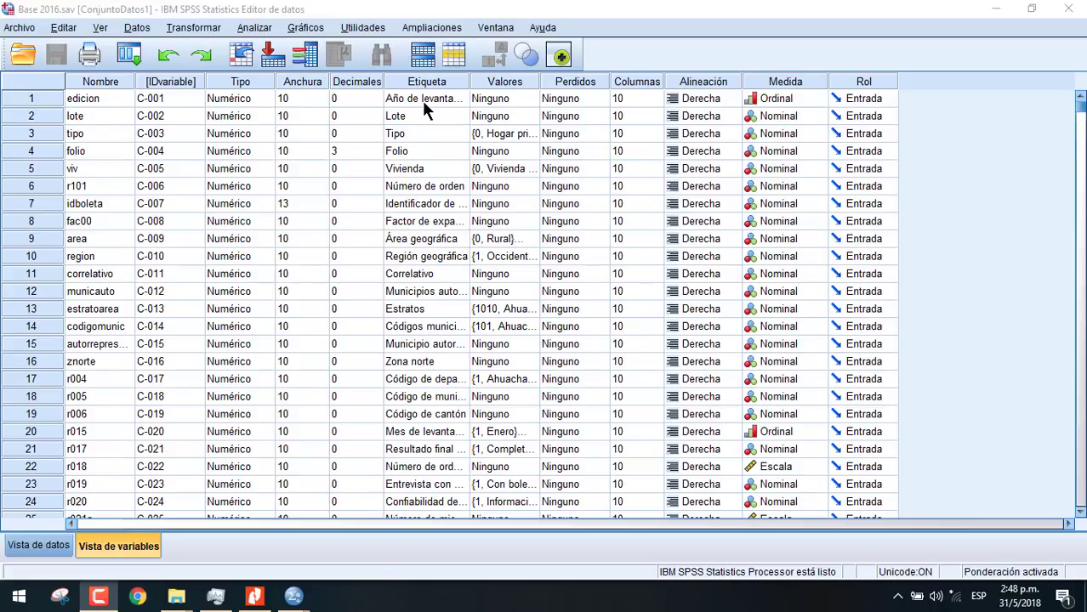
# Weight the cases by the frequency variable Factor de expansión [fac00]
pyautogui.click(138, 28)
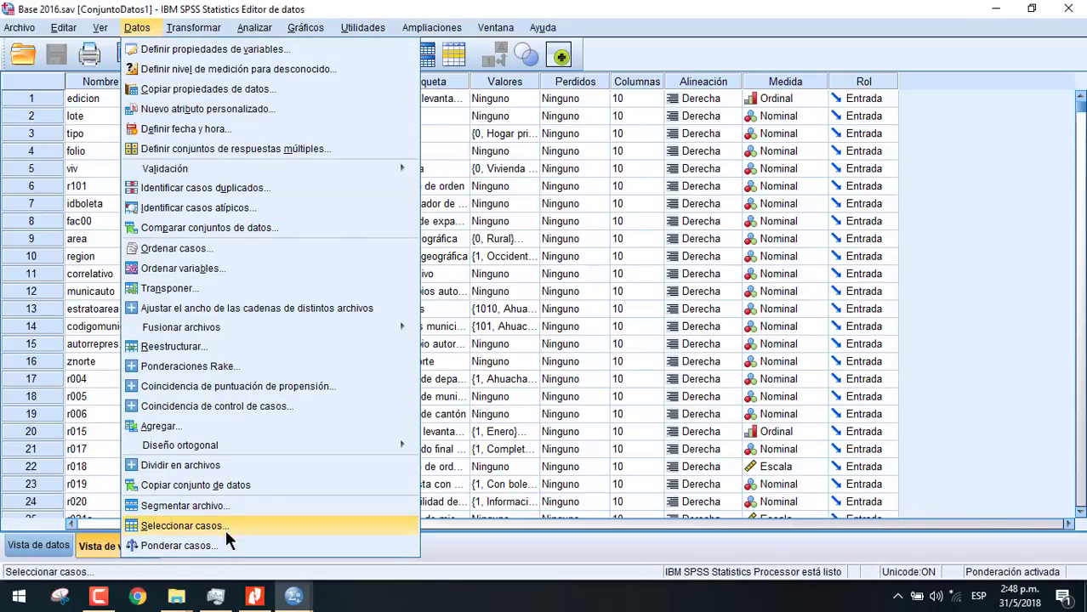
pyautogui.click(219, 546)
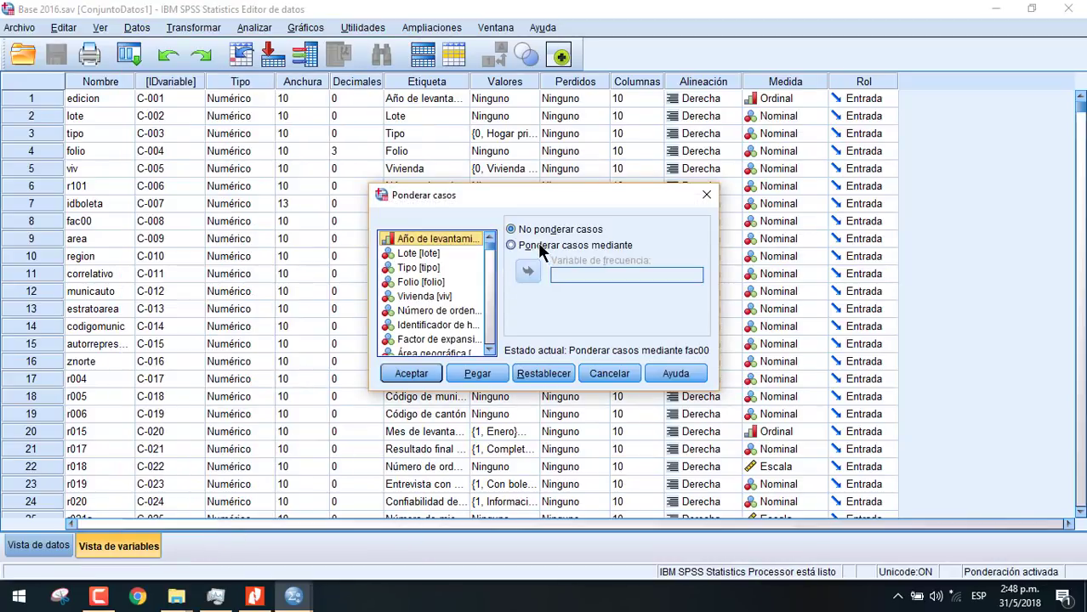
pyautogui.click(529, 246)
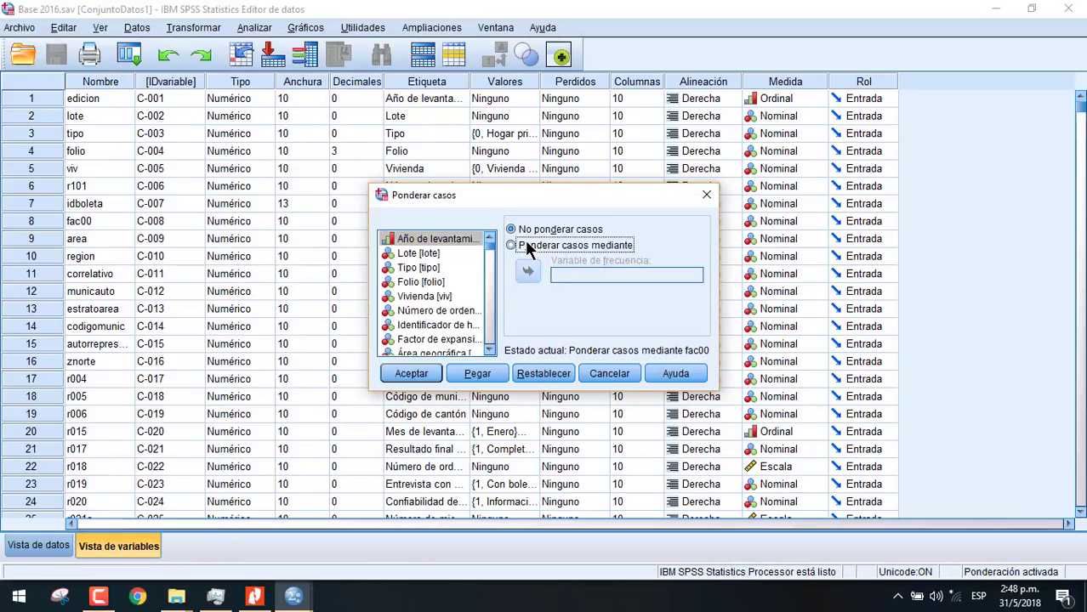
pyautogui.click(451, 340)
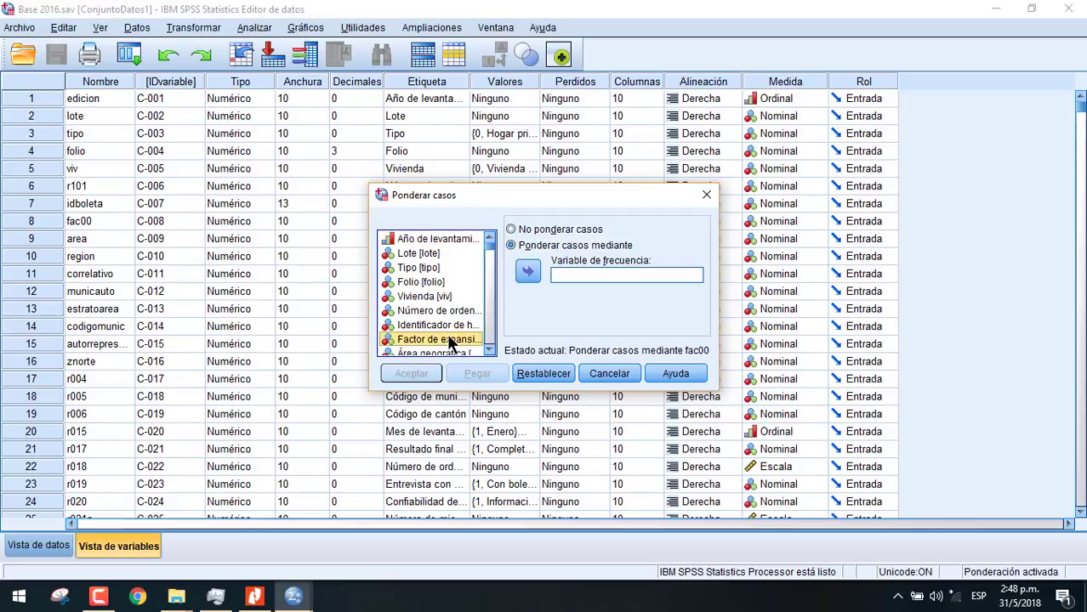
pyautogui.click(529, 272)
pyautogui.click(424, 378)
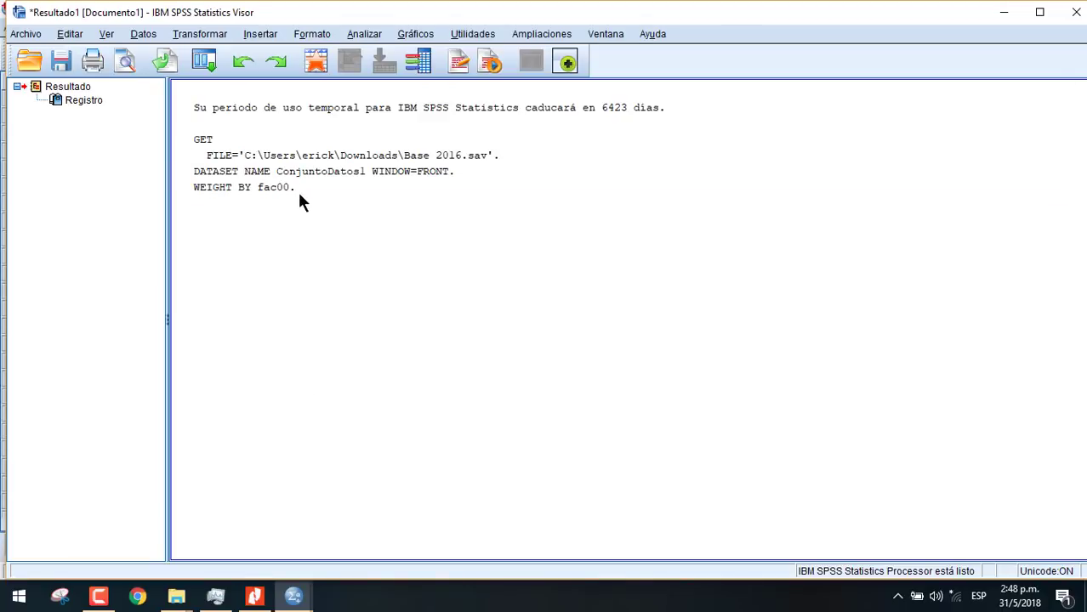
# Inspect the weighting command in the output log and return to the Base 2016.sav data editor
pyautogui.click(311, 168)
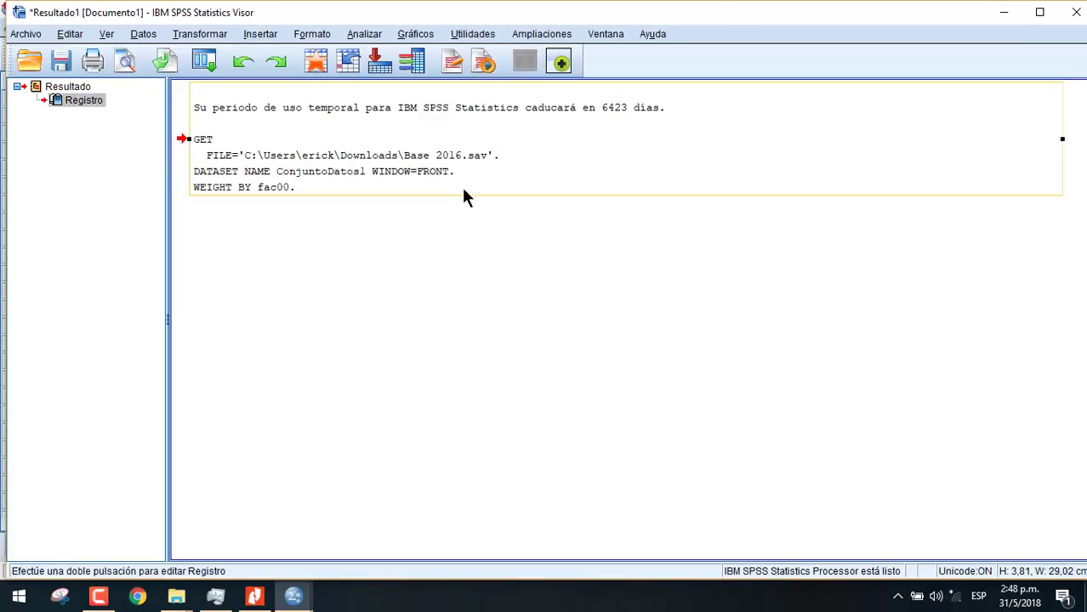
pyautogui.click(293, 596)
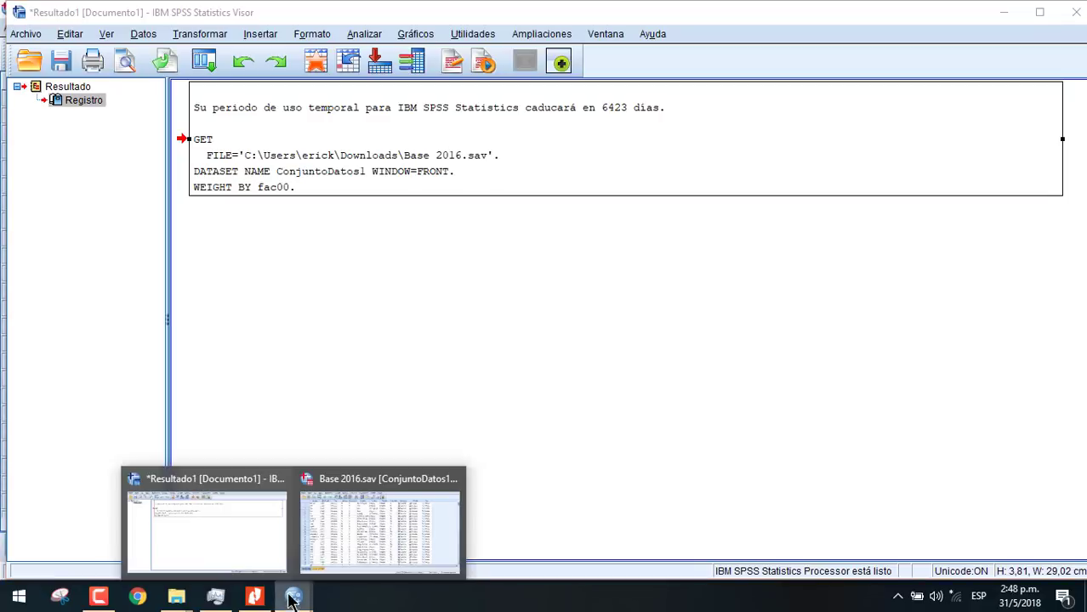
pyautogui.click(354, 544)
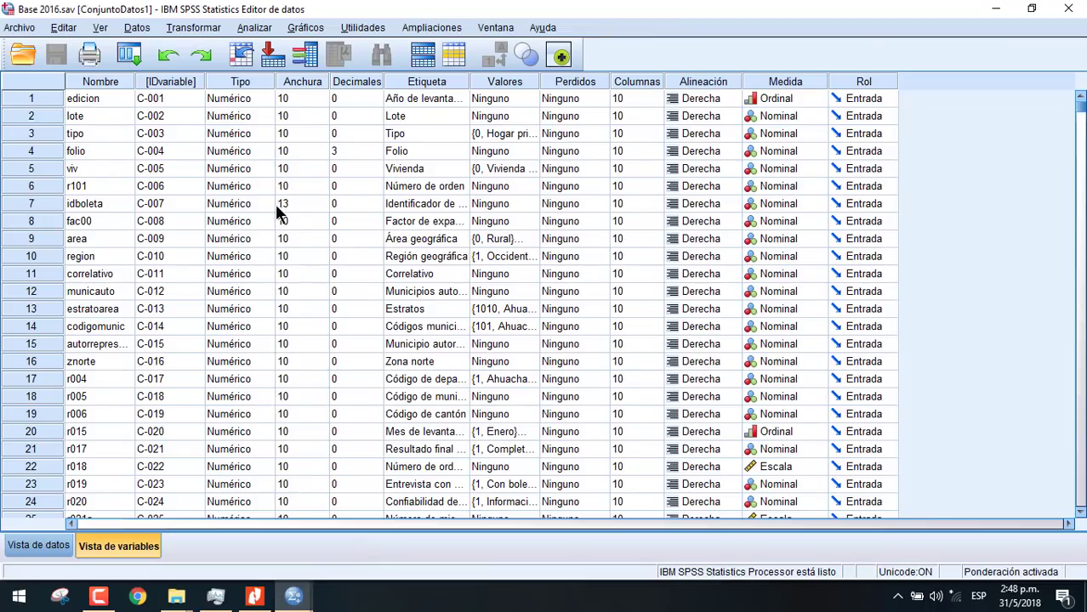
# Minimize the data editor, the results viewer and the Nitro Pro document to show the desktop
pyautogui.click(146, 29)
pyautogui.click(1008, 158)
pyautogui.click(996, 8)
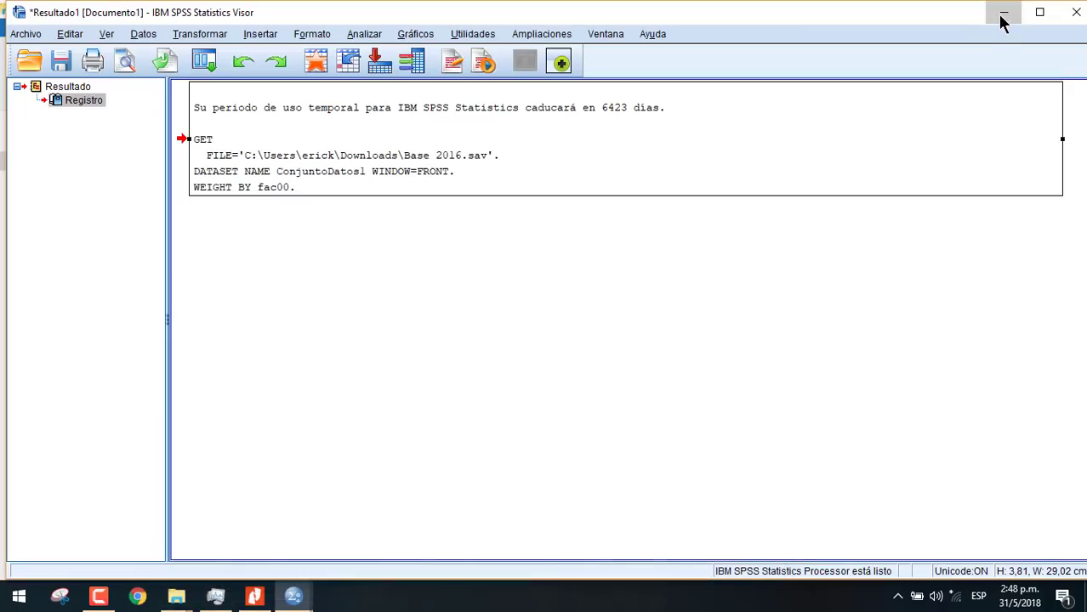
pyautogui.click(997, 15)
pyautogui.click(997, 20)
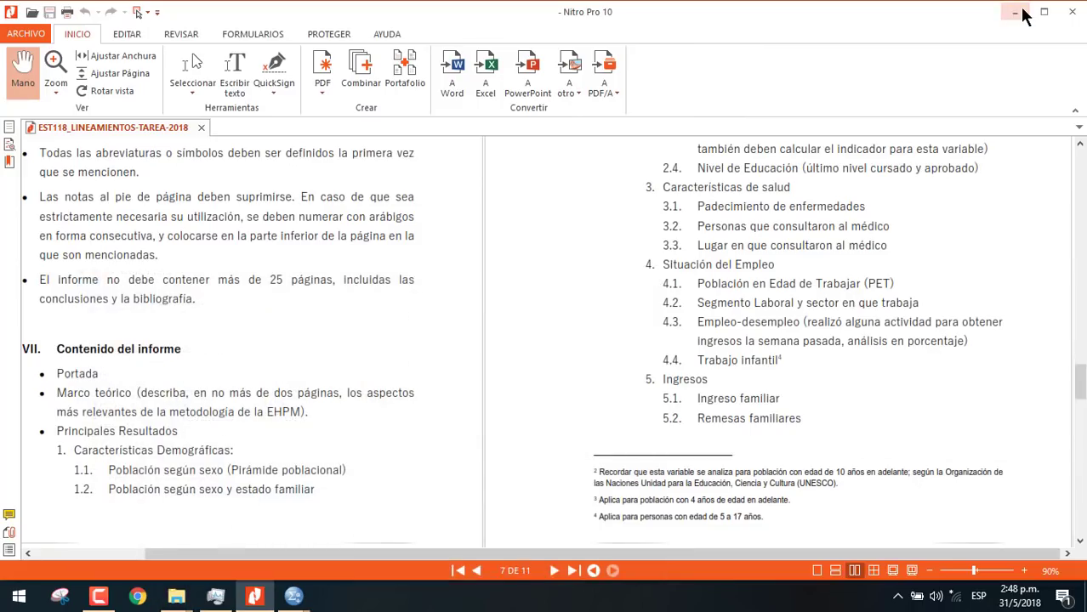
pyautogui.click(1015, 12)
pyautogui.click(1005, 17)
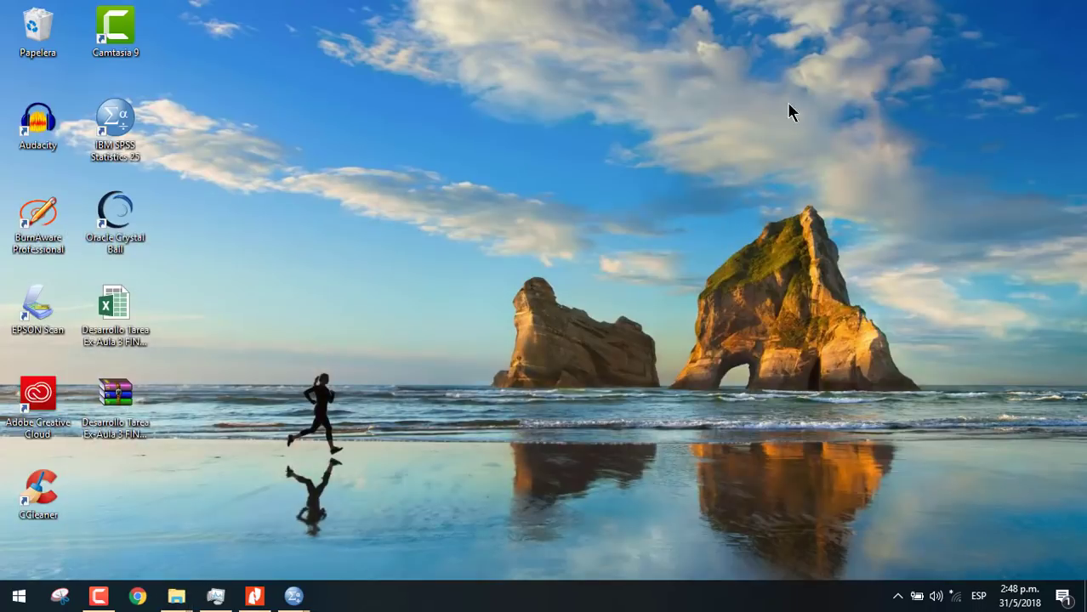
# Create a desktop folder named Cabañas and place it beside the Camtasia 9 icon
pyautogui.rightClick(244, 117)
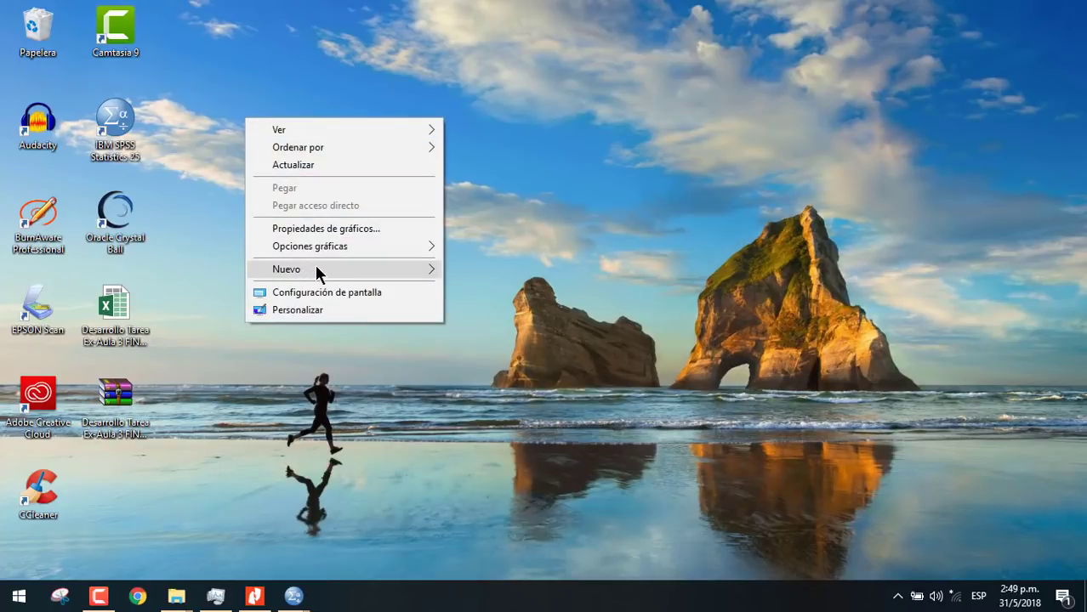
pyautogui.moveTo(428, 274)
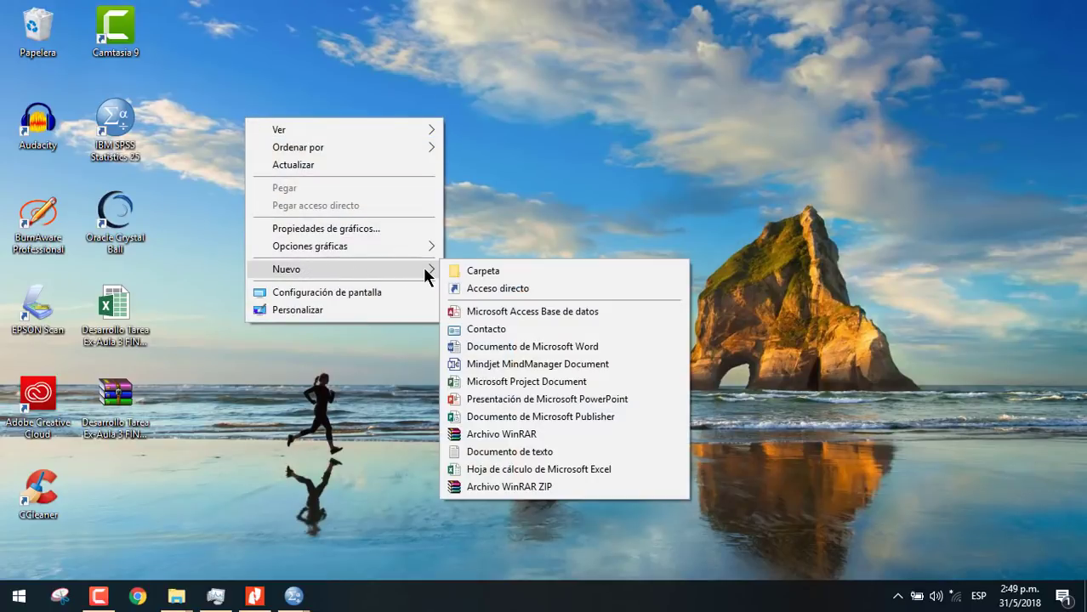
pyautogui.click(481, 269)
pyautogui.write('CAba')
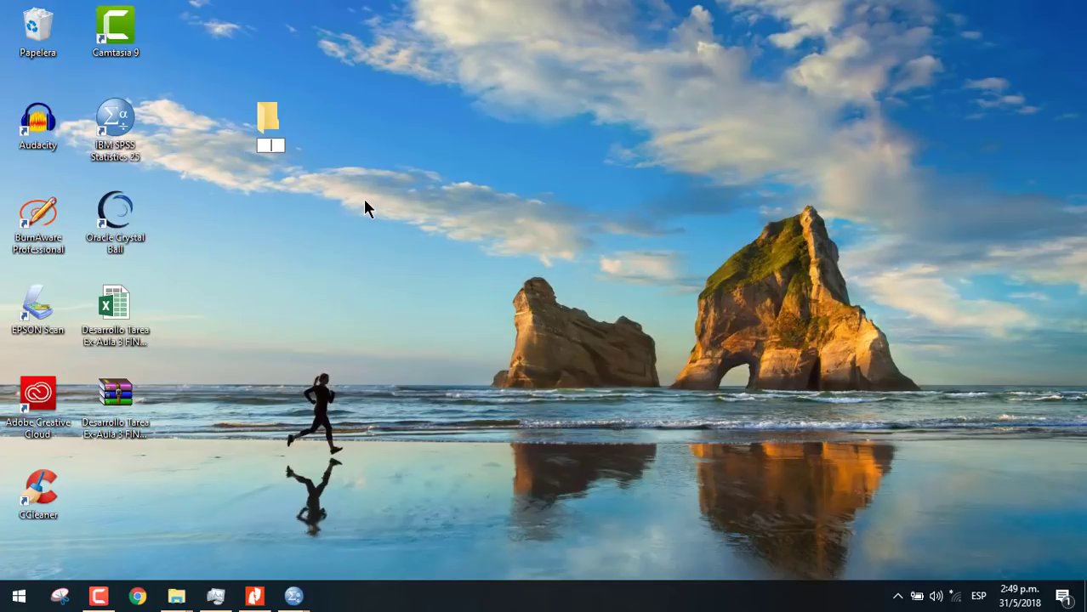
pyautogui.press('BackSpace')
pyautogui.press('BackSpace')
pyautogui.press('BackSpace')
pyautogui.write('abañas')
pyautogui.press('Return')
pyautogui.moveTo(272, 124); pyautogui.dragTo(204, 27)
# Switch to the Base 2016.sav data editor in SPSS and open the condition editor for selecting cases that satisfy a condition
pyautogui.click(291, 601)
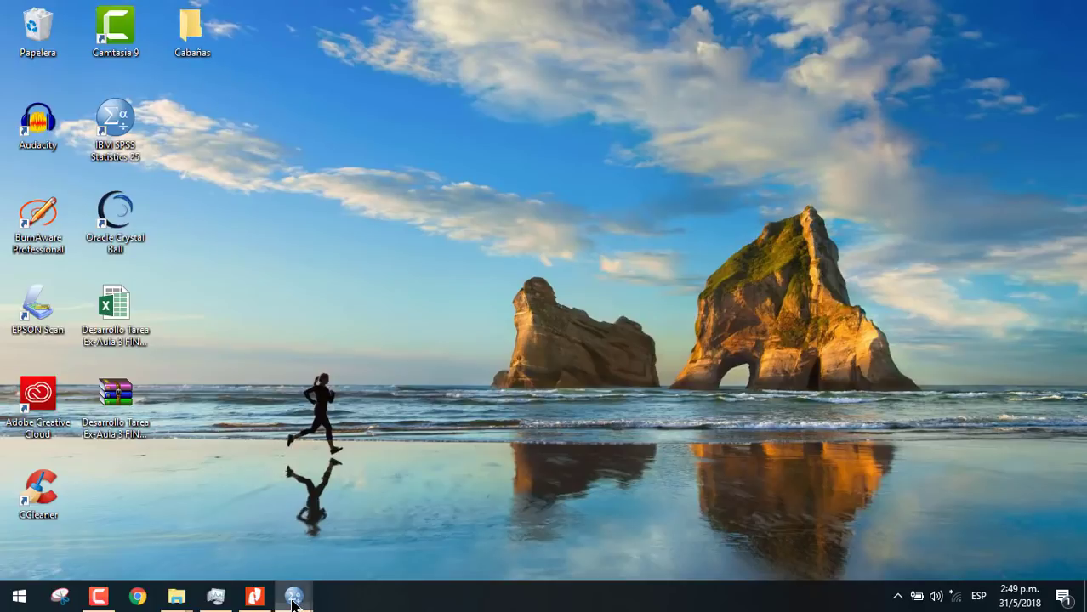
pyautogui.click(393, 526)
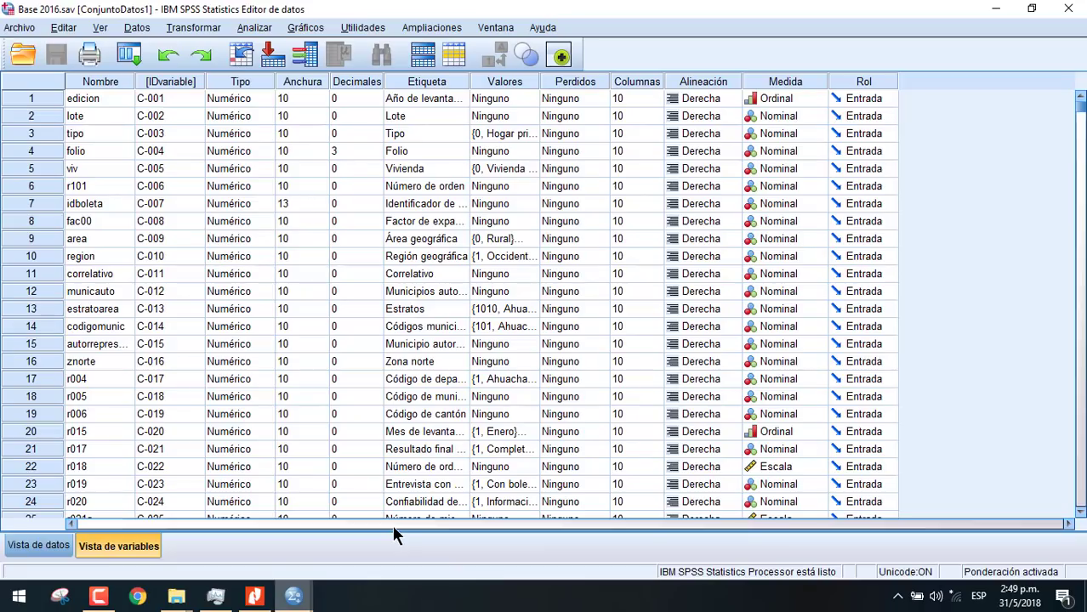
pyautogui.click(137, 28)
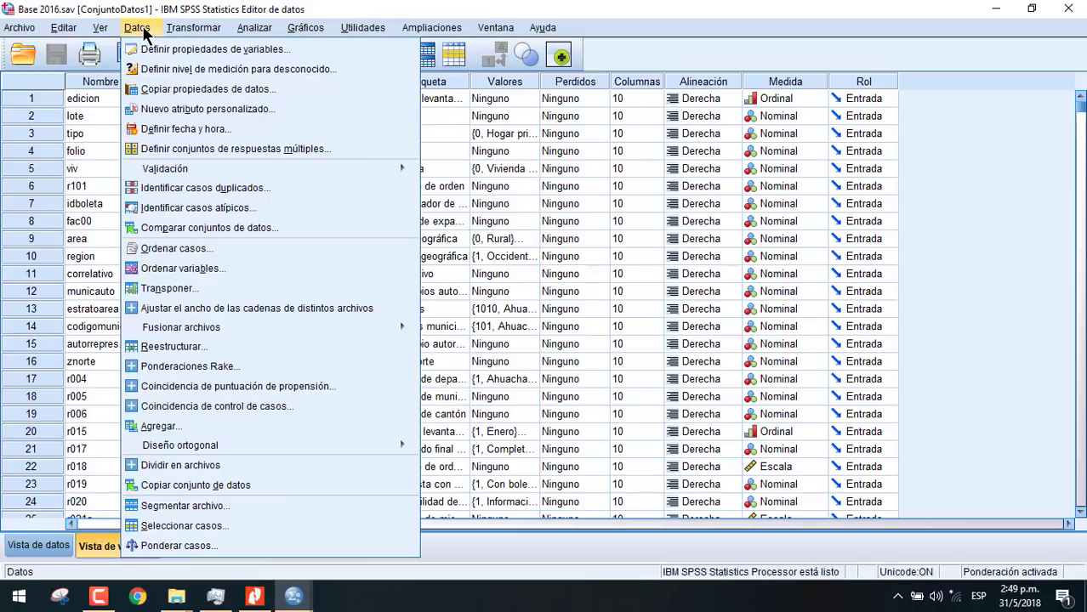
pyautogui.click(238, 530)
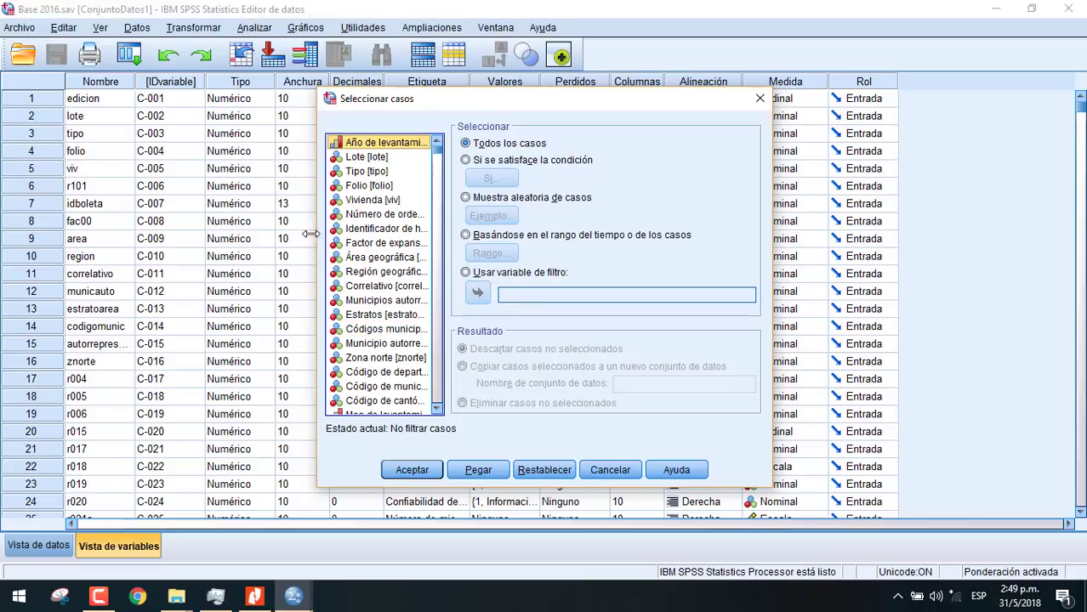
pyautogui.moveTo(316, 233); pyautogui.dragTo(140, 234)
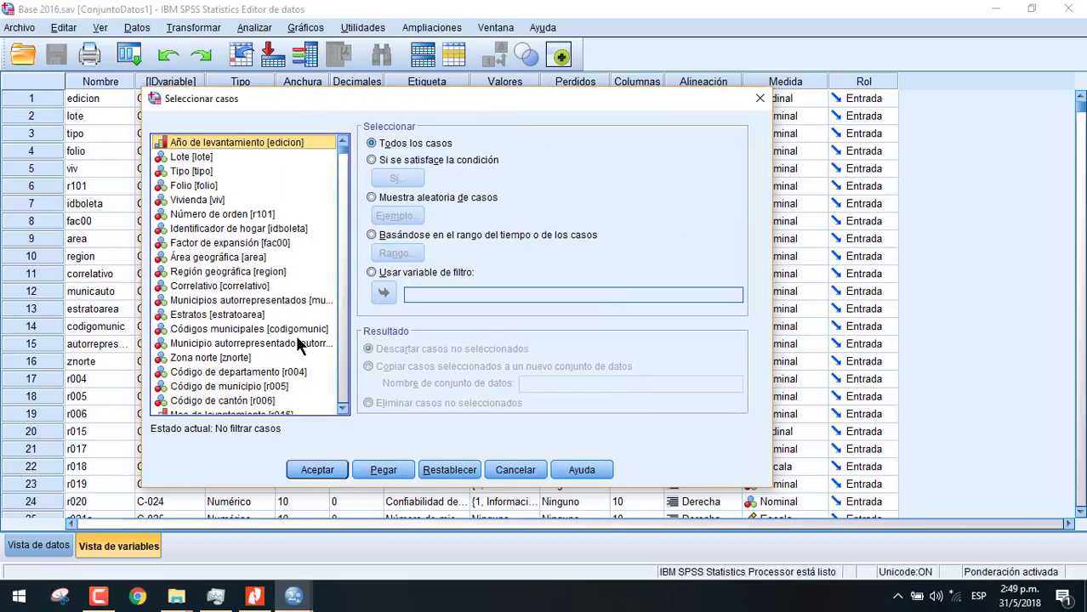
pyautogui.click(378, 160)
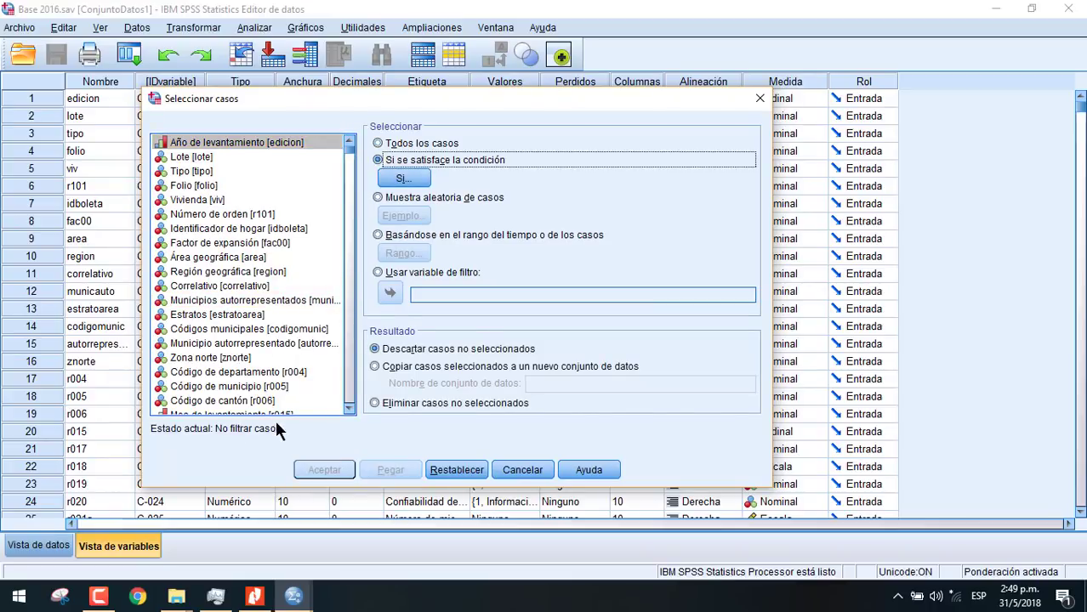
pyautogui.click(260, 372)
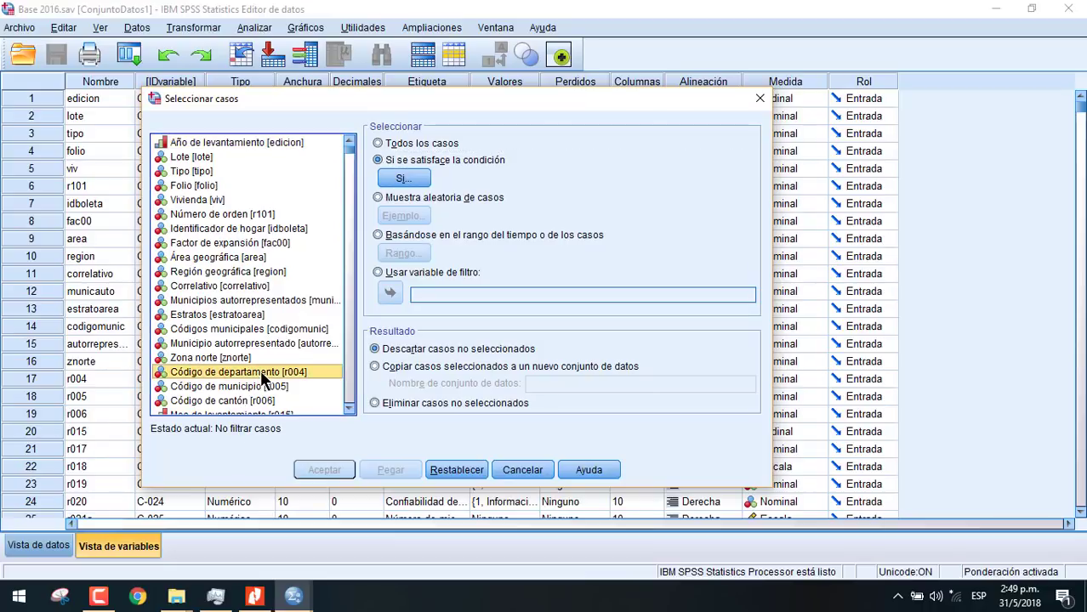
pyautogui.click(397, 180)
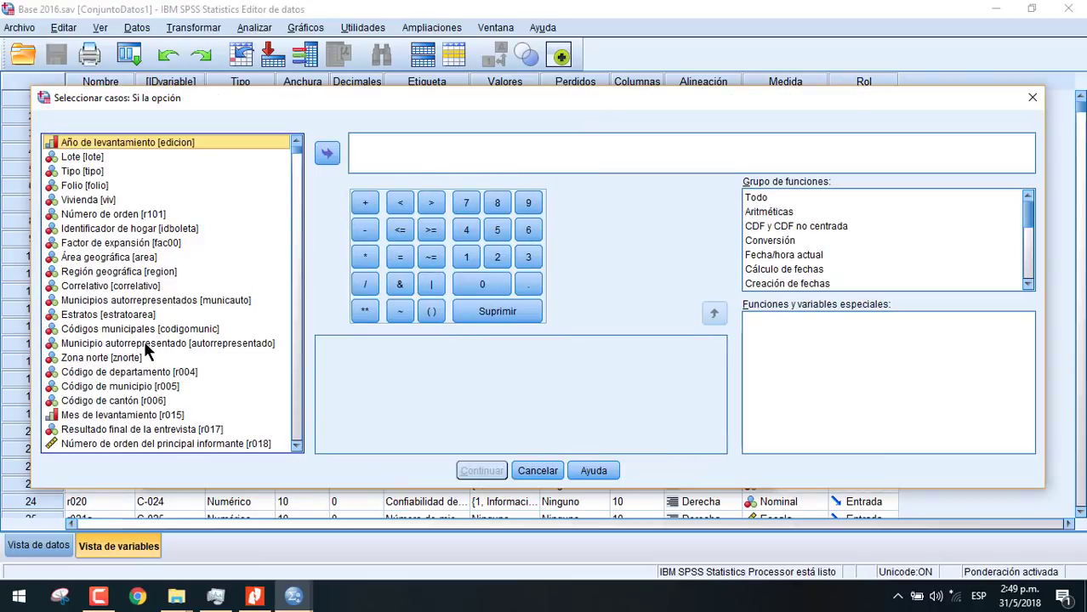
pyautogui.click(146, 344)
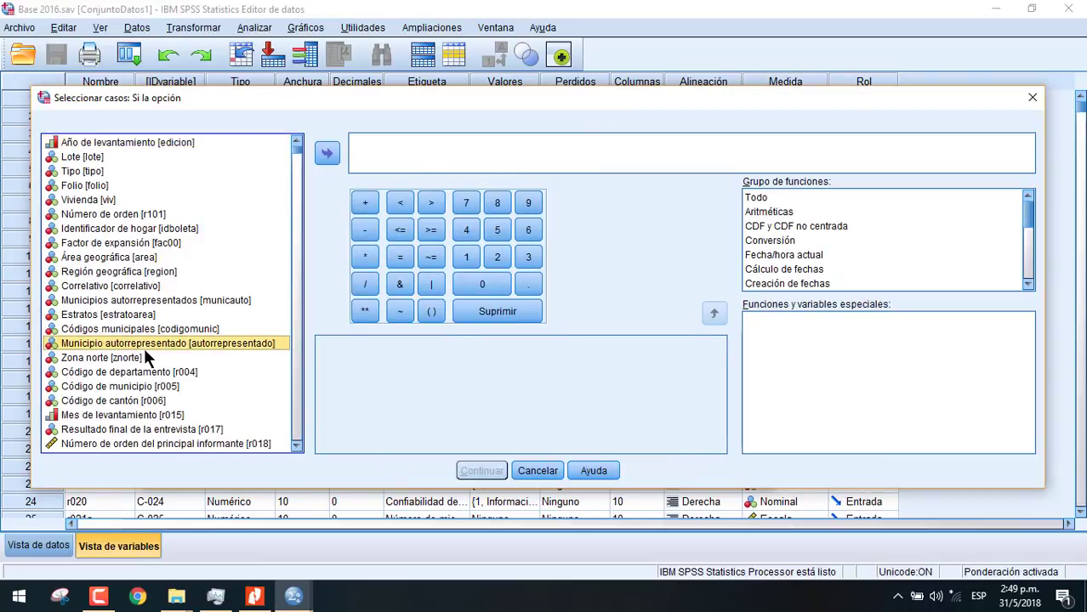
pyautogui.click(422, 143)
pyautogui.write('r')
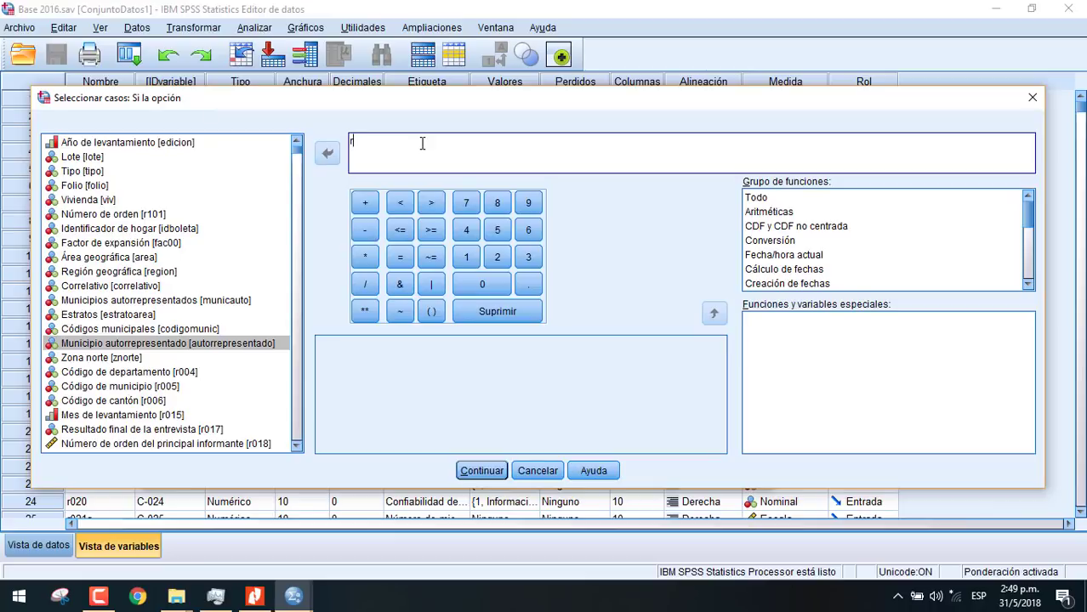
pyautogui.write('004')
pyautogui.hotkey('ctrl', 'a')
pyautogui.click(434, 153)
pyautogui.doubleClick(346, 140)
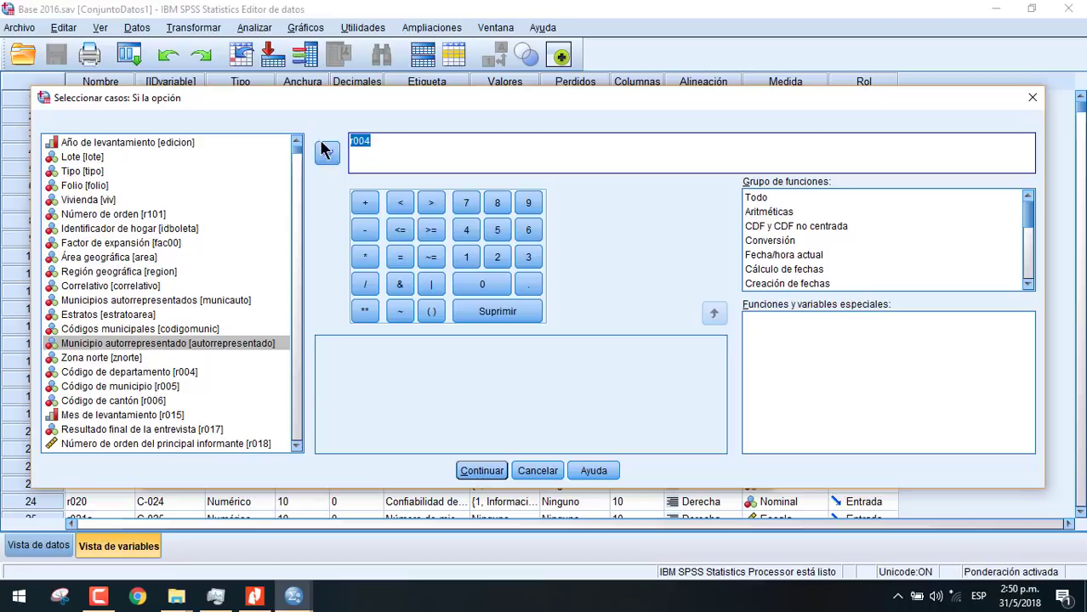
pyautogui.press('Delete')
# Set the case selection condition to r004=9 using the variable Código de departamento
pyautogui.click(148, 372)
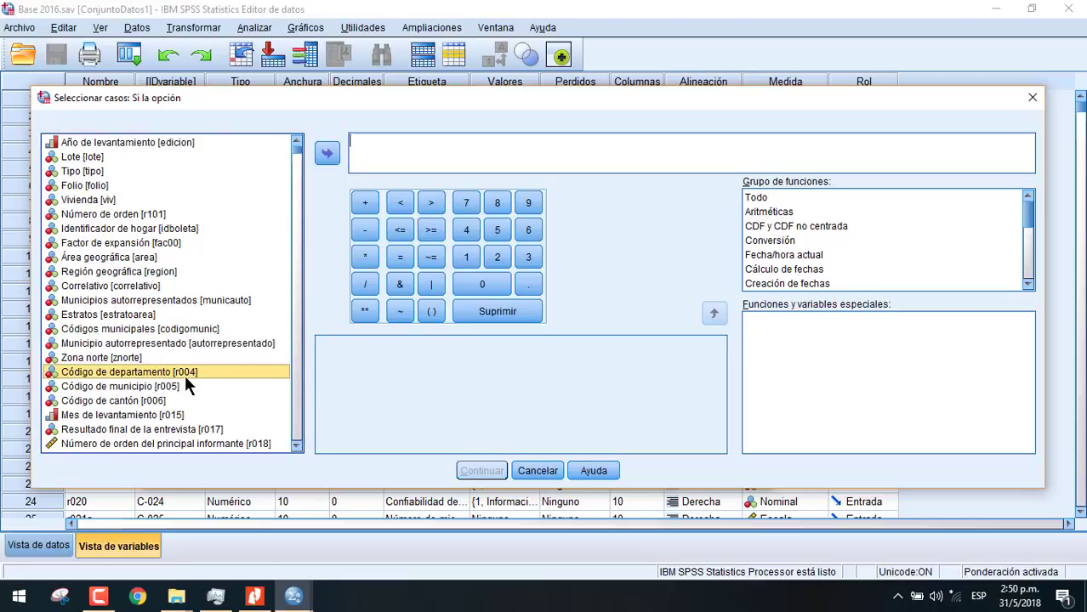
pyautogui.click(329, 154)
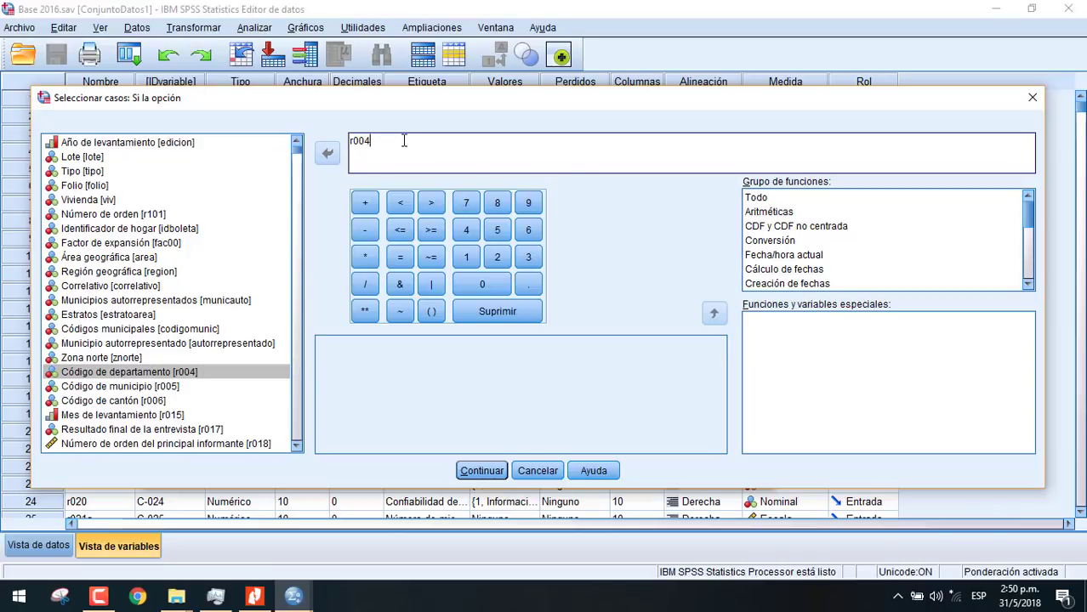
pyautogui.write('=9')
pyautogui.click(496, 473)
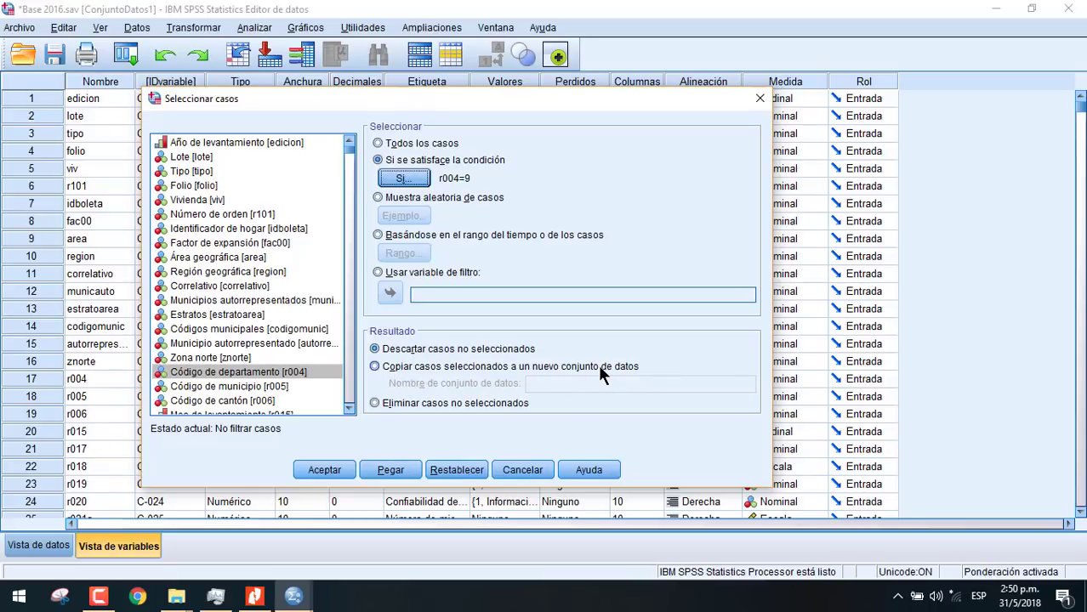
# Copy the selected cases to a new dataset named Cabañas_Personas and run the selection
pyautogui.click(375, 367)
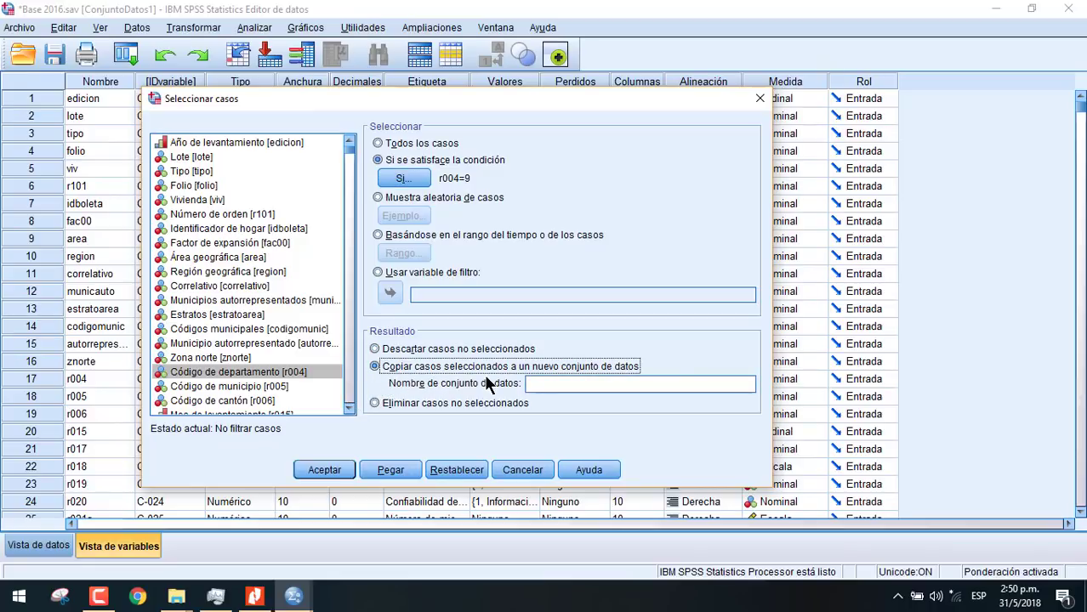
pyautogui.click(567, 384)
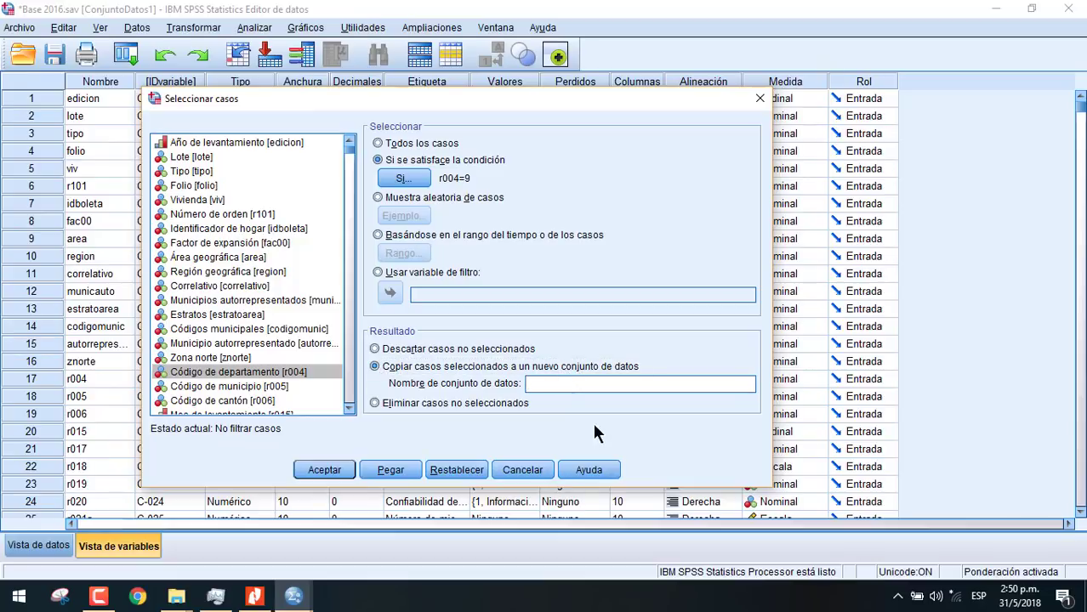
pyautogui.write('Cabañas_Personas')
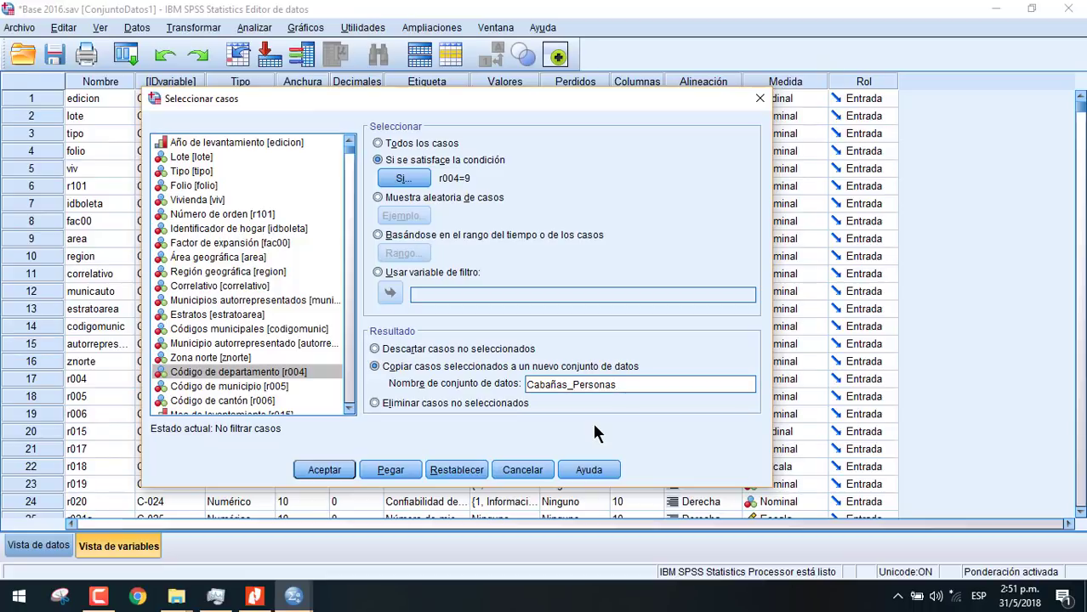
pyautogui.click(324, 470)
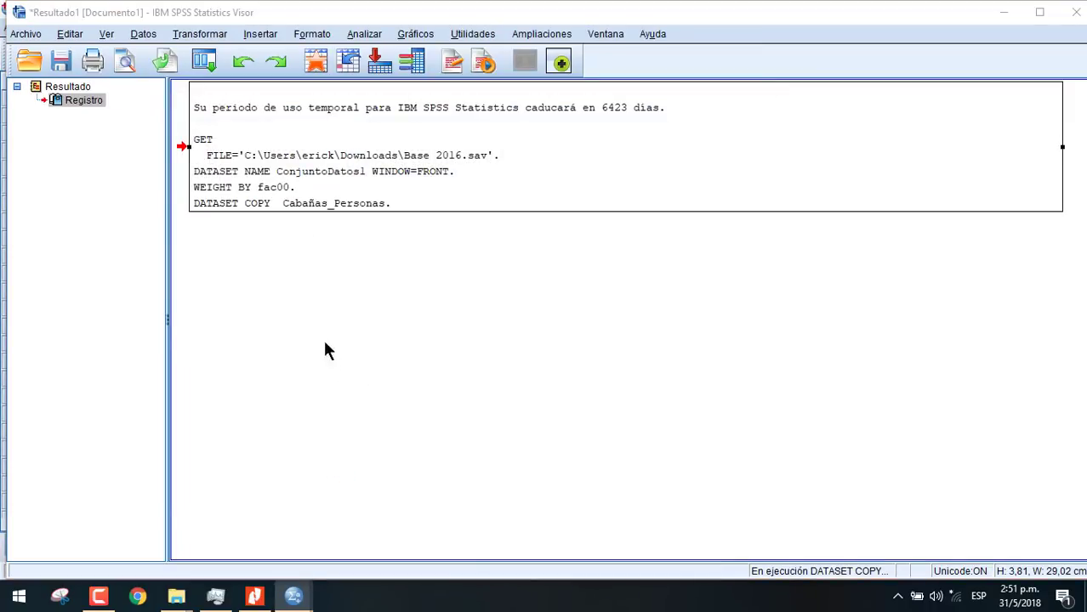
# Bring the new Cabañas_Personas dataset to the front in the data editor
pyautogui.click(295, 598)
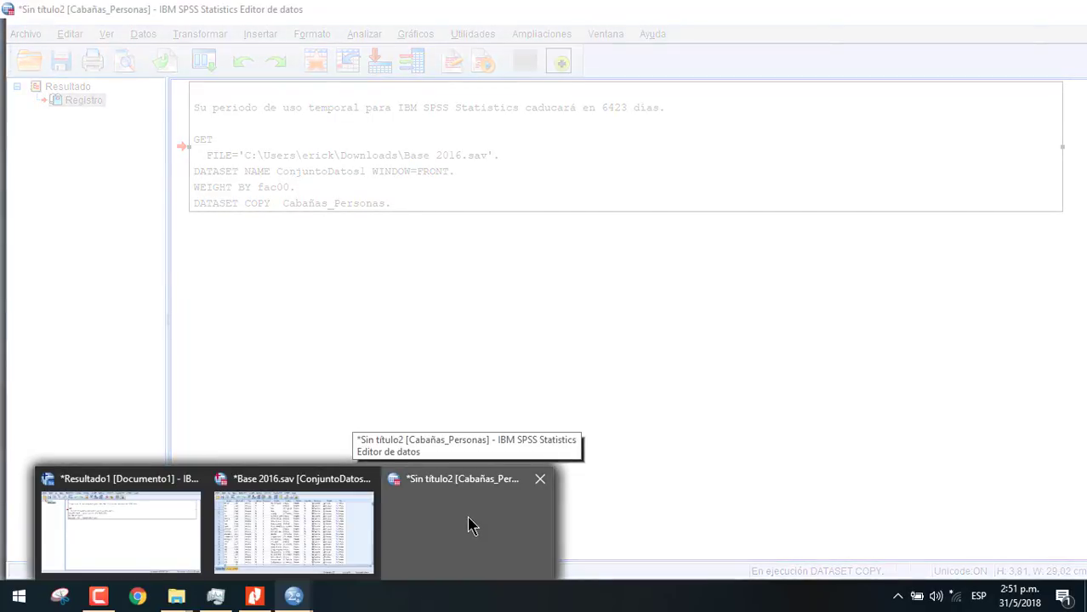
pyautogui.click(468, 517)
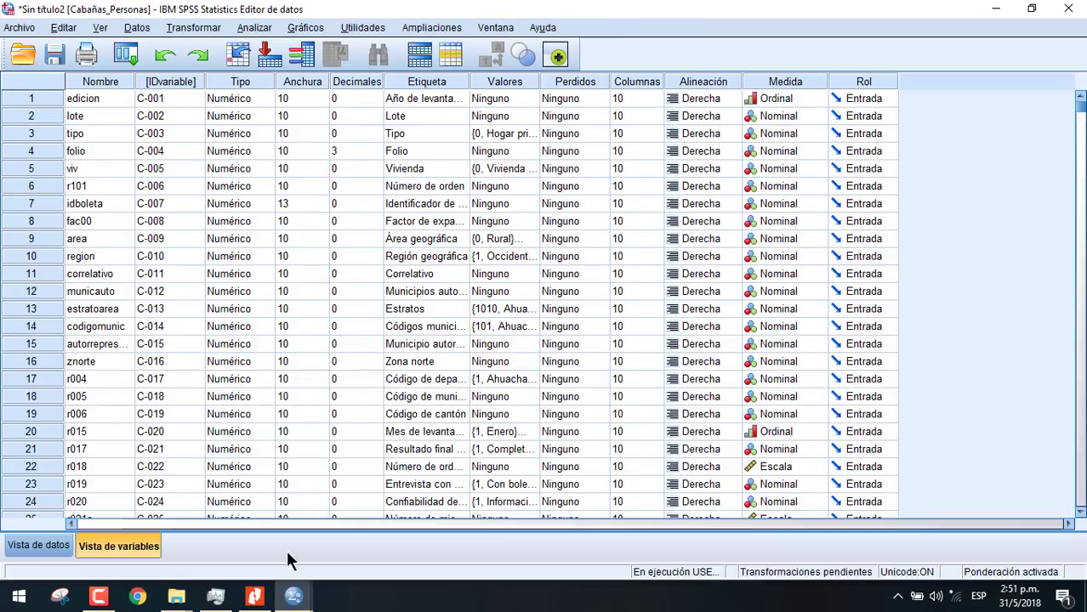
pyautogui.moveTo(294, 601)
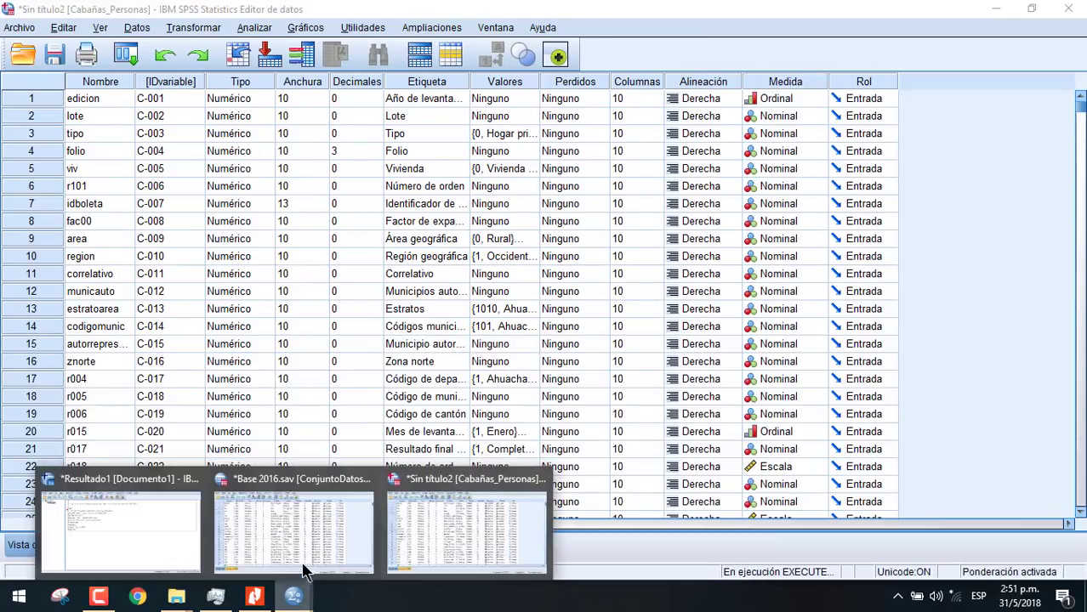
# Switch to the Base 2016.sav data editor and close that dataset without saving its changes
pyautogui.click(306, 530)
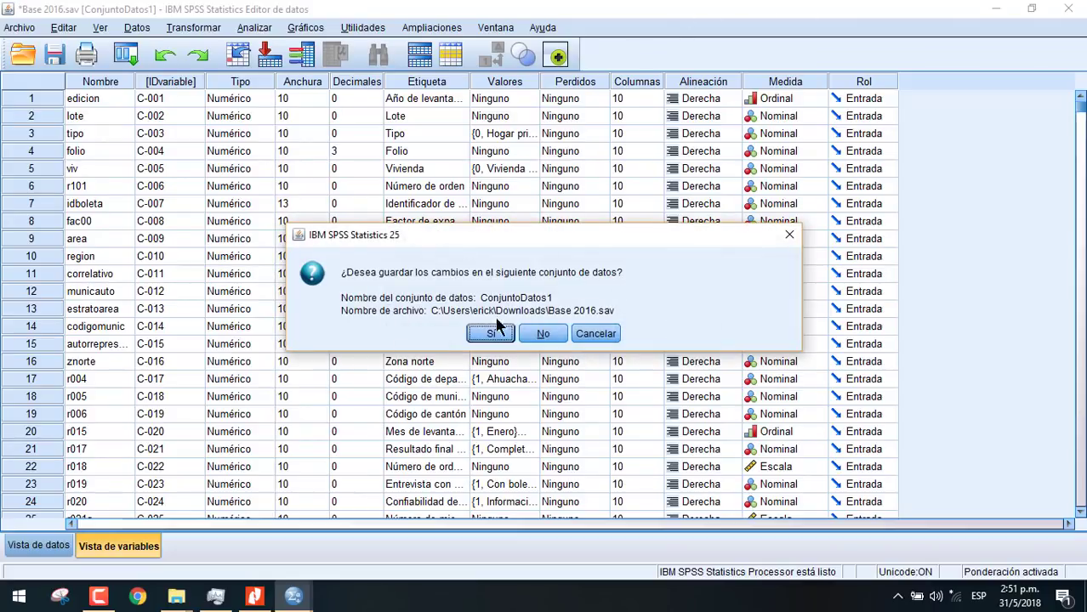
pyautogui.click(541, 336)
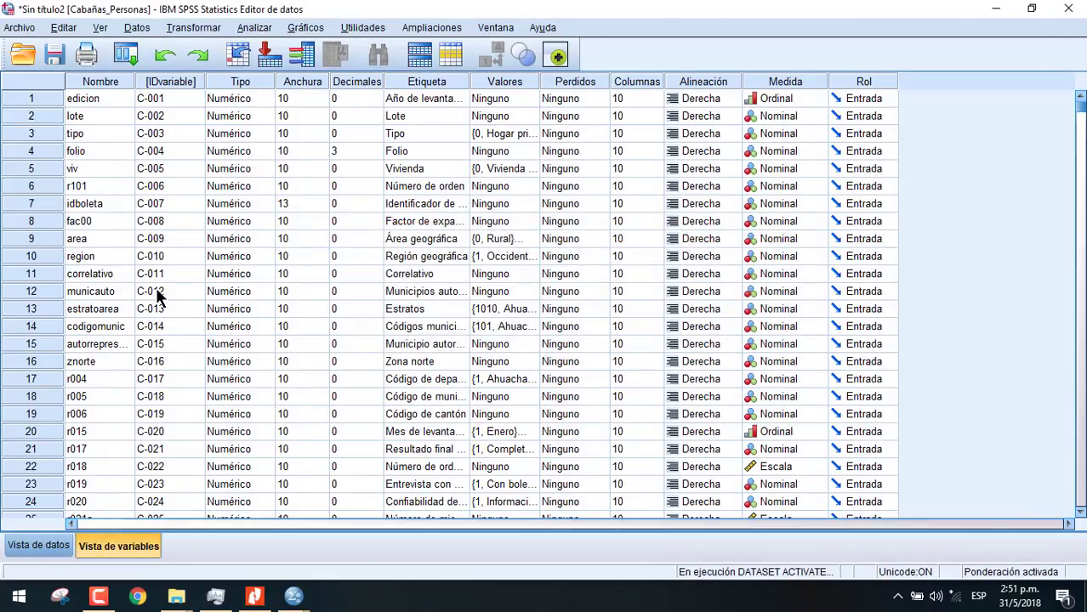
# Start saving the Cabañas_Personas dataset and choose the Cabañas folder on the Desktop as its location
pyautogui.click(30, 29)
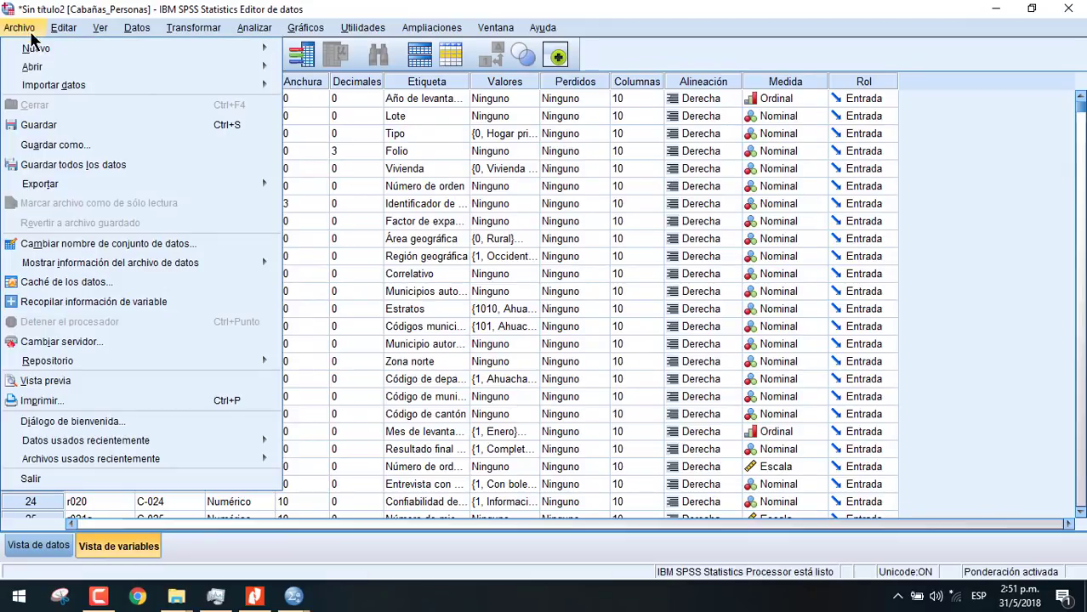
pyautogui.click(88, 127)
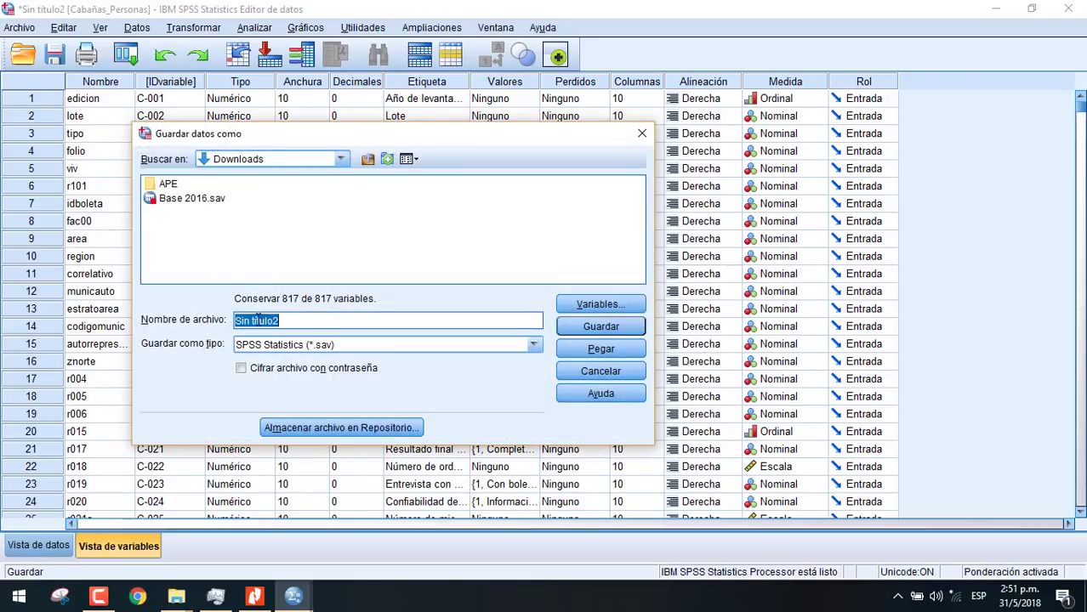
pyautogui.click(341, 159)
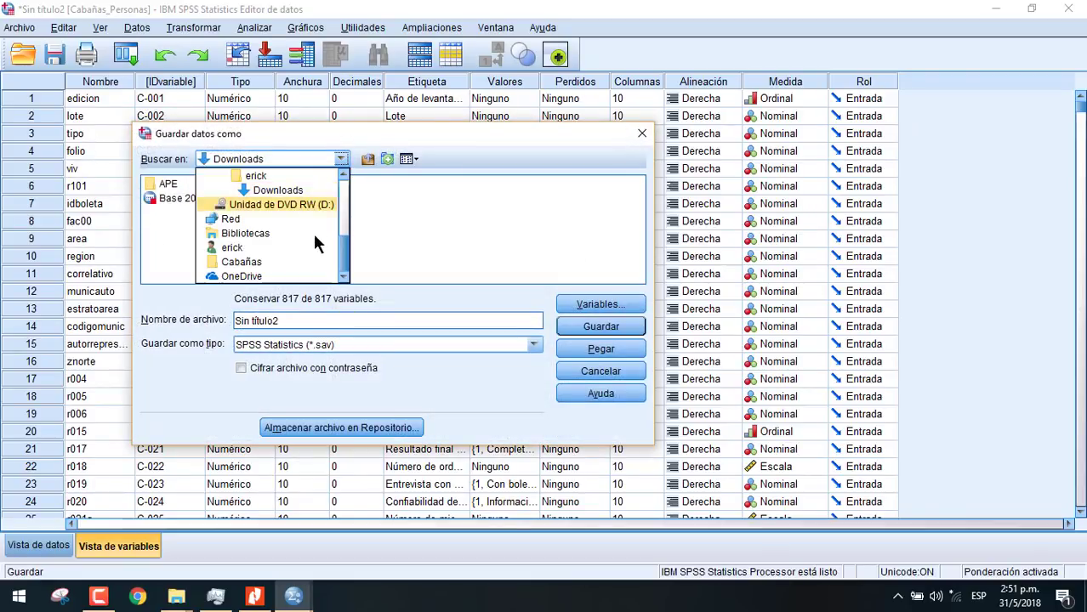
pyautogui.moveTo(340, 257); pyautogui.dragTo(359, 184)
pyautogui.click(360, 175)
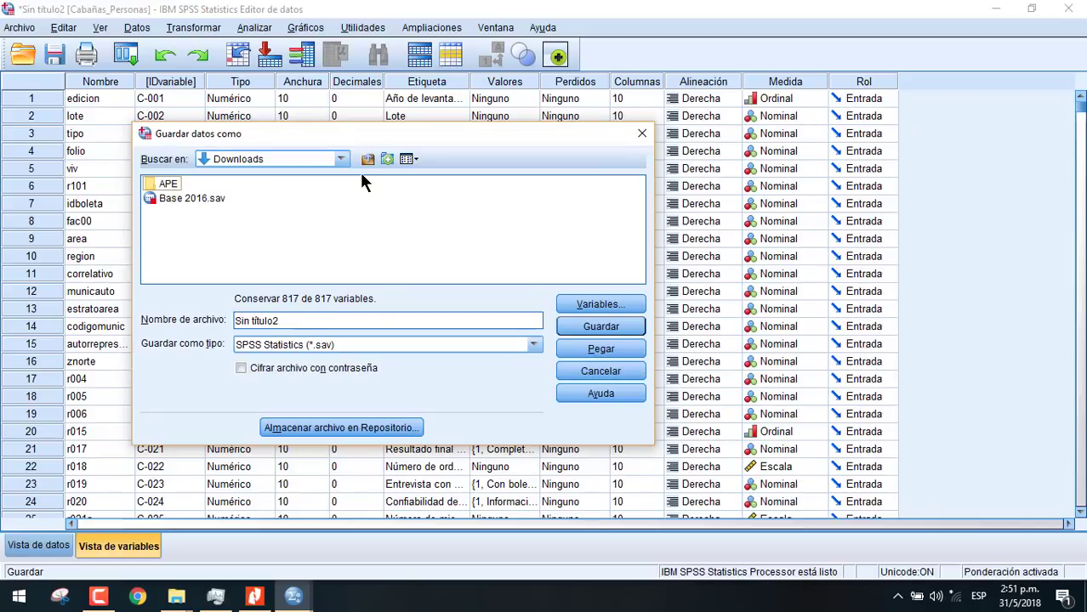
pyautogui.click(341, 159)
pyautogui.click(340, 221)
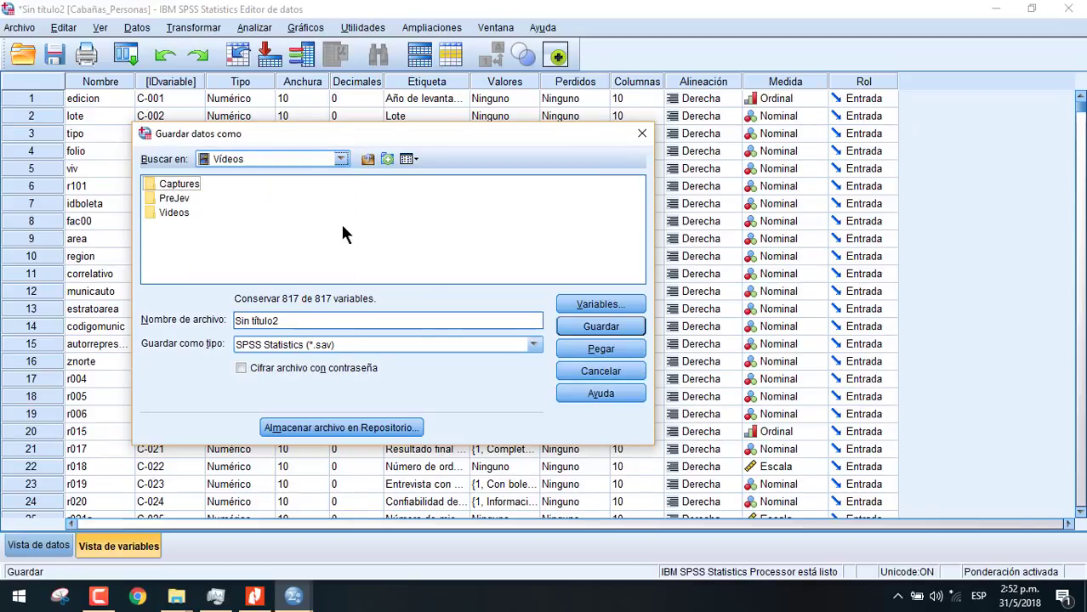
pyautogui.click(337, 159)
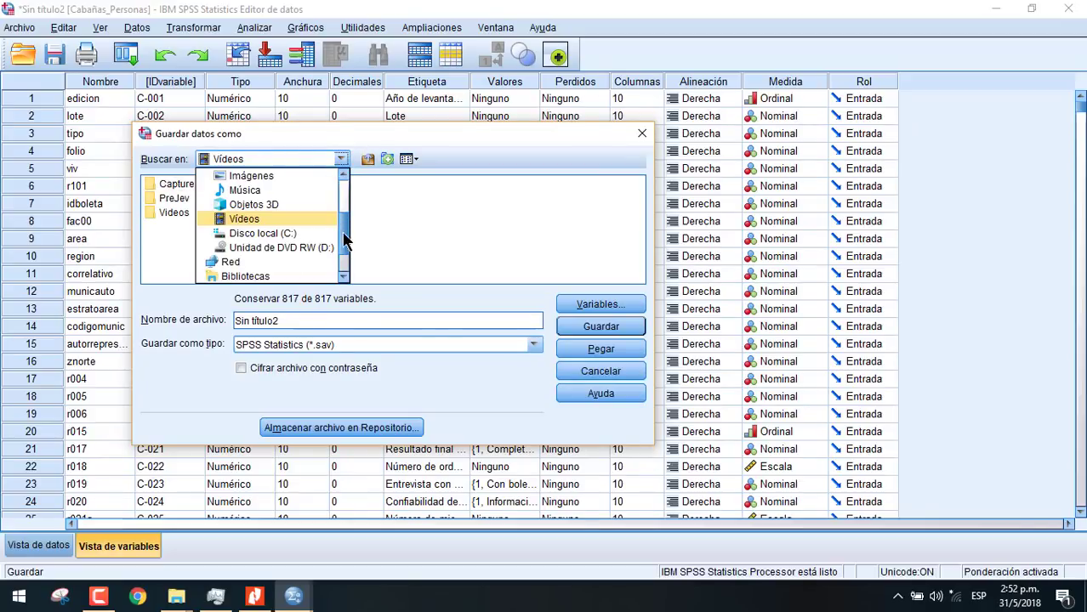
pyautogui.moveTo(346, 236); pyautogui.dragTo(351, 169)
pyautogui.click(238, 191)
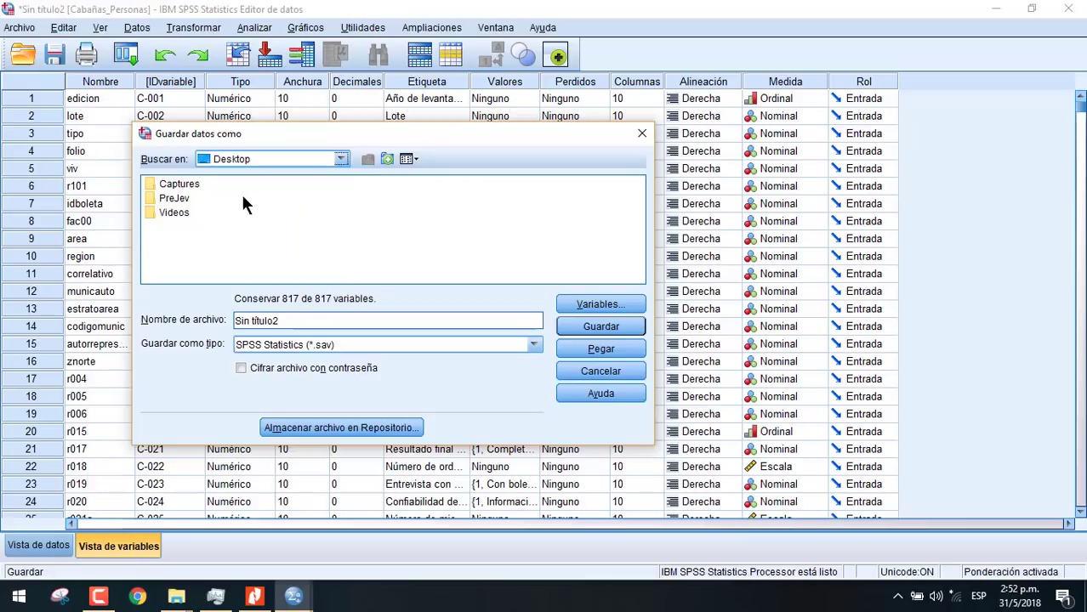
pyautogui.click(188, 254)
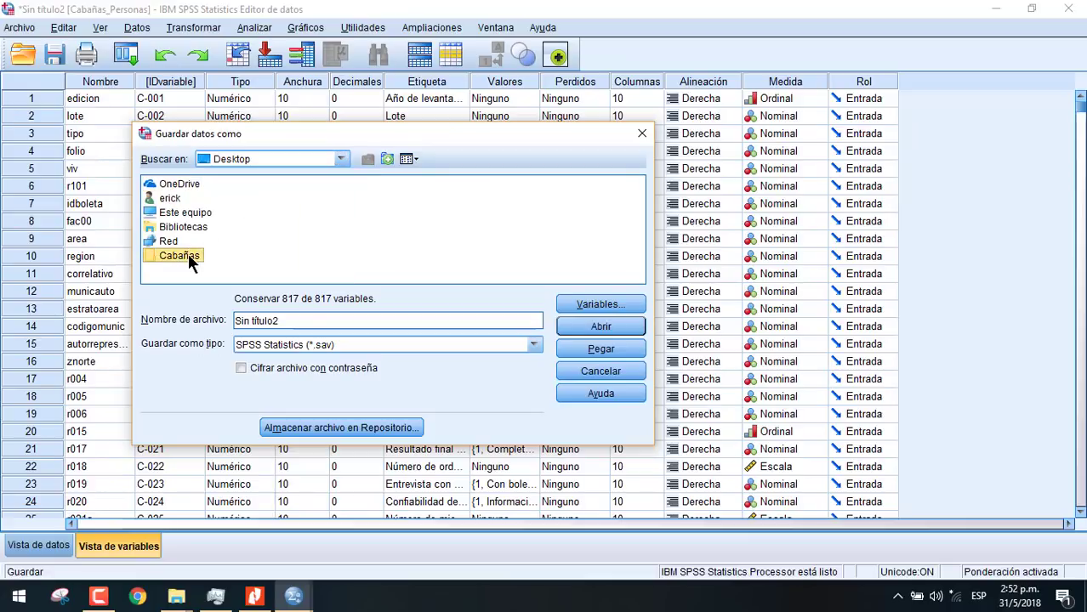
pyautogui.doubleClick(188, 253)
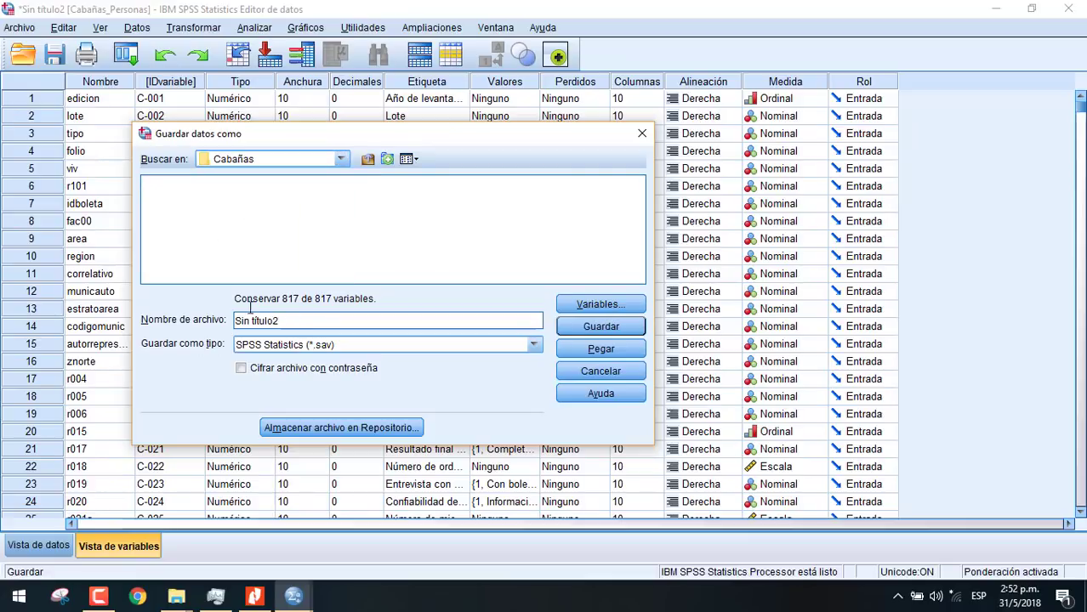
# Name the file Cabañas Personas and save it in SPSS Statistics (*.sav) format
pyautogui.press('Tab')
pyautogui.press('BackSpace')
pyautogui.write('Cabañas PErs')
pyautogui.press('BackSpace')
pyautogui.press('BackSpace')
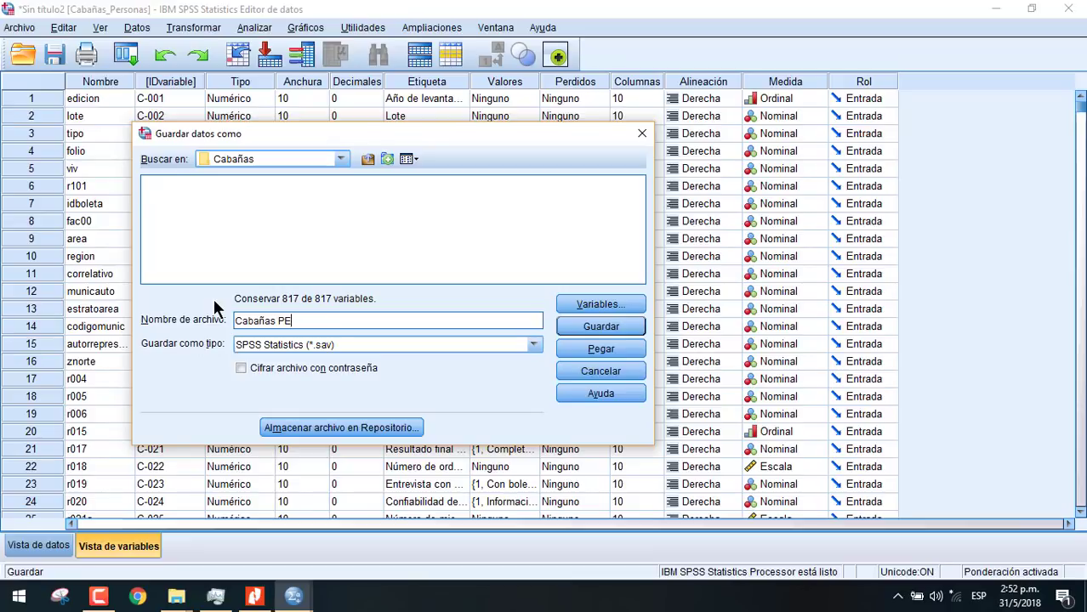
pyautogui.press('BackSpace')
pyautogui.write('ersonas')
pyautogui.click(620, 328)
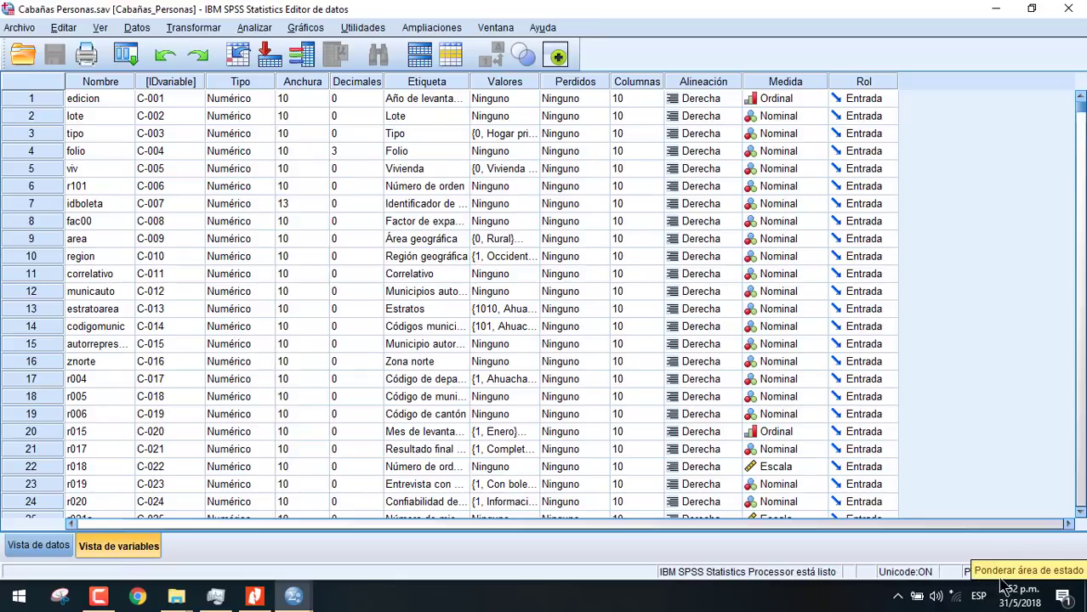
# Weight the cases by Factor de expansión [fac00] and return to the Cabañas Personas.sav data editor
pyautogui.click(137, 27)
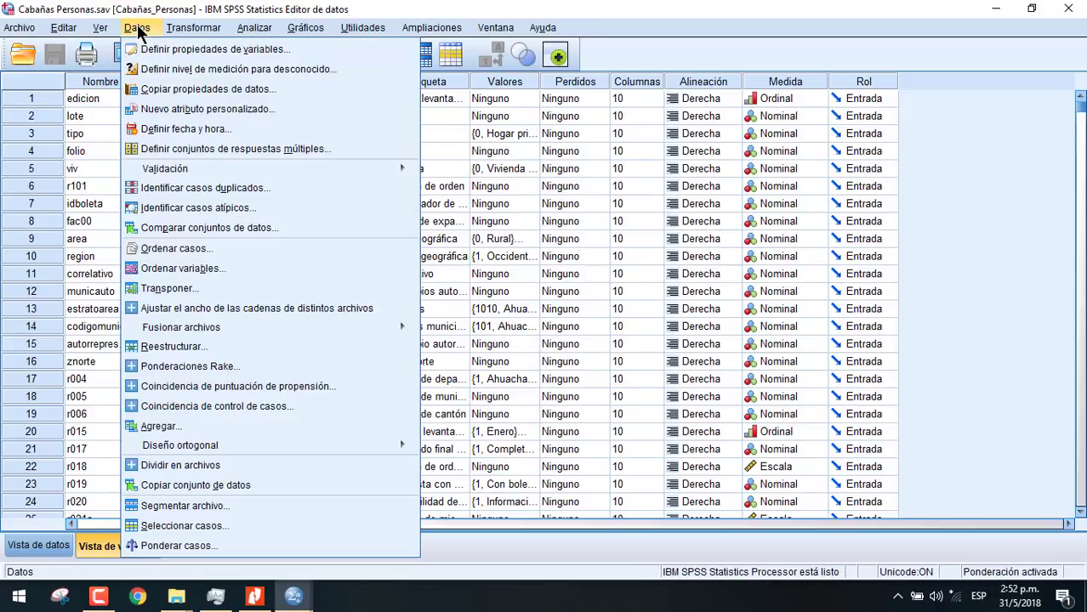
pyautogui.click(228, 545)
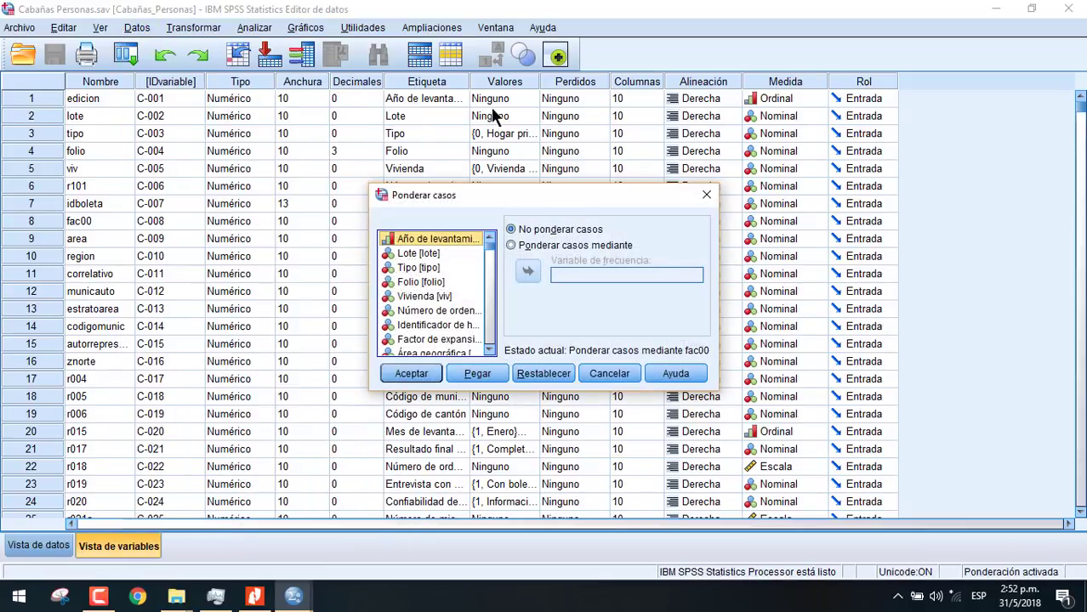
pyautogui.click(549, 245)
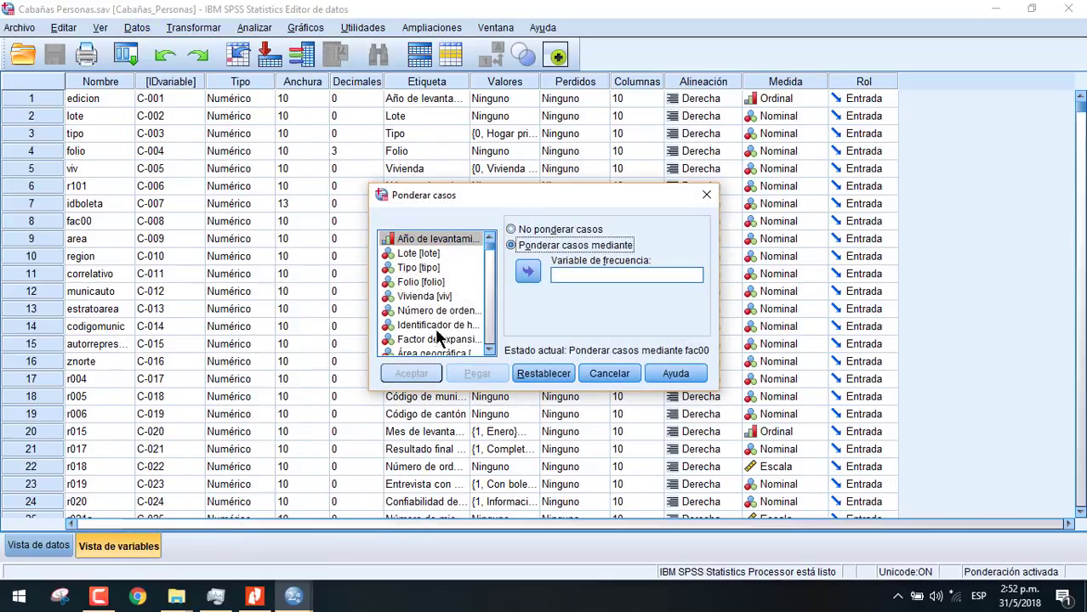
pyautogui.click(436, 340)
pyautogui.click(528, 270)
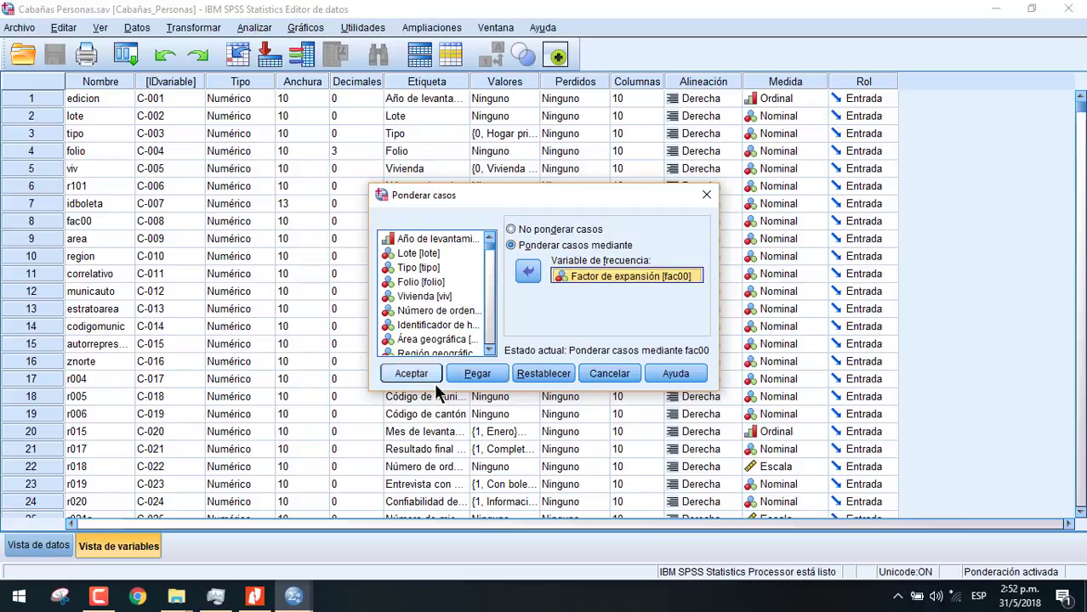
pyautogui.click(427, 376)
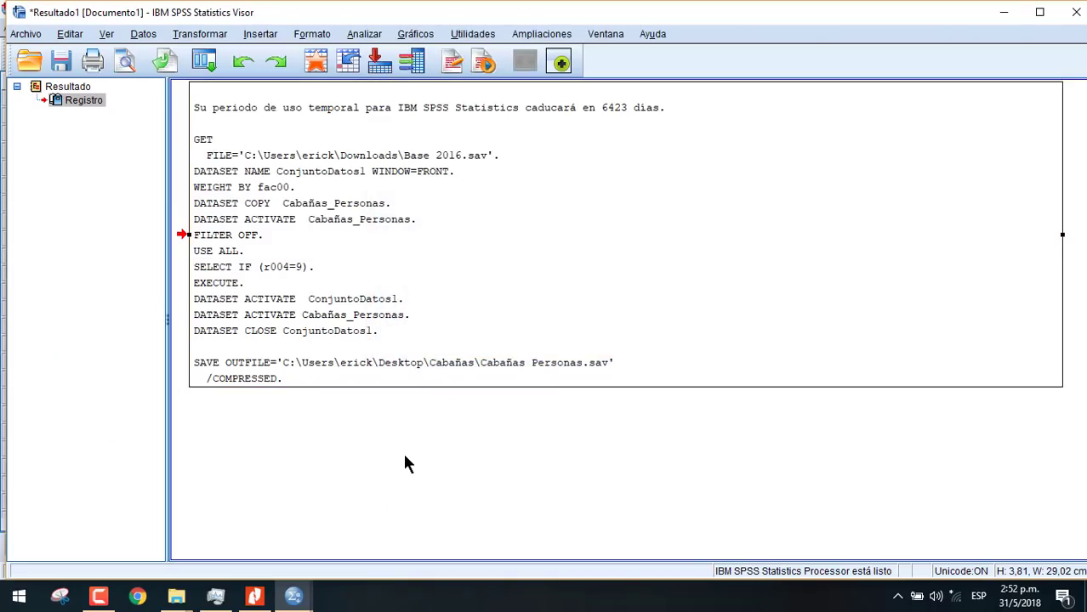
pyautogui.moveTo(293, 596)
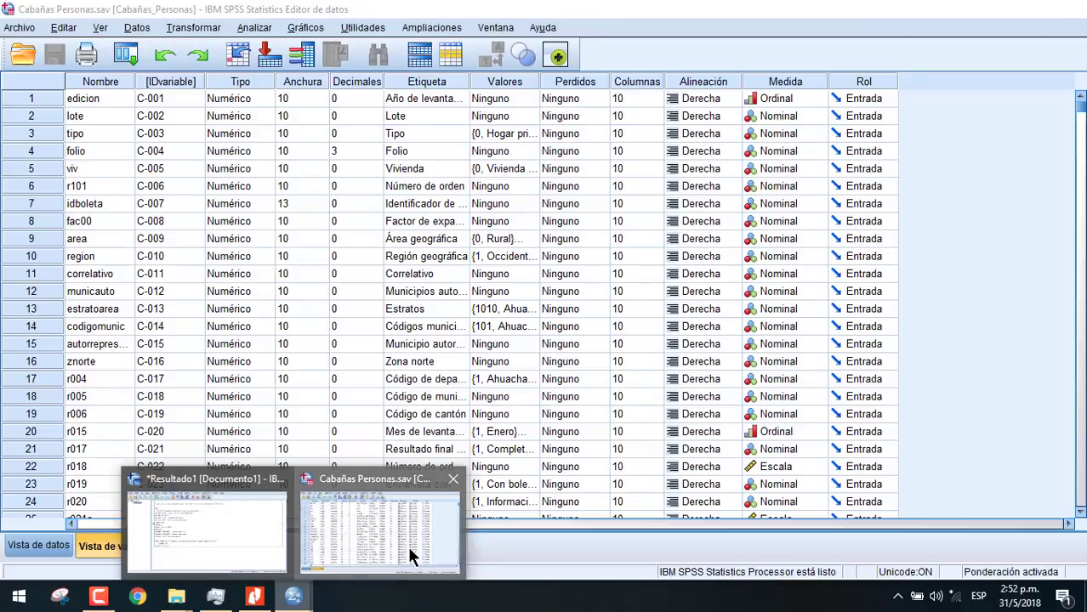
pyautogui.click(409, 550)
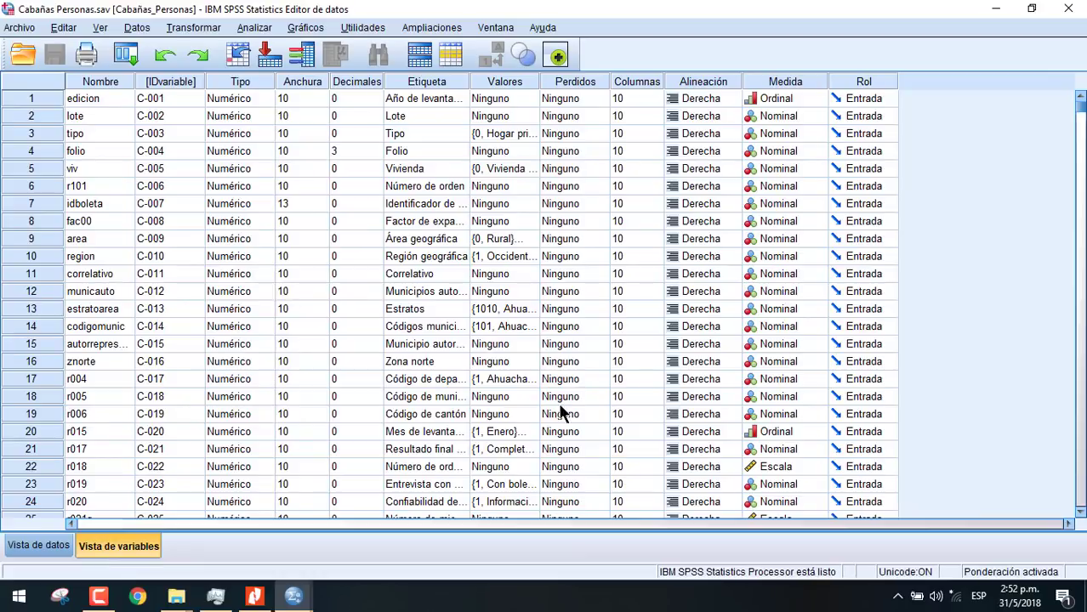
pyautogui.moveTo(1080, 106)
pyautogui.mouseDown()
pyautogui.moveTo(1068, 522)
pyautogui.moveTo(1080, 493)
pyautogui.moveTo(1081, 104)
pyautogui.mouseUp()
pyautogui.click(98, 598)
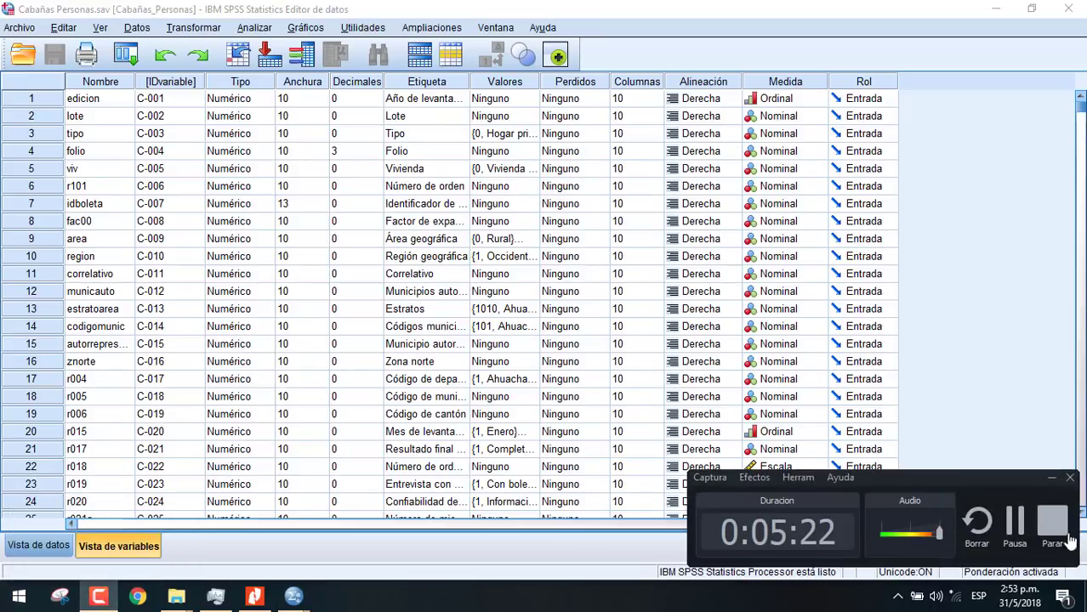
pyautogui.click(1018, 520)
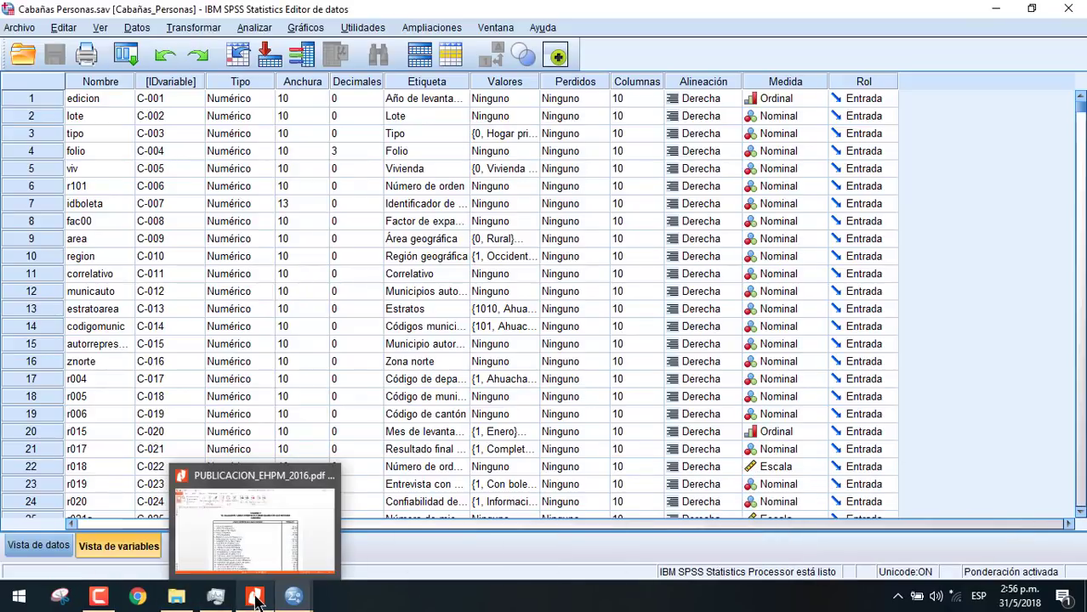
# Switch to PUBLICACION_EHPM_2016.pdf in Nitro Pro and examine the Cabañas household characteristics and indicators in Cuadro 0
pyautogui.click(253, 600)
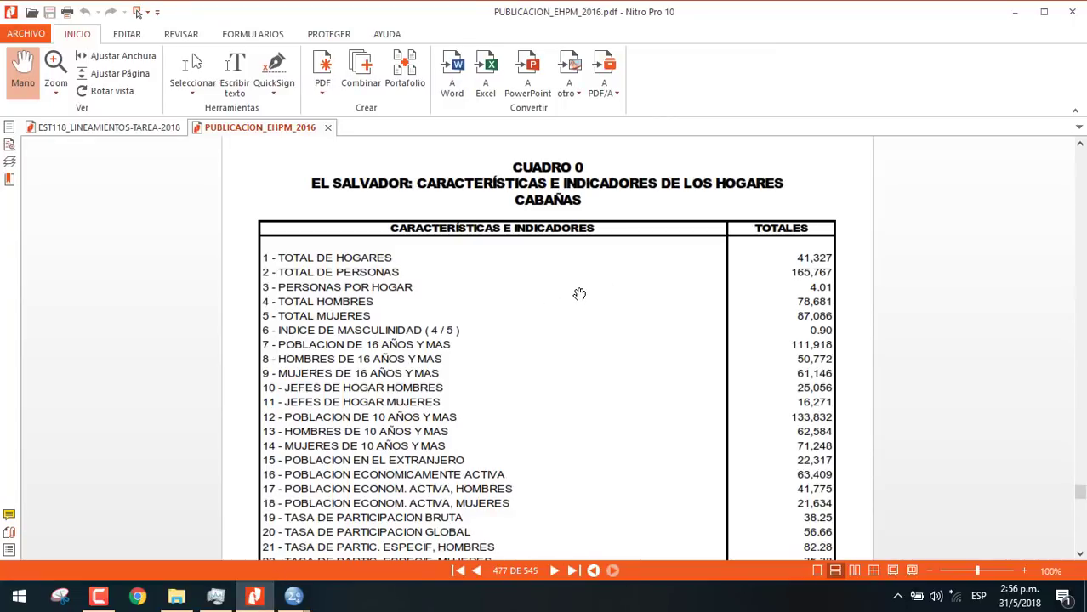
pyautogui.scroll(-1, 554, 295)
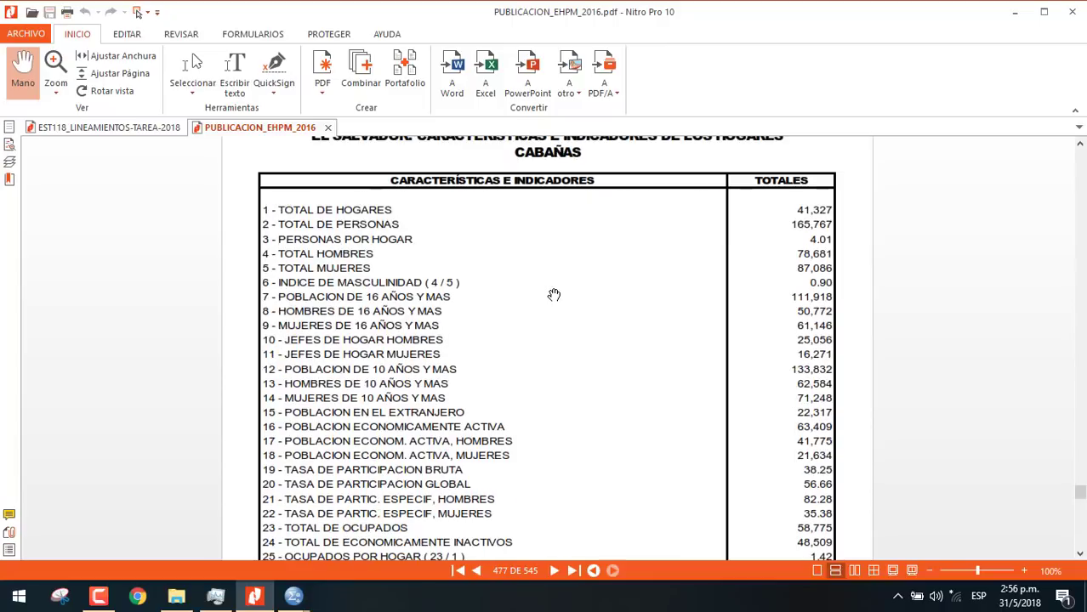
pyautogui.scroll(1, 549, 316)
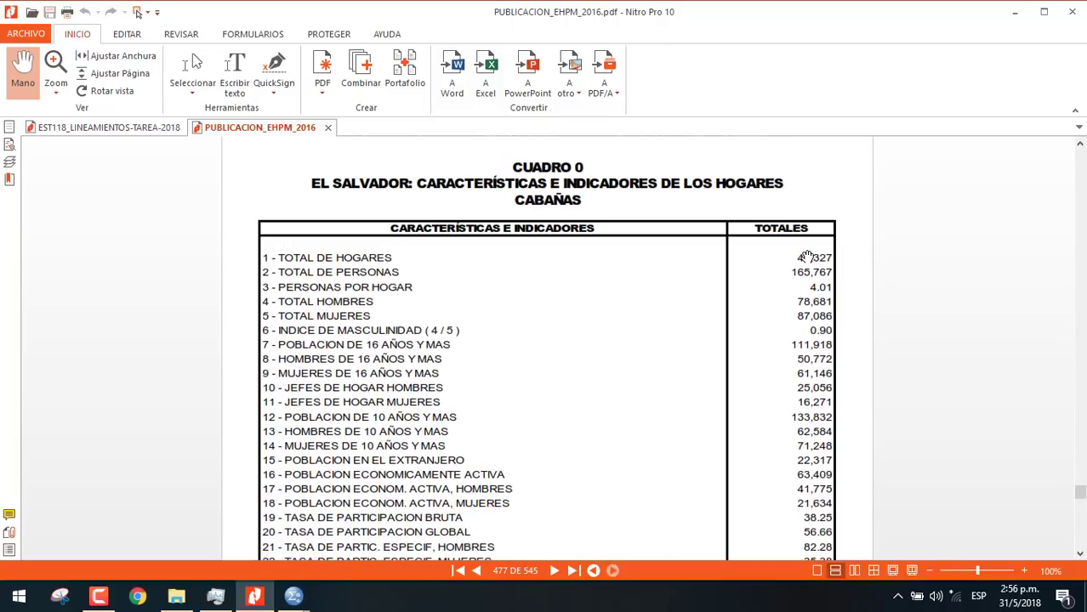
pyautogui.scroll(1, 810, 264)
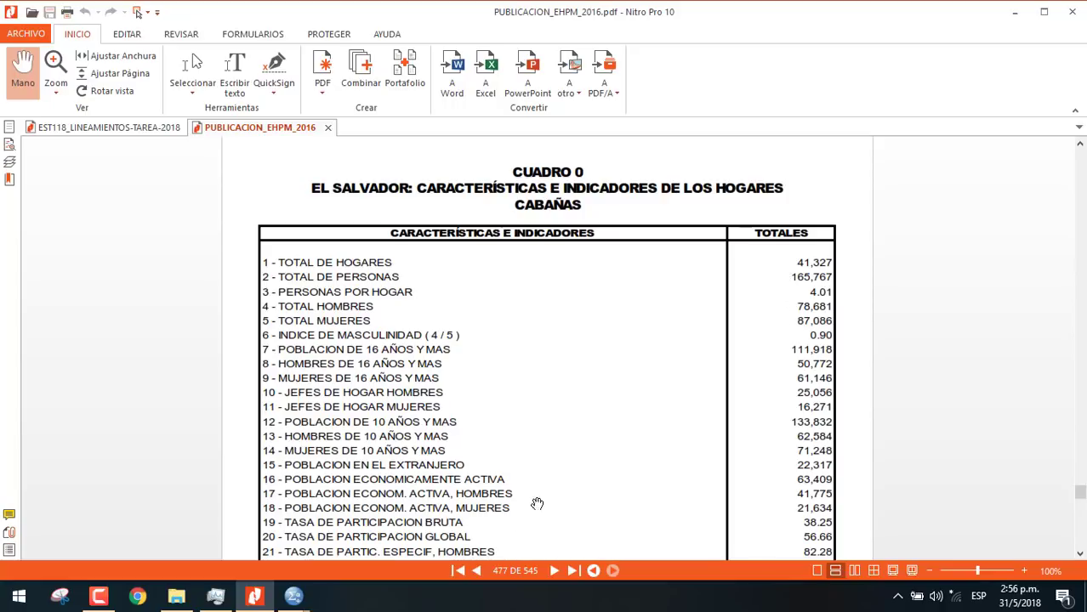
# Switch back to the Cabañas Personas.sav data editor in SPSS and open the condition editor for selecting cases that satisfy a condition
pyautogui.click(293, 595)
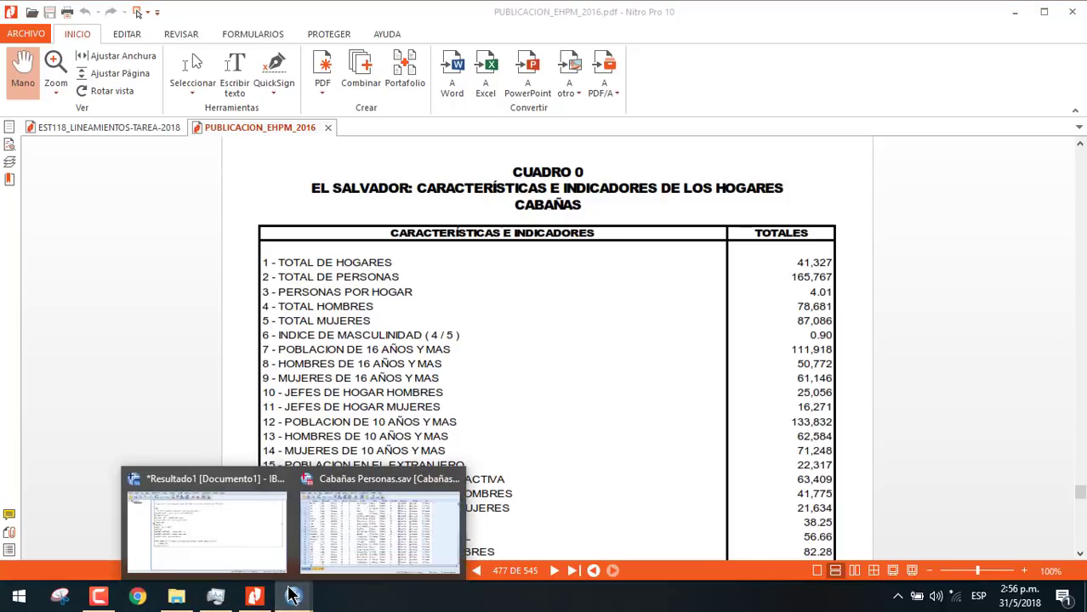
pyautogui.click(363, 536)
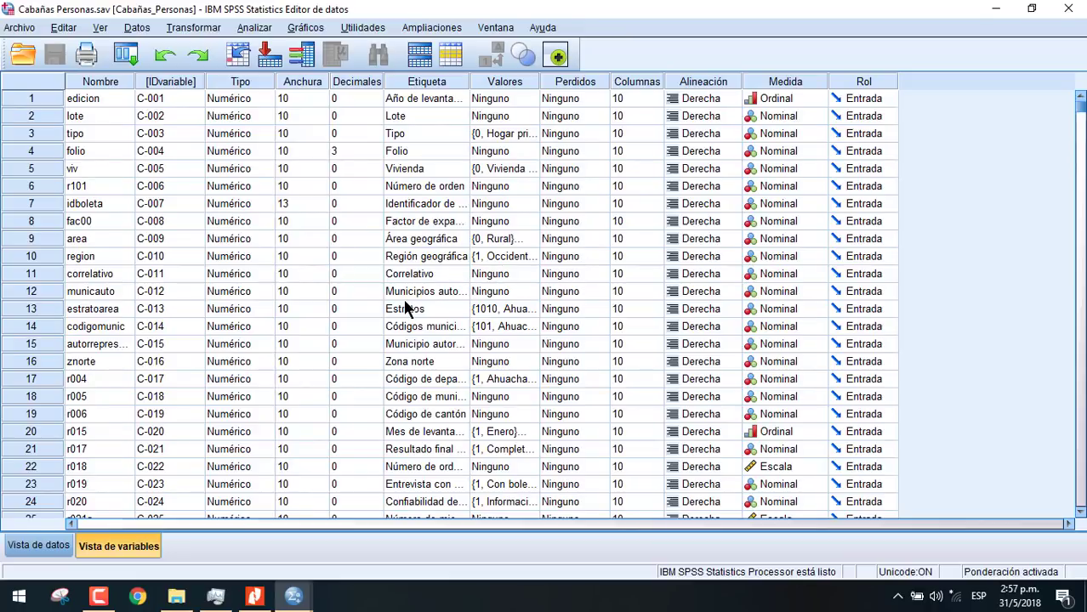
pyautogui.click(143, 28)
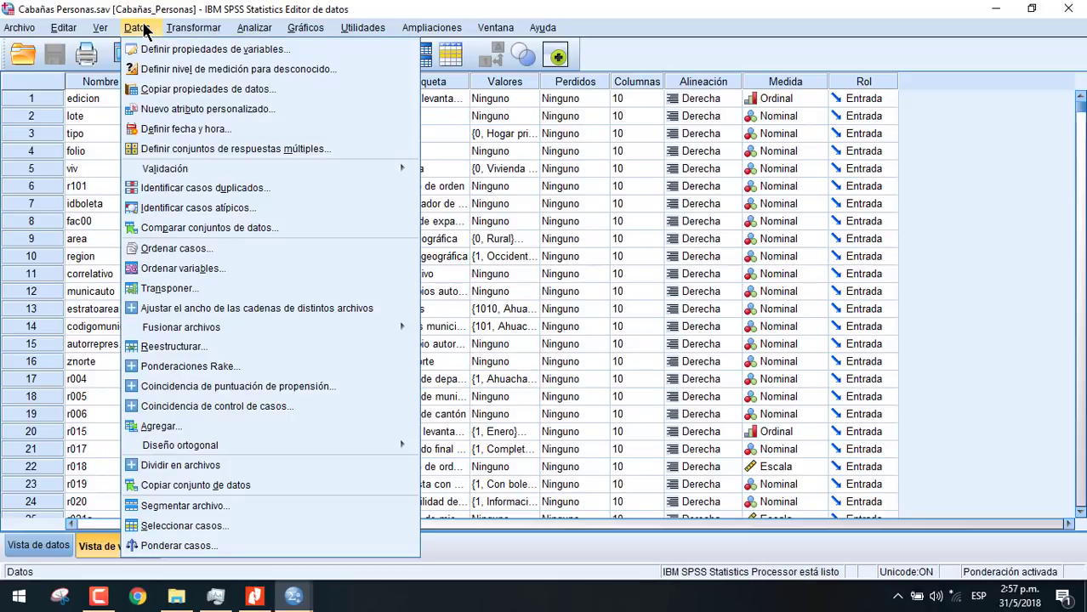
pyautogui.click(215, 529)
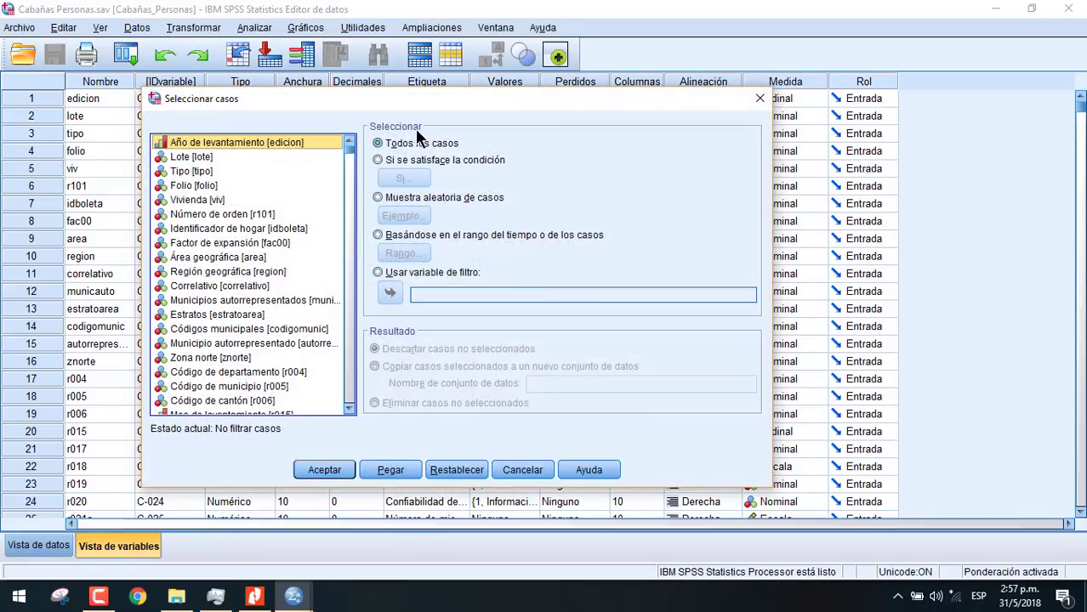
pyautogui.click(377, 160)
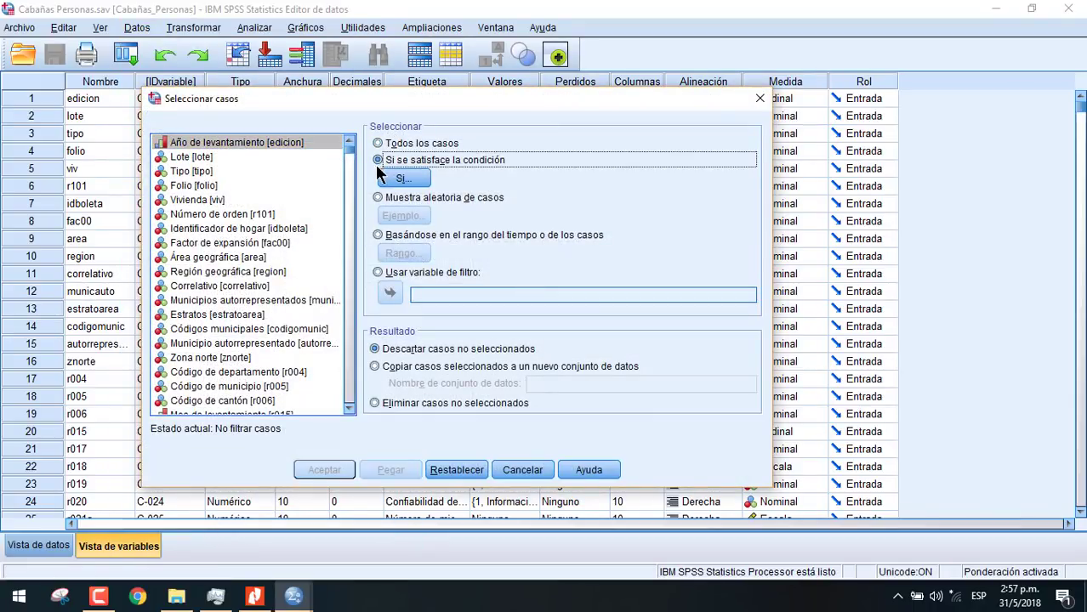
pyautogui.click(404, 181)
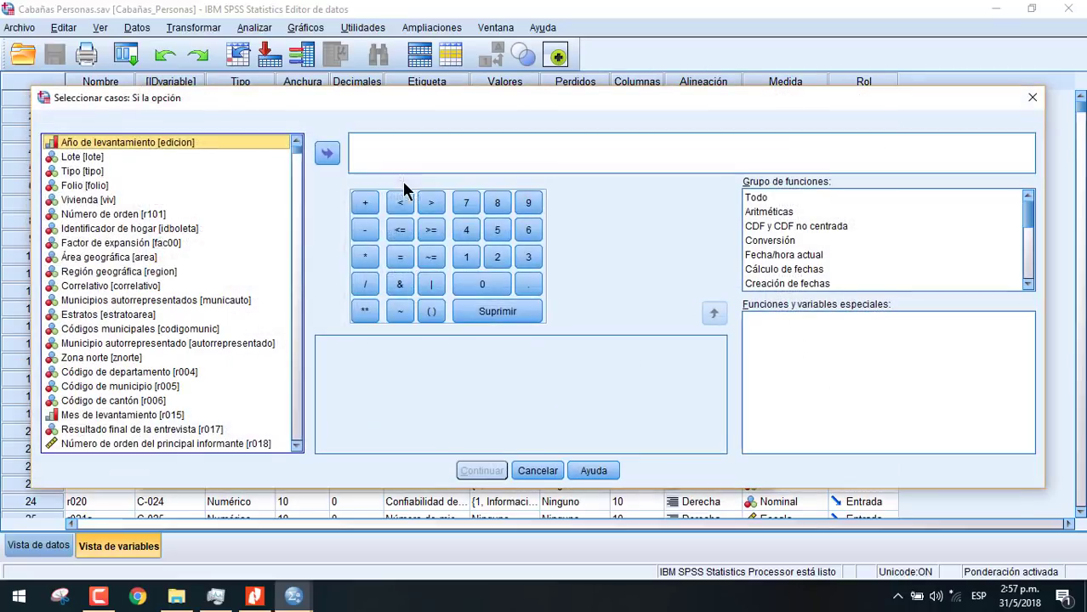
# Define the case selection condition as r103=1 using the variable Relación de parentesco [r103]
pyautogui.click(206, 344)
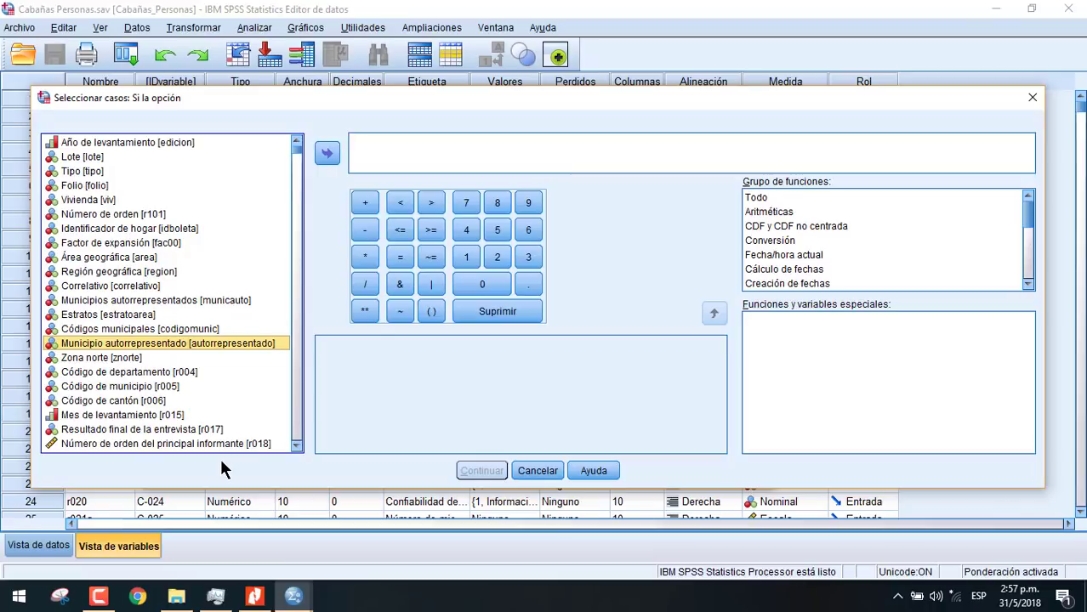
pyautogui.press('r')
pyautogui.press('r')
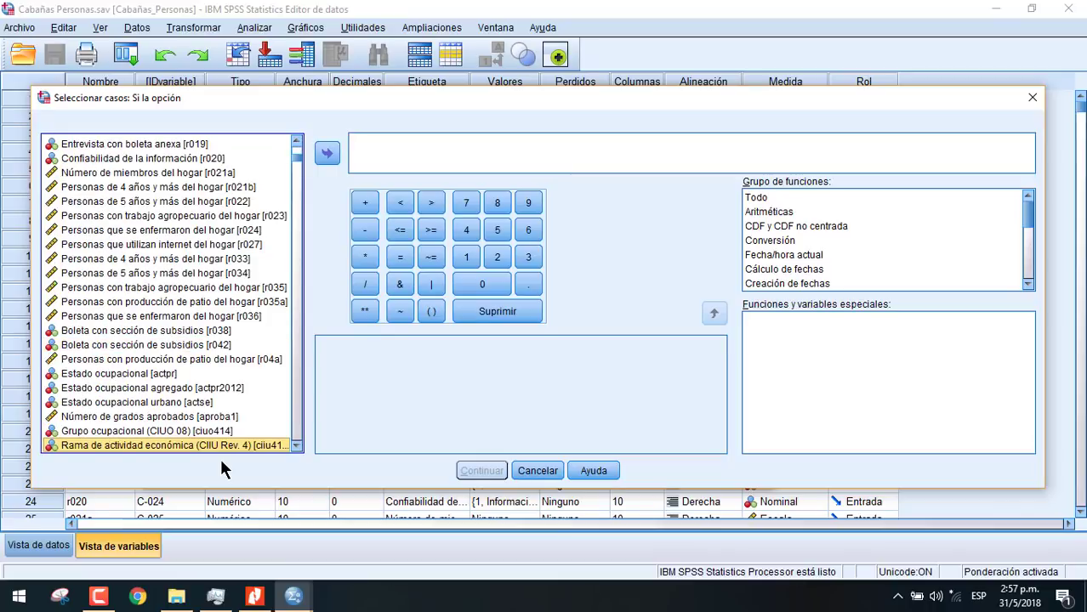
pyautogui.press('r')
pyautogui.press('r')
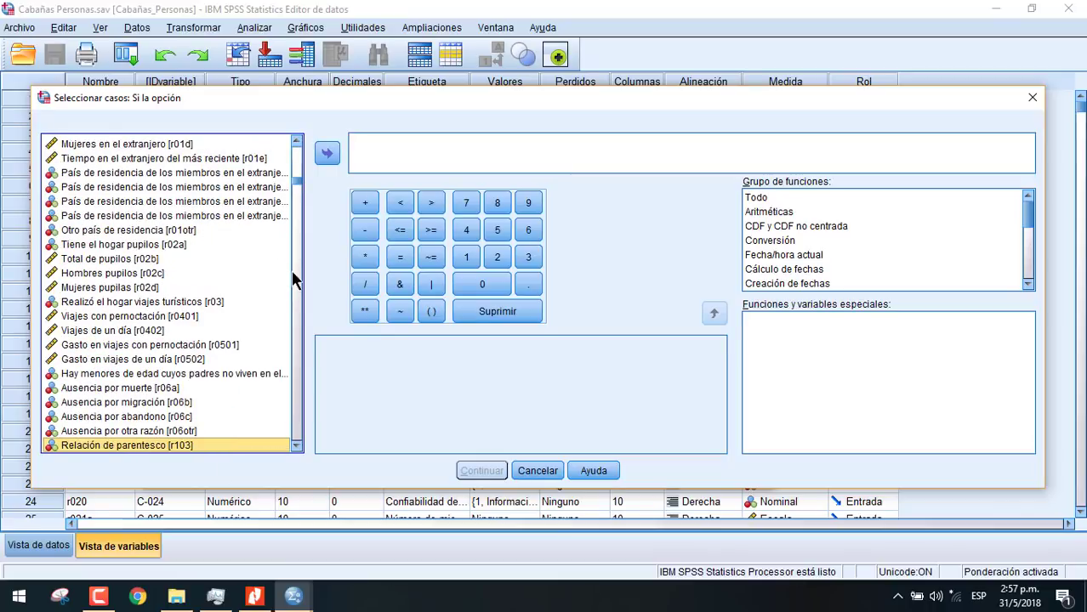
pyautogui.click(329, 153)
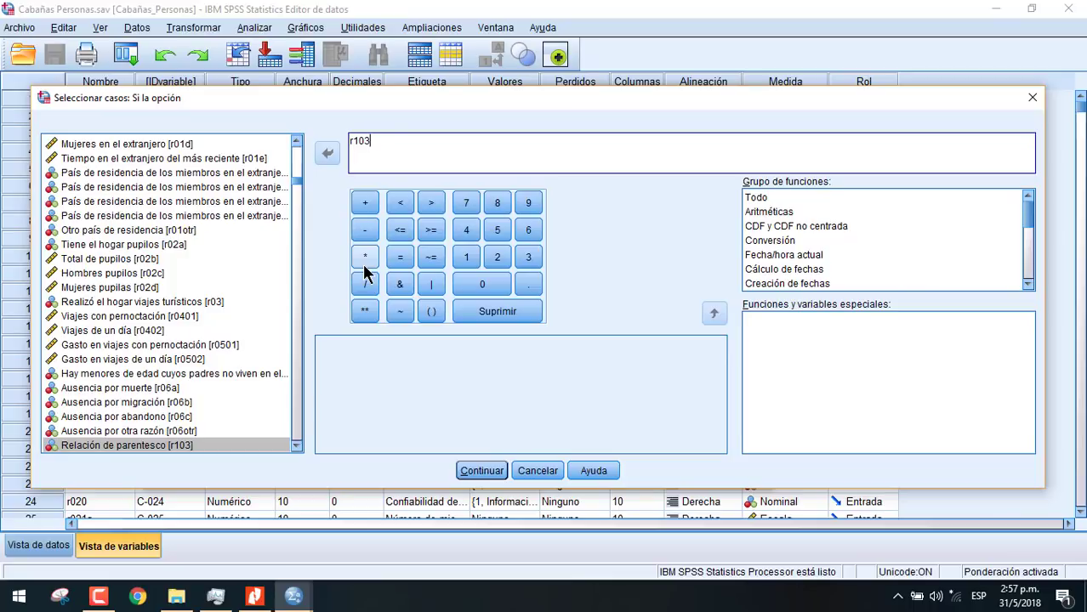
pyautogui.write('=1')
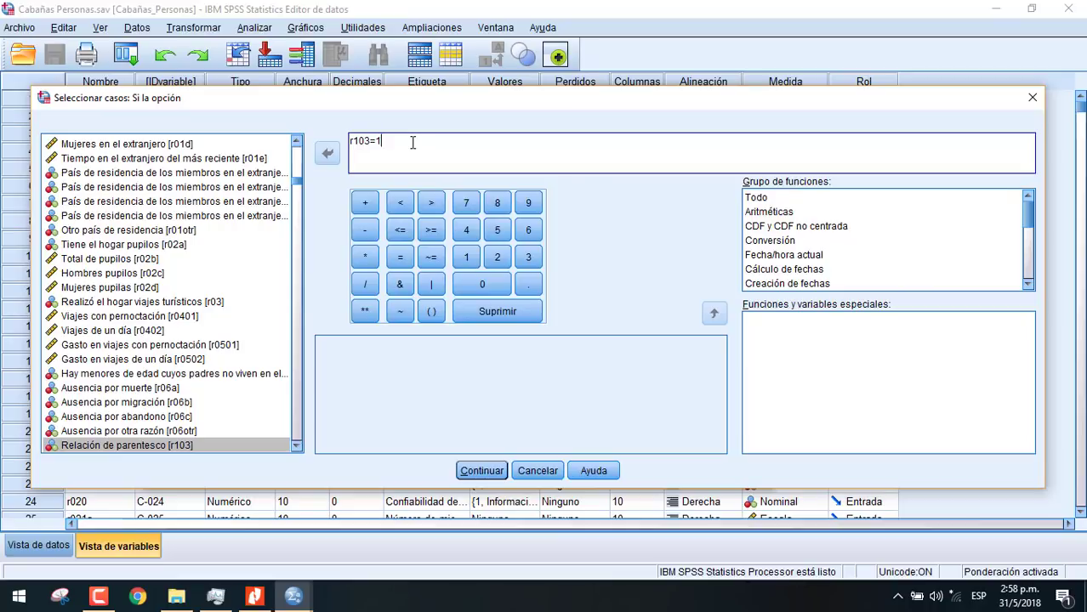
pyautogui.click(488, 473)
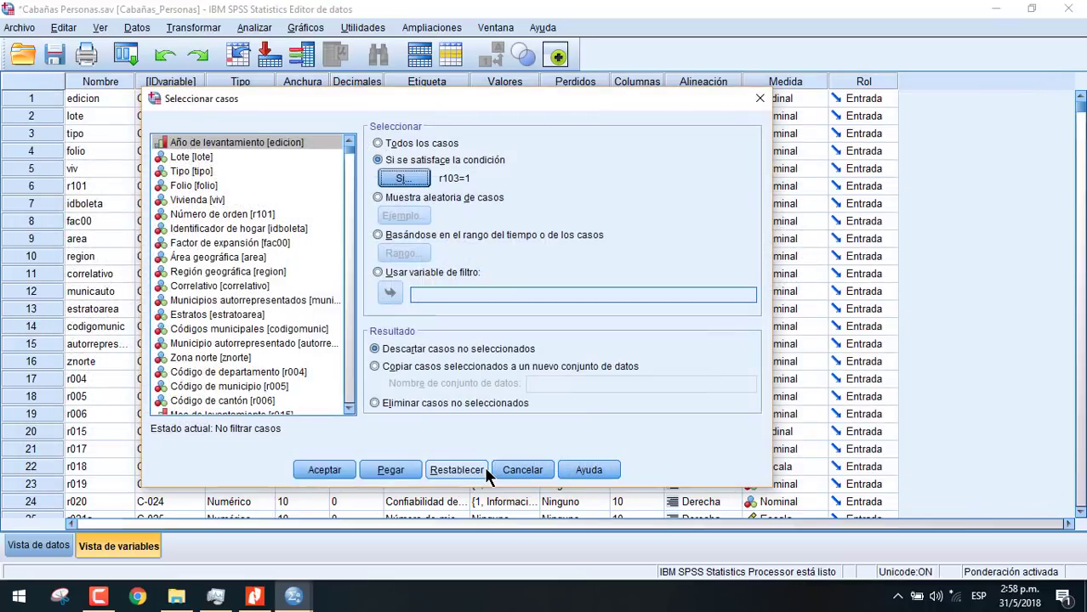
# Copy the selected cases to a new dataset named Cabañas_Hogares and run the selection
pyautogui.click(374, 367)
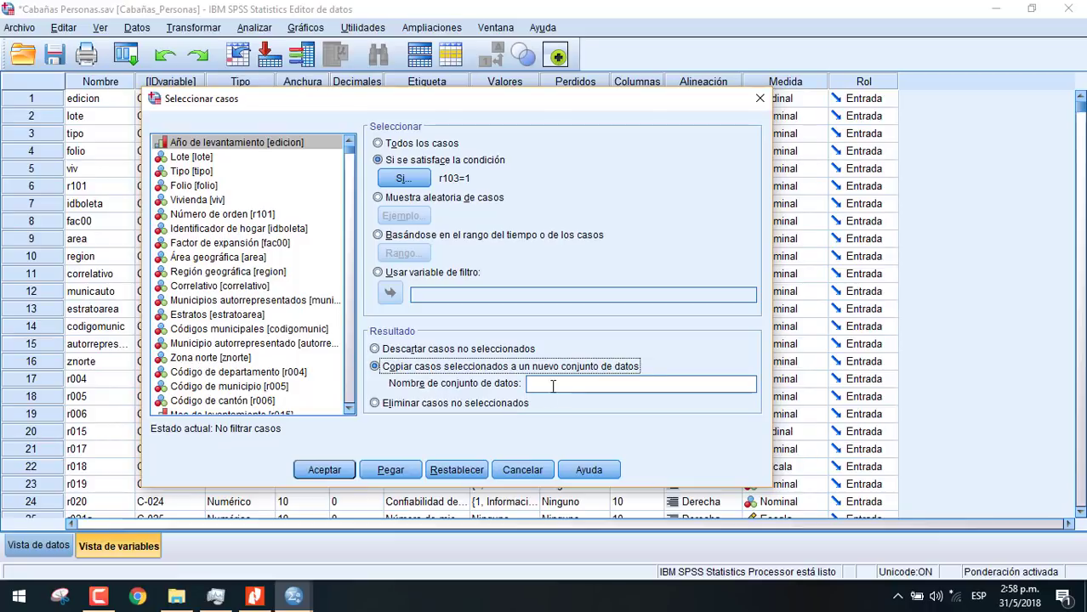
pyautogui.click(549, 384)
pyautogui.write('CAba')
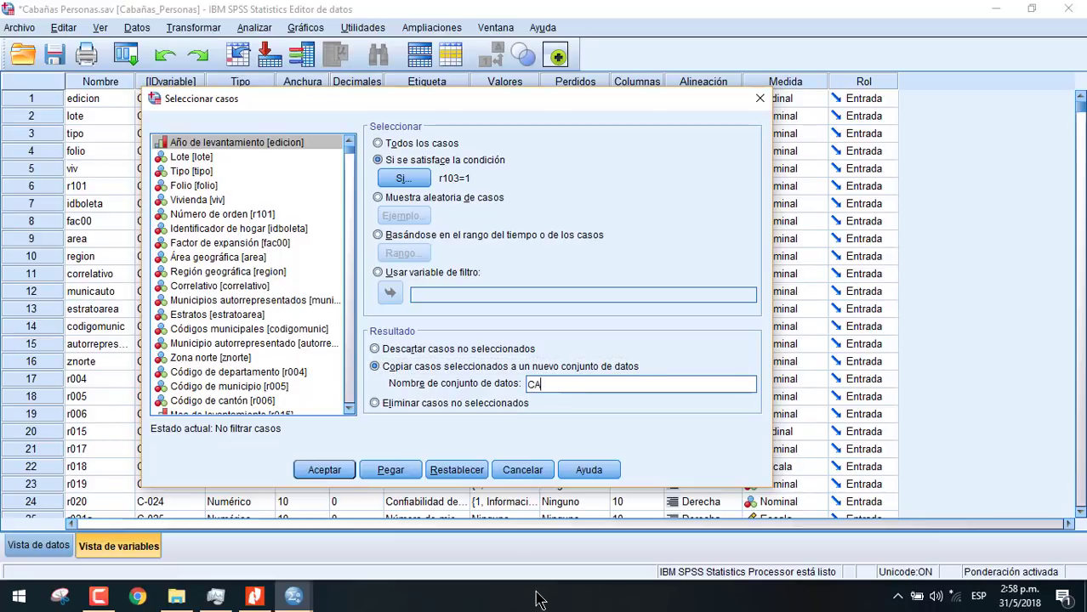
pyautogui.press('BackSpace')
pyautogui.press('BackSpace')
pyautogui.press('BackSpace')
pyautogui.write('abañas_Hogares')
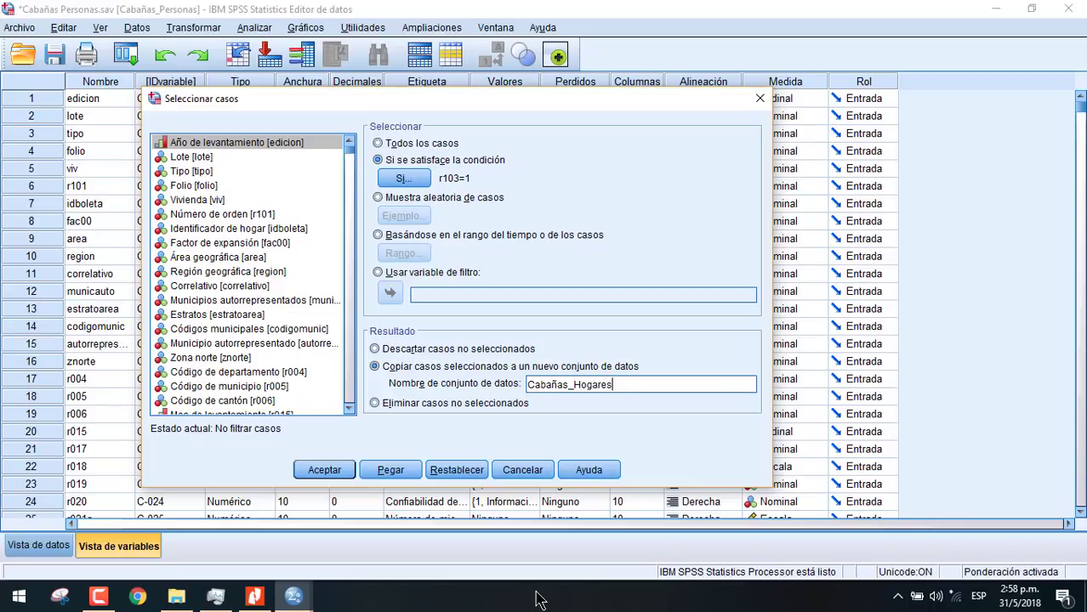
pyautogui.click(326, 470)
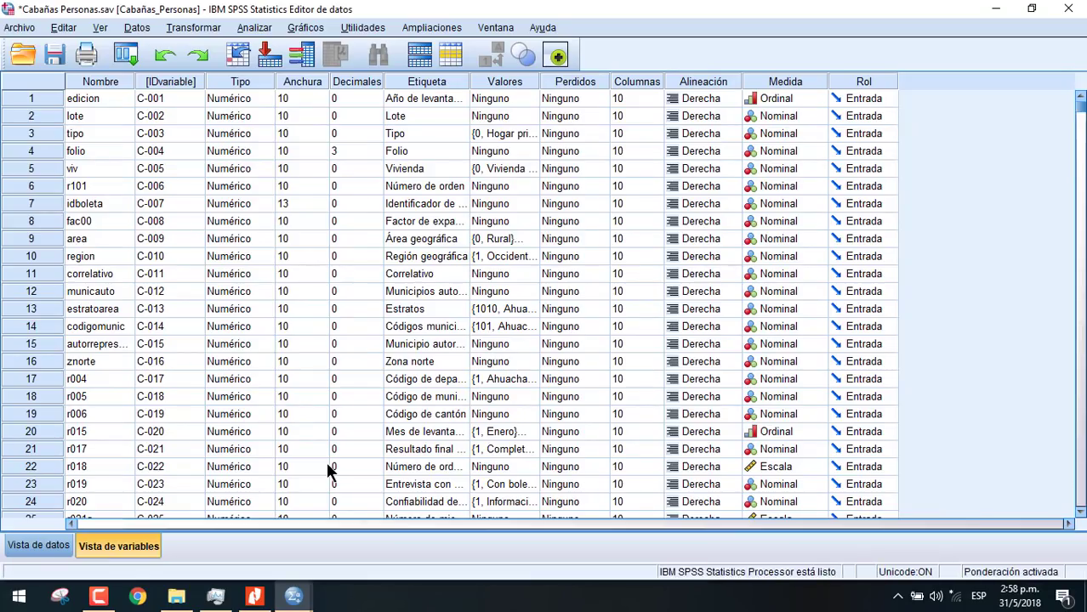
# Bring up the Cabañas_Hogares dataset and save it as Cabañas Hogares in SPSS Statistics (*.sav) format in the Cabañas folder
pyautogui.moveTo(304, 601)
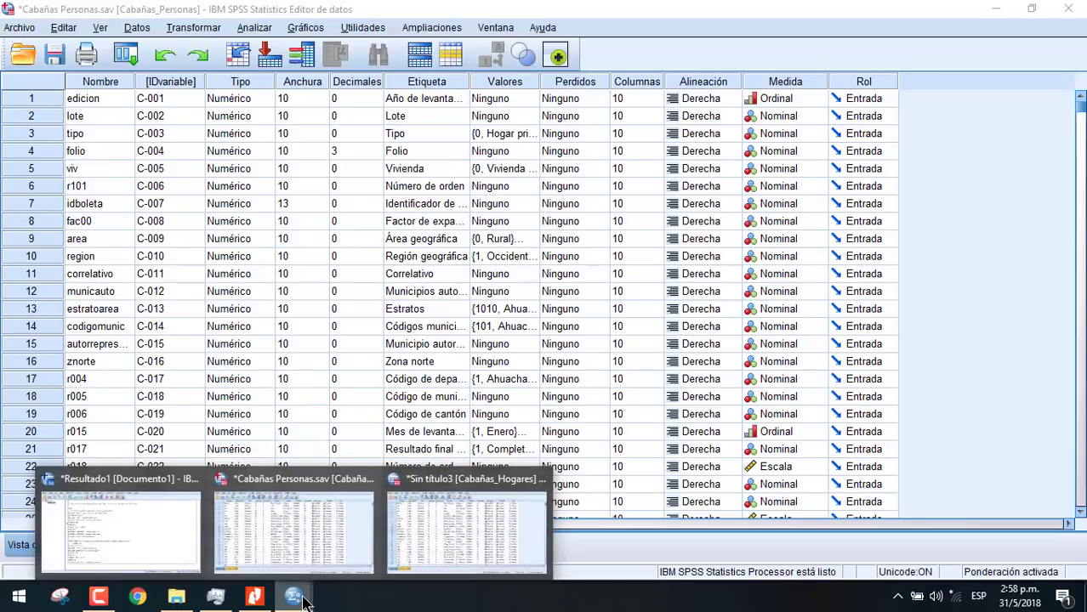
pyautogui.click(475, 529)
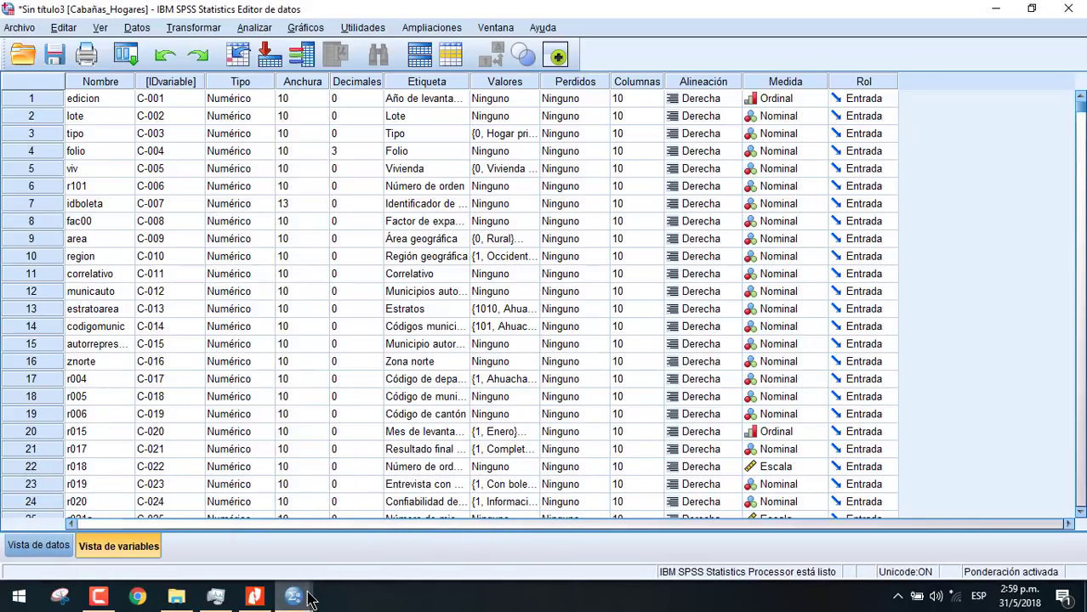
pyautogui.moveTo(293, 593)
pyautogui.click(460, 540)
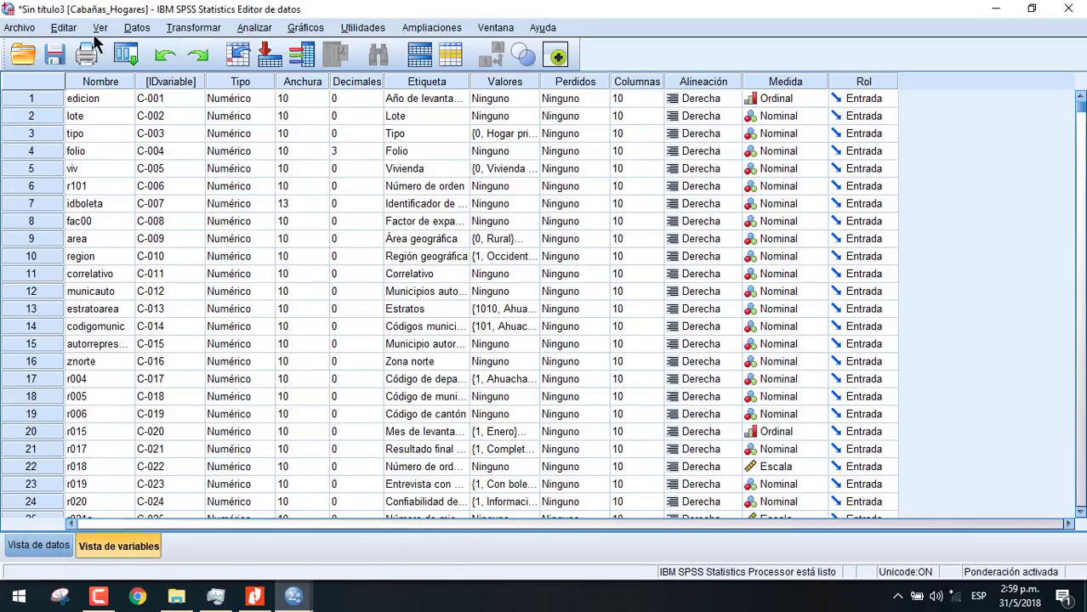
pyautogui.click(19, 27)
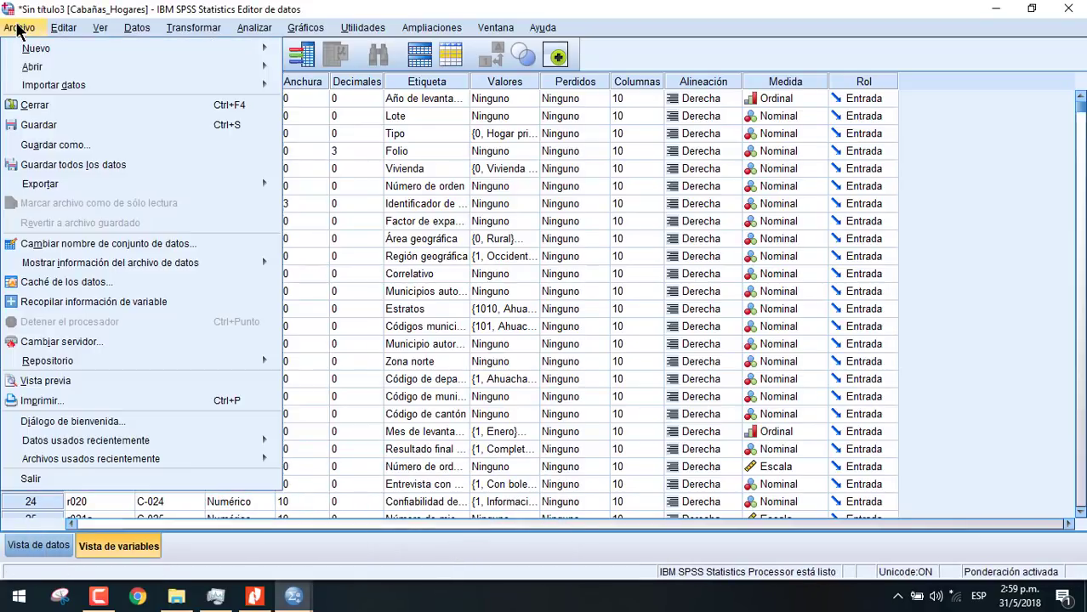
pyautogui.click(57, 145)
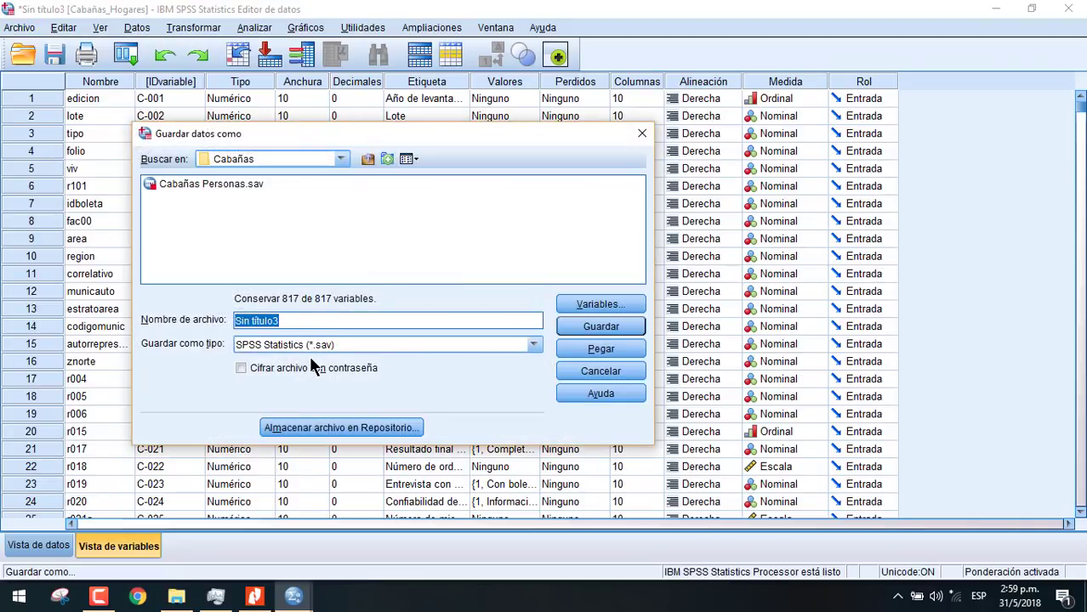
pyautogui.press('BackSpace')
pyautogui.write('Cabañas Hogares')
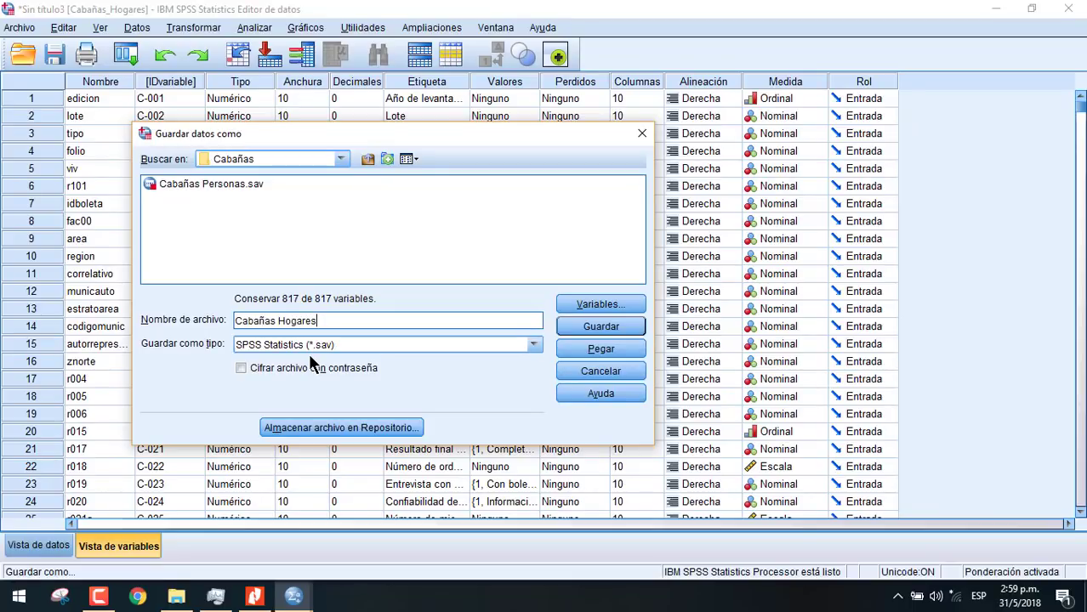
pyautogui.click(621, 325)
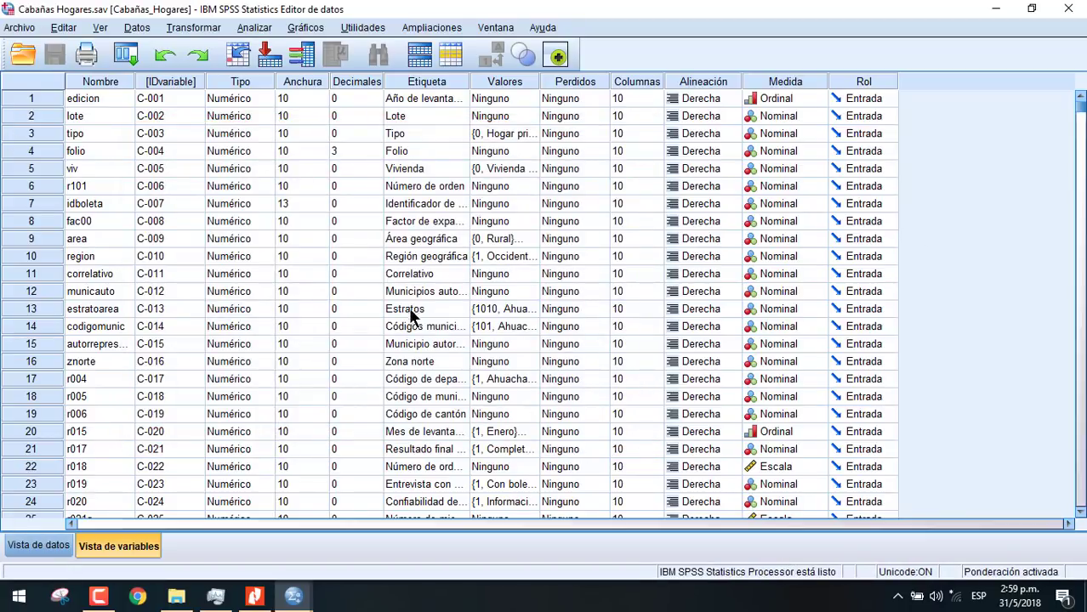
# Close both data editors and exit SPSS without saving the changes to Cabañas Personas or the output
pyautogui.click(1068, 8)
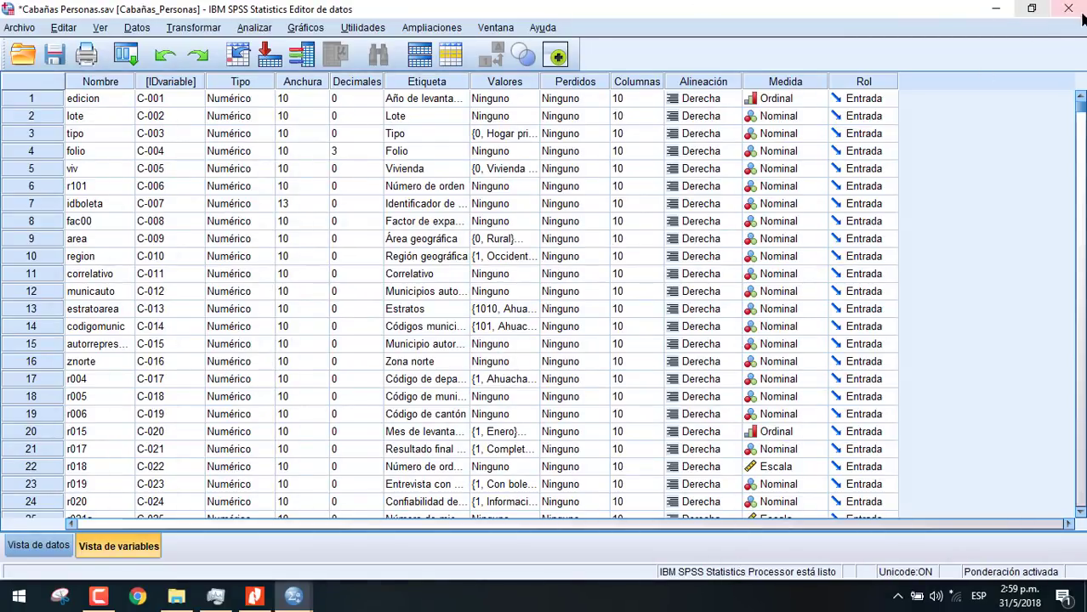
pyautogui.click(1071, 12)
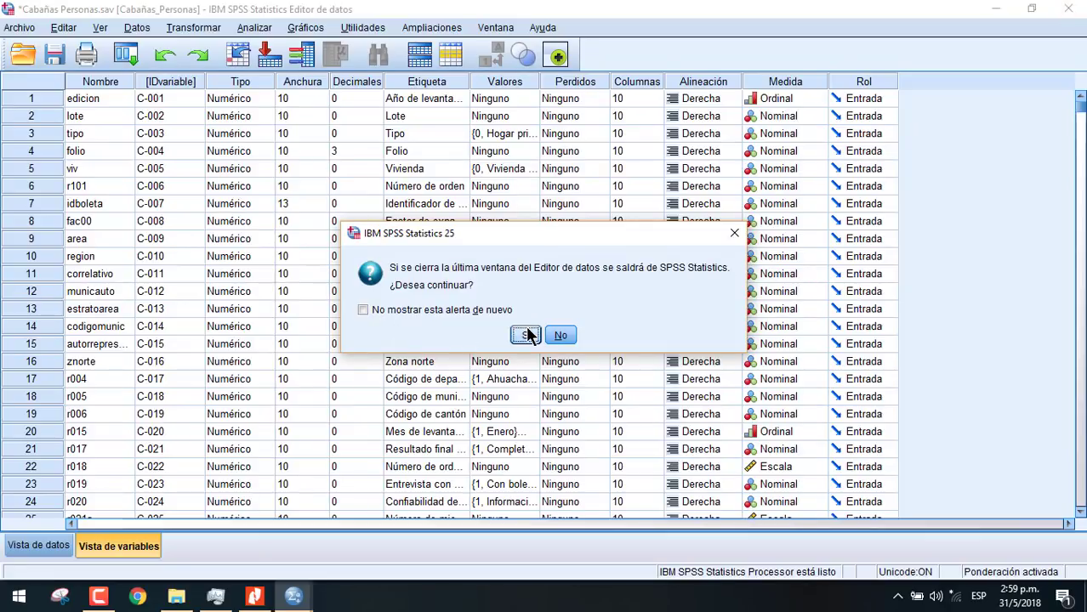
pyautogui.click(524, 334)
pyautogui.click(551, 325)
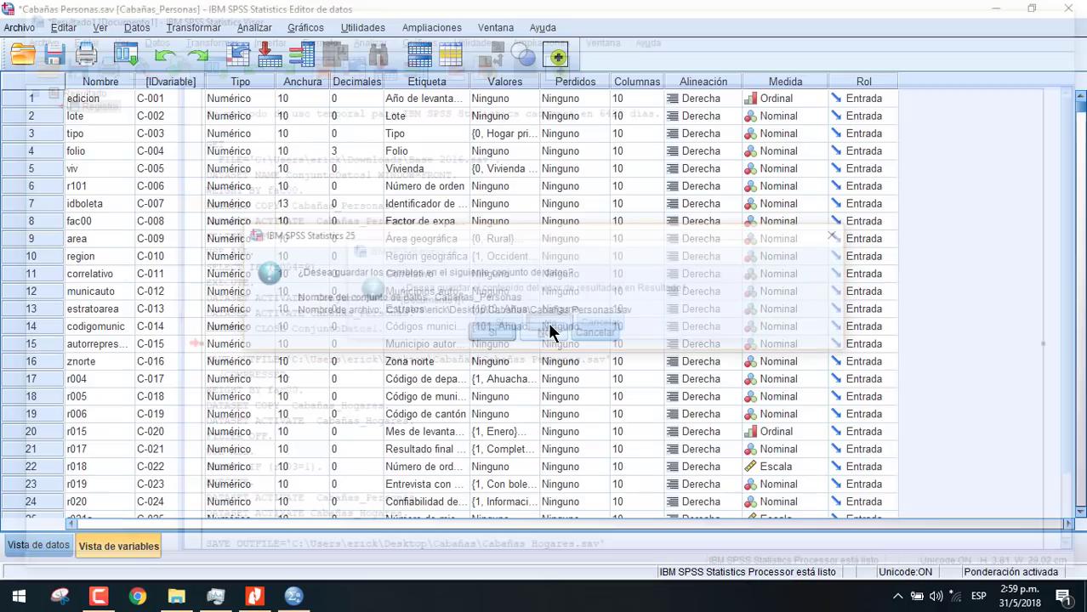
pyautogui.click(553, 334)
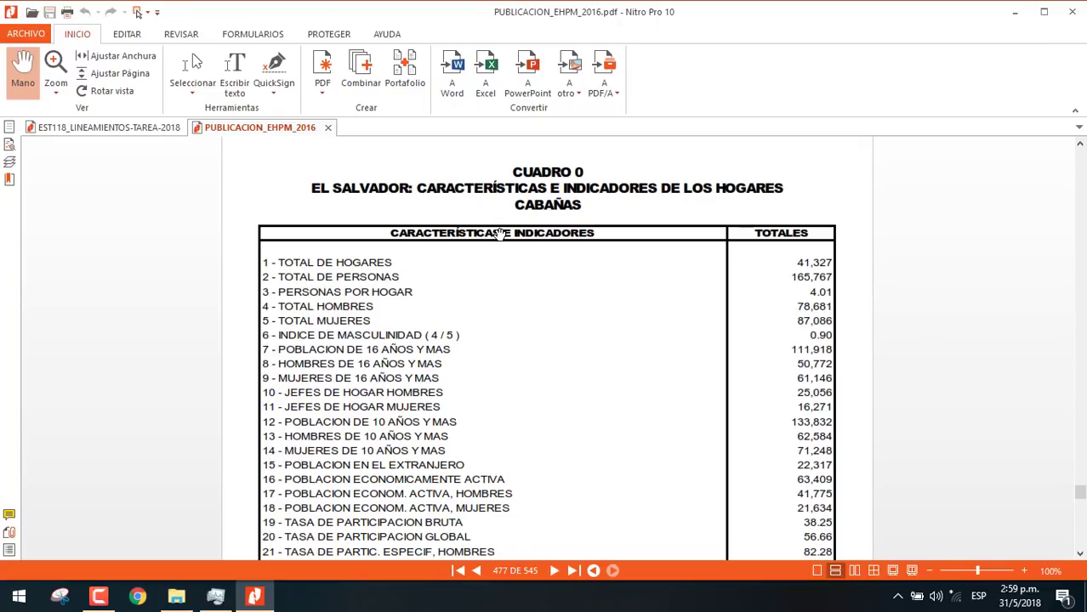
# Minimize the Nitro Pro window, open the Cabañas folder on the desktop and open Cabañas Personas in SPSS
pyautogui.click(1015, 12)
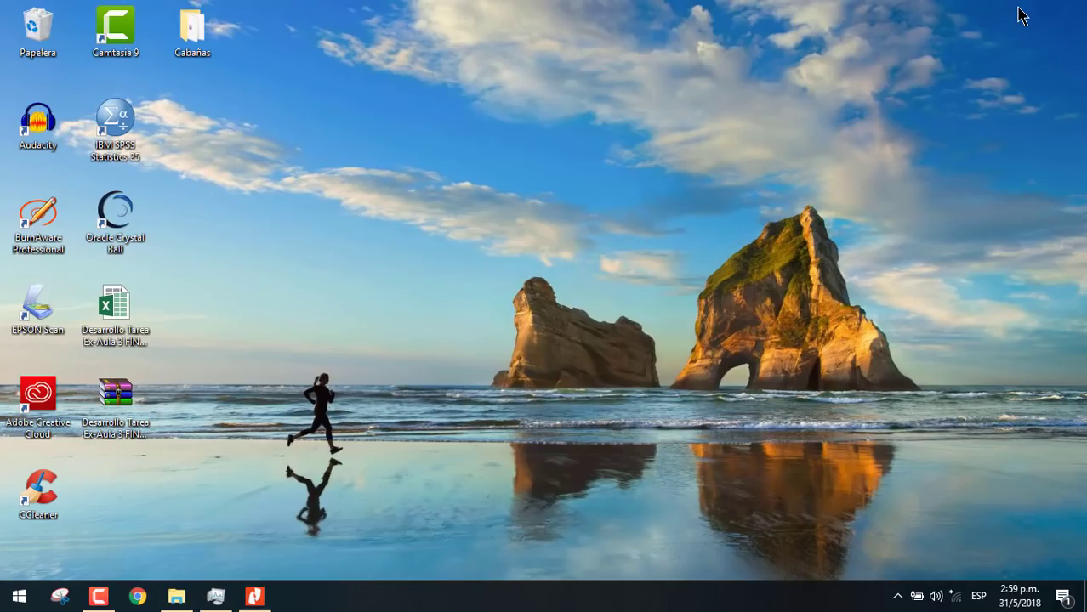
pyautogui.doubleClick(207, 38)
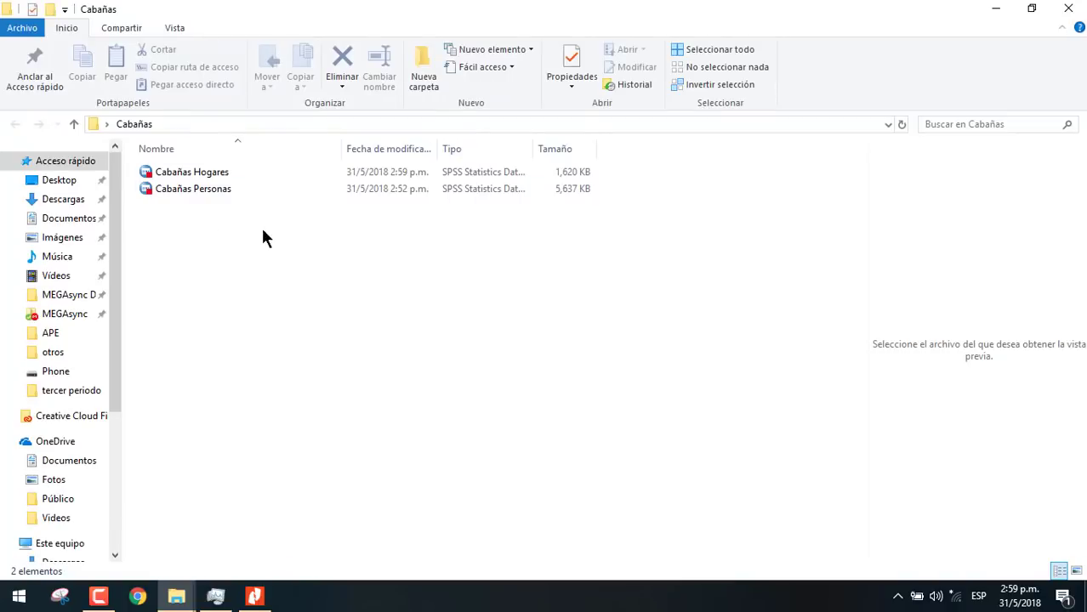
pyautogui.click(219, 189)
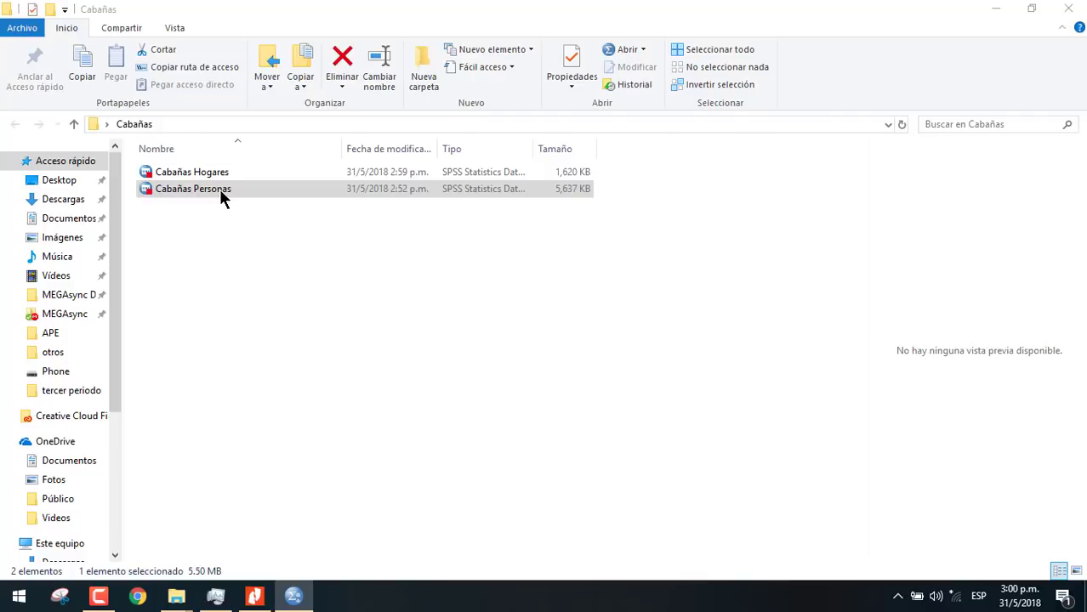
pyautogui.doubleClick(220, 191)
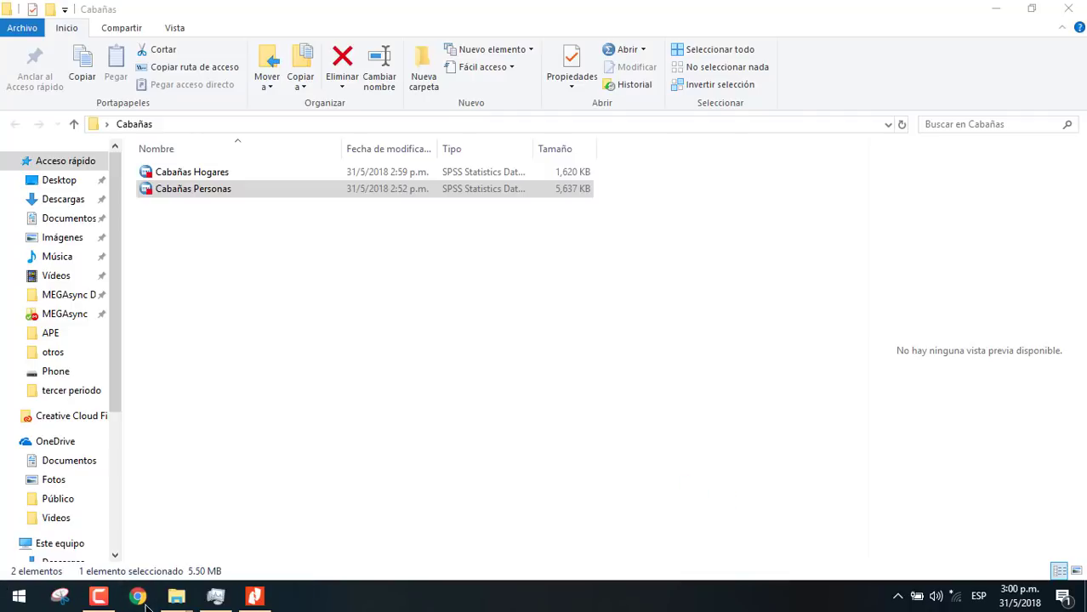
pyautogui.click(98, 596)
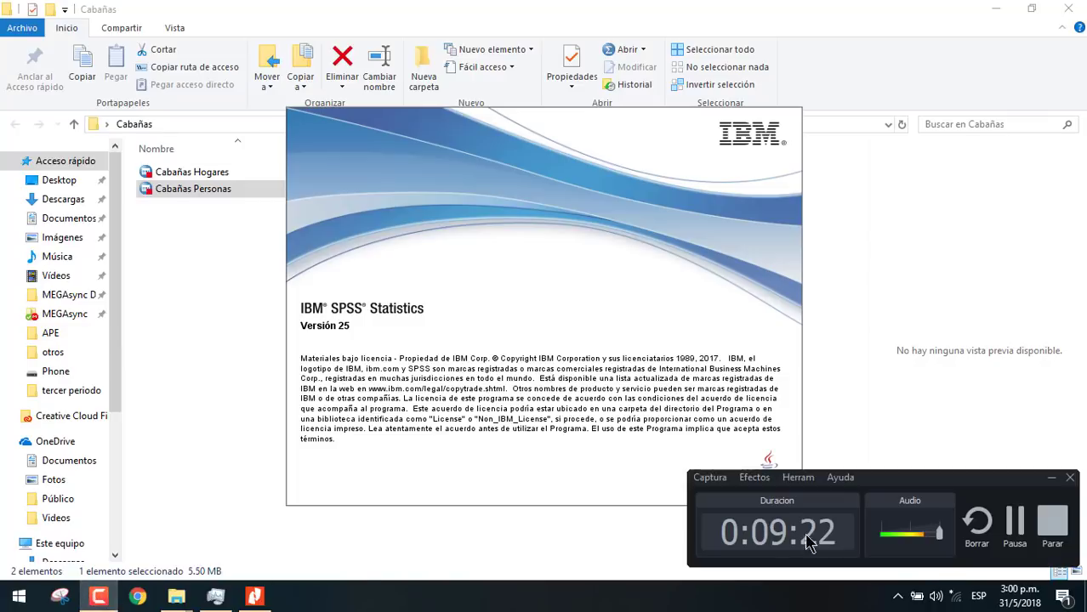
pyautogui.click(1054, 518)
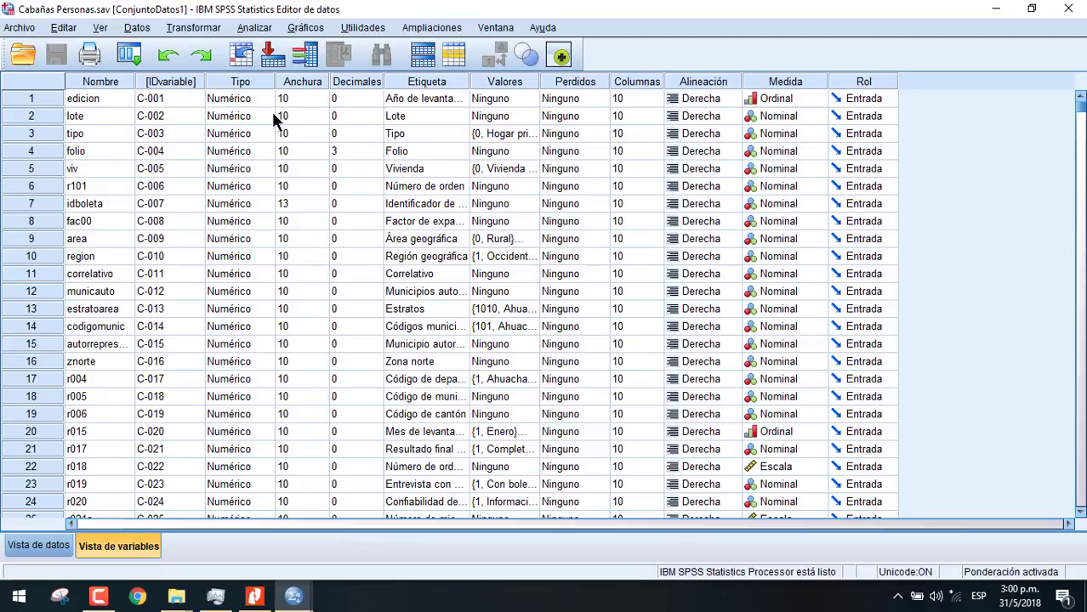
pyautogui.click(99, 597)
pyautogui.click(99, 597)
# Generate a frequency table for Sexo [r104], then switch to PUBLICACION_EHPM_2016.pdf in Nitro Pro to compare the population totals
pyautogui.click(254, 28)
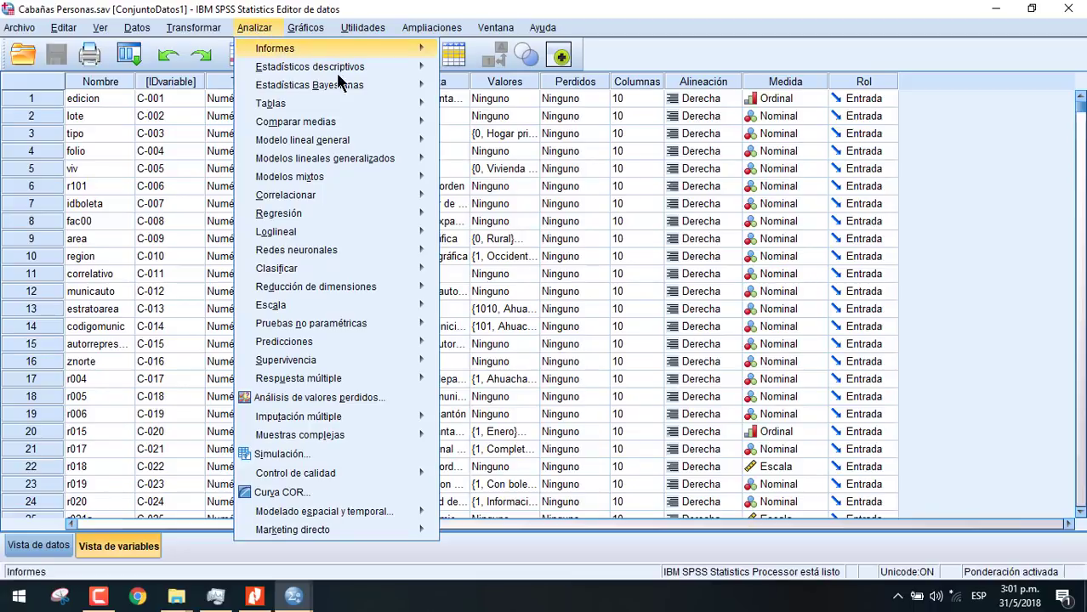
pyautogui.moveTo(347, 71)
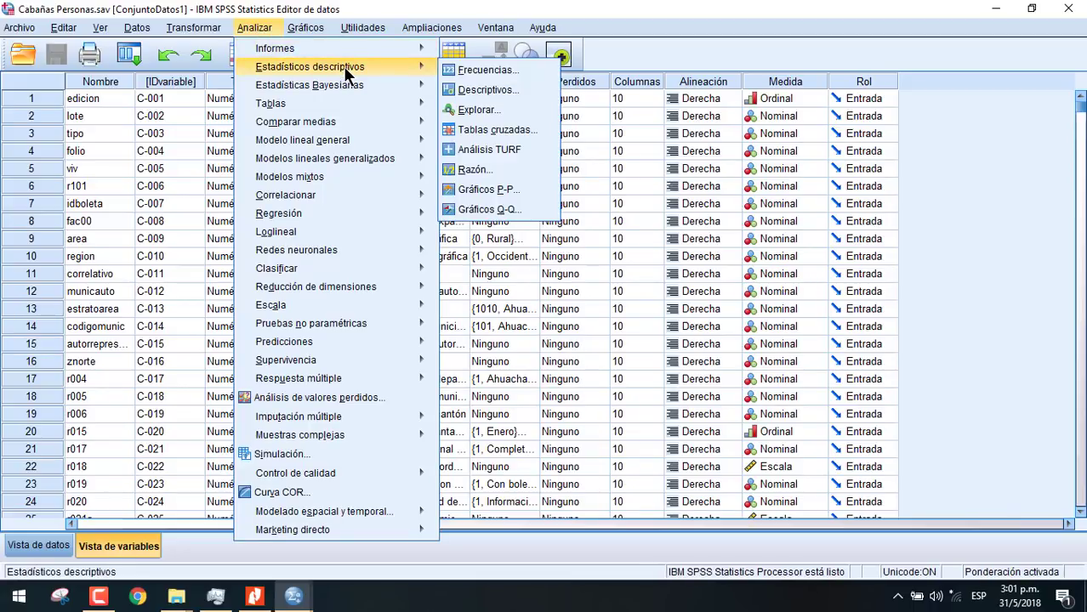
pyautogui.click(466, 70)
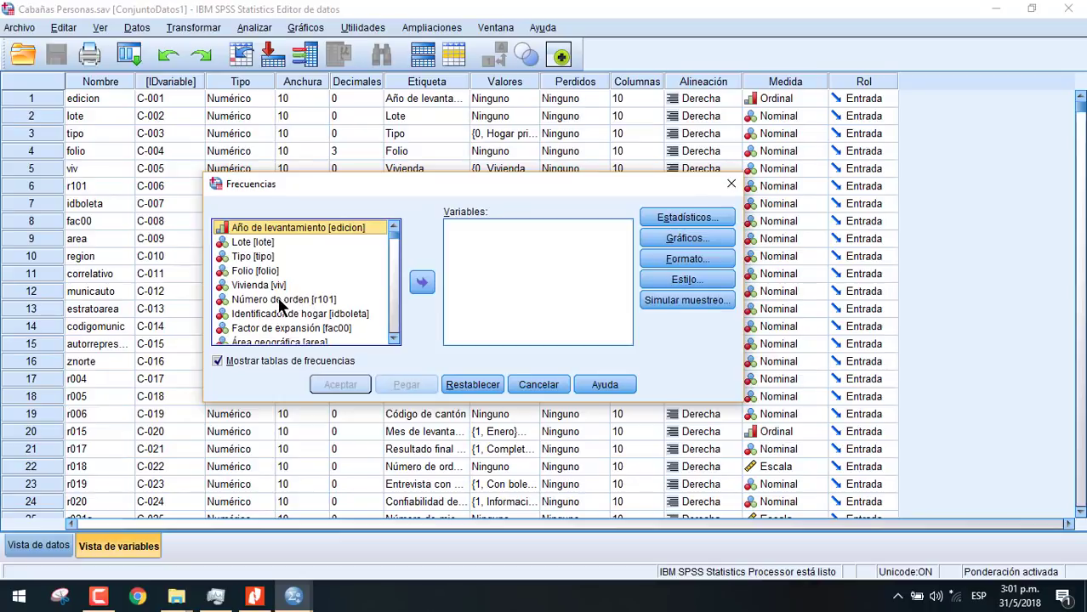
pyautogui.click(274, 299)
pyautogui.moveTo(273, 300); pyautogui.dragTo(277, 307)
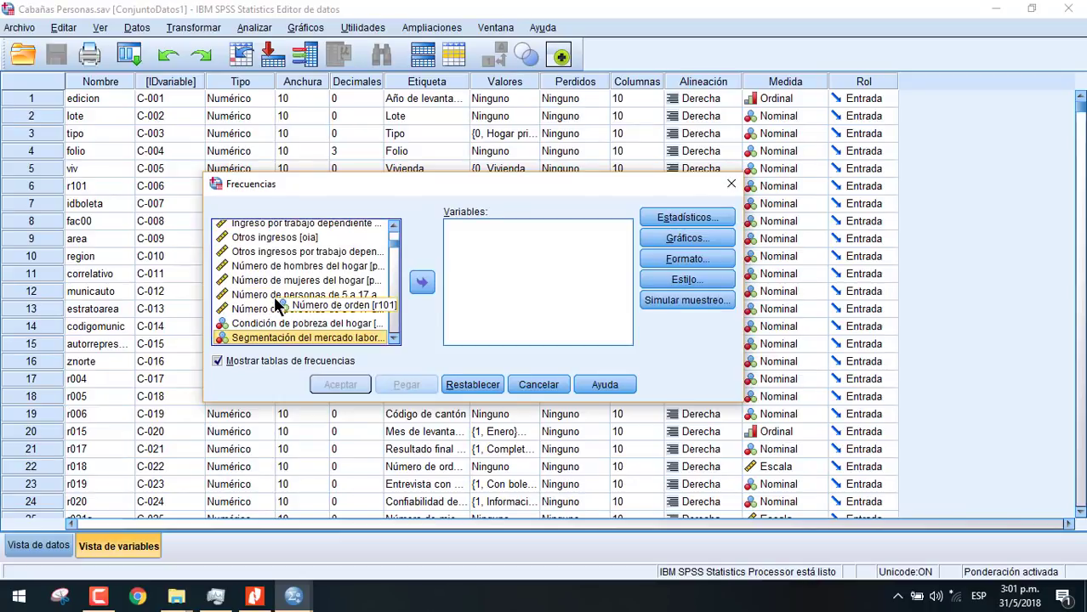
pyautogui.press('s')
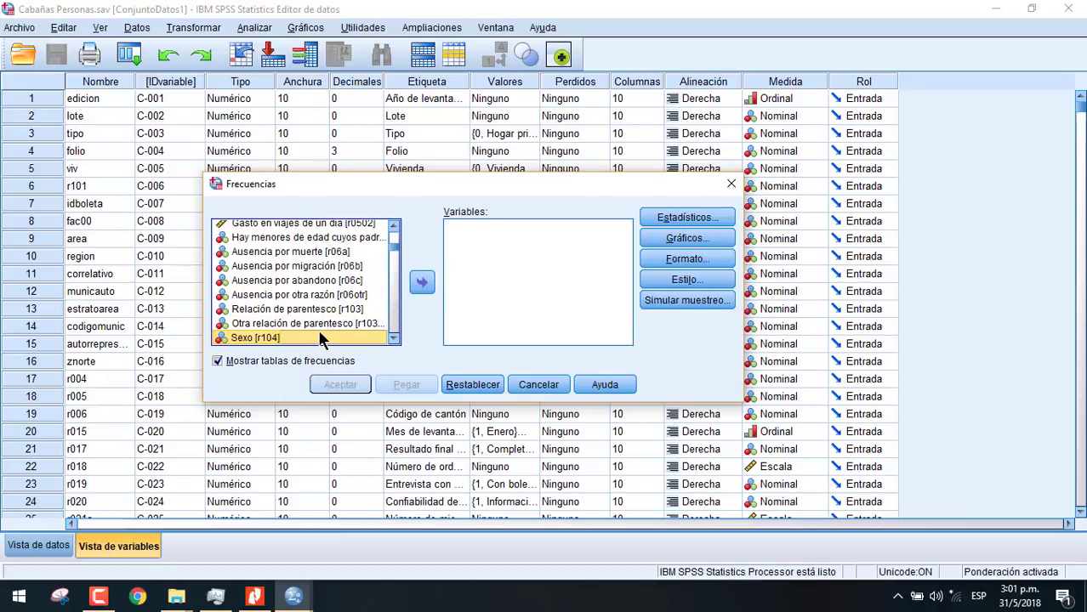
pyautogui.click(423, 283)
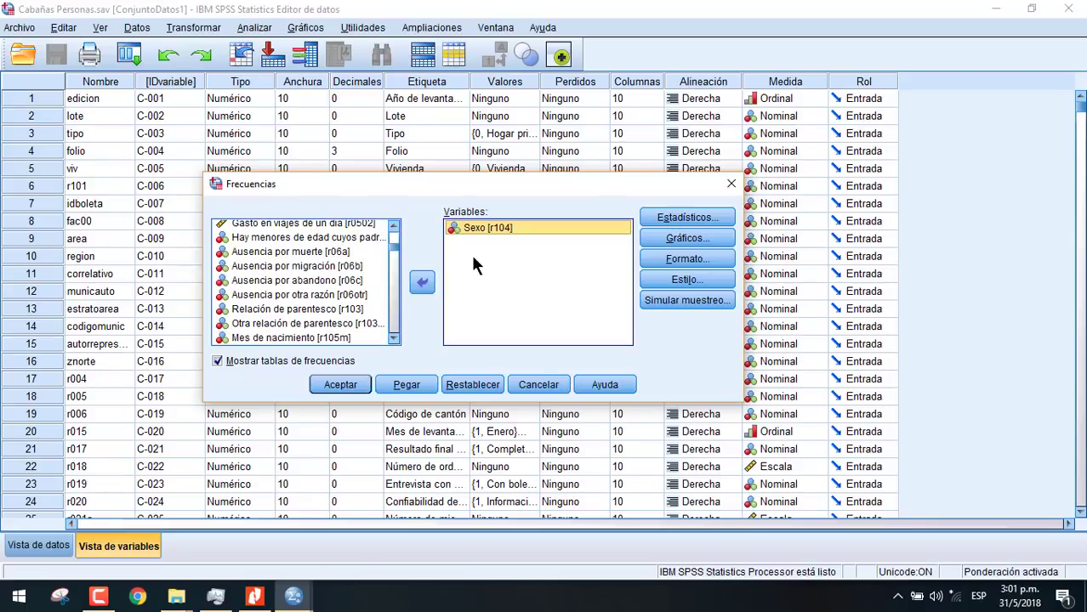
pyautogui.click(343, 386)
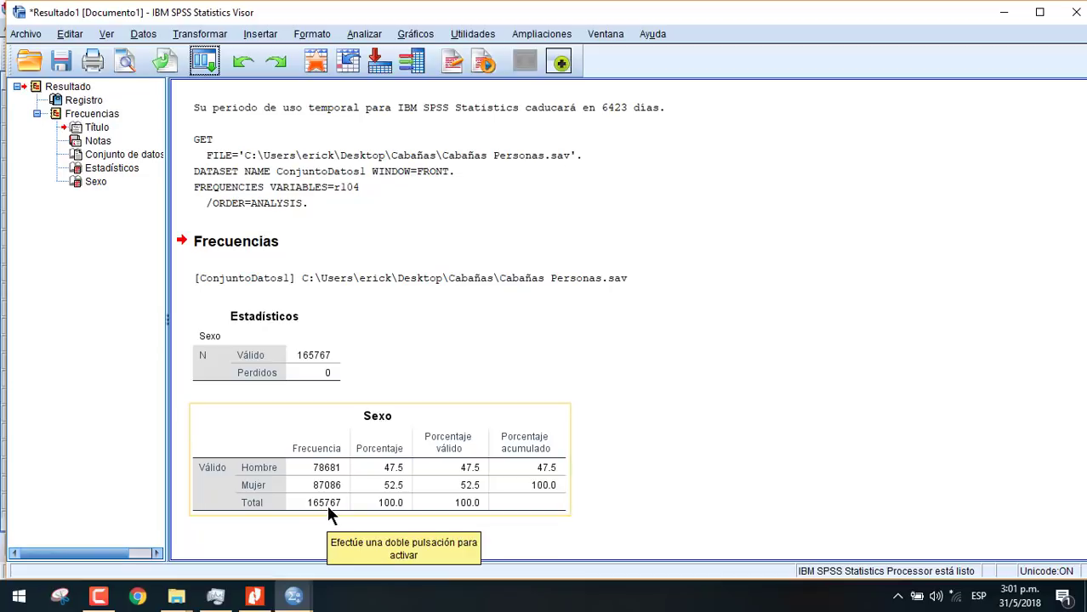
pyautogui.click(255, 598)
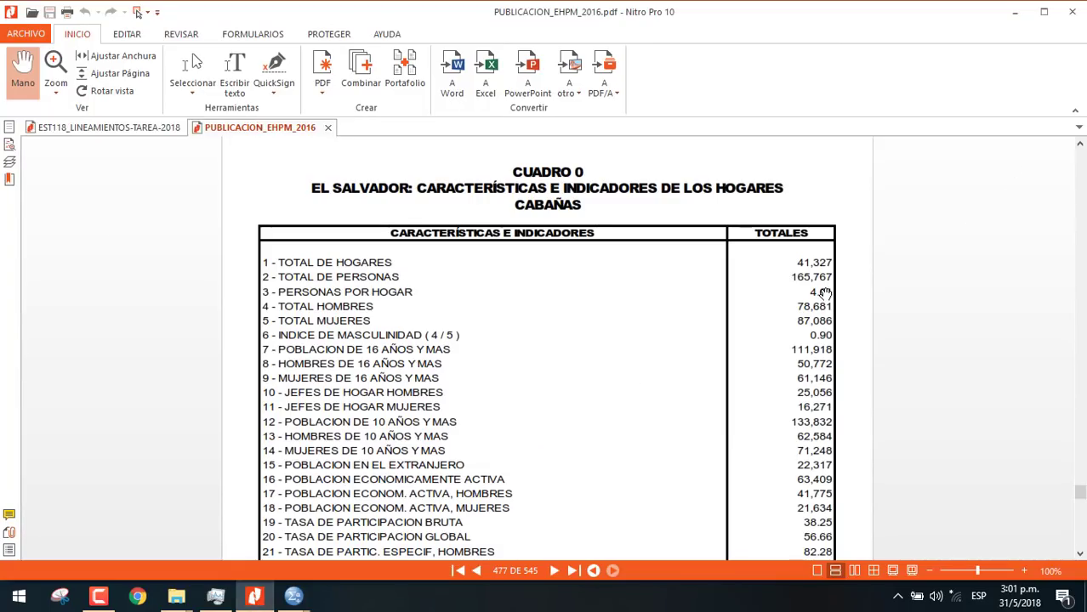
# Check the Cabañas totals in Cuadro 0, then switch back to the Cabañas Personas data editor in SPSS
pyautogui.moveTo(806, 281); pyautogui.dragTo(808, 284)
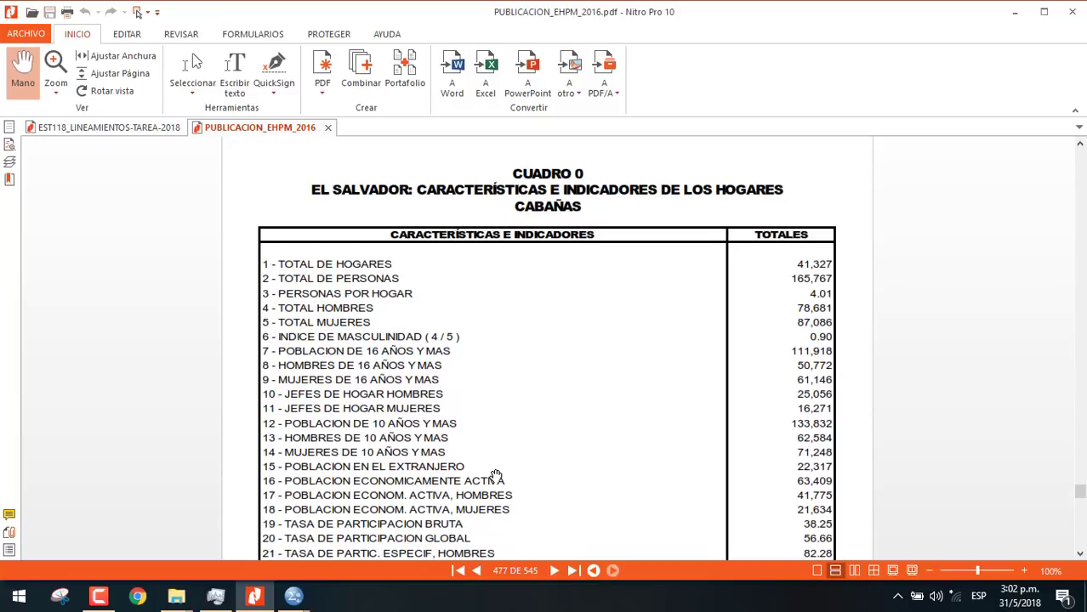
pyautogui.click(293, 600)
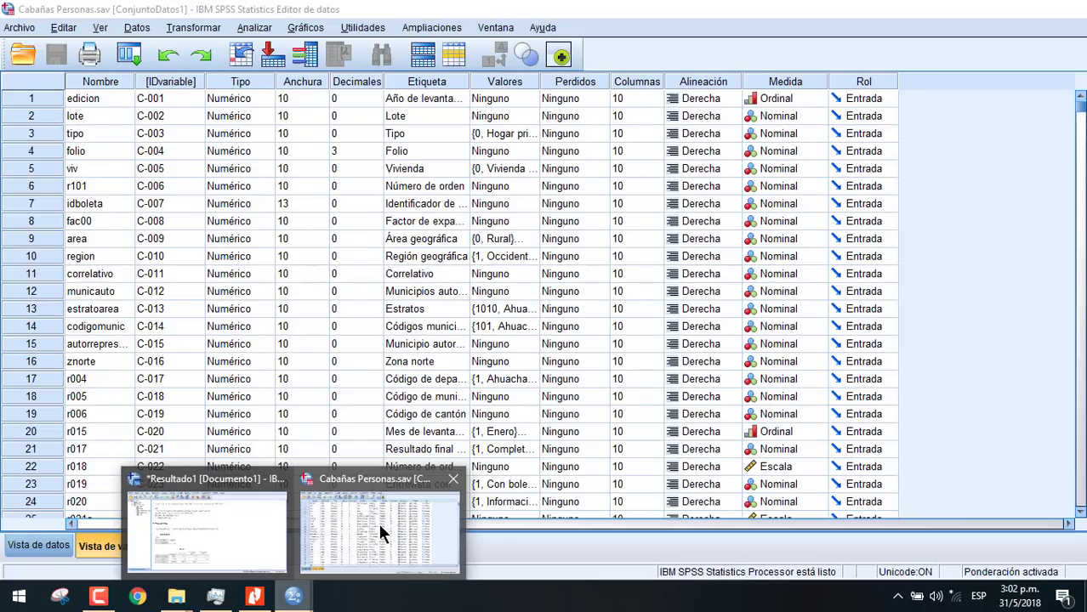
pyautogui.click(373, 530)
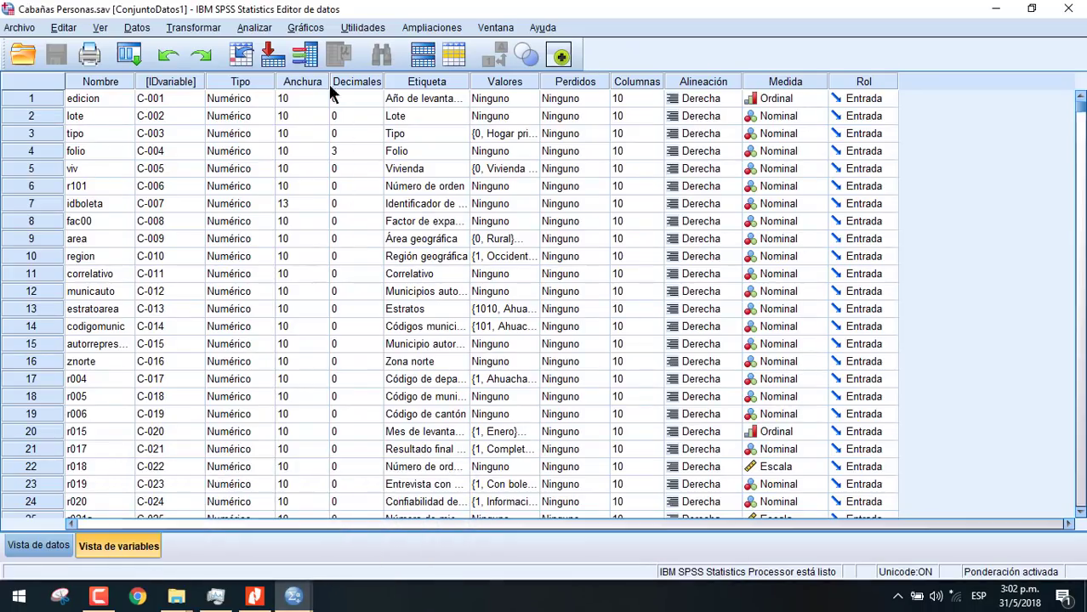
pyautogui.click(261, 31)
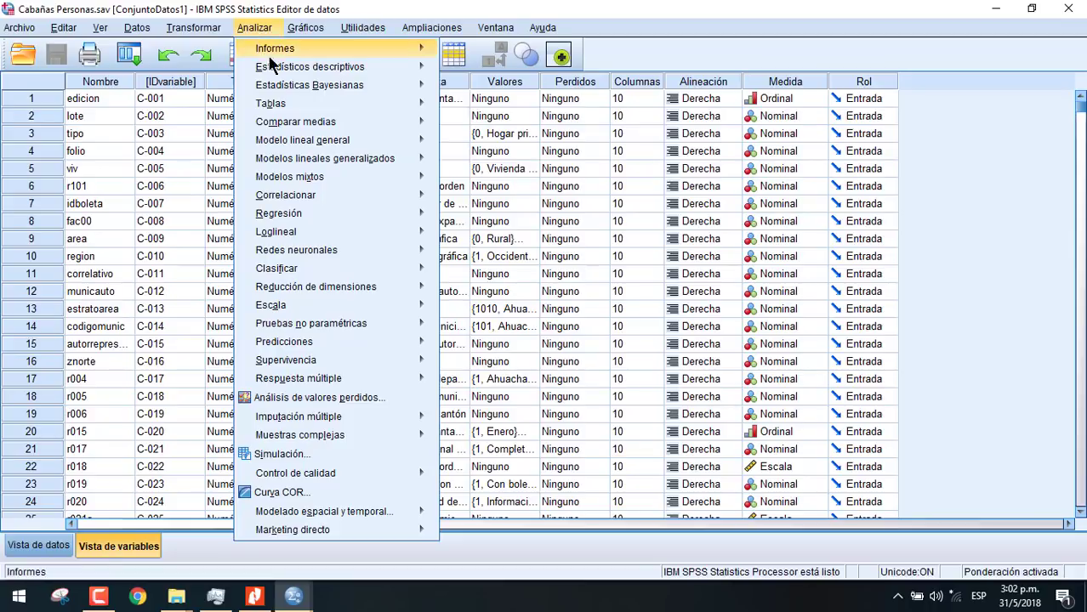
pyautogui.moveTo(277, 68)
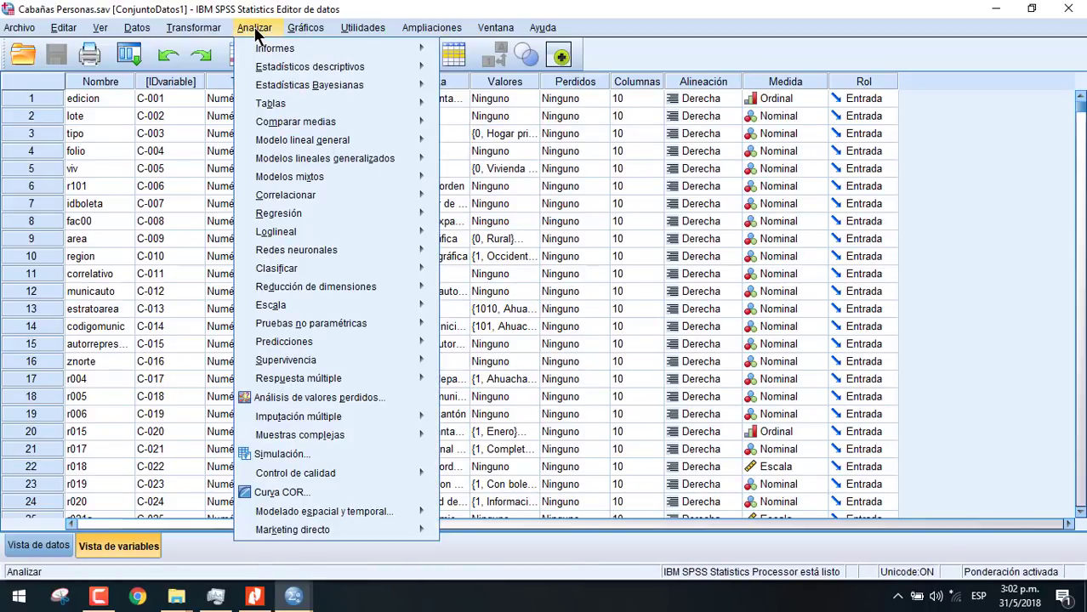
pyautogui.moveTo(364, 75)
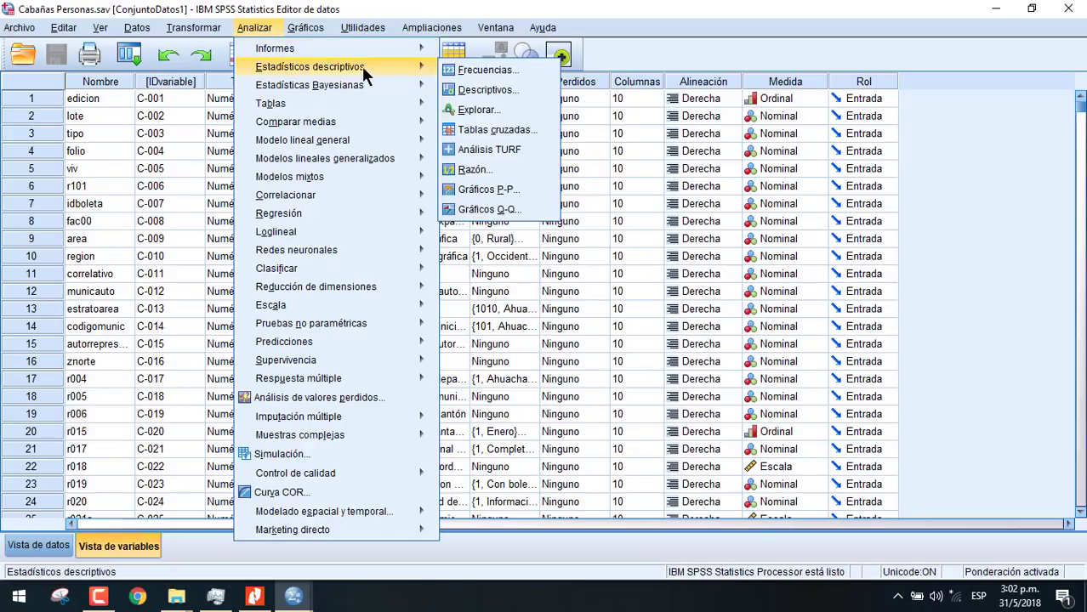
pyautogui.click(466, 69)
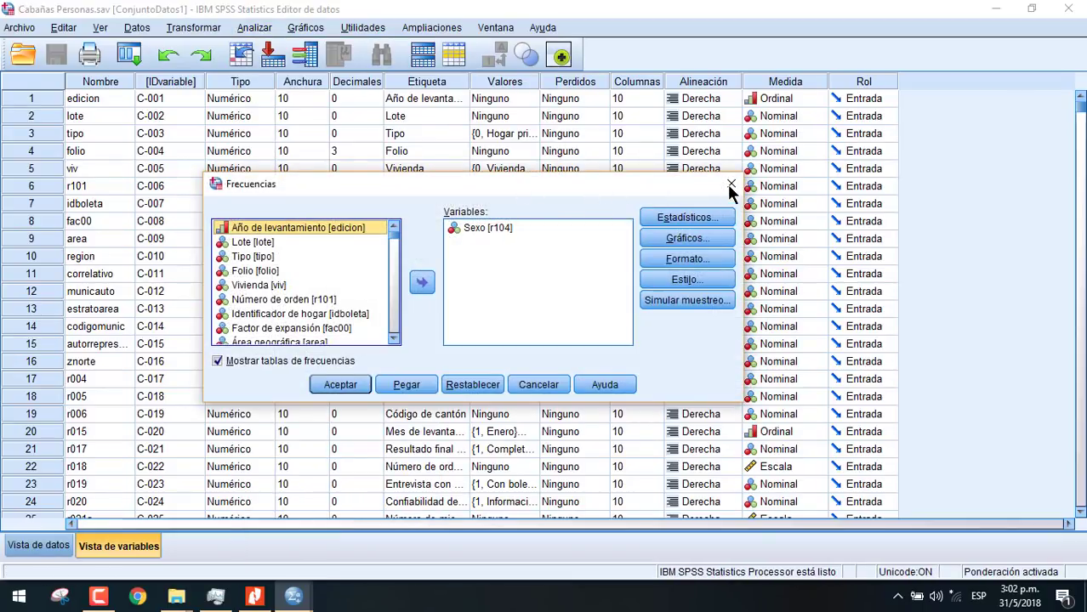
pyautogui.click(730, 184)
# Start a cross tabulation and assign Sexo [r104] as its column variable
pyautogui.click(254, 30)
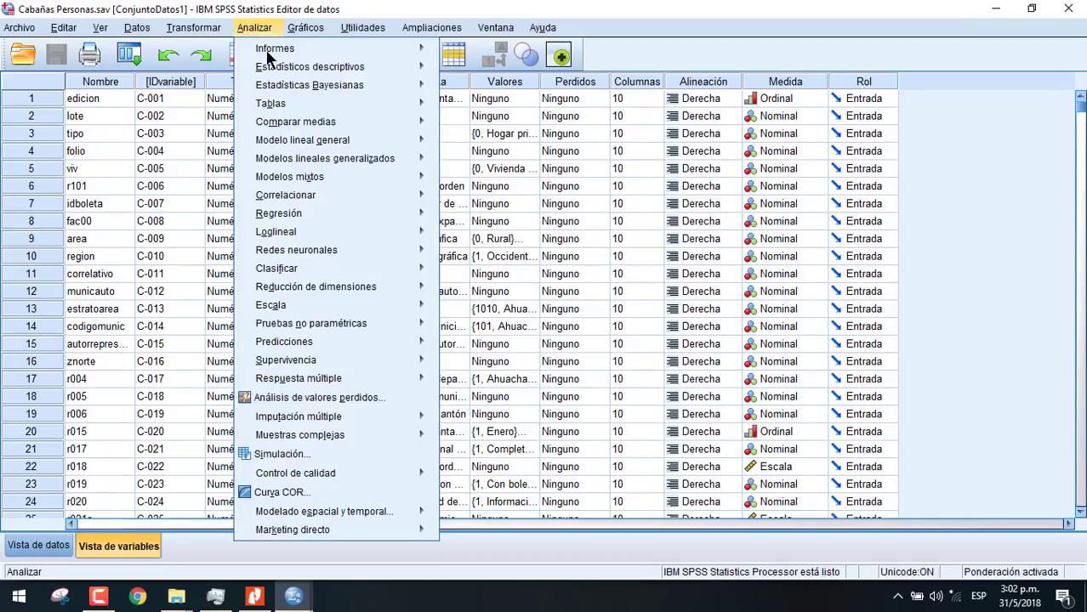
pyautogui.moveTo(358, 73)
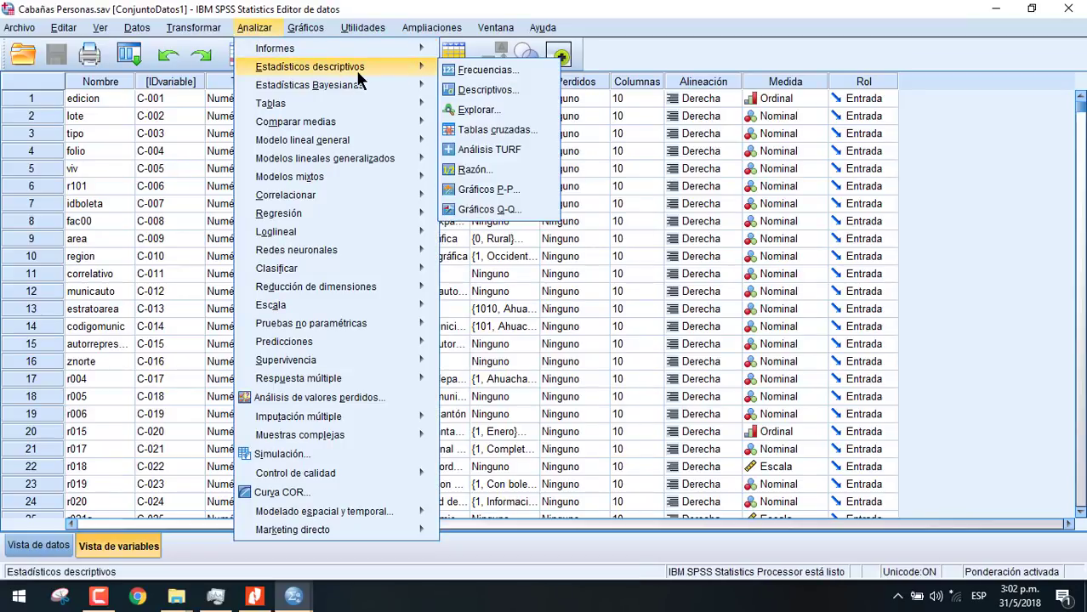
pyautogui.click(490, 130)
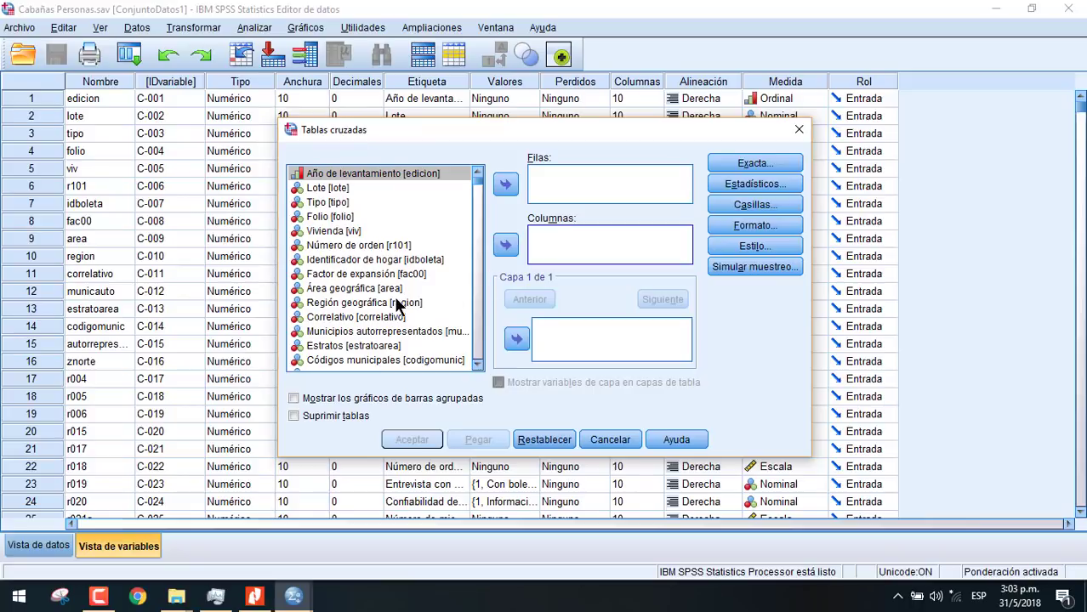
pyautogui.click(395, 304)
pyautogui.press('s')
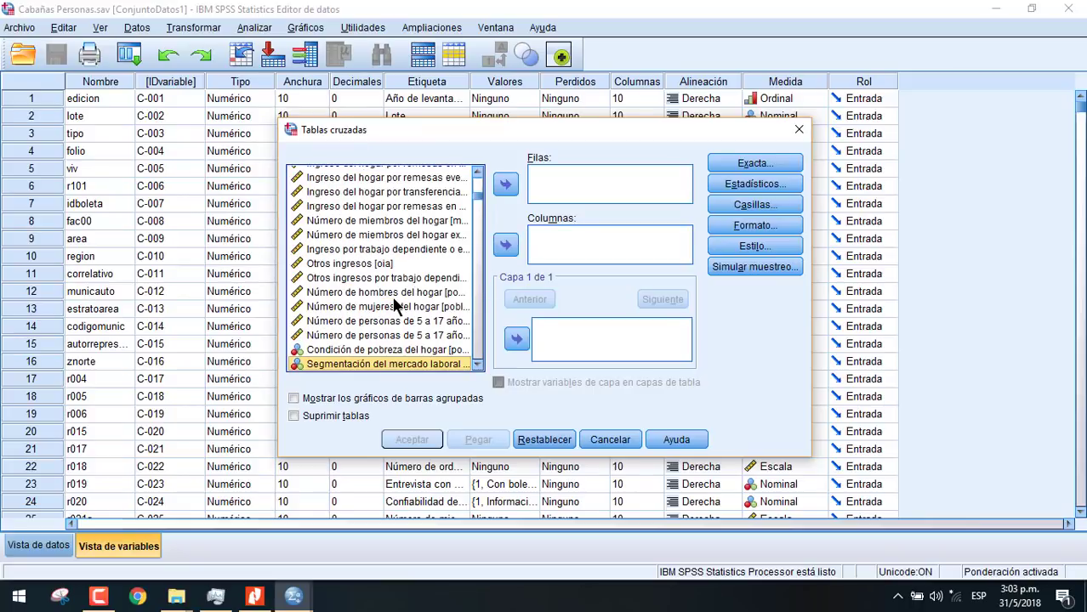
pyautogui.press('s')
pyautogui.click(505, 245)
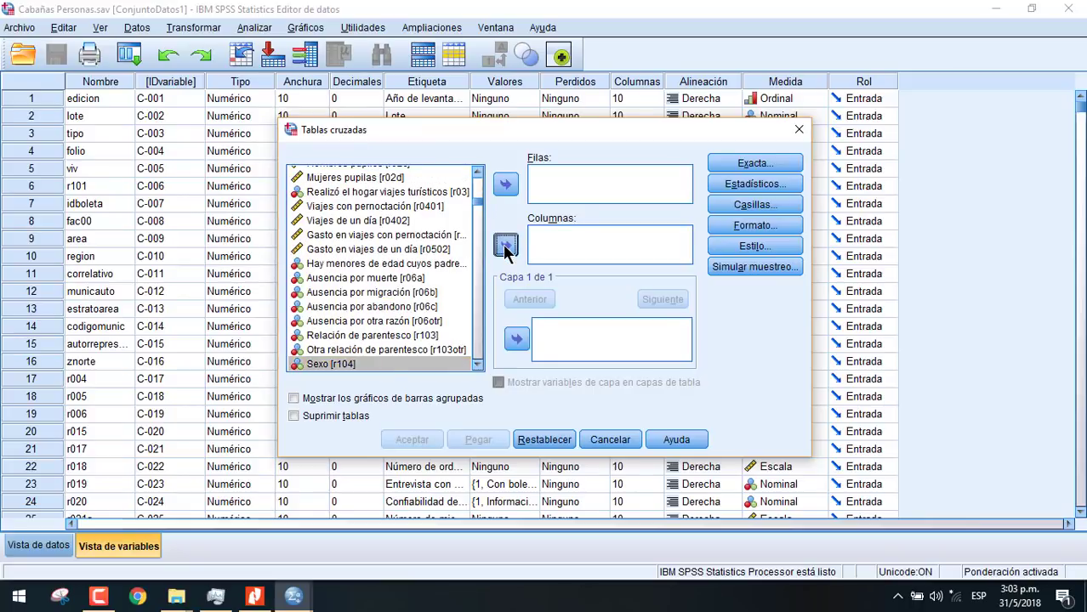
# Assign Estado familiar [r107] as the row variable and generate the cross table
pyautogui.click(570, 180)
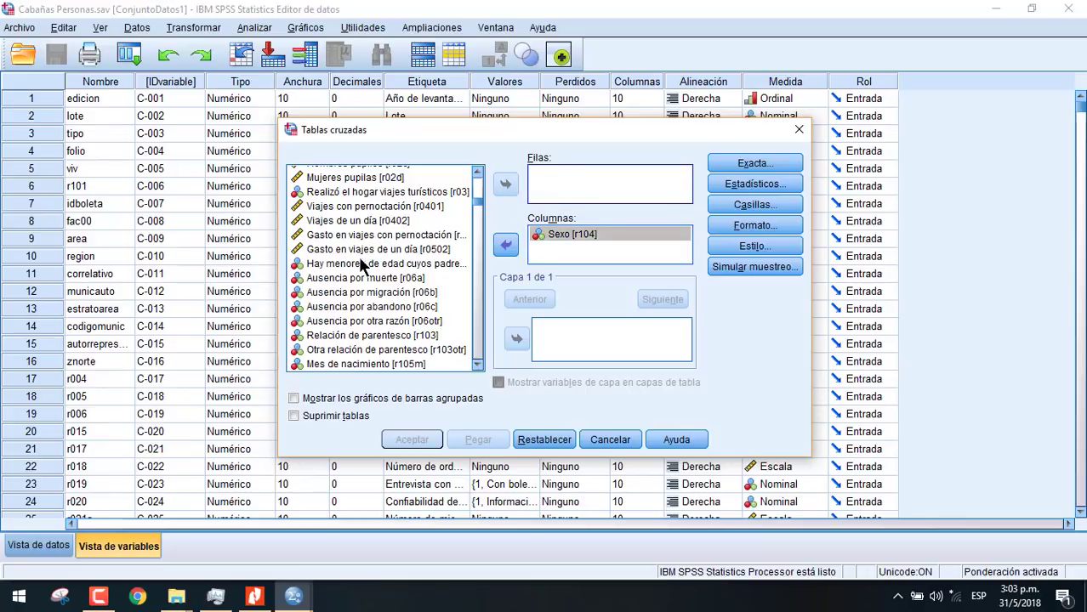
pyautogui.click(345, 295)
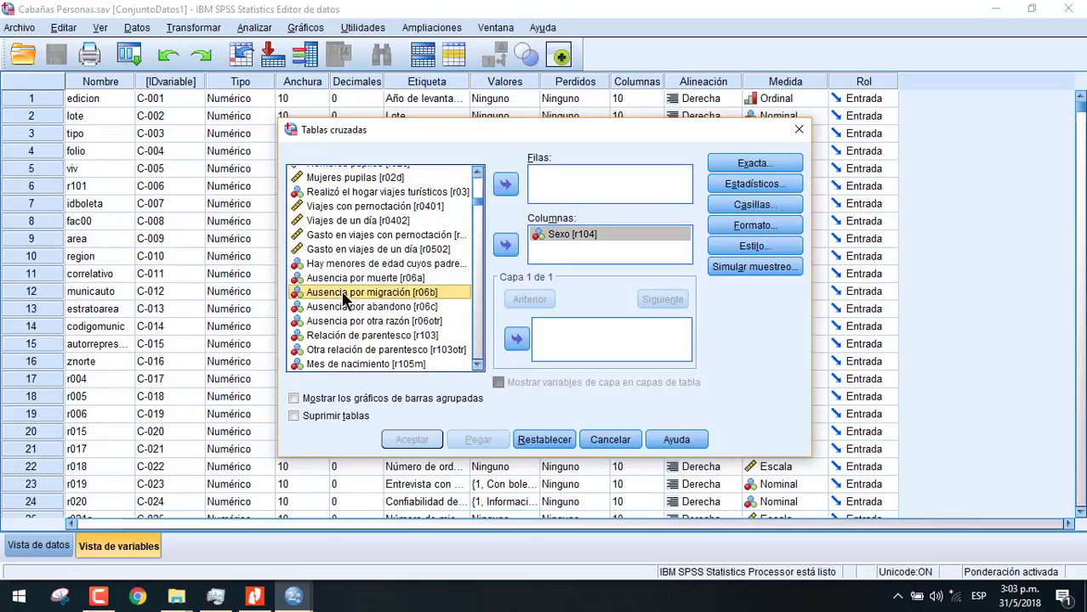
pyautogui.press('e')
pyautogui.press('e')
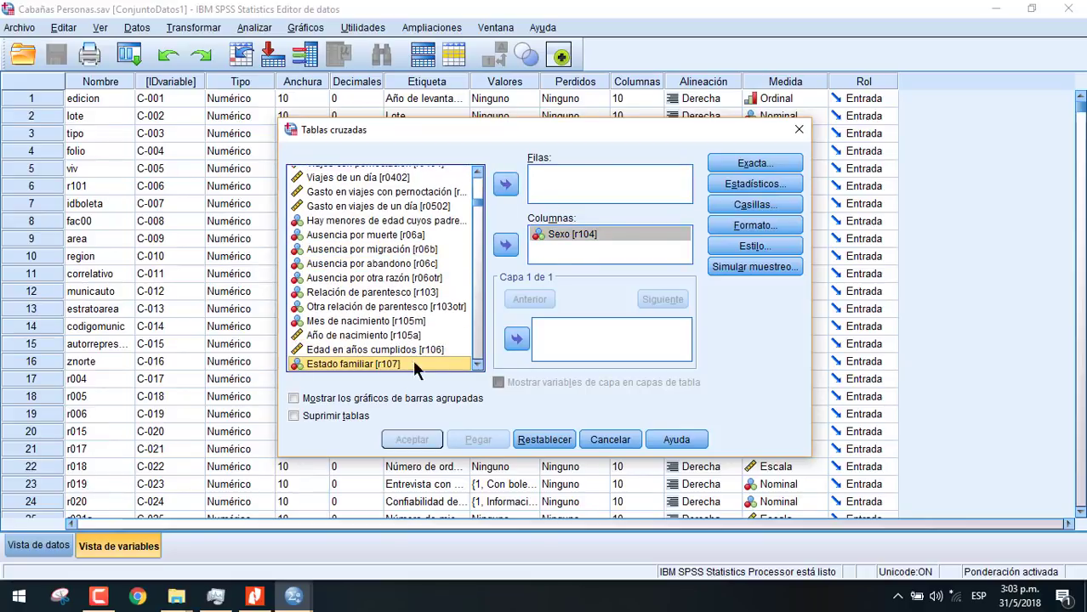
pyautogui.click(506, 186)
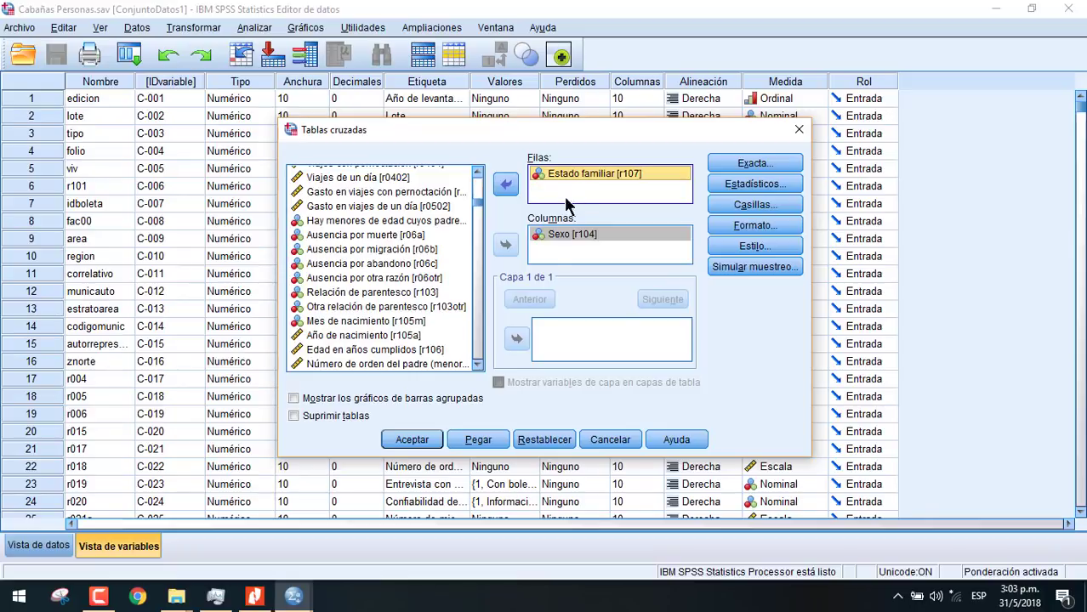
pyautogui.click(413, 439)
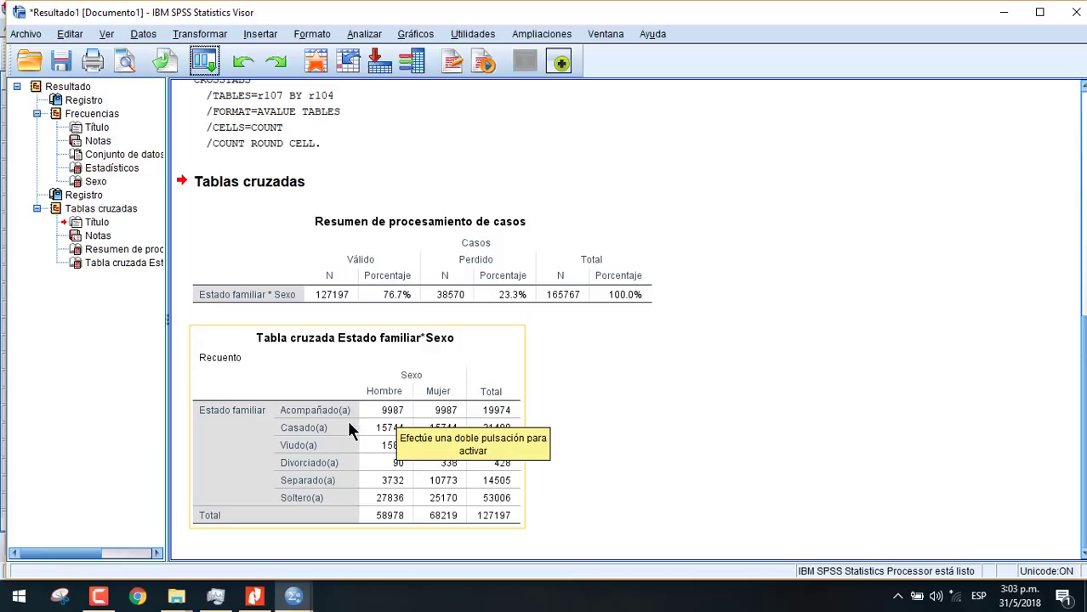
# Examine the Estado familiar by Sexo cross table in the output, then return to the Cabañas Personas variable list
pyautogui.click(389, 451)
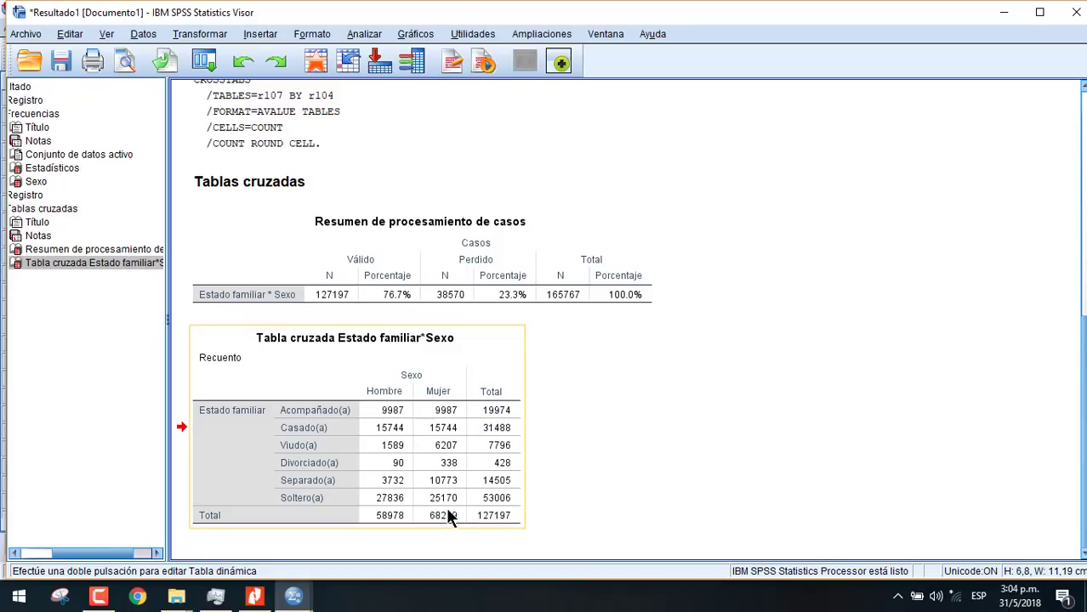
pyautogui.click(521, 503)
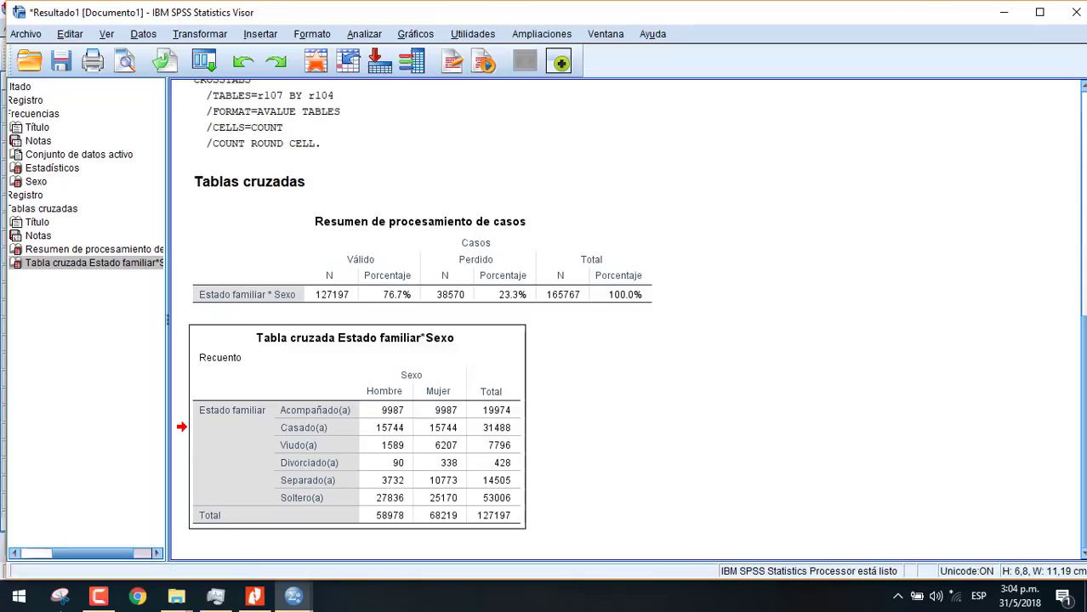
pyautogui.click(286, 598)
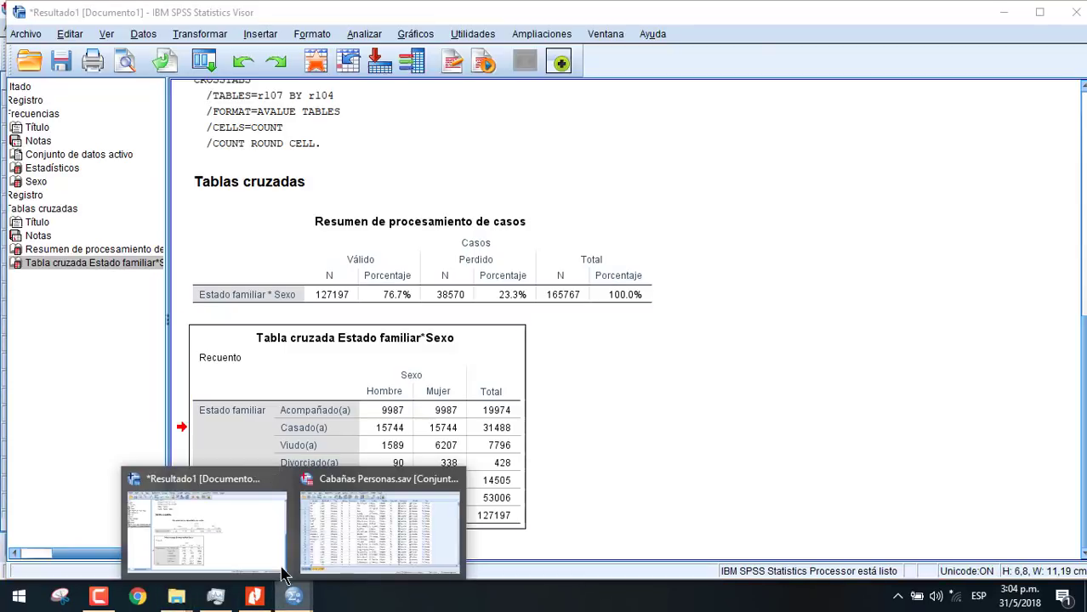
pyautogui.click(313, 541)
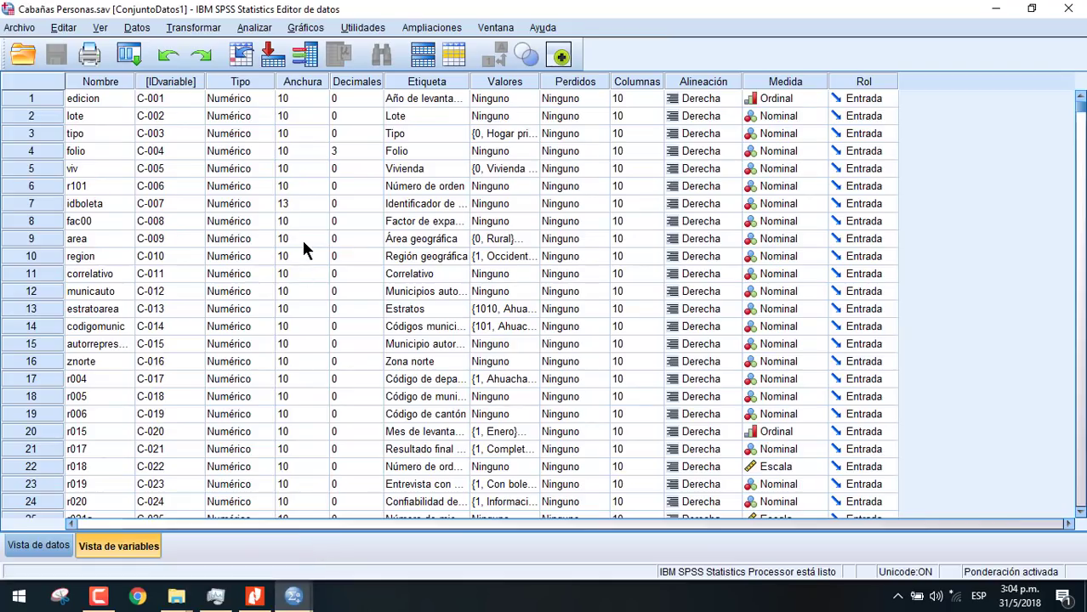
pyautogui.scroll(-3, 362, 308)
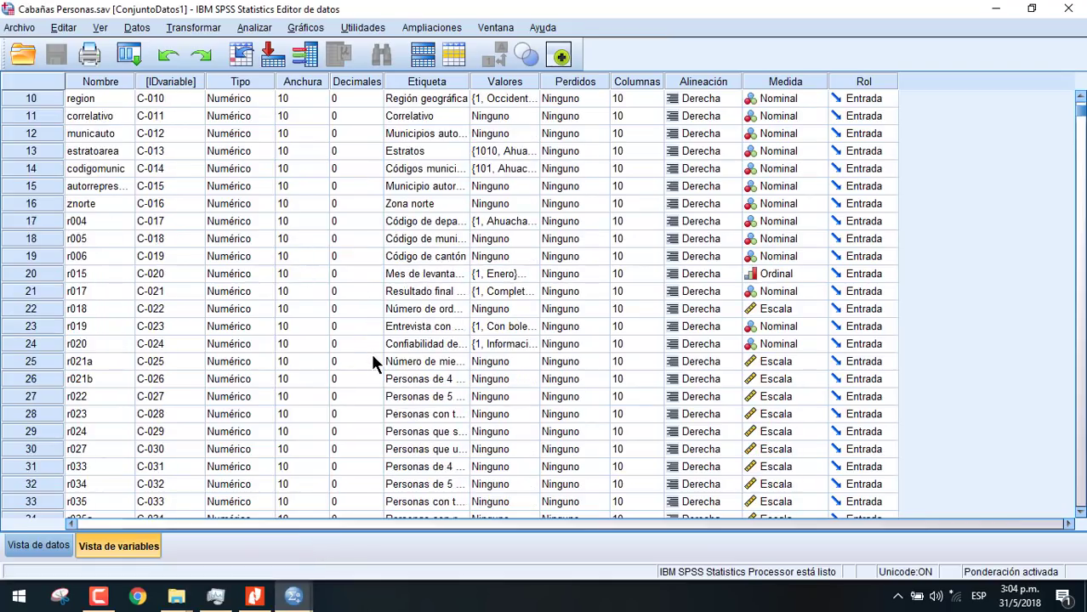
pyautogui.scroll(3, 373, 359)
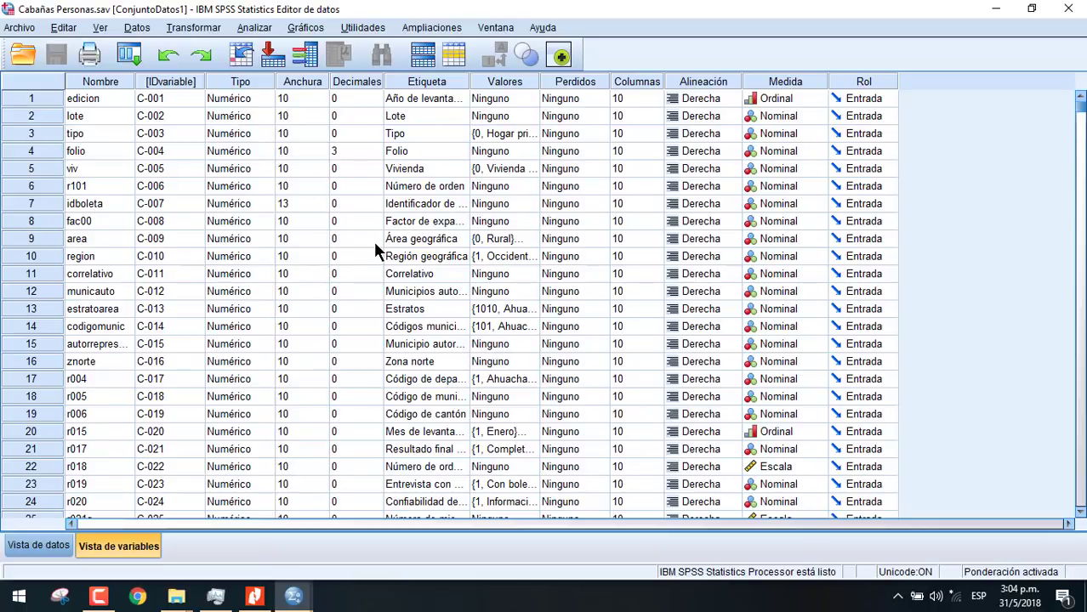
# Set up visual binning of Edad en años cumplidos [r106] with EDADAGRUP as the name of the binned variable
pyautogui.click(210, 29)
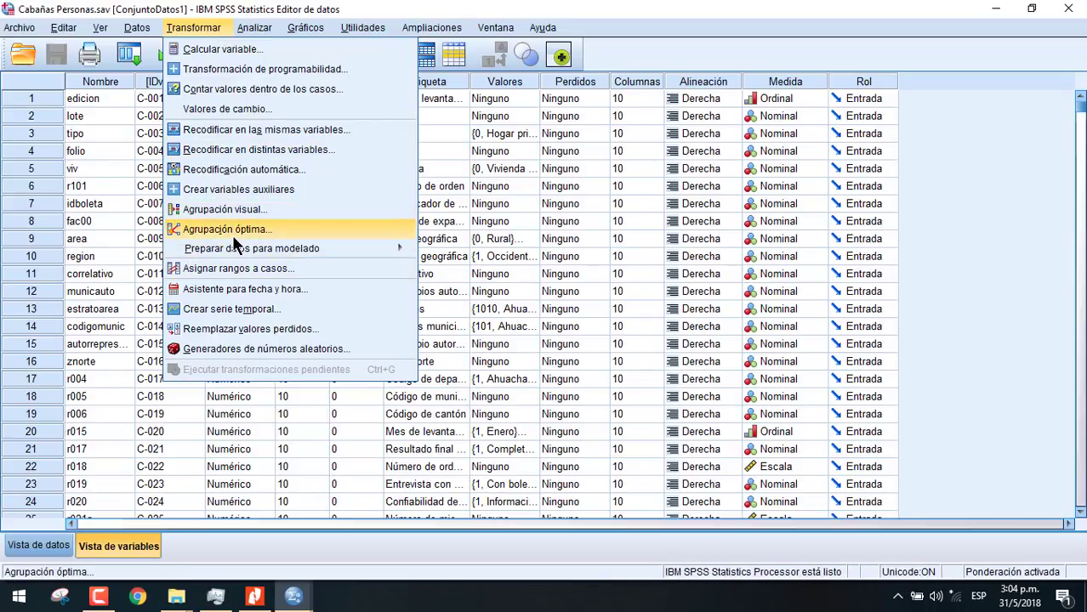
pyautogui.click(248, 212)
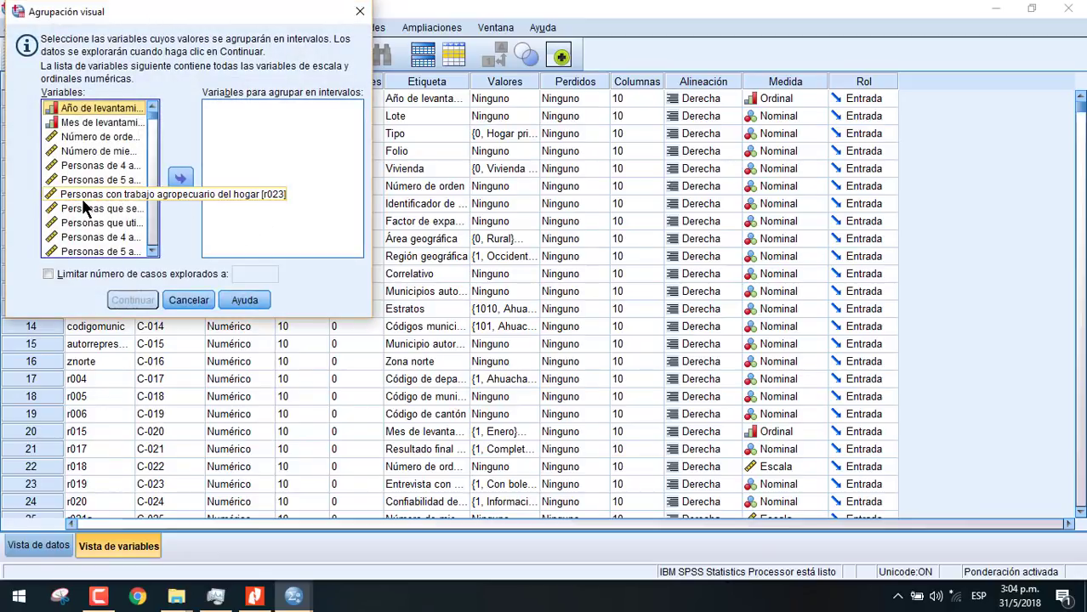
pyautogui.click(99, 224)
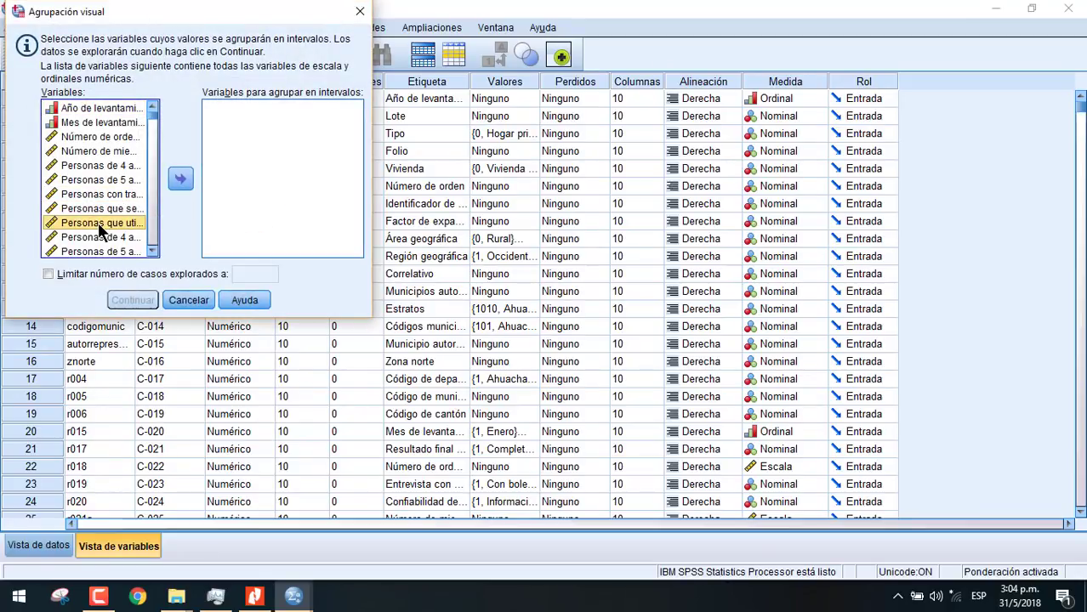
pyautogui.press('e')
pyautogui.click(179, 180)
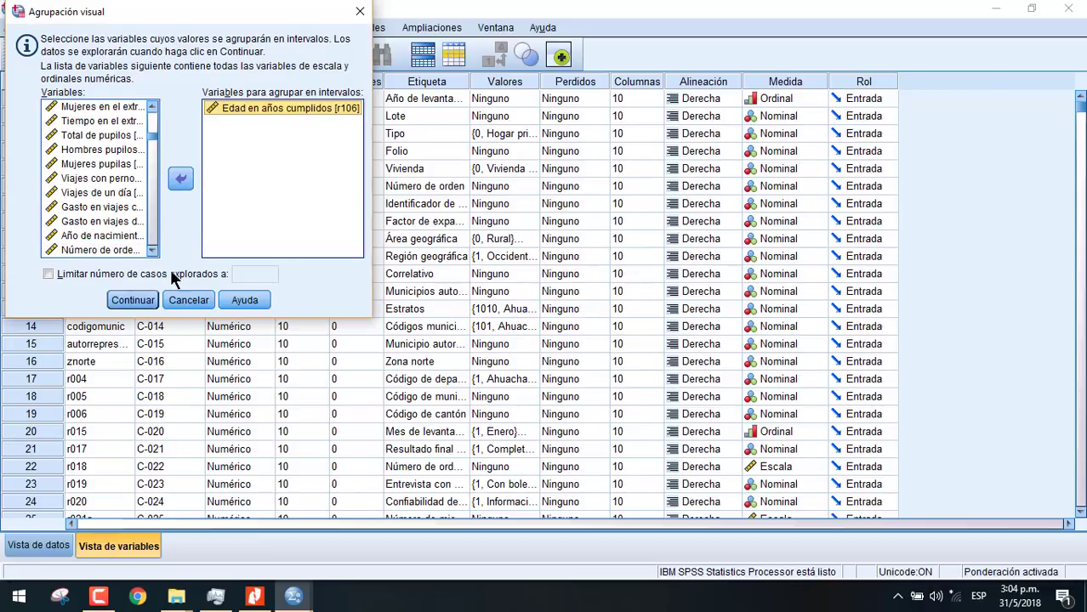
pyautogui.click(134, 299)
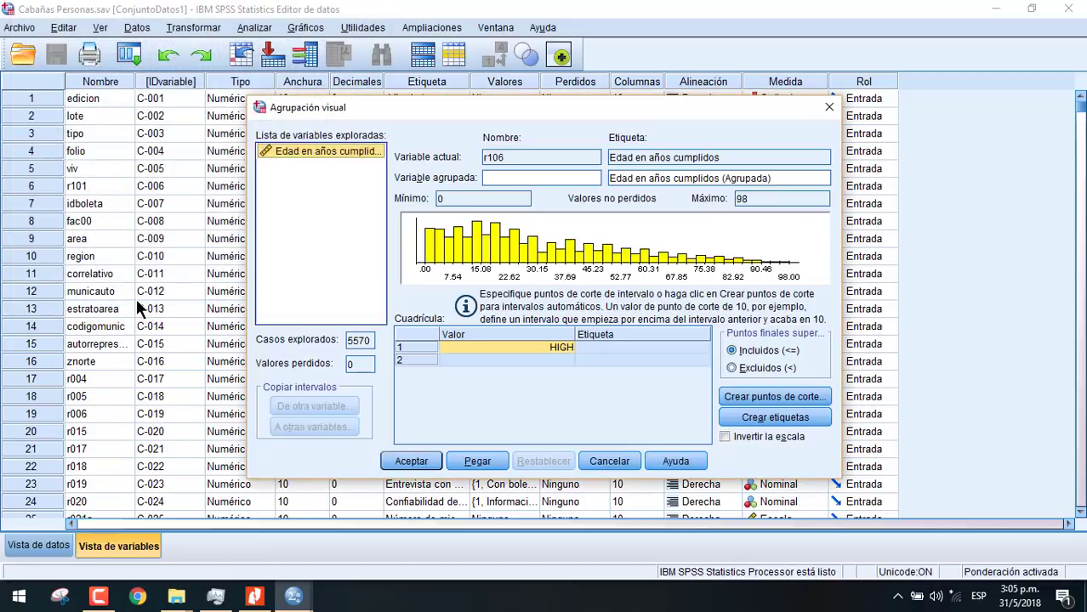
pyautogui.click(519, 177)
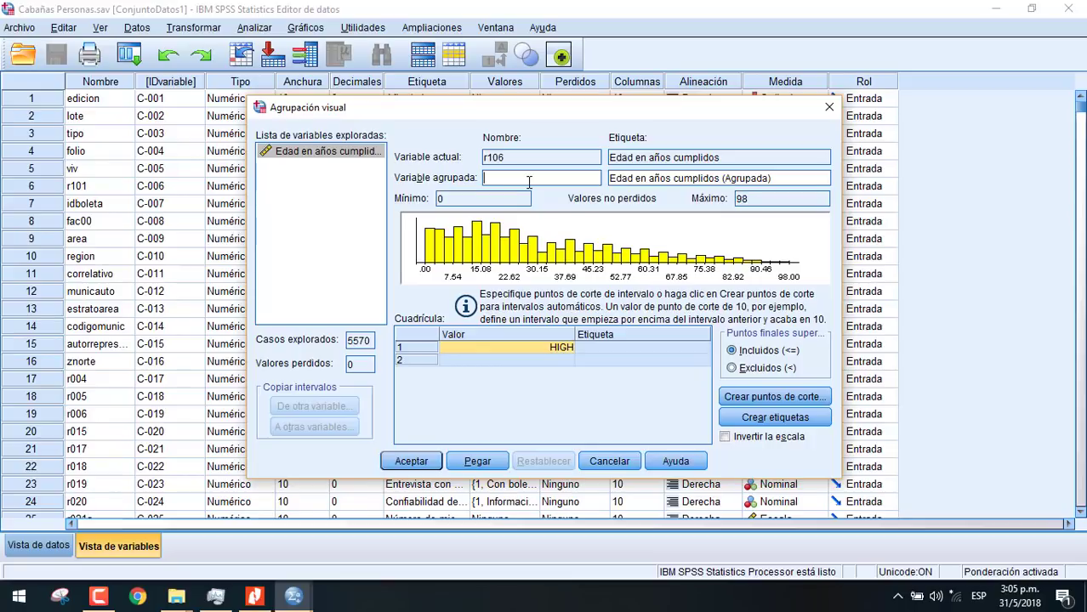
pyautogui.write('EDADAGRUP')
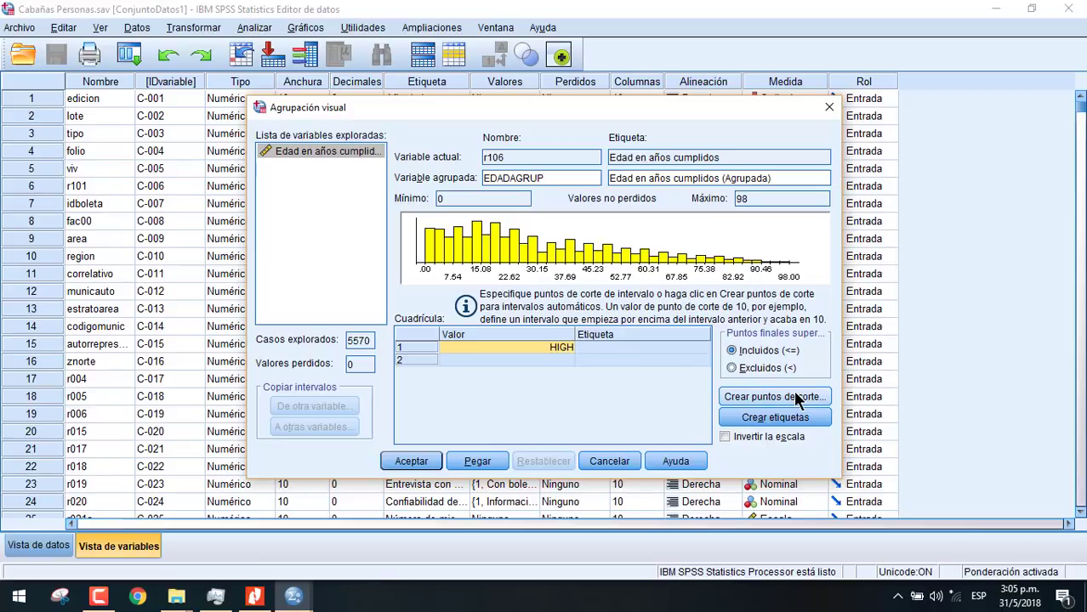
# Create 17 equal-width cut points for the age bins, starting at 0 with a width of 6, and generate the interval labels
pyautogui.click(797, 399)
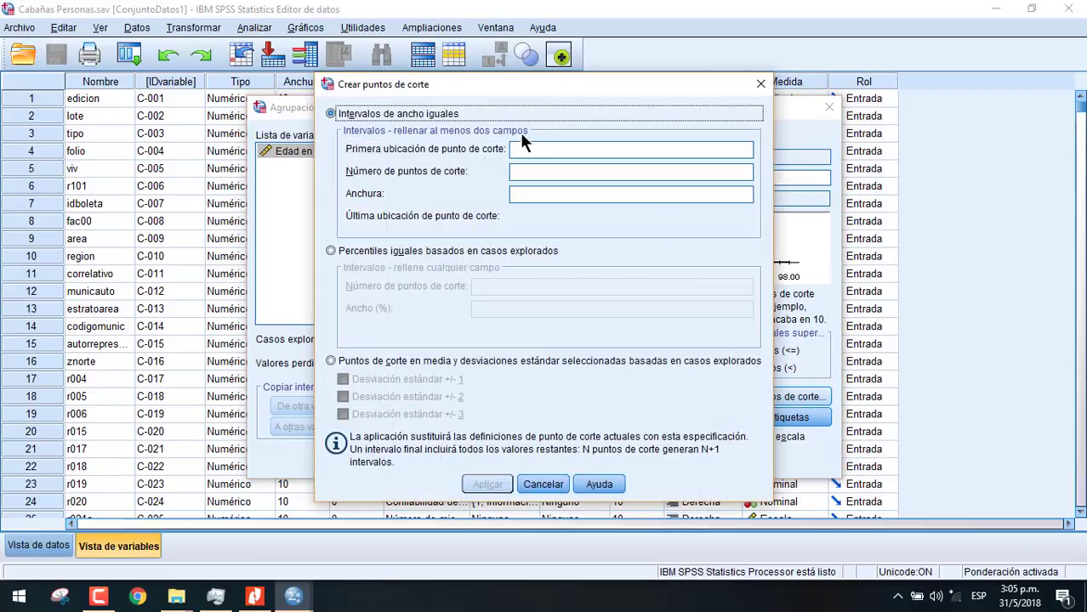
pyautogui.click(522, 149)
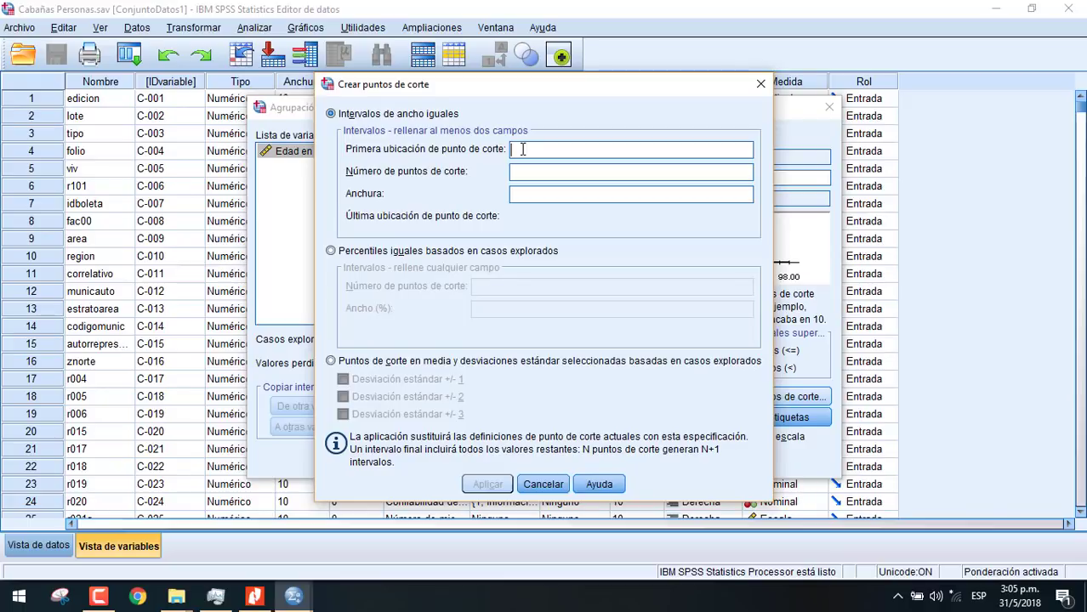
pyautogui.write('0')
pyautogui.click(534, 194)
pyautogui.write('6')
pyautogui.click(556, 172)
pyautogui.write('17')
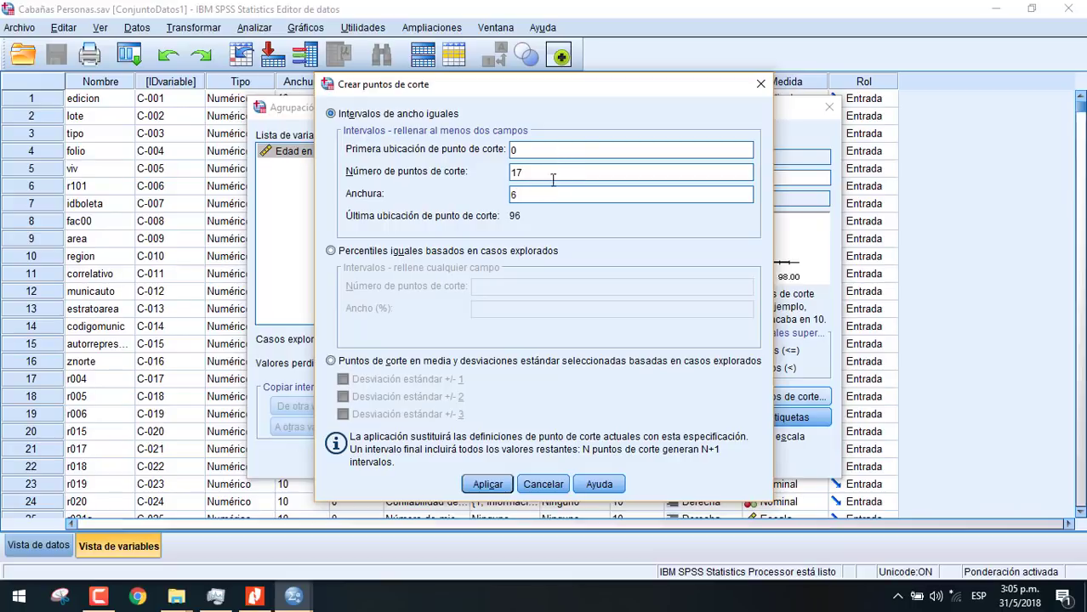
pyautogui.click(487, 484)
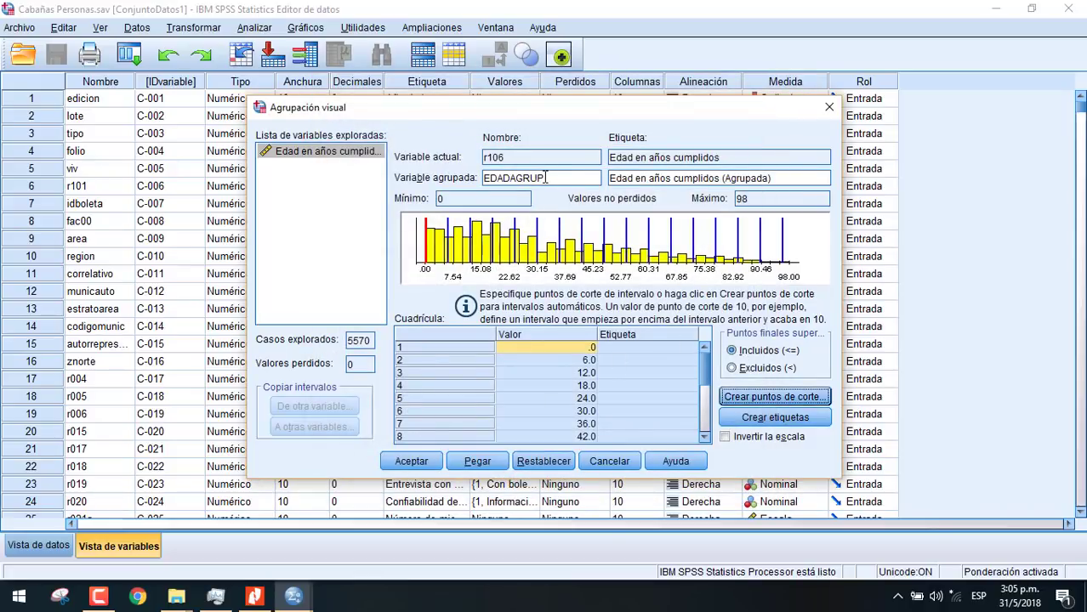
pyautogui.click(773, 423)
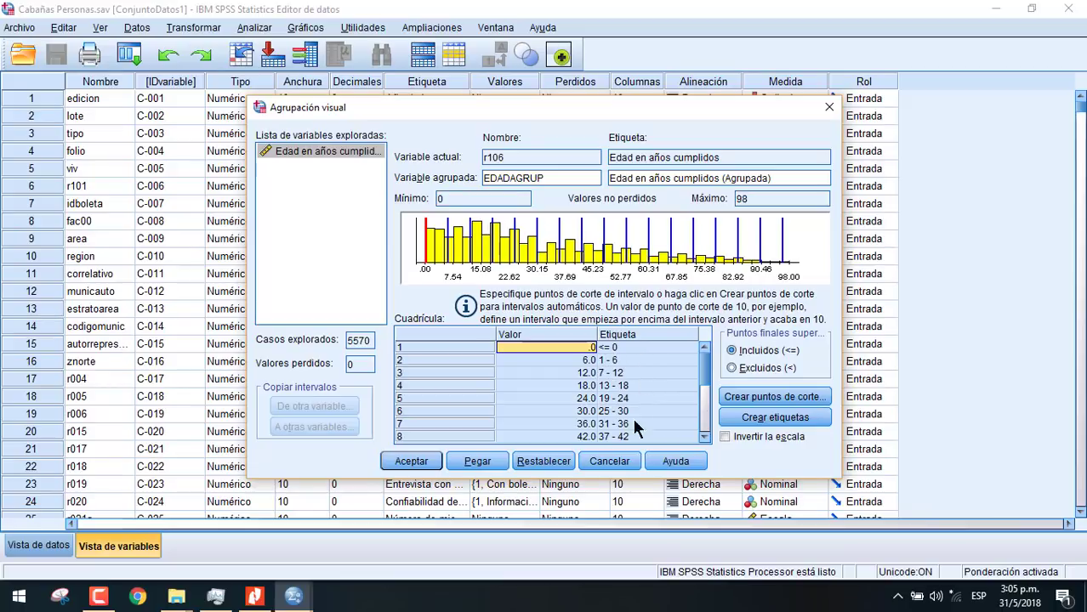
# Apply the visual binning of age and accept the creation of the EDADAGRUP variable
pyautogui.moveTo(707, 362); pyautogui.dragTo(687, 350)
pyautogui.click(425, 460)
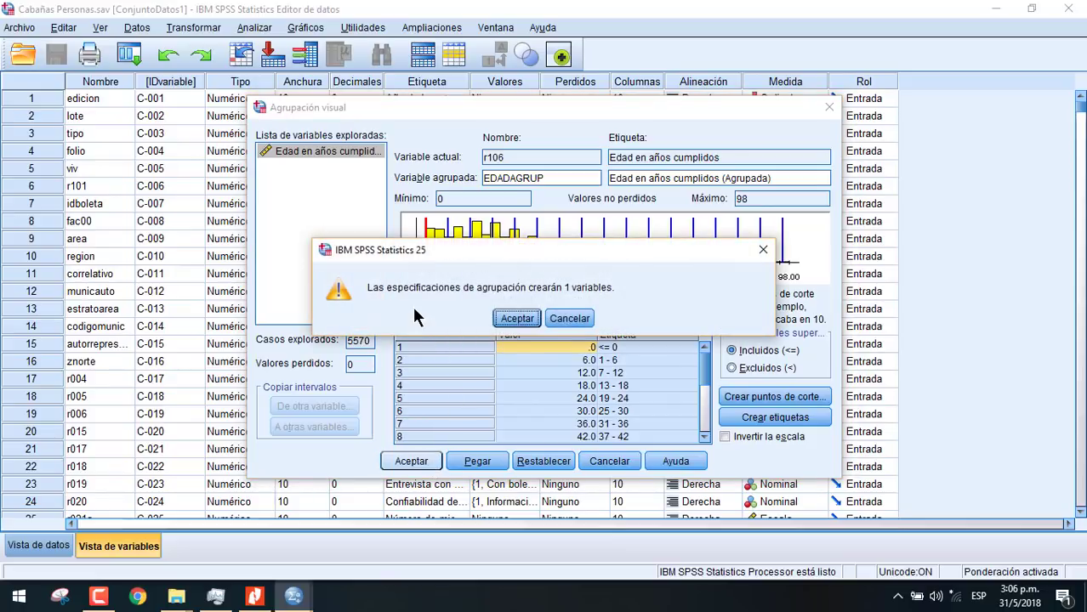
pyautogui.click(516, 319)
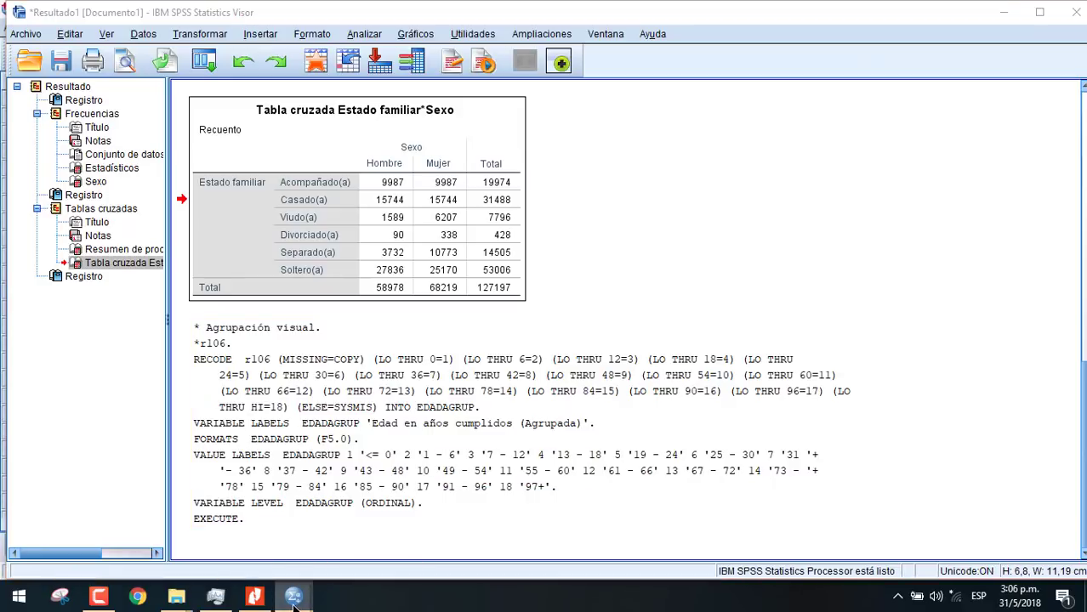
# Return to the Cabañas Personas data set and locate the EDADAGRUP variable at the end of the variable list
pyautogui.moveTo(293, 596)
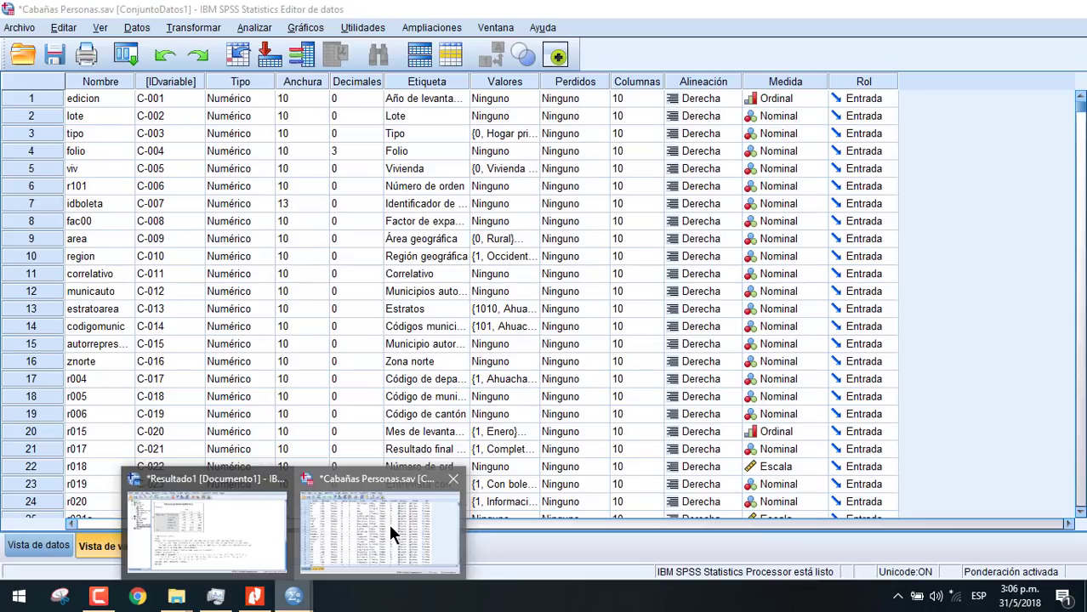
pyautogui.click(390, 528)
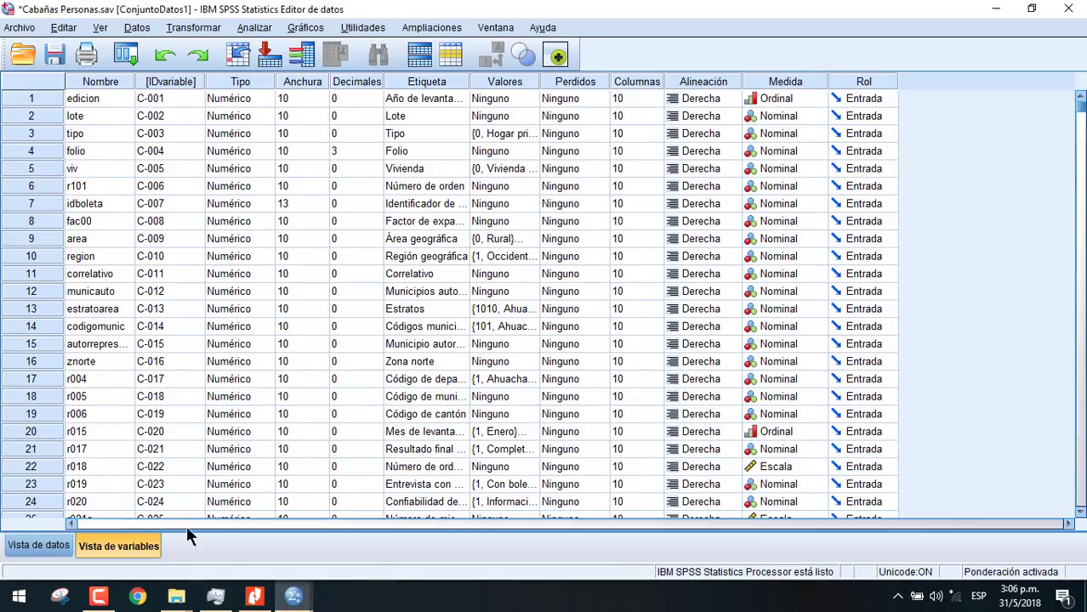
pyautogui.click(35, 546)
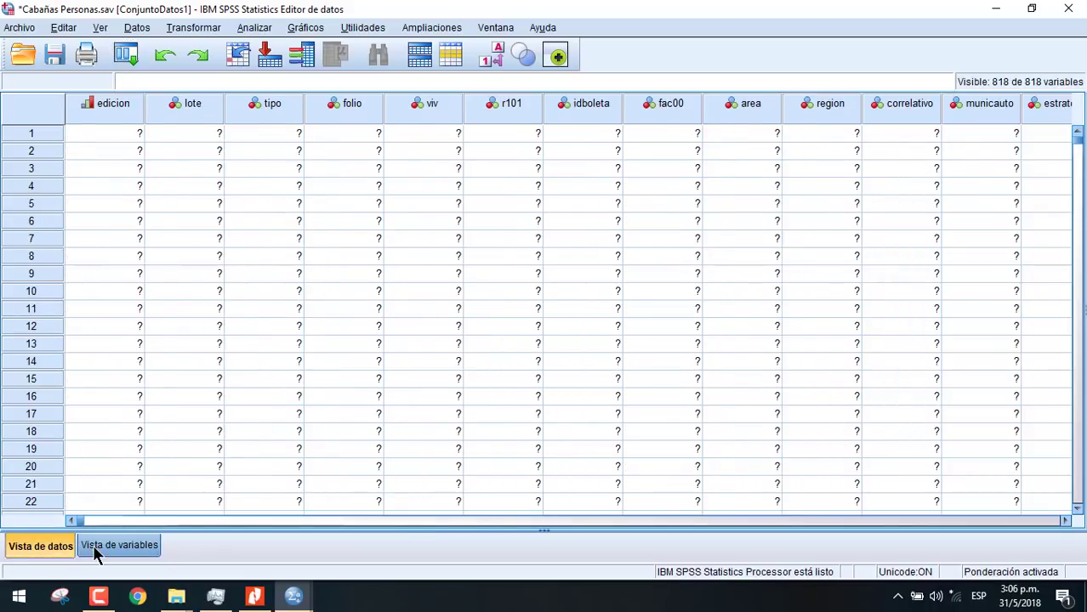
pyautogui.click(93, 545)
pyautogui.click(38, 551)
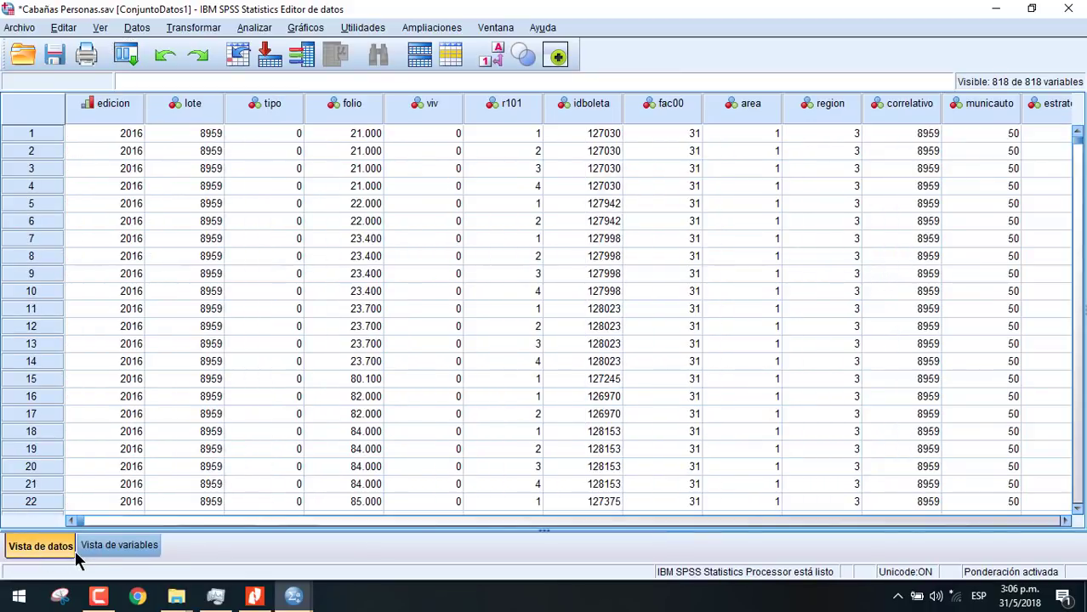
pyautogui.click(101, 543)
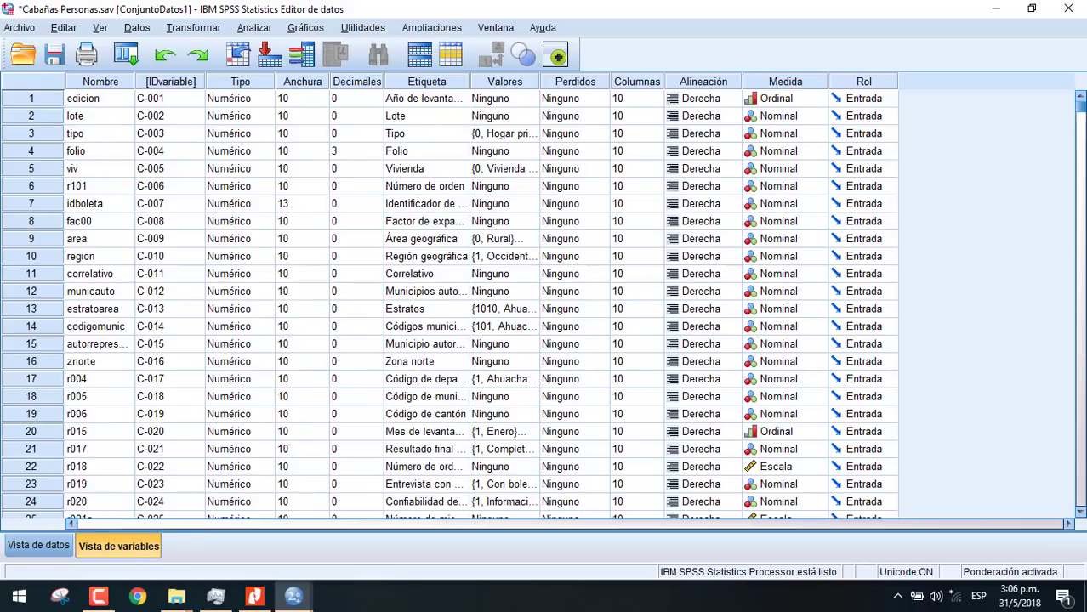
pyautogui.moveTo(1078, 117); pyautogui.dragTo(1070, 348)
pyautogui.moveTo(1070, 429); pyautogui.dragTo(1077, 500)
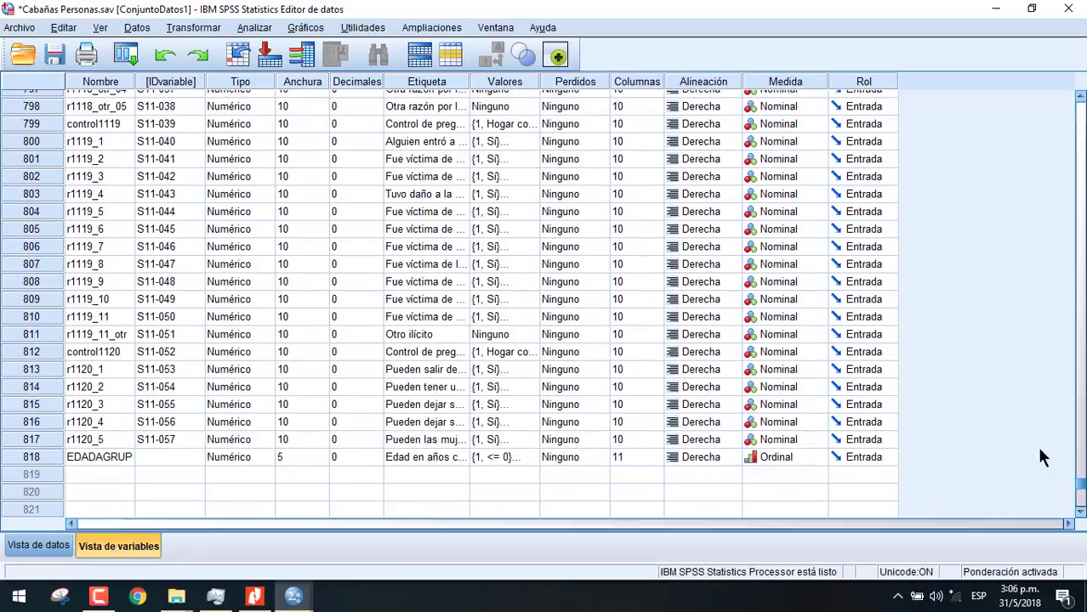
pyautogui.click(113, 457)
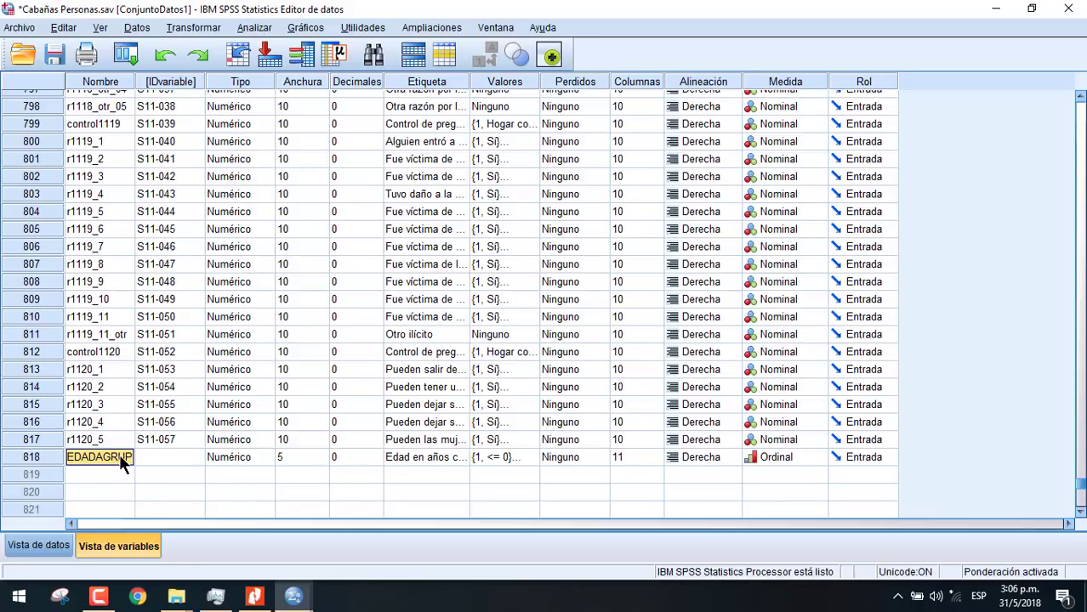
# Start a frequency analysis and remove Sexo [r104] from the variables to analyse
pyautogui.click(258, 31)
pyautogui.moveTo(316, 68)
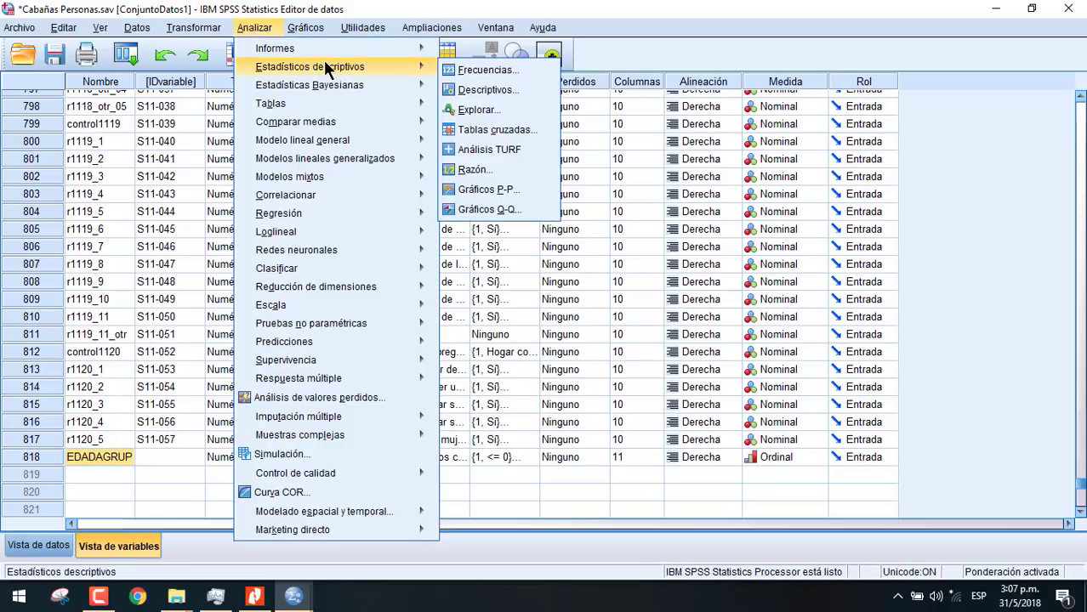
pyautogui.click(464, 70)
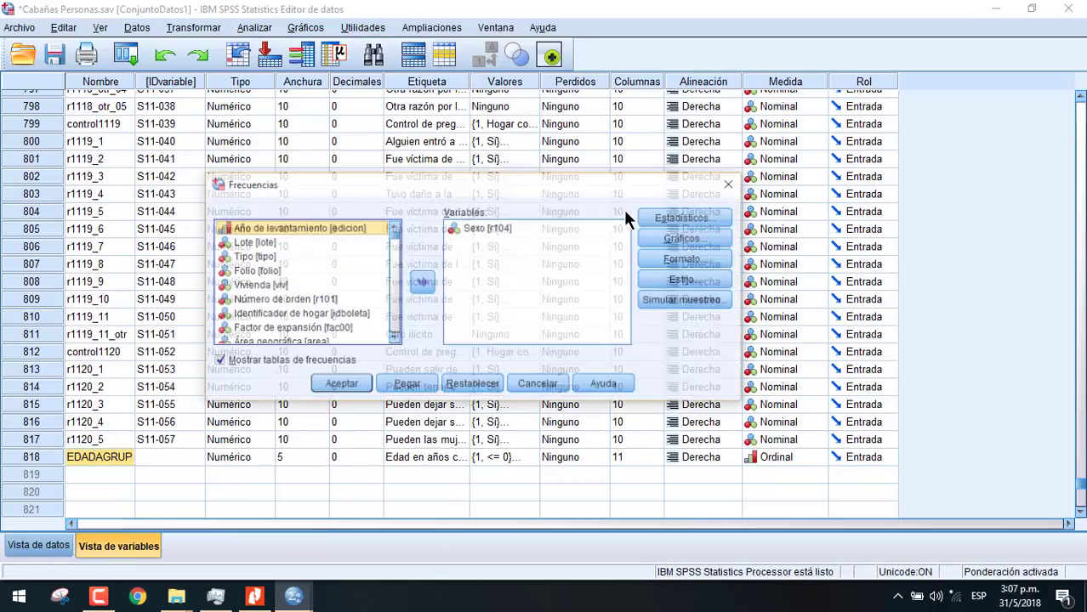
pyautogui.click(483, 228)
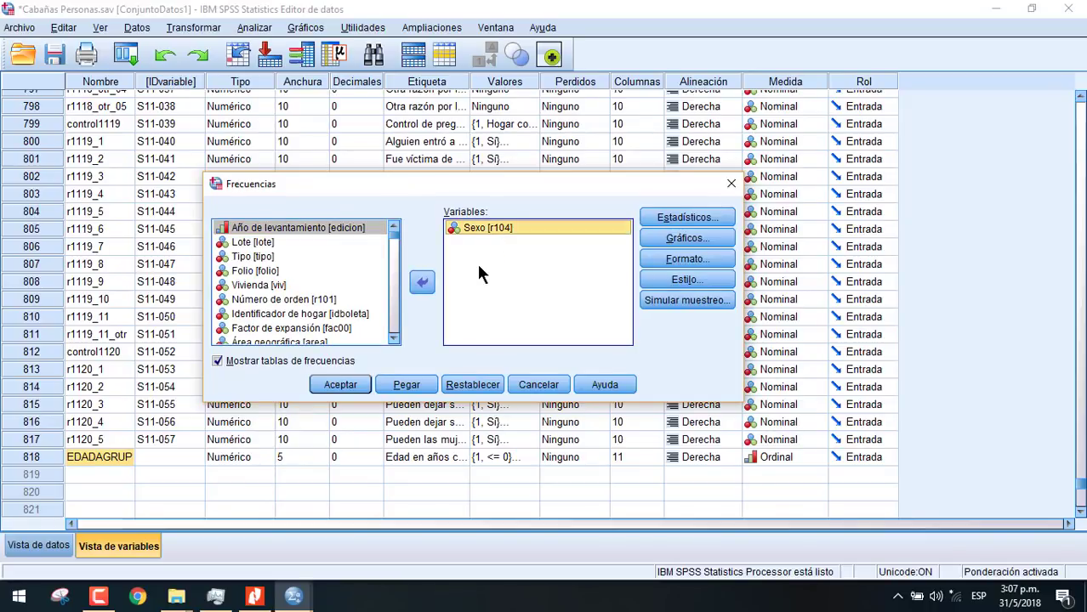
pyautogui.click(422, 283)
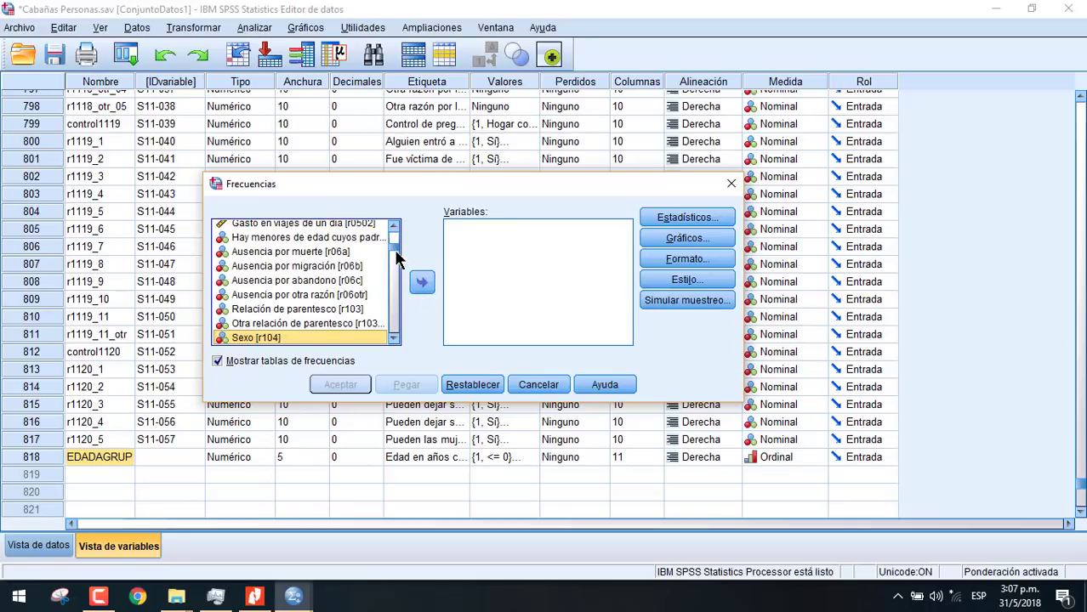
# Add Edad en años cumplidos (Agrupada) to the frequency analysis and generate its table
pyautogui.moveTo(393, 246); pyautogui.dragTo(383, 336)
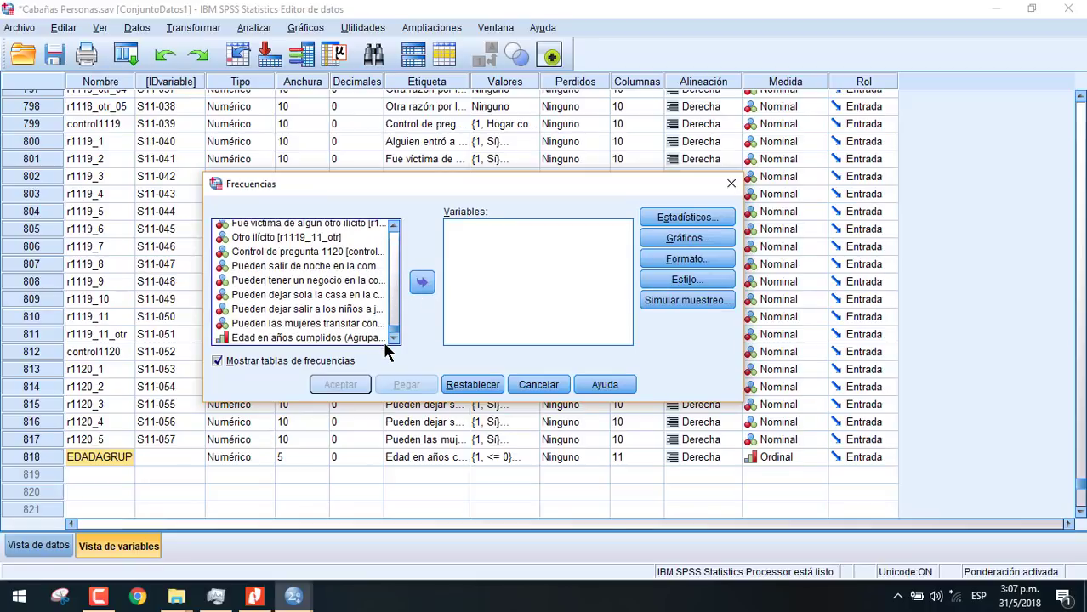
pyautogui.click(245, 339)
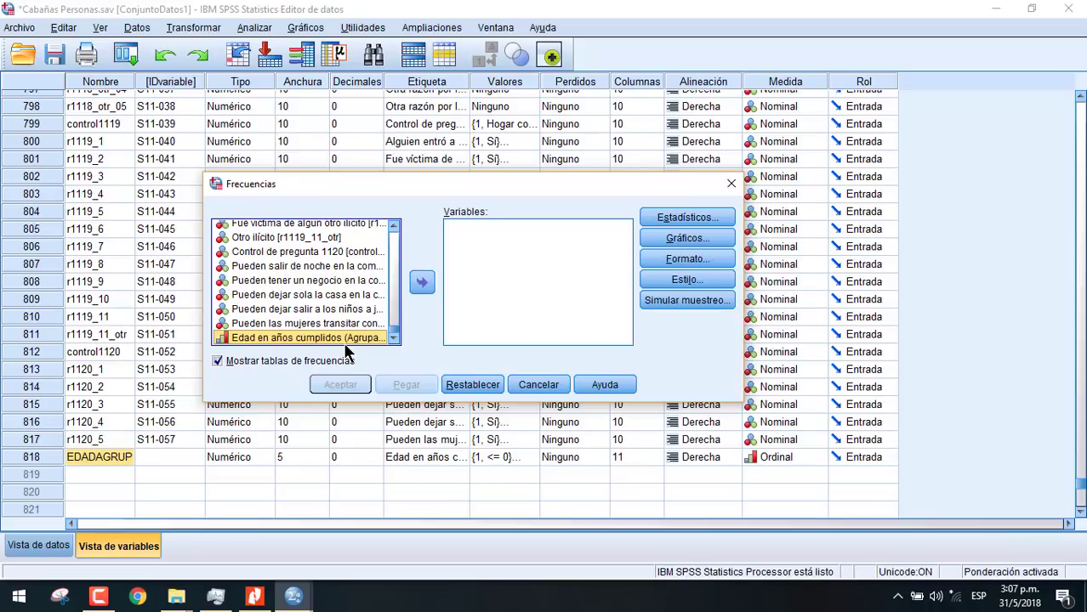
pyautogui.click(423, 284)
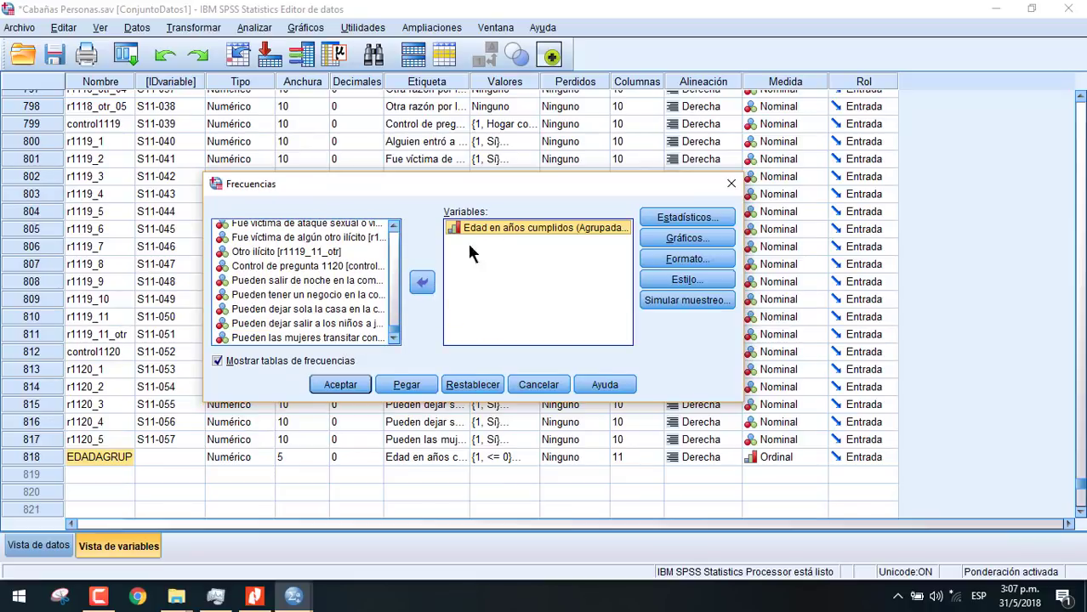
pyautogui.click(341, 385)
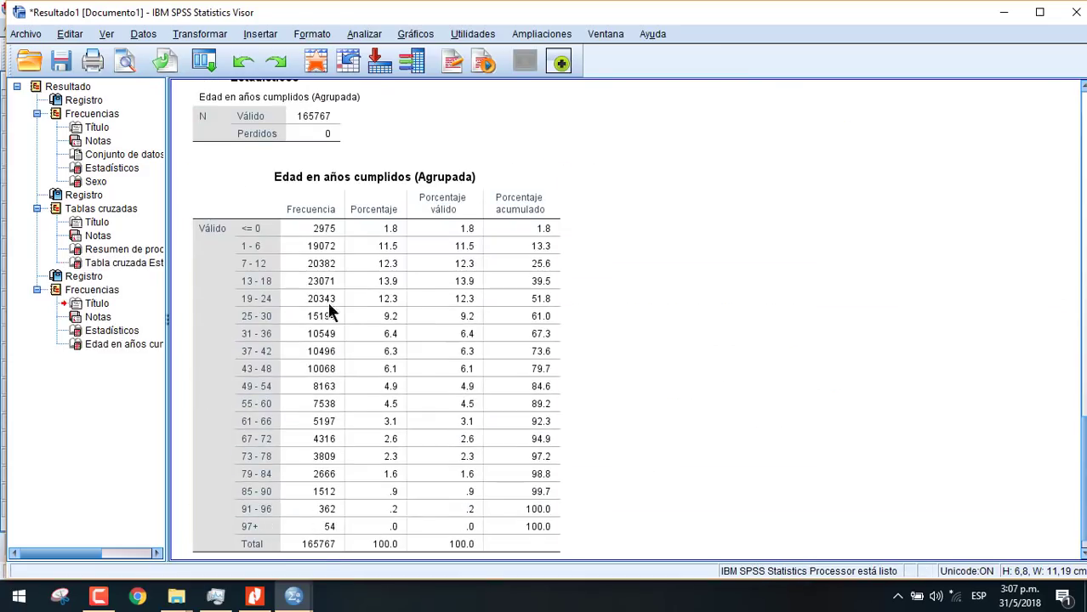
# Examine the frequency table of grouped ages in the output, then return to the Cabañas Personas variable list
pyautogui.click(247, 256)
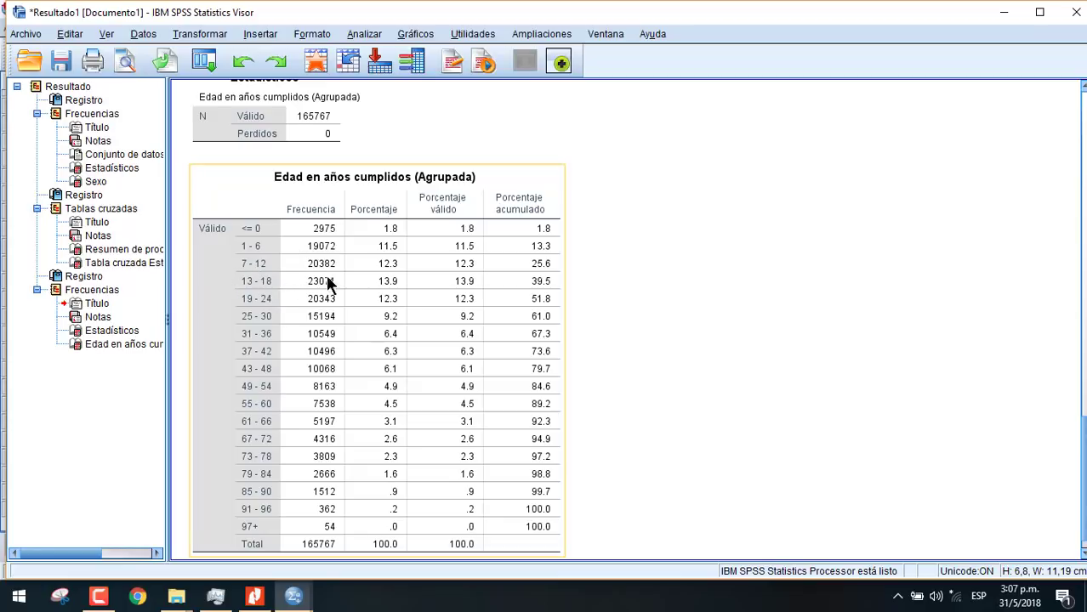
pyautogui.scroll(-1, 327, 284)
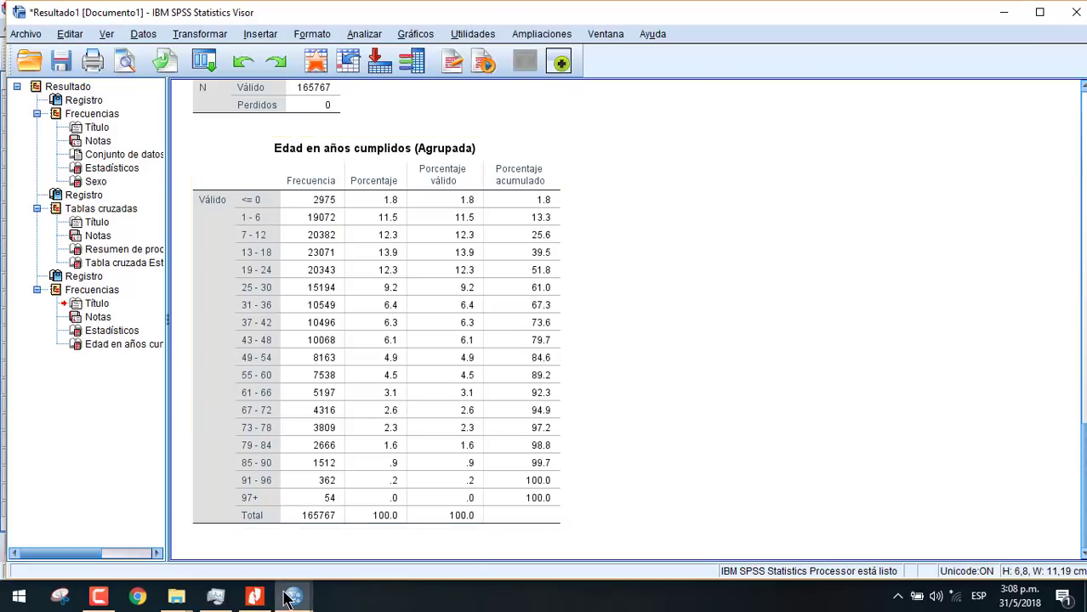
pyautogui.moveTo(293, 598)
pyautogui.click(382, 509)
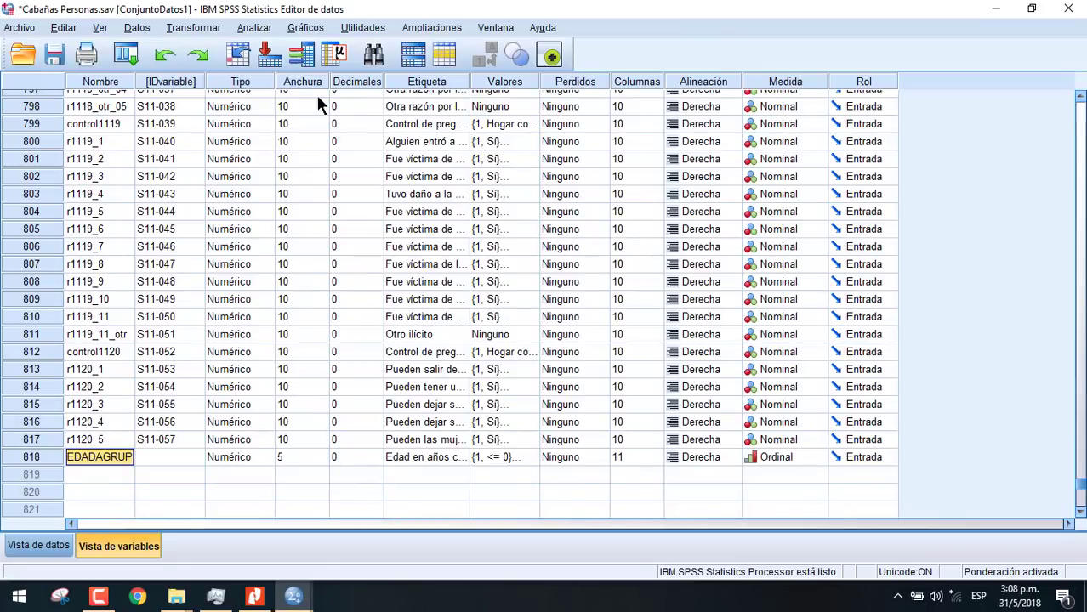
# Start a cross tabulation and remove Estado familiar [r107] from the row variables
pyautogui.click(255, 28)
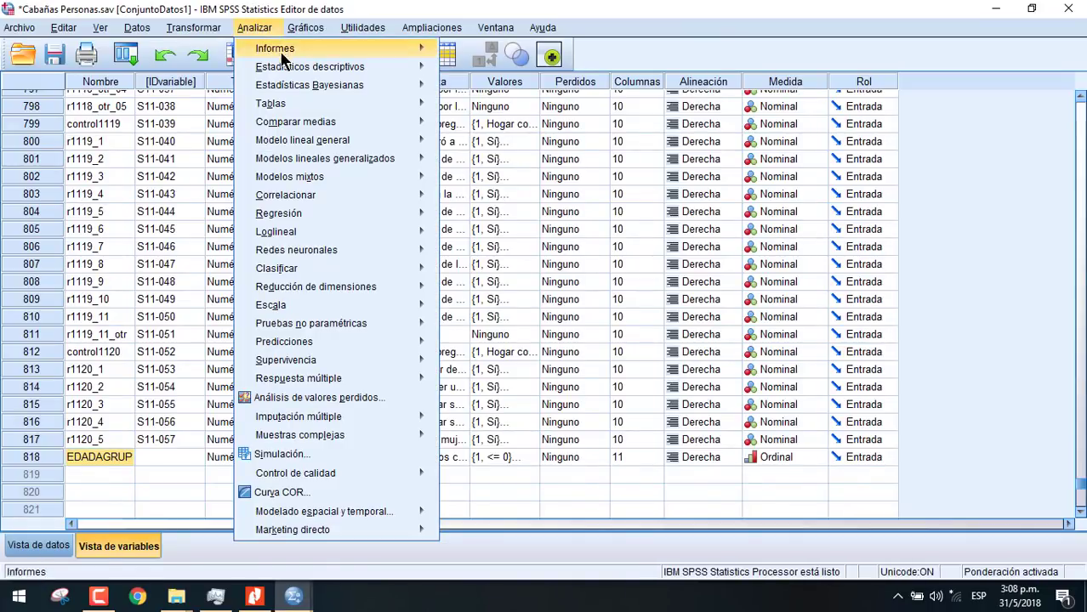
pyautogui.moveTo(322, 70)
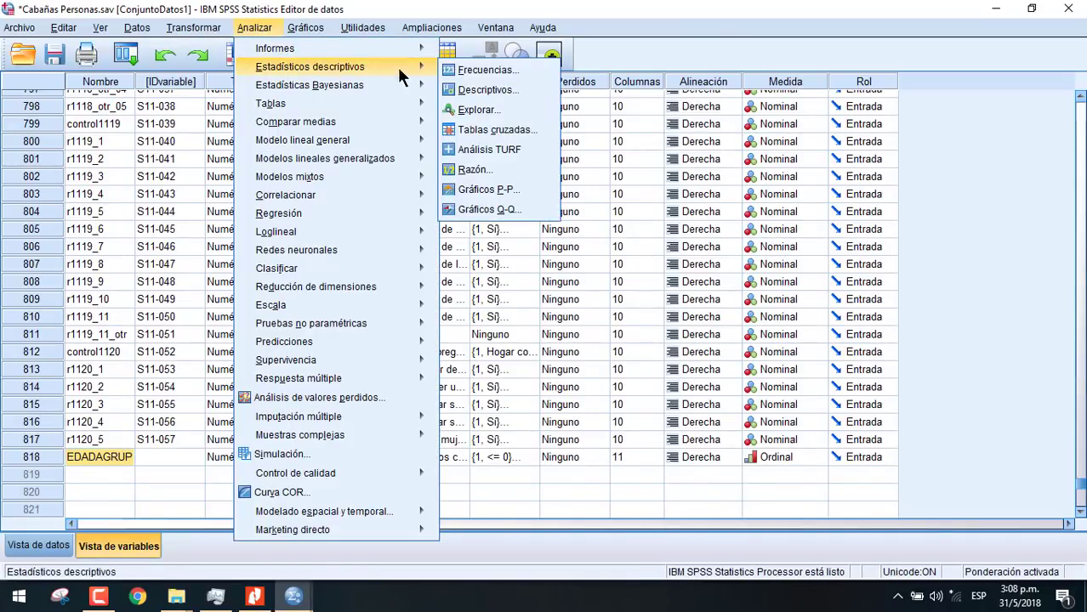
pyautogui.click(497, 127)
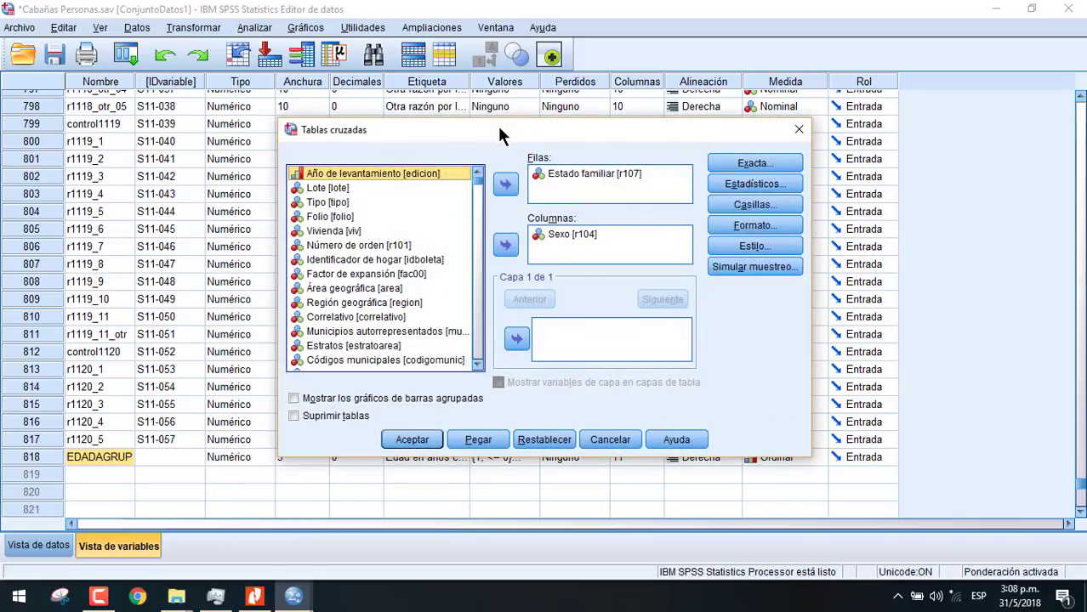
pyautogui.click(575, 174)
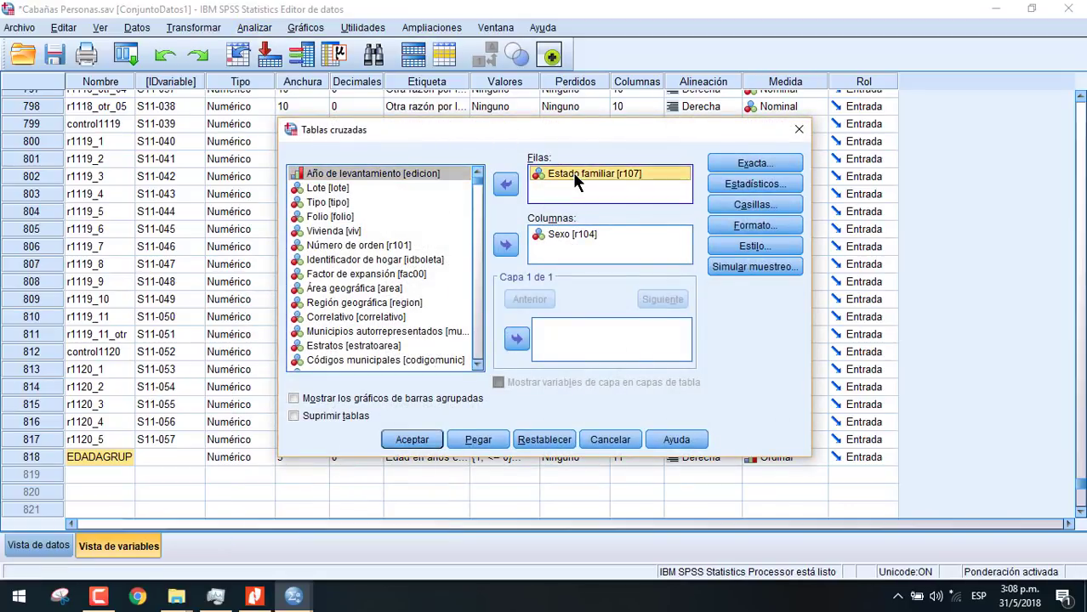
pyautogui.click(507, 186)
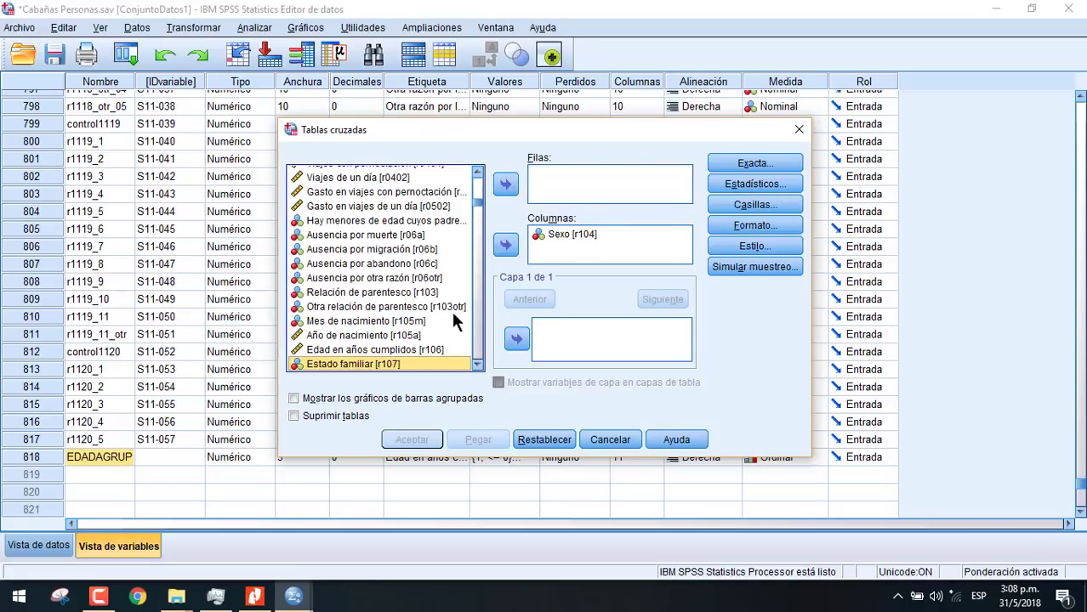
# Assign Edad en años cumplidos (Agrupada) as the row variable against Sexo [r104], generate the cross table and review it
pyautogui.moveTo(478, 202); pyautogui.dragTo(454, 391)
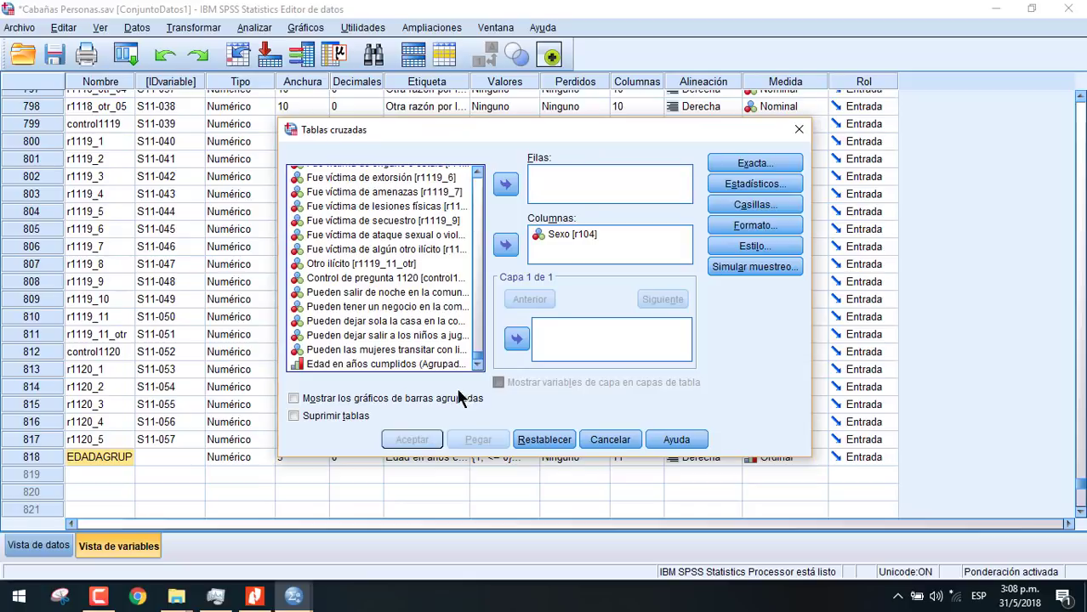
pyautogui.click(412, 358)
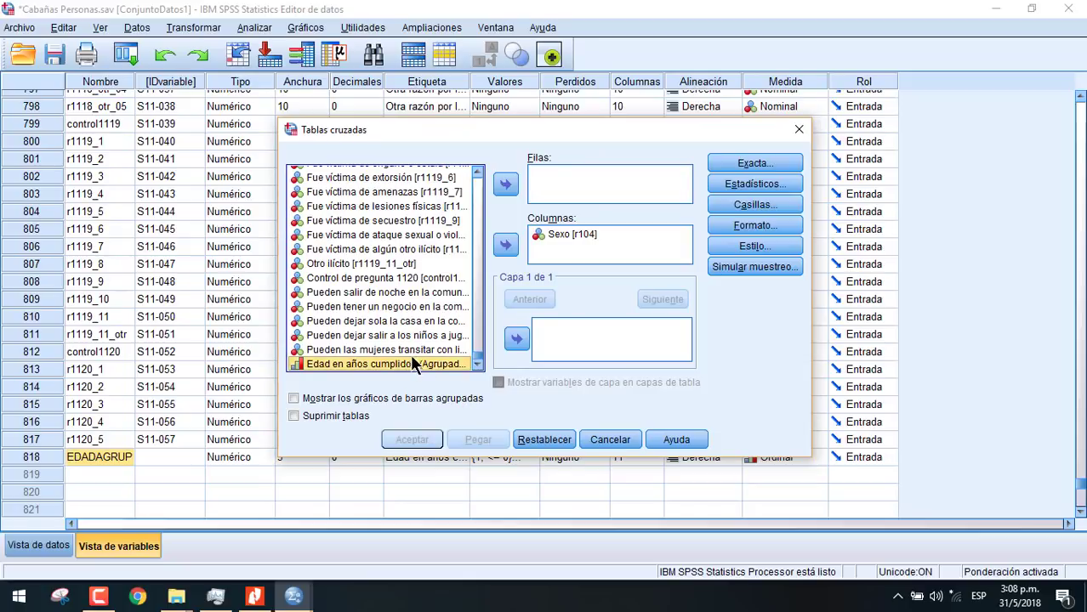
pyautogui.click(505, 184)
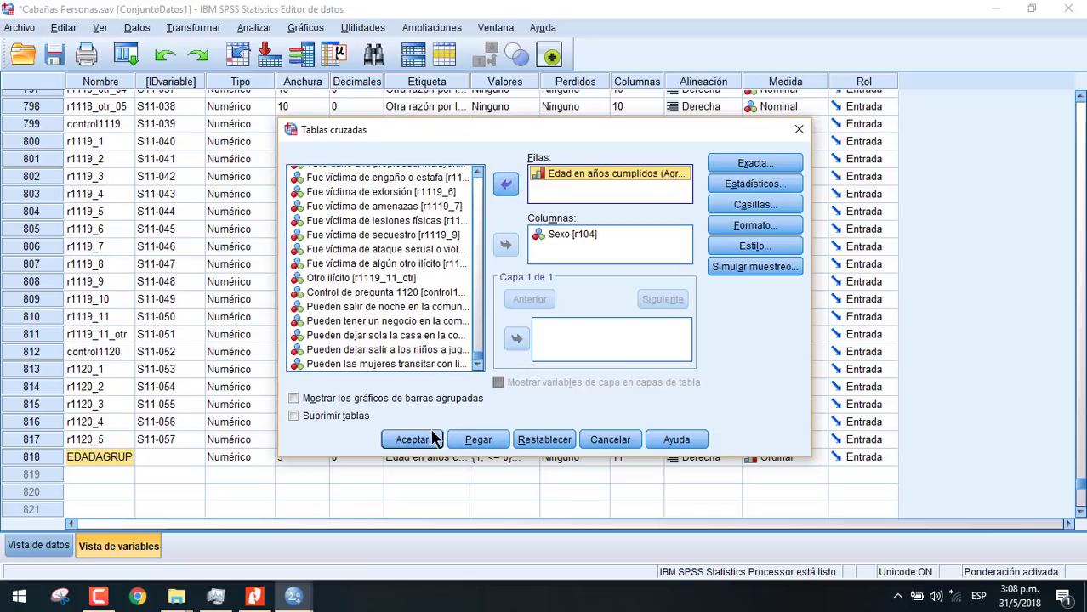
pyautogui.click(569, 231)
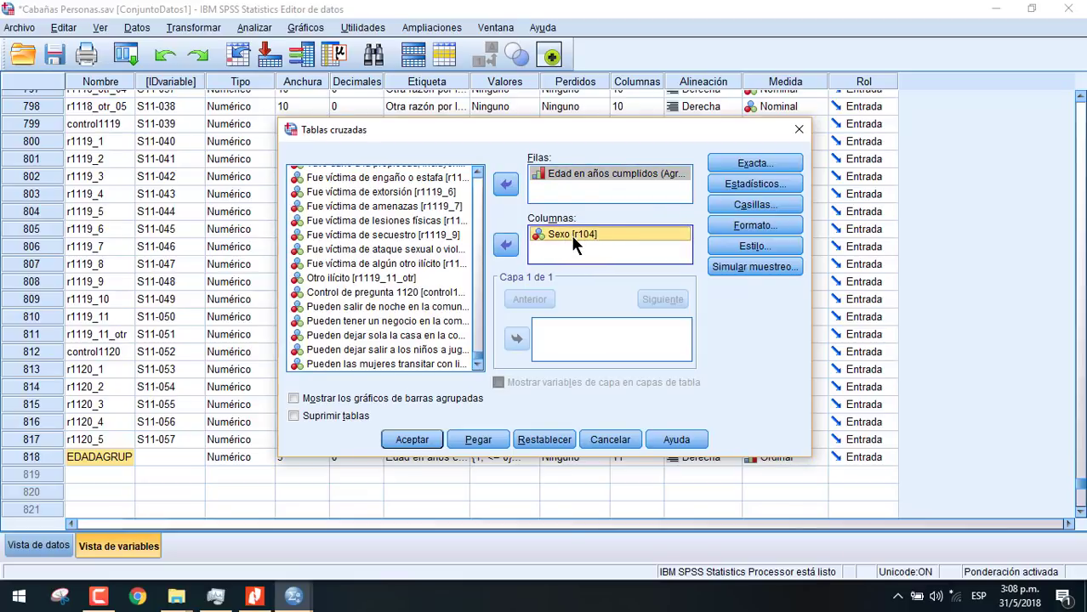
pyautogui.click(412, 439)
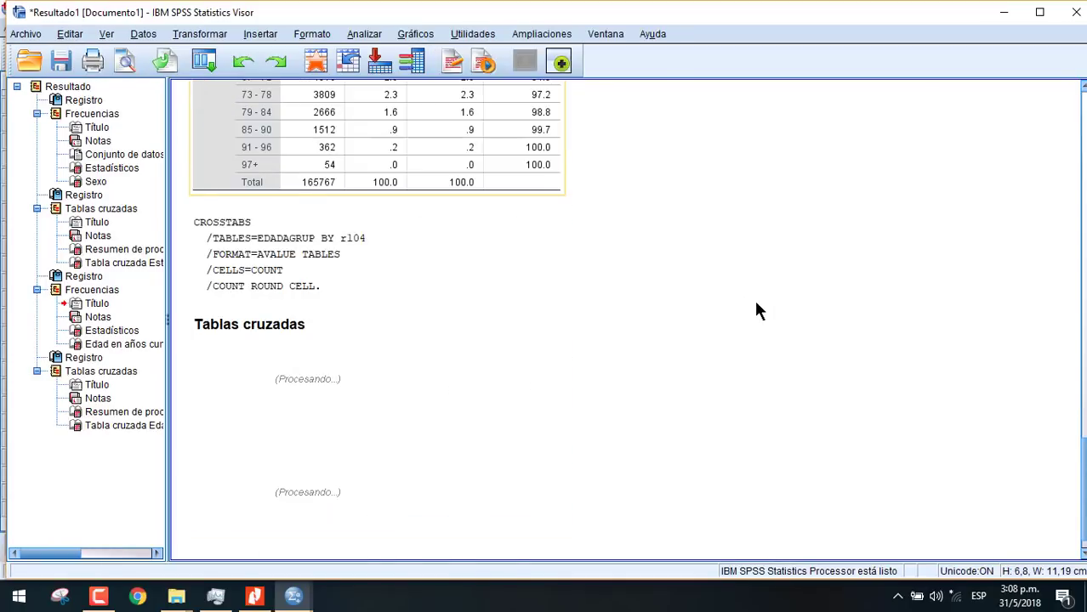
pyautogui.click(522, 264)
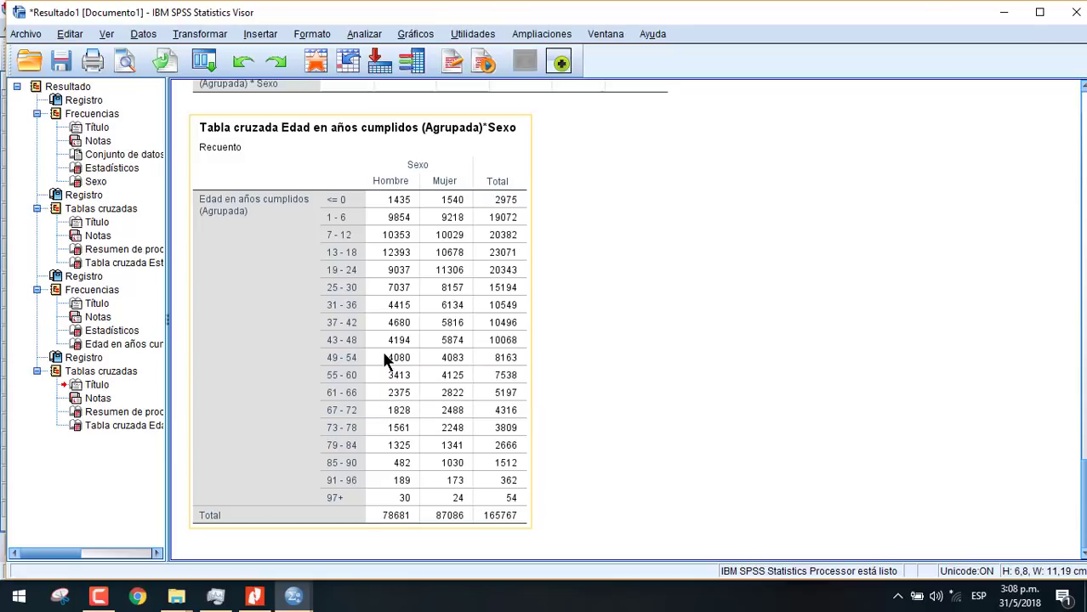
pyautogui.click(179, 119)
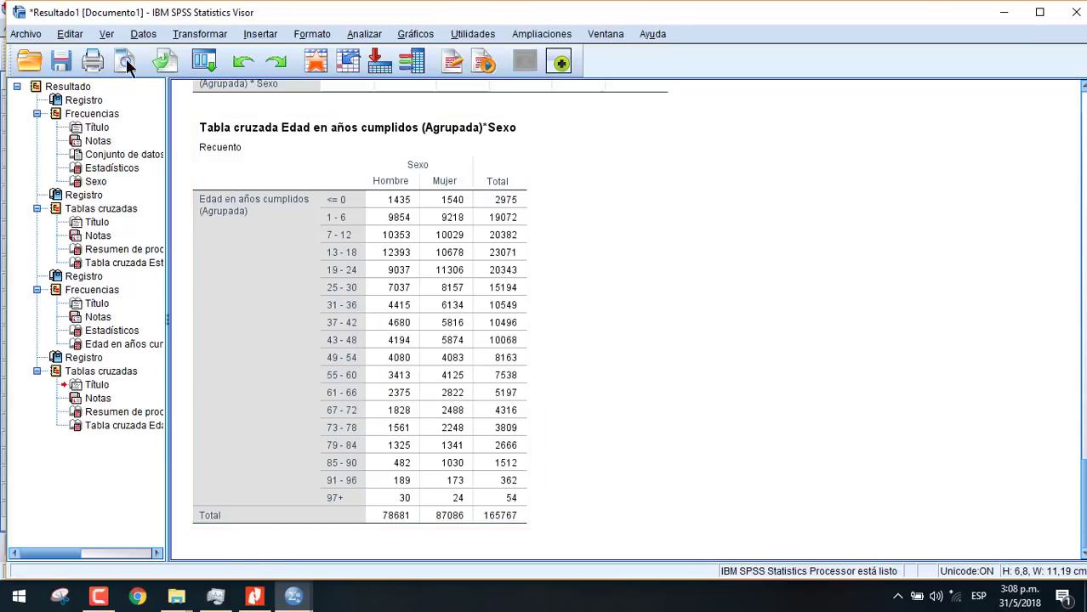
# Start saving the output document under a new name and choose the Cabañas folder on the Desktop as its location
pyautogui.click(28, 34)
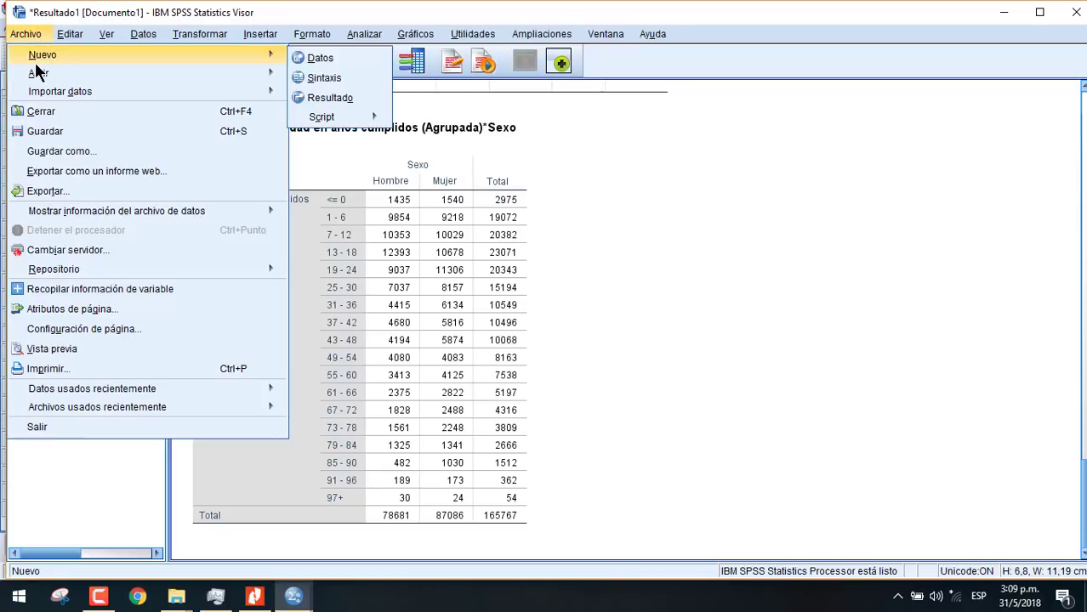
pyautogui.click(78, 153)
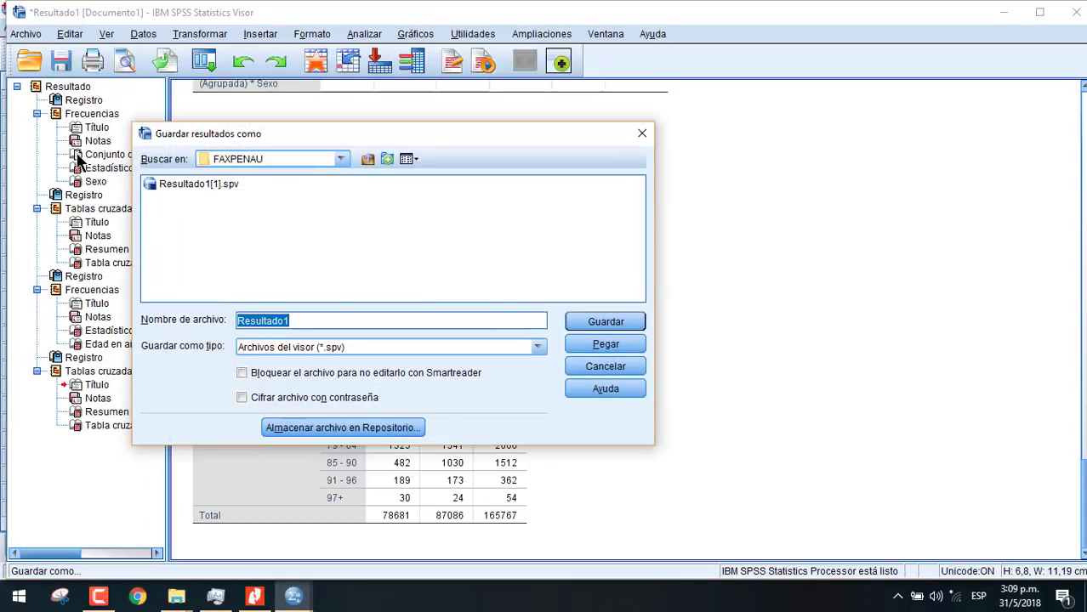
pyautogui.click(340, 159)
pyautogui.moveTo(344, 268); pyautogui.dragTo(350, 184)
pyautogui.click(263, 191)
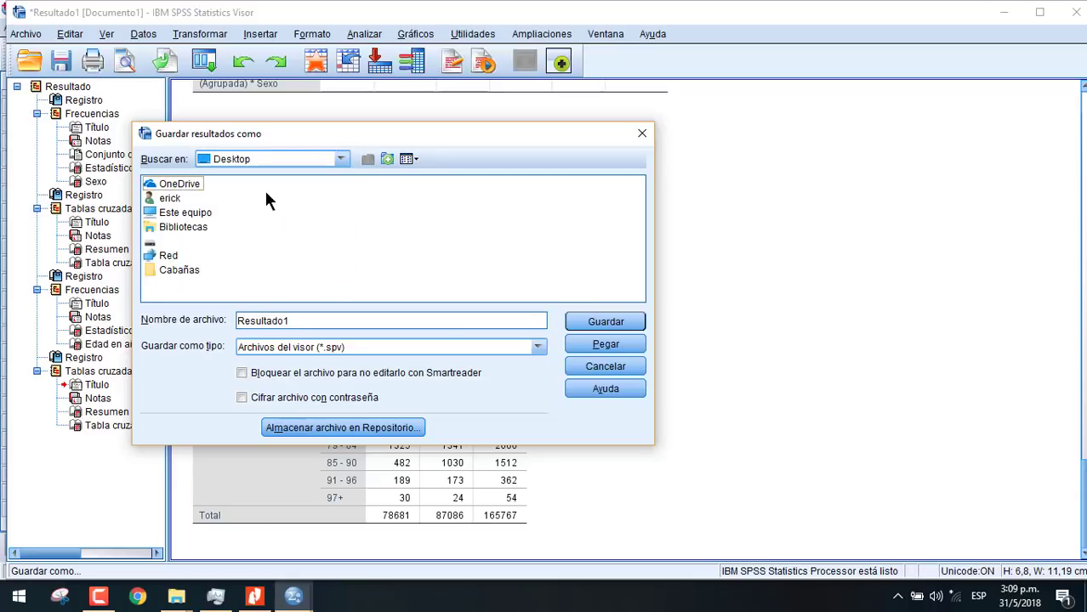
pyautogui.doubleClick(194, 270)
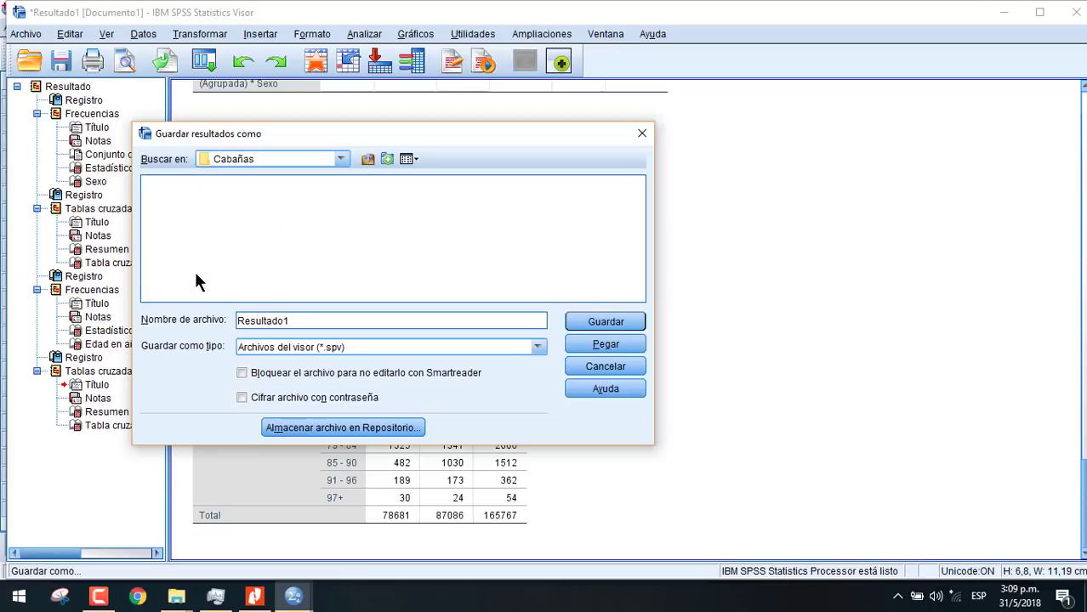
# Name the output file 1. Características Demográficas and save it as a viewer file (*.spv)
pyautogui.moveTo(309, 322); pyautogui.dragTo(219, 320)
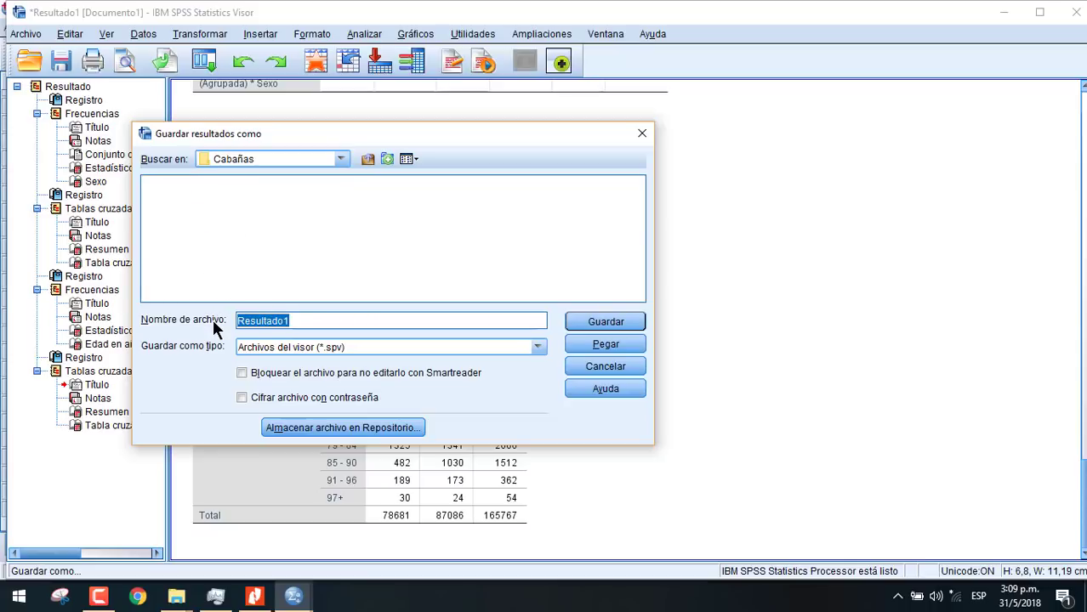
pyautogui.press('BackSpace')
pyautogui.write('1')
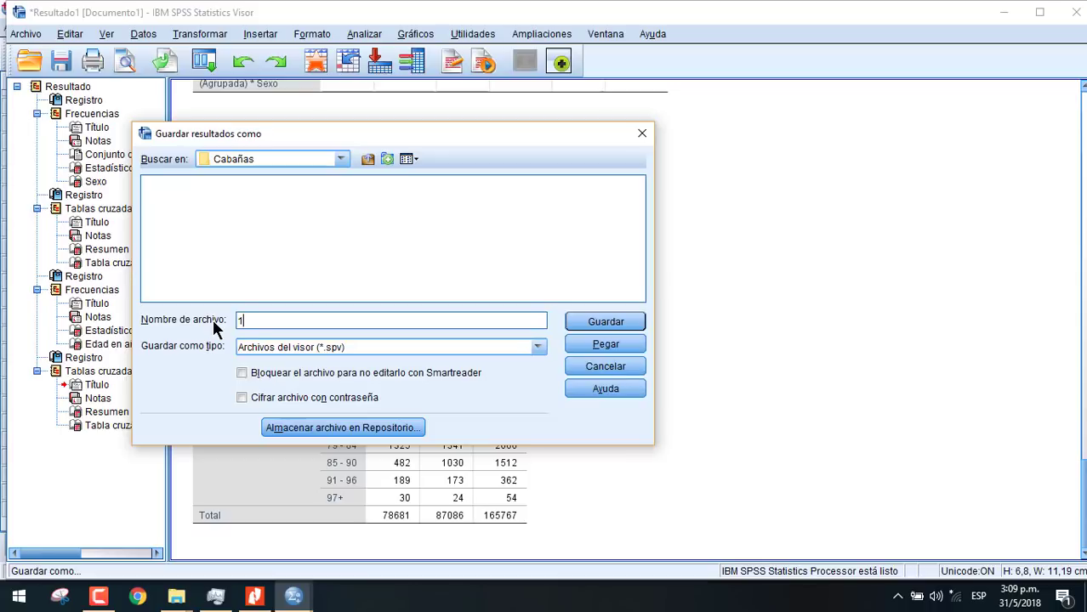
pyautogui.write('. Características')
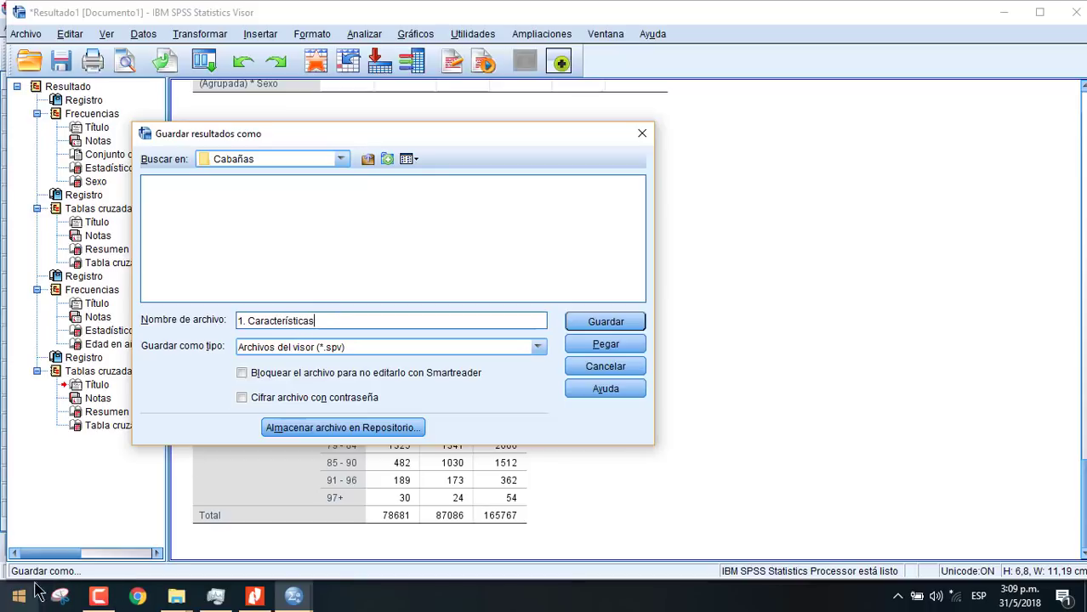
pyautogui.moveTo(99, 600)
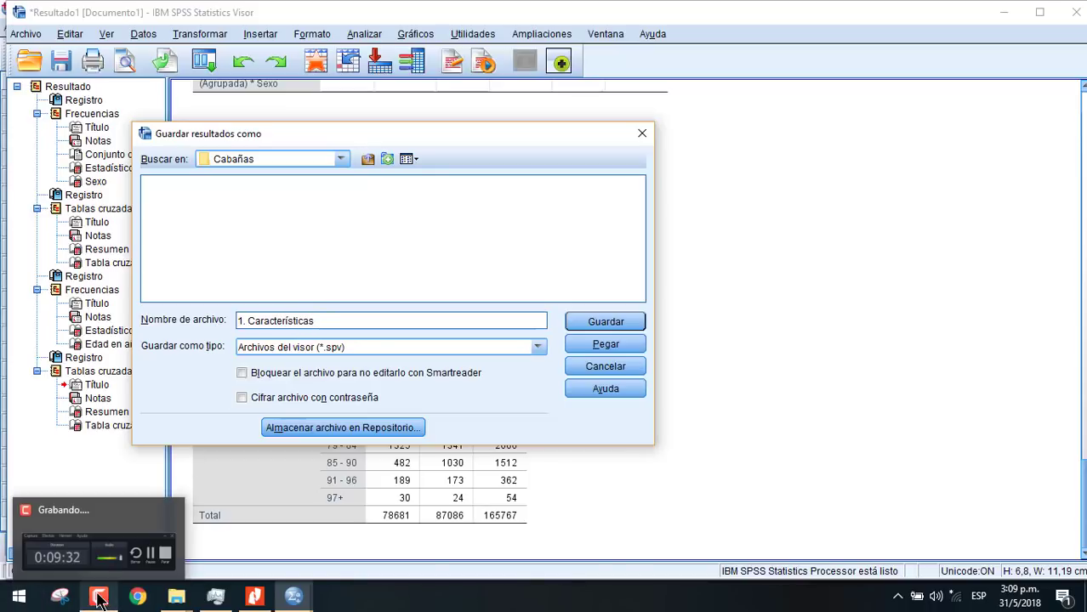
pyautogui.write('De')
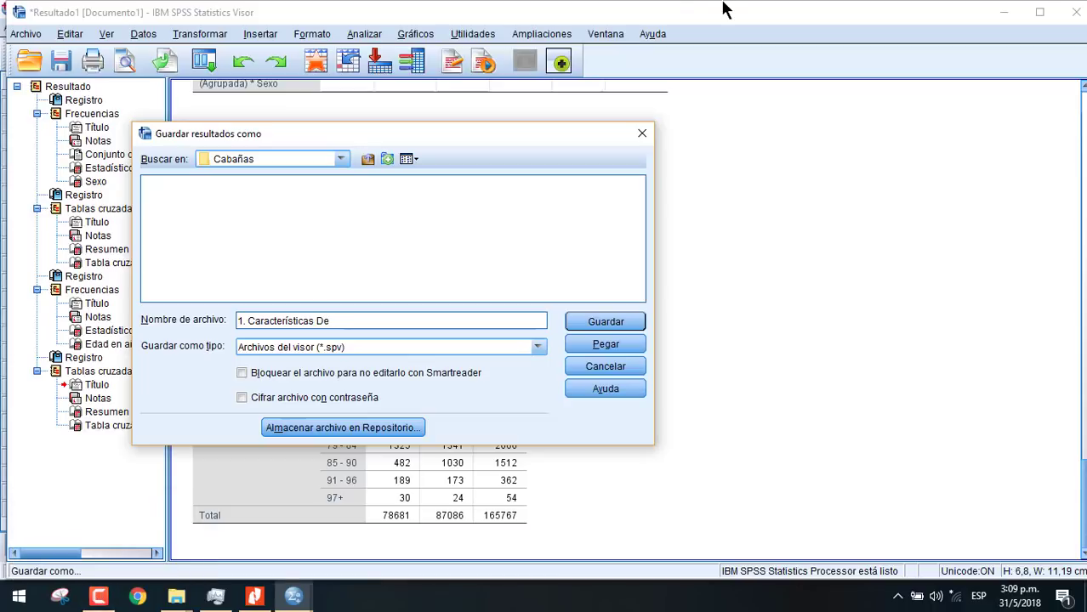
pyautogui.write('mográficas')
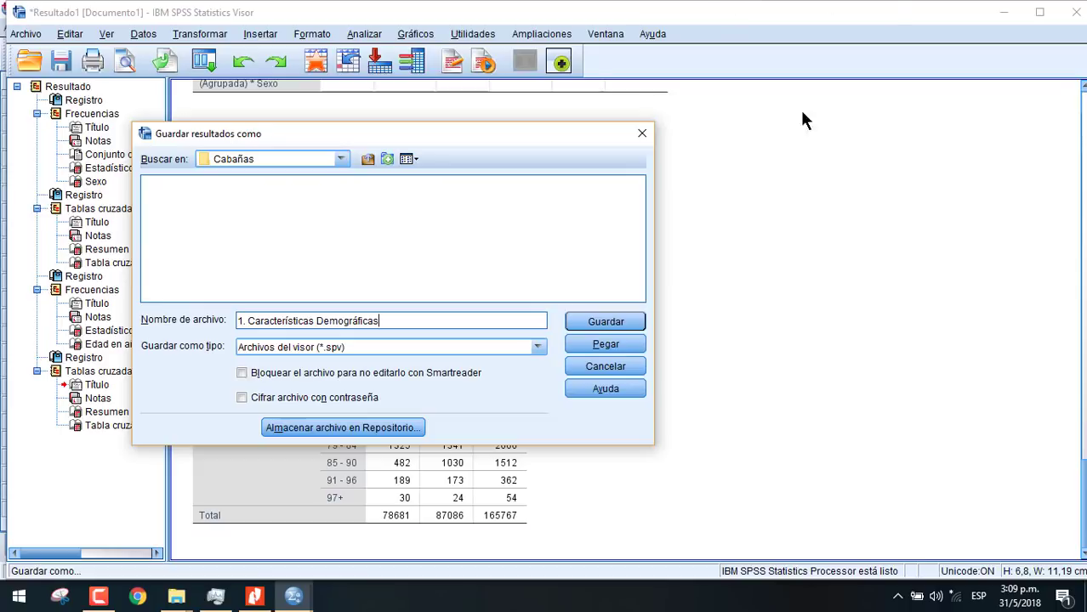
pyautogui.click(611, 324)
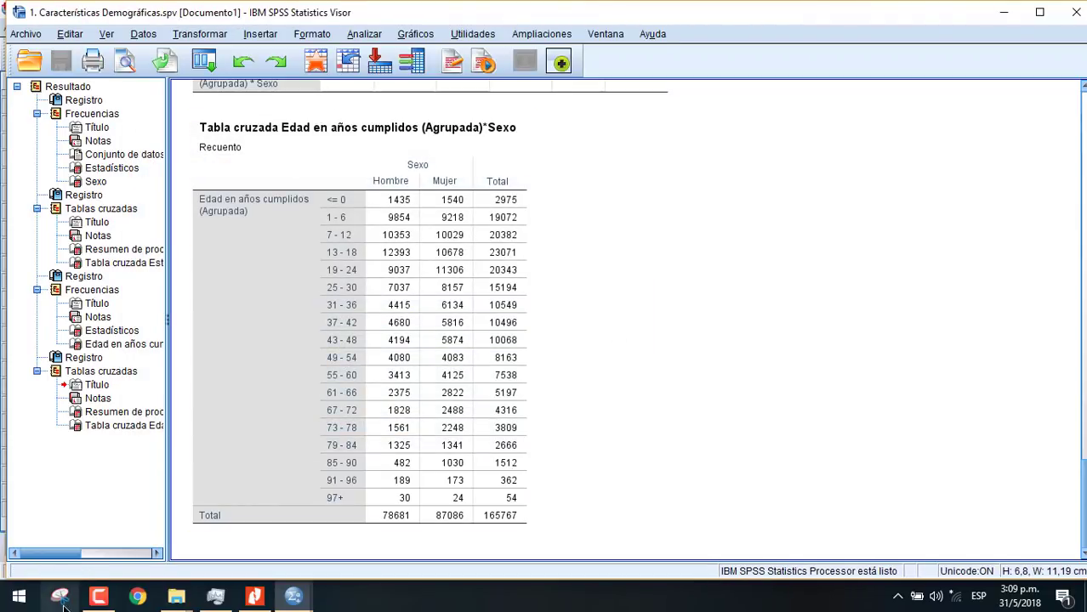
pyautogui.click(99, 597)
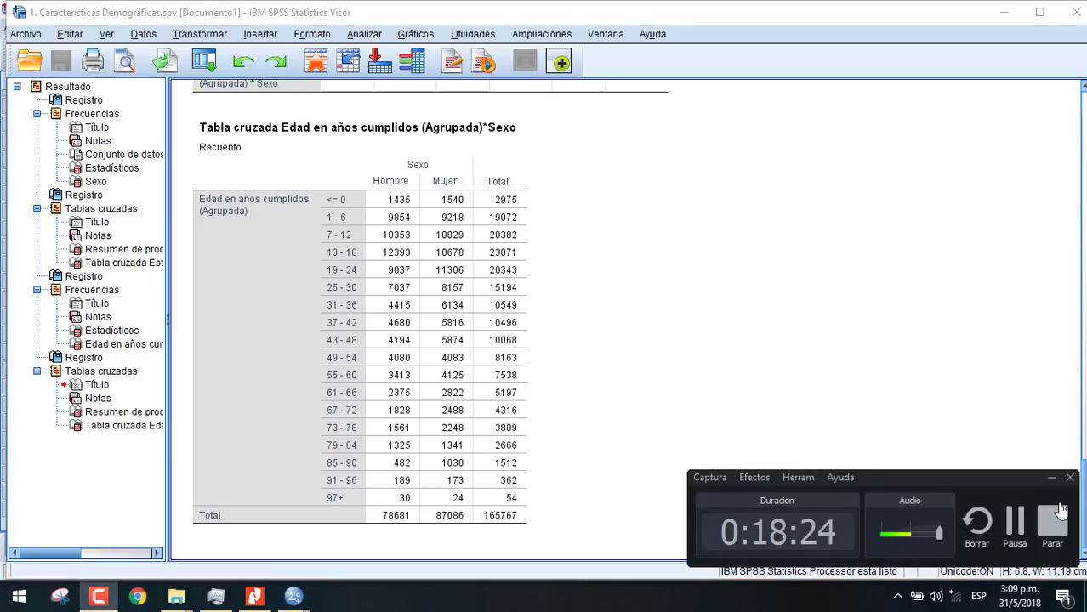
pyautogui.click(1018, 527)
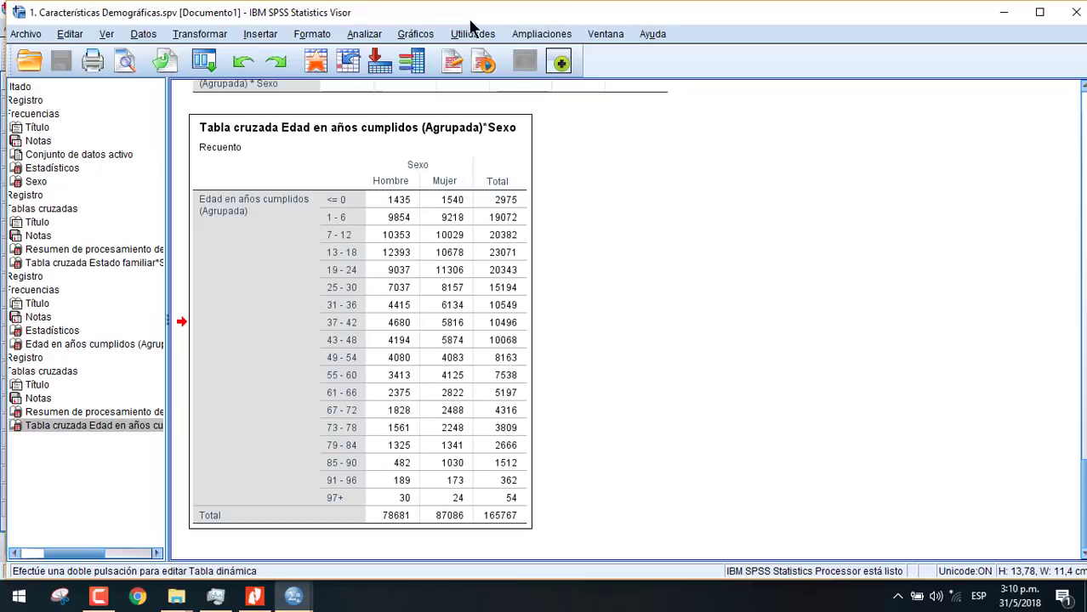
# Start a new chart in the chart builder and place the population pyramid basic element on the canvas
pyautogui.click(419, 37)
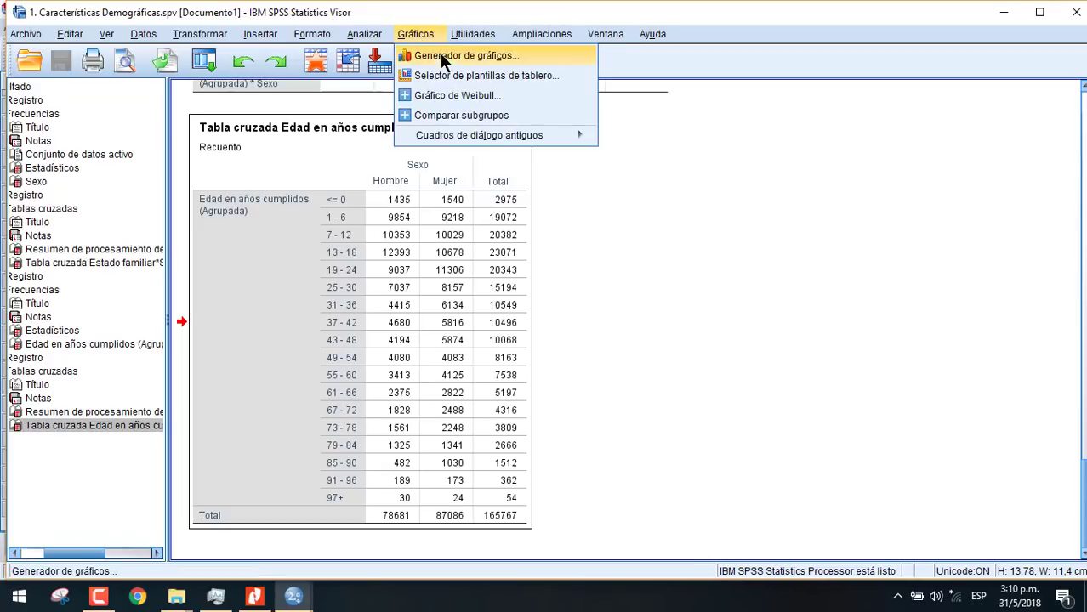
pyautogui.click(443, 57)
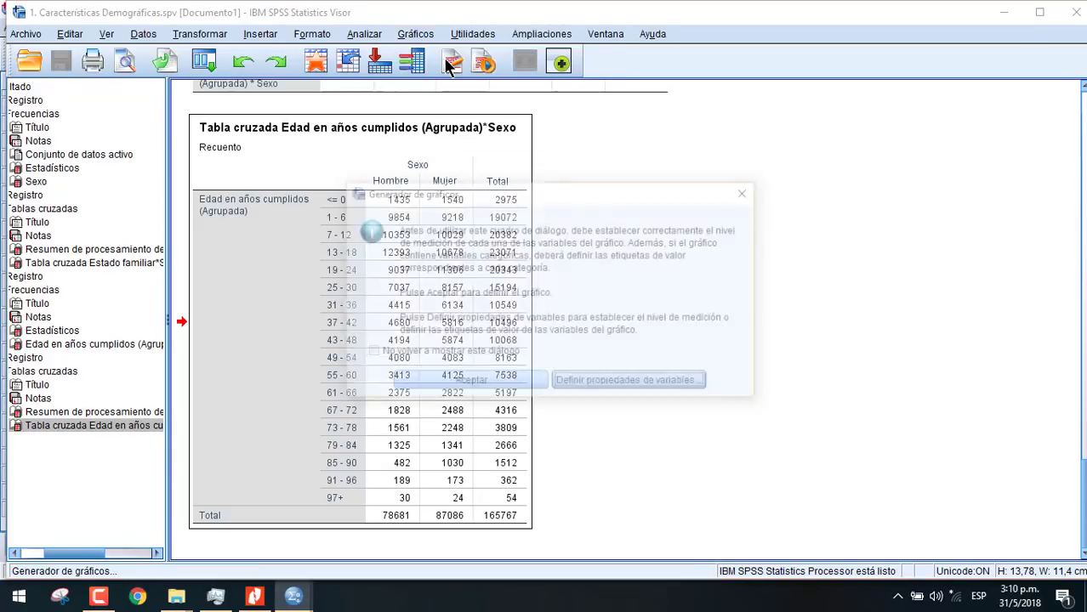
pyautogui.click(469, 384)
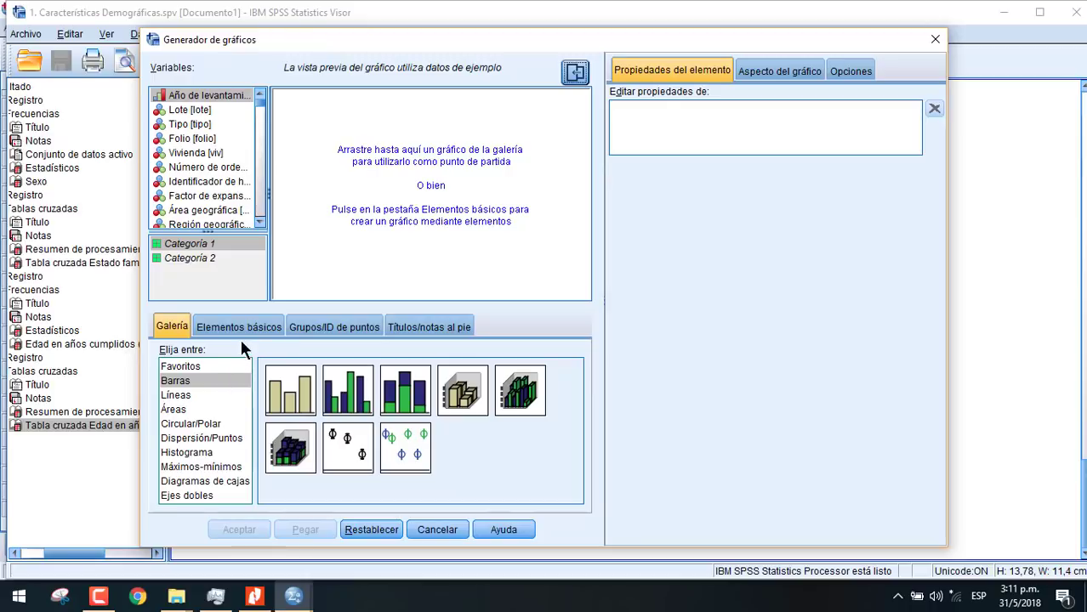
pyautogui.click(264, 331)
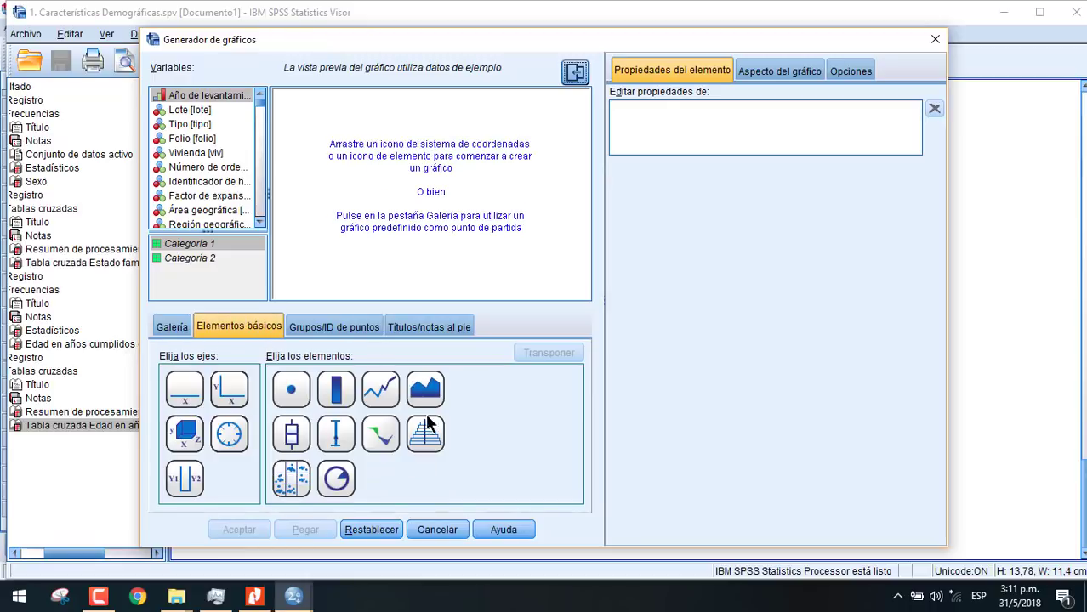
pyautogui.moveTo(425, 435); pyautogui.dragTo(430, 214)
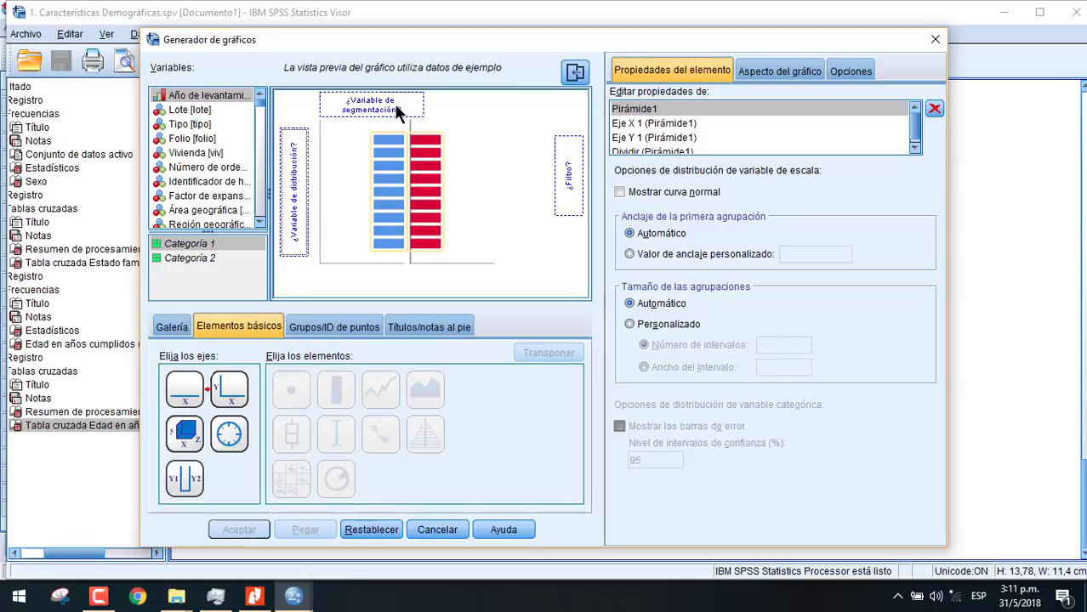
# Find Sexo [r104] in the variable list and assign it as the pyramid's split variable
pyautogui.click(210, 182)
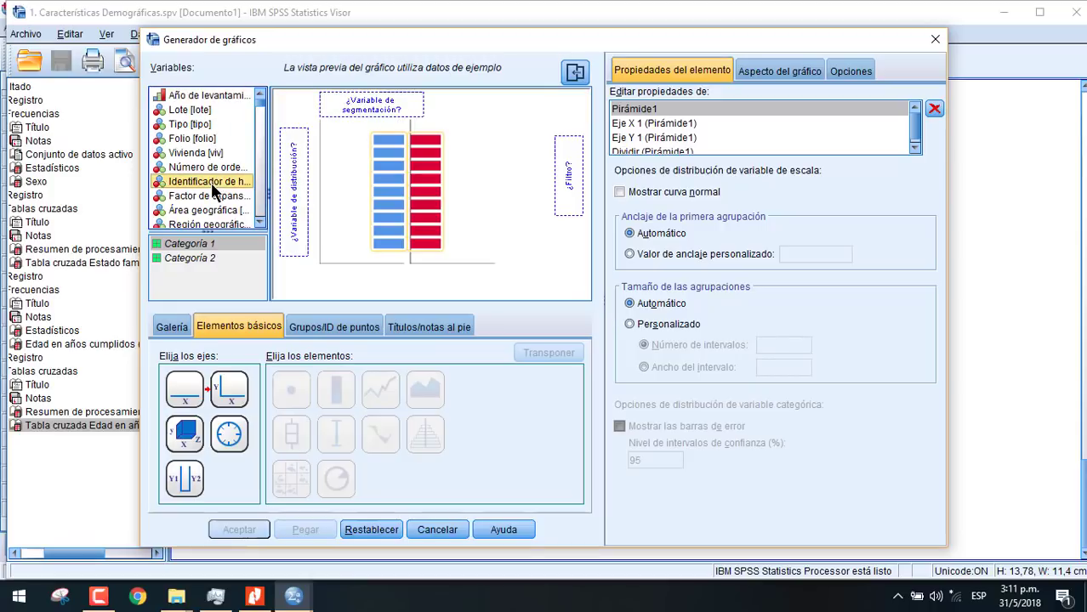
pyautogui.press('s')
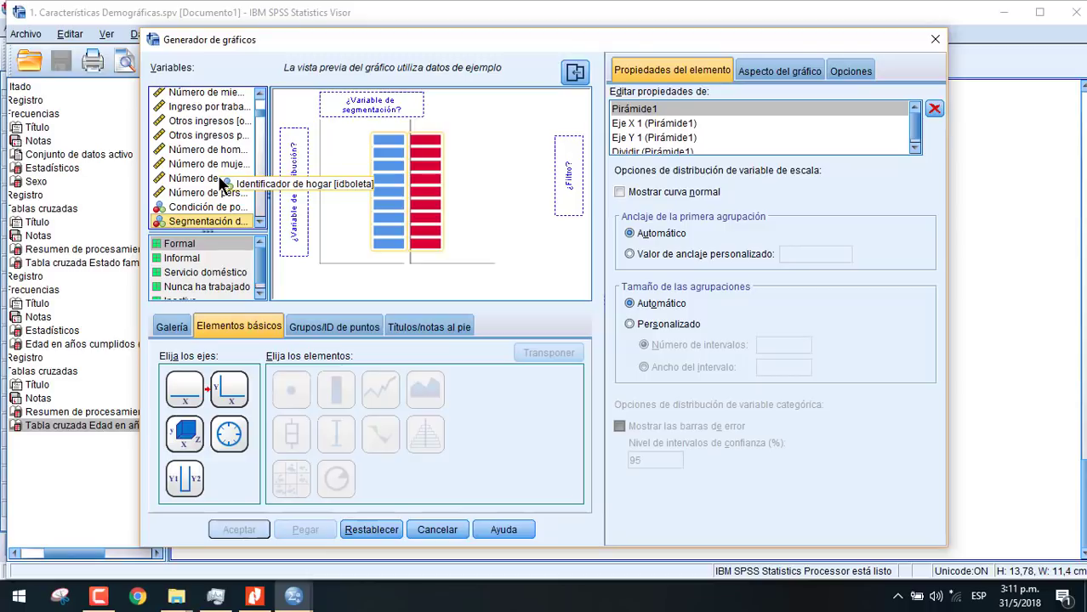
pyautogui.press('o')
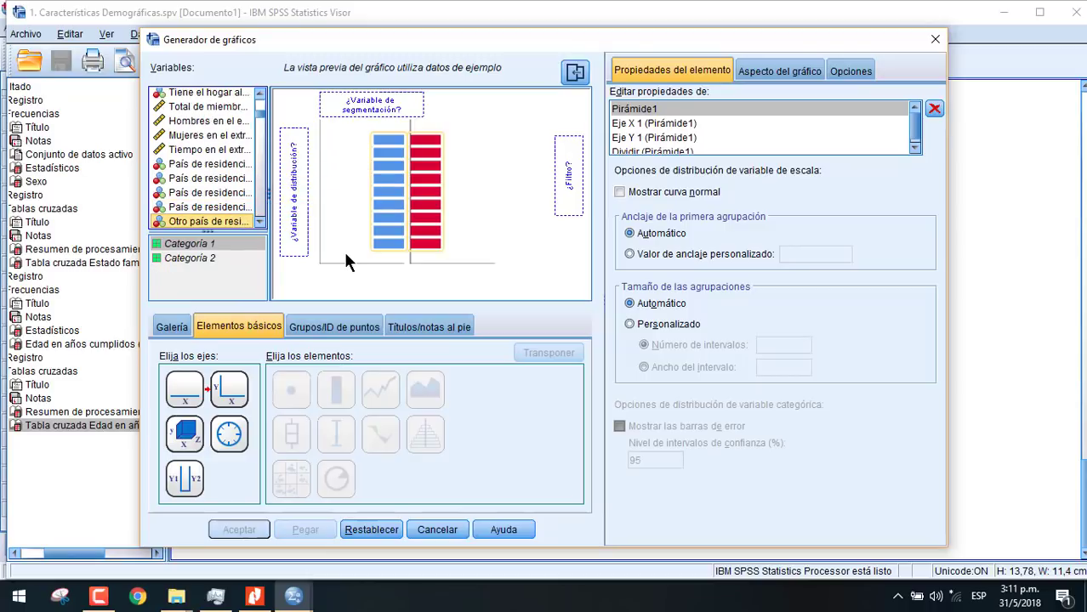
pyautogui.press('s')
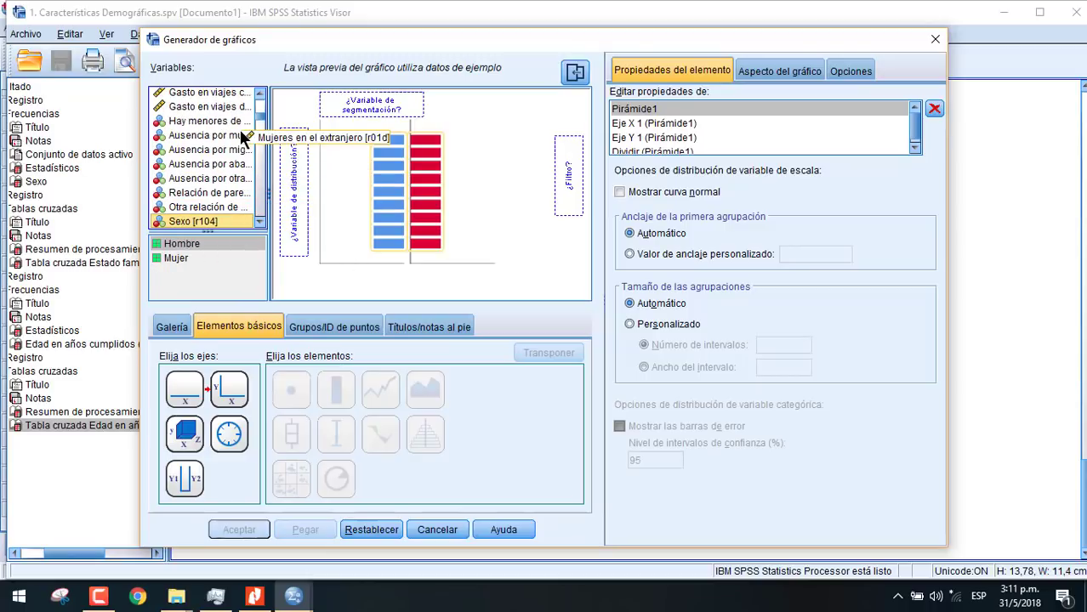
pyautogui.moveTo(208, 220); pyautogui.dragTo(378, 108)
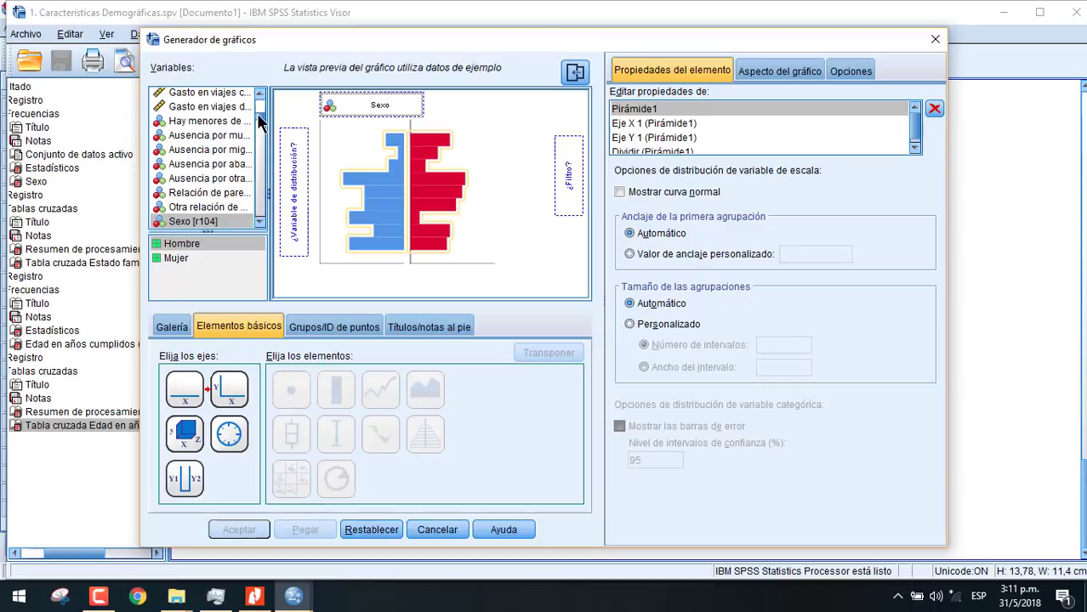
# Assign Edad en años cumplidos (Agrupada) as the pyramid's distribution variable, generate the chart and view it in the output
pyautogui.scroll(-5, 260, 162)
pyautogui.moveTo(259, 153); pyautogui.dragTo(262, 220)
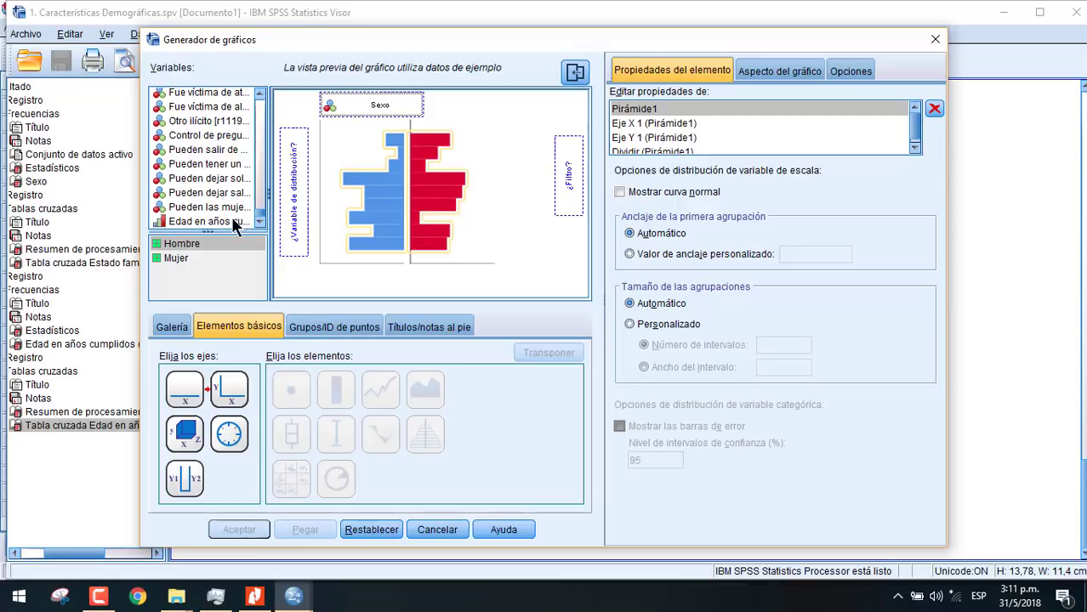
pyautogui.moveTo(231, 217); pyautogui.dragTo(291, 202)
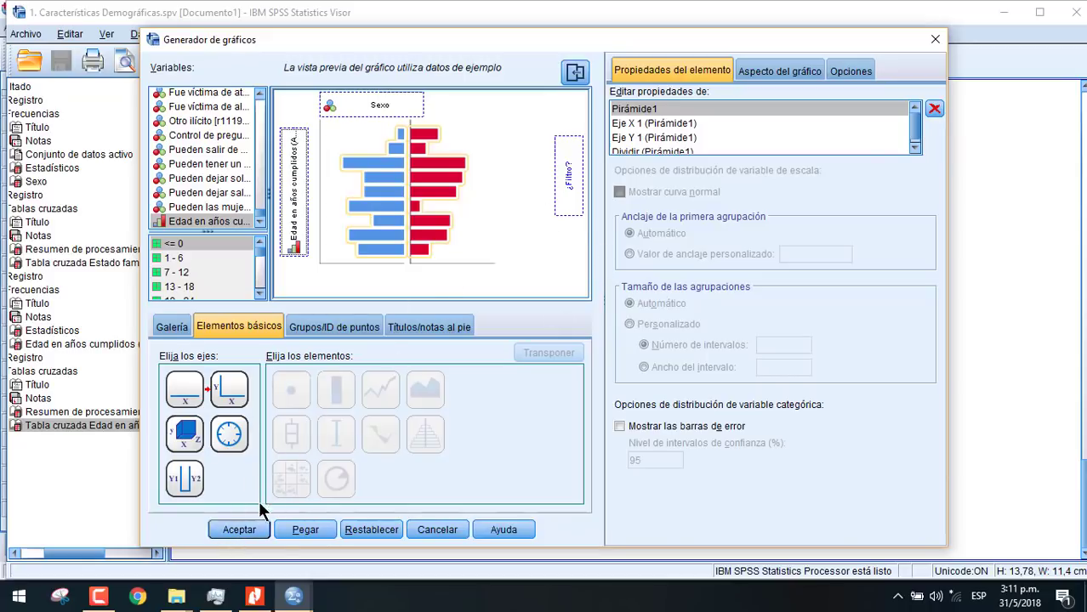
pyautogui.click(240, 530)
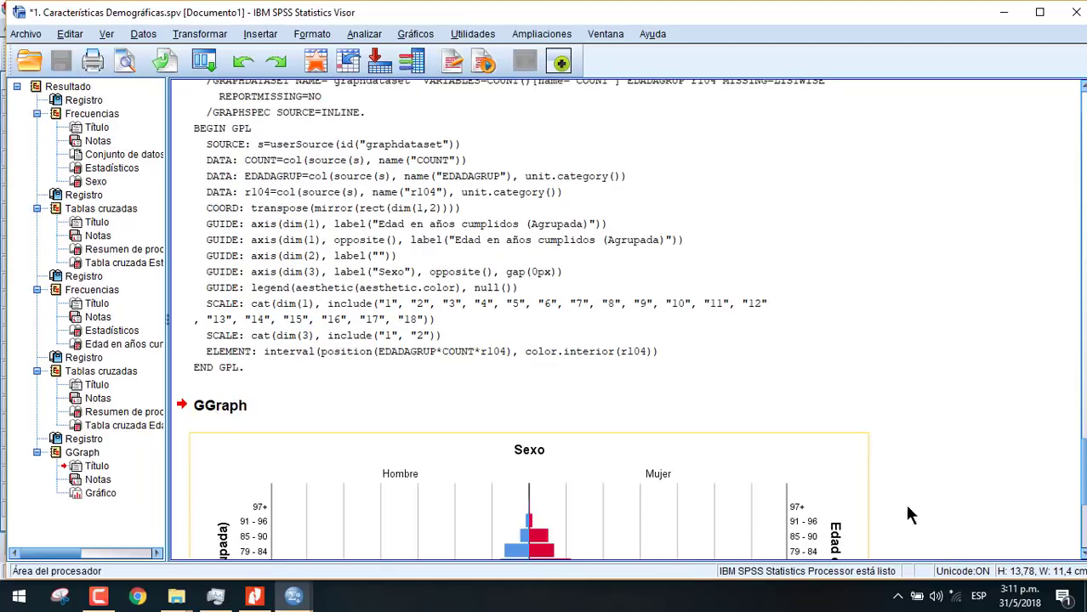
pyautogui.scroll(-5, 895, 345)
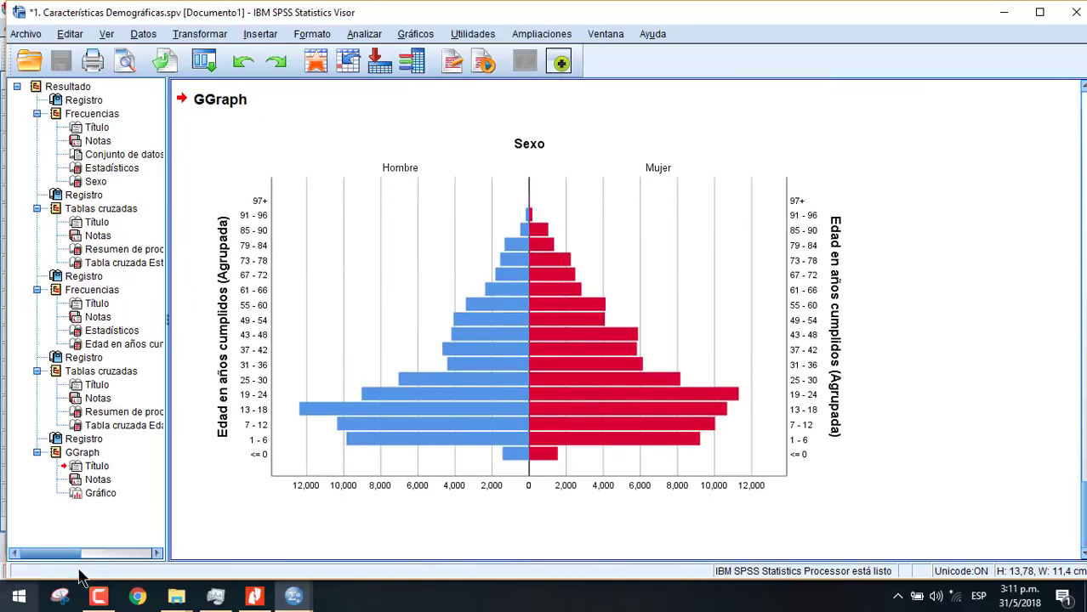
pyautogui.click(100, 600)
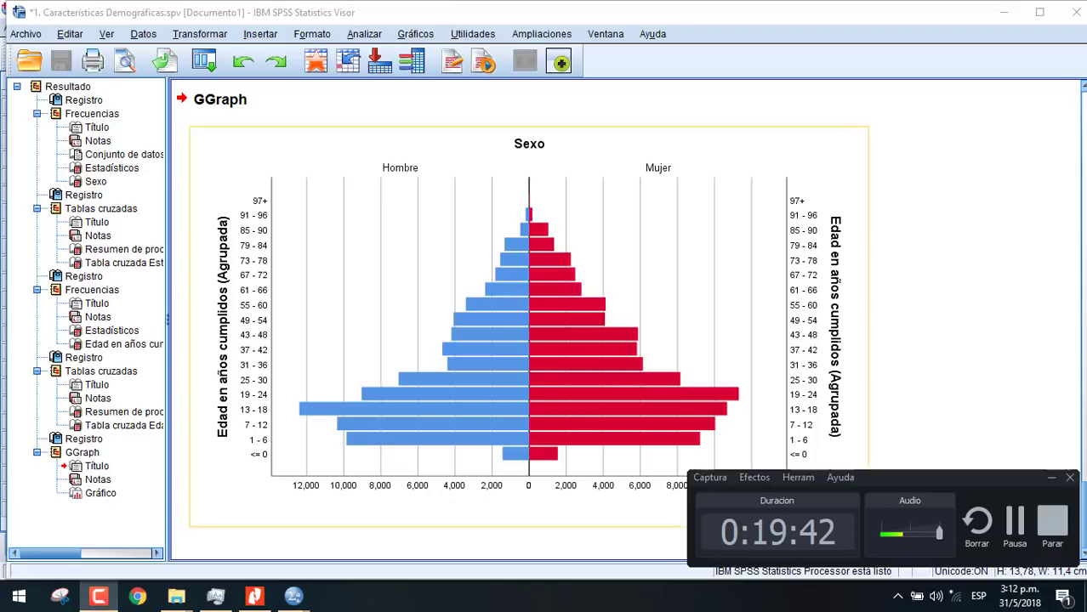
pyautogui.press('F9')
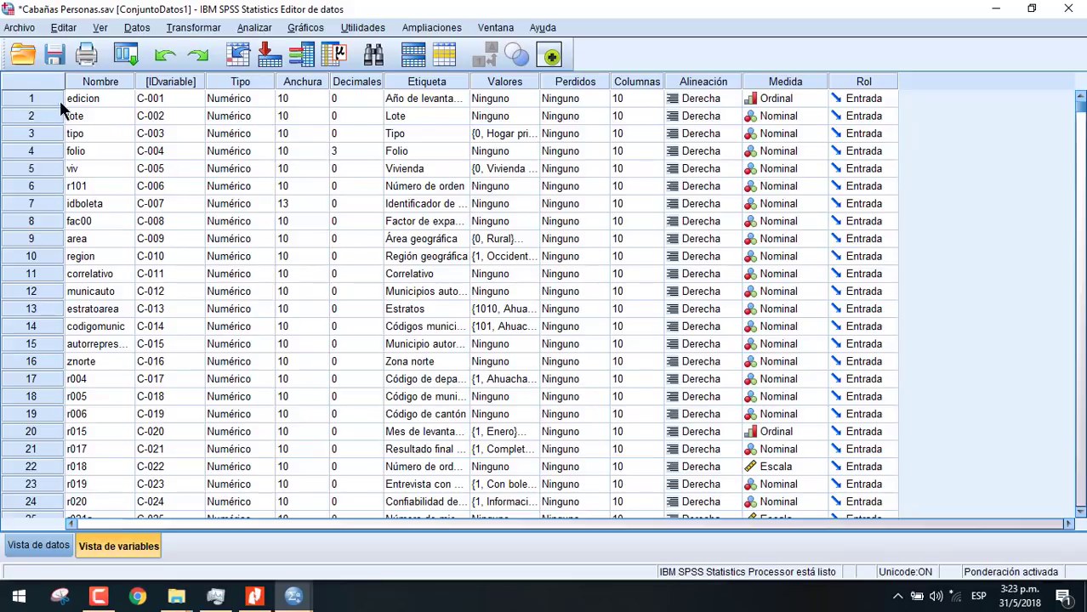
# Look up the variable Sabe leer y escribir [r202a] in the Frequencies variable list and leave the dialog without running it
pyautogui.click(255, 28)
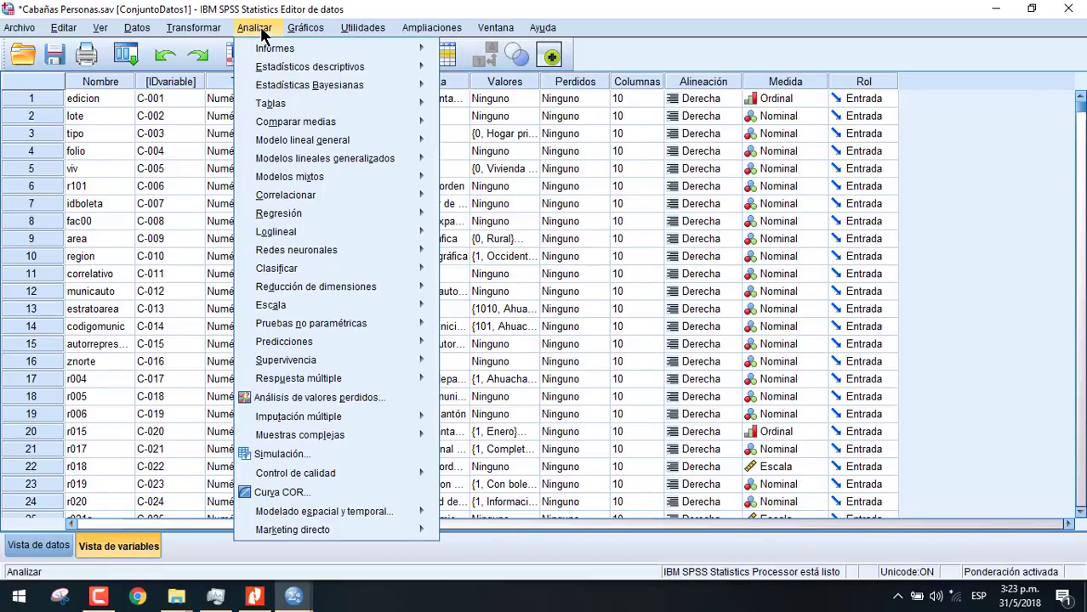
pyautogui.moveTo(361, 72)
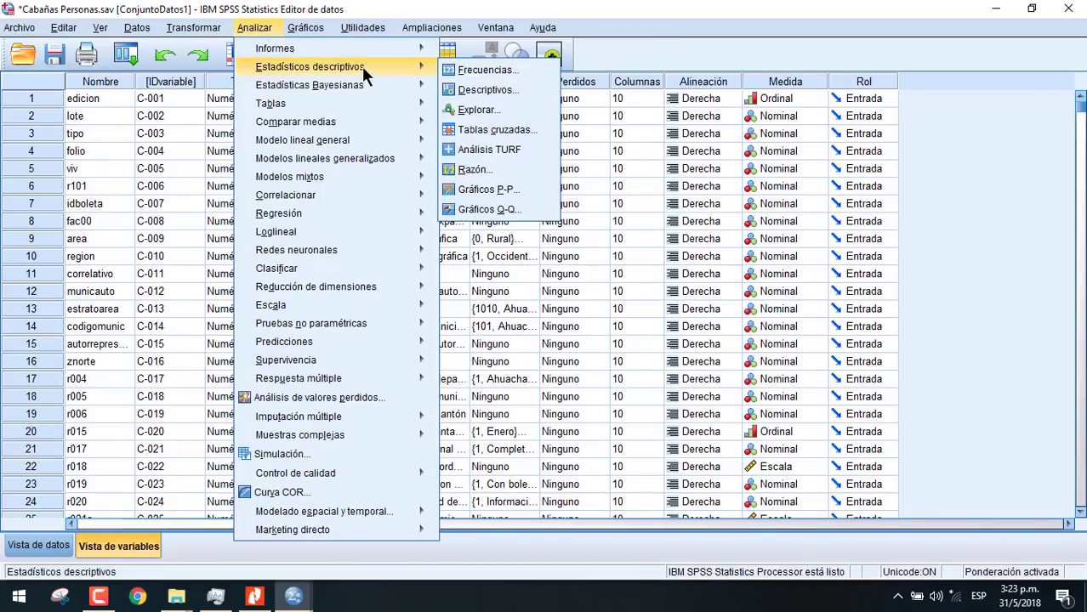
pyautogui.click(447, 73)
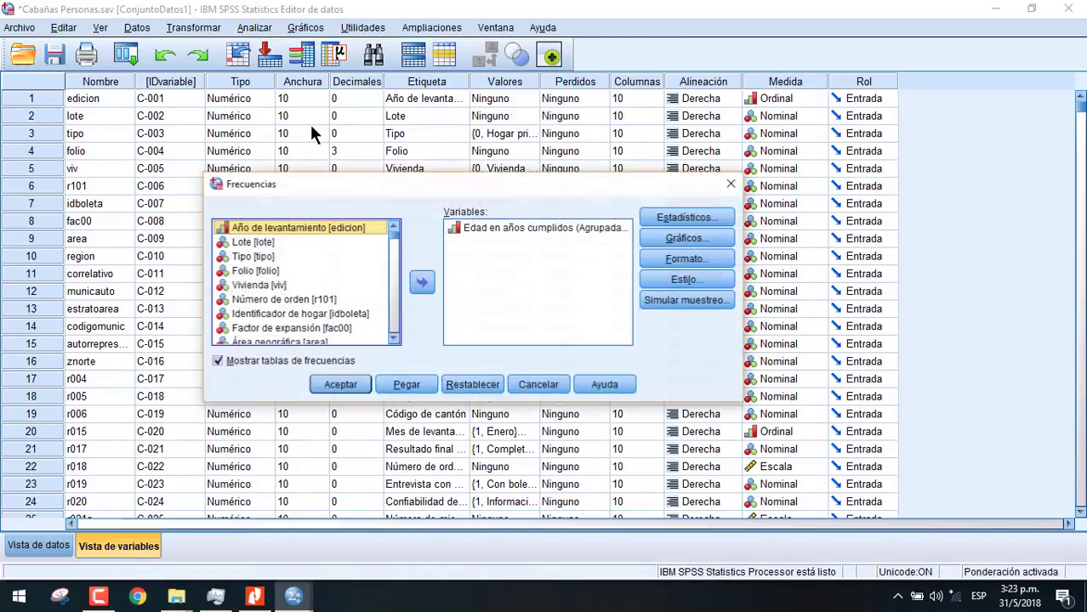
pyautogui.click(295, 261)
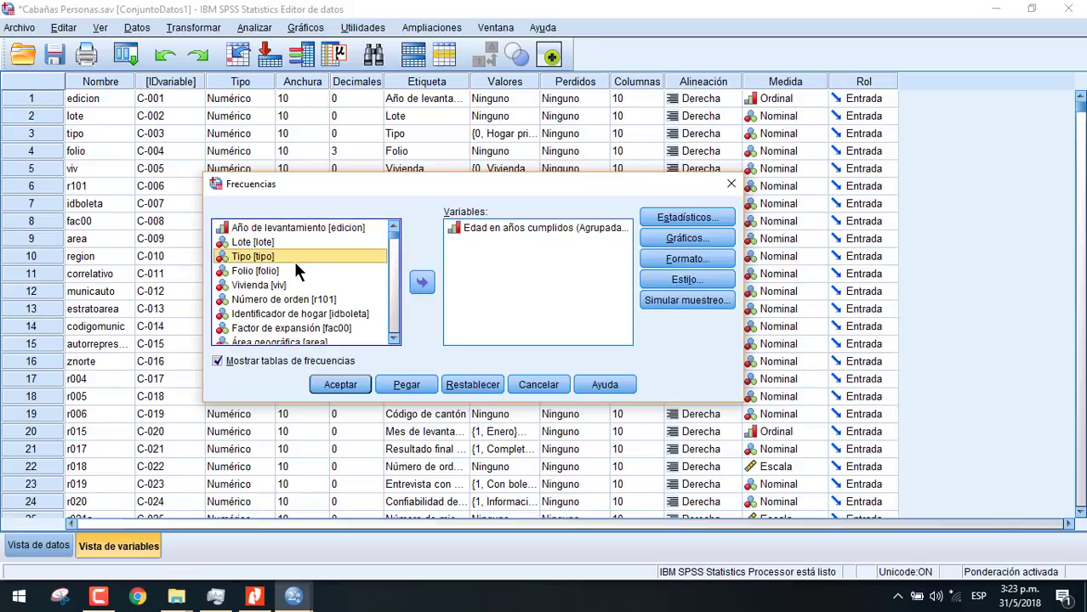
pyautogui.press('s')
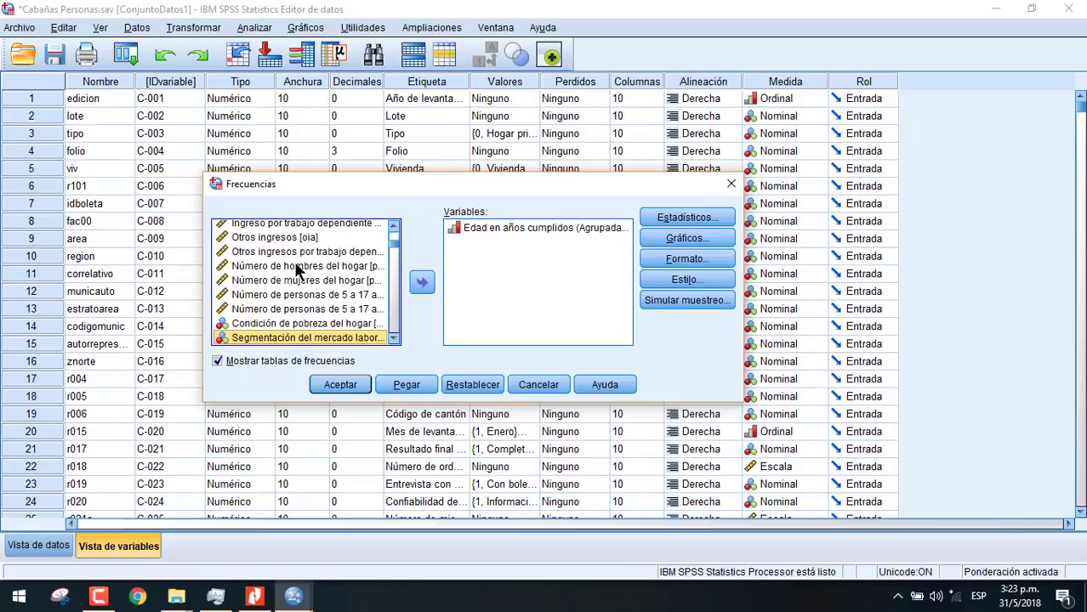
pyautogui.press('s')
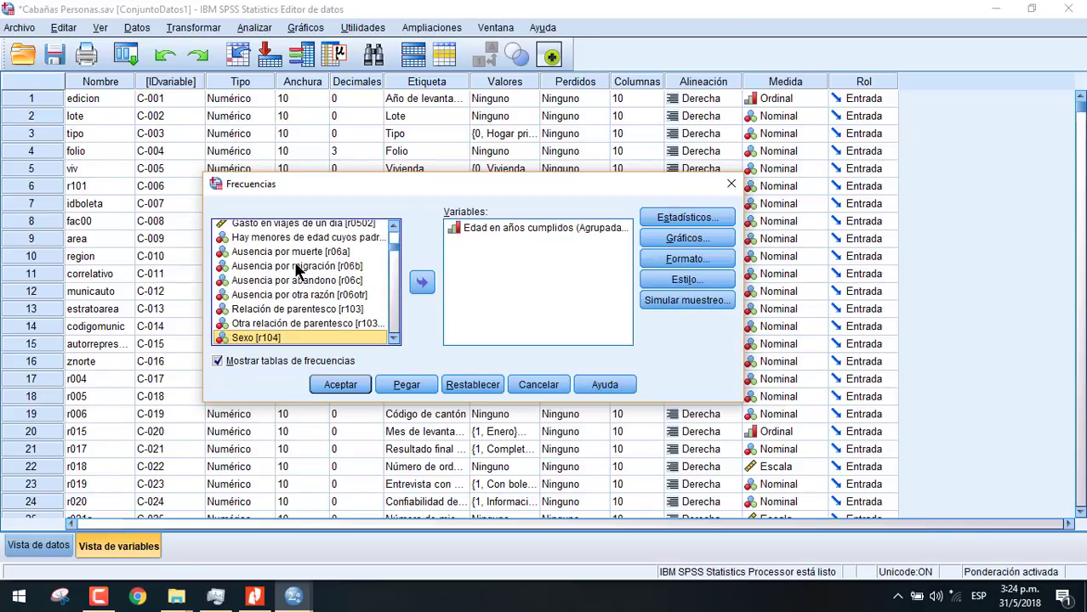
pyautogui.press('s')
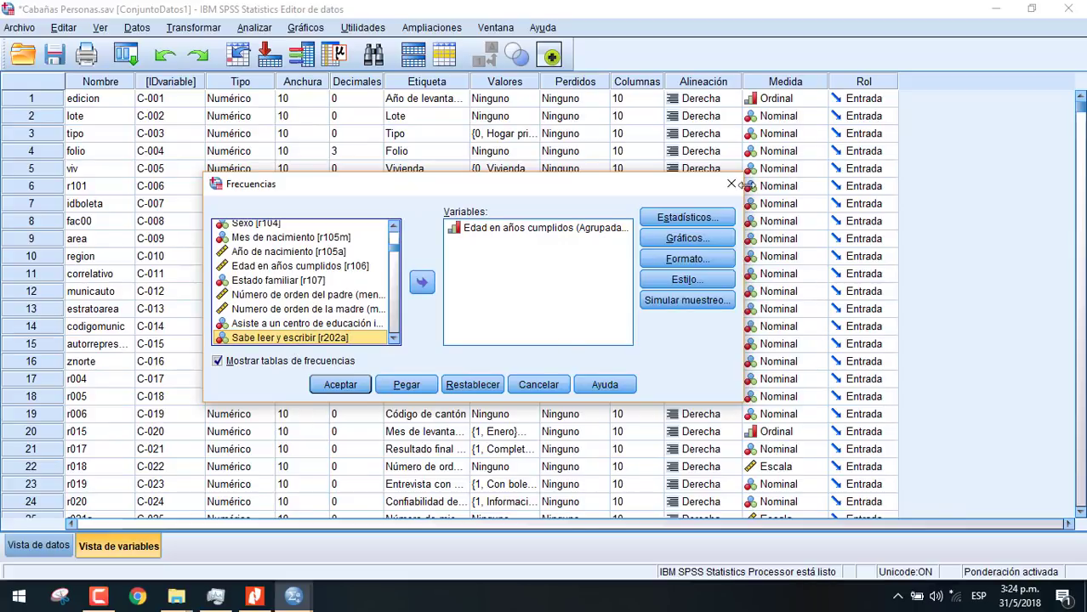
pyautogui.click(731, 184)
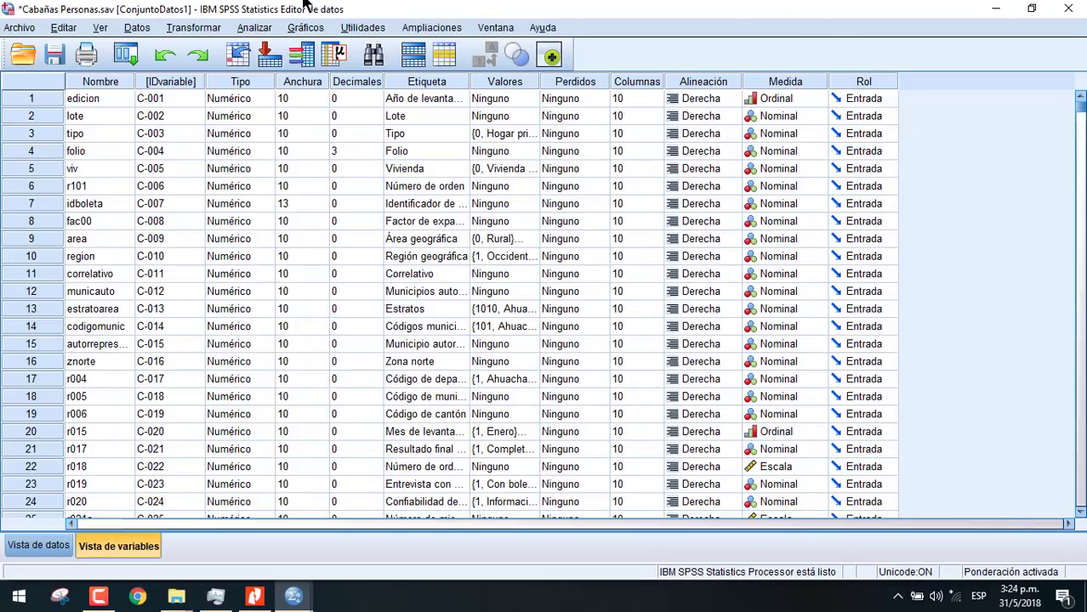
# Start computing a new variable and name the target variable ANALFABETISMO
pyautogui.click(208, 28)
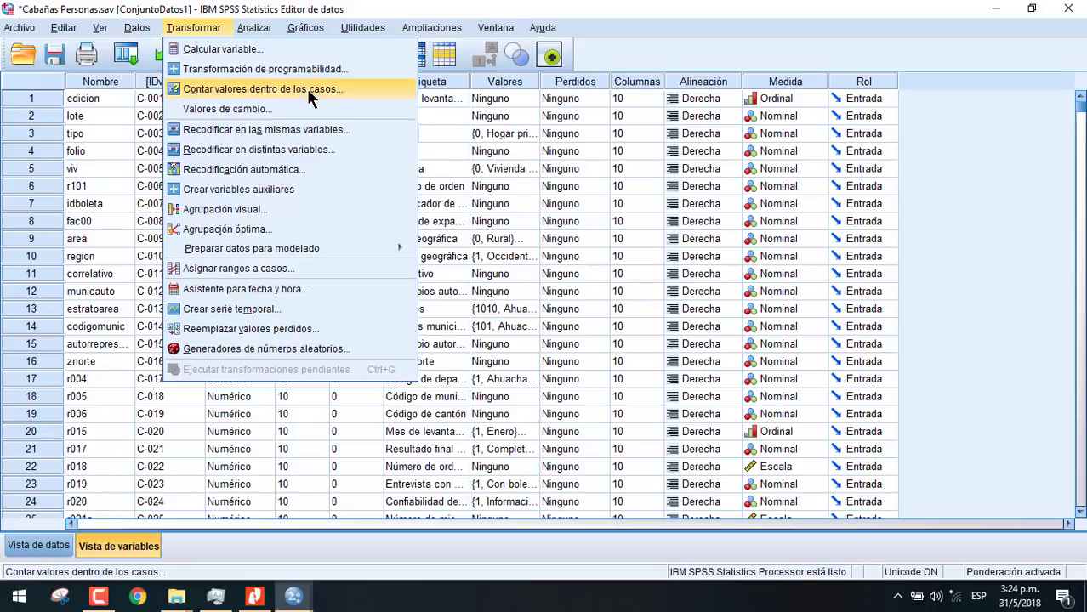
pyautogui.click(304, 49)
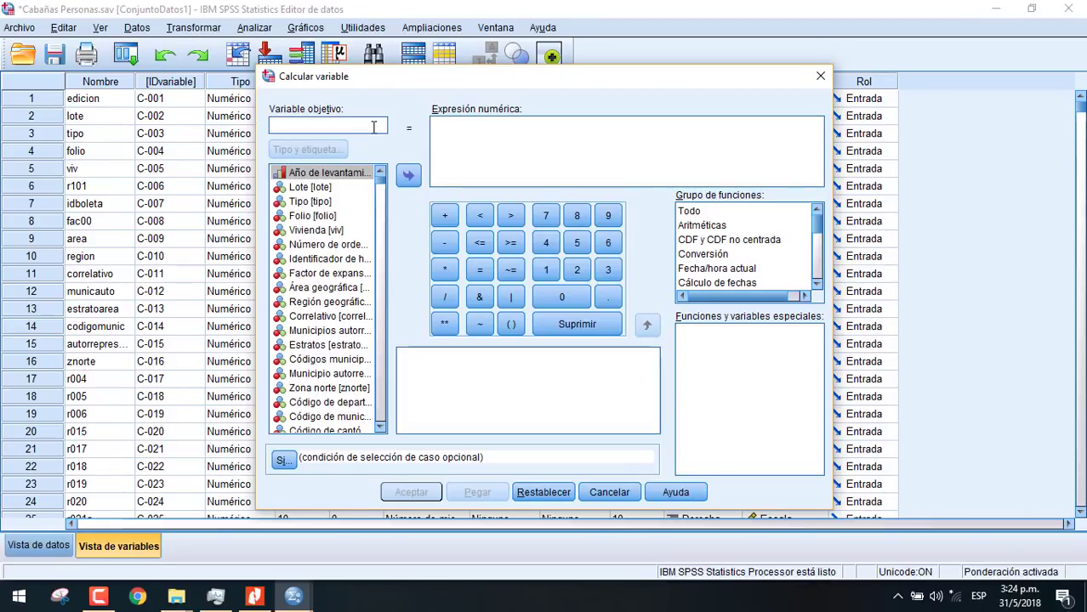
pyautogui.write('ANALFAB')
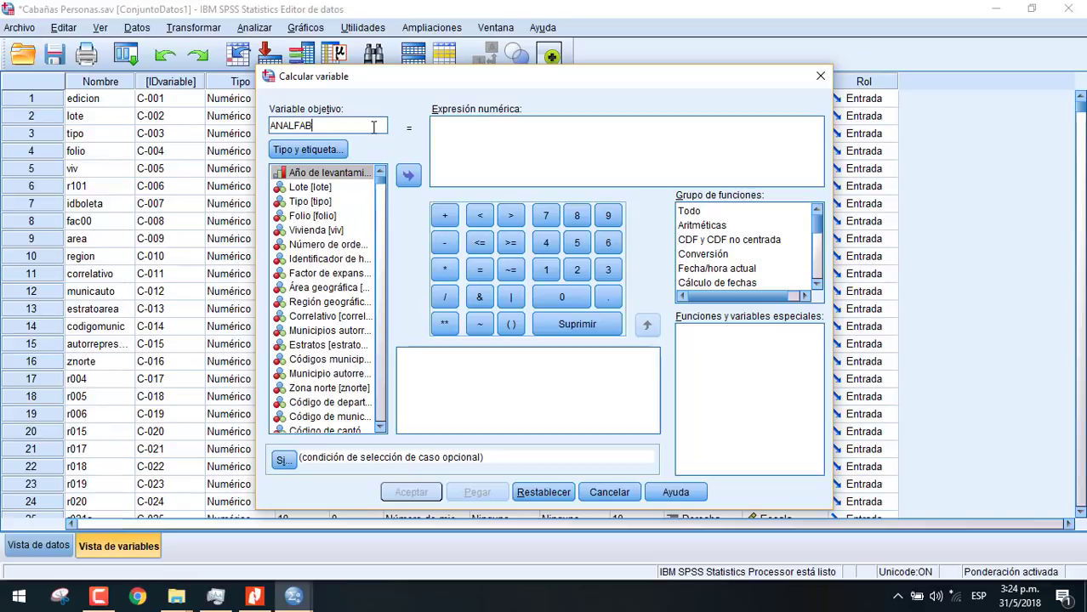
pyautogui.write('ET')
pyautogui.press('BackSpace')
pyautogui.press('BackSpace')
pyautogui.press('BackSpace')
pyautogui.write('BETISMO')
# Find Sabe leer y escribir [r202a] in the variable list and use it as the numeric expression
pyautogui.click(345, 230)
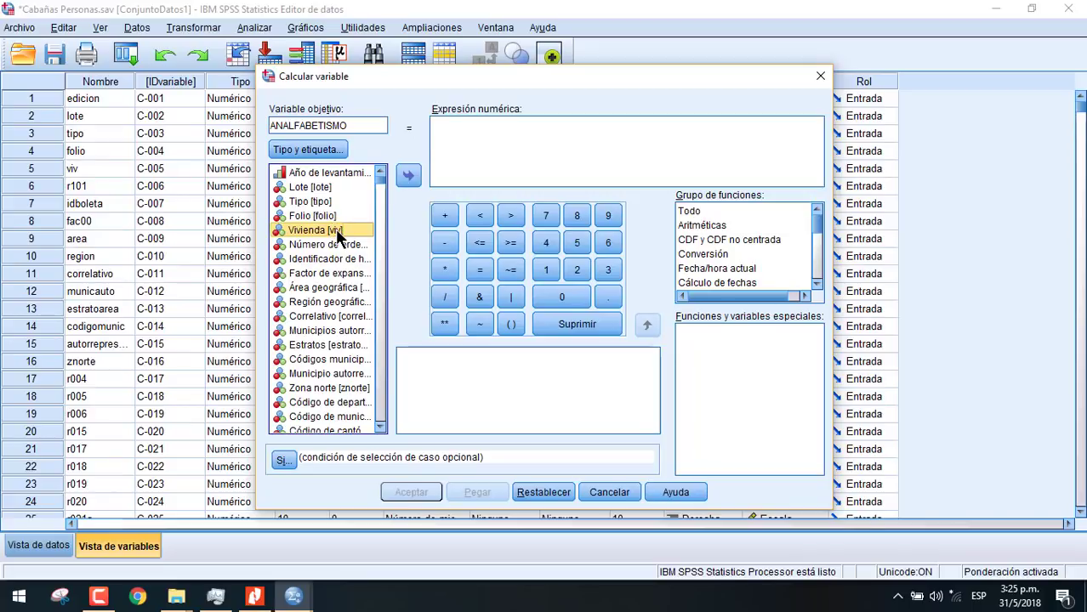
pyautogui.press('pagedown')
pyautogui.press('pagedown')
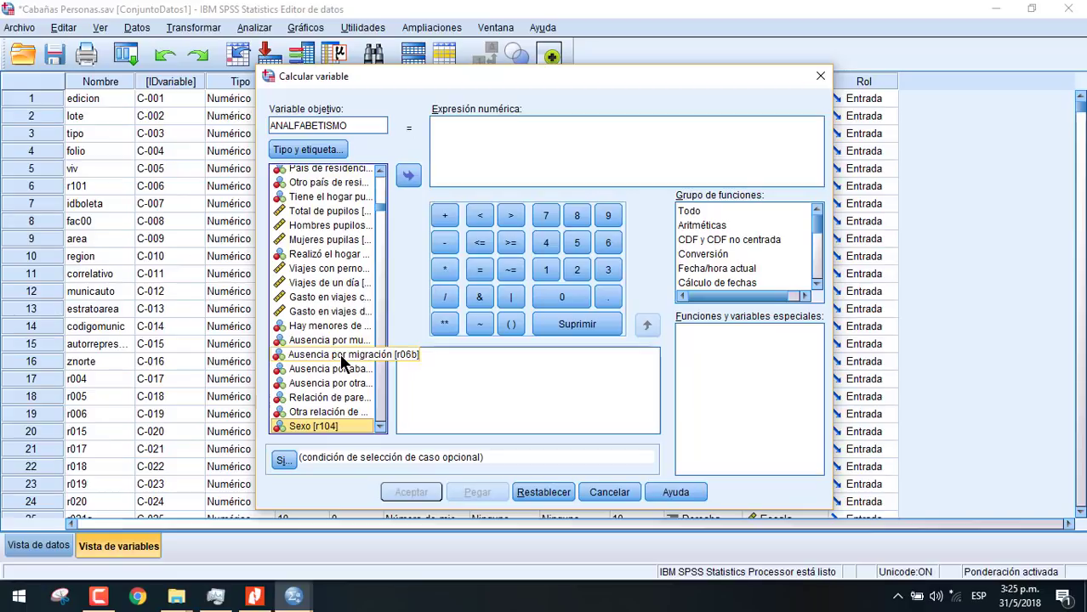
pyautogui.press('pagedown')
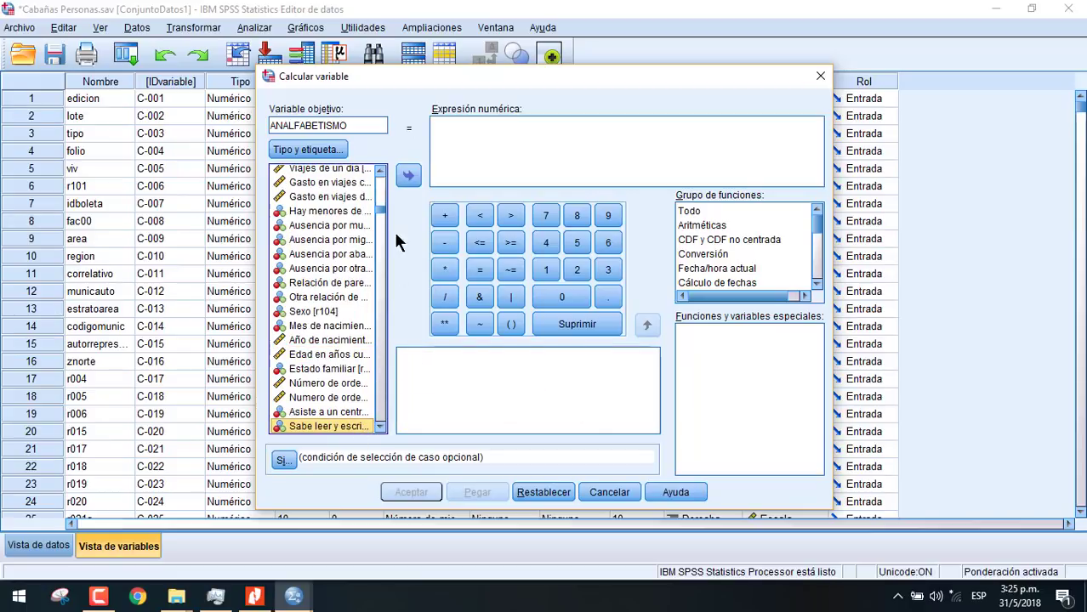
pyautogui.click(412, 175)
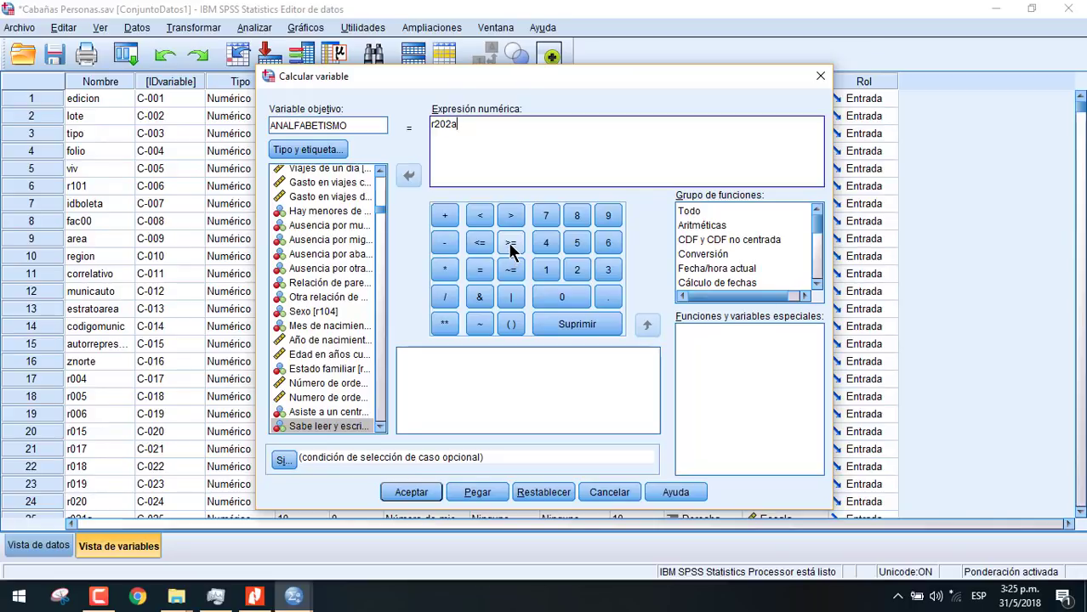
# Restrict the calculation to cases that satisfy r106 >= 10 and compute the variable
pyautogui.click(283, 460)
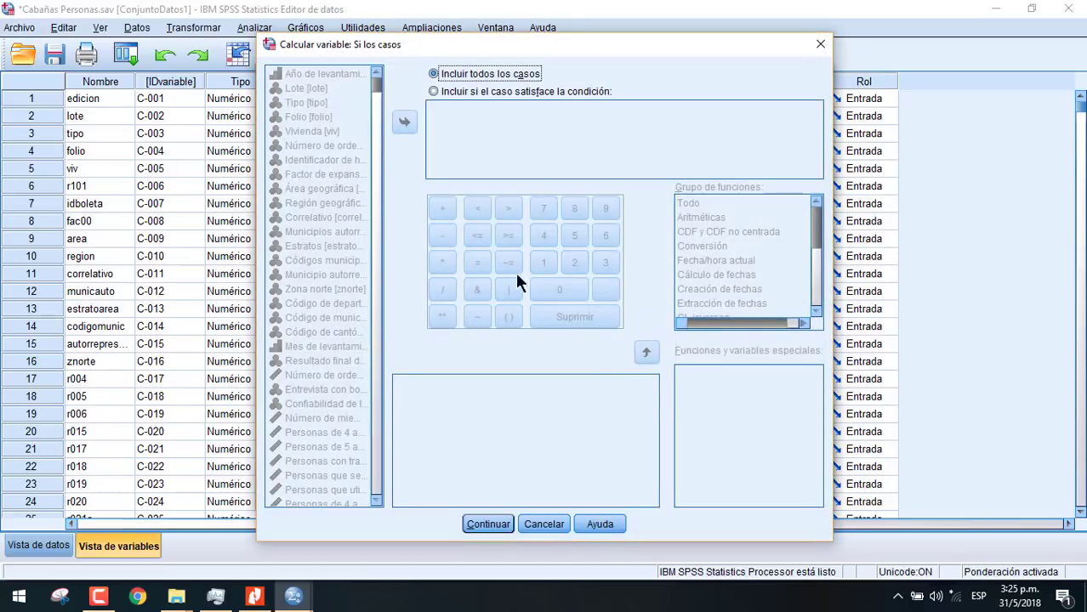
pyautogui.click(432, 91)
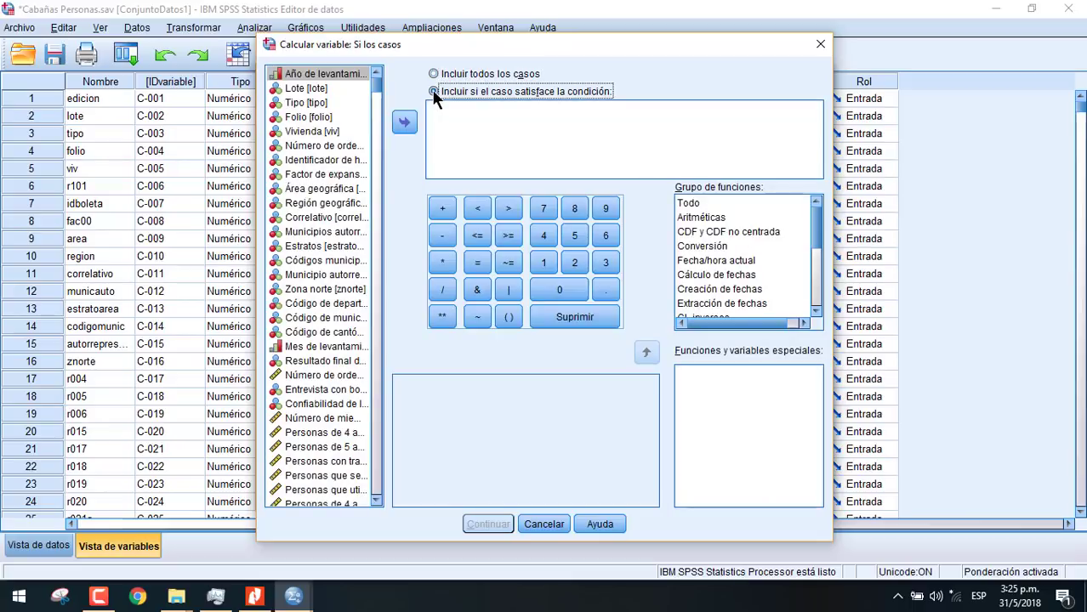
pyautogui.click(477, 115)
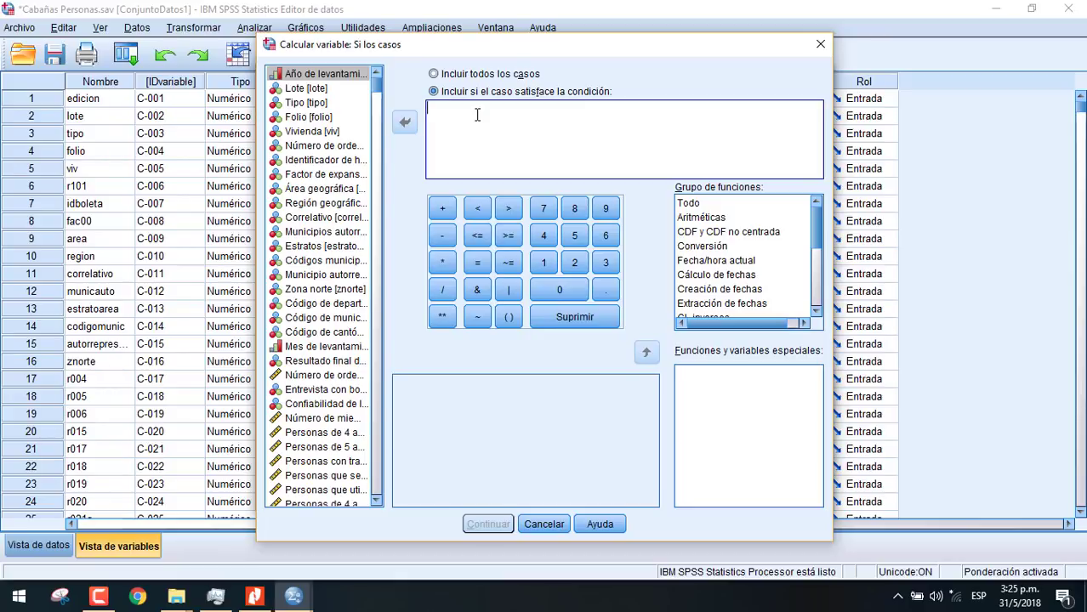
pyautogui.write('R')
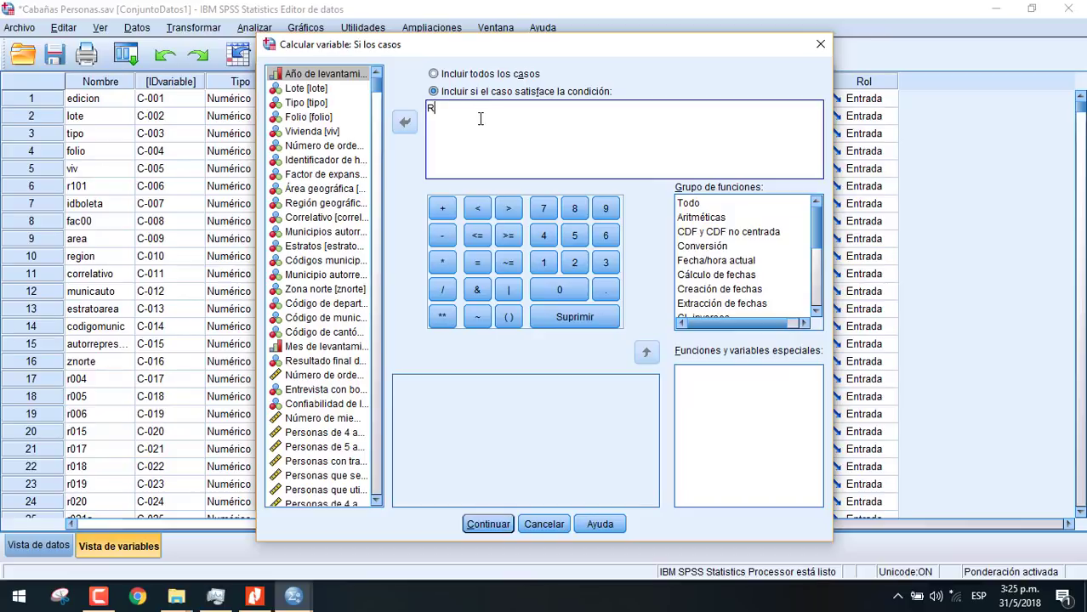
pyautogui.write('106')
pyautogui.click(436, 107)
pyautogui.press('BackSpace')
pyautogui.write('r')
pyautogui.click(479, 111)
pyautogui.click(508, 236)
pyautogui.write('10')
pyautogui.click(487, 525)
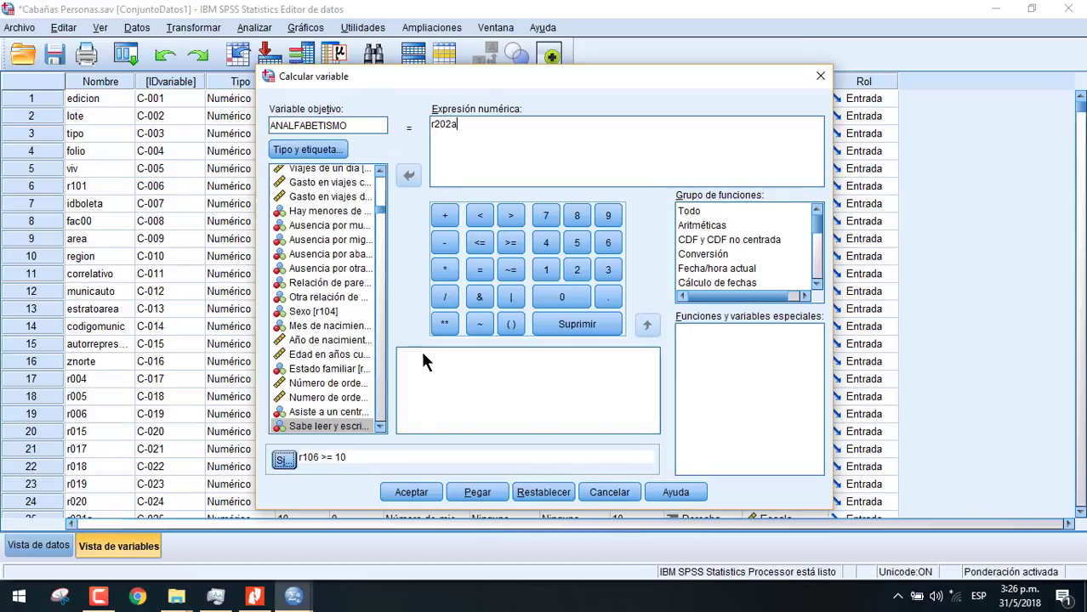
pyautogui.click(414, 492)
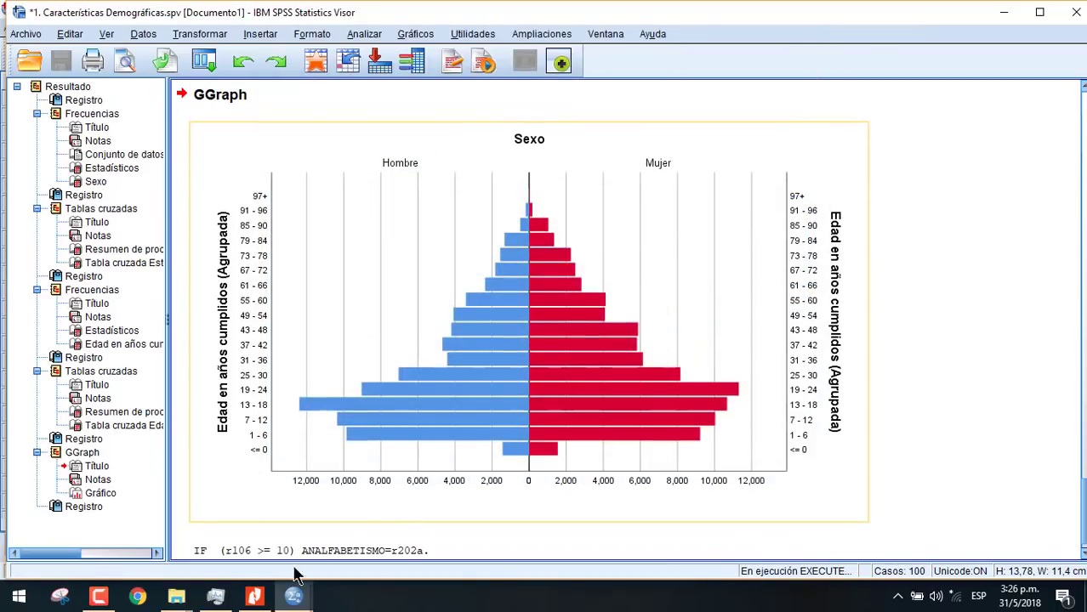
# Return to the data editor and locate the new ANALFABETISMO variable at the end of the variable list
pyautogui.moveTo(294, 596)
pyautogui.click(377, 549)
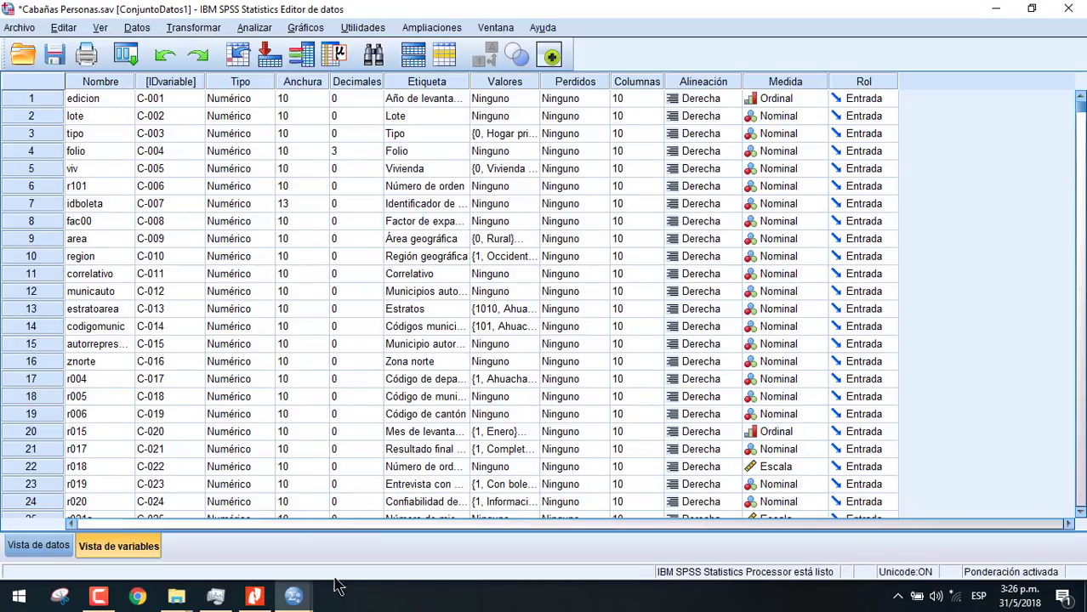
pyautogui.moveTo(298, 599)
pyautogui.moveTo(1078, 110); pyautogui.dragTo(1081, 493)
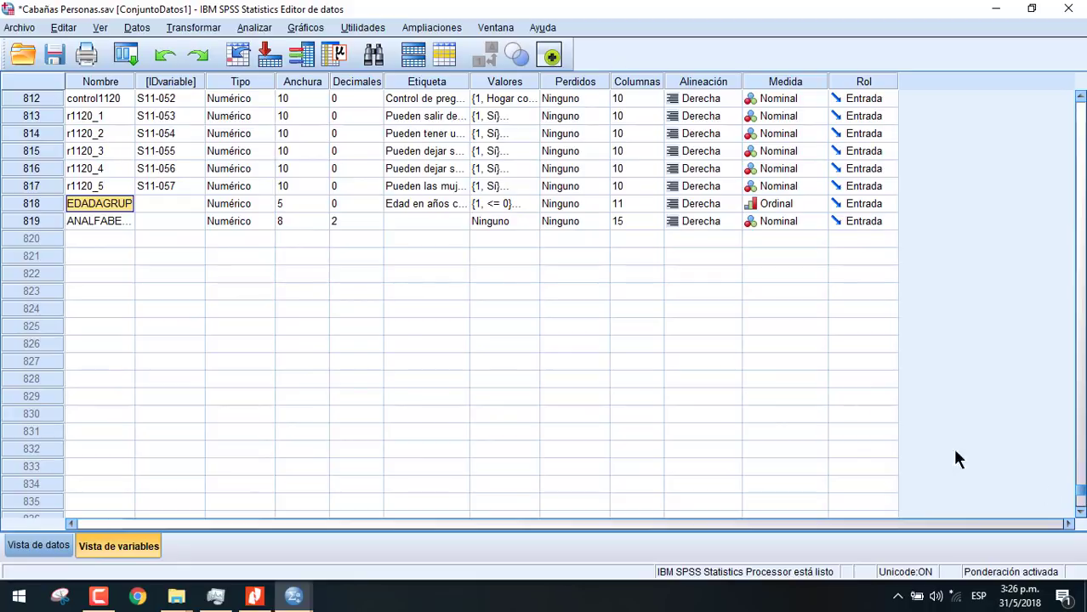
pyautogui.click(116, 222)
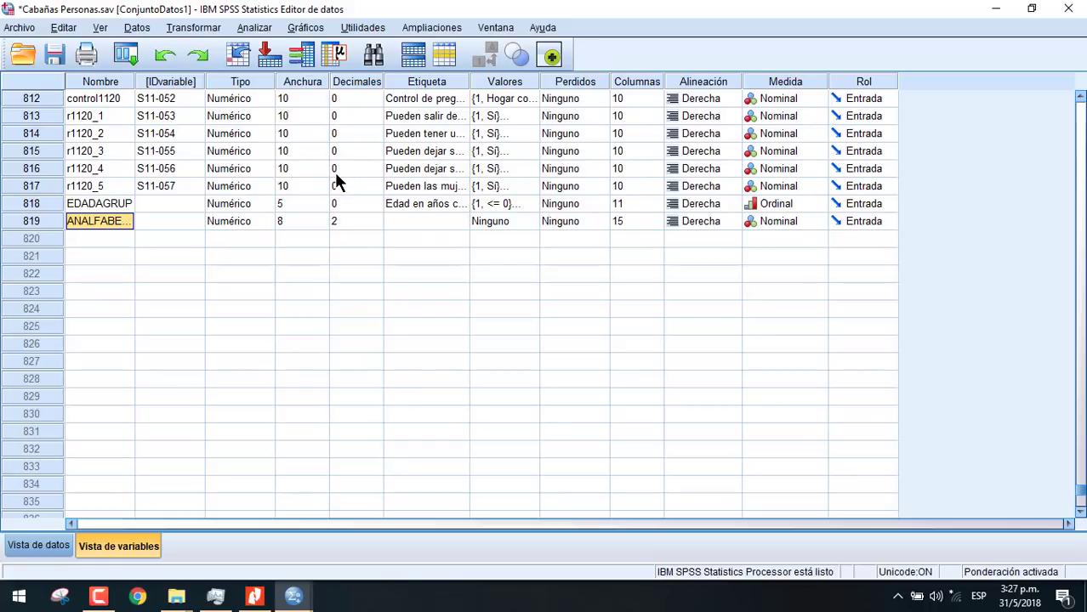
pyautogui.click(97, 596)
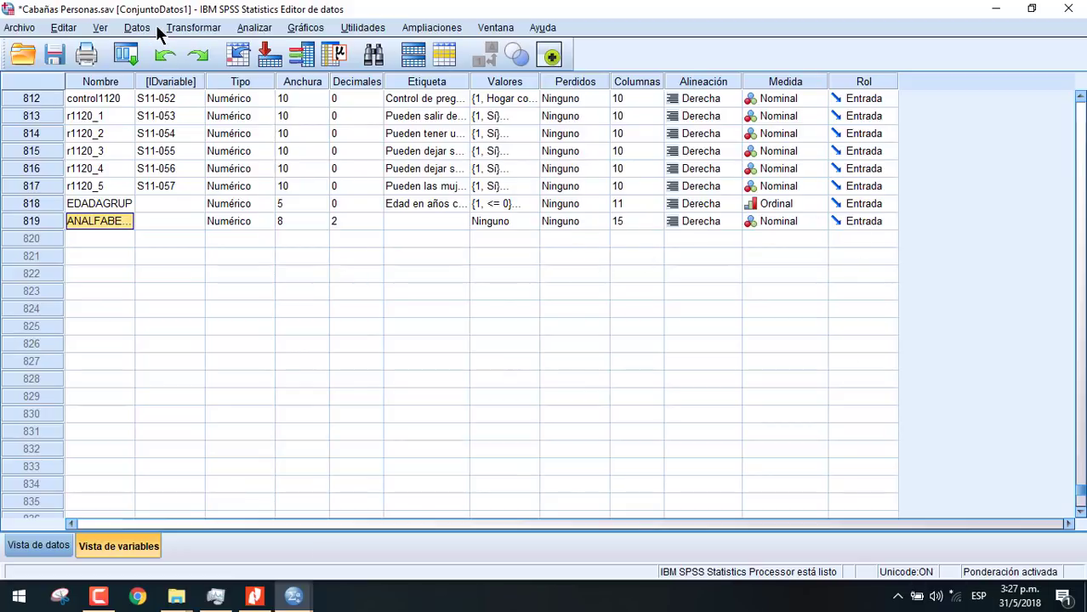
# Start another variable computation, reset the previous settings and name the target variable ANALFABETISMO_EDAD
pyautogui.click(183, 28)
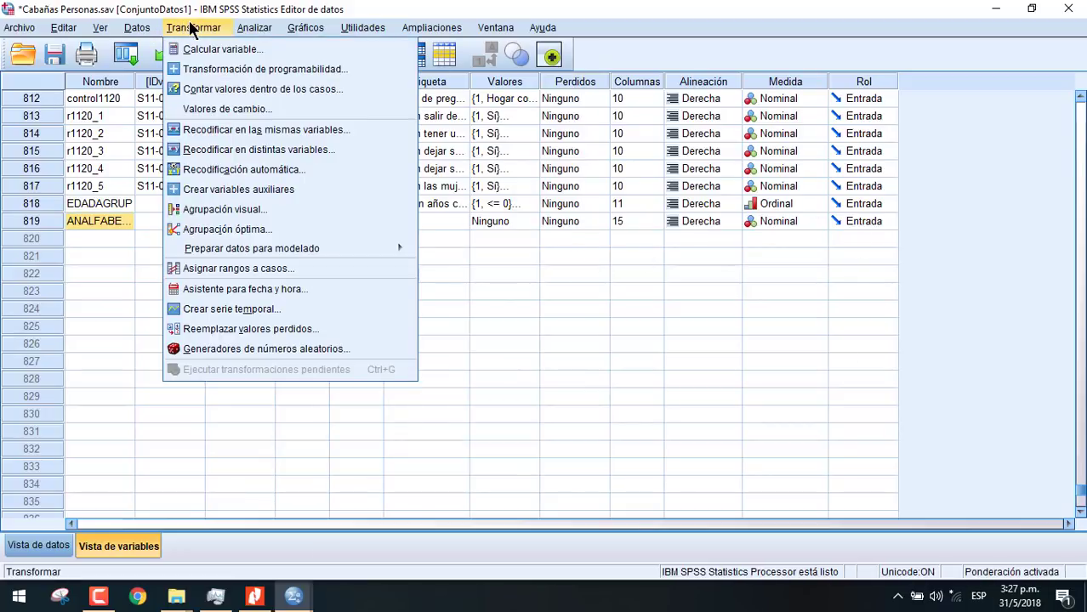
pyautogui.click(220, 51)
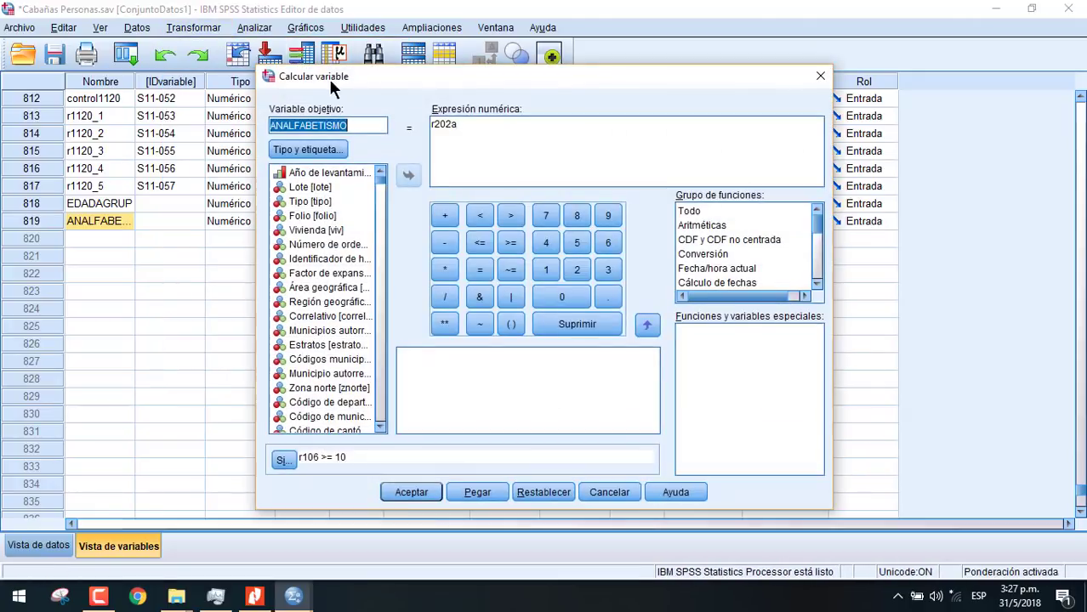
pyautogui.click(485, 125)
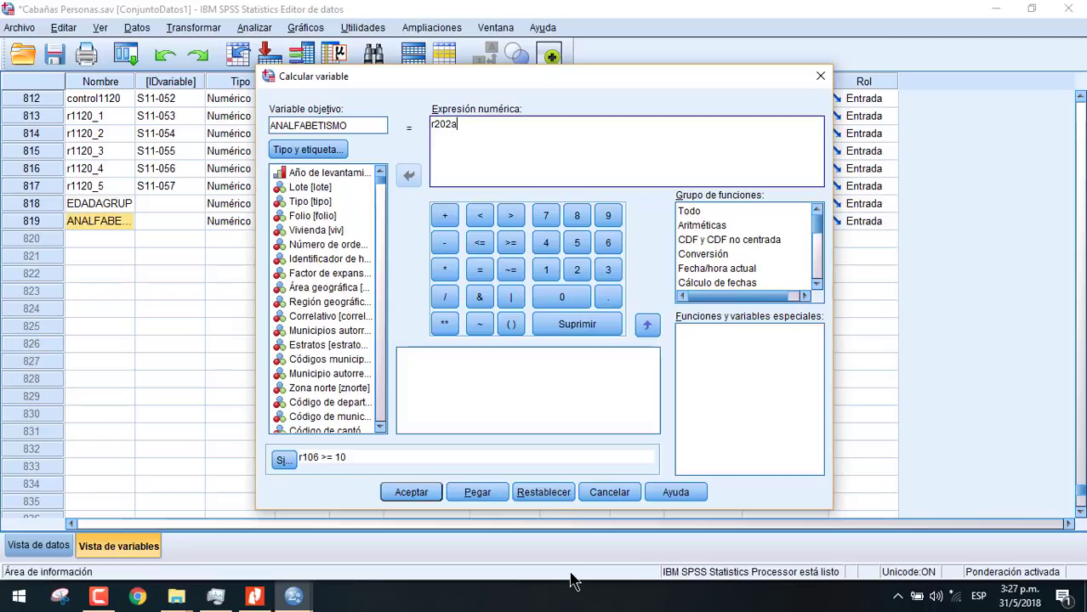
pyautogui.click(551, 494)
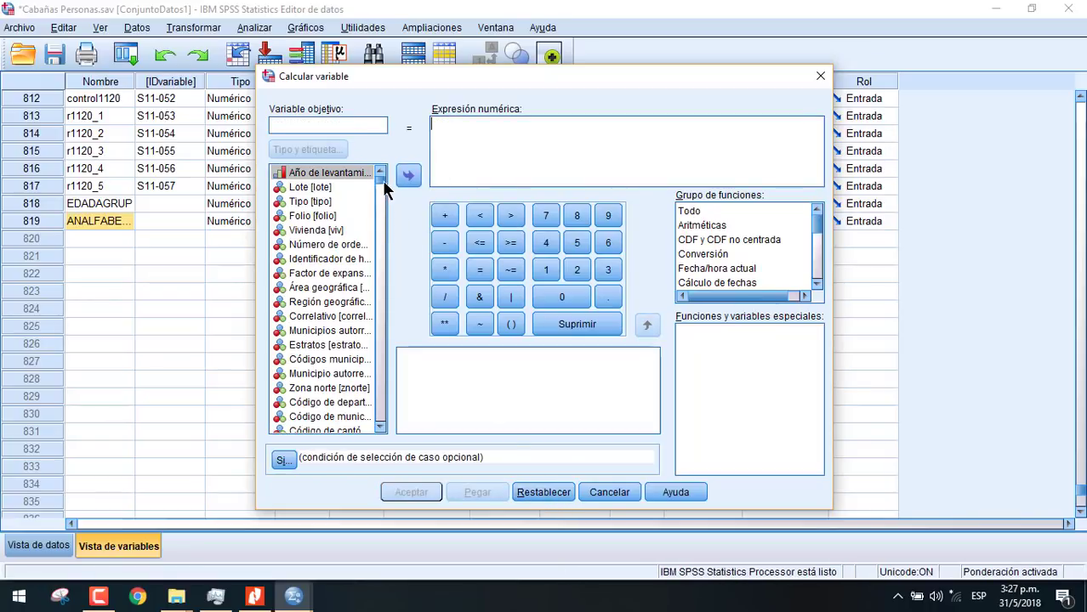
pyautogui.moveTo(382, 187); pyautogui.dragTo(382, 429)
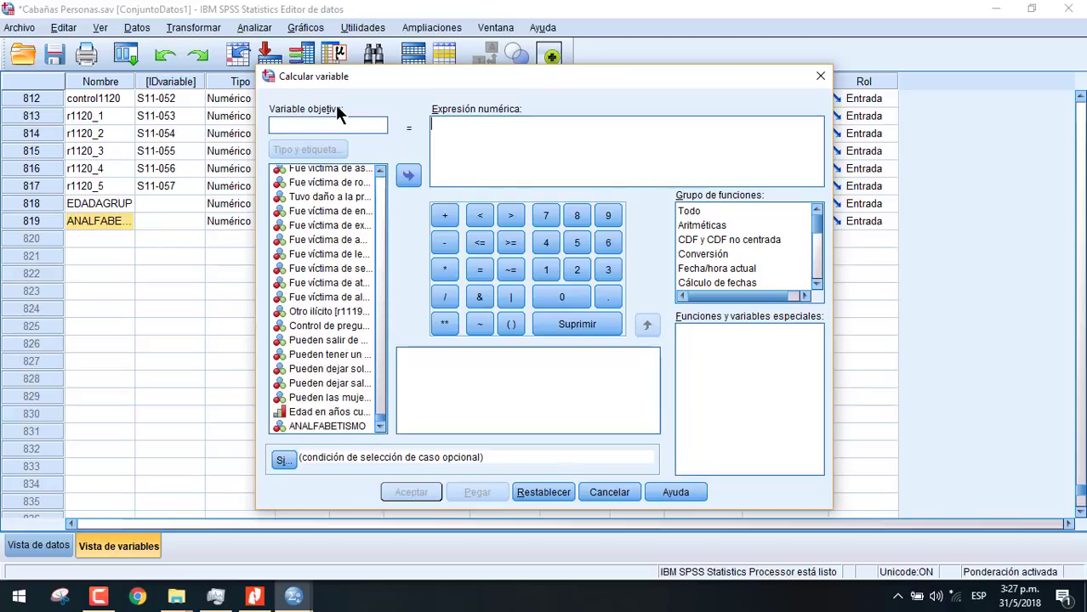
pyautogui.write('ANALFA')
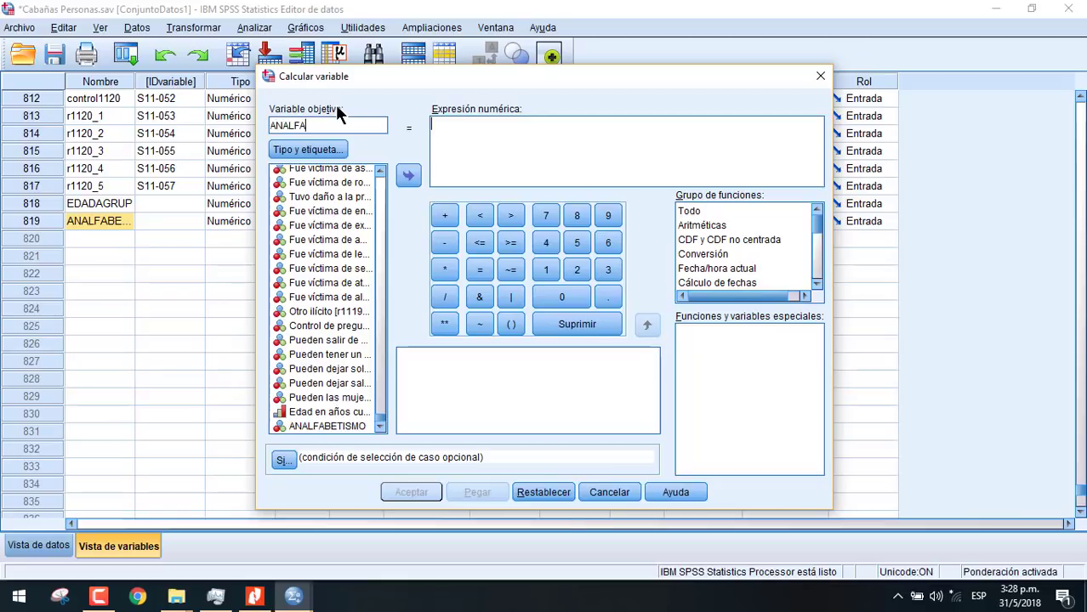
pyautogui.write('BETISMO_EDAD')
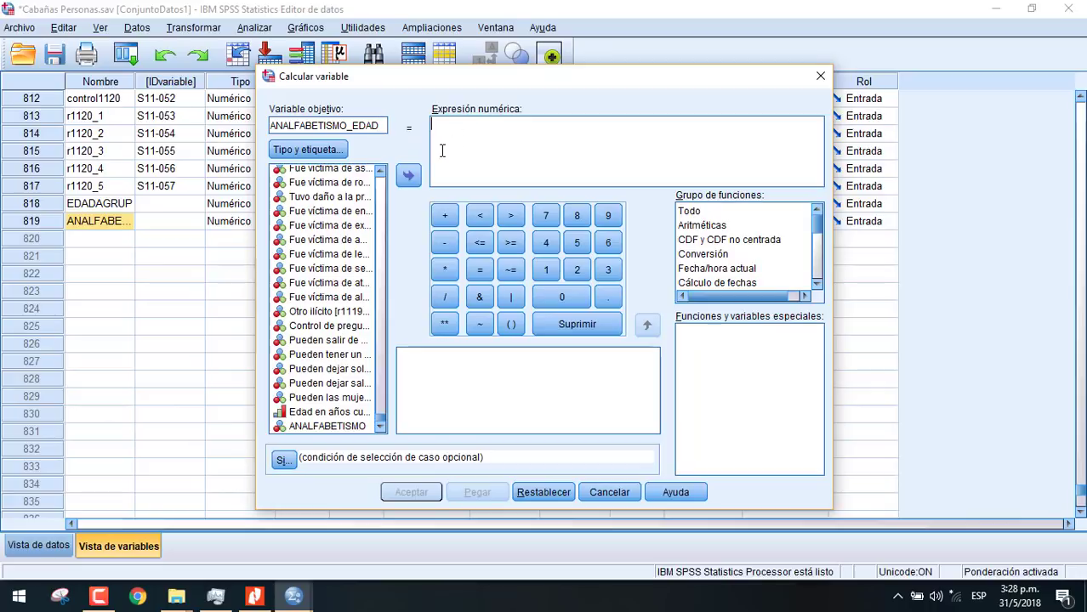
# Find Edad en años cumplidos [r106] in the variable list and use it as the numeric expression for ANALFABETISMO_EDAD
pyautogui.click(350, 226)
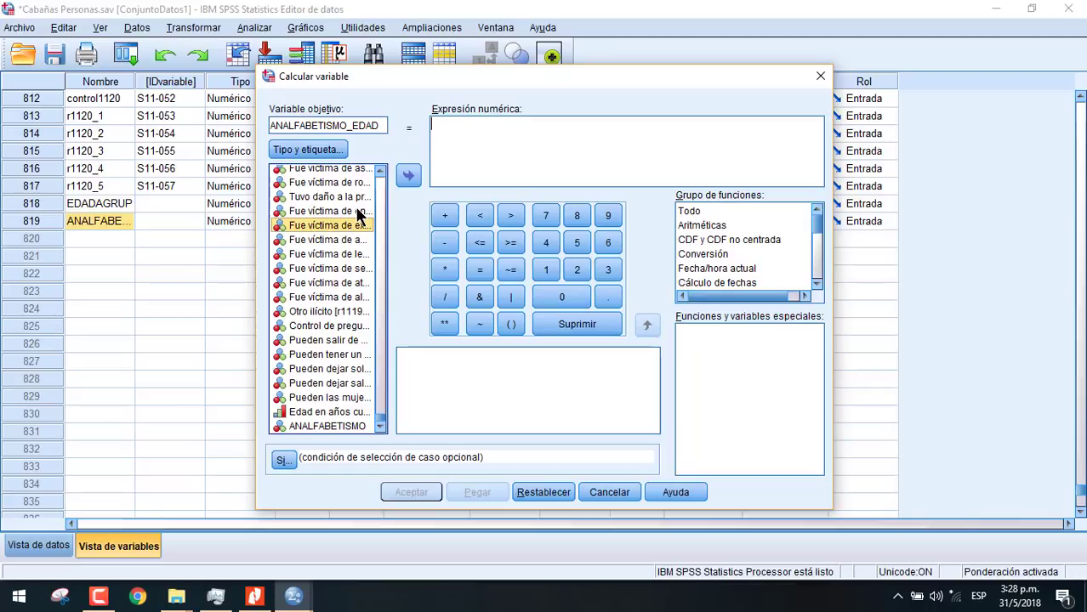
pyautogui.press('e')
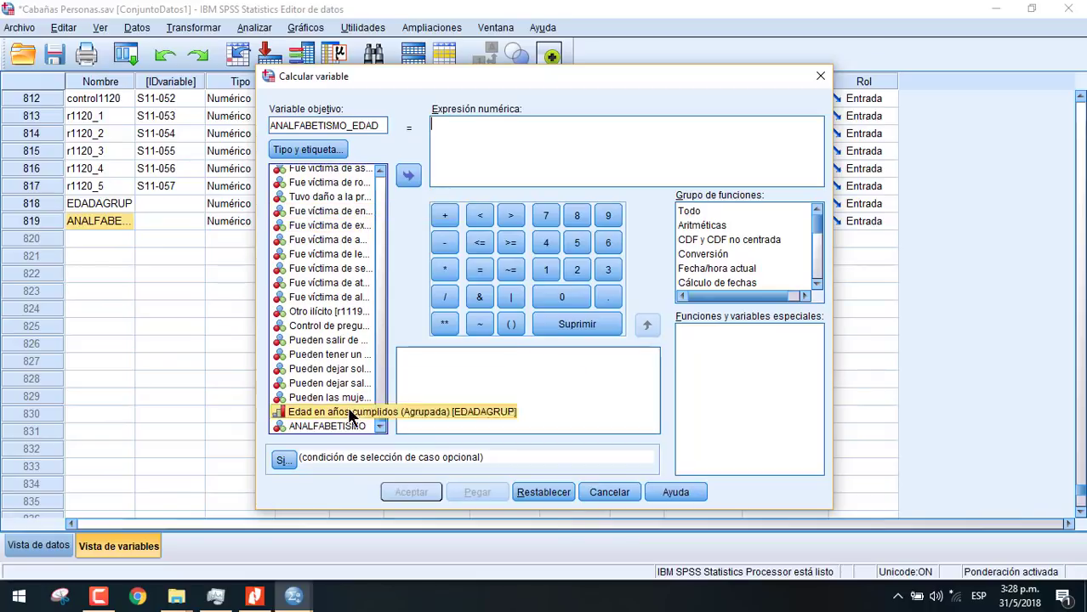
pyautogui.press('e')
pyautogui.press('e')
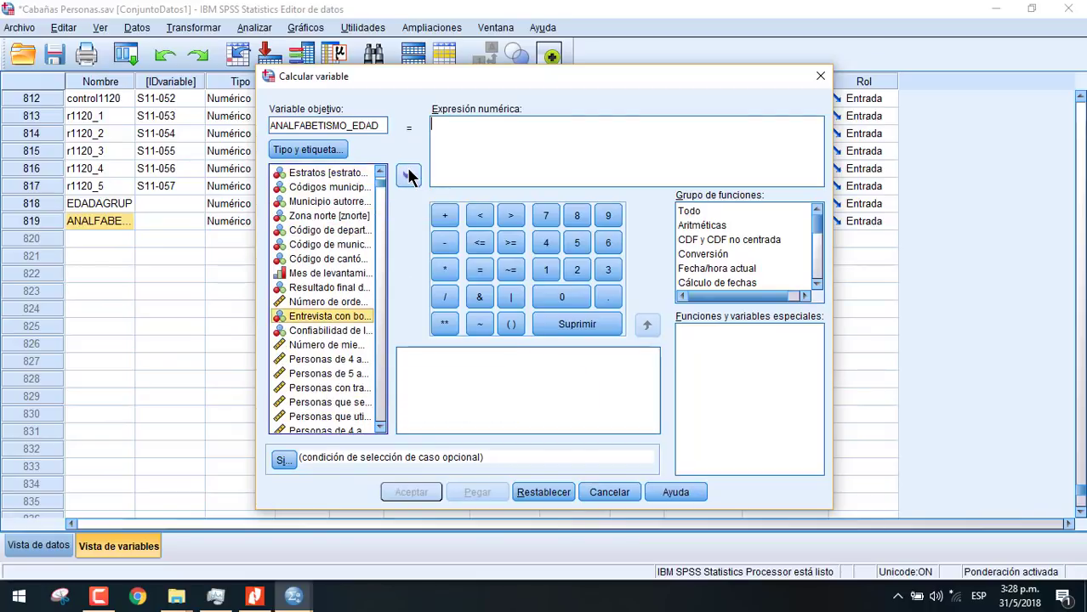
pyautogui.press('e')
pyautogui.press('e')
pyautogui.press('e')
pyautogui.press('e')
pyautogui.press('e')
pyautogui.press('e')
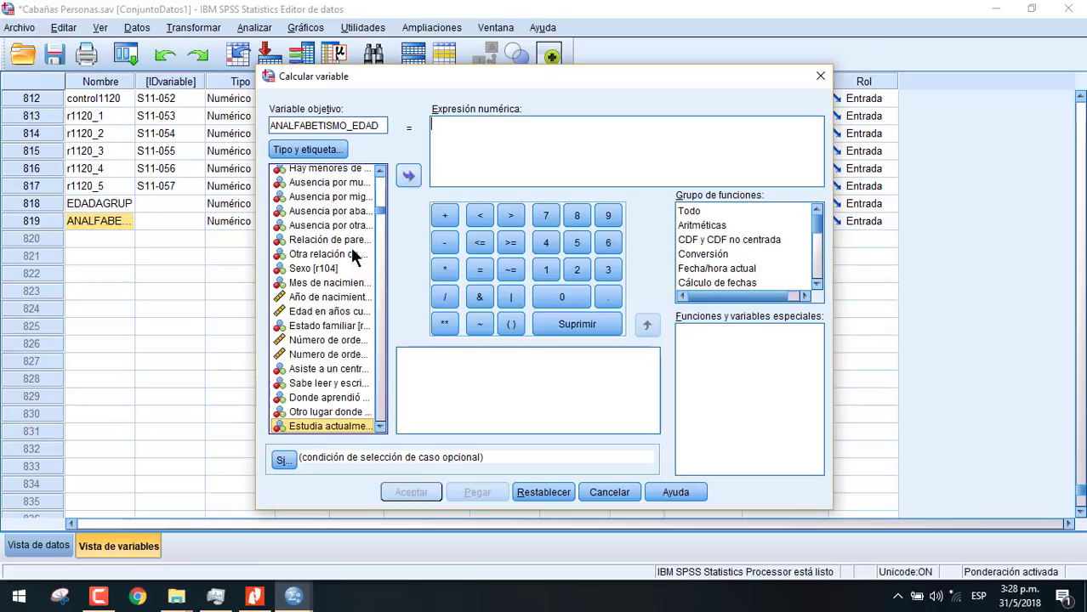
pyautogui.click(319, 311)
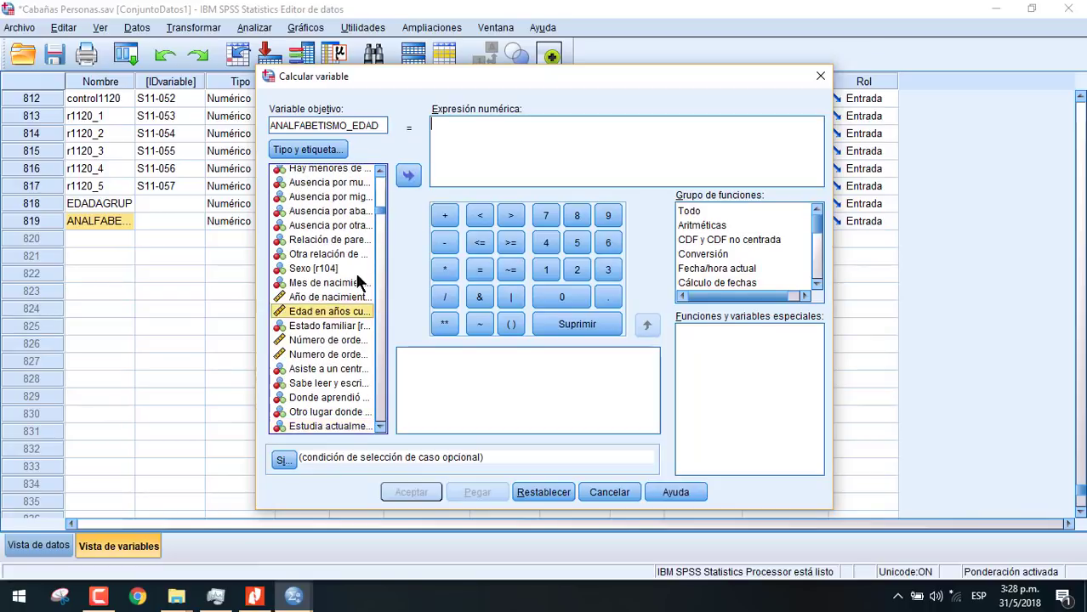
pyautogui.click(408, 174)
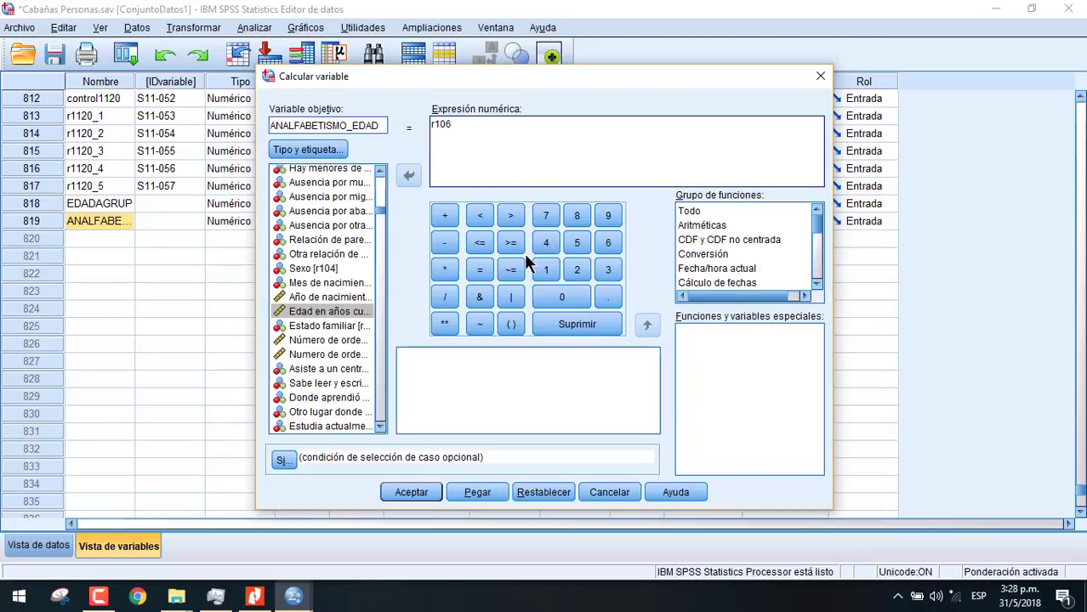
# Limit the ANALFABETISMO_EDAD calculation to cases that satisfy r106 >= 10 and compute the variable
pyautogui.click(281, 460)
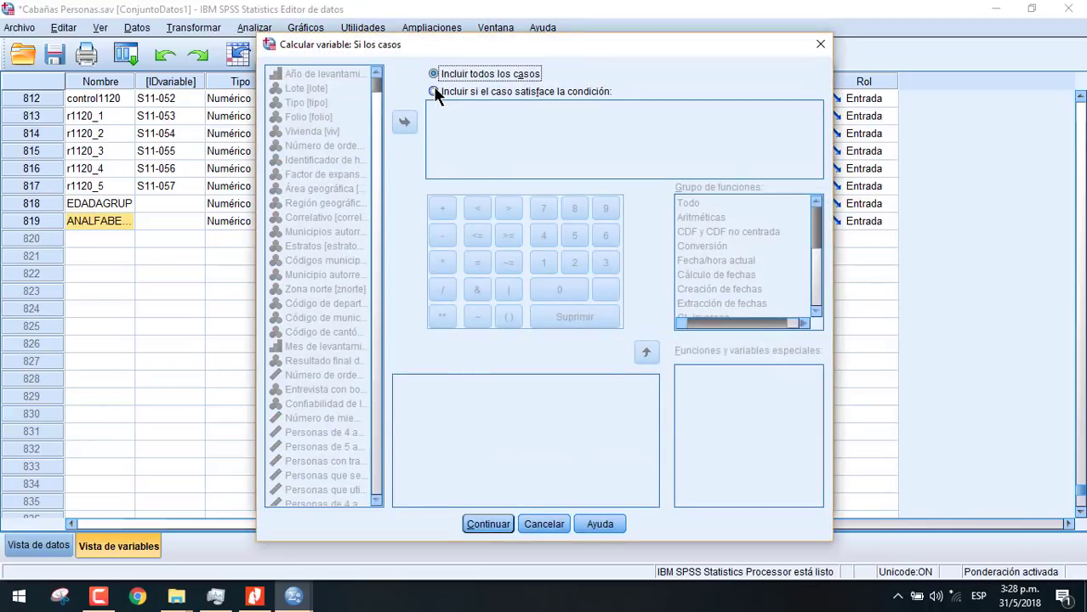
pyautogui.click(434, 91)
pyautogui.click(475, 119)
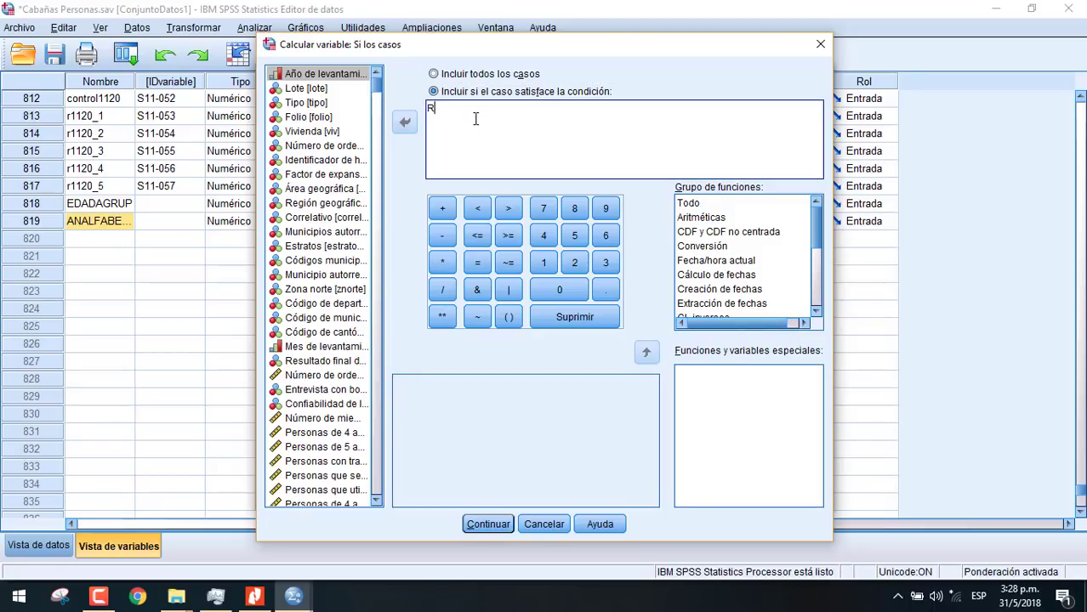
pyautogui.write('r106')
pyautogui.click(507, 236)
pyautogui.write('10')
pyautogui.click(488, 524)
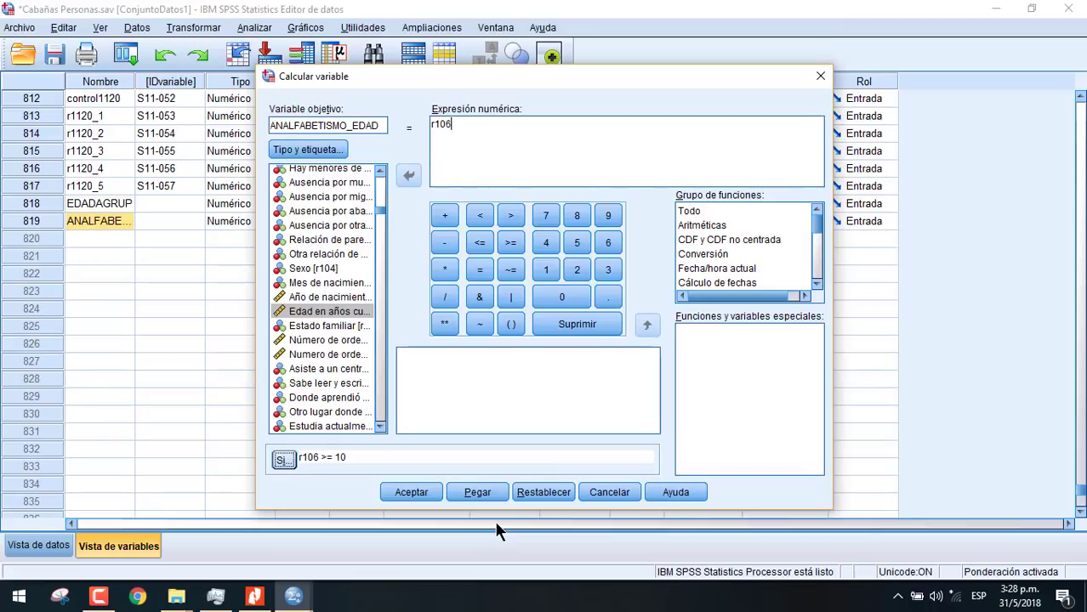
pyautogui.click(425, 497)
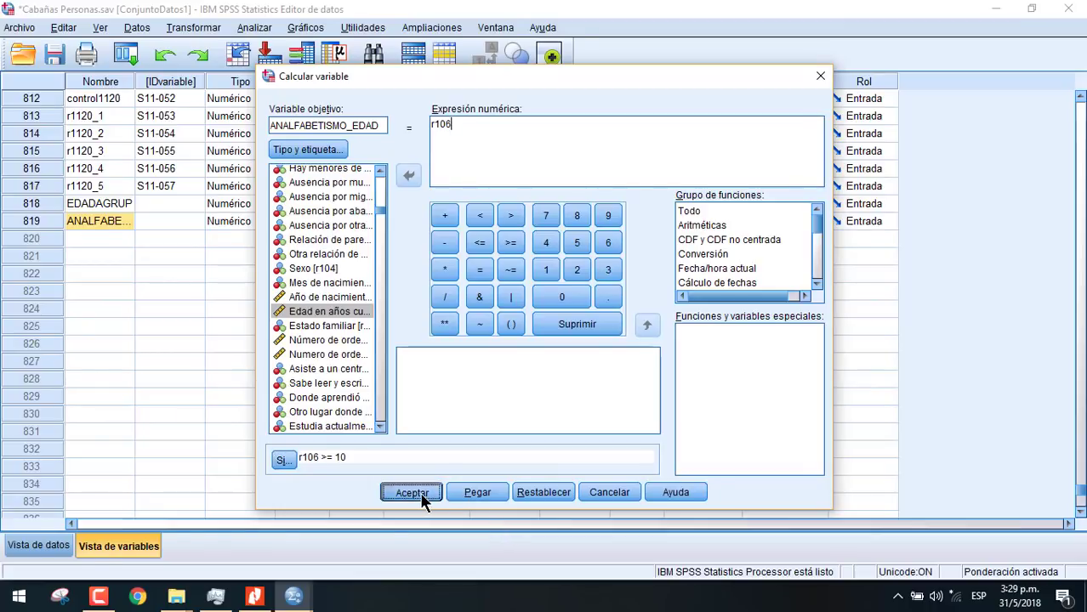
# Return to the data editor, locate ANALFABETISMO_EDAD at the end of the variable list and widen the Nombre column to show full names
pyautogui.moveTo(293, 596)
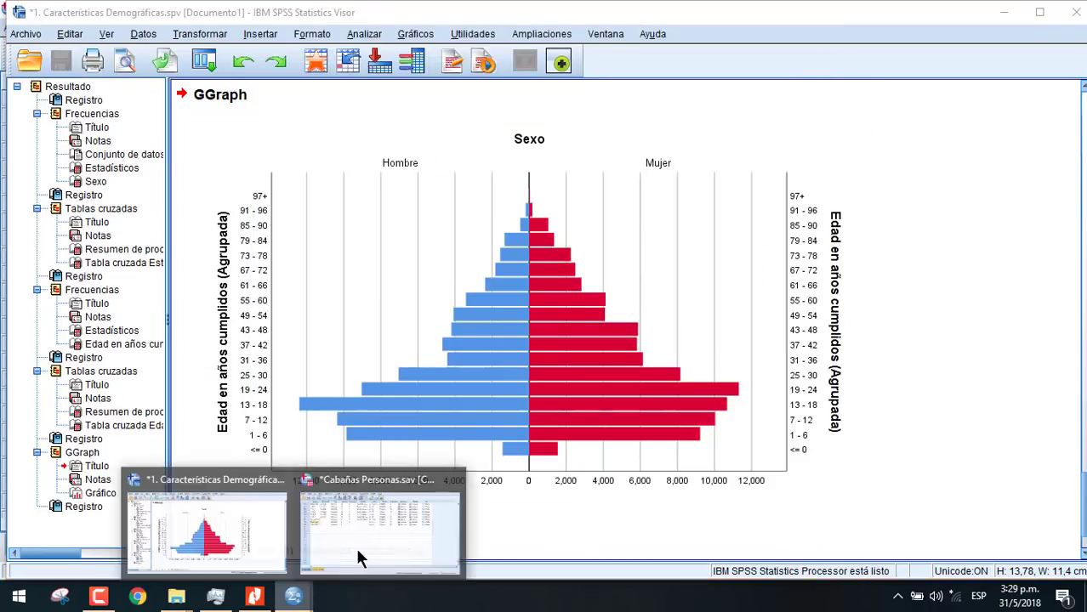
pyautogui.click(357, 551)
pyautogui.scroll(8, 389, 435)
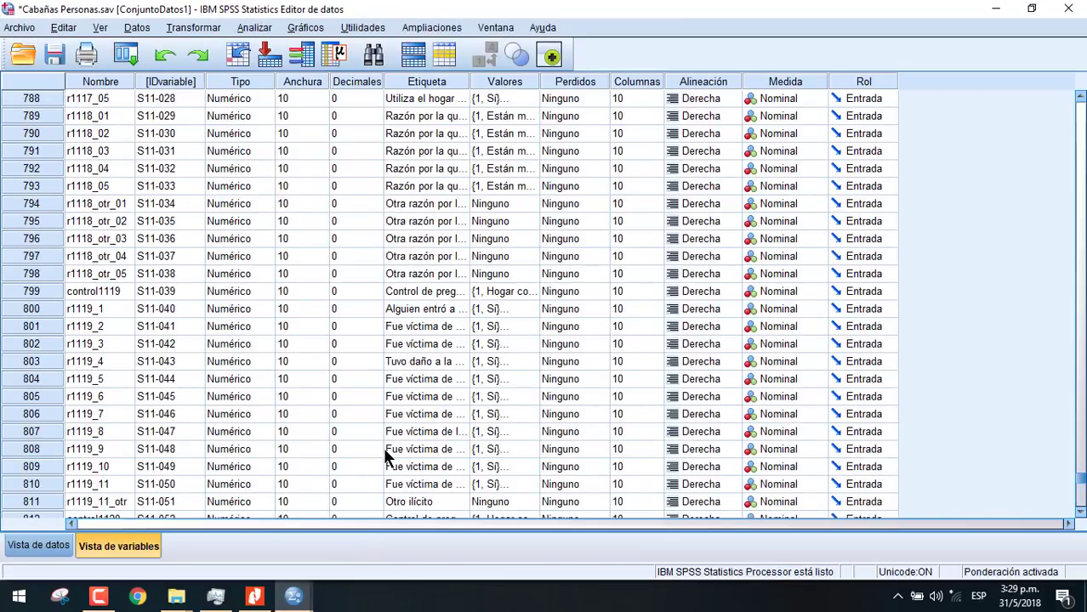
pyautogui.scroll(-5, 384, 448)
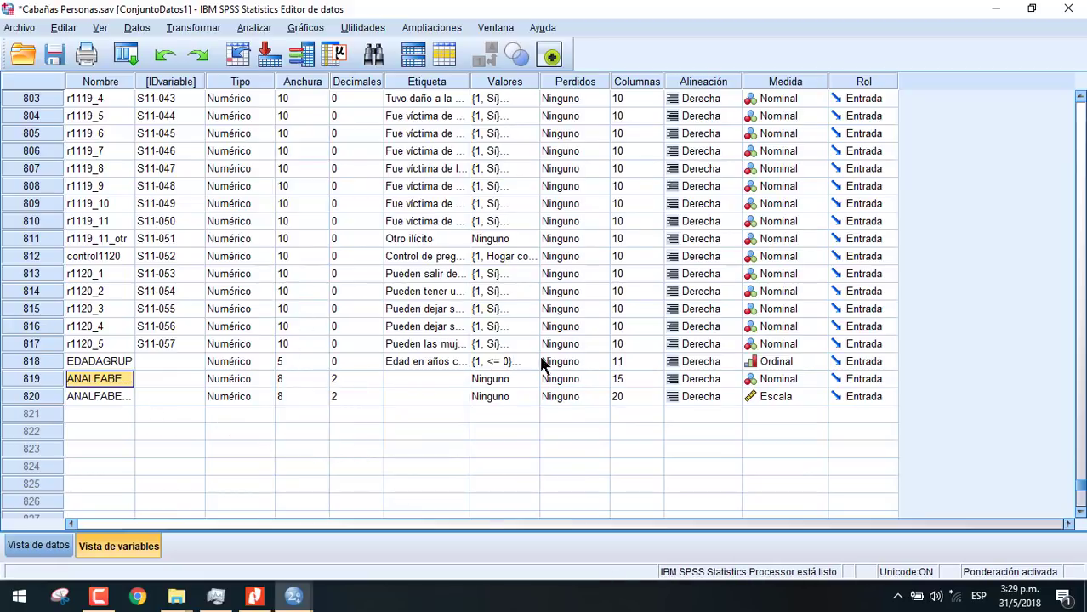
pyautogui.click(99, 396)
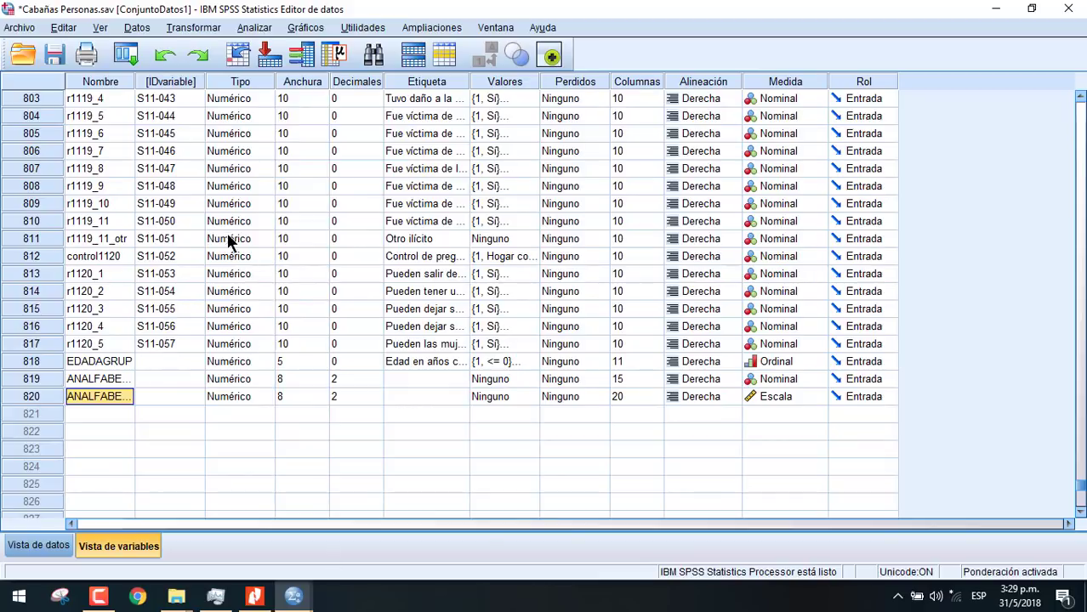
pyautogui.moveTo(134, 82); pyautogui.dragTo(201, 82)
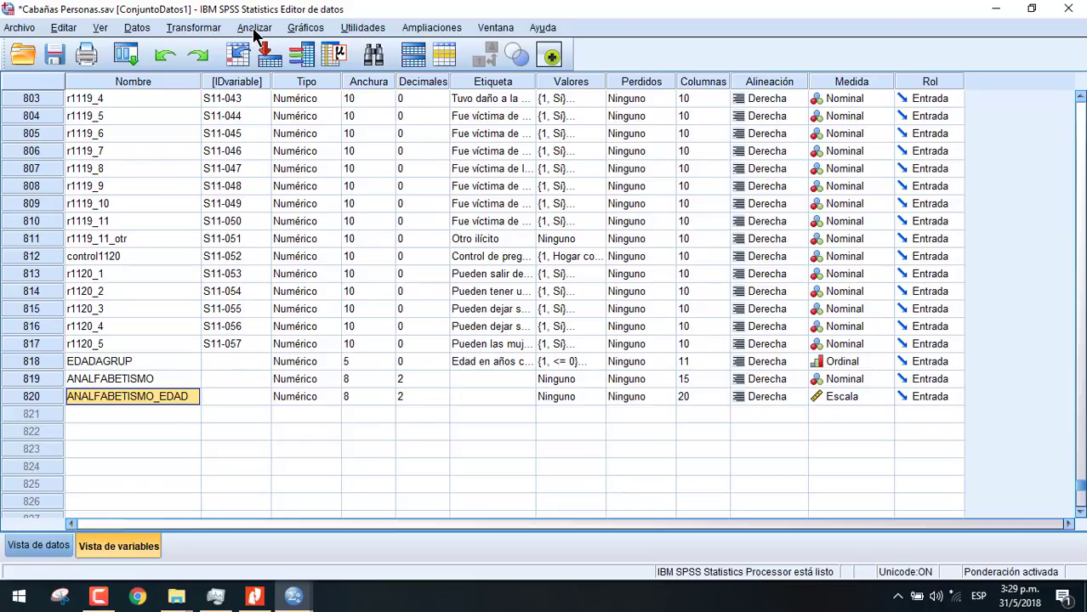
# Open the value labels of ANALFABETISMO and add the label "Sí" for value 1
pyautogui.click(149, 378)
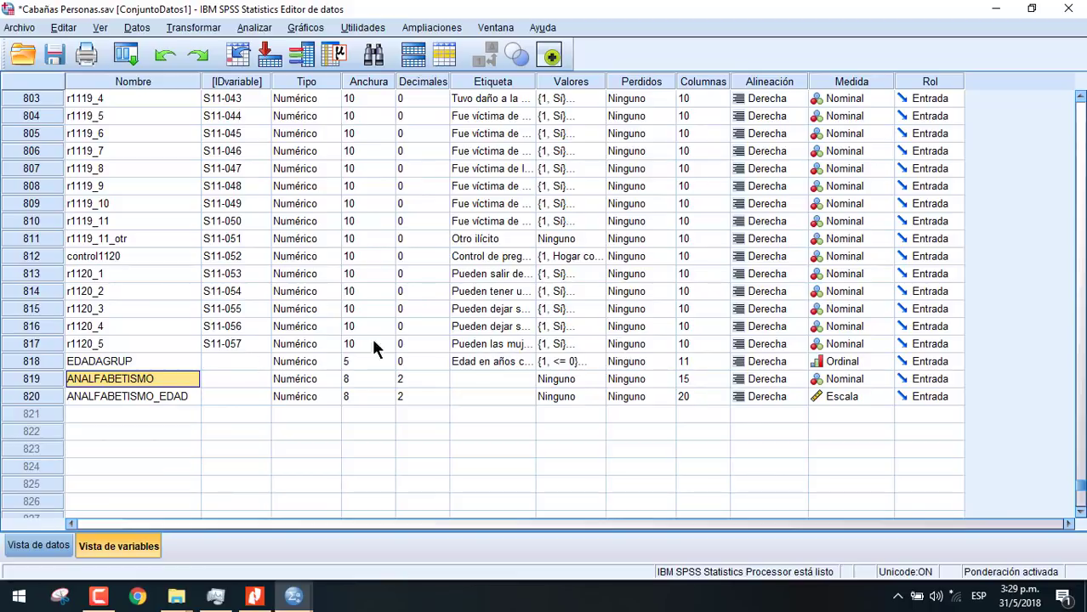
pyautogui.click(571, 377)
pyautogui.click(598, 379)
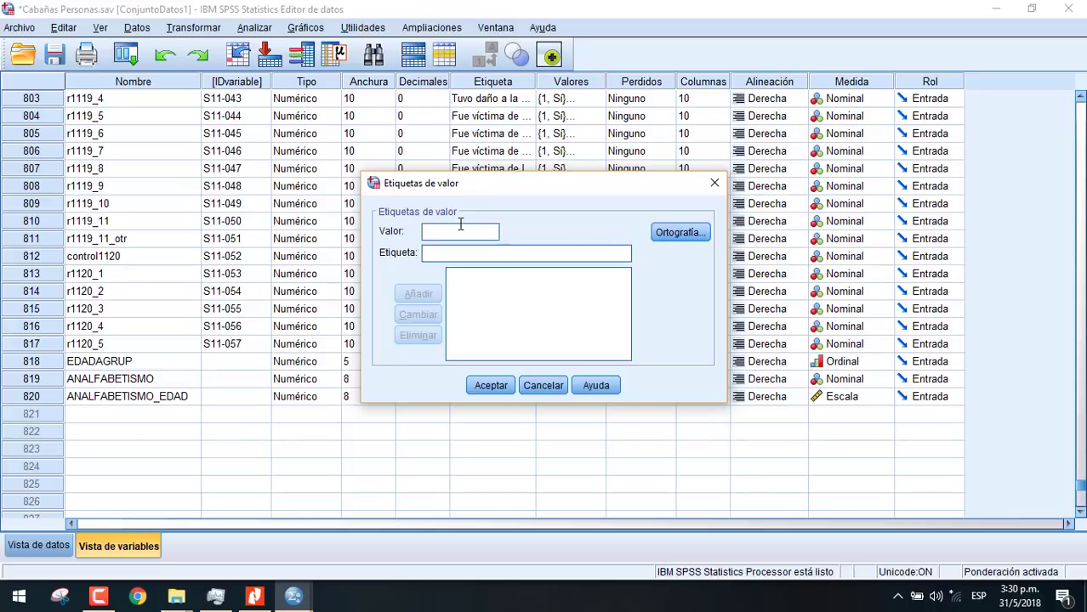
pyautogui.write('1')
pyautogui.click(464, 254)
pyautogui.write('Sí')
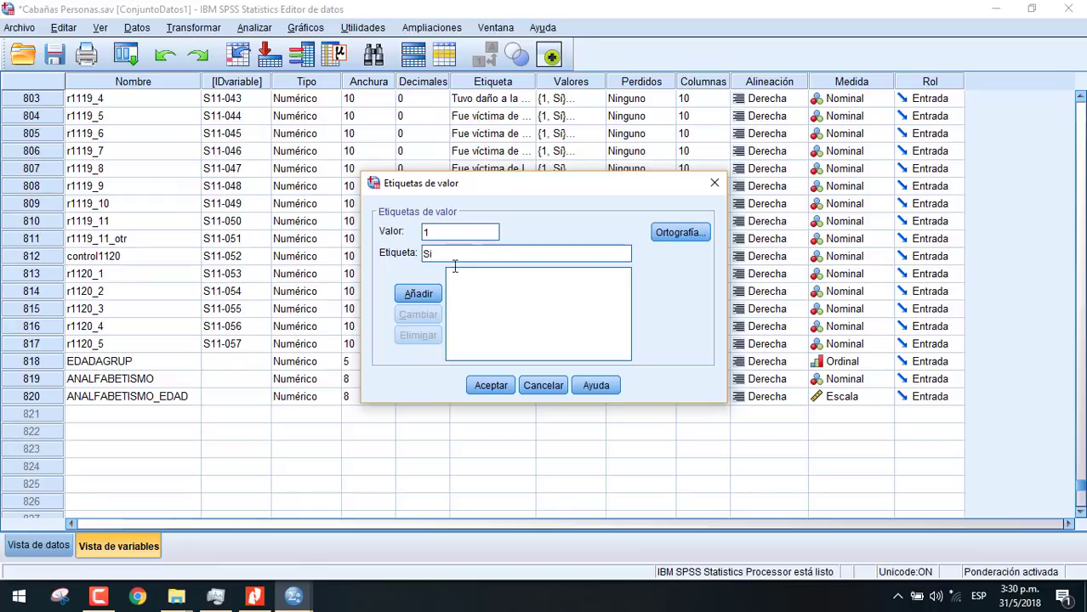
pyautogui.click(428, 292)
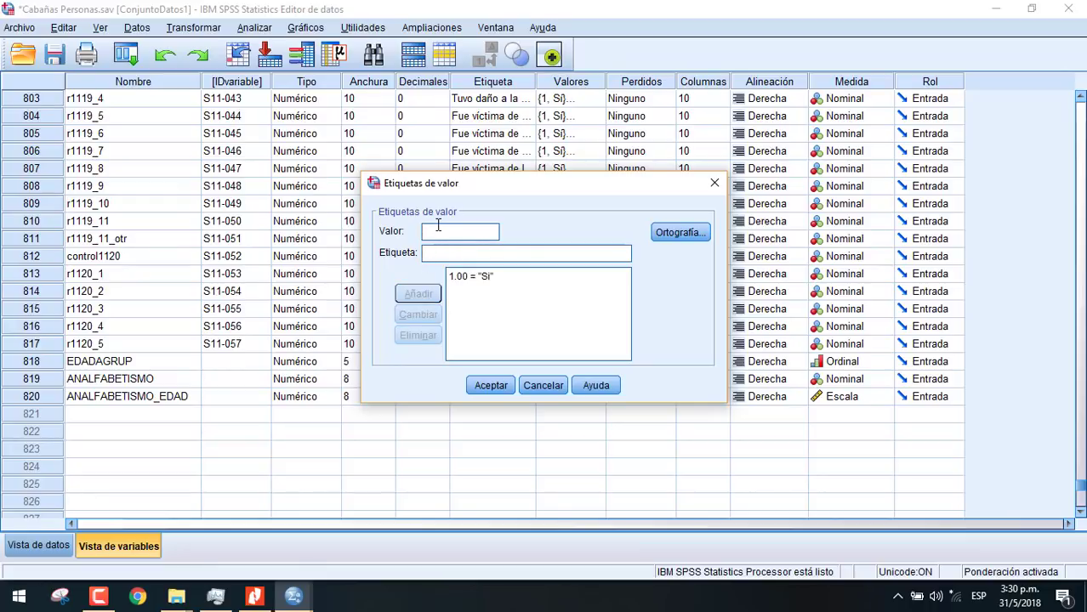
# Add the label "No" for value 2 of ANALFABETISMO
pyautogui.write('2')
pyautogui.click(464, 255)
pyautogui.write('N')
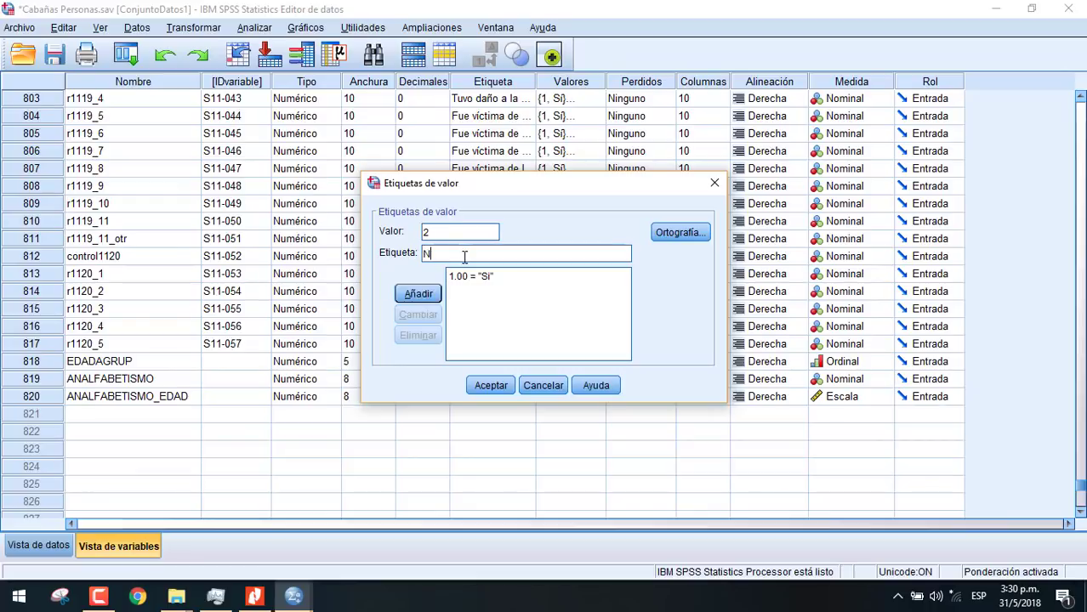
pyautogui.write('O')
pyautogui.press('BackSpace')
pyautogui.write('o')
pyautogui.click(422, 292)
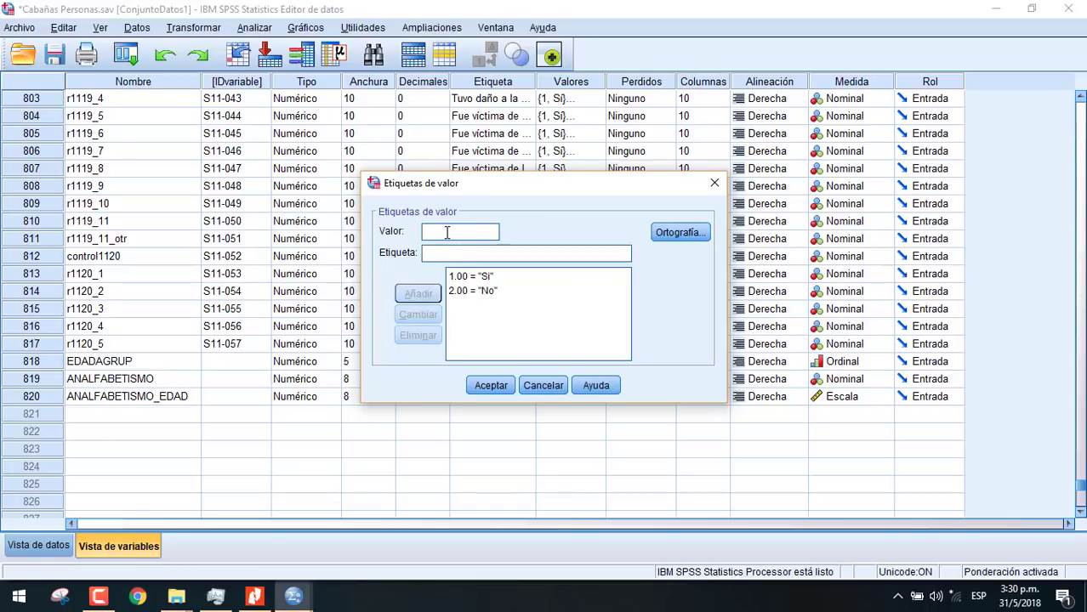
pyautogui.write('3')
pyautogui.click(446, 252)
pyautogui.write('Si, ')
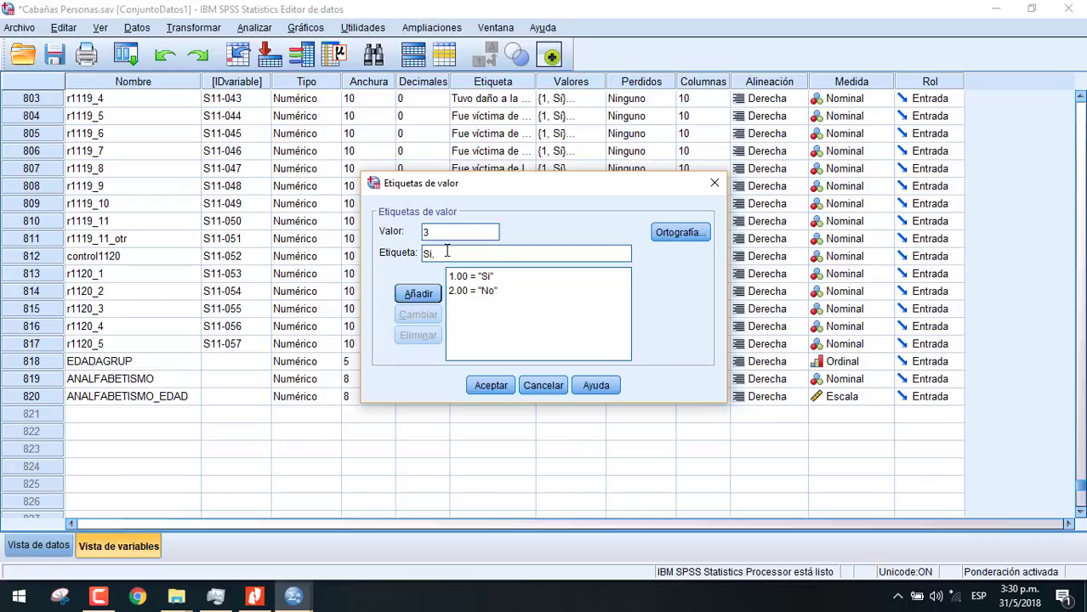
pyautogui.write('solo sabe leer')
pyautogui.click(419, 295)
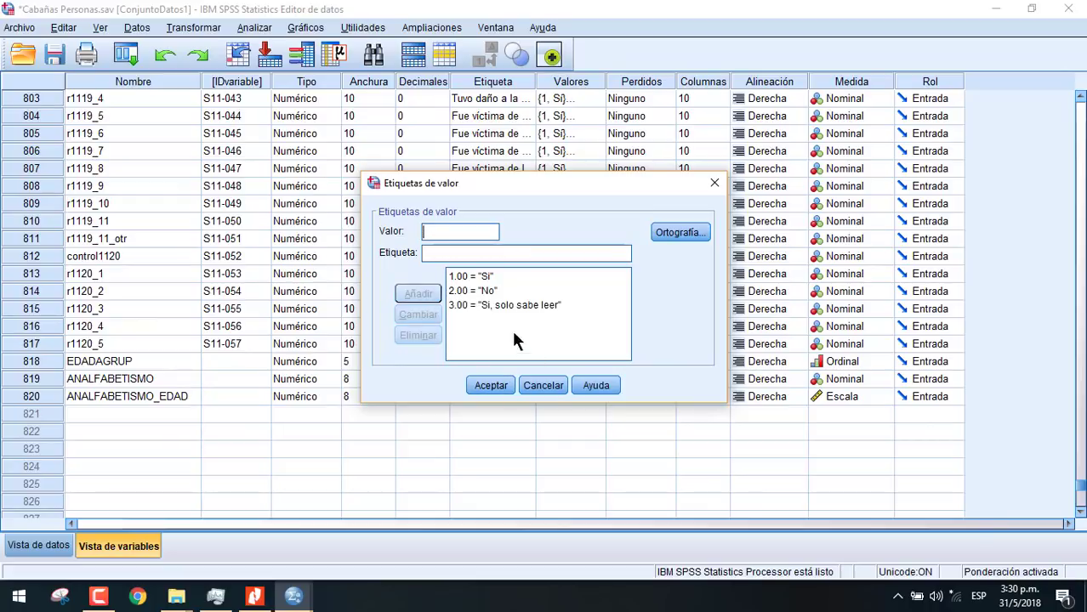
pyautogui.click(97, 599)
pyautogui.click(1018, 522)
pyautogui.click(479, 305)
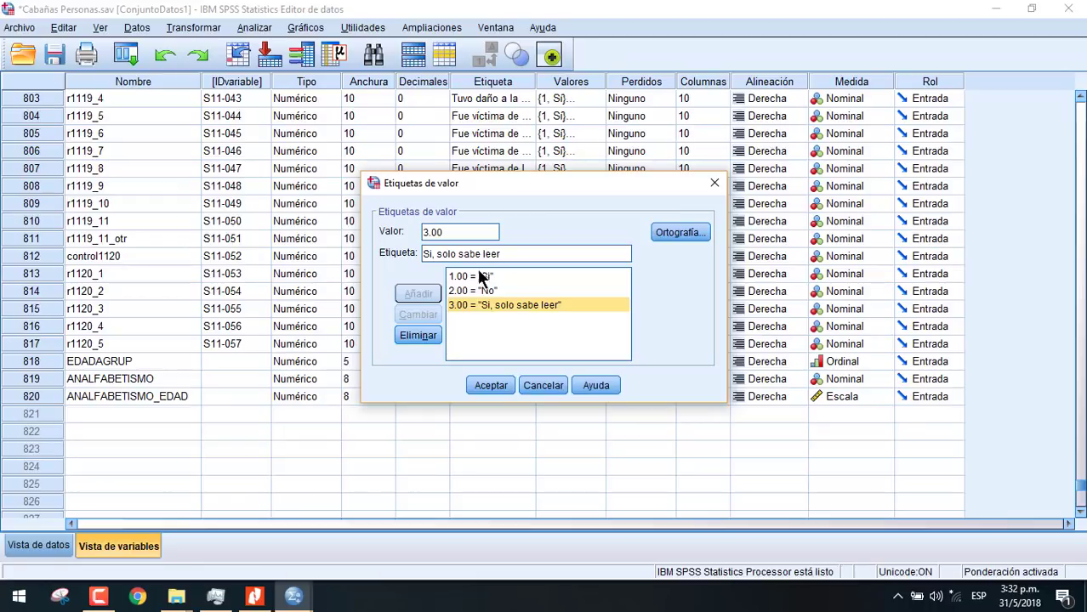
pyautogui.click(417, 336)
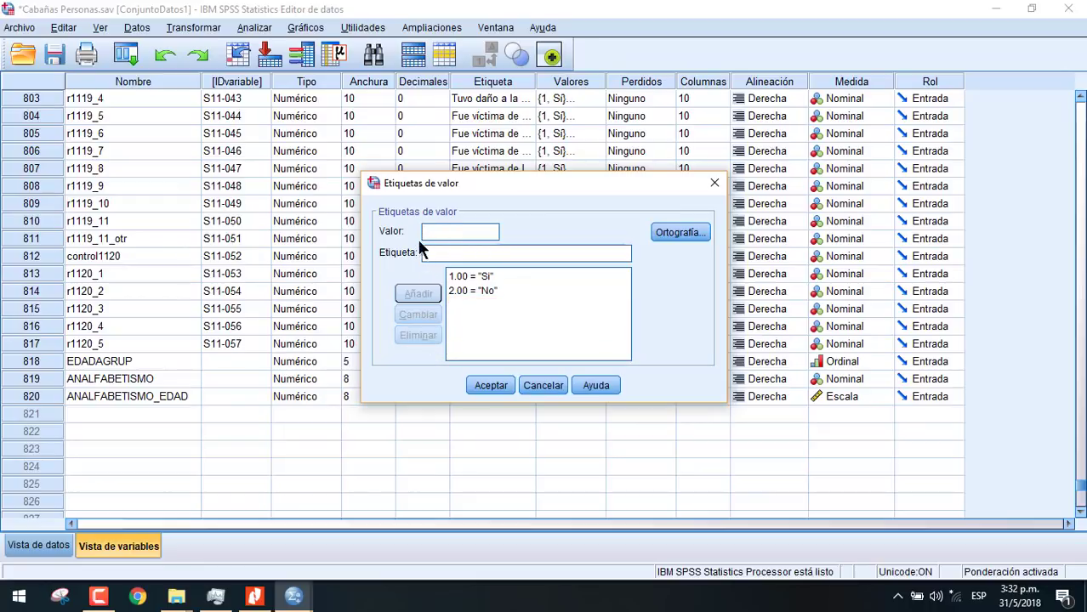
# Add the label "Si, solo leer" for value 3 of ANALFABETISMO and accept the value labels
pyautogui.write('3')
pyautogui.click(452, 245)
pyautogui.write('Si')
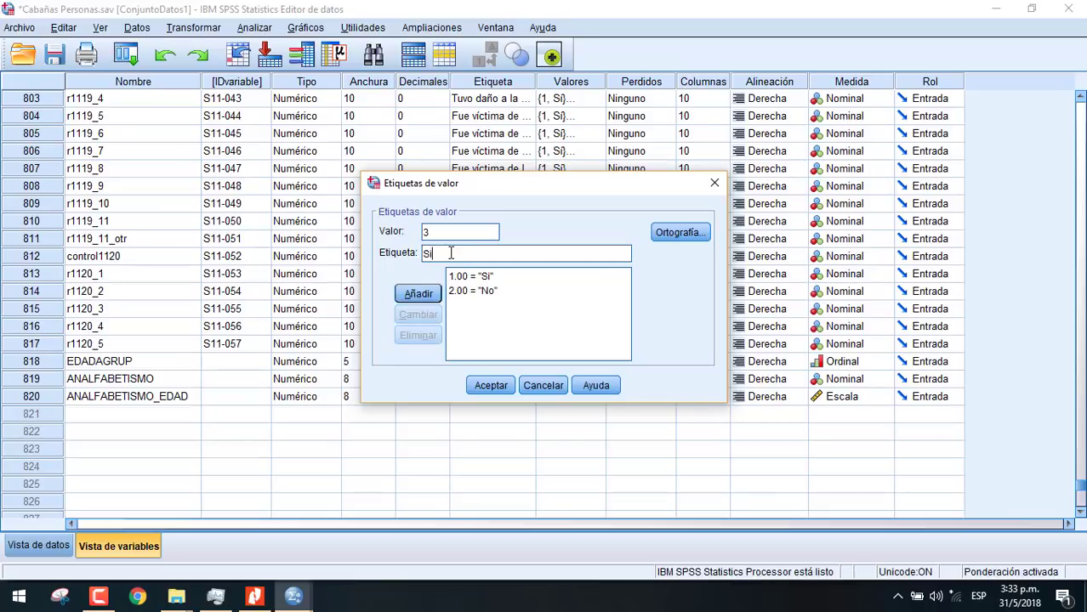
pyautogui.write(', solo leer')
pyautogui.click(408, 293)
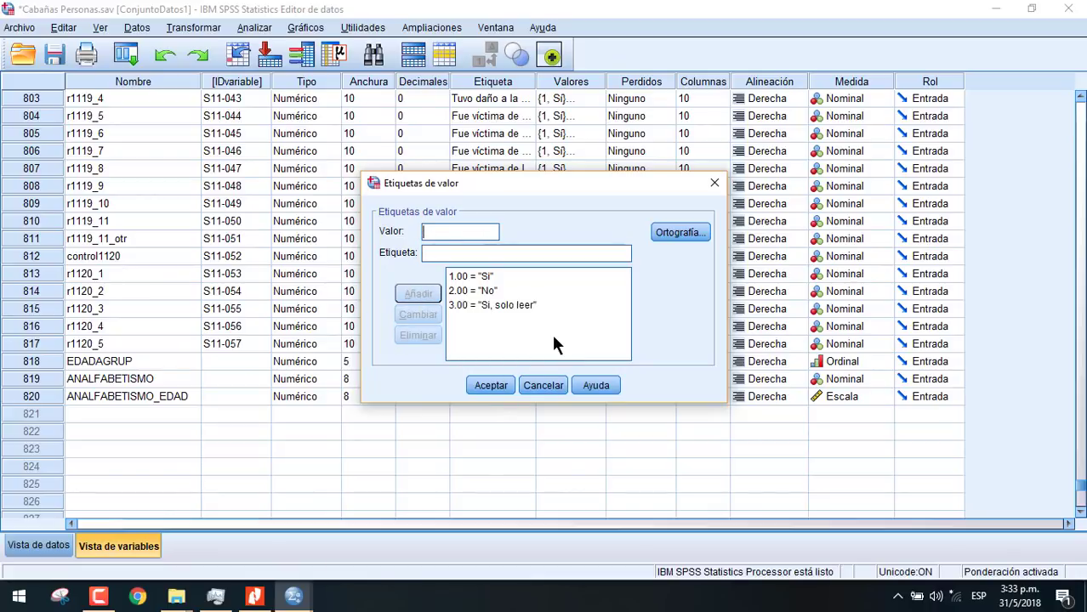
pyautogui.click(493, 386)
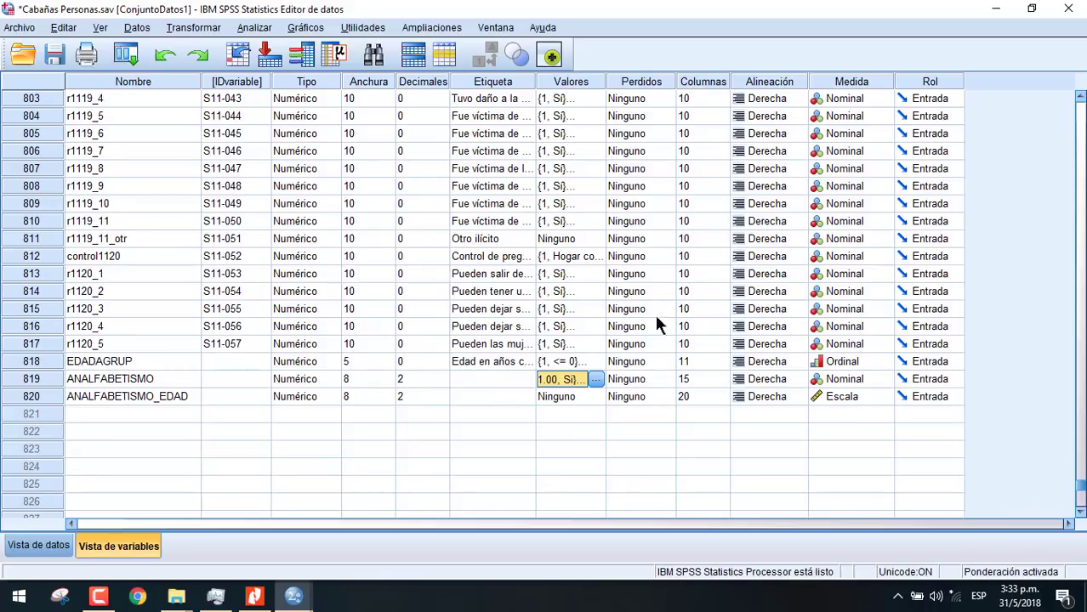
# Start a frequencies analysis and remove the grouped age variable from the variables to analyse
pyautogui.click(252, 27)
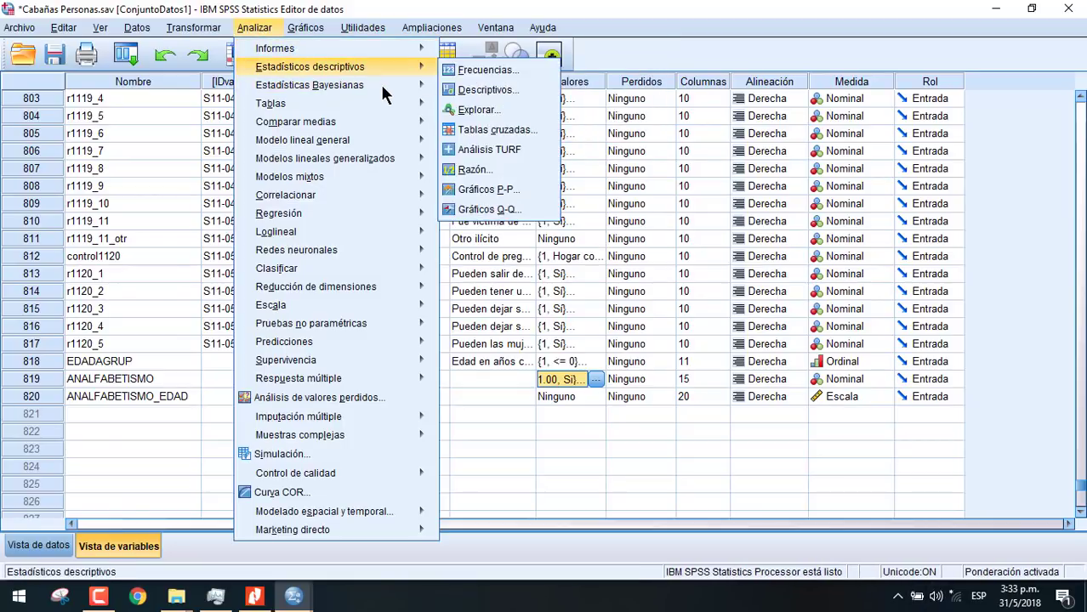
pyautogui.click(446, 70)
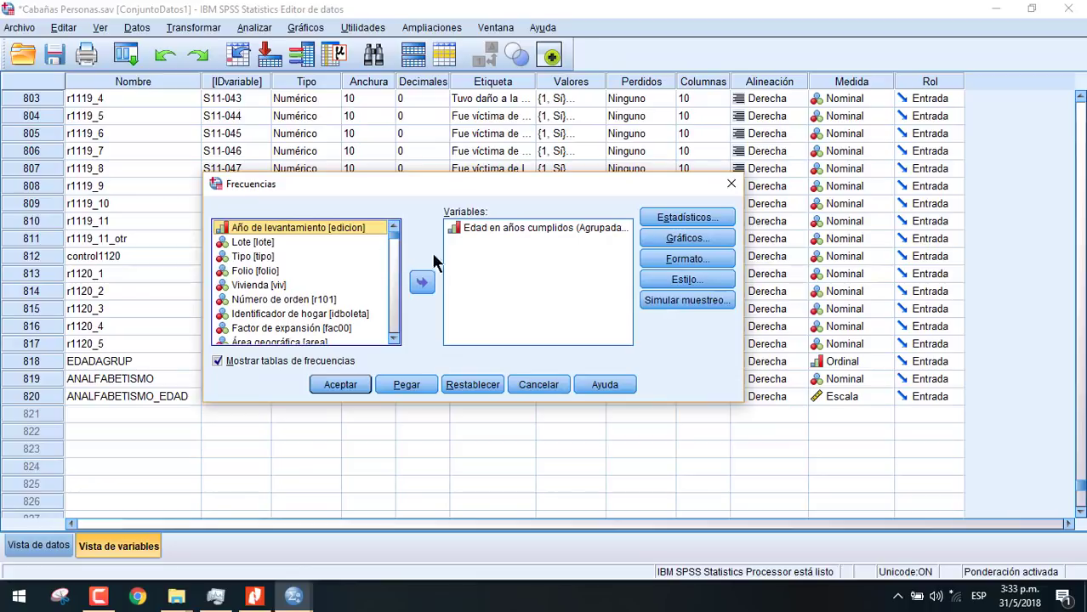
pyautogui.click(471, 228)
pyautogui.click(421, 283)
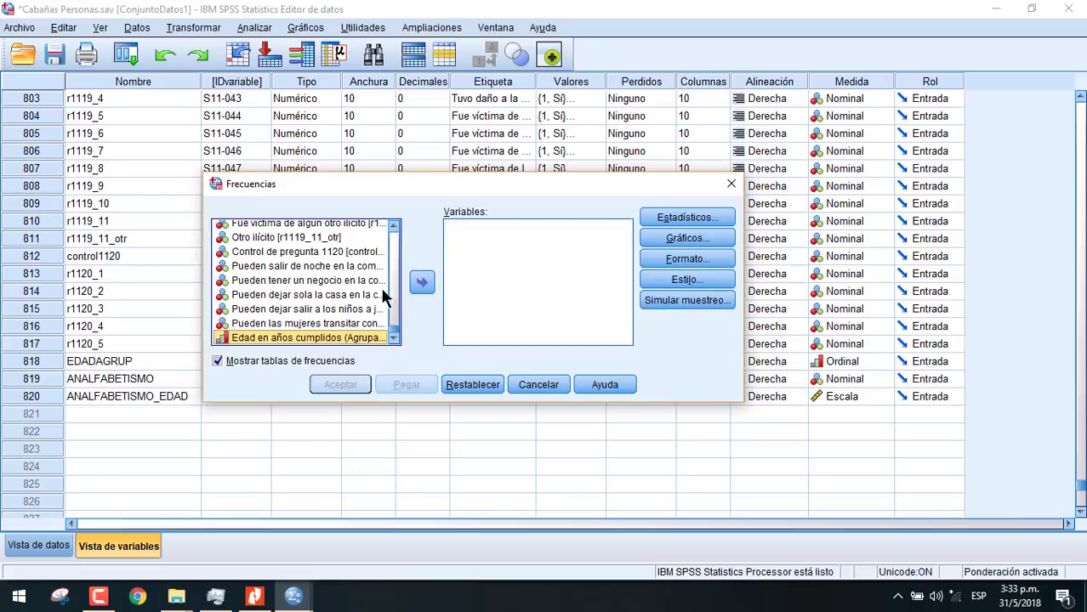
# Find ANALFABETISMO at the end of the source list and add it to the frequencies analysis
pyautogui.click(338, 282)
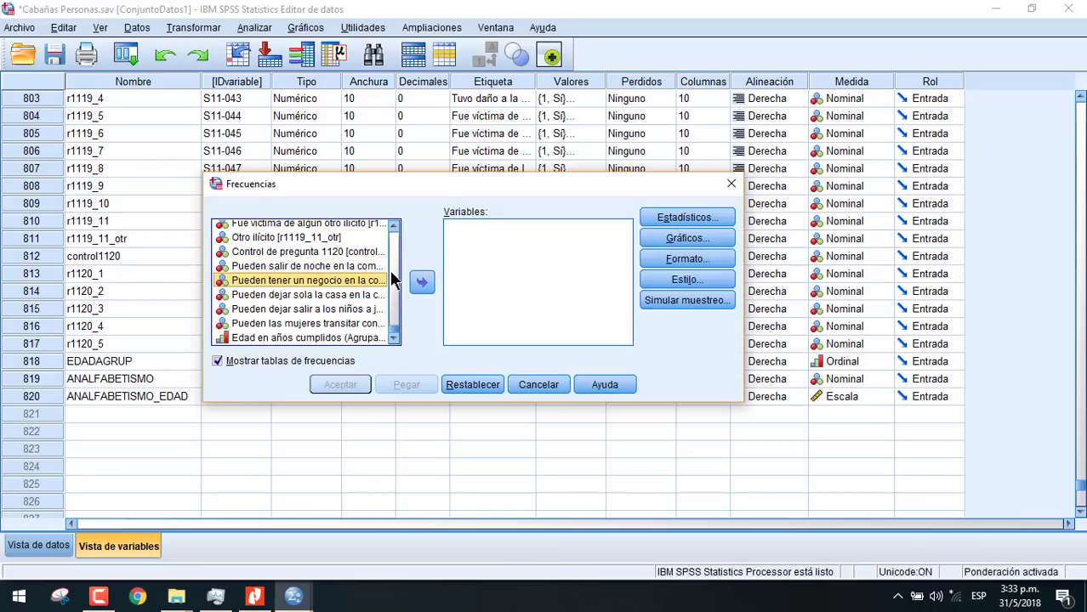
pyautogui.scroll(3, 395, 309)
pyautogui.scroll(-5, 396, 324)
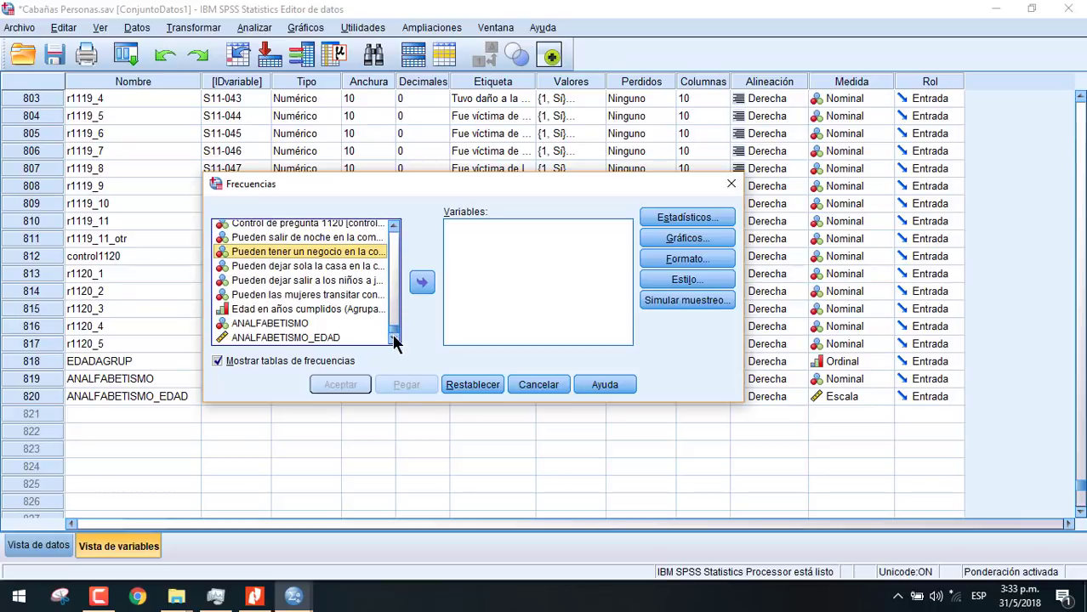
pyautogui.click(311, 324)
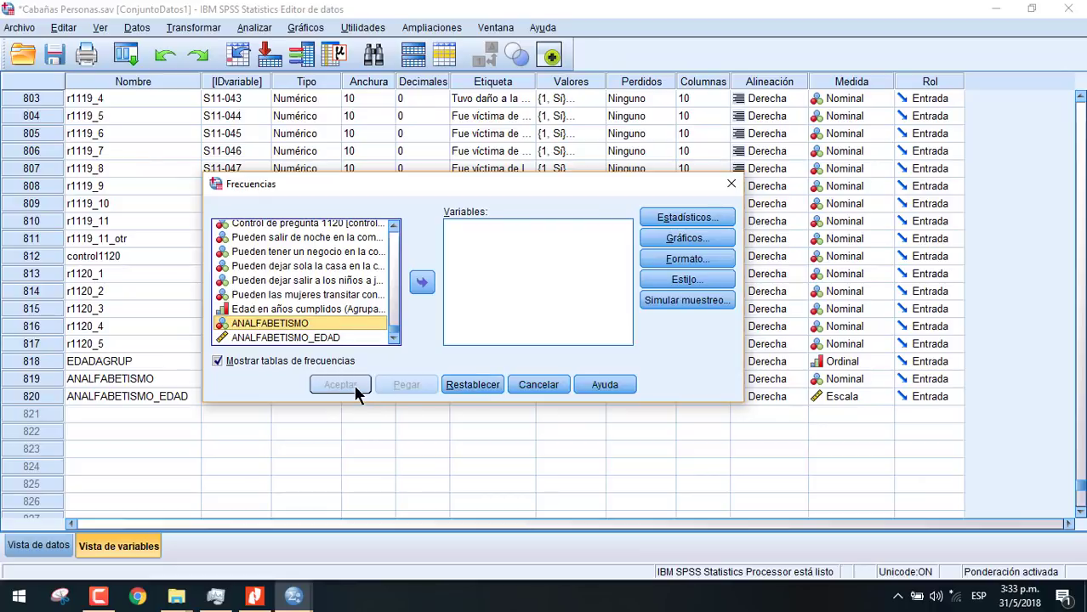
pyautogui.click(422, 282)
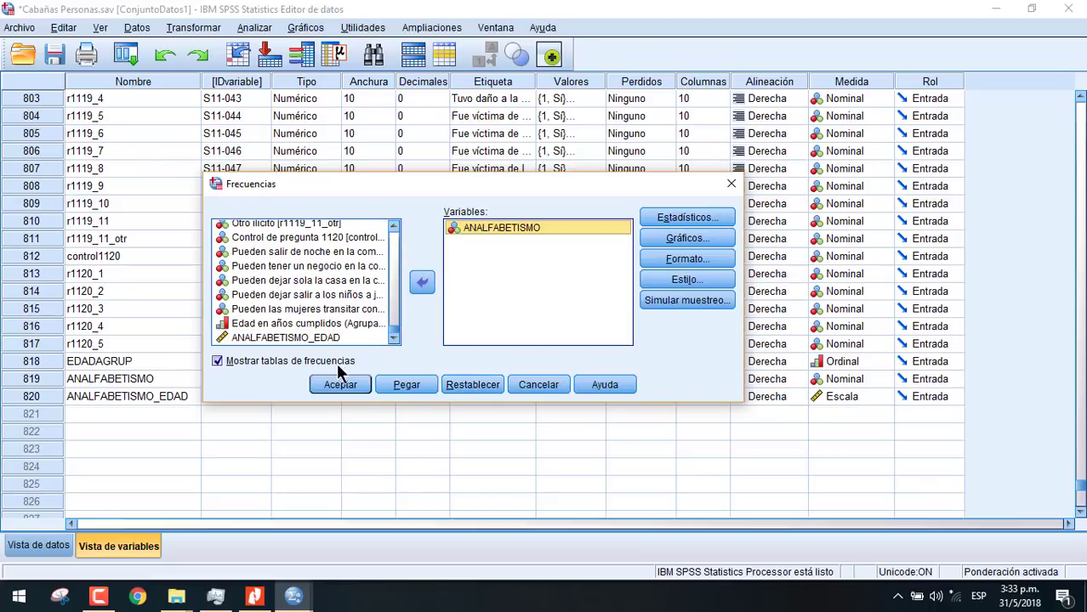
# Run the frequencies for ANALFABETISMO and return to the Cabañas Personas.sav data editor
pyautogui.click(340, 384)
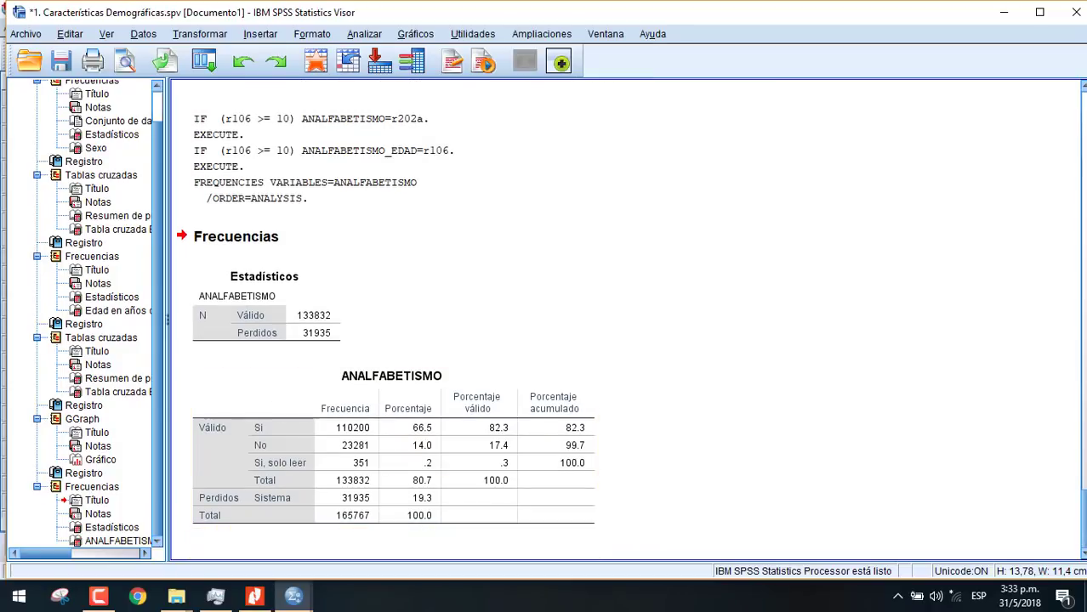
pyautogui.moveTo(300, 598)
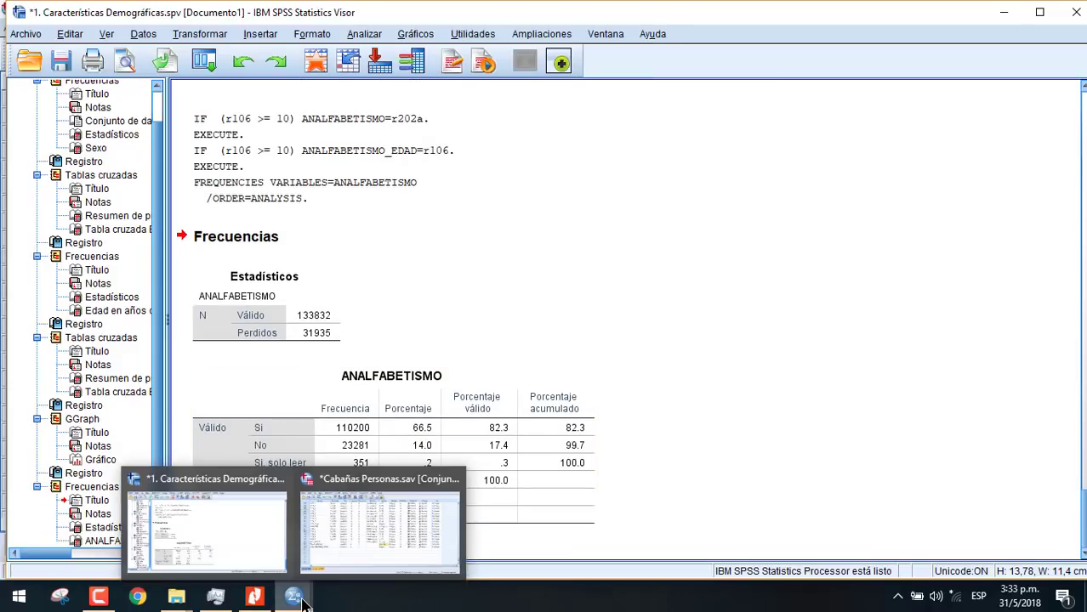
pyautogui.click(380, 552)
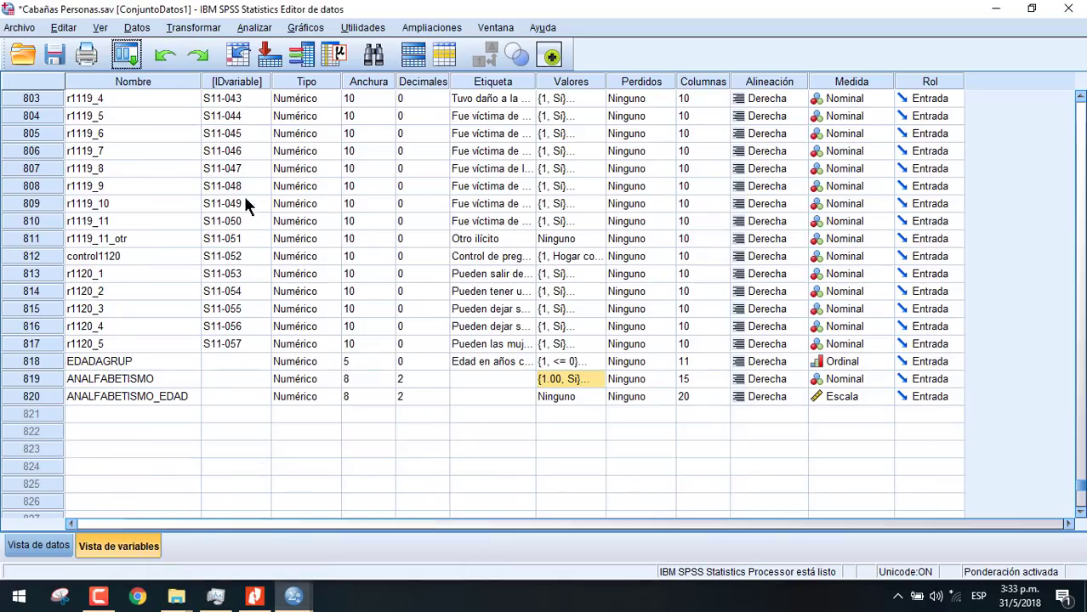
# Start a crosstabs analysis and remove the grouped age variable from the rows
pyautogui.click(262, 29)
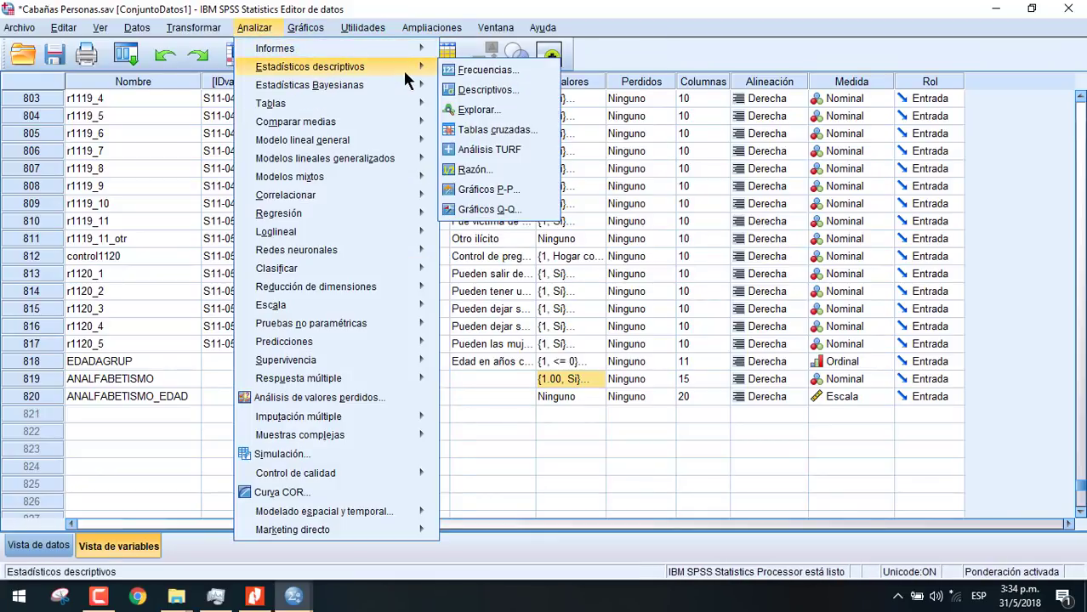
pyautogui.moveTo(408, 85)
pyautogui.moveTo(408, 66)
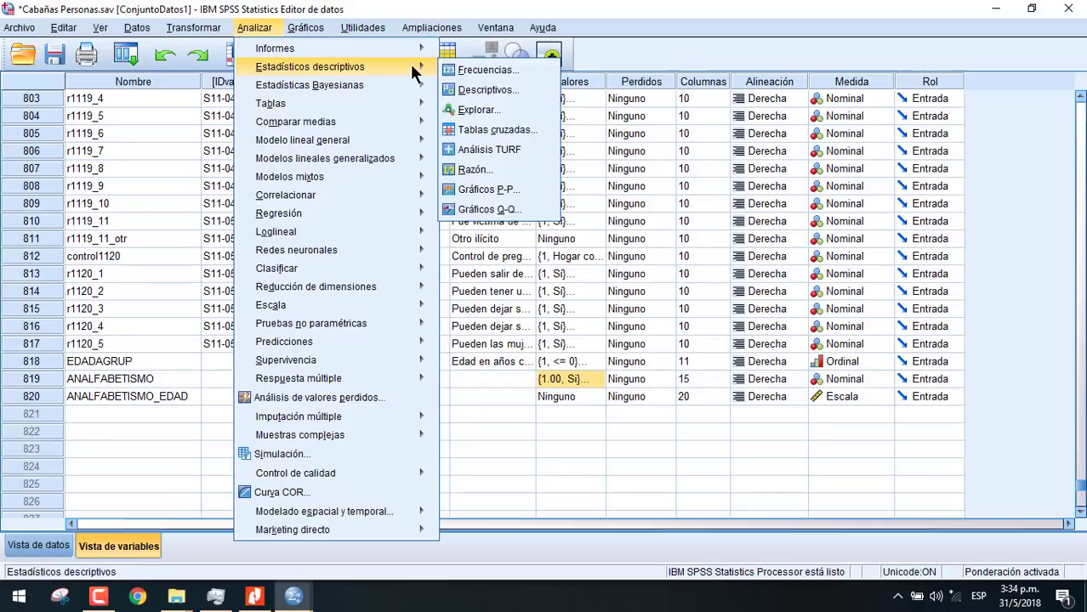
pyautogui.click(477, 127)
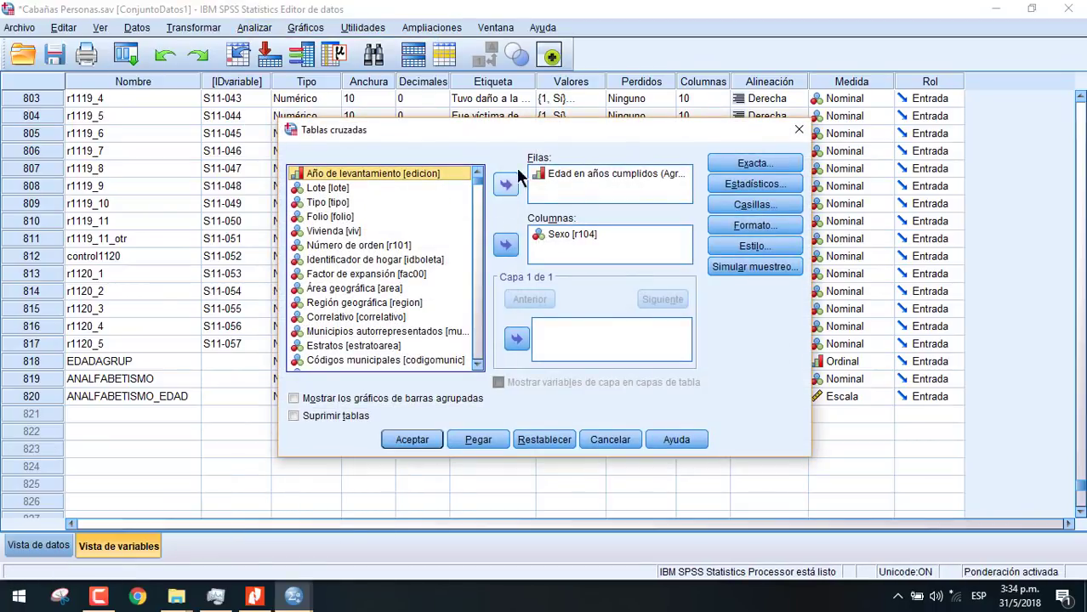
pyautogui.click(532, 177)
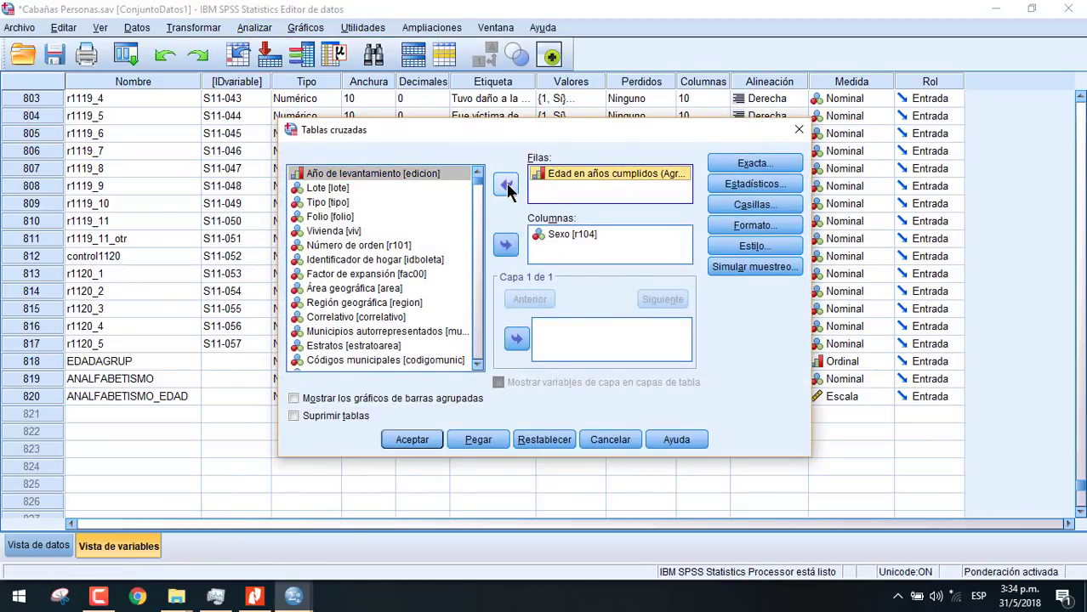
pyautogui.click(506, 186)
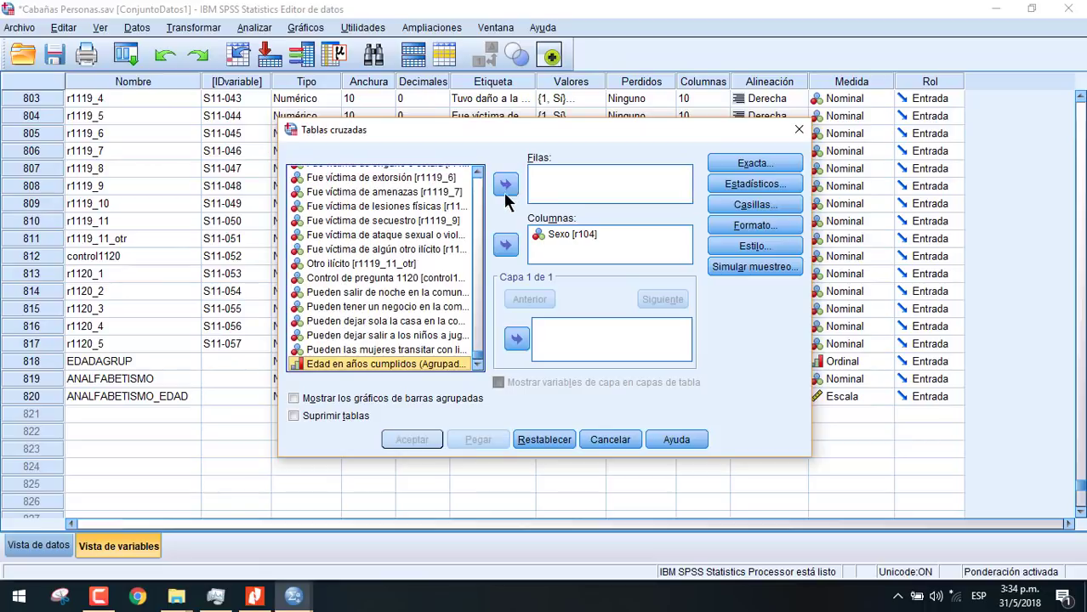
pyautogui.click(551, 233)
pyautogui.click(505, 245)
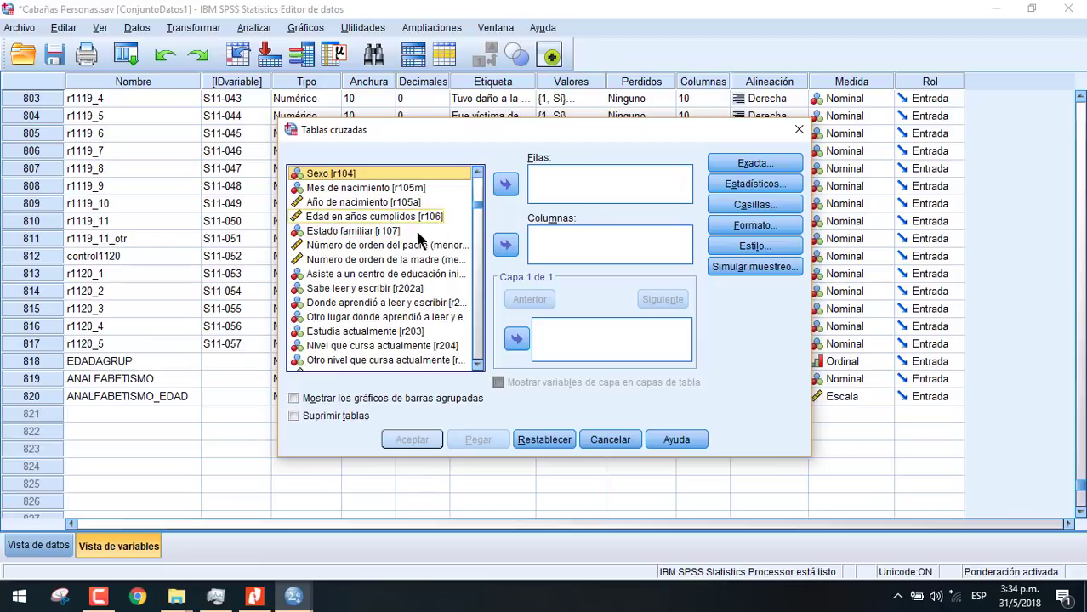
pyautogui.click(425, 172)
pyautogui.click(506, 245)
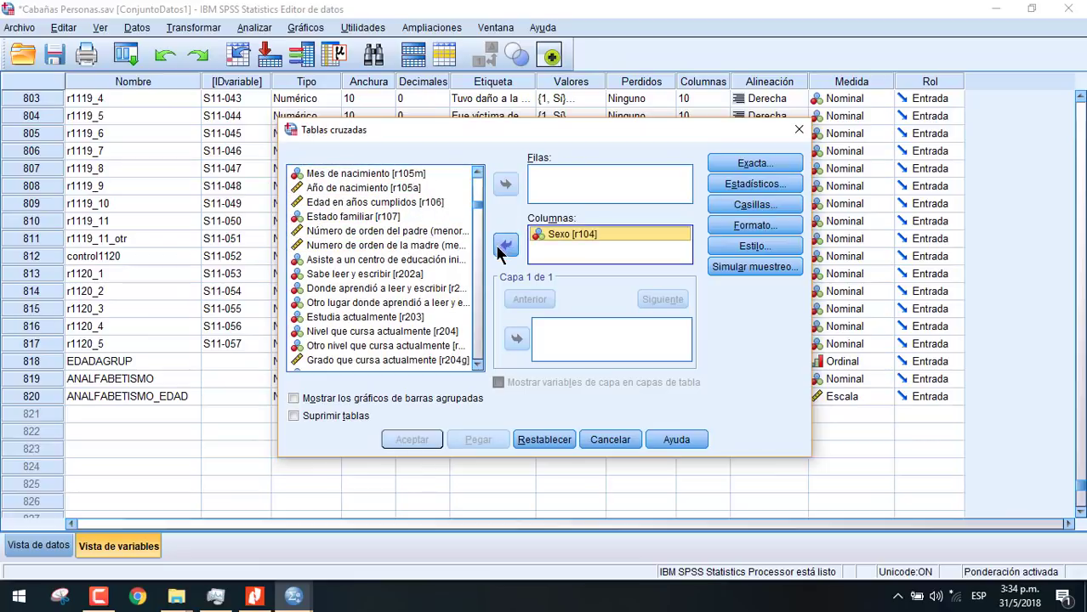
# Add ANALFABETISMO from the end of the source list as the row variable and run the crosstab by Sexo
pyautogui.click(424, 204)
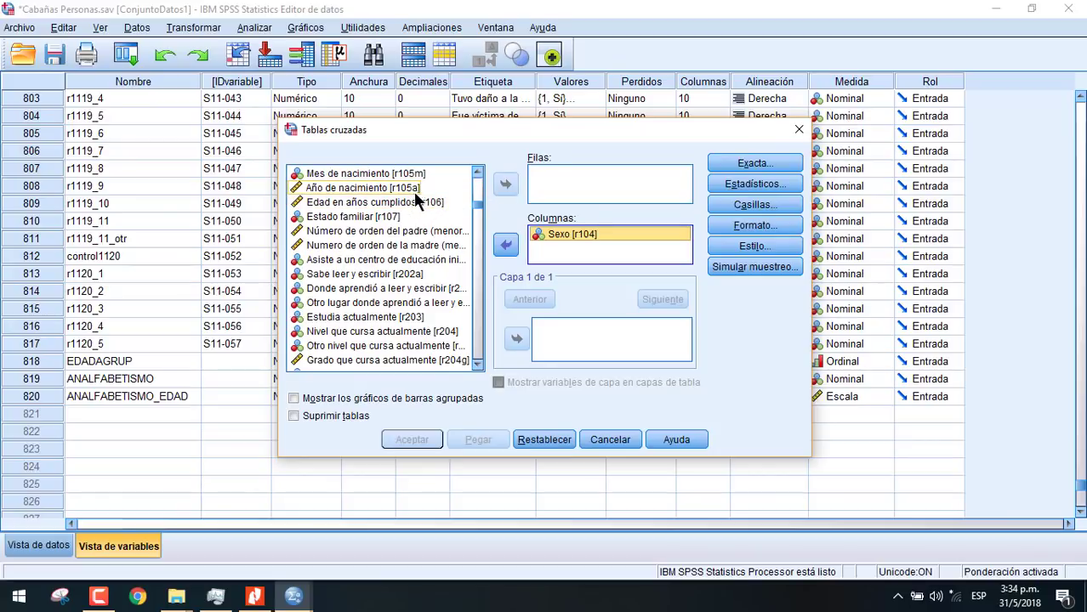
pyautogui.moveTo(476, 211); pyautogui.dragTo(476, 365)
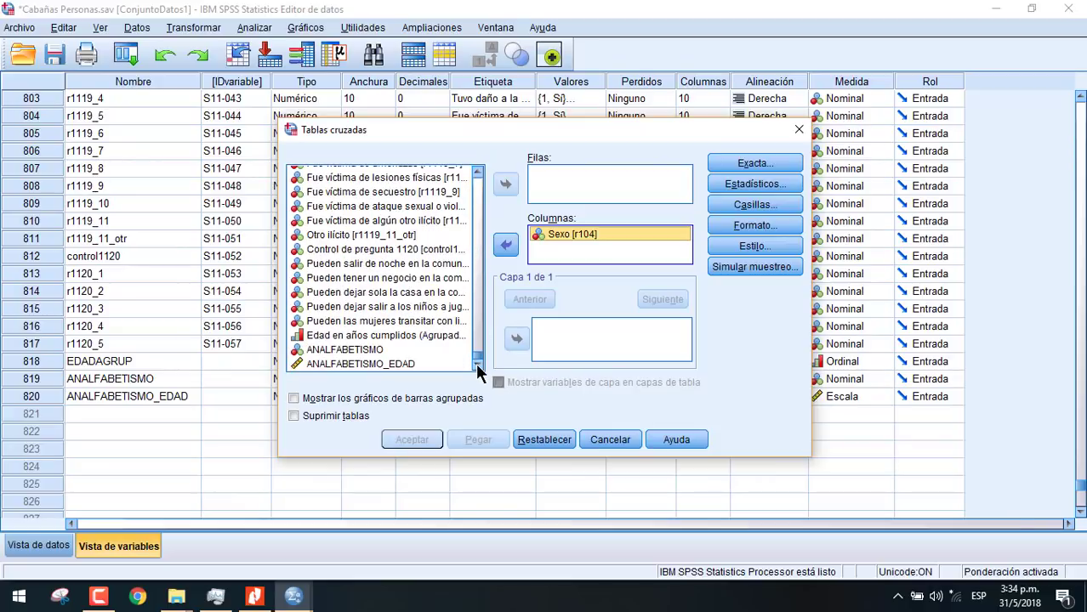
pyautogui.click(374, 350)
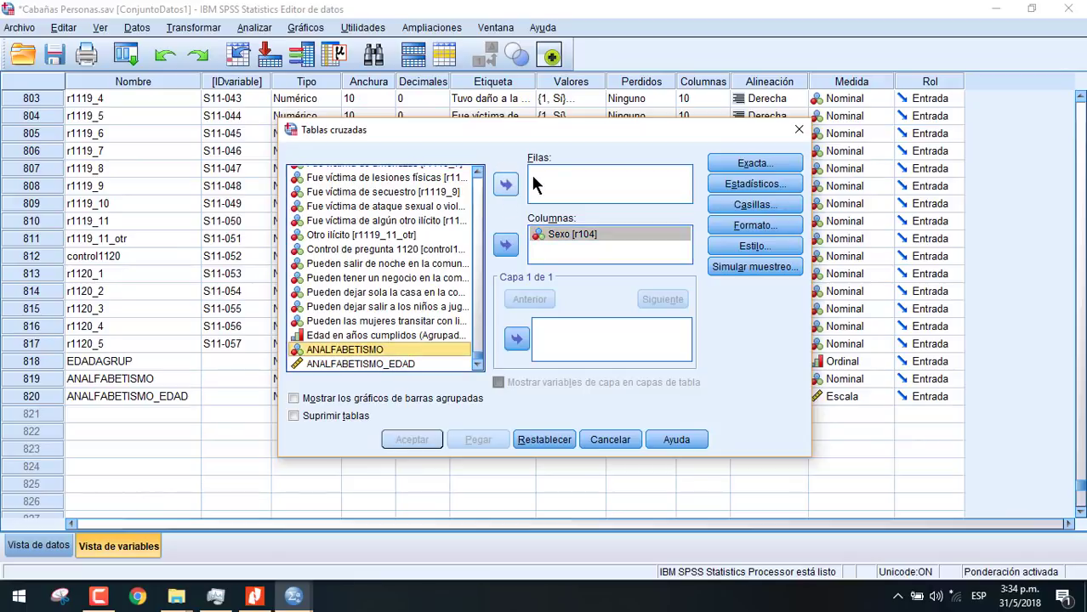
pyautogui.click(510, 187)
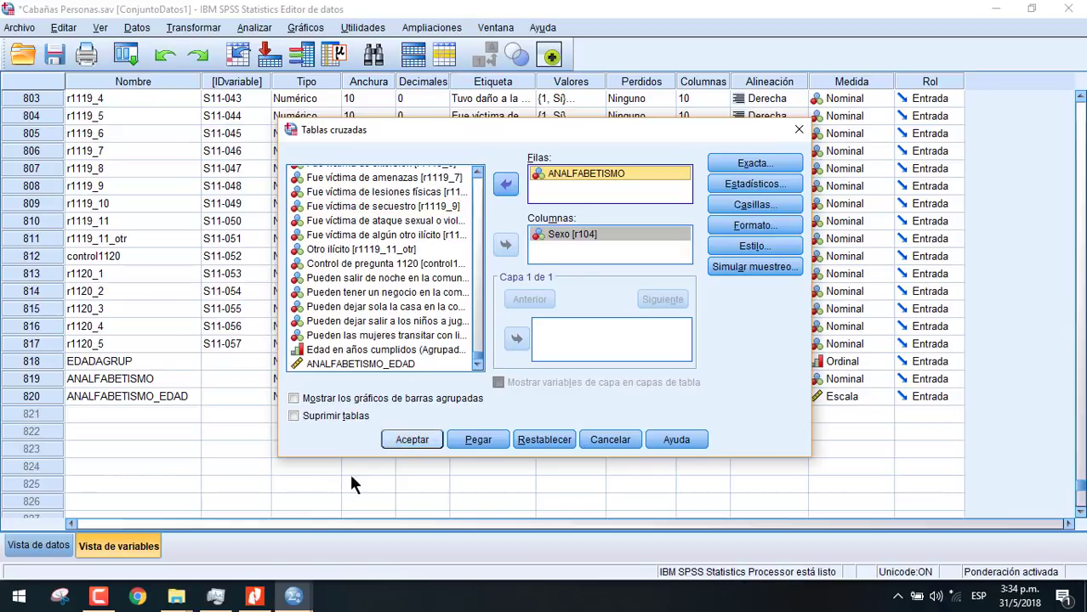
pyautogui.moveTo(102, 606)
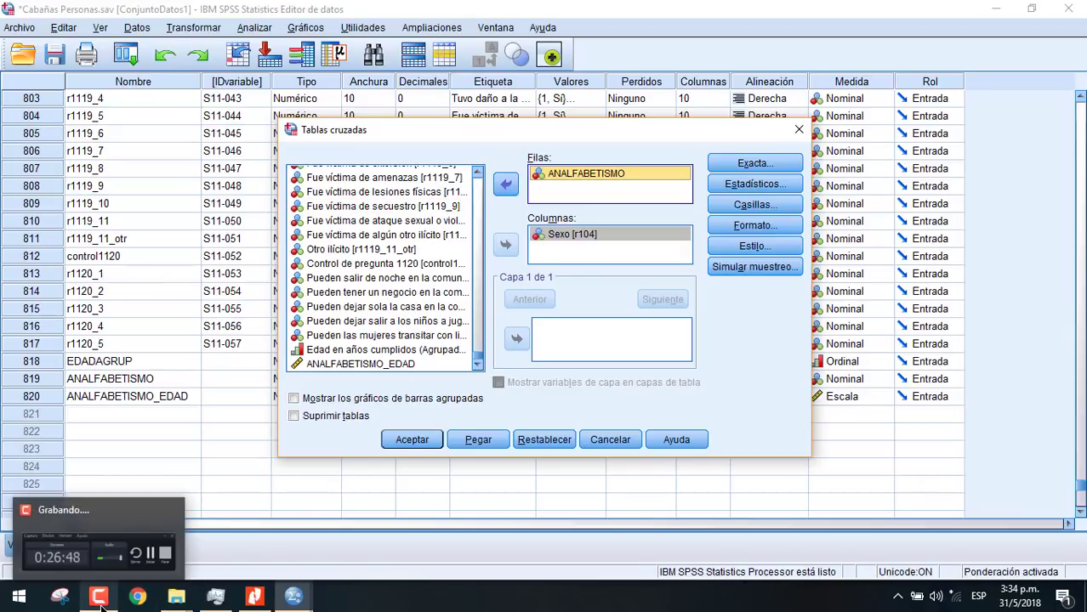
pyautogui.click(143, 561)
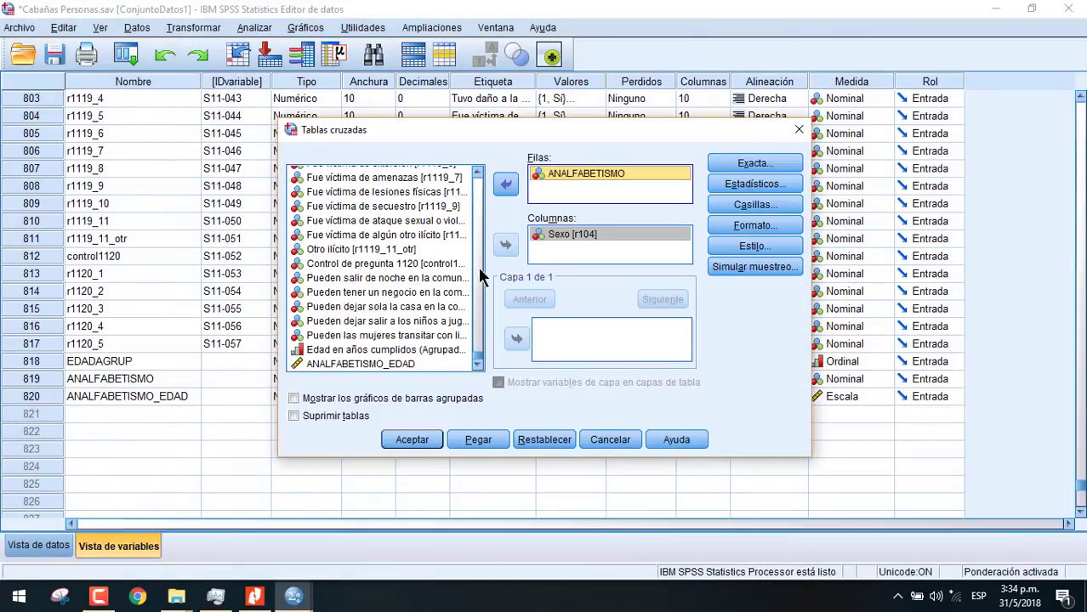
pyautogui.click(428, 438)
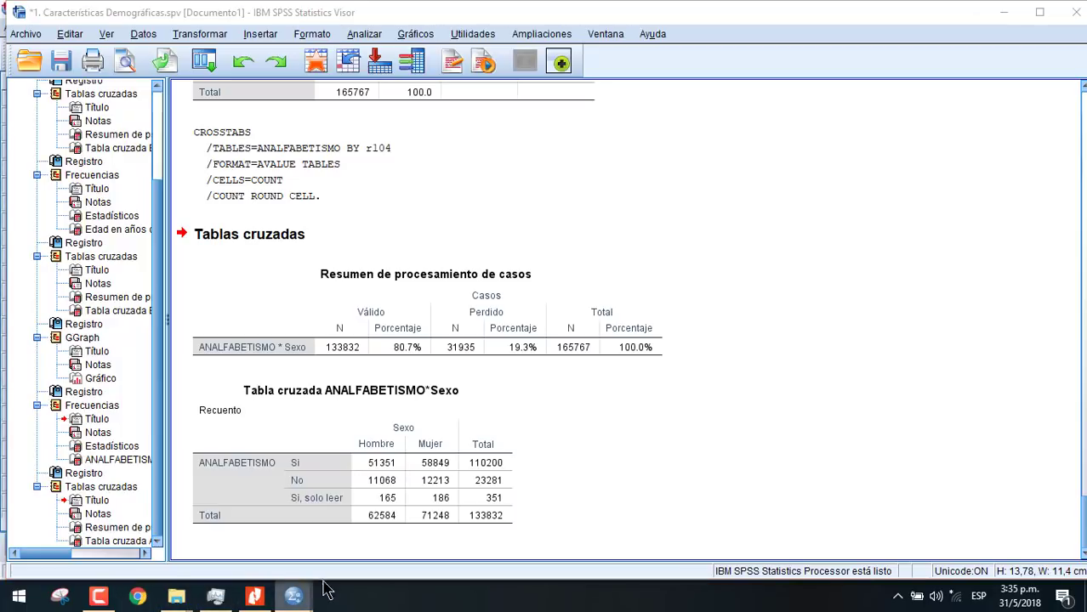
# Return to the data editor, start another crosstabs analysis and remove Sexo [r104] from the columns
pyautogui.moveTo(293, 595)
pyautogui.click(348, 541)
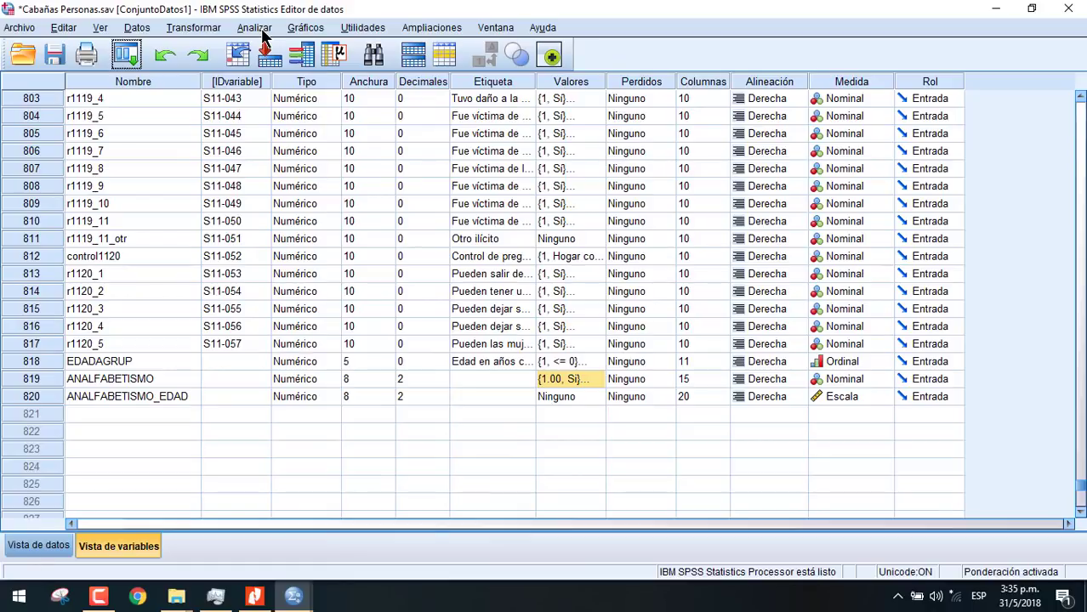
pyautogui.click(255, 28)
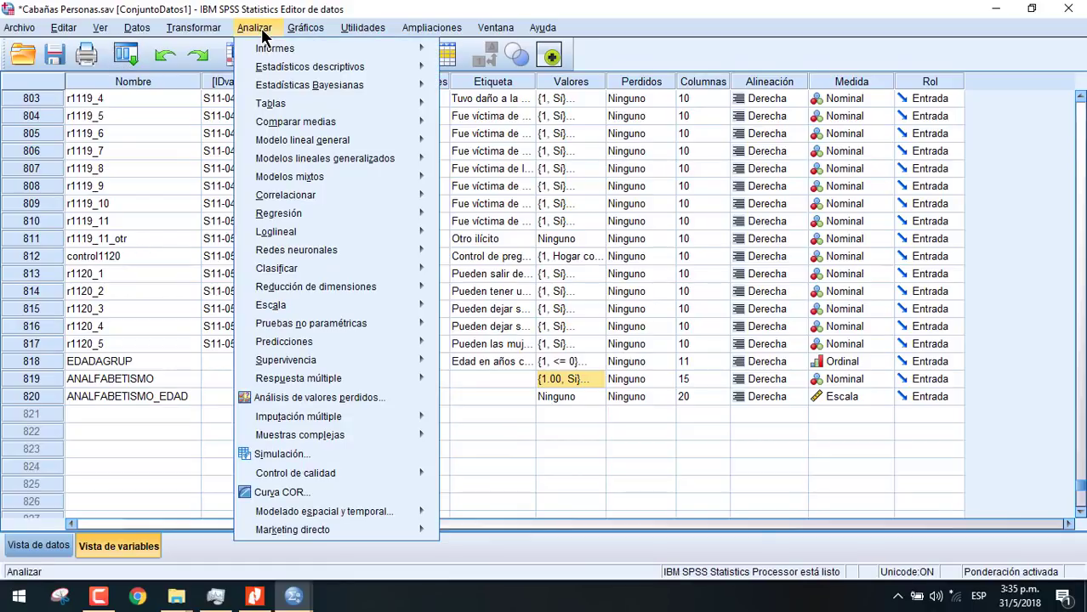
pyautogui.moveTo(359, 74)
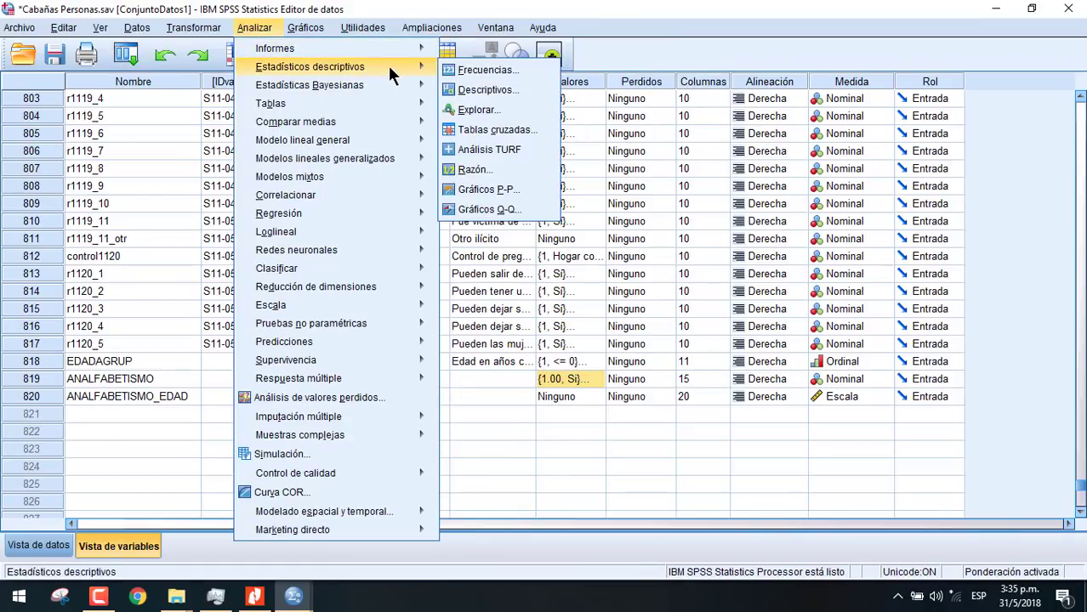
pyautogui.click(493, 129)
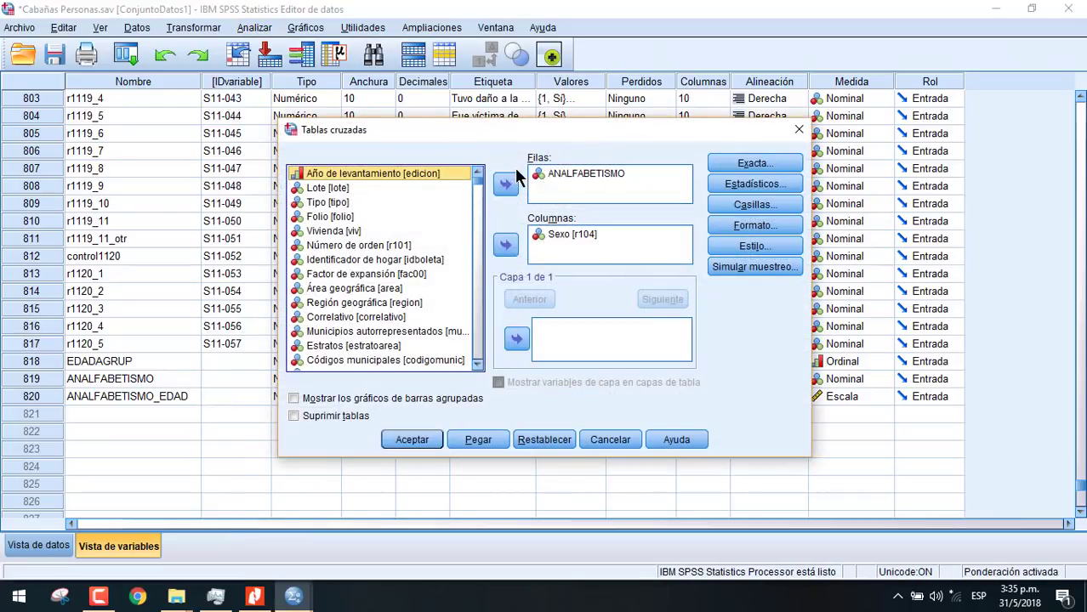
pyautogui.click(554, 232)
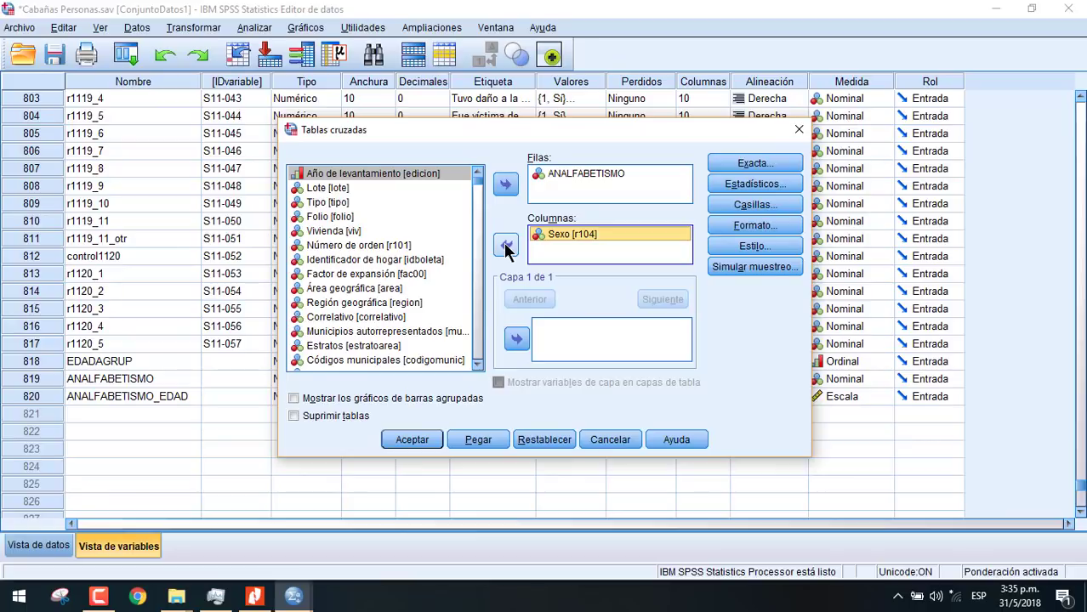
pyautogui.click(506, 246)
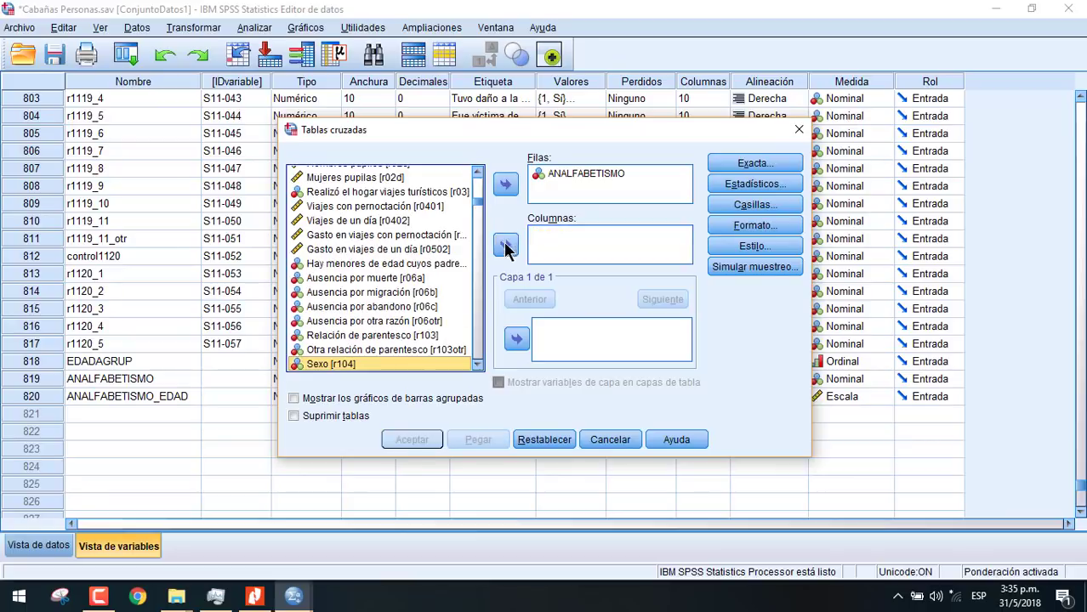
# Set Área geográfica [area] as the column variable and run the crosstab with ANALFABETISMO
pyautogui.scroll(10, 475, 182)
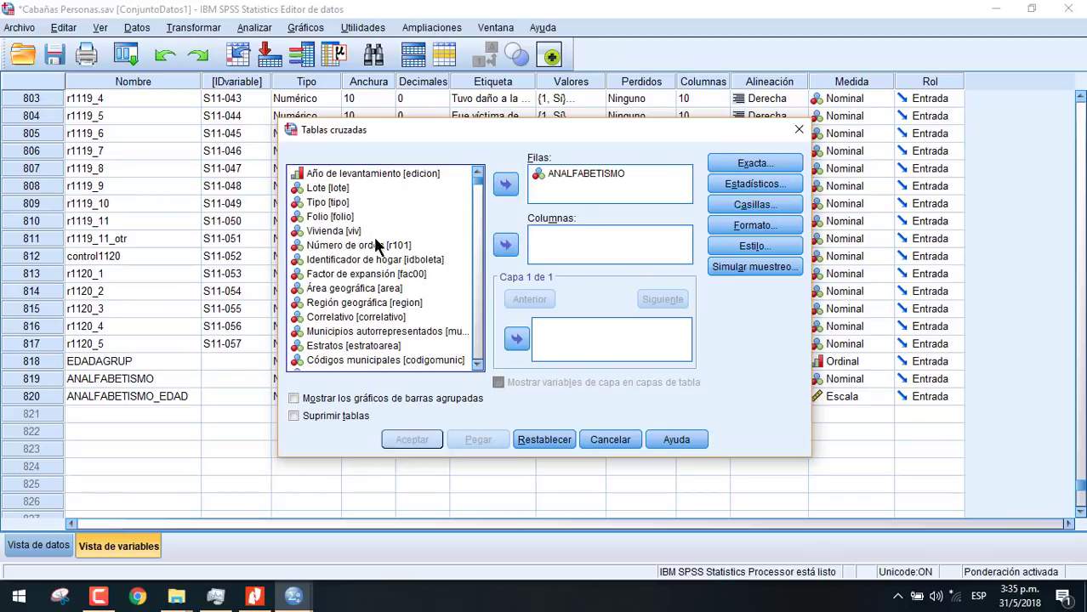
pyautogui.click(373, 288)
pyautogui.click(506, 246)
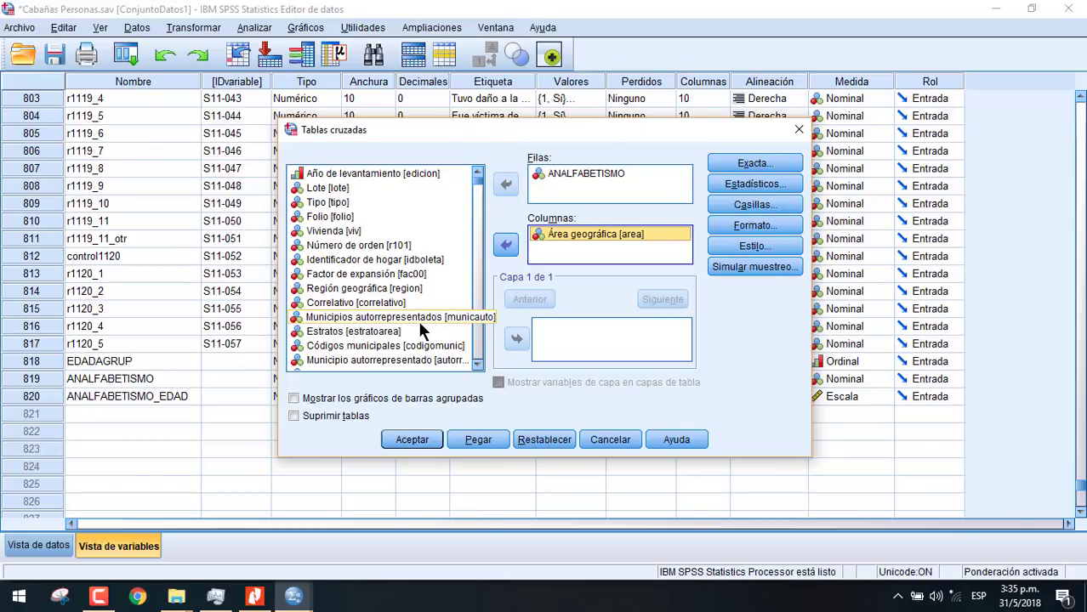
pyautogui.click(414, 440)
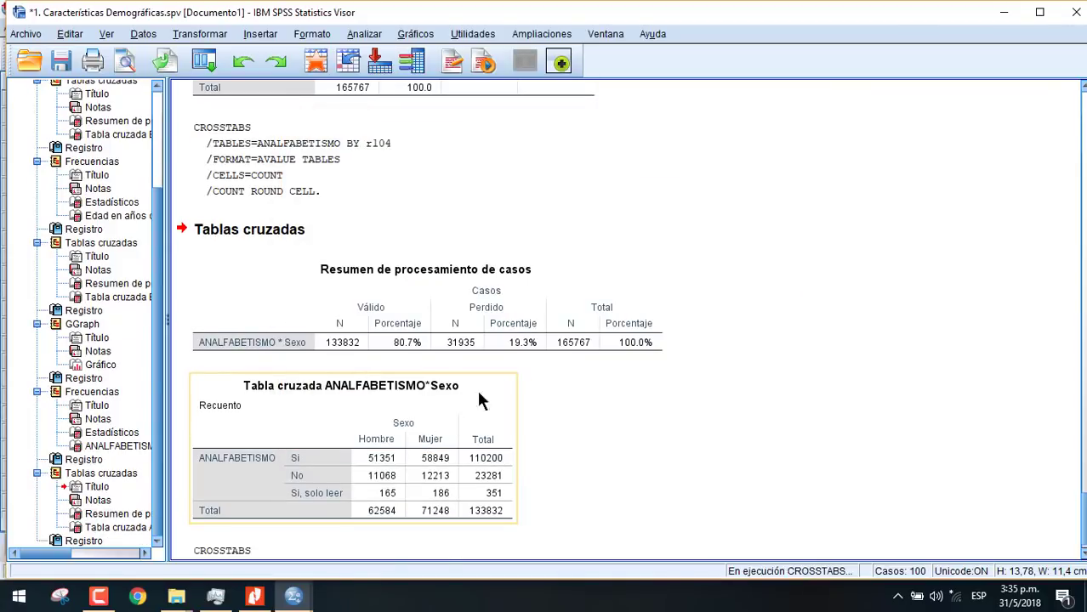
# Examine the crosstab of ANALFABETISMO by Área geográfica in the output
pyautogui.click(308, 451)
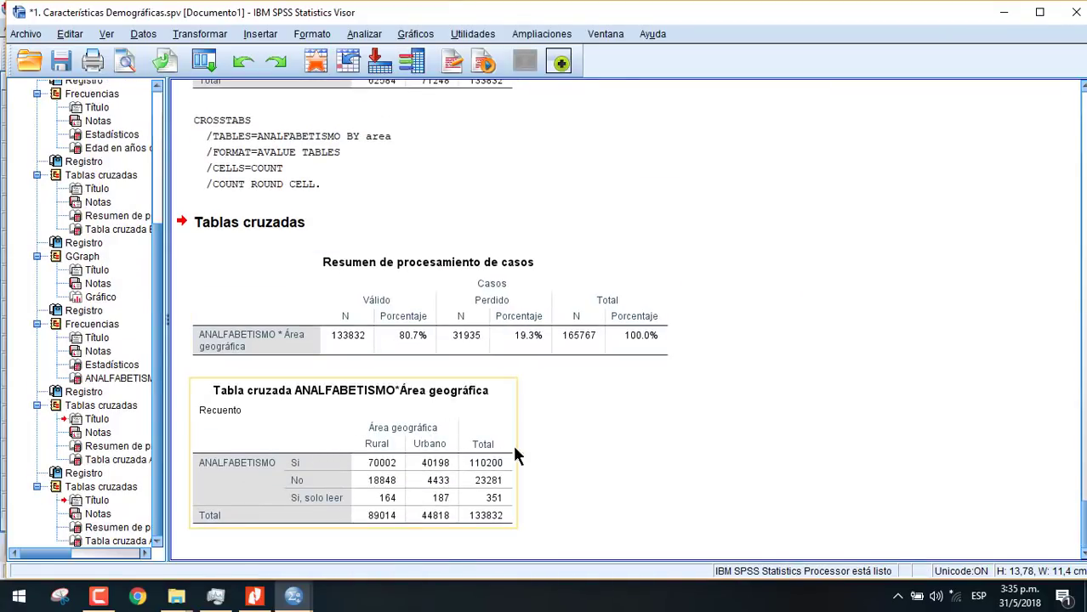
pyautogui.click(414, 337)
pyautogui.click(433, 401)
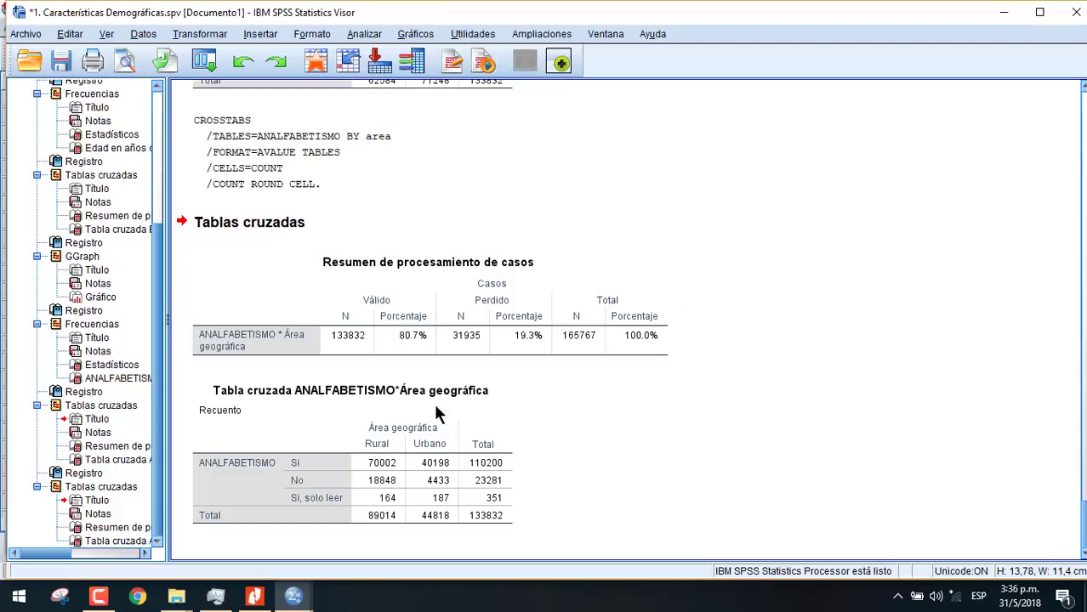
pyautogui.click(462, 338)
pyautogui.click(452, 398)
pyautogui.scroll(2, 436, 378)
pyautogui.click(429, 364)
pyautogui.scroll(-2, 439, 392)
pyautogui.click(440, 392)
# Return to the data editor, start another crosstabs analysis and remove Área geográfica [area] from the columns
pyautogui.moveTo(294, 595)
pyautogui.click(372, 528)
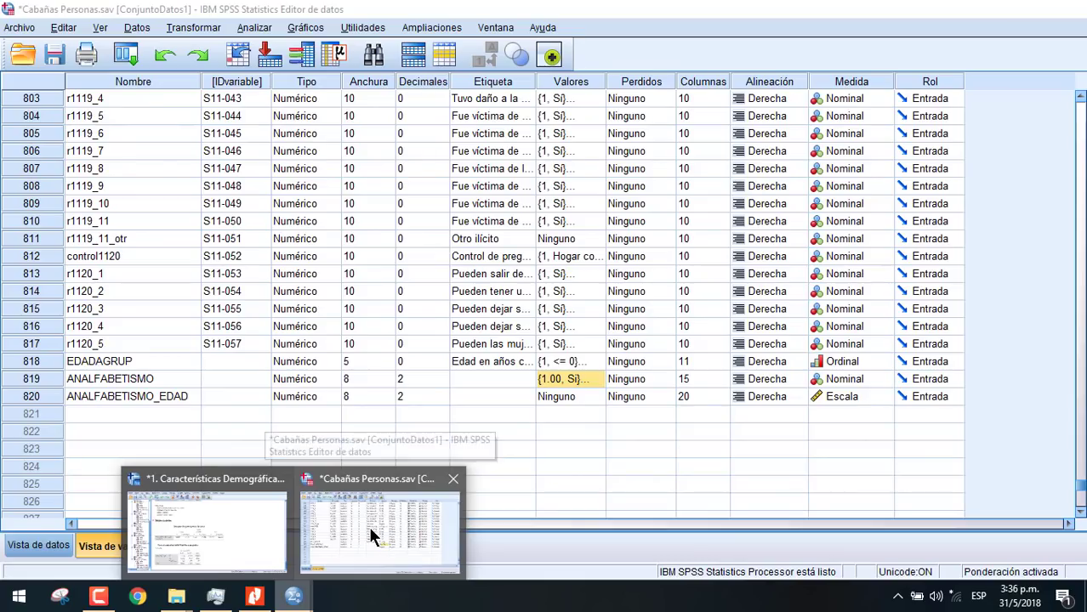
pyautogui.click(254, 28)
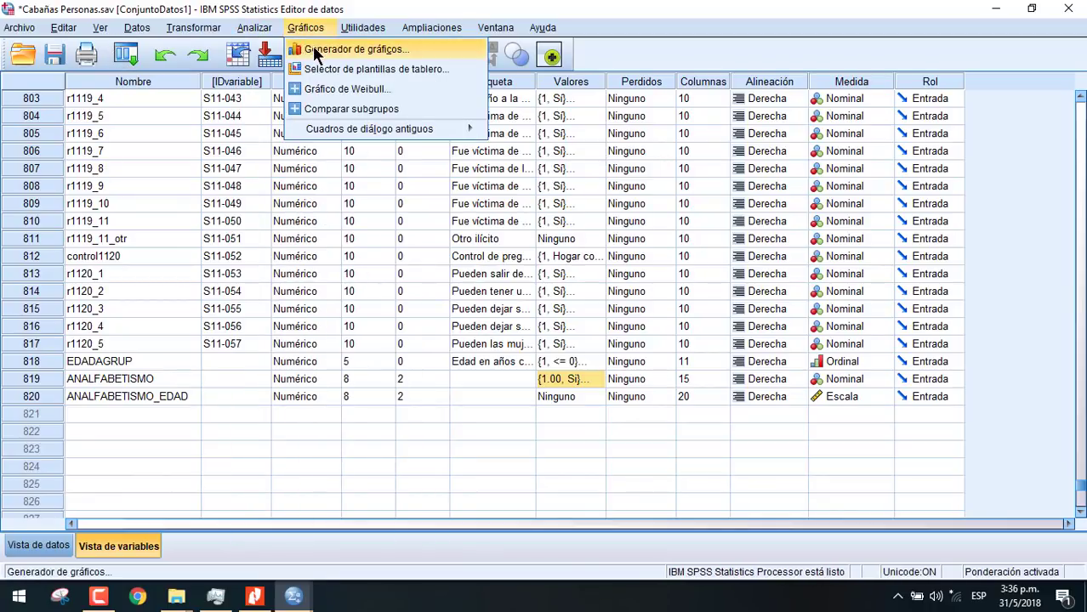
pyautogui.moveTo(306, 28)
pyautogui.moveTo(254, 34)
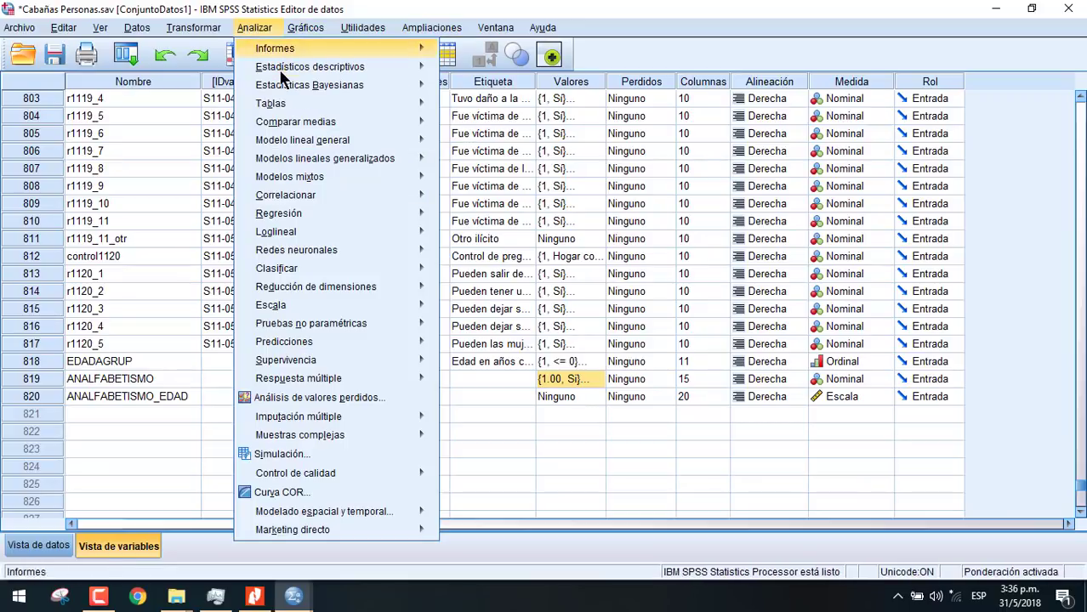
pyautogui.moveTo(281, 66)
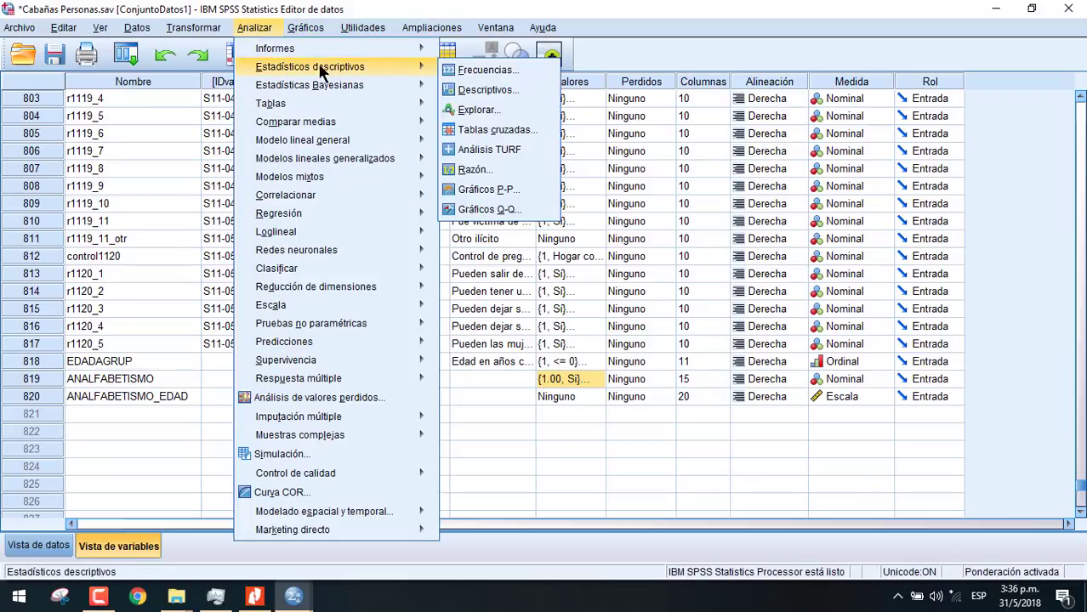
pyautogui.click(474, 135)
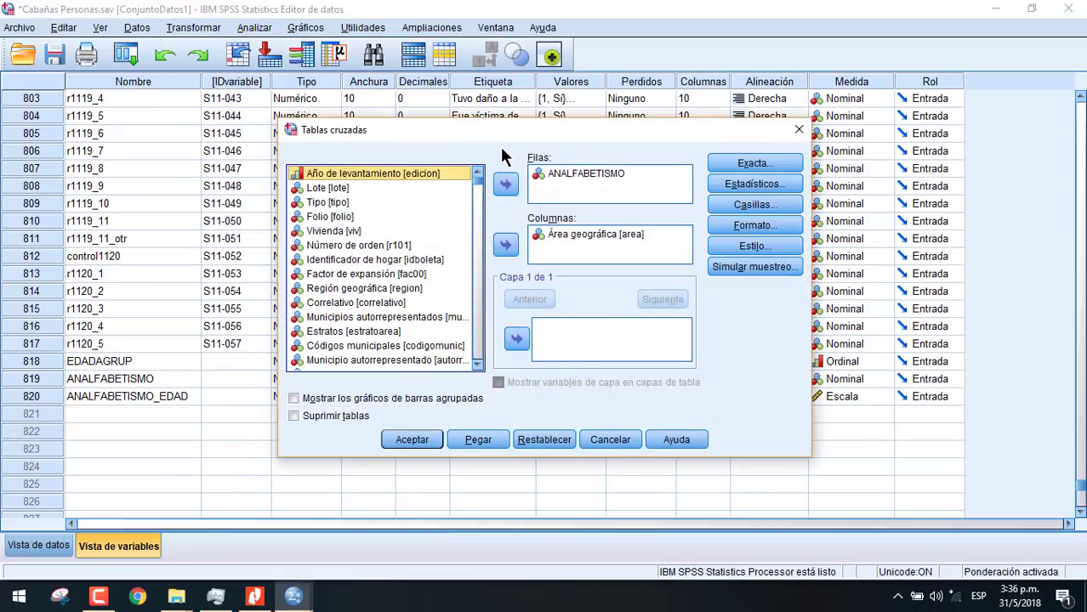
pyautogui.click(542, 172)
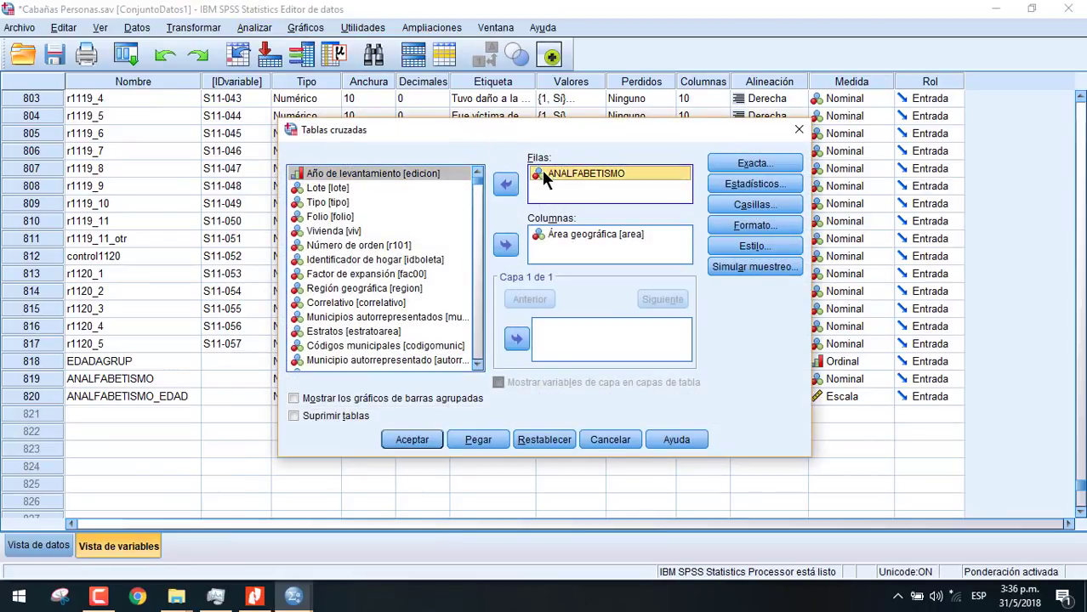
pyautogui.click(505, 245)
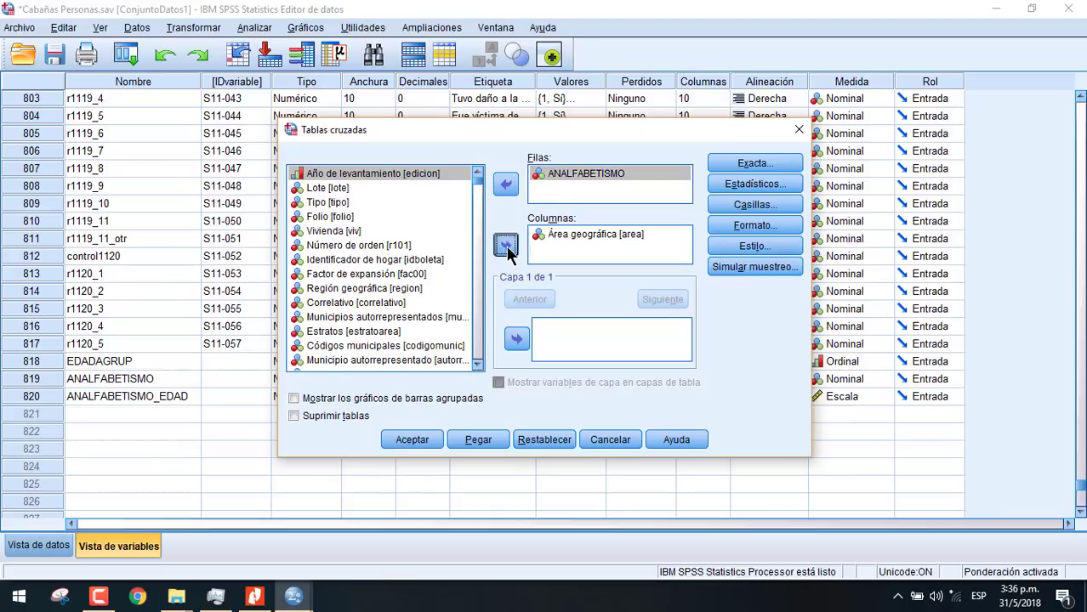
pyautogui.click(548, 236)
pyautogui.click(506, 245)
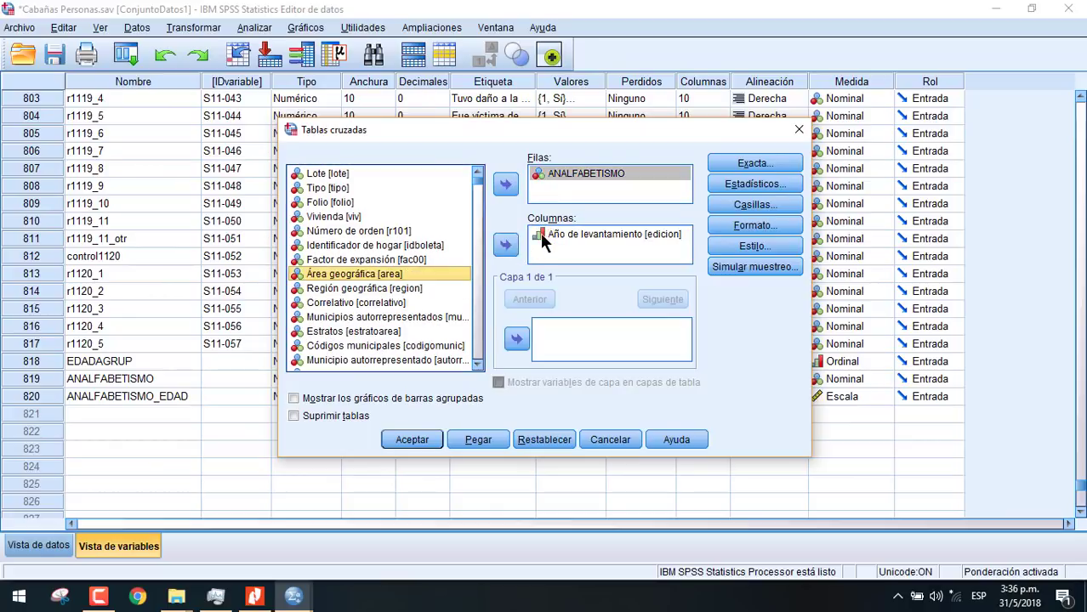
pyautogui.click(546, 235)
pyautogui.click(505, 245)
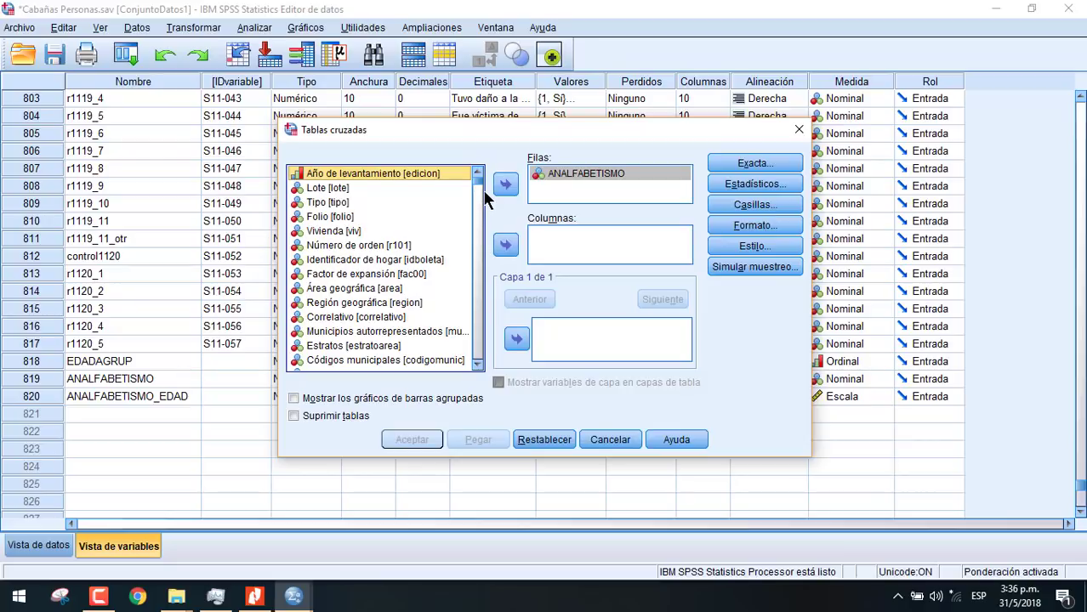
# Move ANALFABETISMO to the columns, set ANALFABETISMO_EDAD as the row variable and run the crosstab
pyautogui.click(544, 173)
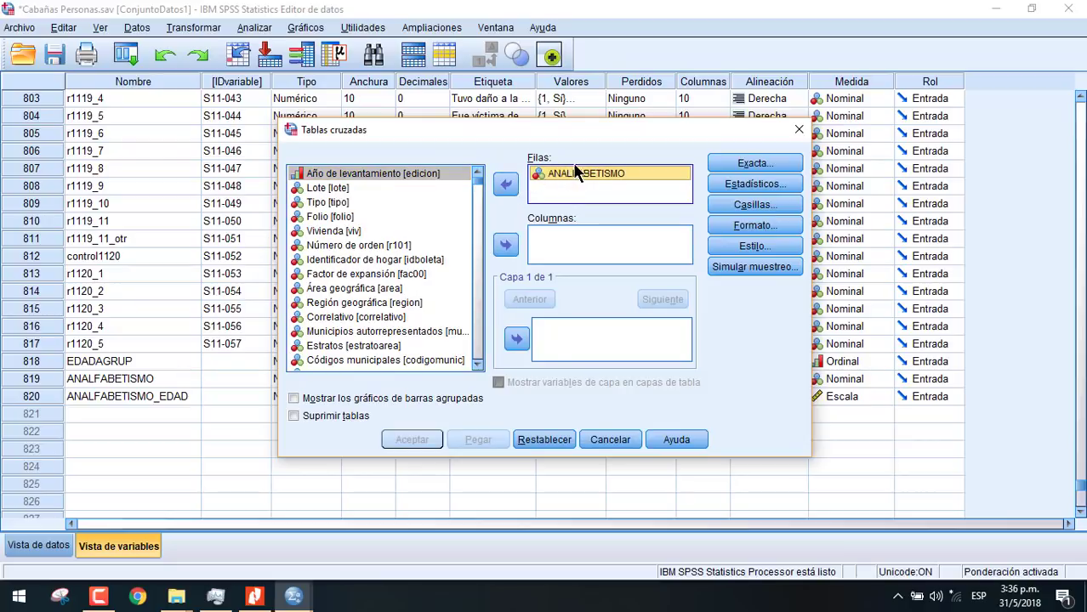
pyautogui.moveTo(568, 171); pyautogui.dragTo(572, 246)
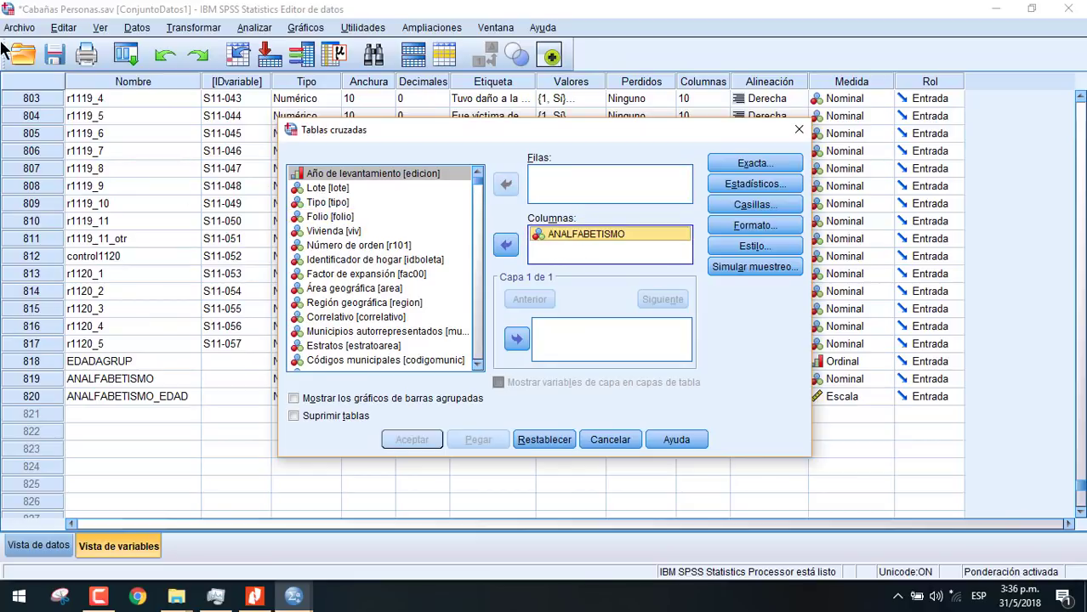
pyautogui.click(435, 216)
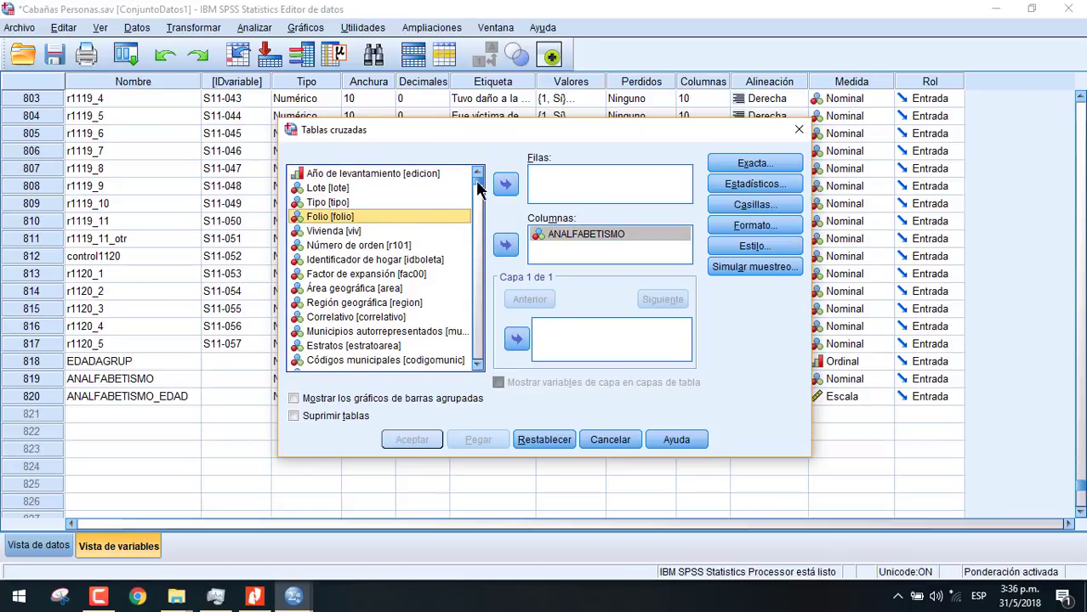
pyautogui.moveTo(478, 183); pyautogui.dragTo(474, 364)
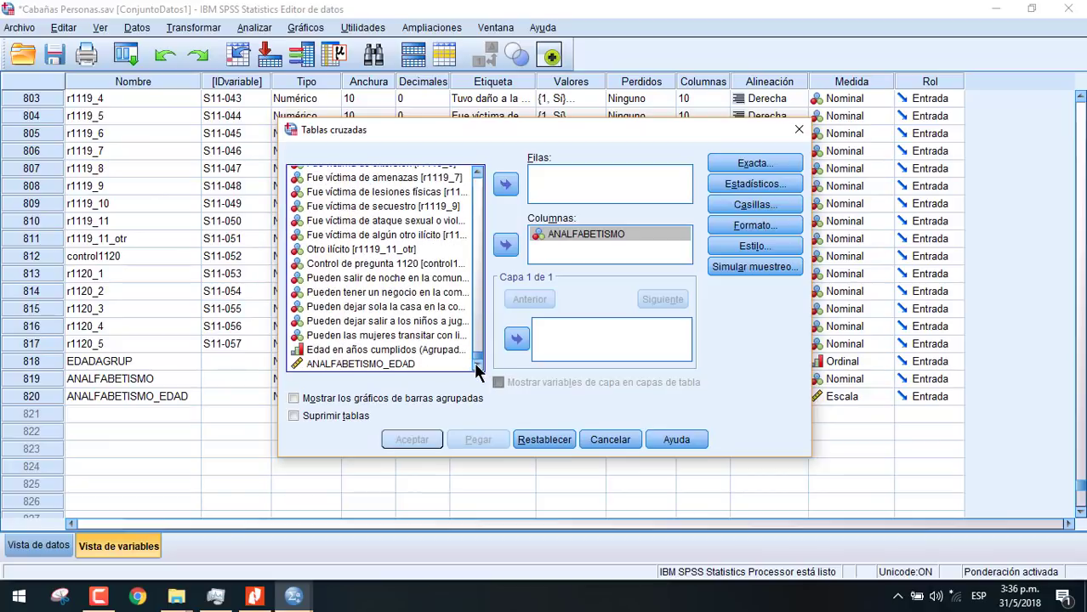
pyautogui.click(417, 362)
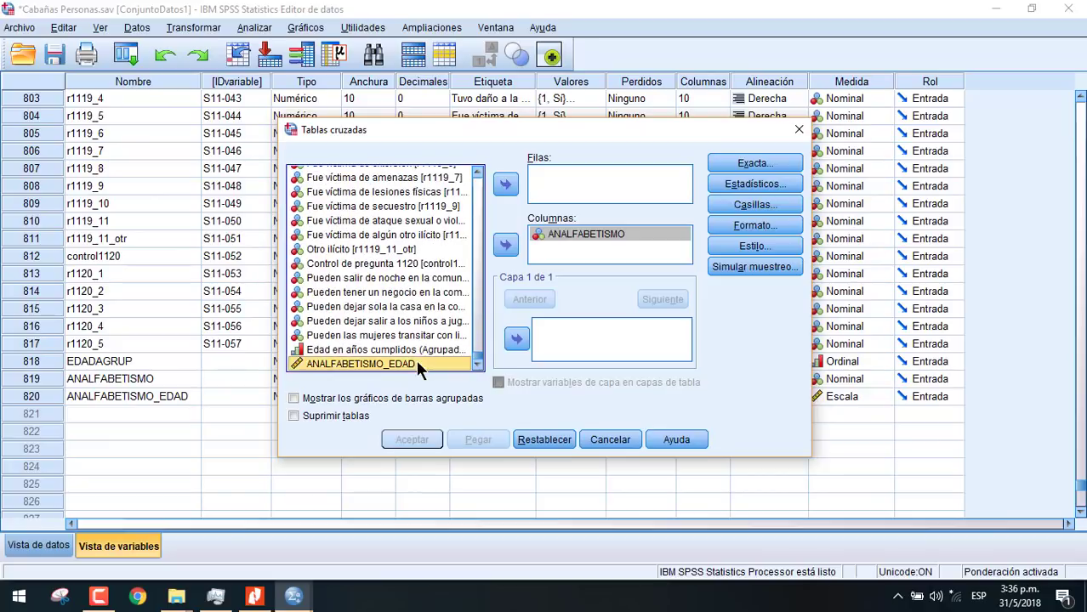
pyautogui.click(506, 185)
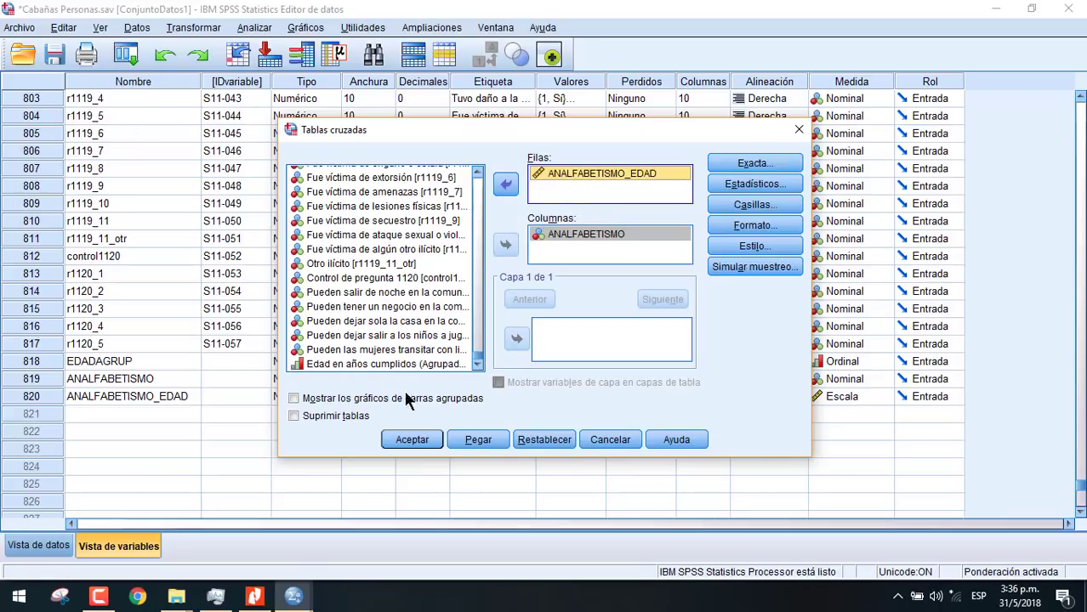
pyautogui.click(413, 440)
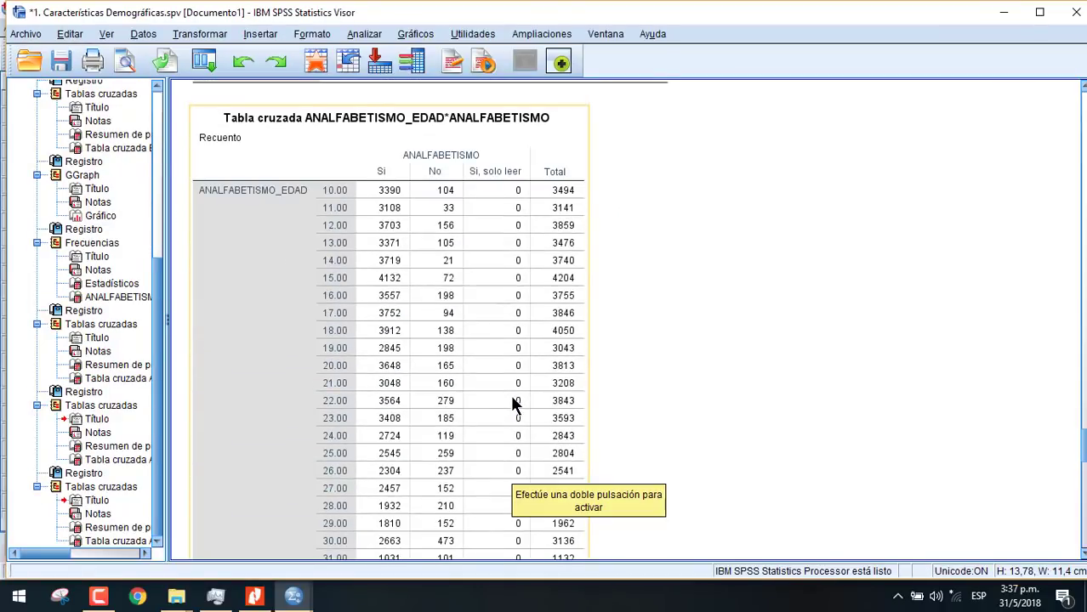
# Examine the crosstab of ANALFABETISMO_EDAD by ANALFABETISMO across its individual ages
pyautogui.scroll(-2, 514, 405)
pyautogui.scroll(5, 514, 405)
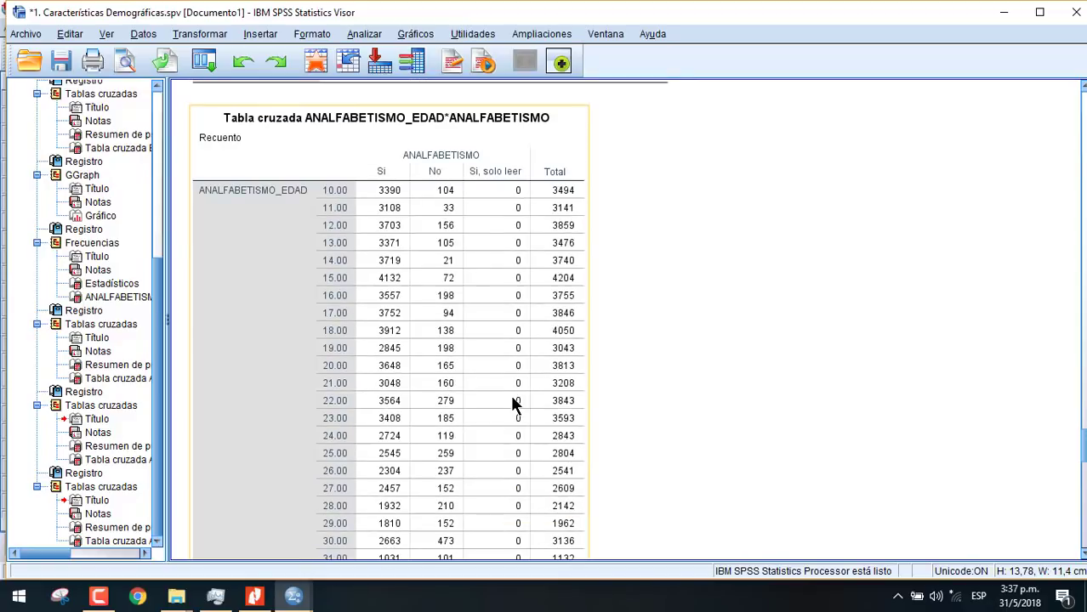
pyautogui.scroll(-5, 514, 405)
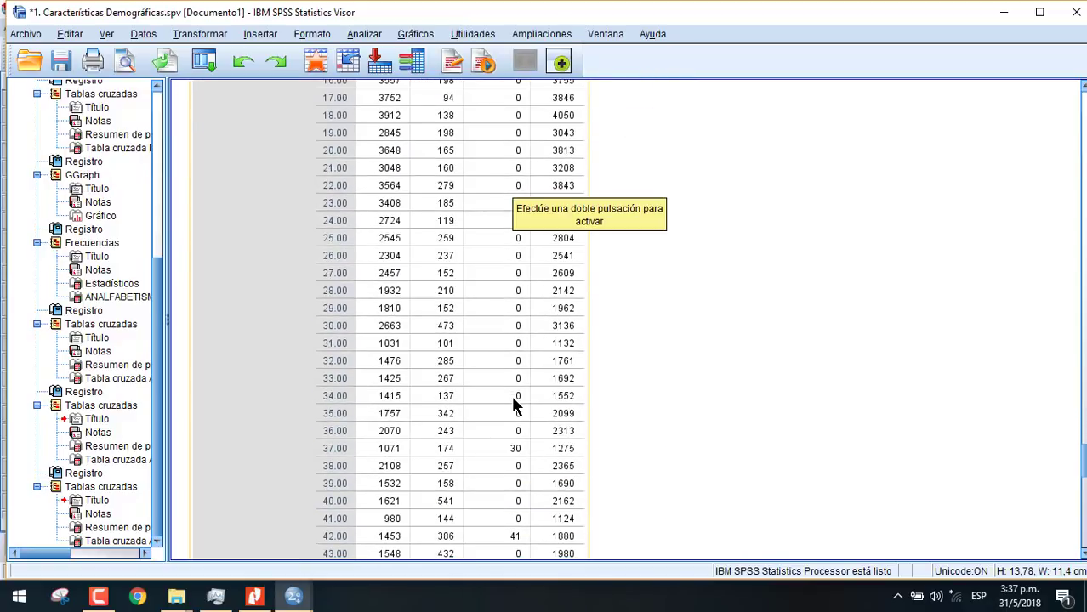
pyautogui.scroll(-2, 511, 394)
pyautogui.scroll(6, 511, 394)
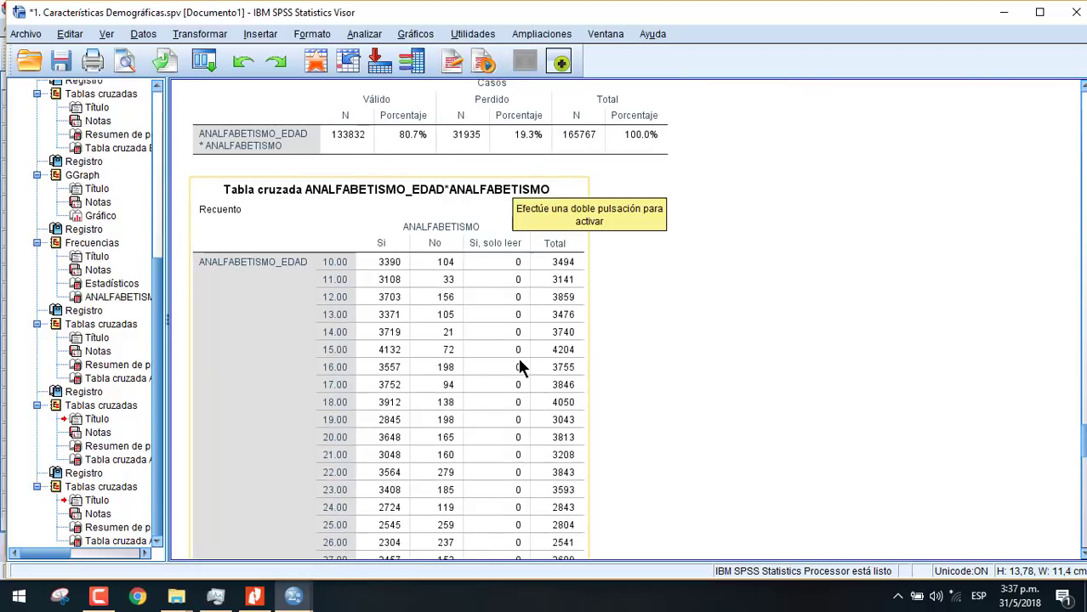
# Delete the ANALFABETISMO_EDAD by ANALFABETISMO output: crosstab table, case processing summary, title and syntax log
pyautogui.click(518, 359)
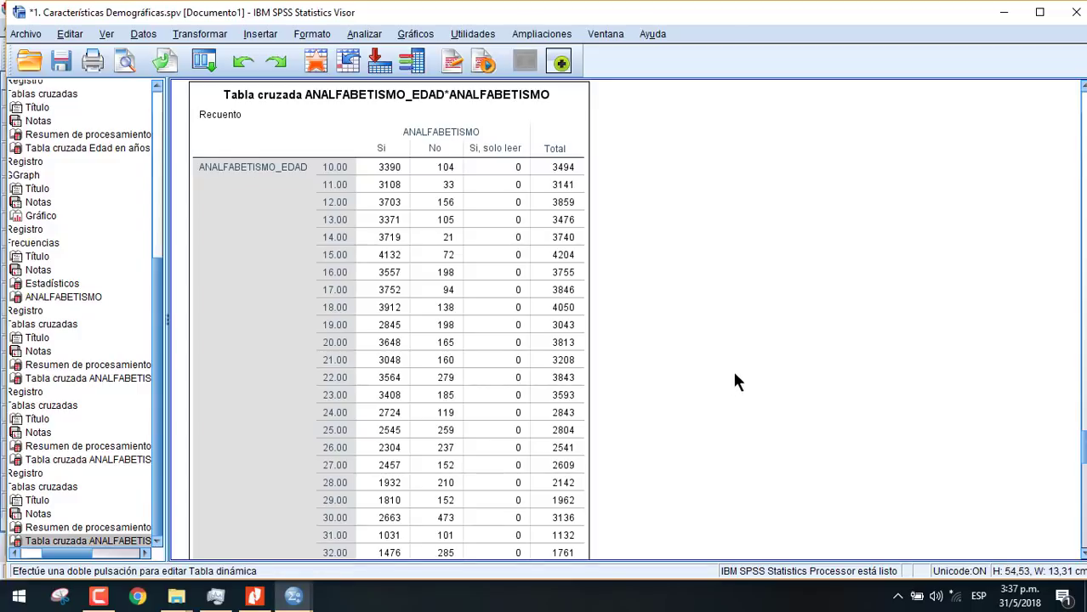
pyautogui.scroll(-3, 646, 373)
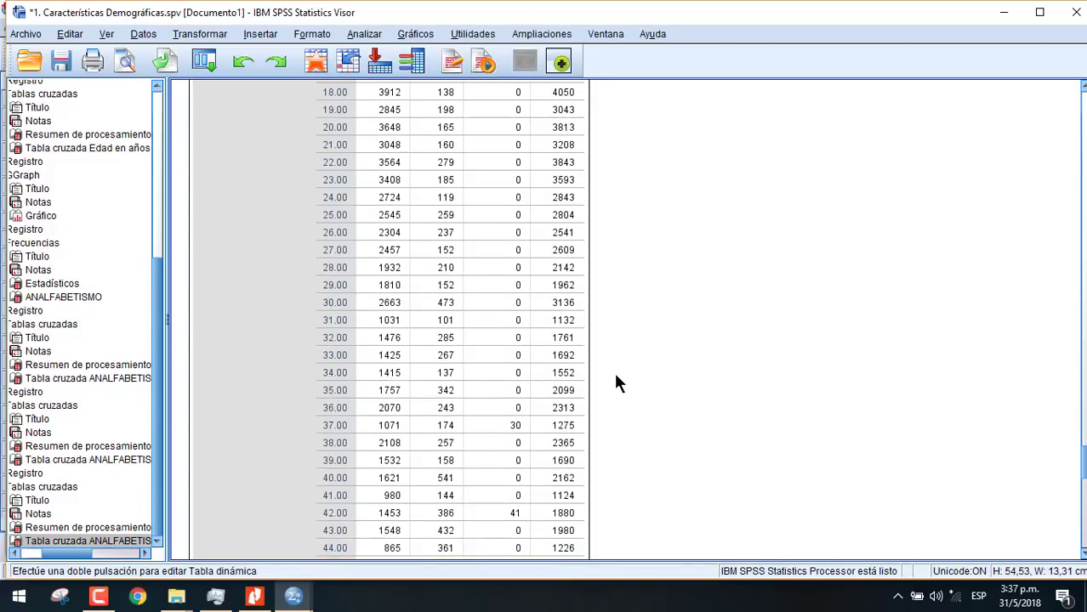
pyautogui.scroll(4, 604, 374)
pyautogui.scroll(5, 533, 414)
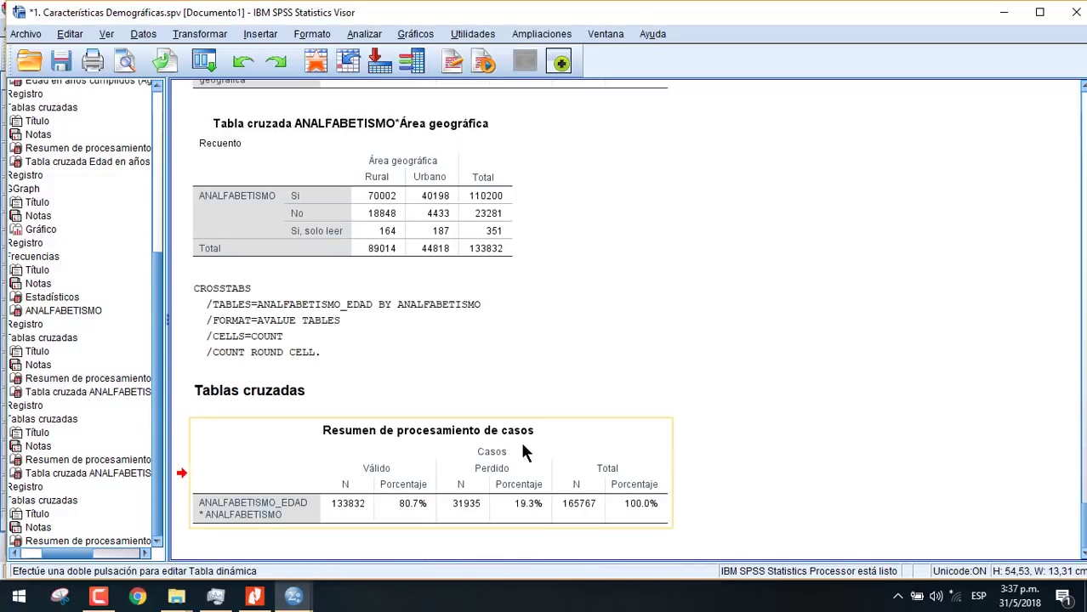
pyautogui.scroll(2, 469, 475)
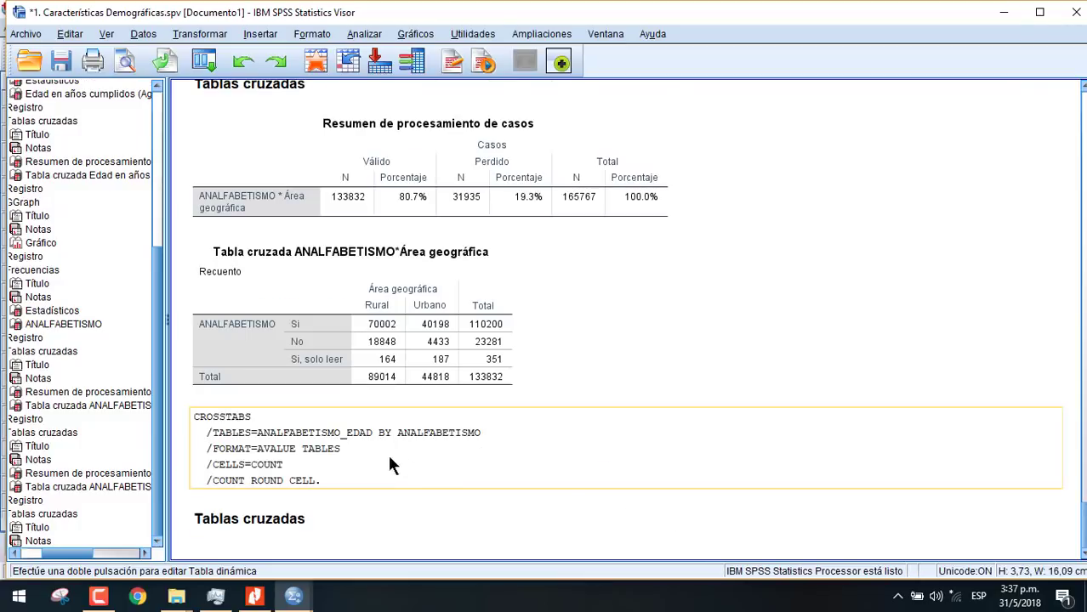
pyautogui.click(253, 520)
pyautogui.press('Delete')
pyautogui.press('Delete')
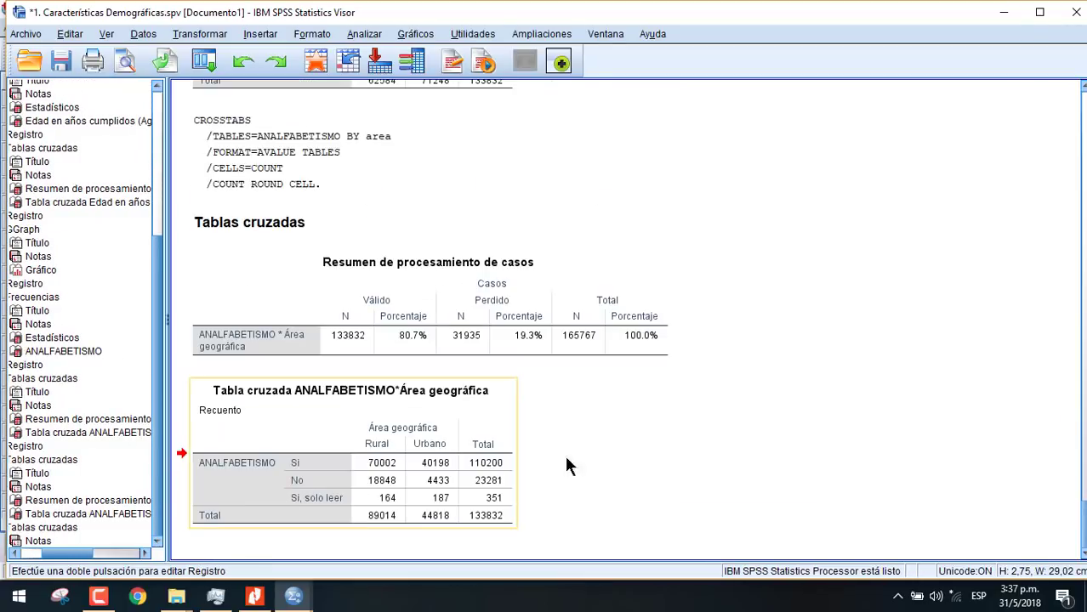
# Return to the data editor and bring up the variable transformation commands
pyautogui.click(295, 600)
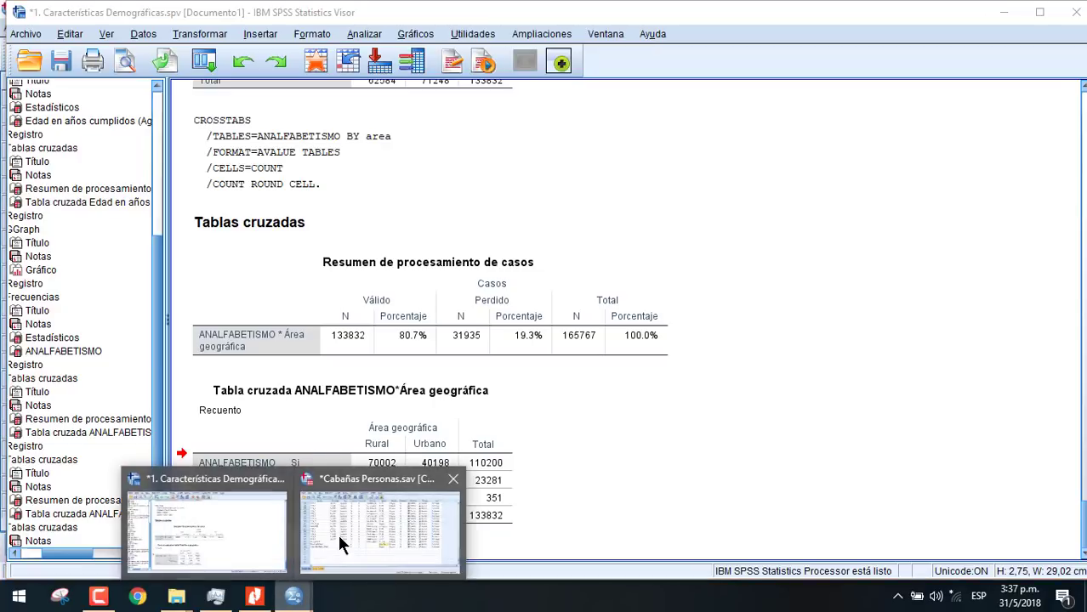
pyautogui.click(352, 538)
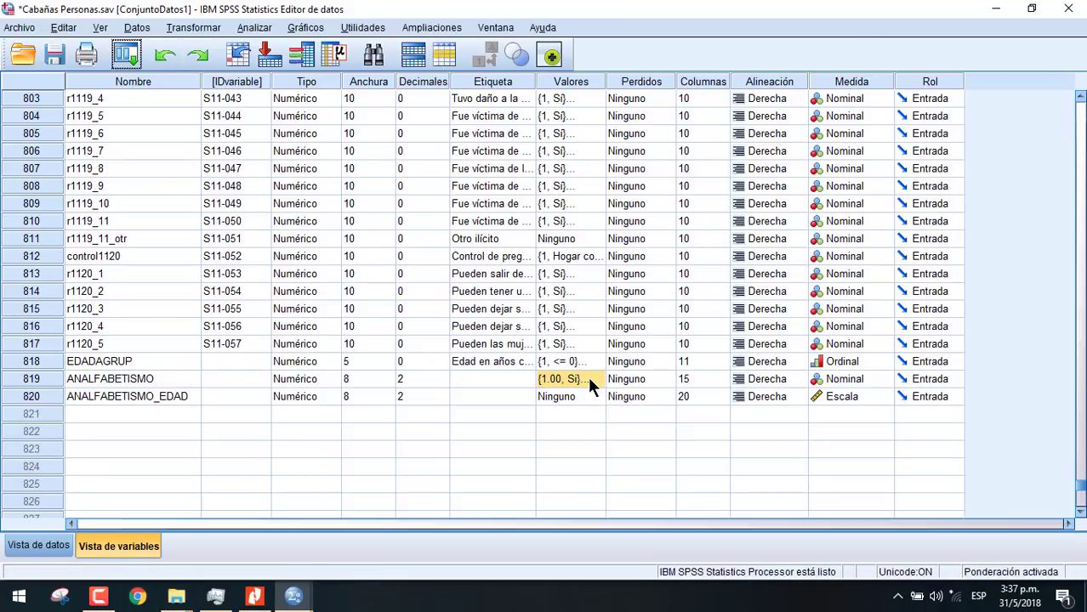
pyautogui.click(98, 596)
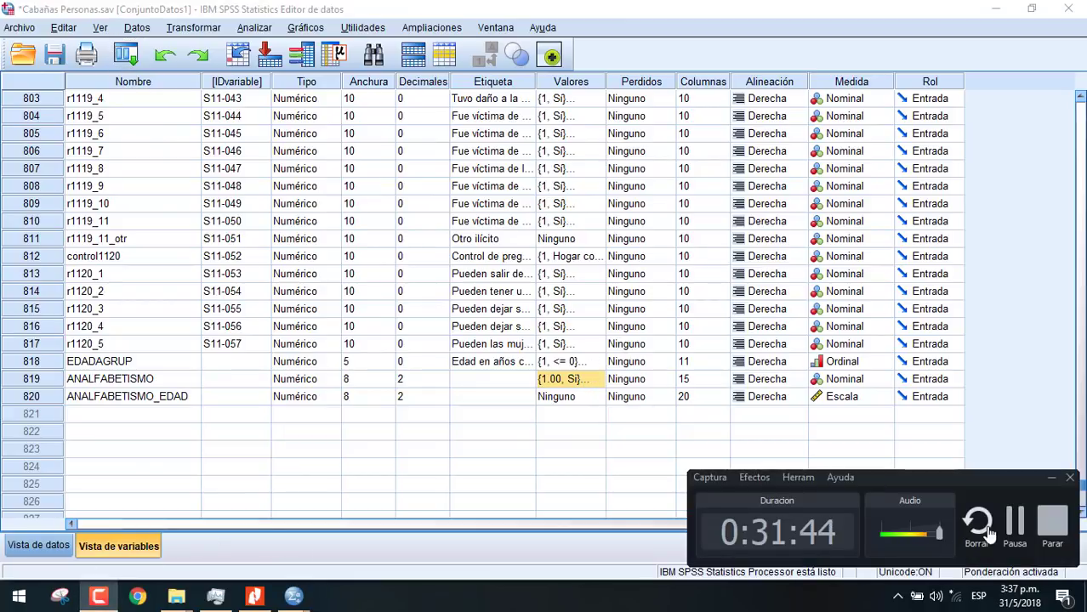
pyautogui.click(99, 596)
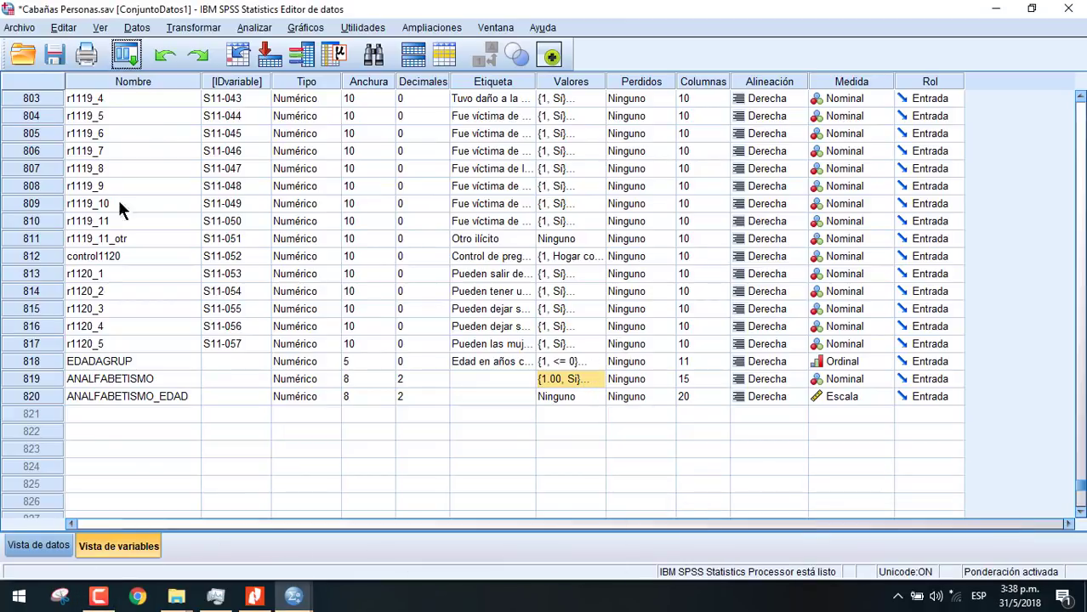
pyautogui.click(196, 27)
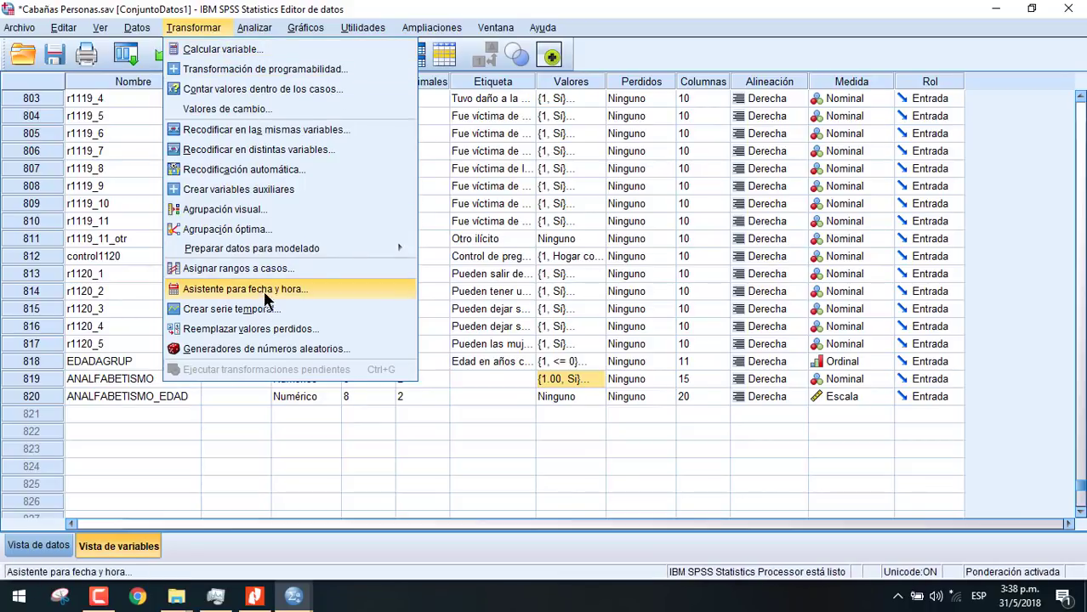
# Start visual binning with ANALFABETISMO_EDAD as the variable to group into intervals
pyautogui.click(267, 209)
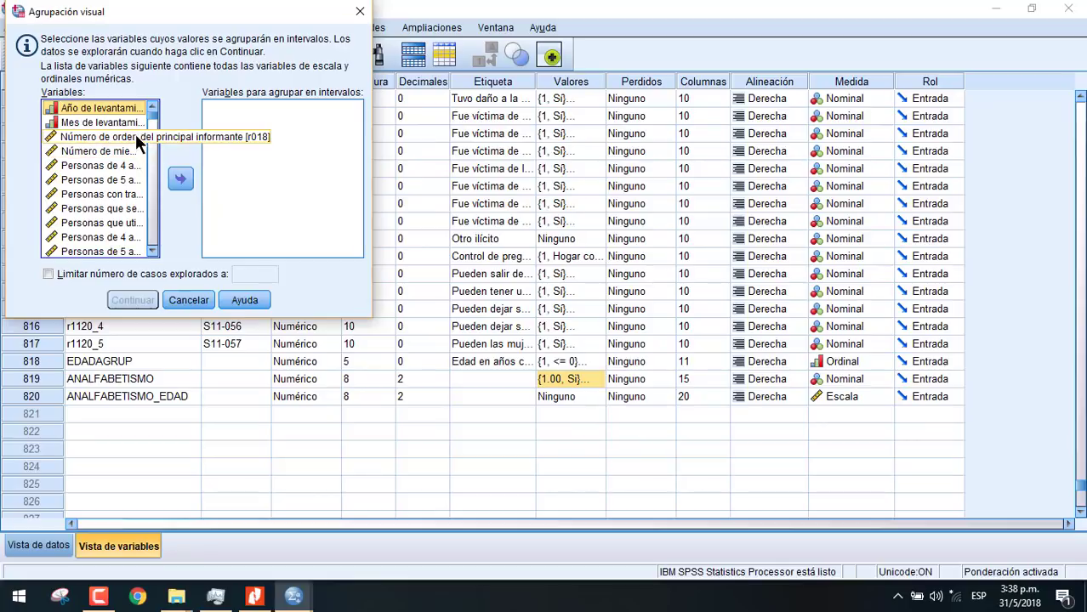
pyautogui.moveTo(153, 114); pyautogui.dragTo(154, 243)
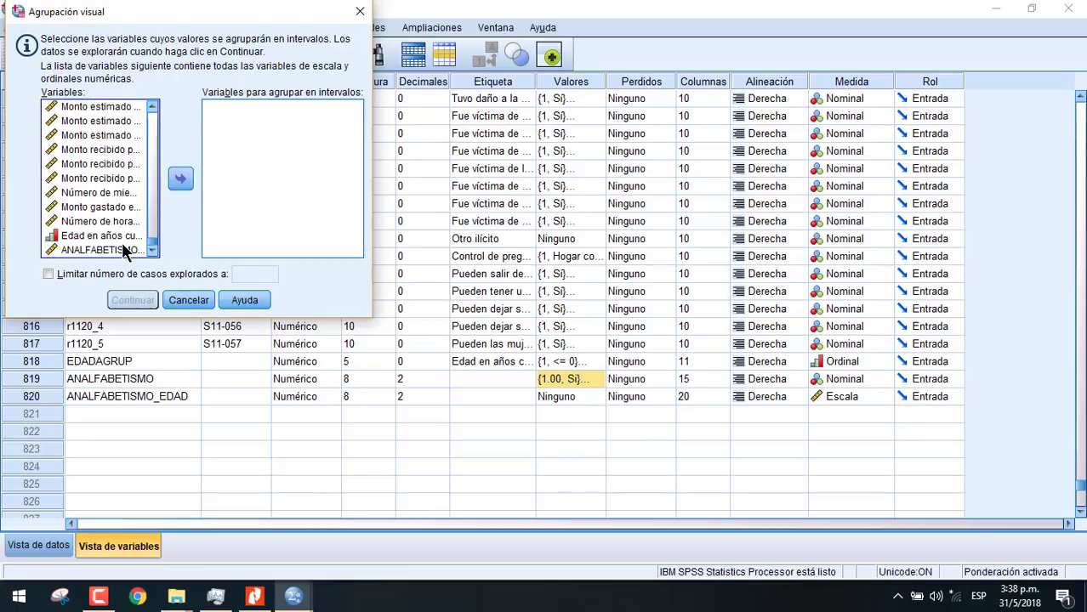
pyautogui.click(123, 250)
pyautogui.click(179, 182)
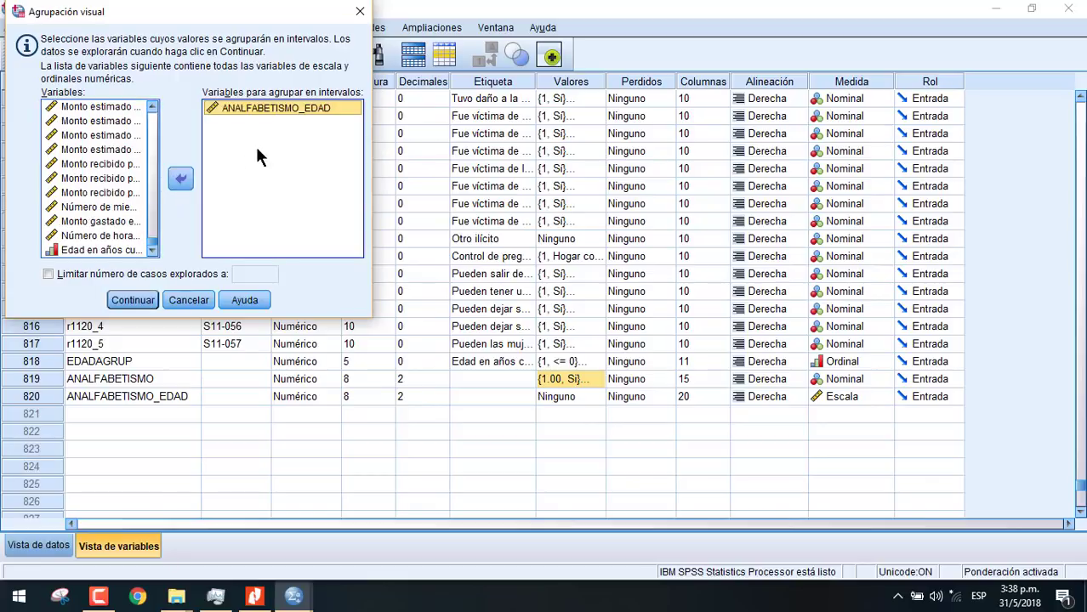
pyautogui.click(139, 299)
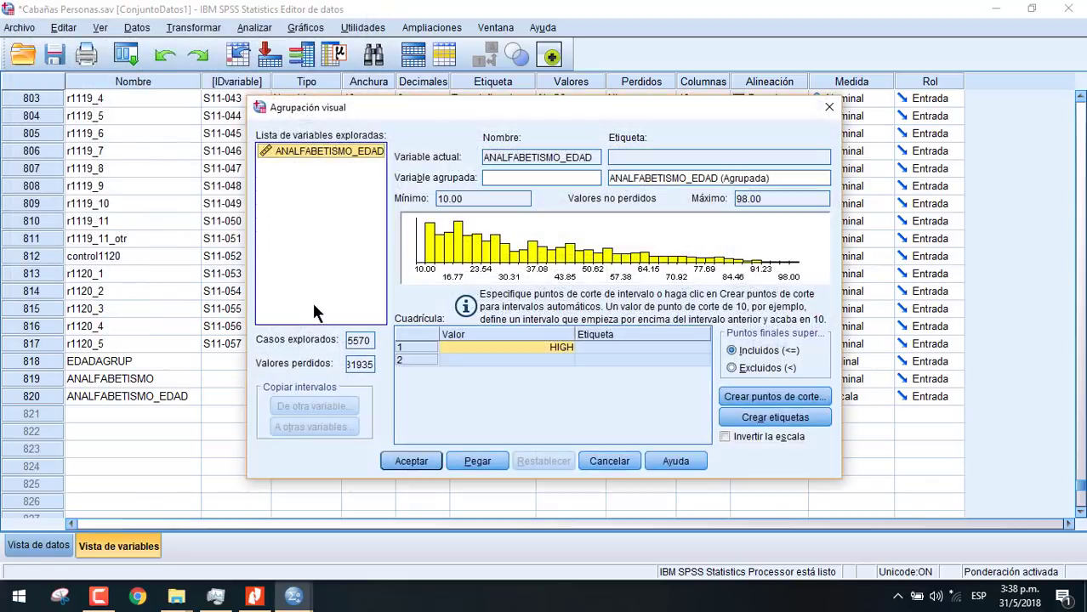
# Name the grouped variable Analfab_edad_agrup and begin defining equal-width cut points
pyautogui.click(545, 181)
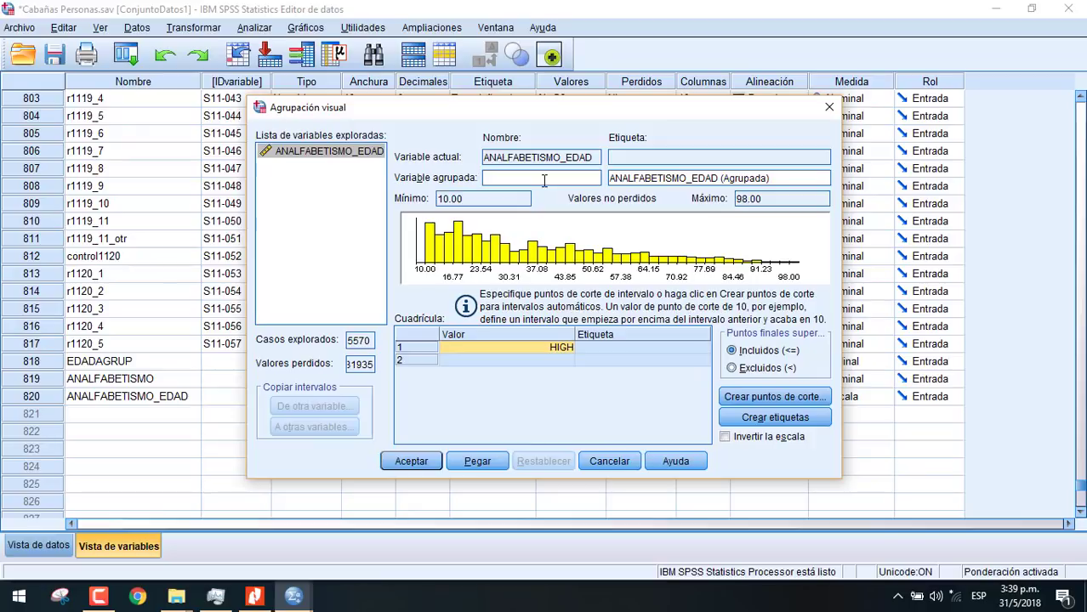
pyautogui.write('Analfab_edad_agrup')
pyautogui.click(763, 398)
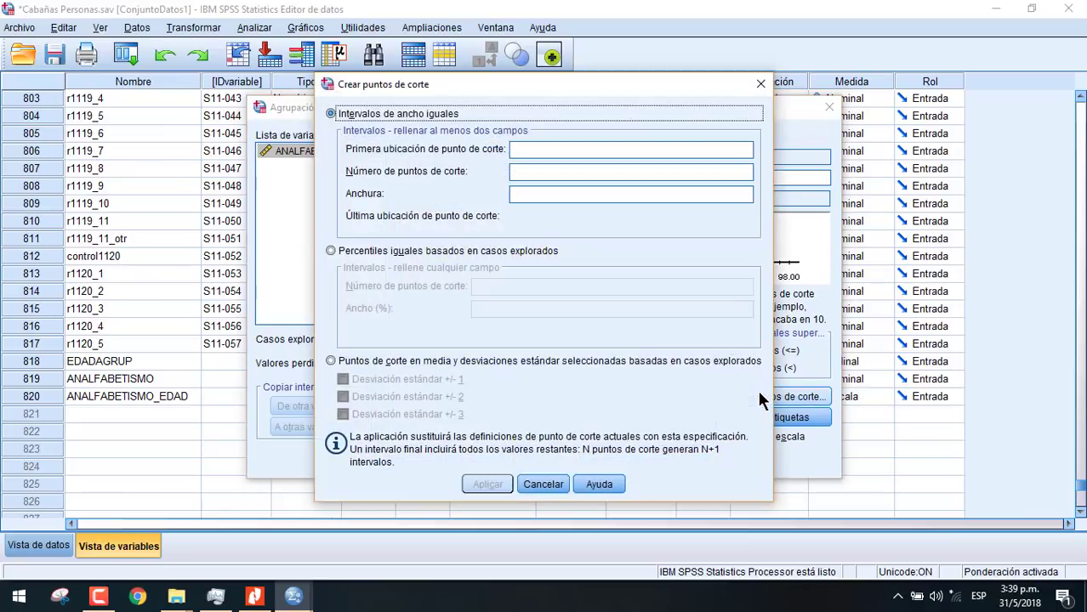
pyautogui.click(547, 150)
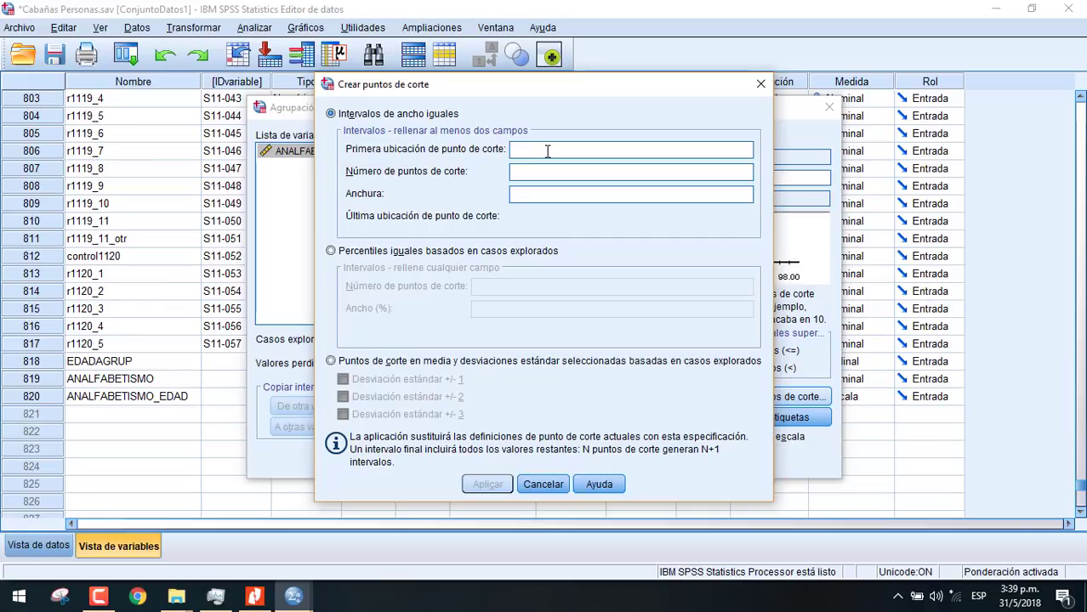
pyautogui.moveTo(97, 600)
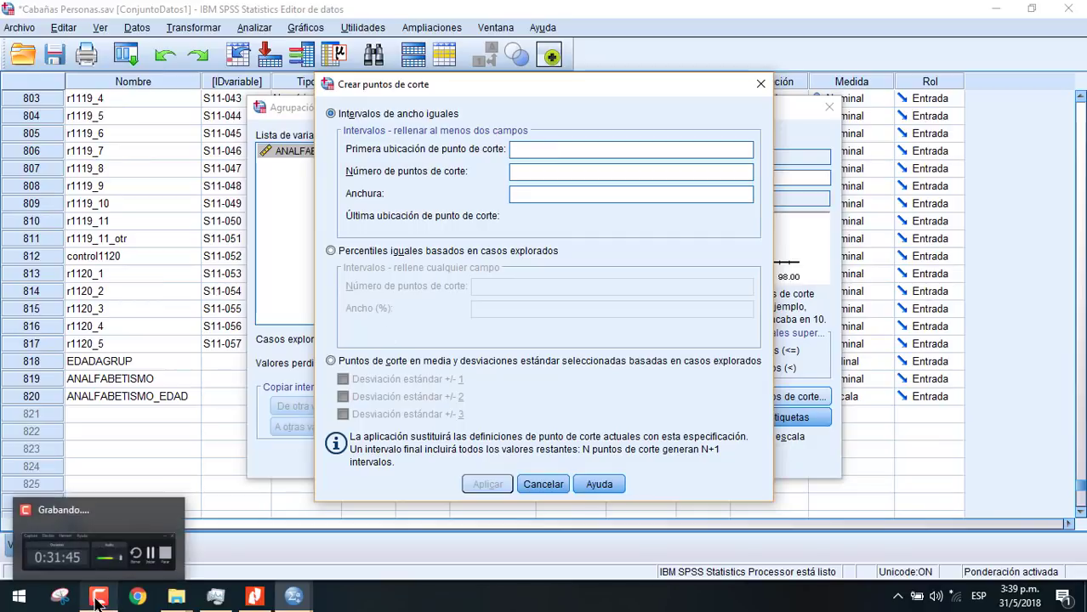
pyautogui.click(97, 549)
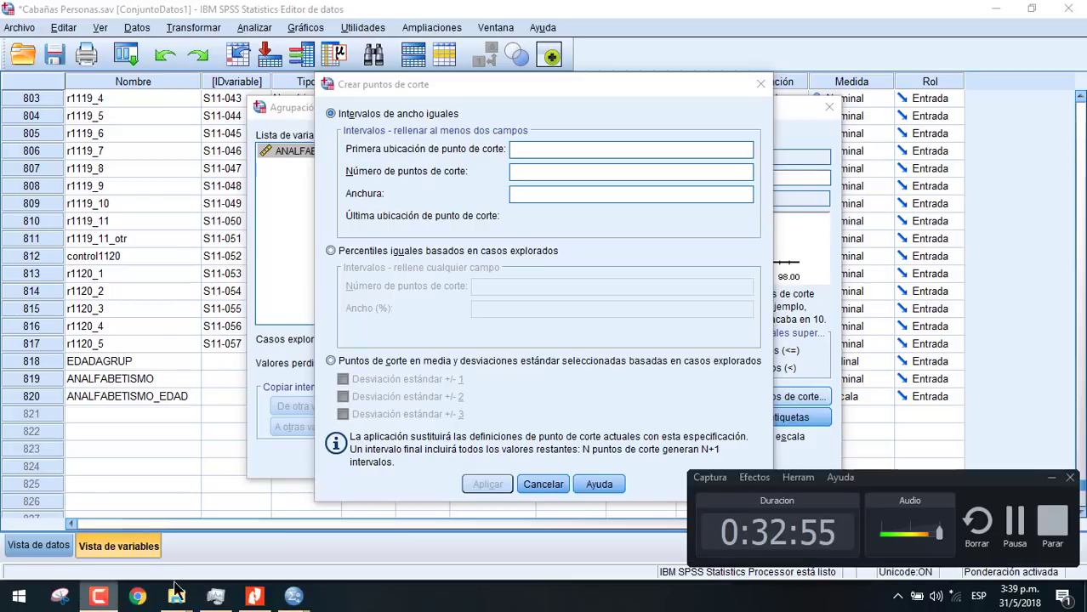
pyautogui.click(1019, 519)
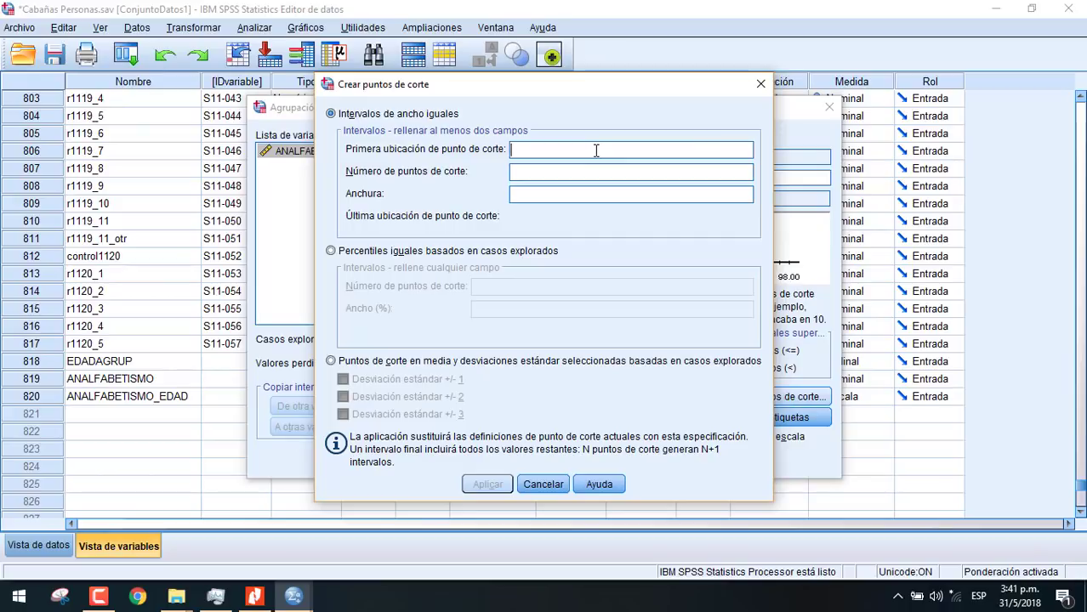
# Apply equal-width cut points with first location 10, width 6 and 15 cut points
pyautogui.write('10')
pyautogui.click(575, 194)
pyautogui.write('6')
pyautogui.click(564, 169)
pyautogui.write('15')
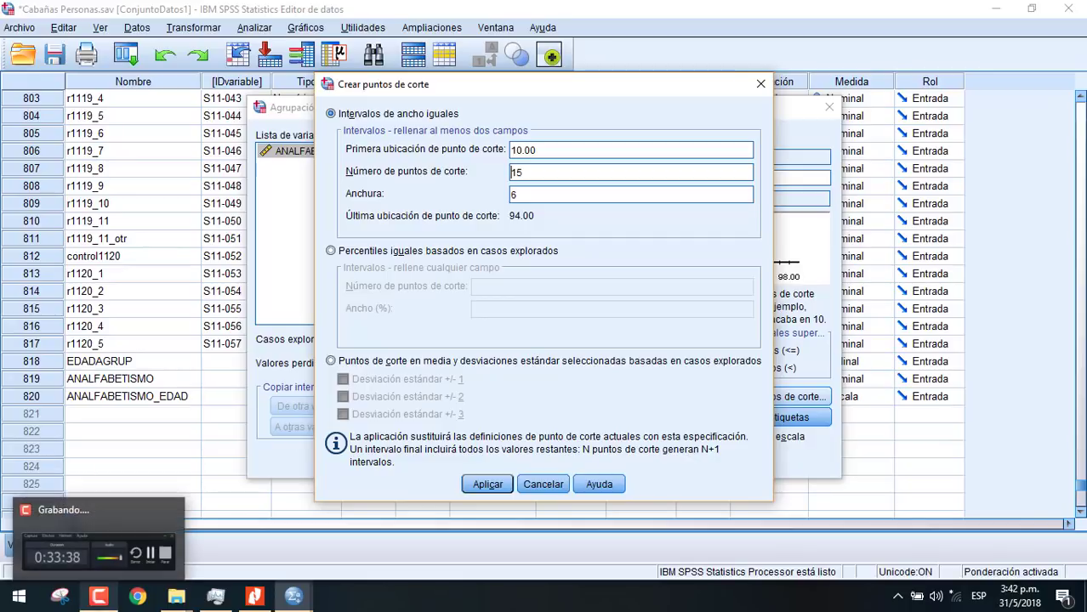
pyautogui.click(98, 595)
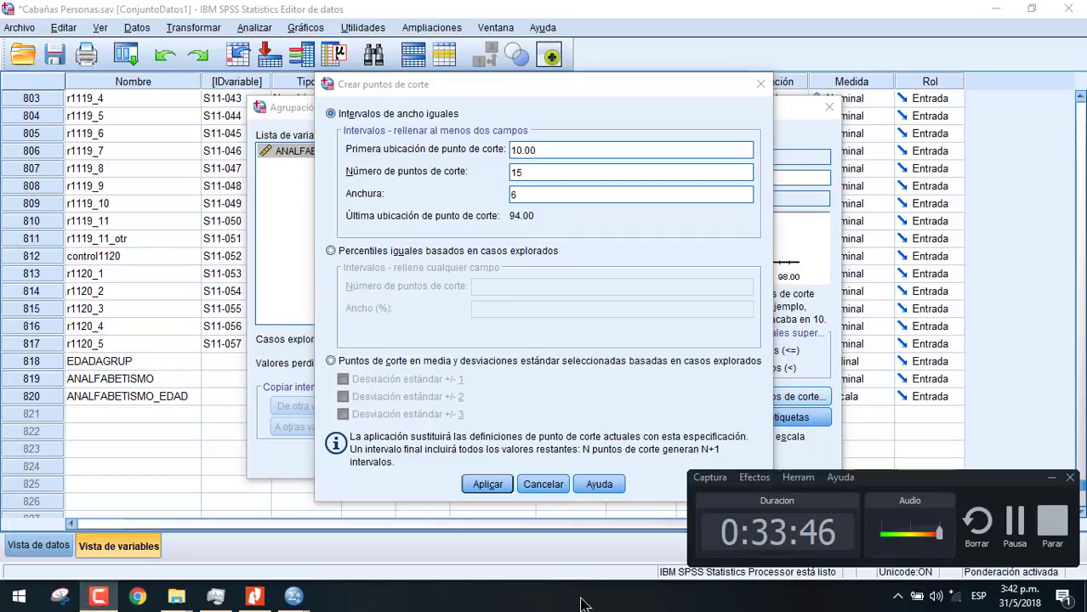
pyautogui.click(1051, 477)
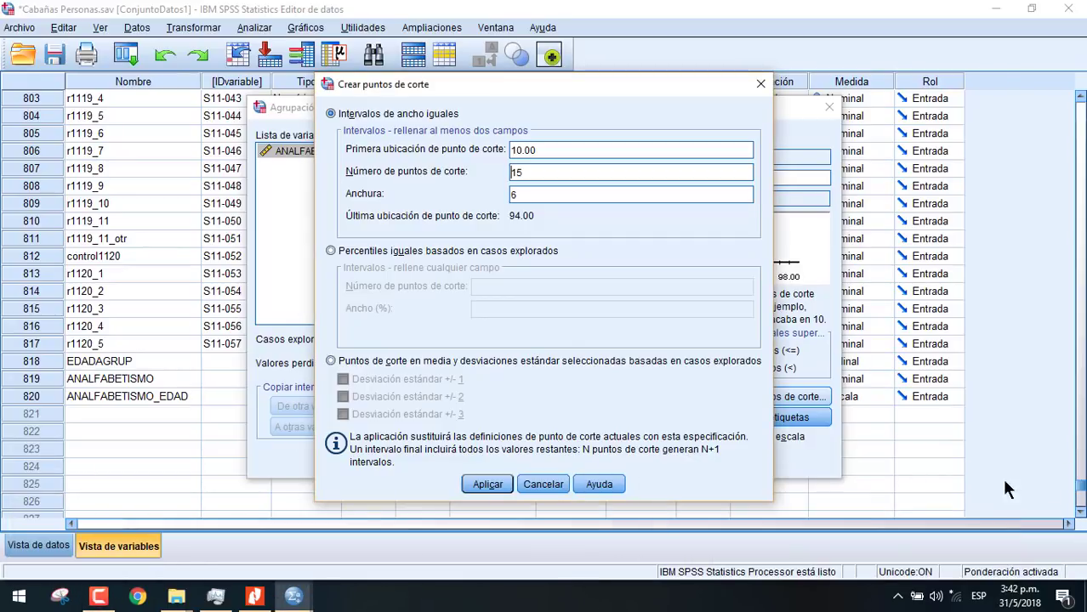
pyautogui.click(489, 483)
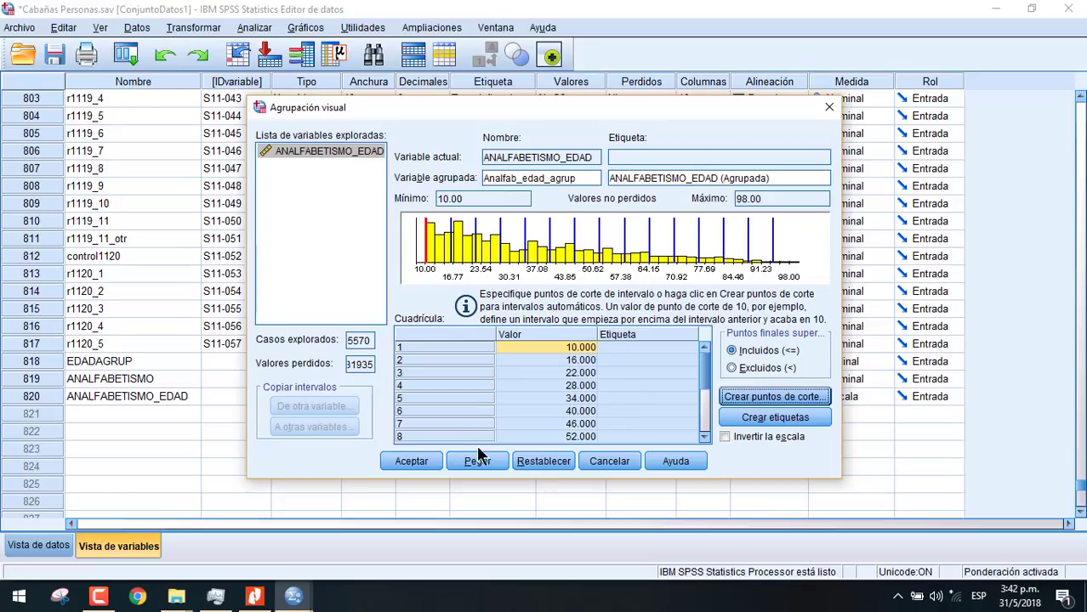
# Generate labels for all the intervals and create the grouped variable
pyautogui.click(799, 416)
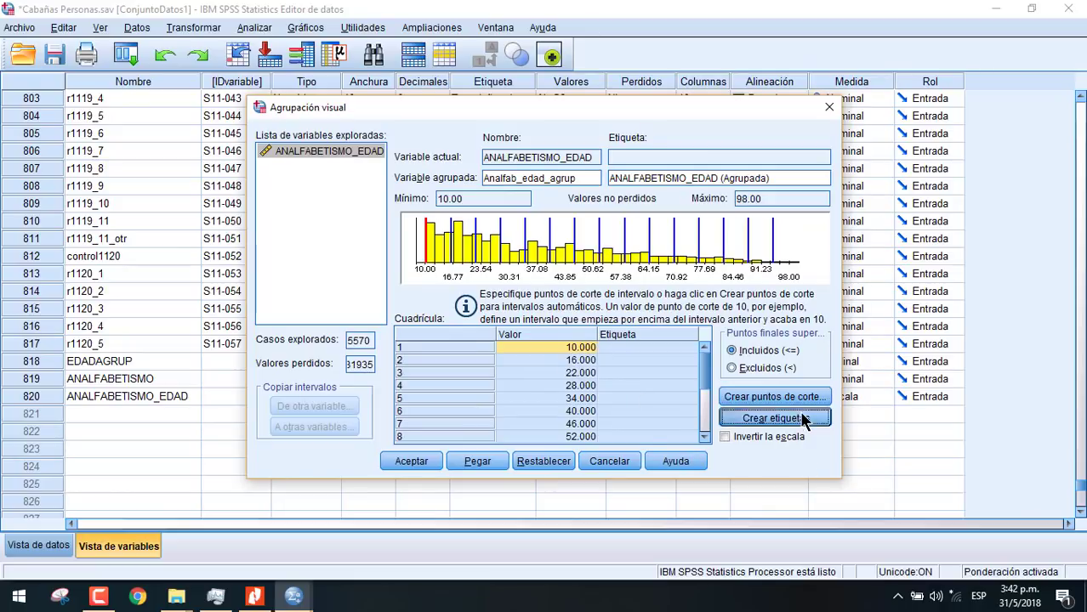
pyautogui.scroll(-3, 688, 393)
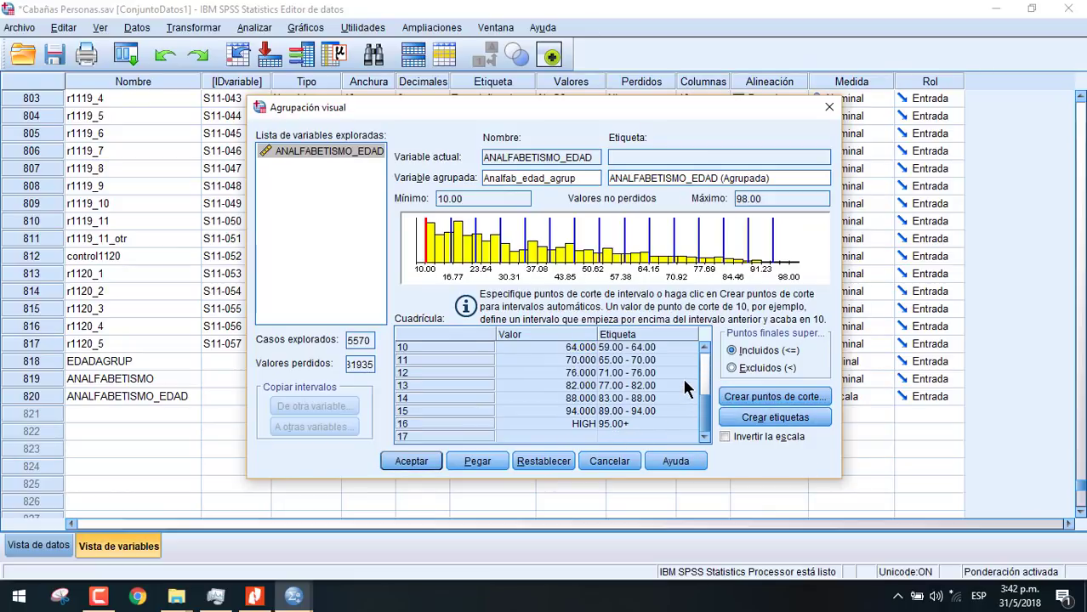
pyautogui.scroll(3, 682, 376)
pyautogui.scroll(-1, 681, 376)
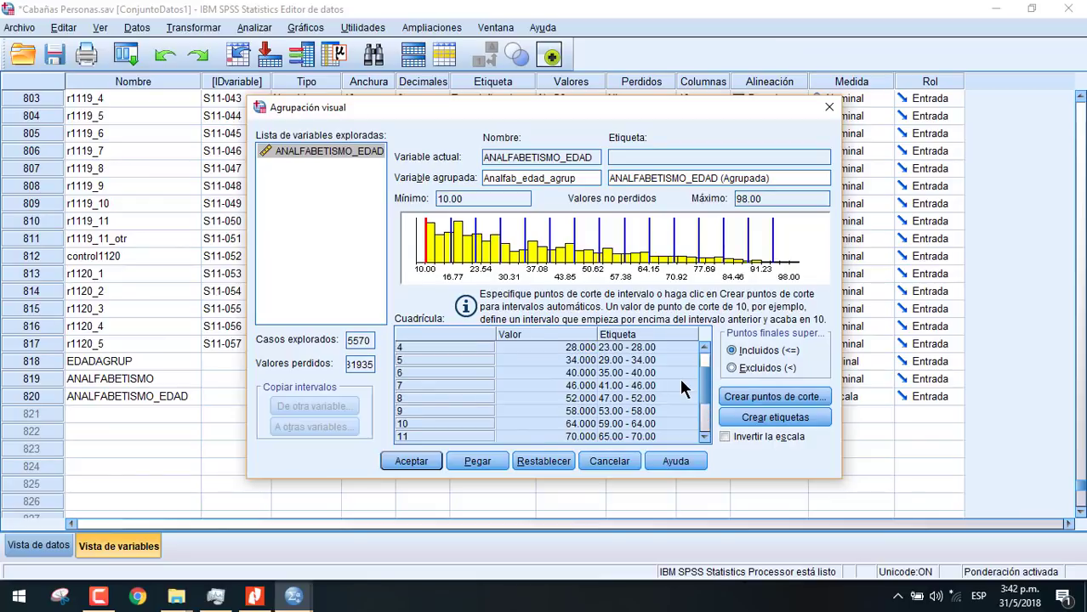
pyautogui.scroll(-2, 681, 387)
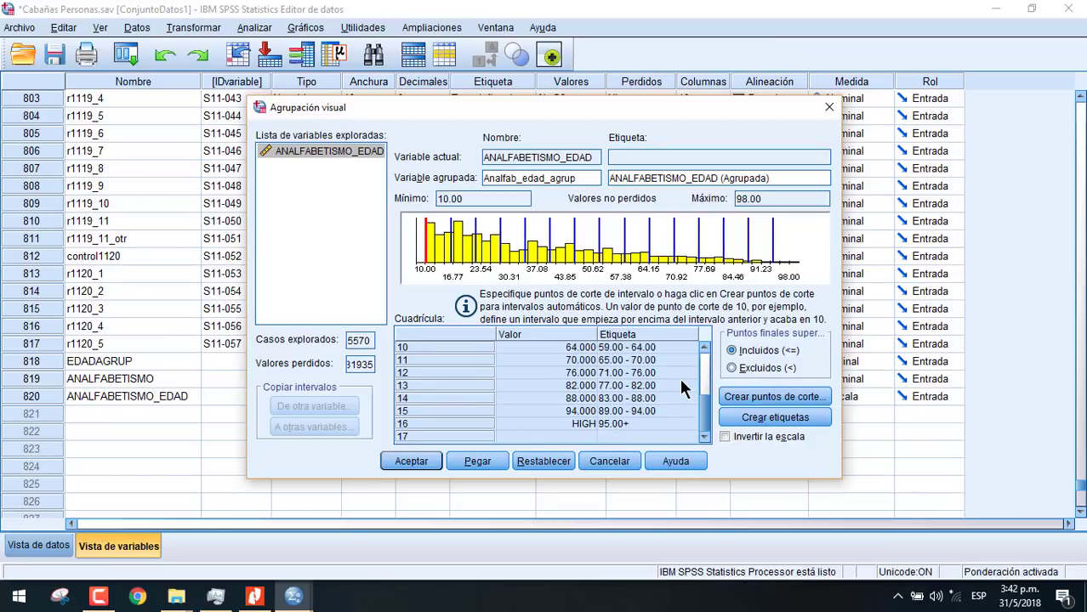
pyautogui.click(428, 458)
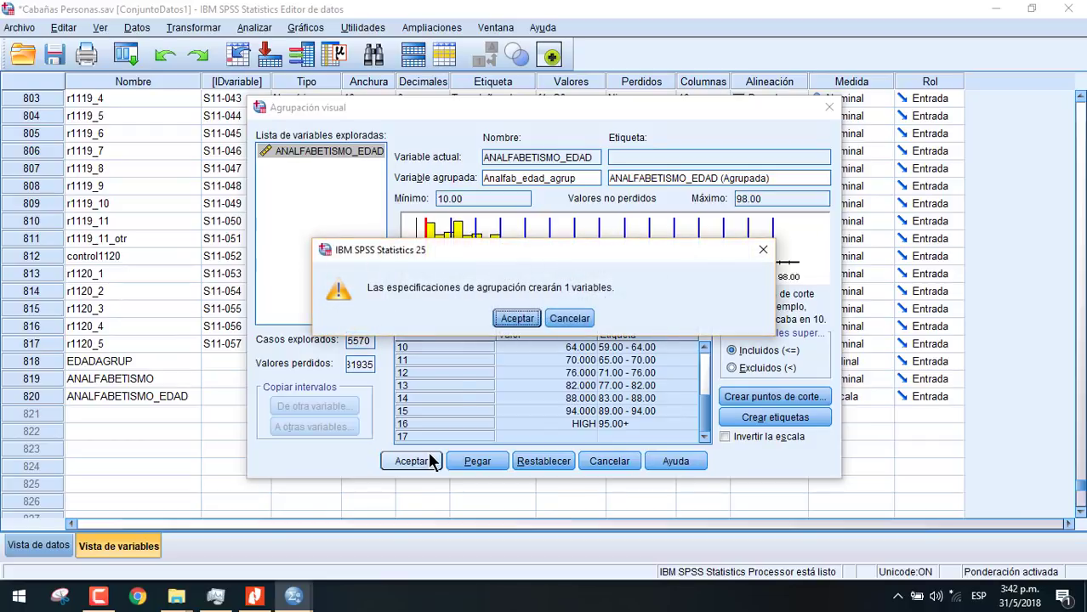
pyautogui.click(517, 320)
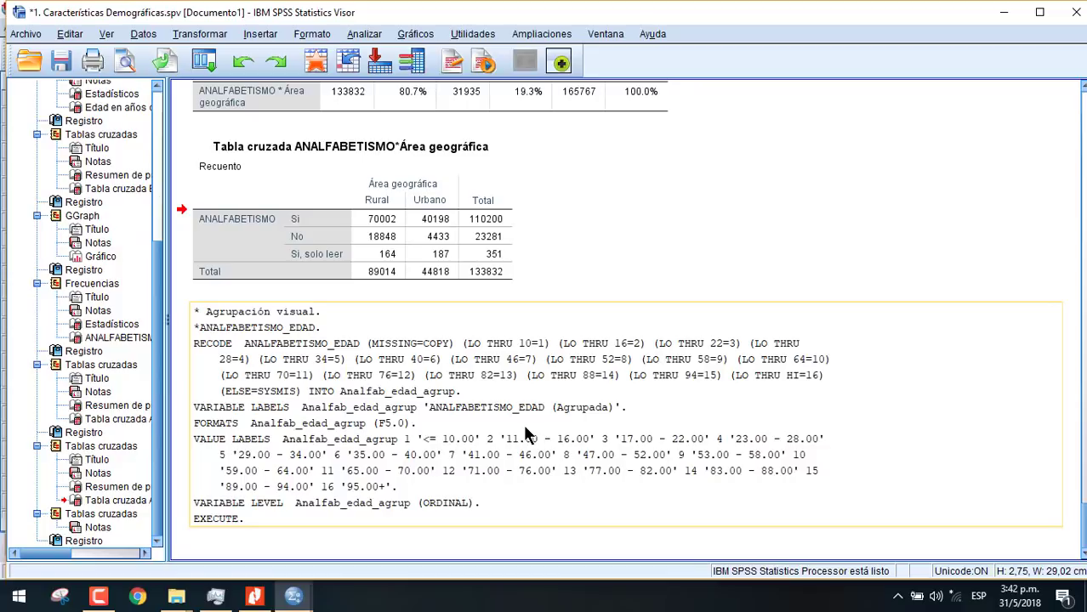
# Switch to the Cabañas Personas.sav data editor and review the name, type, width, label and values of Analfab_edad_agrup
pyautogui.moveTo(293, 598)
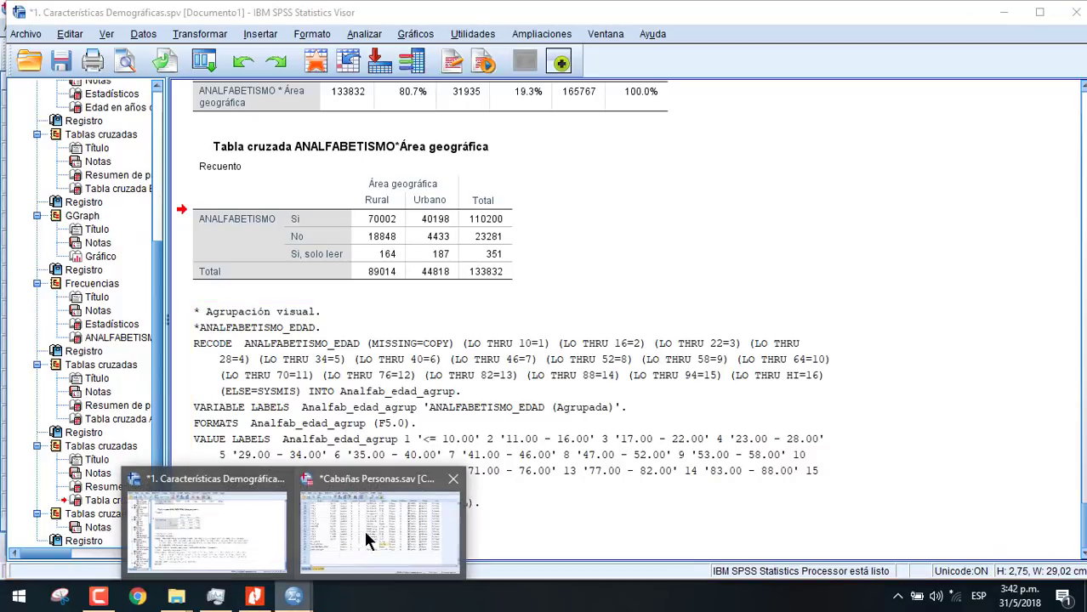
pyautogui.click(364, 528)
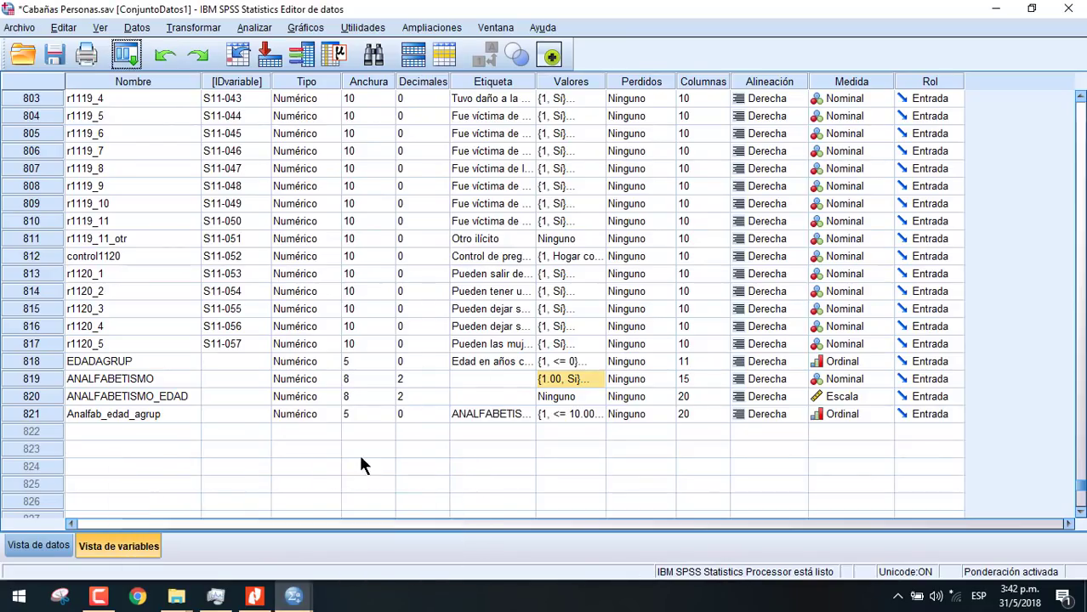
pyautogui.click(189, 409)
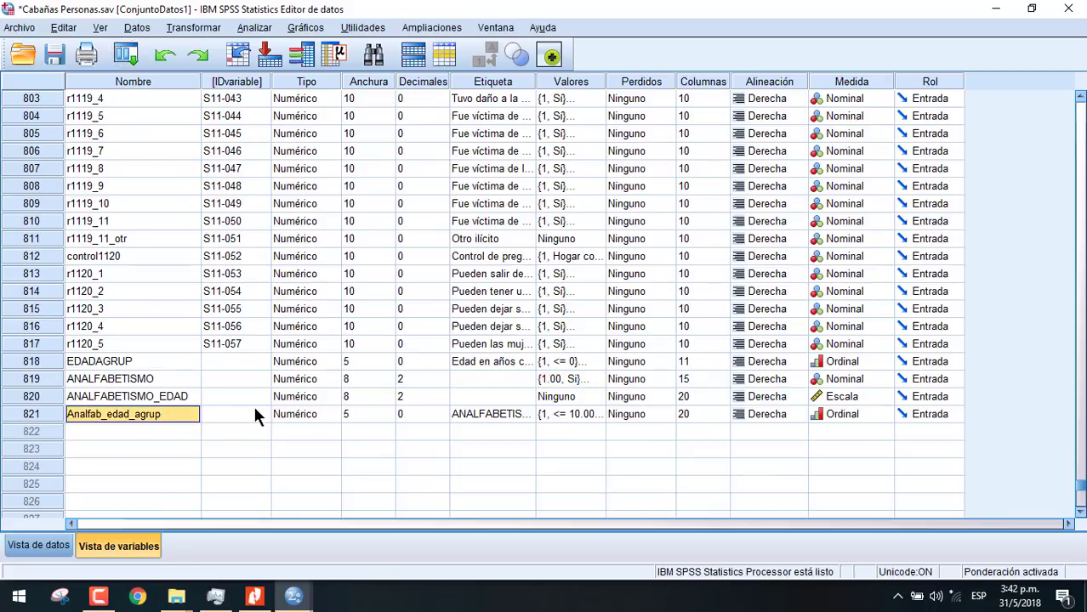
pyautogui.click(291, 417)
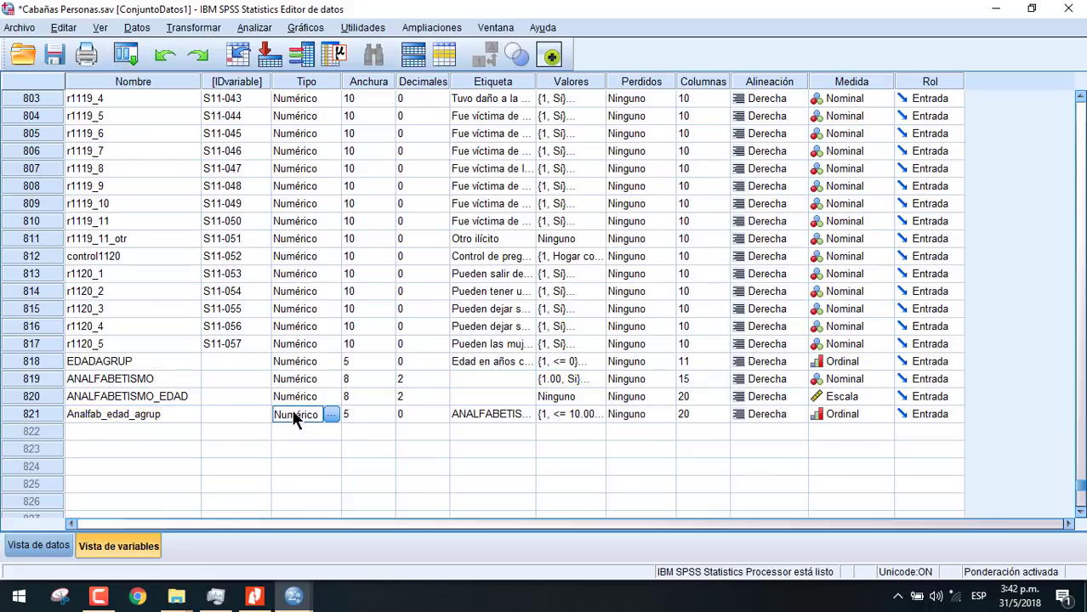
pyautogui.click(362, 414)
pyautogui.click(473, 413)
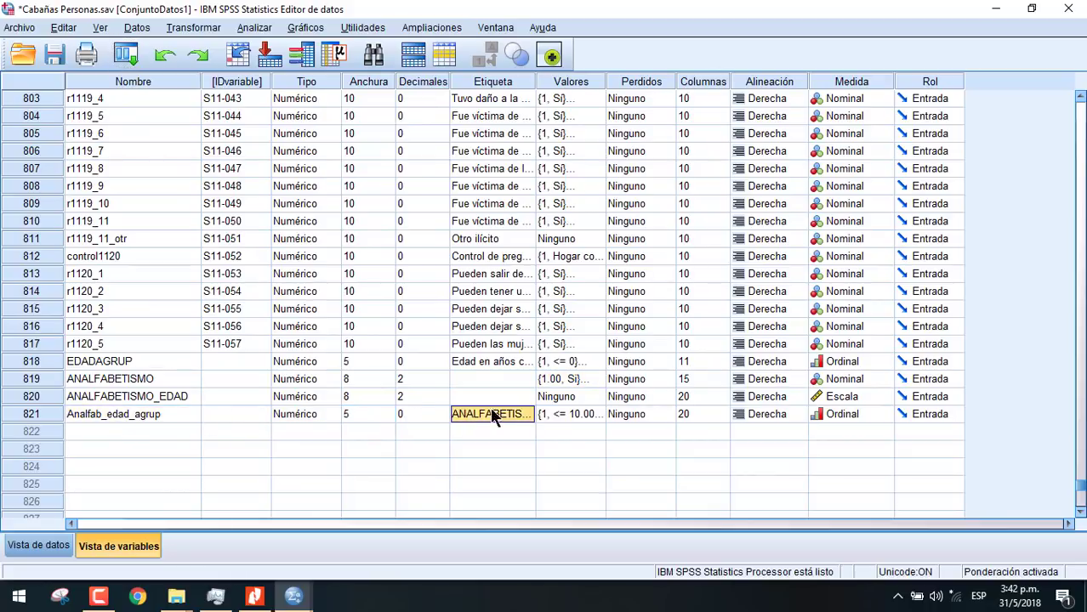
pyautogui.click(550, 412)
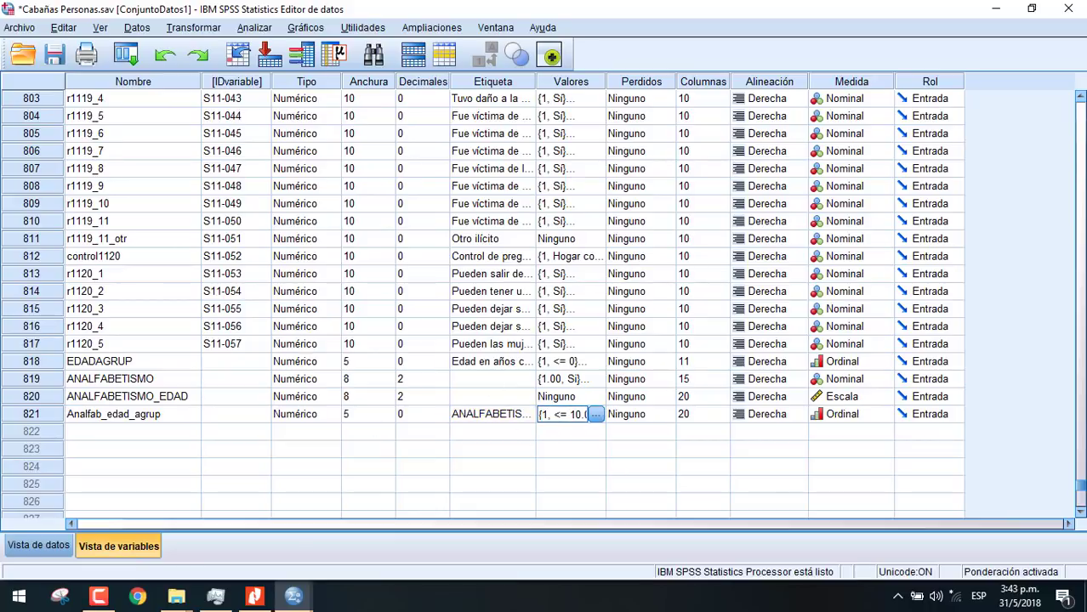
# Run a crosstab of the grouped ANALFABETISMO_EDAD in rows, replacing ANALFABETISMO_EDAD, against ANALFABETISMO in columns
pyautogui.click(250, 28)
pyautogui.moveTo(432, 27)
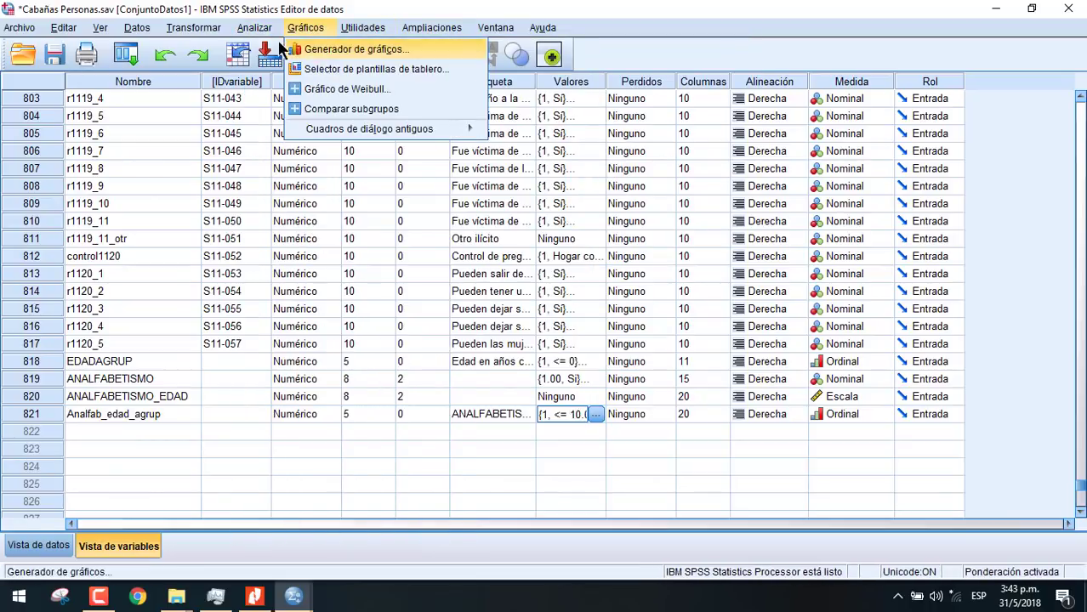
pyautogui.moveTo(255, 28)
pyautogui.moveTo(389, 64)
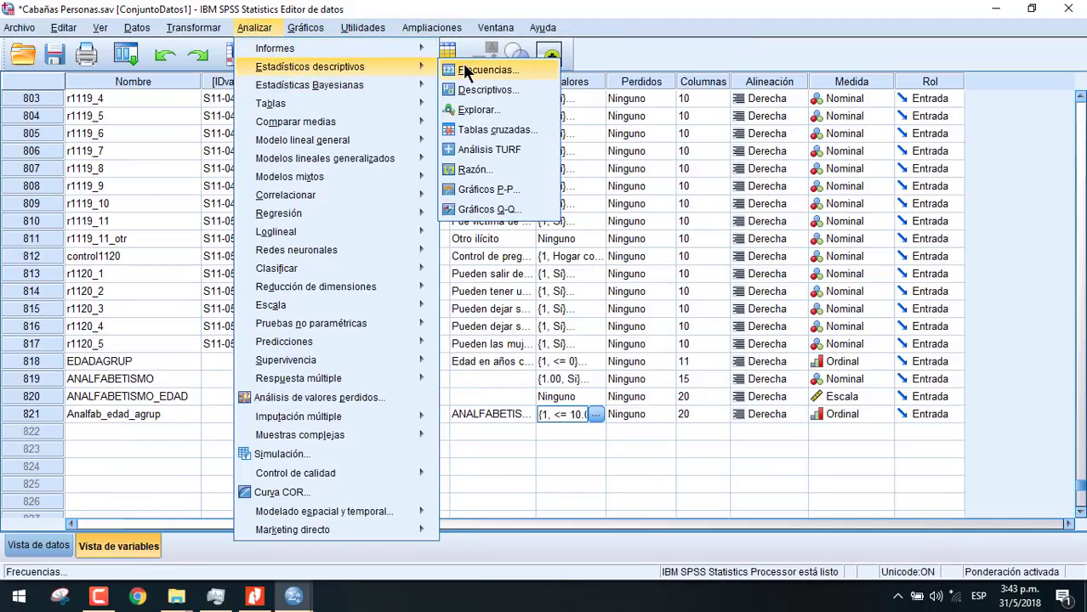
pyautogui.click(513, 126)
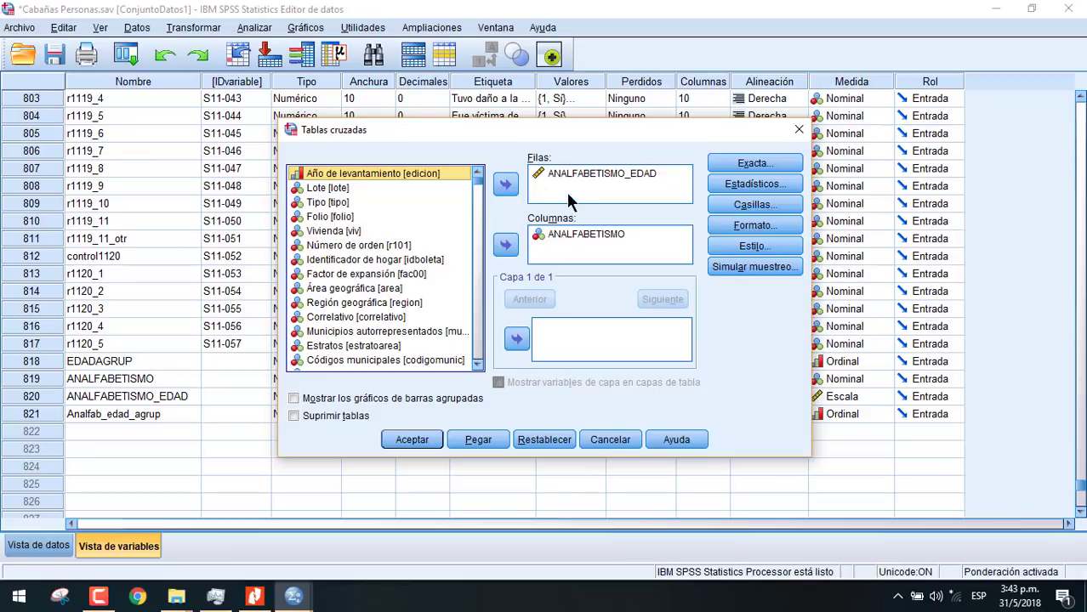
pyautogui.click(587, 174)
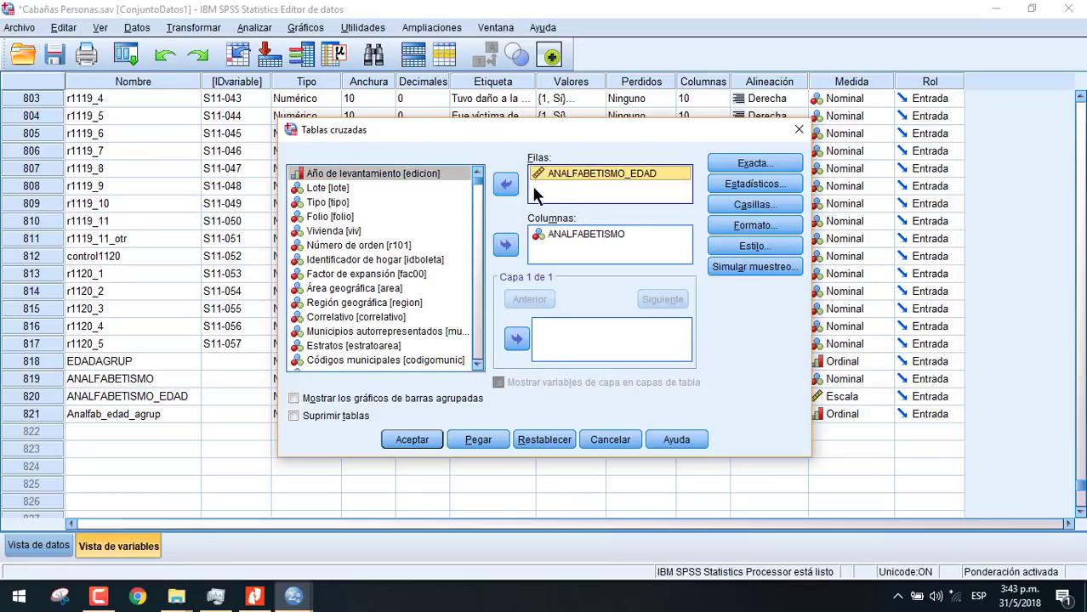
pyautogui.click(505, 185)
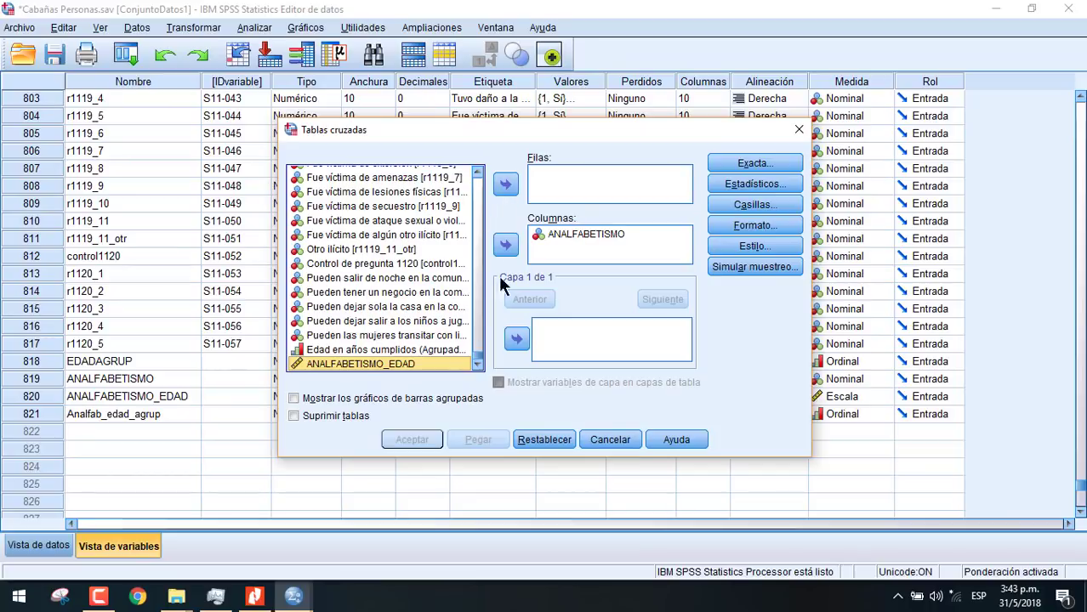
pyautogui.scroll(-1, 474, 356)
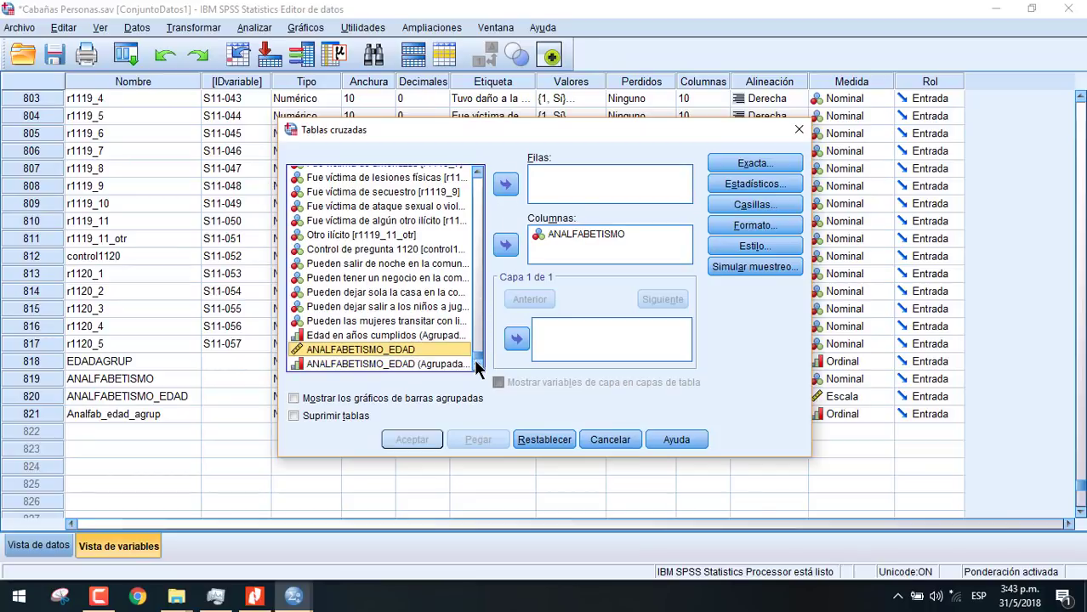
pyautogui.moveTo(445, 364); pyautogui.dragTo(577, 180)
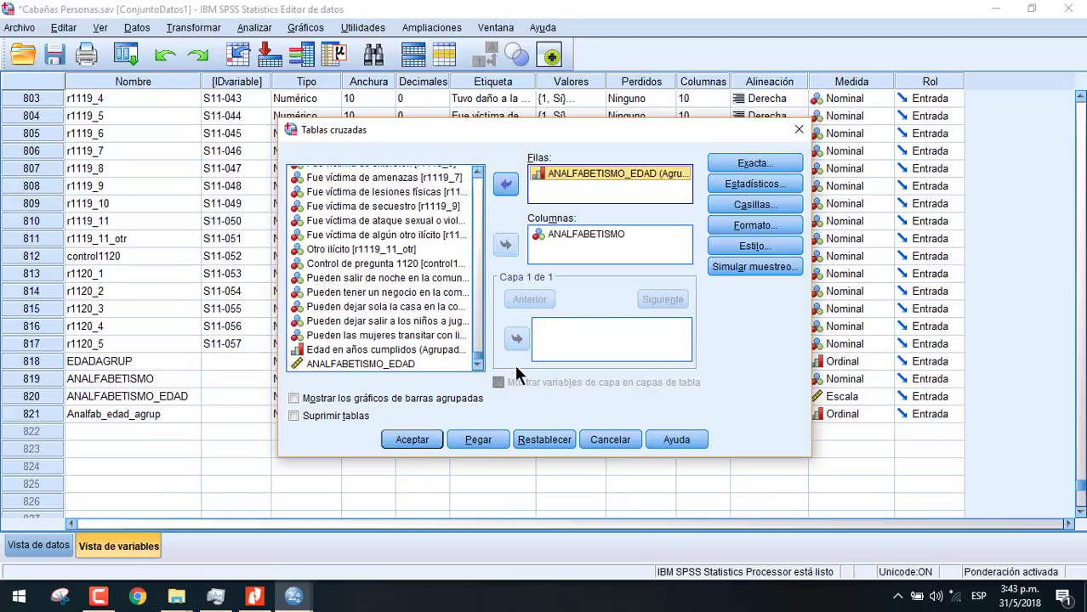
pyautogui.click(430, 440)
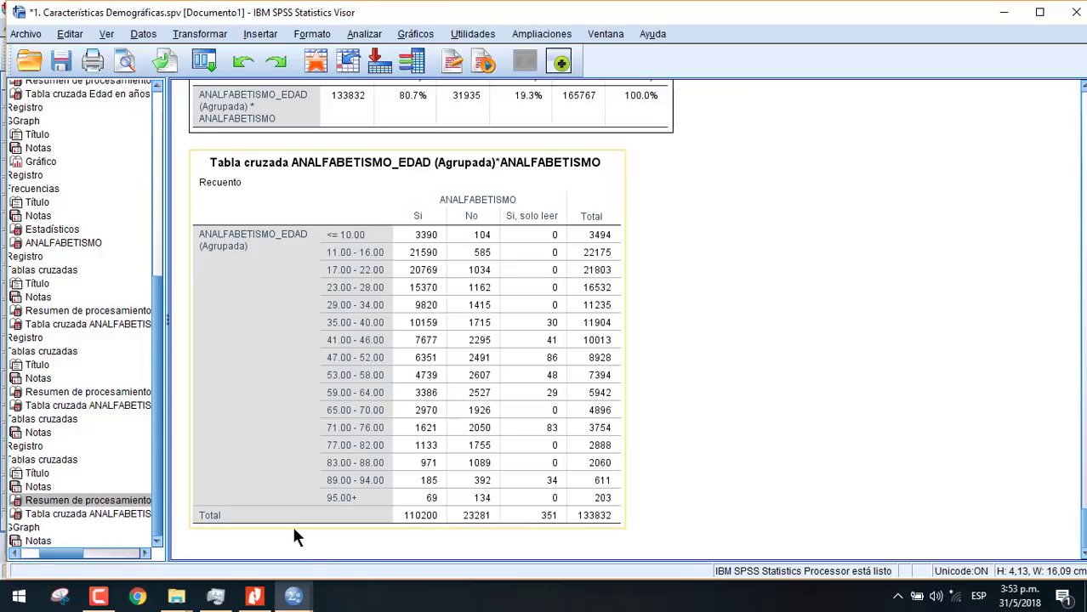
# Return from the output viewer to the Cabañas Personas.sav data editor
pyautogui.click(313, 606)
pyautogui.click(411, 540)
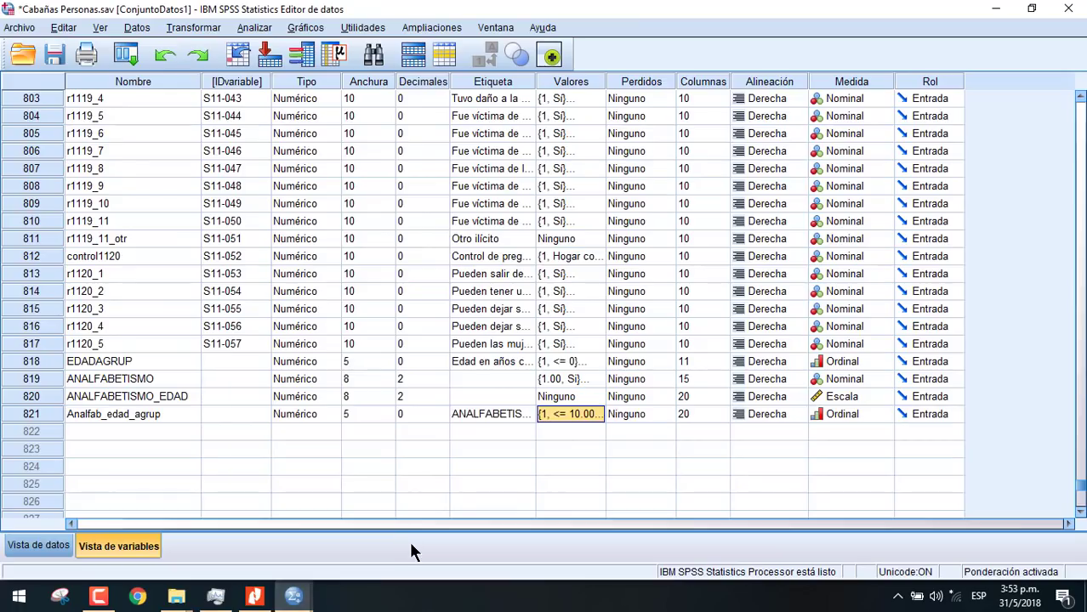
# Start a Frequencies analysis and remove ANALFABETISMO from its variables
pyautogui.click(265, 30)
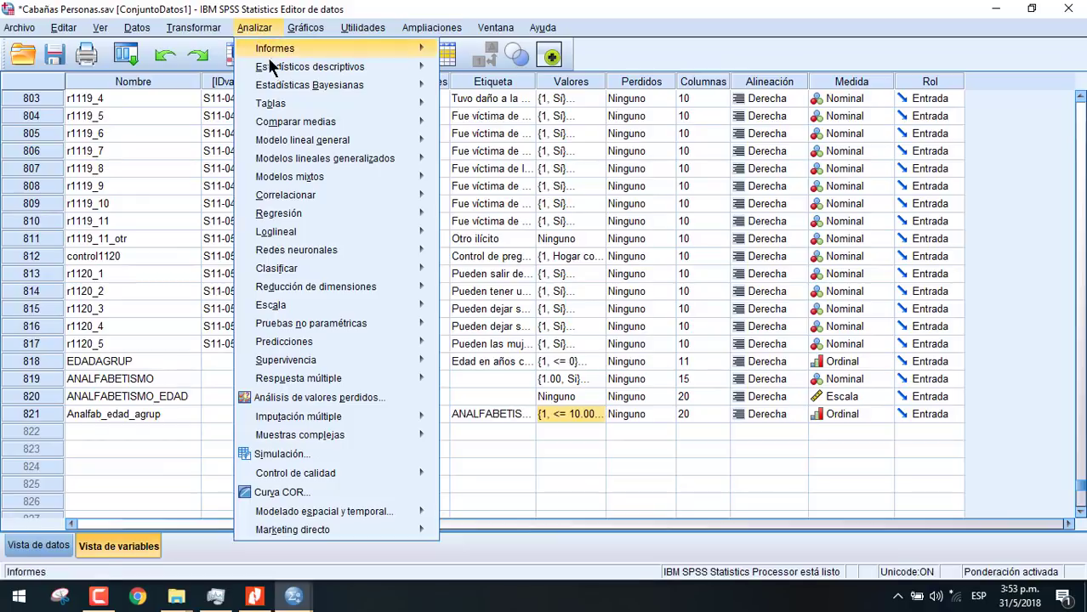
pyautogui.moveTo(288, 75)
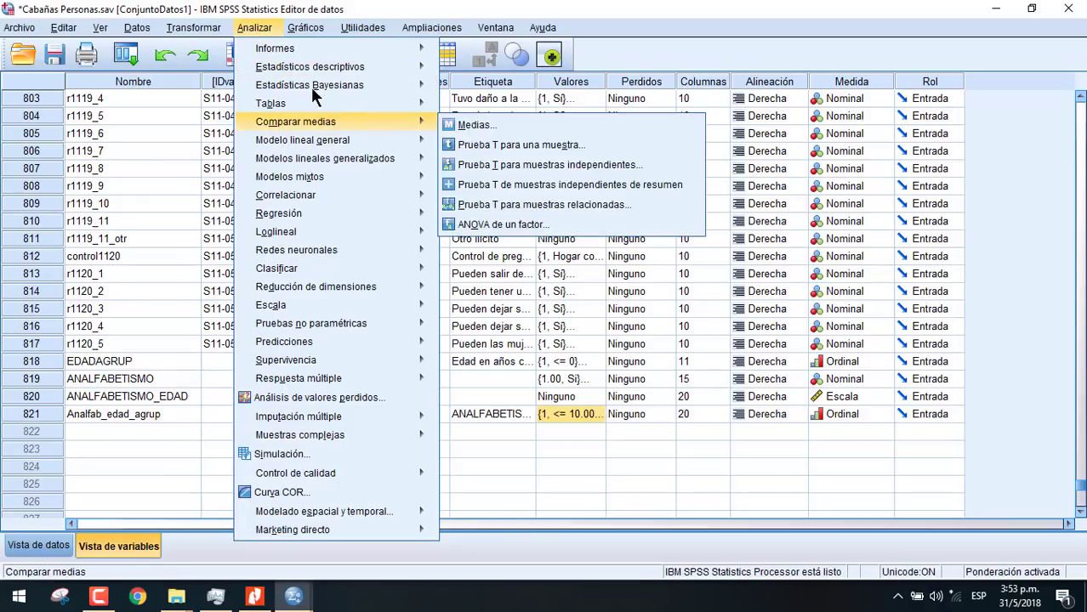
pyautogui.click(475, 66)
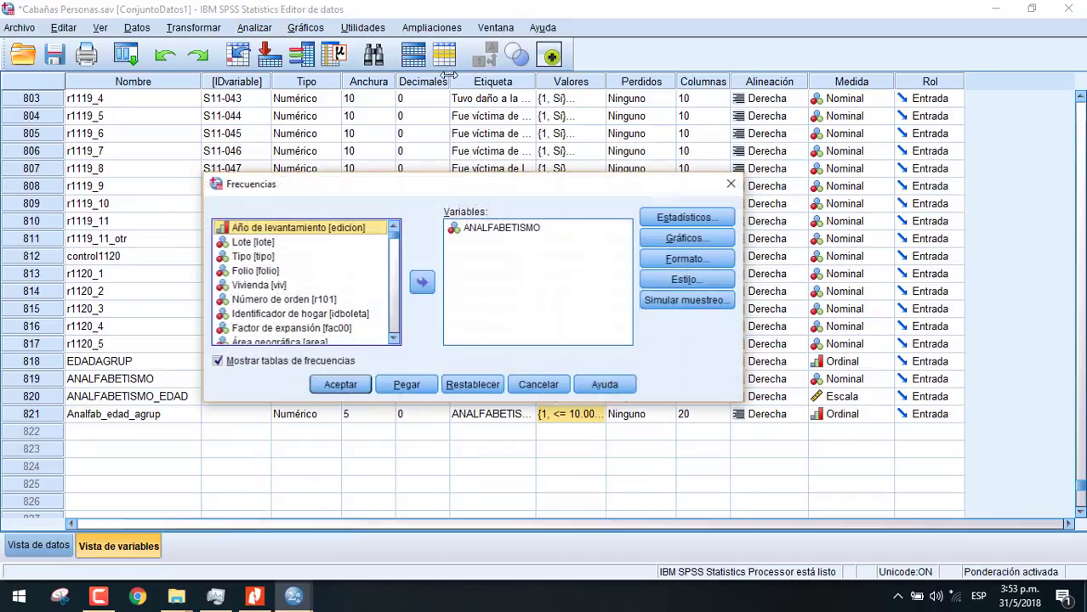
pyautogui.click(475, 228)
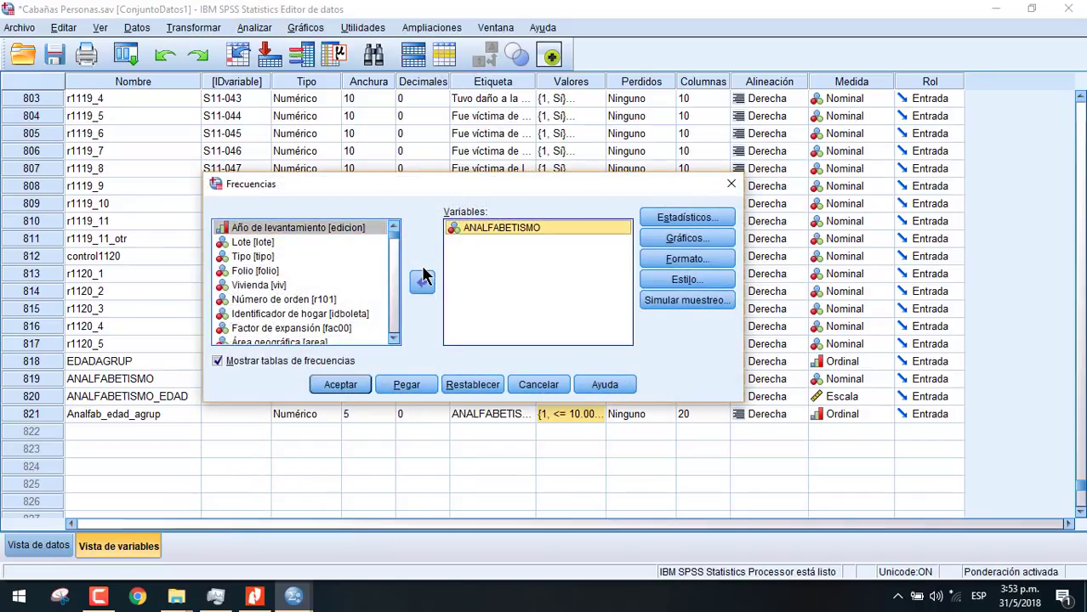
pyautogui.click(421, 282)
# Add Estudia actualmente [r203] as the variable and run the frequency table
pyautogui.click(346, 296)
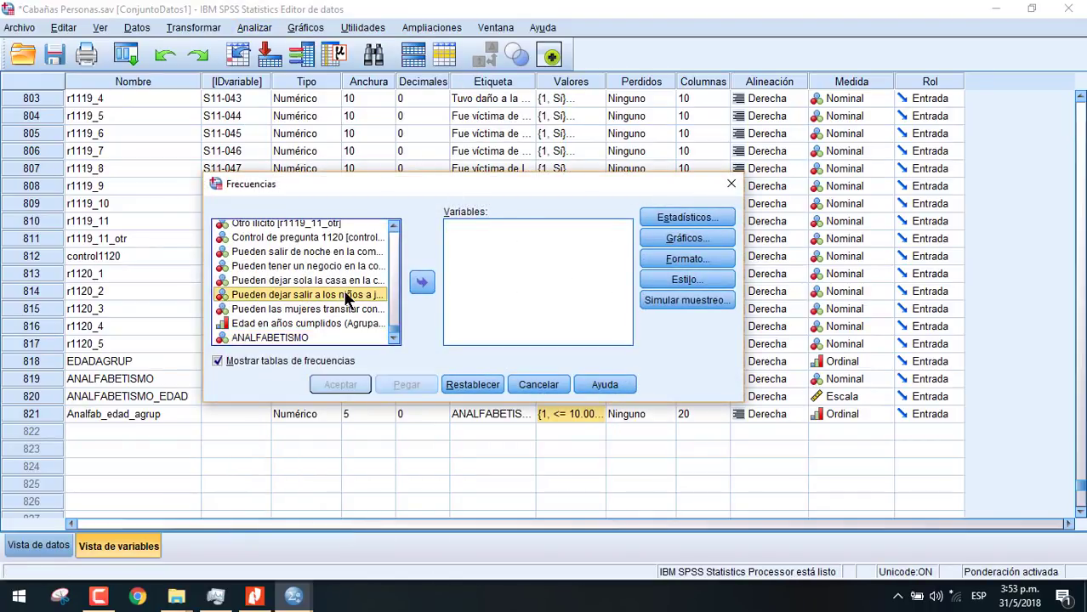
pyautogui.press('e')
pyautogui.press('e')
pyautogui.press('e')
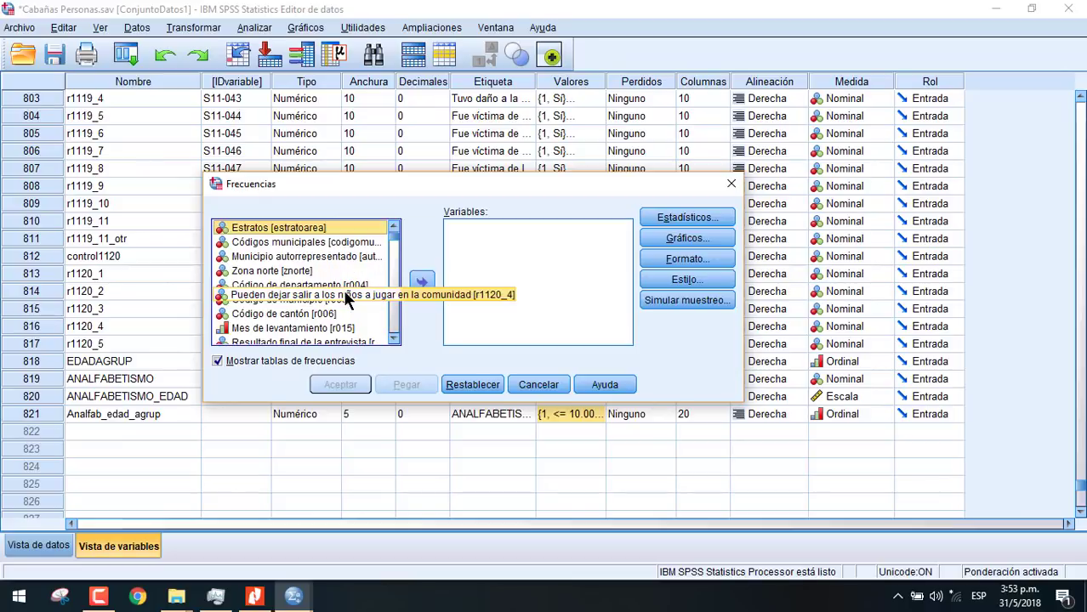
pyautogui.press('e')
pyautogui.press('e')
pyautogui.press('e')
pyautogui.press('e')
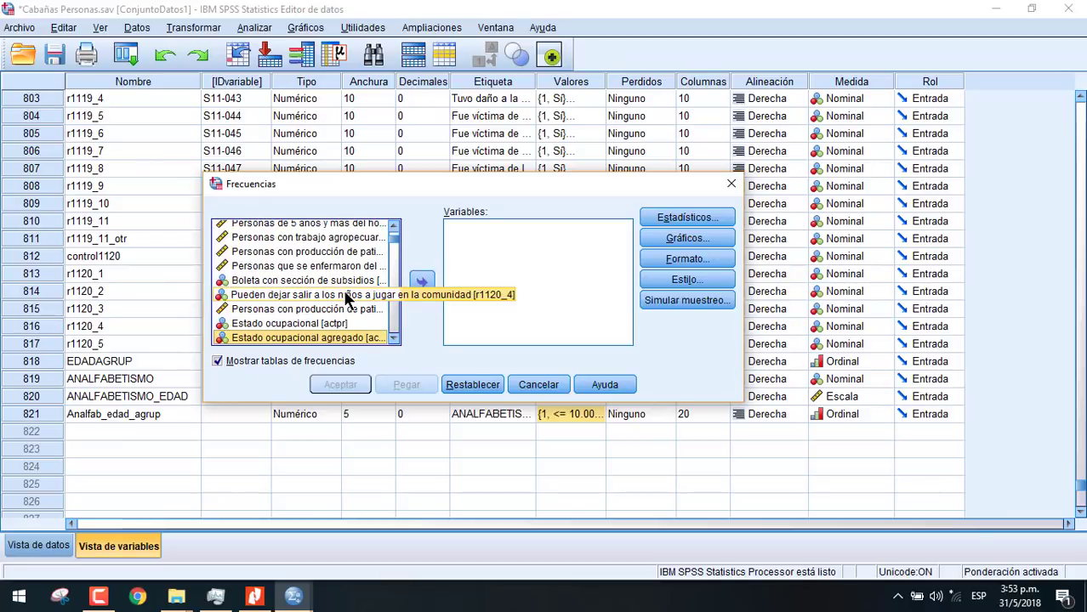
pyautogui.press('e')
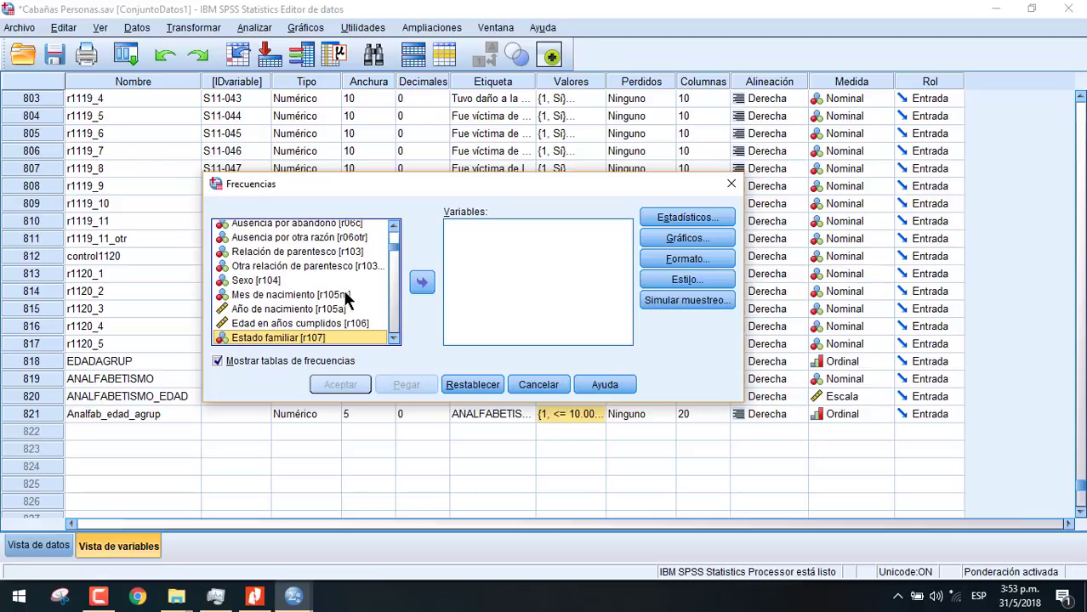
pyautogui.press('e')
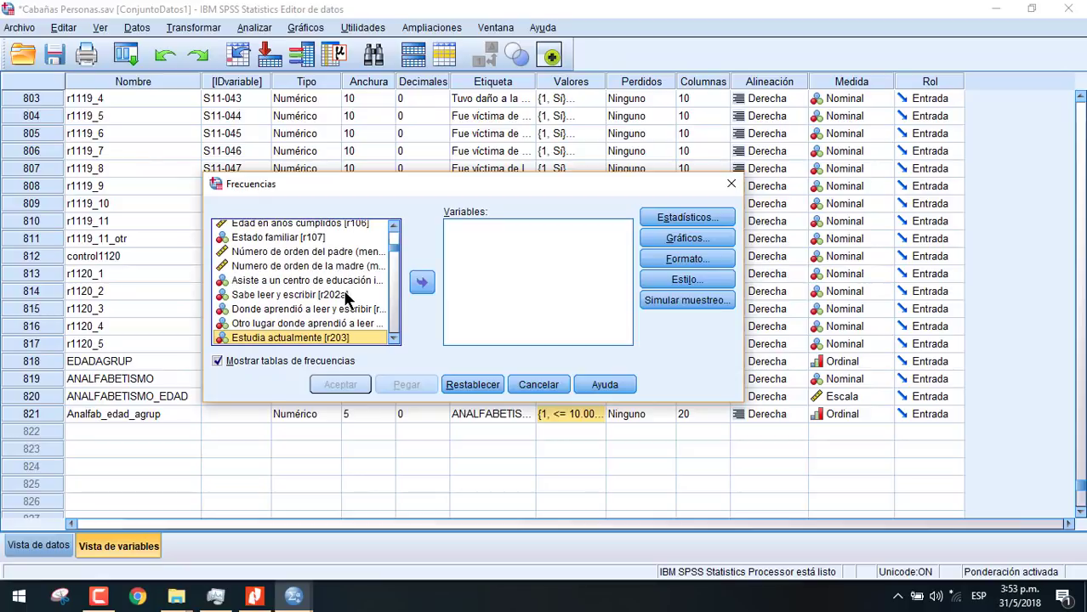
pyautogui.click(422, 283)
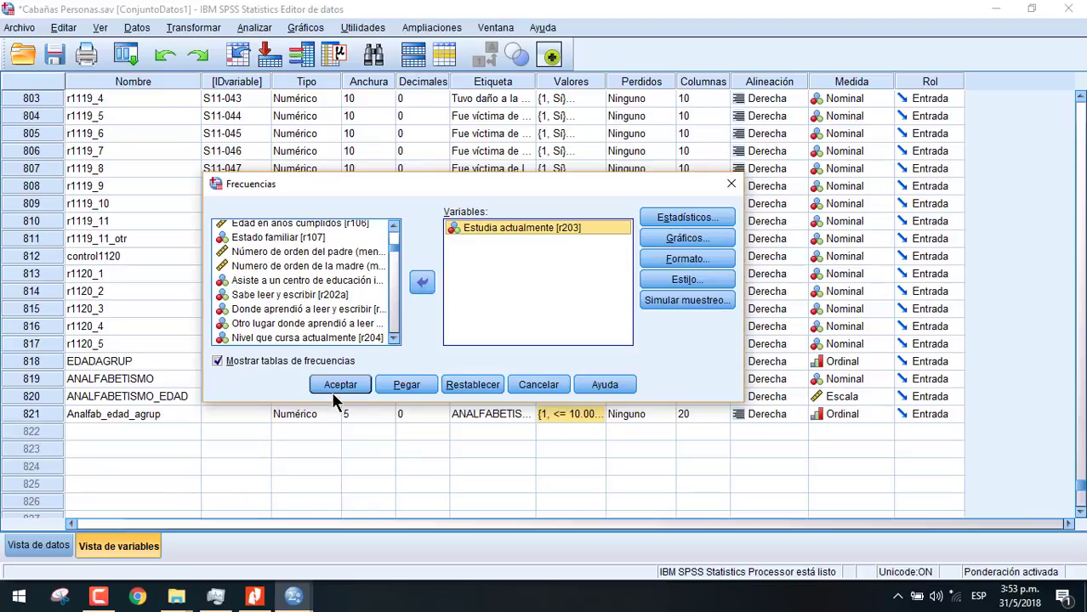
pyautogui.click(336, 387)
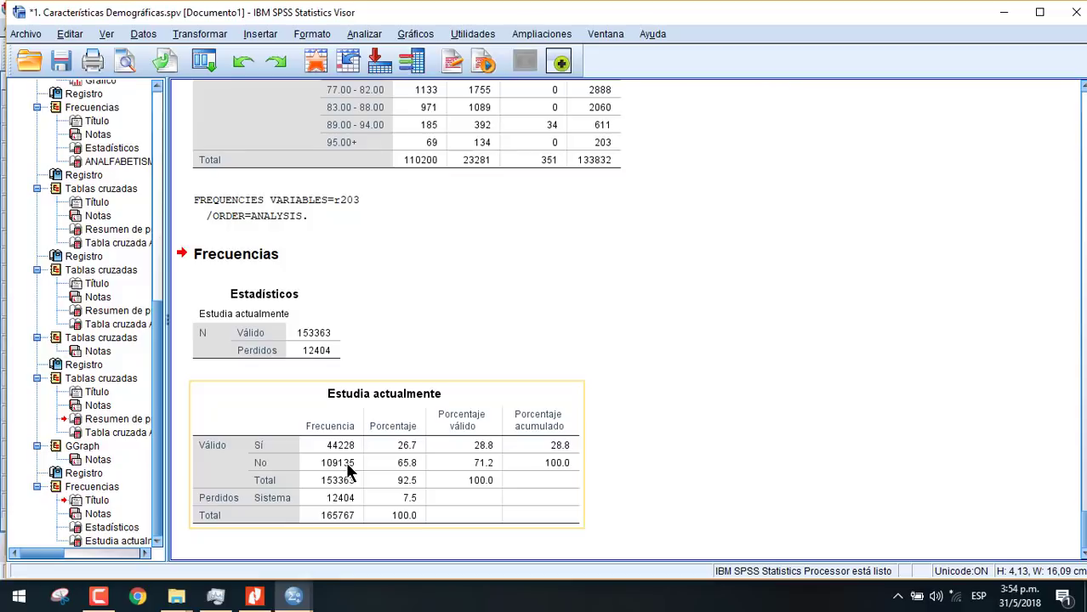
# From the Cabañas Personas.sav data editor, start a crosstab and clear ANALFABETISMO from columns and the grouped ANALFABETISMO_EDAD from rows
pyautogui.click(294, 598)
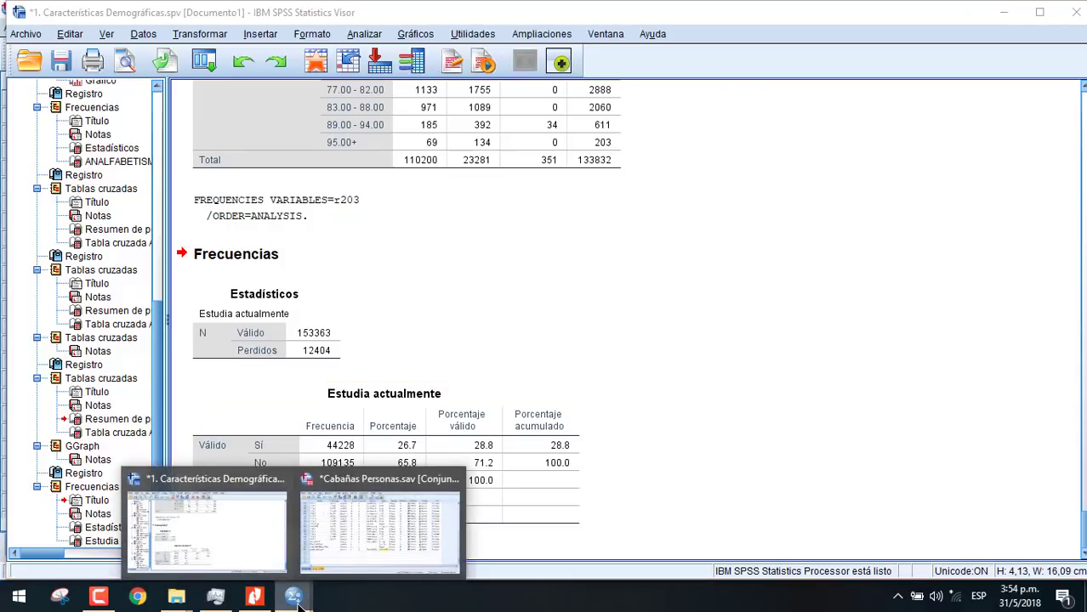
pyautogui.click(380, 520)
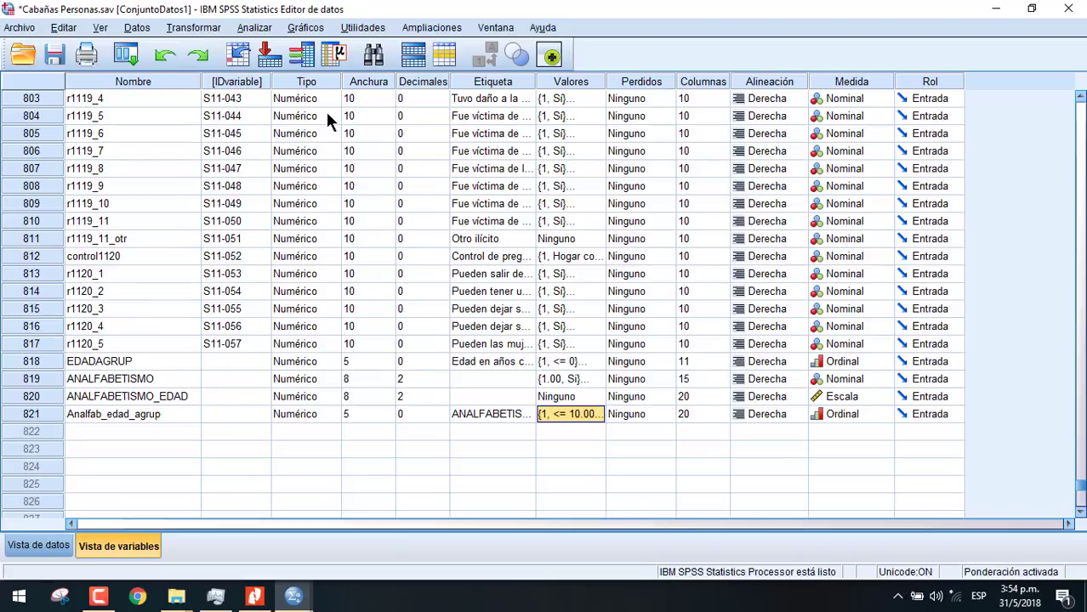
pyautogui.click(258, 28)
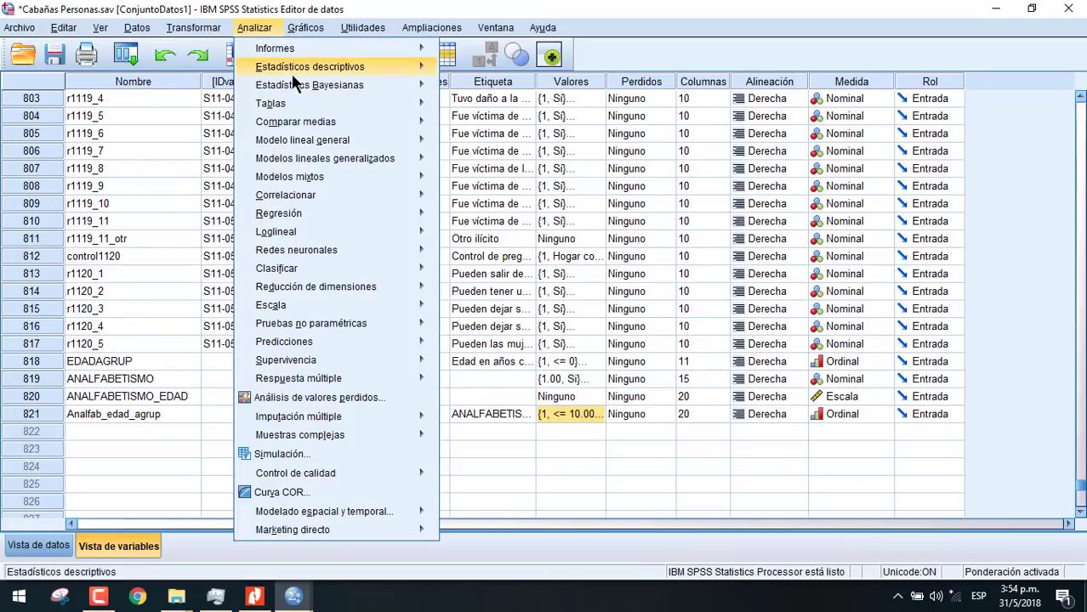
pyautogui.moveTo(372, 71)
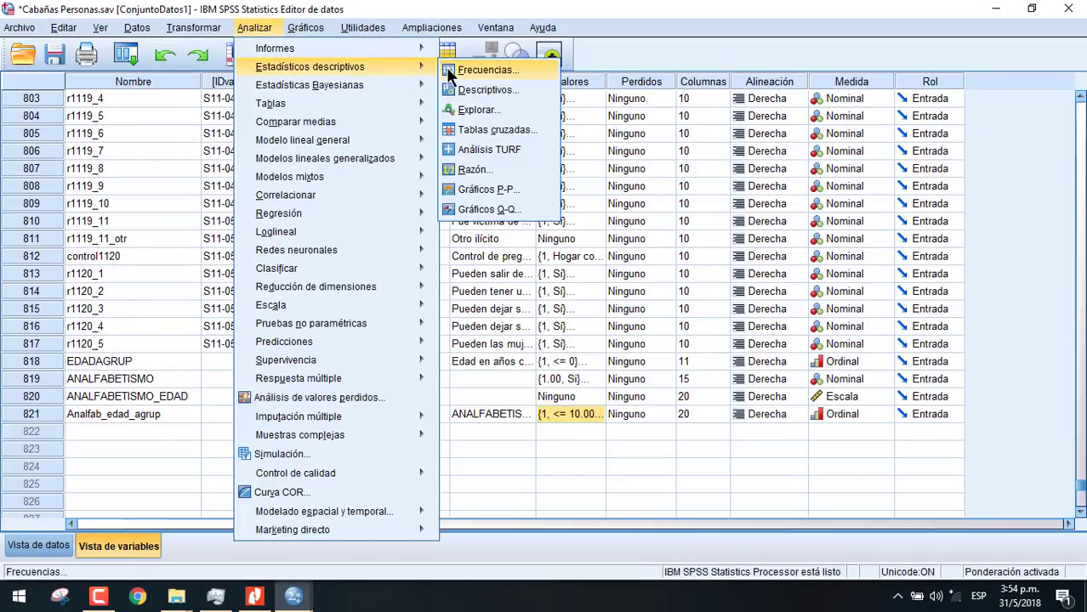
pyautogui.click(489, 135)
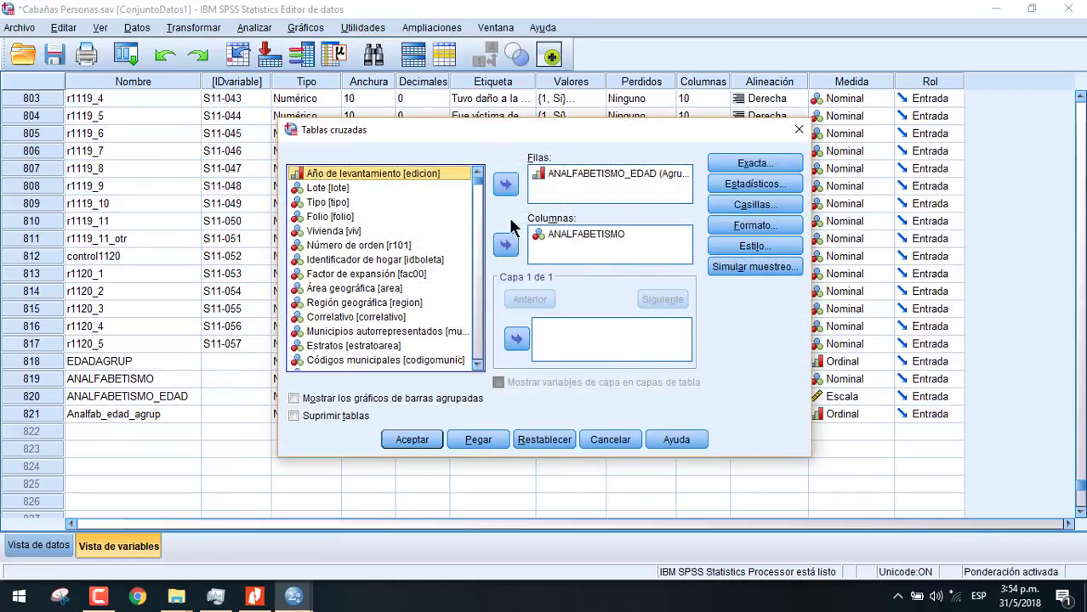
pyautogui.click(570, 237)
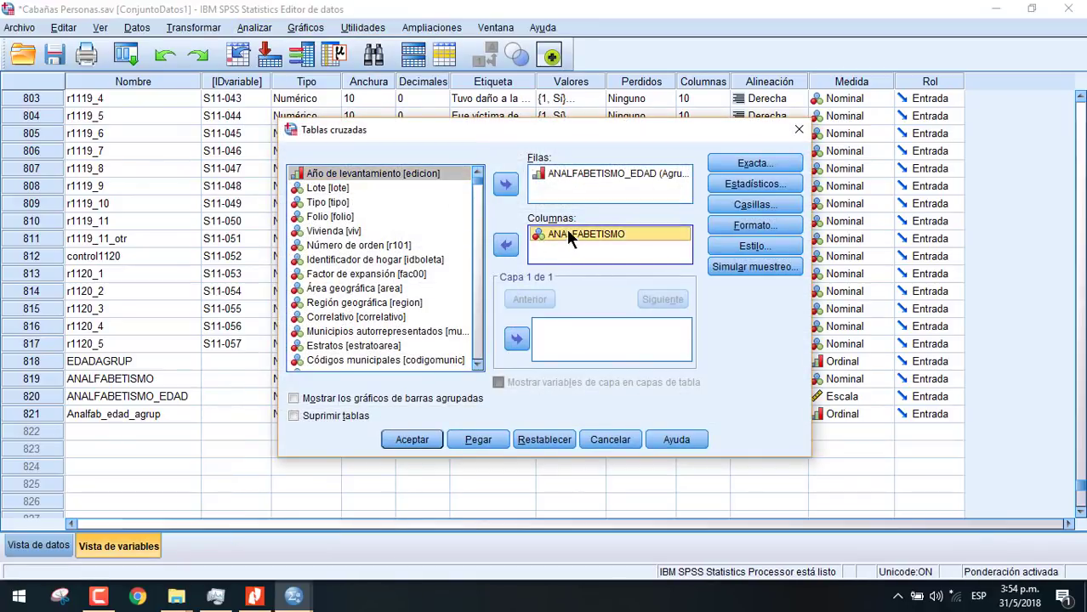
pyautogui.click(506, 245)
pyautogui.click(585, 173)
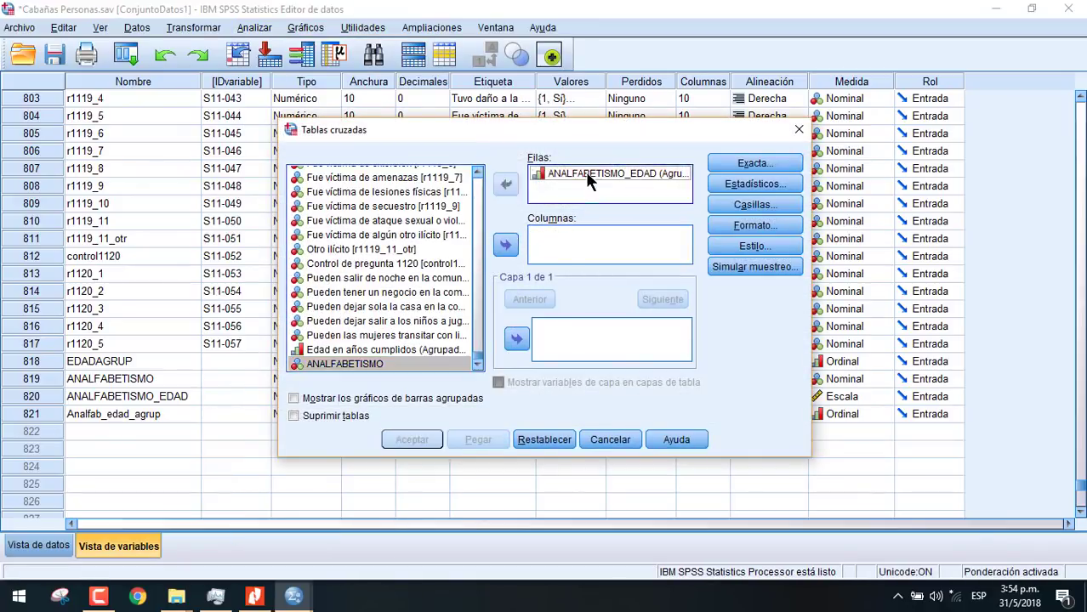
pyautogui.click(504, 180)
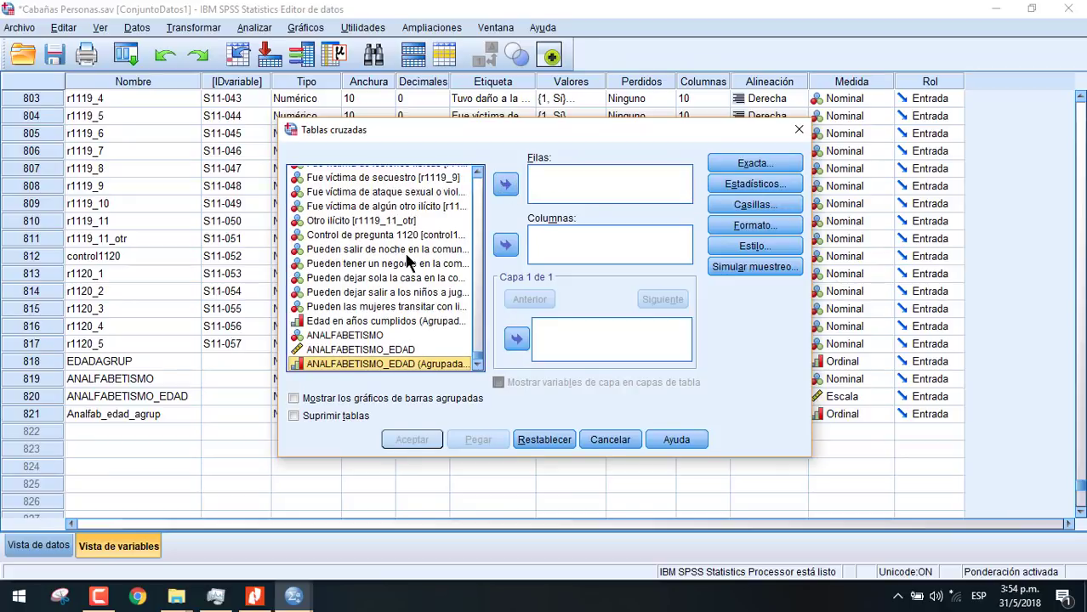
# Find Sexo [r104] in the variable list and assign it to the crosstab's columns
pyautogui.click(404, 250)
pyautogui.scroll(10, 460, 264)
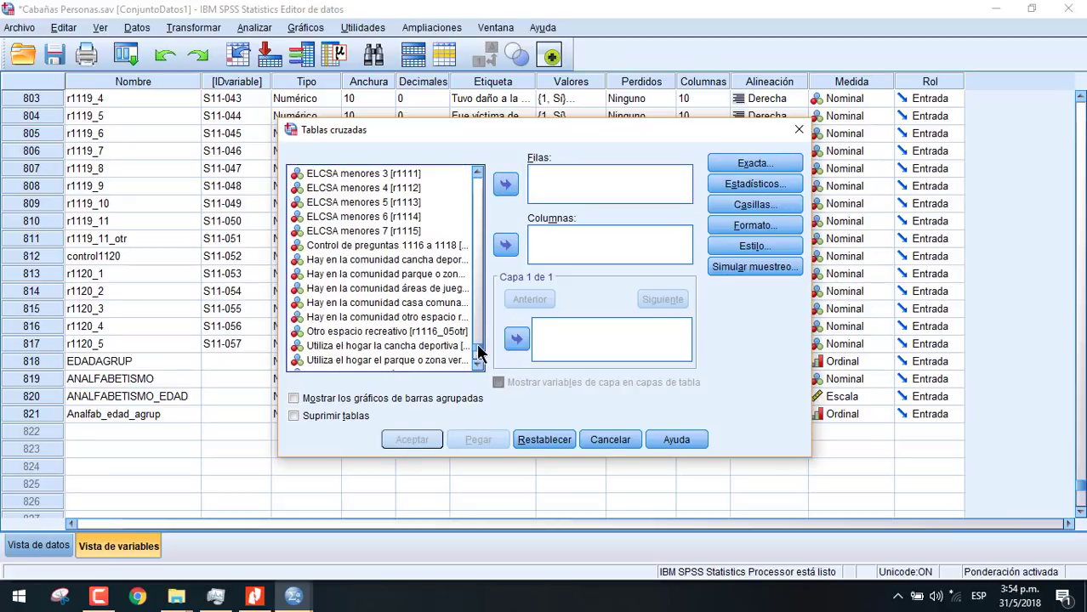
pyautogui.scroll(15, 479, 352)
pyautogui.click(352, 247)
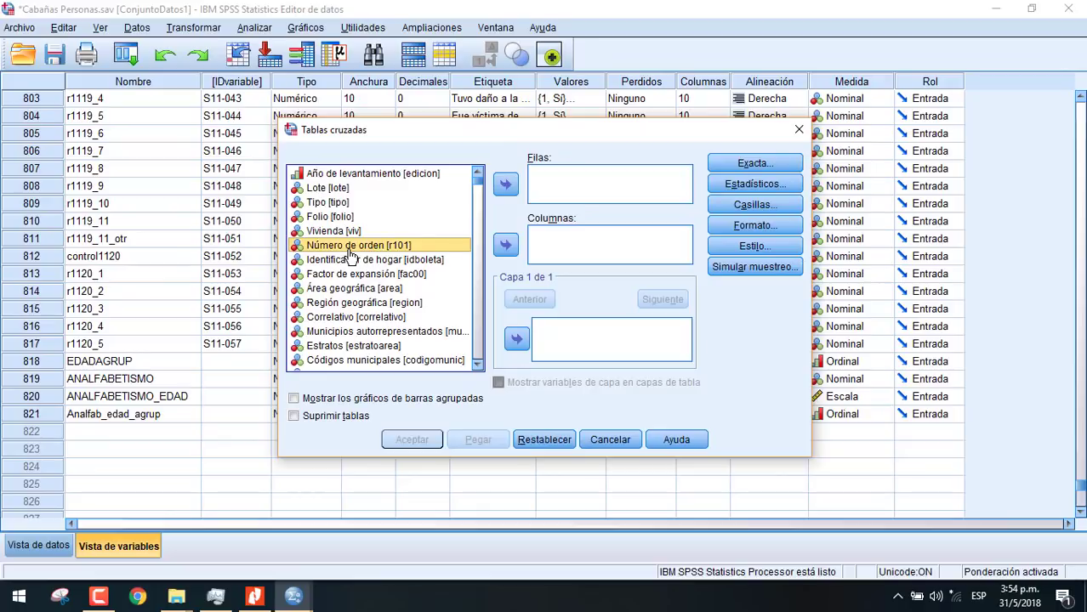
pyautogui.press('s')
pyautogui.press('e')
pyautogui.press('x')
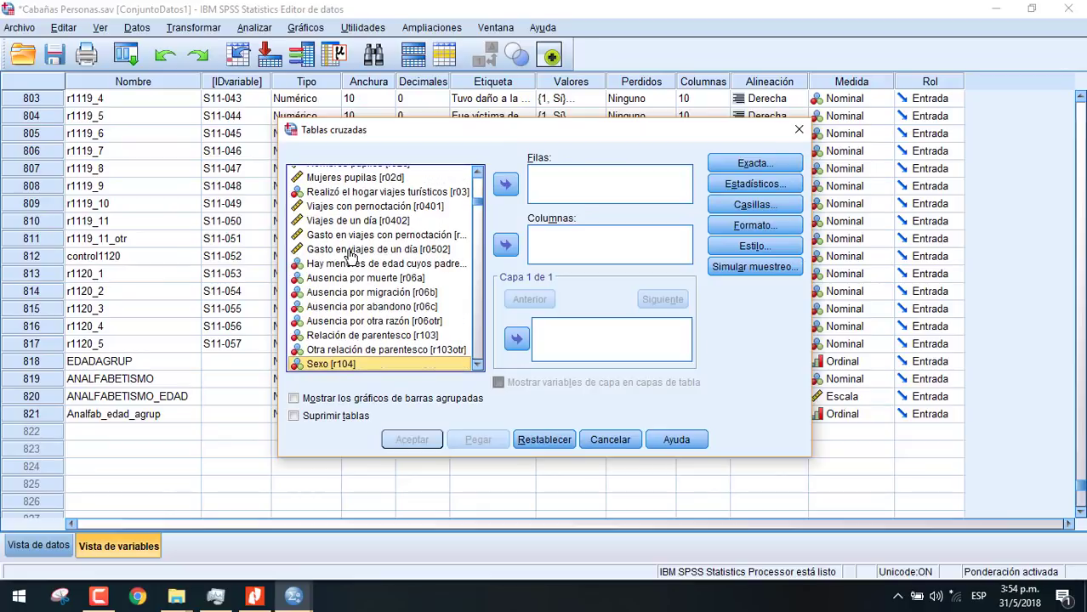
pyautogui.click(505, 245)
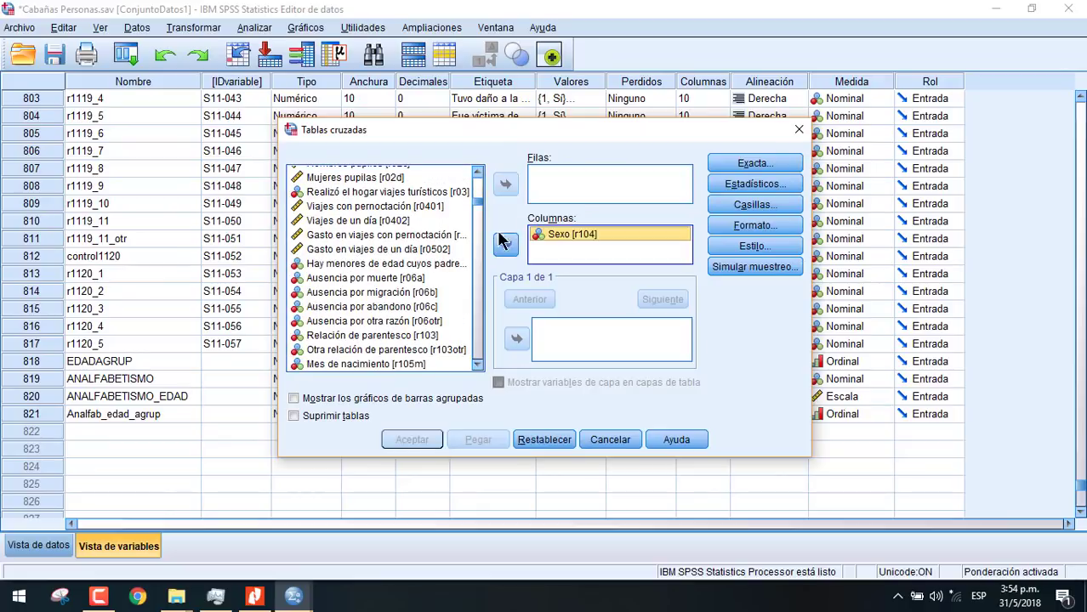
# Assign Estudia actualmente [r203] to the rows and run the crosstab
pyautogui.click(428, 220)
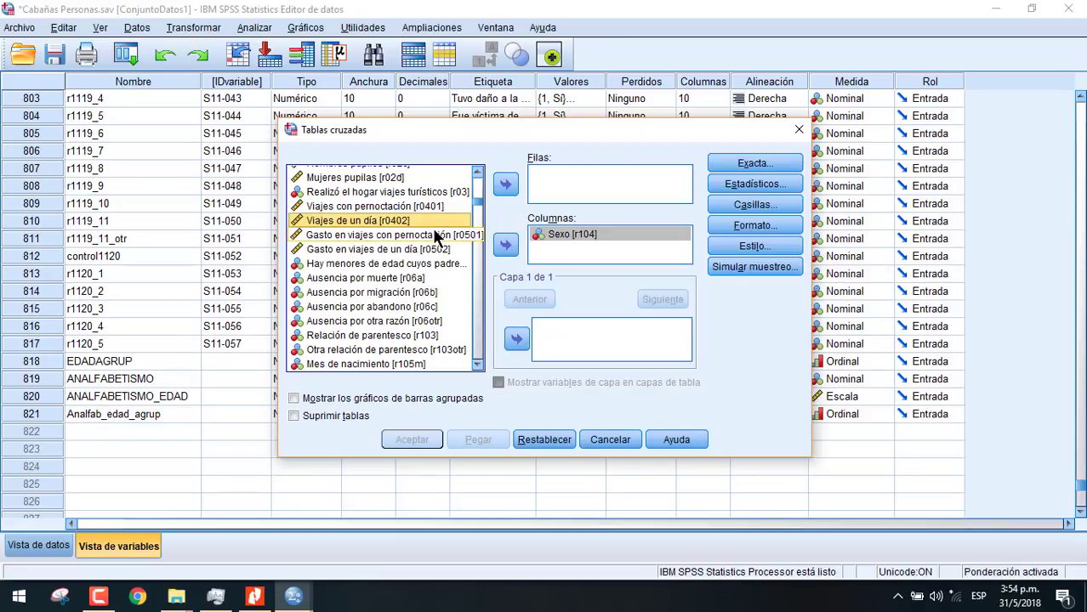
pyautogui.press('e')
pyautogui.press('e')
pyautogui.press('e')
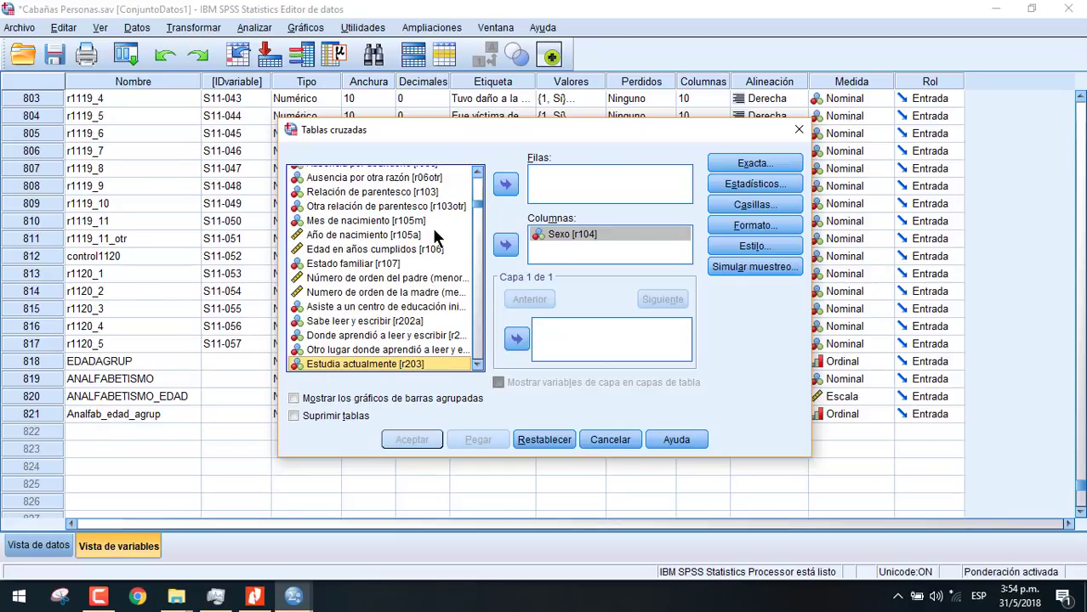
pyautogui.click(507, 184)
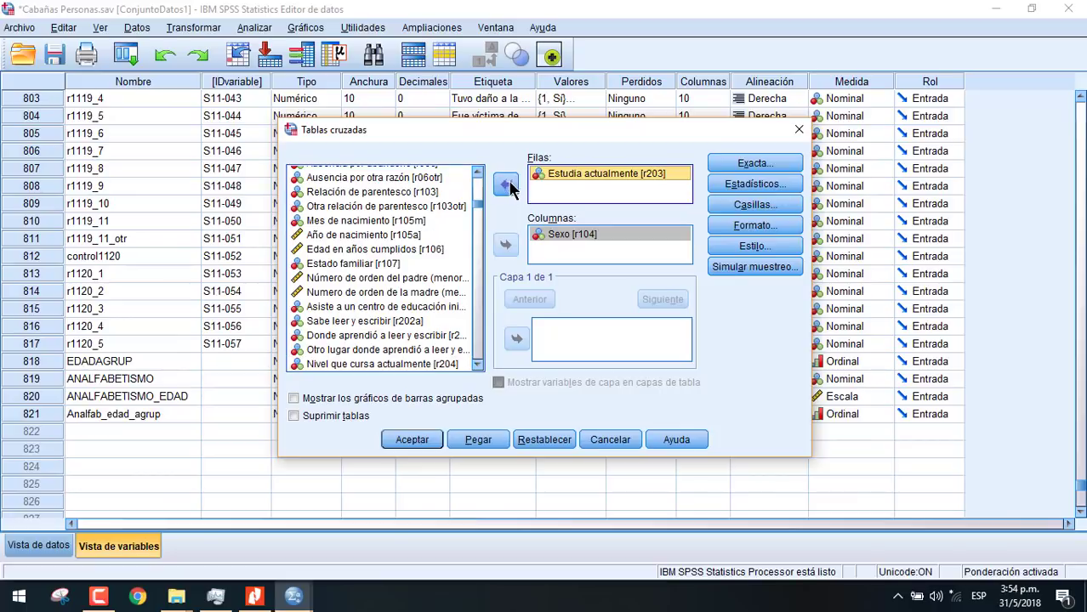
pyautogui.click(404, 443)
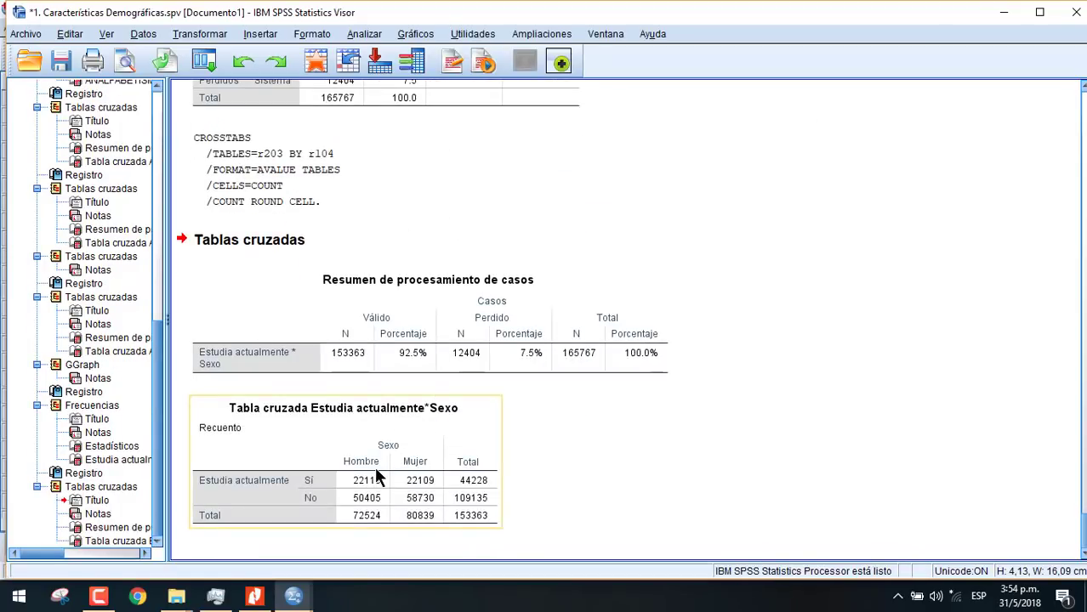
# Return to the Cabañas Personas.sav data editor and reopen the crosstab setup to remove Sexo from its columns
pyautogui.click(298, 598)
pyautogui.click(376, 553)
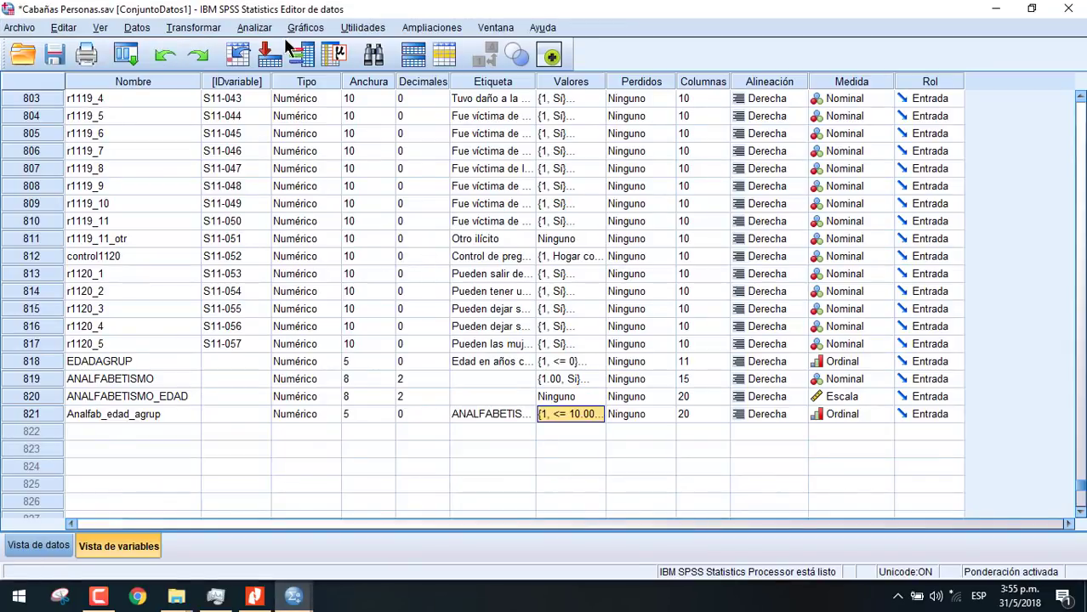
pyautogui.click(264, 31)
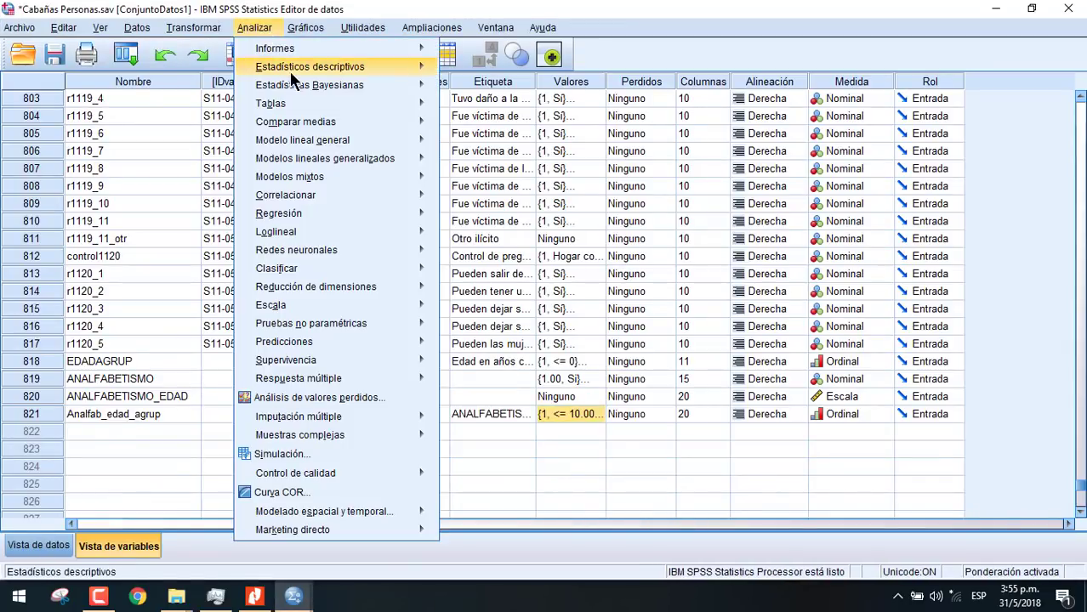
pyautogui.moveTo(294, 69)
pyautogui.click(485, 130)
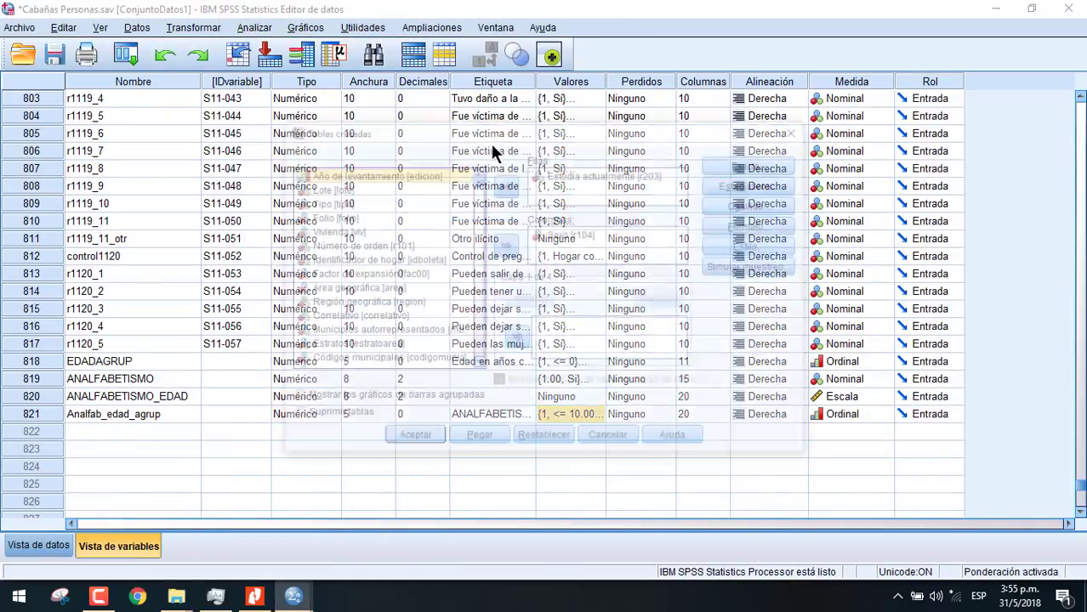
pyautogui.click(561, 233)
pyautogui.click(505, 245)
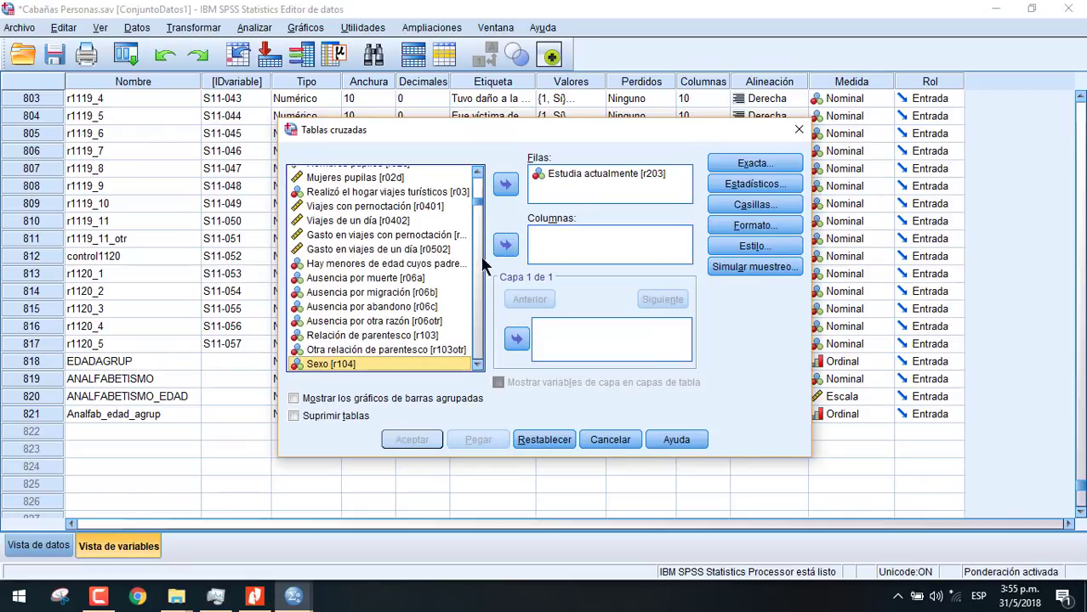
# Assign Área geográfica [area] to the columns and run the crosstab against Estudia actualmente
pyautogui.scroll(2, 482, 204)
pyautogui.moveTo(482, 205); pyautogui.dragTo(482, 173)
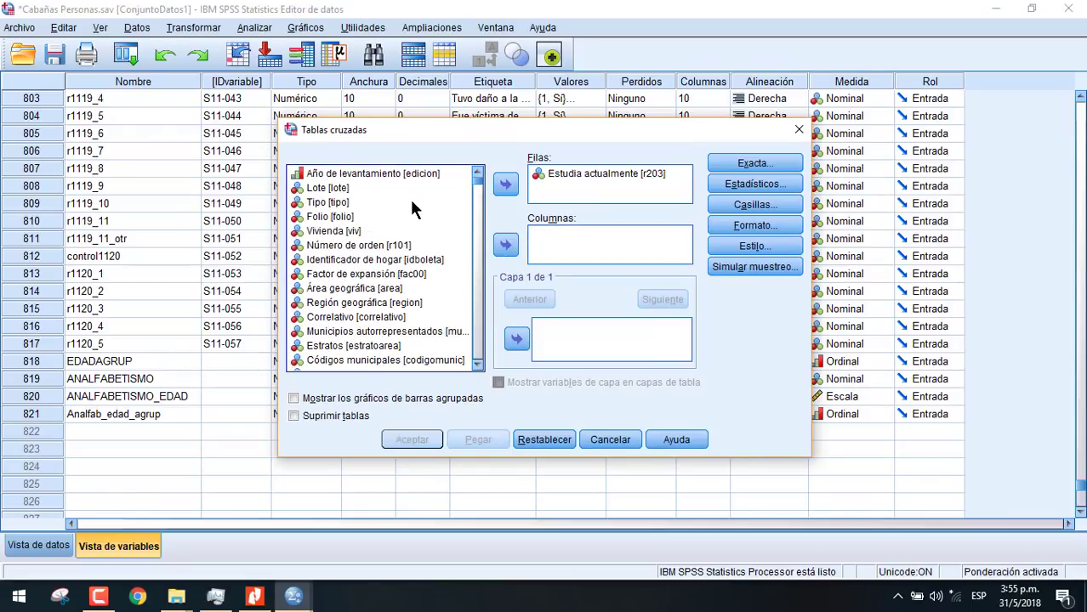
pyautogui.click(357, 290)
pyautogui.click(506, 248)
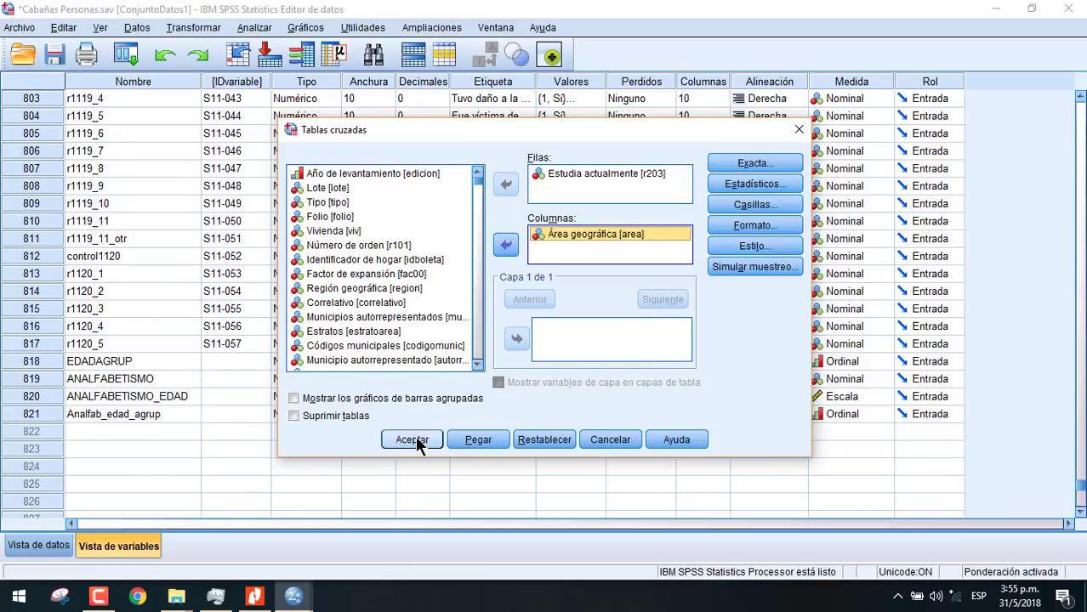
pyautogui.click(416, 442)
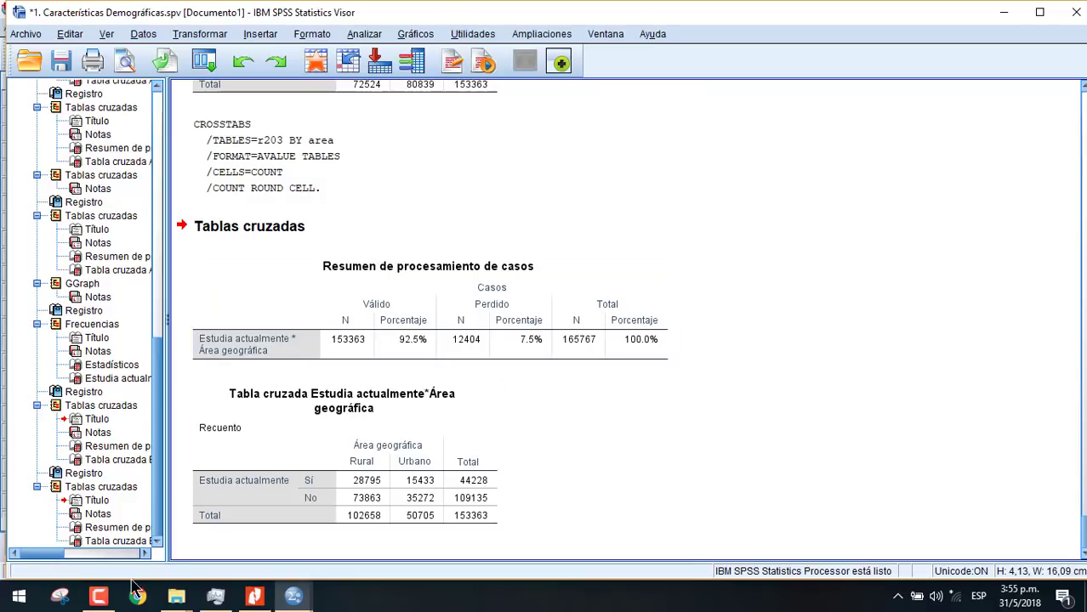
pyautogui.moveTo(99, 597)
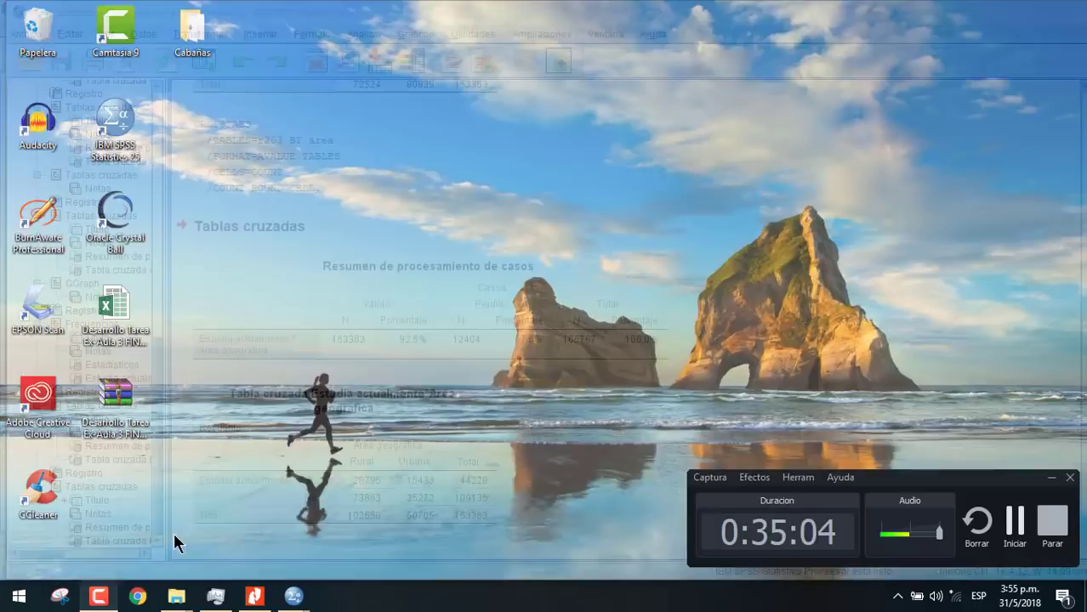
pyautogui.click(175, 540)
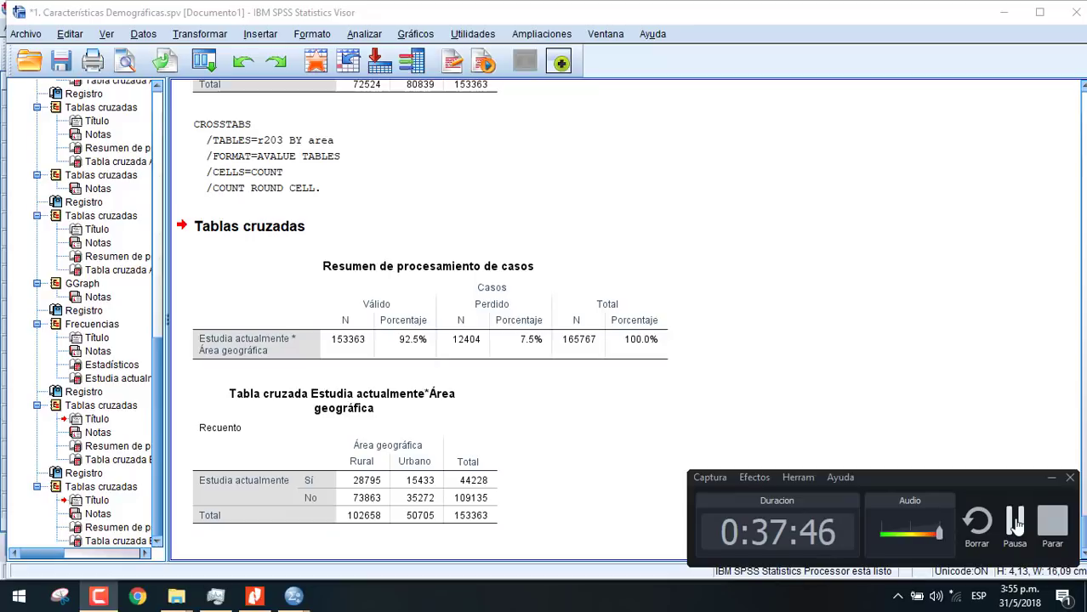
pyautogui.click(1015, 524)
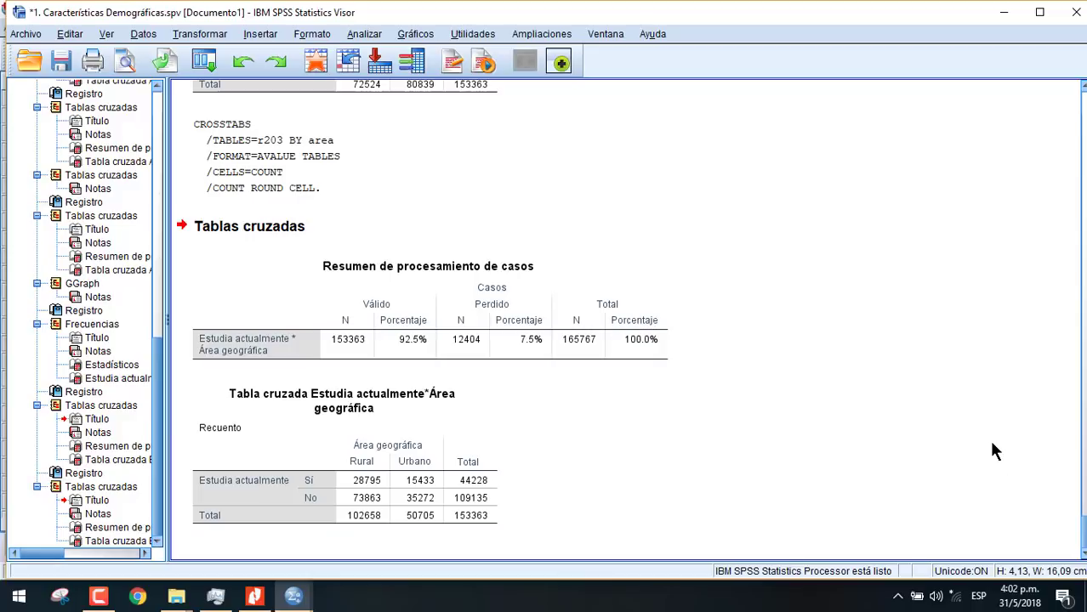
# Return to the Cabañas Personas.sav data editor, open the Frequencies setup and remove Estudia actualmente [r203] from its variables
pyautogui.moveTo(293, 596)
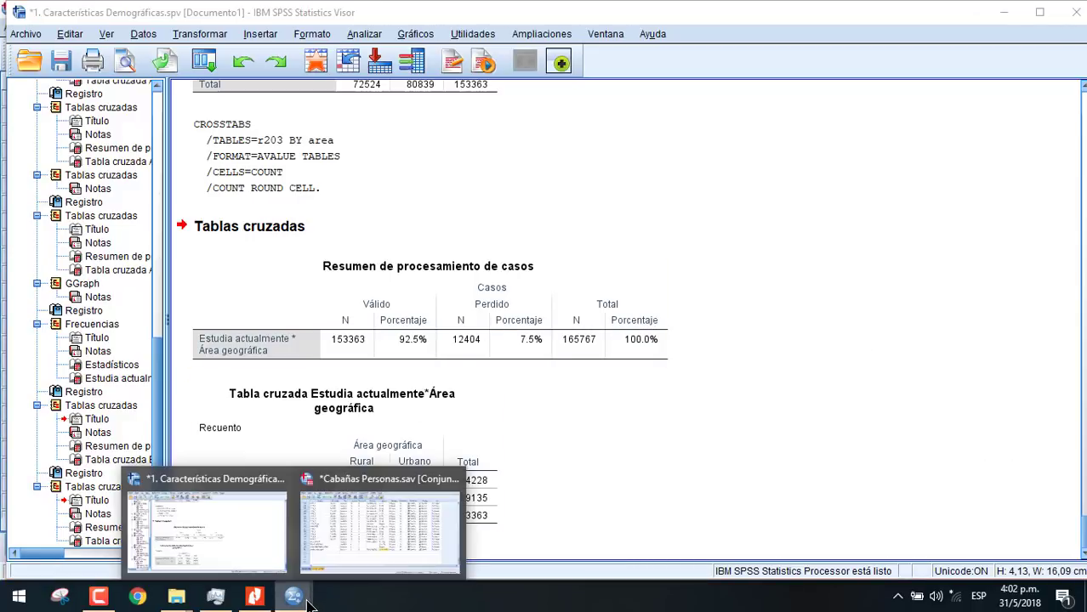
pyautogui.click(377, 536)
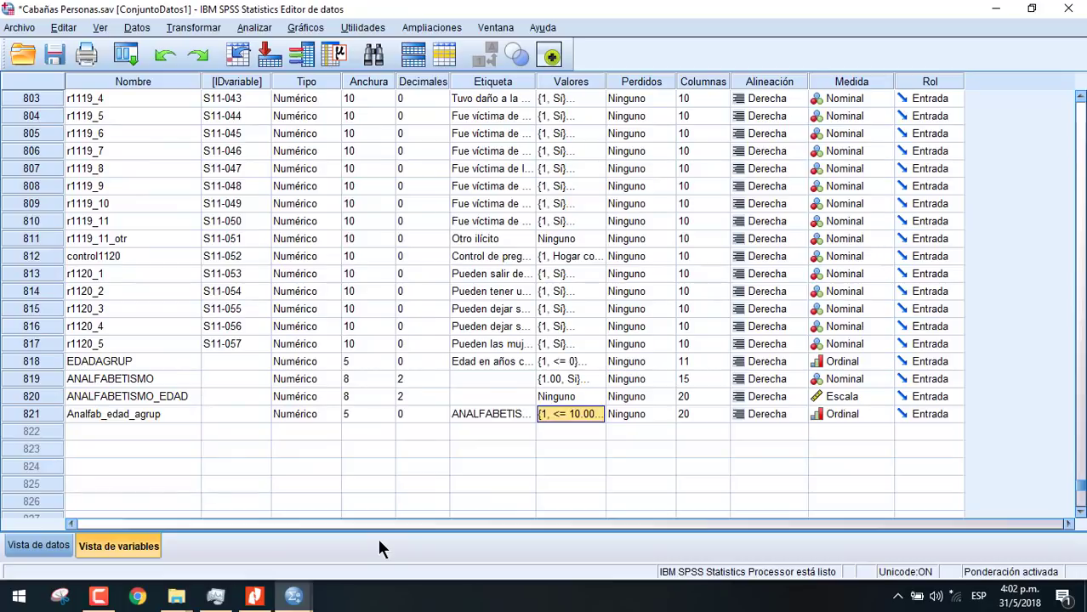
pyautogui.click(256, 29)
pyautogui.moveTo(394, 76)
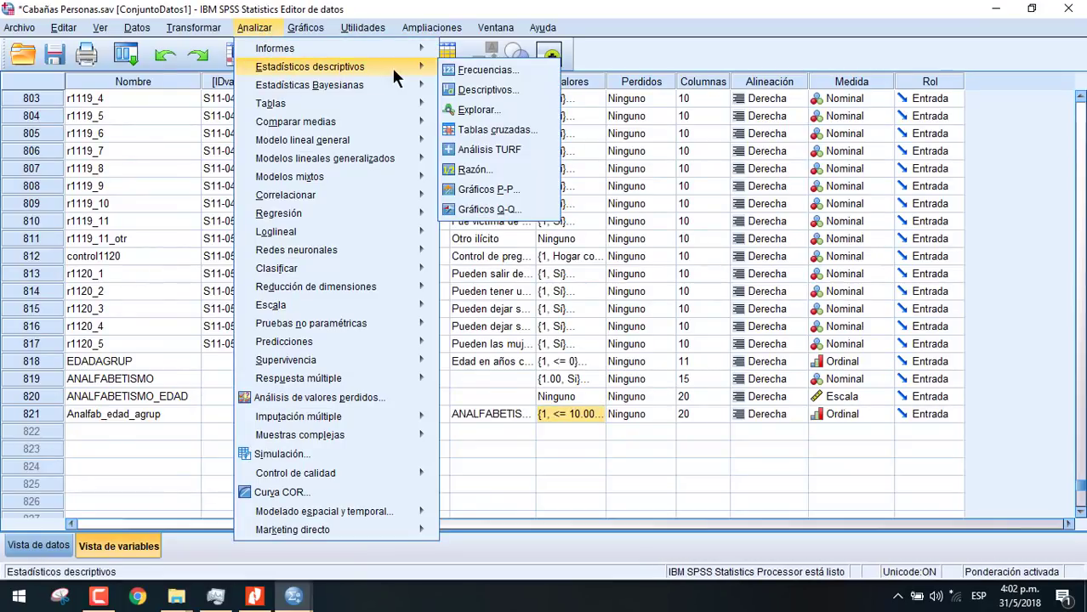
pyautogui.click(483, 70)
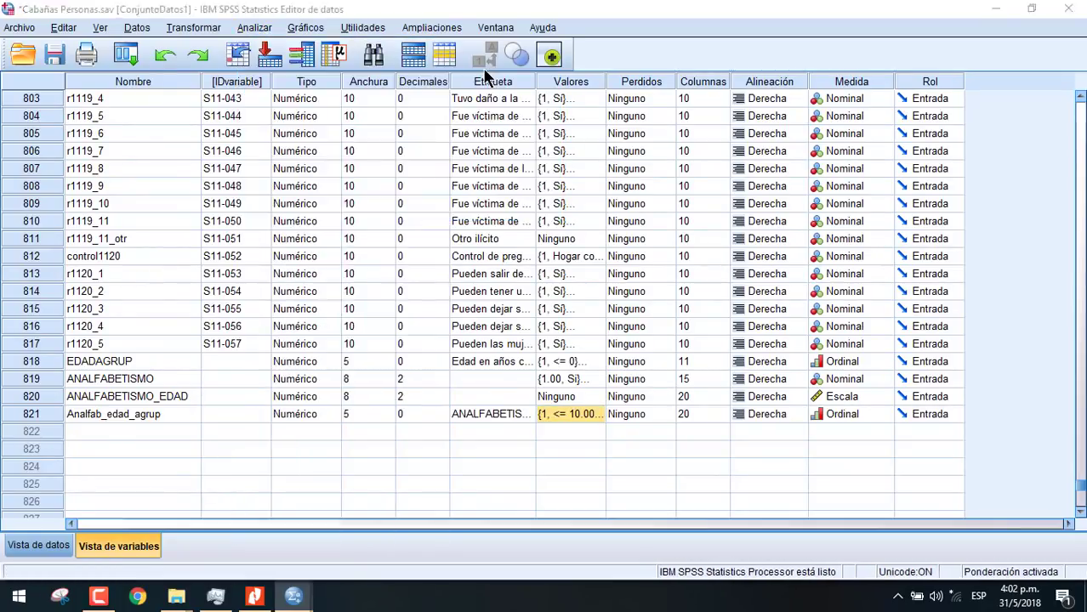
pyautogui.click(494, 227)
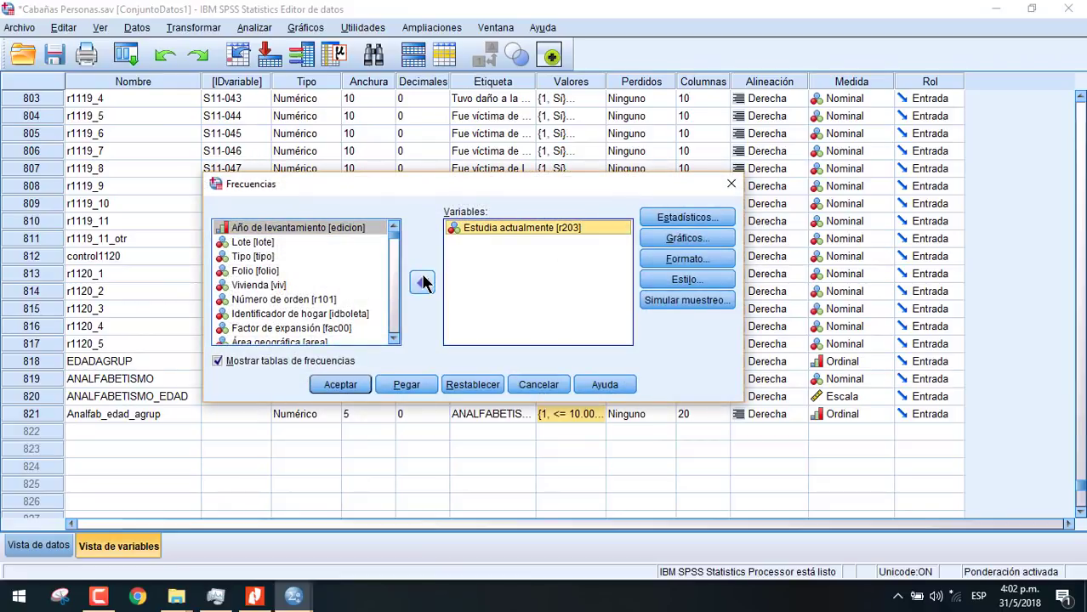
pyautogui.click(422, 281)
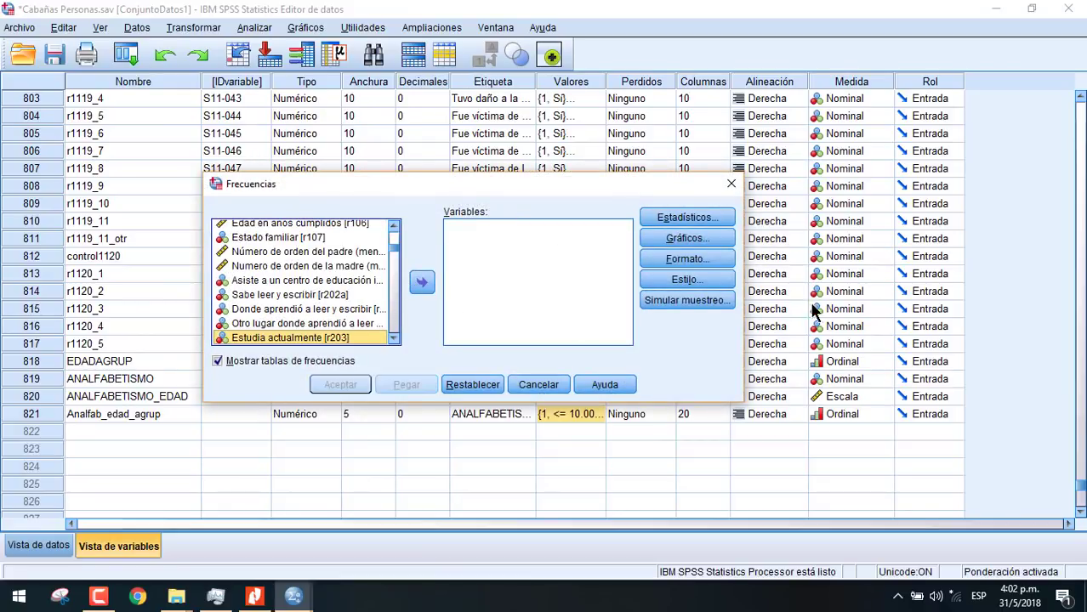
# Find Último grado cursado y aprobado [r215b] in the variable list, add it to the analysis variables and run the frequencies
pyautogui.moveTo(743, 294); pyautogui.dragTo(985, 328)
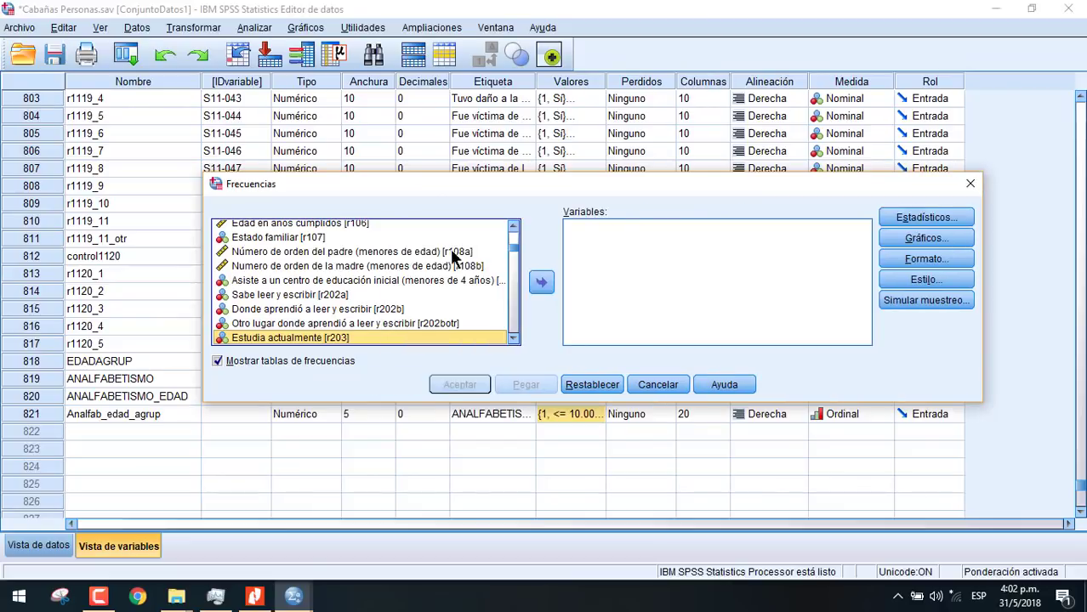
pyautogui.rightClick(450, 282)
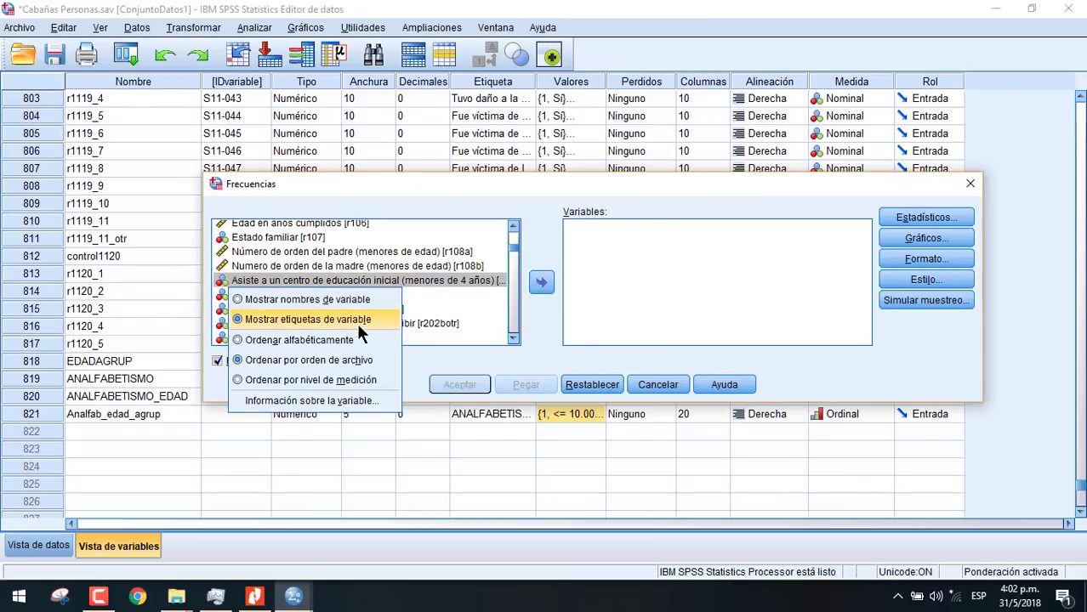
pyautogui.click(356, 301)
pyautogui.scroll(-5, 375, 293)
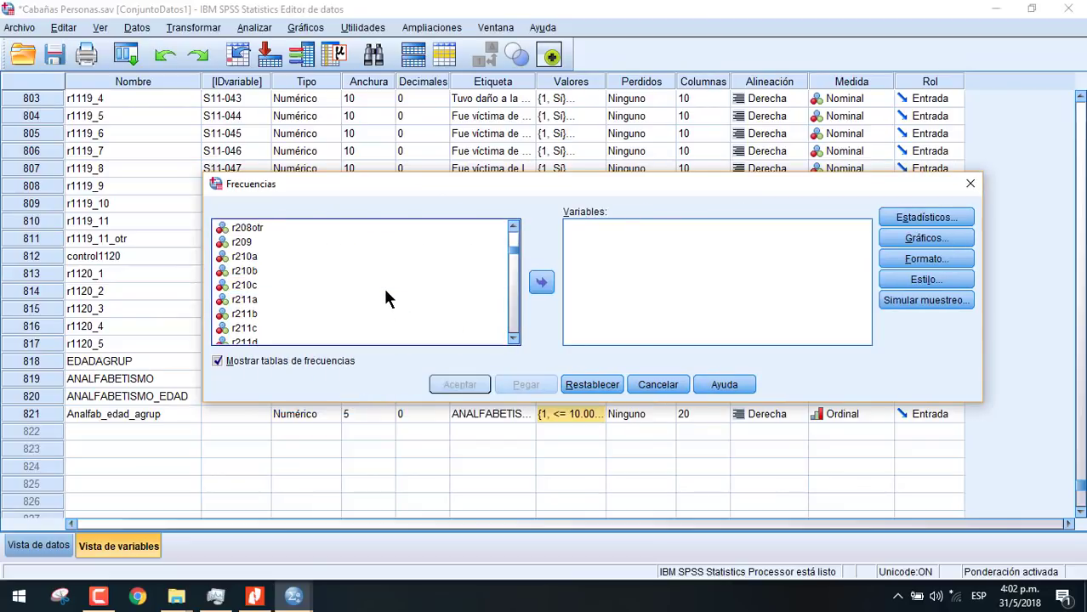
pyautogui.scroll(-3, 379, 290)
pyautogui.rightClick(376, 284)
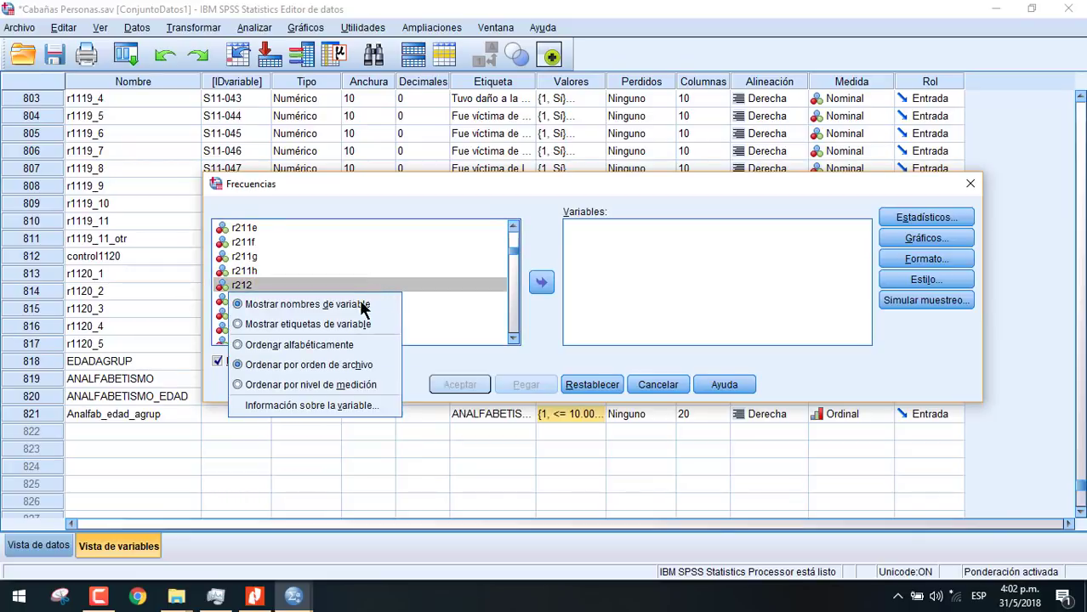
pyautogui.click(350, 325)
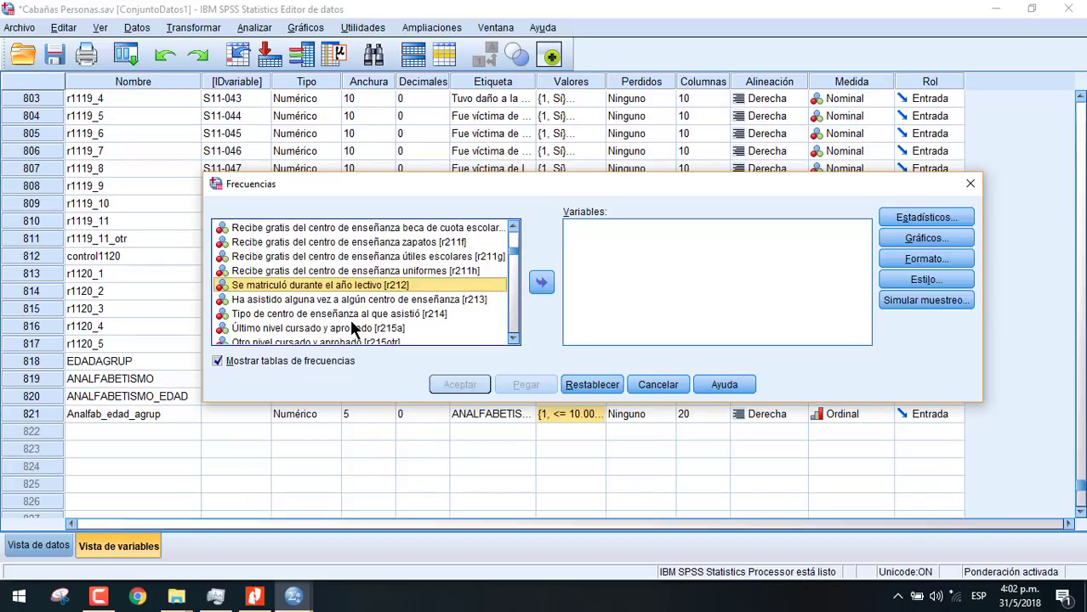
pyautogui.click(513, 338)
pyautogui.click(513, 339)
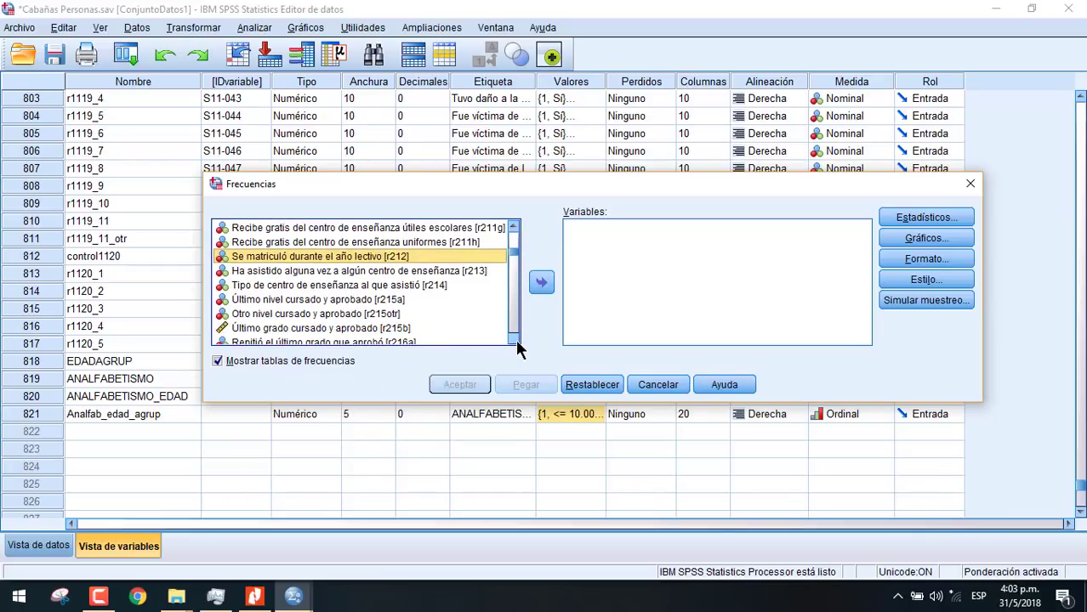
pyautogui.click(349, 327)
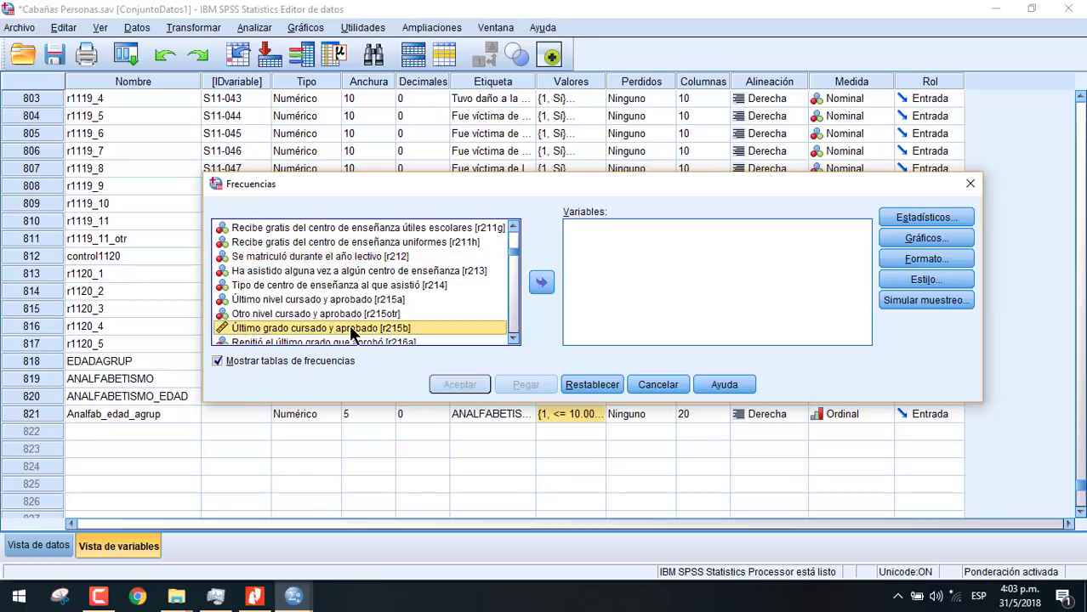
pyautogui.click(541, 283)
pyautogui.click(470, 385)
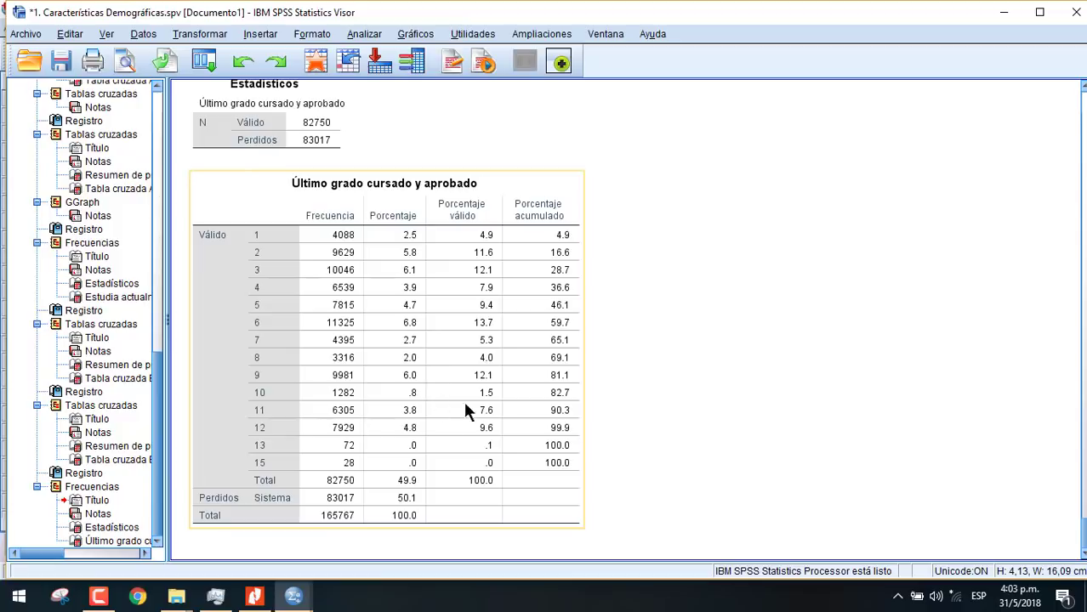
# Return to the Cabañas Personas.sav data editor, reopen the crosstab setup and clear Área geográfica from the columns and Estudia actualmente from the rows
pyautogui.click(298, 595)
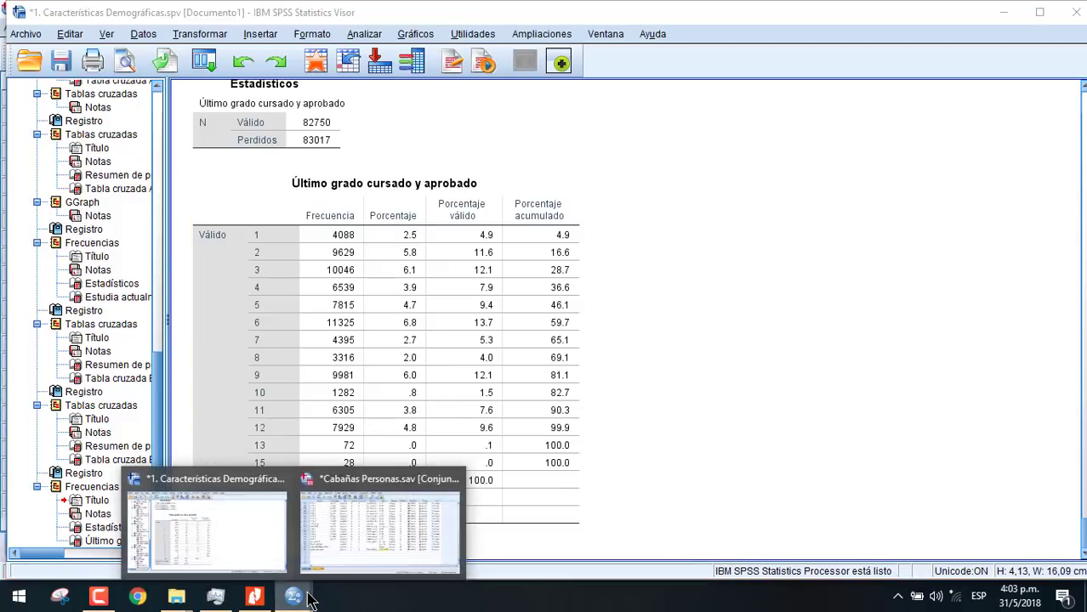
pyautogui.moveTo(386, 553)
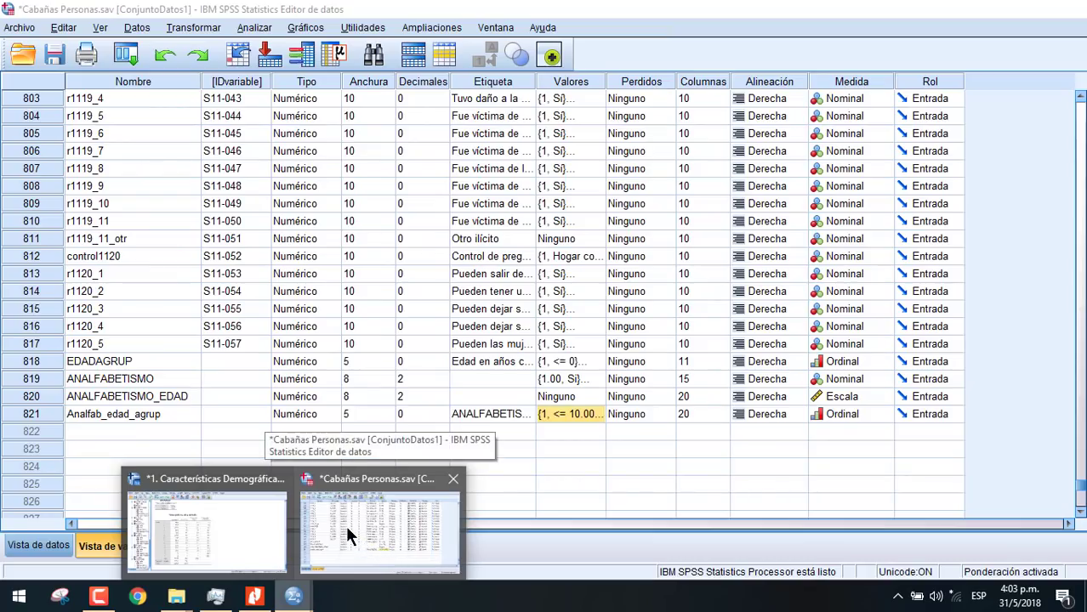
pyautogui.click(362, 529)
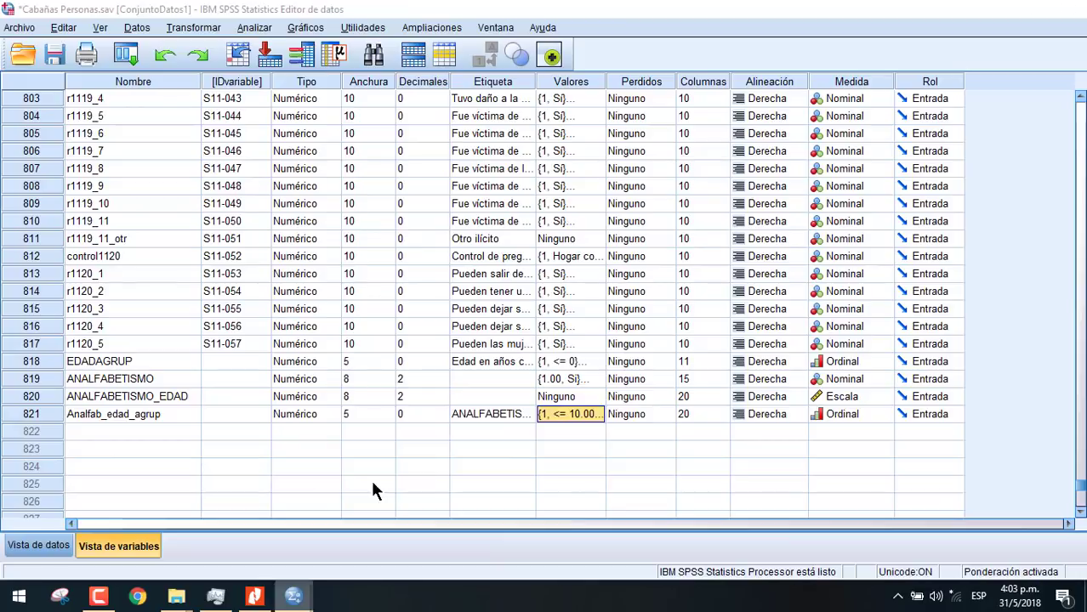
pyautogui.click(252, 29)
pyautogui.moveTo(333, 74)
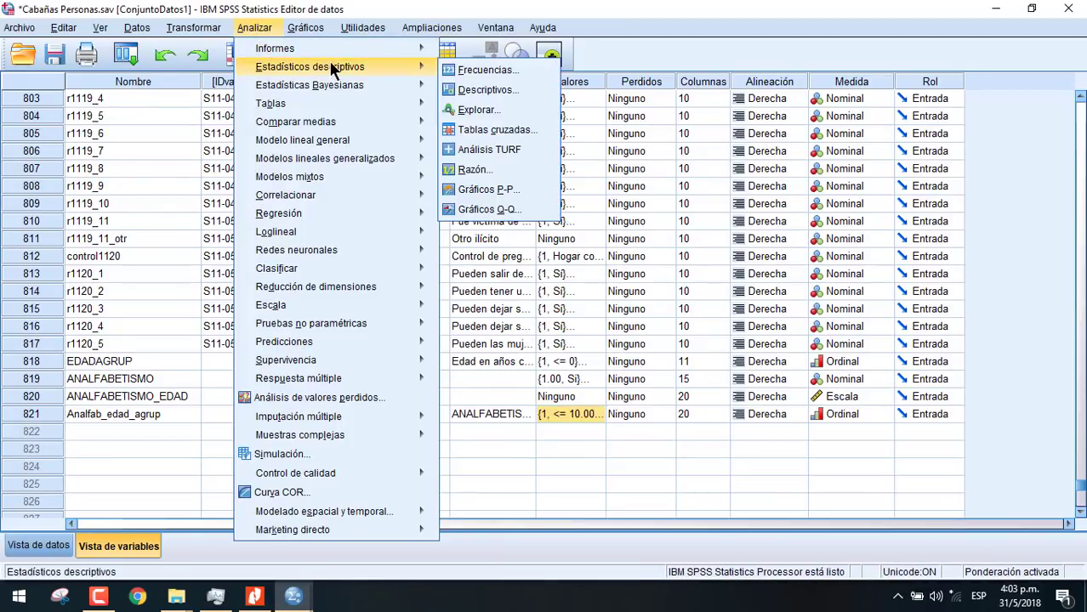
pyautogui.click(485, 129)
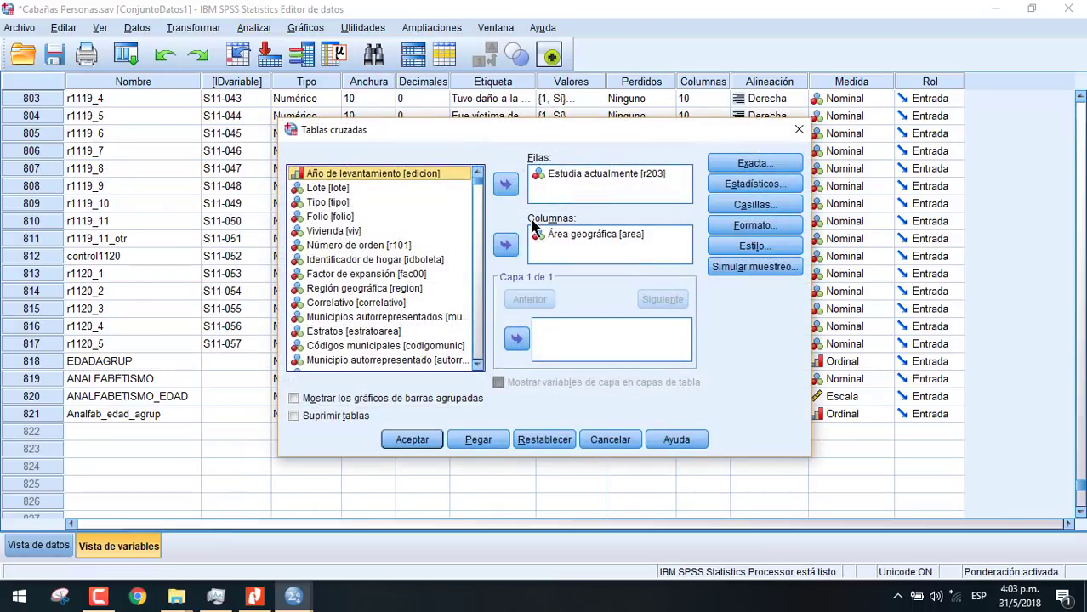
pyautogui.click(579, 233)
pyautogui.click(506, 245)
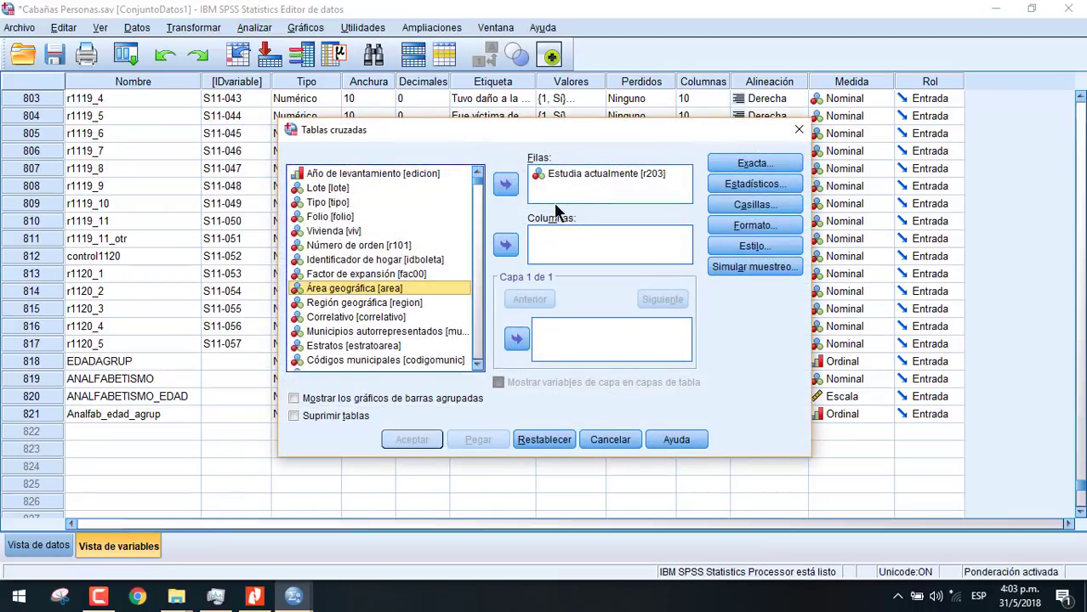
pyautogui.click(561, 174)
pyautogui.click(507, 185)
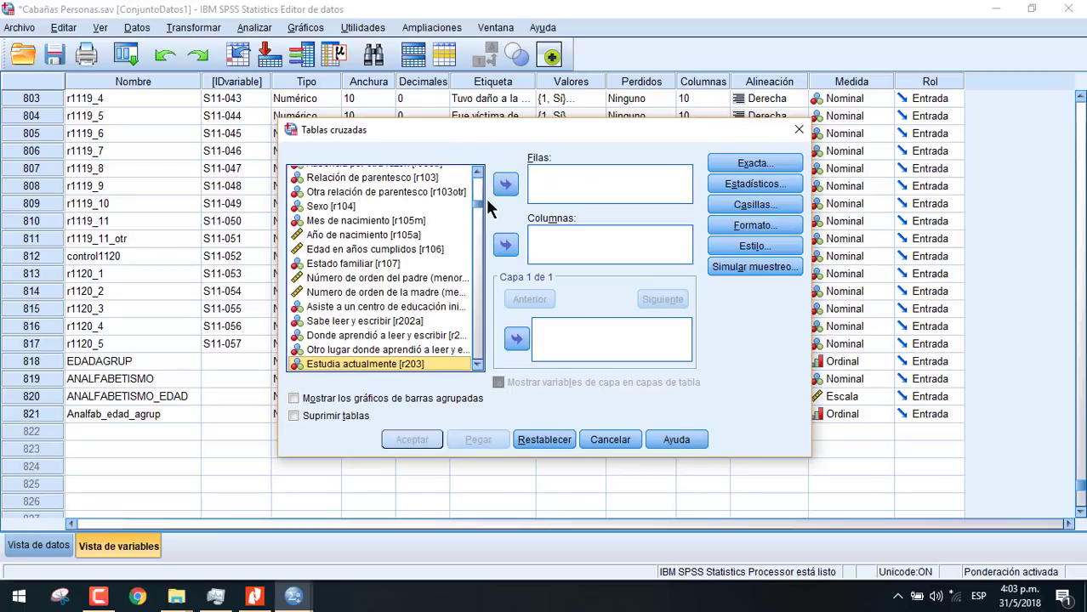
# Find Último grado cursado y aprobado [r215b] in the variable list and assign it to the crosstab's rows
pyautogui.rightClick(425, 264)
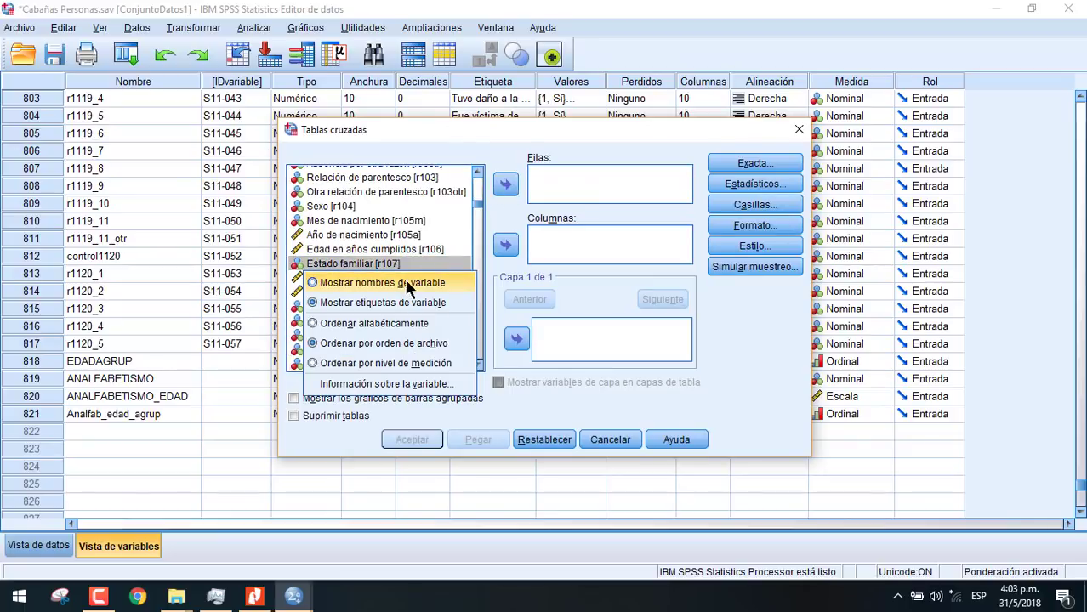
pyautogui.click(404, 275)
pyautogui.scroll(-10, 407, 304)
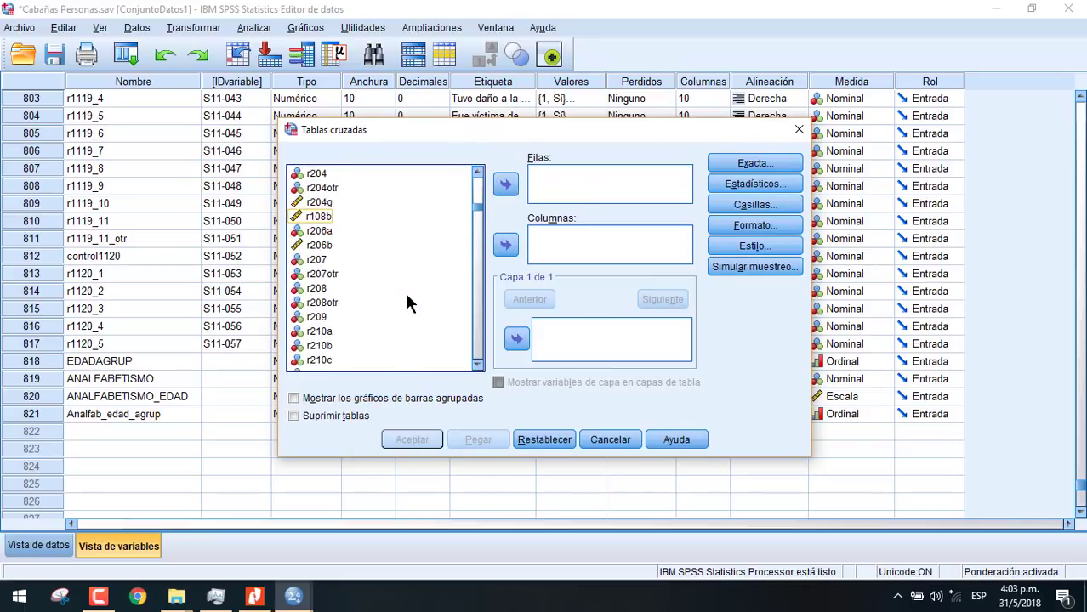
pyautogui.scroll(-2, 407, 304)
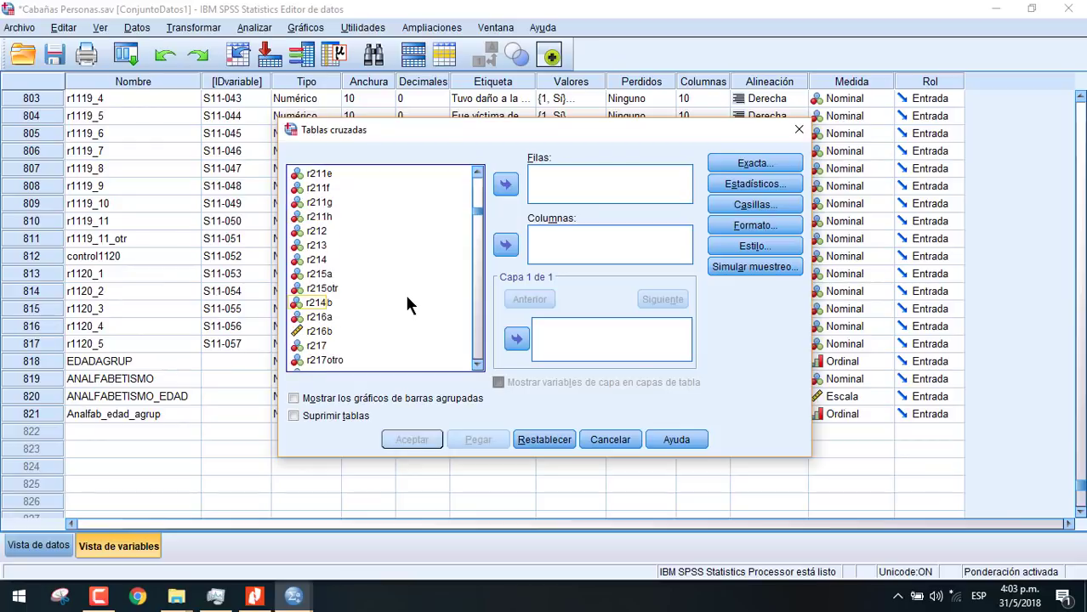
pyautogui.rightClick(405, 302)
pyautogui.click(388, 338)
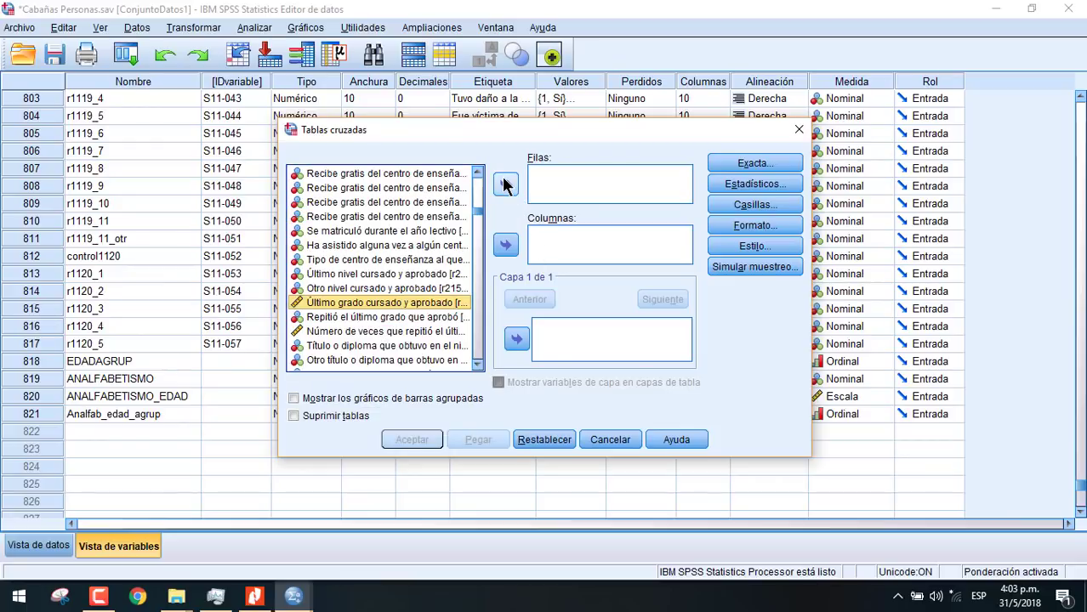
pyautogui.click(504, 186)
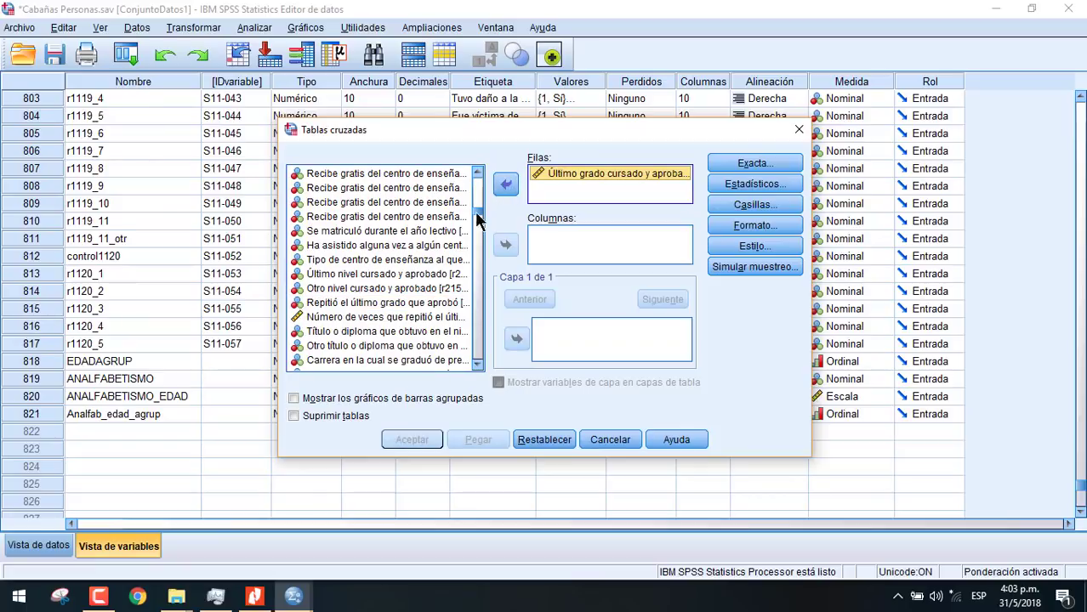
pyautogui.click(430, 221)
pyautogui.press('s')
pyautogui.press('s')
pyautogui.press('s')
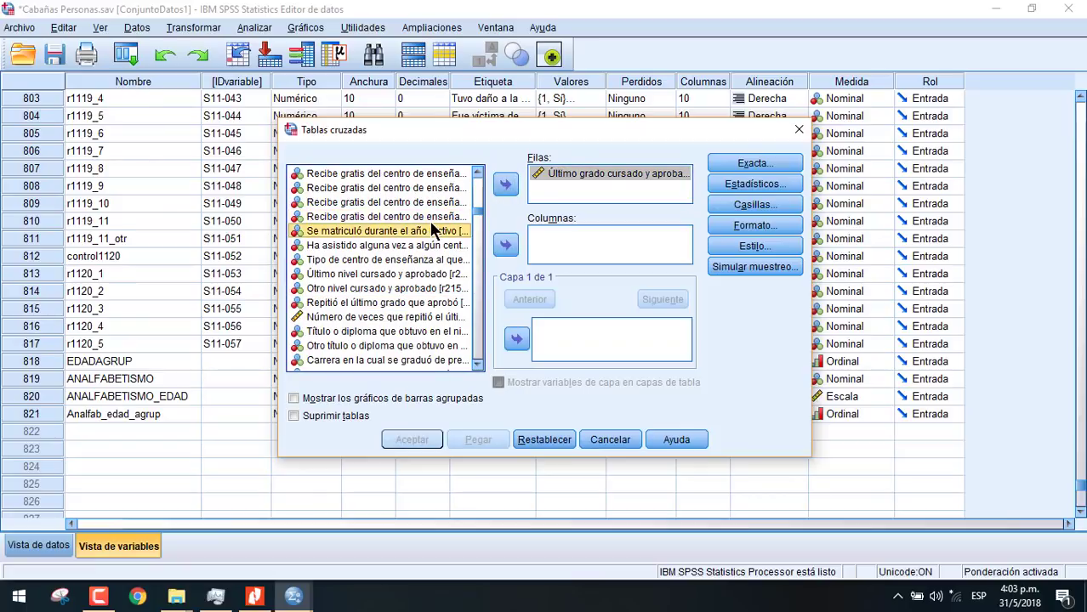
pyautogui.press('s')
pyautogui.press('s')
pyautogui.press('s')
pyautogui.press('s')
pyautogui.press('s')
pyautogui.press('s')
pyautogui.press('s')
pyautogui.press('s')
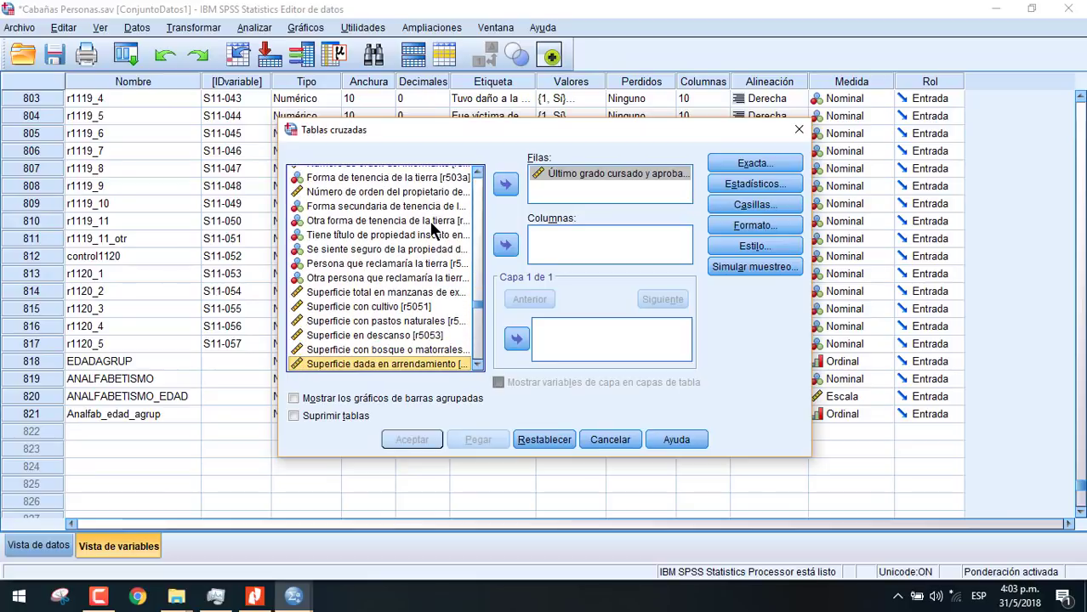
# Find Sexo [r104] from the start of the variable list, assign it to the columns and run the crosstab against Último grado cursado y aprobado
pyautogui.moveTo(488, 311); pyautogui.dragTo(488, 184)
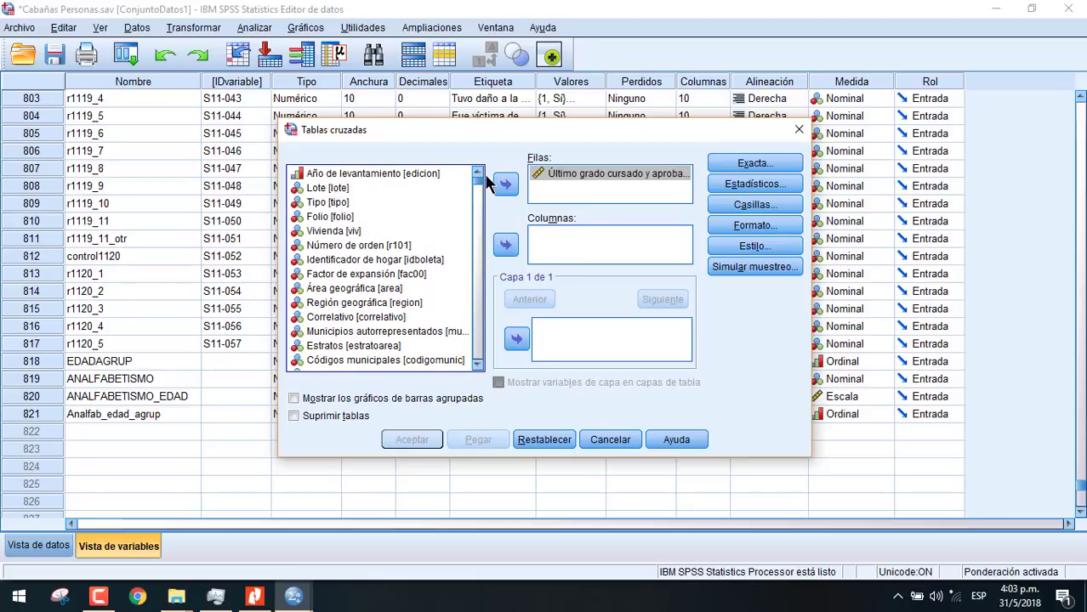
pyautogui.click(418, 203)
pyautogui.moveTo(418, 202); pyautogui.dragTo(423, 242)
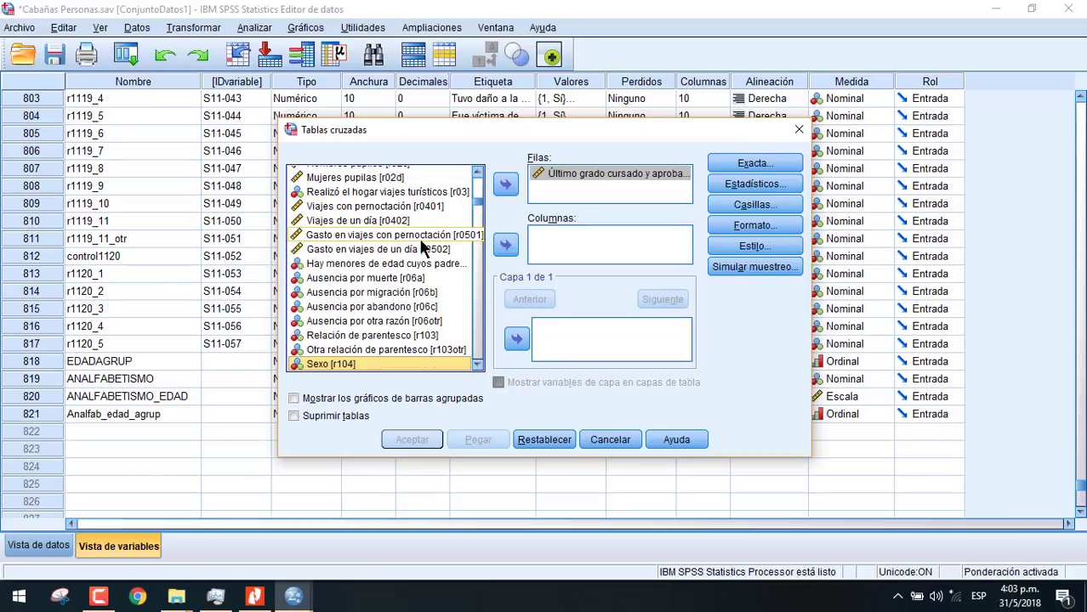
pyautogui.click(506, 245)
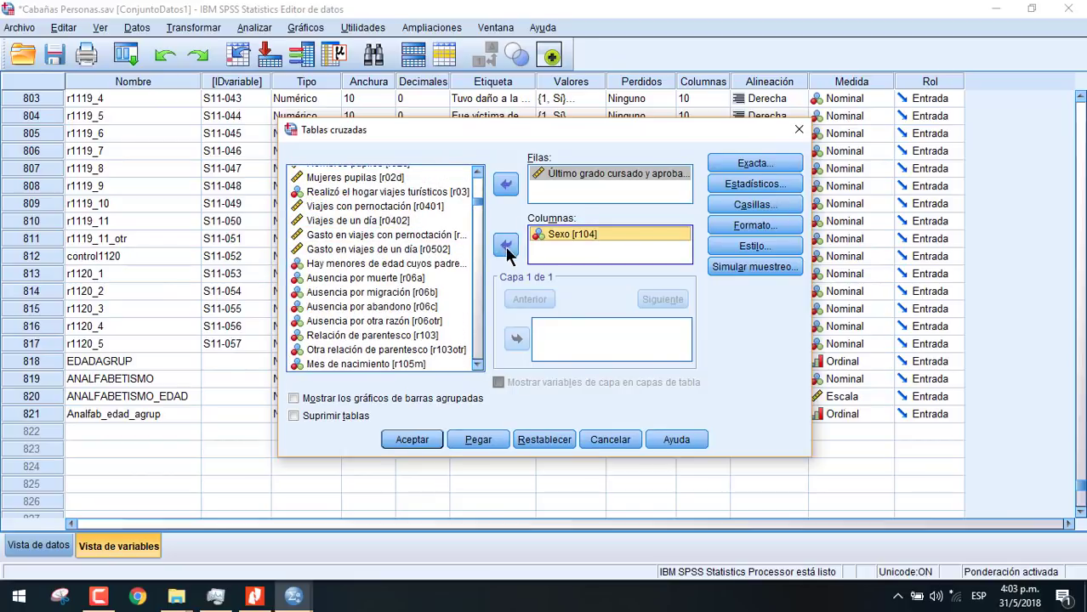
pyautogui.click(412, 440)
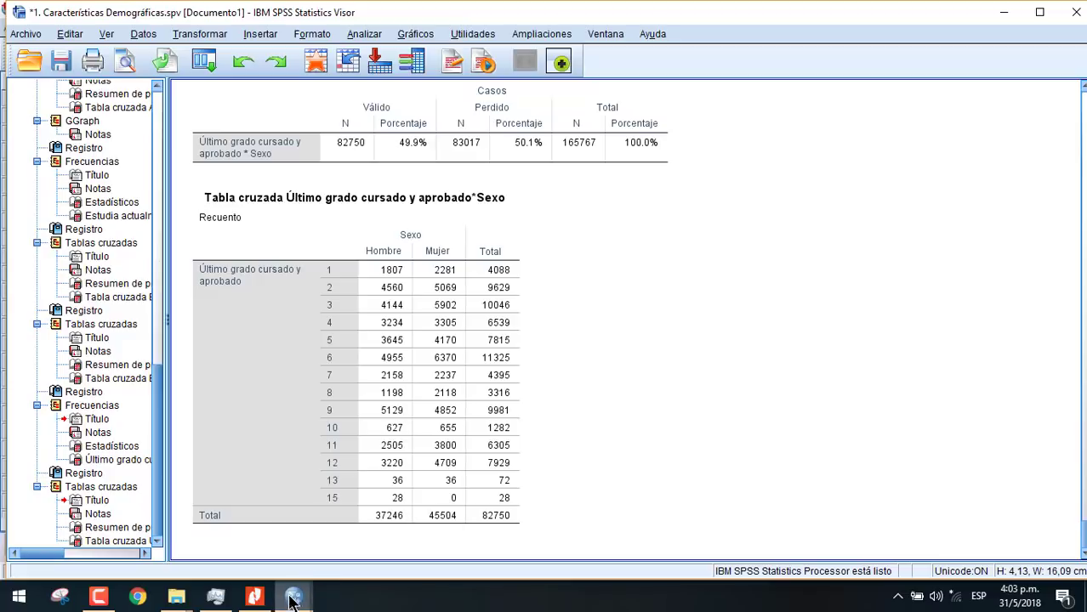
# Return to the Cabañas Personas.sav data editor, reopen the crosstab setup and clear Sexo [r104] from the columns
pyautogui.moveTo(301, 603)
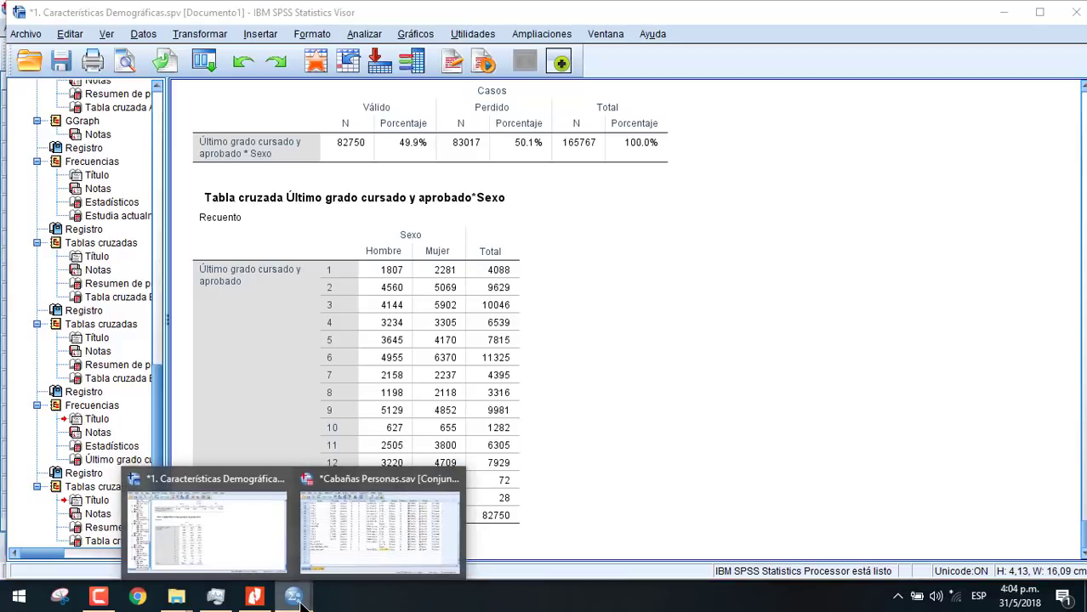
pyautogui.click(361, 530)
pyautogui.click(258, 31)
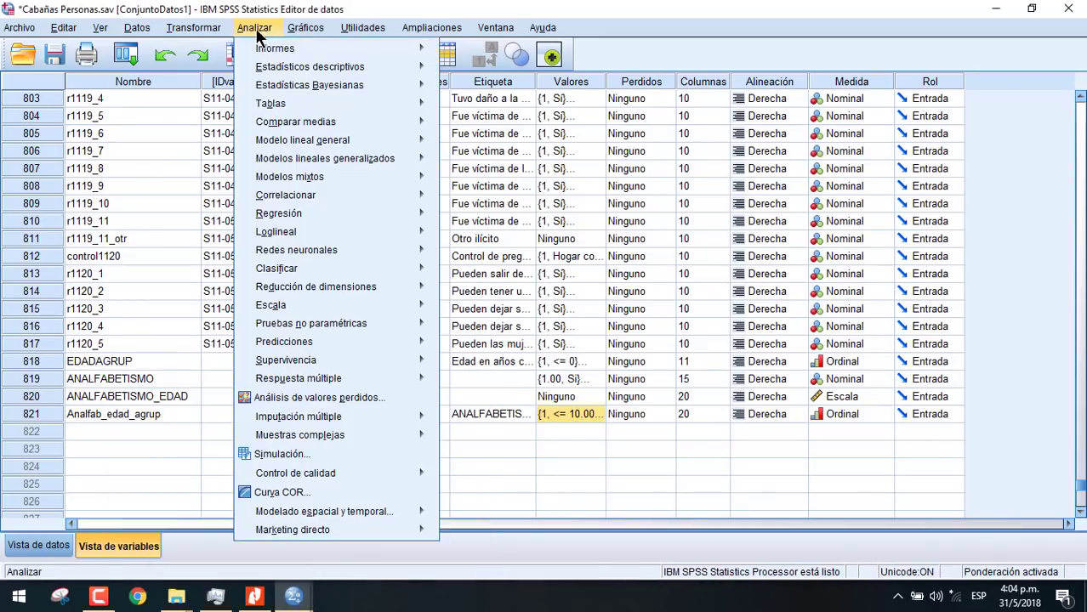
pyautogui.moveTo(351, 74)
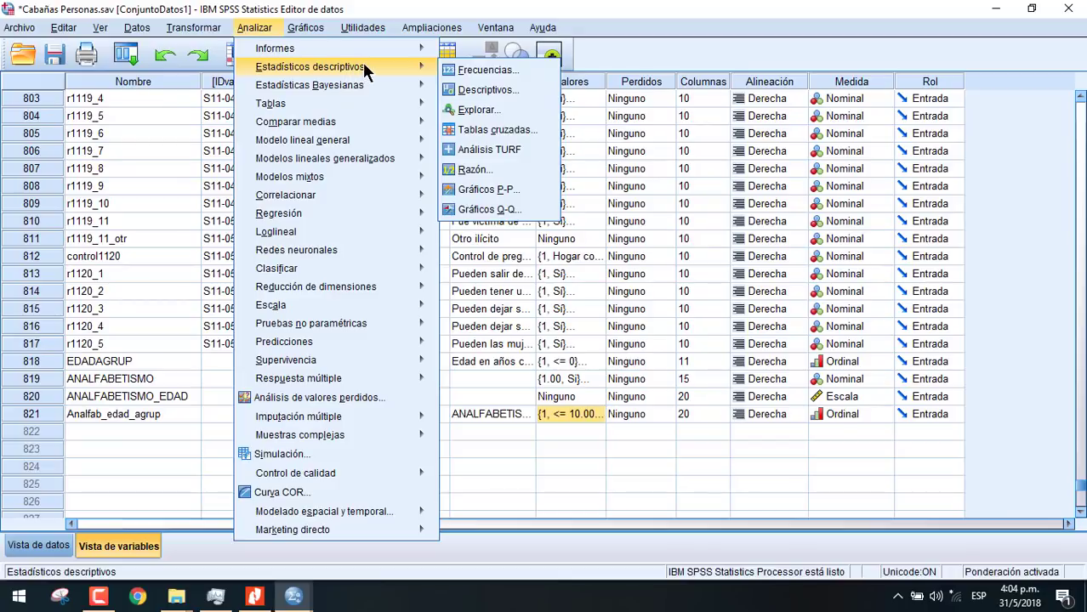
pyautogui.click(501, 129)
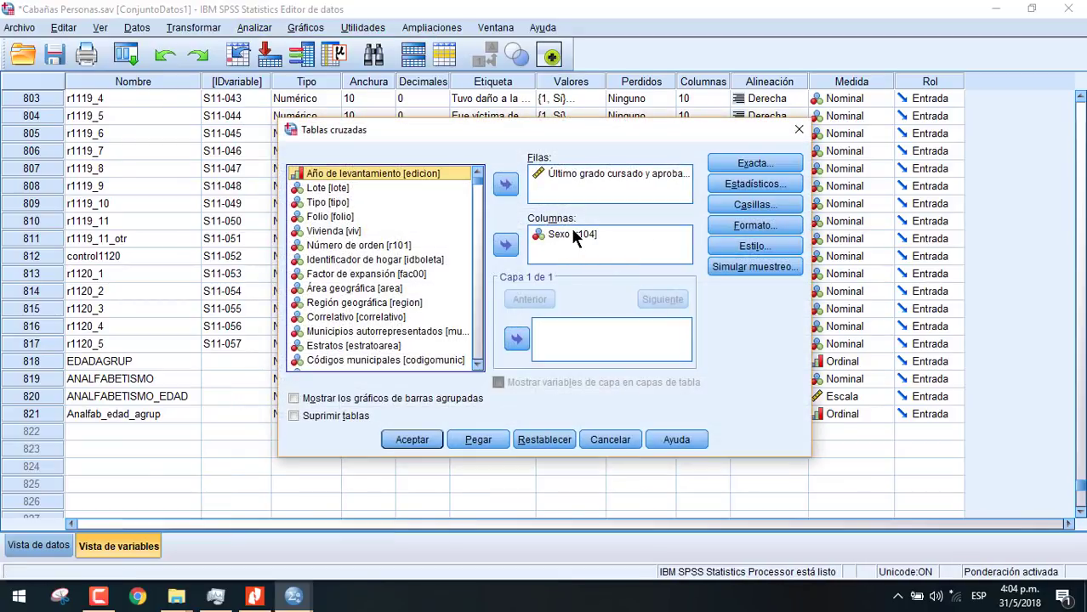
pyautogui.click(572, 235)
pyautogui.click(508, 246)
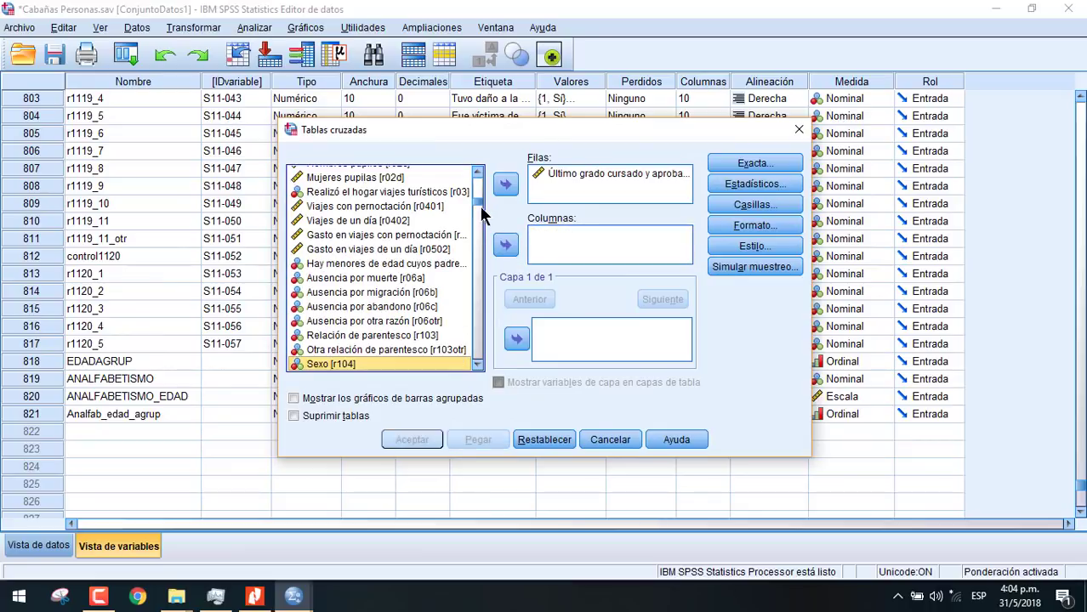
# Assign Área geográfica [area] to the columns and run the crosstab against Último grado cursado y aprobado
pyautogui.click(478, 173)
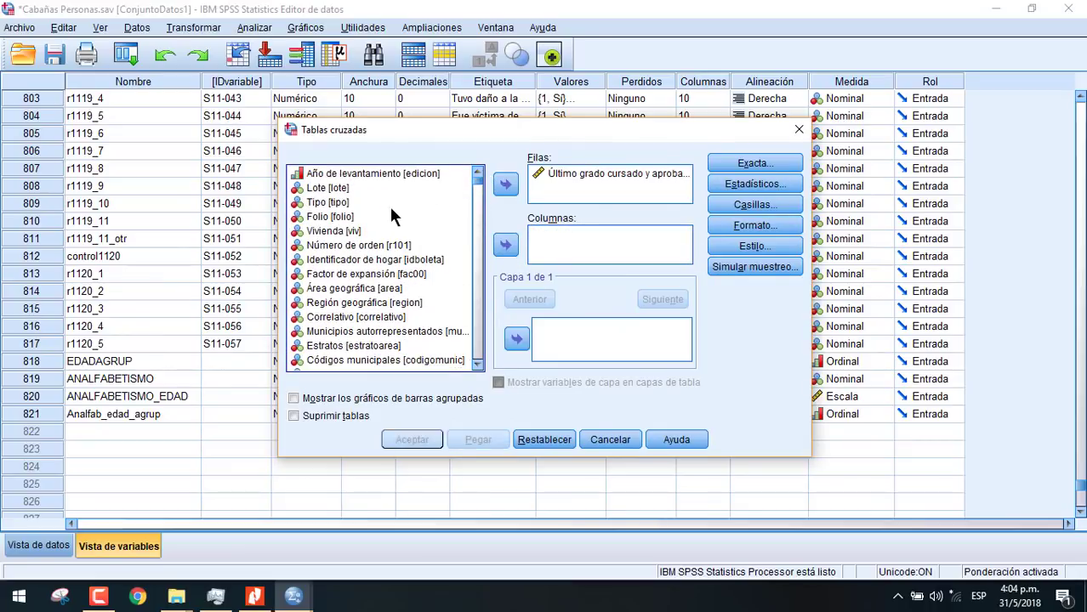
pyautogui.click(353, 290)
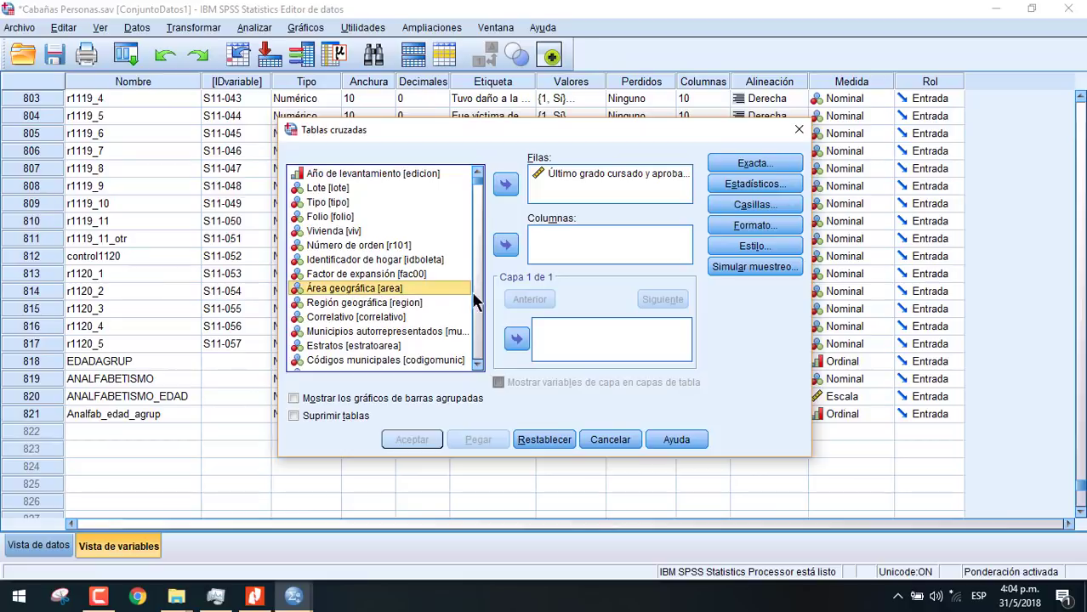
pyautogui.click(507, 245)
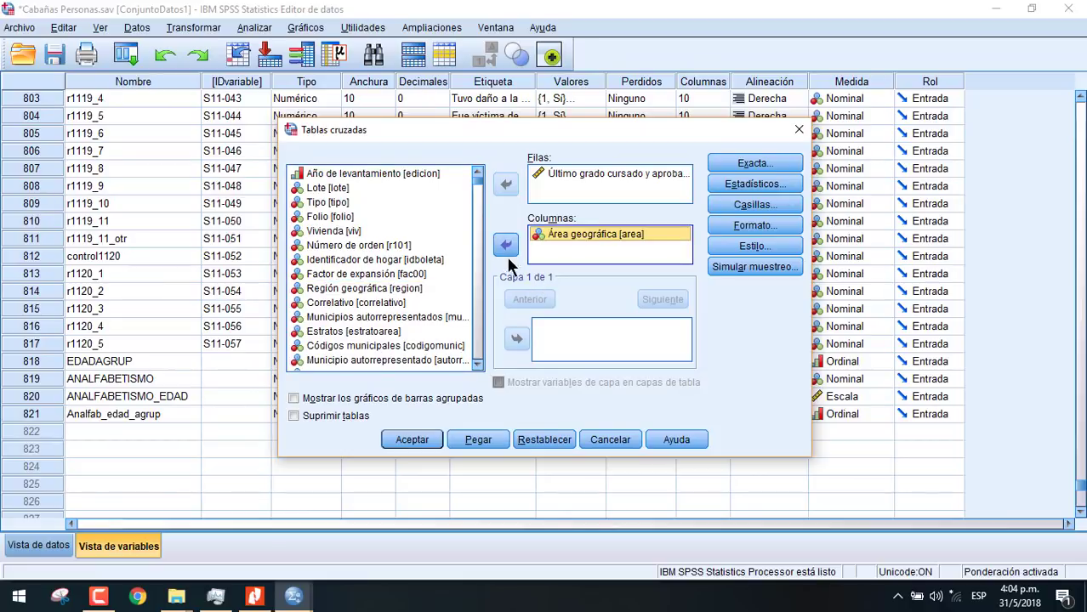
pyautogui.click(412, 440)
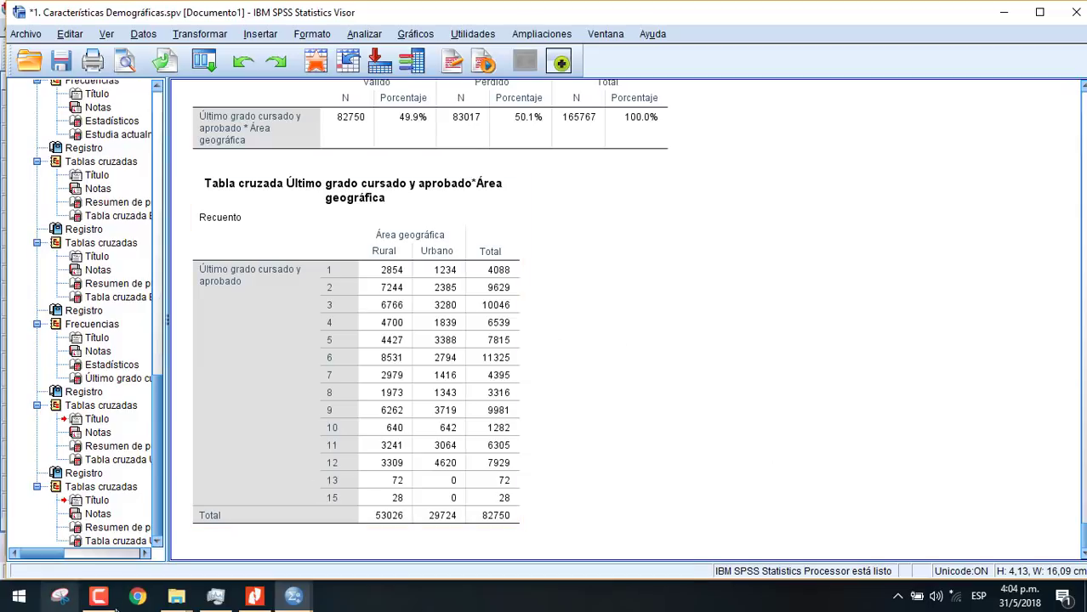
pyautogui.click(105, 599)
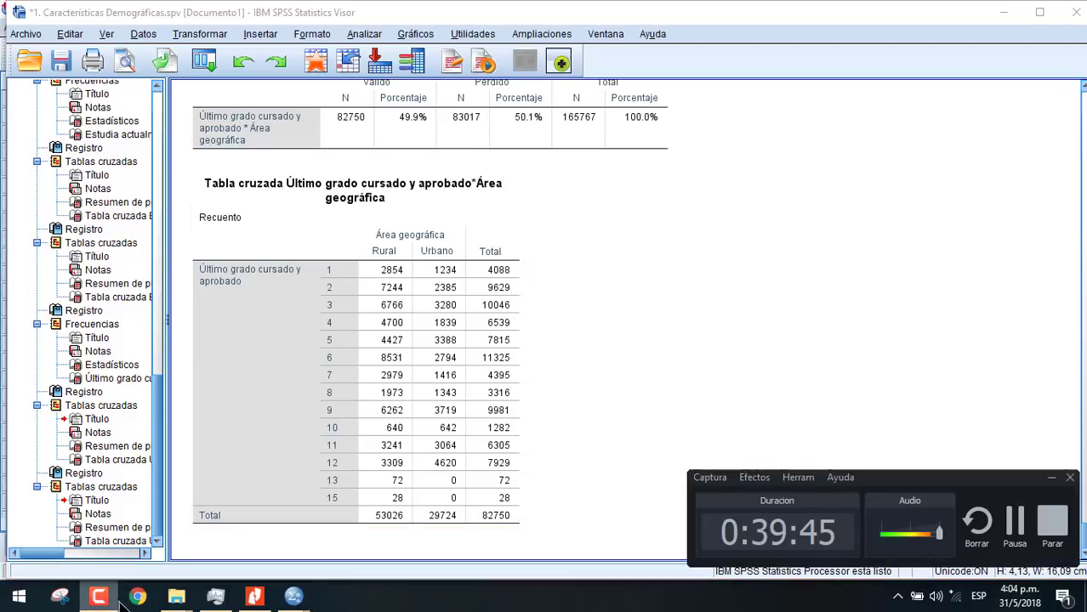
pyautogui.click(1016, 524)
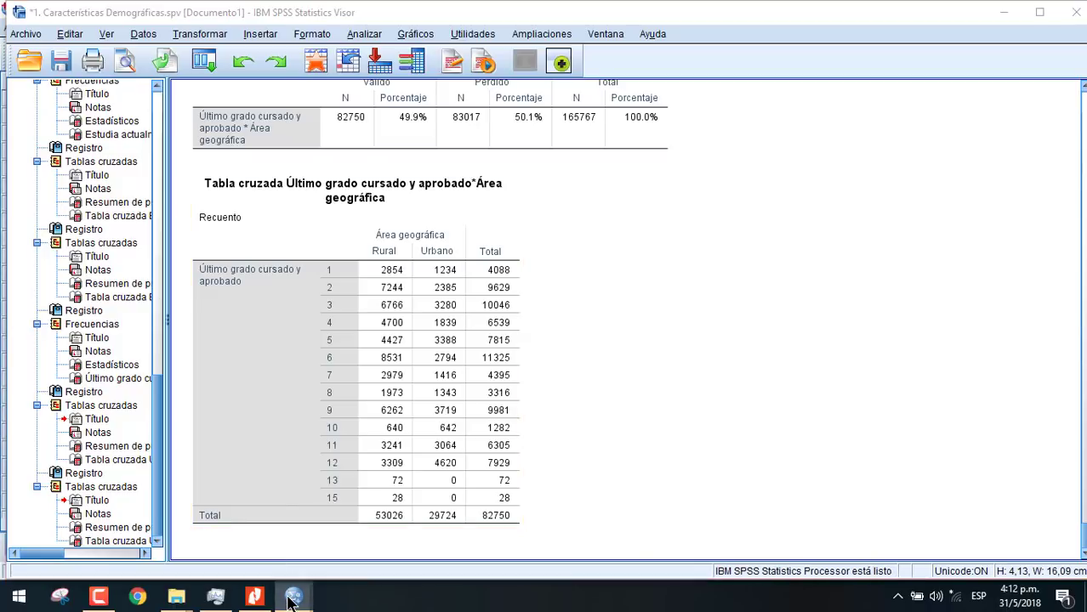
# Return to the Cabañas Personas.sav data editor, reopen the frequencies setup and remove Último grado cursado y aprobado [r215b] from the analysis variables
pyautogui.moveTo(289, 600)
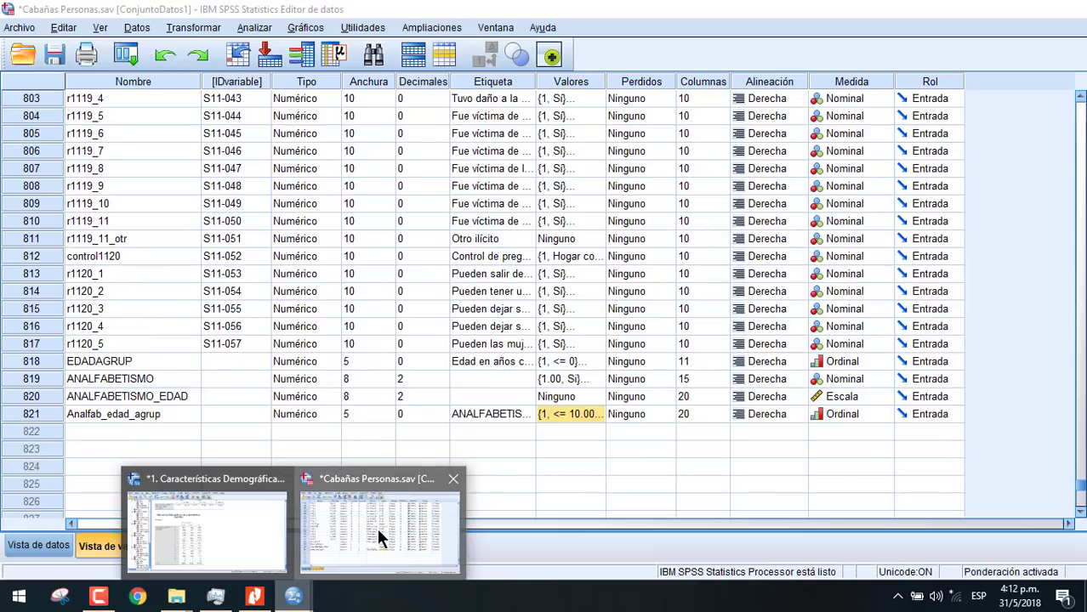
pyautogui.click(376, 525)
pyautogui.click(258, 27)
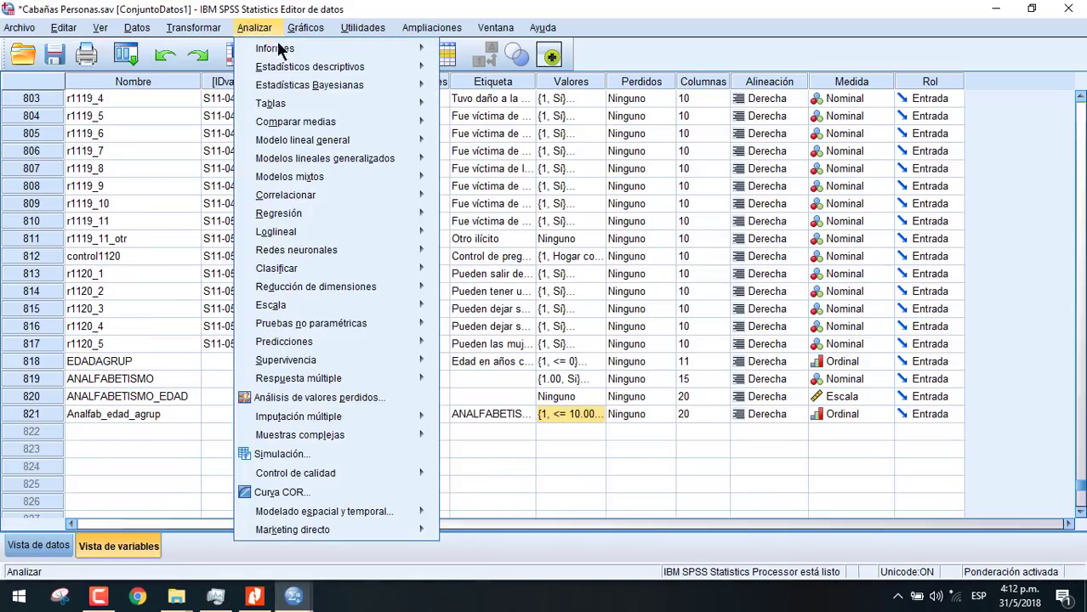
pyautogui.moveTo(333, 75)
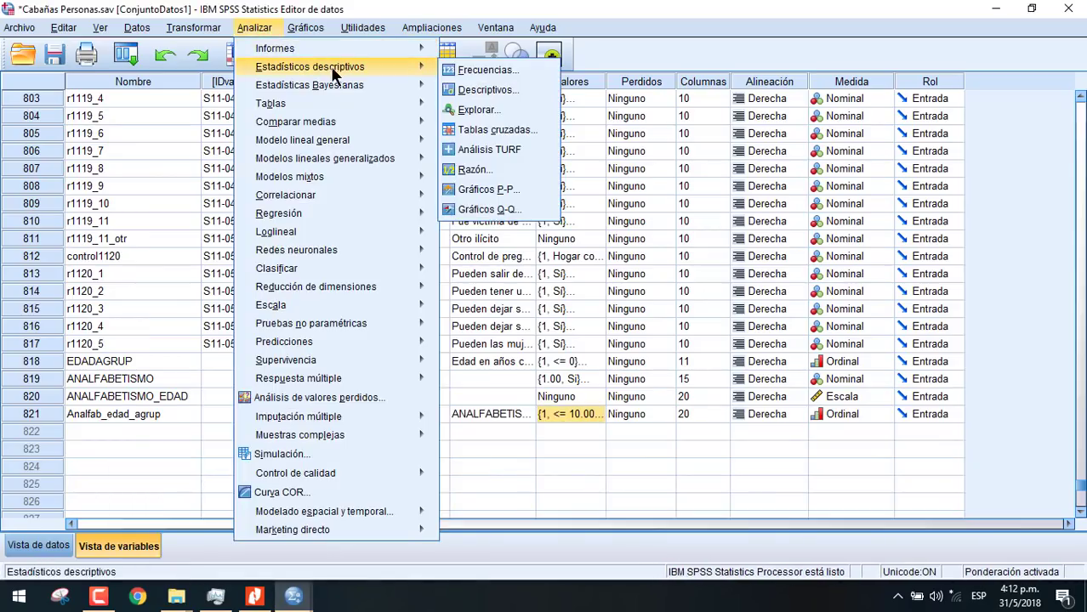
pyautogui.click(482, 75)
pyautogui.click(615, 225)
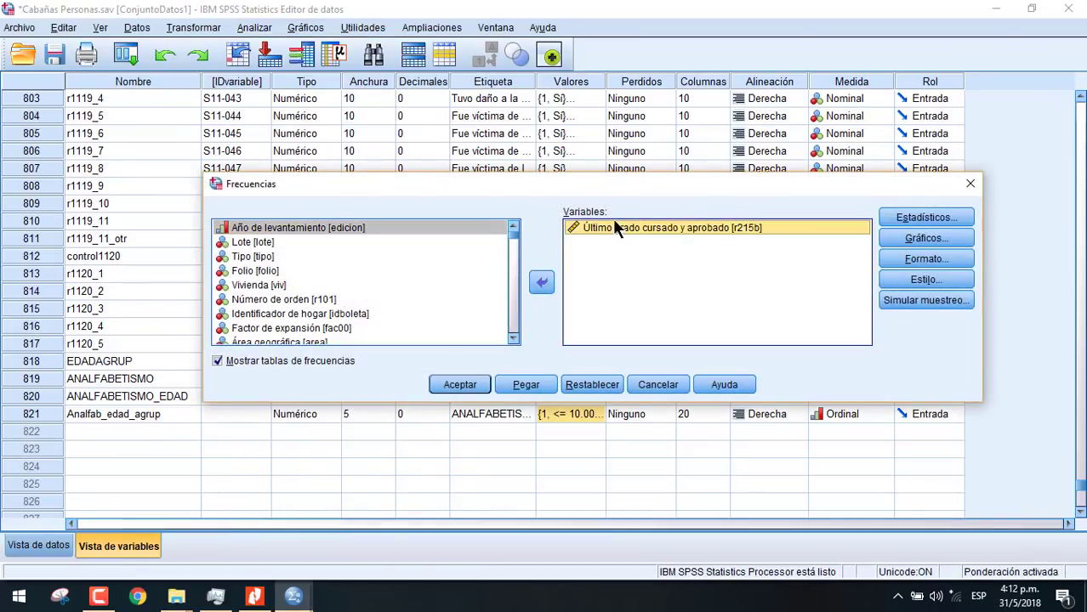
pyautogui.click(542, 282)
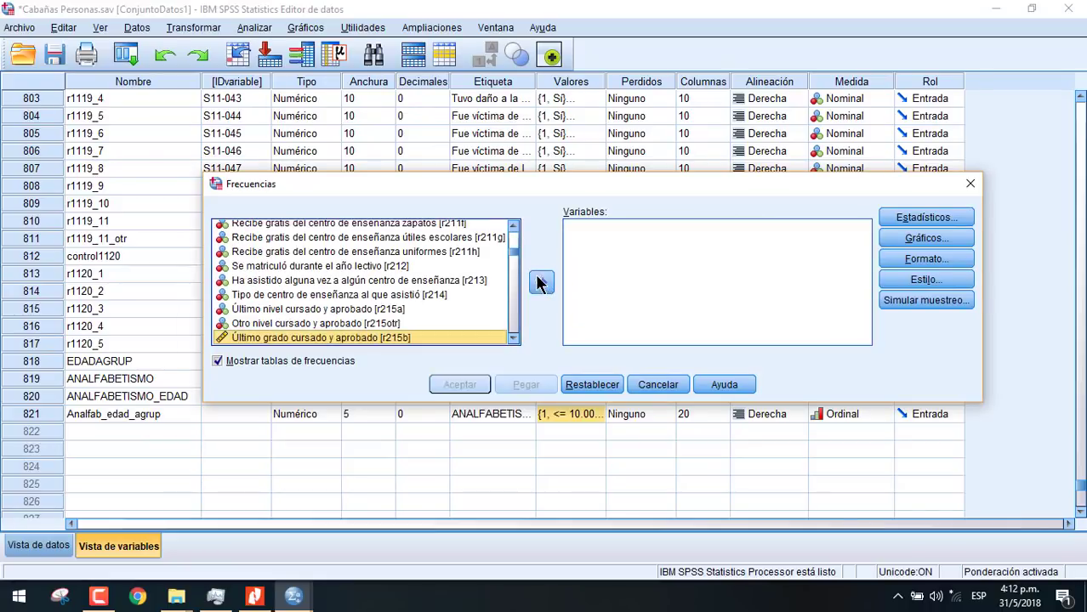
# Add Último nivel cursado y aprobado [r215a] to the analysis variables and run the frequencies
pyautogui.click(338, 310)
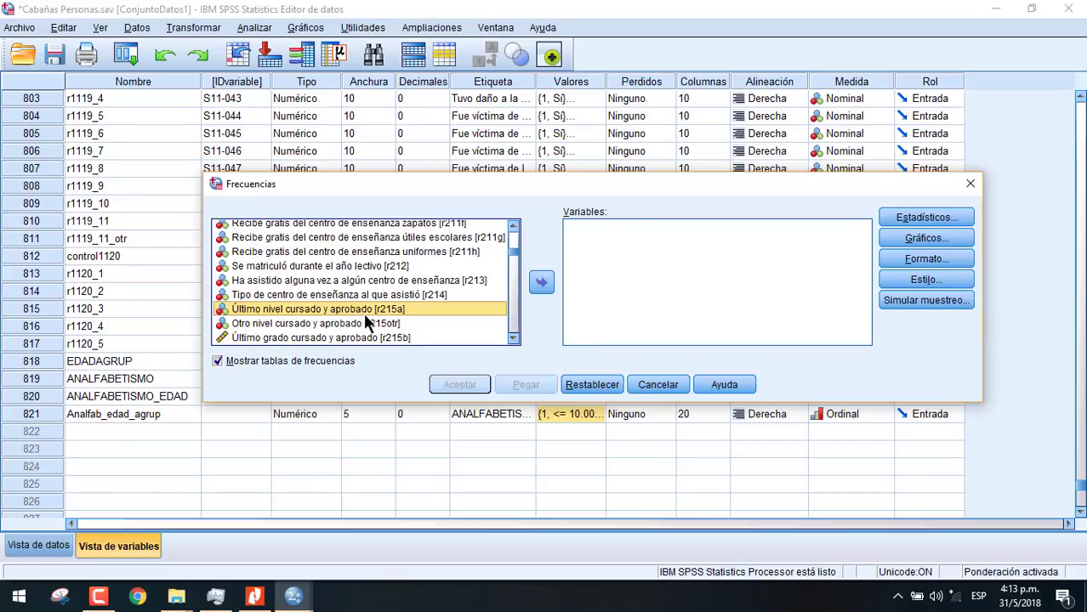
pyautogui.click(542, 285)
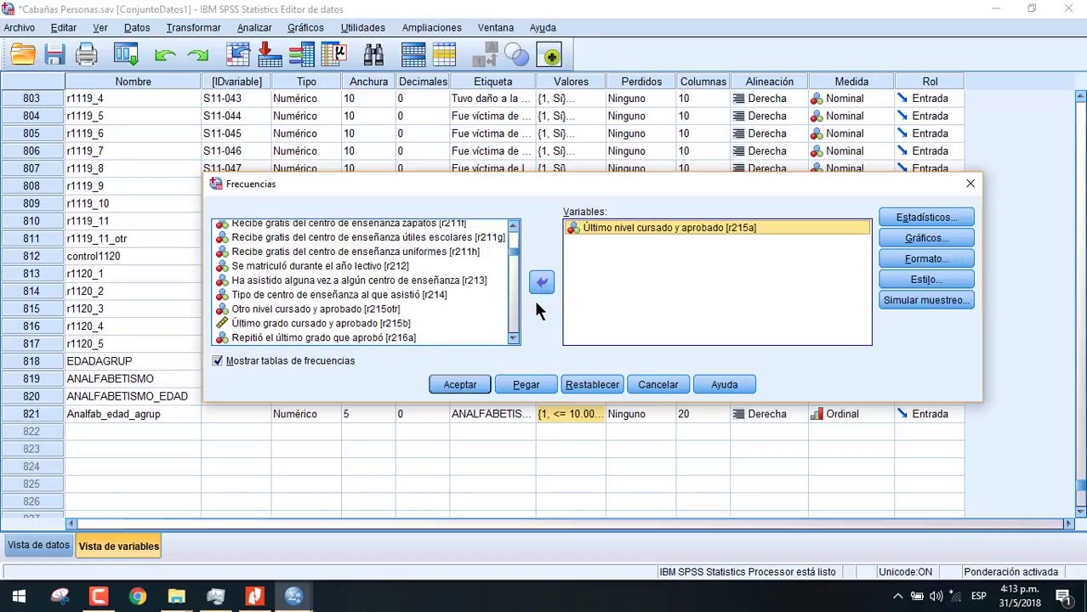
pyautogui.click(460, 385)
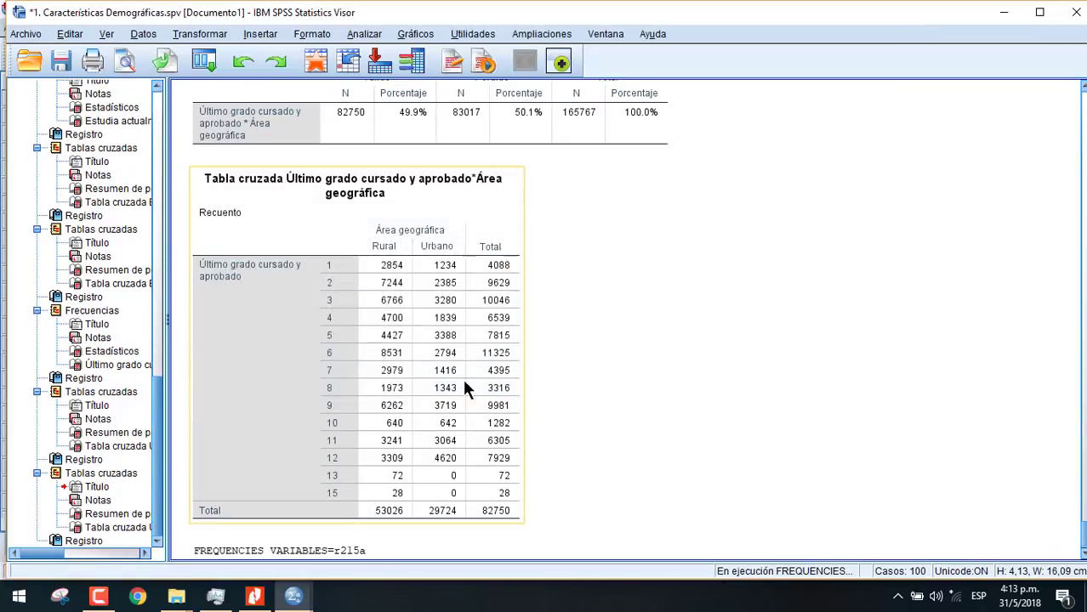
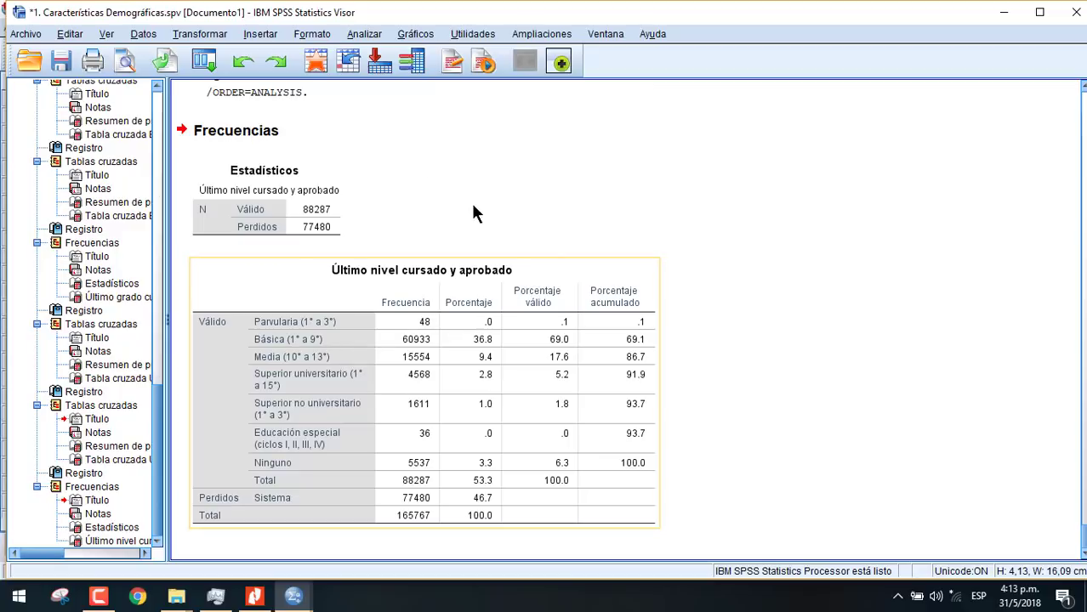
# Switch back to the Cabañas Personas.sav data editor, reopen the crosstab setup and clear Área geográfica [area] from the columns
pyautogui.click(298, 606)
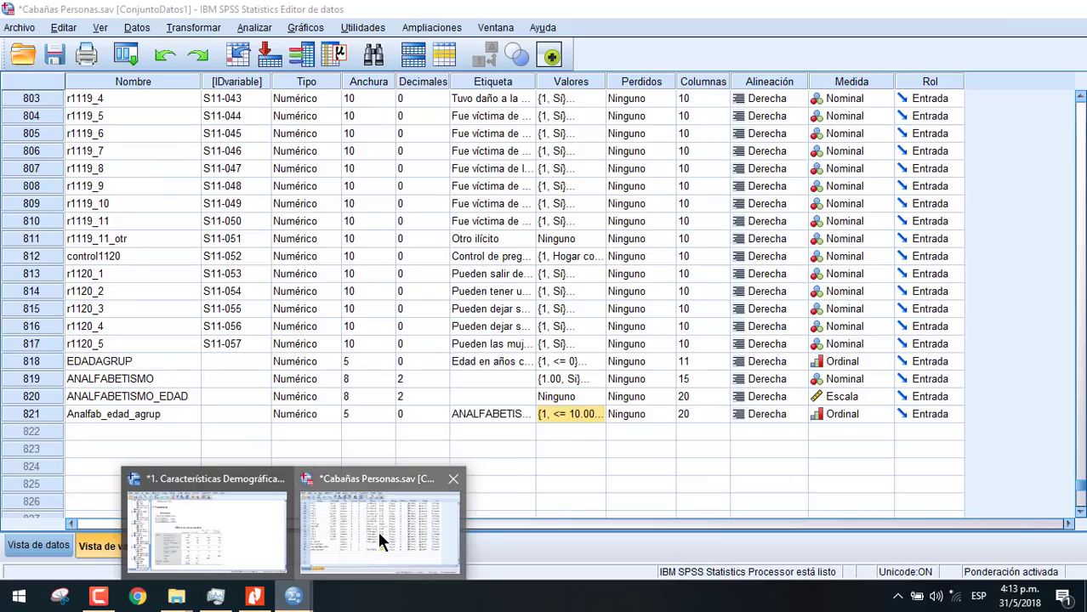
pyautogui.click(377, 529)
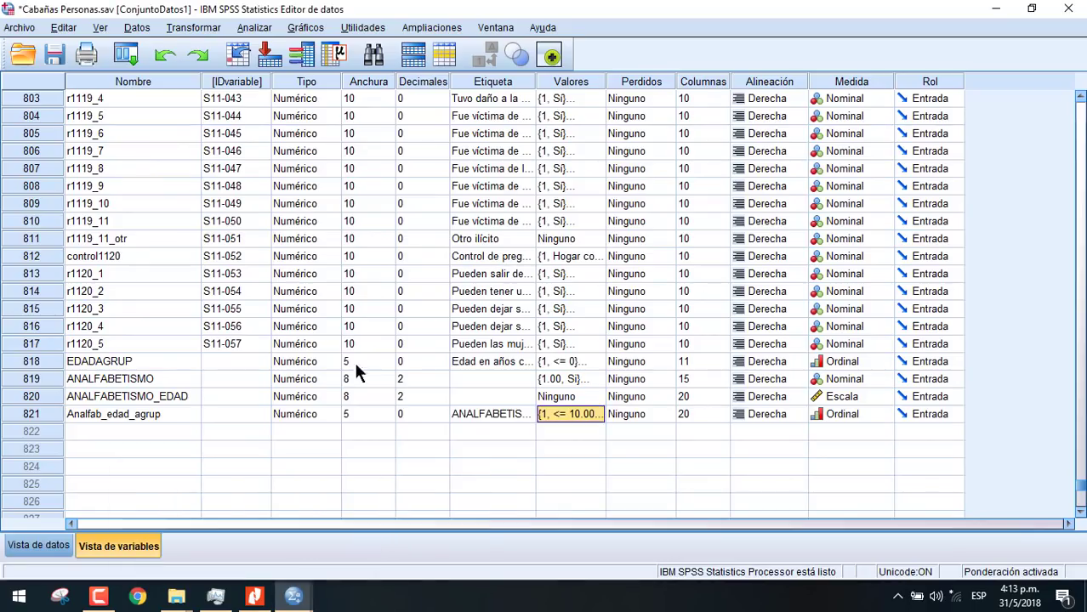
pyautogui.click(252, 28)
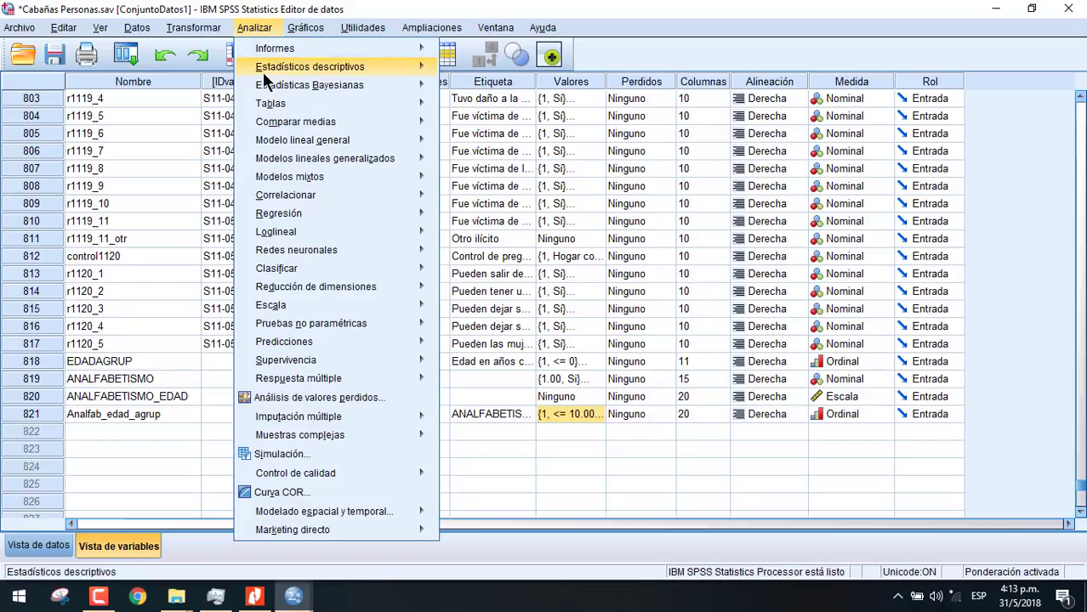
pyautogui.moveTo(347, 74)
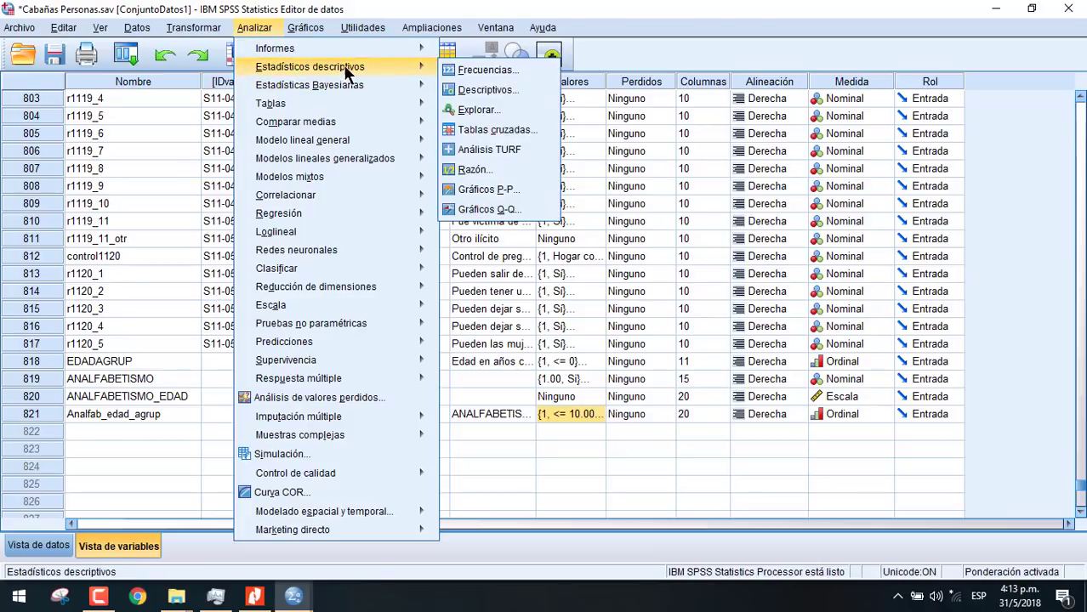
pyautogui.click(481, 134)
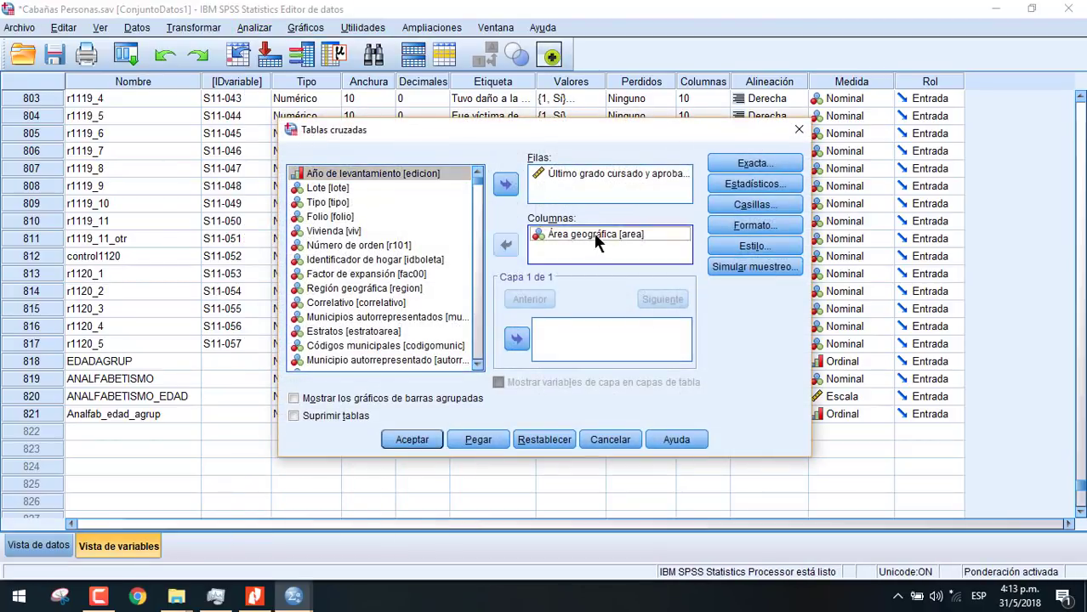
pyautogui.click(587, 236)
pyautogui.click(506, 245)
# Replace Último grado cursado y aprobado with Último nivel cursado y aprobado [r215a] in the crosstab's rows
pyautogui.click(569, 175)
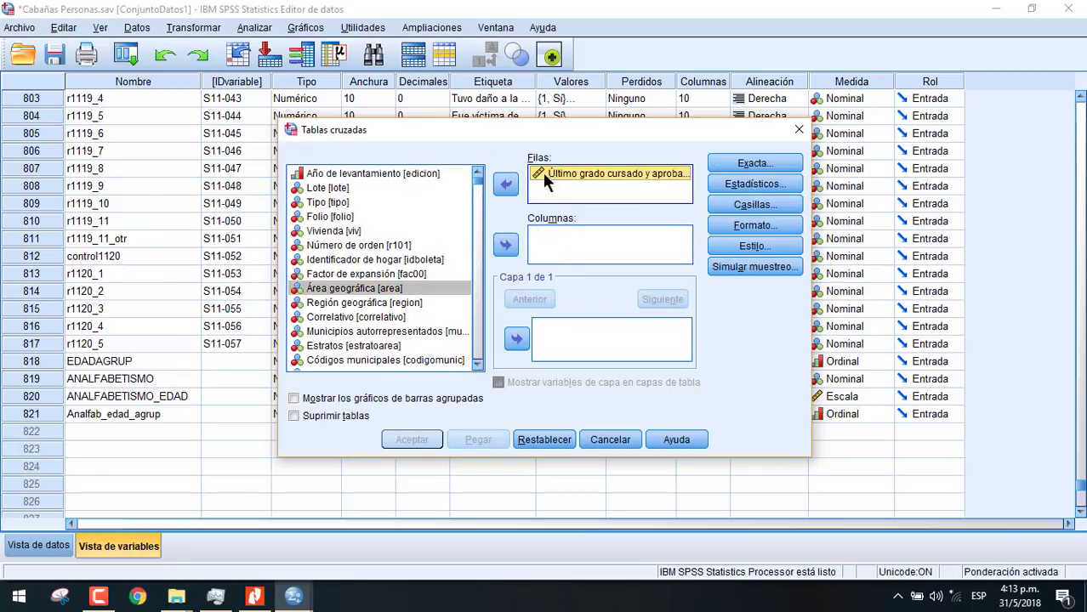
pyautogui.click(501, 190)
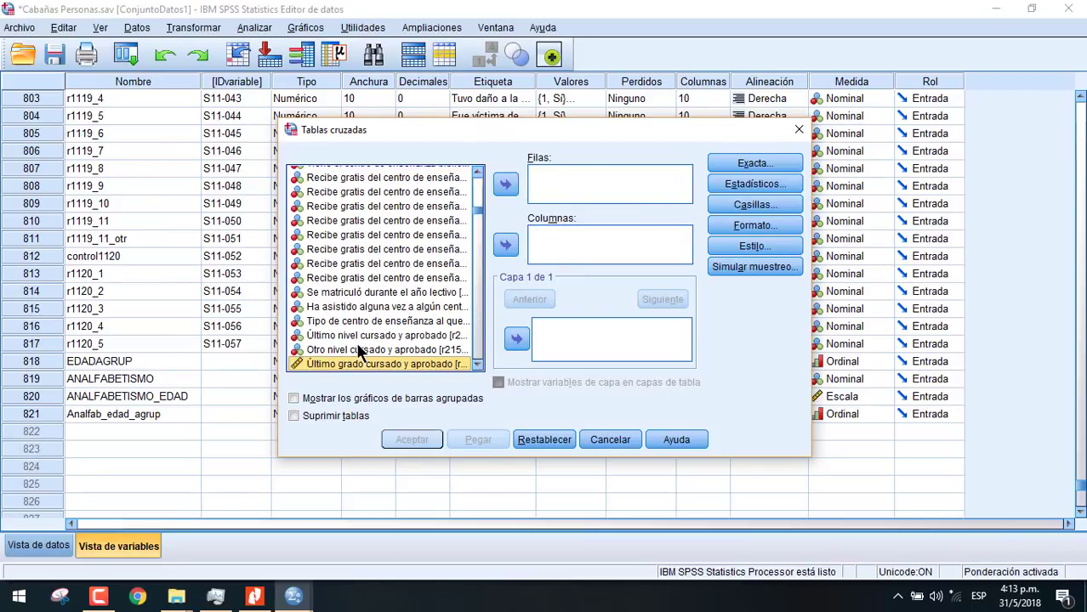
pyautogui.click(370, 336)
pyautogui.click(505, 184)
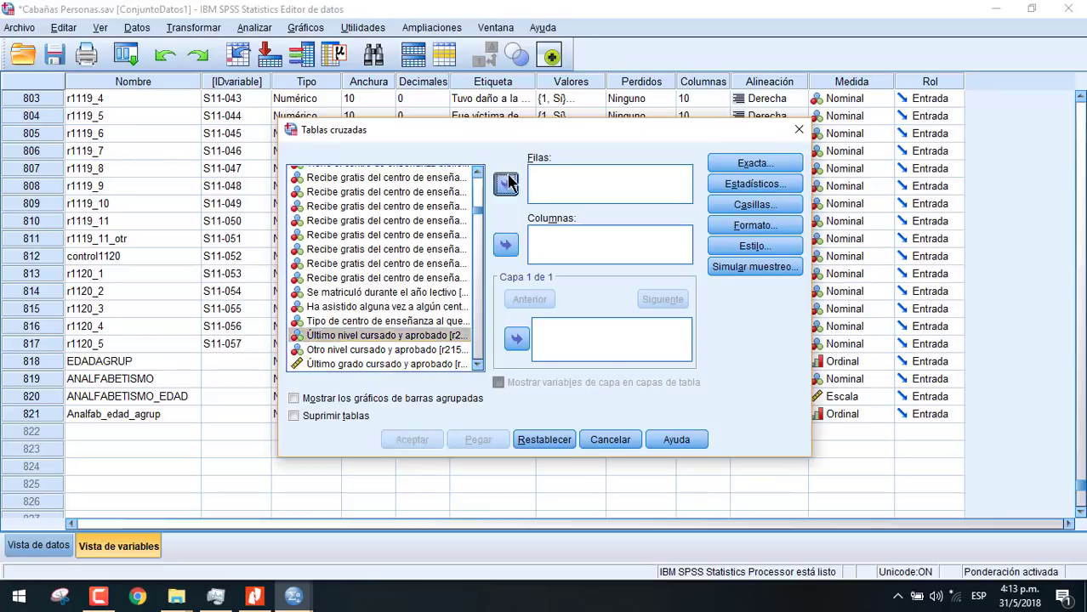
# Find Sexo [r104] in the variable list, assign it to the columns and run the crosstab against Último nivel cursado y aprobado
pyautogui.click(398, 237)
pyautogui.press('s')
pyautogui.press('s')
pyautogui.press('s')
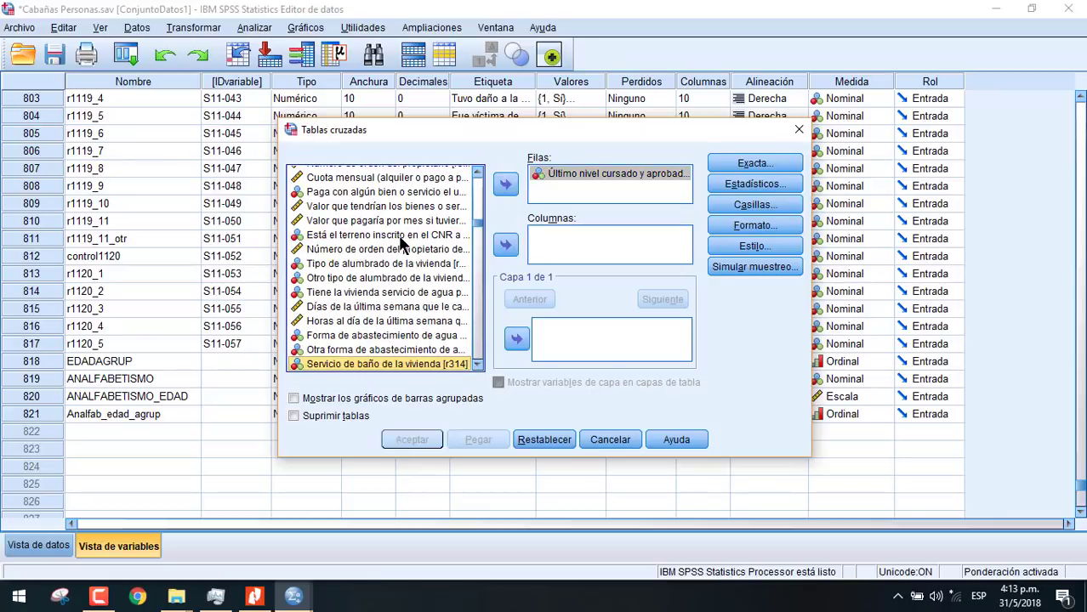
pyautogui.press('s')
pyautogui.press('s')
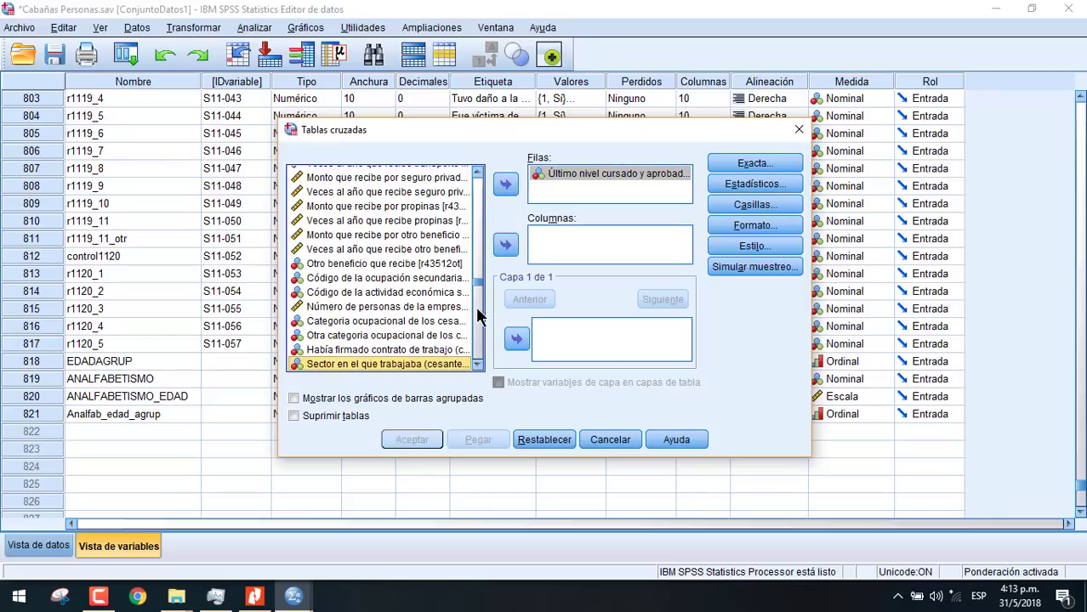
pyautogui.click(480, 281)
pyautogui.click(478, 236)
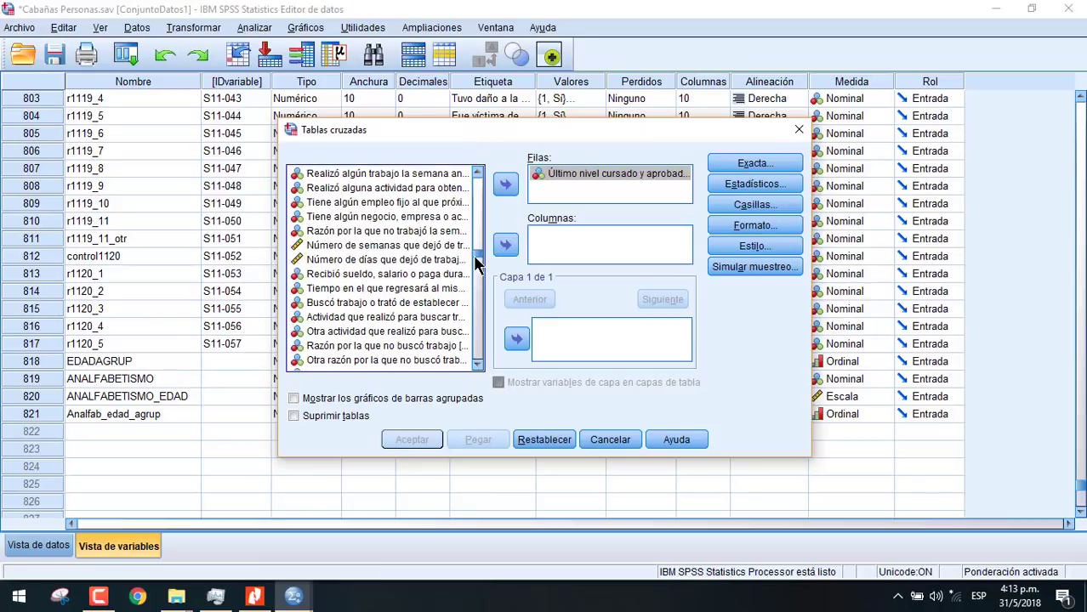
pyautogui.moveTo(478, 236); pyautogui.dragTo(435, 202)
pyautogui.press('s')
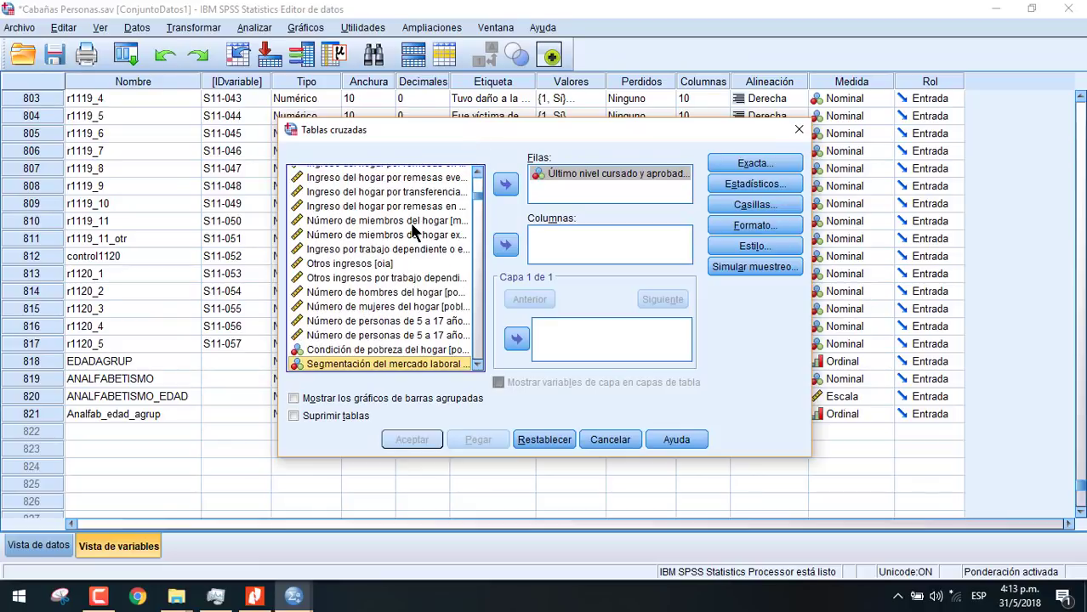
pyautogui.press('s')
pyautogui.click(505, 245)
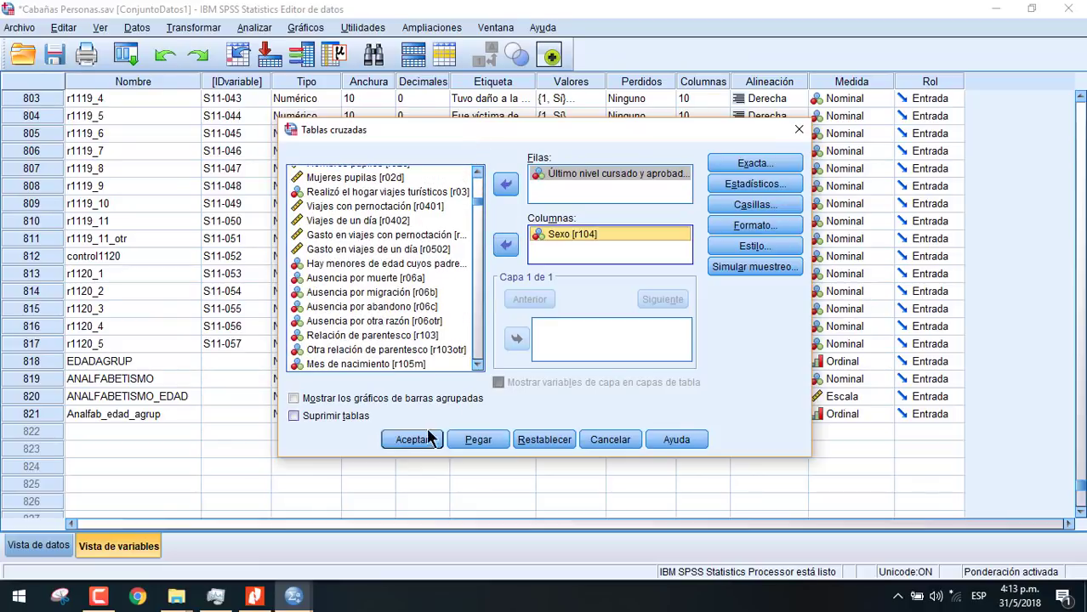
pyautogui.click(417, 439)
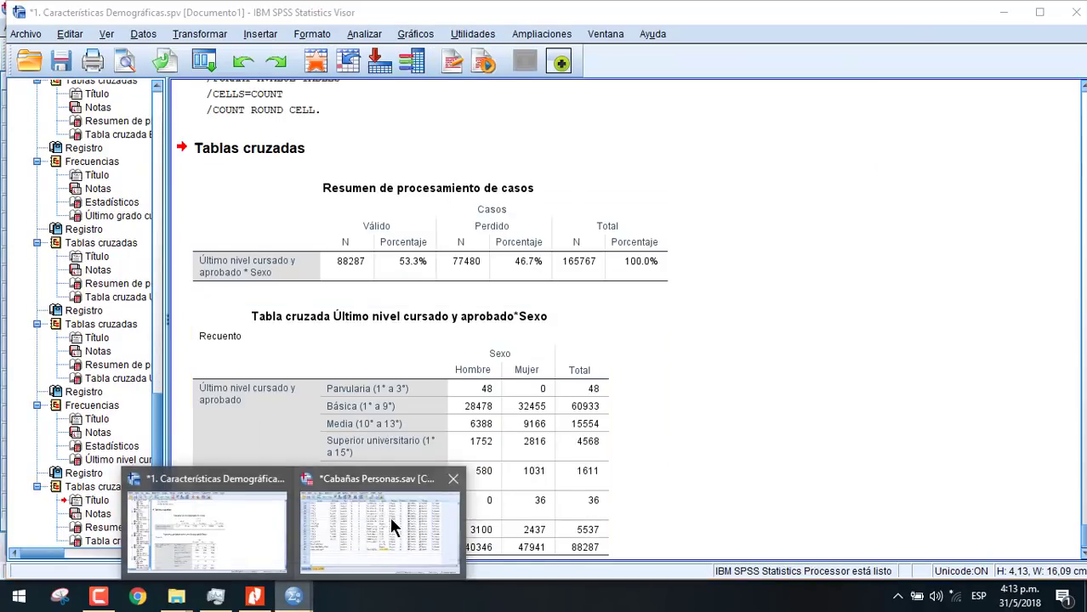
# Switch to the Cabañas Personas.sav data editor, reopen the crosstab setup and remove Sexo [r104] from the columns
pyautogui.click(389, 516)
pyautogui.click(269, 28)
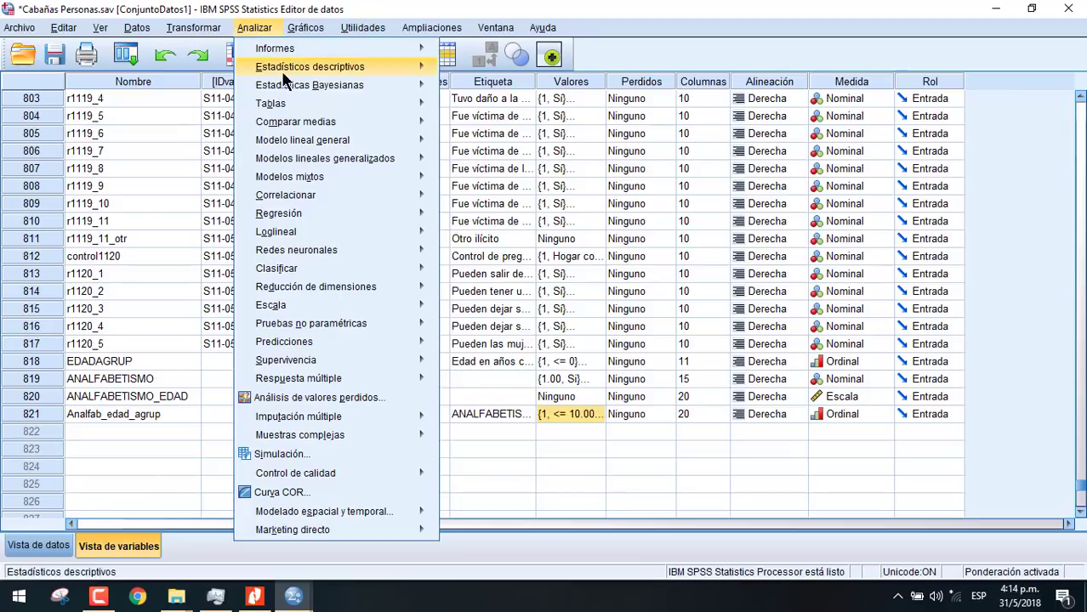
pyautogui.moveTo(401, 75)
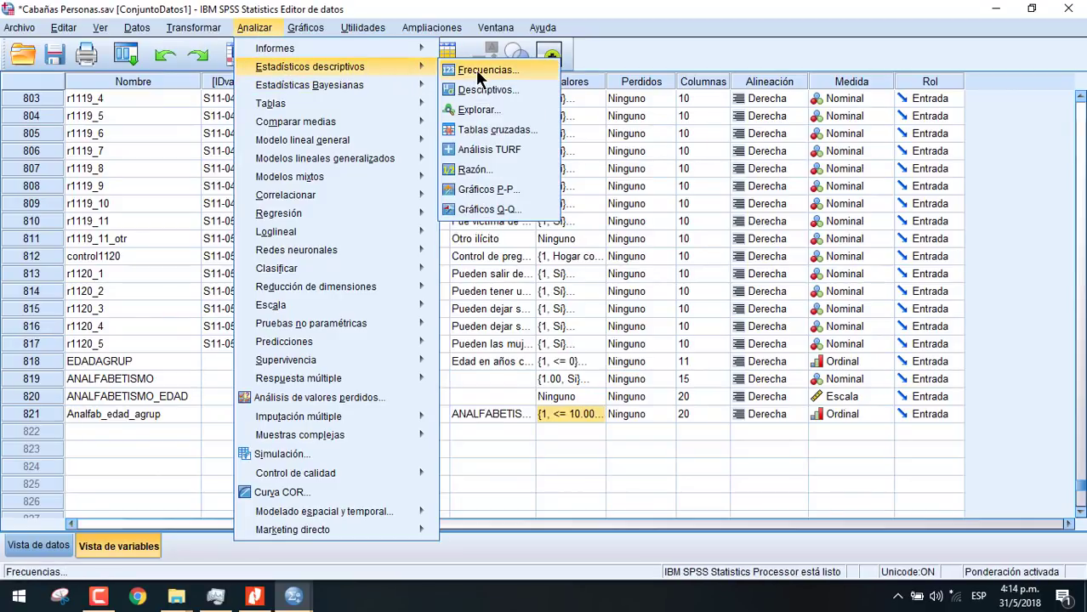
pyautogui.click(470, 130)
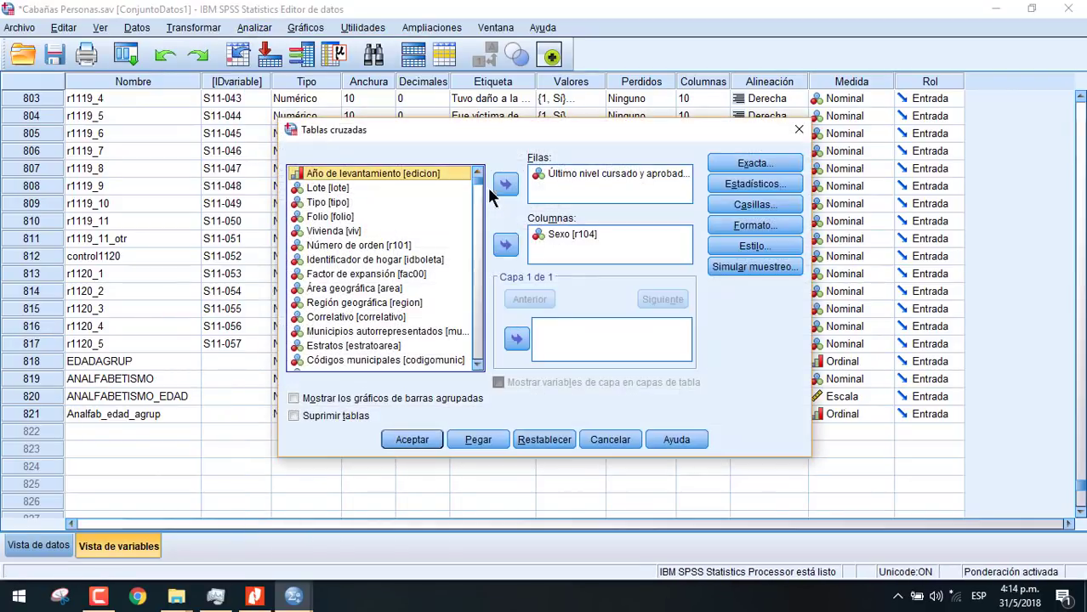
pyautogui.click(563, 234)
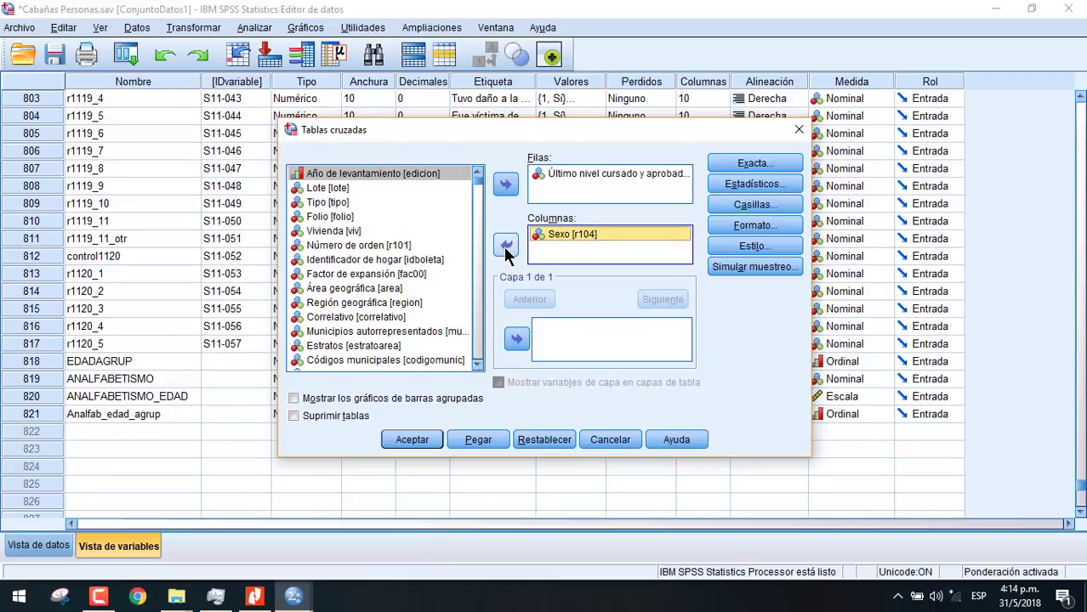
pyautogui.click(505, 246)
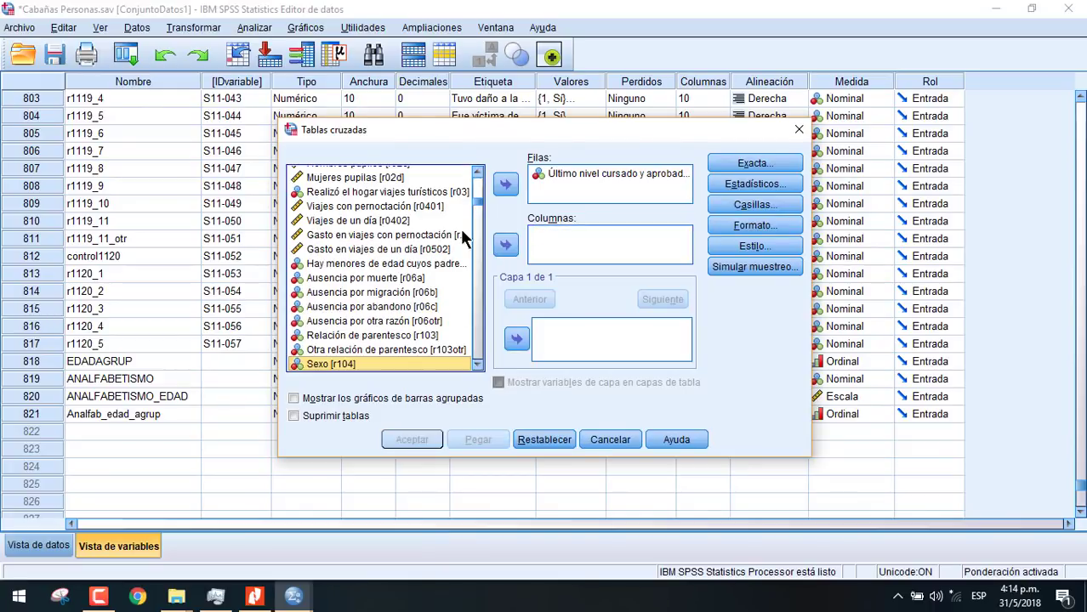
# Assign Área geográfica [area] to the columns and run the crosstab against Último nivel cursado y aprobado
pyautogui.scroll(20, 476, 202)
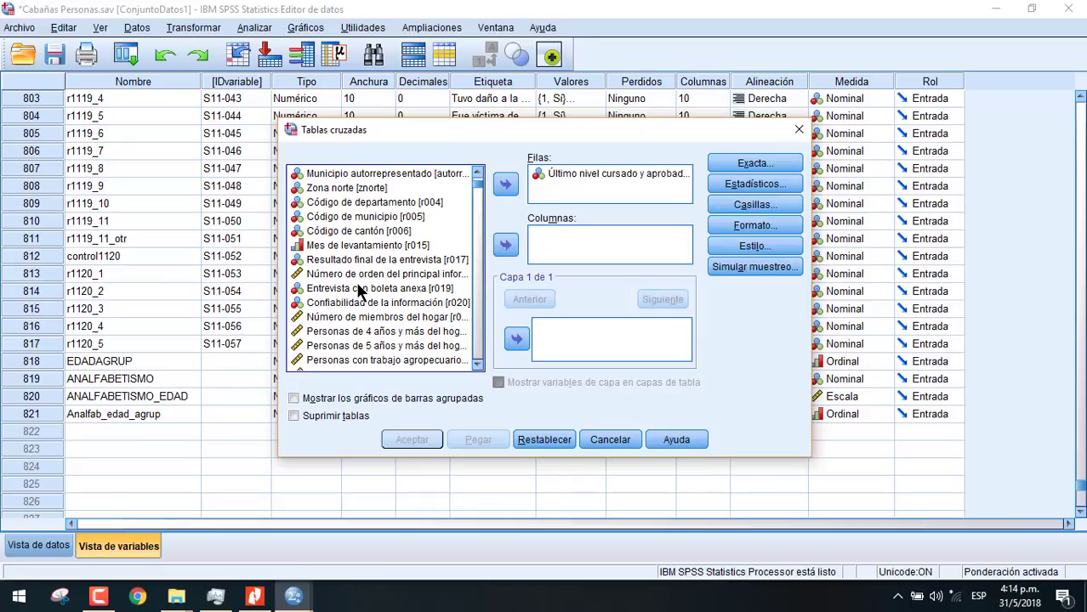
pyautogui.moveTo(475, 189); pyautogui.dragTo(475, 174)
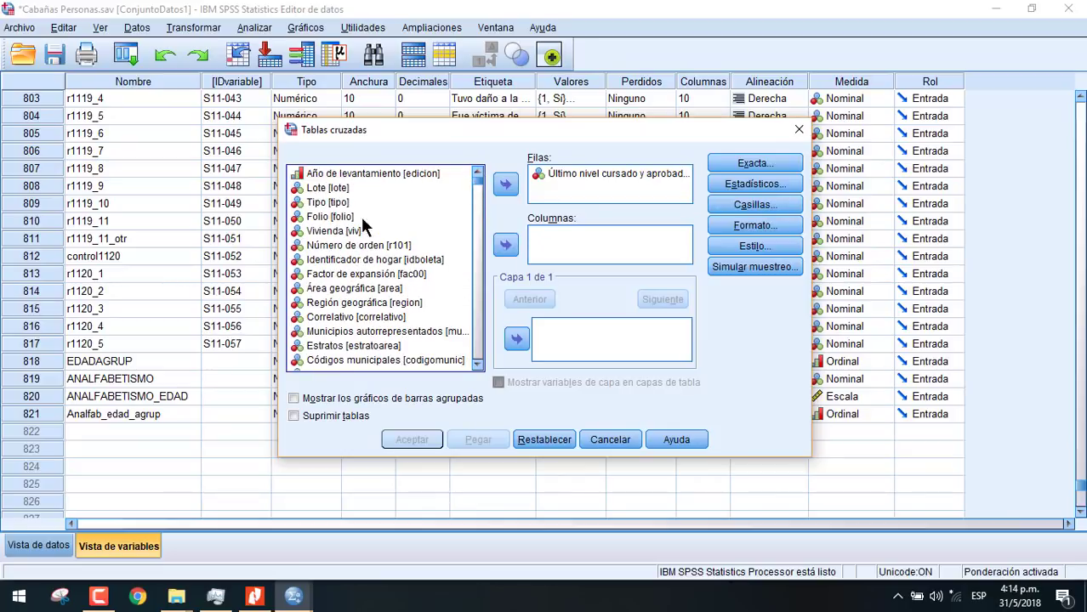
pyautogui.click(339, 289)
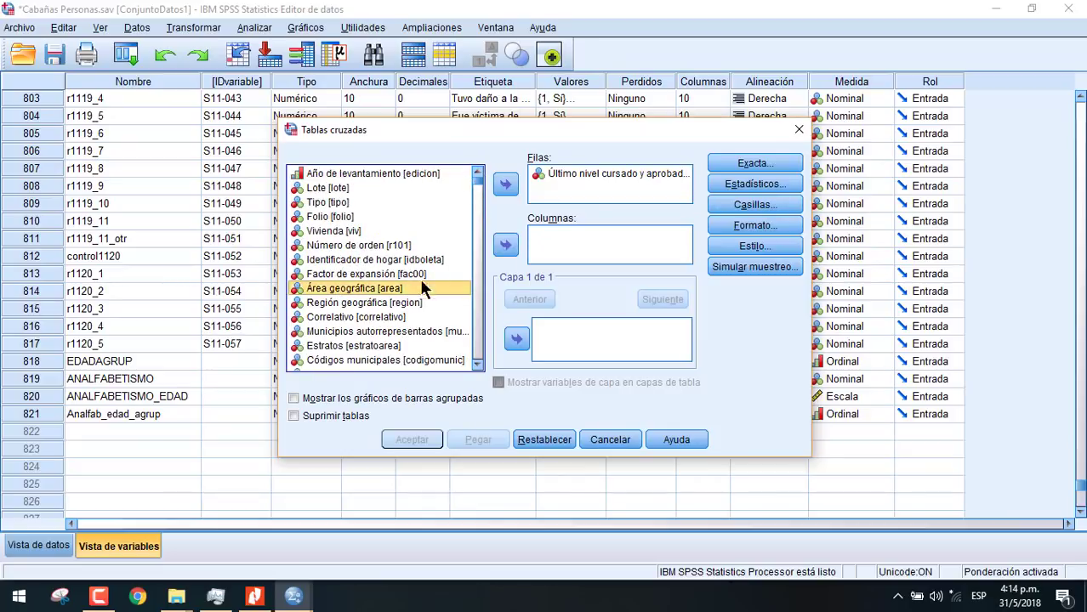
pyautogui.click(505, 245)
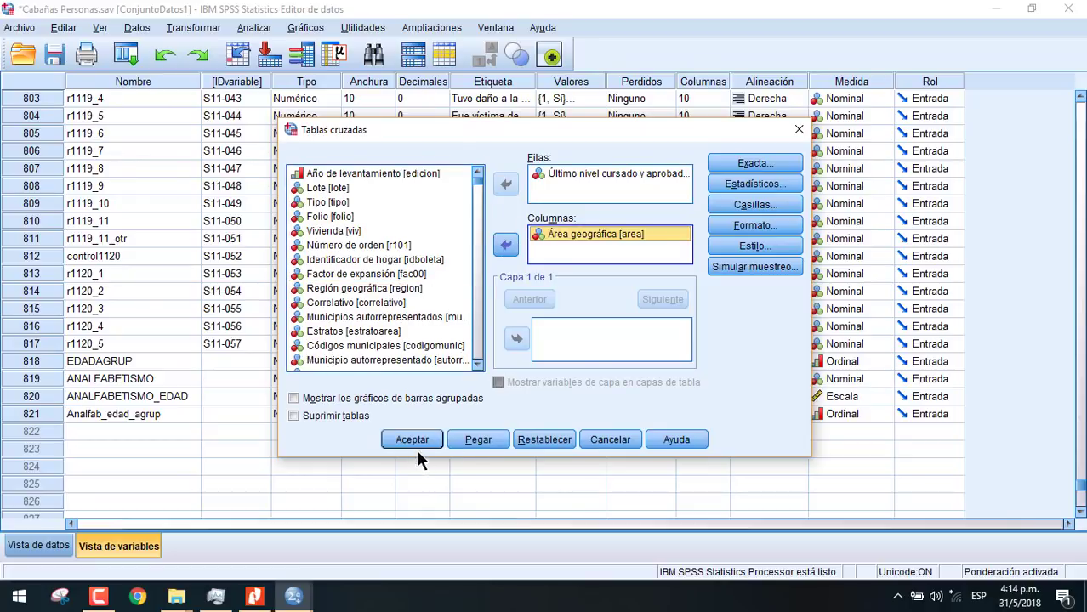
pyautogui.click(413, 440)
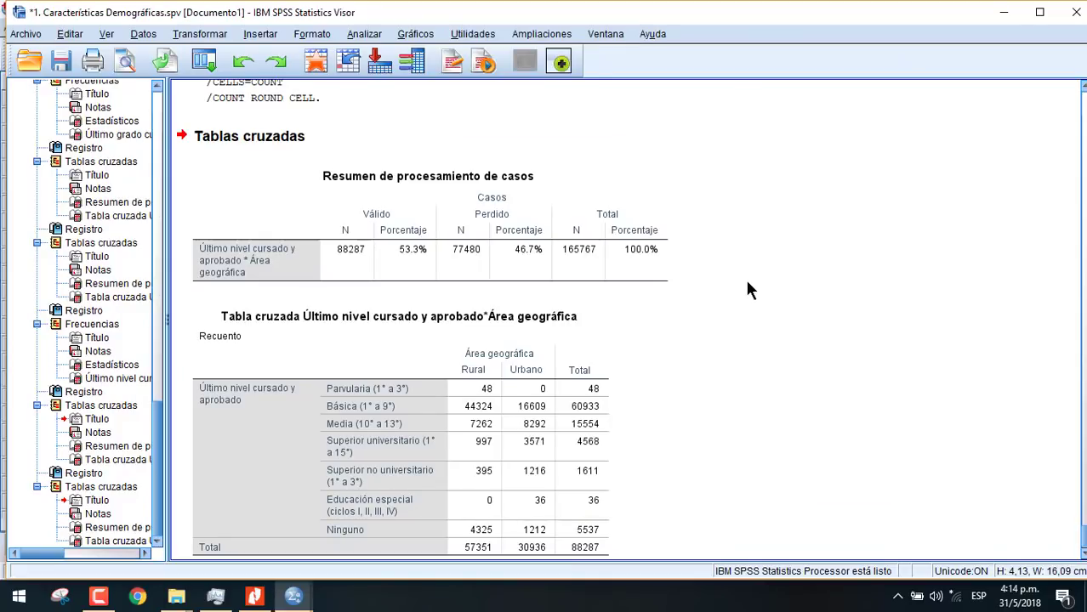
# Review the output crosstabs of last grade and last level completed by sex and geographic area
pyautogui.scroll(-1, 655, 366)
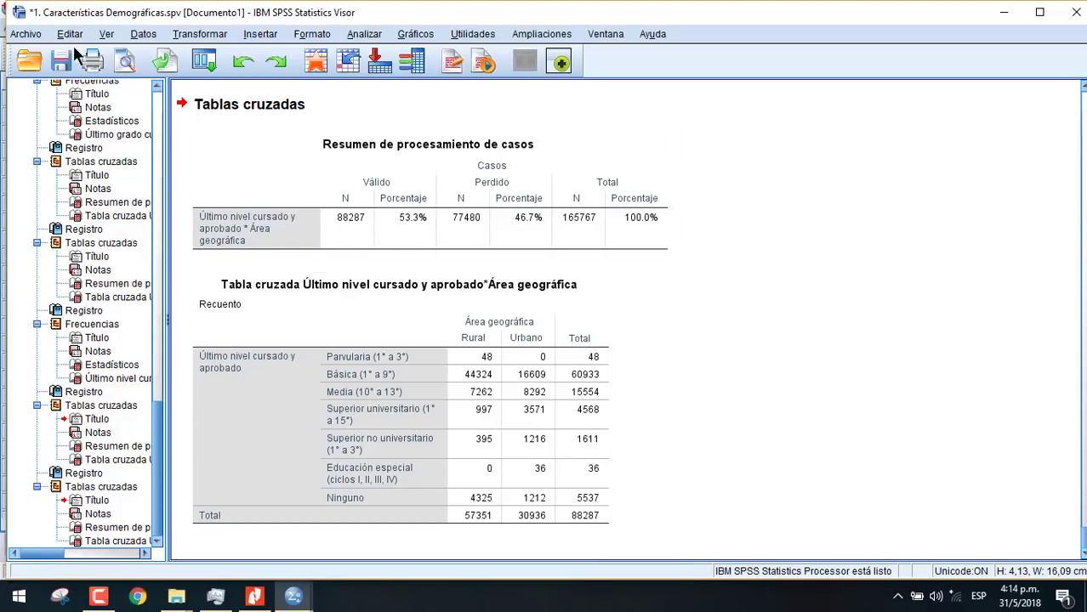
pyautogui.click(327, 144)
pyautogui.scroll(20, 454, 248)
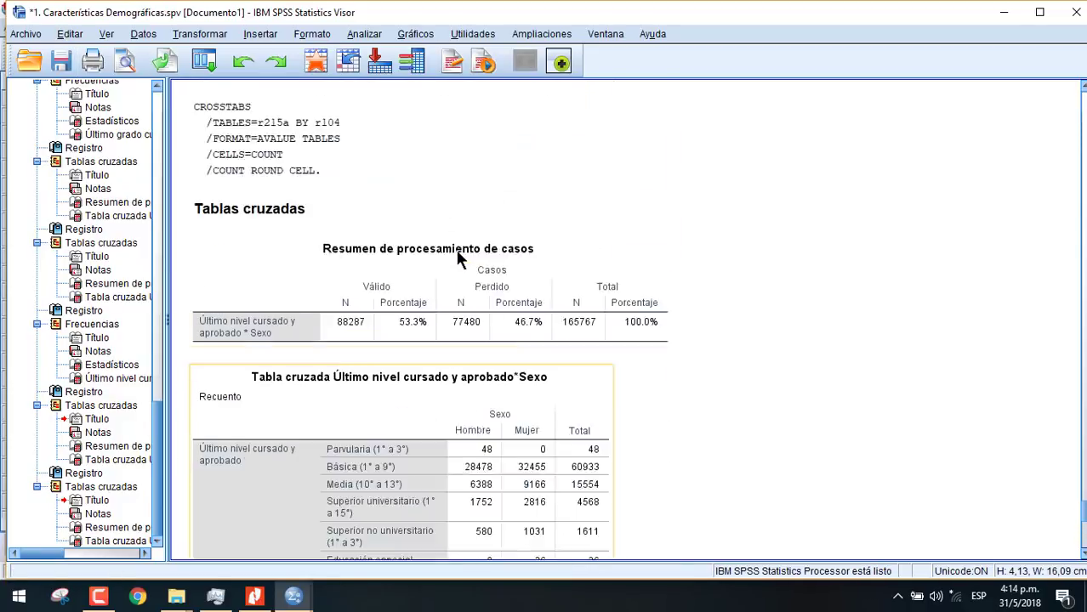
pyautogui.scroll(8, 436, 245)
pyautogui.scroll(-9, 435, 249)
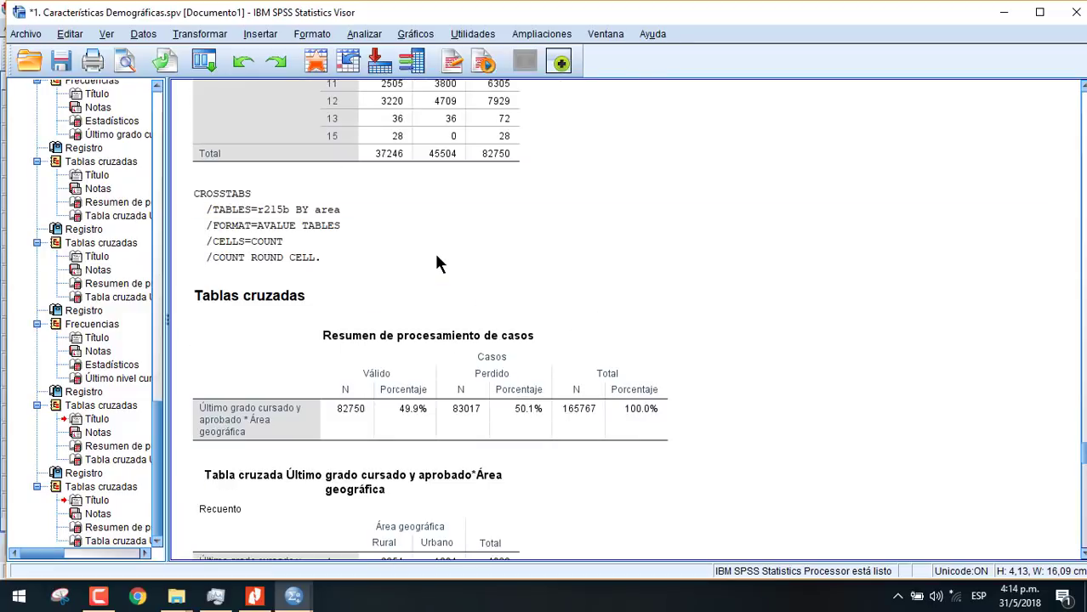
pyautogui.scroll(-15, 434, 272)
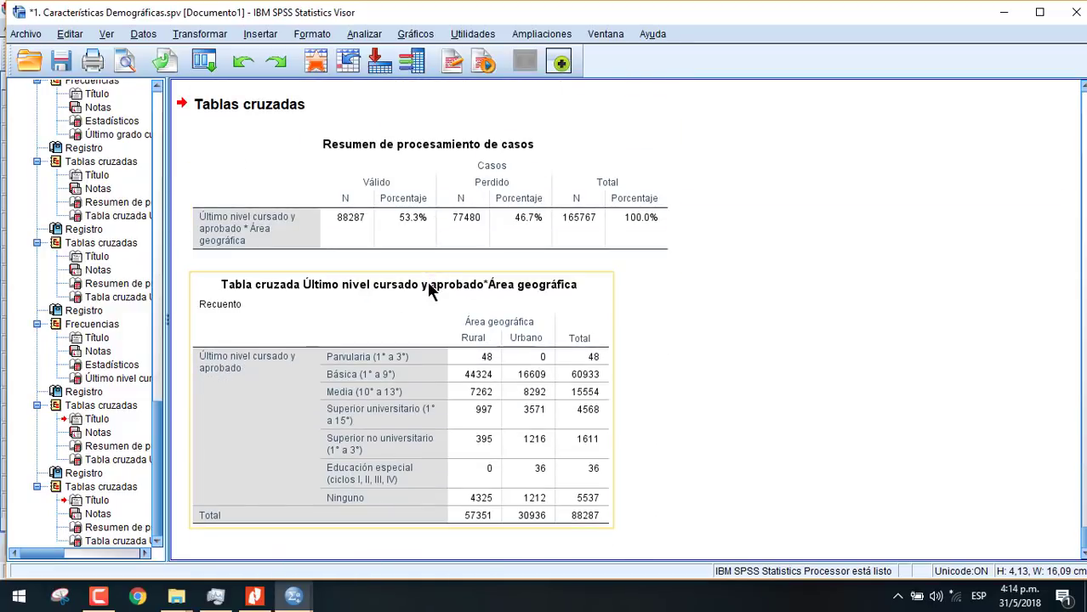
pyautogui.click(293, 599)
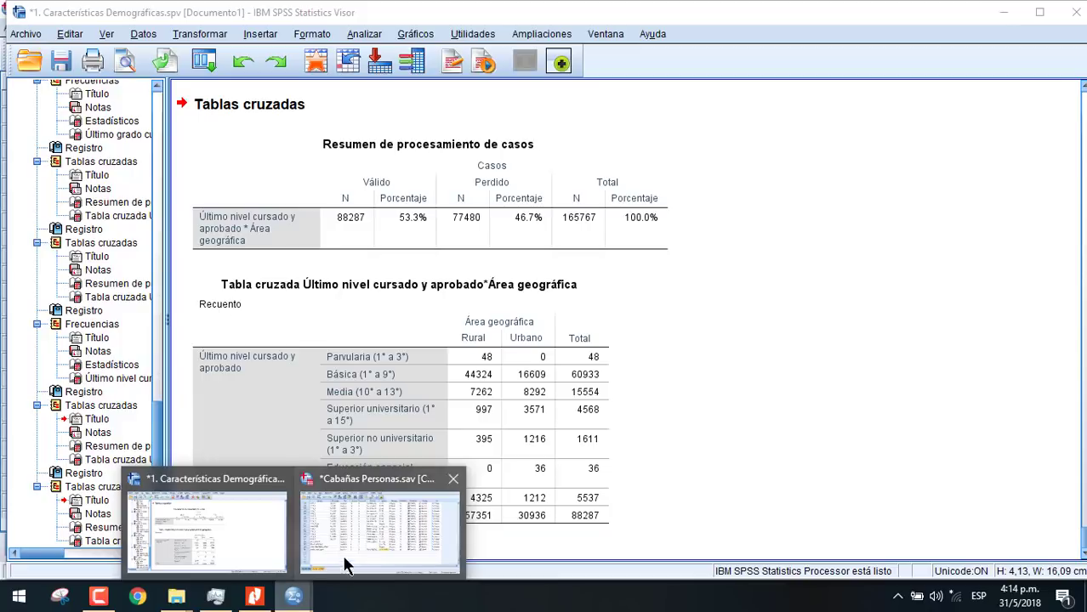
pyautogui.click(373, 535)
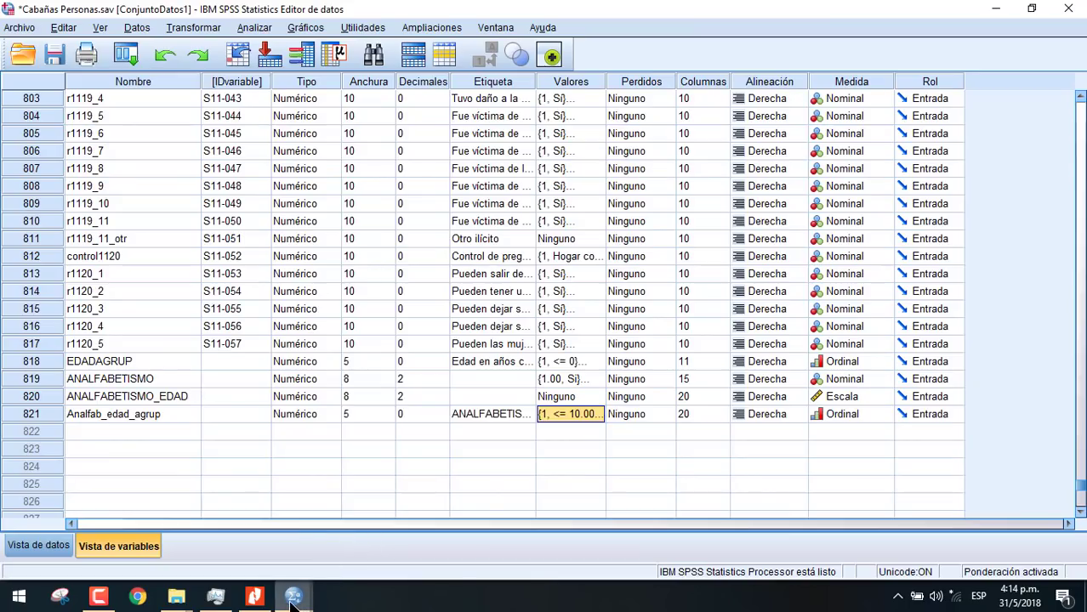
pyautogui.moveTo(297, 590)
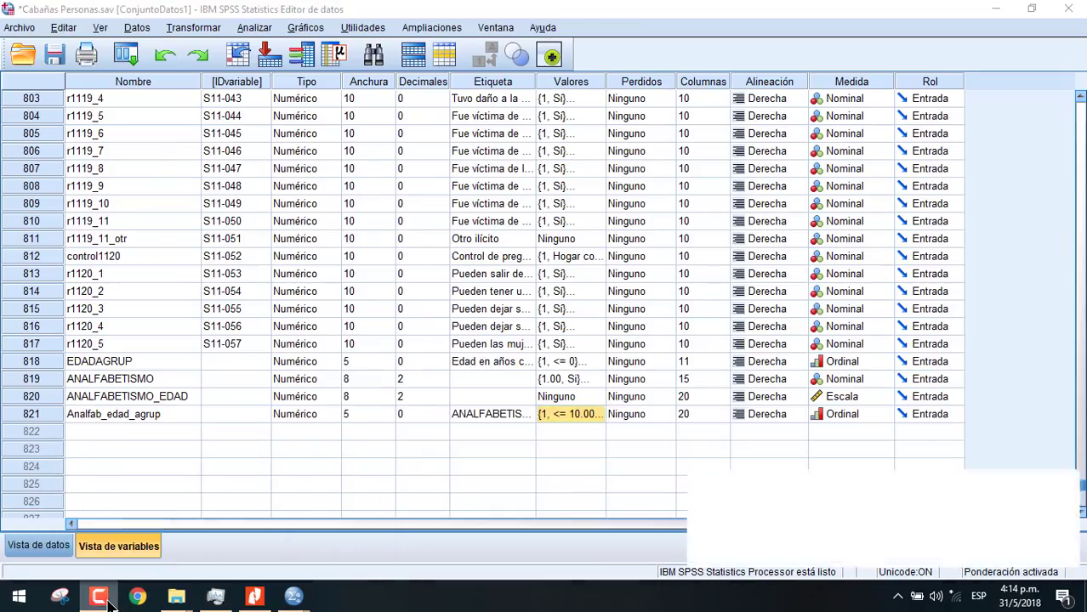
pyautogui.click(97, 597)
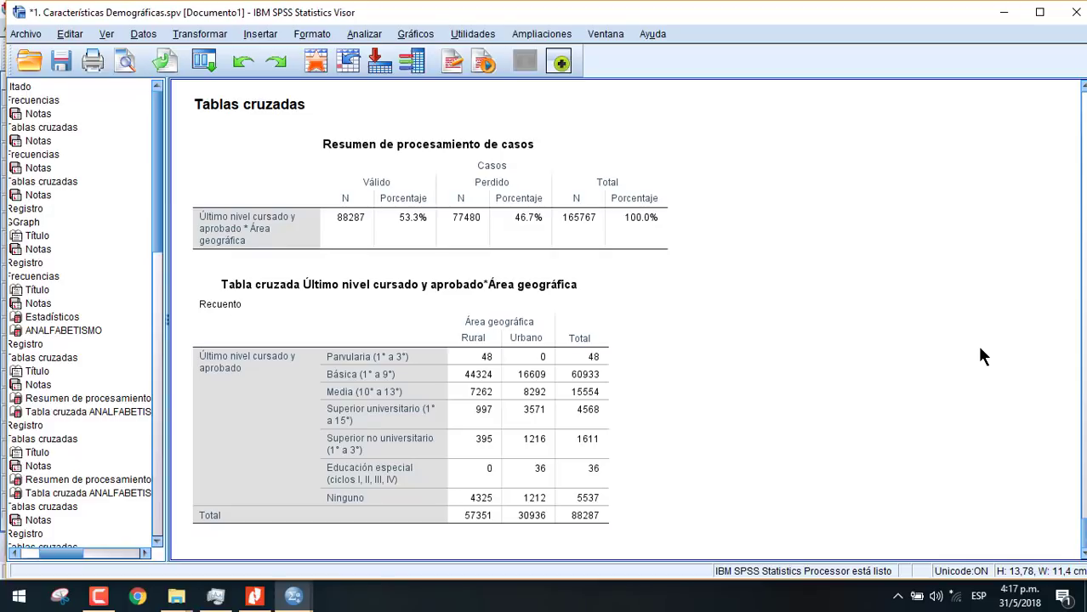
# Save the output under the new name "2. Características Educativas" in the Cabañas folder and close the output window
pyautogui.scroll(20, 927, 392)
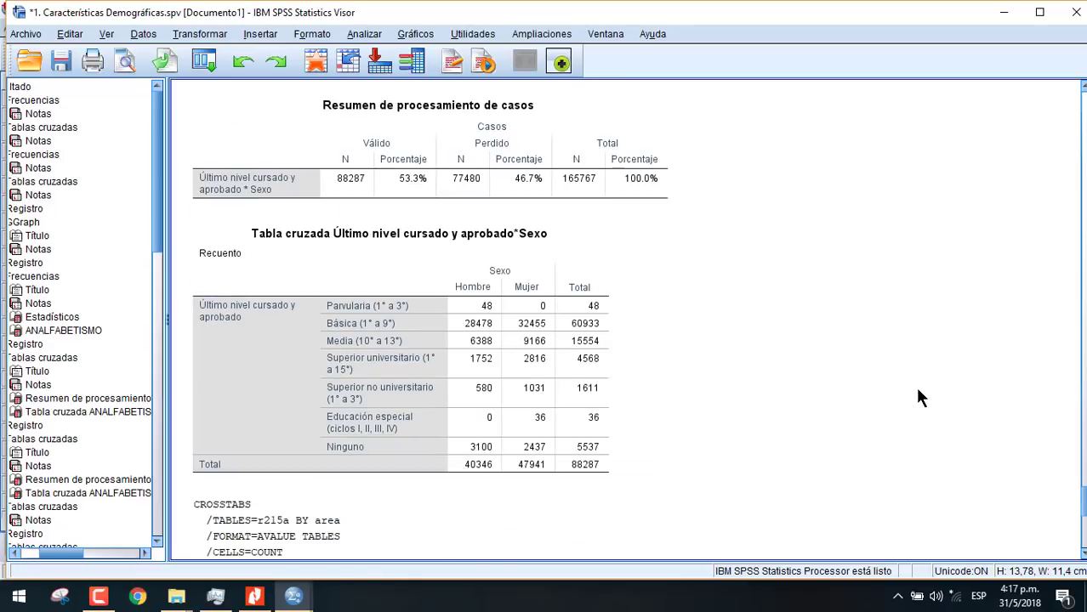
pyautogui.scroll(20, 916, 407)
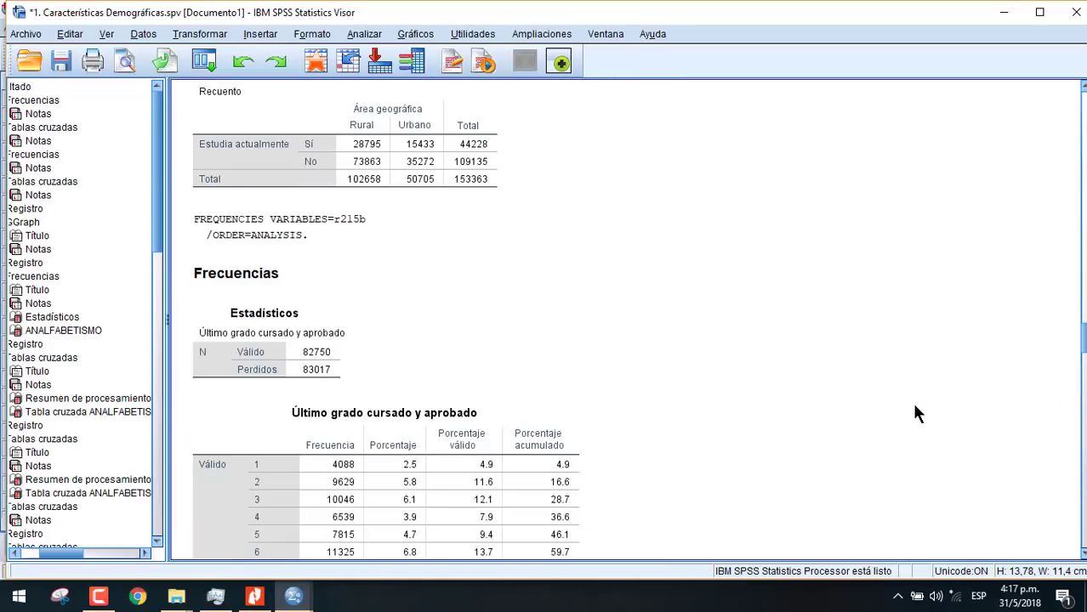
pyautogui.scroll(20, 919, 397)
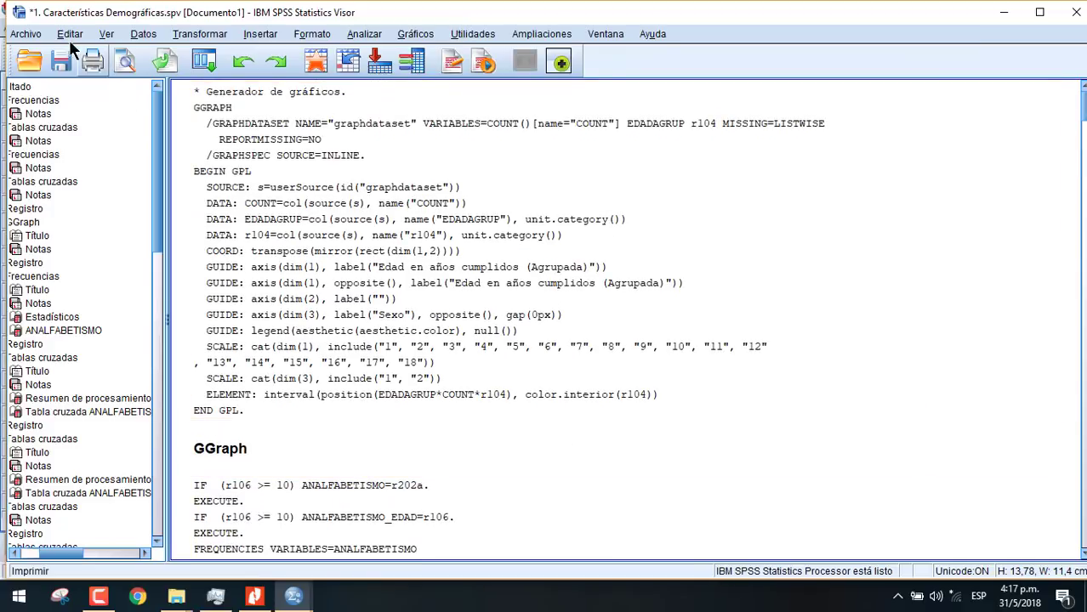
pyautogui.click(26, 34)
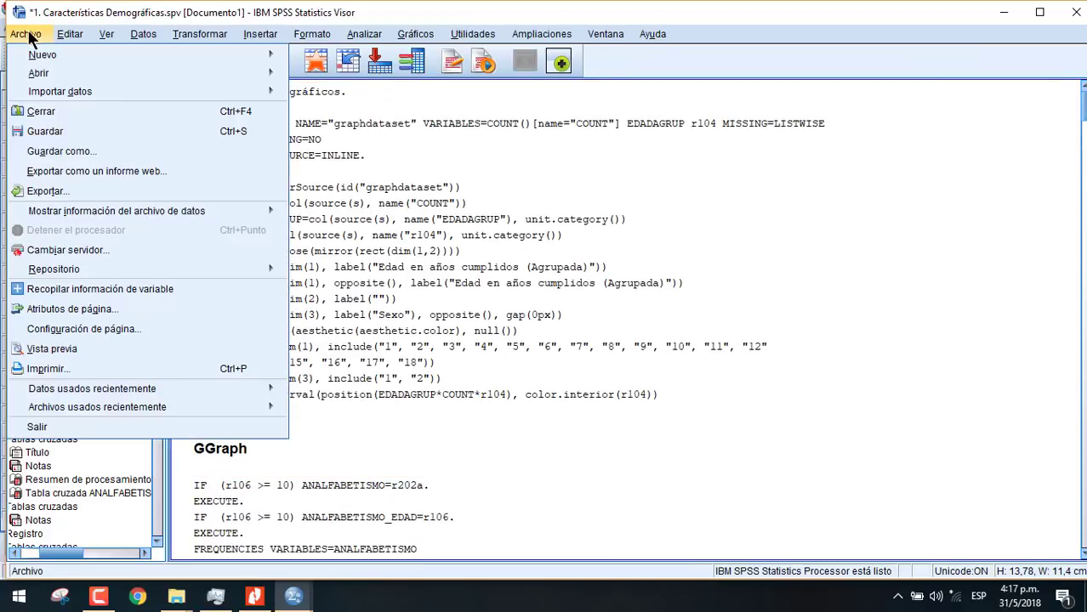
pyautogui.click(73, 153)
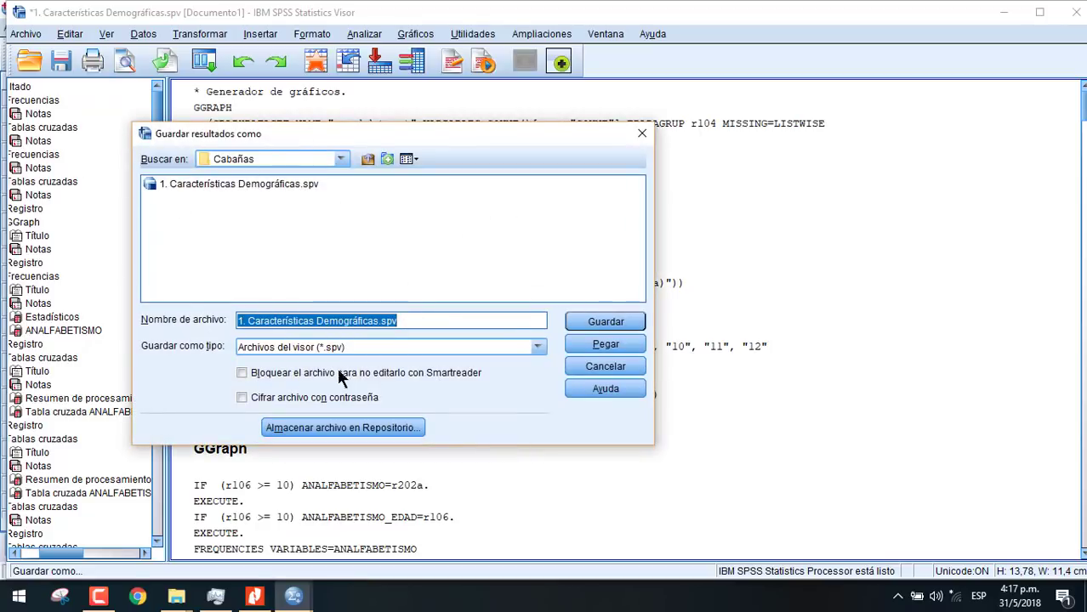
pyautogui.moveTo(238, 321); pyautogui.dragTo(264, 321)
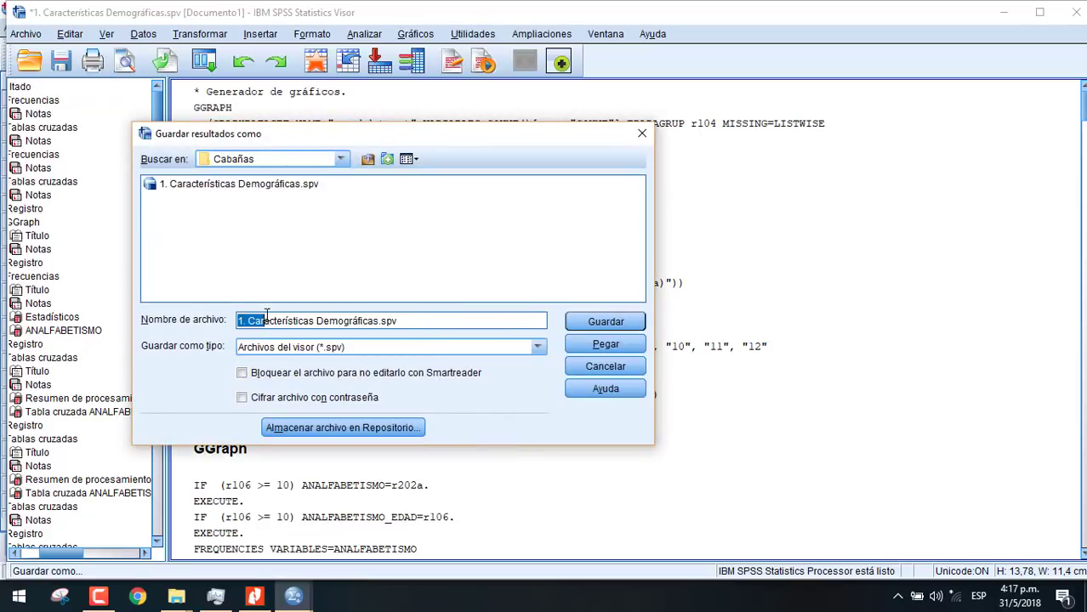
pyautogui.moveTo(413, 322); pyautogui.dragTo(181, 297)
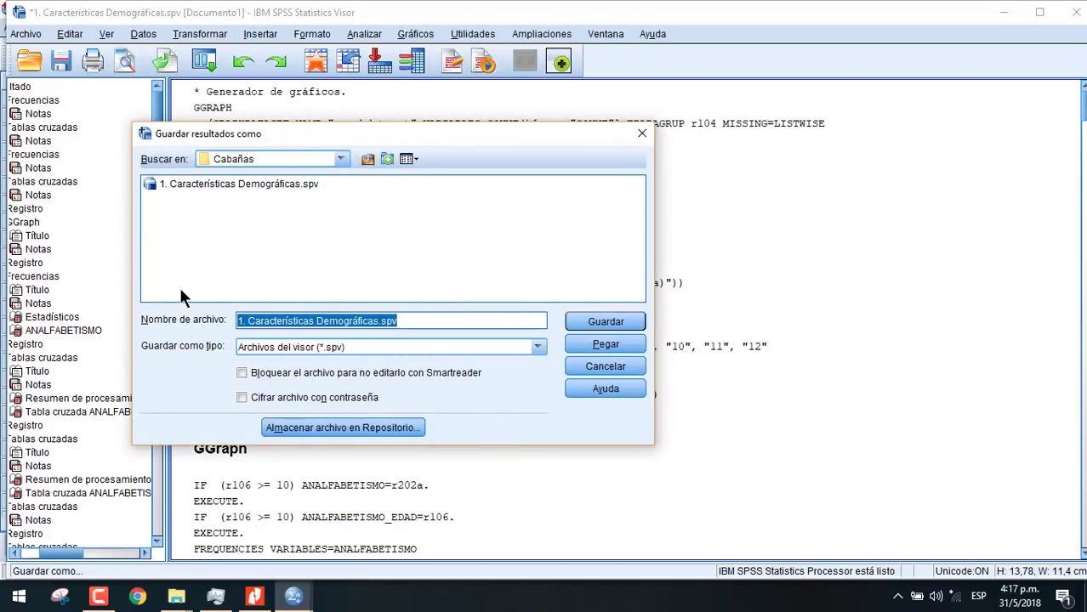
pyautogui.press('BackSpace')
pyautogui.write('2-')
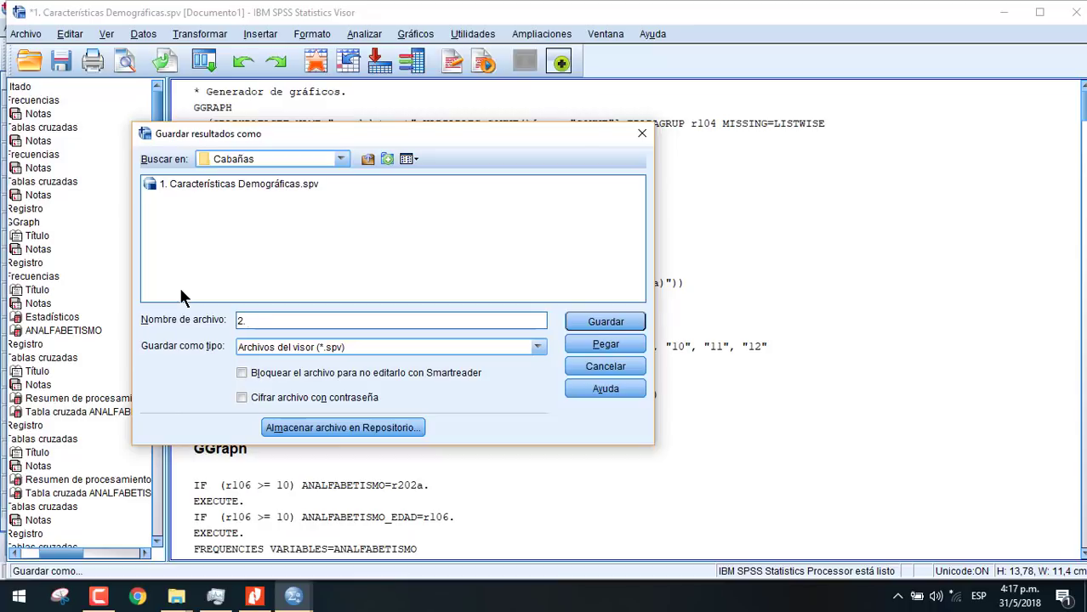
pyautogui.write('Características Edu')
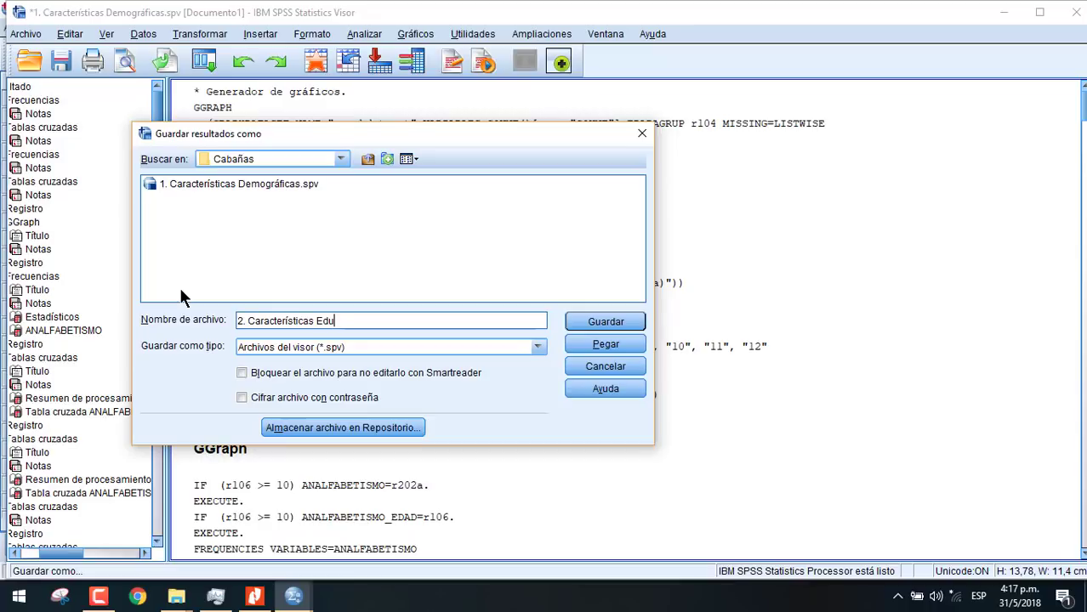
pyautogui.write('cativas')
pyautogui.click(614, 321)
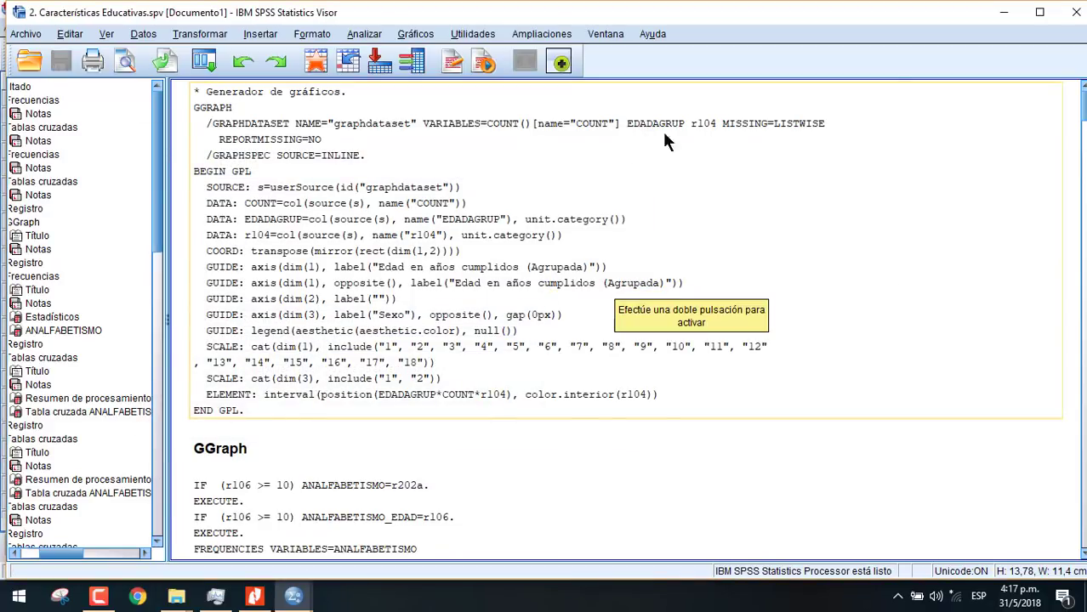
pyautogui.click(1077, 13)
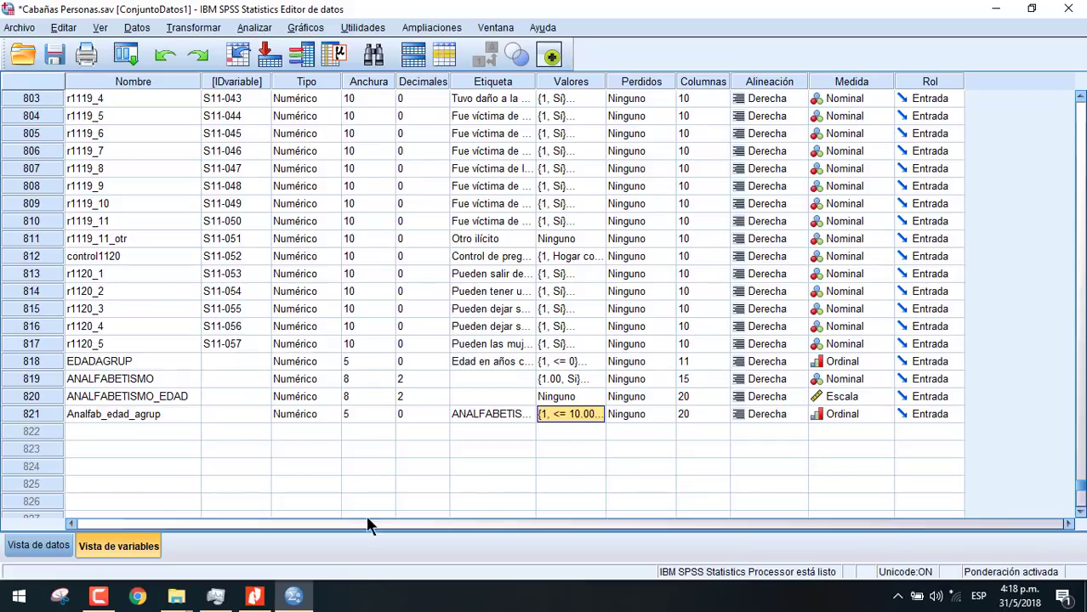
pyautogui.click(99, 596)
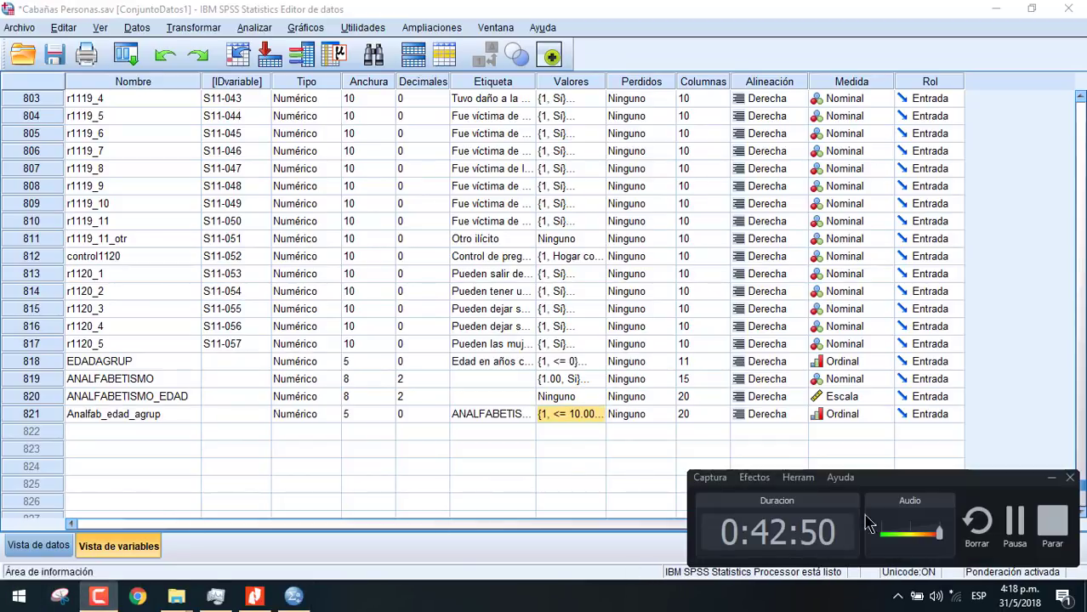
pyautogui.click(1015, 520)
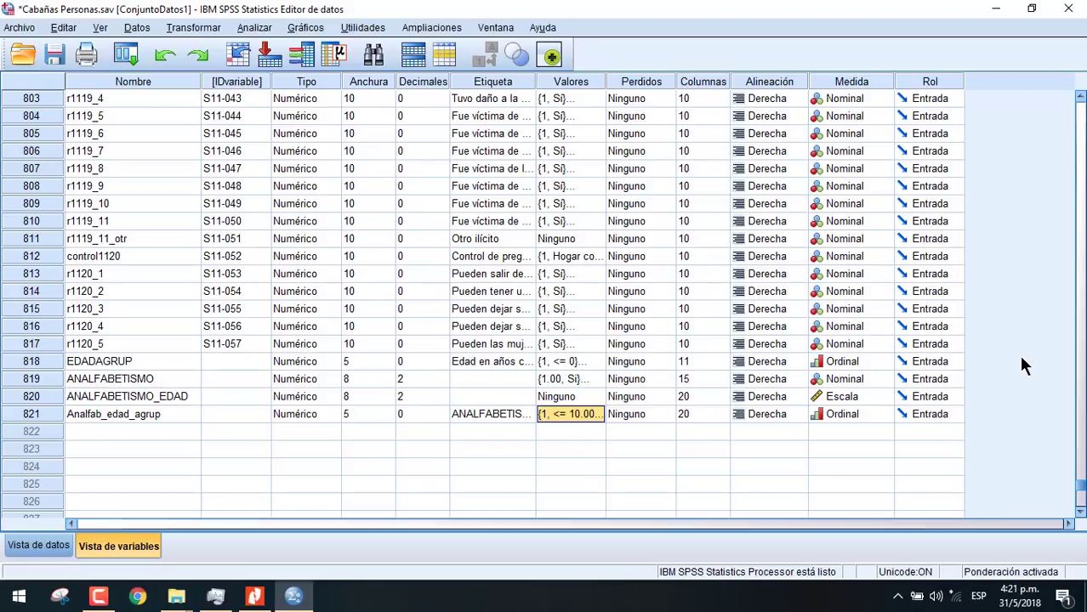
# Reopen the frequencies setup and remove Último nivel cursado y aprobado [r215a] from the analysis variables
pyautogui.click(242, 28)
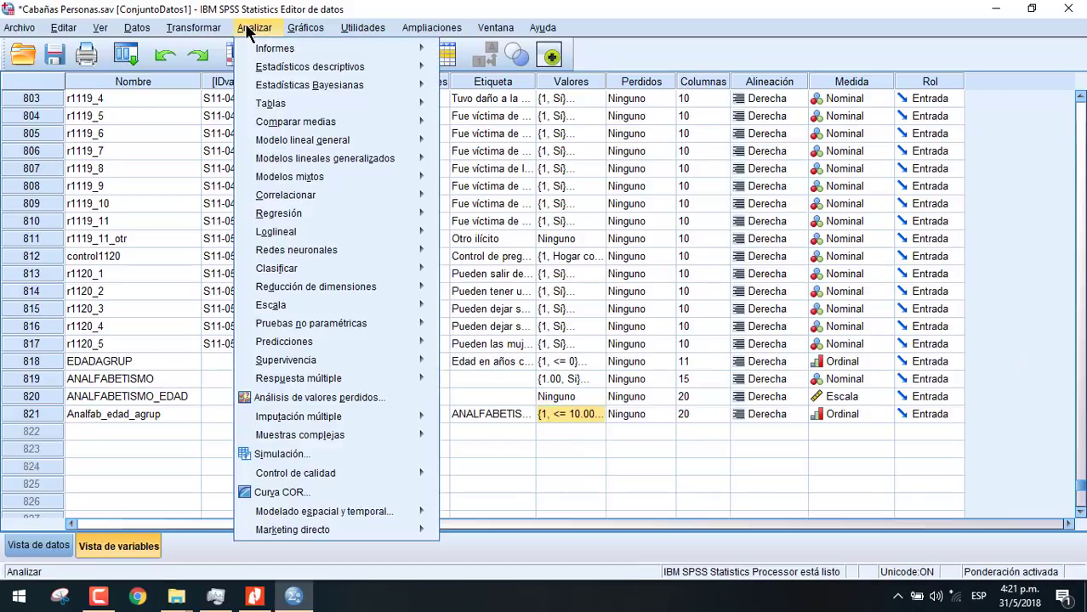
pyautogui.moveTo(193, 28)
pyautogui.moveTo(259, 28)
pyautogui.moveTo(352, 67)
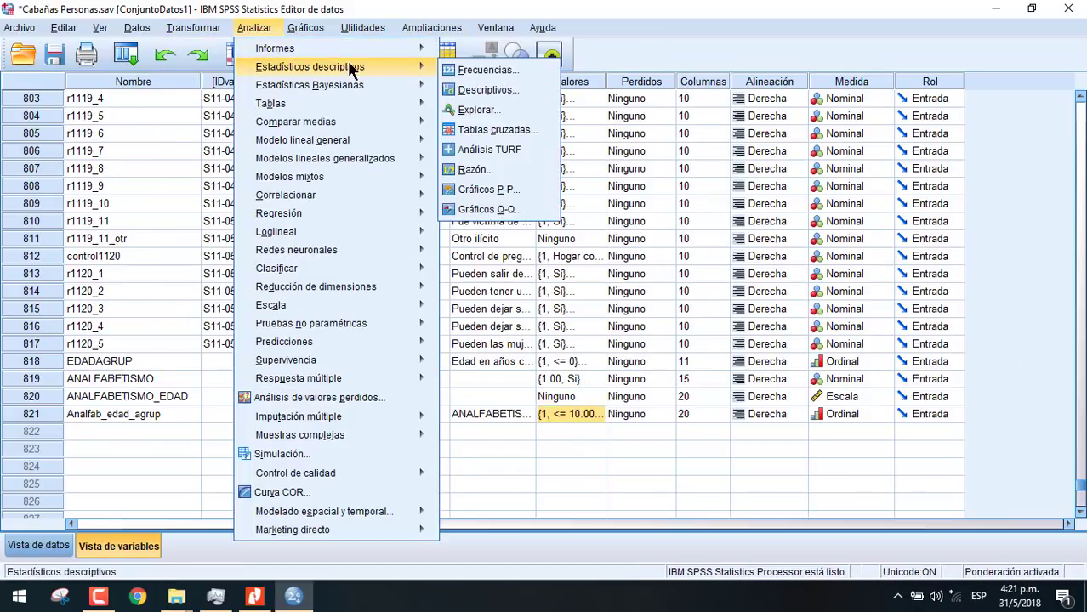
pyautogui.click(466, 70)
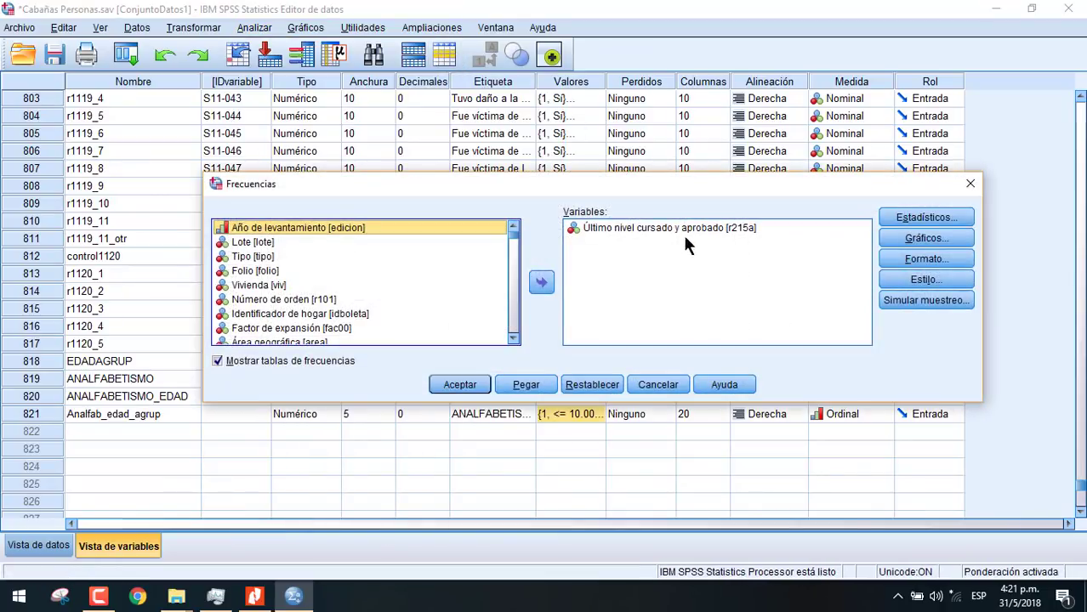
pyautogui.click(654, 228)
pyautogui.click(546, 286)
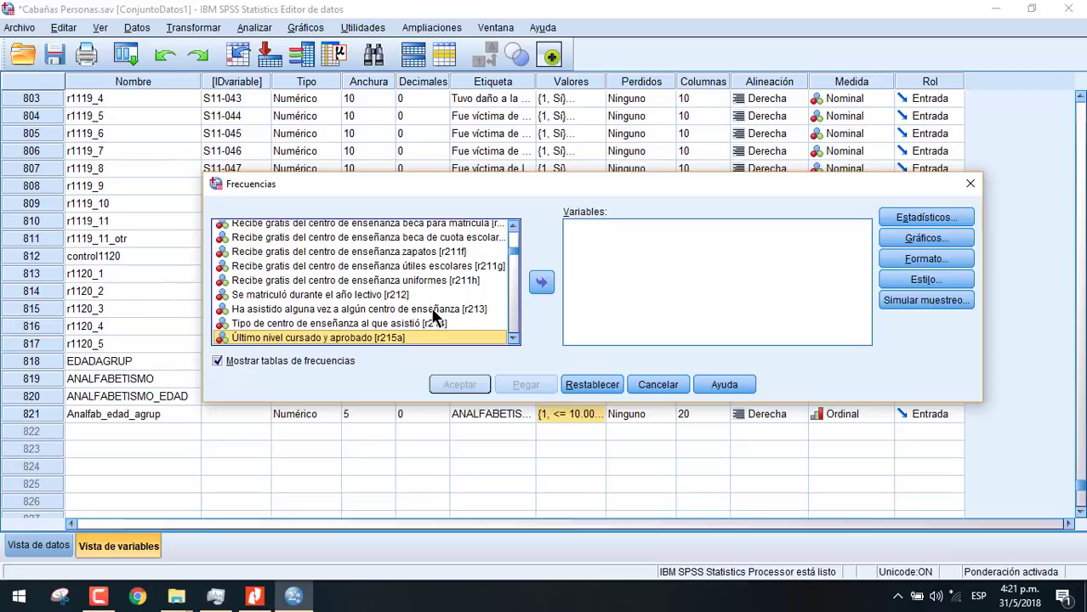
# List the frequency source variables by name, locate the r602 entries, and switch the list back to variable labels
pyautogui.click(436, 284)
pyautogui.rightClick(371, 287)
pyautogui.click(350, 299)
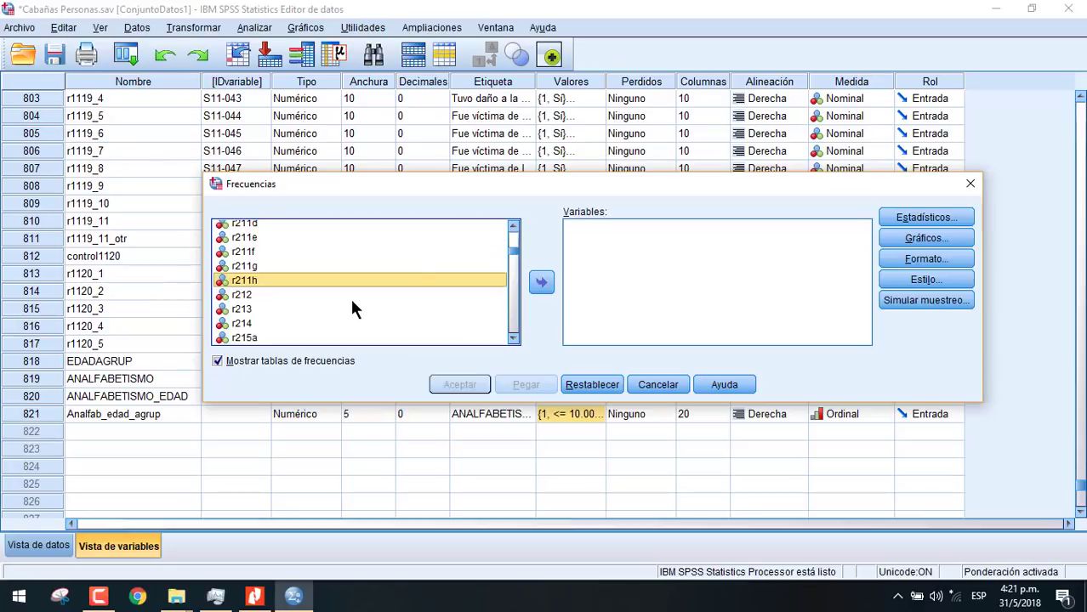
pyautogui.scroll(-5, 408, 272)
pyautogui.scroll(-10, 415, 274)
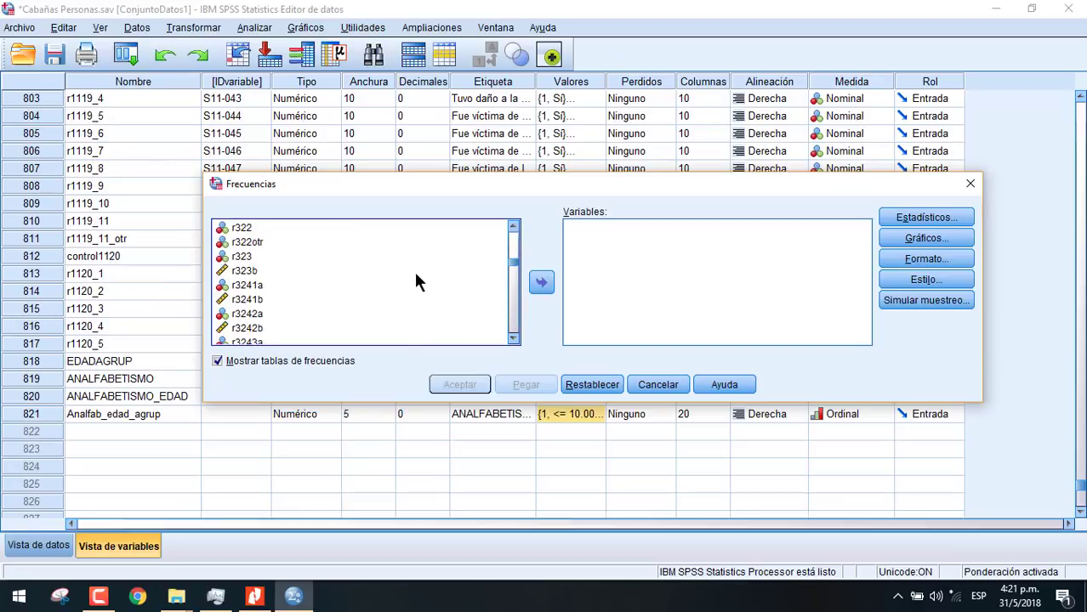
pyautogui.scroll(-10, 417, 287)
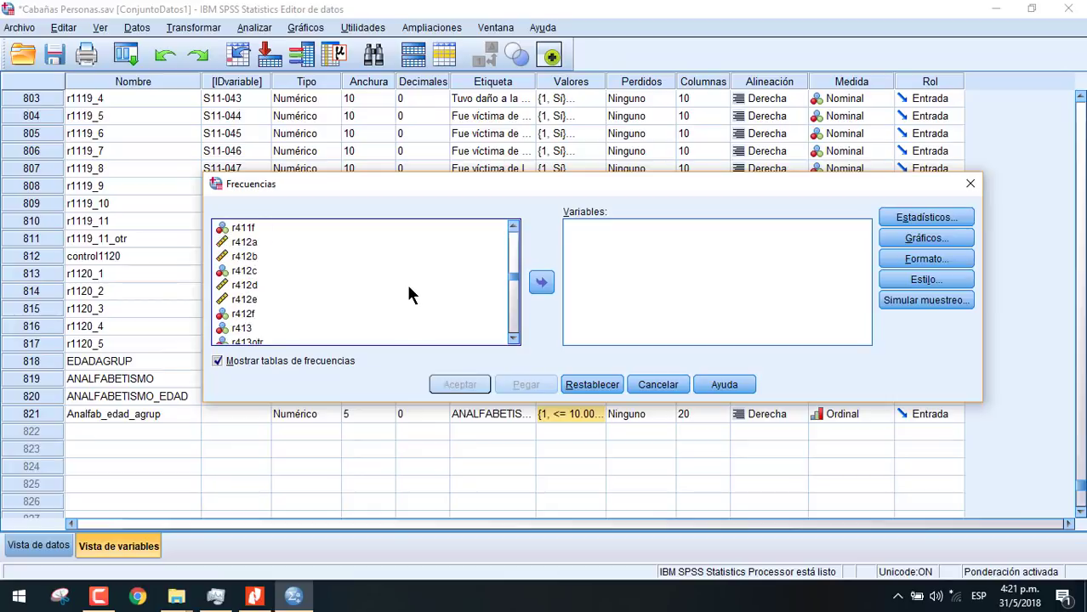
pyautogui.scroll(-10, 408, 290)
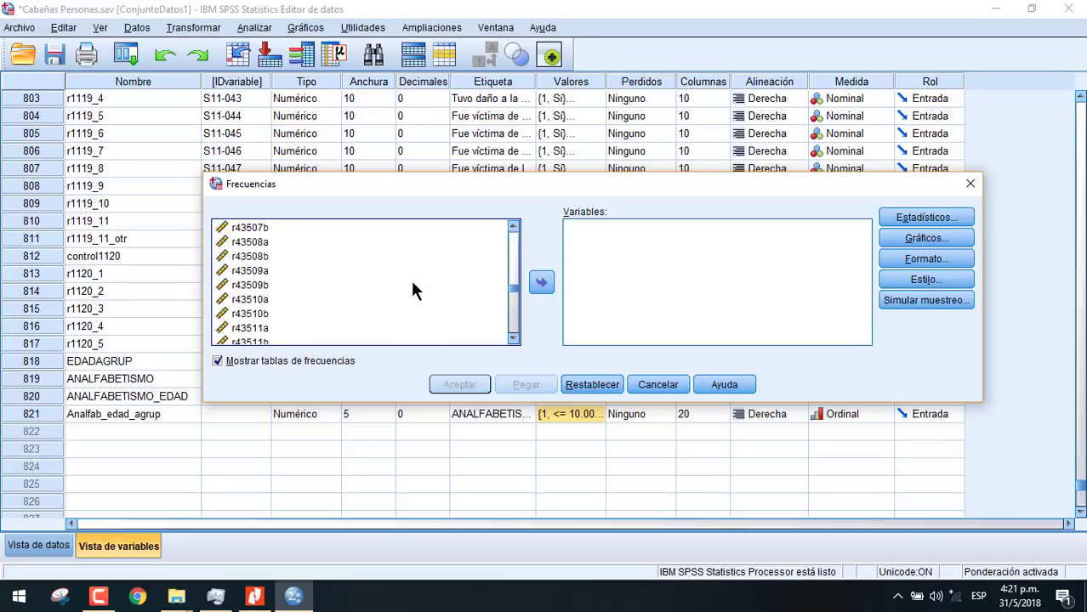
pyautogui.scroll(-15, 412, 290)
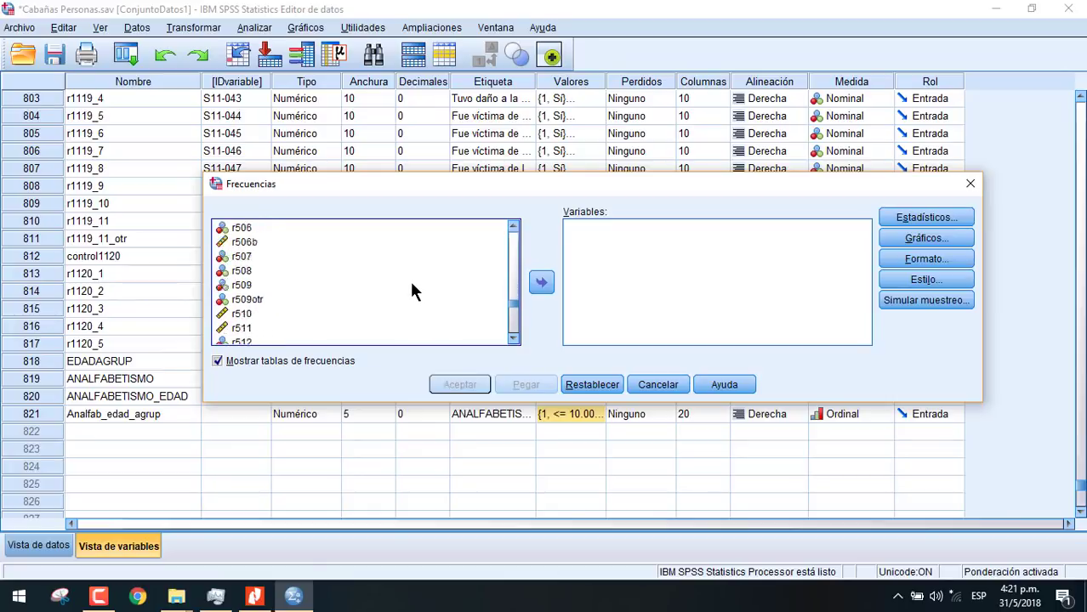
pyautogui.scroll(7, 393, 292)
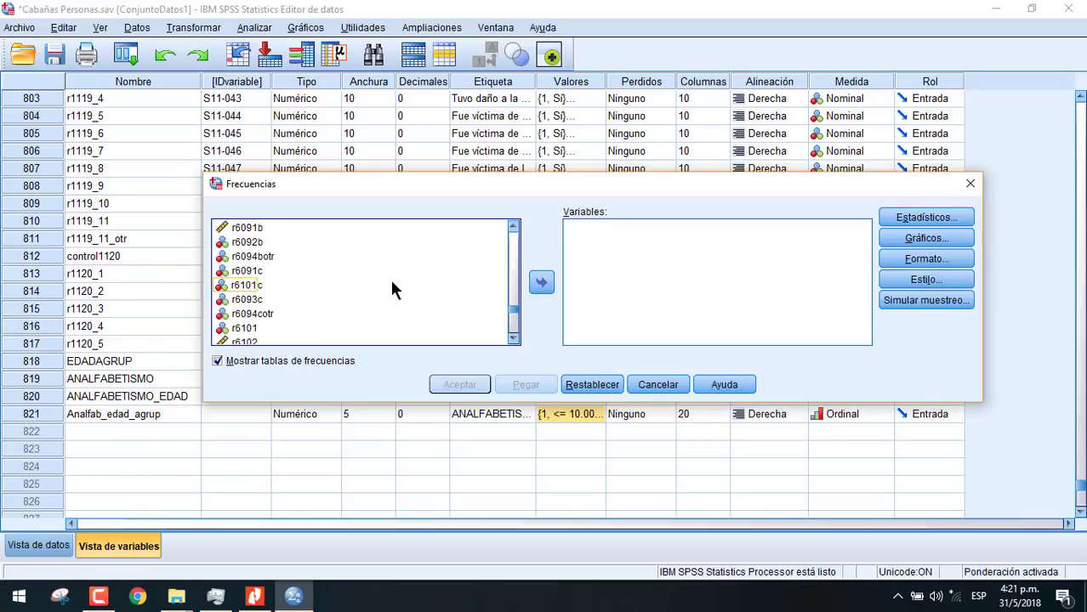
pyautogui.scroll(3, 393, 298)
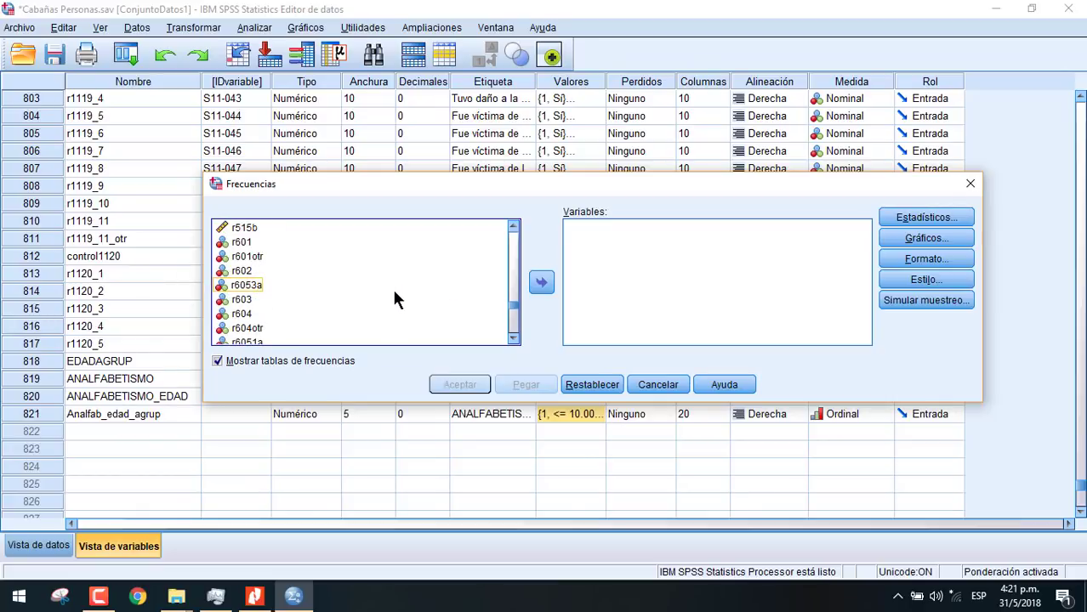
pyautogui.rightClick(364, 288)
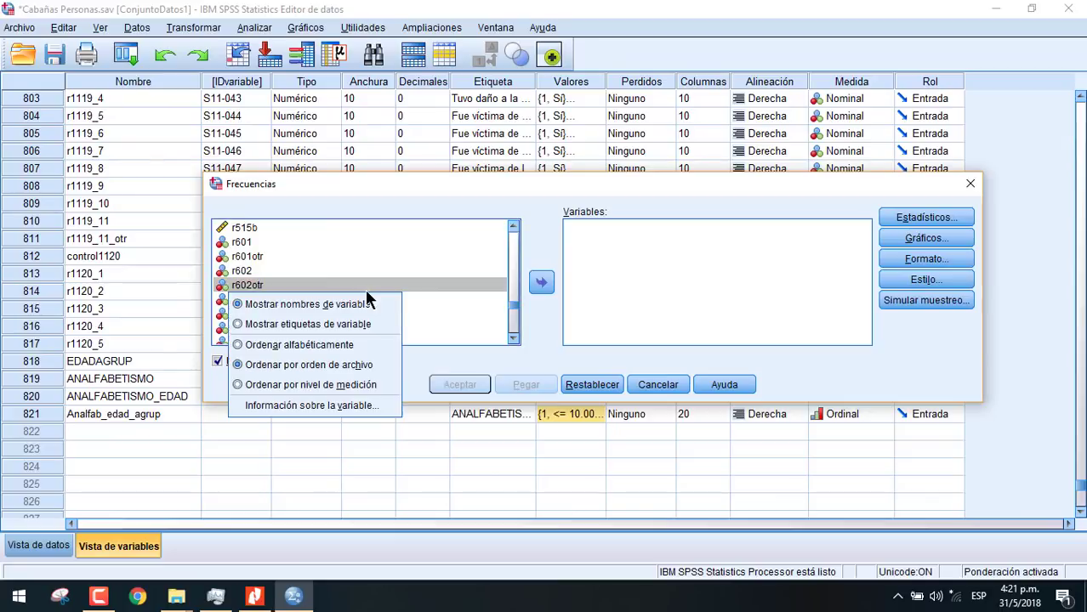
pyautogui.click(349, 324)
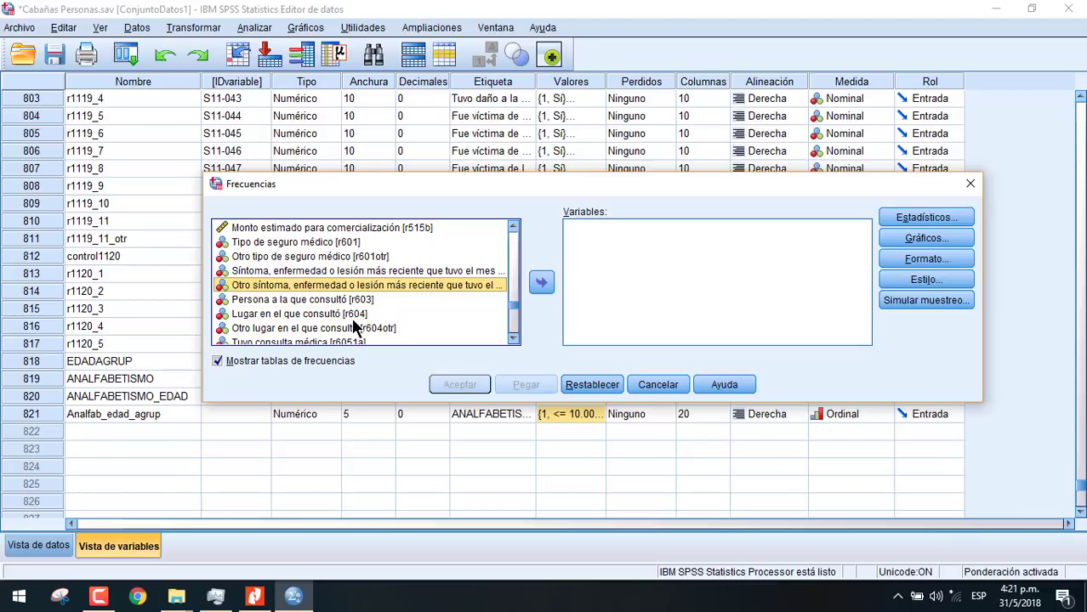
# Add Síntoma, enfermedad o lesión más reciente que tuvo el mes anterior [r602] to the analysis variables, widen the dialog, and run the frequencies
pyautogui.click(360, 271)
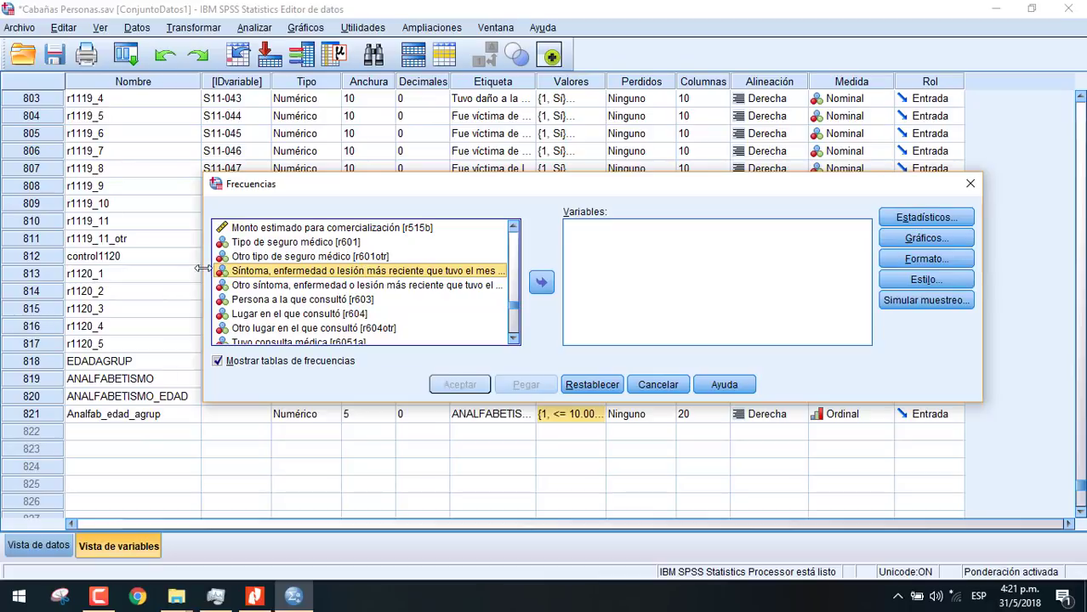
pyautogui.moveTo(202, 267); pyautogui.dragTo(130, 267)
pyautogui.click(504, 284)
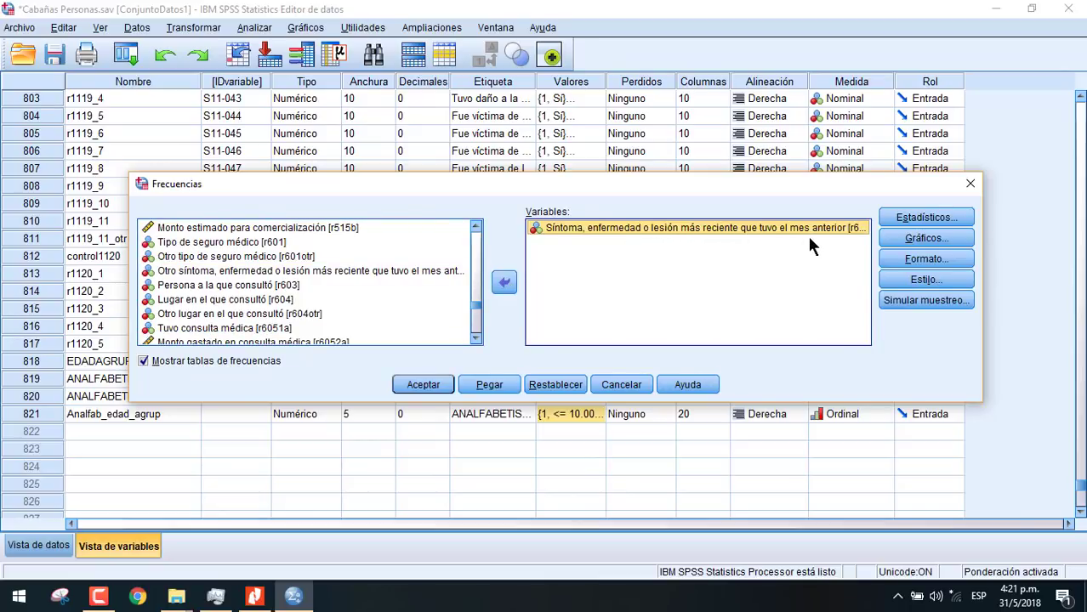
pyautogui.click(423, 385)
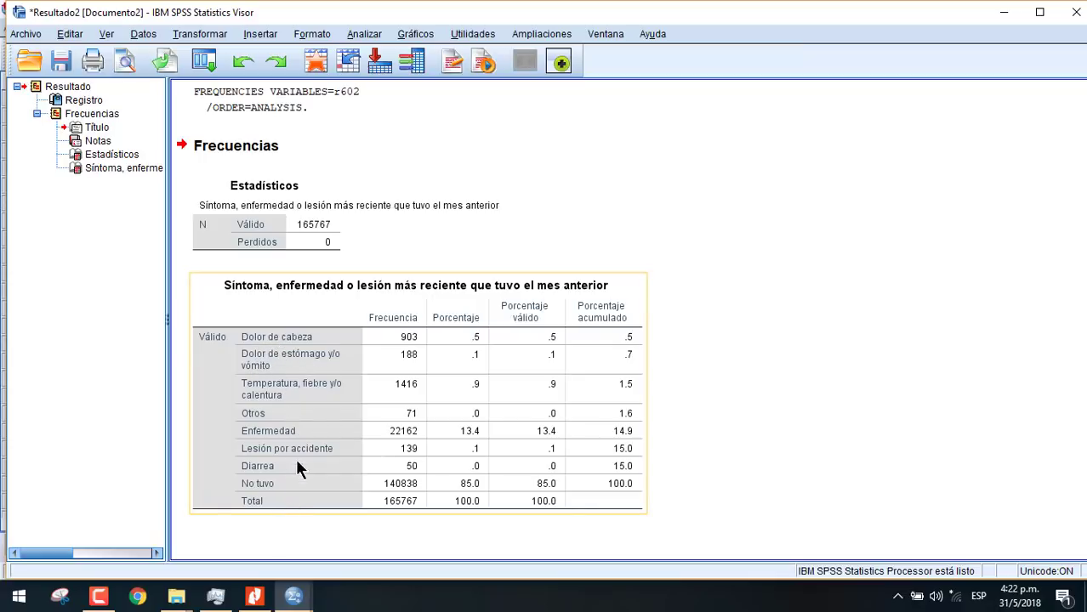
# Open the crosstabs setup from the Cabañas Personas data editor and remove the existing row and column variables
pyautogui.click(295, 599)
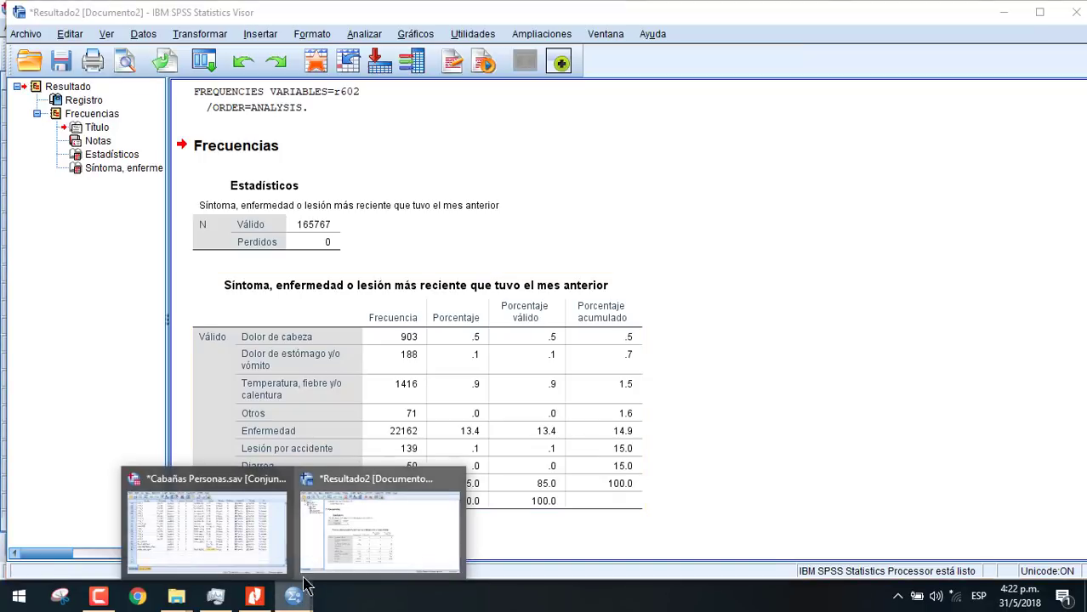
pyautogui.click(247, 534)
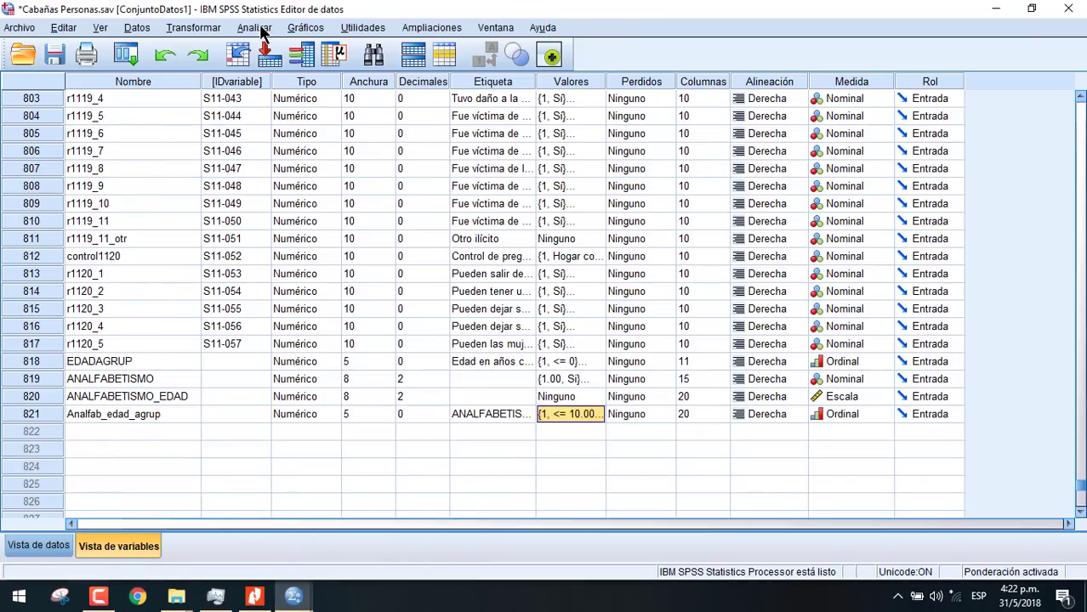
pyautogui.click(254, 28)
pyautogui.moveTo(345, 69)
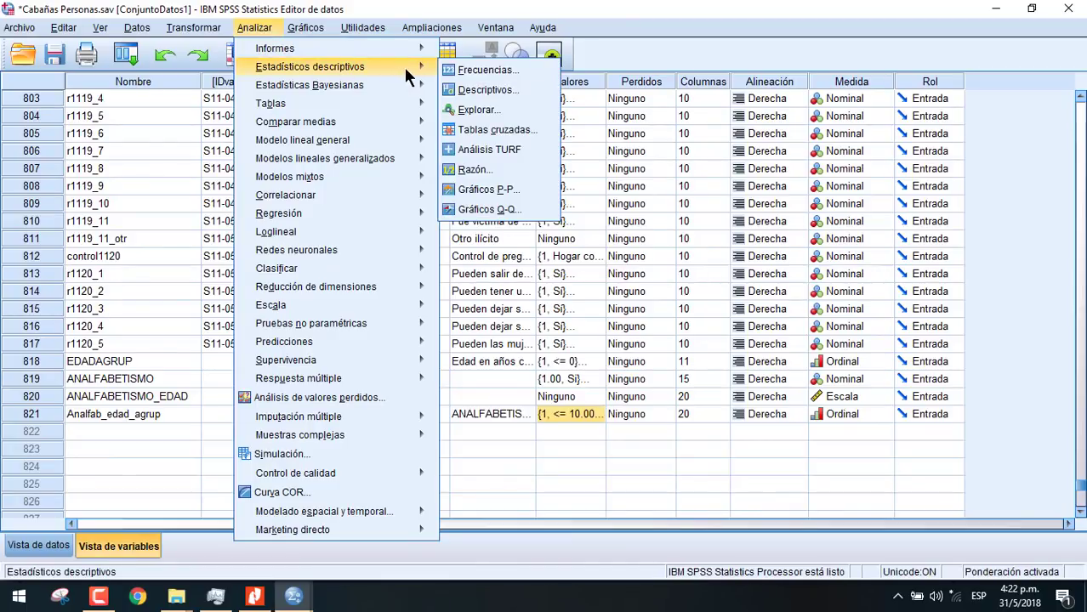
pyautogui.click(493, 130)
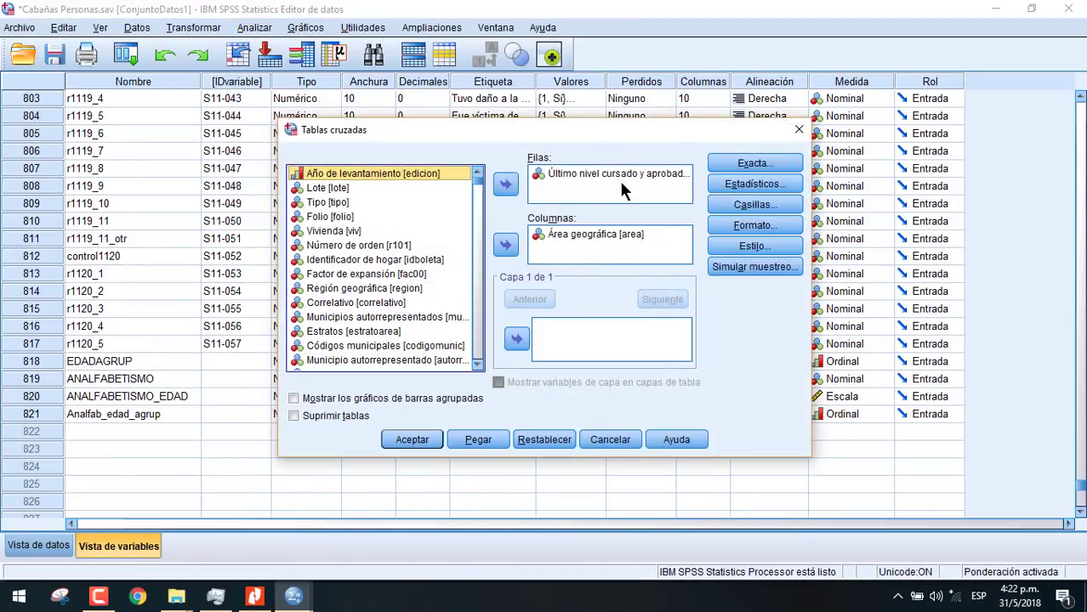
pyautogui.click(586, 172)
pyautogui.click(505, 183)
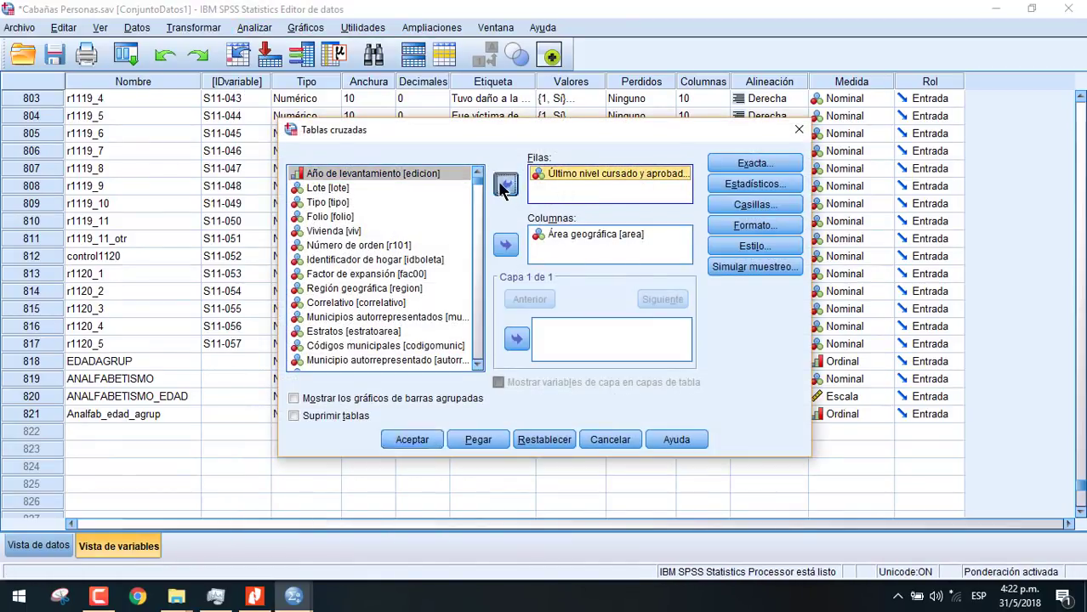
pyautogui.click(581, 231)
pyautogui.click(505, 245)
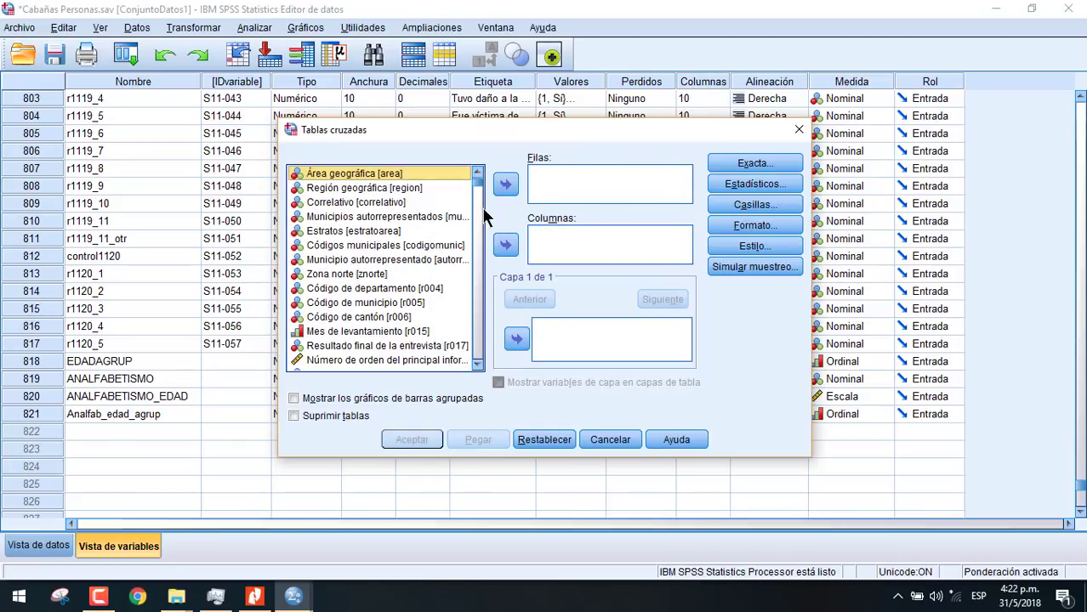
# Find Sexo [r104] in the variable list and assign it to the crosstab columns
pyautogui.click(415, 219)
pyautogui.write('sex')
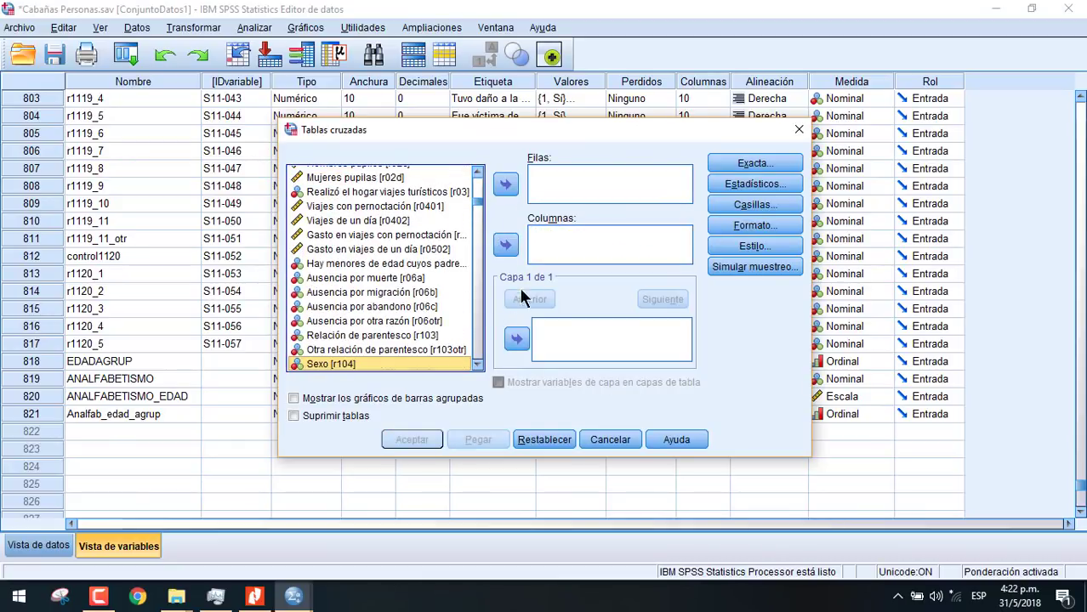
pyautogui.click(505, 245)
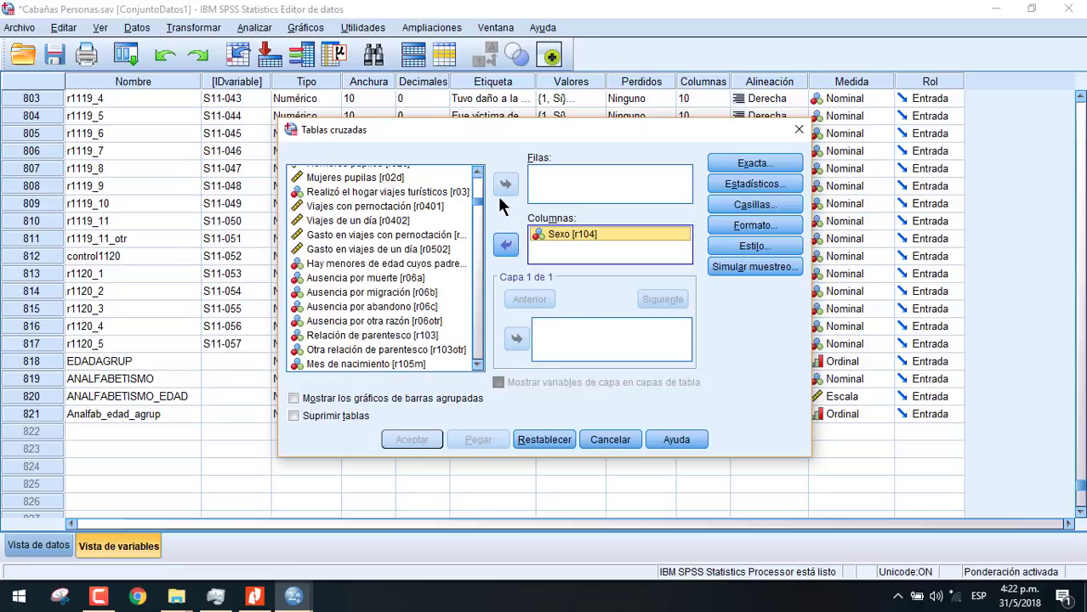
# Locate r602 by variable name, restore the variable labels, and assign Síntoma, enfermedad o lesión más reciente to the crosstab rows
pyautogui.rightClick(391, 257)
pyautogui.click(403, 268)
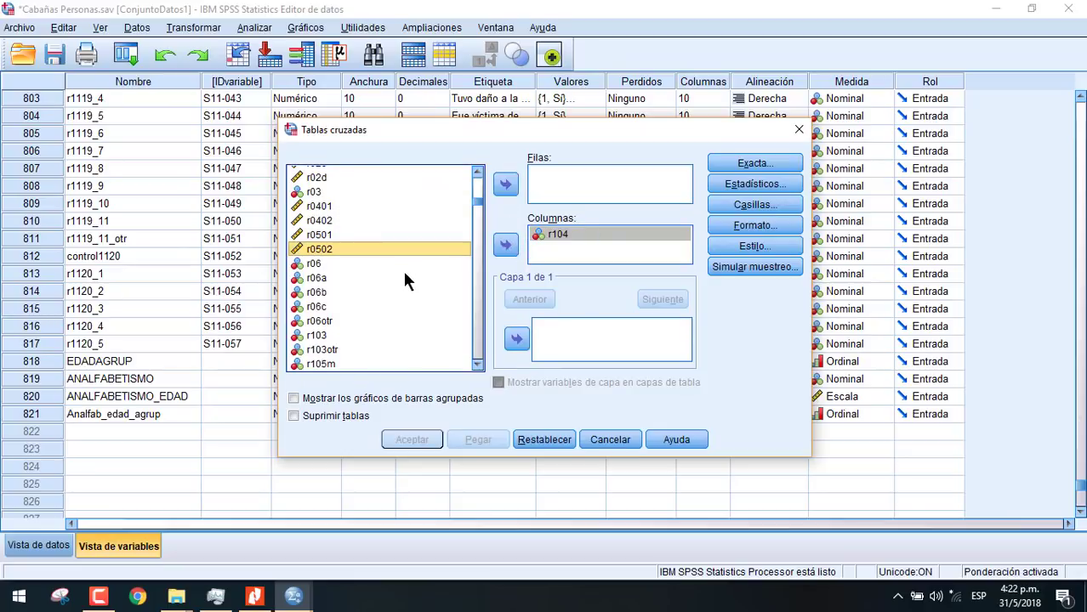
pyautogui.scroll(-5, 402, 280)
pyautogui.scroll(-15, 405, 286)
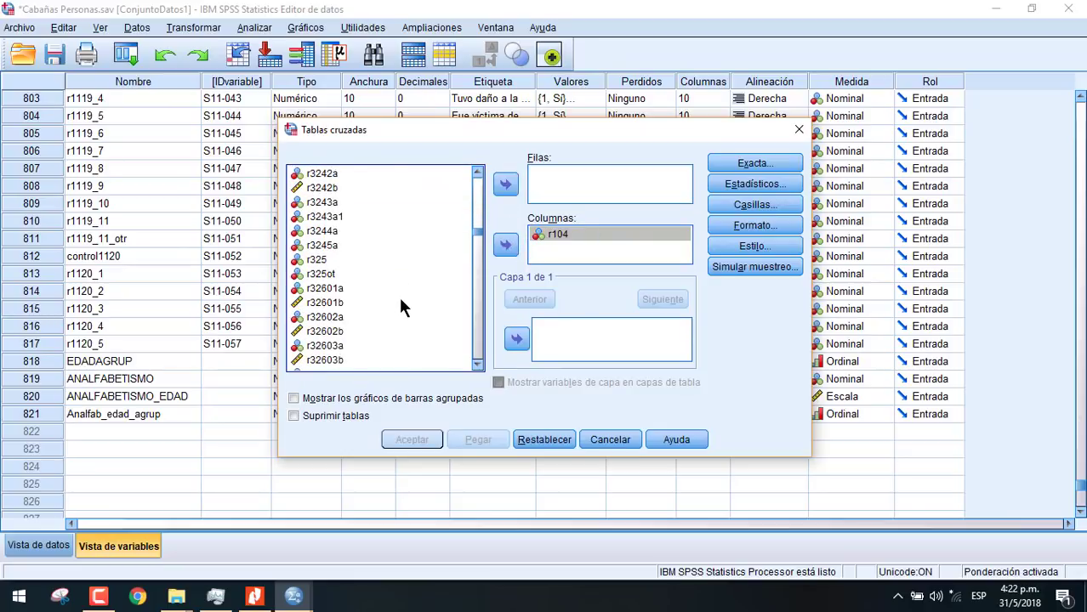
pyautogui.scroll(-15, 399, 291)
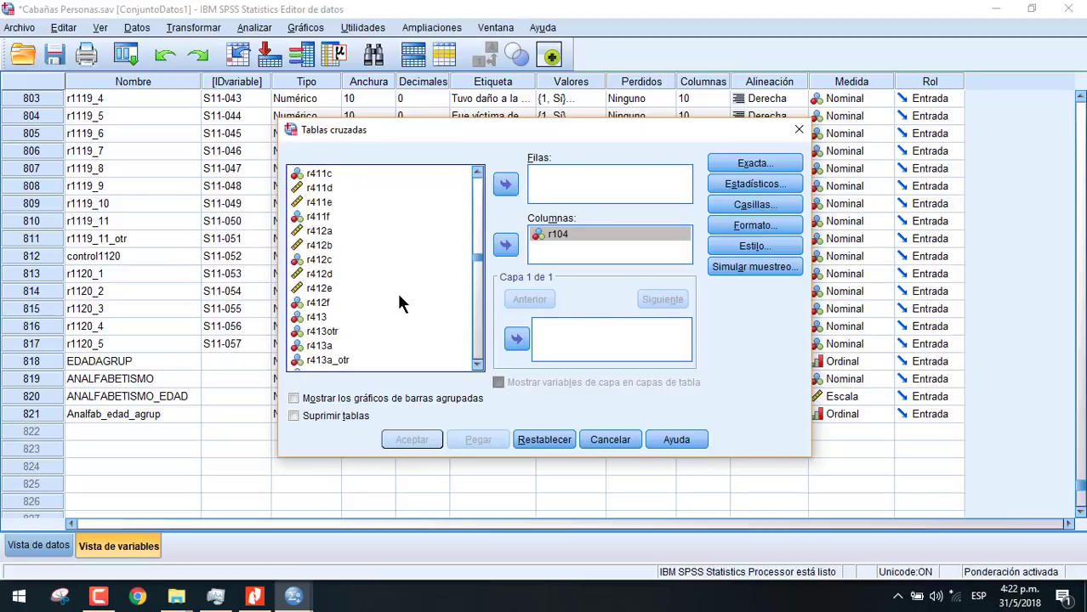
pyautogui.scroll(-15, 400, 289)
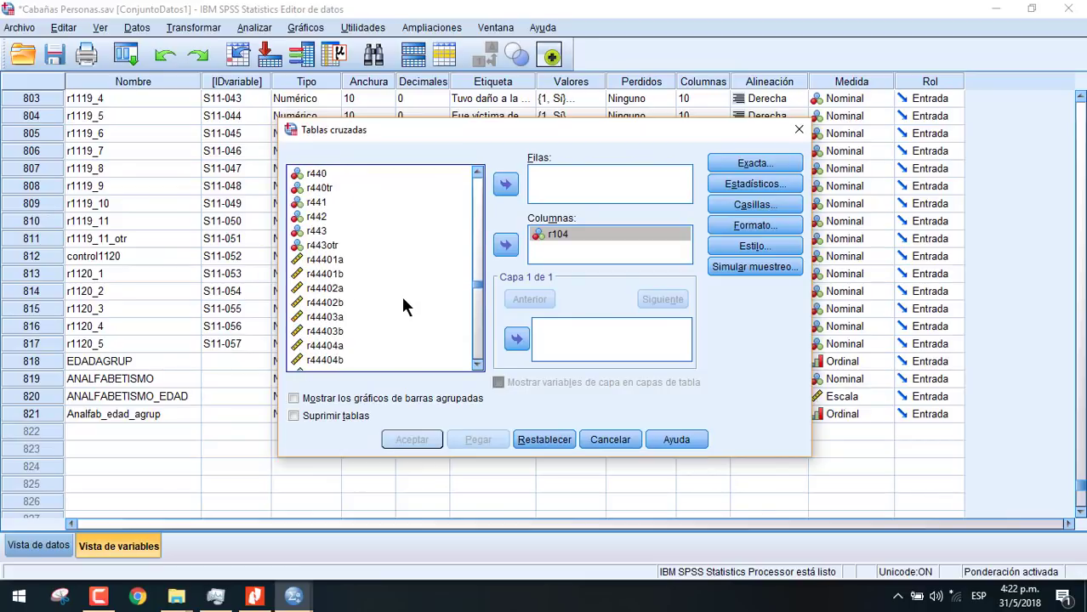
pyautogui.scroll(-15, 404, 306)
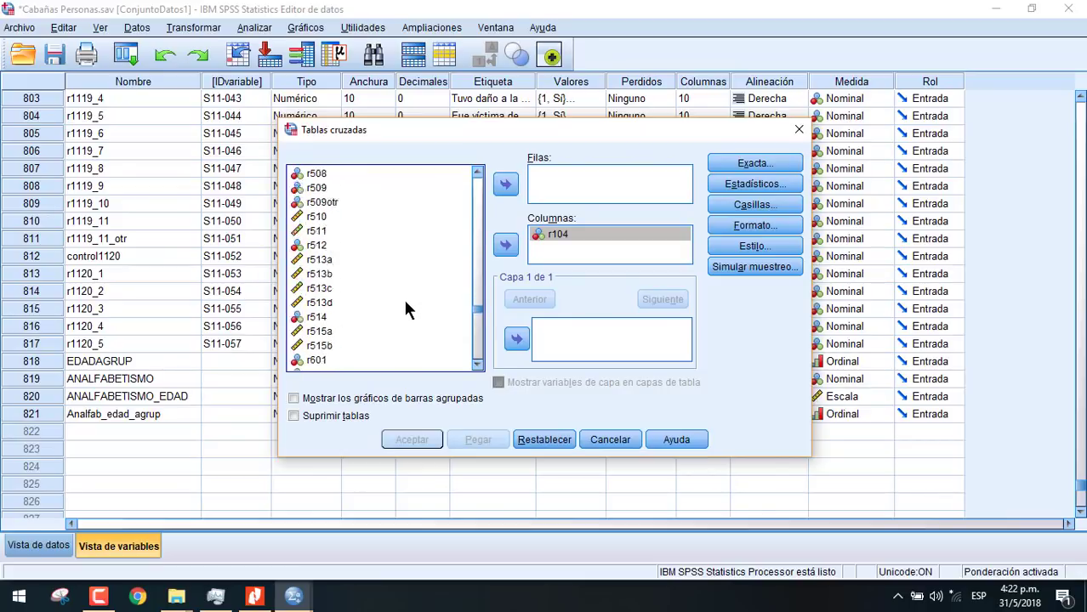
pyautogui.scroll(1, 407, 304)
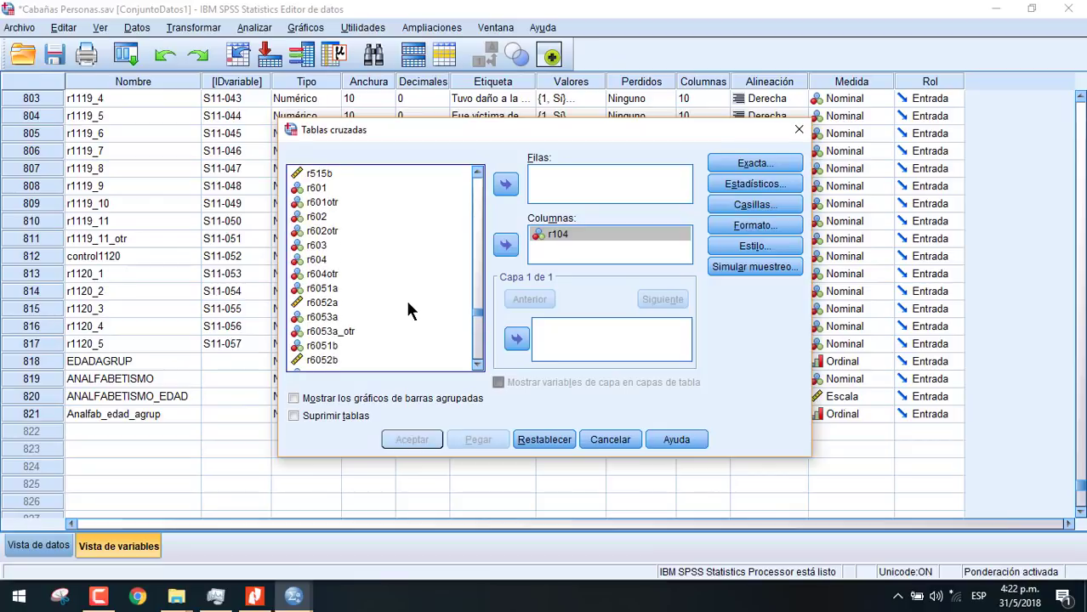
pyautogui.rightClick(391, 247)
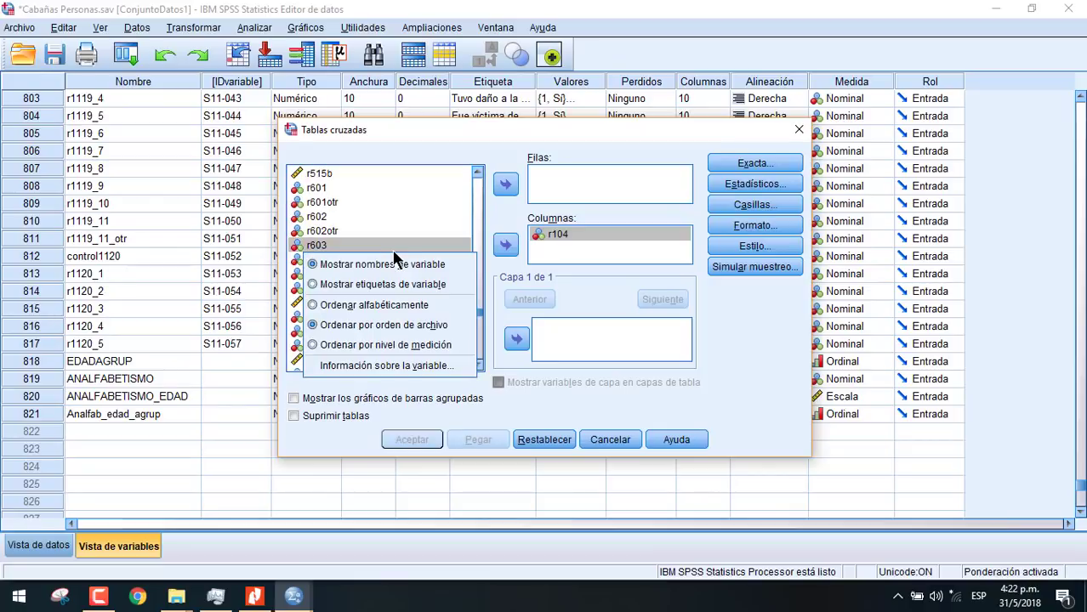
pyautogui.click(333, 213)
pyautogui.rightClick(362, 217)
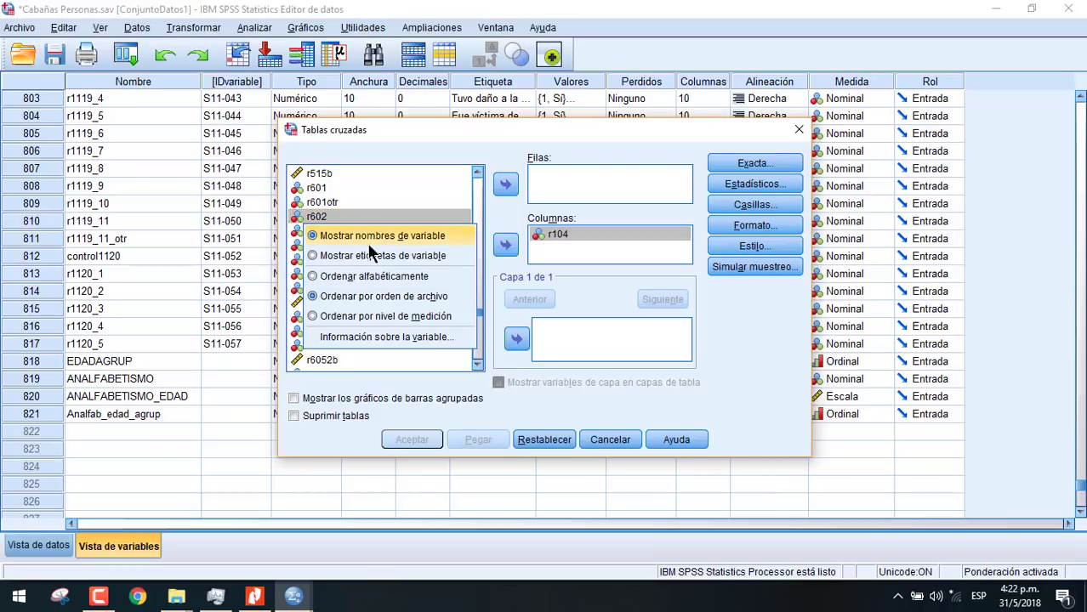
pyautogui.click(372, 255)
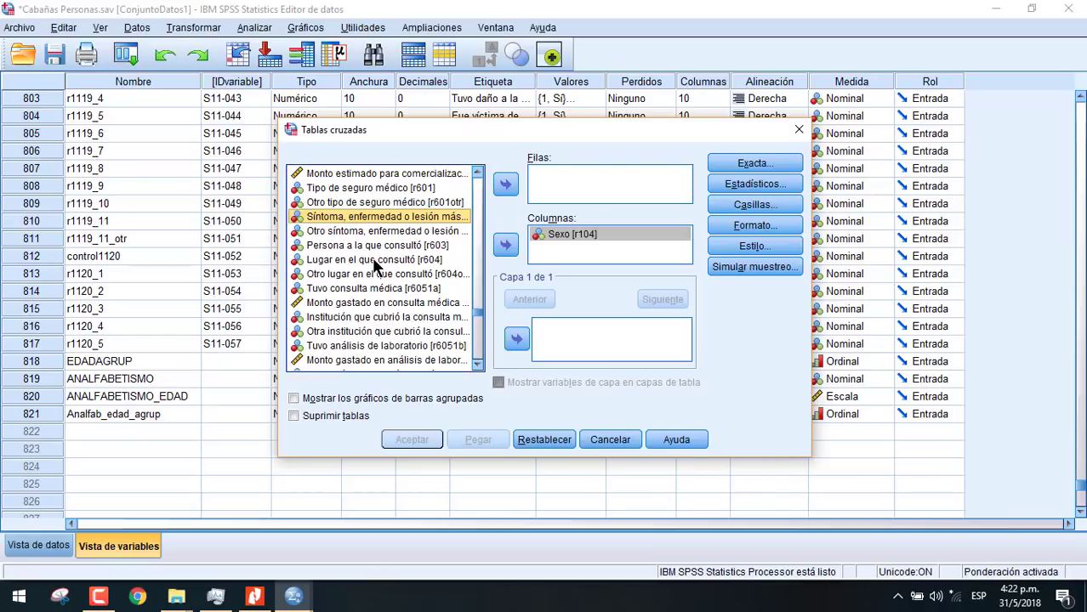
pyautogui.click(505, 185)
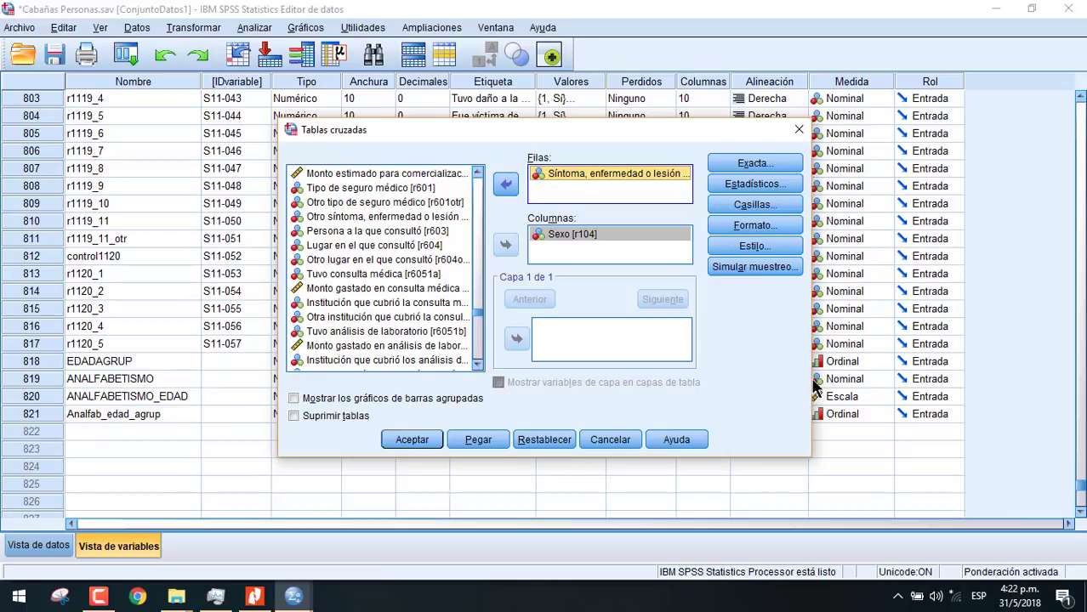
# Widen the crosstabs dialog to show the full variable label and run the crosstab of recent symptom or illness by Sexo
pyautogui.moveTo(811, 388); pyautogui.dragTo(1026, 390)
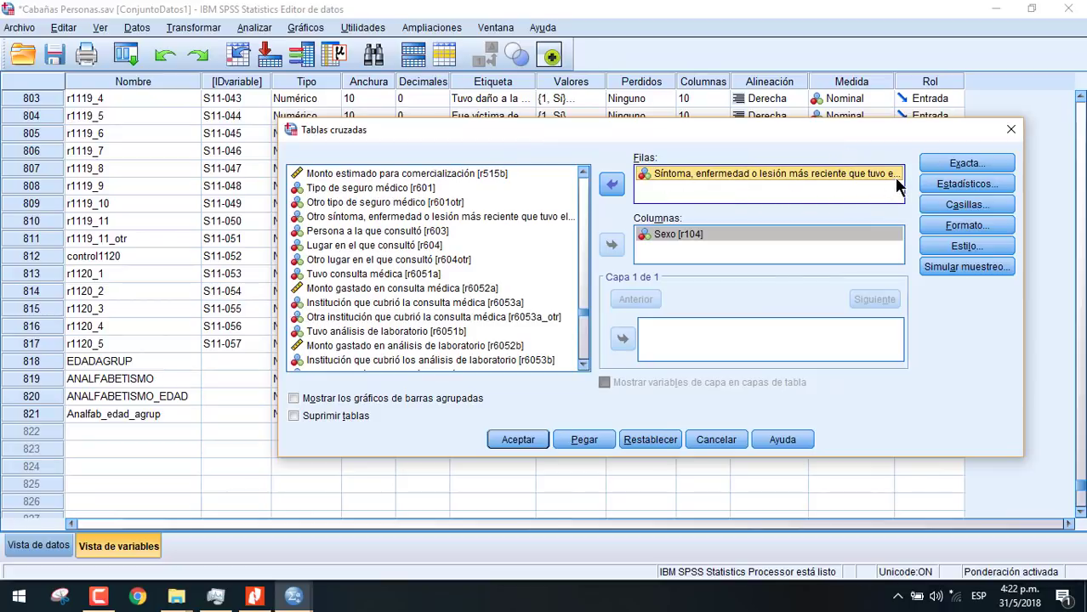
pyautogui.click(520, 440)
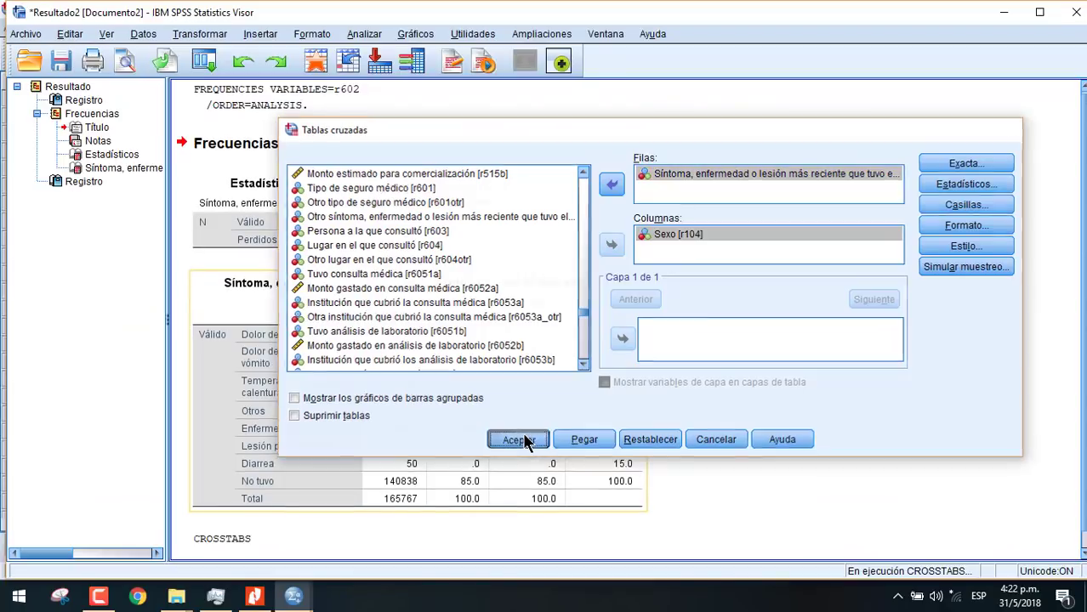
pyautogui.scroll(-1, 621, 349)
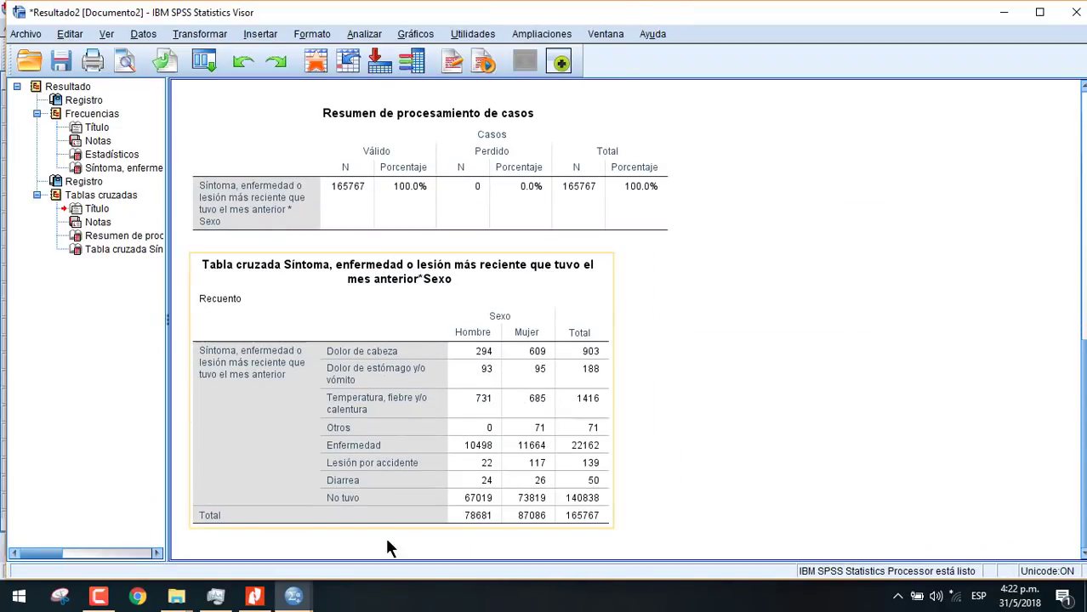
# Return to the Cabañas Personas data editor, reopen the crosstabs setup and remove Sexo from the columns
pyautogui.moveTo(291, 602)
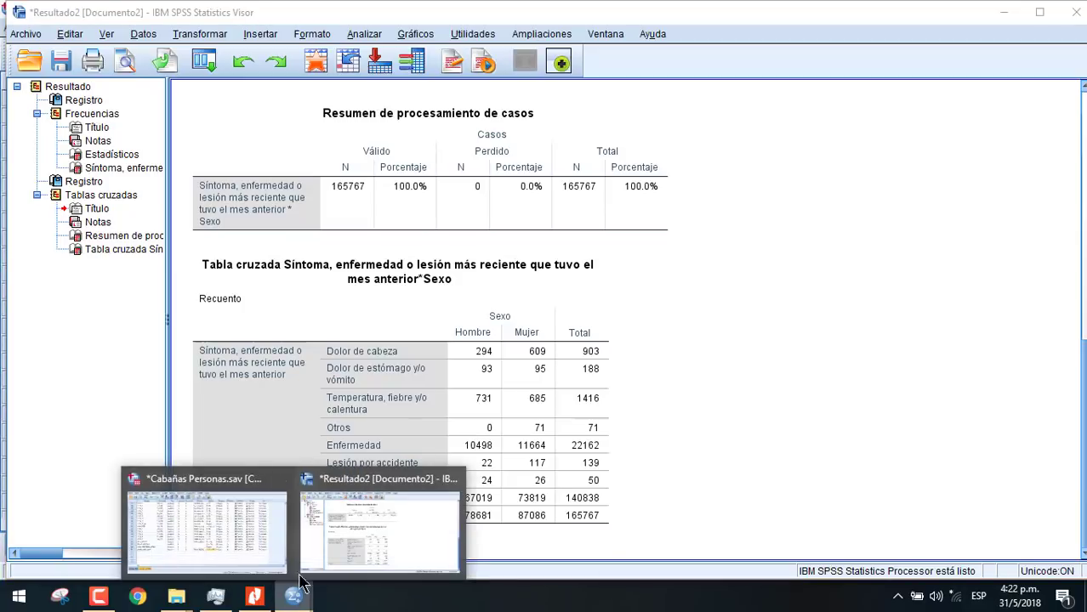
pyautogui.click(257, 536)
pyautogui.click(260, 25)
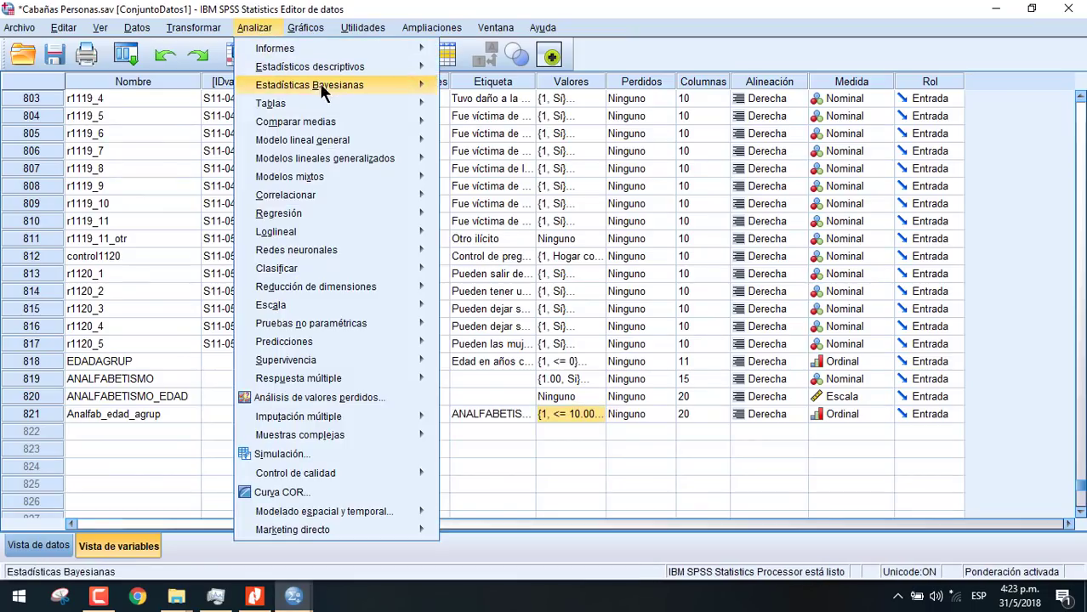
pyautogui.moveTo(366, 68)
pyautogui.click(495, 129)
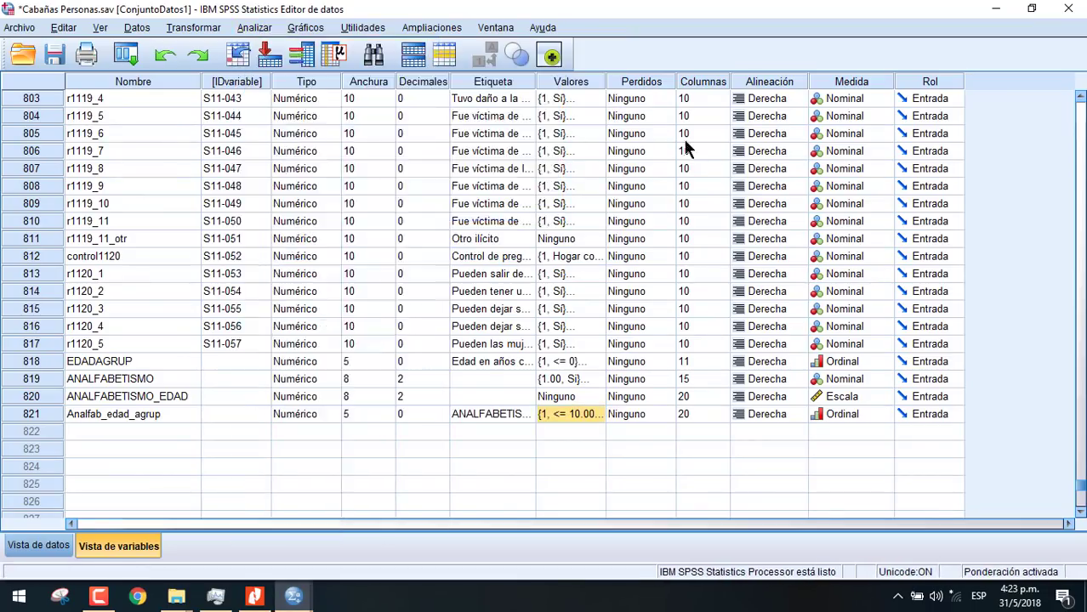
pyautogui.click(668, 235)
pyautogui.click(612, 245)
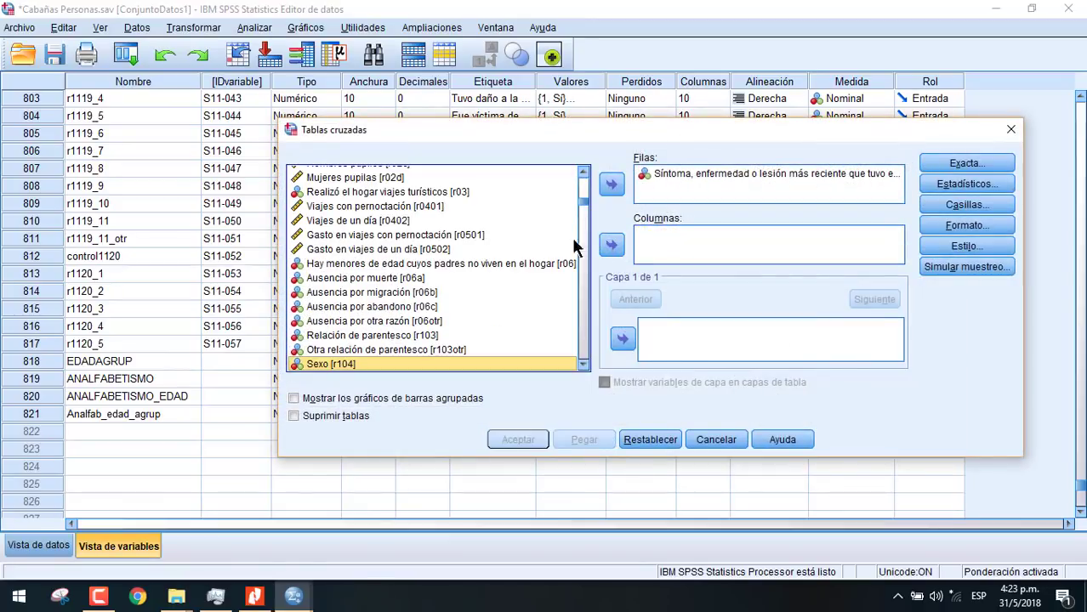
# Assign Área geográfica [area] to the crosstab columns and run the crosstab of recent symptom or illness by area
pyautogui.scroll(10, 570, 238)
pyautogui.scroll(15, 557, 215)
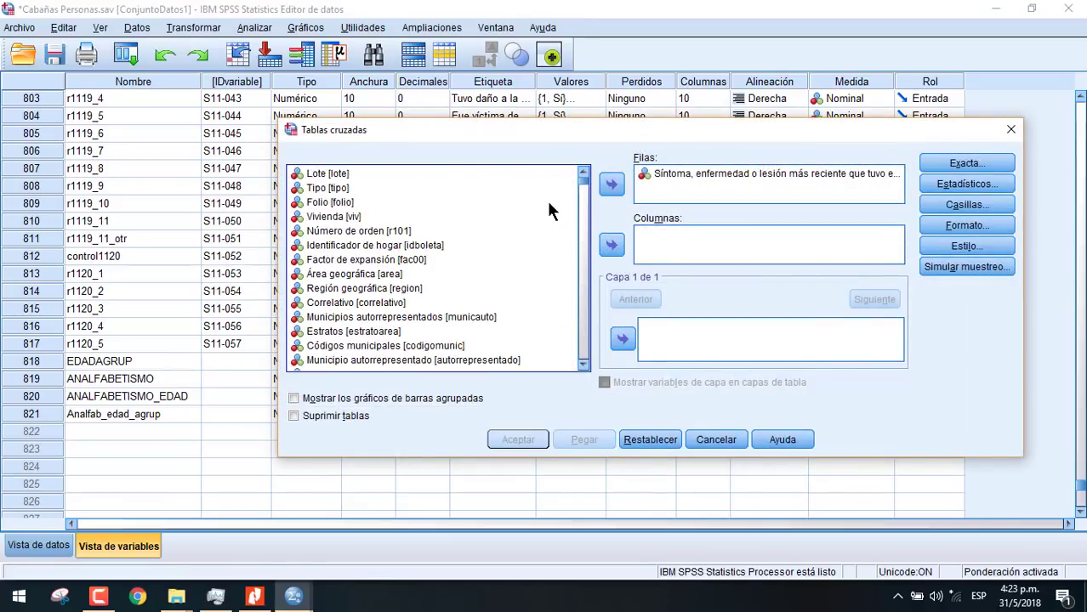
pyautogui.click(403, 288)
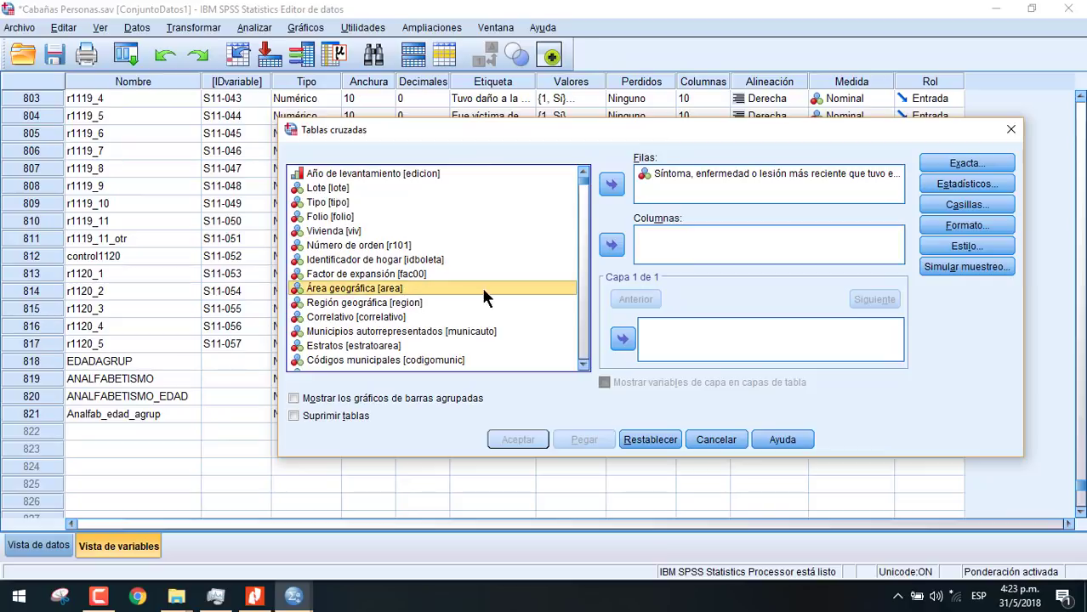
pyautogui.click(612, 245)
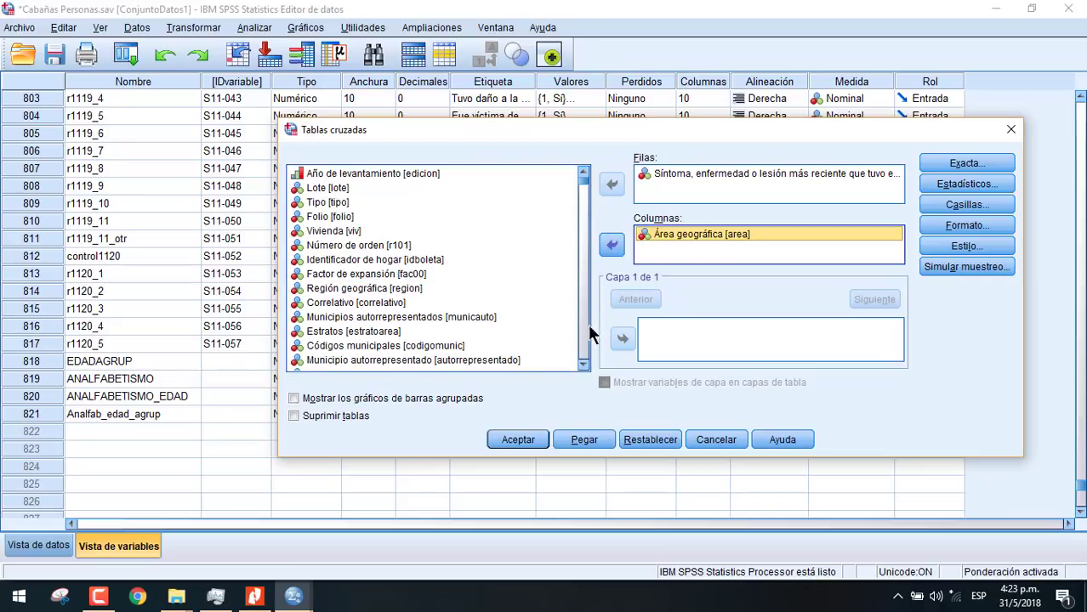
pyautogui.click(518, 439)
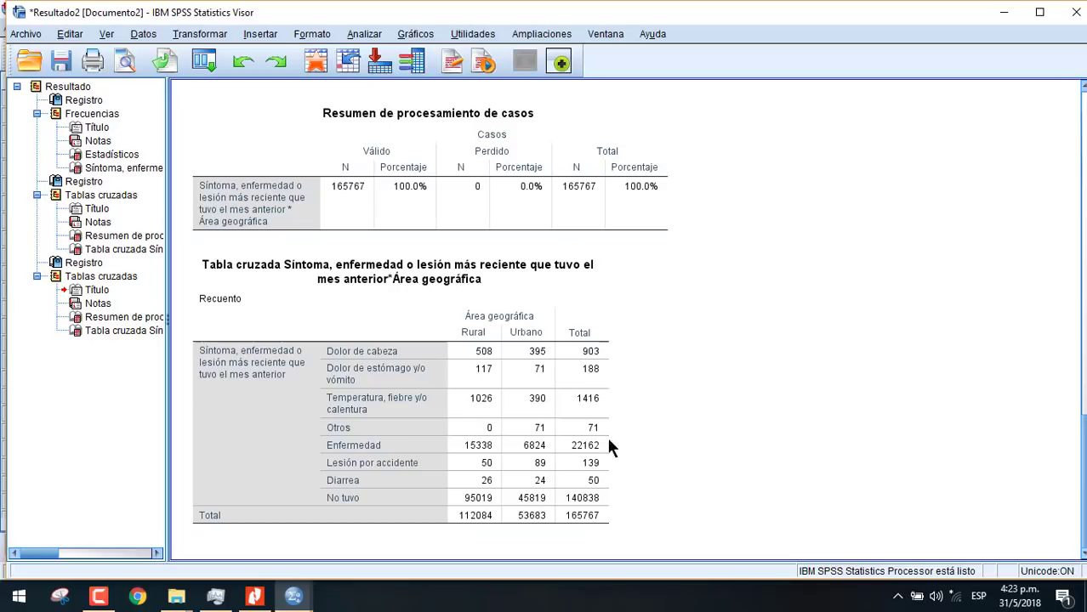
# Open the frequencies setup from the Cabañas Personas data editor and remove the recent symptom or illness variable
pyautogui.moveTo(293, 596)
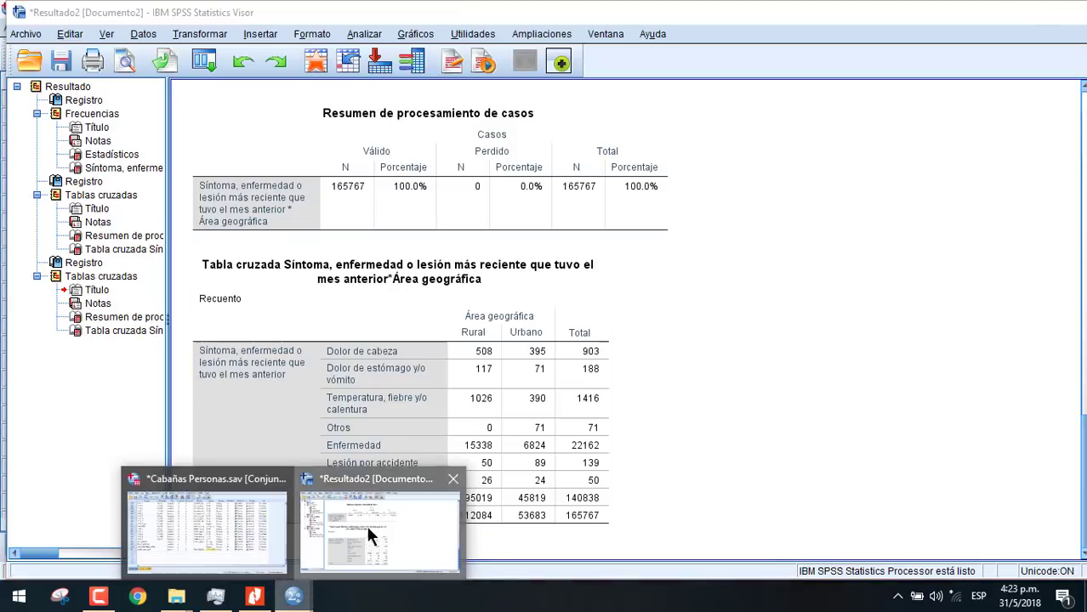
pyautogui.click(260, 527)
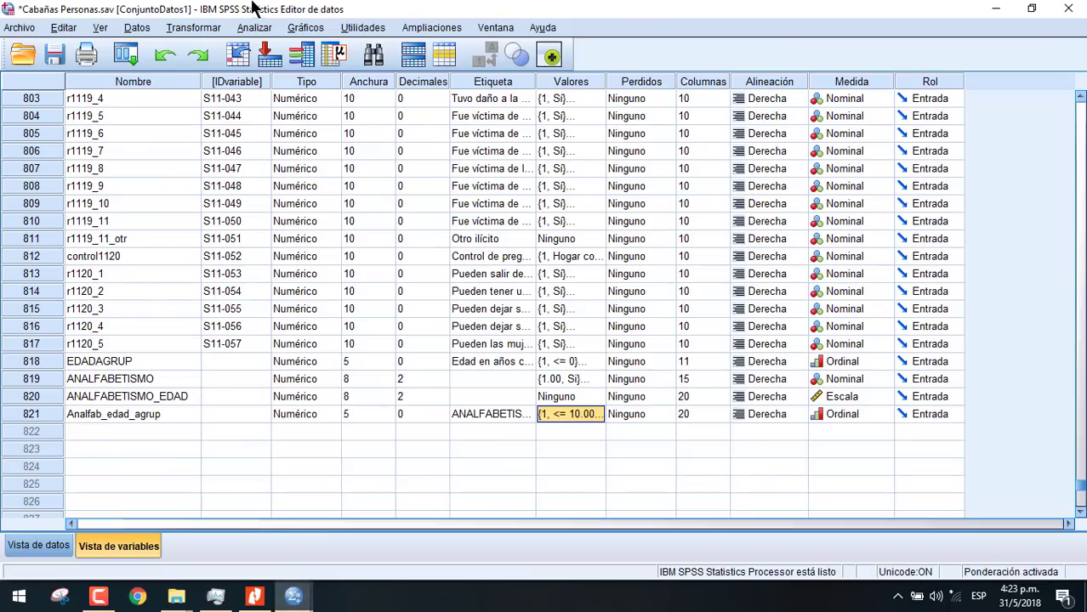
pyautogui.click(254, 27)
pyautogui.moveTo(287, 81)
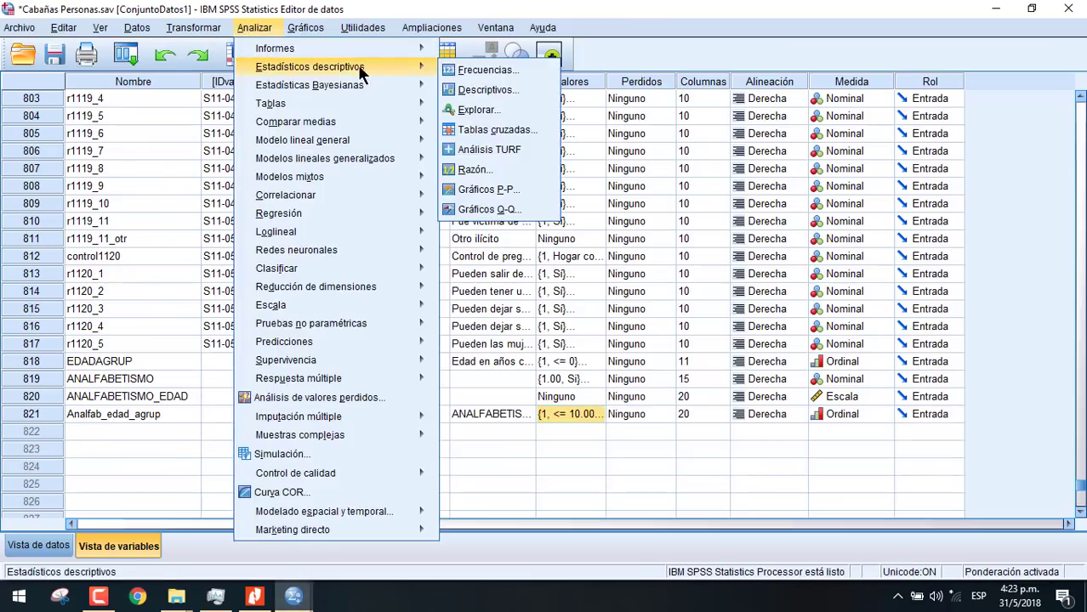
pyautogui.click(487, 69)
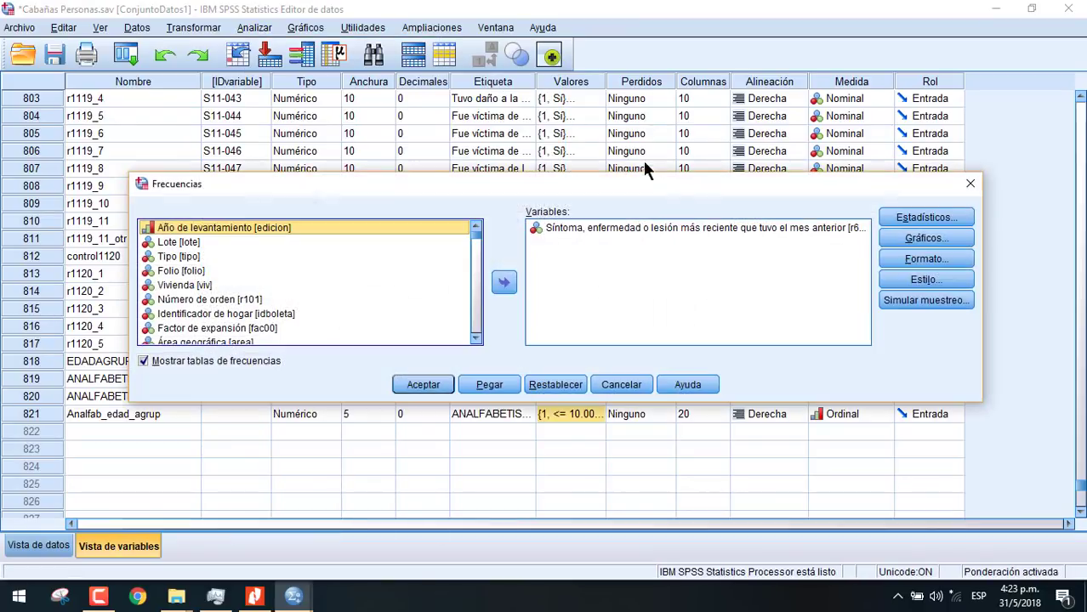
pyautogui.click(594, 228)
pyautogui.click(502, 283)
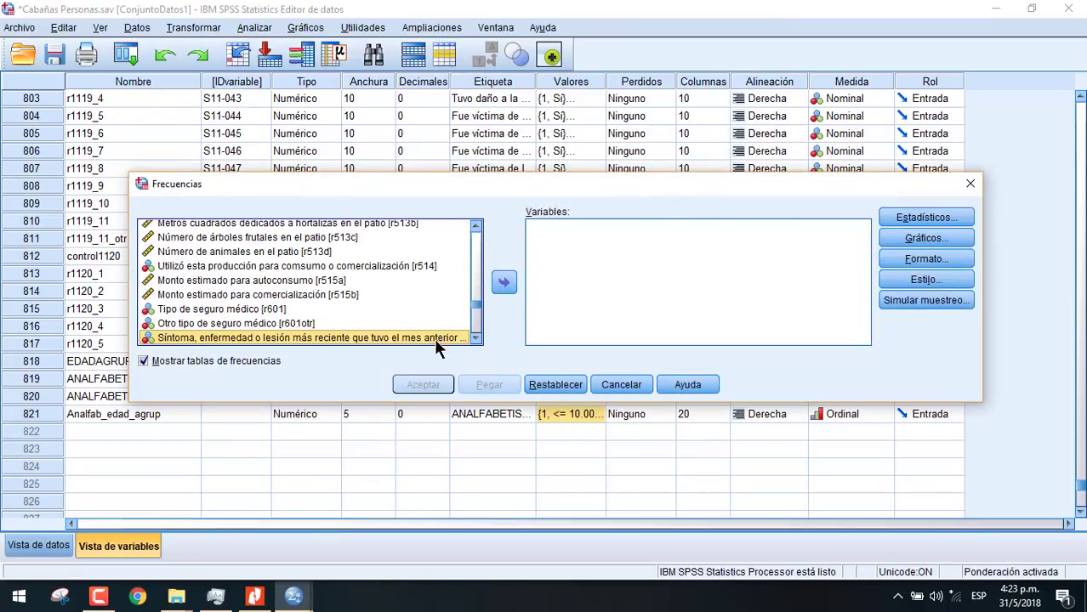
# Add Persona a la que consultó [r603] to the analysis, run the frequencies and select the resulting frequency table
pyautogui.click(476, 339)
pyautogui.click(475, 338)
pyautogui.click(476, 339)
pyautogui.click(475, 338)
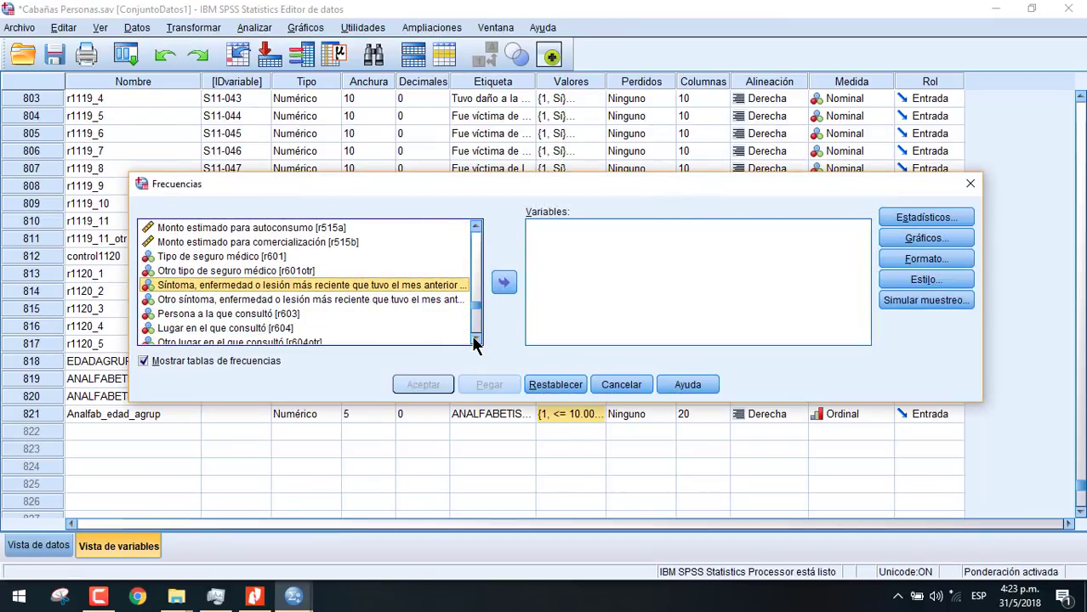
pyautogui.click(476, 339)
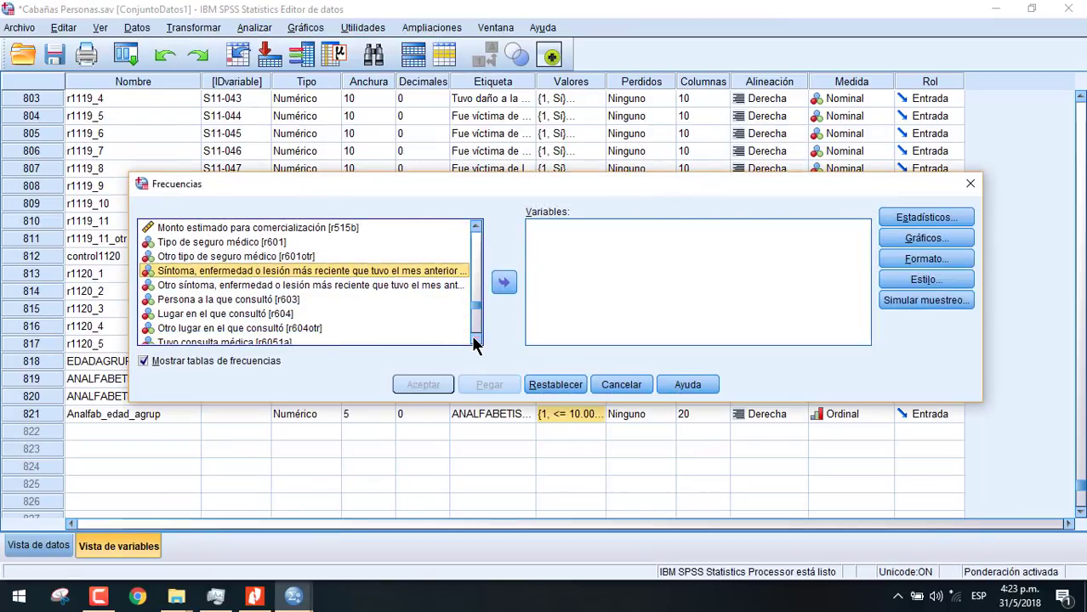
pyautogui.doubleClick(257, 298)
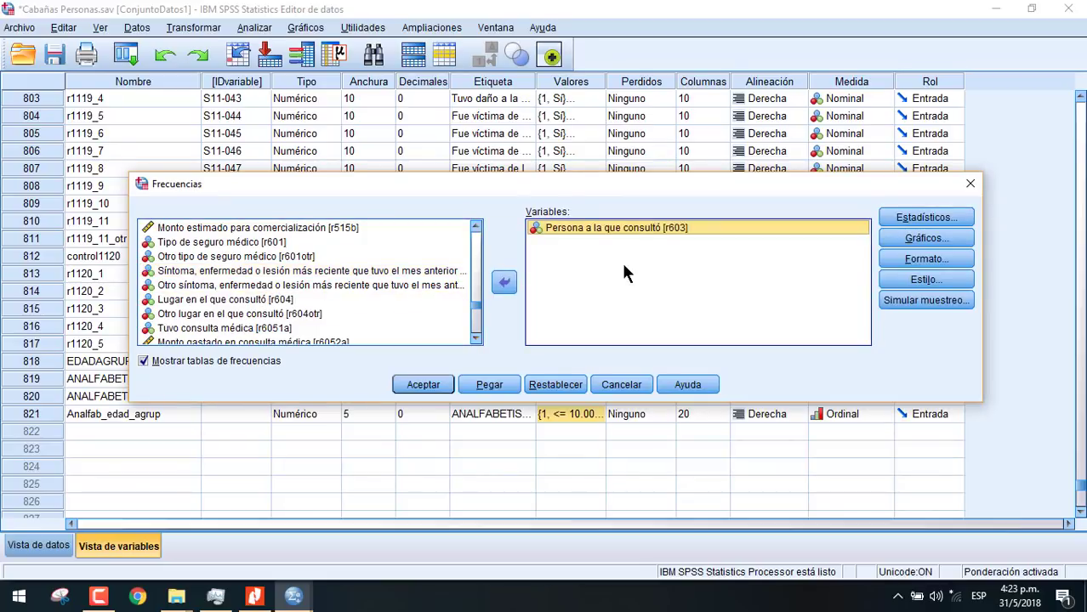
pyautogui.click(432, 384)
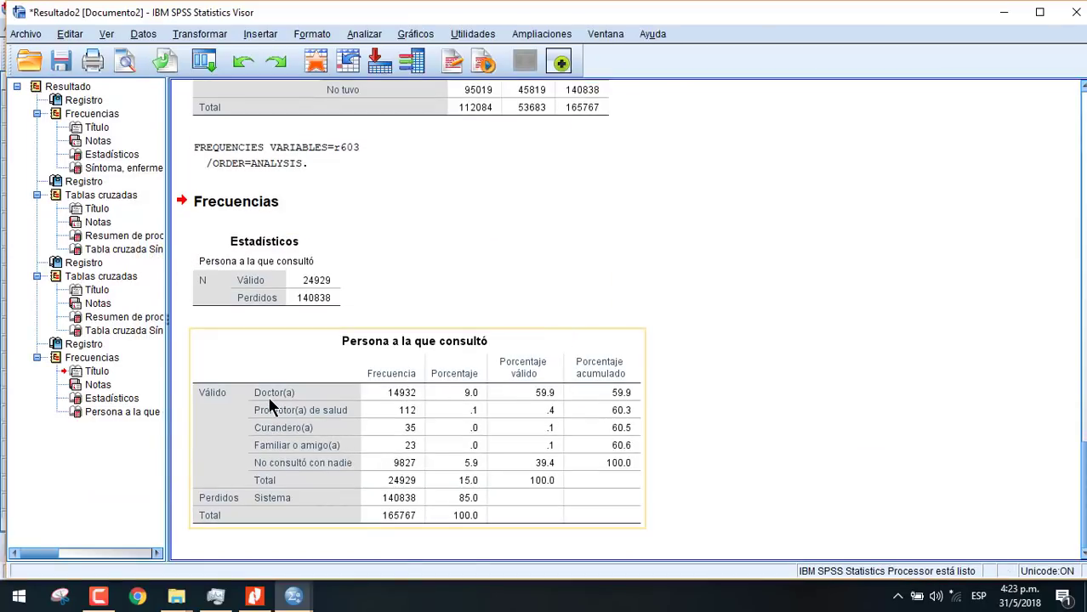
pyautogui.click(319, 403)
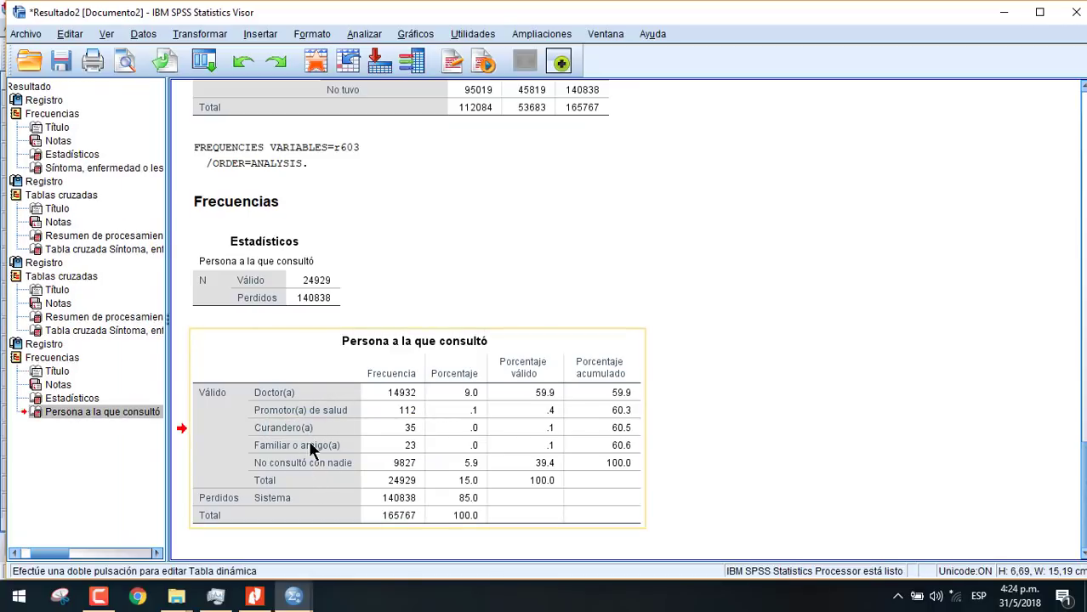
# Go back to the data editor, open the crosstabs setup and remove Área geográfica from the columns
pyautogui.click(316, 589)
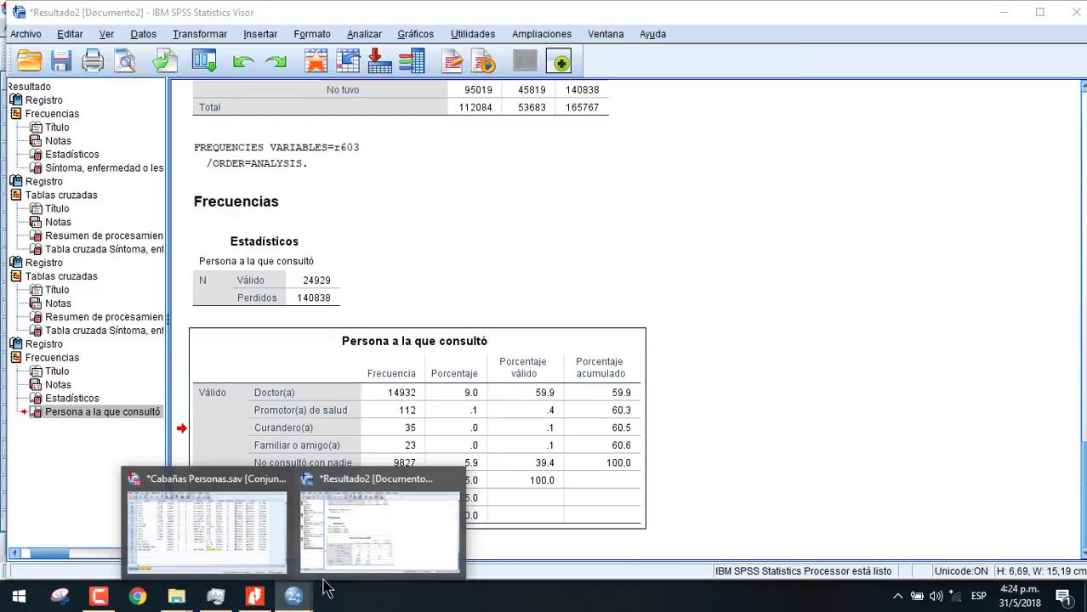
pyautogui.click(240, 519)
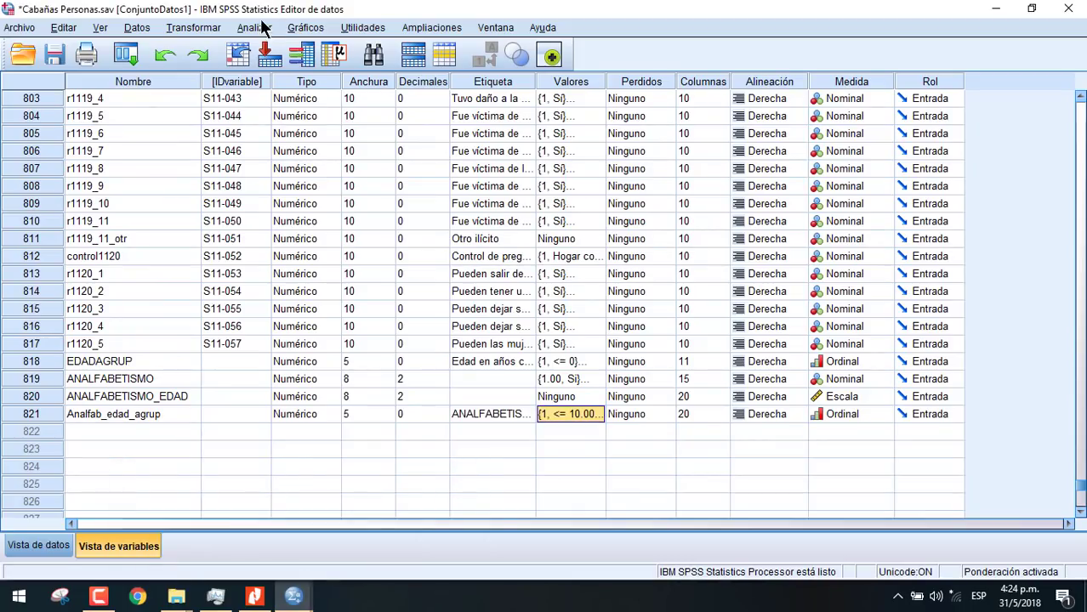
pyautogui.click(259, 28)
pyautogui.moveTo(362, 70)
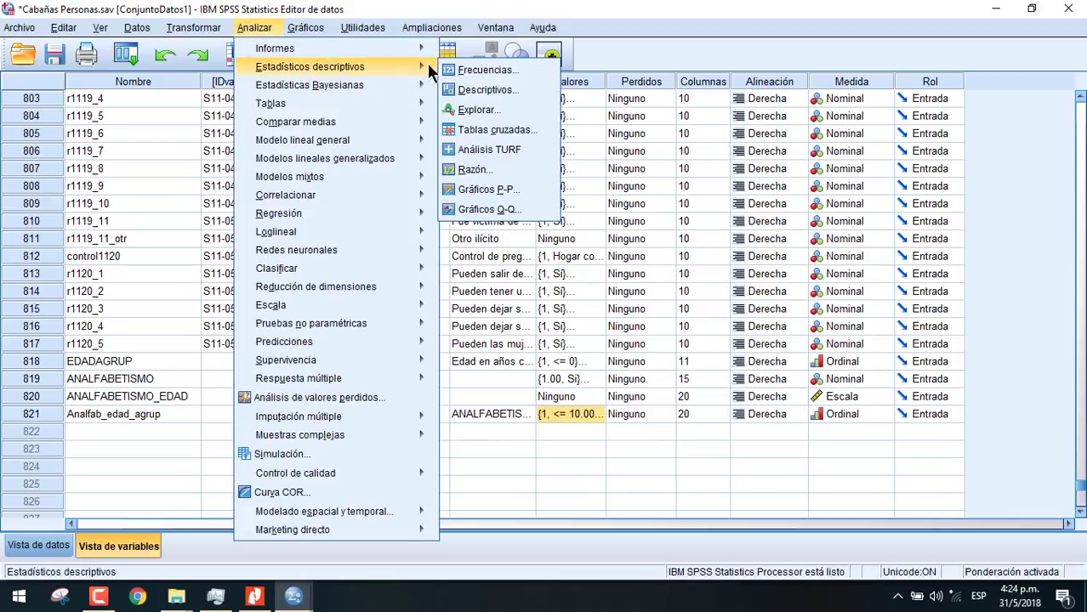
pyautogui.click(482, 130)
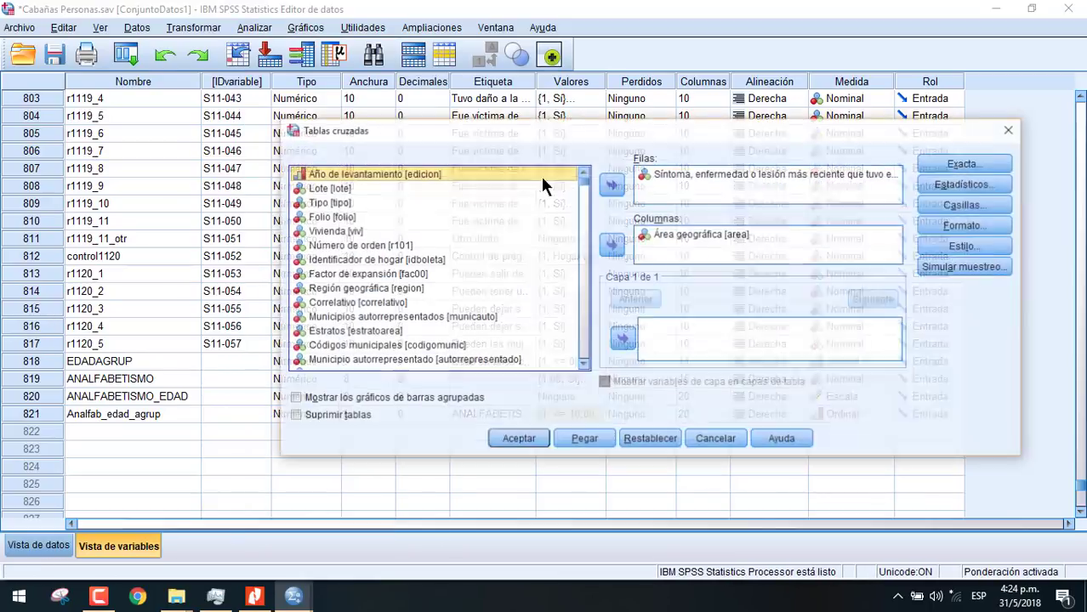
pyautogui.click(679, 237)
pyautogui.click(612, 245)
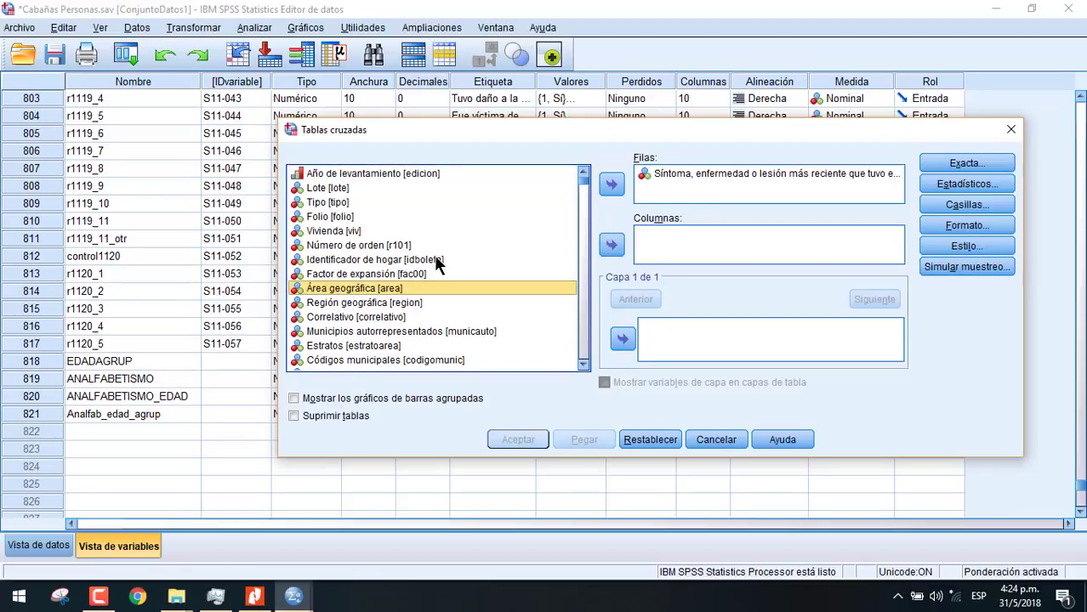
# Find Sexo [r104] in the crosstabs variable list and assign it to the columns
pyautogui.click(433, 257)
pyautogui.press('End')
pyautogui.press('s')
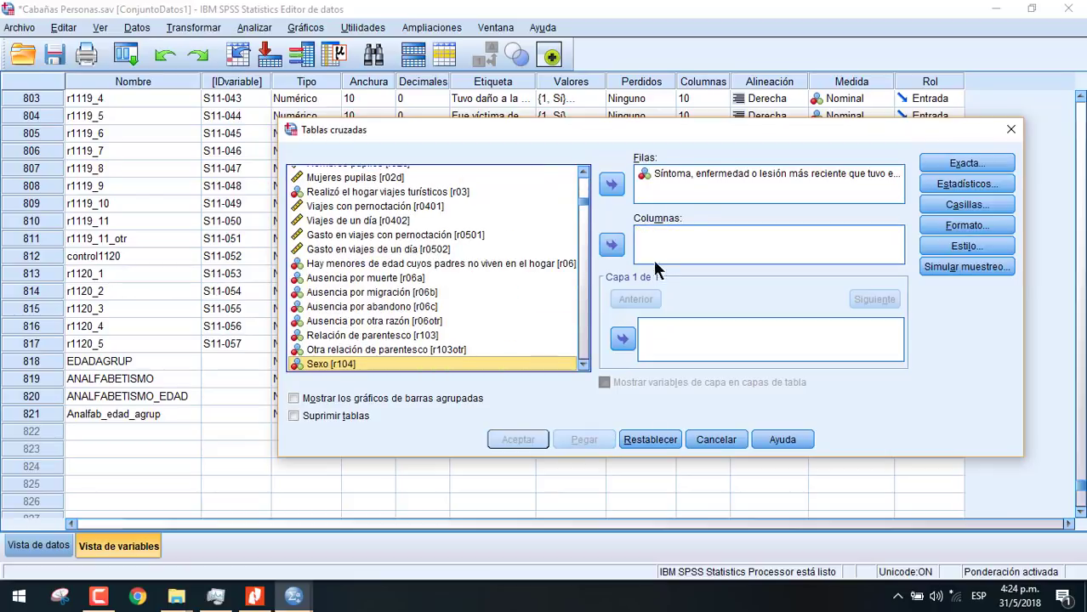
pyautogui.click(611, 245)
# Replace the symptom variable in the rows with Persona a la que consultó [r603] and run the crosstab by Sexo
pyautogui.click(678, 172)
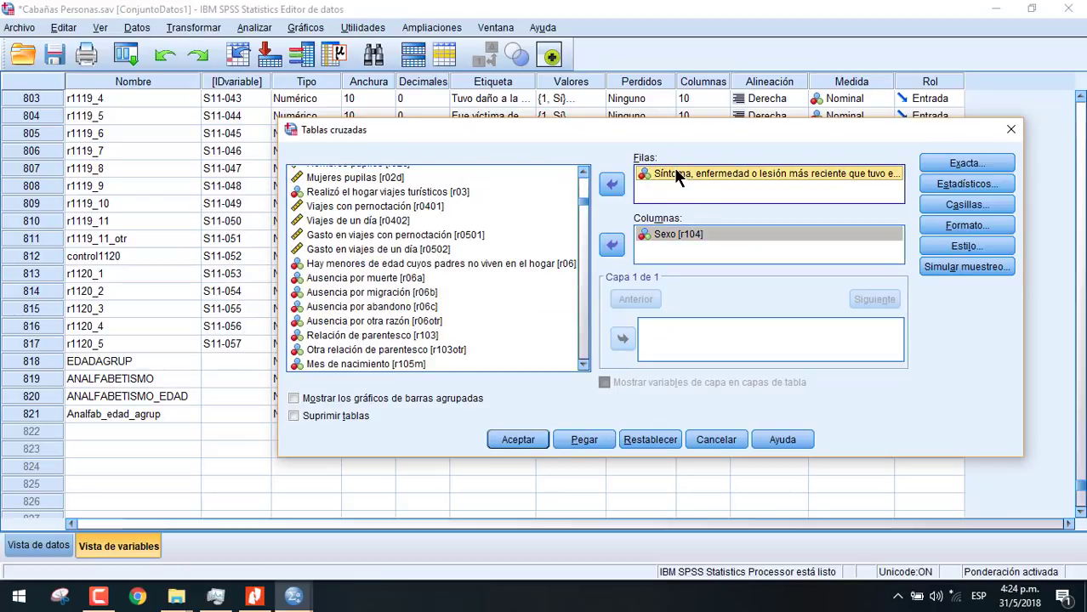
pyautogui.click(612, 185)
pyautogui.click(581, 365)
pyautogui.click(582, 364)
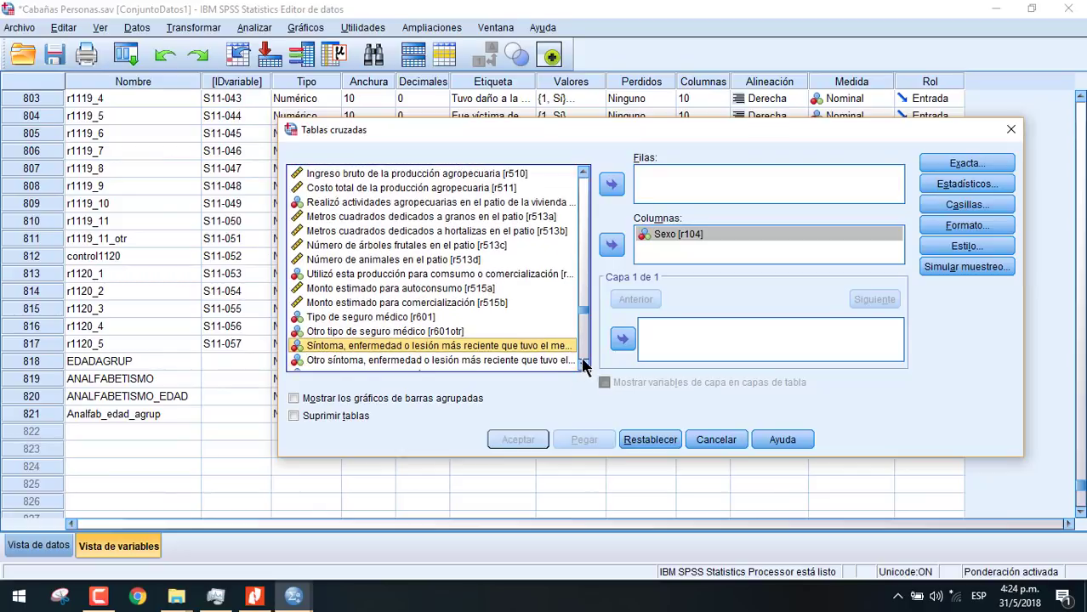
pyautogui.click(582, 364)
pyautogui.click(582, 364)
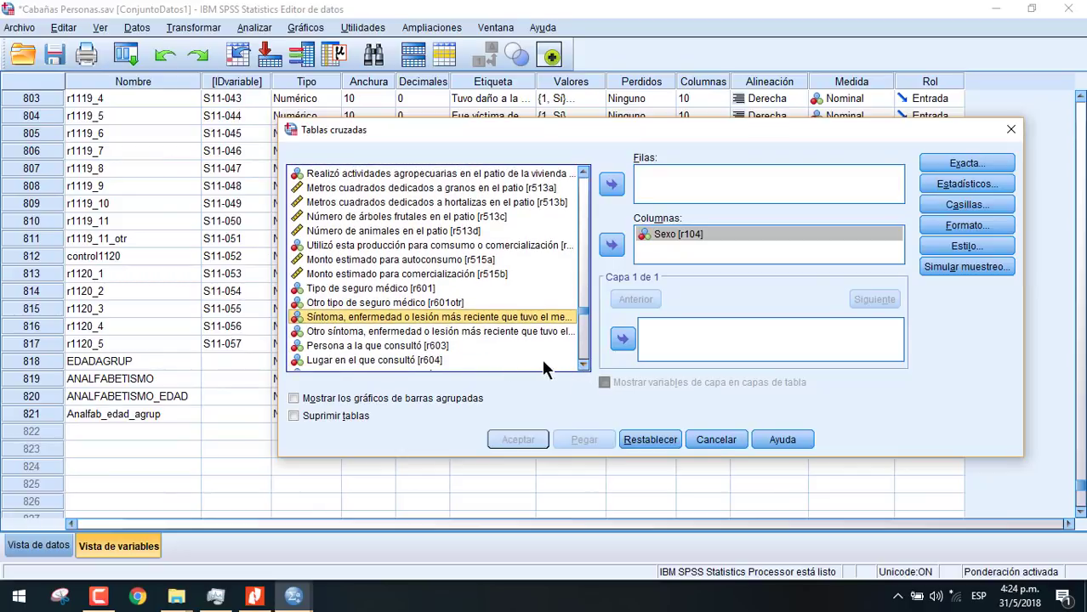
pyautogui.click(431, 347)
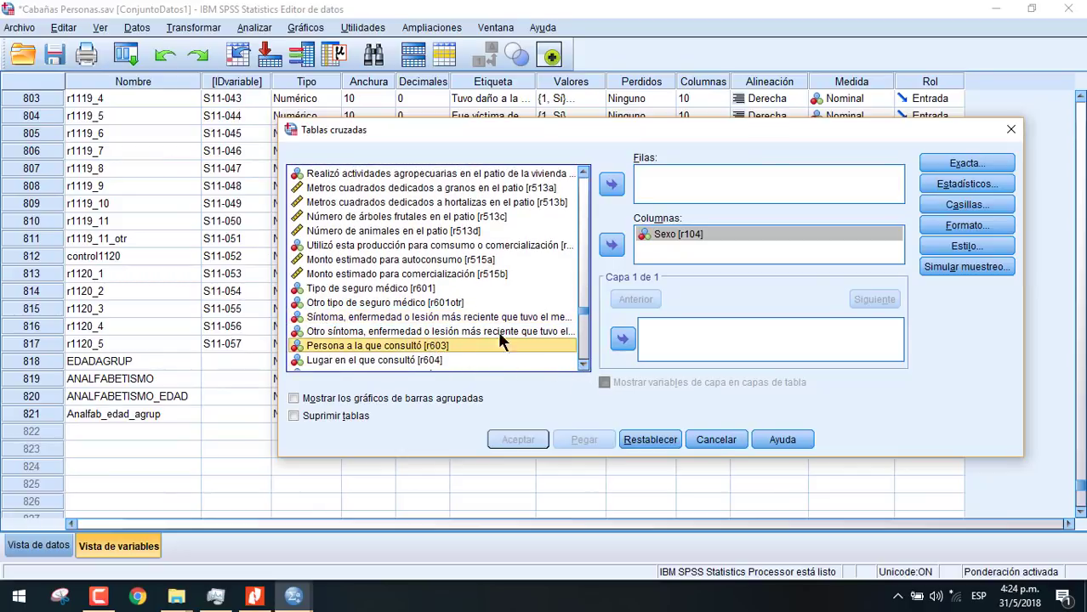
pyautogui.click(619, 180)
pyautogui.click(518, 440)
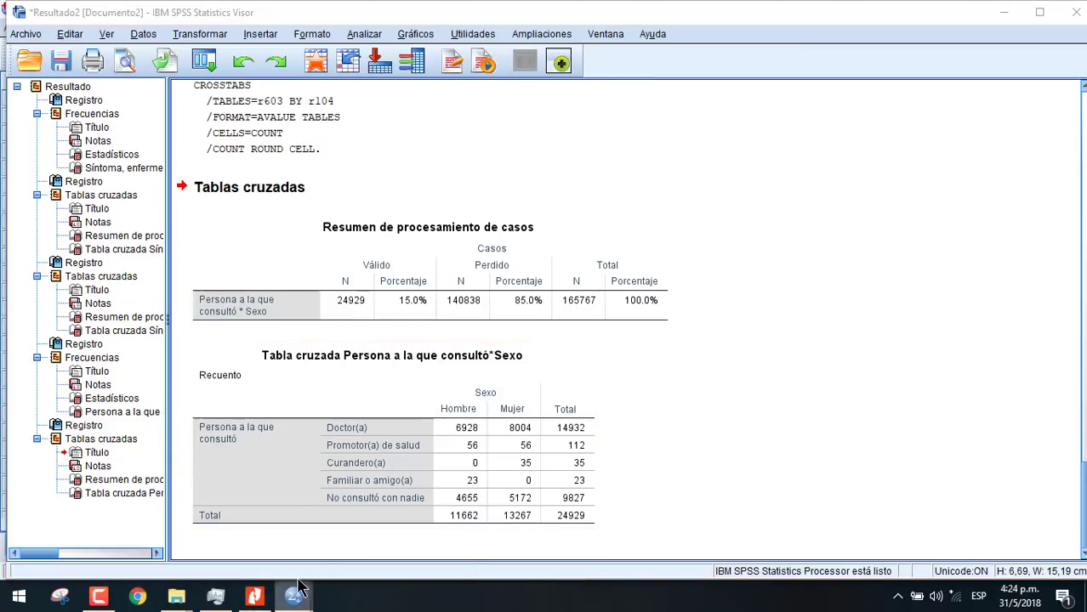
# Reopen the crosstabs setup from the data editor and clear Sexo from the columns, keeping Persona a la que consultó as rows
pyautogui.moveTo(294, 597)
pyautogui.click(240, 528)
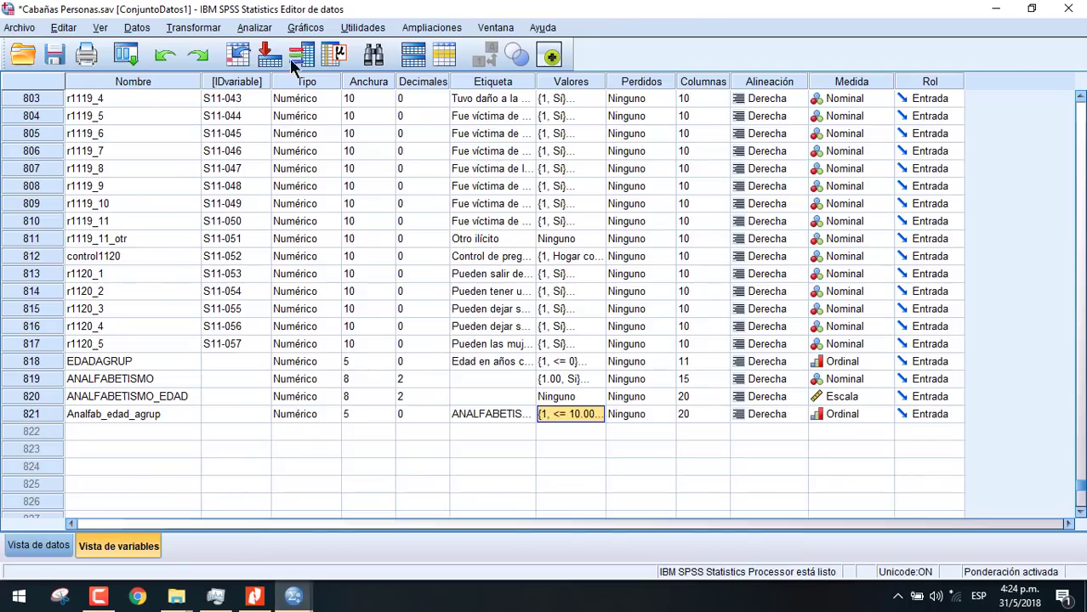
pyautogui.click(261, 28)
pyautogui.moveTo(397, 64)
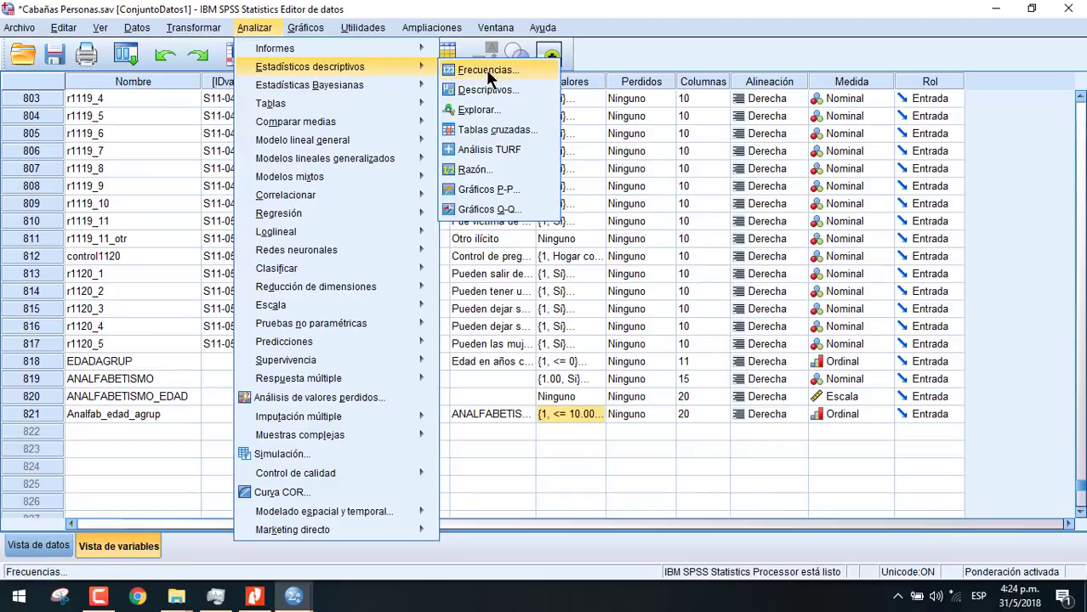
pyautogui.click(495, 131)
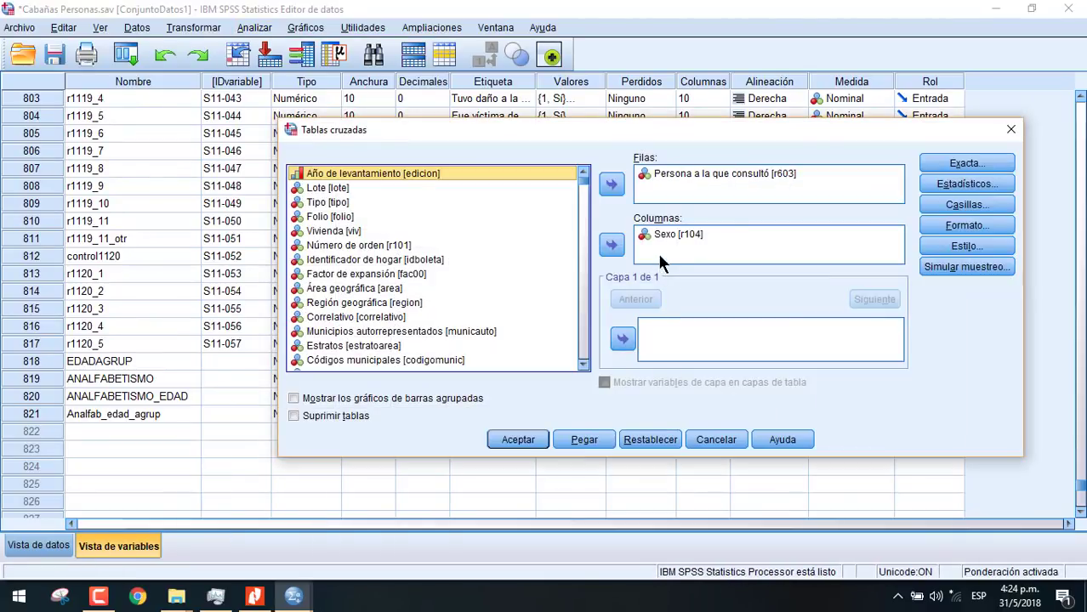
pyautogui.click(664, 235)
pyautogui.click(611, 245)
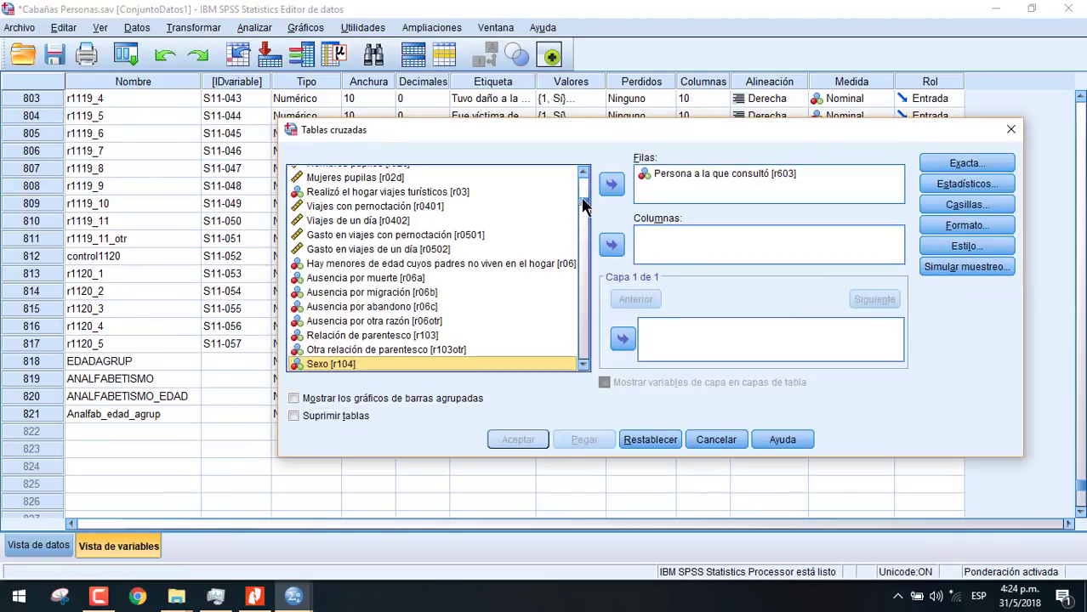
# Assign Área geográfica [area] to the columns of the Persona a la que consultó crosstab
pyautogui.scroll(10, 583, 205)
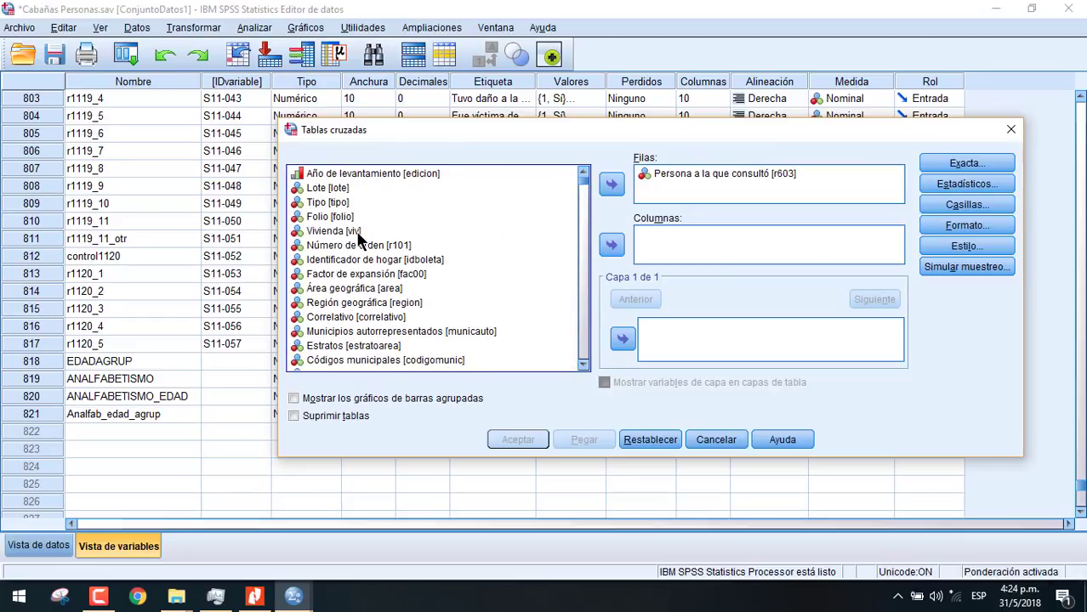
pyautogui.click(375, 288)
pyautogui.click(611, 245)
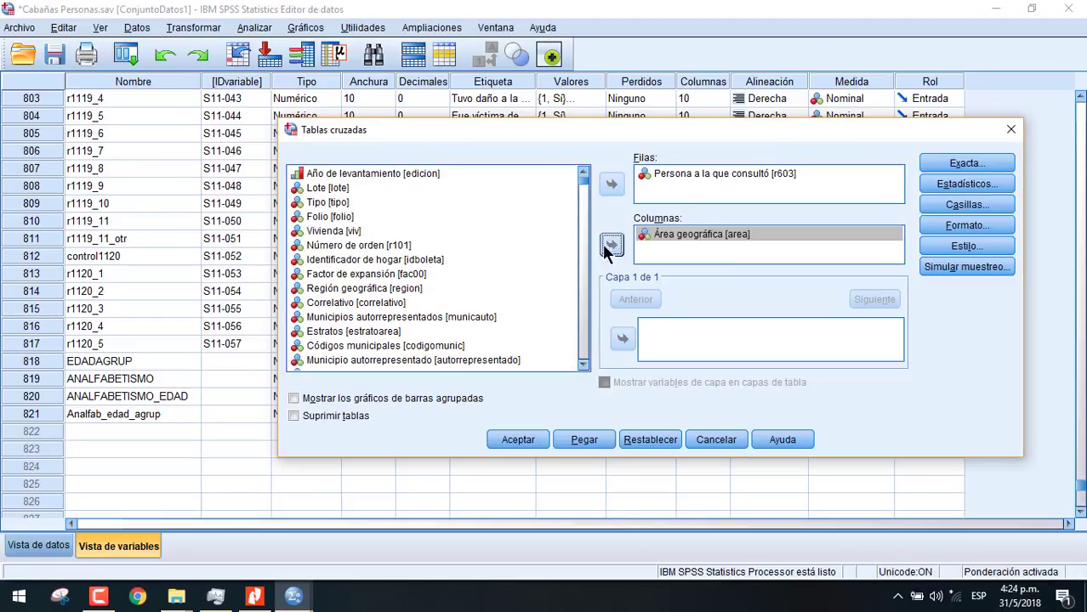
# Run the Persona a la que consultó by Área geográfica crosstab, and clear Persona a la que consultó [r603] from the data editor's Frequencies setup
pyautogui.click(521, 444)
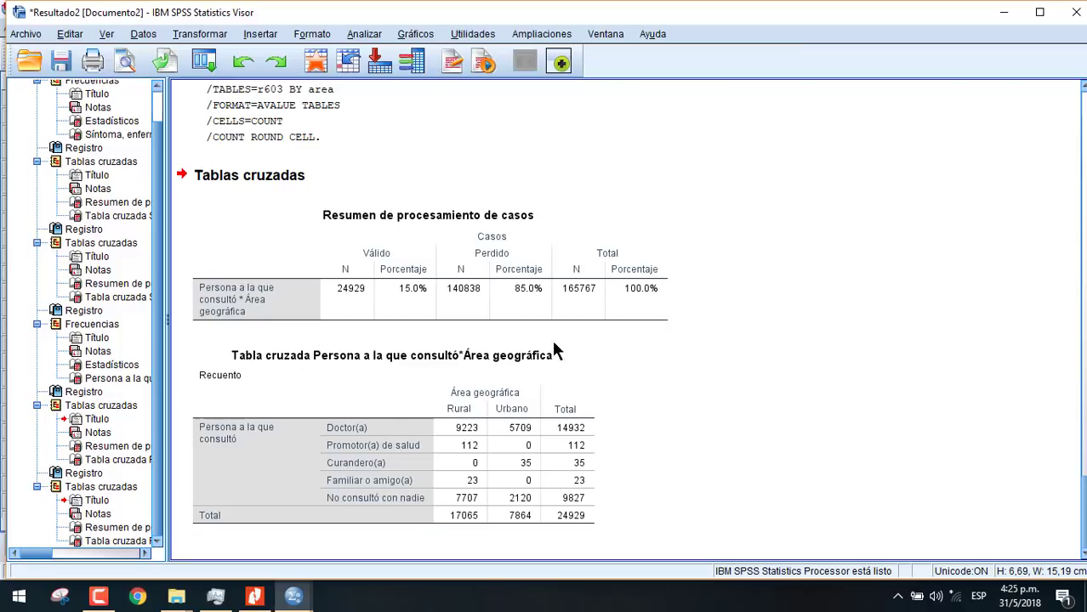
pyautogui.click(293, 598)
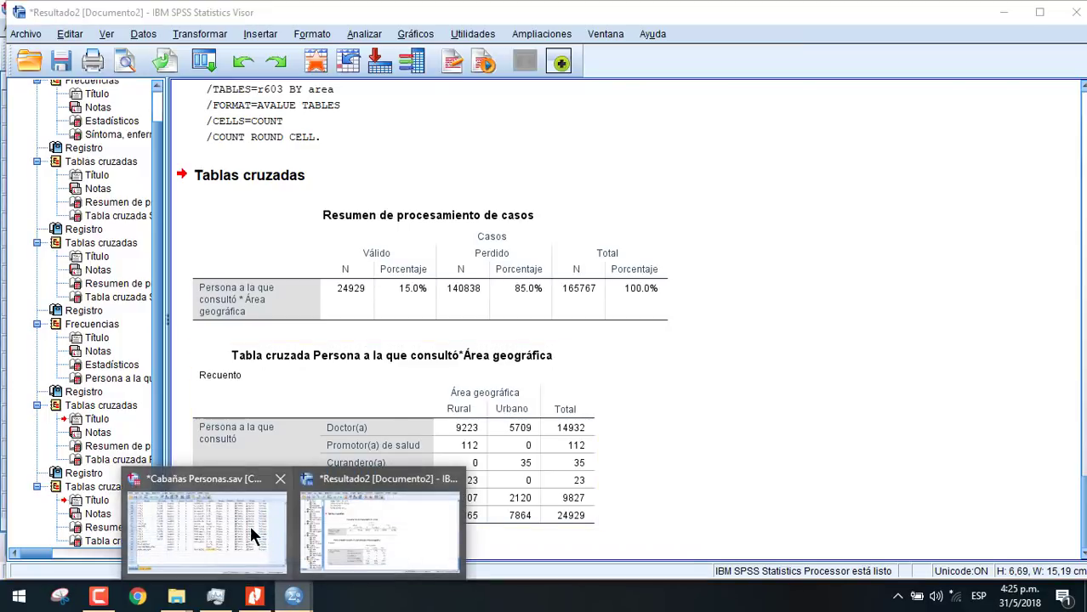
pyautogui.click(206, 527)
pyautogui.click(260, 28)
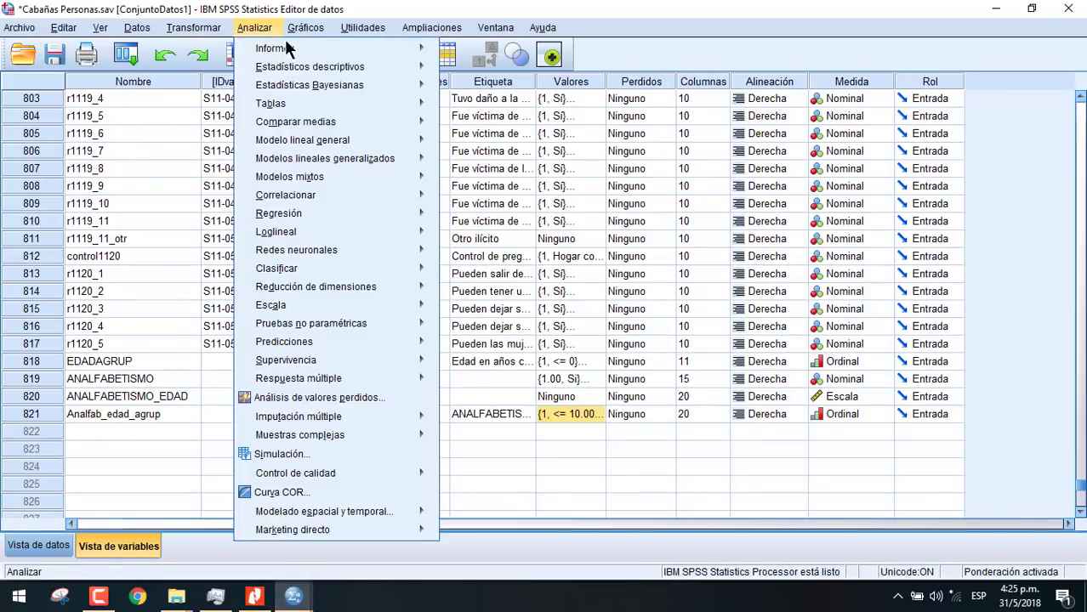
pyautogui.moveTo(338, 67)
pyautogui.click(475, 70)
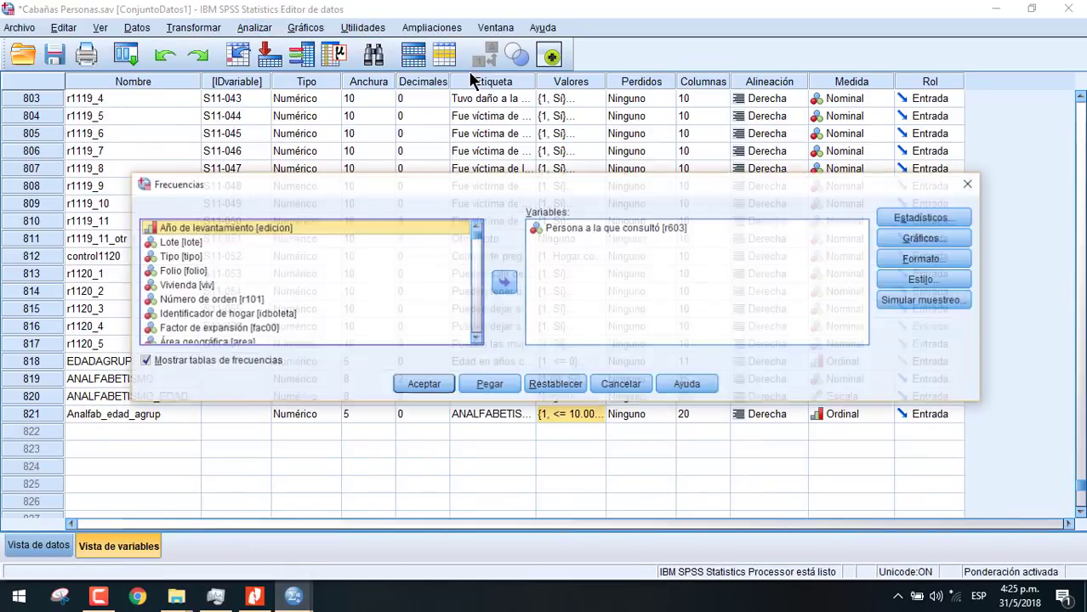
pyautogui.click(549, 228)
pyautogui.click(505, 287)
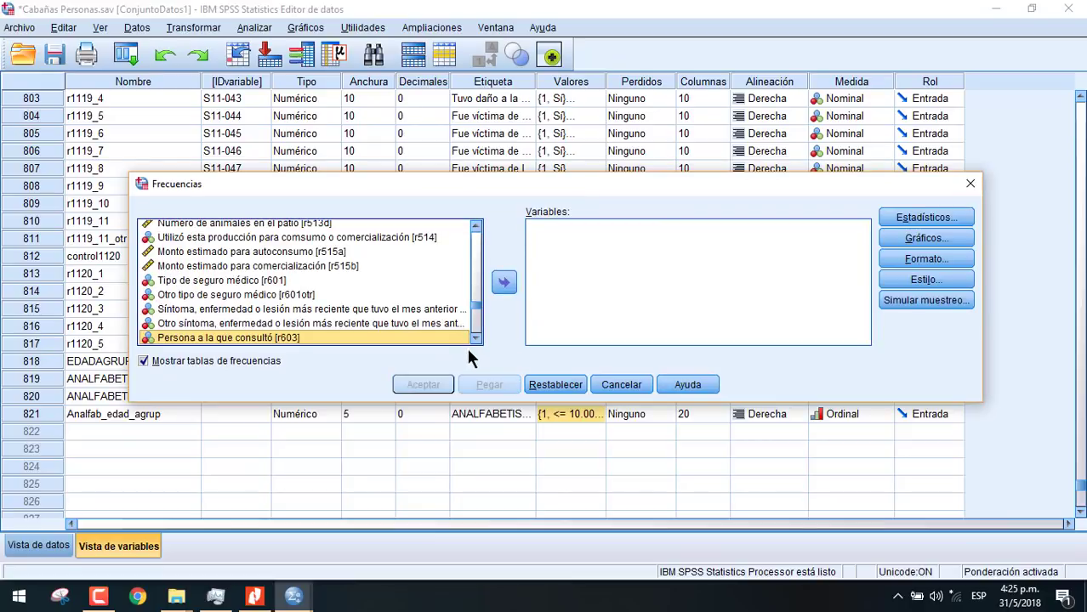
# Run a frequency table for Lugar en el que consultó [r604] and return to the data editor
pyautogui.click(474, 339)
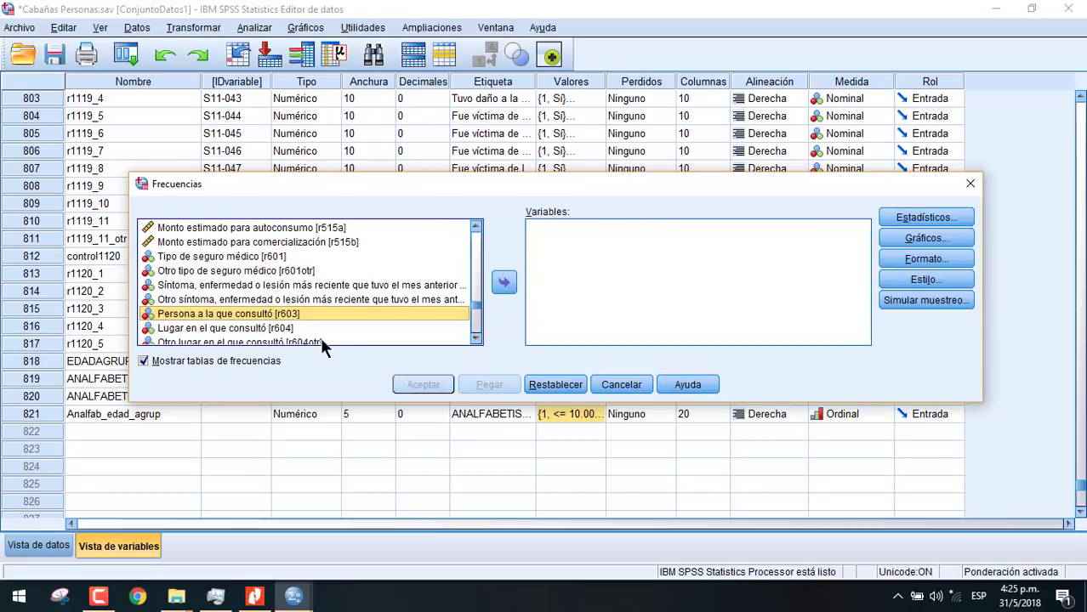
pyautogui.click(245, 326)
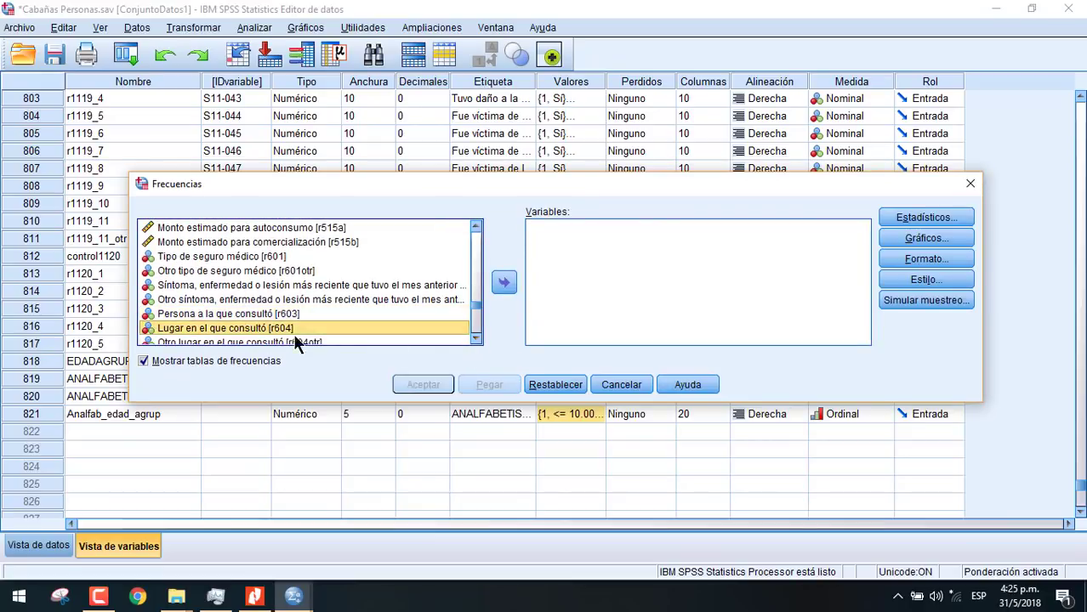
pyautogui.click(504, 284)
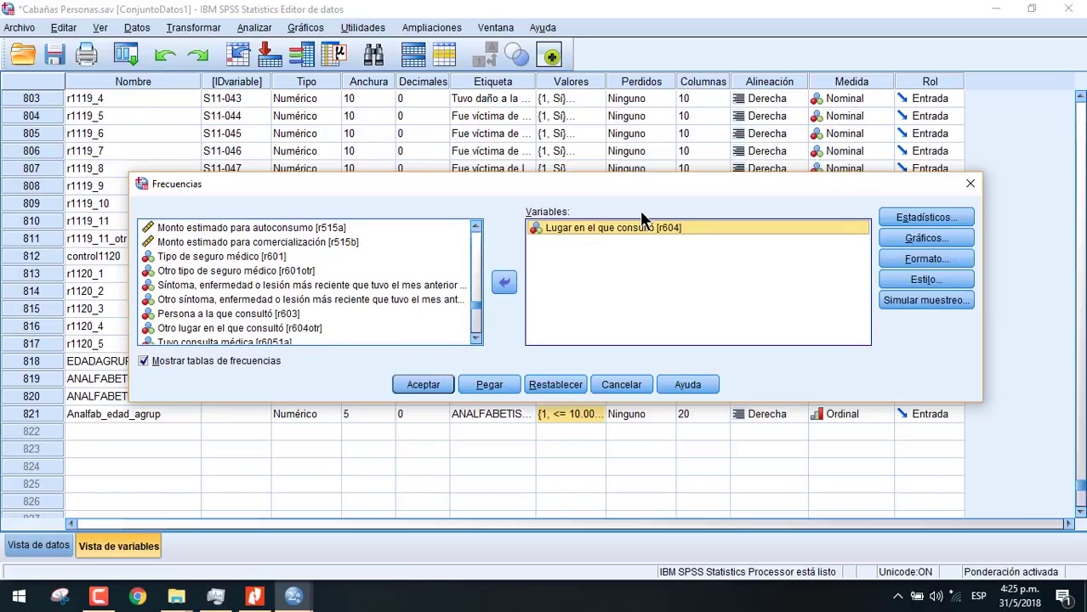
pyautogui.click(425, 385)
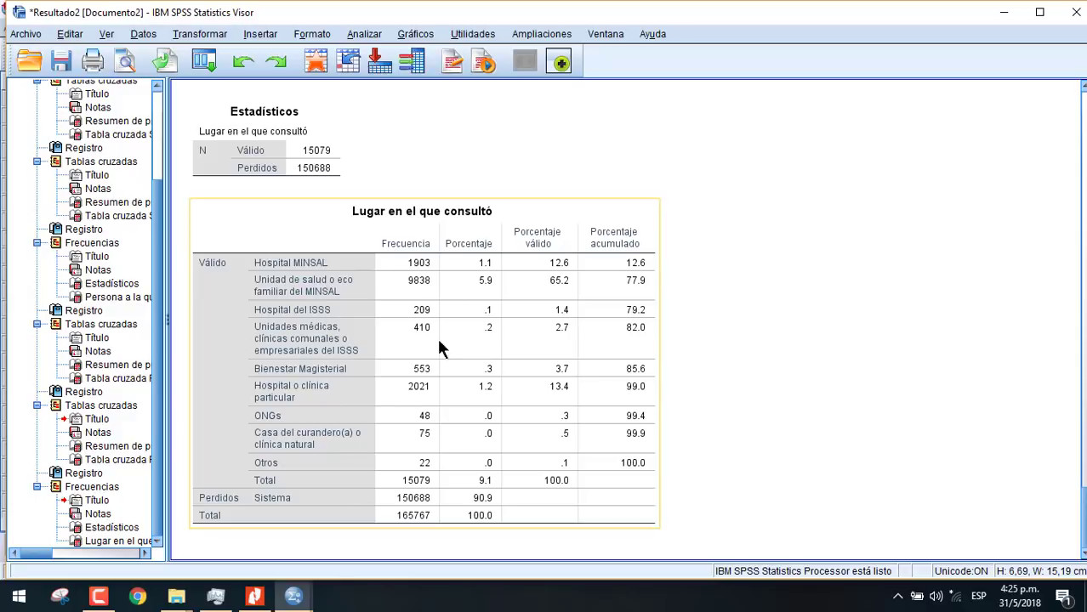
pyautogui.click(295, 596)
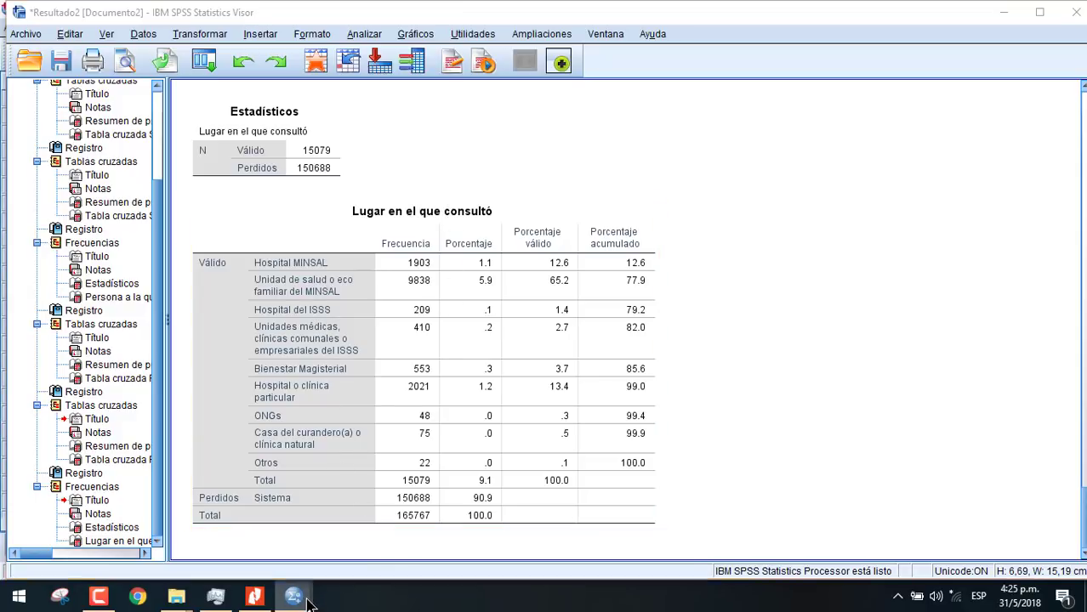
pyautogui.click(259, 530)
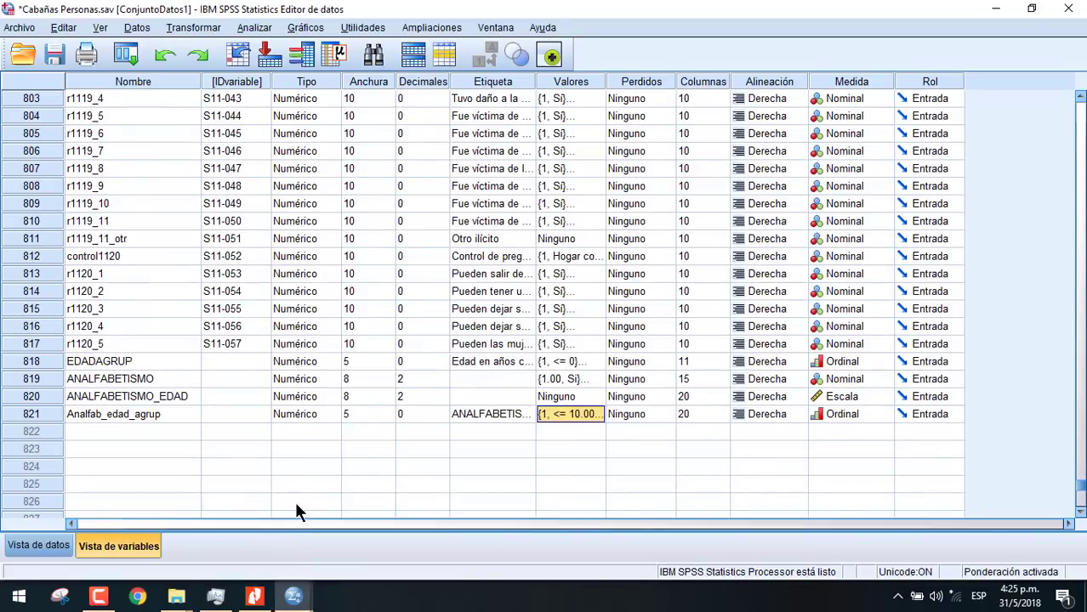
pyautogui.click(253, 27)
pyautogui.moveTo(353, 67)
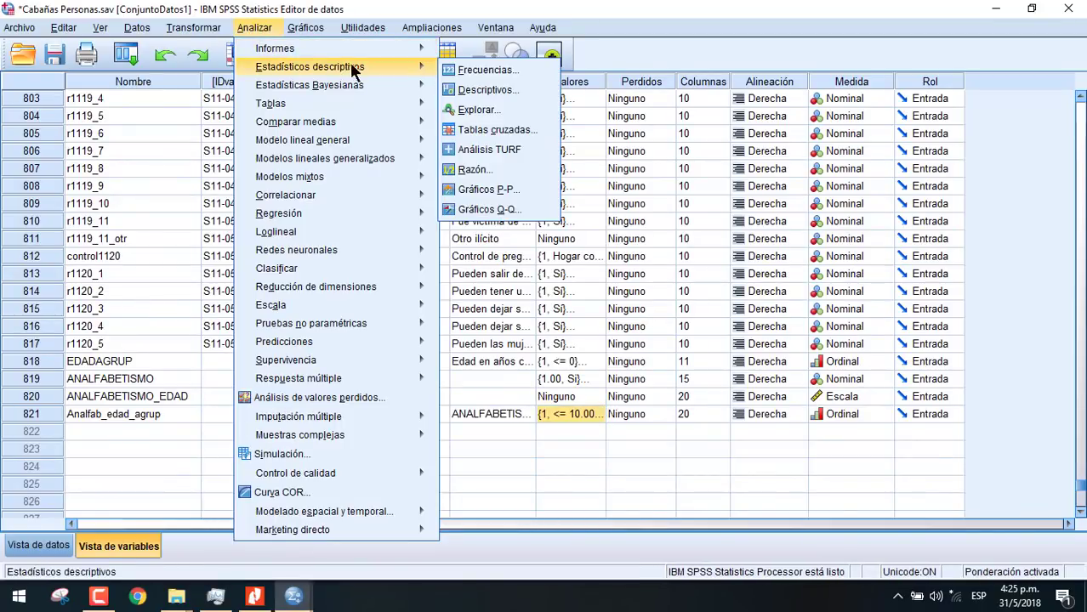
pyautogui.click(451, 68)
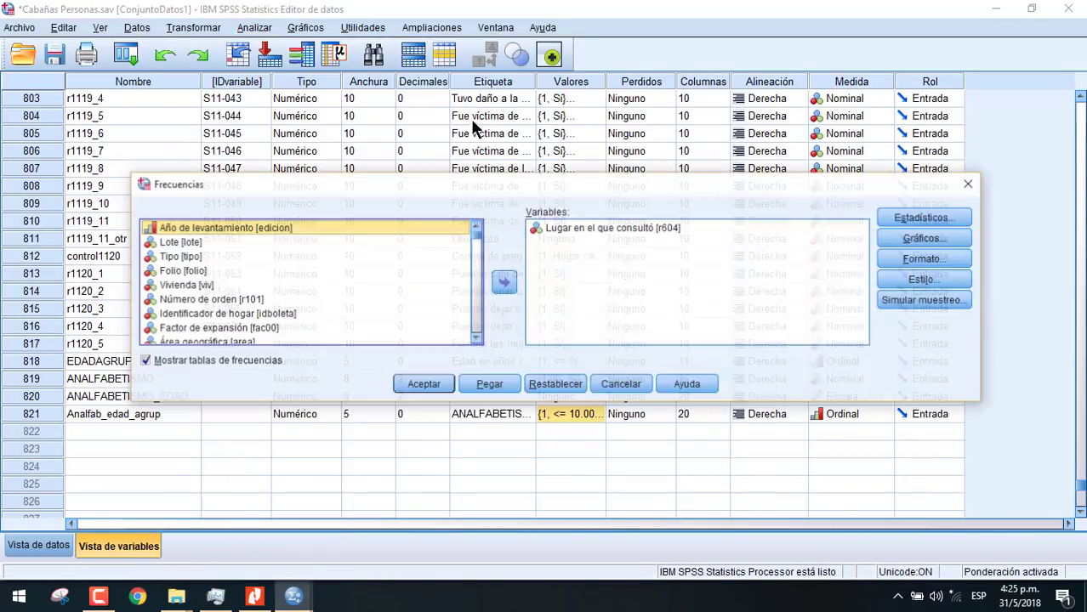
pyautogui.click(972, 185)
# Open the crosstabs setup and clear Área geográfica from the columns and Persona a la que consultó from the rows
pyautogui.click(250, 28)
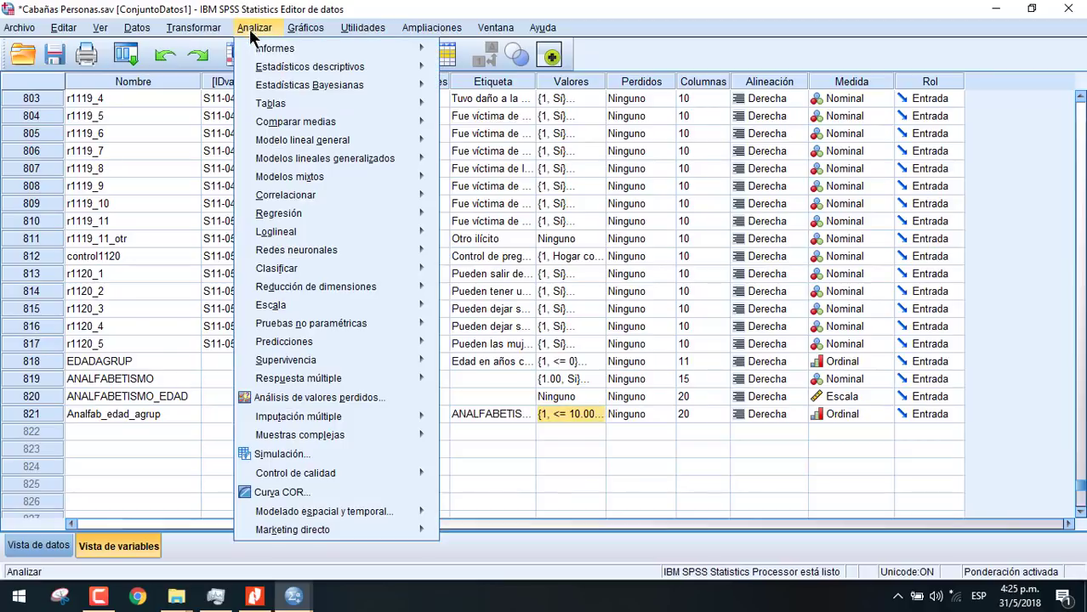
pyautogui.moveTo(429, 64)
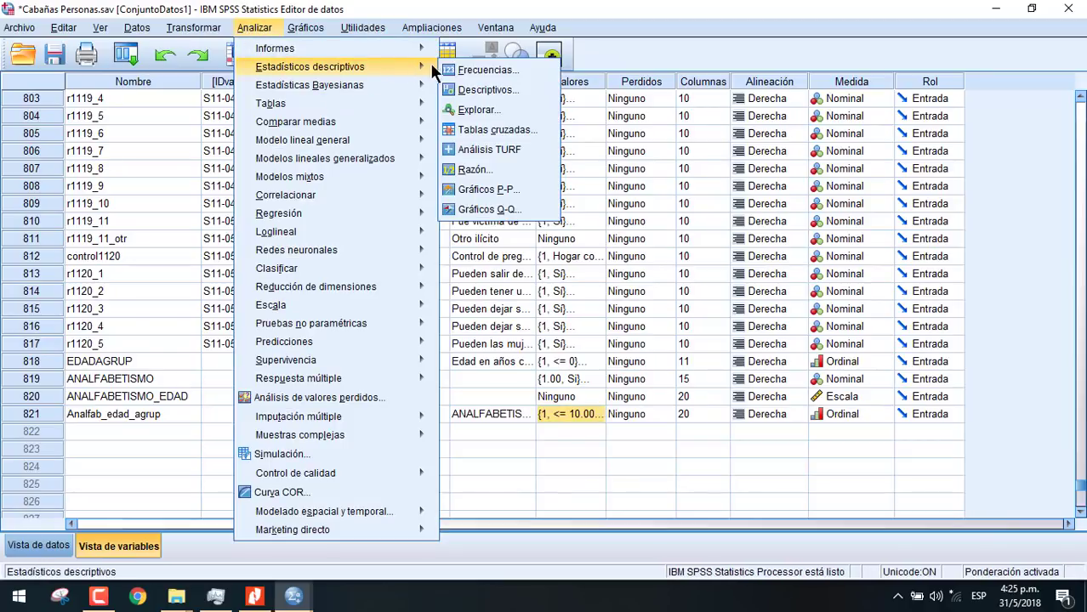
pyautogui.click(498, 130)
pyautogui.click(675, 230)
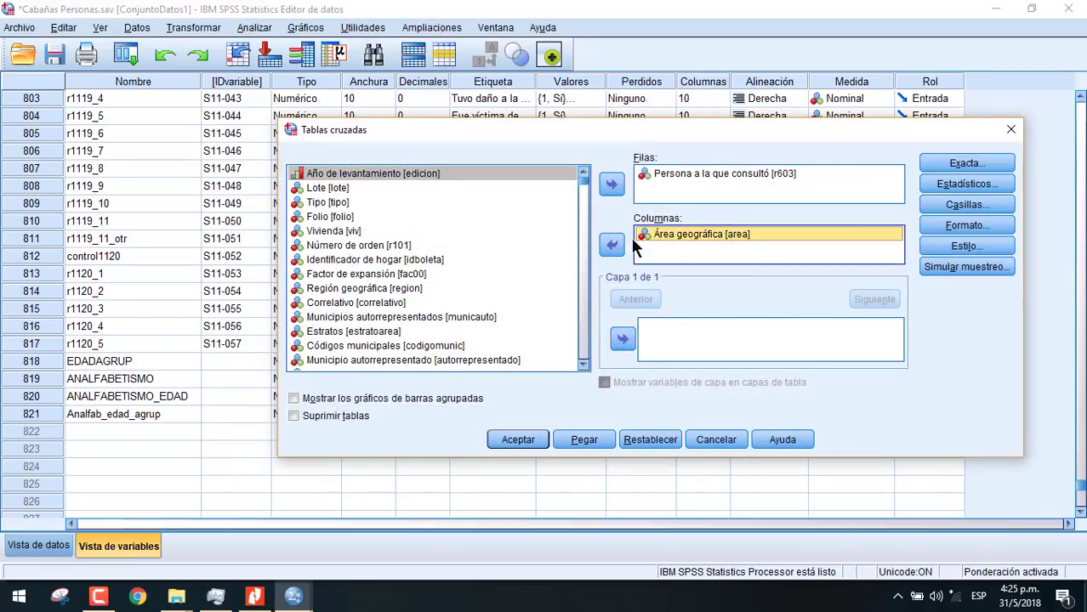
pyautogui.click(612, 245)
pyautogui.click(667, 173)
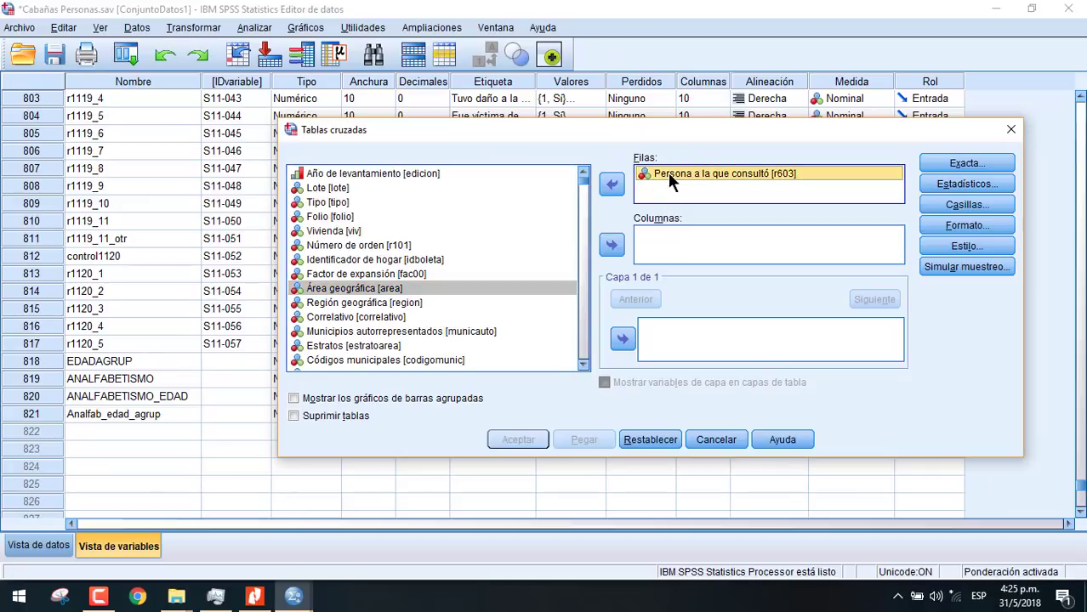
pyautogui.click(614, 185)
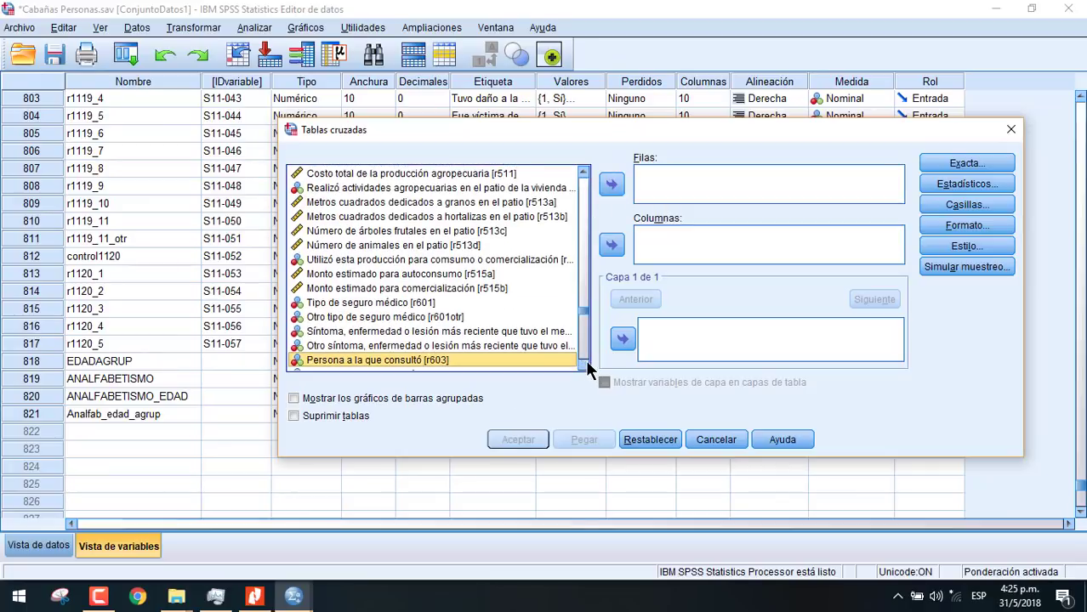
# Assign Lugar en el que consultó [r604] to the crosstab rows
pyautogui.click(584, 364)
pyautogui.click(584, 364)
pyautogui.click(458, 342)
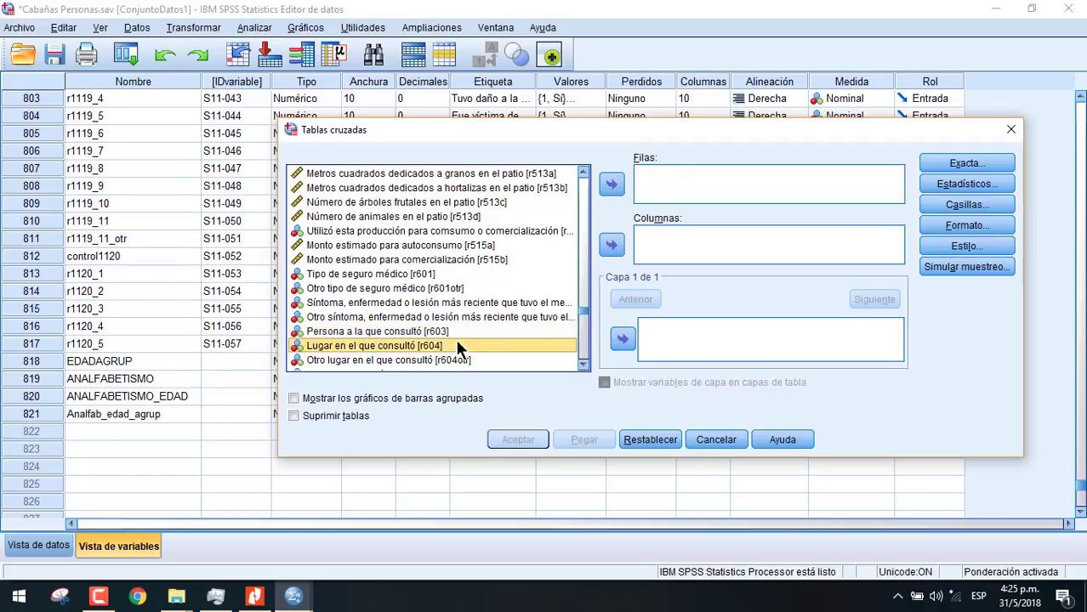
pyautogui.click(614, 184)
# Find Sexo [r104] in the variable list, assign it to the columns and run the crosstab
pyautogui.click(461, 231)
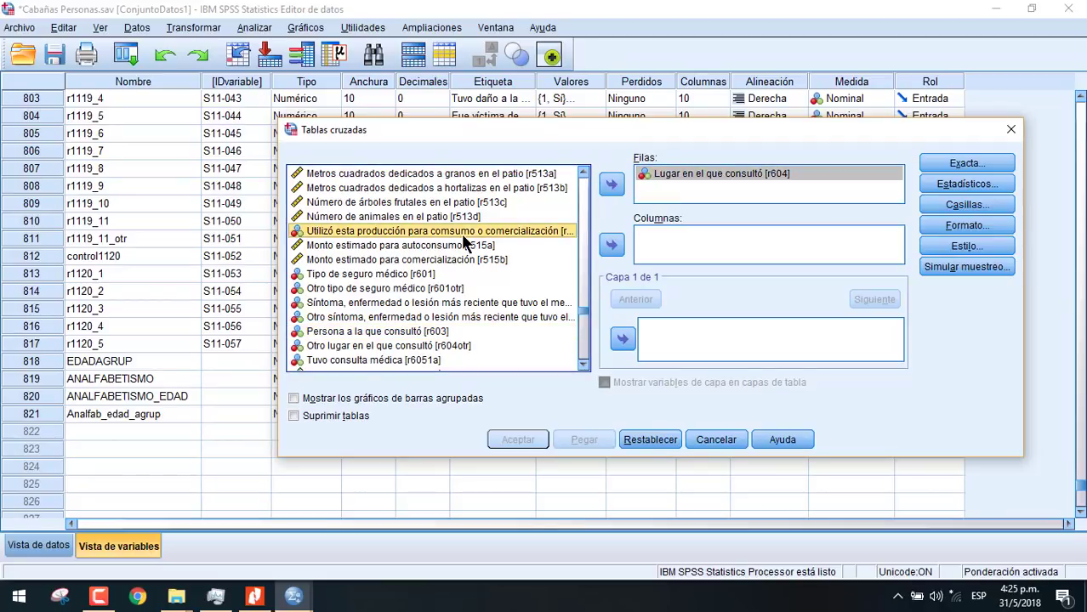
pyautogui.press('s')
pyautogui.press('s')
pyautogui.press('s')
pyautogui.press('s')
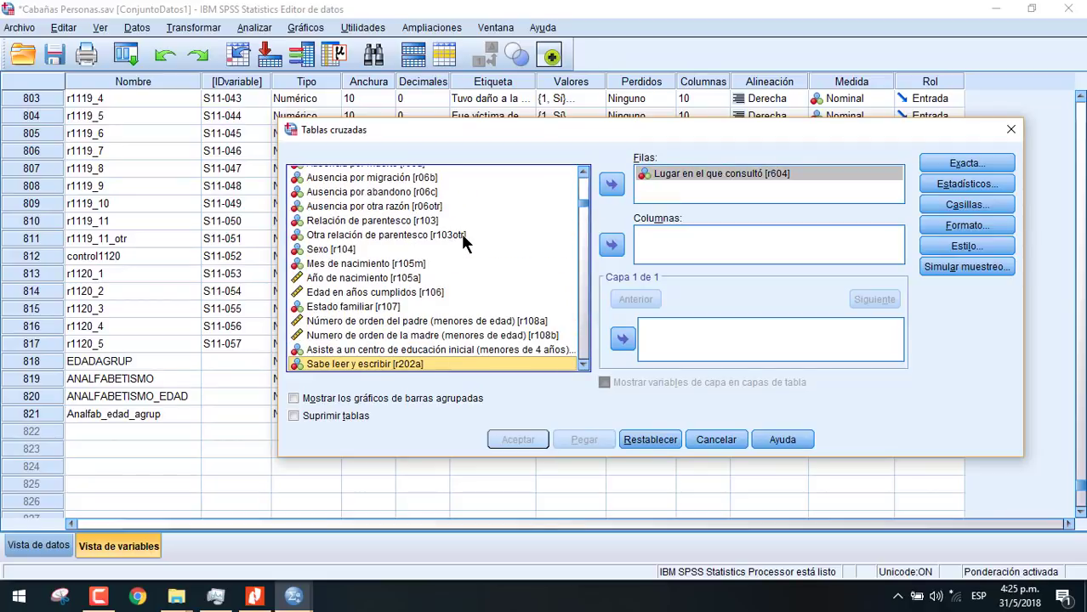
pyautogui.click(345, 237)
pyautogui.click(342, 250)
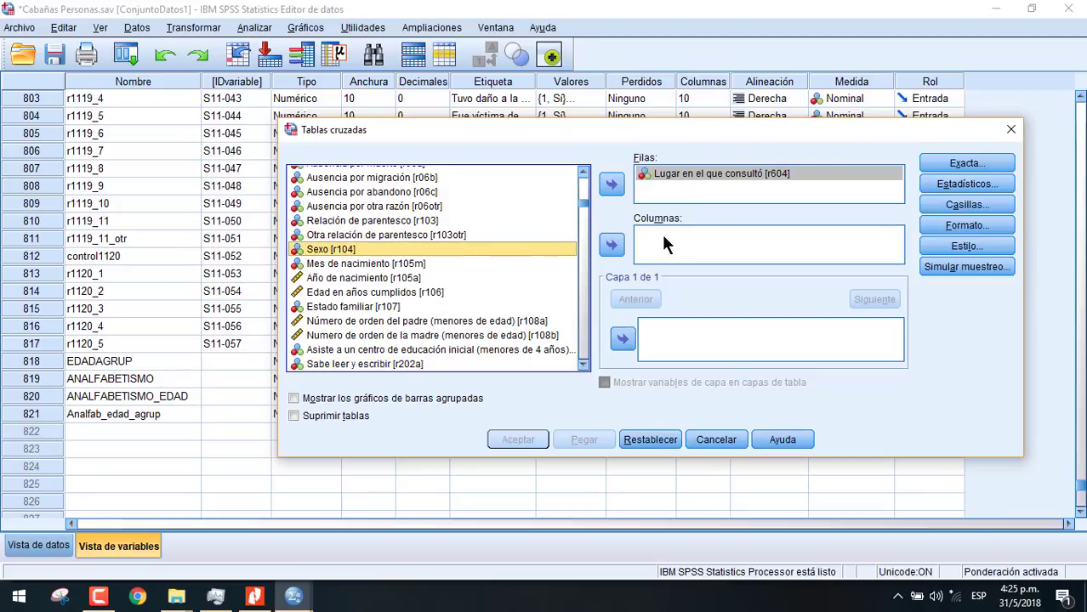
pyautogui.click(611, 245)
pyautogui.click(520, 440)
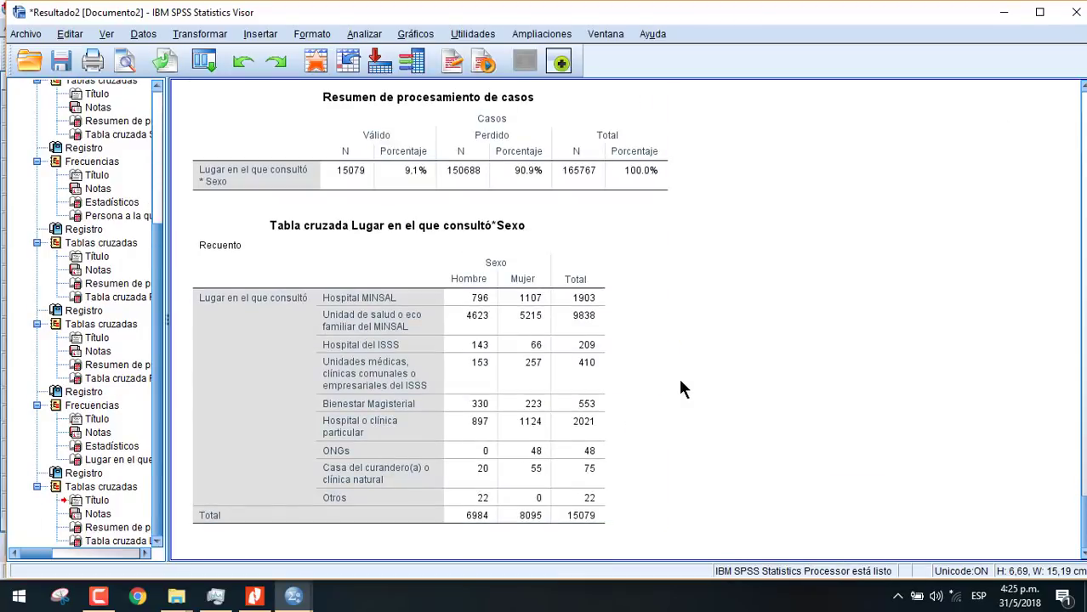
# Reopen the crosstabs setup from the data editor and clear Sexo from the columns, keeping Lugar en el que consultó as rows
pyautogui.click(294, 595)
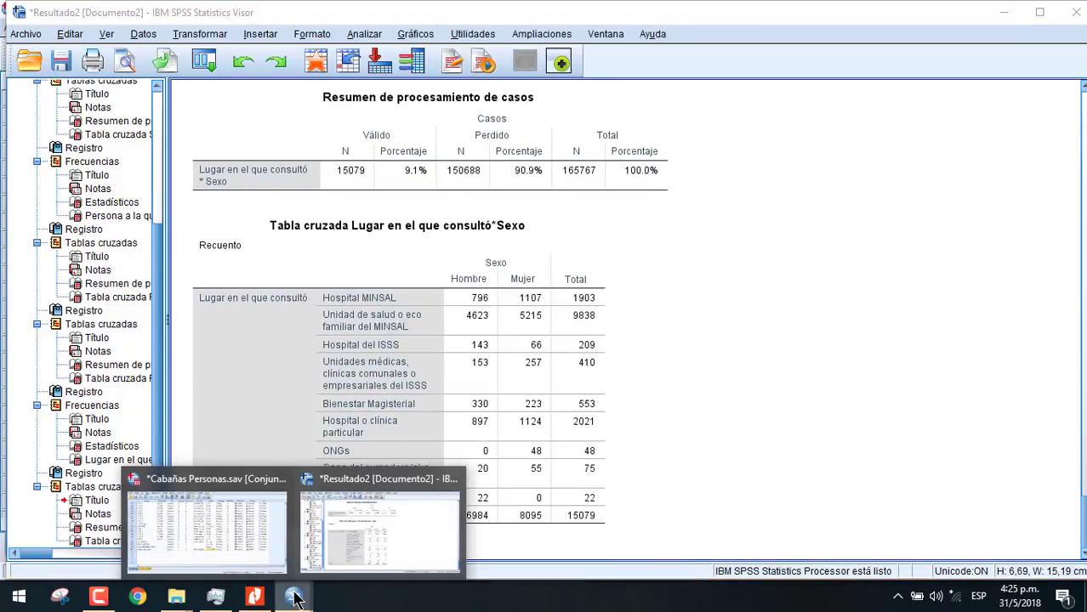
pyautogui.click(252, 545)
pyautogui.click(257, 28)
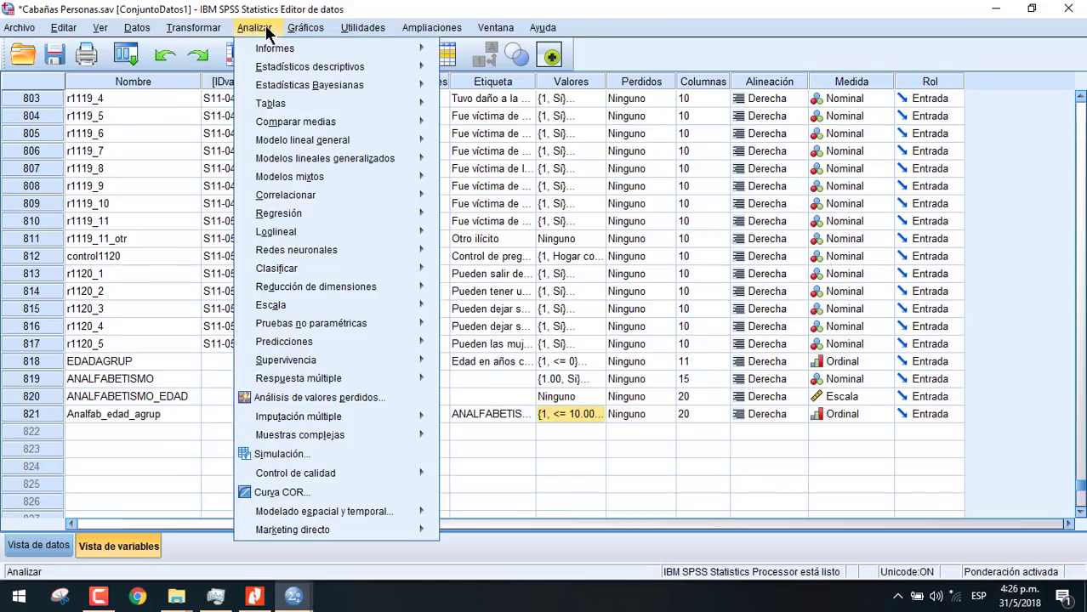
pyautogui.moveTo(351, 64)
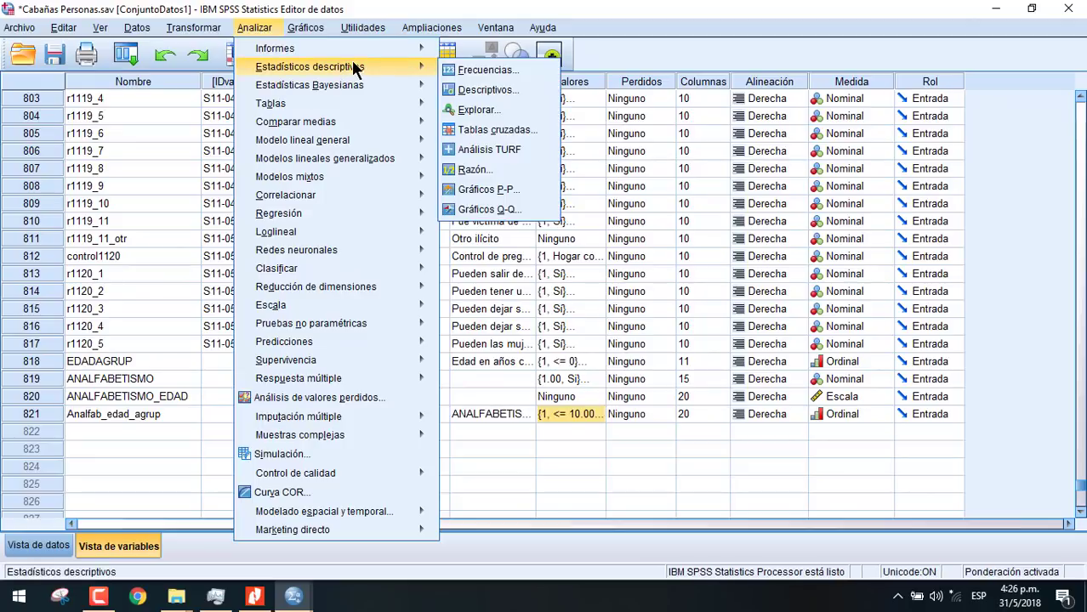
pyautogui.click(517, 141)
pyautogui.click(668, 235)
pyautogui.click(611, 245)
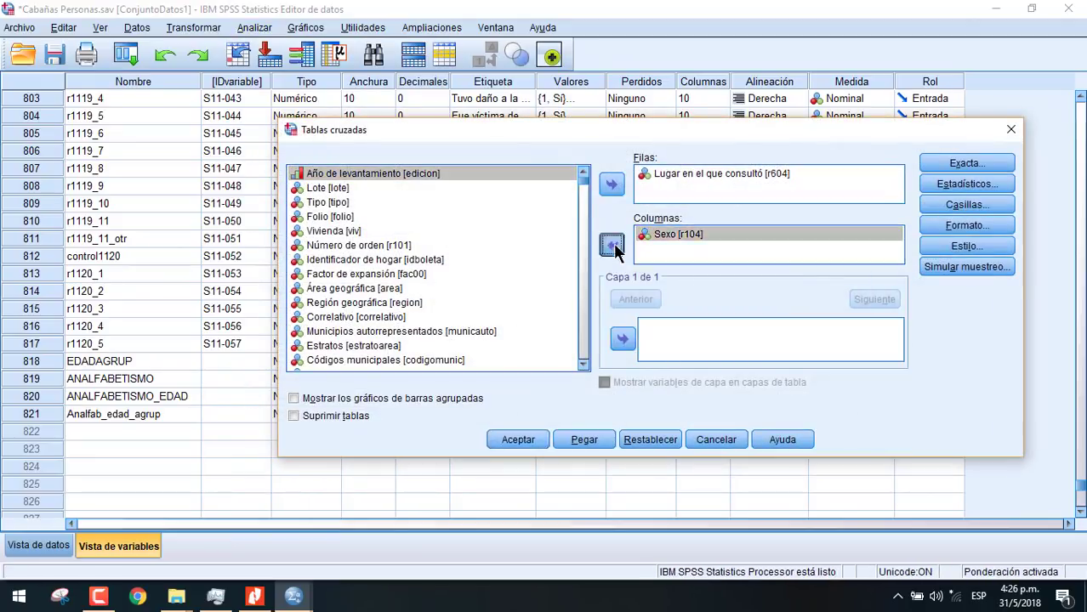
# Assign Área geográfica [area] to the columns, run the Lugar en el que consultó crosstab and view its output
pyautogui.moveTo(589, 206); pyautogui.dragTo(452, 153)
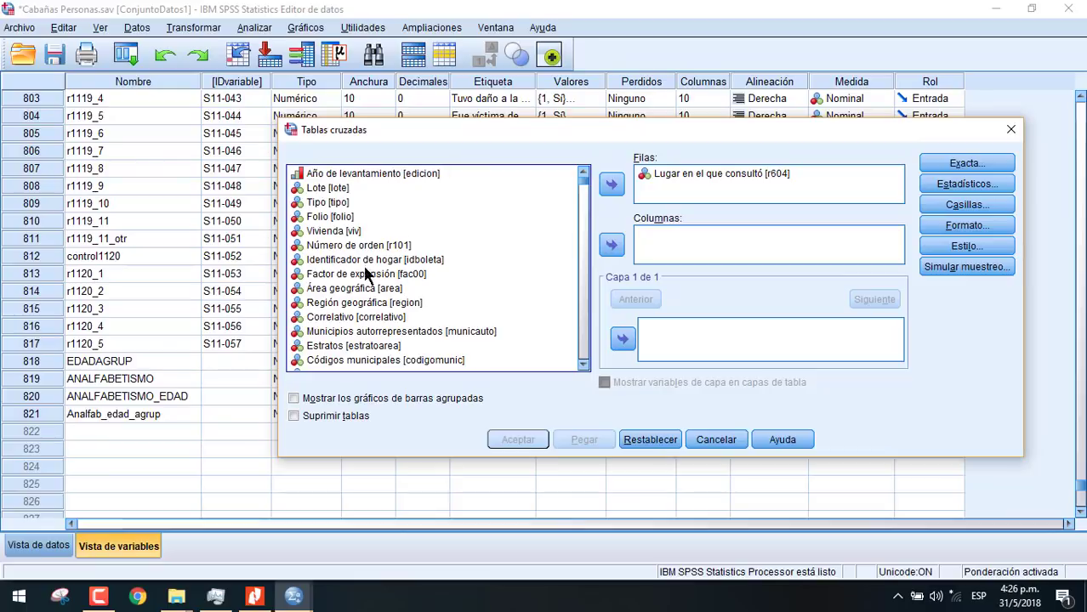
pyautogui.click(366, 289)
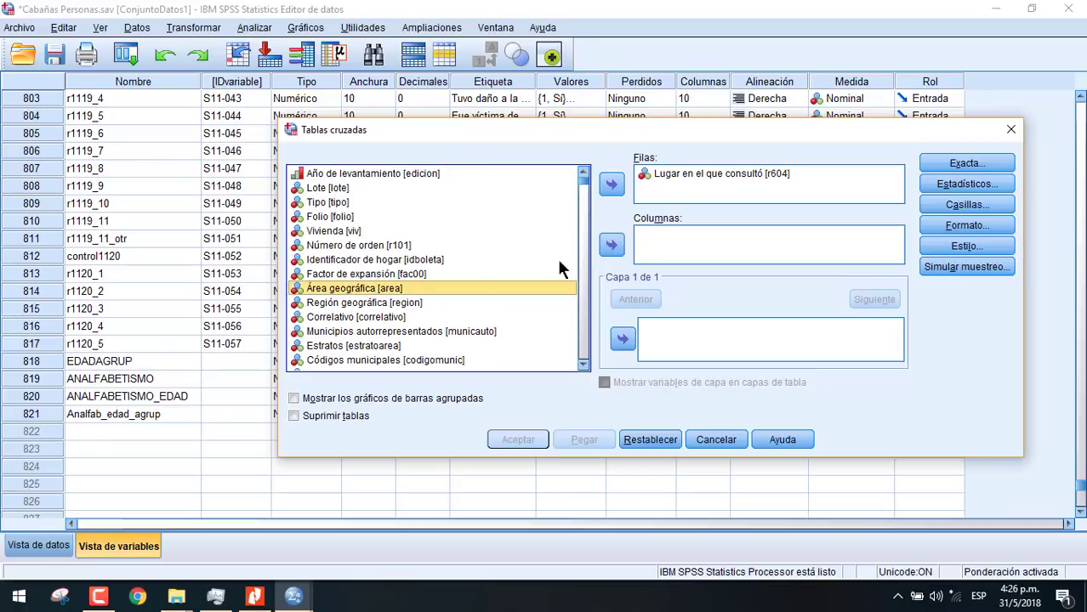
pyautogui.click(621, 245)
pyautogui.click(517, 440)
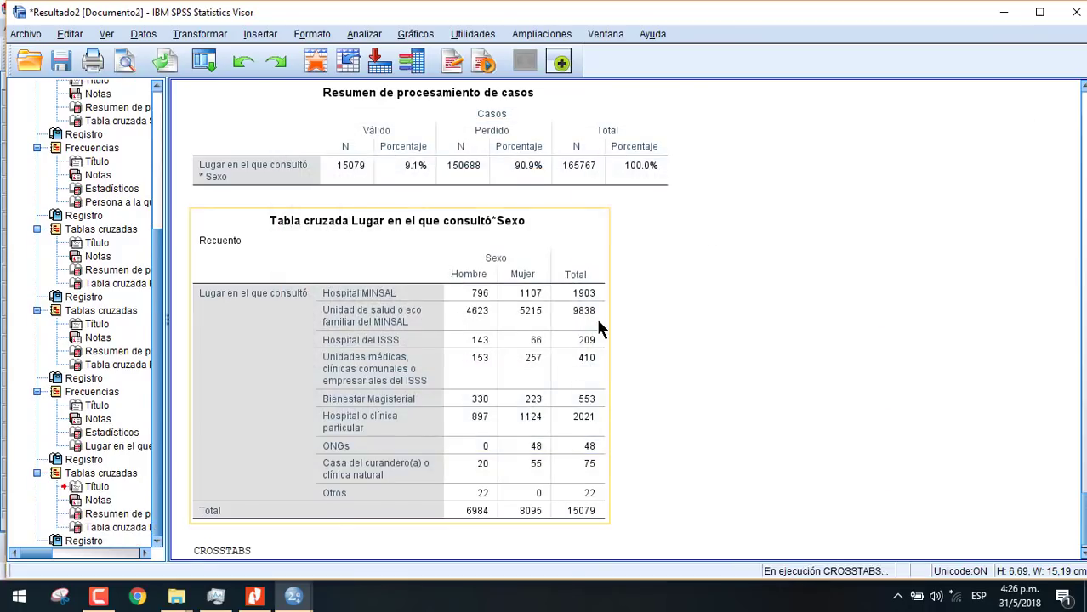
pyautogui.scroll(3, 684, 262)
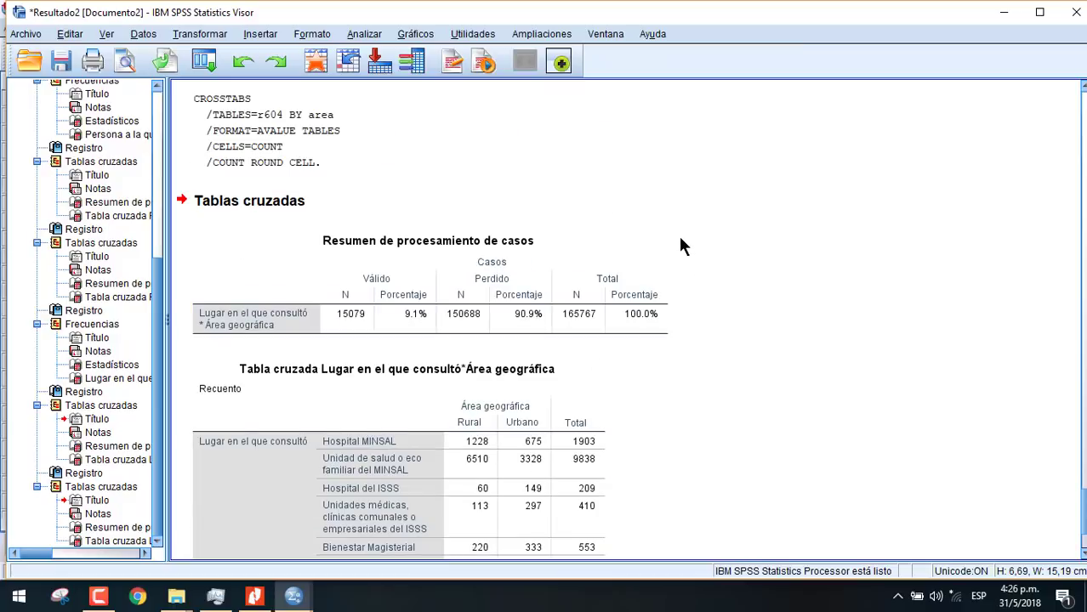
pyautogui.scroll(-3, 681, 251)
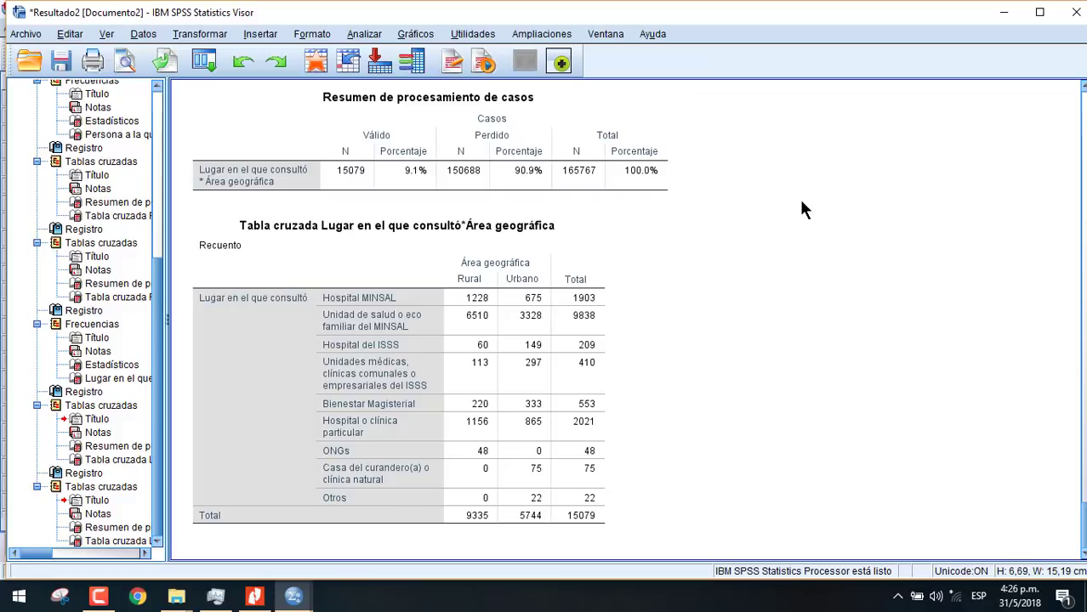
# Save the output document as "3. Características de Salud" in the Cabañas folder and close its viewer window
pyautogui.click(28, 35)
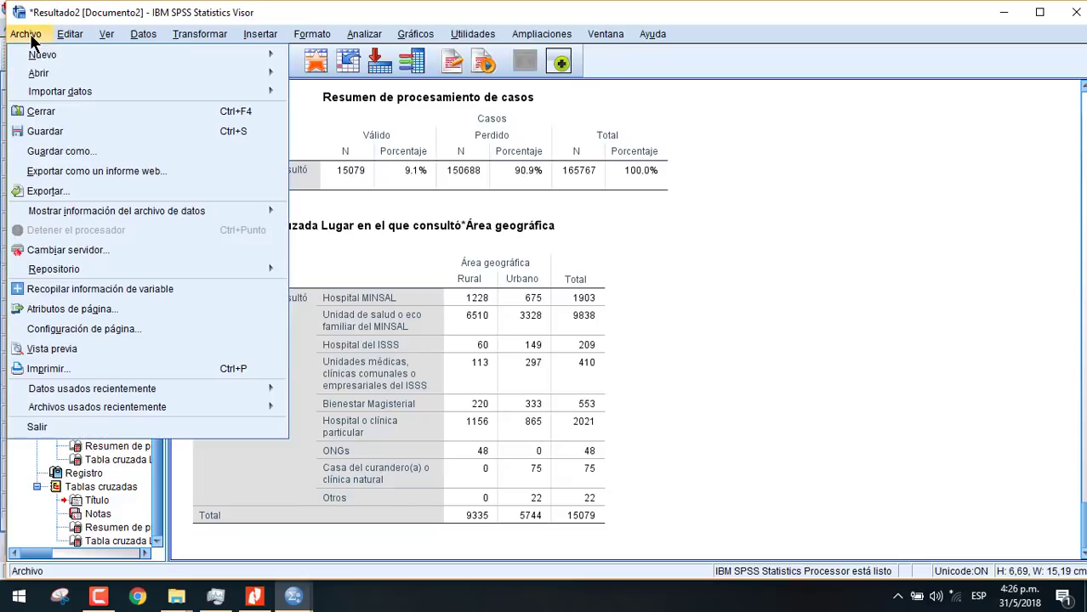
pyautogui.click(79, 152)
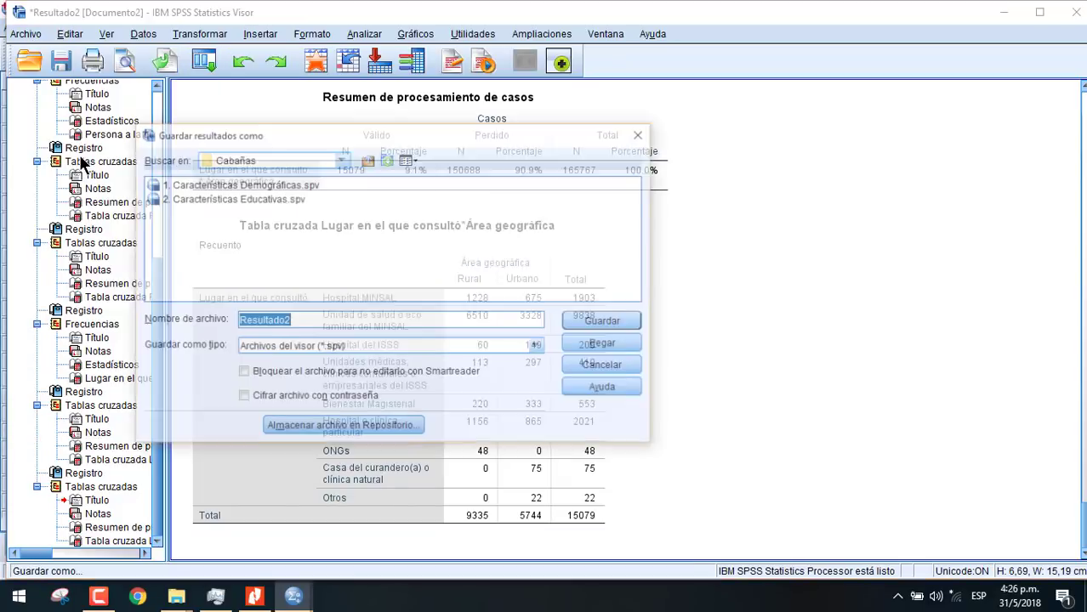
pyautogui.write('3.')
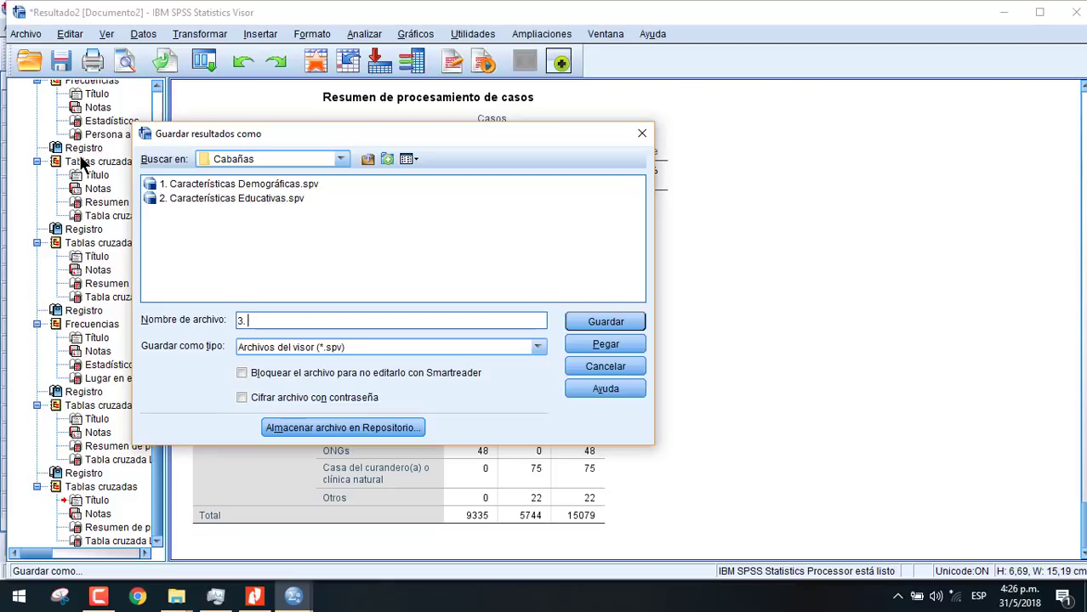
pyautogui.write(' Características de Salud')
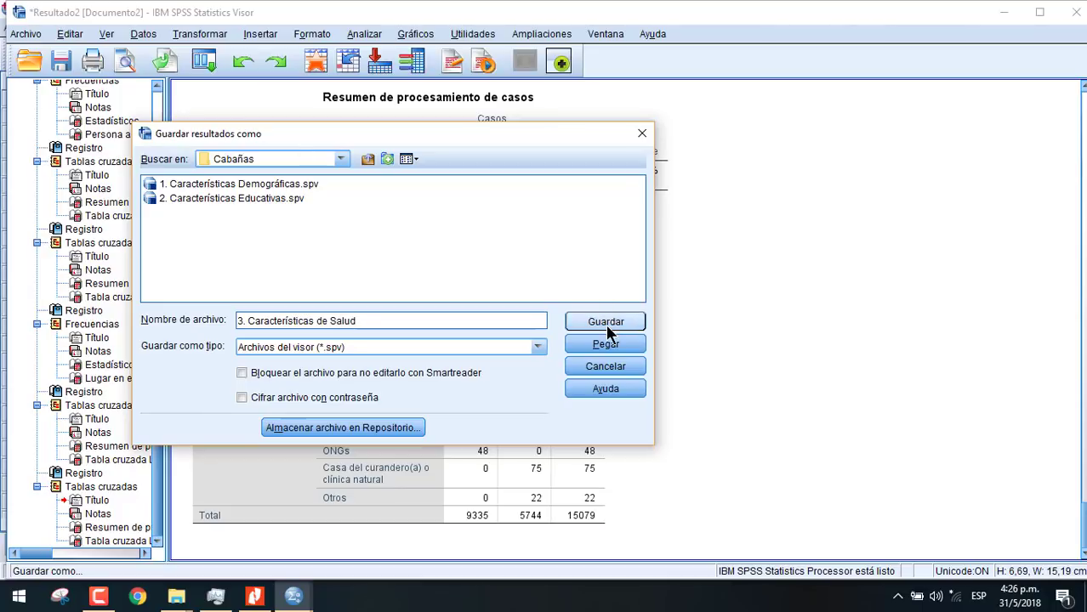
pyautogui.click(582, 327)
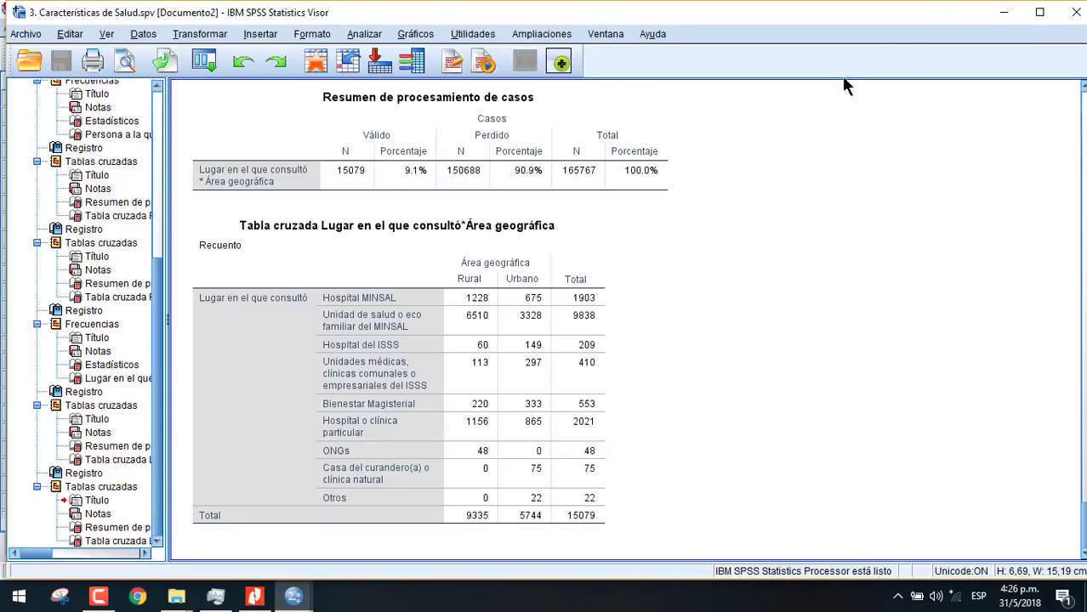
pyautogui.click(1077, 13)
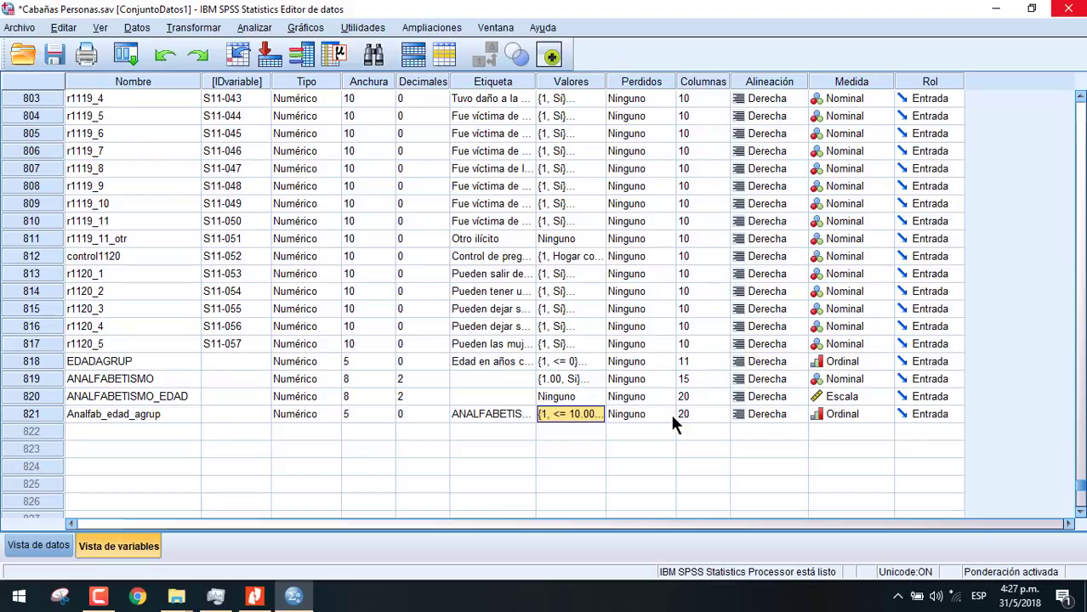
pyautogui.click(99, 596)
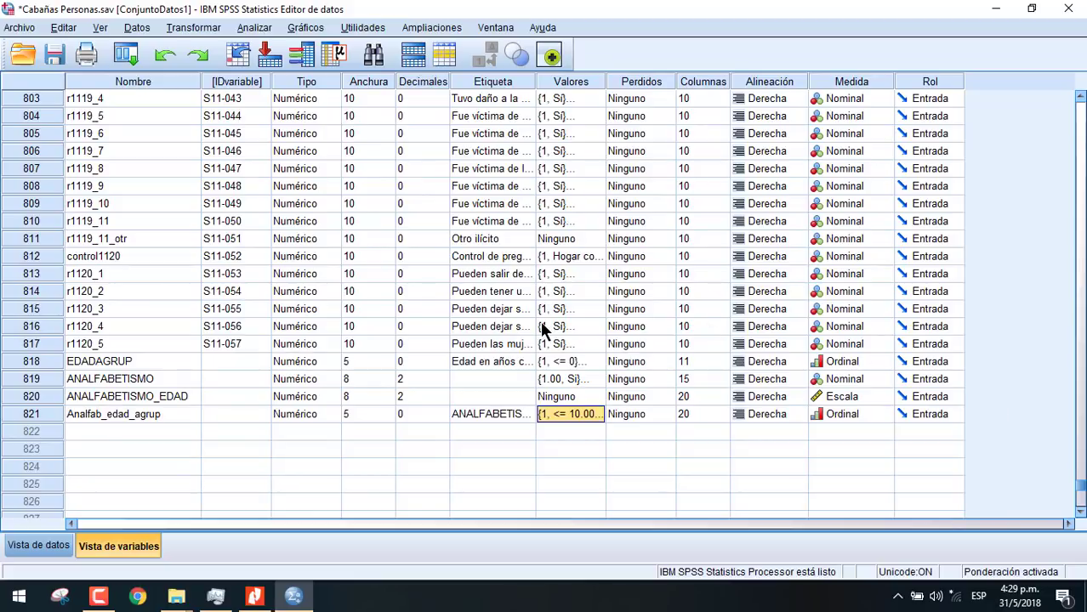
# Reset the Compute Variable setup, name the target variable PET_Edad and set its numeric expression to r106
pyautogui.click(202, 28)
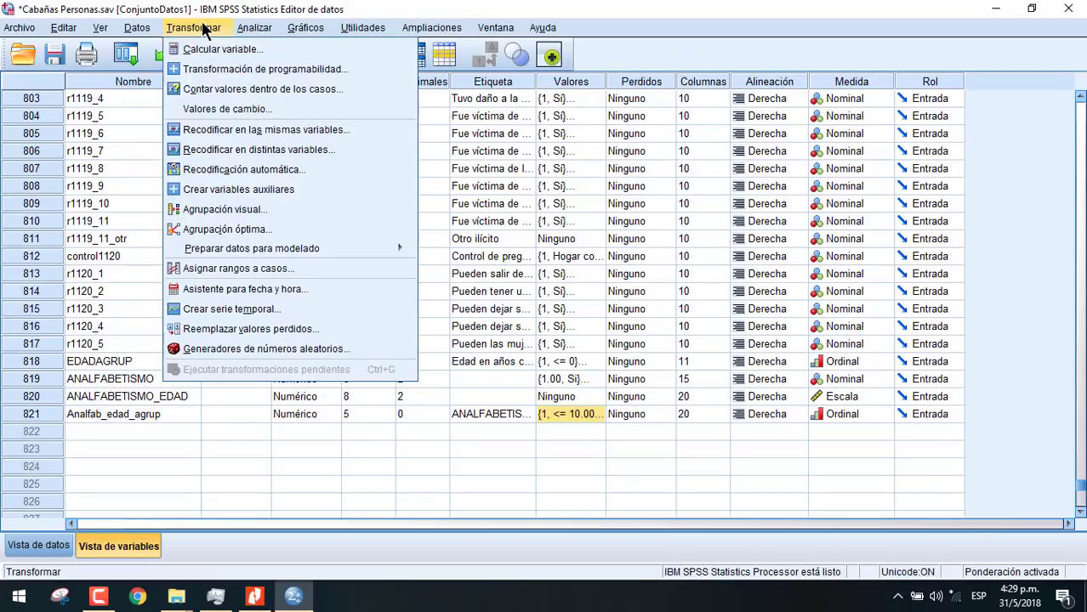
pyautogui.click(214, 48)
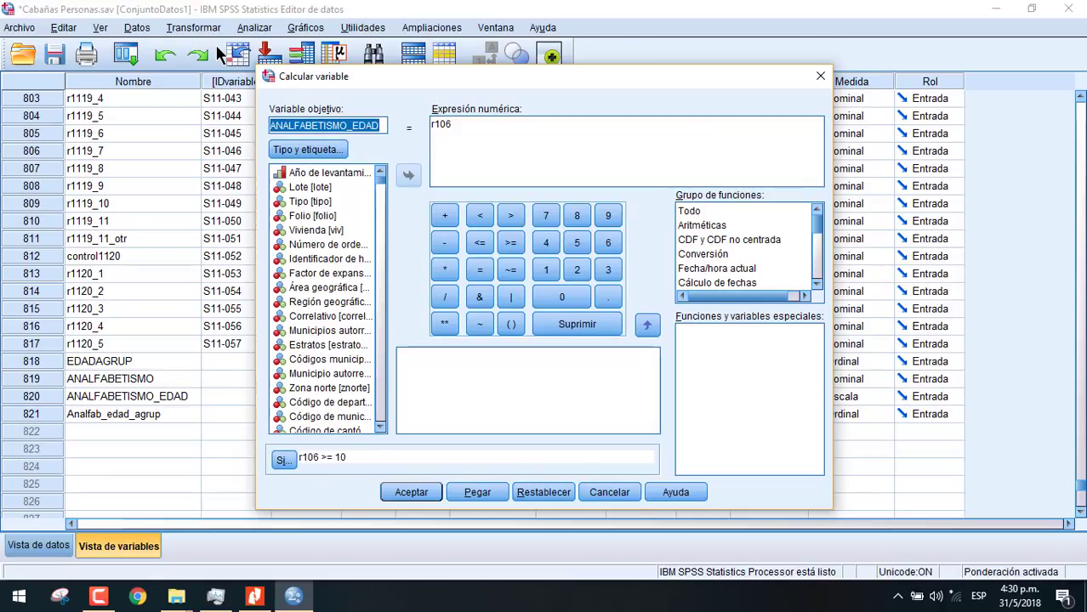
pyautogui.click(542, 492)
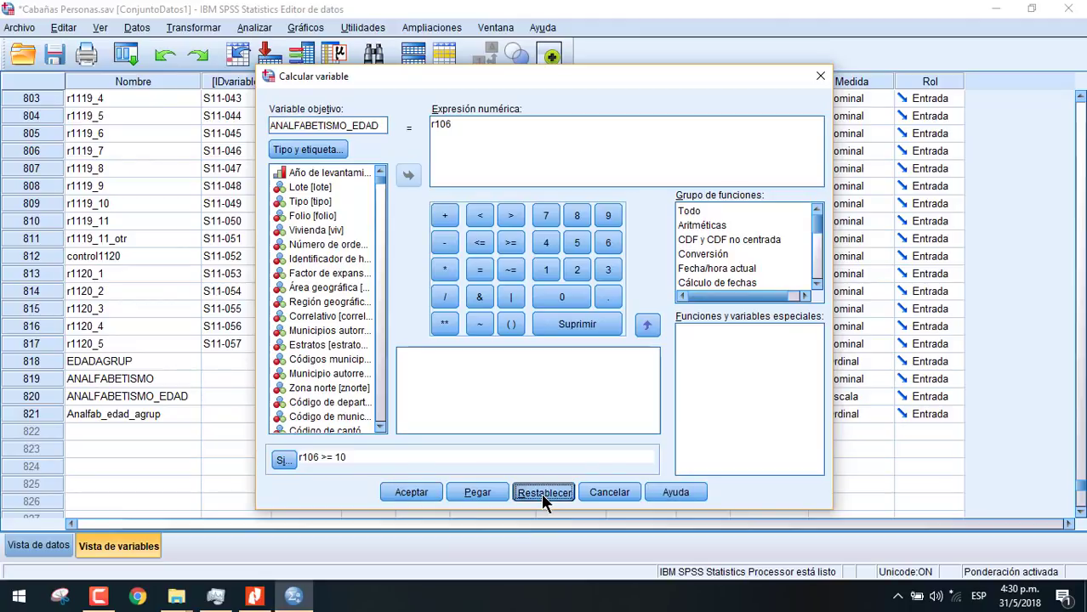
pyautogui.click(304, 122)
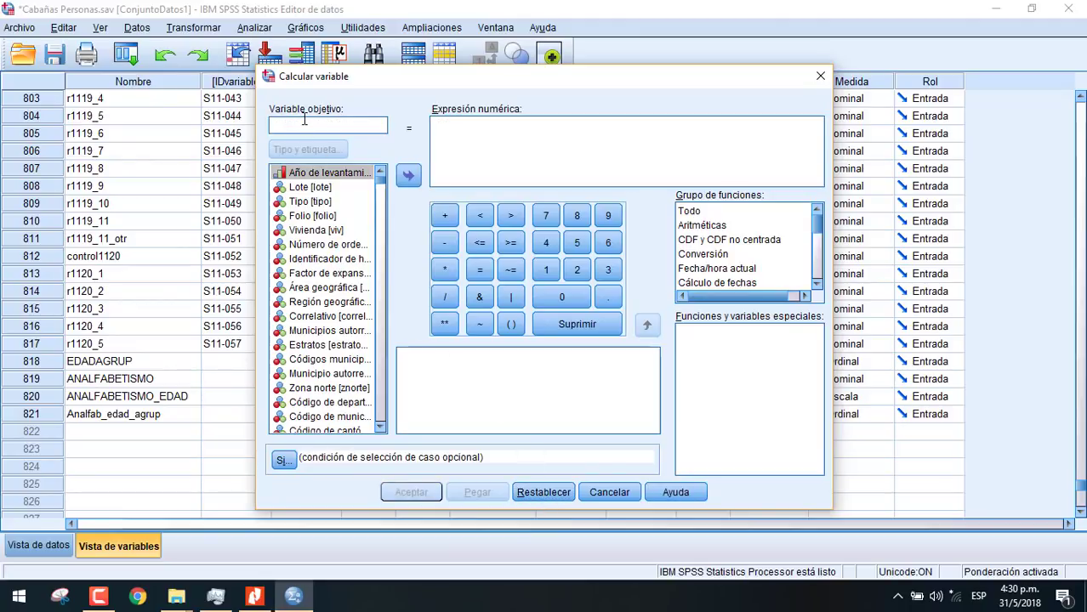
pyautogui.write('PE')
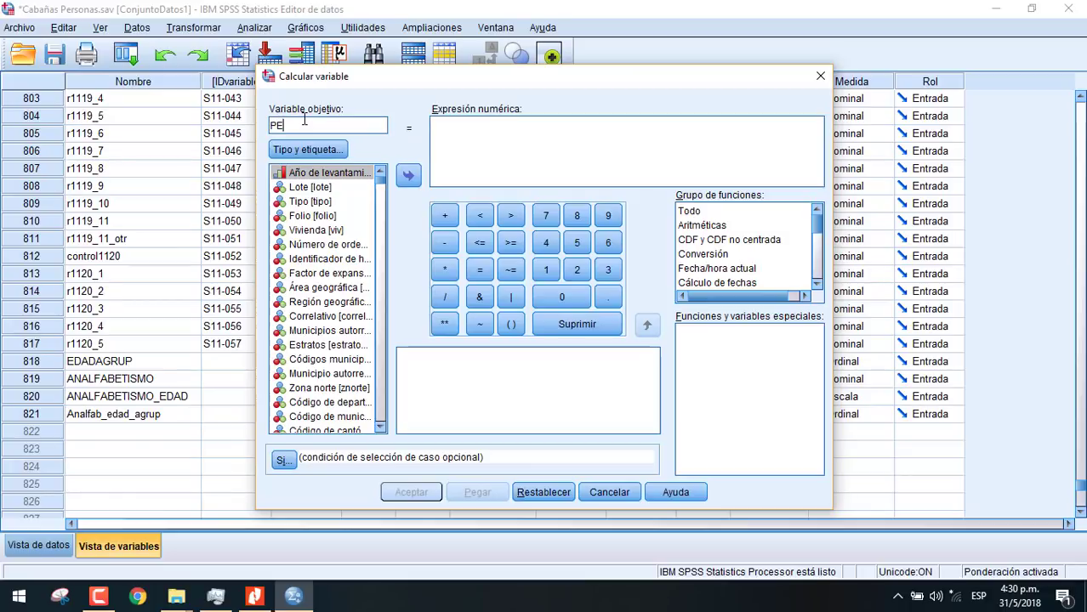
pyautogui.write('T_')
pyautogui.write('Edad')
pyautogui.click(328, 301)
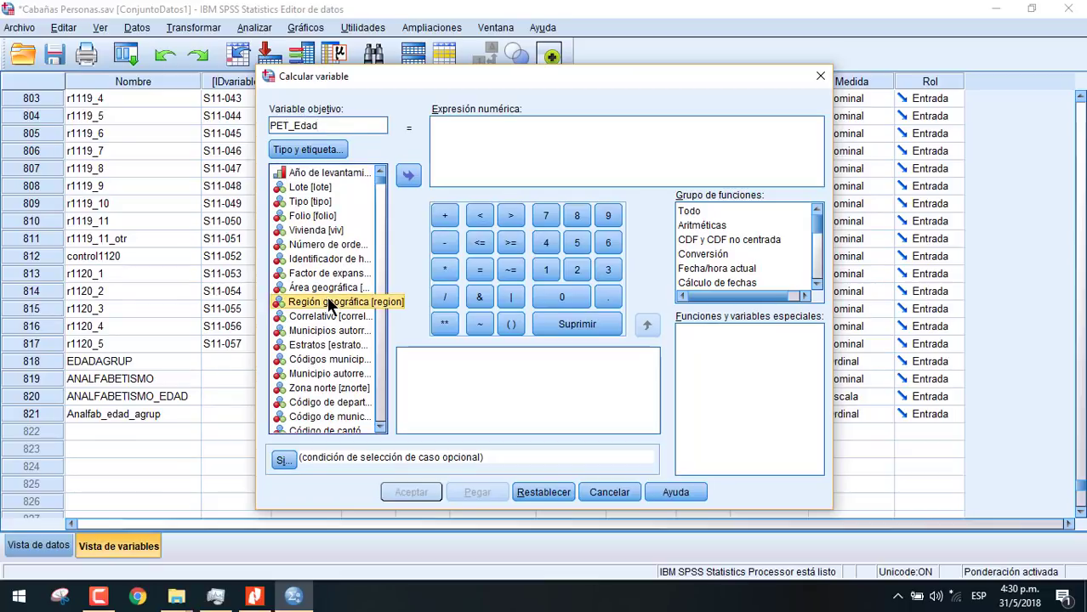
pyautogui.click(478, 132)
pyautogui.write('r')
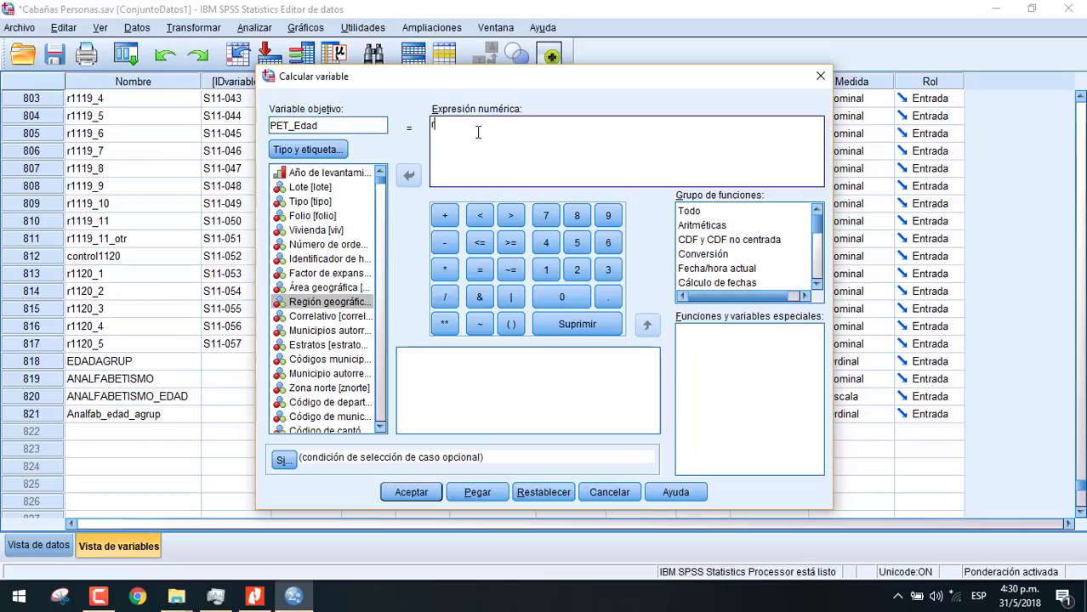
pyautogui.write('106')
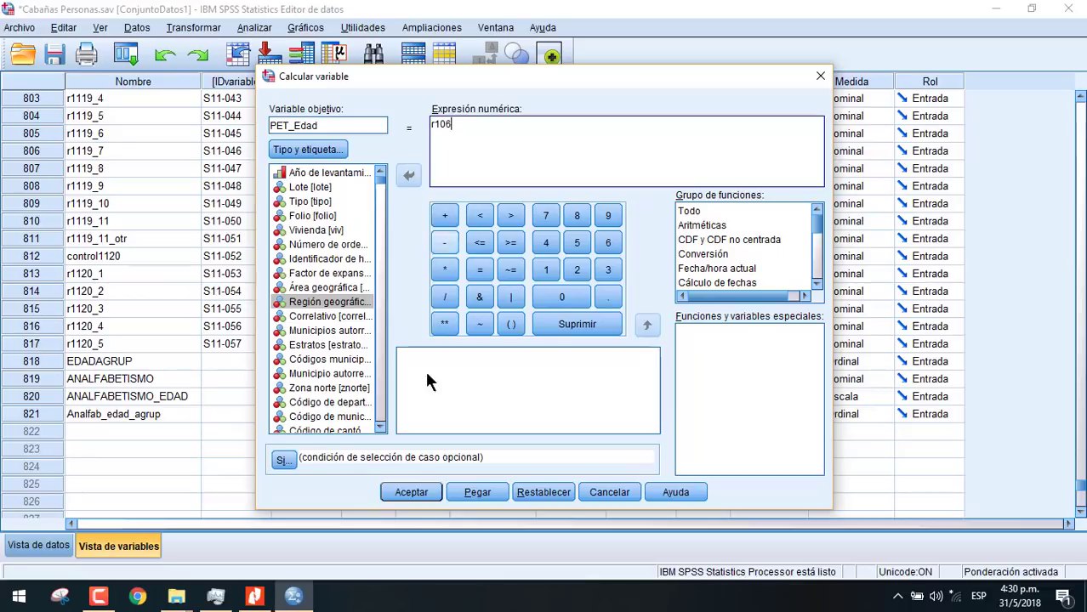
# Restrict the computation to cases satisfying r106 >= 16 and create the PET_Edad variable
pyautogui.click(285, 460)
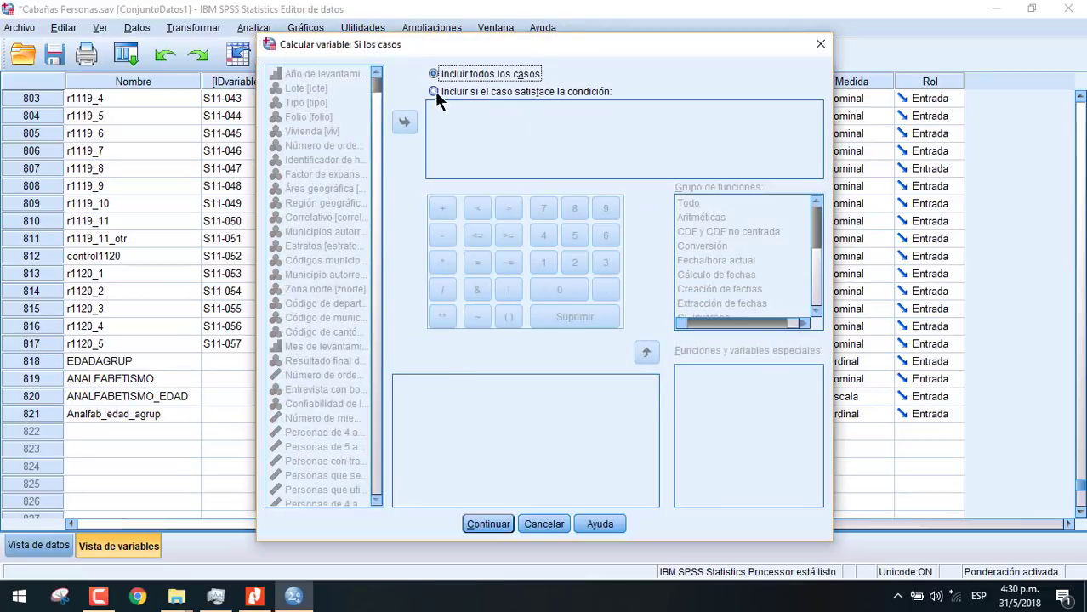
pyautogui.click(434, 91)
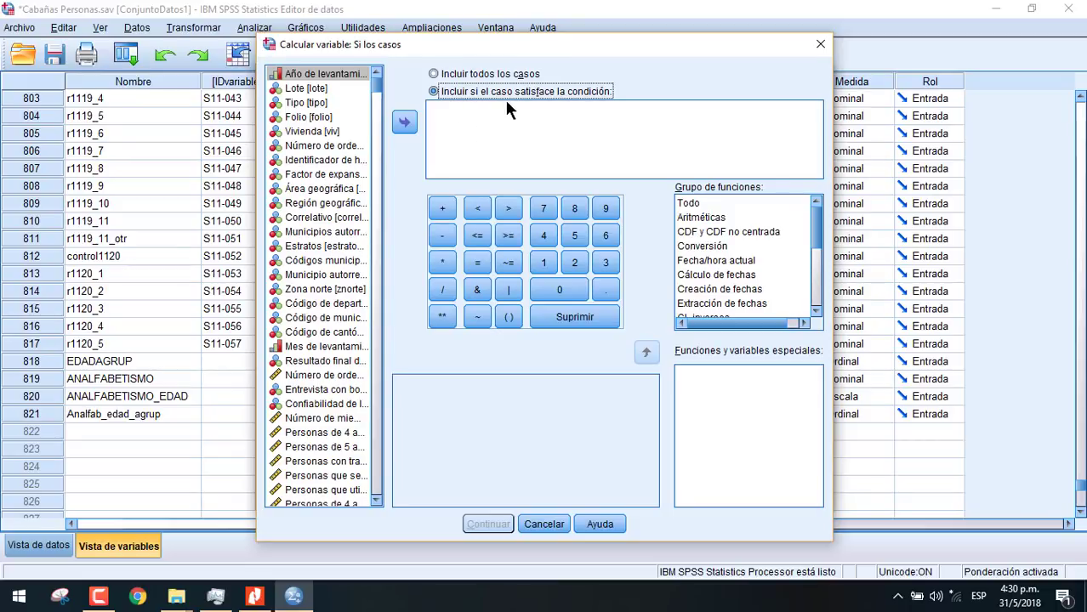
pyautogui.click(489, 136)
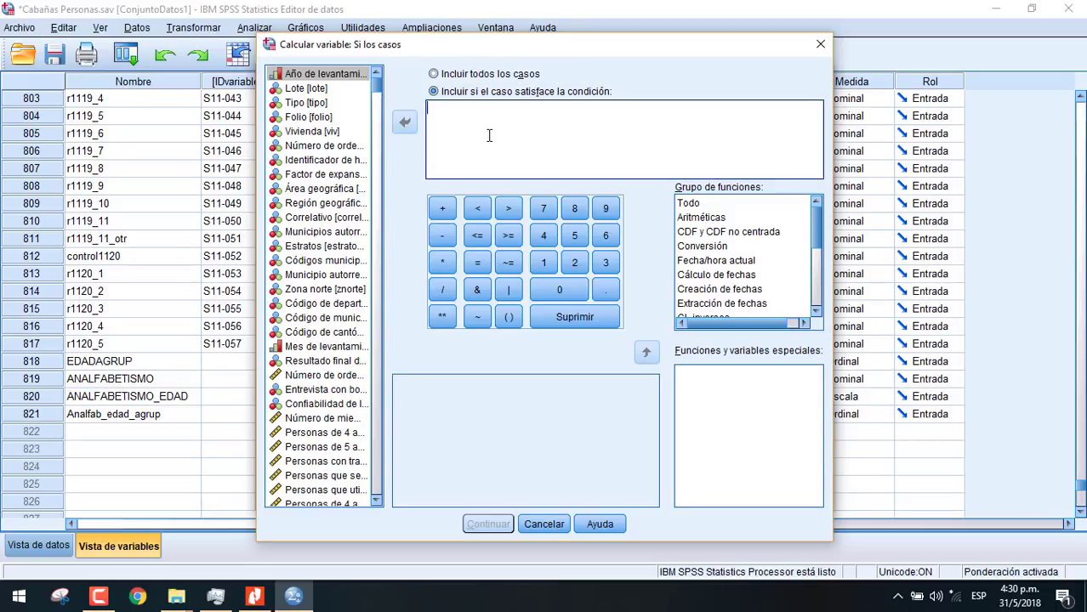
pyautogui.write('r106')
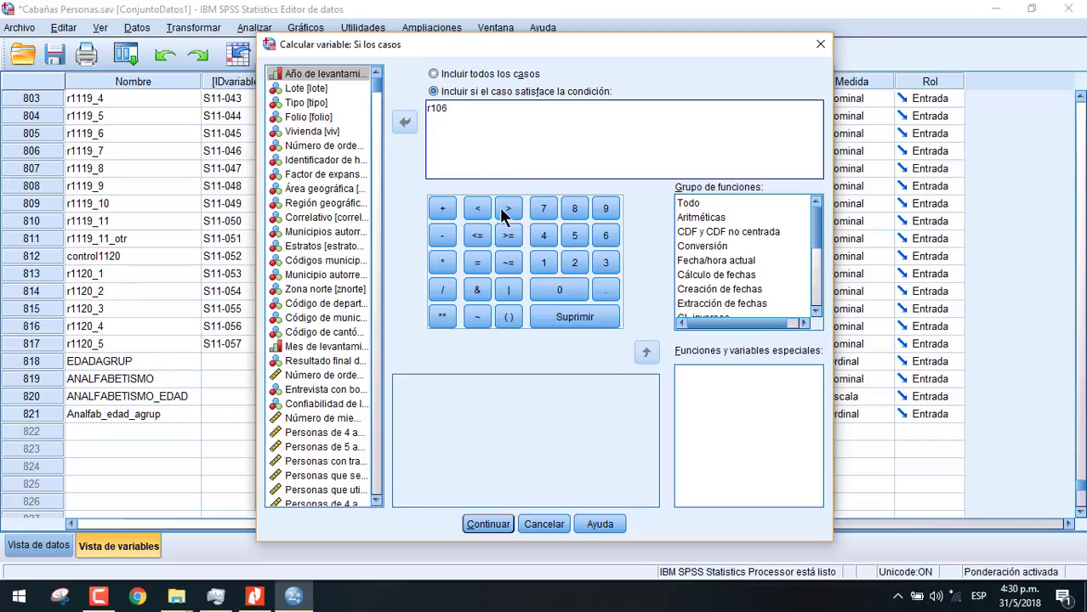
pyautogui.click(509, 234)
pyautogui.click(543, 264)
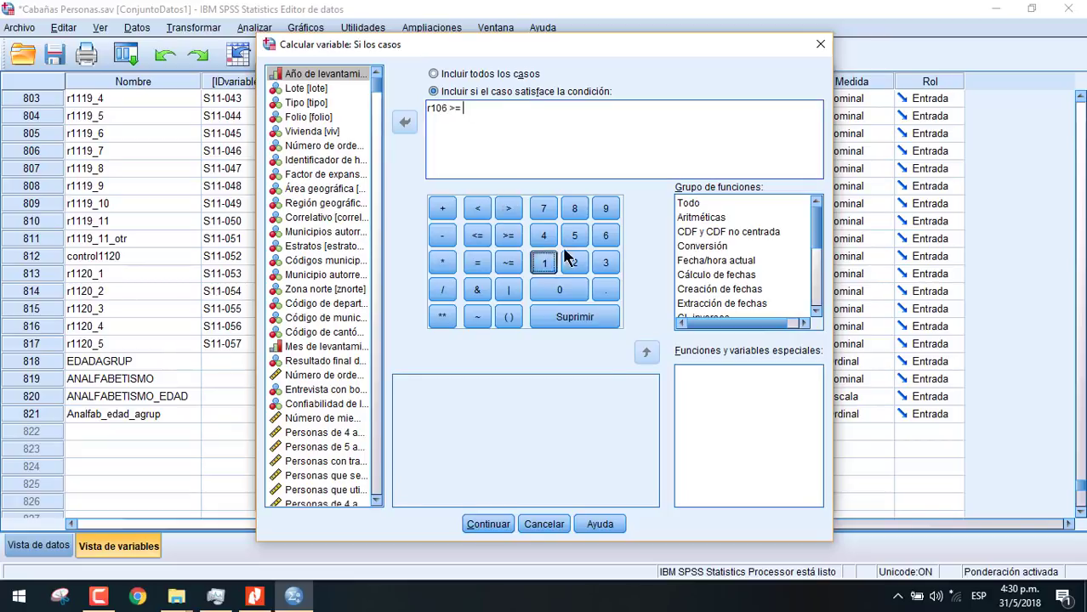
pyautogui.click(605, 236)
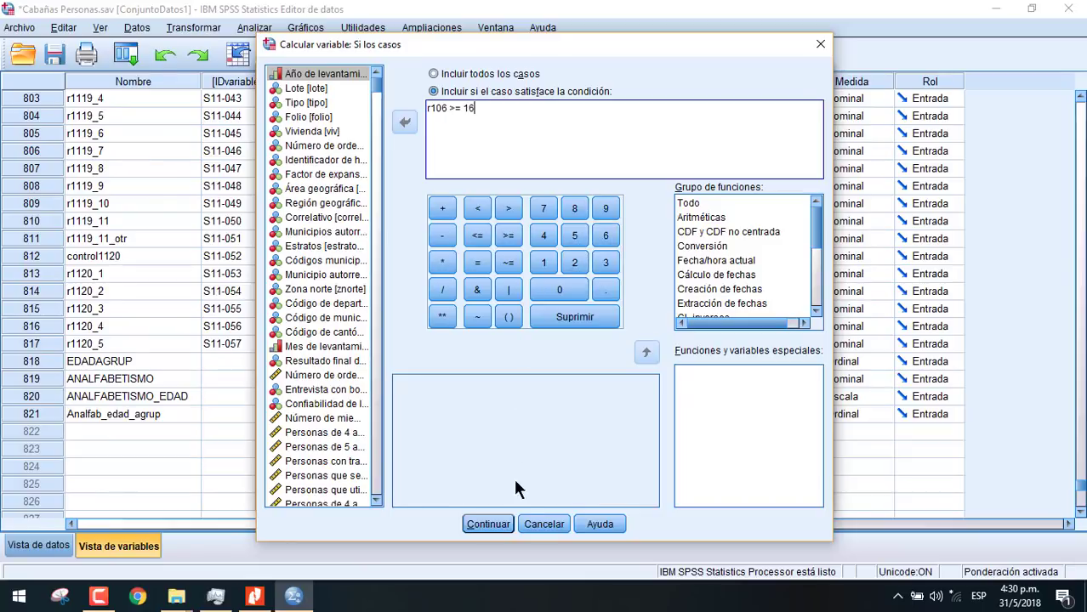
pyautogui.click(488, 525)
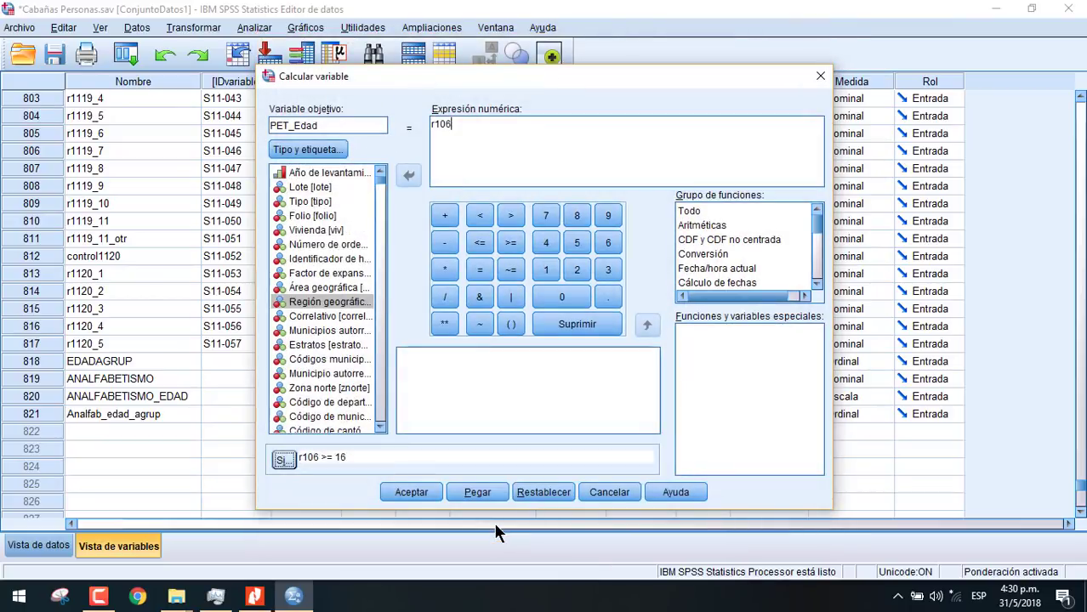
pyautogui.click(418, 493)
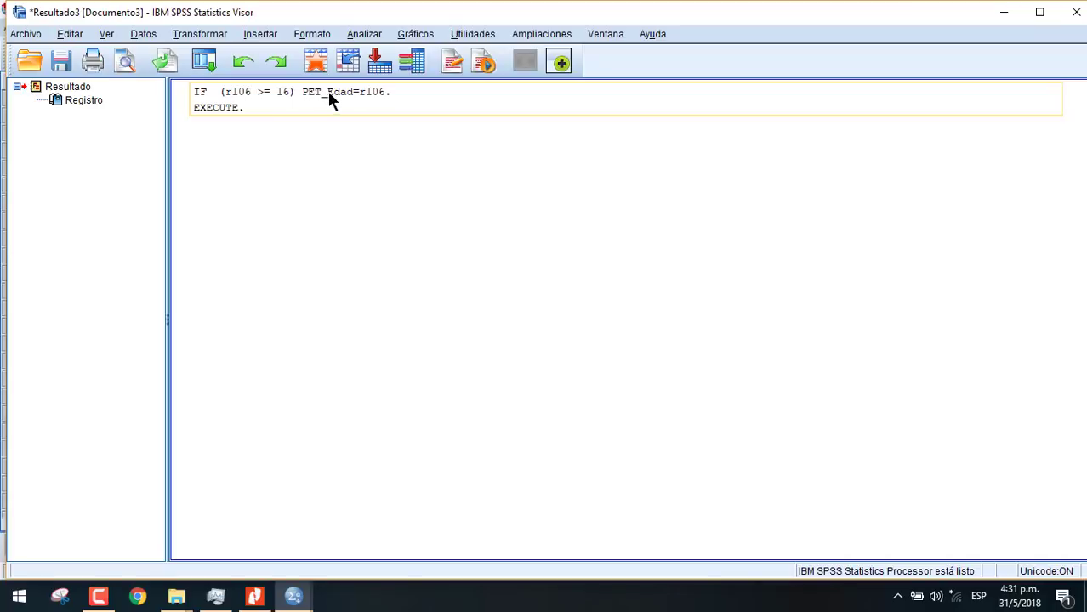
# Return to the Cabañas Personas data editor and select the PET_Edad variable at the end of the variable list
pyautogui.click(294, 596)
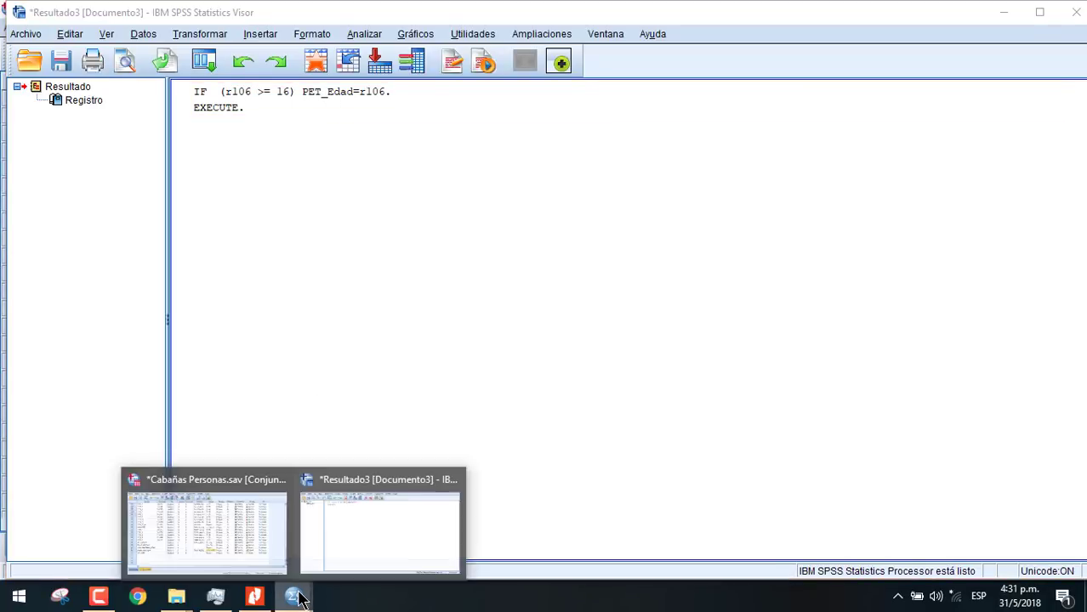
pyautogui.click(232, 532)
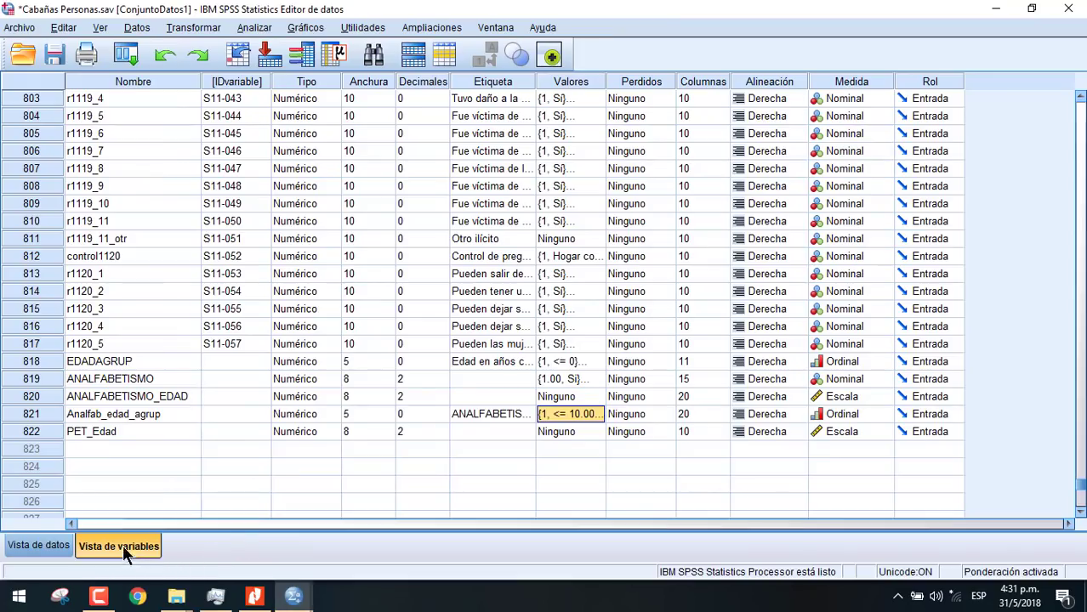
pyautogui.click(117, 432)
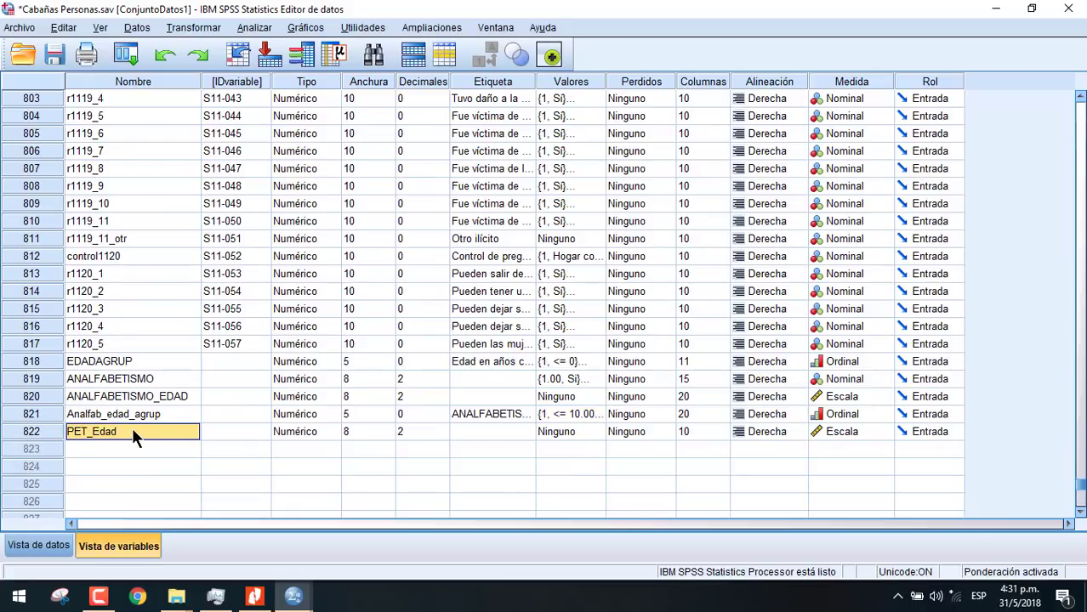
pyautogui.click(98, 596)
# Start Visual Binning on PET_Edad and name the binned variable PET_EDADAGRUP
pyautogui.click(192, 28)
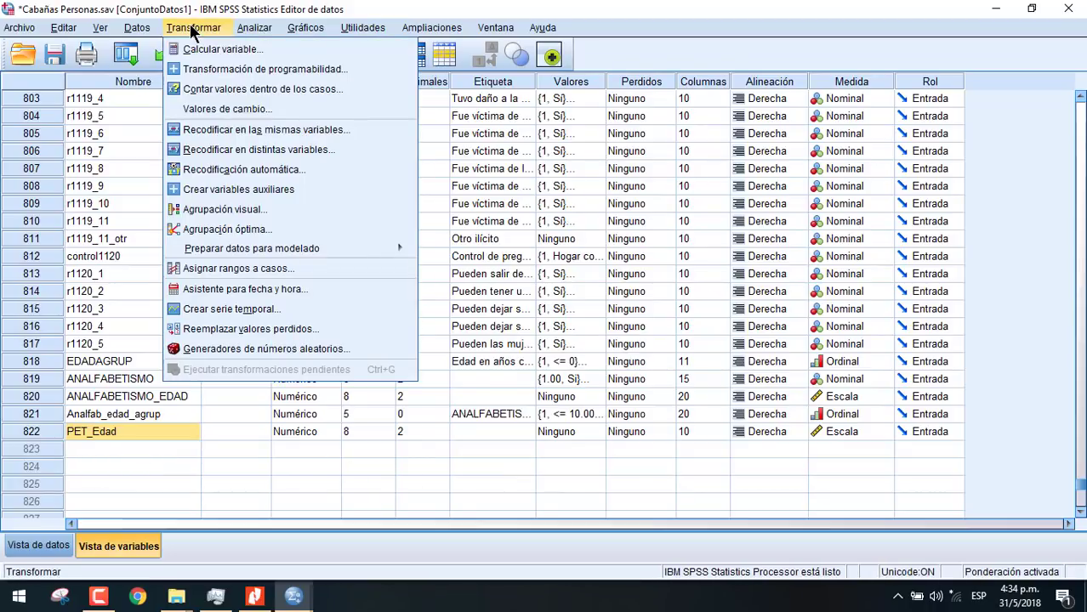
pyautogui.click(230, 210)
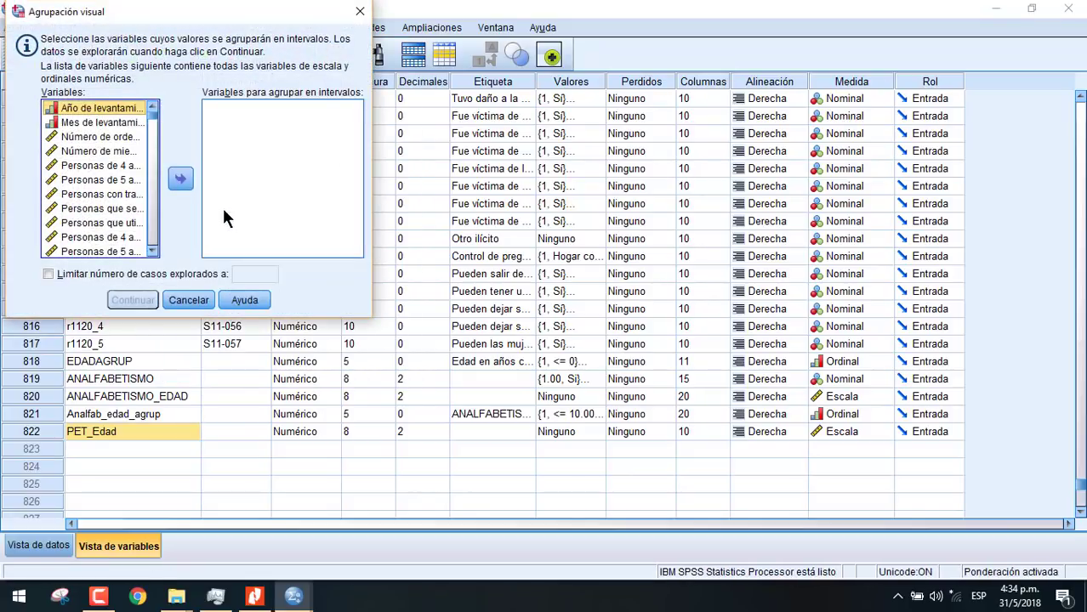
pyautogui.moveTo(153, 109); pyautogui.dragTo(151, 257)
pyautogui.click(99, 251)
pyautogui.click(179, 178)
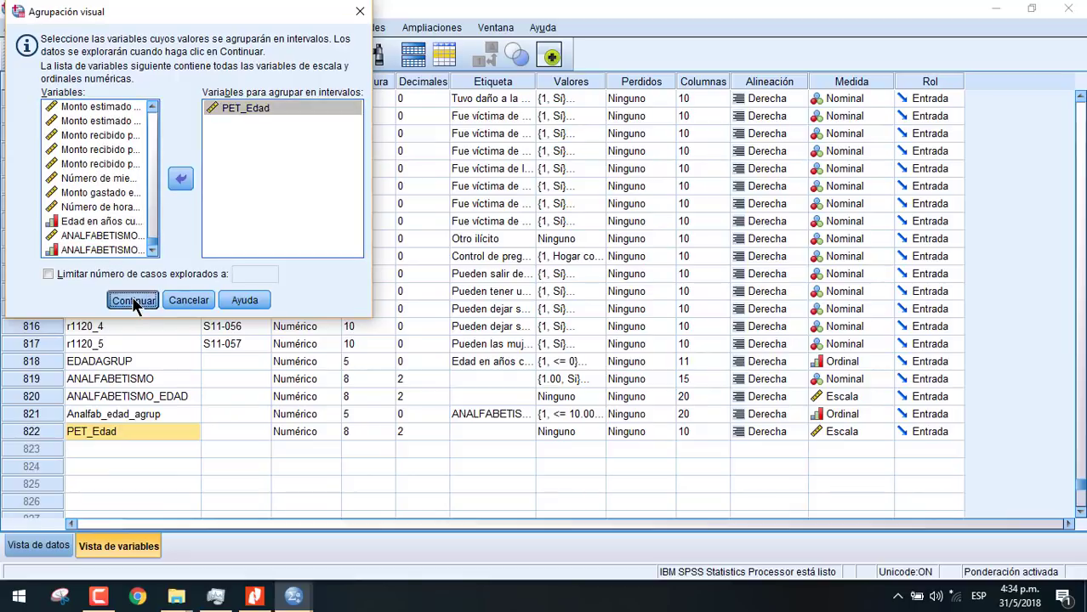
pyautogui.click(134, 300)
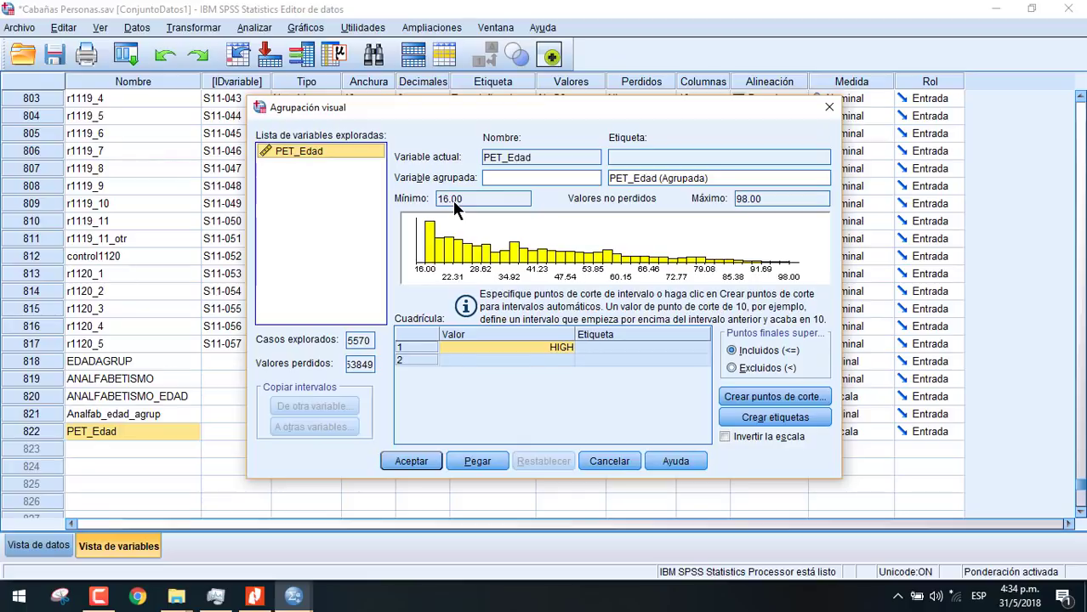
pyautogui.click(501, 178)
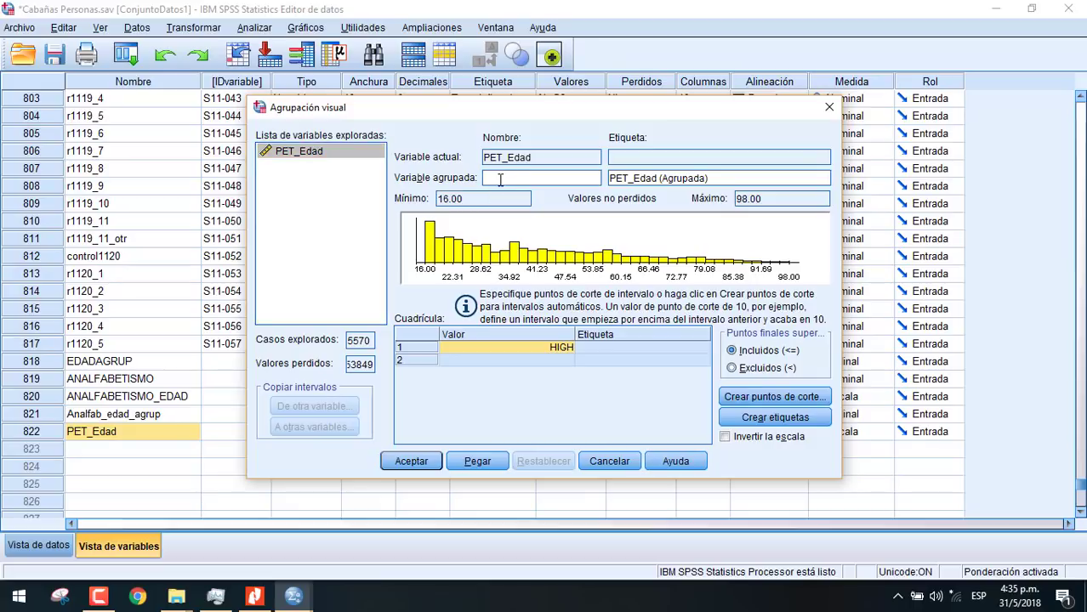
pyautogui.write('PET_EDADAGRUP')
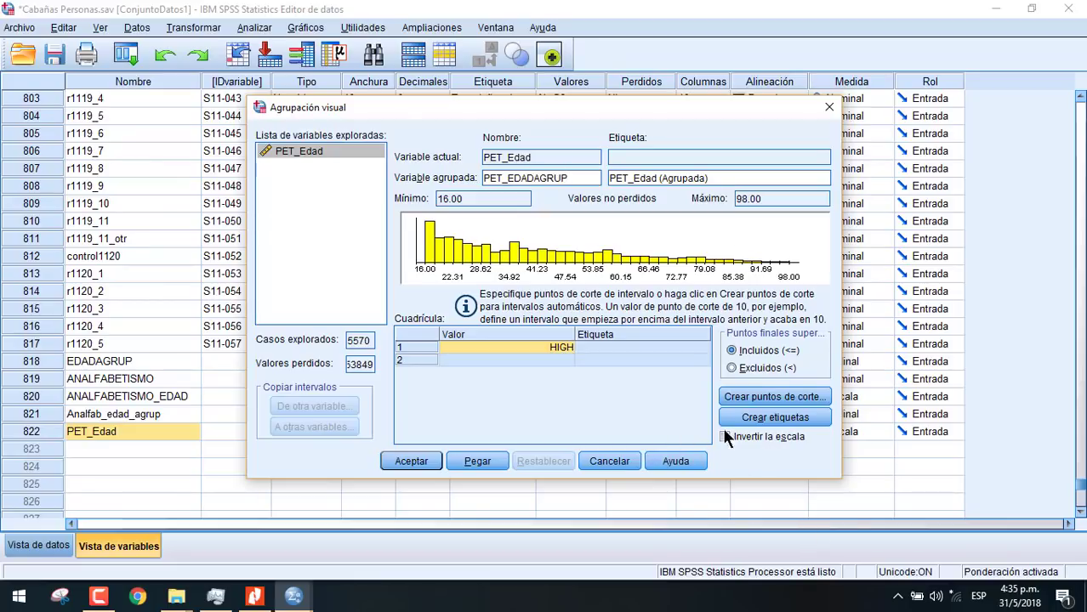
# Generate equal-width cut points for PET_Edad with the first at 16, 10 cut points and a width of 9
pyautogui.click(775, 400)
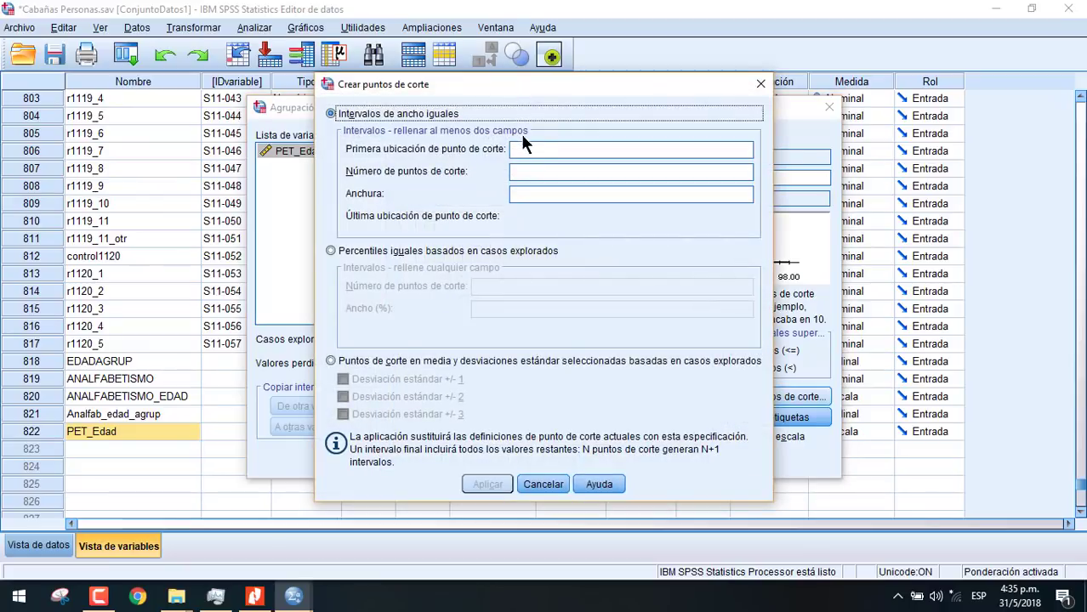
pyautogui.click(545, 151)
pyautogui.write('16')
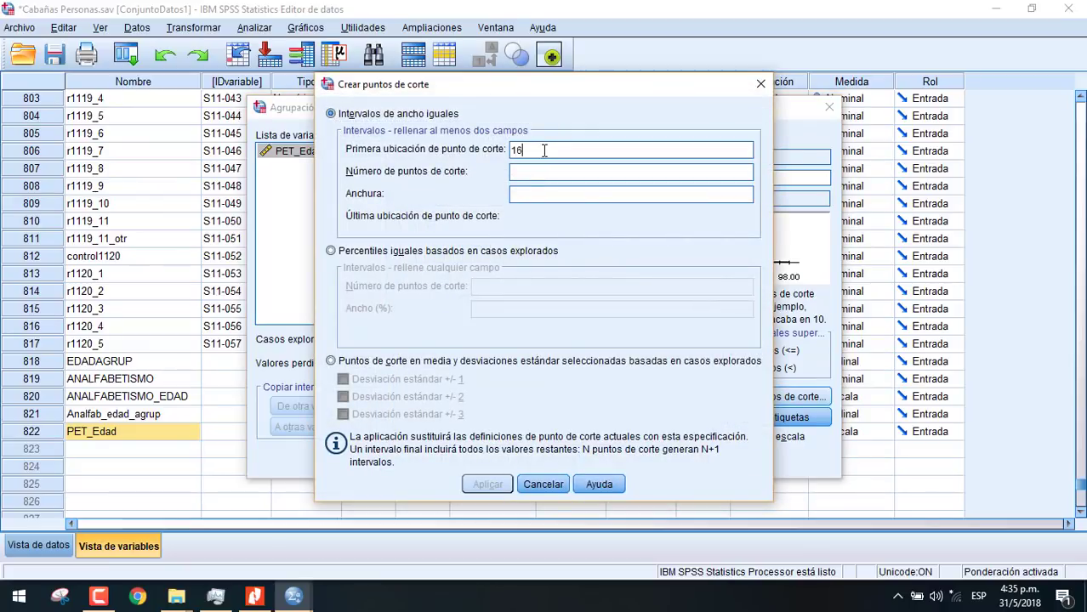
pyautogui.click(524, 190)
pyautogui.write('9')
pyautogui.click(544, 170)
pyautogui.write('10')
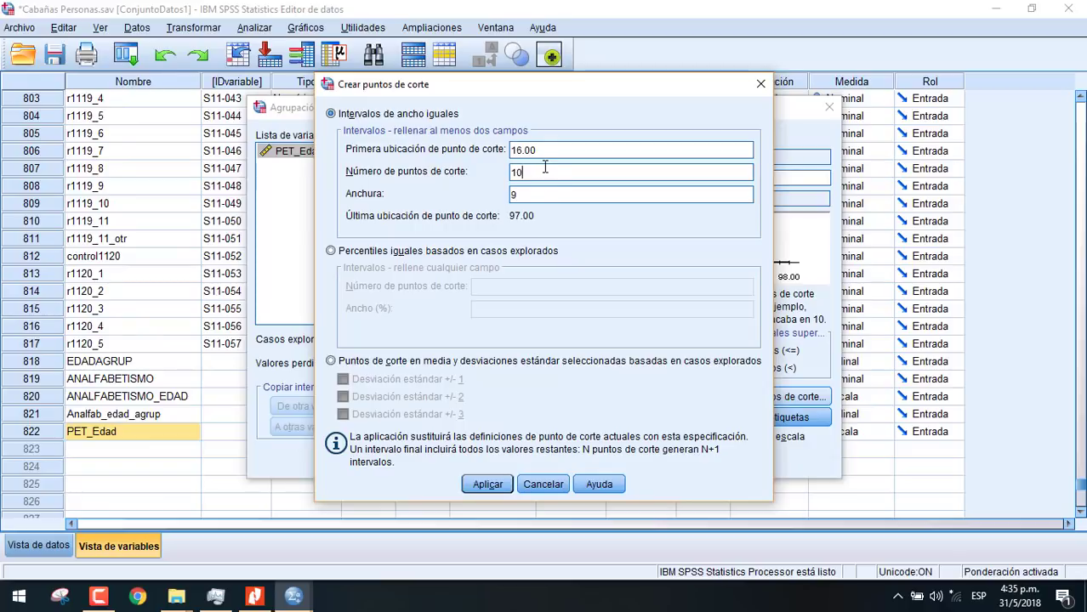
pyautogui.click(487, 483)
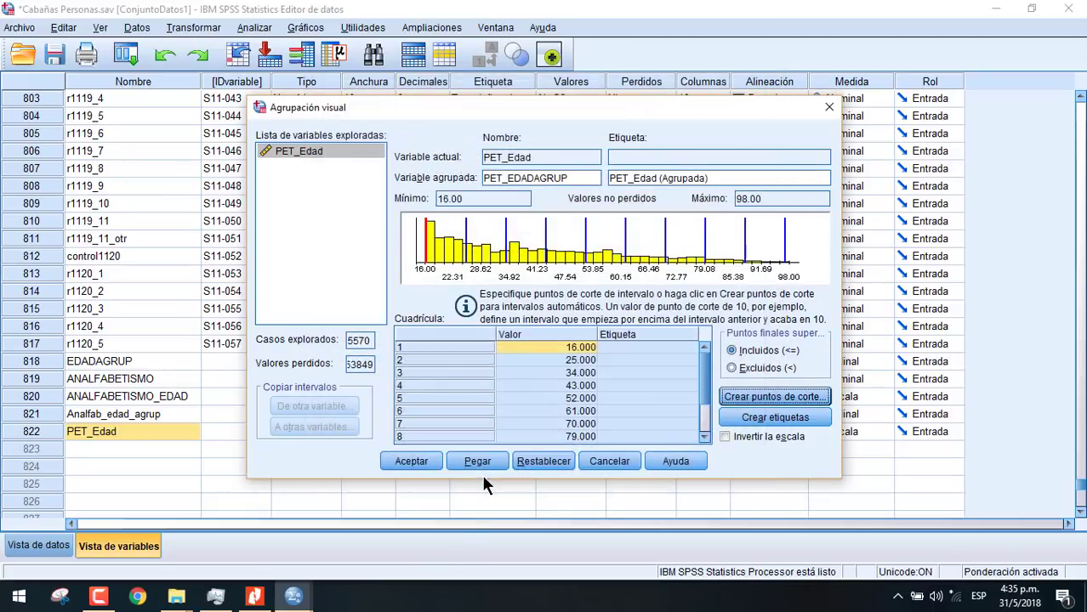
# Generate labels for the age intervals, check them across the grid and create the binned PET_EDADAGRUP variable
pyautogui.click(783, 421)
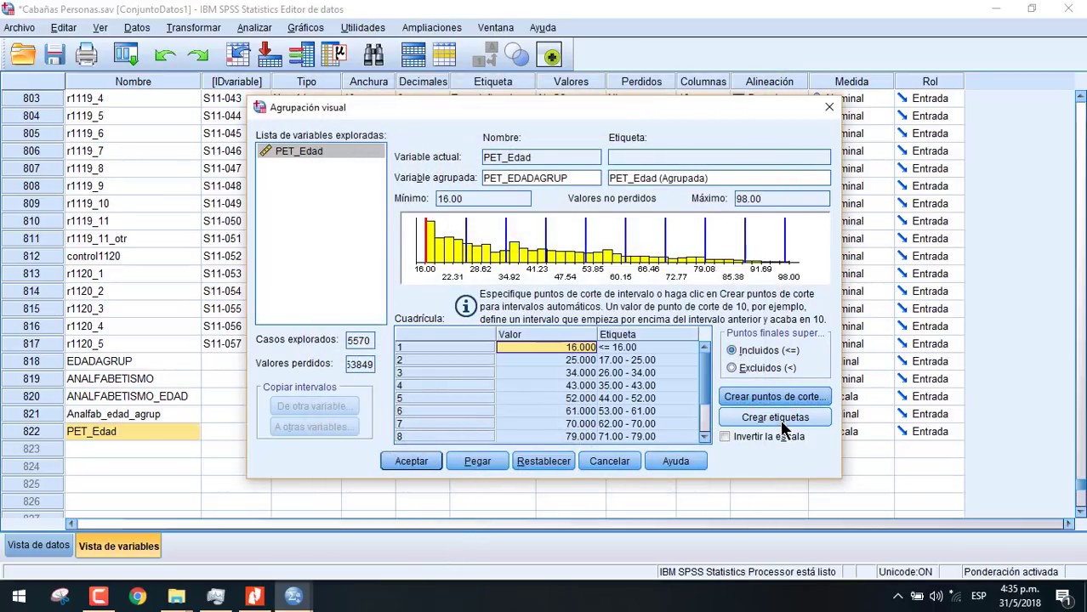
pyautogui.moveTo(703, 375); pyautogui.dragTo(703, 408)
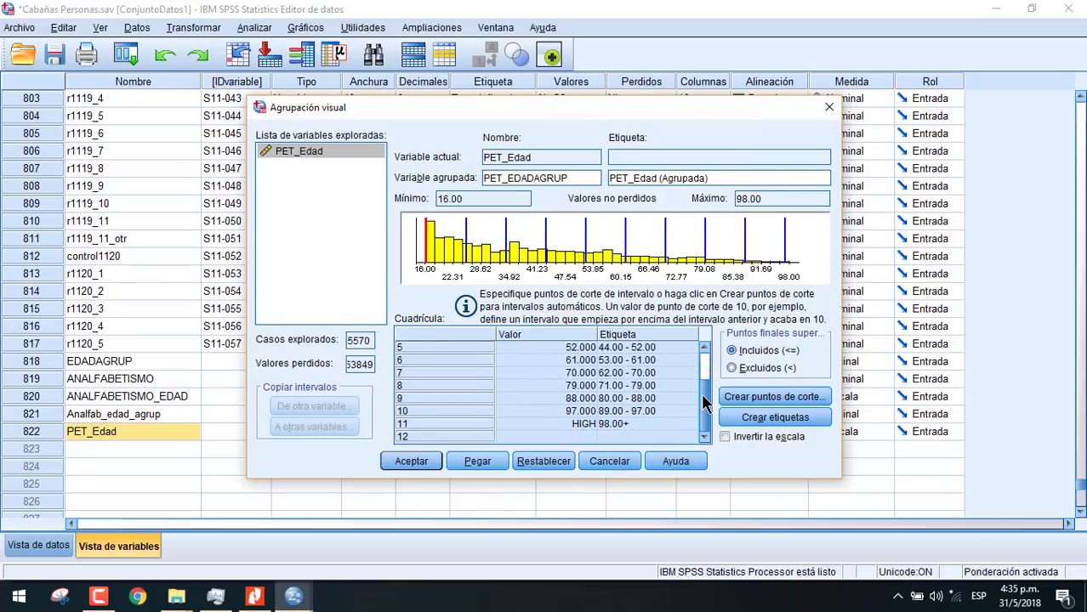
pyautogui.moveTo(702, 399); pyautogui.dragTo(704, 359)
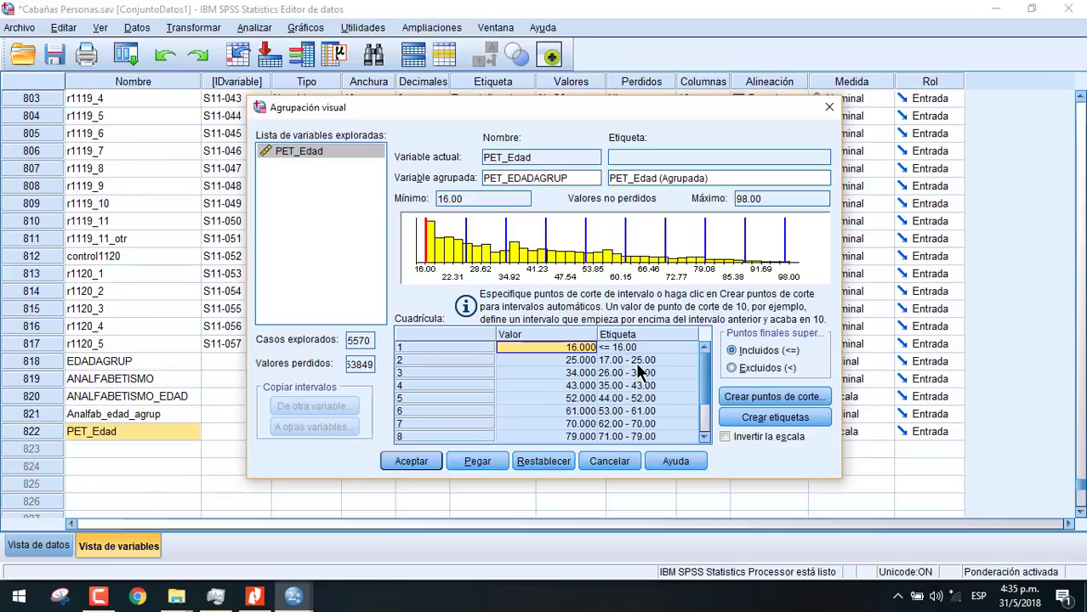
pyautogui.moveTo(703, 368)
pyautogui.mouseDown()
pyautogui.moveTo(703, 398)
pyautogui.moveTo(714, 351)
pyautogui.mouseUp()
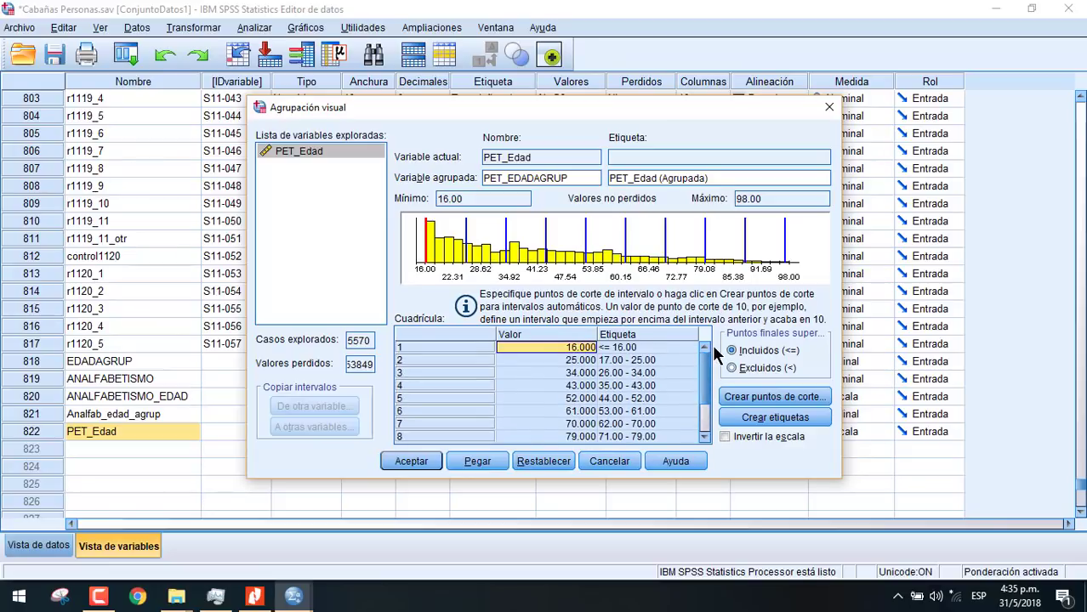
pyautogui.click(411, 461)
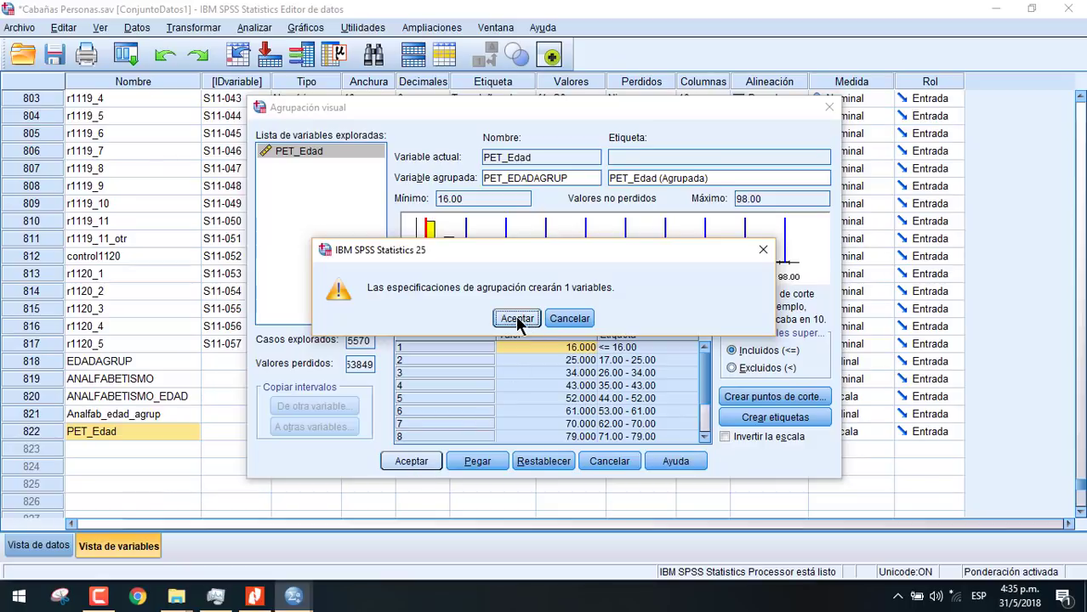
pyautogui.click(515, 317)
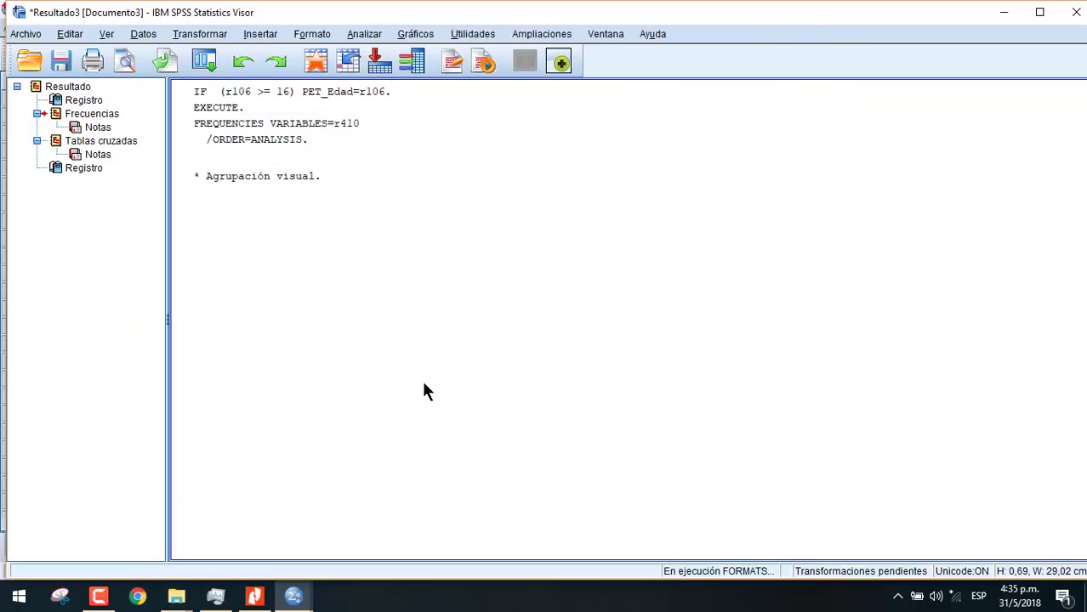
# Return to the Cabañas Personas data editor and locate PET_EDADAGRUP and PET_Edad at the end of the variable list
pyautogui.click(297, 597)
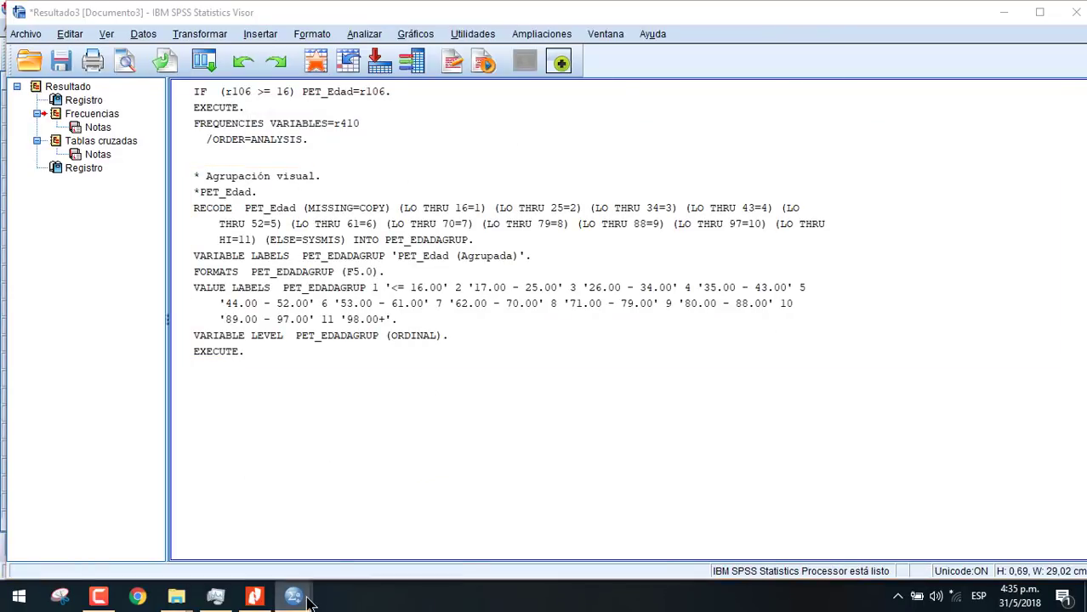
pyautogui.click(183, 528)
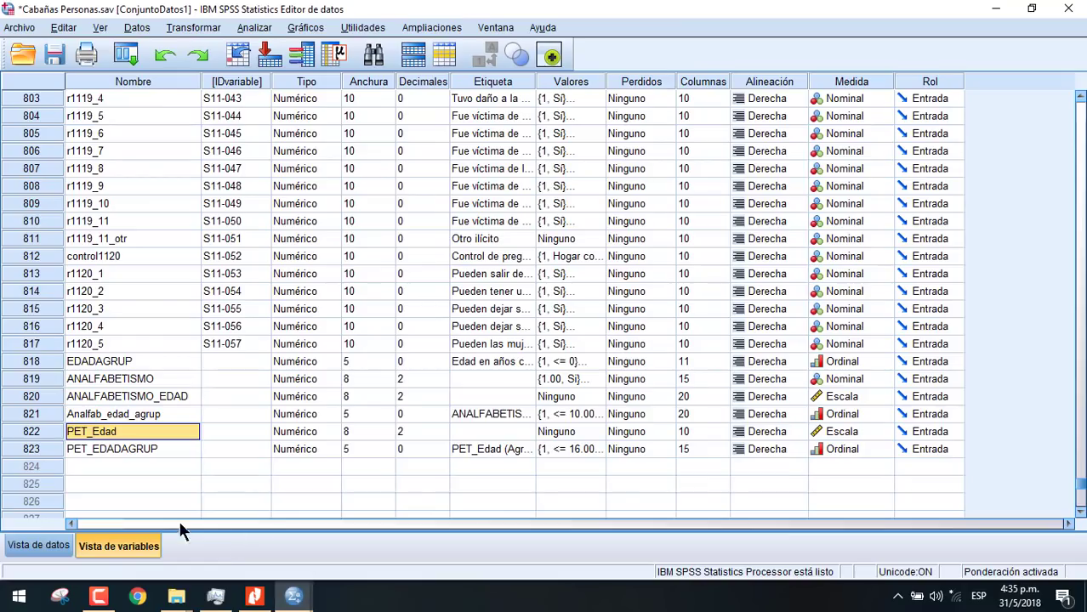
pyautogui.click(133, 451)
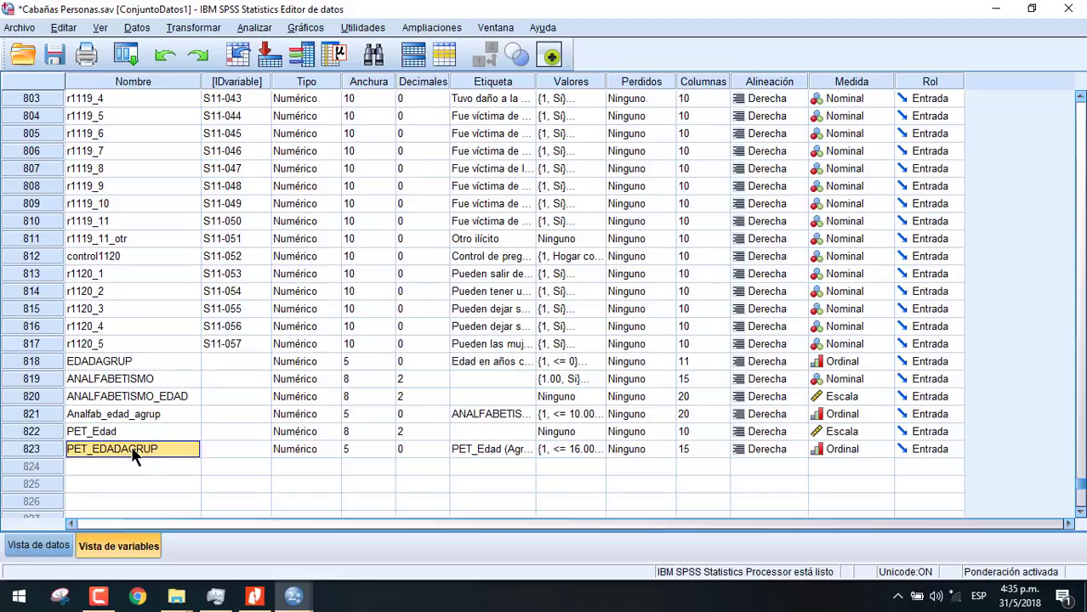
pyautogui.click(110, 432)
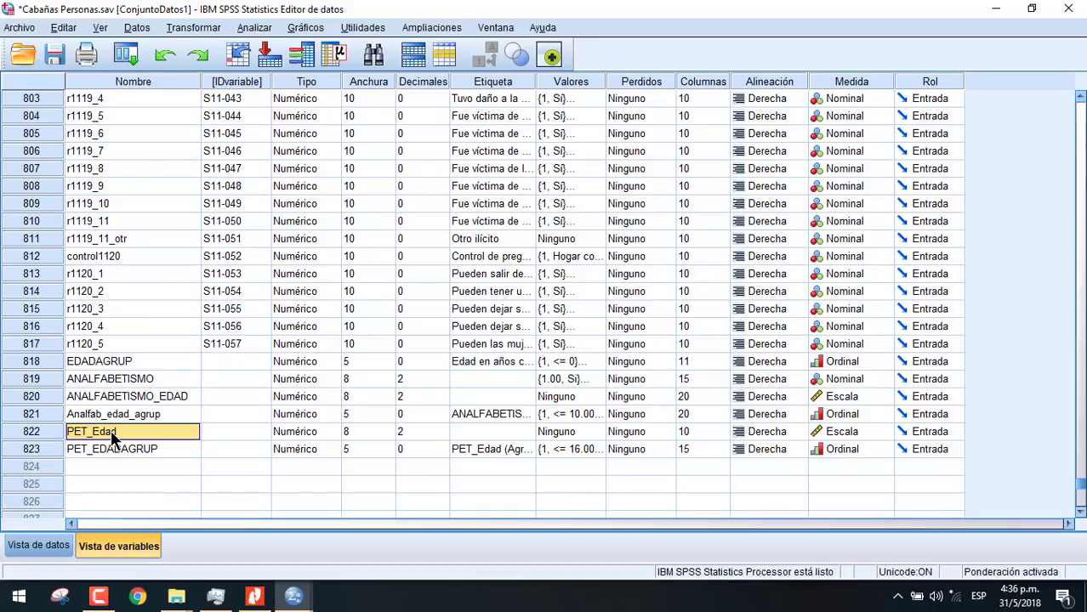
# Open the Compute Variable setup from the Cabañas Personas data editor
pyautogui.click(258, 30)
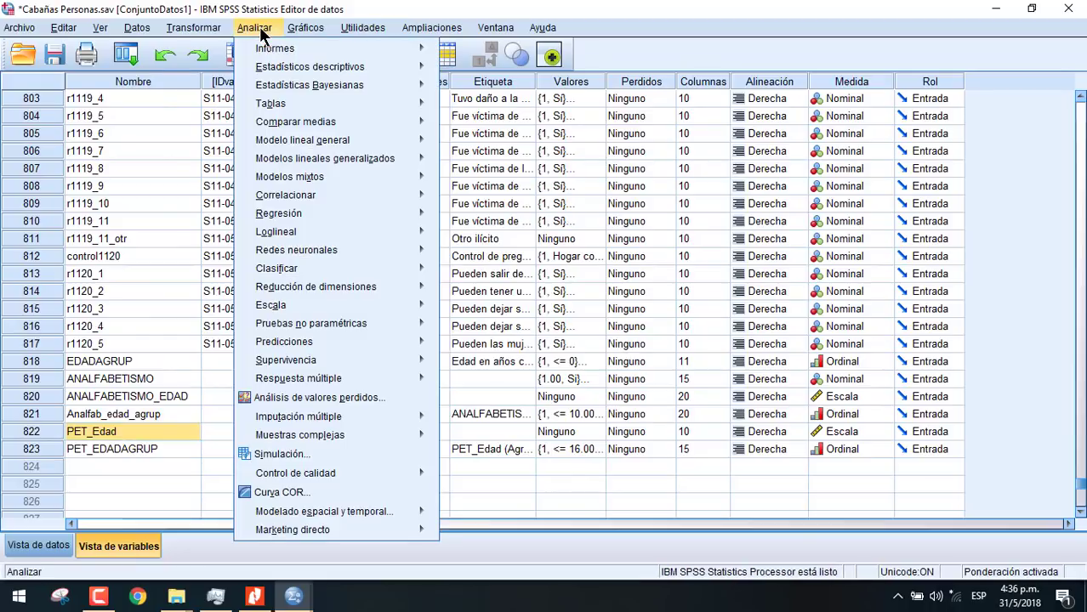
pyautogui.moveTo(212, 28)
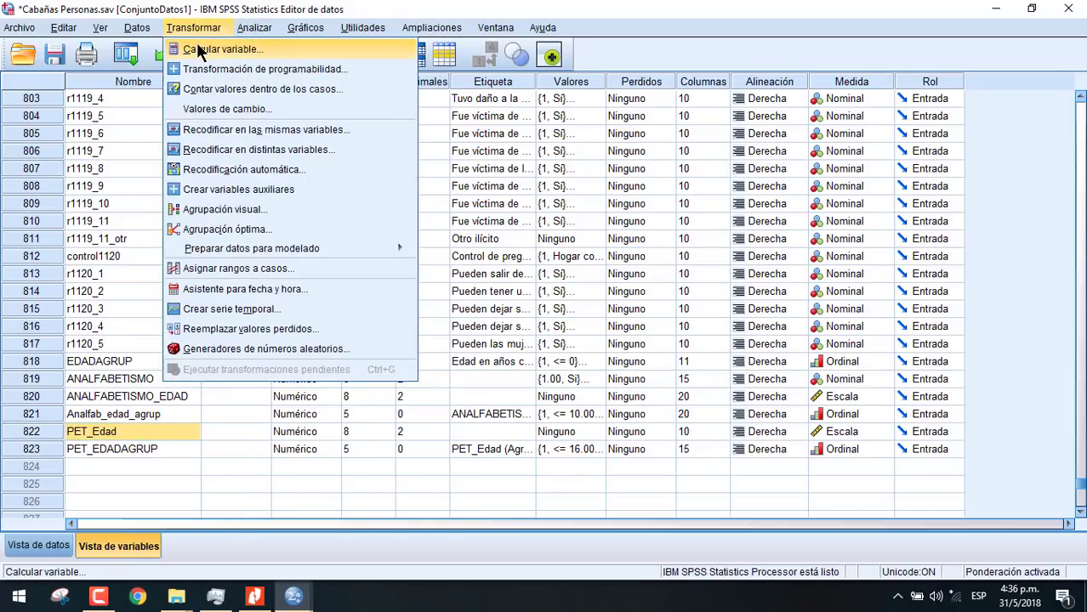
pyautogui.click(198, 51)
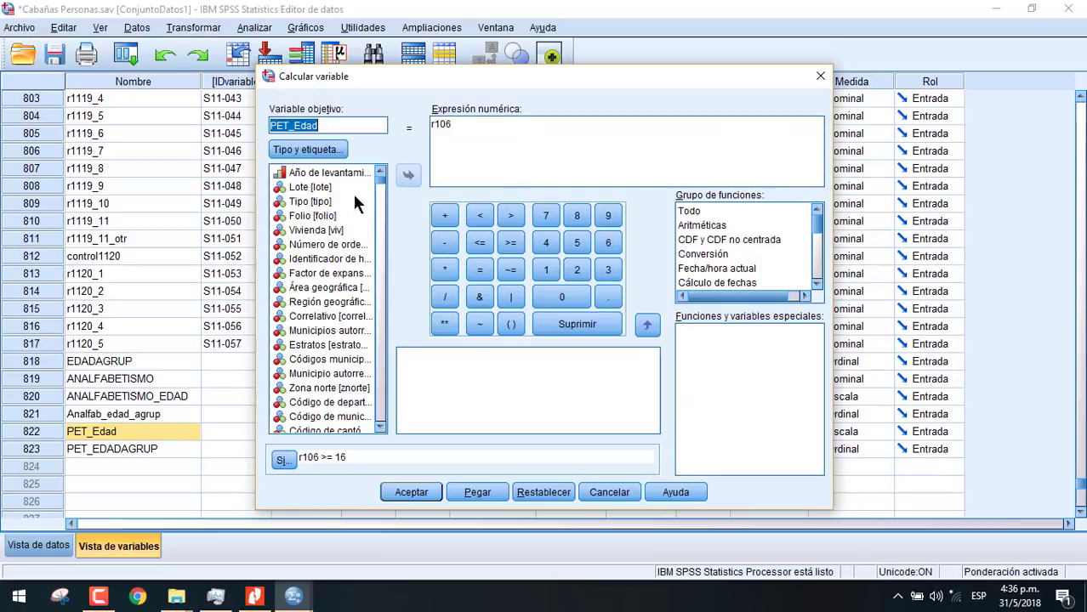
# Reset the variable computation settings, set the target variable to PET and widen the dialog
pyautogui.click(543, 493)
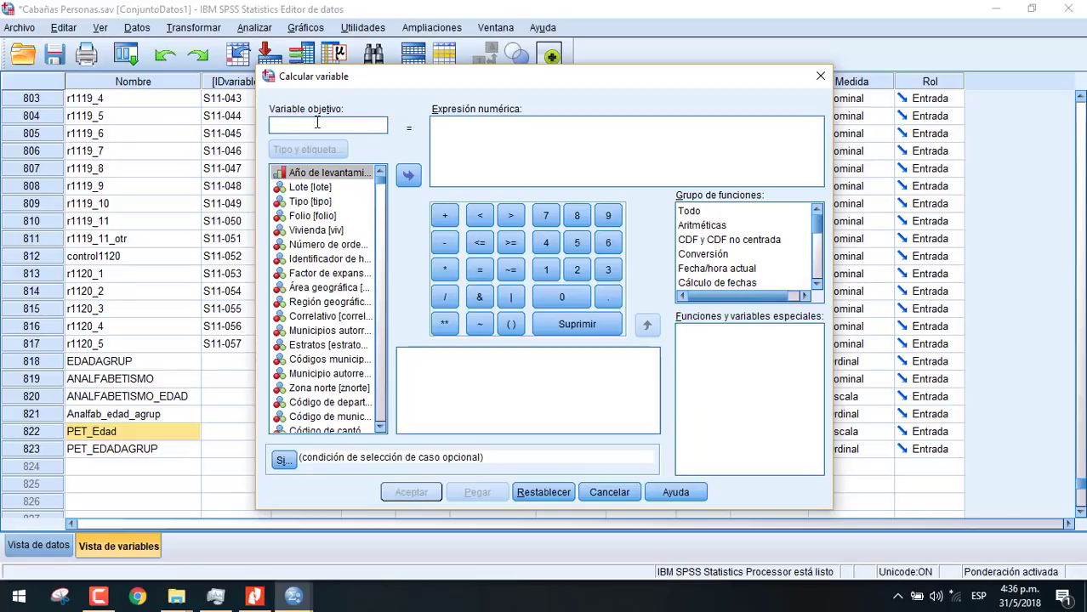
pyautogui.write('PET')
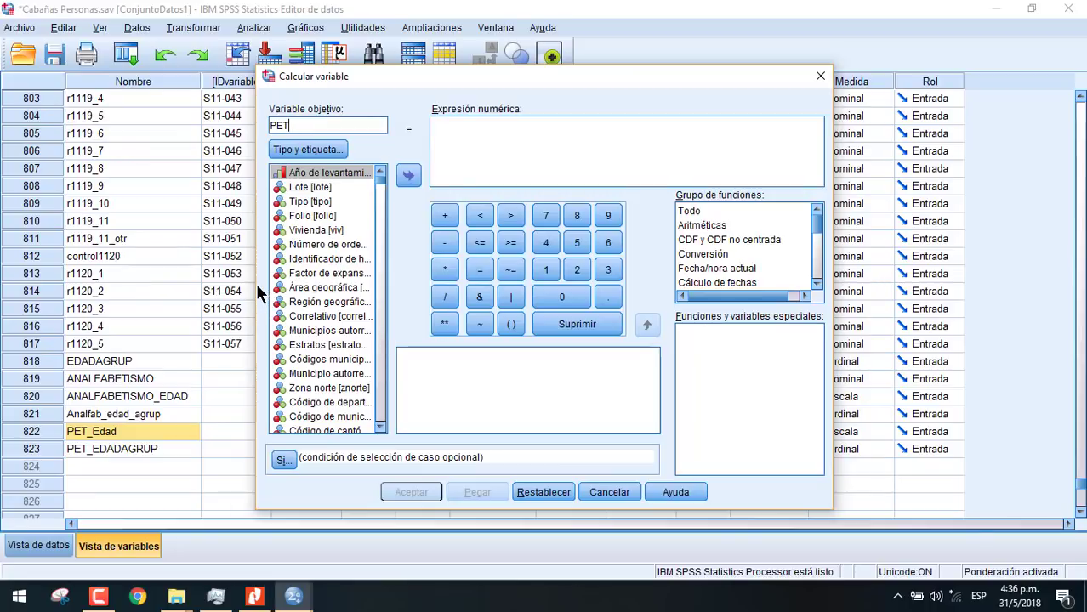
pyautogui.moveTo(255, 282); pyautogui.dragTo(19, 271)
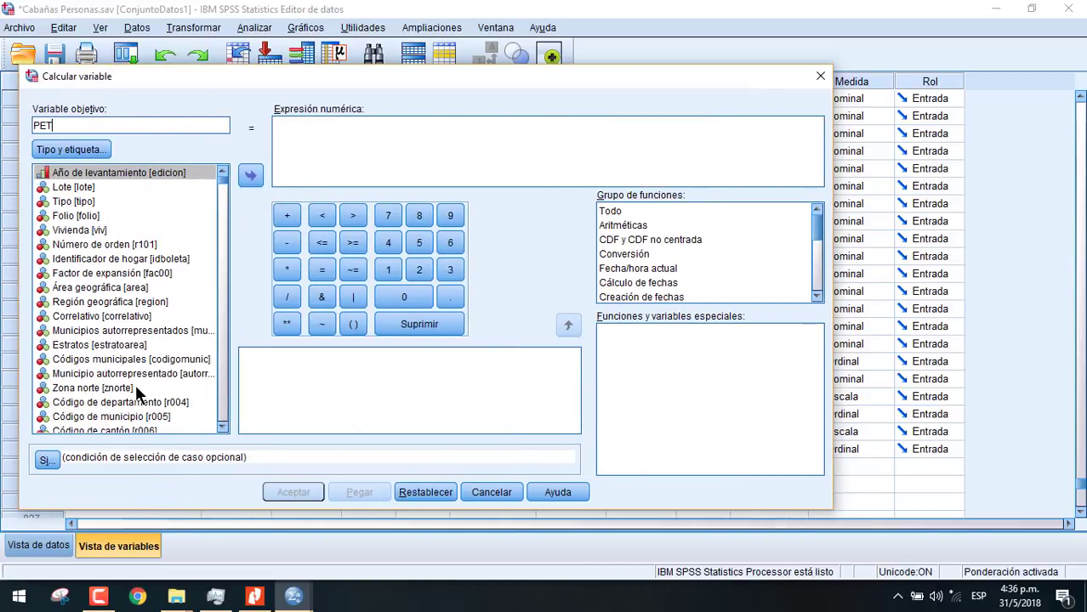
# Locate r410 by variable name, restore the label display, and use r410 as the numeric expression for PET
pyautogui.click(136, 388)
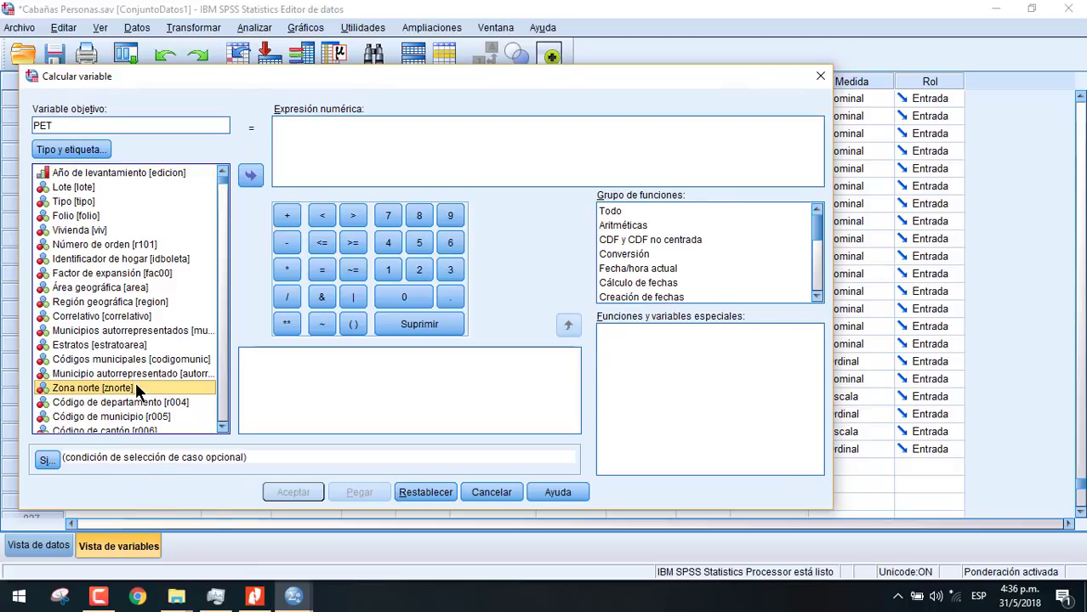
pyautogui.rightClick(136, 388)
pyautogui.click(141, 407)
pyautogui.scroll(-10, 159, 376)
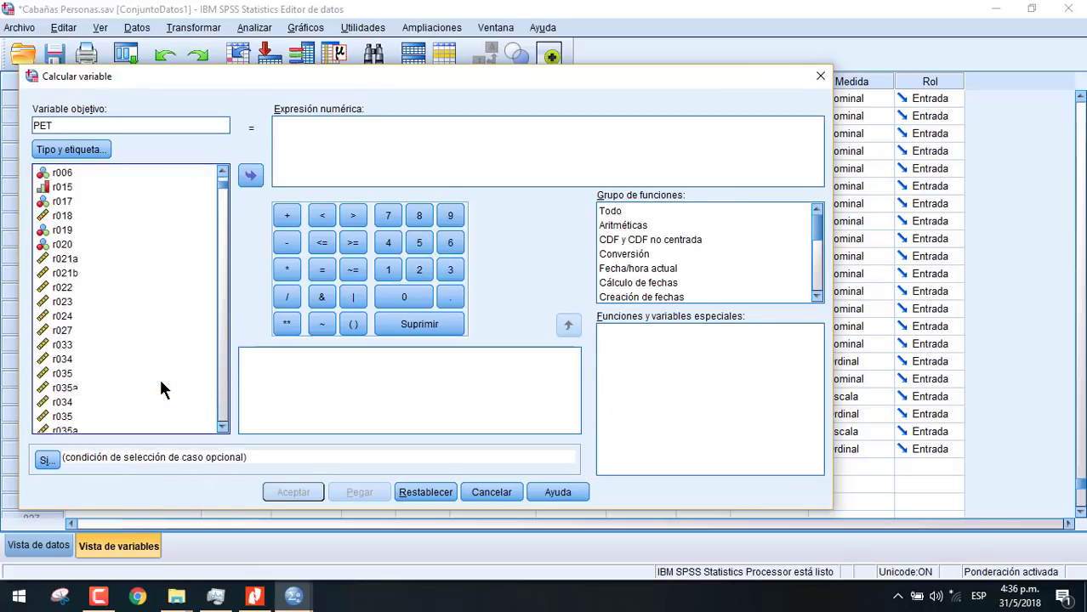
pyautogui.scroll(-20, 164, 387)
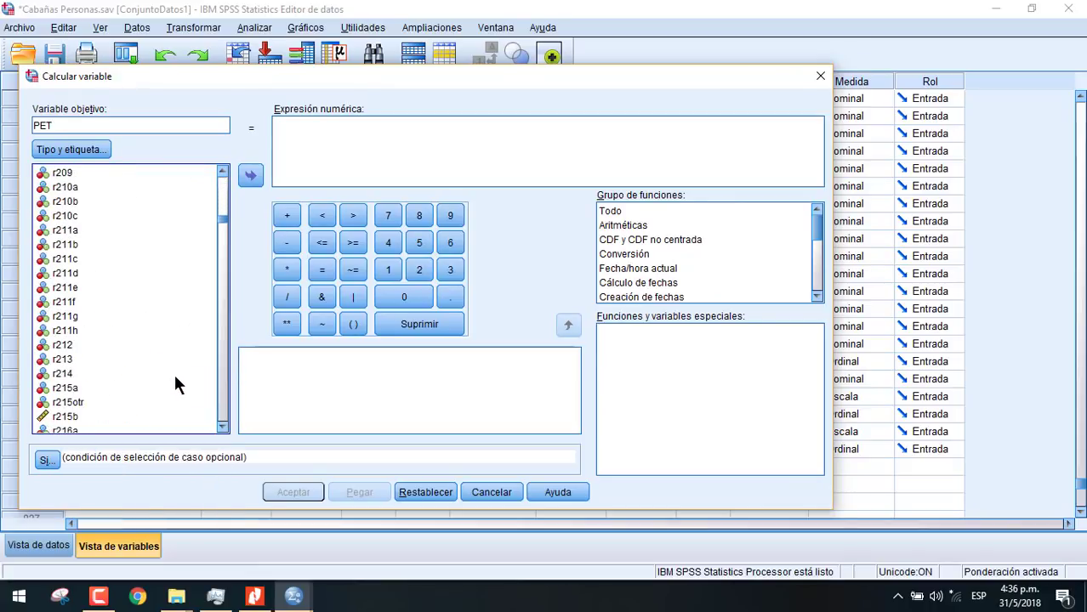
pyautogui.scroll(-15, 169, 367)
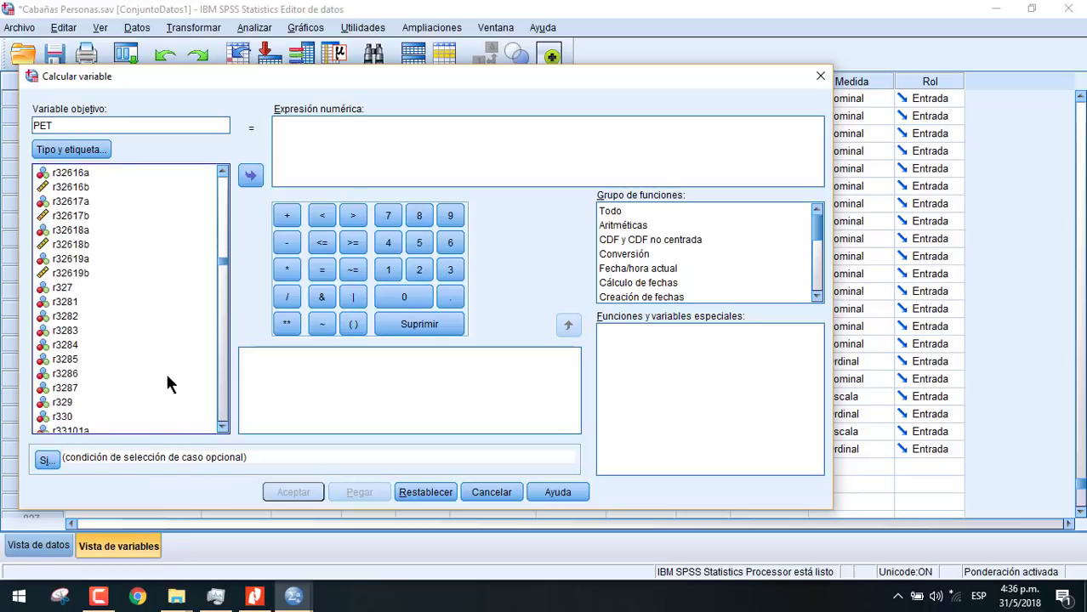
pyautogui.scroll(4, 162, 376)
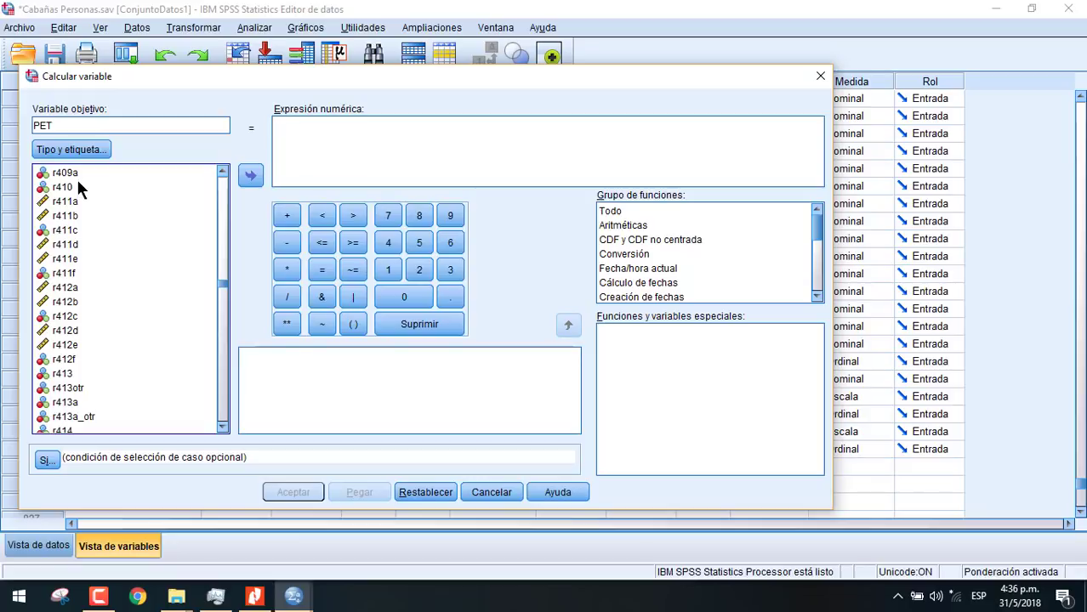
pyautogui.click(106, 189)
pyautogui.rightClick(117, 186)
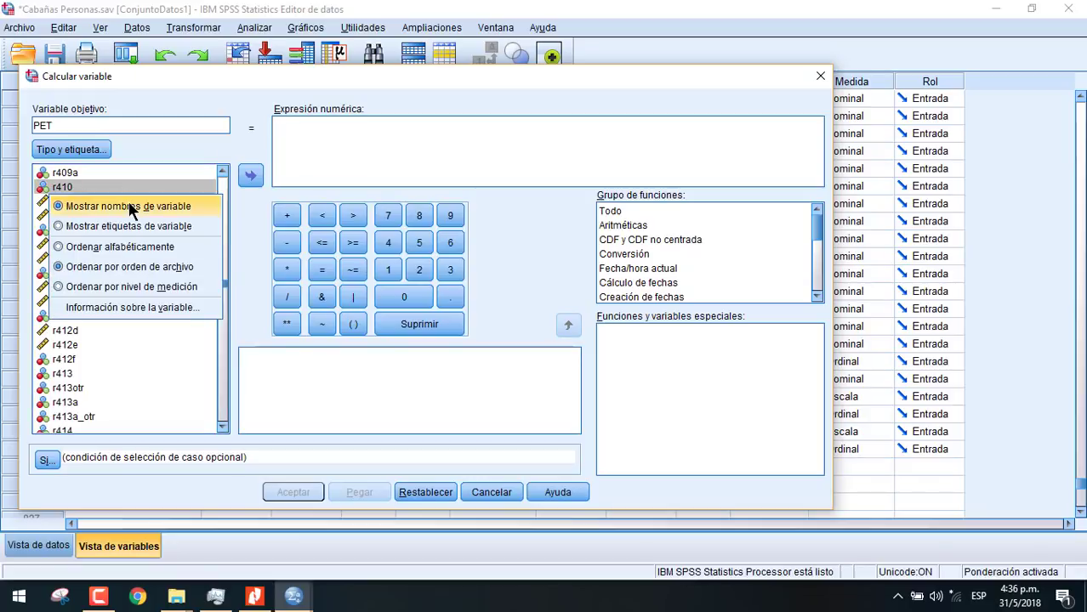
pyautogui.click(127, 224)
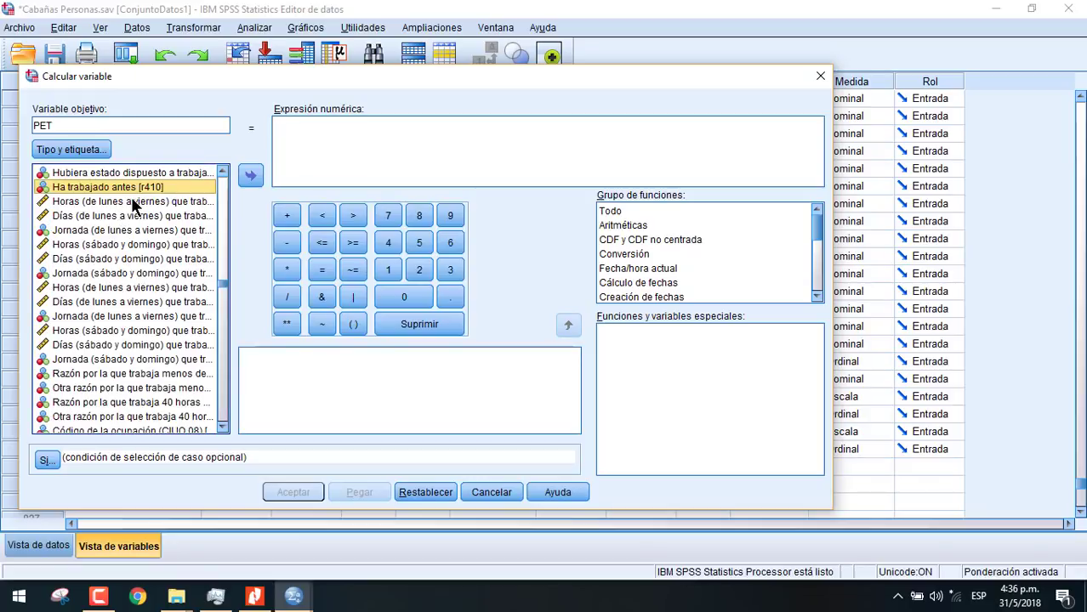
pyautogui.click(250, 177)
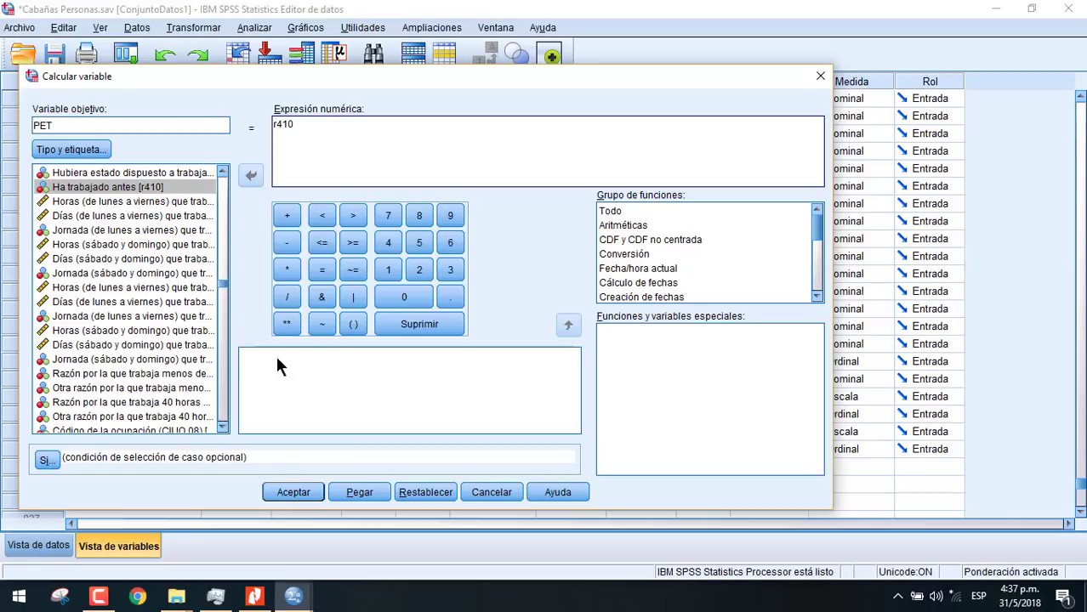
# Limit the computation to cases satisfying the condition r106 >= 16, using the variable for age in completed years
pyautogui.click(54, 461)
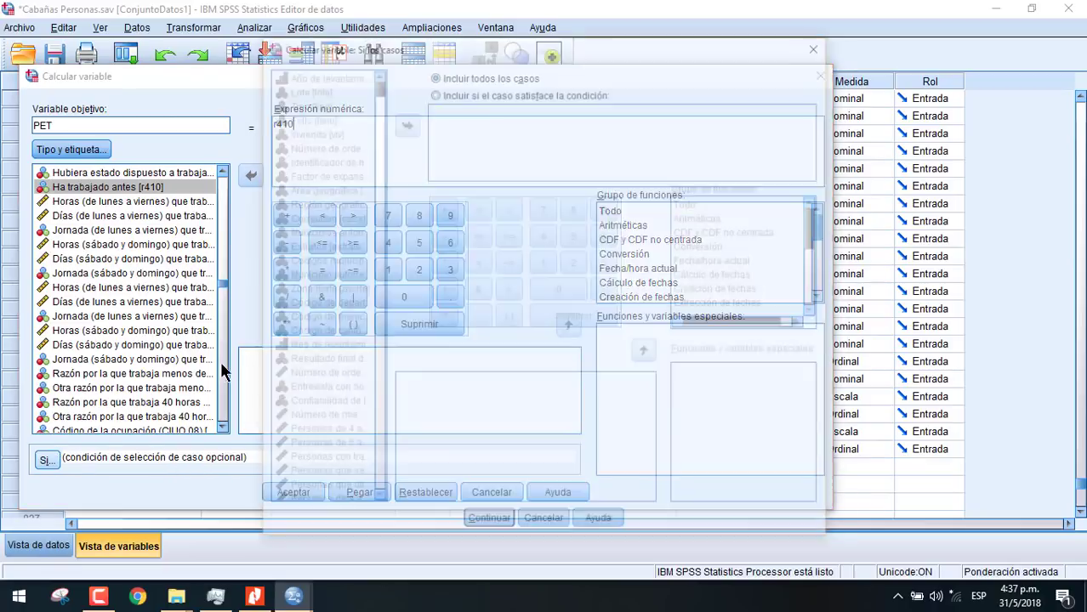
pyautogui.click(470, 91)
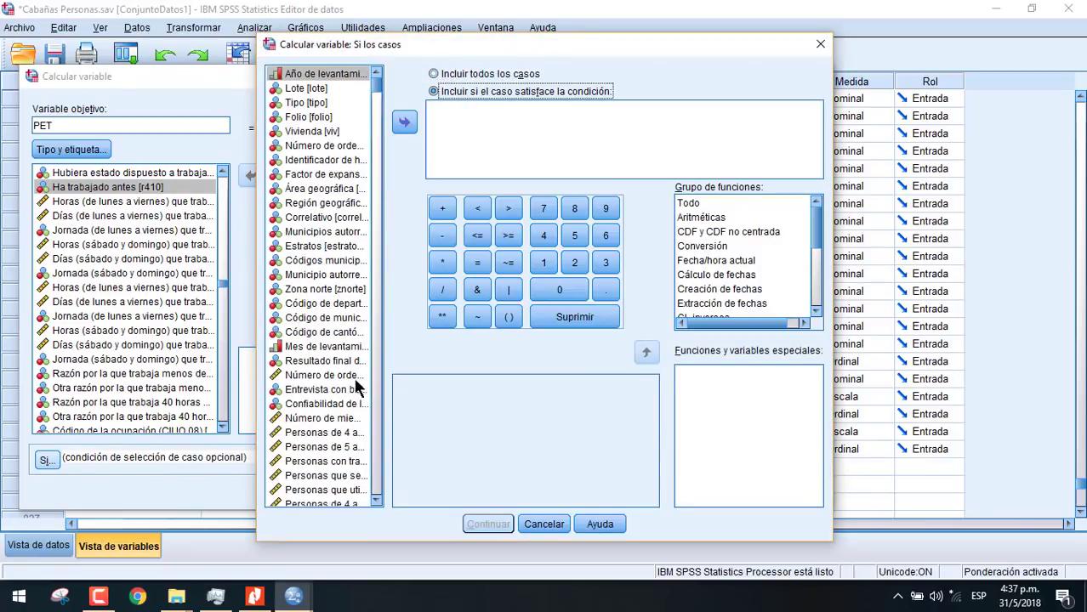
pyautogui.click(324, 361)
pyautogui.press('e')
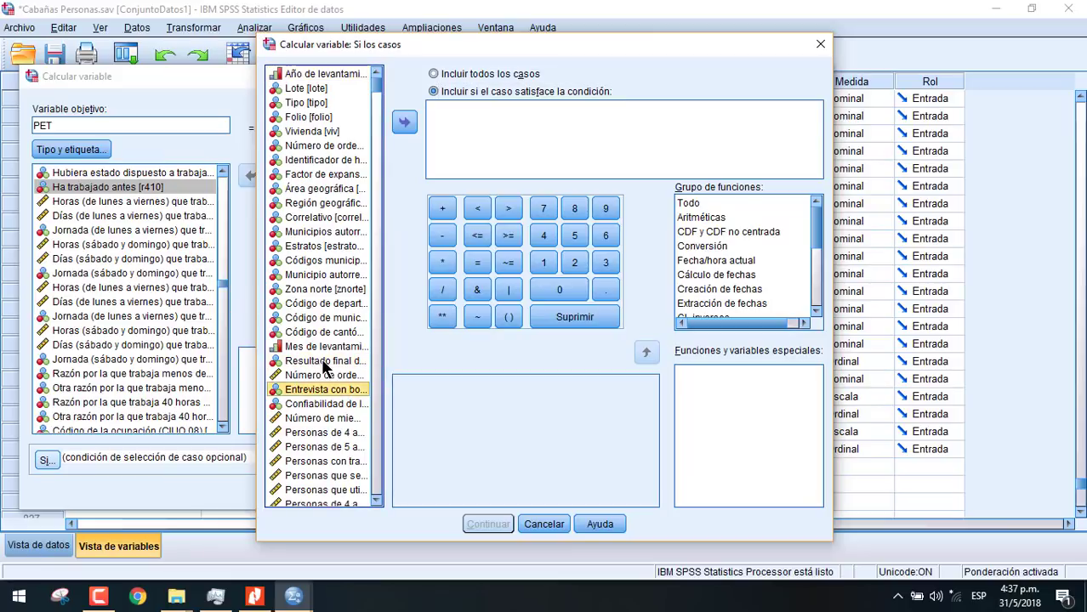
pyautogui.press('s')
pyautogui.press('e')
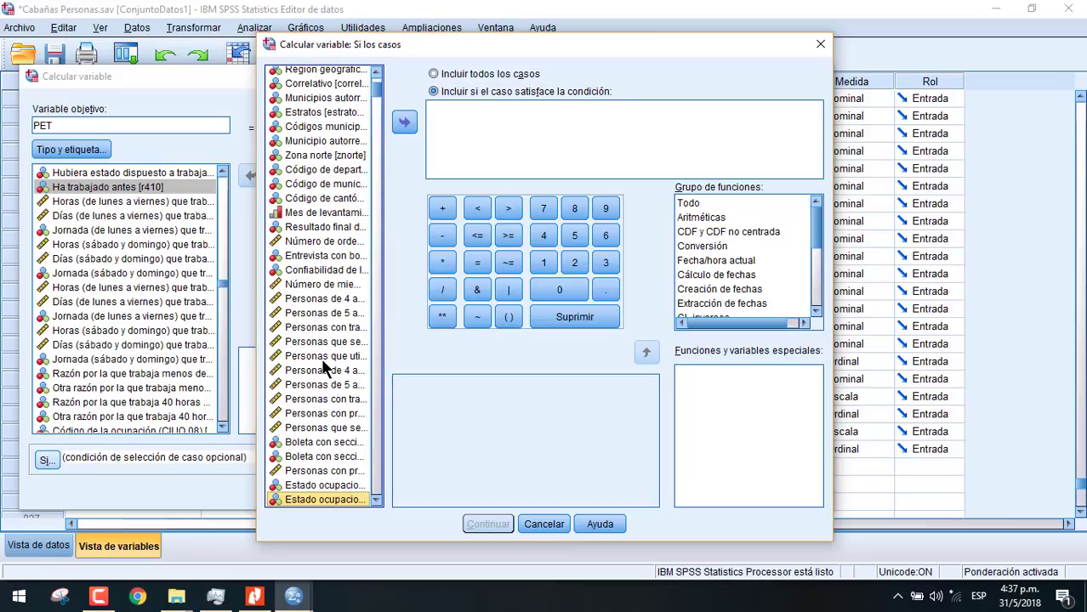
pyautogui.press('d')
pyautogui.click(405, 121)
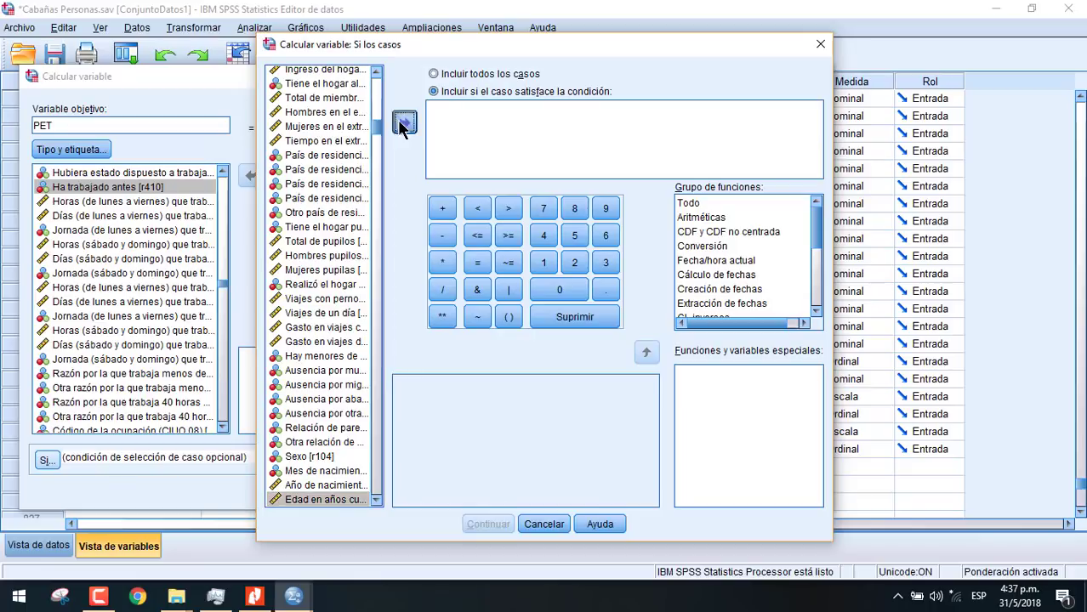
pyautogui.click(510, 238)
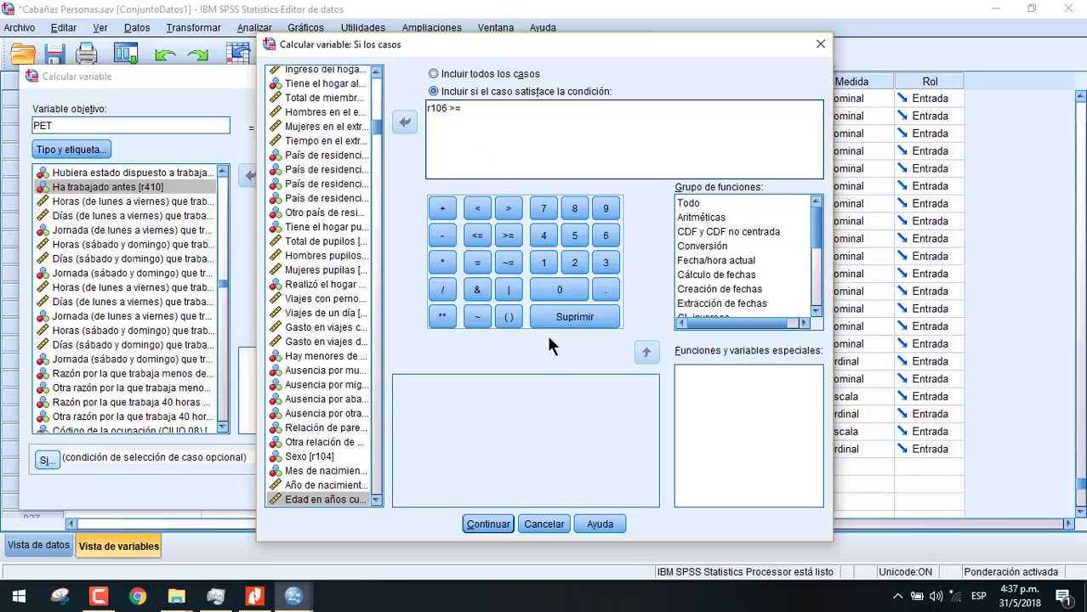
pyautogui.click(543, 263)
pyautogui.click(606, 235)
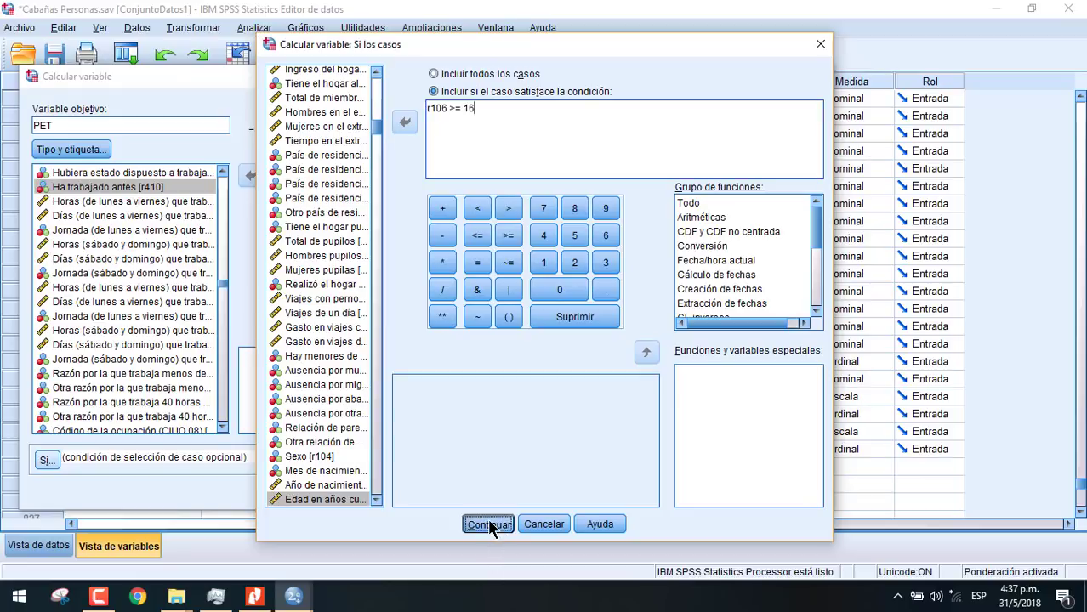
pyautogui.click(488, 524)
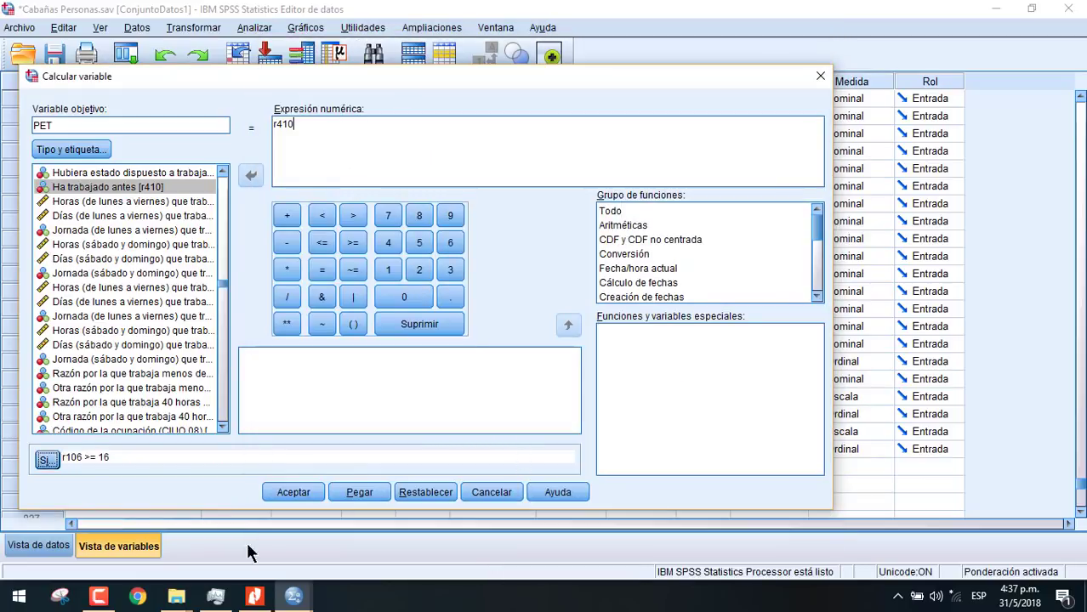
# Run the computation of PET and return to the data editor's variable view
pyautogui.click(294, 494)
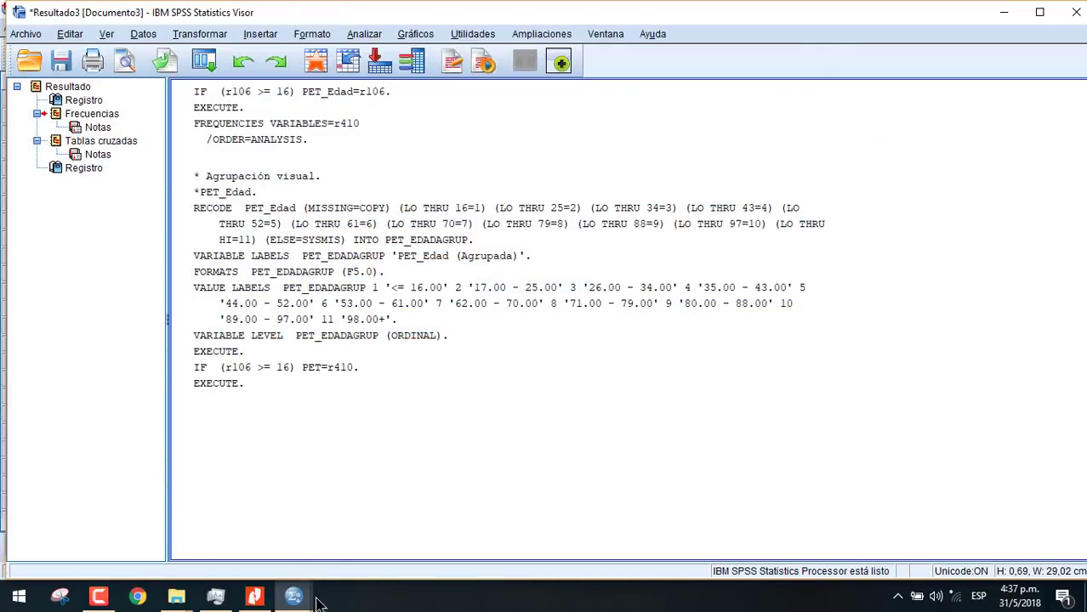
pyautogui.moveTo(293, 597)
pyautogui.click(242, 535)
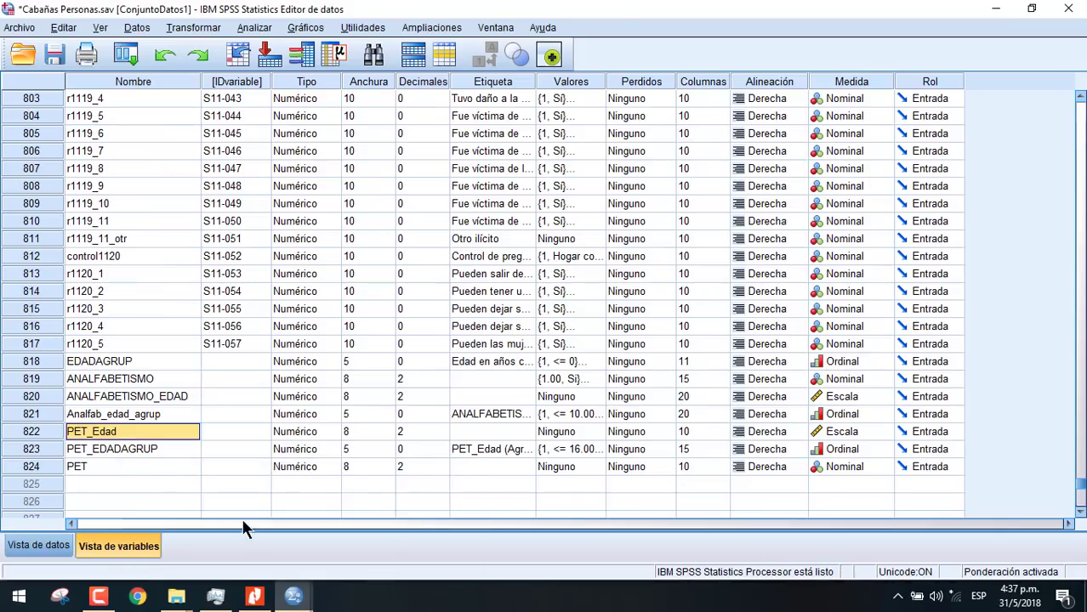
# Open the value labels of the PET variable and add the label Si for value 1
pyautogui.click(117, 470)
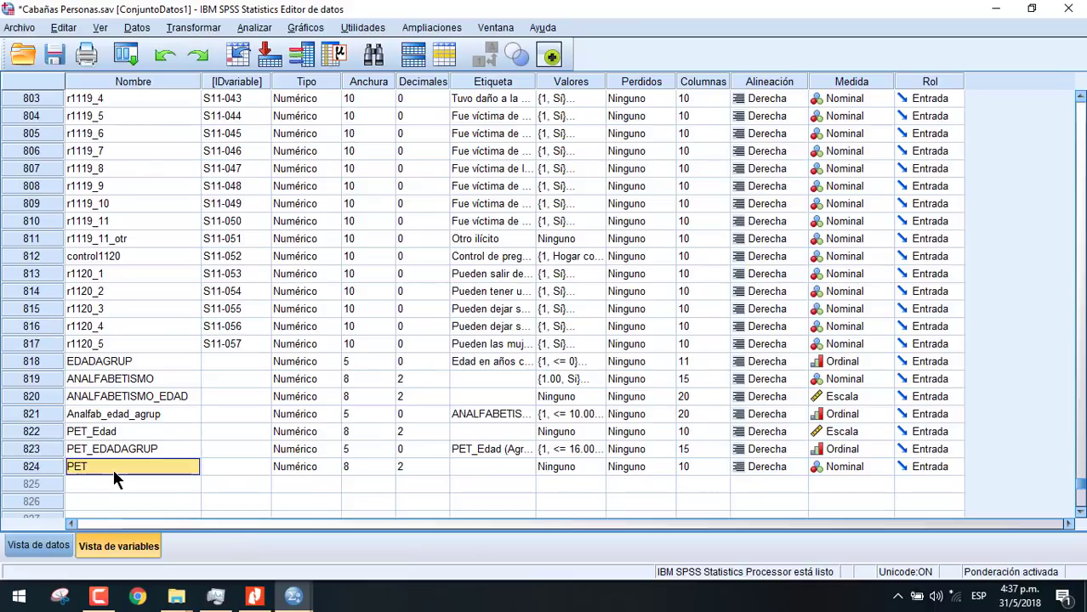
pyautogui.click(587, 460)
pyautogui.click(595, 462)
pyautogui.write('1')
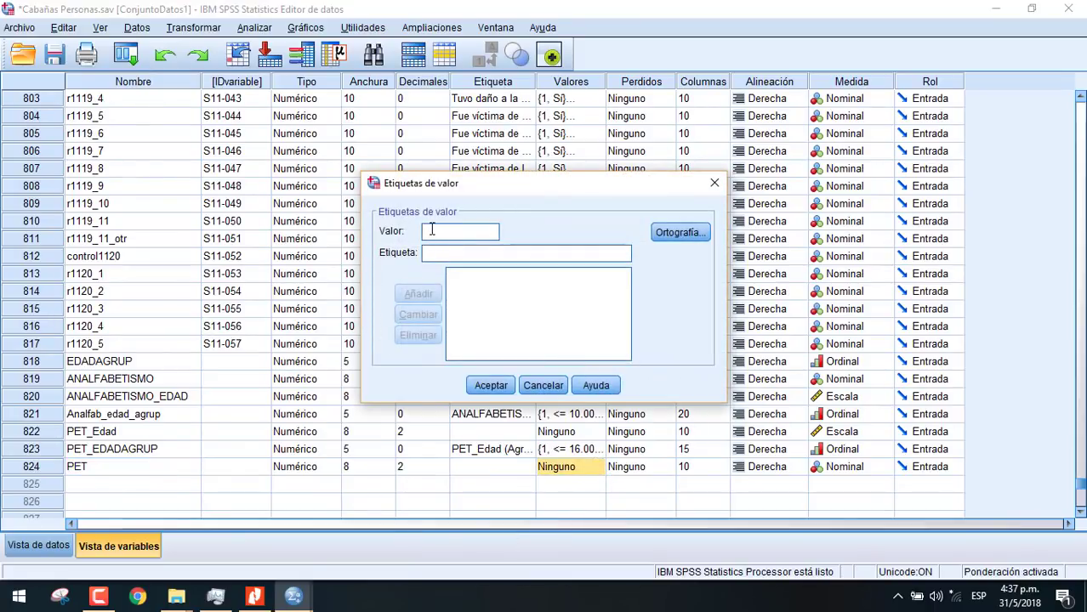
pyautogui.click(448, 253)
pyautogui.write('Si')
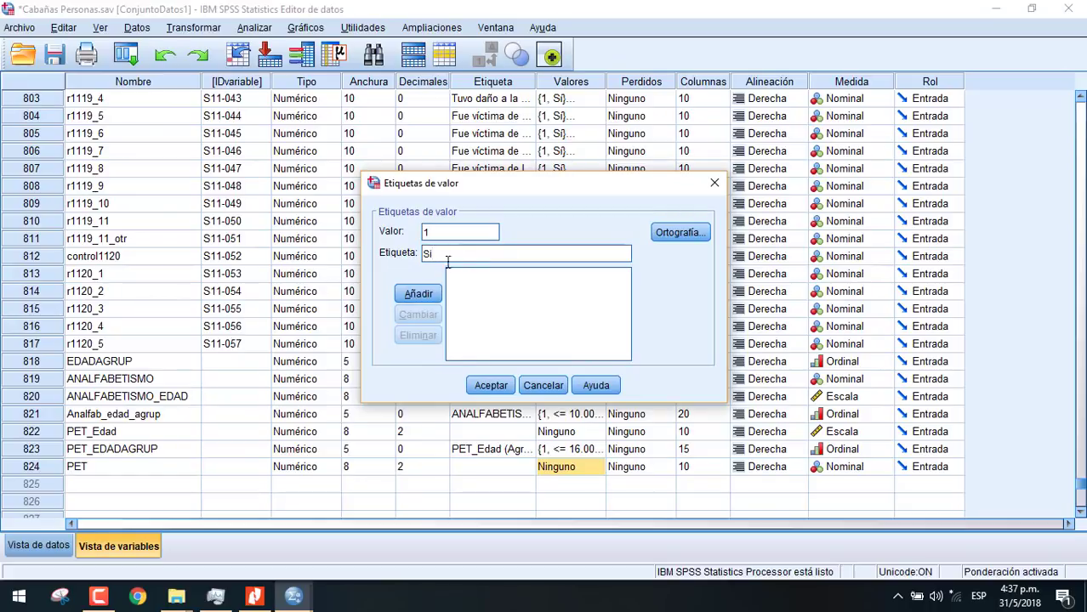
pyautogui.click(433, 295)
# Add the label No for value 2 and accept the value labels of PET
pyautogui.write('2')
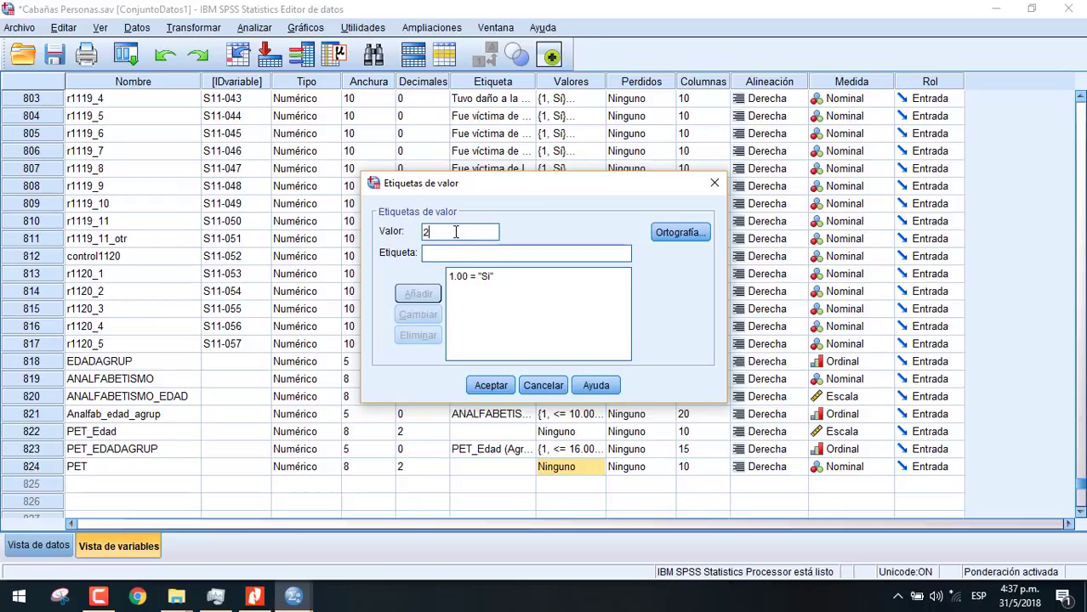
pyautogui.click(466, 253)
pyautogui.write('No')
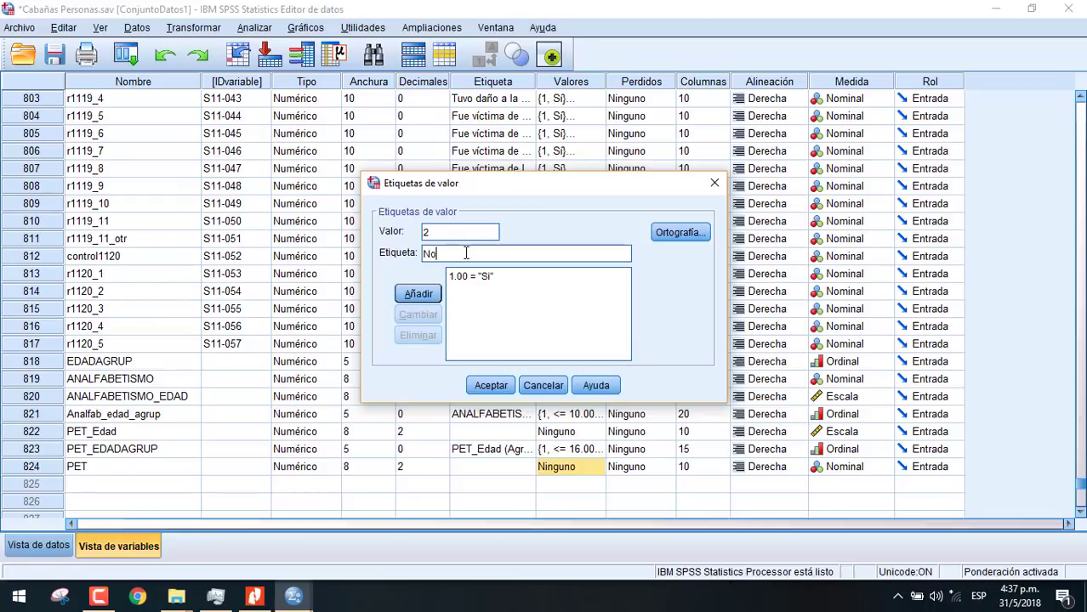
pyautogui.click(427, 296)
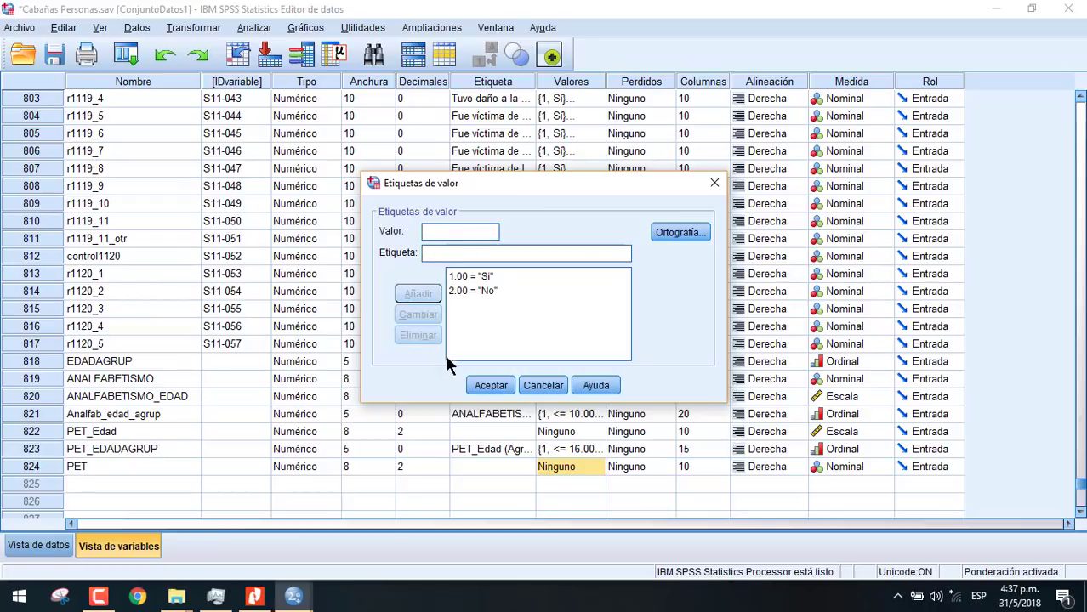
pyautogui.click(487, 384)
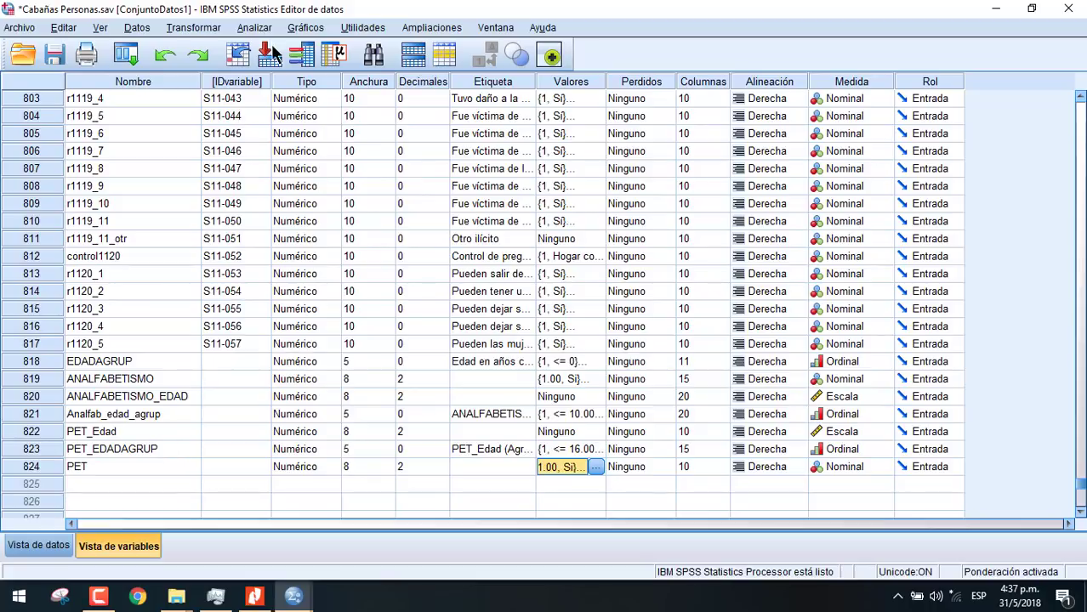
# Open the Frequencies analysis and remove Ha trabajado antes [r410] from the variables to analyse
pyautogui.click(254, 28)
pyautogui.moveTo(341, 68)
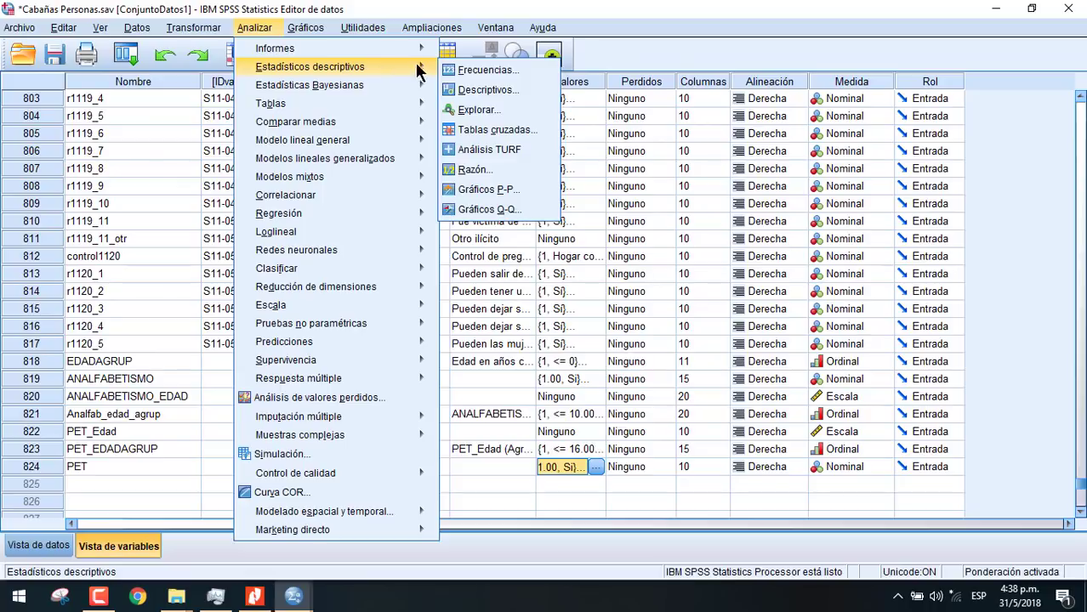
pyautogui.click(466, 68)
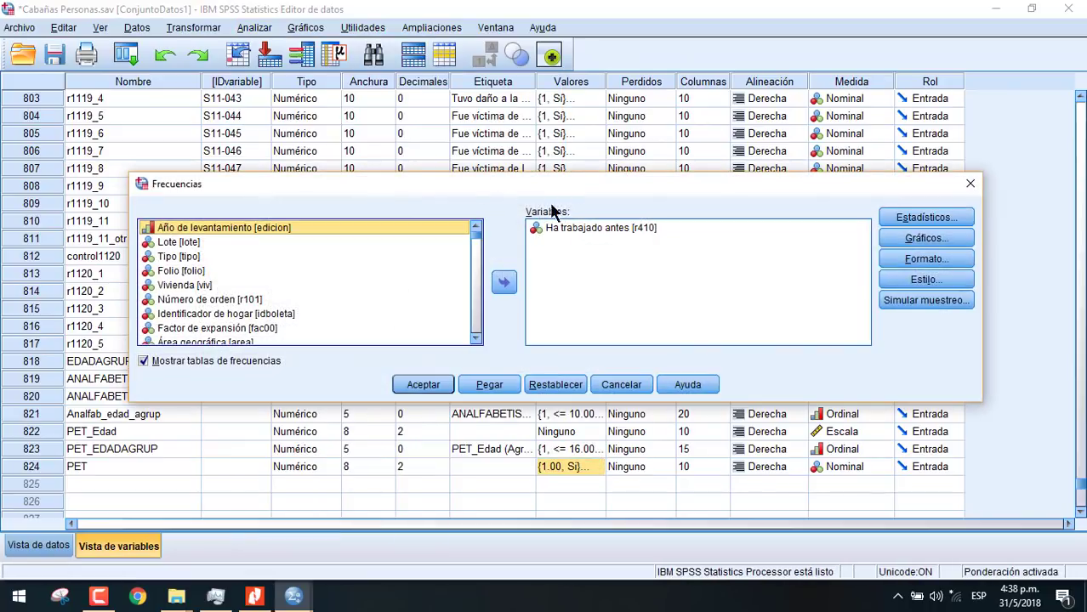
pyautogui.click(575, 228)
pyautogui.click(504, 282)
# Add PET to the Frequencies variables, run the analysis and select the PET frequency table in the output
pyautogui.scroll(-10, 469, 328)
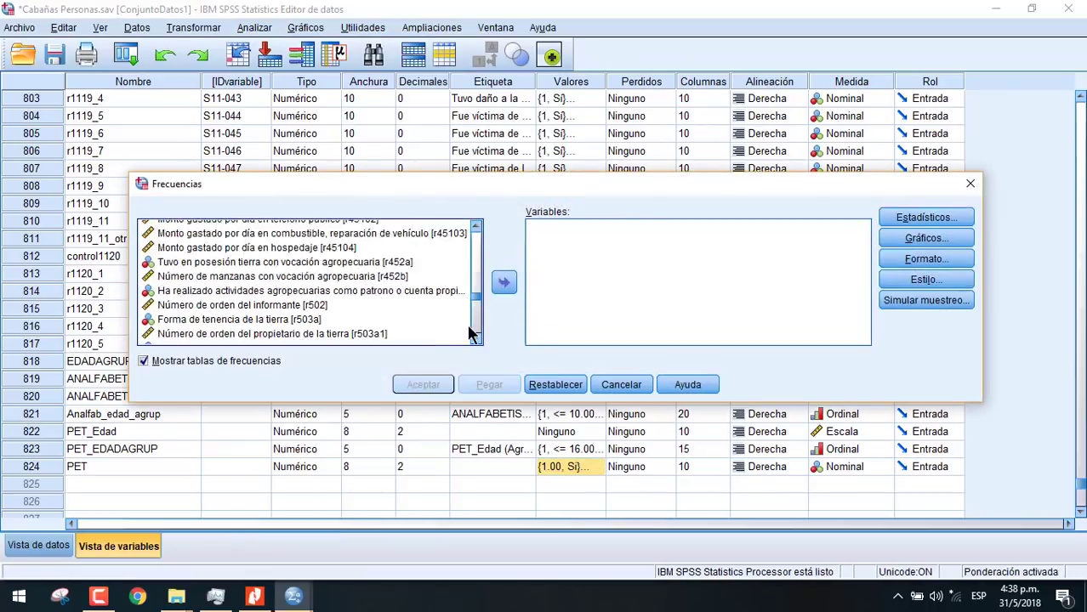
pyautogui.click(166, 337)
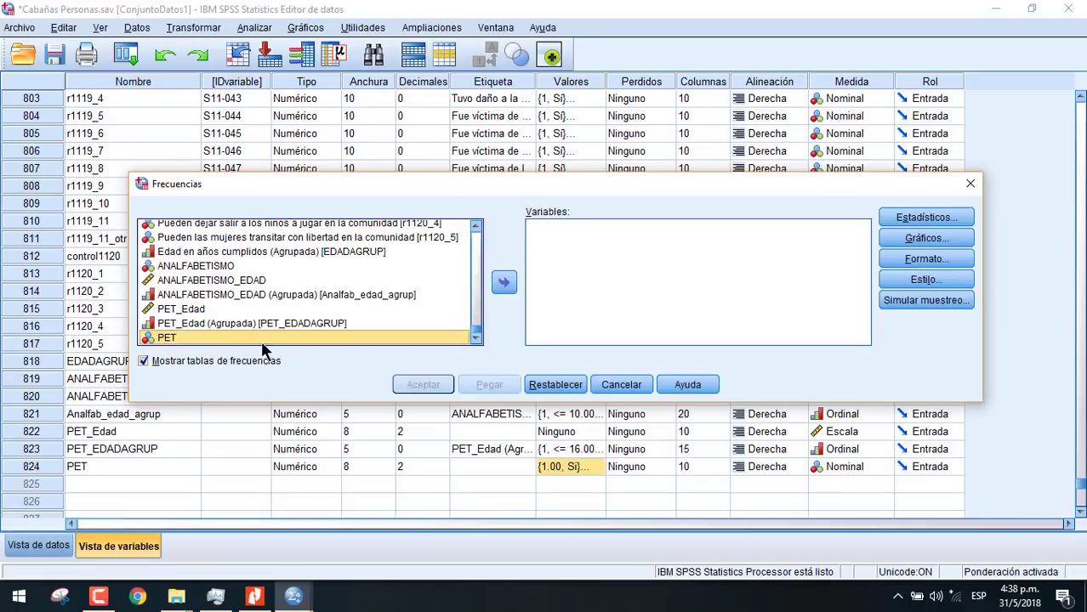
pyautogui.click(505, 282)
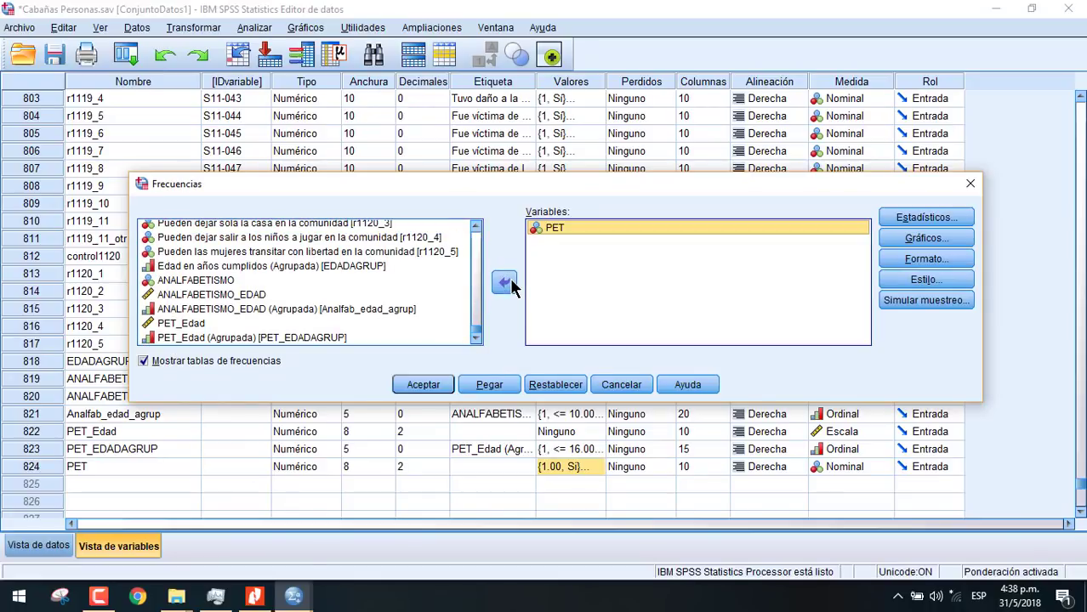
pyautogui.click(423, 384)
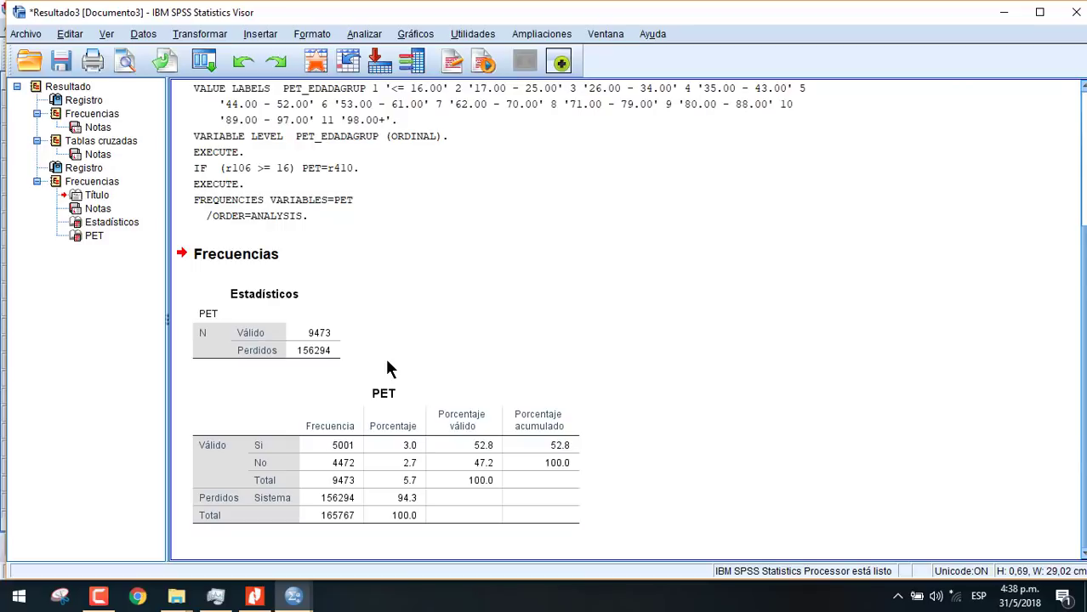
pyautogui.click(347, 391)
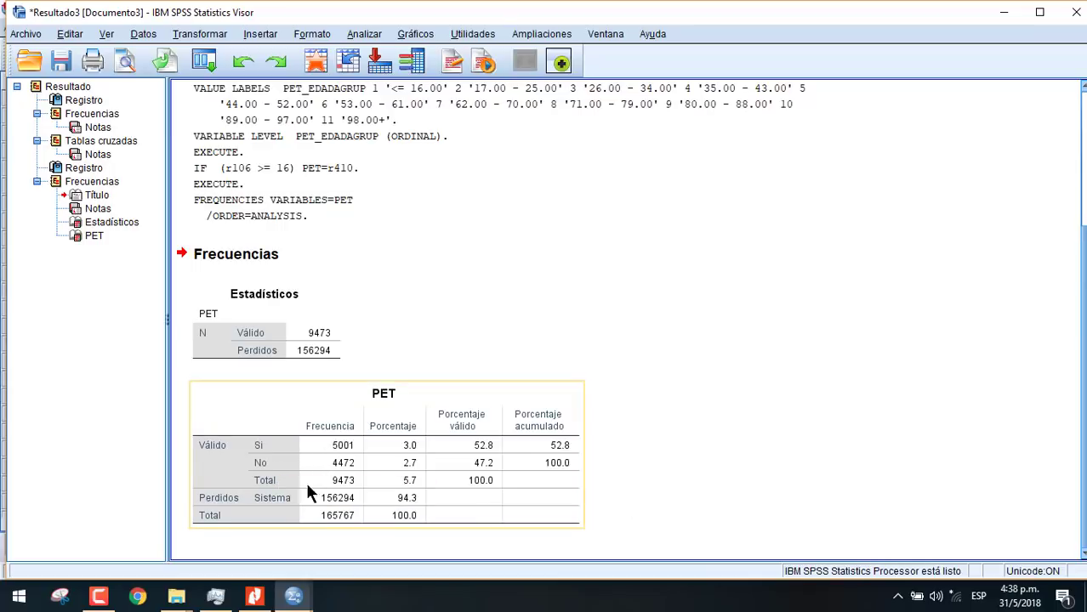
# Open the Crosstabs analysis from the data editor and remove r410 from the columns and PET_Edad from the rows
pyautogui.moveTo(294, 587)
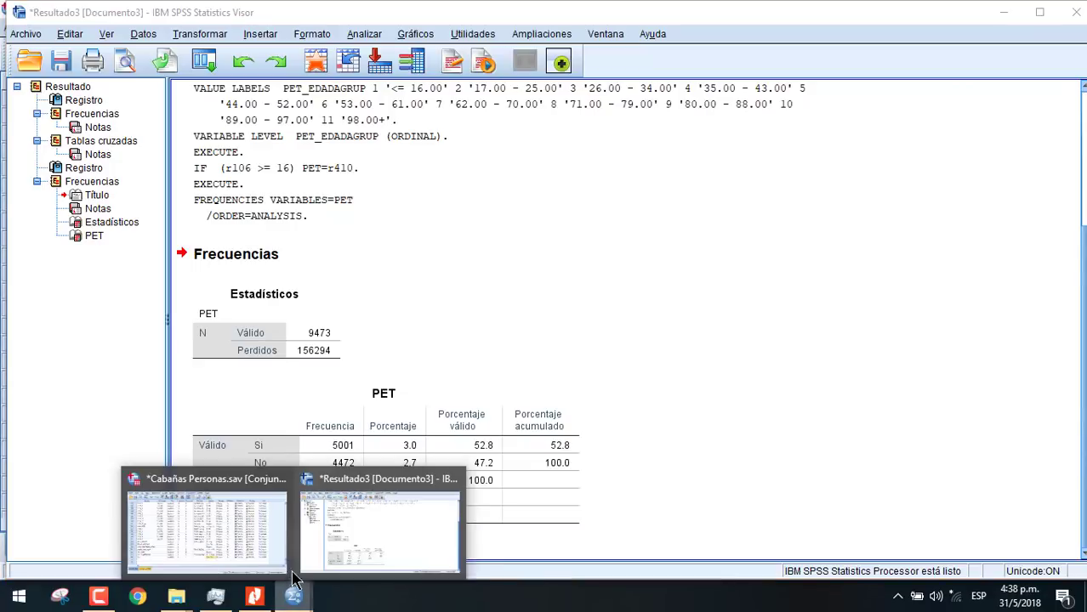
pyautogui.click(241, 535)
pyautogui.click(247, 28)
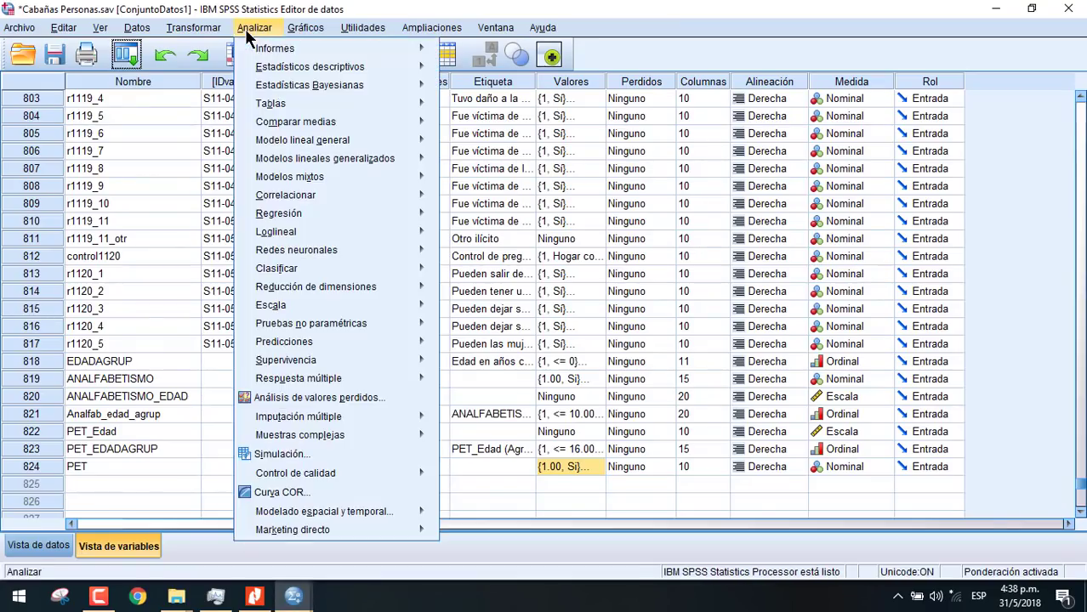
pyautogui.moveTo(363, 67)
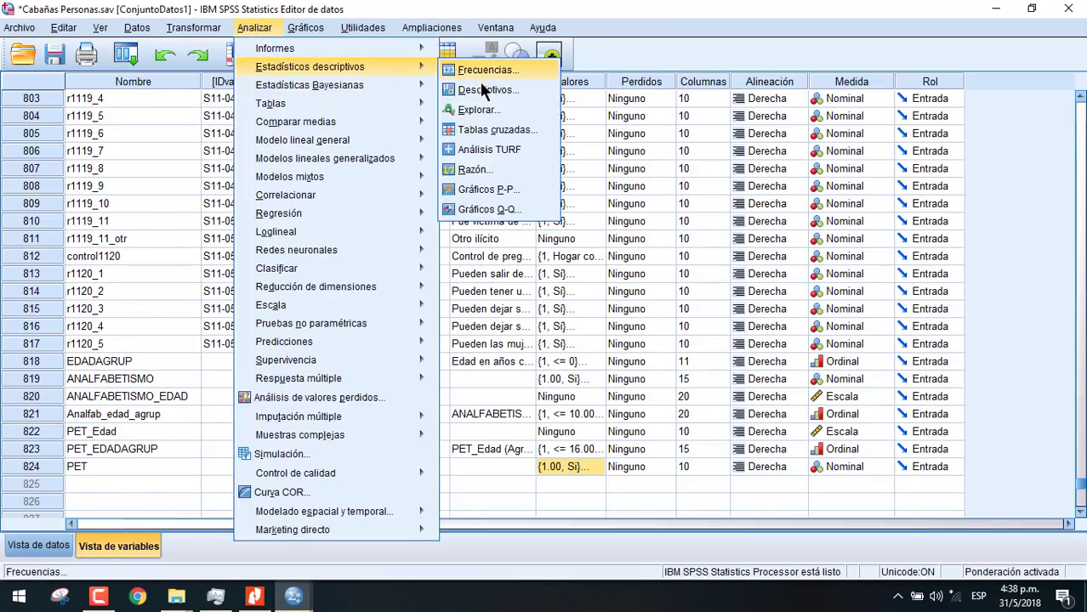
pyautogui.click(493, 131)
pyautogui.click(668, 233)
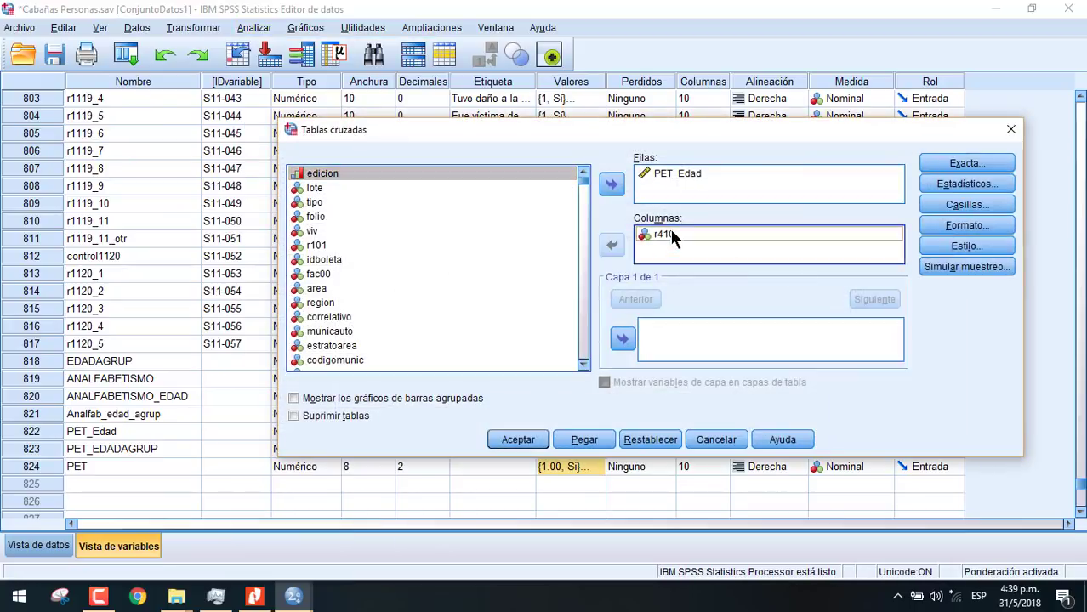
pyautogui.click(611, 246)
pyautogui.click(670, 174)
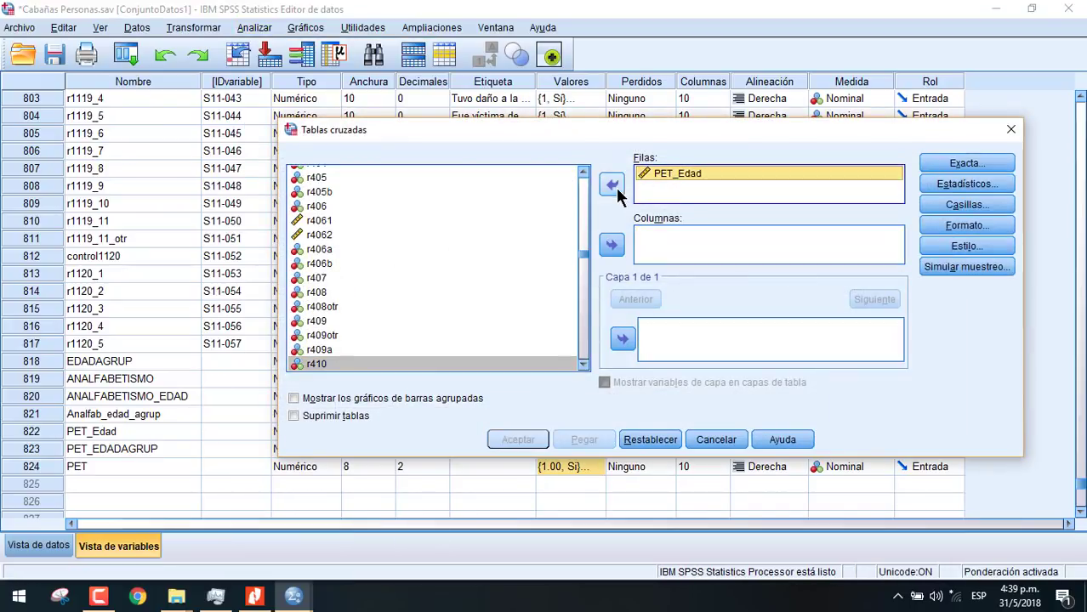
pyautogui.click(612, 184)
# Show variable labels in the Crosstabs source list and add Sexo [r104] as the column variable
pyautogui.click(381, 321)
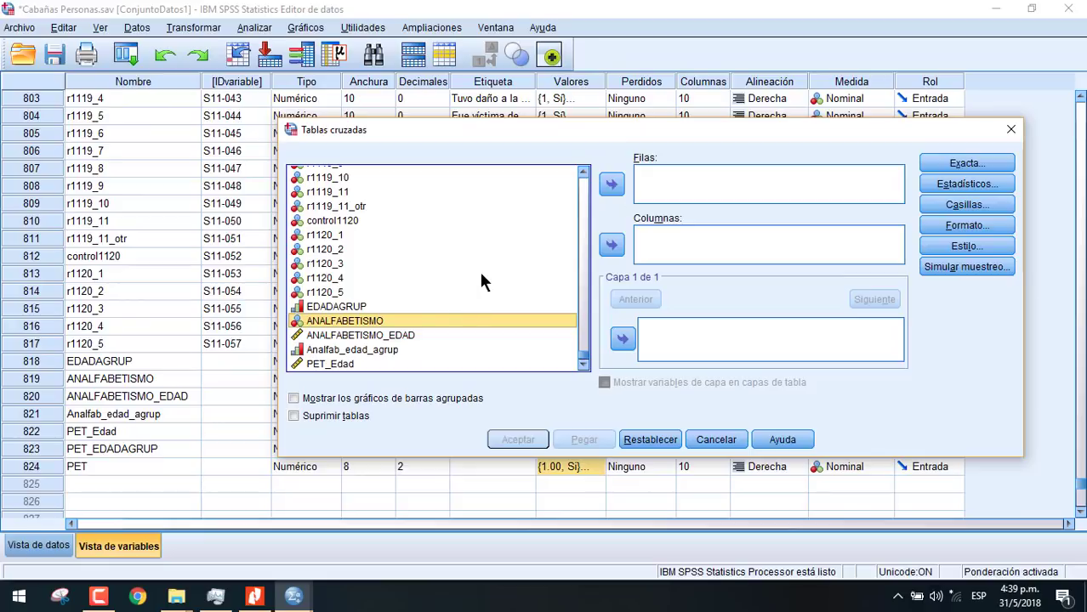
pyautogui.rightClick(443, 253)
pyautogui.click(410, 286)
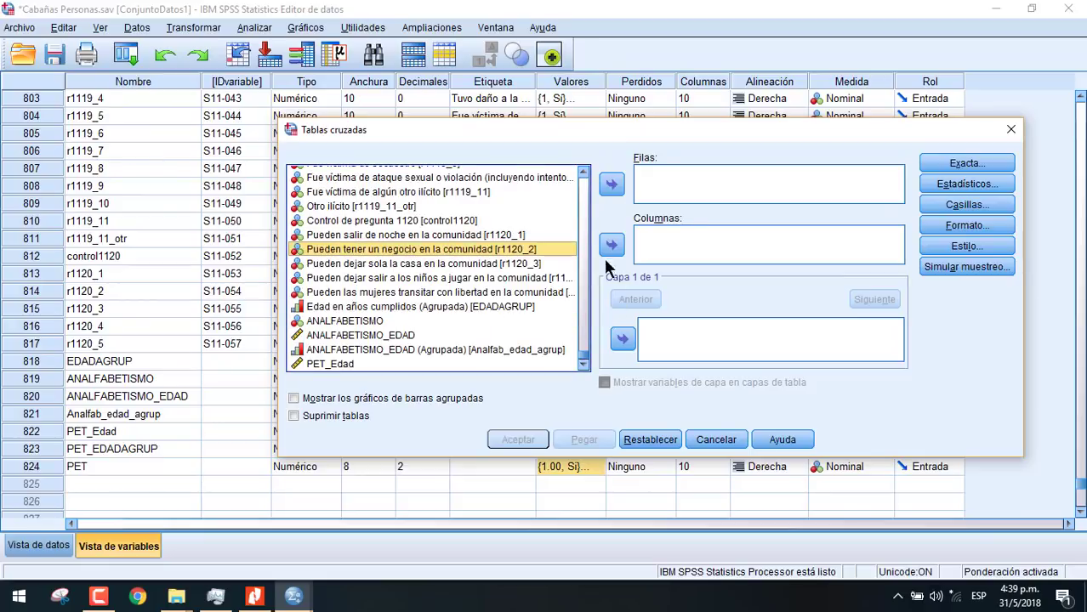
pyautogui.moveTo(584, 364); pyautogui.dragTo(589, 122)
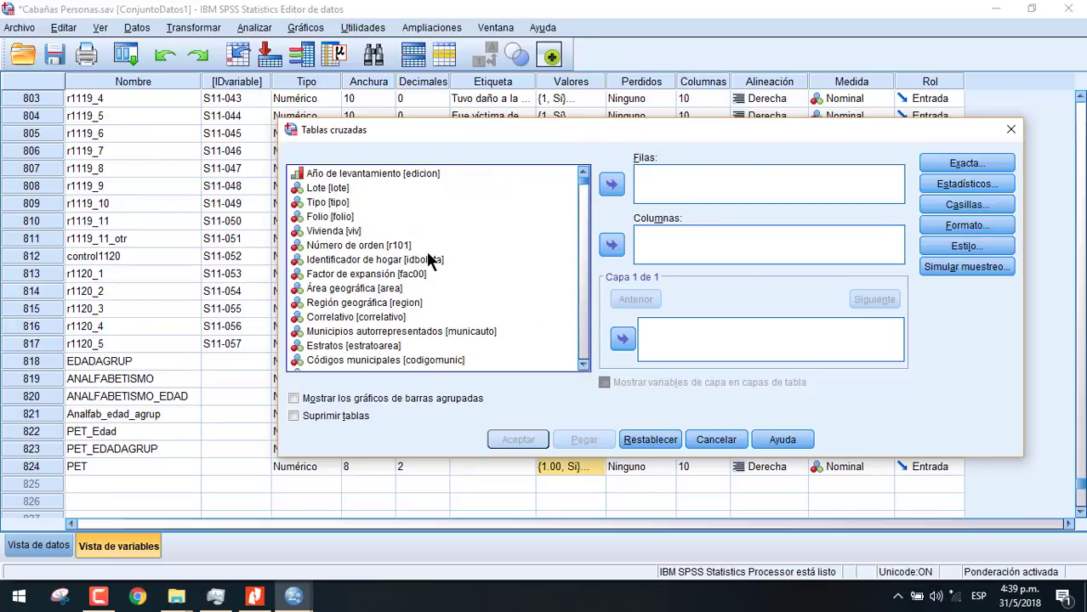
pyautogui.write('sex')
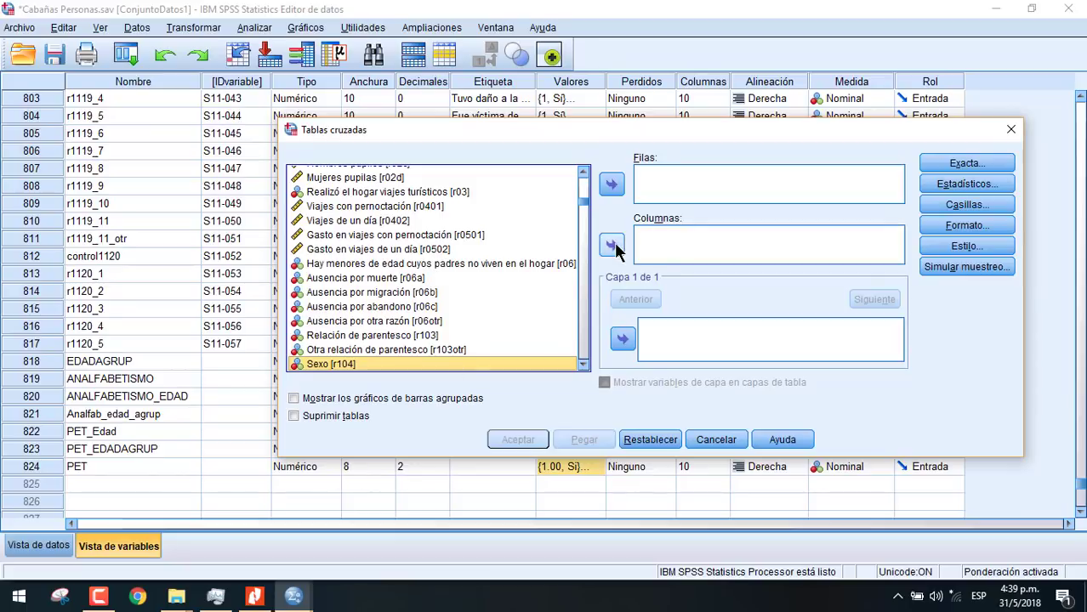
pyautogui.click(611, 245)
# Add PET as the row variable and run the crosstab of PET by Sexo
pyautogui.moveTo(584, 202); pyautogui.dragTo(476, 434)
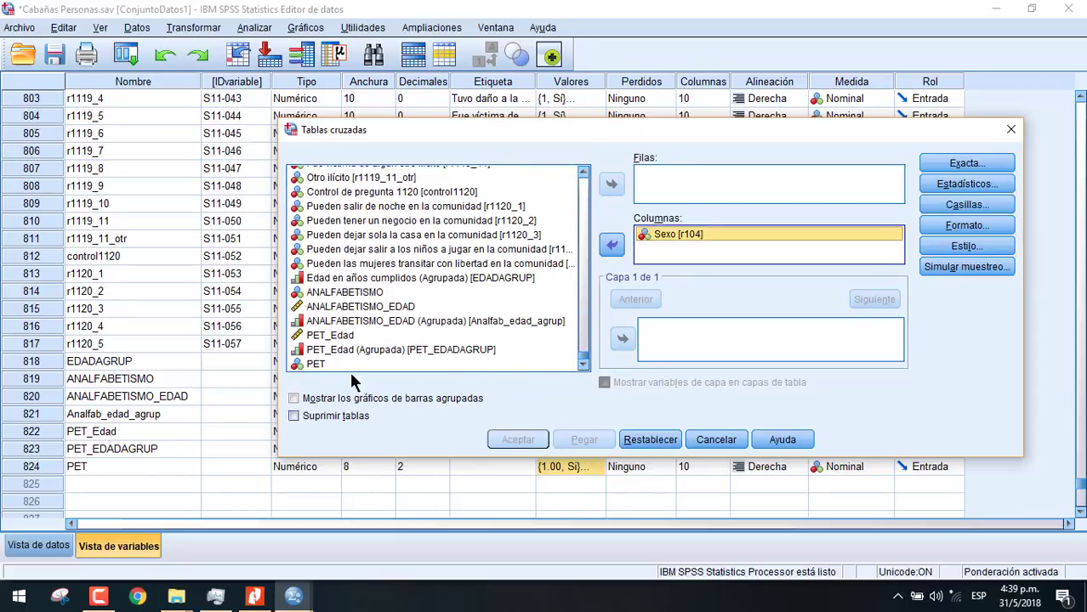
pyautogui.click(322, 365)
pyautogui.click(612, 185)
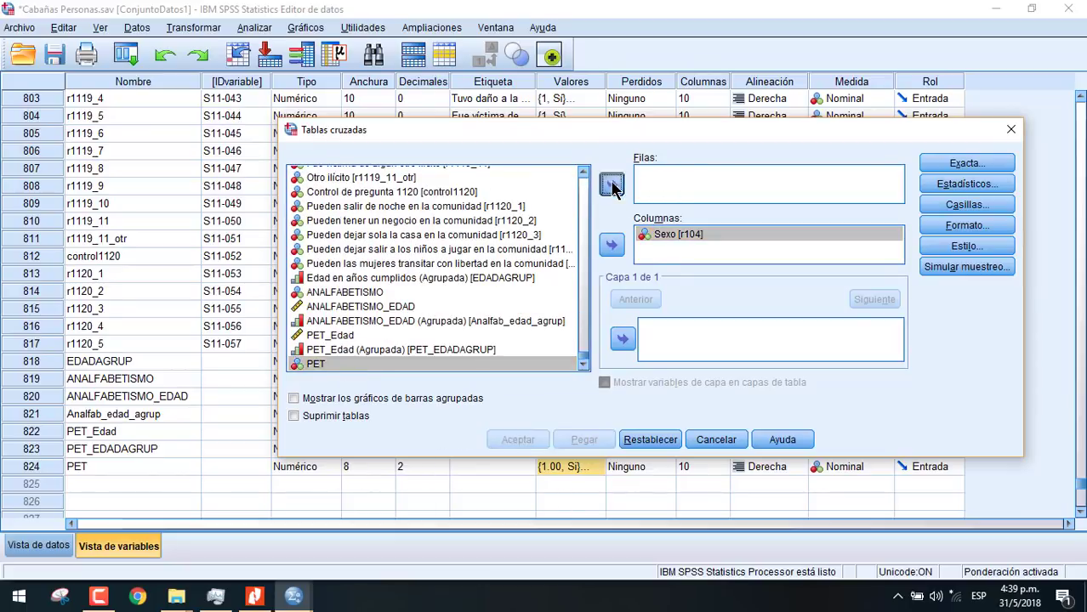
pyautogui.click(519, 441)
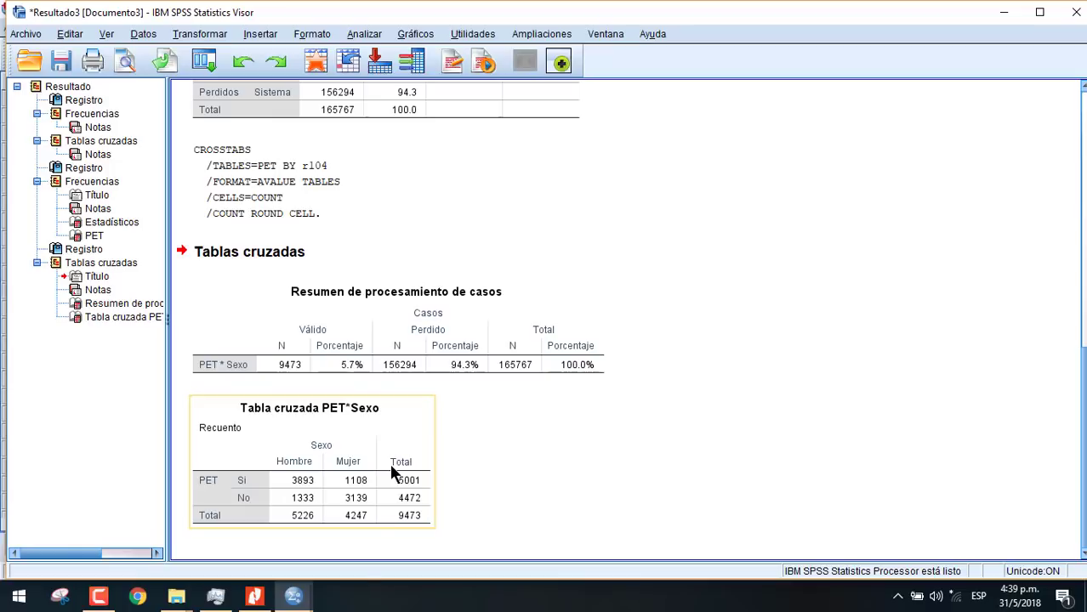
# Reopen the Crosstabs analysis from the data editor and remove Sexo [r104] from the columns
pyautogui.moveTo(293, 597)
pyautogui.click(255, 528)
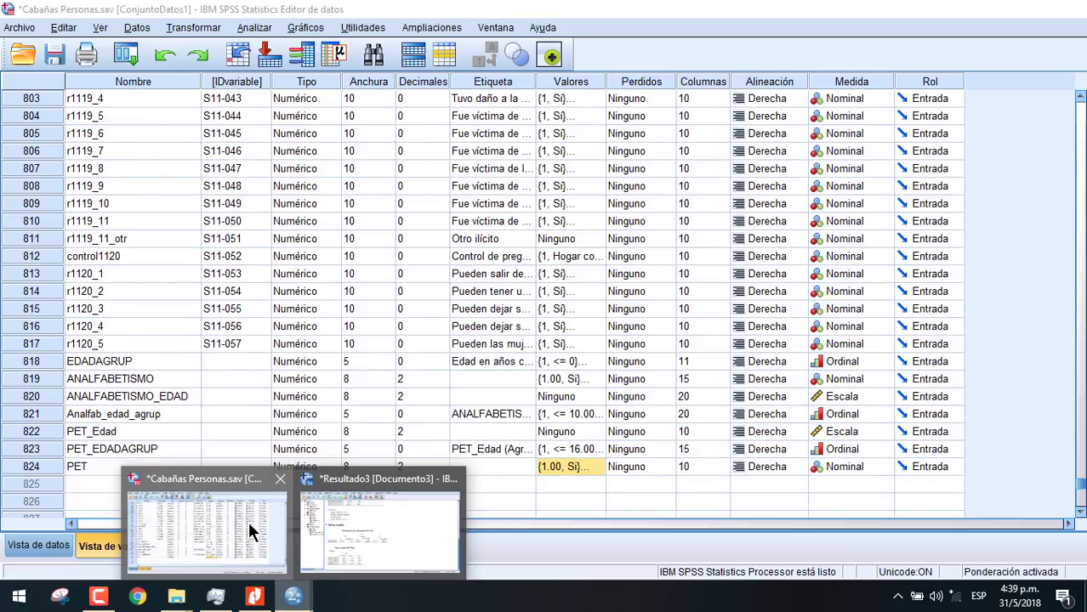
pyautogui.click(257, 28)
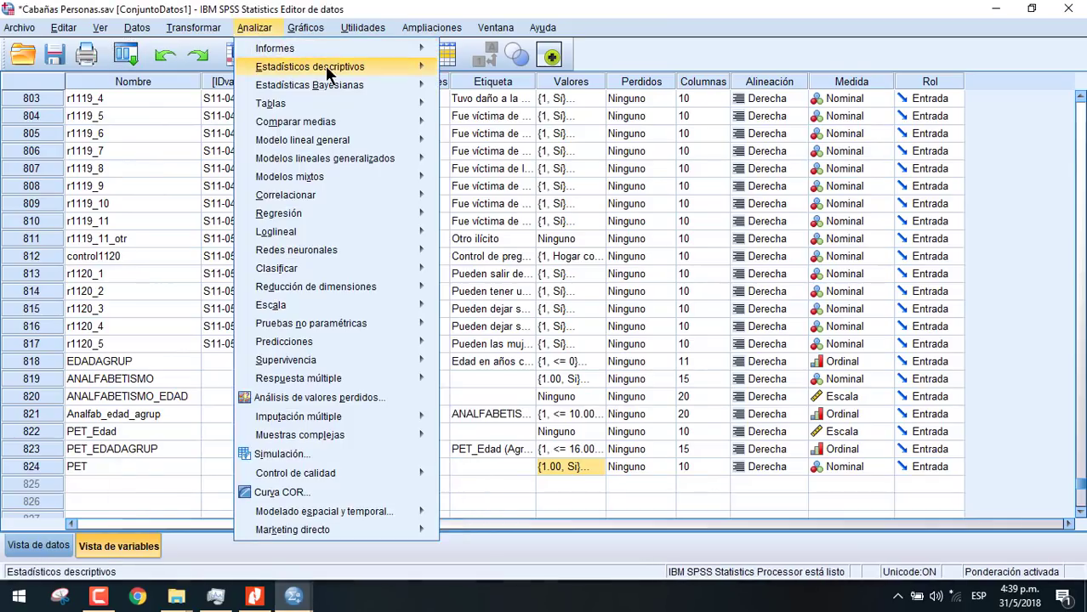
pyautogui.moveTo(401, 67)
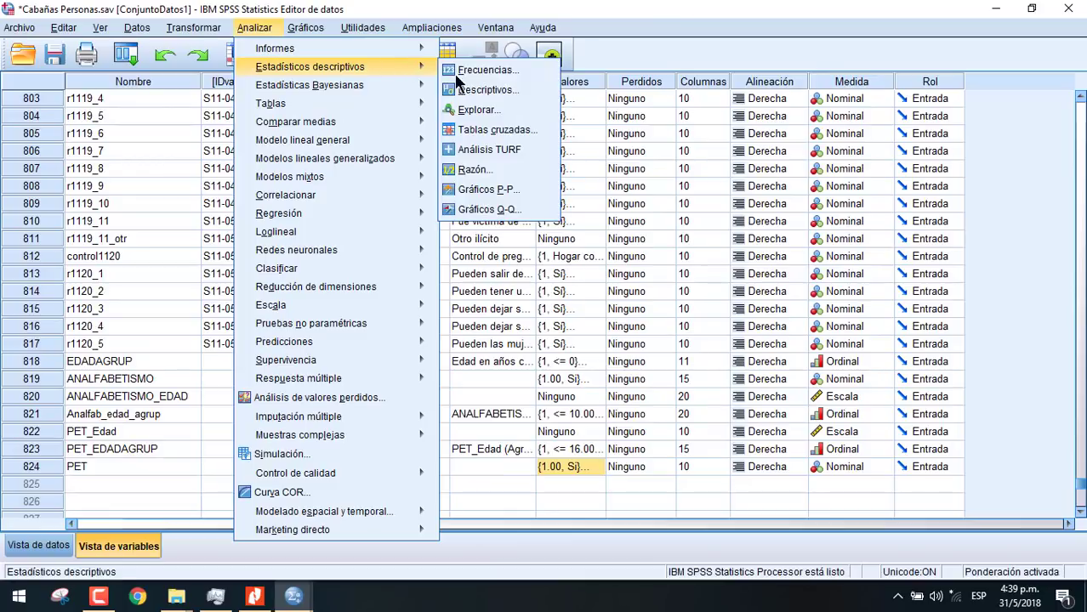
pyautogui.click(495, 130)
pyautogui.click(674, 232)
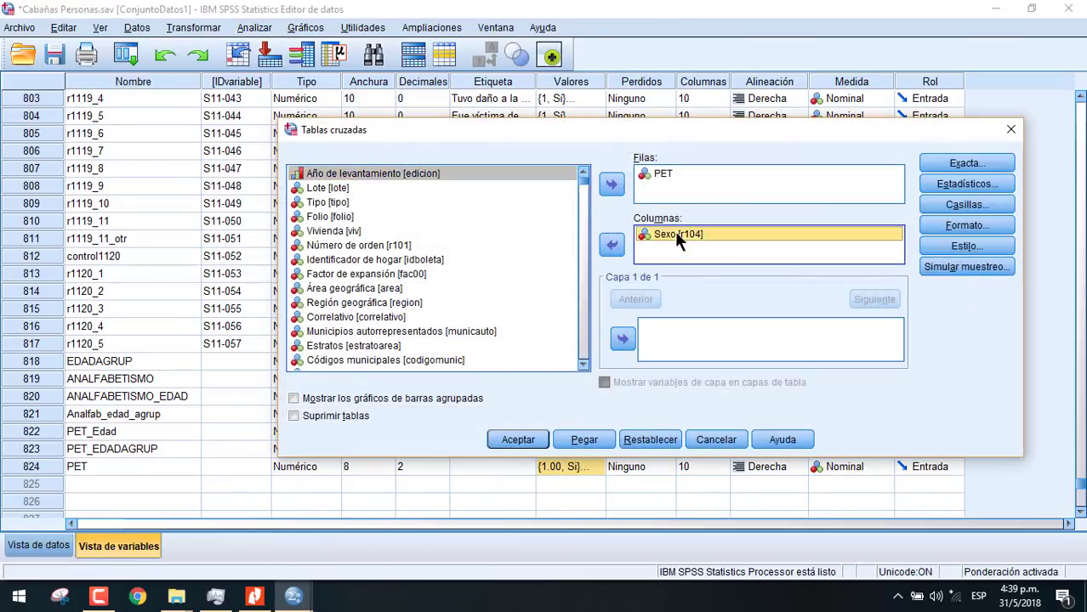
pyautogui.click(612, 245)
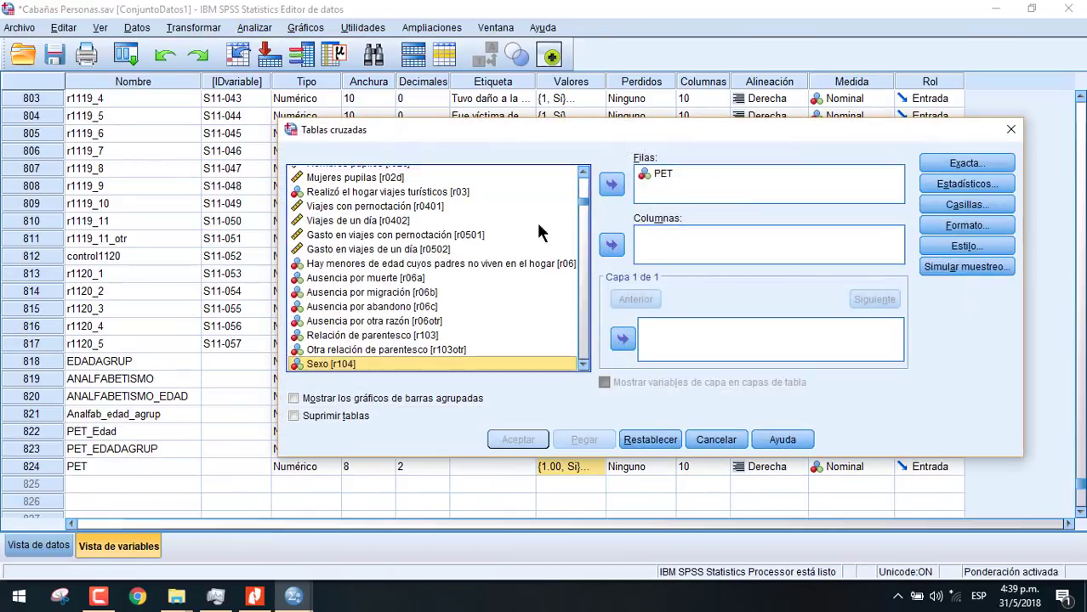
# Add Área geográfica [area] as the column variable and run its crosstab with PET
pyautogui.scroll(10, 585, 204)
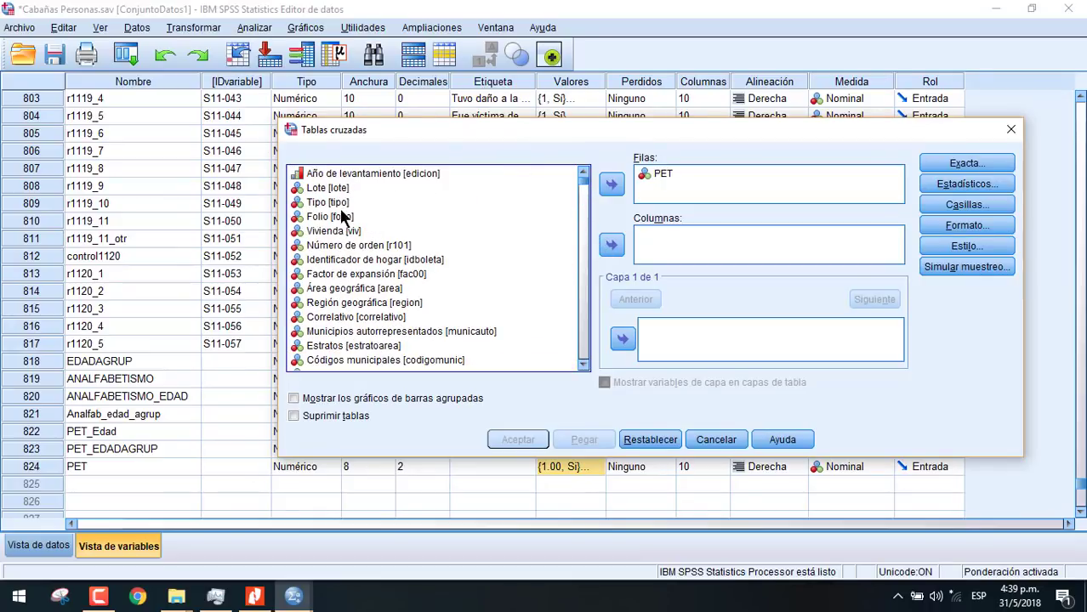
pyautogui.click(370, 289)
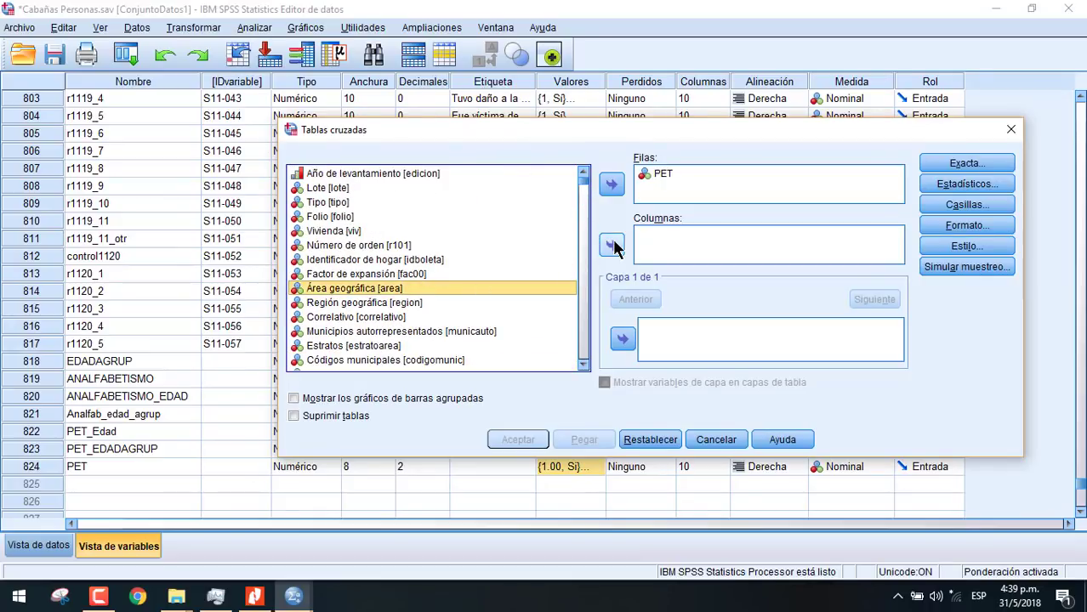
pyautogui.click(613, 246)
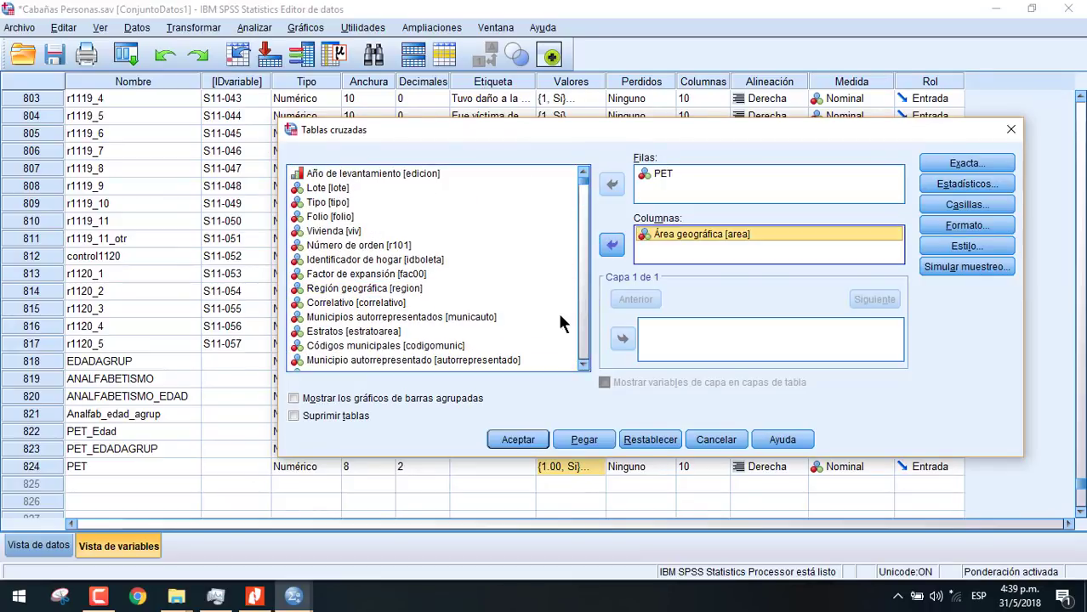
pyautogui.click(520, 438)
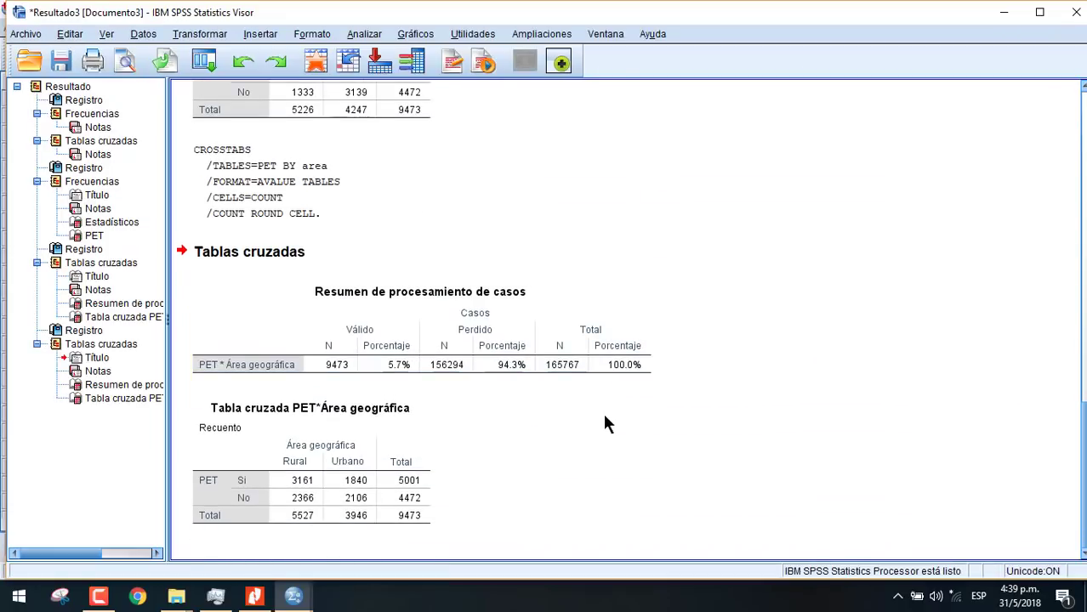
pyautogui.click(294, 598)
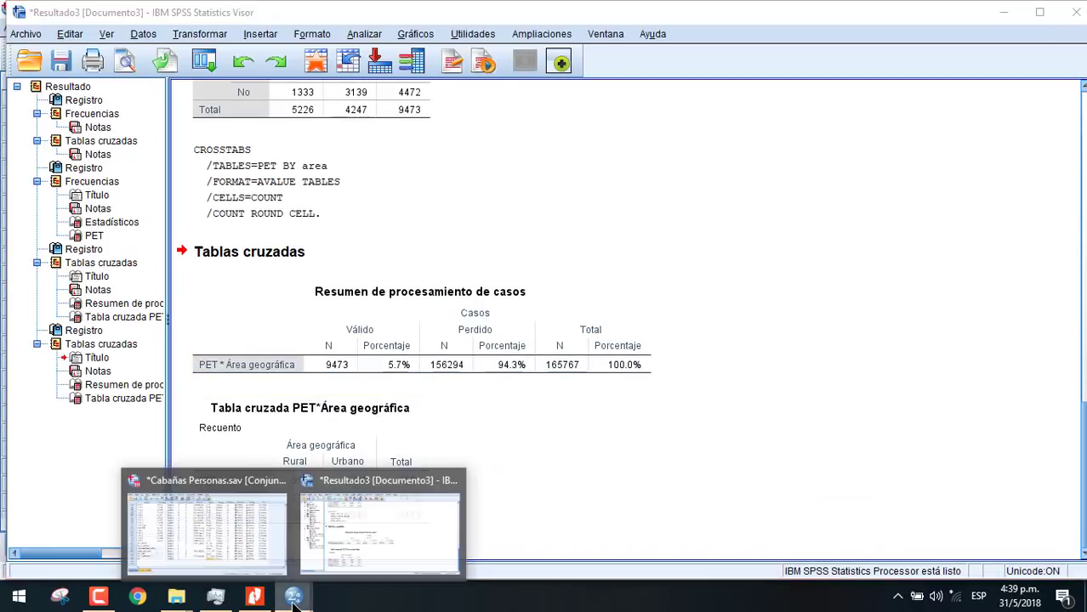
pyautogui.click(446, 513)
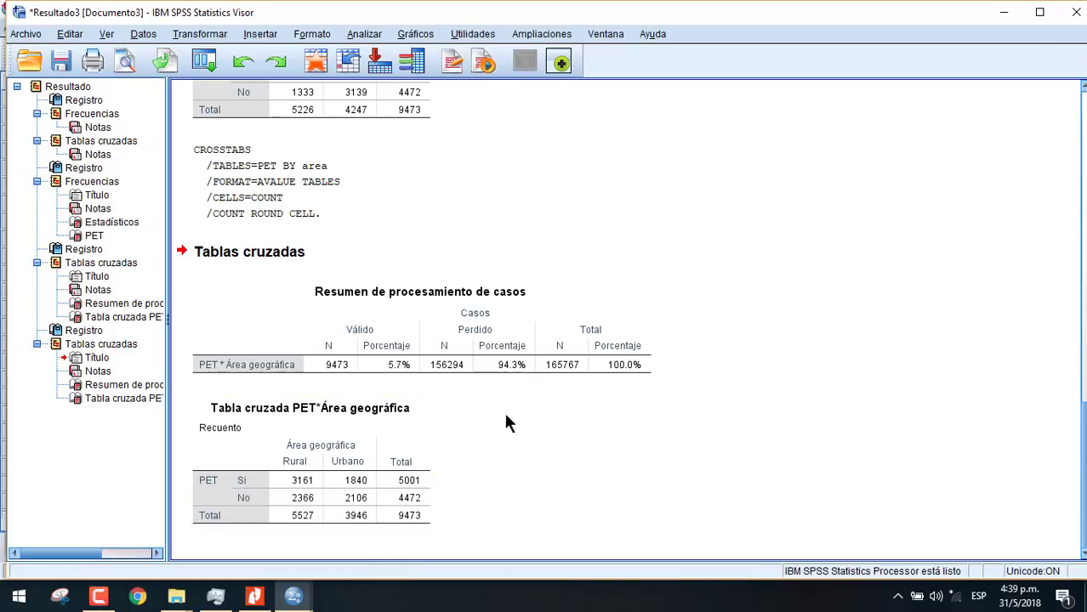
# Return to the data editor, select the PET_EDADAGRUP variable and open the Crosstabs analysis
pyautogui.click(293, 598)
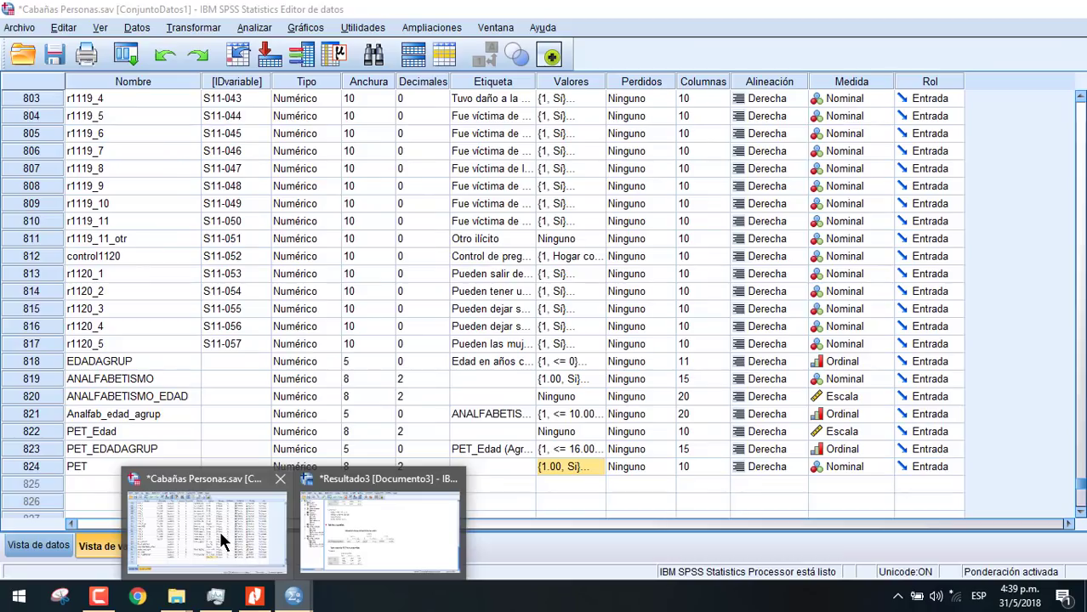
pyautogui.click(219, 531)
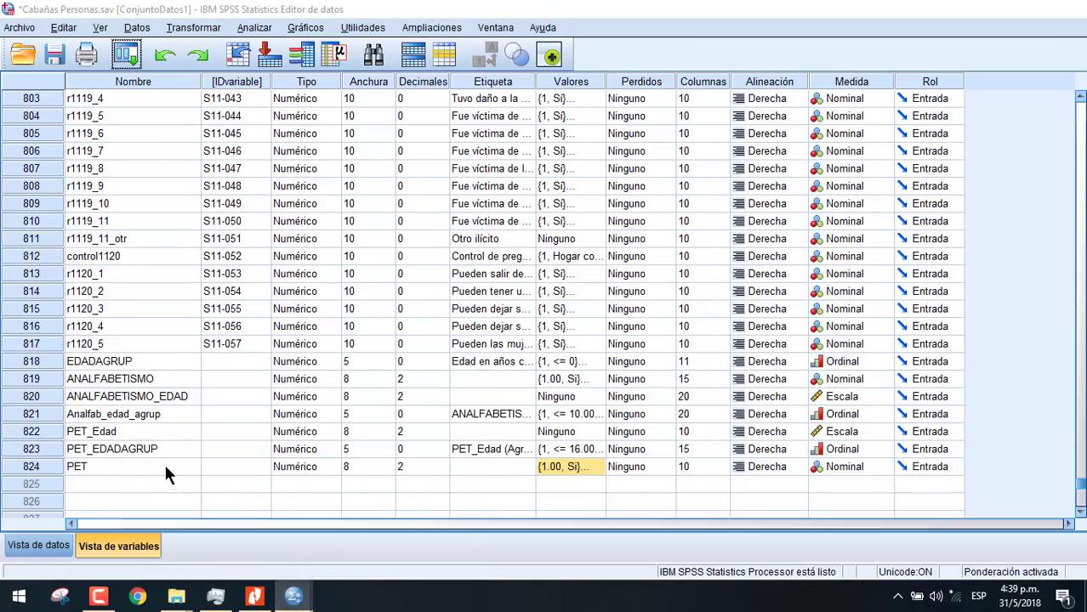
pyautogui.click(132, 449)
pyautogui.click(294, 598)
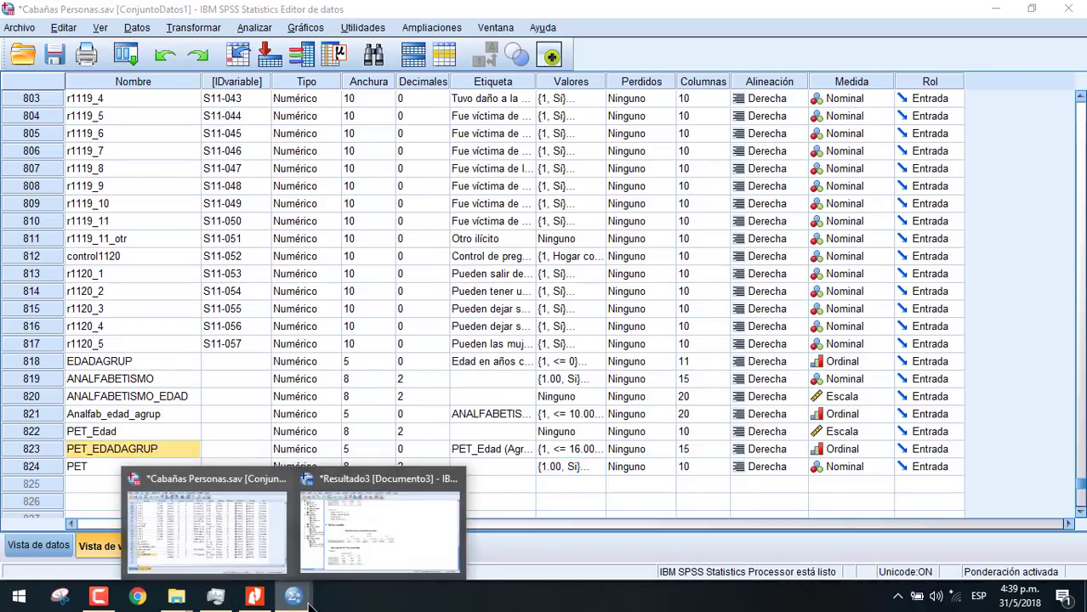
pyautogui.click(228, 512)
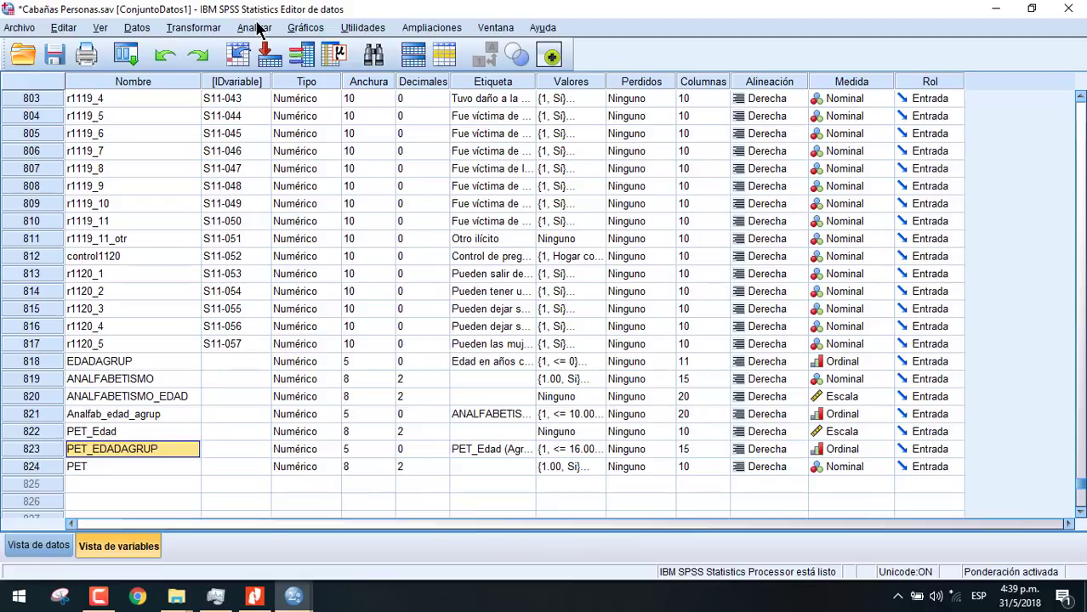
pyautogui.click(255, 27)
pyautogui.moveTo(405, 68)
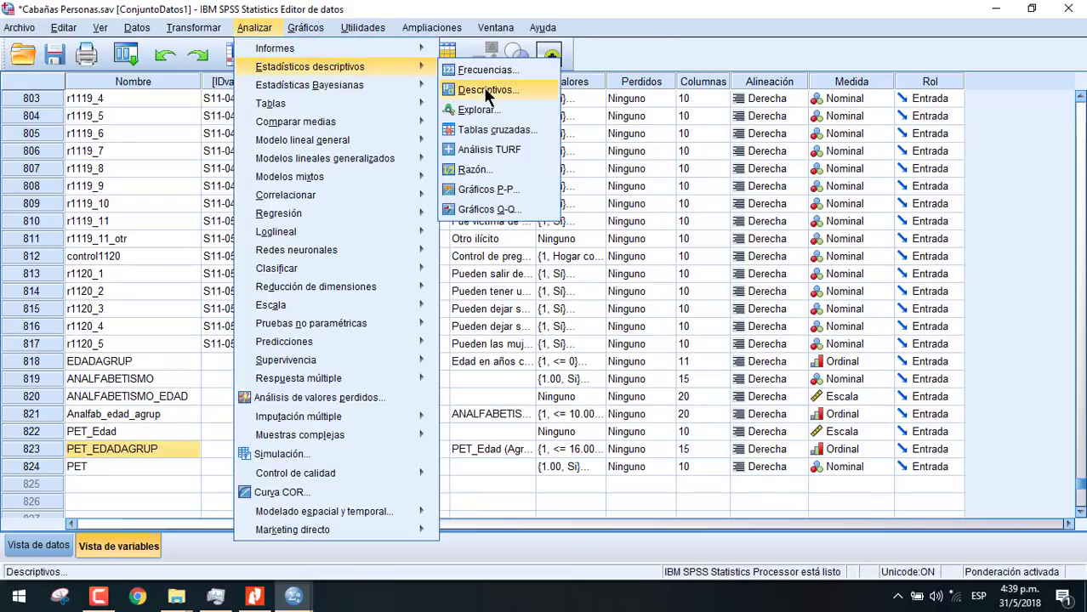
pyautogui.click(503, 138)
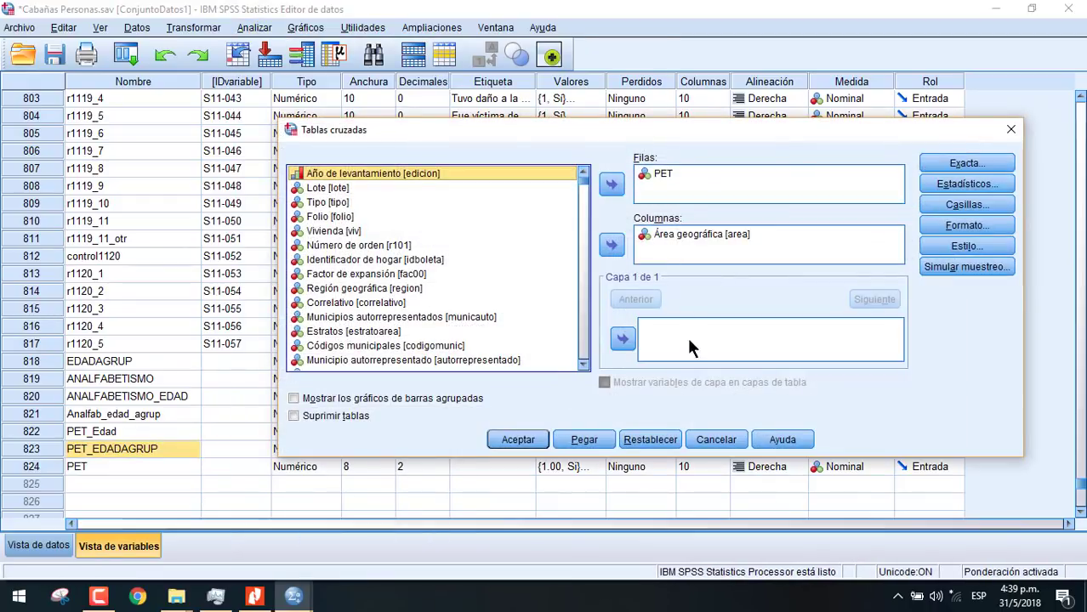
# Remove Área geográfica [area] from the crosstab columns and PET from the rows
pyautogui.click(662, 233)
pyautogui.click(612, 245)
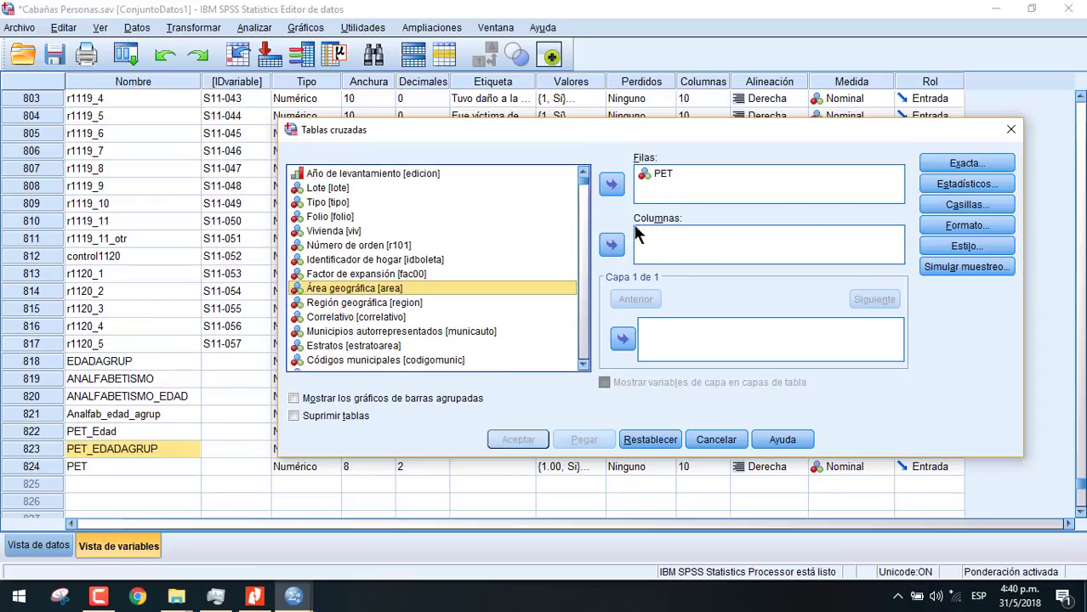
pyautogui.click(662, 173)
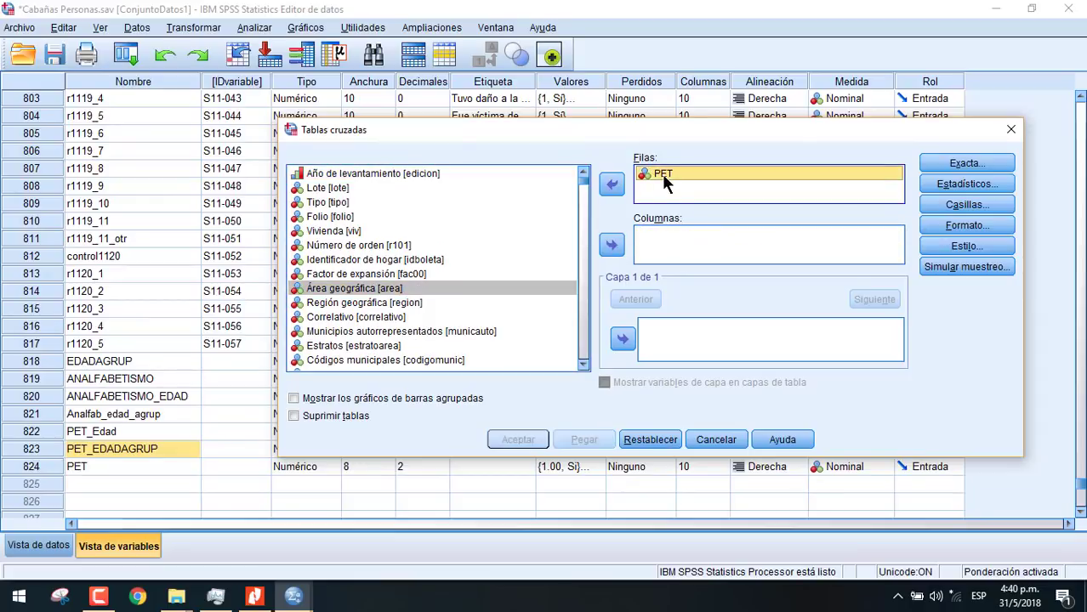
pyautogui.click(619, 184)
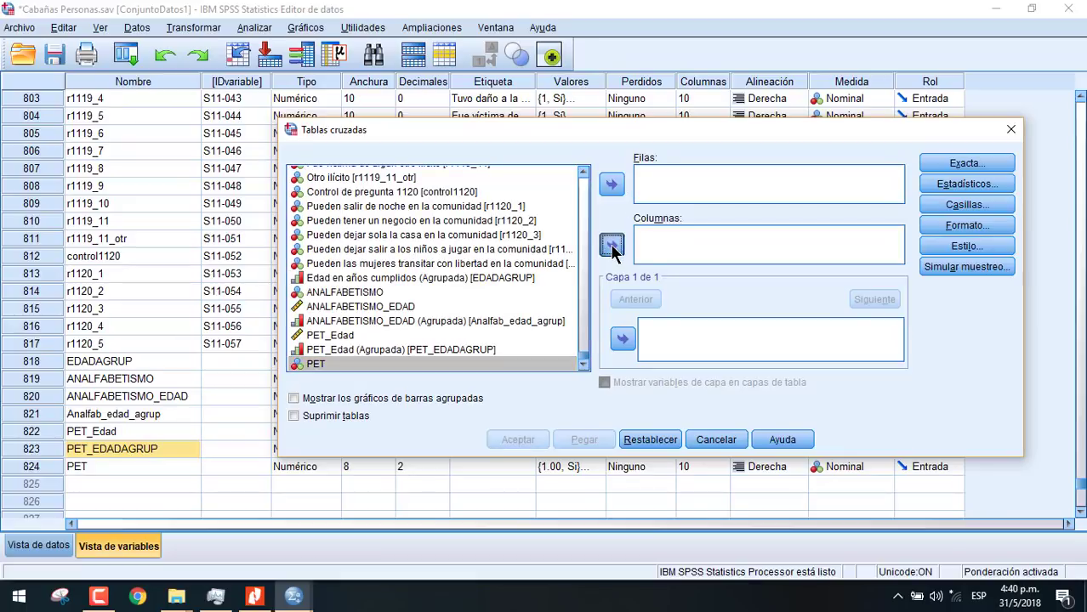
# Assign PET as the column variable and PET_Edad (Agrupada) [PET_EDADAGRUP] as the row variable of the crosstab
pyautogui.click(612, 245)
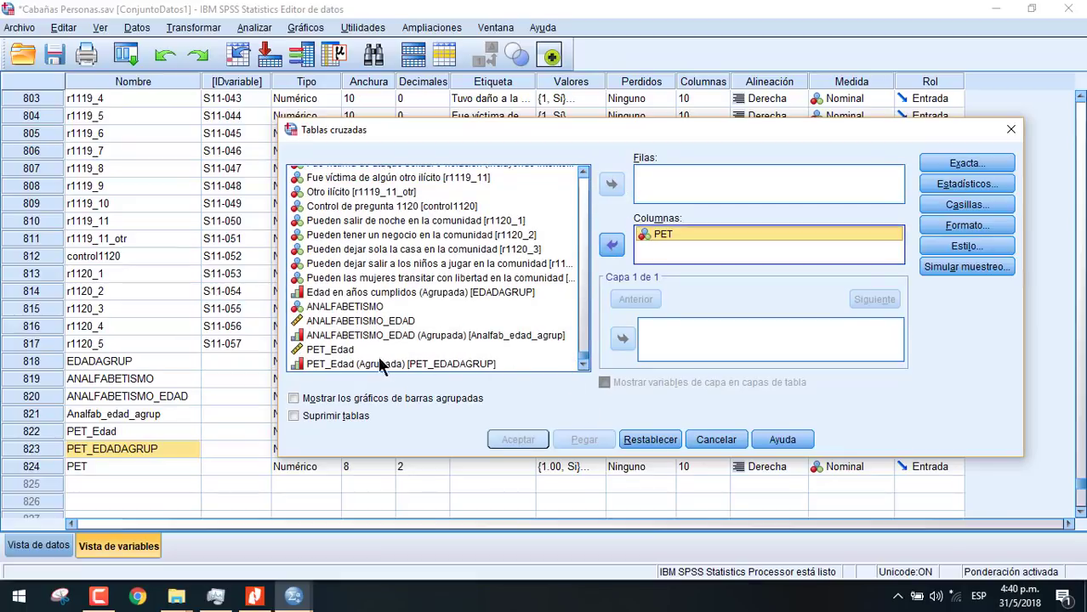
pyautogui.click(325, 361)
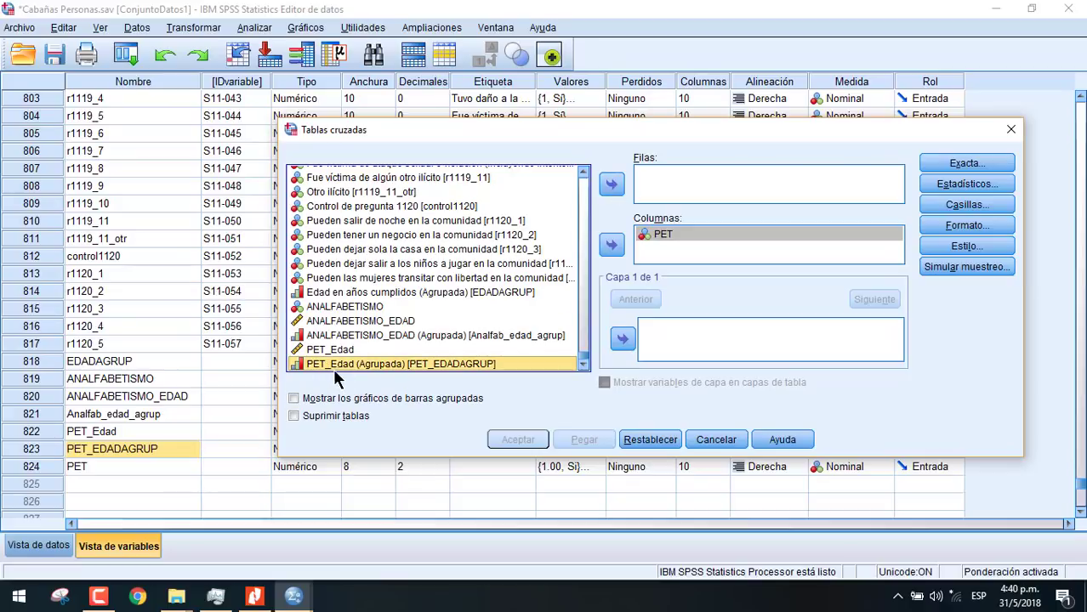
pyautogui.click(612, 184)
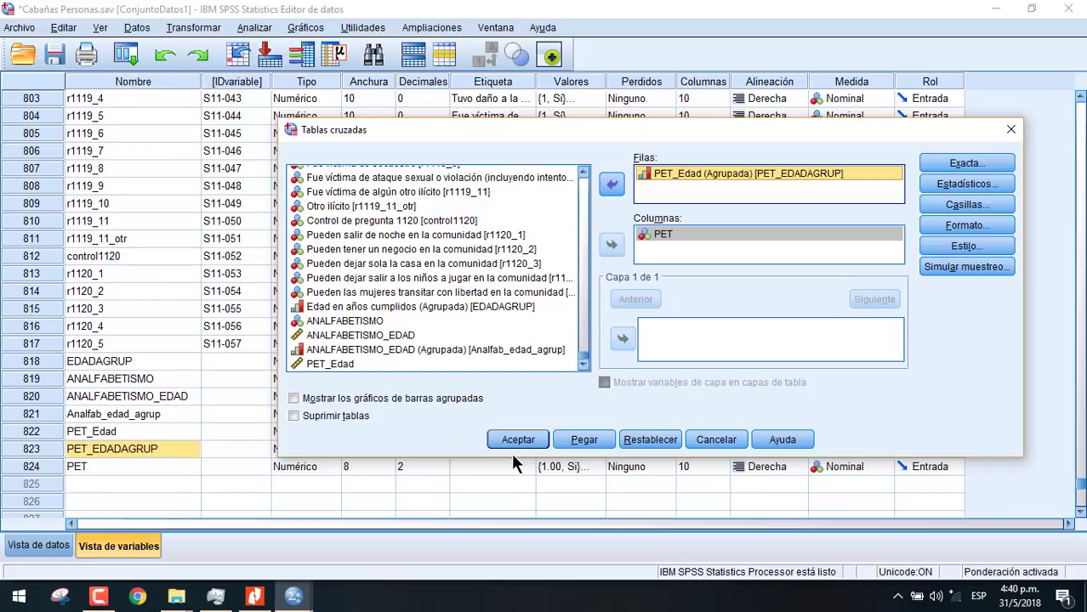
# Run the crosstab of PET_Edad (Agrupada) [PET_EDADAGRUP] by PET
pyautogui.click(517, 439)
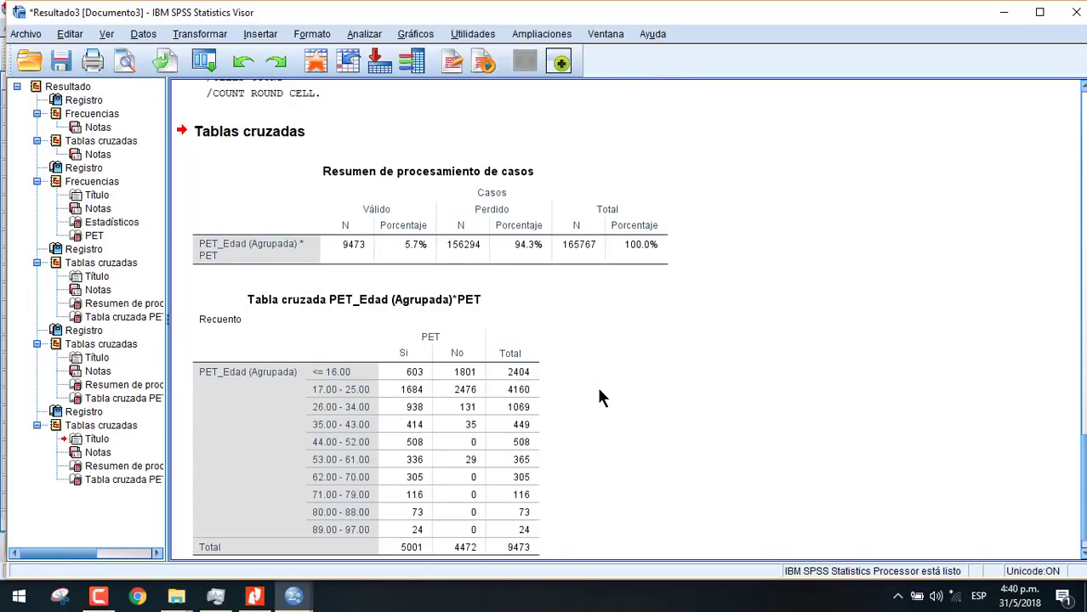
pyautogui.click(517, 414)
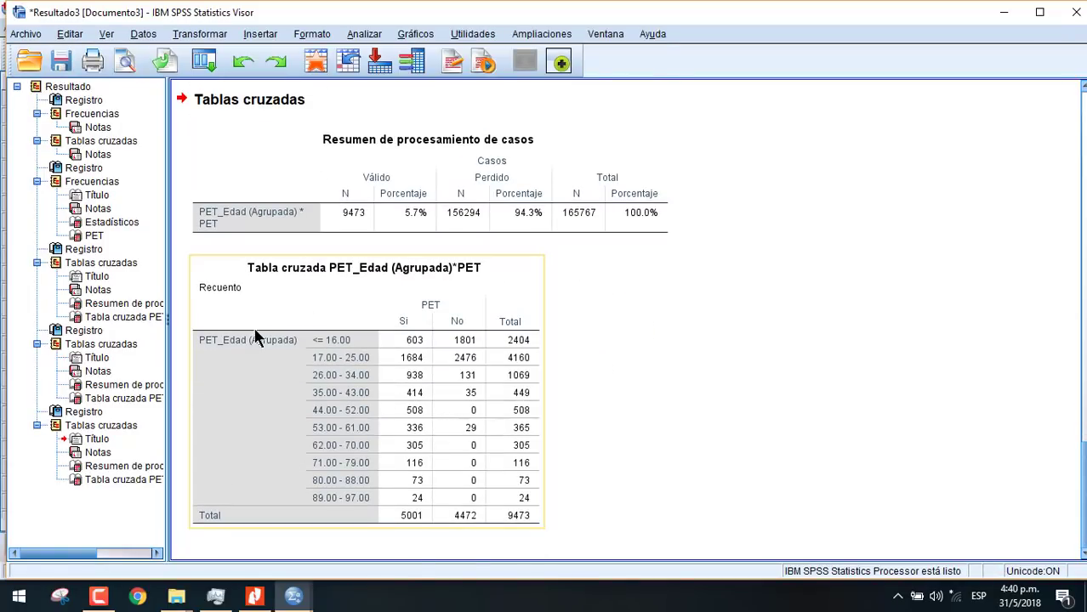
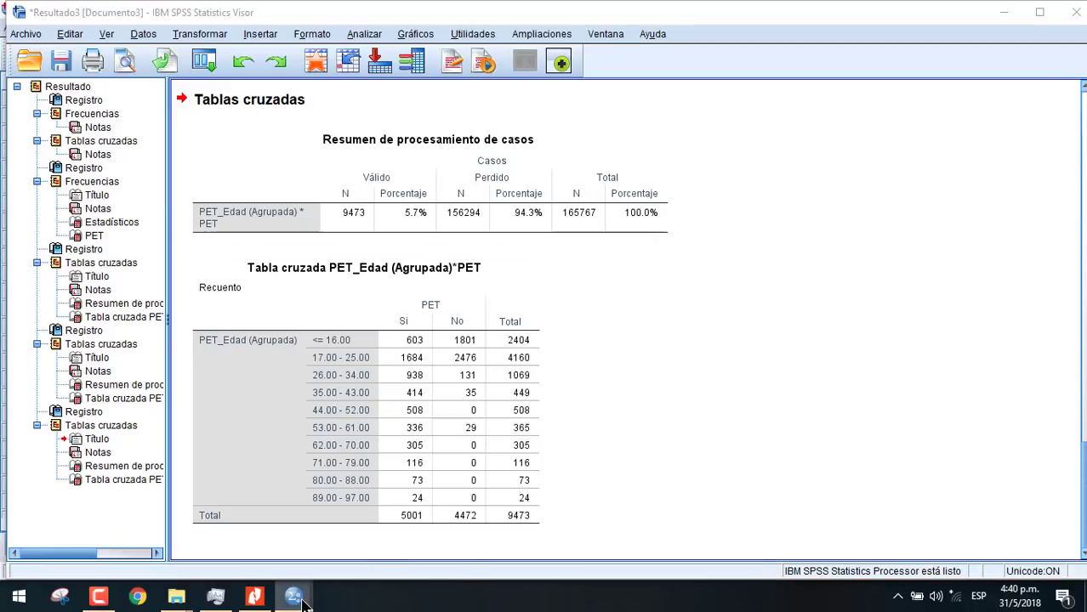
# Return to the data editor, open the Frequencies analysis and remove PET from its variables
pyautogui.moveTo(293, 595)
pyautogui.click(236, 526)
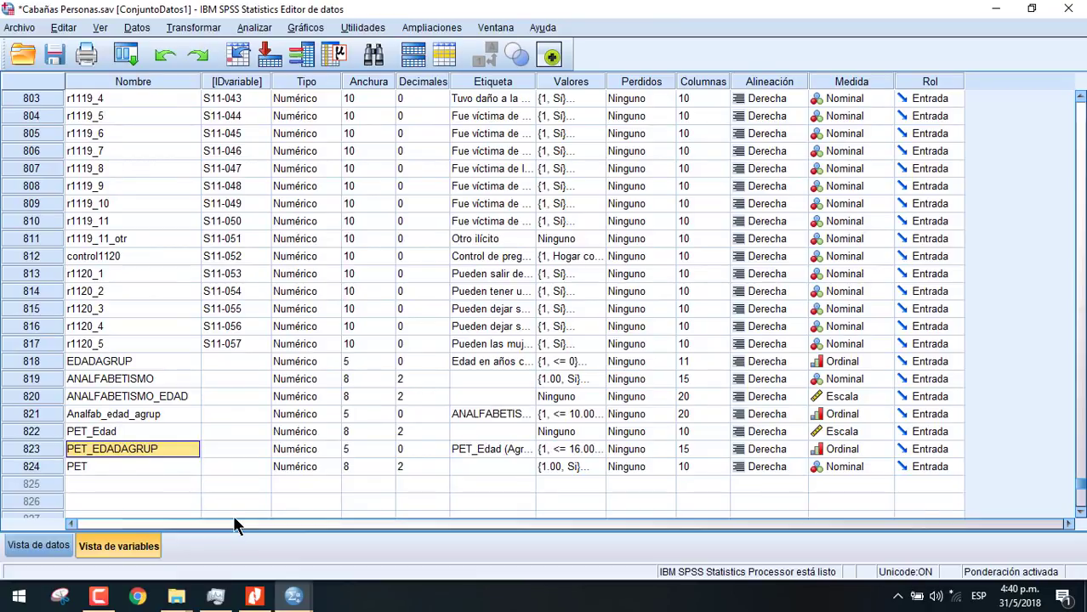
pyautogui.click(254, 28)
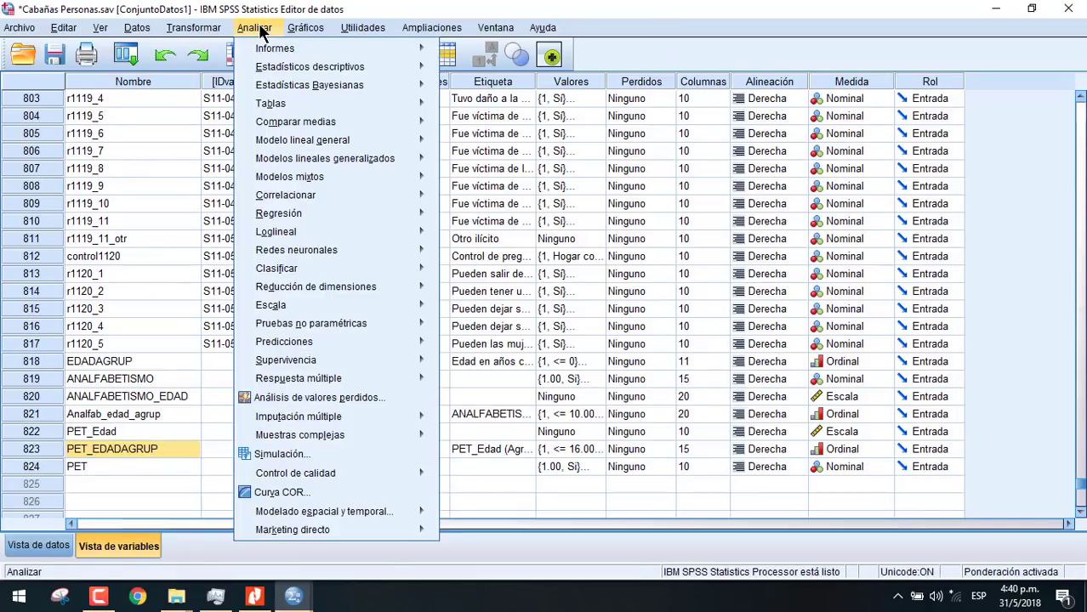
pyautogui.moveTo(330, 72)
pyautogui.click(553, 72)
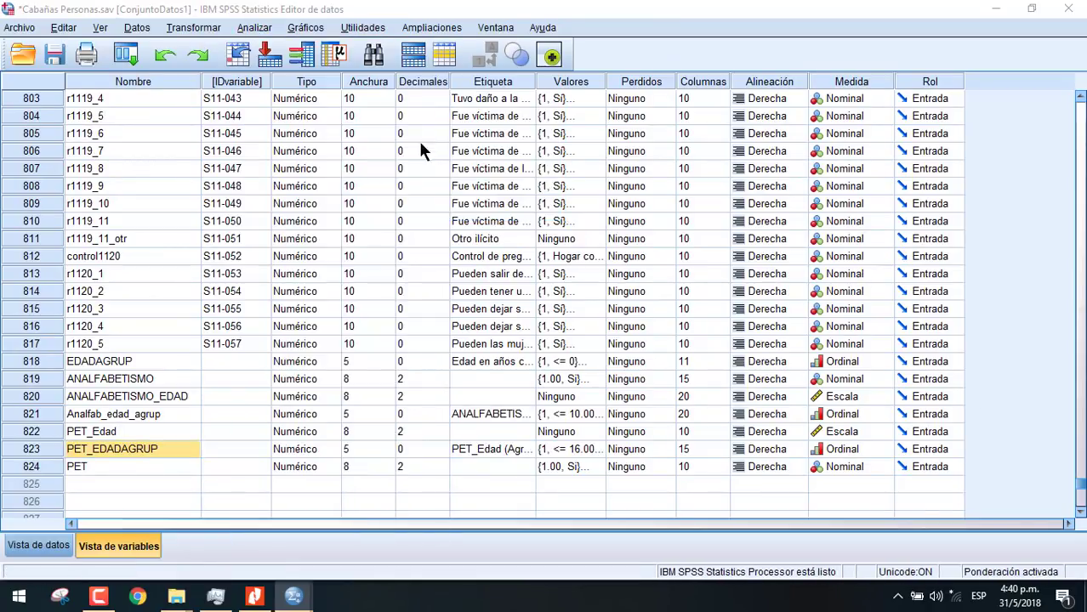
pyautogui.click(554, 228)
pyautogui.click(504, 282)
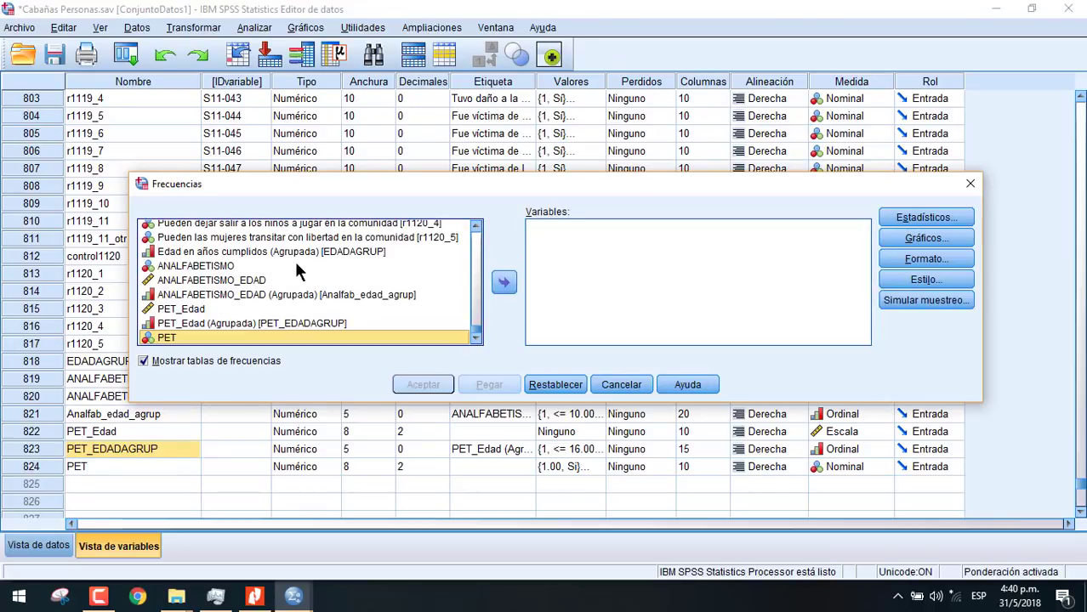
# Add Segmentación del mercado laboral urbano [segm] to the Frequencies variables and generate its frequency table
pyautogui.moveTo(476, 334); pyautogui.dragTo(477, 226)
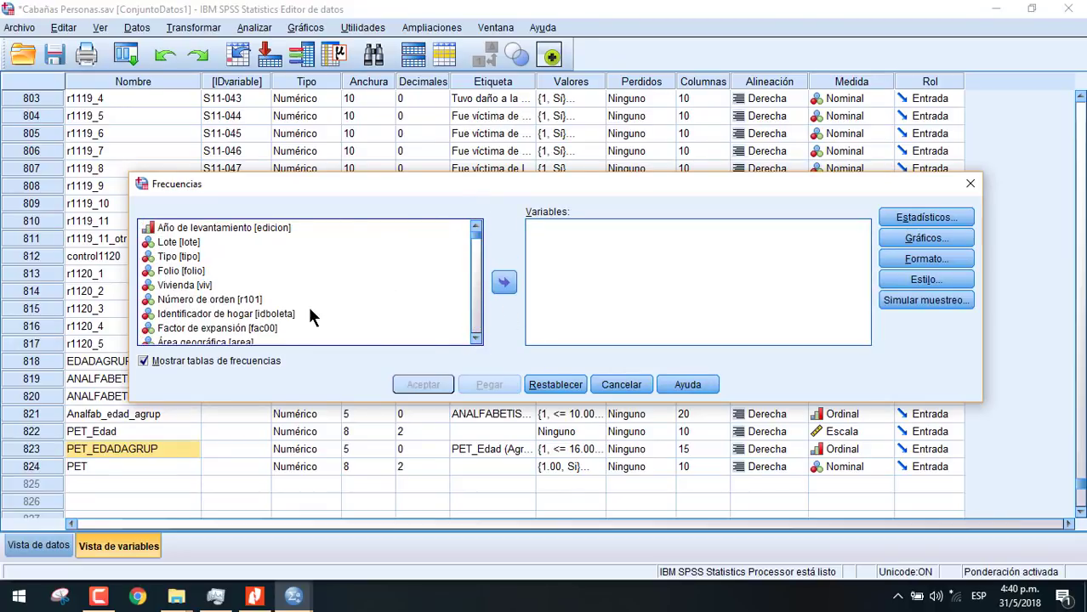
pyautogui.click(309, 314)
pyautogui.press('s')
pyautogui.press('s')
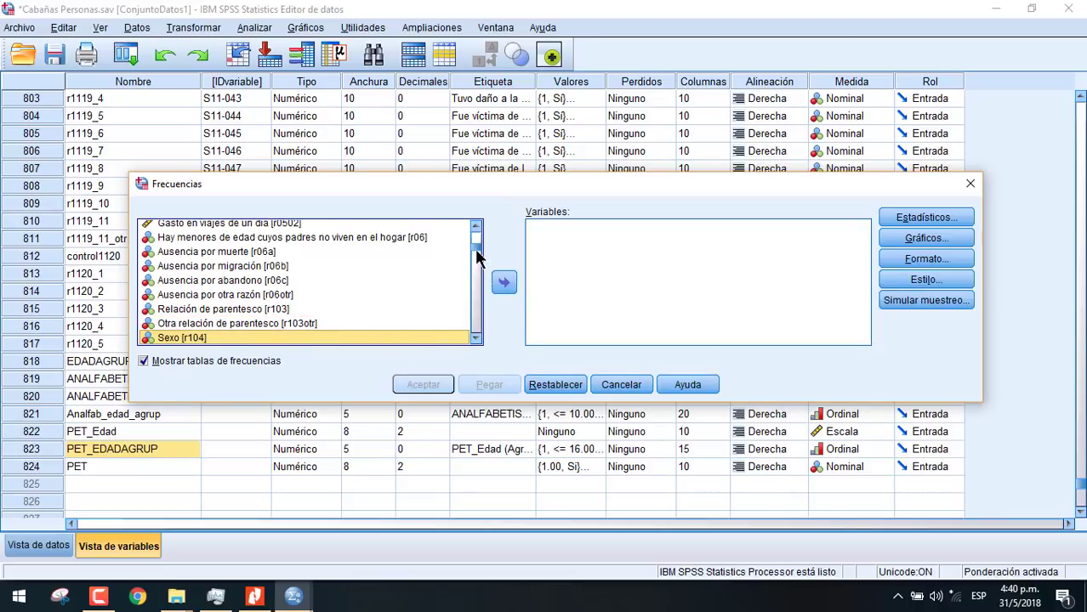
pyautogui.scroll(5, 290, 283)
pyautogui.press('s')
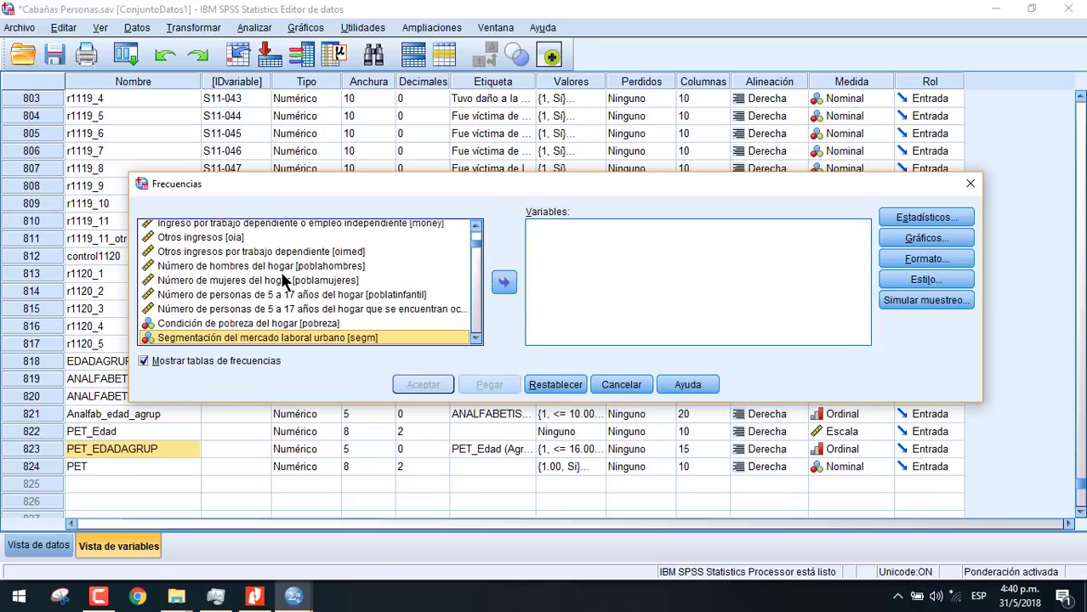
pyautogui.click(504, 282)
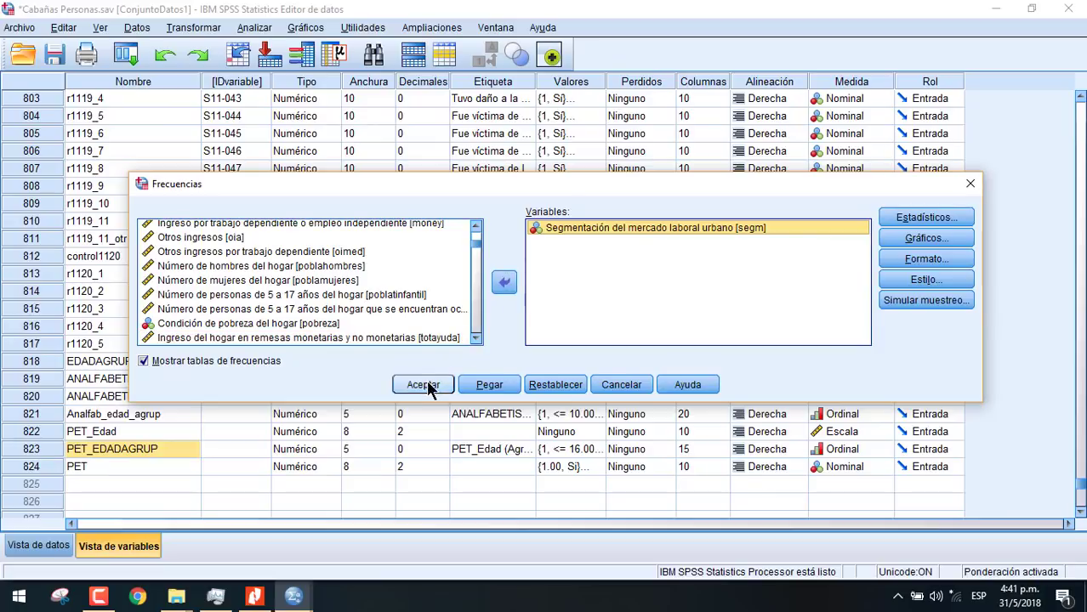
pyautogui.click(425, 385)
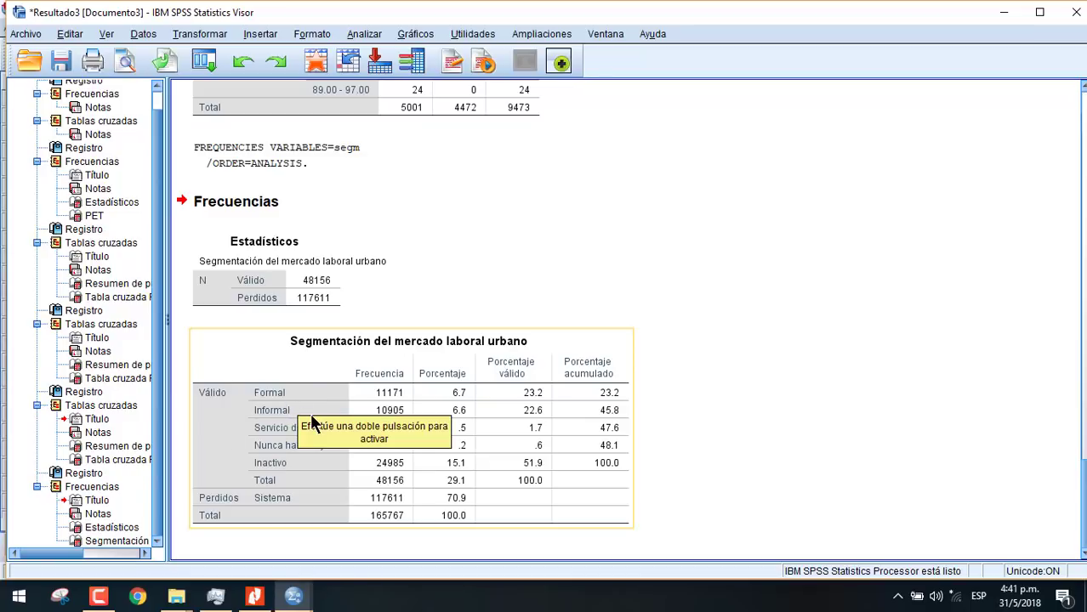
pyautogui.click(260, 474)
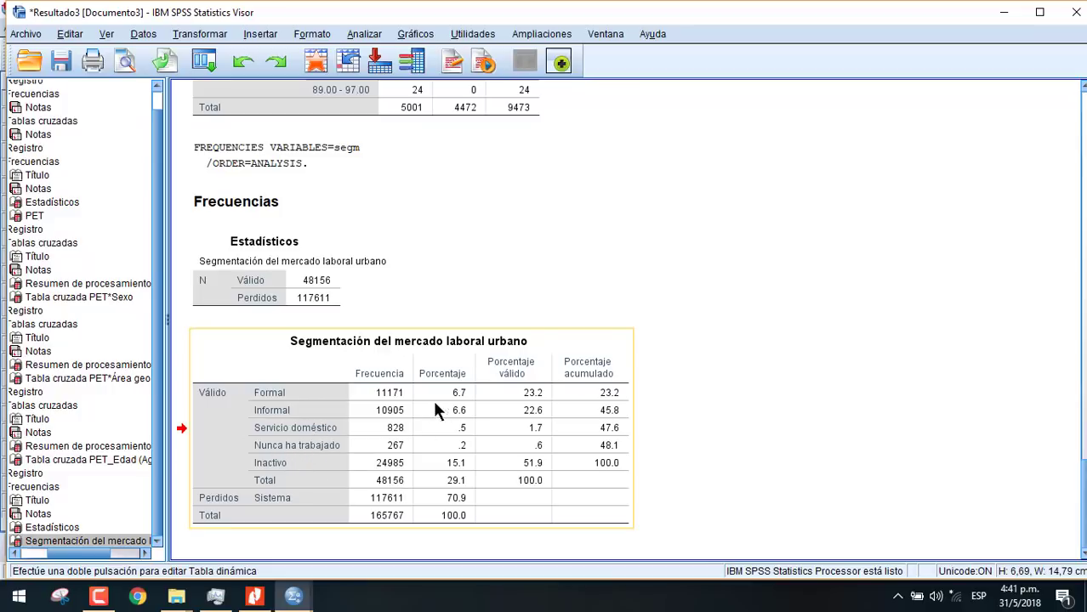
# Back in the data editor, open Crosstabs and clear PET from the columns and PET_EDADAGRUP from the rows
pyautogui.click(294, 598)
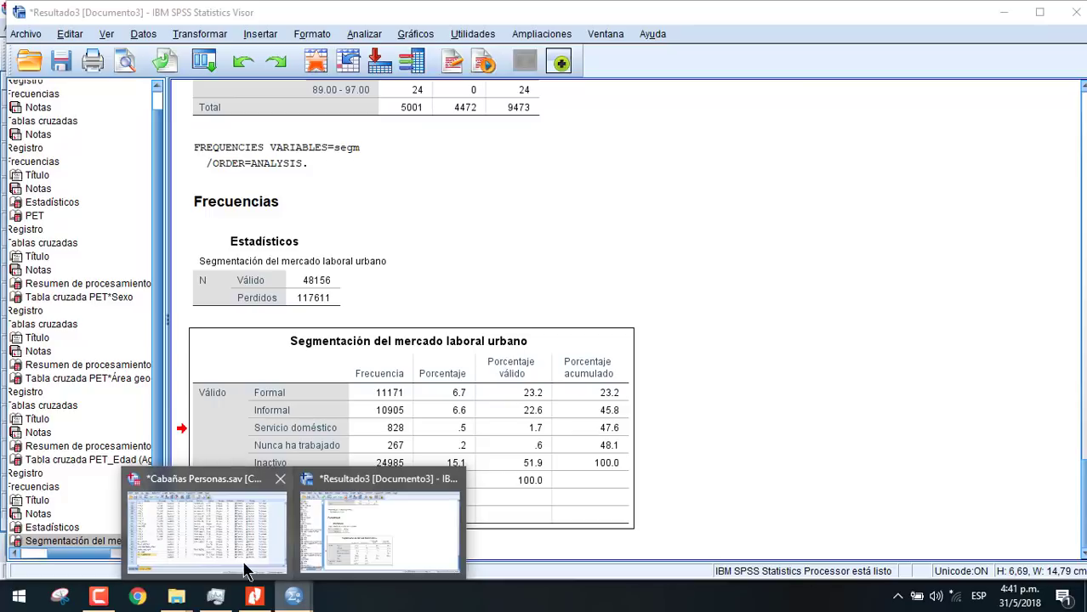
pyautogui.click(245, 531)
pyautogui.click(248, 27)
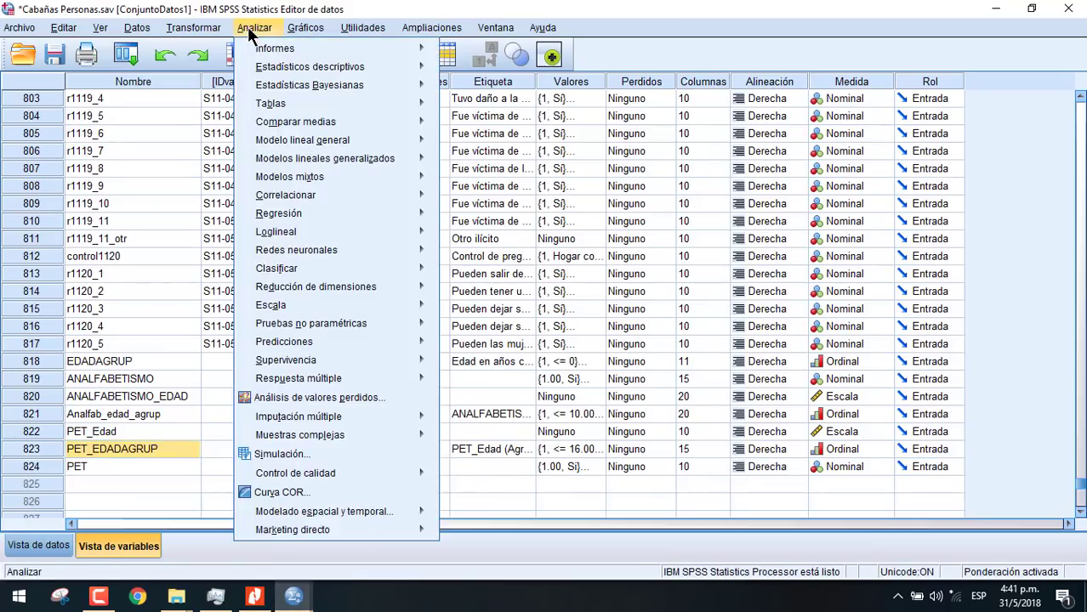
pyautogui.moveTo(370, 66)
pyautogui.click(514, 129)
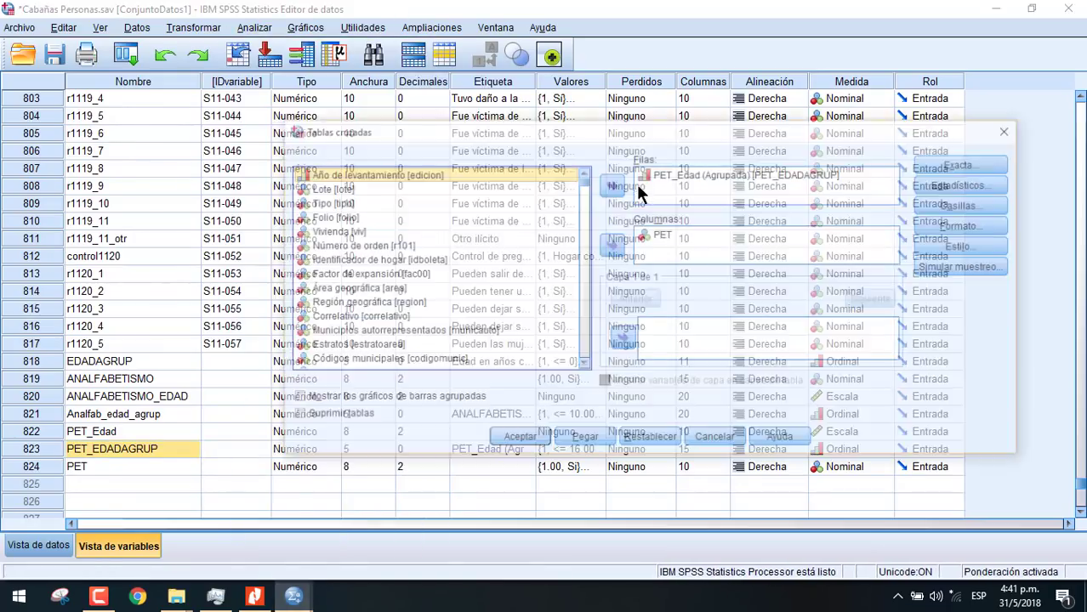
pyautogui.click(662, 236)
pyautogui.click(612, 245)
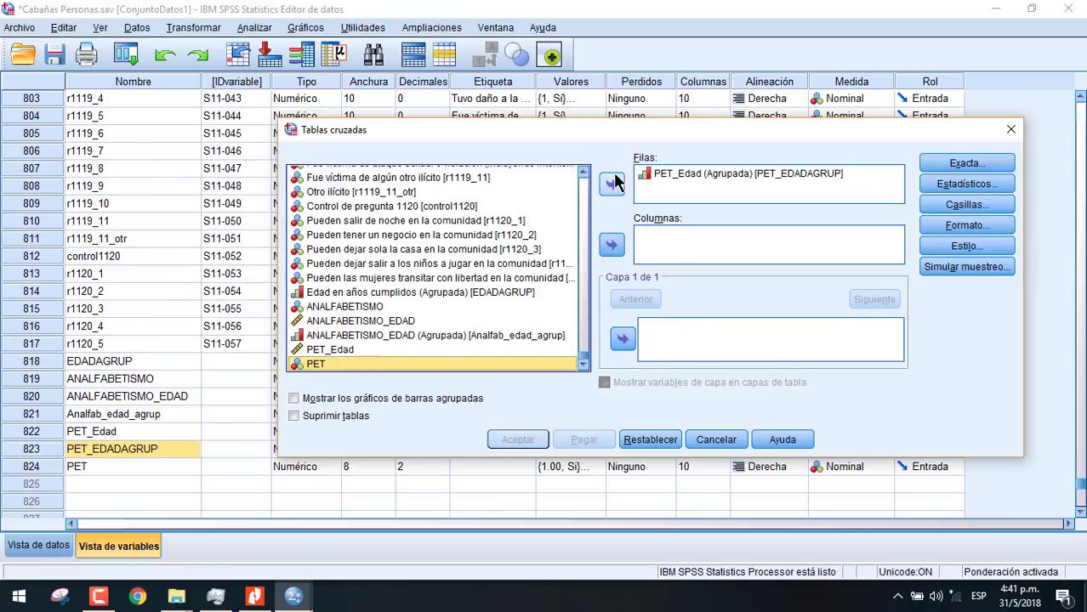
pyautogui.click(660, 174)
pyautogui.click(606, 186)
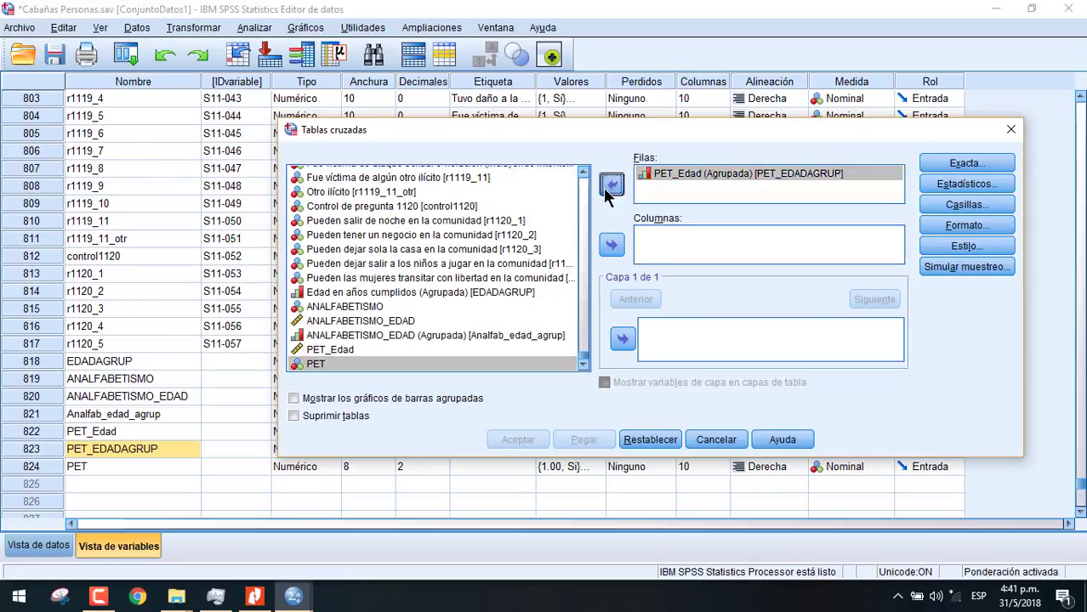
# Assign Segmentación del mercado laboral urbano [segm] as the row variable of the crosstab
pyautogui.moveTo(581, 360); pyautogui.dragTo(581, 175)
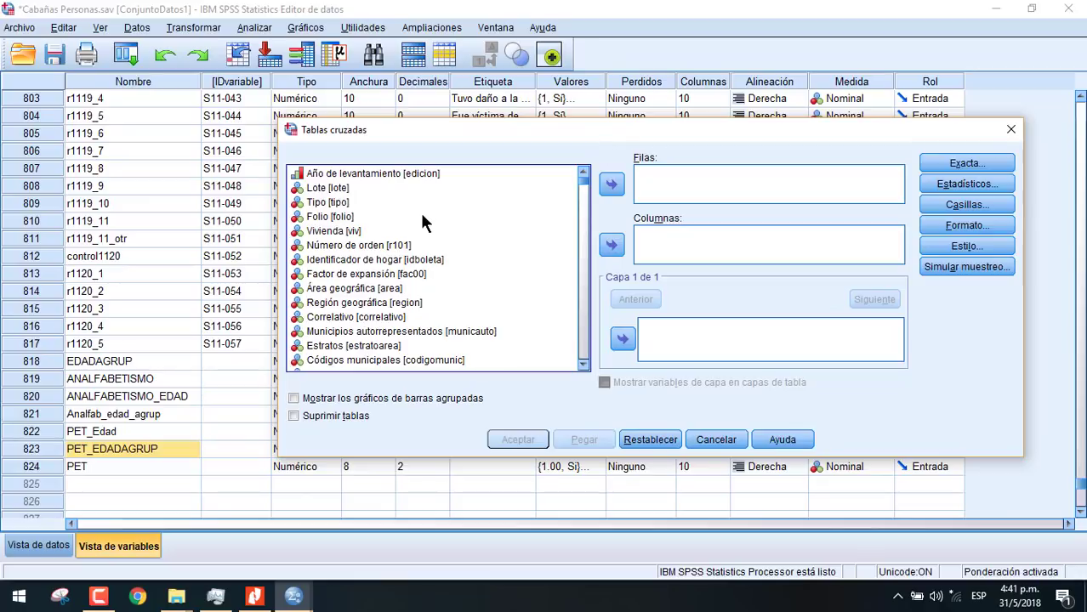
pyautogui.click(420, 213)
pyautogui.press('s')
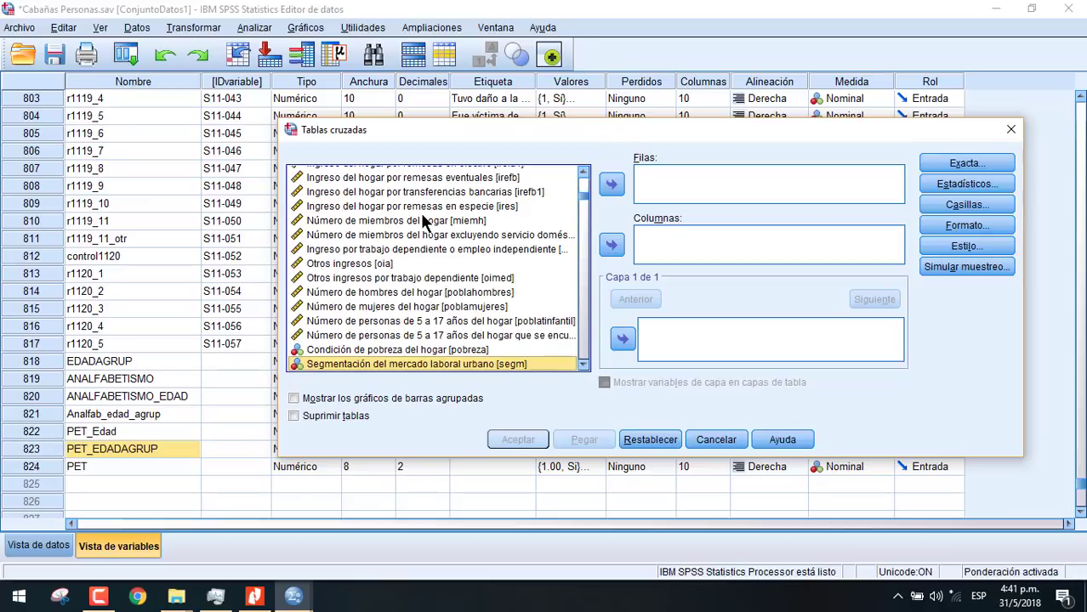
pyautogui.click(611, 184)
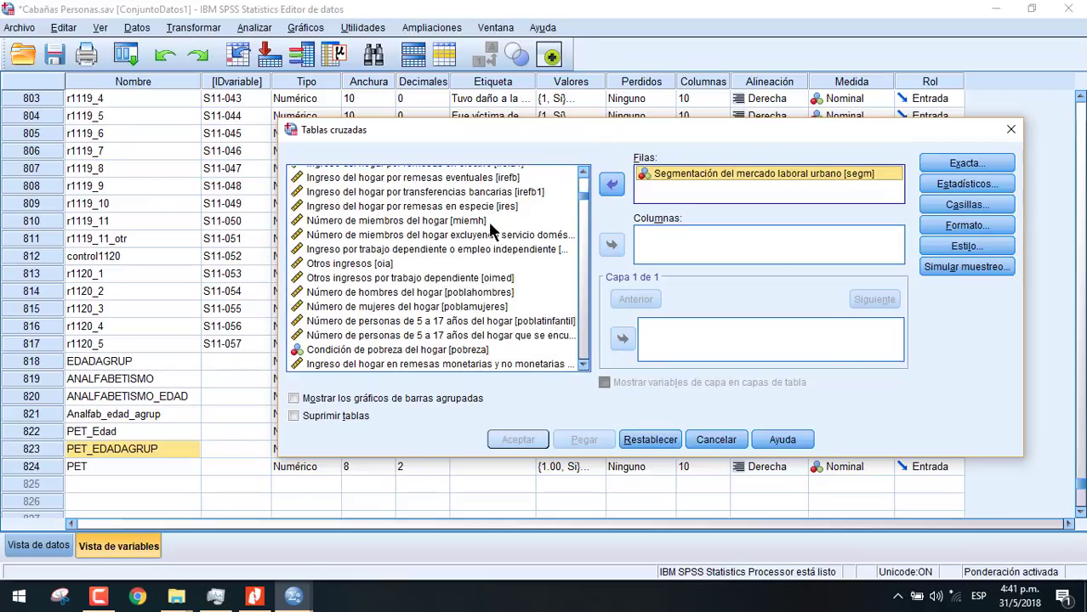
# Add Sexo [r104] as the column variable and run its crosstab with the urban labour market segmentation
pyautogui.click(484, 206)
pyautogui.click(587, 203)
pyautogui.click(382, 188)
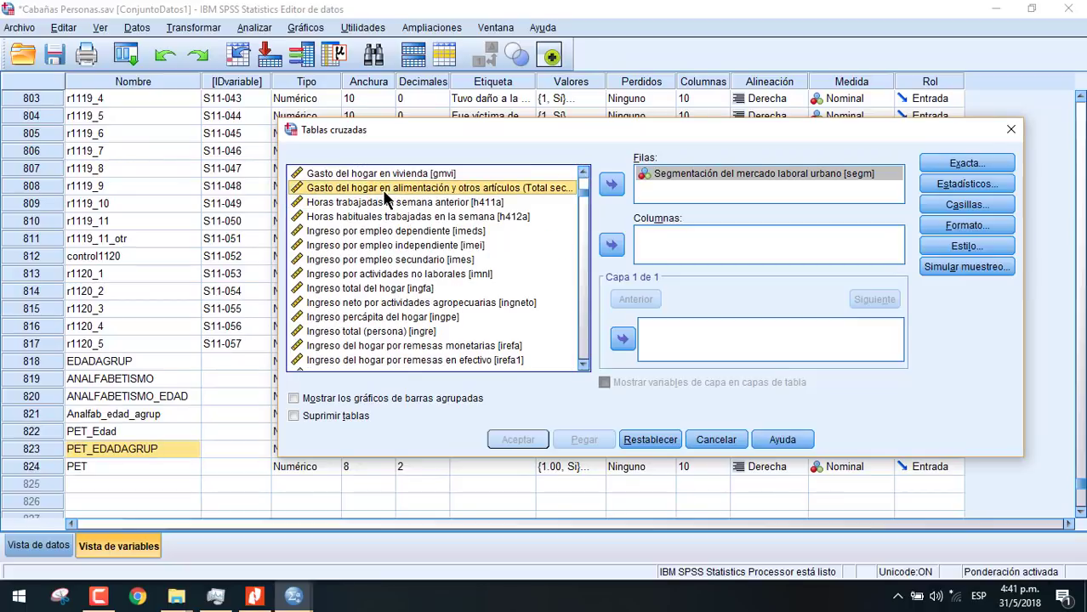
pyautogui.press('s')
pyautogui.click(612, 245)
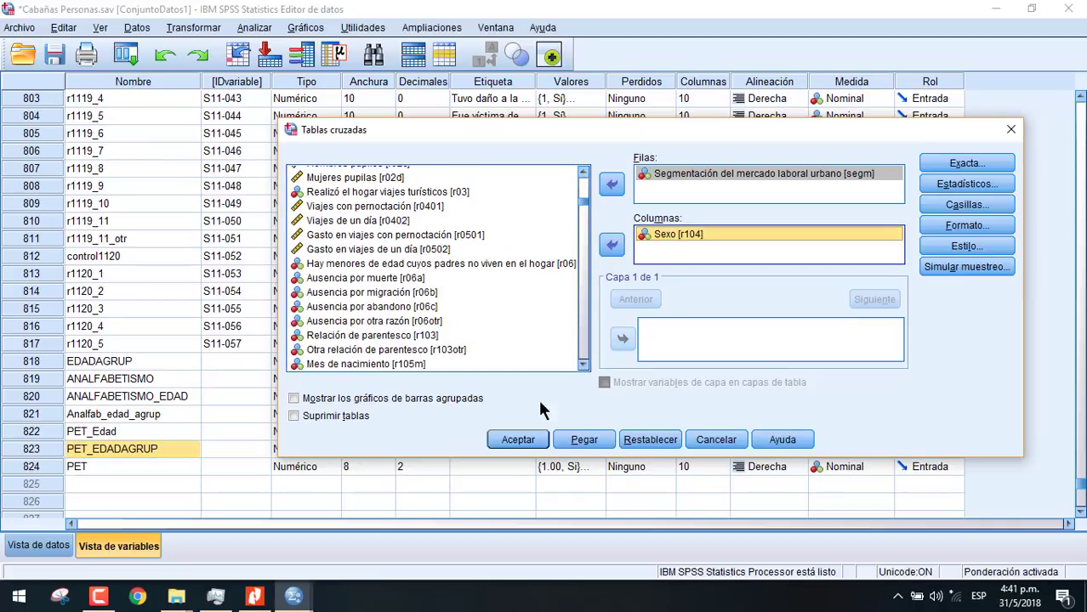
pyautogui.click(518, 440)
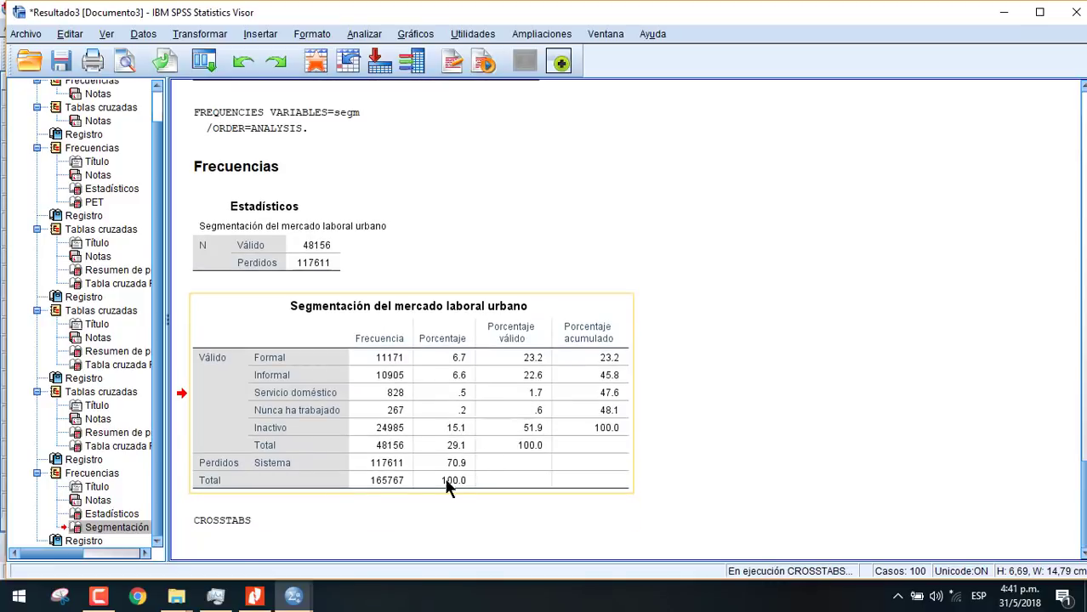
# Return to the data editor, reopen Crosstabs and remove Sexo [r104] from the columns
pyautogui.moveTo(295, 599)
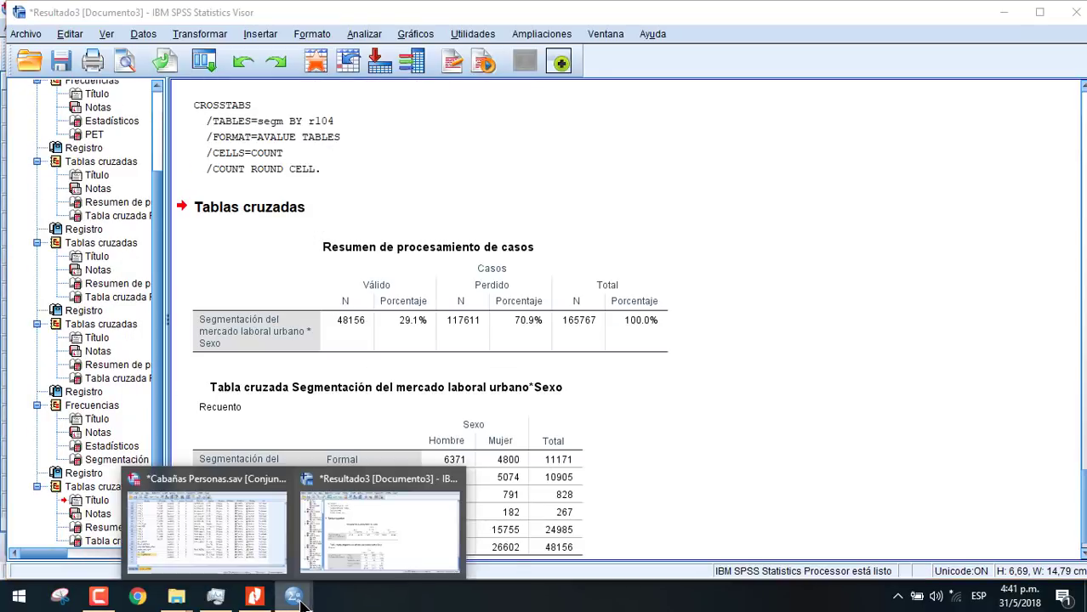
pyautogui.click(258, 549)
pyautogui.click(248, 28)
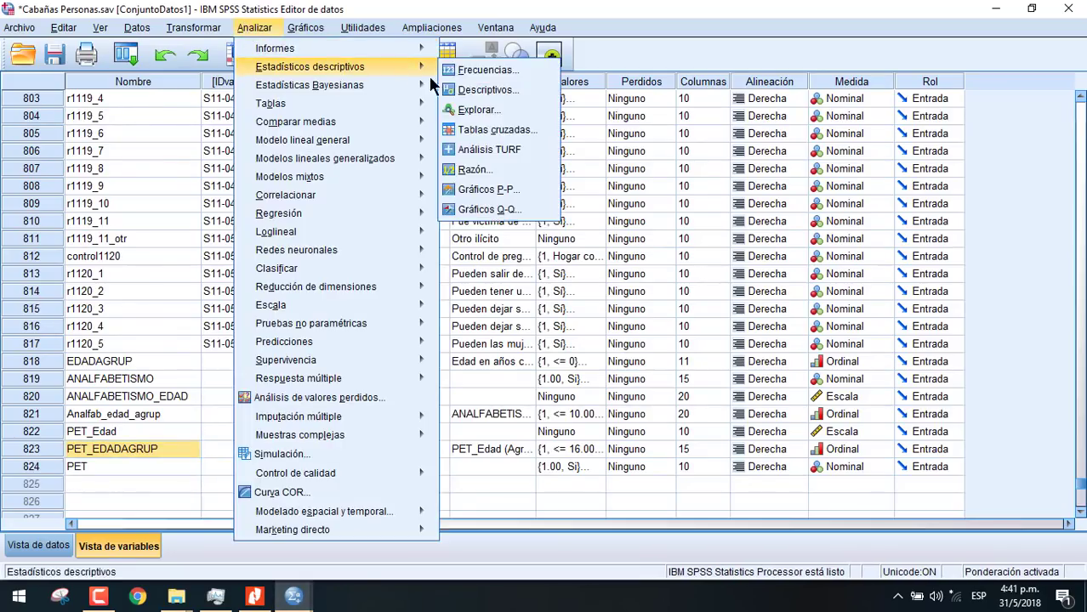
pyautogui.moveTo(417, 71)
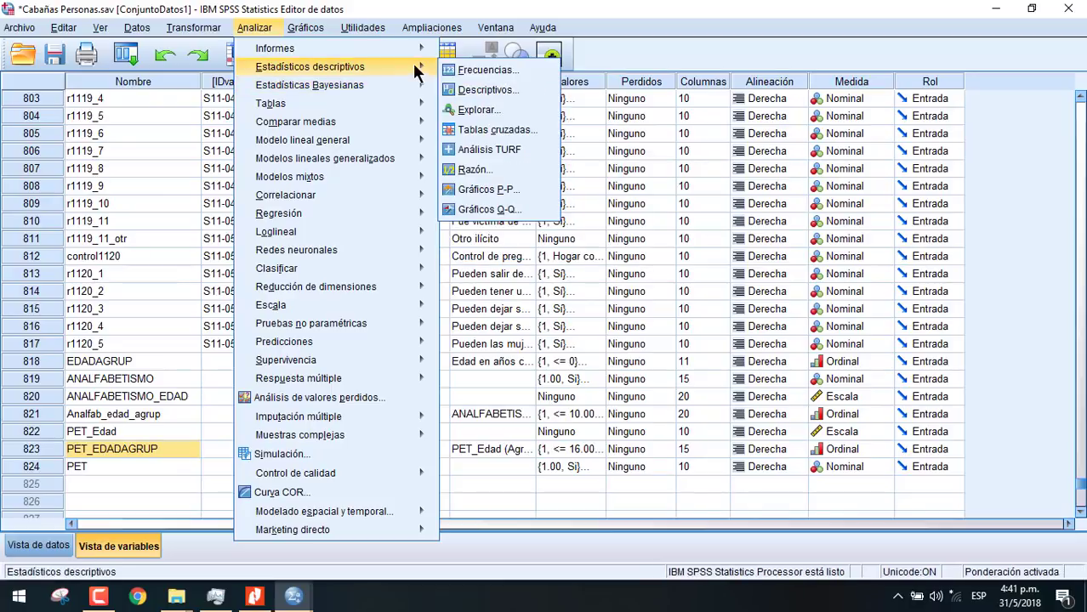
pyautogui.click(494, 131)
pyautogui.click(669, 234)
pyautogui.click(611, 245)
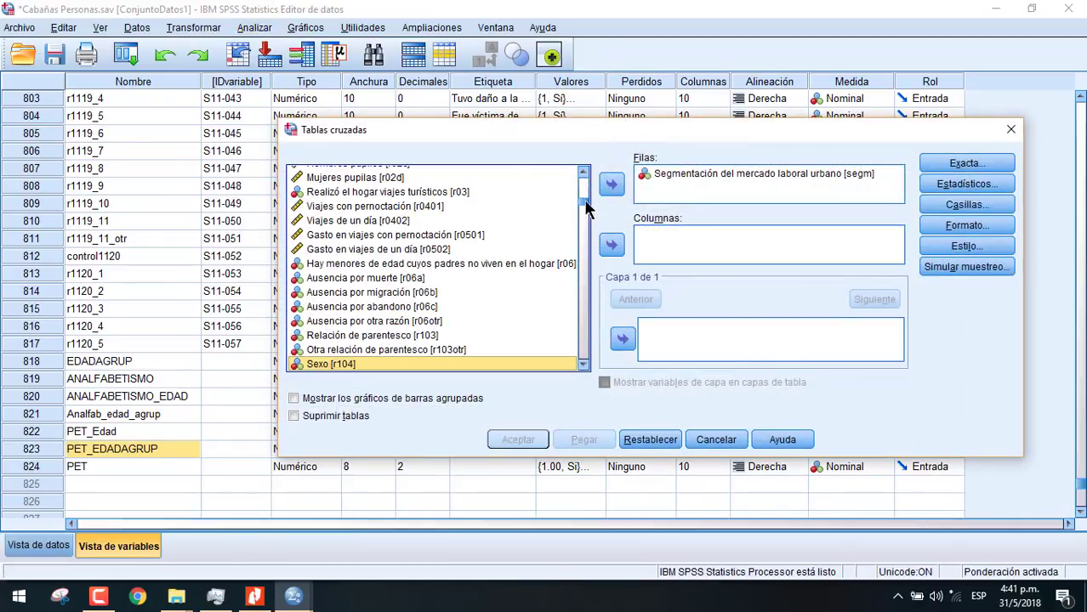
# Add Área geográfica [area] as the column variable and run its crosstab with the urban labour market segmentation
pyautogui.scroll(10, 575, 170)
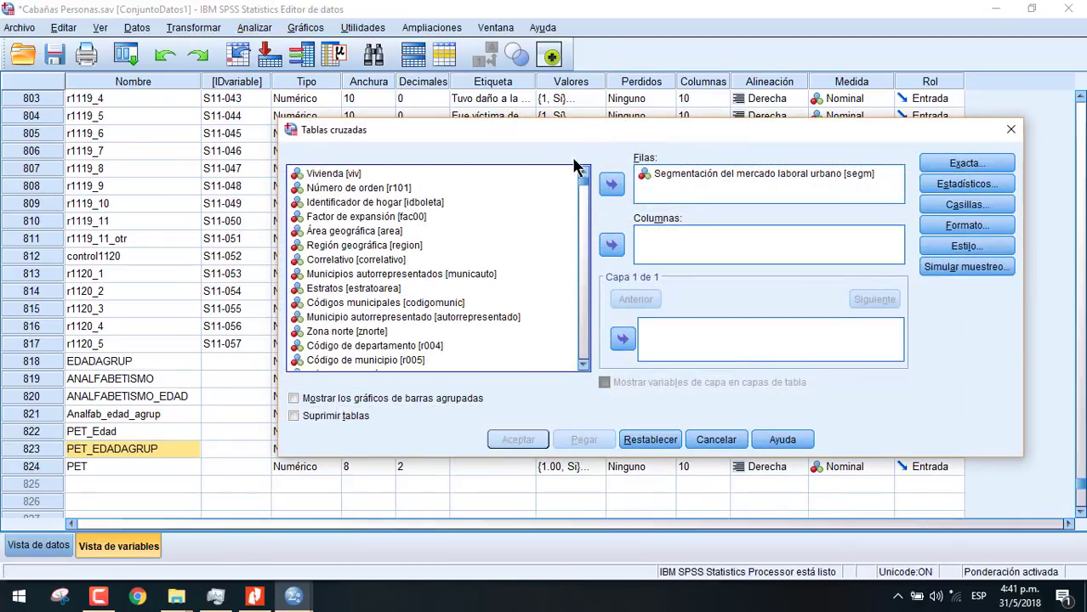
pyautogui.click(358, 230)
pyautogui.click(611, 244)
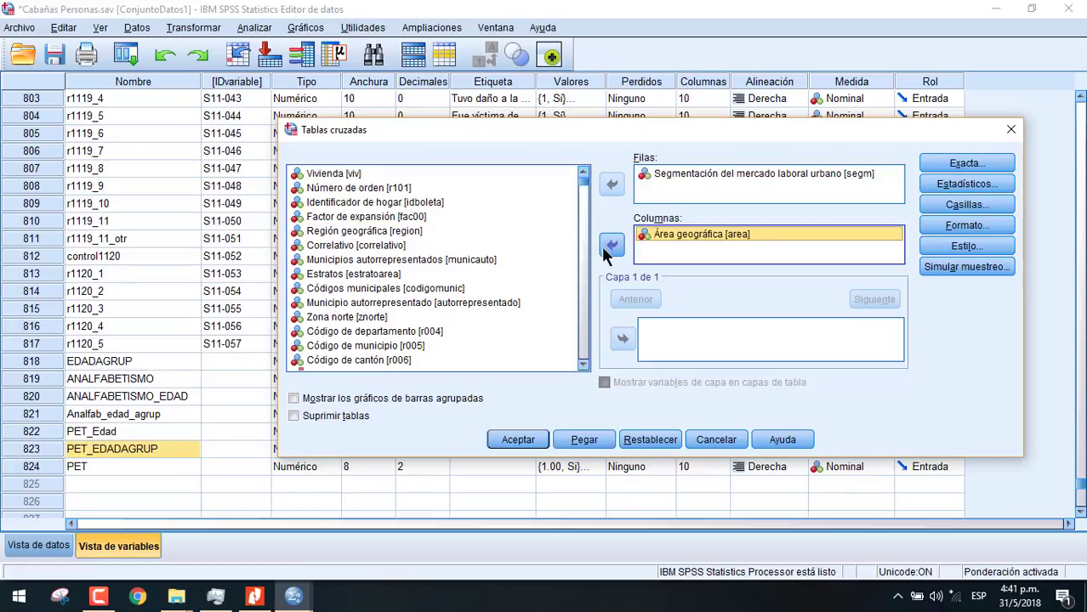
pyautogui.click(518, 439)
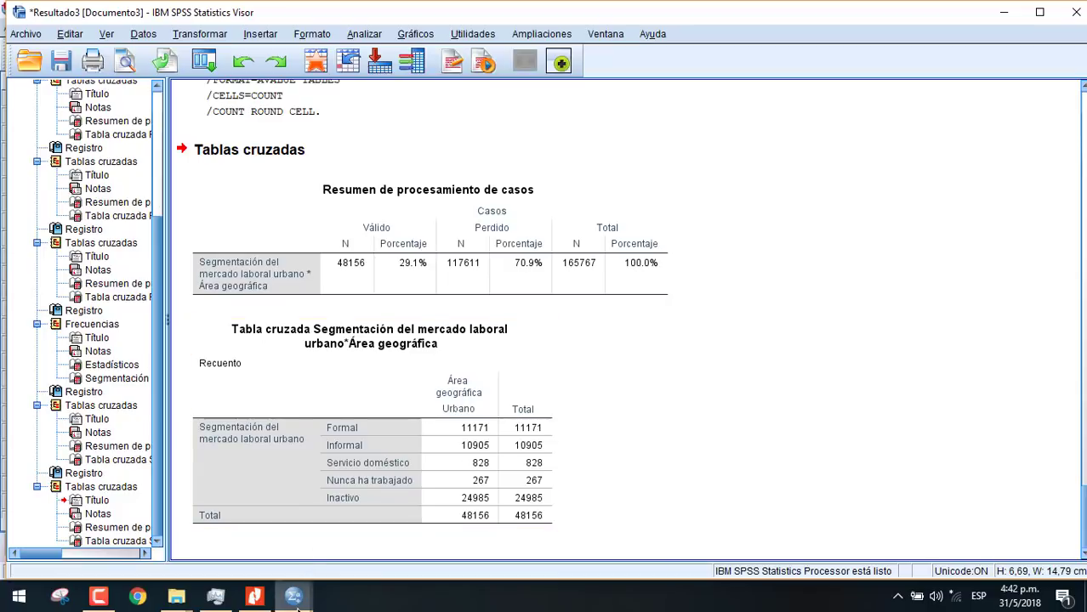
# Return to the data editor, open Frequencies and remove Segmentación del mercado laboral urbano [segm] from the analysed variables
pyautogui.moveTo(296, 600)
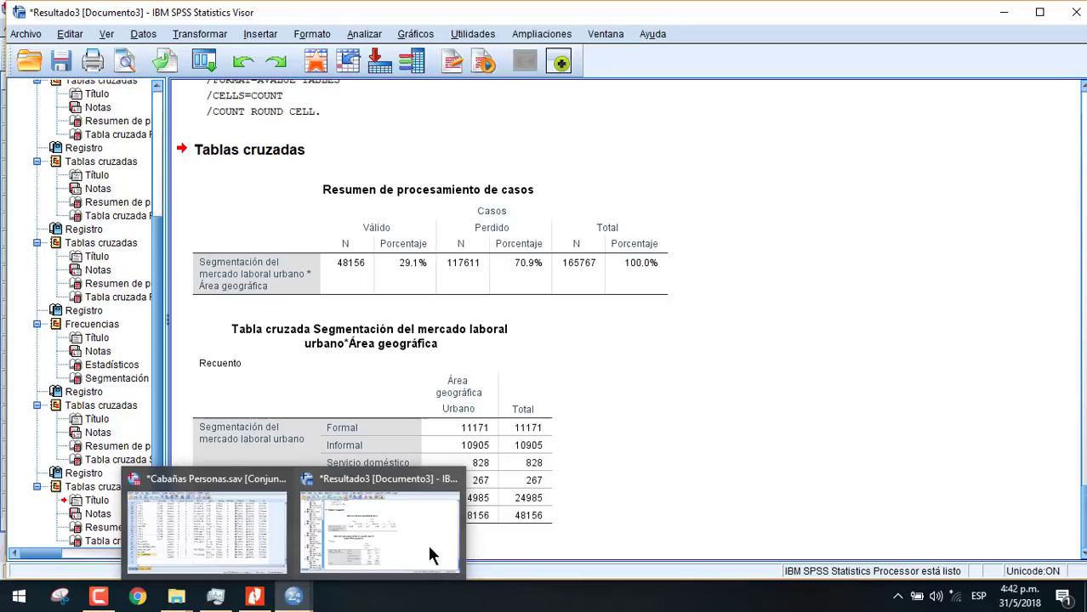
pyautogui.click(239, 511)
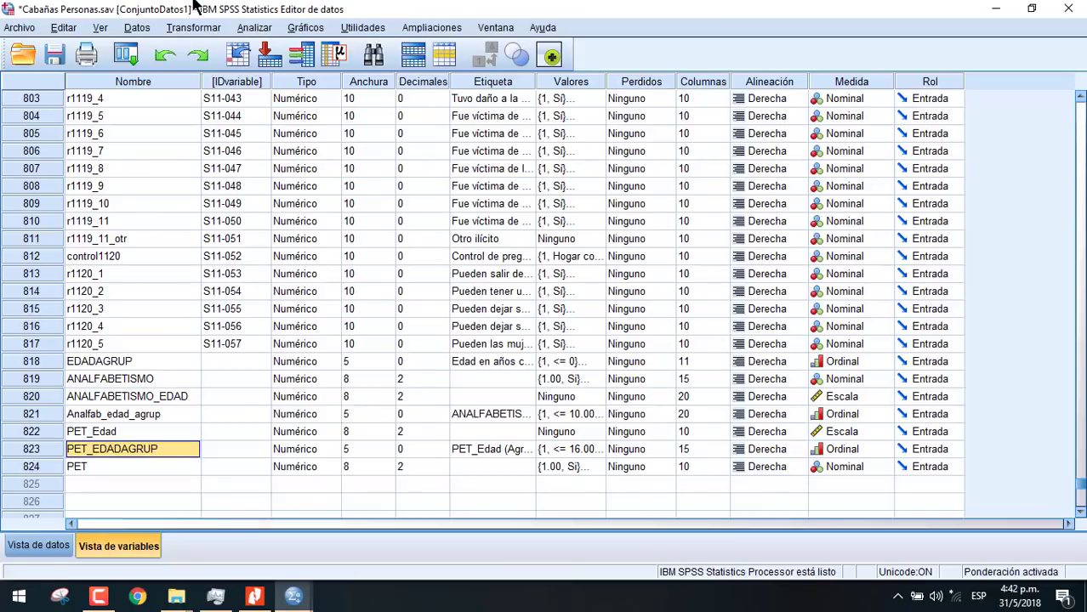
pyautogui.click(257, 29)
pyautogui.moveTo(317, 68)
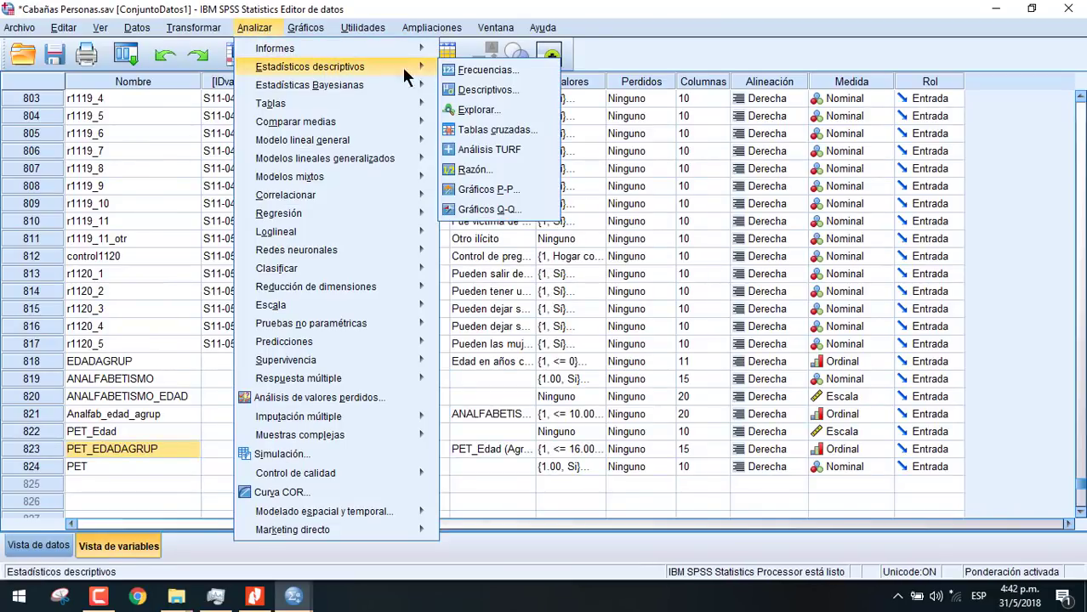
pyautogui.click(467, 74)
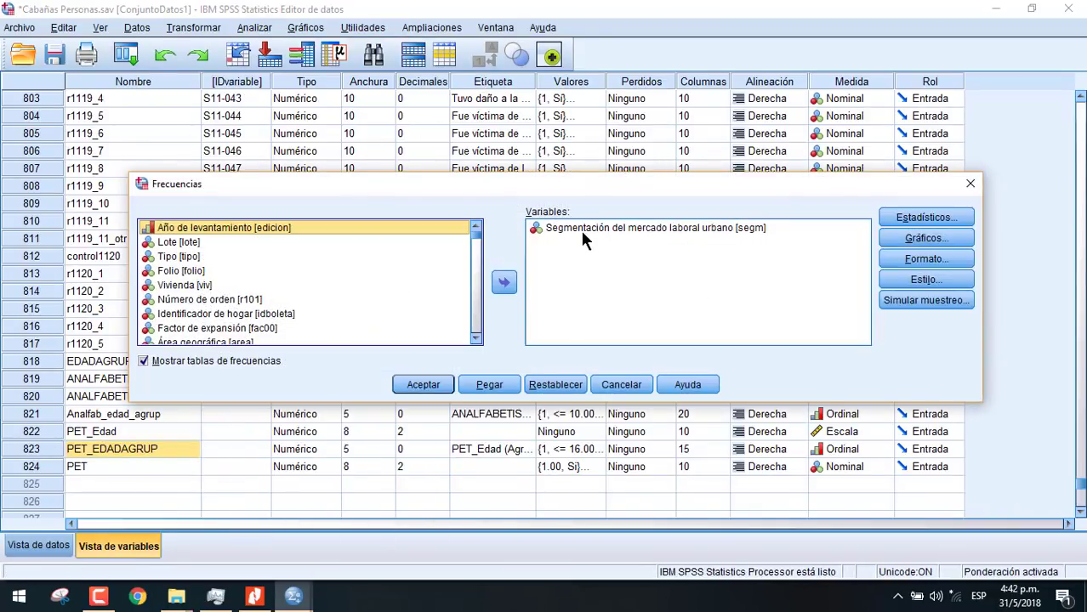
pyautogui.click(580, 228)
pyautogui.click(504, 283)
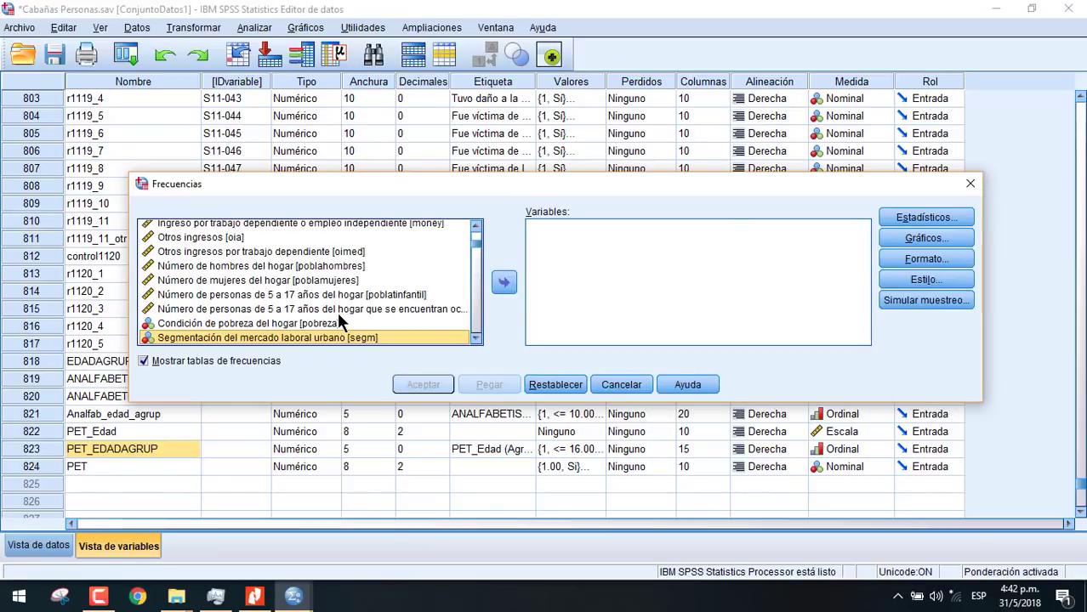
# Look through the Frequencies variable list for the occupational status variable
pyautogui.click(289, 294)
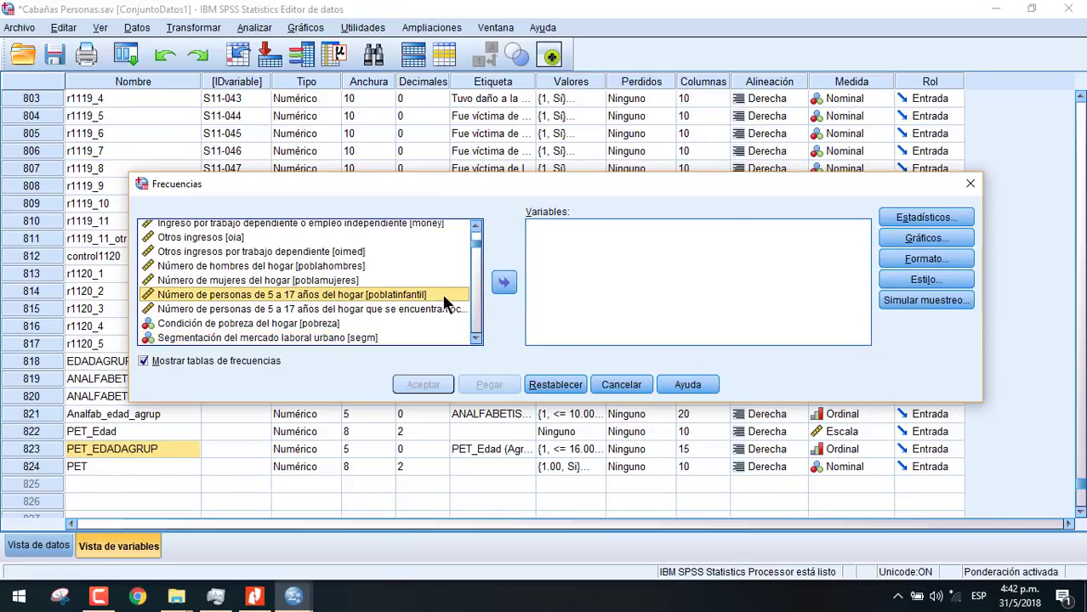
pyautogui.scroll(15, 476, 234)
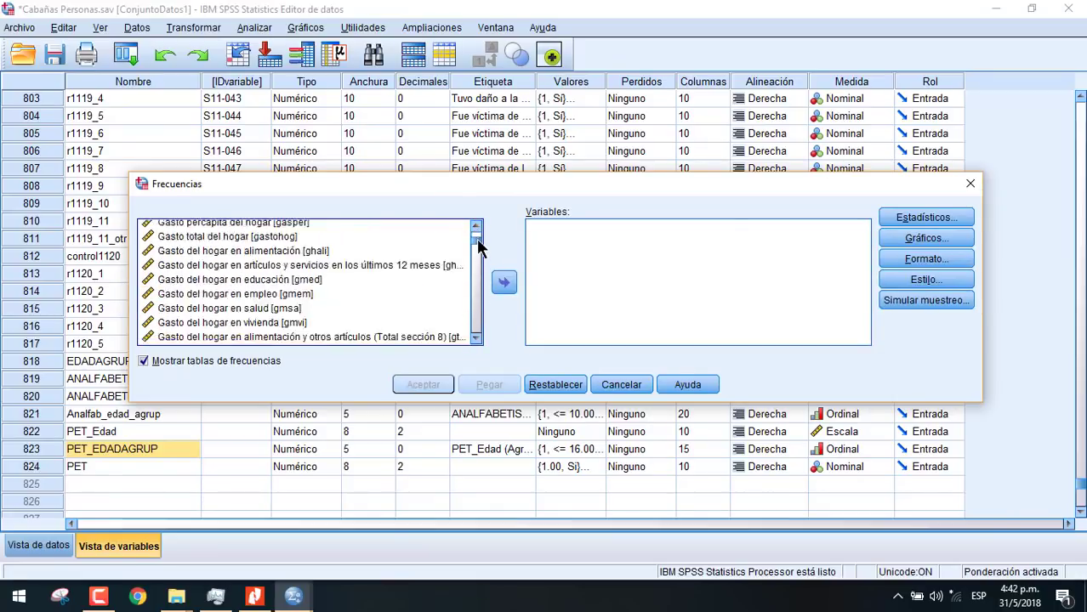
pyautogui.moveTo(191, 271); pyautogui.dragTo(189, 268)
pyautogui.press('Down')
pyautogui.press('Down')
pyautogui.press('Down')
pyautogui.press('Down')
pyautogui.press('Down')
pyautogui.press('Down')
pyautogui.press('Down')
pyautogui.press('Down')
pyautogui.press('Down')
pyautogui.press('Down')
pyautogui.press('Down')
pyautogui.press('Down')
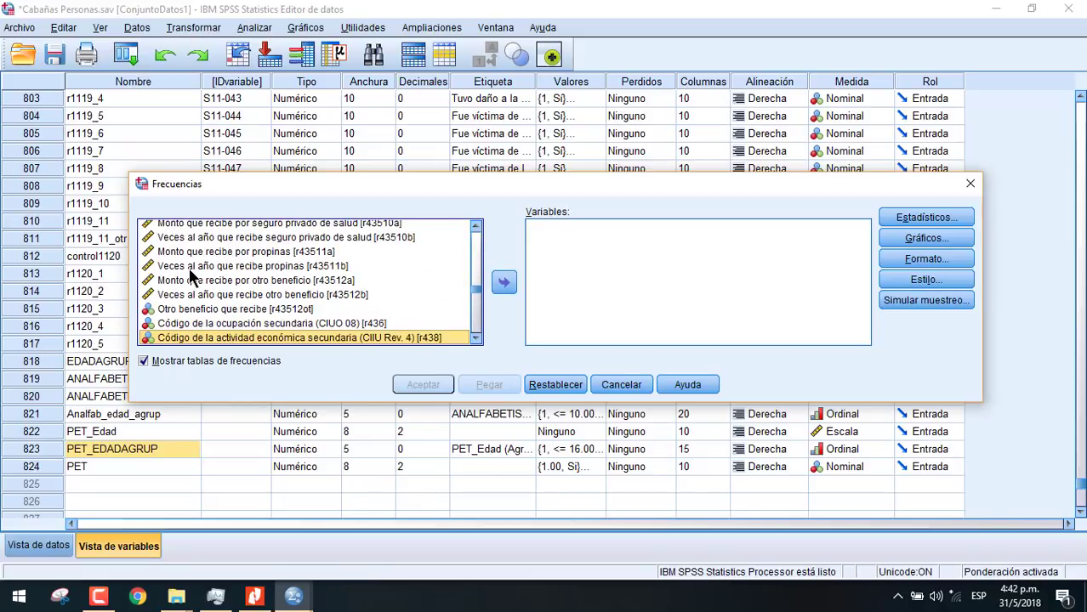
pyautogui.press('Down')
pyautogui.press('Down')
pyautogui.press('Down')
pyautogui.press('Down')
pyautogui.press('Down')
pyautogui.press('Down')
pyautogui.press('Down')
pyautogui.press('Down')
pyautogui.press('Down')
pyautogui.press('Down')
pyautogui.press('Down')
pyautogui.press('Down')
pyautogui.press('Down')
pyautogui.press('Down')
pyautogui.press('Down')
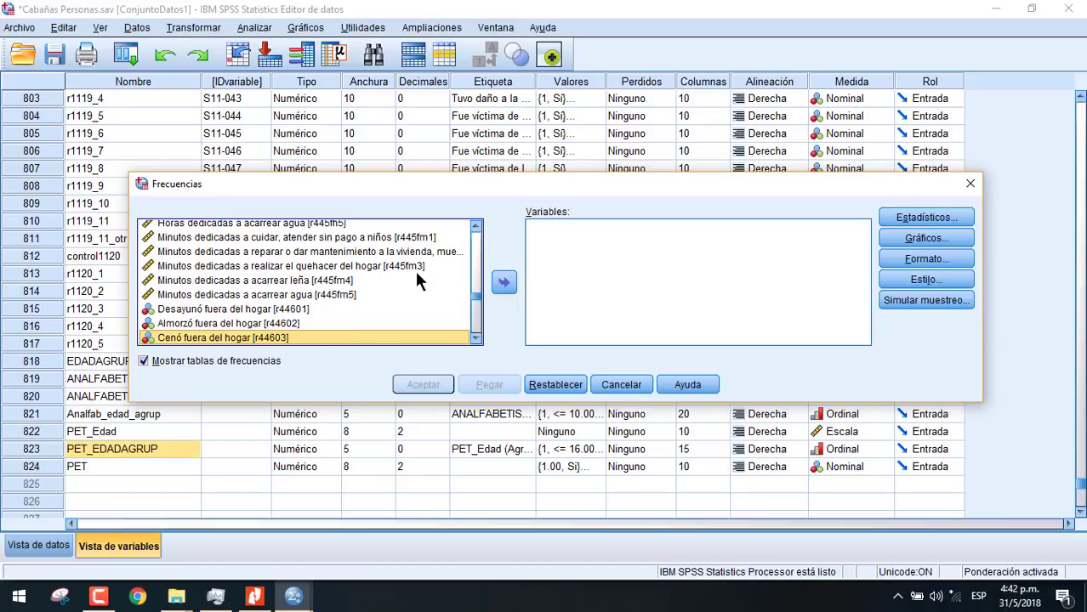
# Add Estado ocupacional [actpr] to the Frequencies variables and run its frequency table
pyautogui.moveTo(477, 297); pyautogui.dragTo(477, 222)
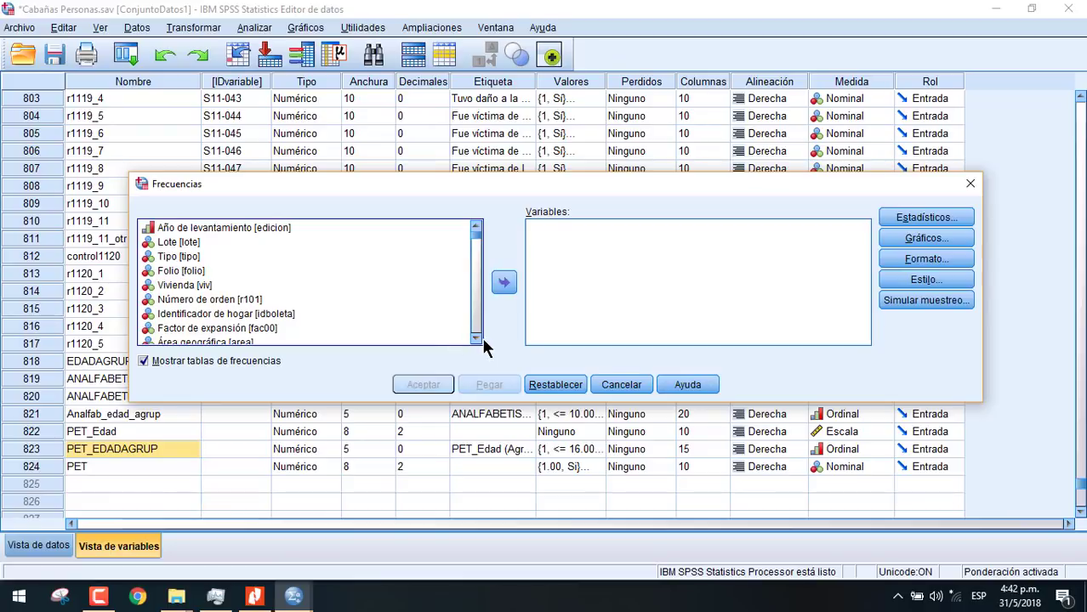
pyautogui.moveTo(477, 341); pyautogui.dragTo(477, 341)
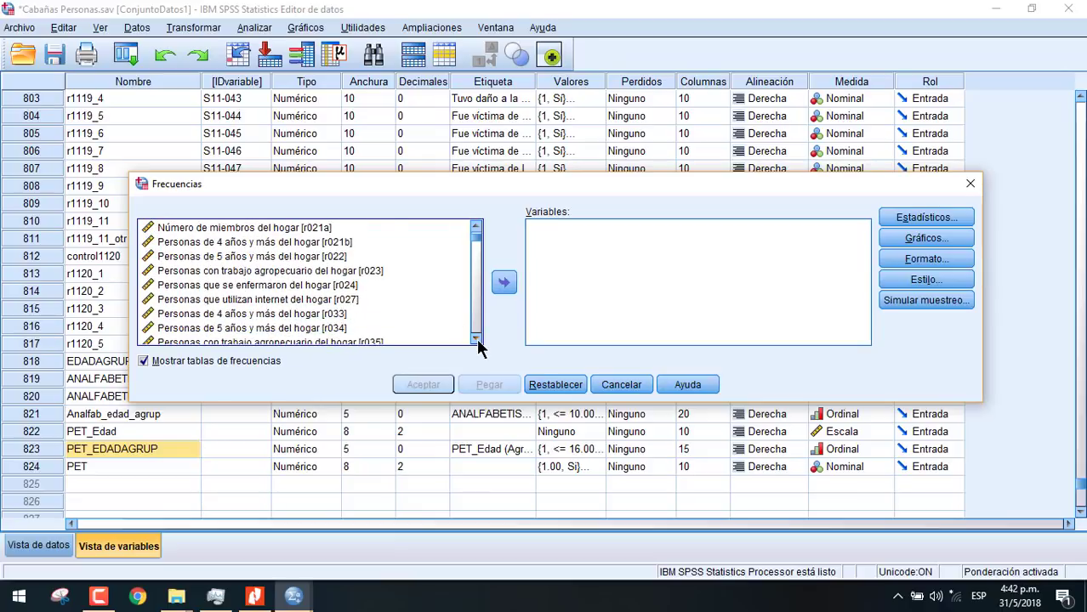
pyautogui.scroll(-5, 419, 308)
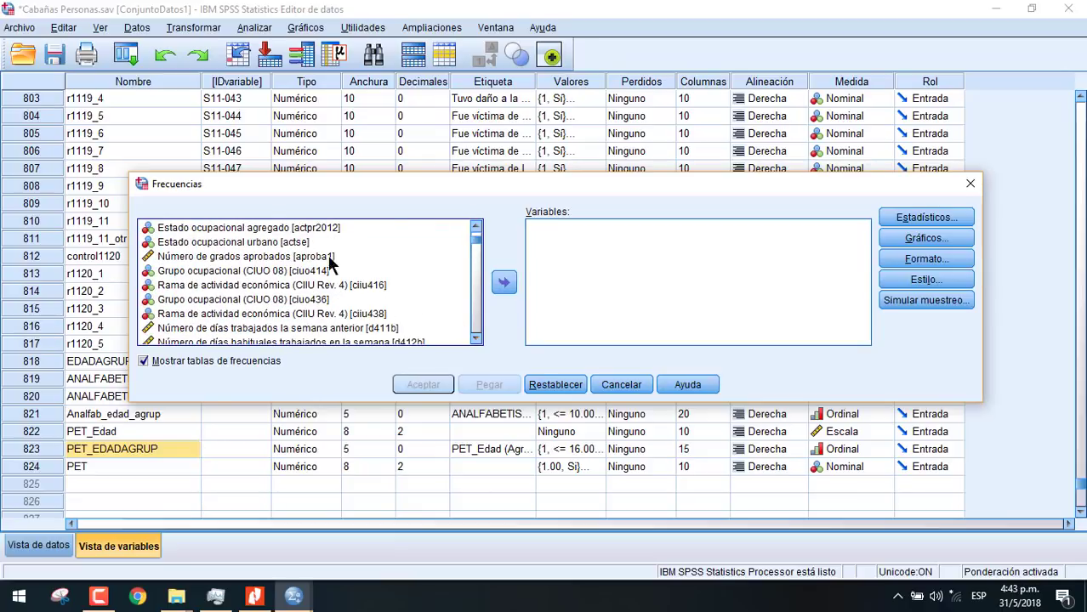
pyautogui.click(477, 227)
pyautogui.click(477, 227)
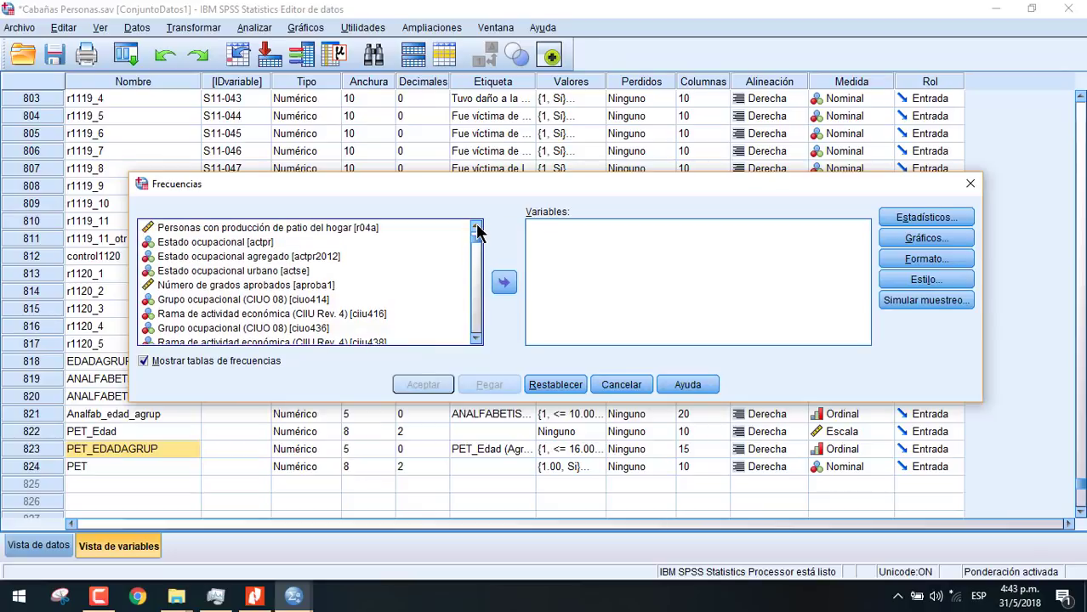
pyautogui.click(228, 245)
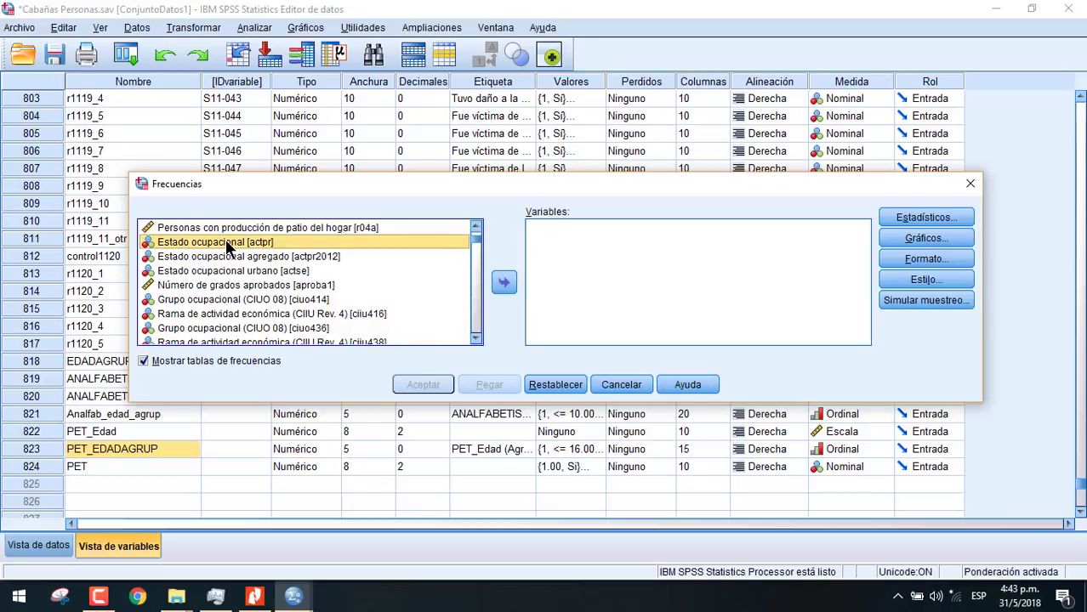
pyautogui.click(504, 281)
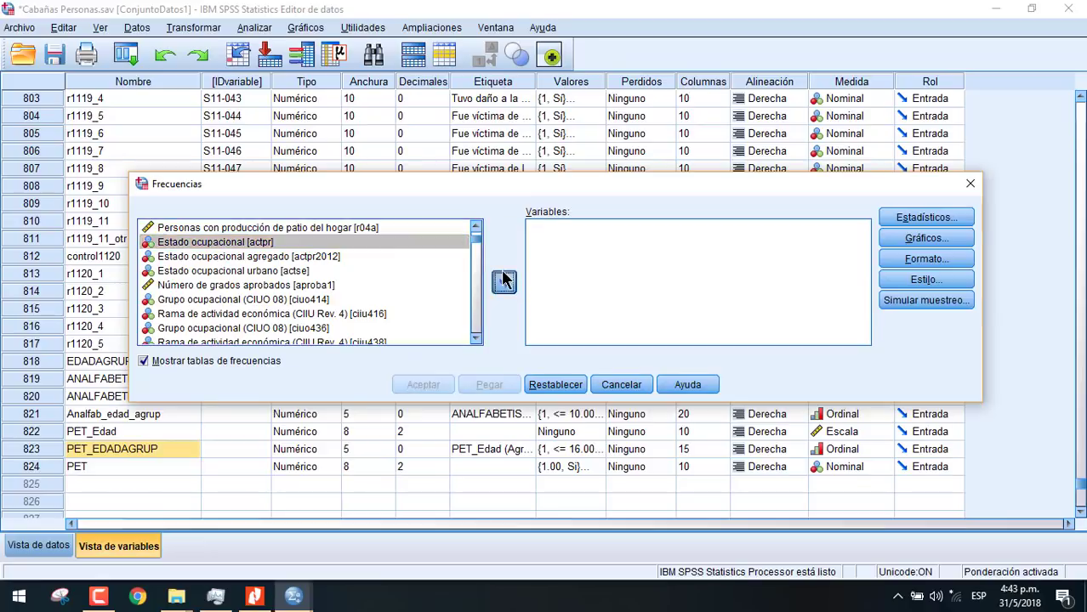
pyautogui.click(435, 384)
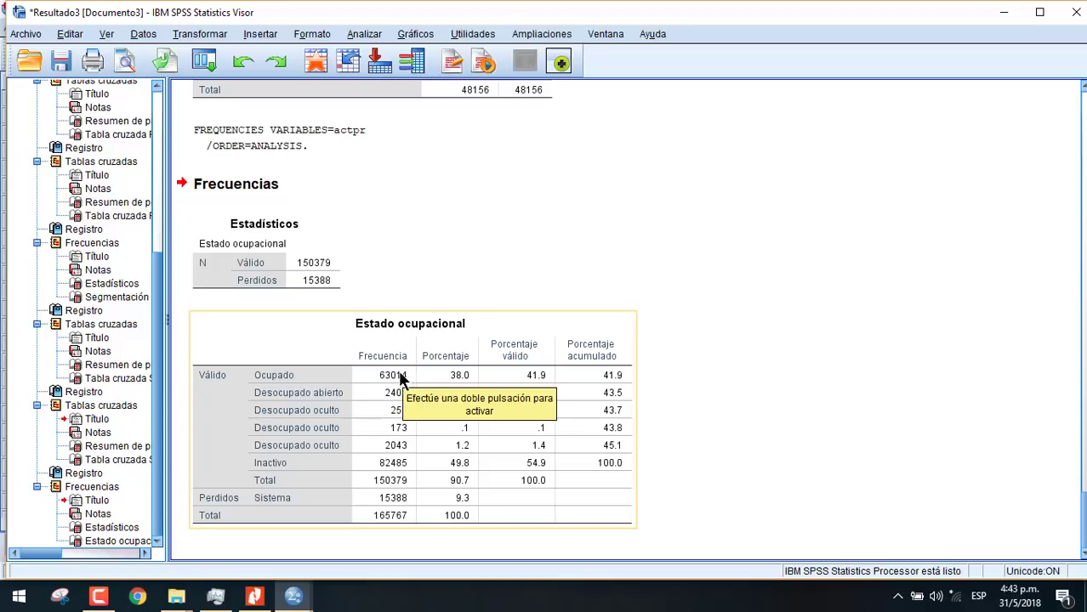
# Return to the data editor, reopen Crosstabs and clear Área geográfica [area] and Segmentación del mercado laboral urbano [segm]
pyautogui.click(294, 598)
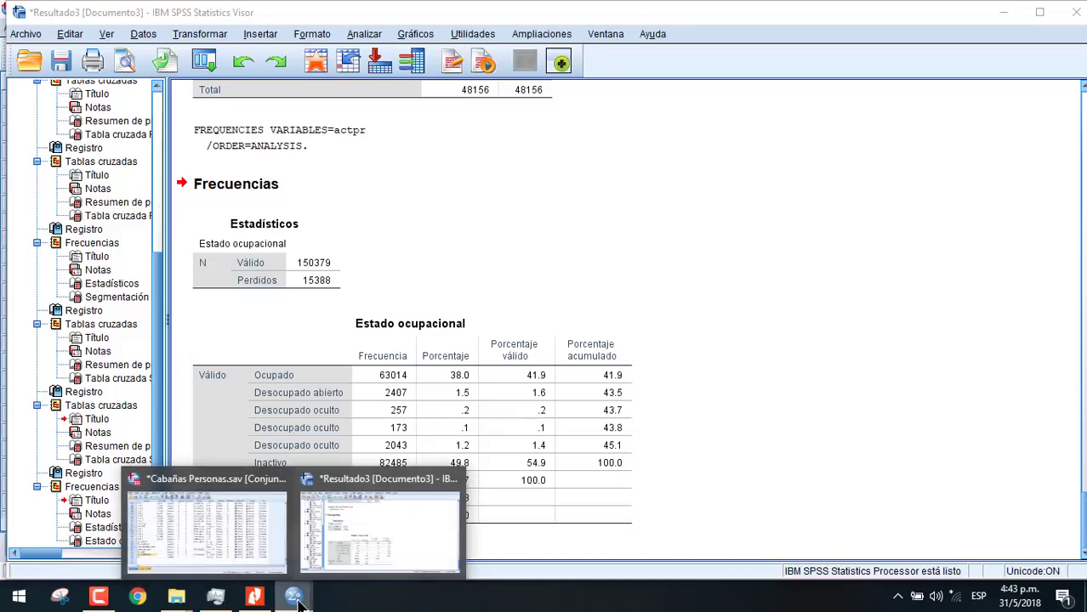
pyautogui.click(236, 532)
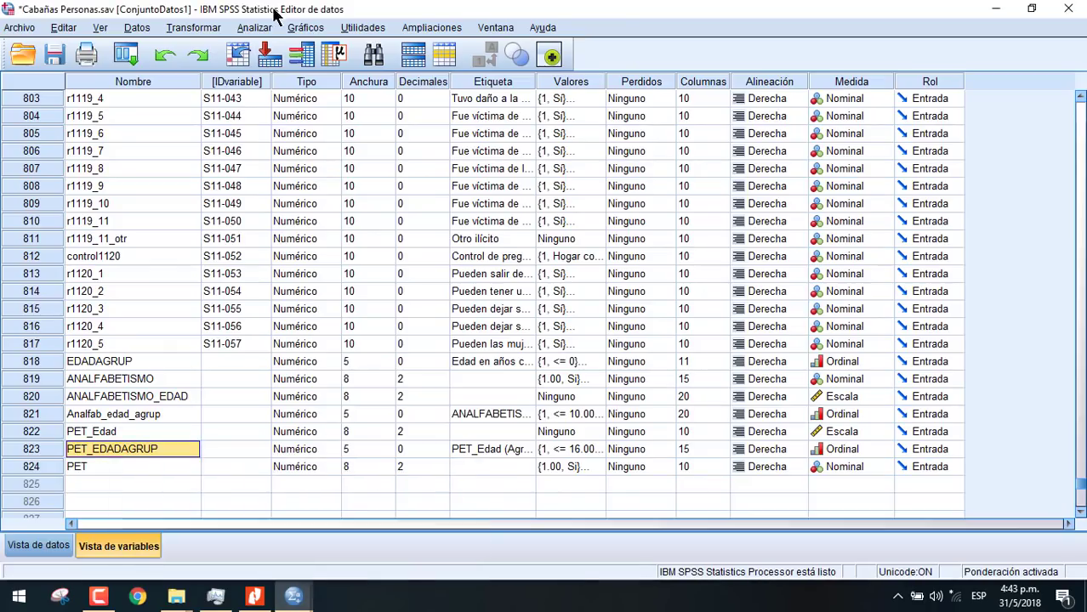
pyautogui.click(255, 27)
pyautogui.moveTo(340, 61)
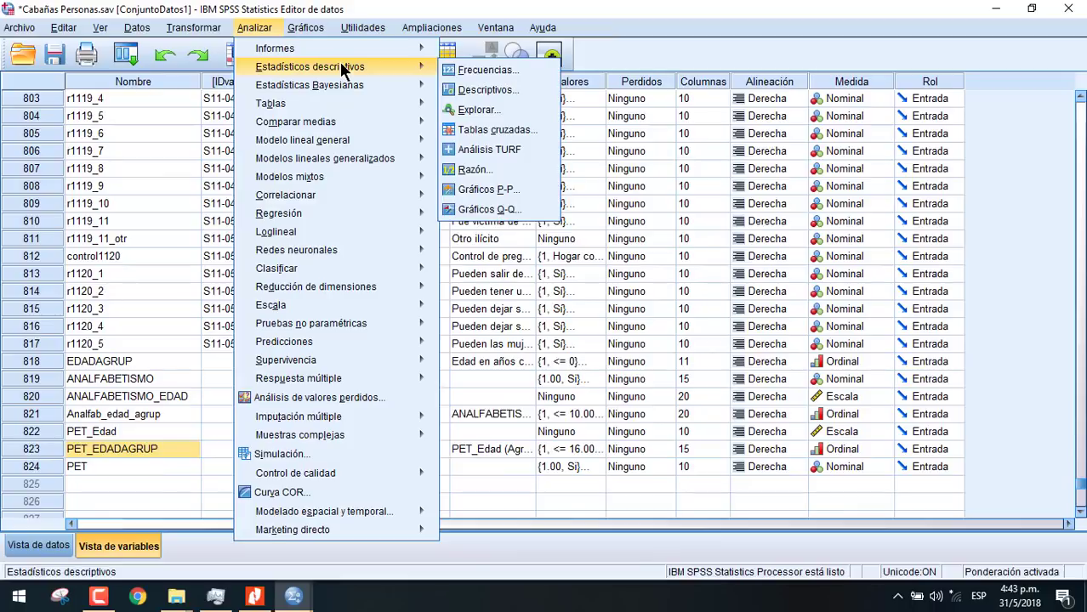
pyautogui.click(485, 131)
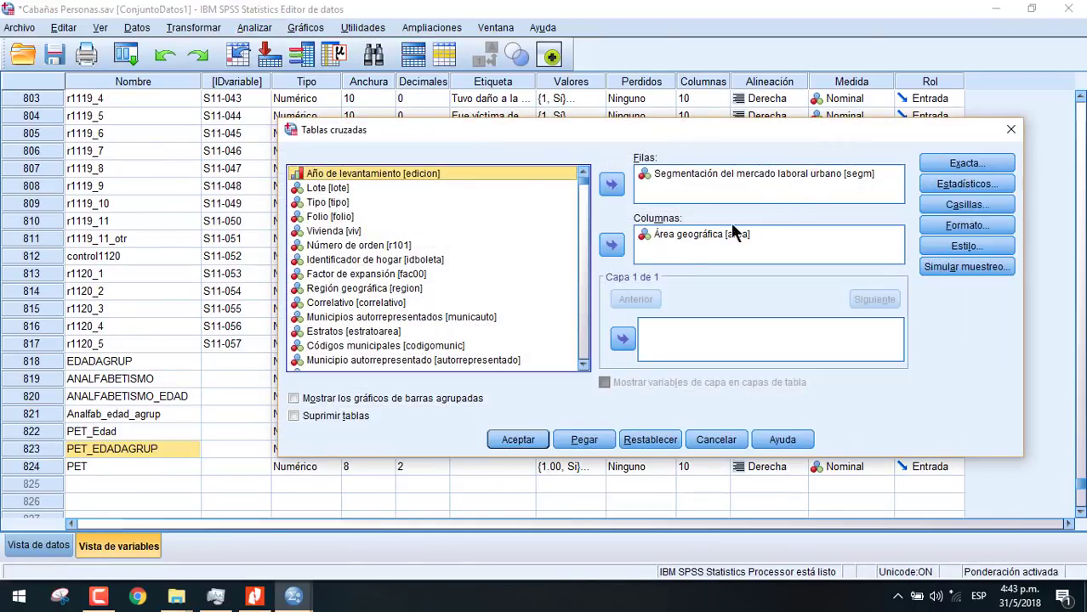
pyautogui.click(668, 235)
pyautogui.click(611, 245)
pyautogui.click(655, 172)
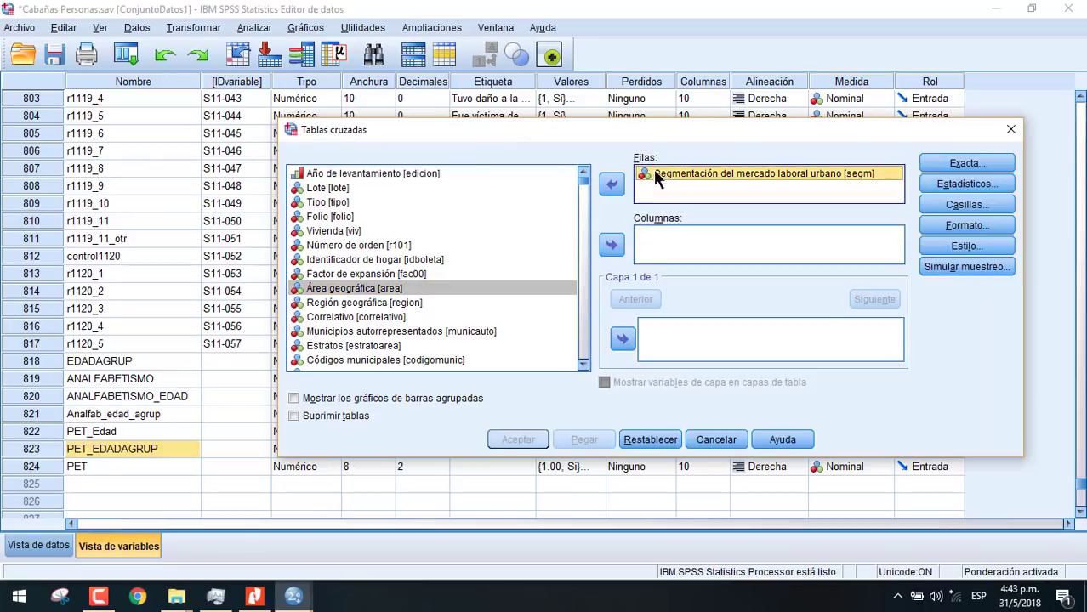
pyautogui.click(612, 185)
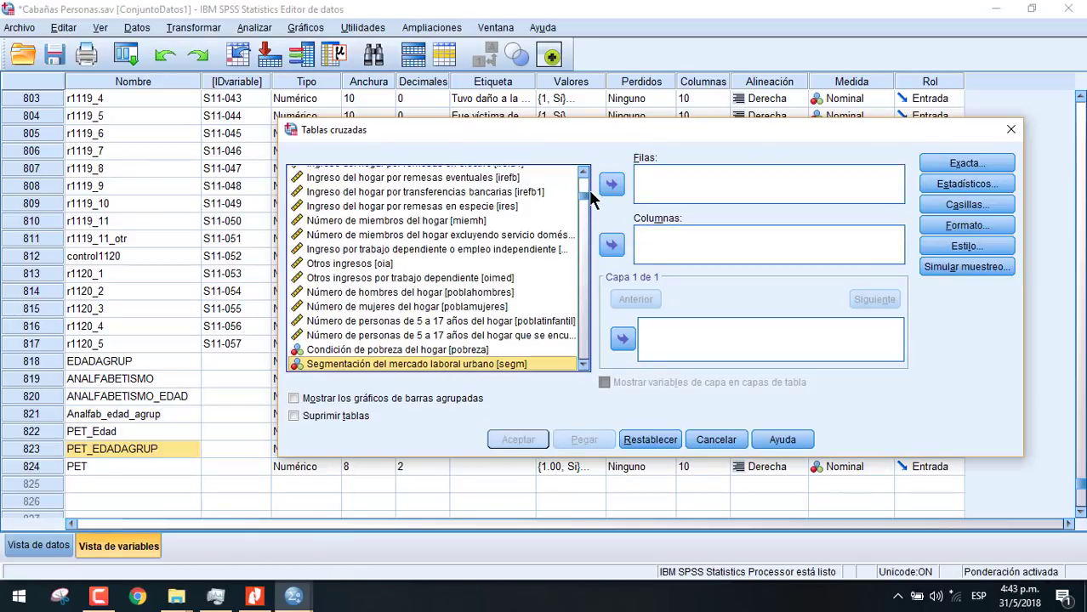
# Assign Estado ocupacional [actpr] as the row variable of the crosstab
pyautogui.moveTo(583, 194); pyautogui.dragTo(512, 170)
pyautogui.click(408, 230)
pyautogui.scroll(-8, 374, 260)
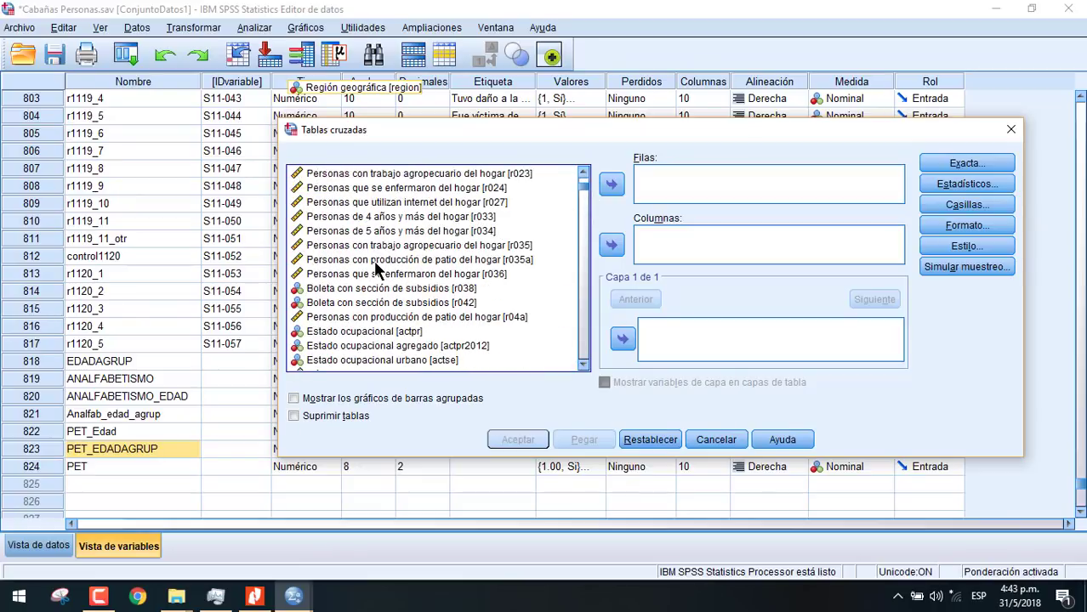
pyautogui.click(391, 334)
pyautogui.click(612, 184)
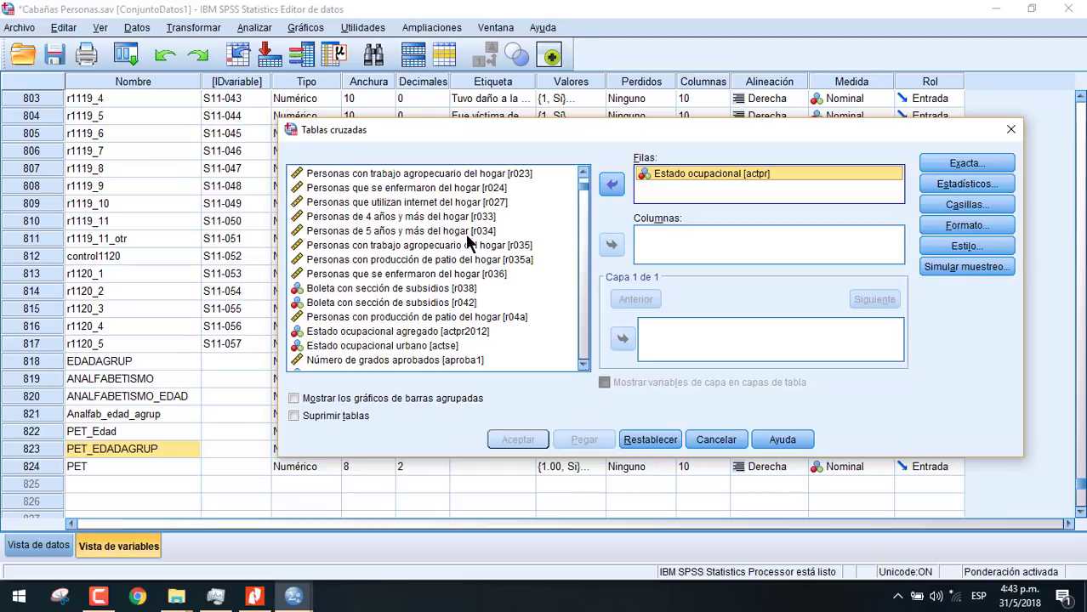
# Add Sexo [r104] as the column variable and run its crosstab with the occupational status
pyautogui.moveTo(585, 193); pyautogui.dragTo(576, 157)
pyautogui.click(418, 225)
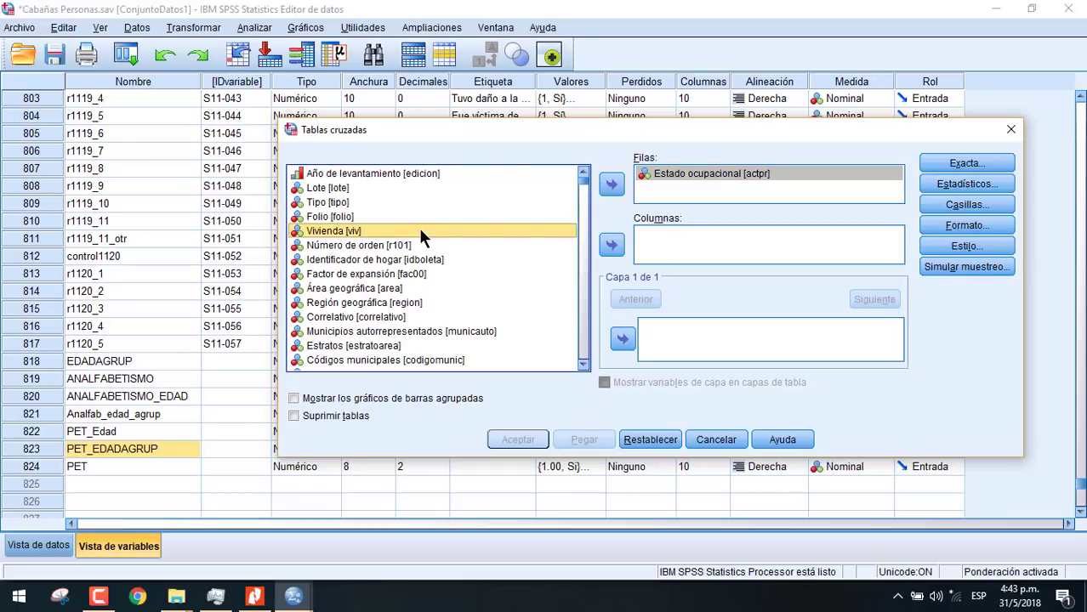
pyautogui.press('s')
pyautogui.press('s')
pyautogui.click(612, 245)
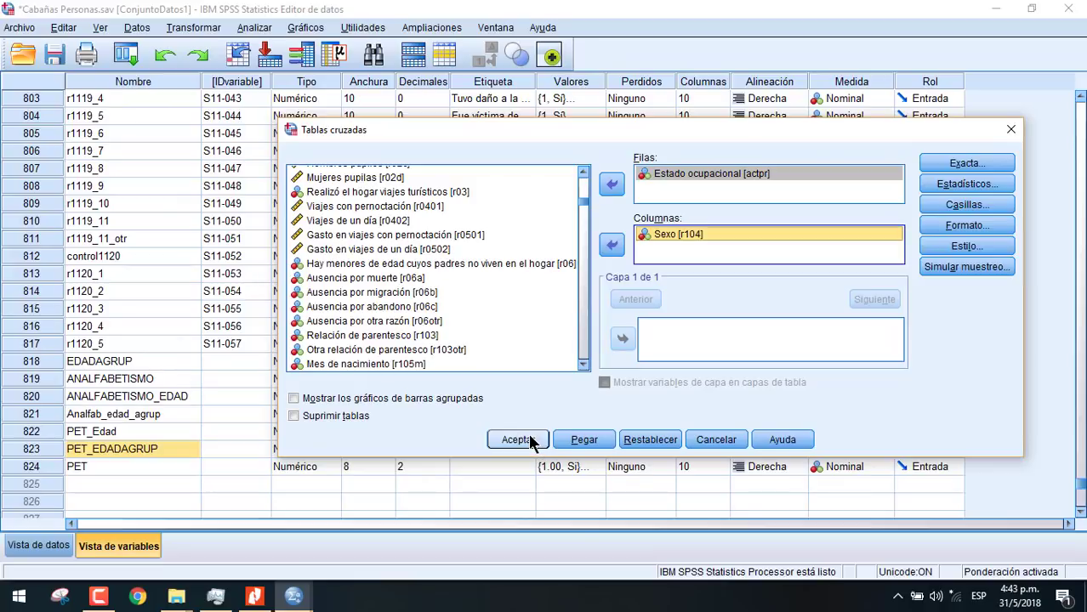
pyautogui.click(530, 437)
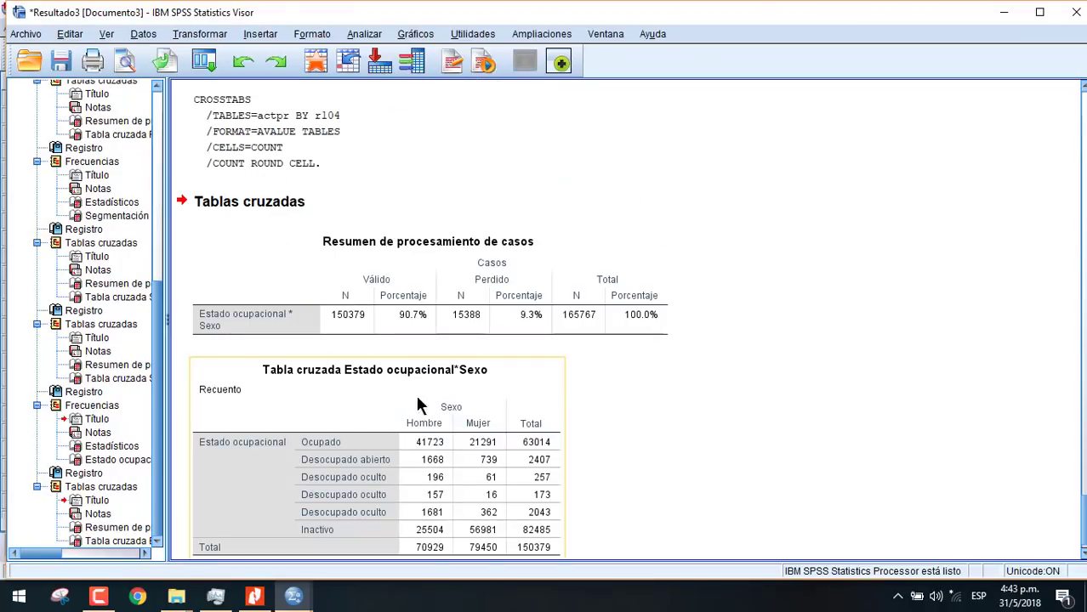
# Go back to the data editor, reopen Crosstabs and take Sexo [r104] out of the columns, keeping Estado ocupacional [actpr] as the row
pyautogui.click(293, 600)
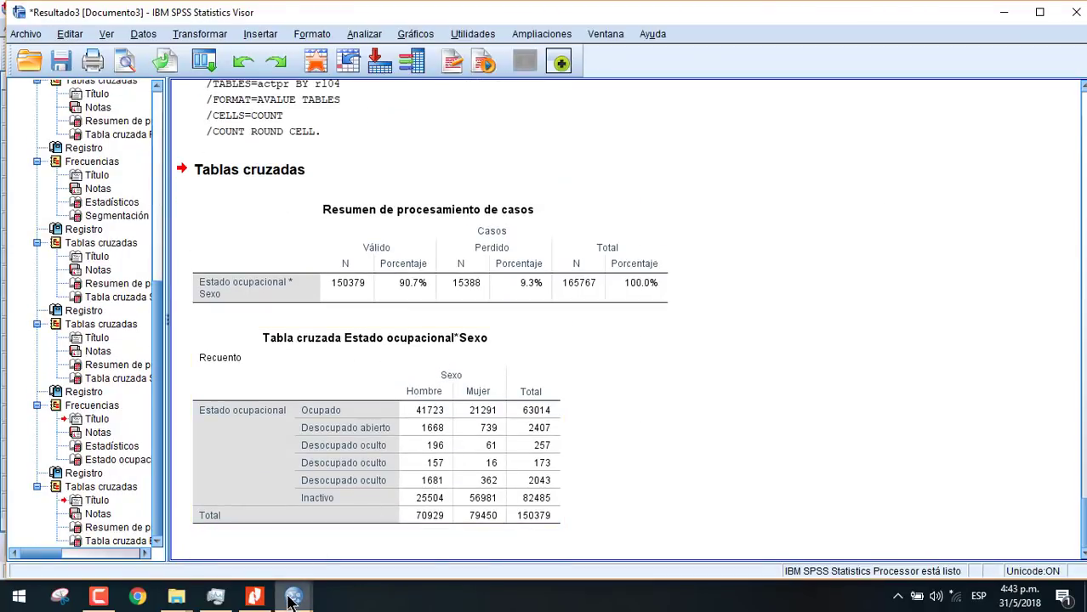
pyautogui.moveTo(291, 599)
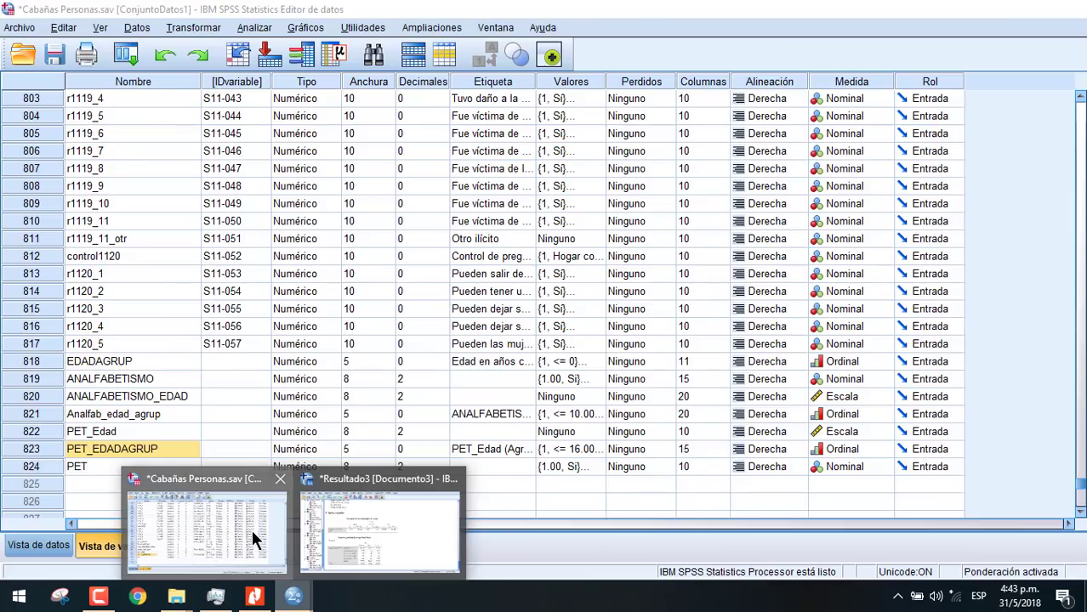
pyautogui.click(255, 538)
pyautogui.click(254, 28)
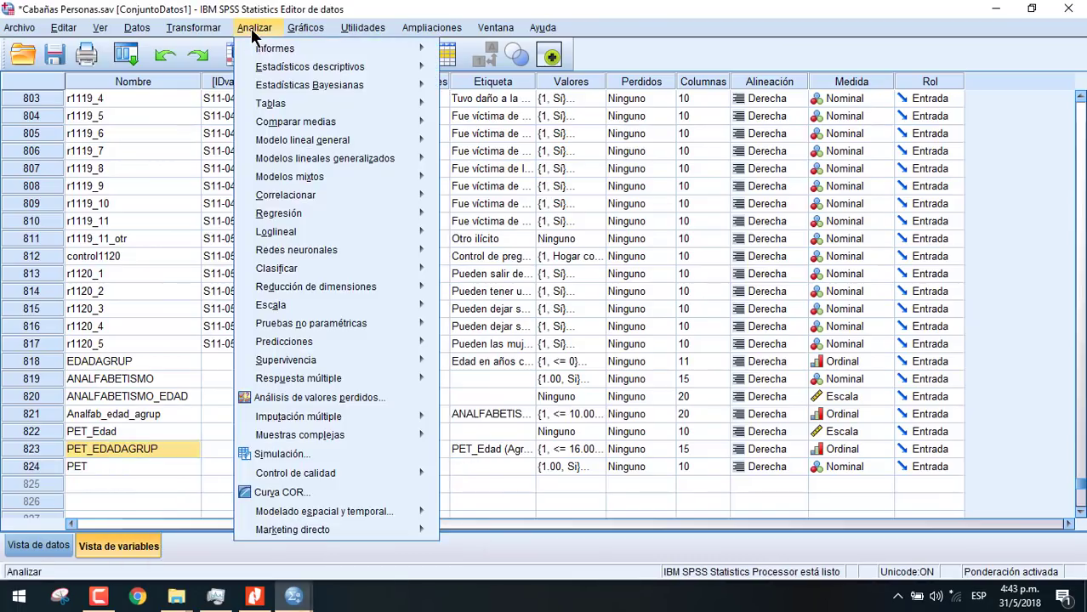
pyautogui.moveTo(423, 72)
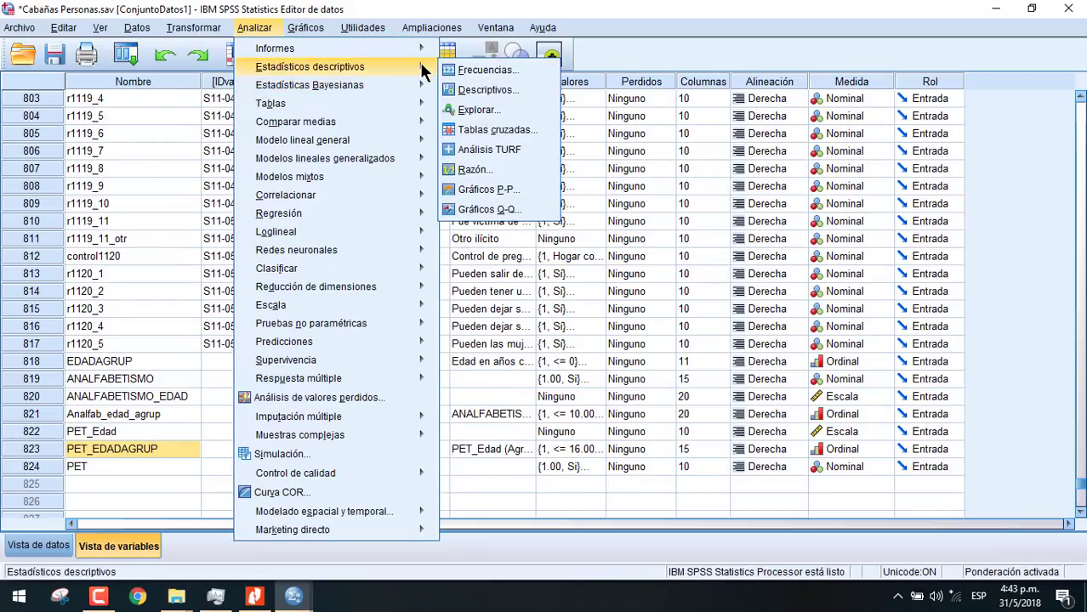
pyautogui.click(498, 129)
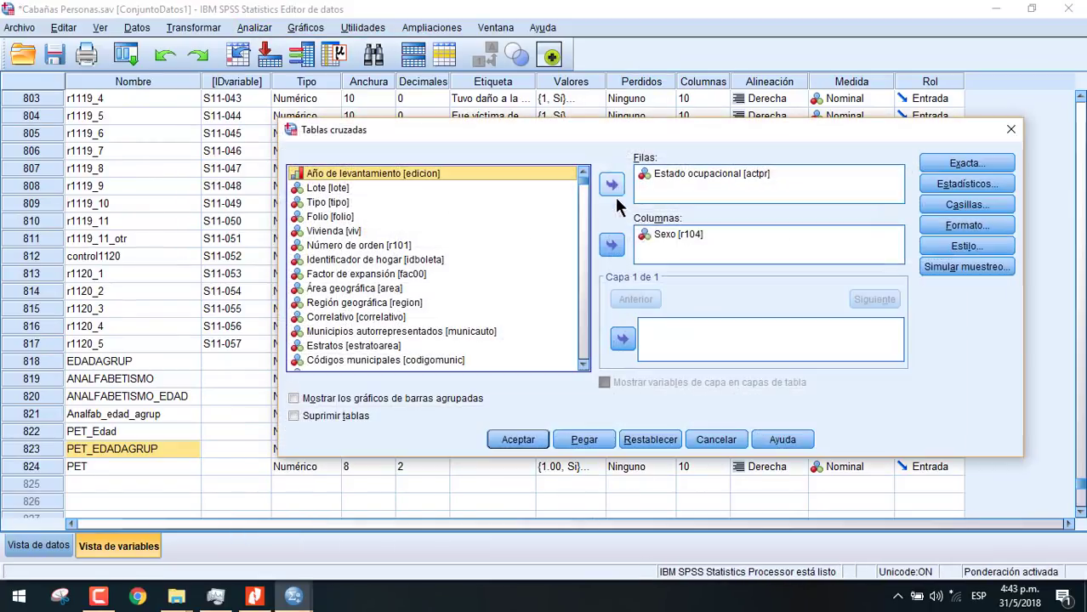
pyautogui.click(660, 233)
pyautogui.click(612, 245)
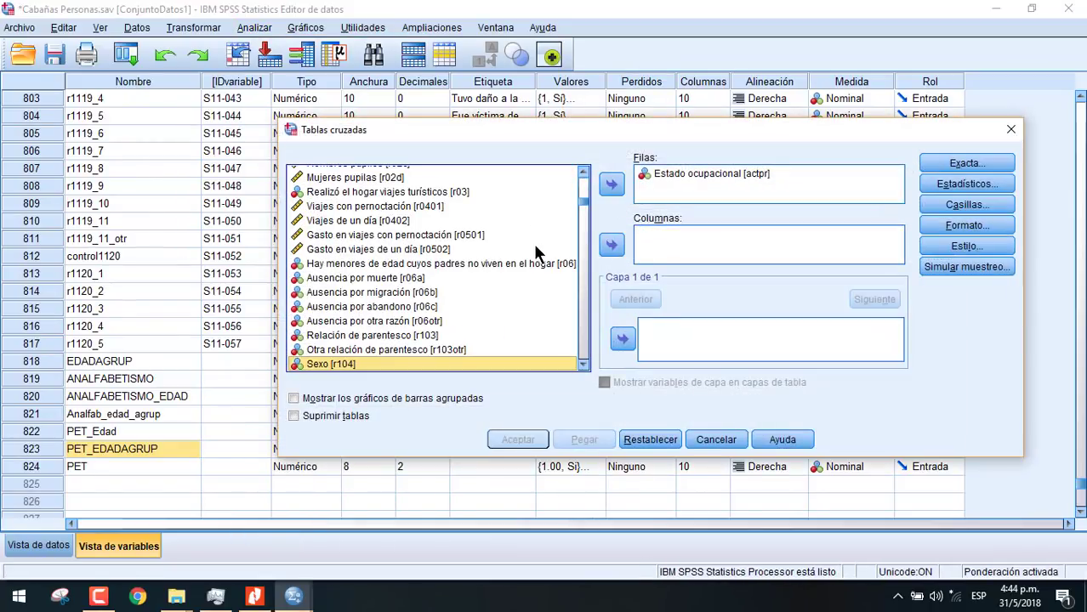
# Add Área geográfica [area] as the column variable and run its crosstab with Estado ocupacional [actpr]
pyautogui.scroll(10, 457, 255)
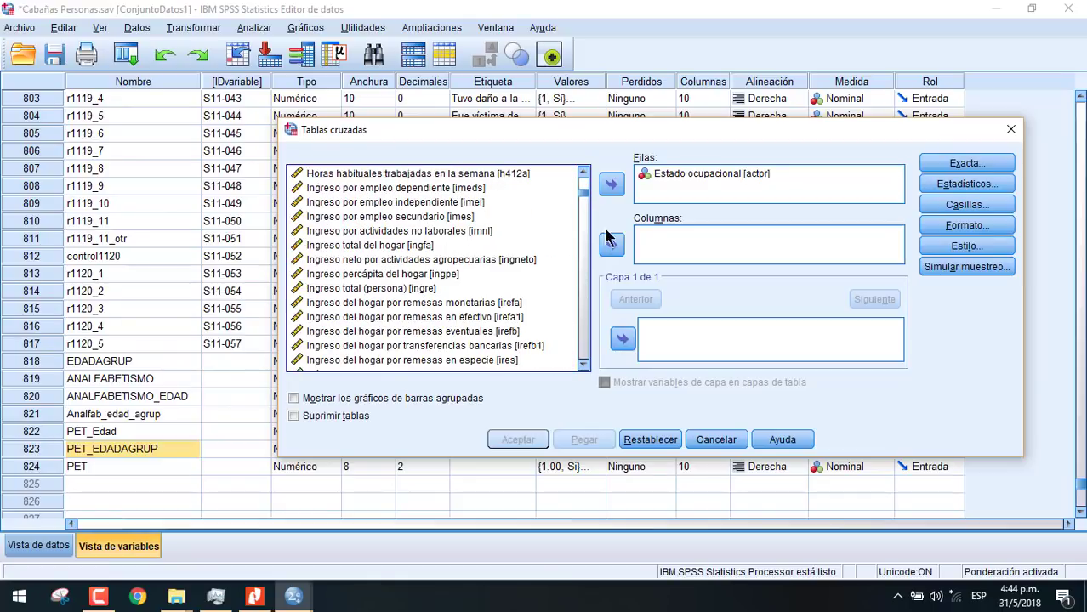
pyautogui.scroll(10, 587, 192)
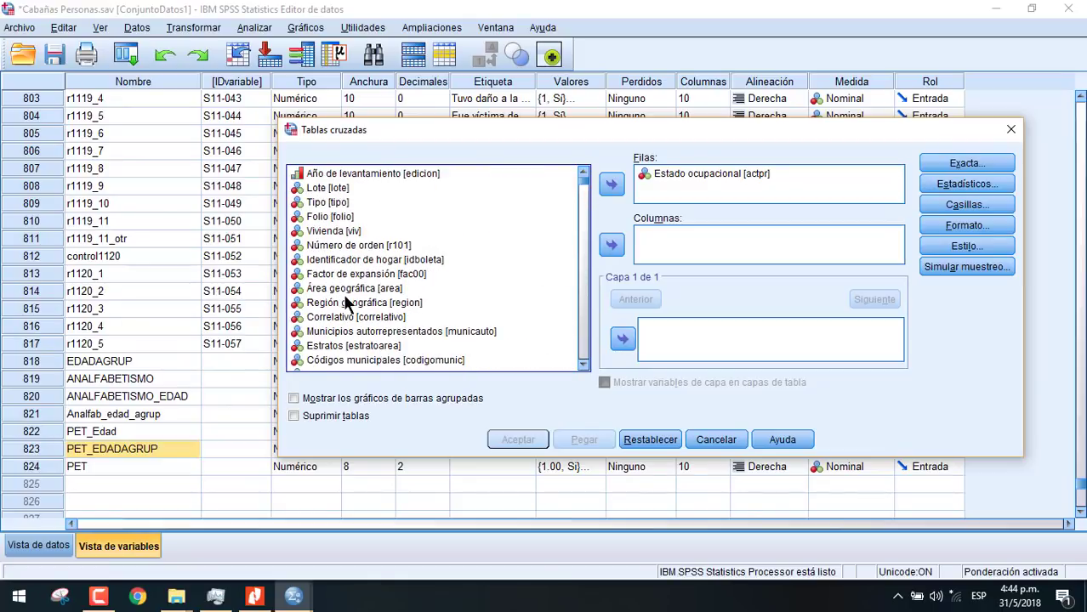
pyautogui.click(350, 289)
pyautogui.click(612, 245)
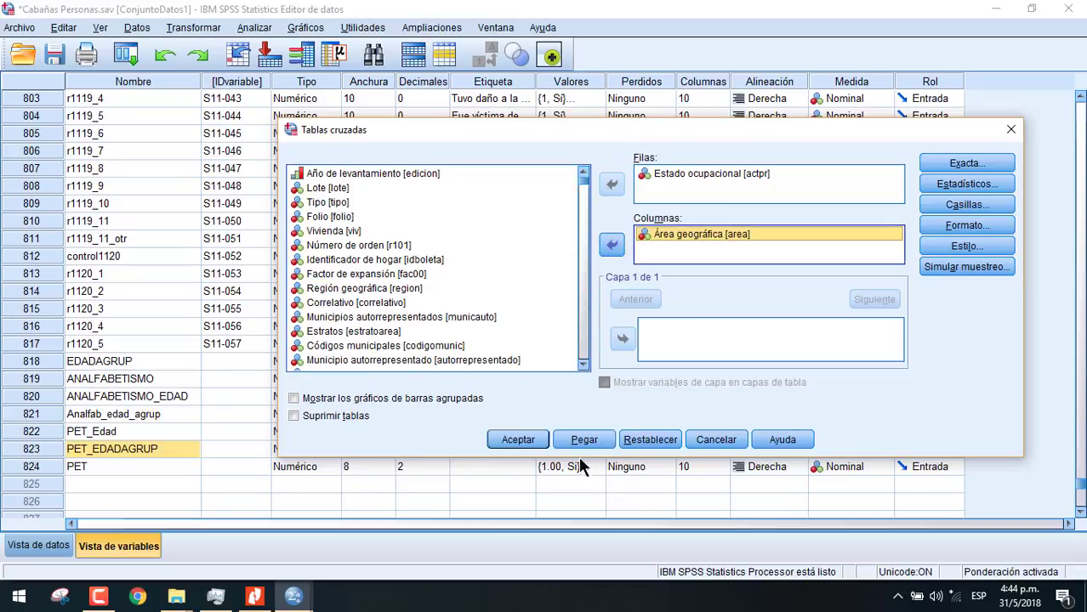
pyautogui.click(519, 440)
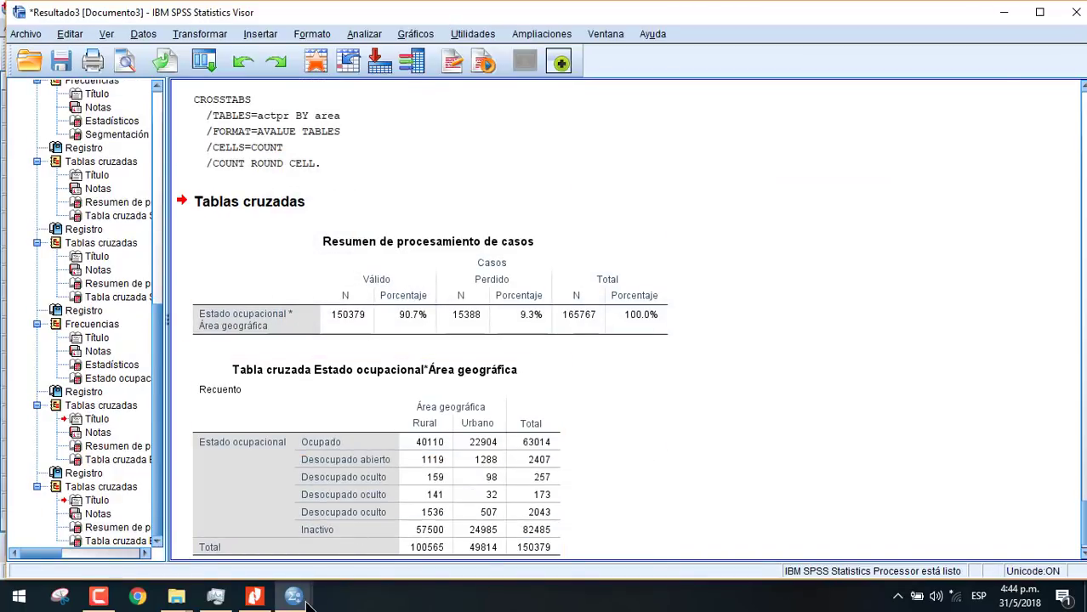
# Return to the data editor, open Frequencies and remove Estado ocupacional [actpr] from the analysed variables
pyautogui.moveTo(302, 600)
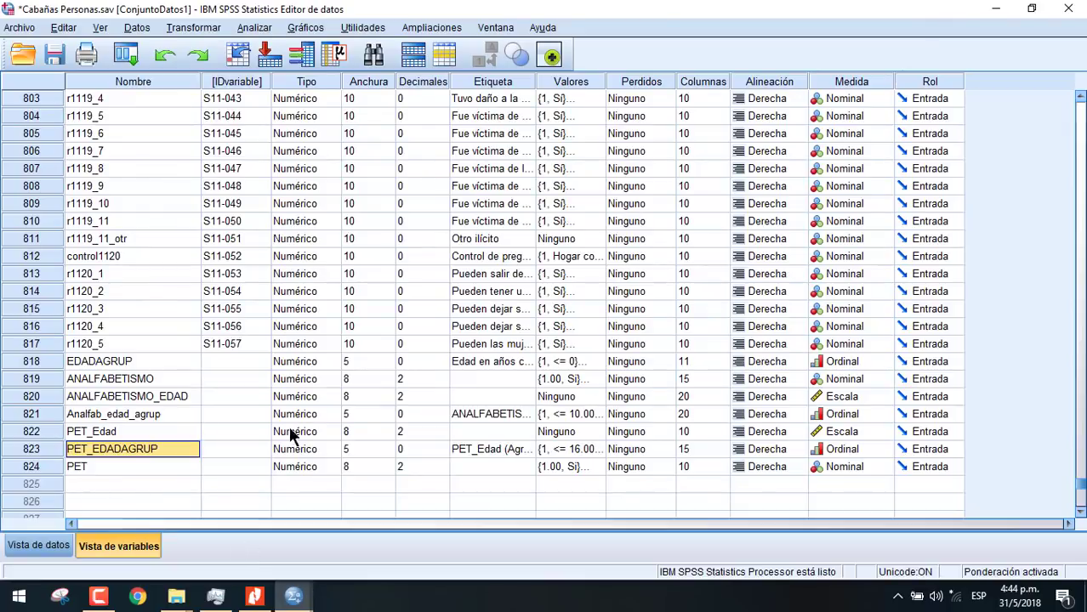
pyautogui.click(242, 553)
pyautogui.click(255, 28)
pyautogui.moveTo(423, 85)
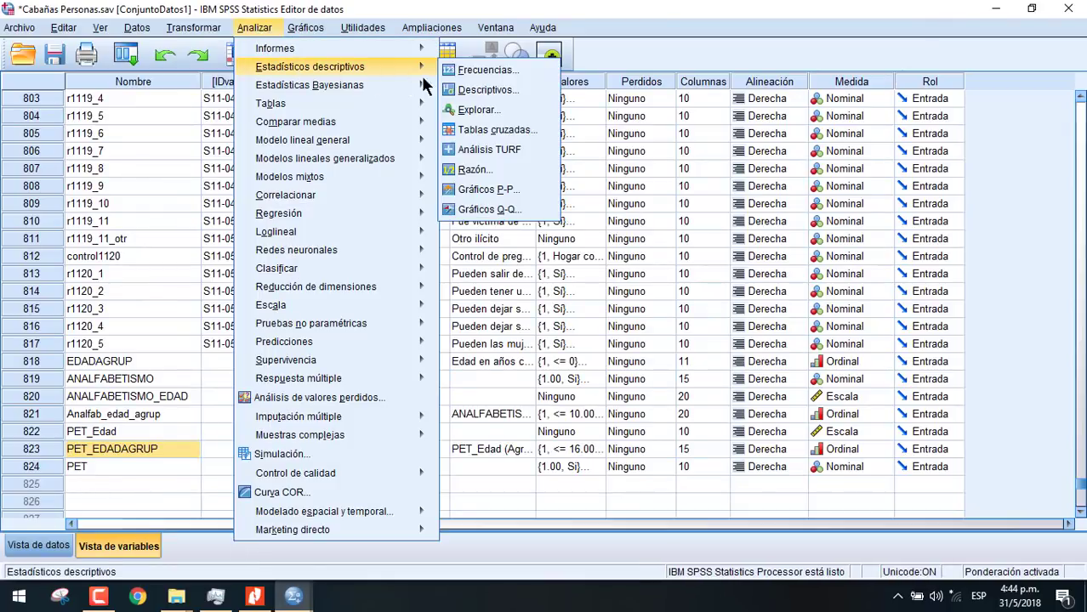
pyautogui.click(465, 69)
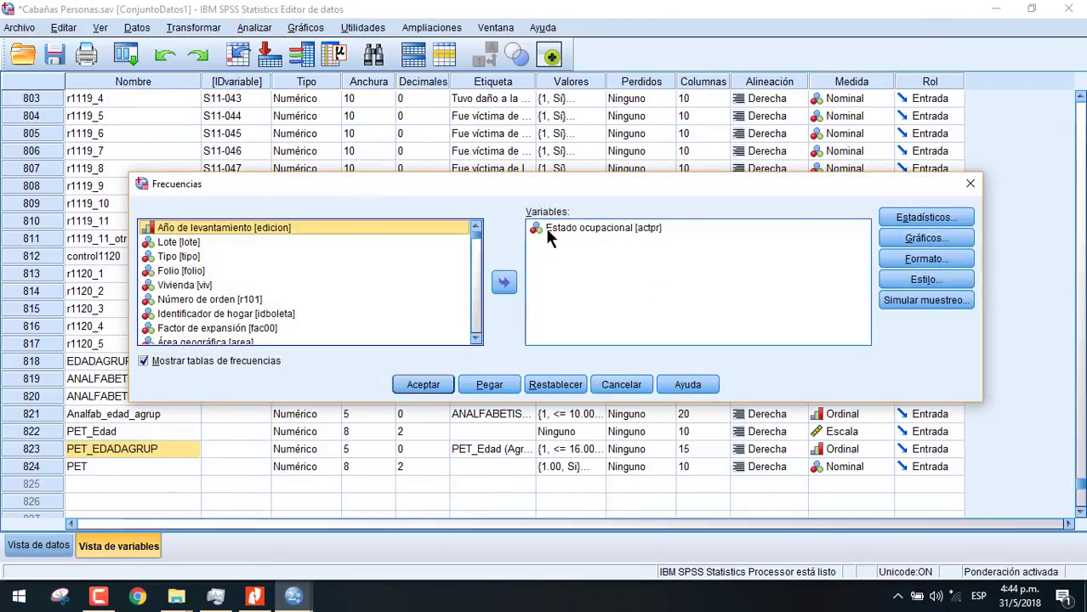
pyautogui.click(547, 230)
pyautogui.click(506, 284)
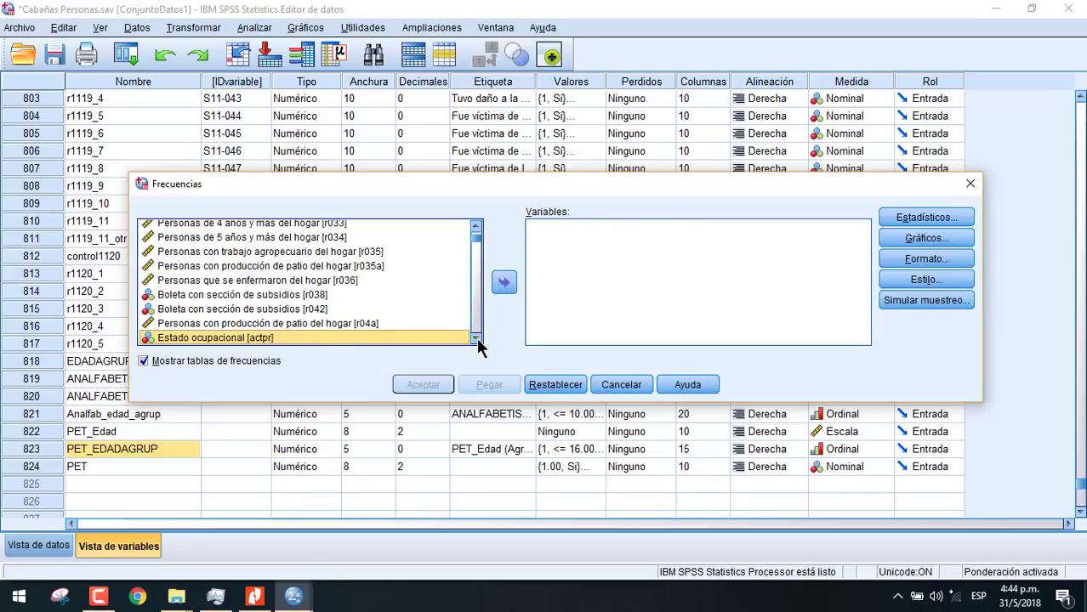
# Select Estado ocupacional urbano [actse] as the variable to analyse and run its frequency table
pyautogui.click(477, 338)
pyautogui.click(476, 337)
pyautogui.click(477, 338)
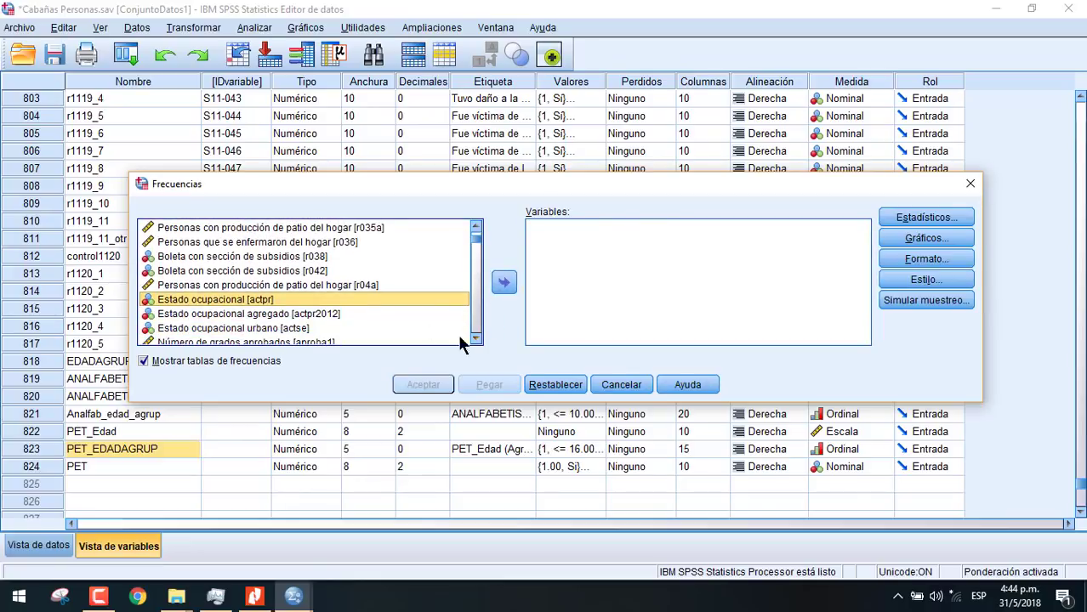
pyautogui.click(226, 328)
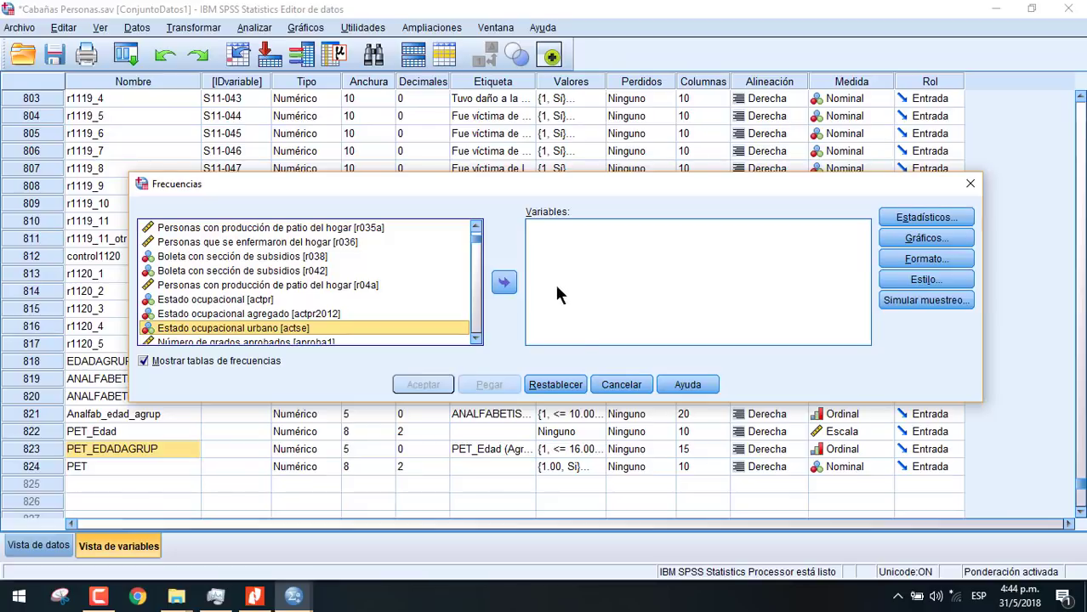
pyautogui.click(503, 283)
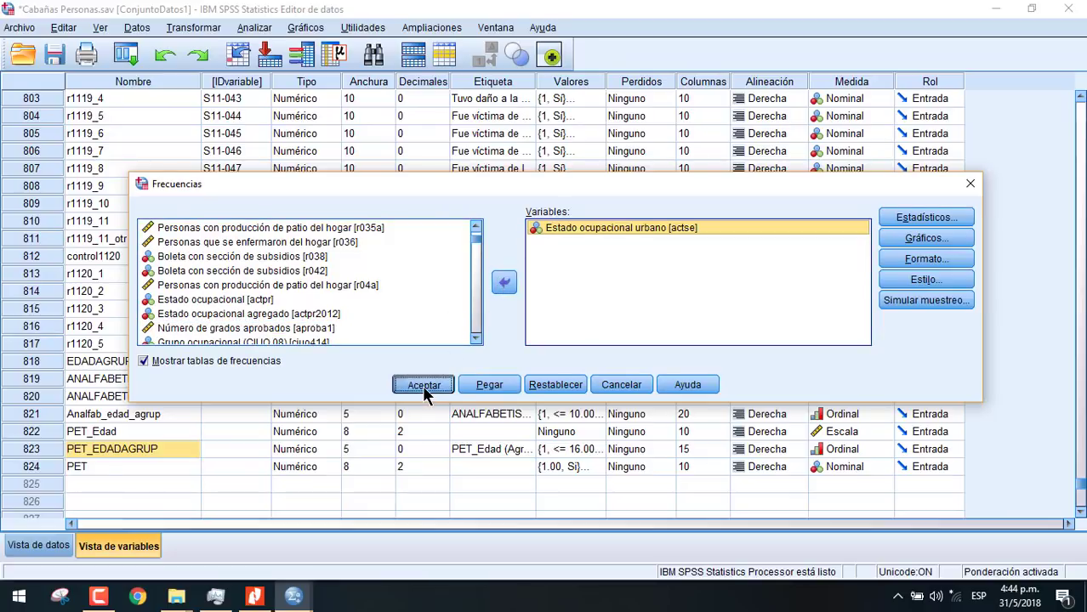
pyautogui.click(423, 387)
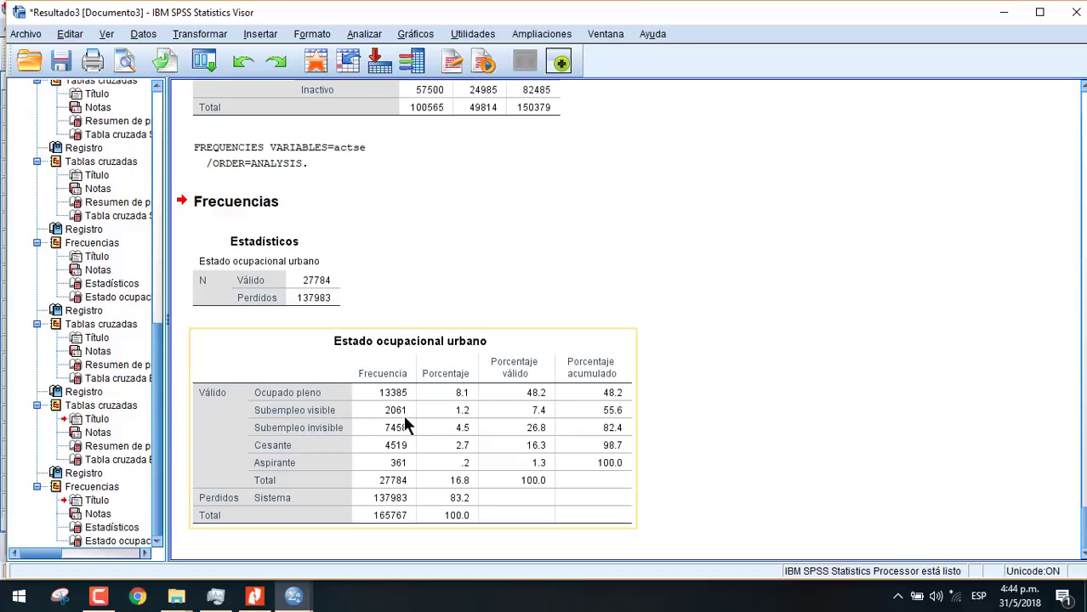
# Go back to the data editor, reopen Crosstabs and take Área geográfica [area] out of the columns
pyautogui.click(296, 598)
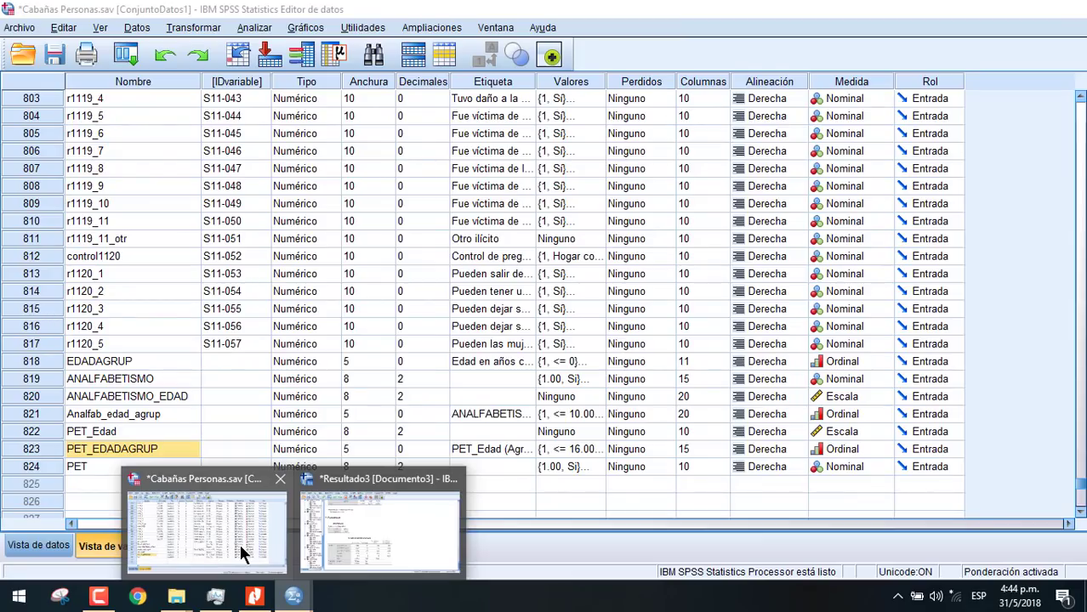
pyautogui.click(243, 530)
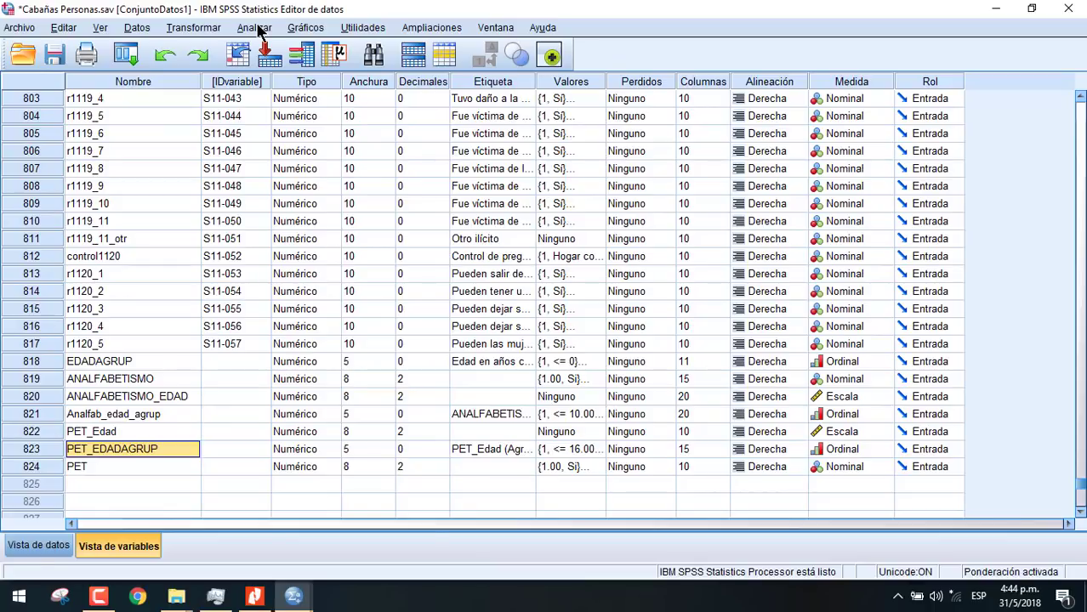
pyautogui.click(255, 28)
pyautogui.moveTo(356, 73)
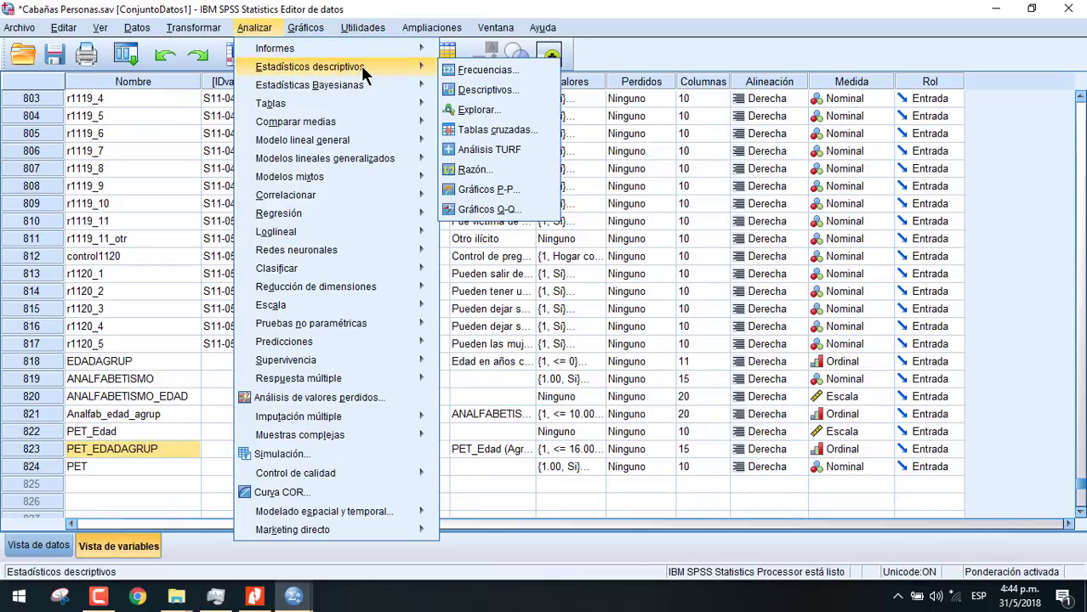
pyautogui.click(491, 130)
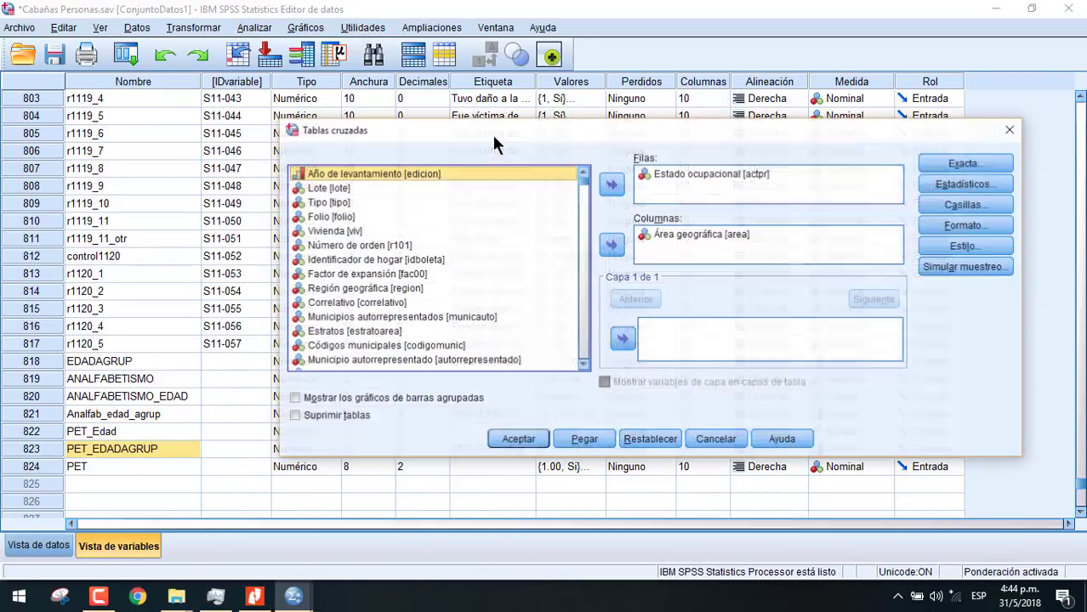
pyautogui.click(659, 233)
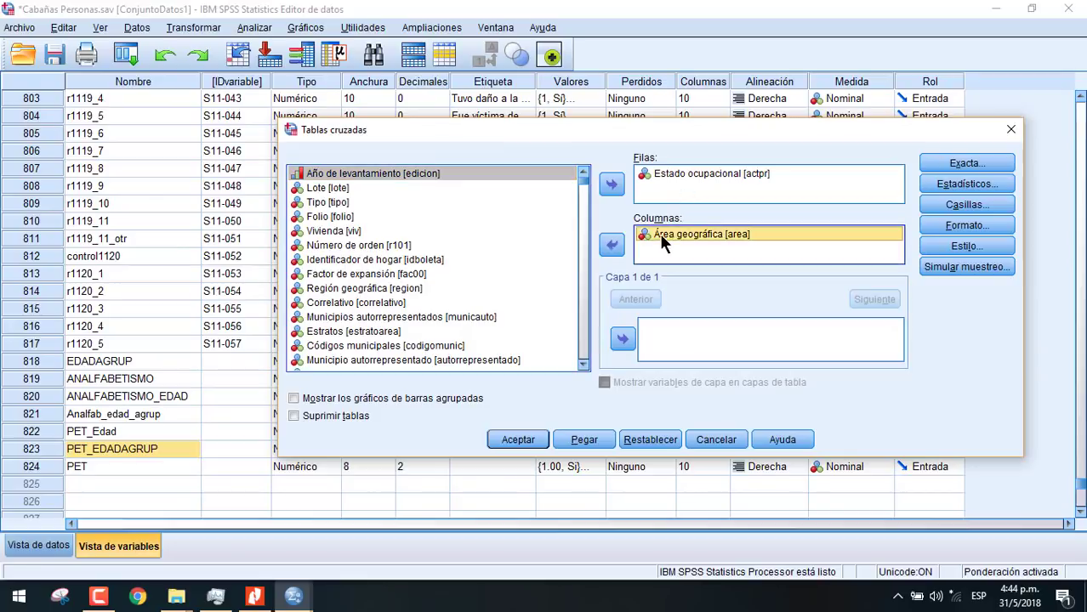
pyautogui.click(611, 245)
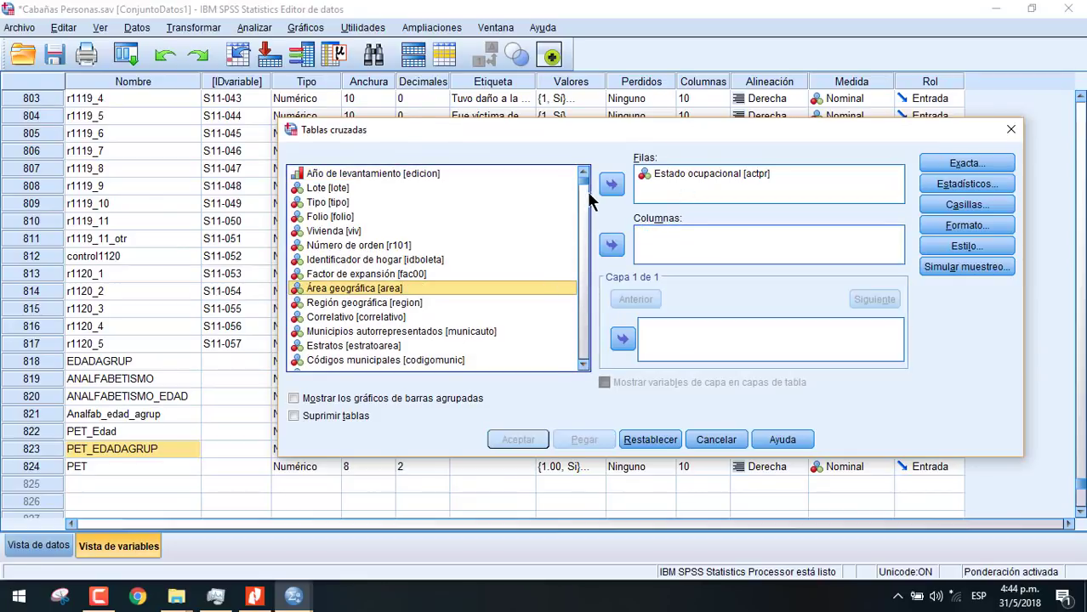
# Find Sexo [r104] in the variable list and assign it as the column variable of the crosstab
pyautogui.click(436, 190)
pyautogui.press('s')
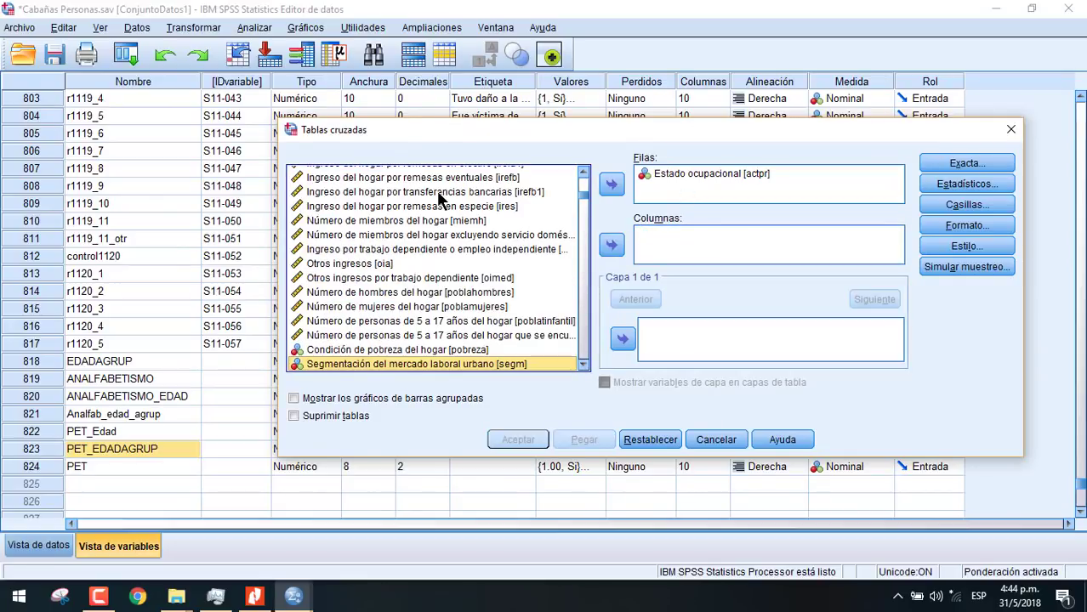
pyautogui.press('s')
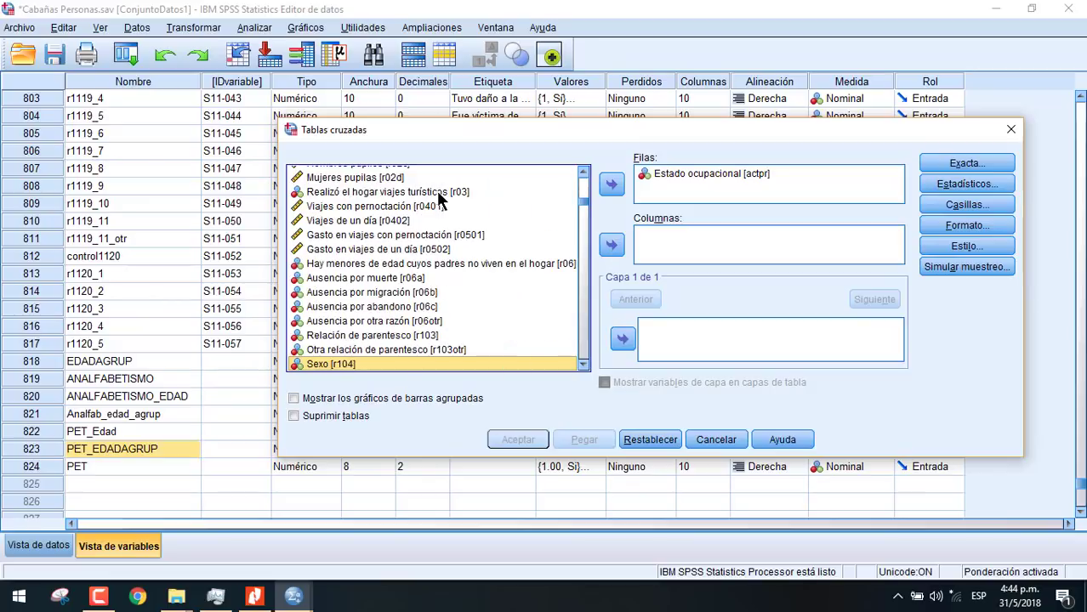
pyautogui.click(612, 246)
# Replace the row variable with Estado ocupacional urbano [actse] and run its crosstab by sex
pyautogui.click(643, 173)
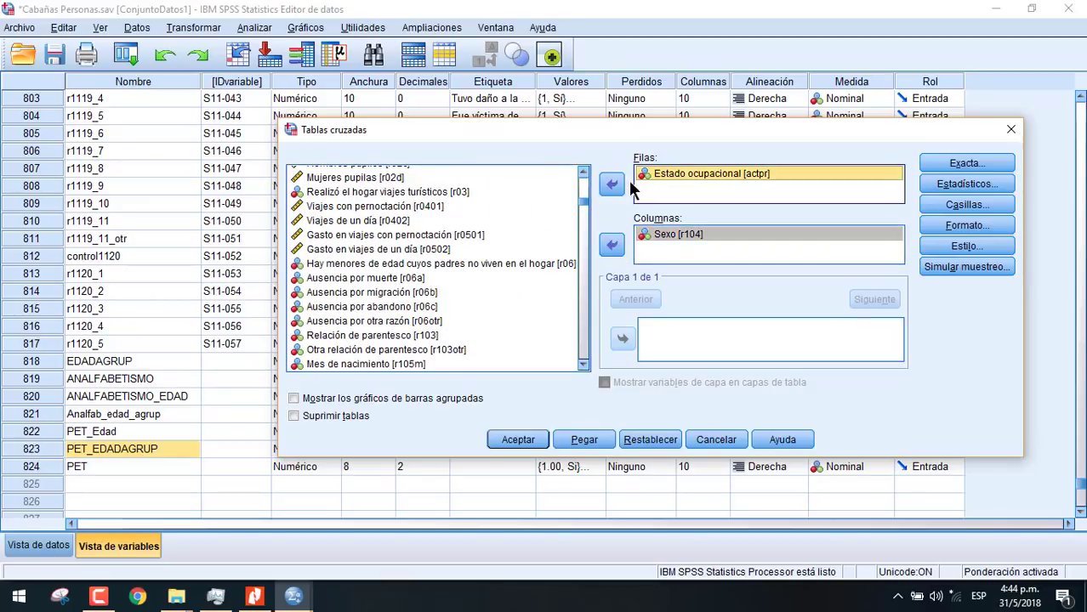
pyautogui.click(612, 185)
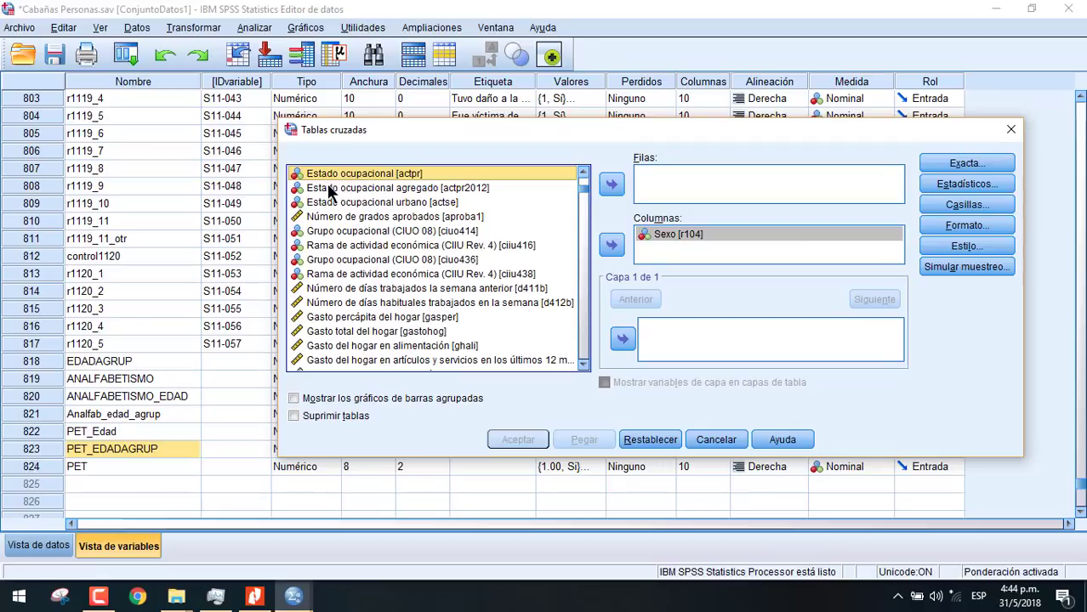
pyautogui.click(361, 205)
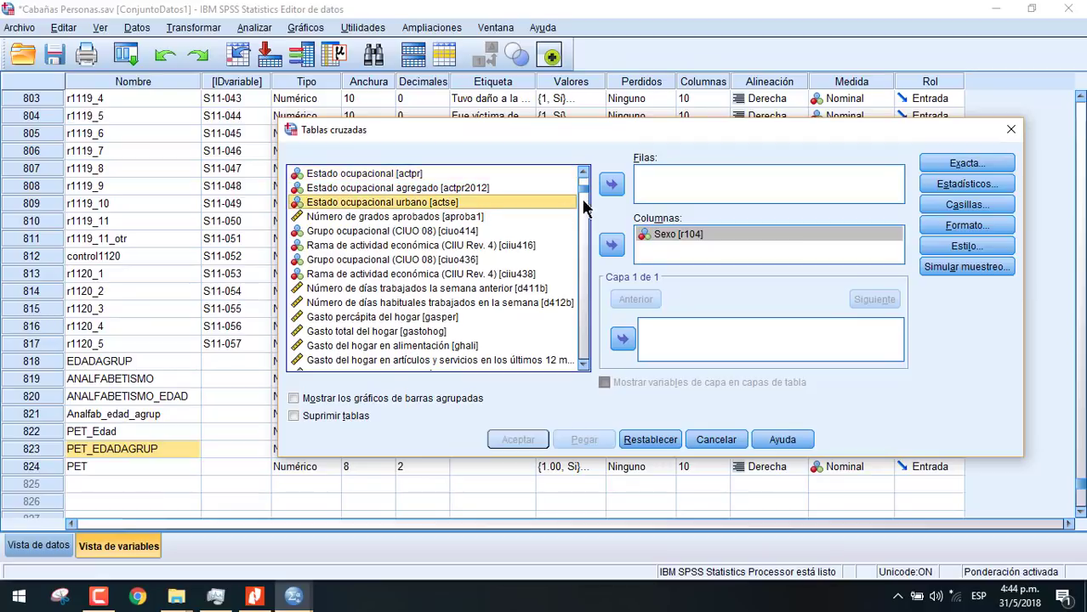
pyautogui.click(612, 184)
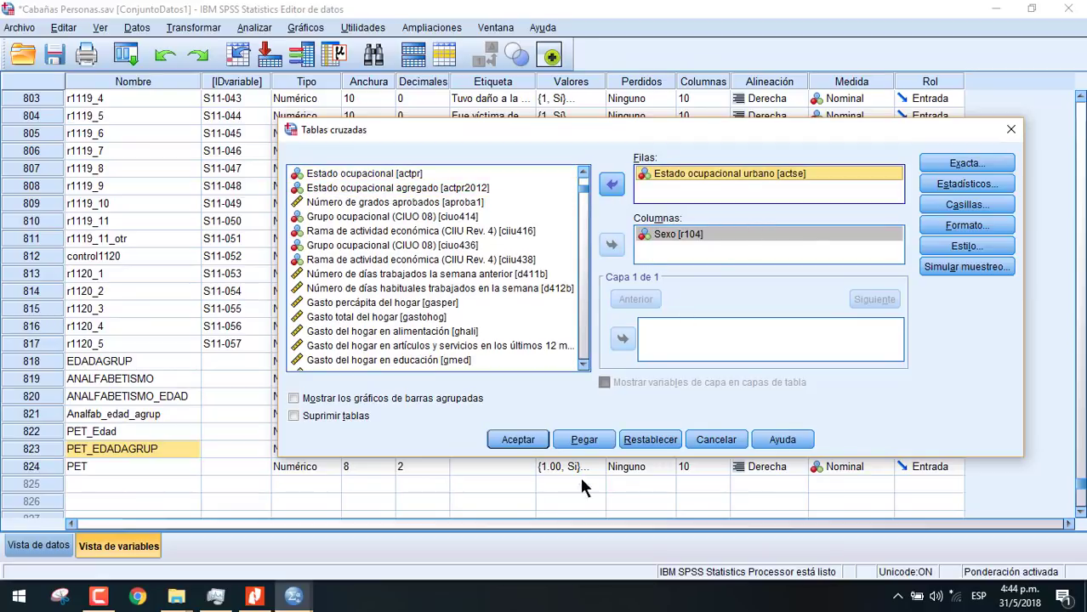
pyautogui.click(516, 440)
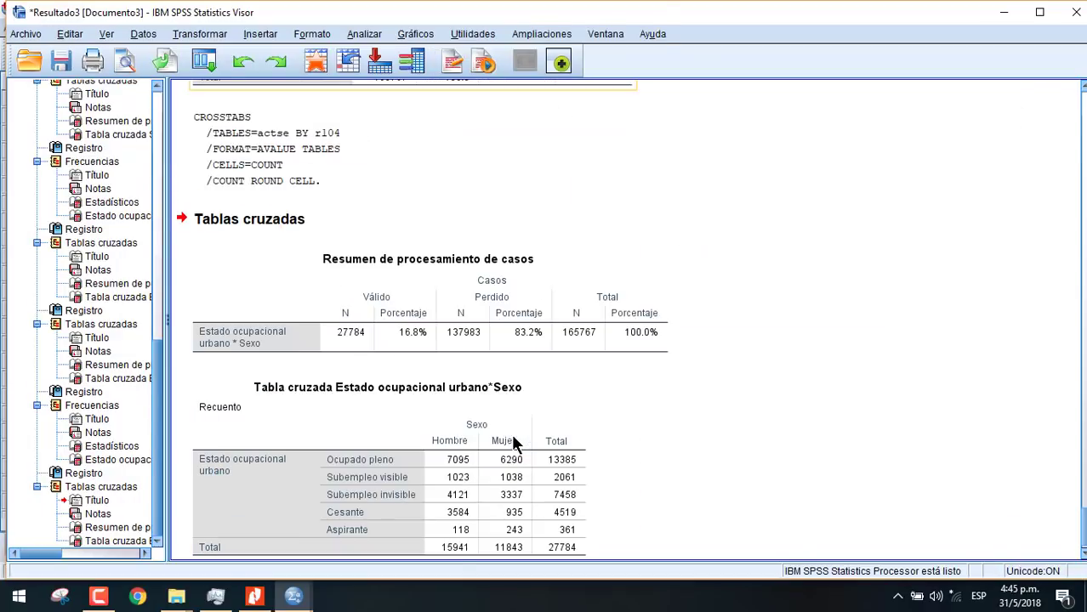
pyautogui.scroll(-1, 626, 426)
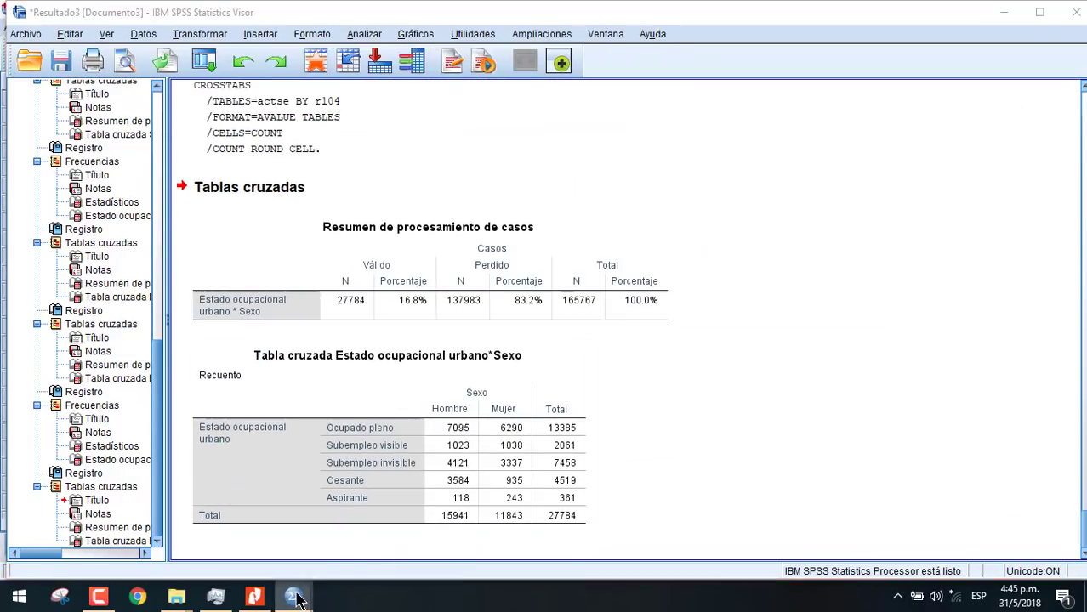
# Switch back to the data editor, reopen Crosstabs and clear Sexo [r104] from the columns, keeping Estado ocupacional urbano [actse] as the row
pyautogui.moveTo(297, 600)
pyautogui.click(213, 527)
pyautogui.click(256, 28)
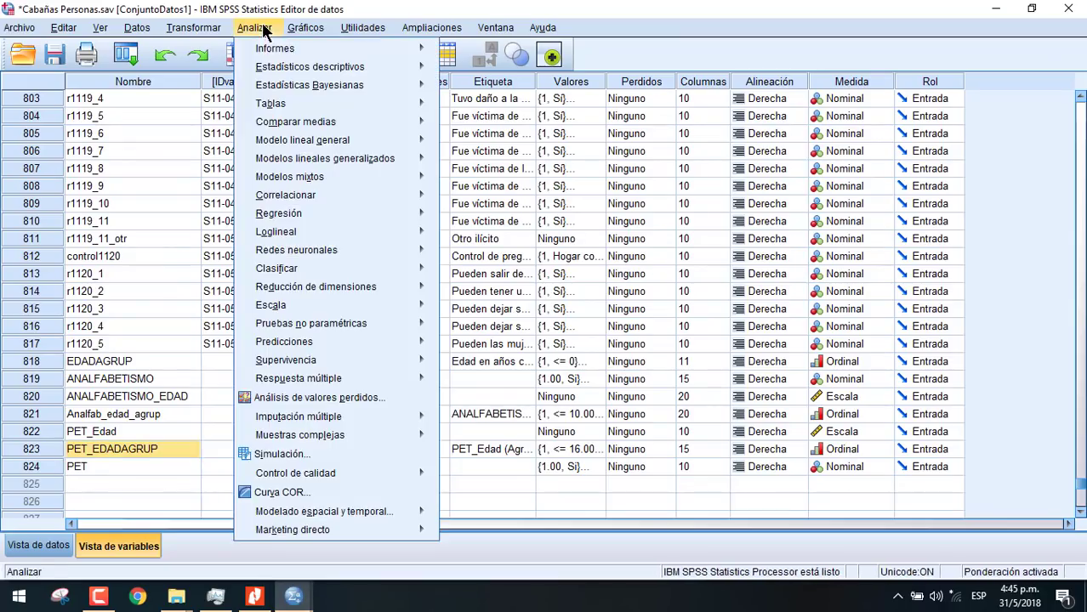
pyautogui.moveTo(402, 67)
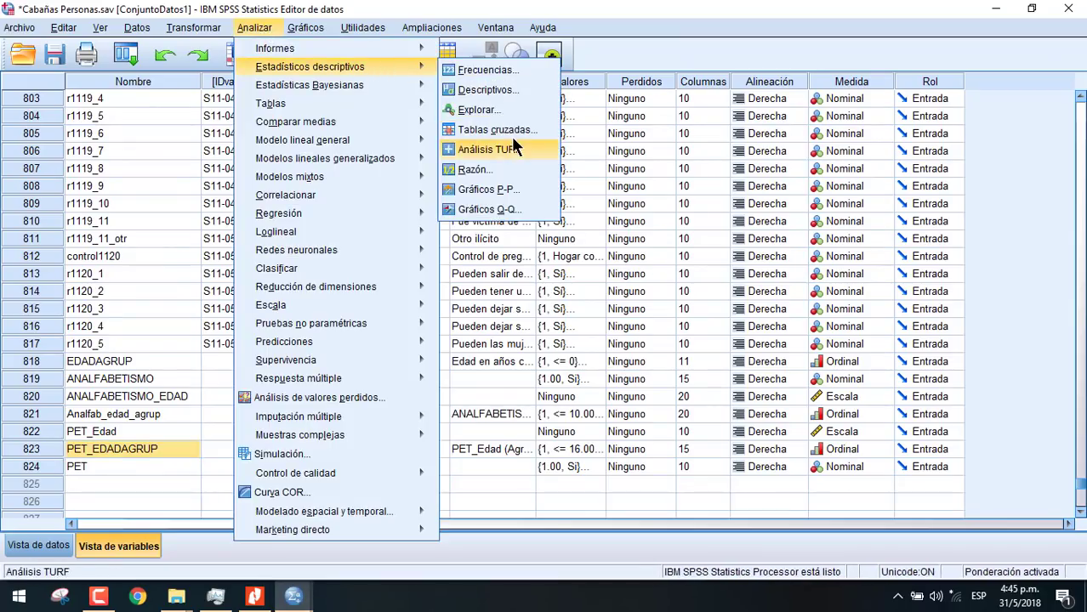
pyautogui.click(495, 129)
pyautogui.click(672, 236)
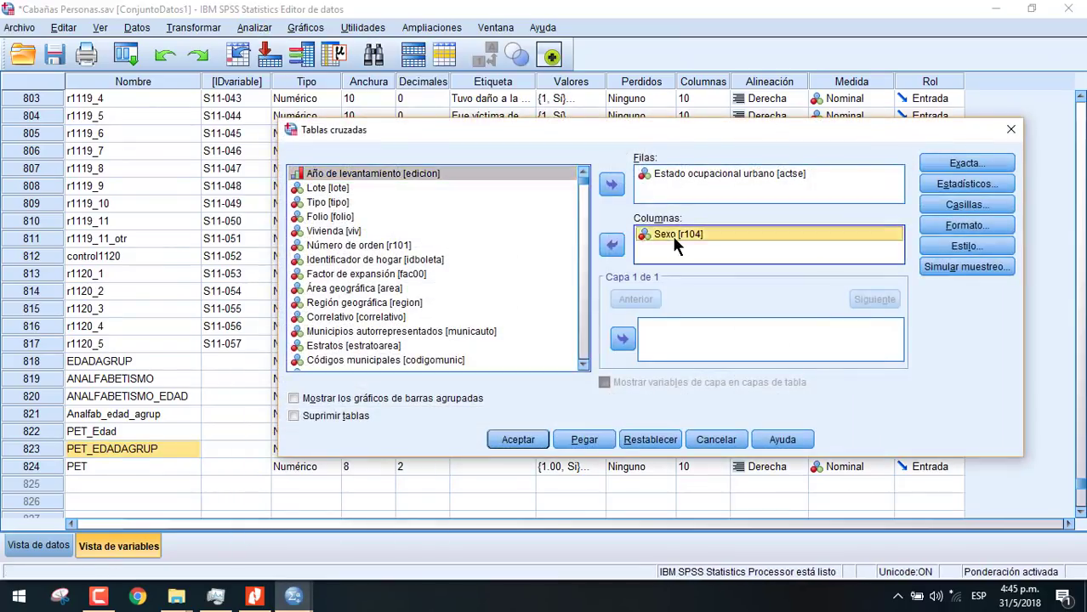
pyautogui.click(612, 246)
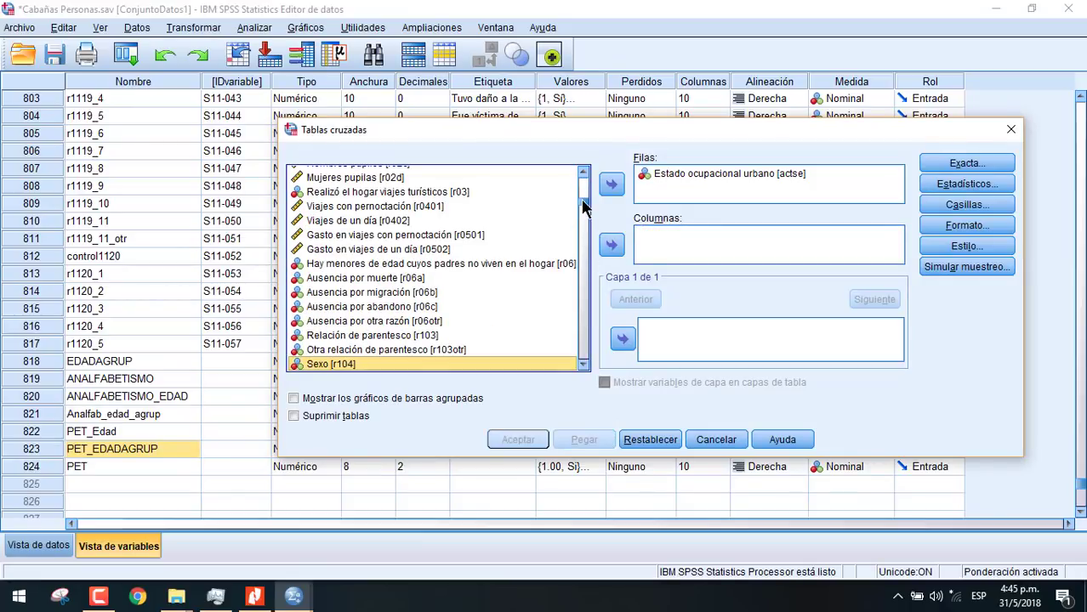
# Set Área geográfica [area] as the column variable and run its crosstab with Estado ocupacional urbano [actse]
pyautogui.moveTo(584, 208); pyautogui.dragTo(582, 177)
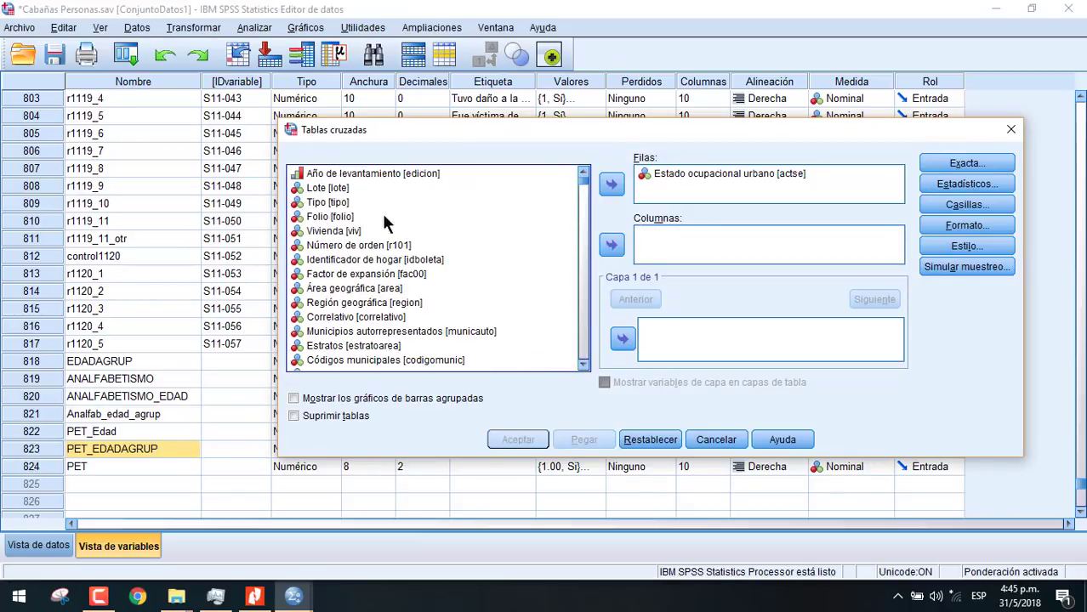
pyautogui.click(347, 290)
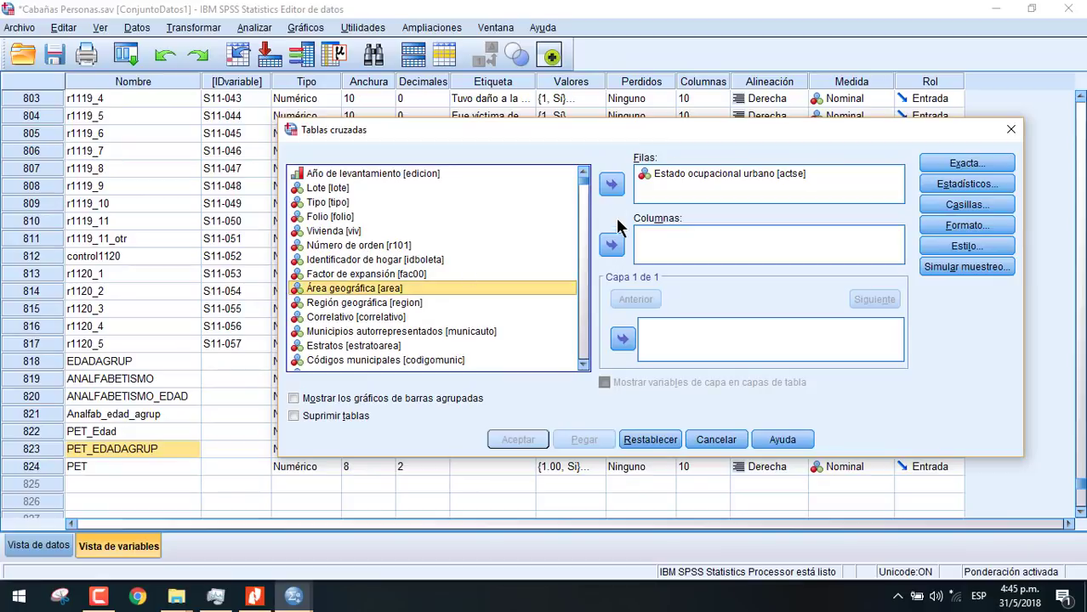
pyautogui.click(613, 246)
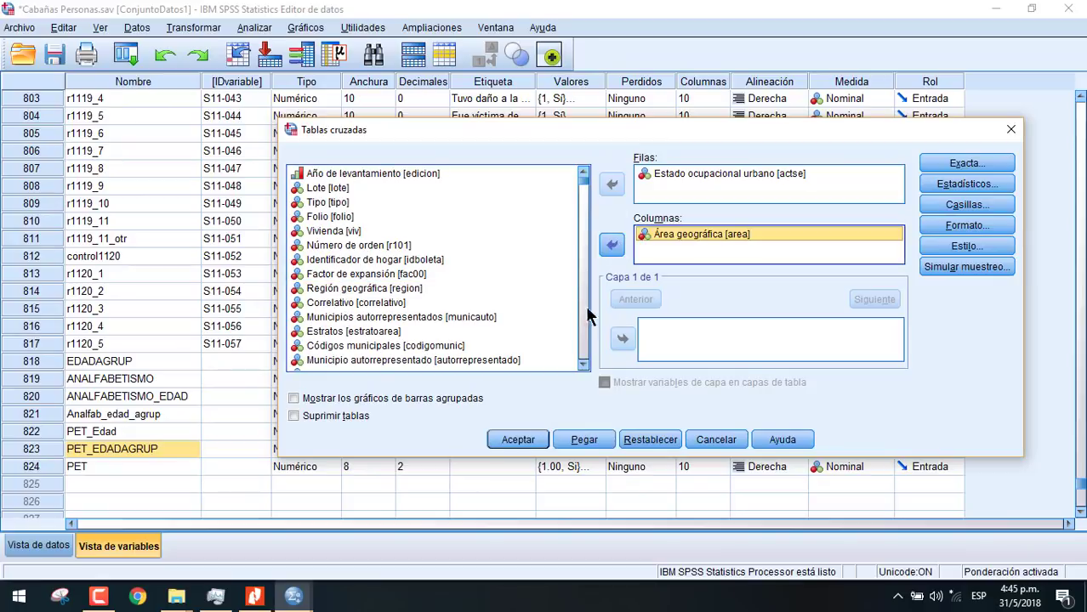
pyautogui.click(516, 440)
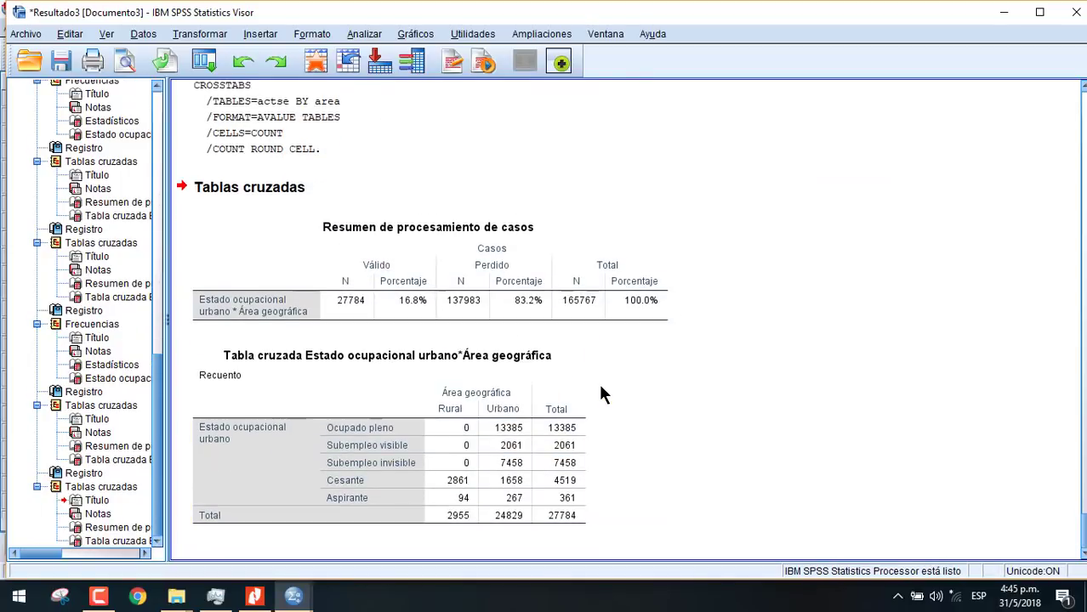
pyautogui.moveTo(295, 600)
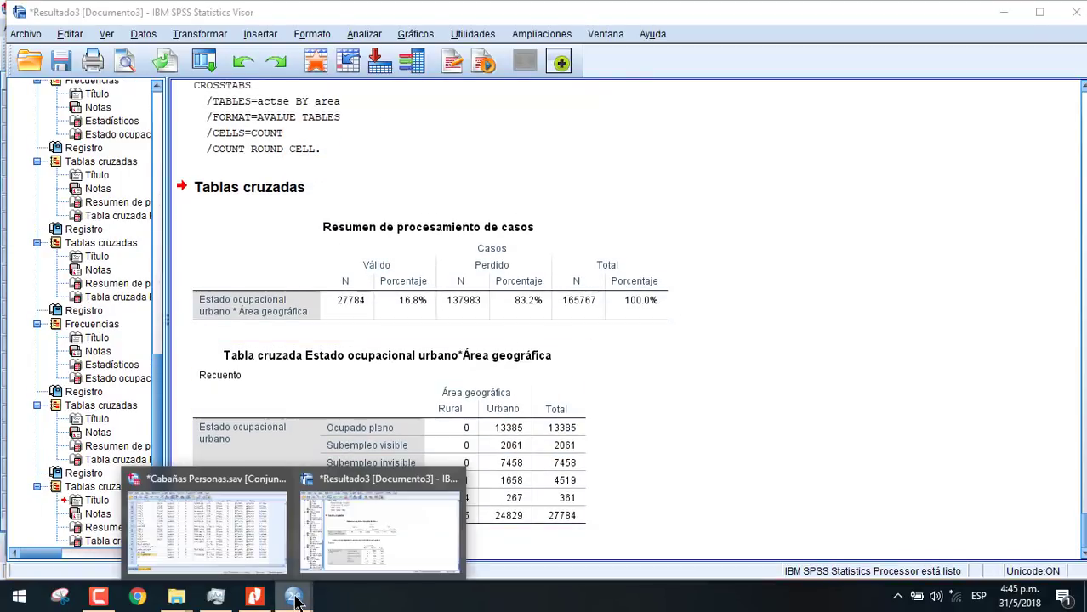
# Switch to the data editor, open Frequencies and remove Estado ocupacional urbano [actse] from the analysed variables
pyautogui.click(255, 538)
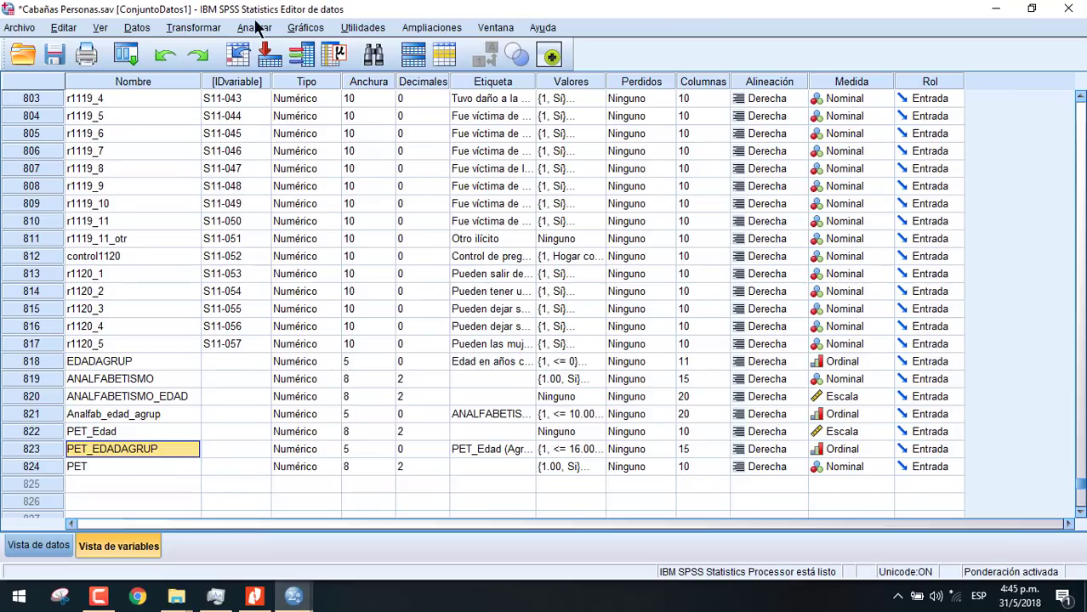
pyautogui.click(251, 29)
pyautogui.moveTo(382, 68)
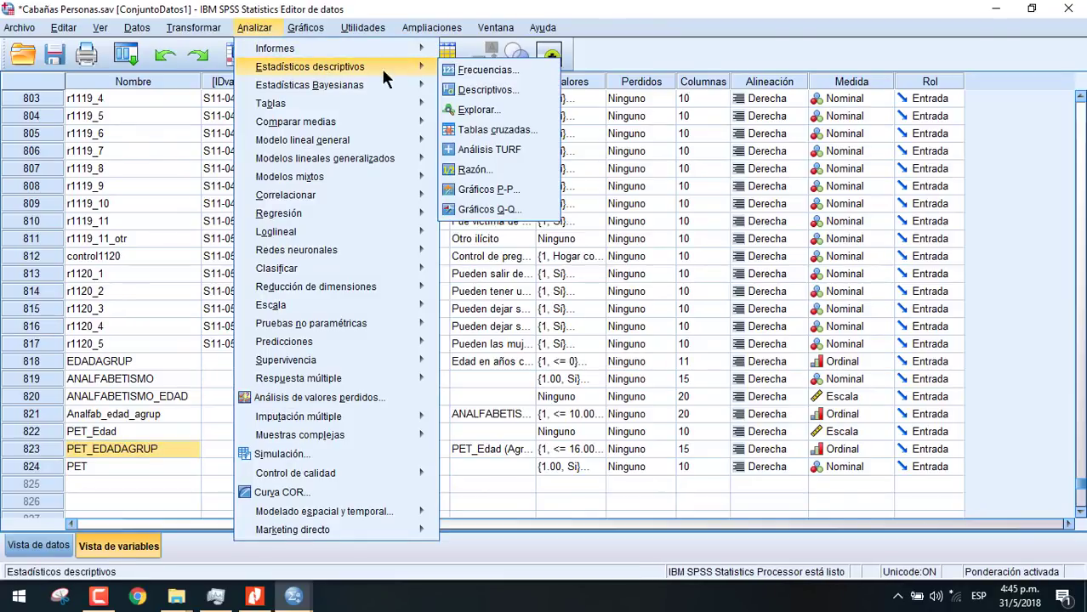
pyautogui.click(473, 71)
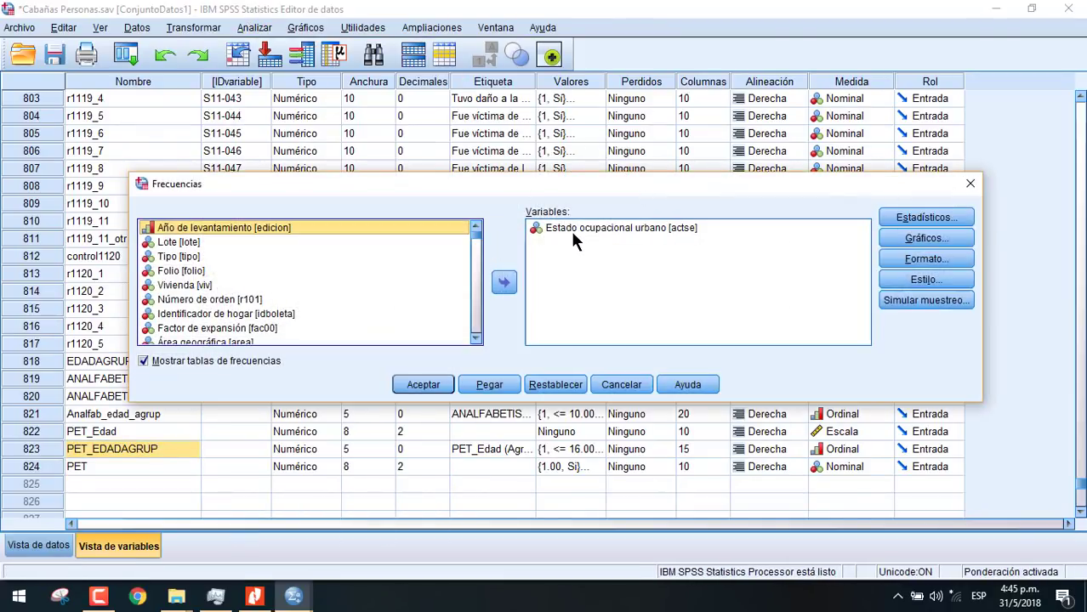
pyautogui.click(575, 228)
pyautogui.click(503, 282)
# Find Realizó alguna actividad para obtener ingresos la semana anterior [r404] in the variable list and run its frequency table
pyautogui.rightClick(312, 295)
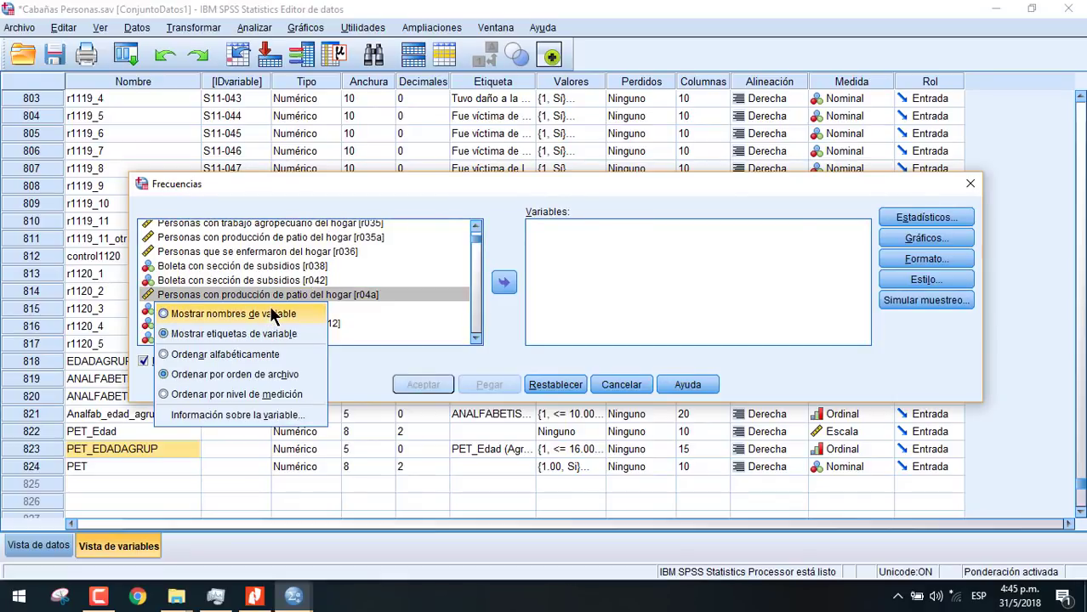
pyautogui.click(272, 315)
pyautogui.scroll(-5, 310, 269)
pyautogui.scroll(-10, 308, 268)
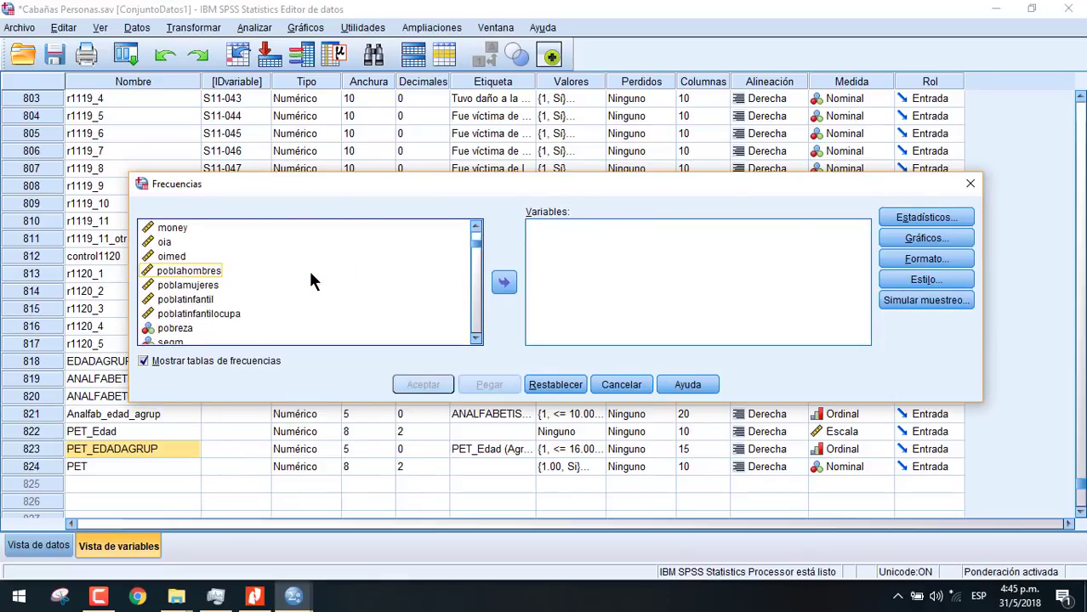
pyautogui.scroll(-10, 308, 268)
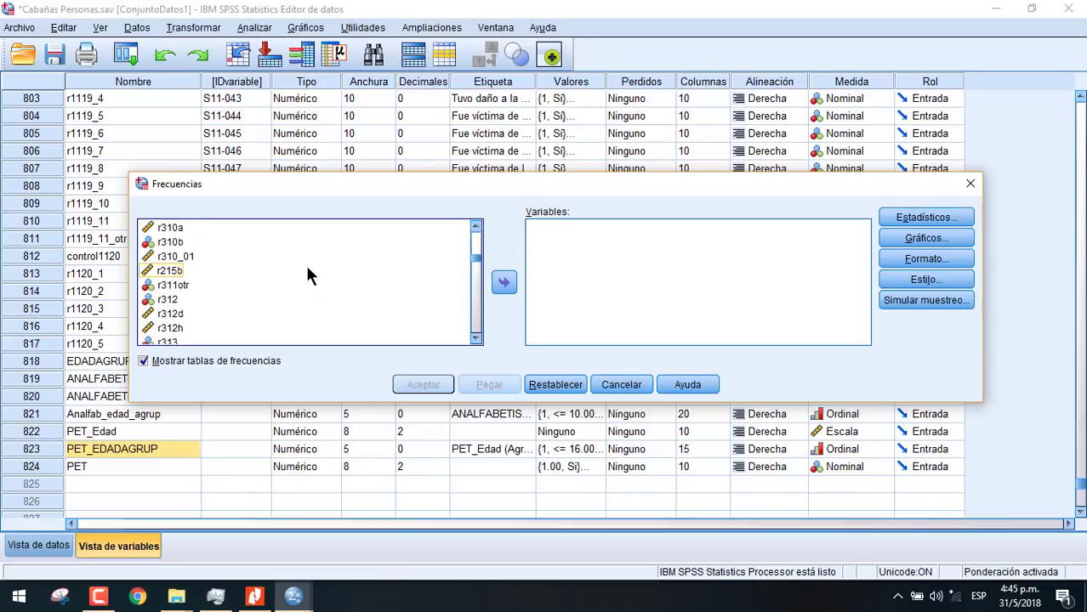
pyautogui.scroll(-10, 297, 272)
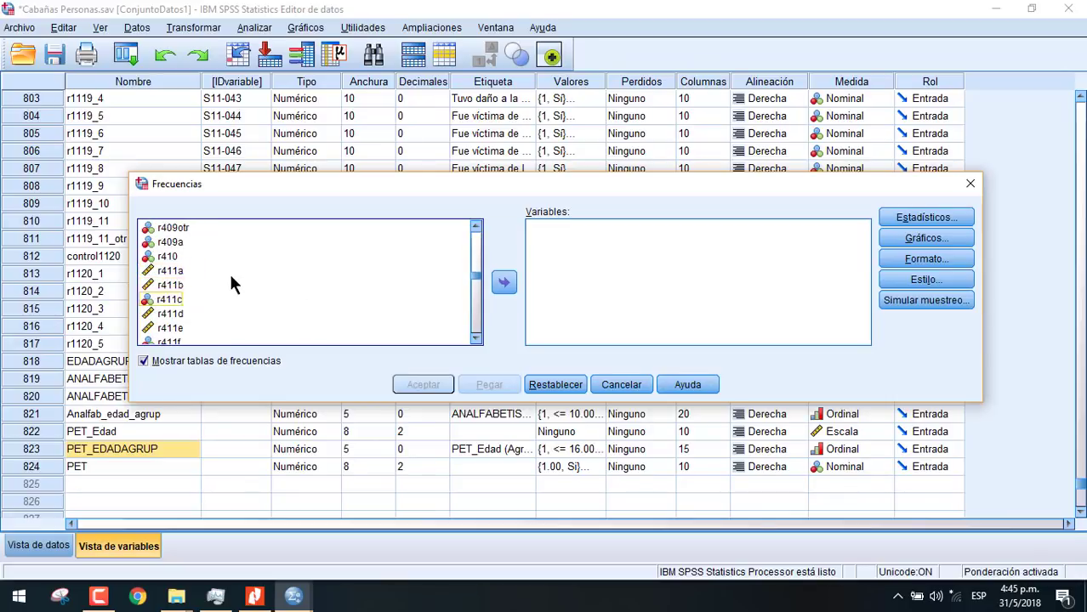
pyautogui.scroll(5, 222, 272)
pyautogui.rightClick(218, 287)
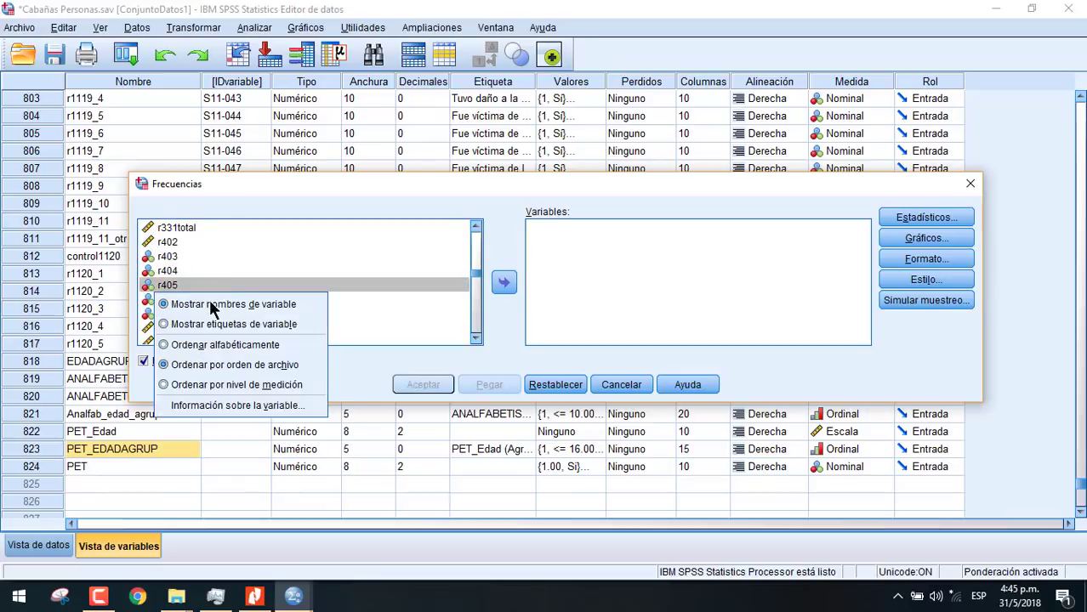
pyautogui.click(220, 323)
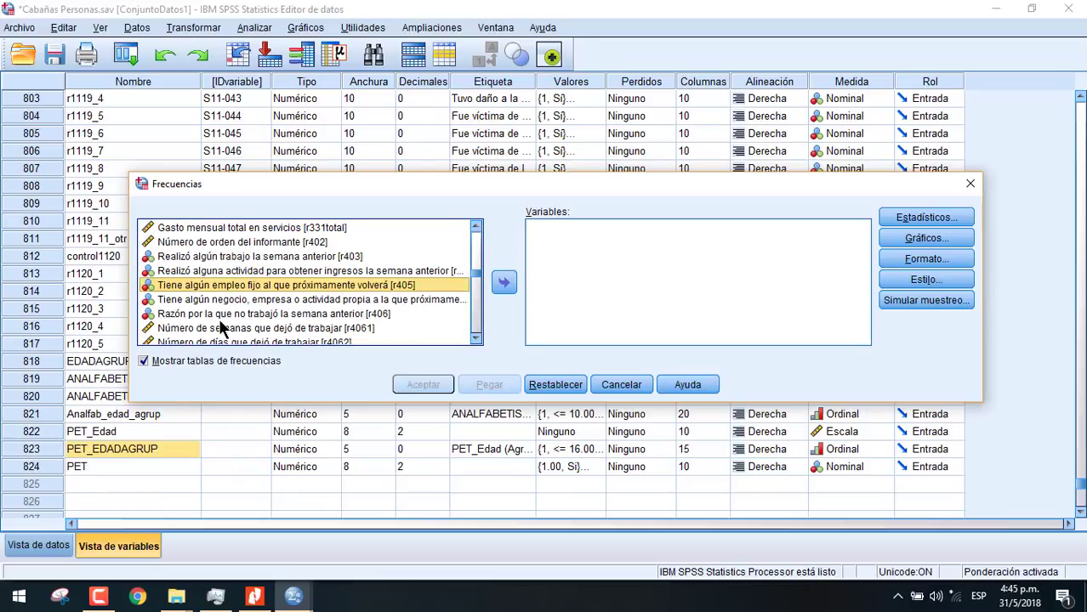
pyautogui.click(207, 269)
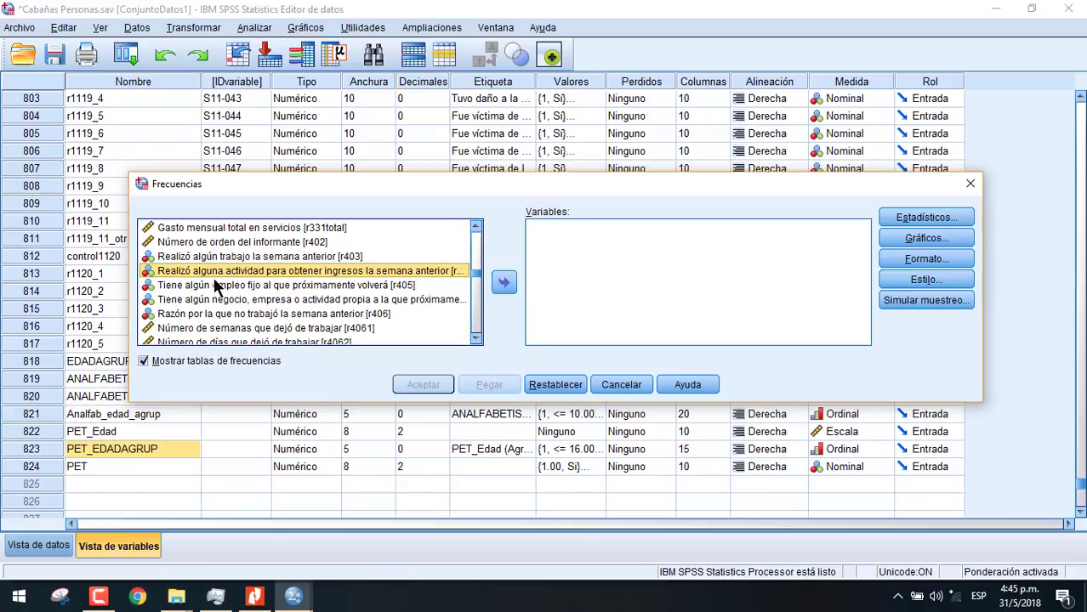
pyautogui.click(502, 285)
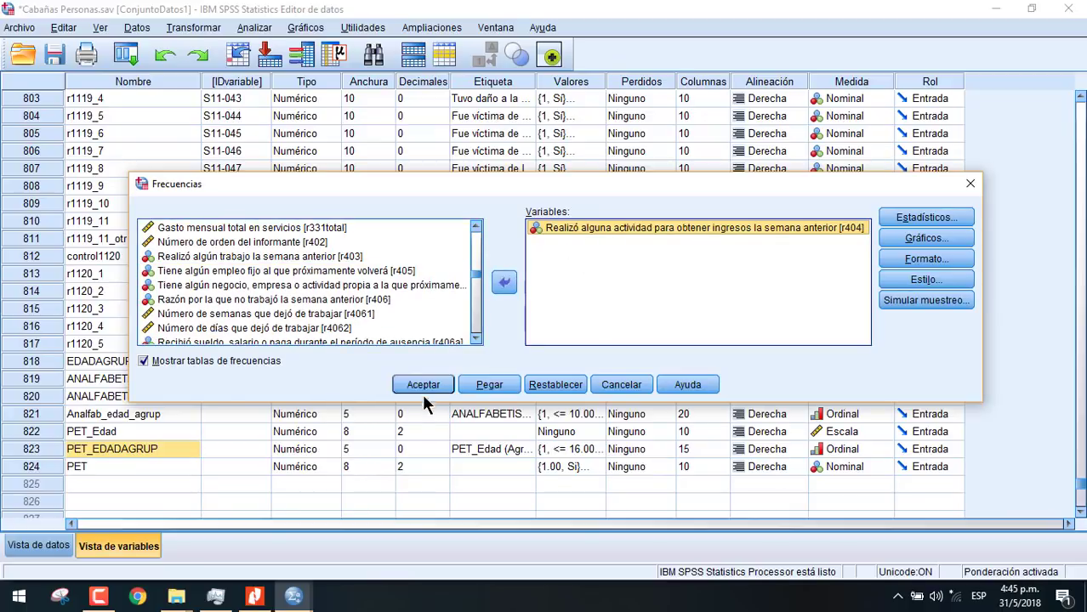
pyautogui.click(423, 385)
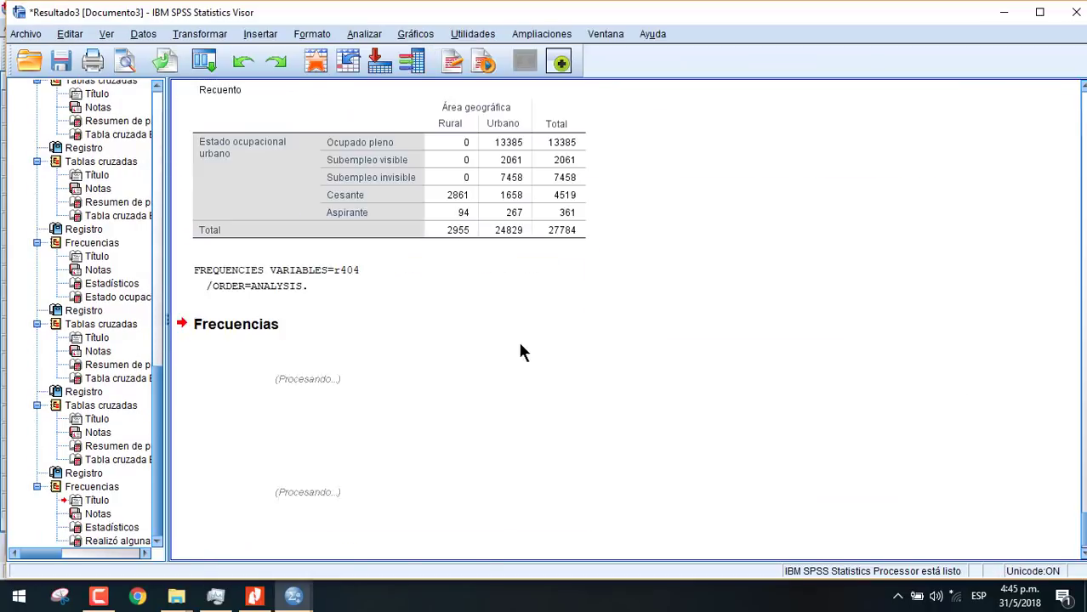
# Return to the data editor, open Crosstabs and remove Estado ocupacional urbano [actse] from the rows
pyautogui.moveTo(291, 593)
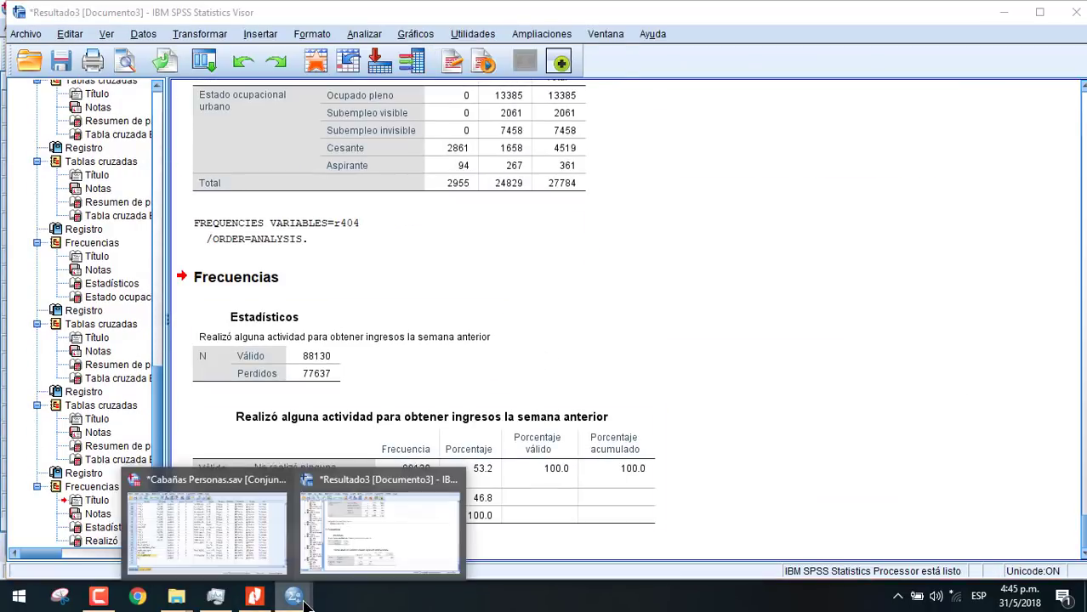
pyautogui.click(207, 523)
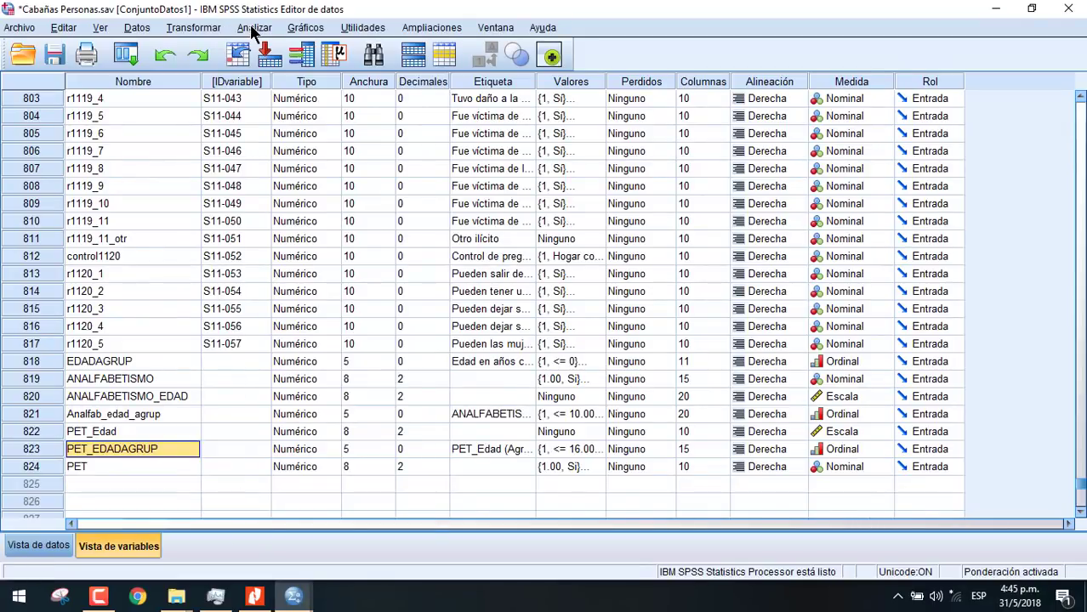
pyautogui.click(254, 27)
pyautogui.moveTo(379, 69)
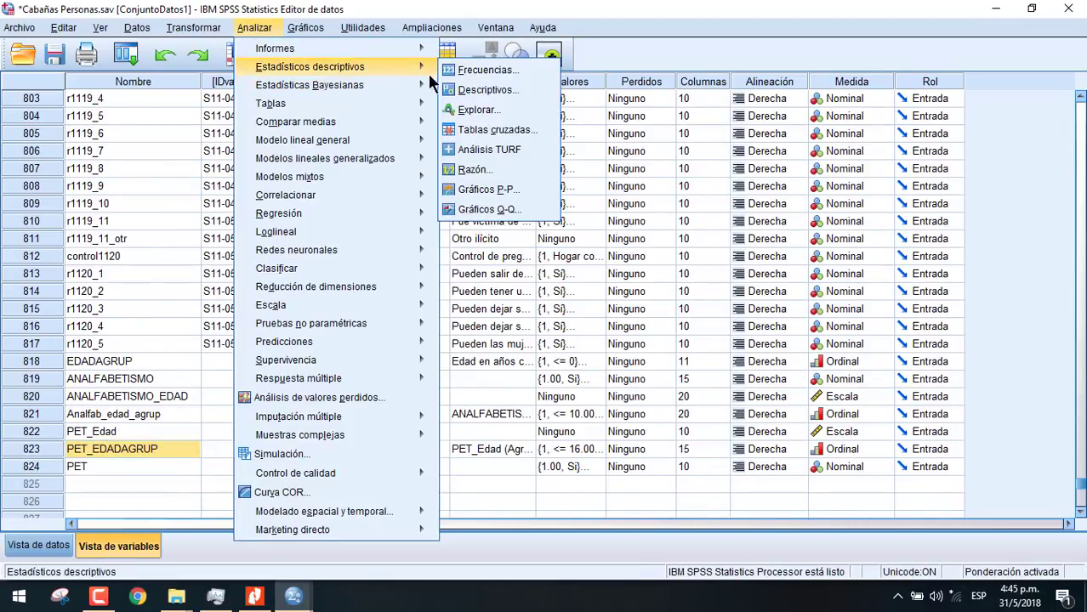
pyautogui.click(493, 131)
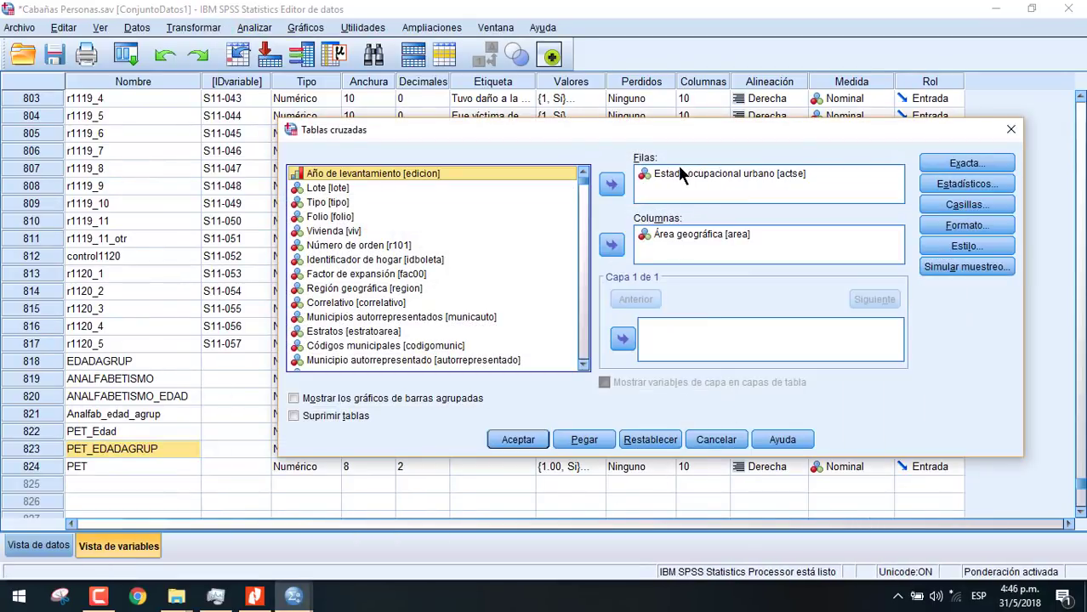
pyautogui.click(680, 172)
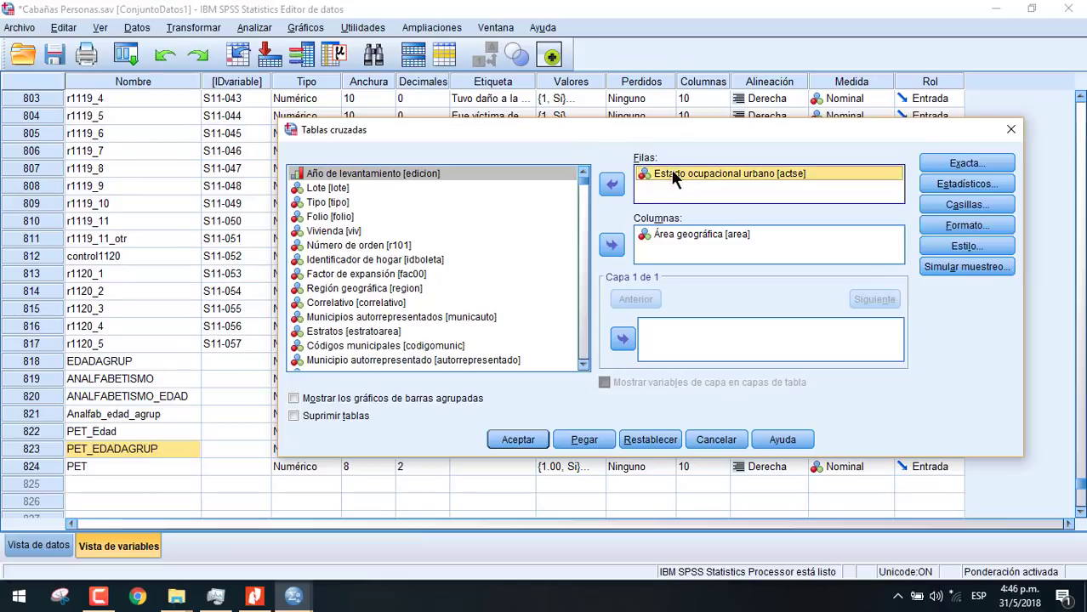
pyautogui.click(612, 185)
# Find Realizó alguna actividad para obtener ingresos la semana anterior [r404] and assign it as the row variable of the crosstab
pyautogui.rightClick(400, 266)
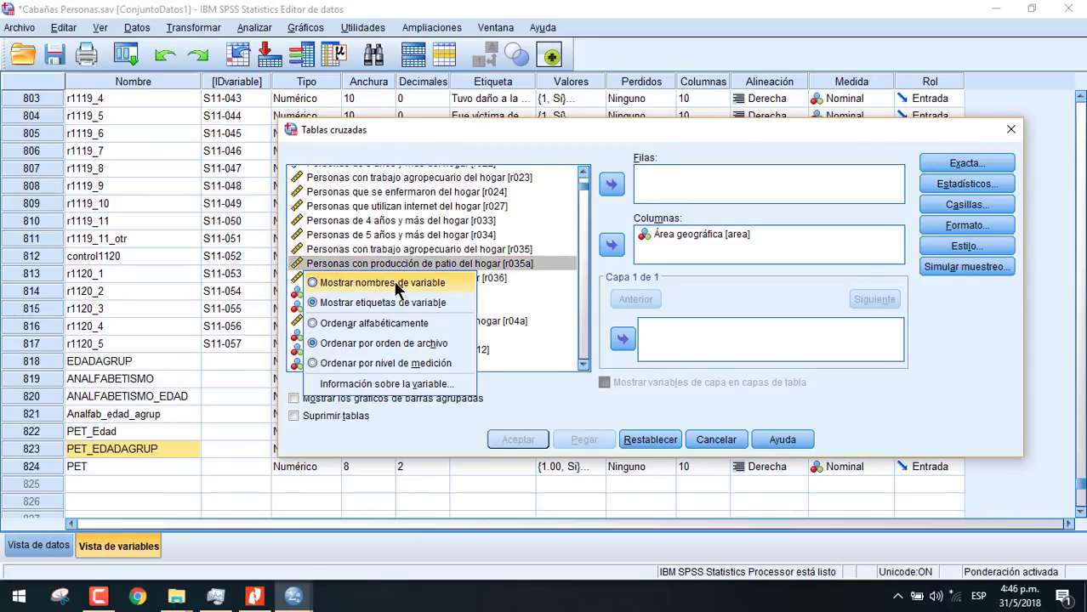
pyautogui.click(392, 282)
pyautogui.scroll(10, 392, 277)
pyautogui.scroll(-15, 390, 300)
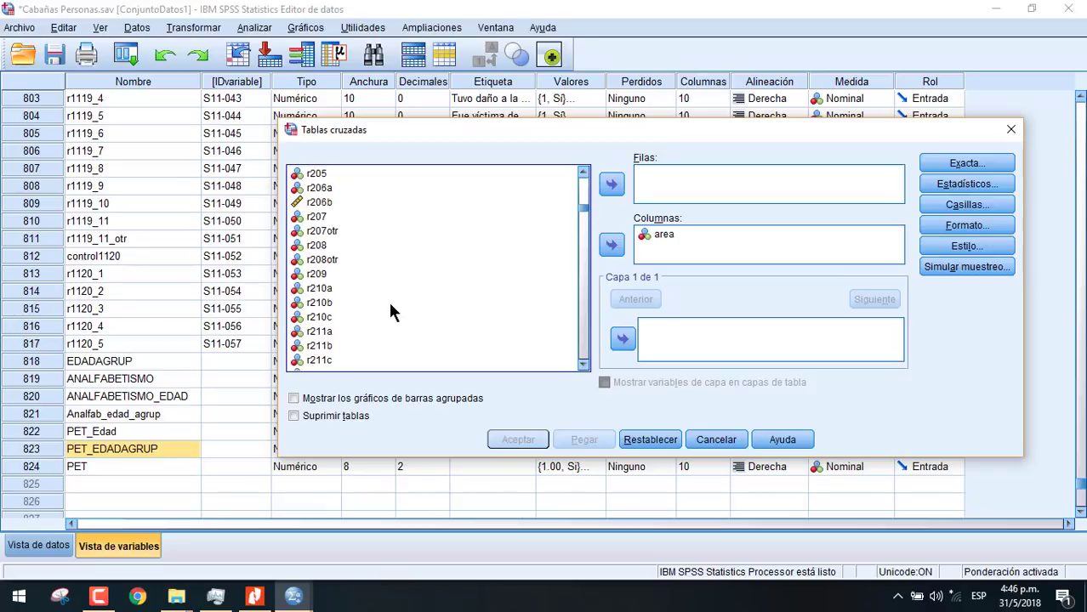
pyautogui.scroll(-15, 388, 308)
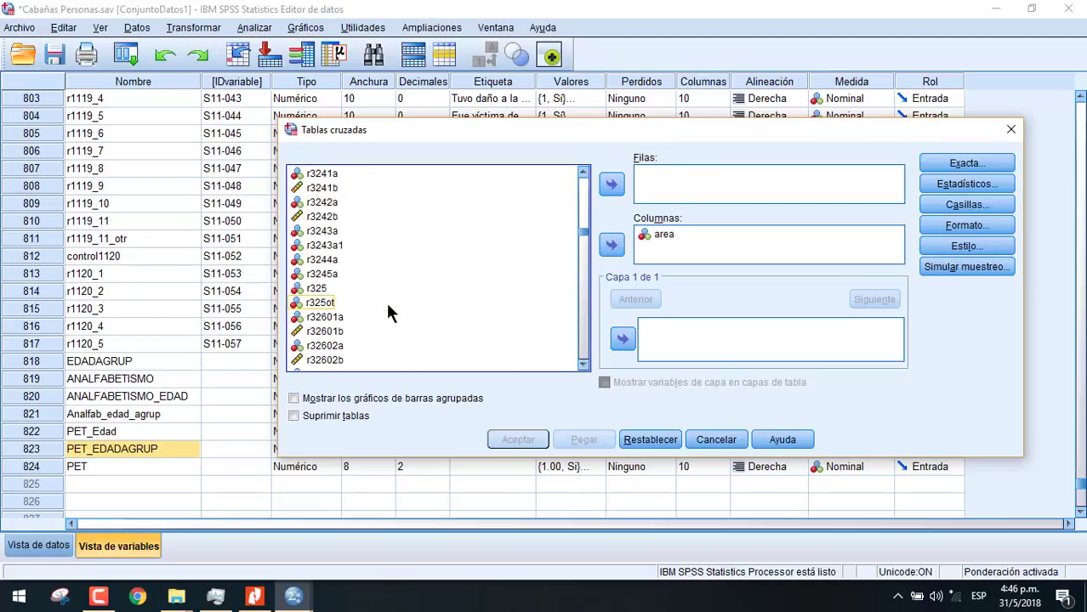
pyautogui.scroll(-15, 386, 311)
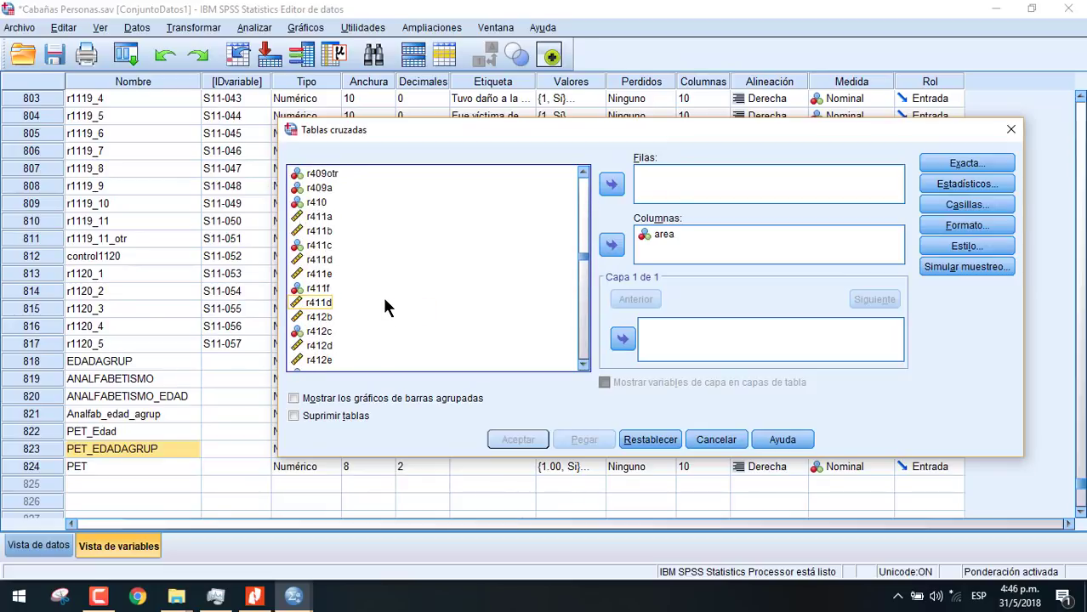
pyautogui.scroll(5, 384, 304)
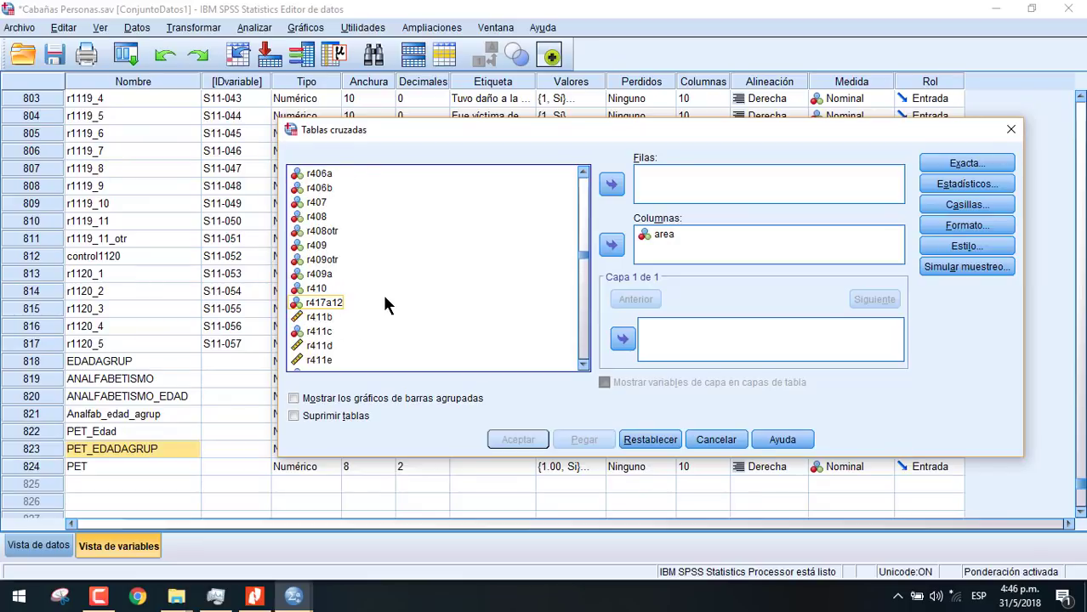
pyautogui.rightClick(382, 292)
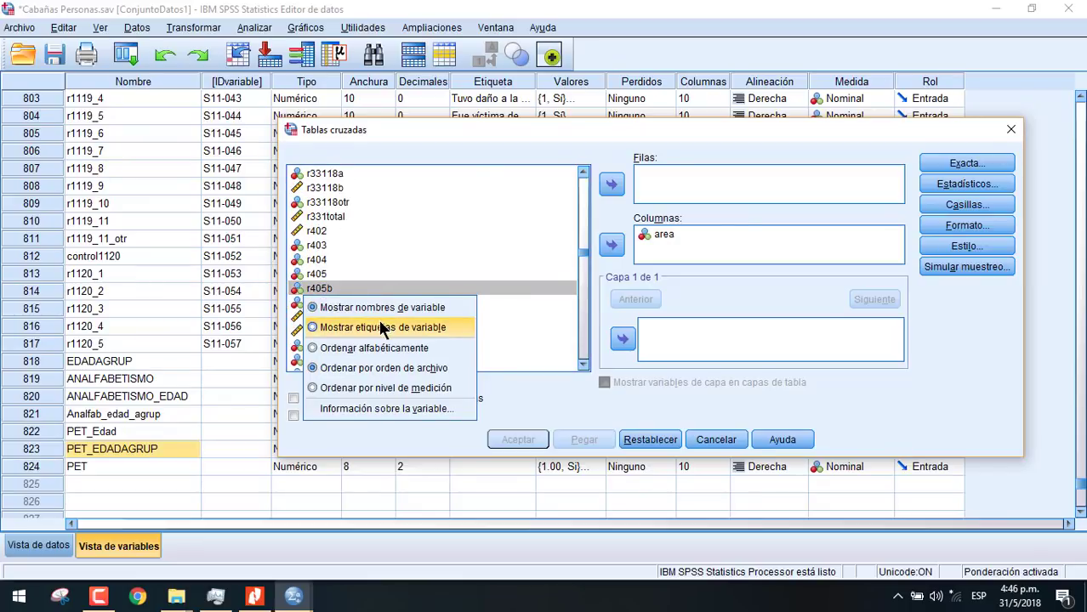
pyautogui.click(382, 326)
pyautogui.click(437, 262)
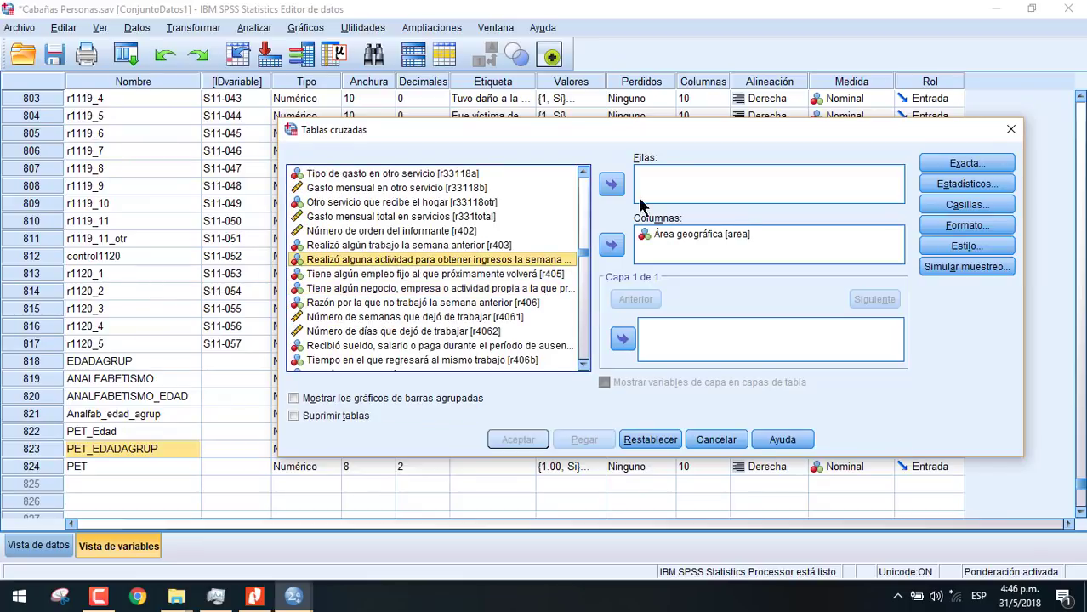
pyautogui.click(612, 183)
# Replace the column variable Área geográfica [area] with Sexo [r104] and run the crosstab
pyautogui.click(674, 235)
pyautogui.click(611, 244)
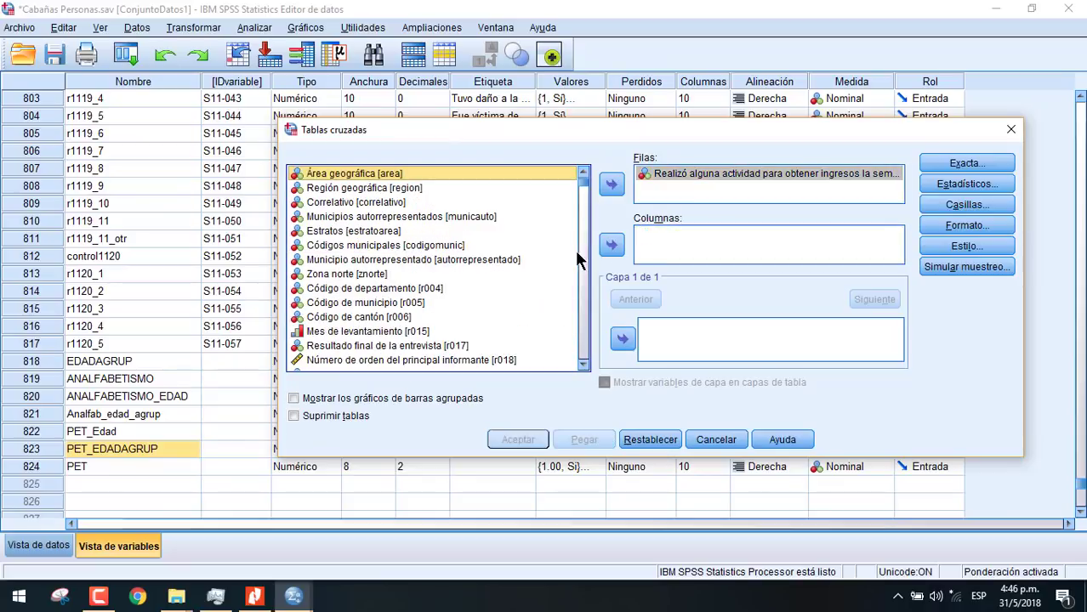
pyautogui.click(471, 230)
pyautogui.press('s')
pyautogui.press('s')
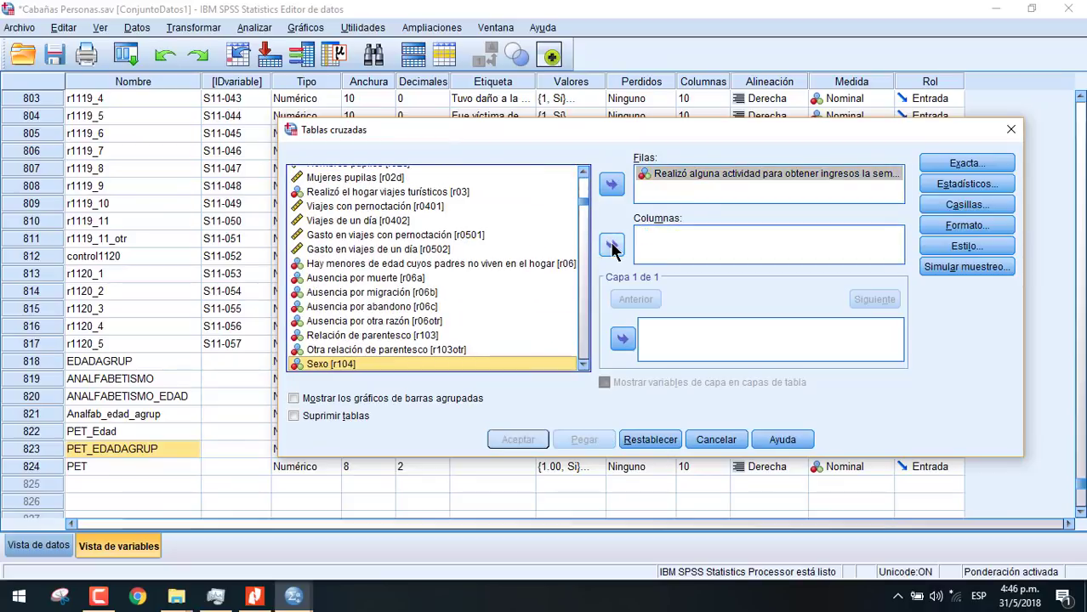
pyautogui.click(612, 244)
pyautogui.click(519, 440)
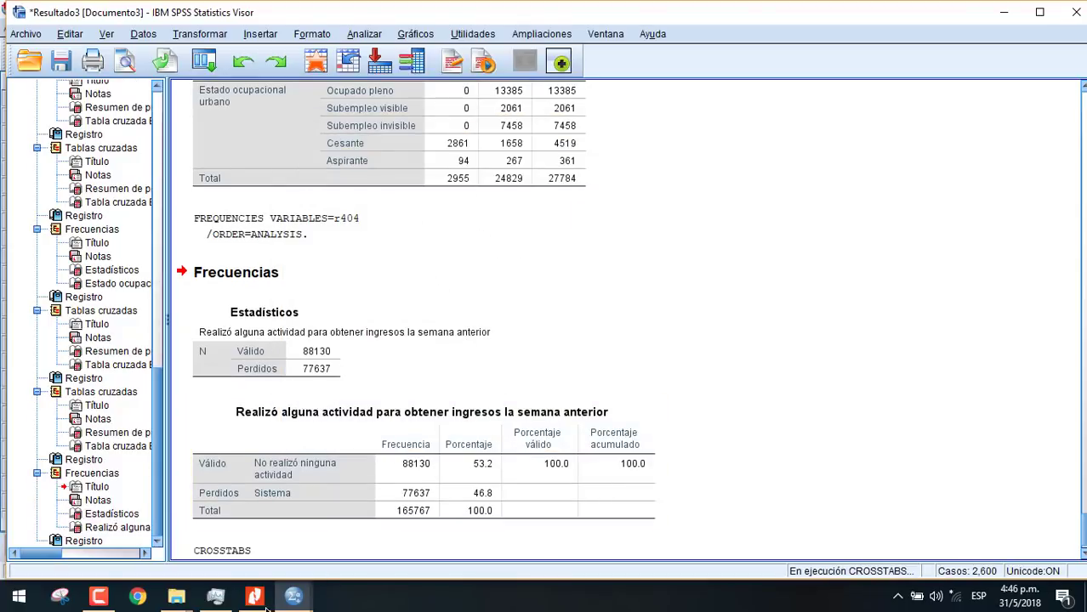
# Go back to the data editor, reopen Crosstabs and clear Sexo [r104] from the columns, keeping the income-activity variable [r404] as the row
pyautogui.moveTo(299, 600)
pyautogui.click(255, 540)
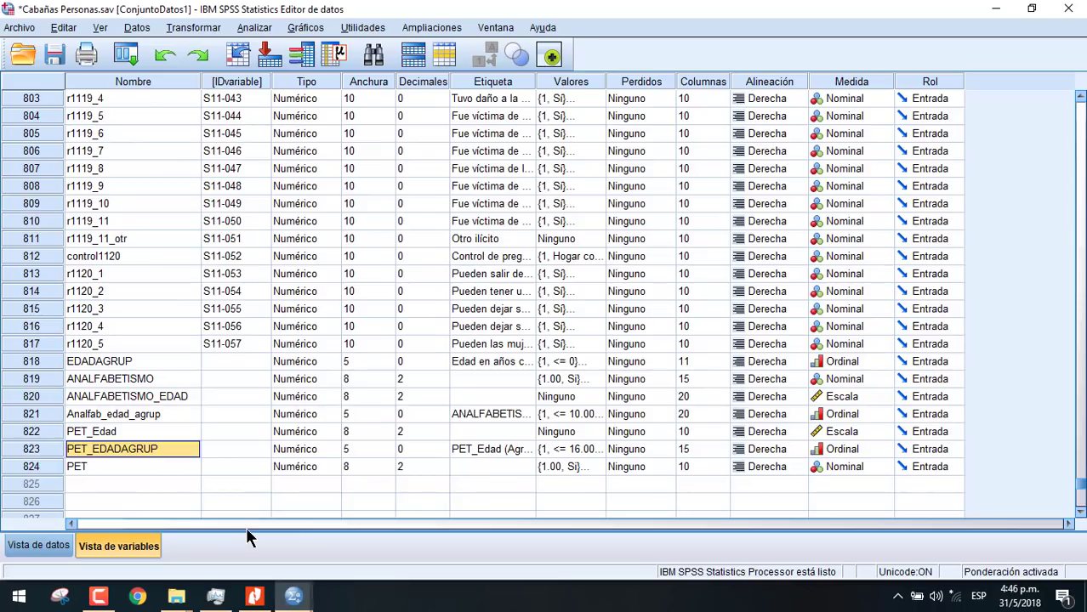
pyautogui.click(255, 27)
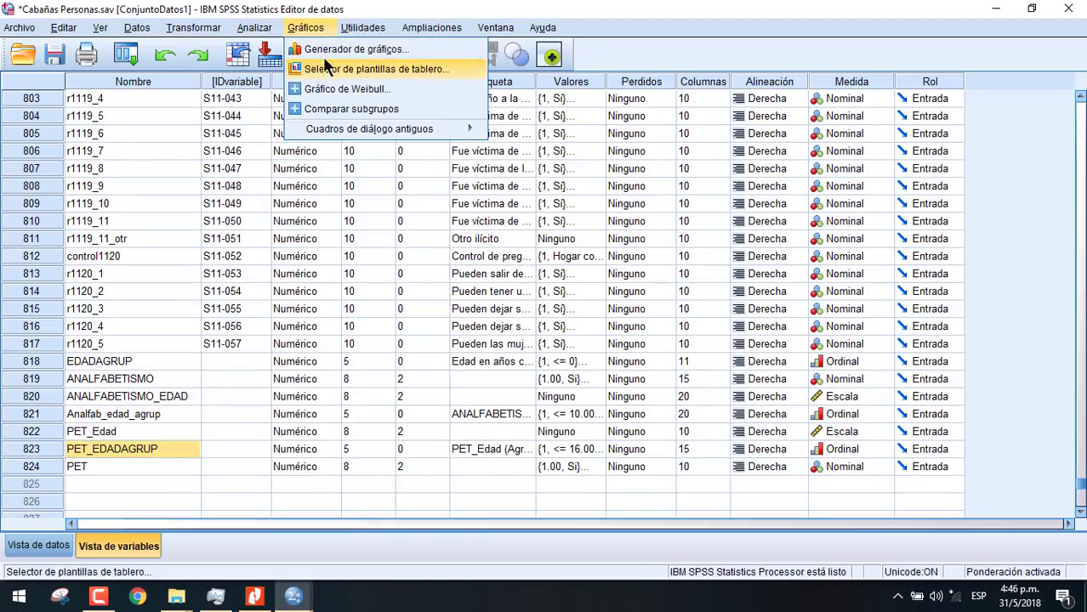
pyautogui.moveTo(262, 29)
pyautogui.moveTo(363, 66)
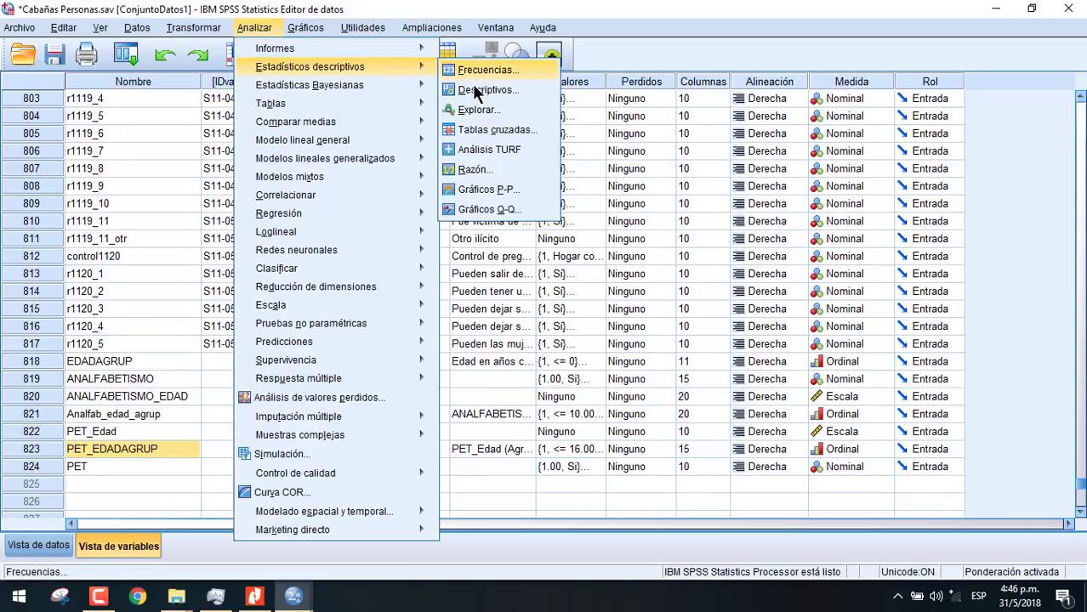
pyautogui.click(498, 132)
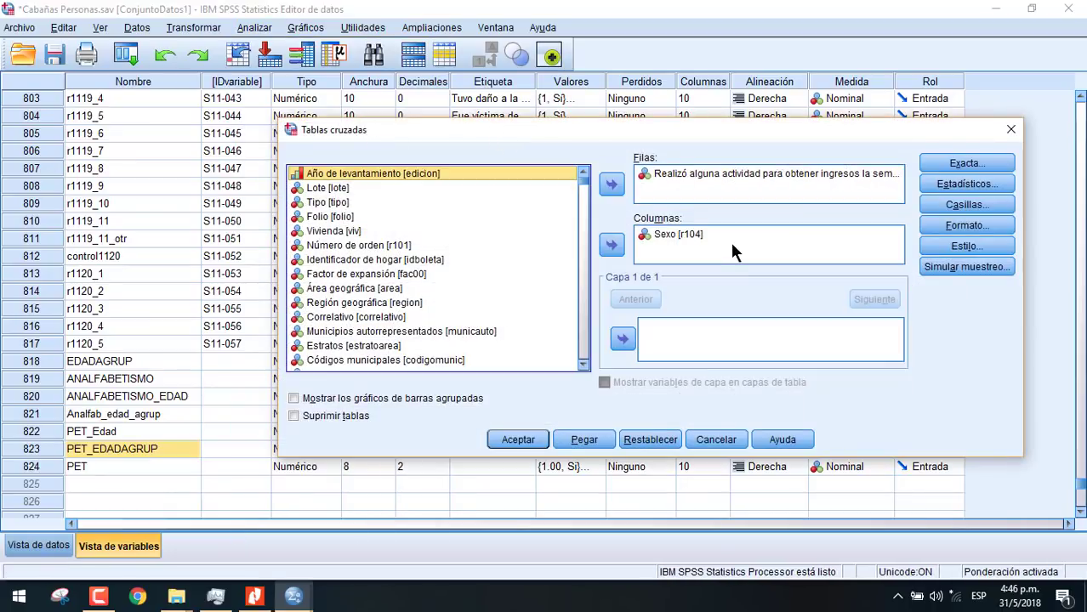
pyautogui.click(678, 236)
pyautogui.click(611, 245)
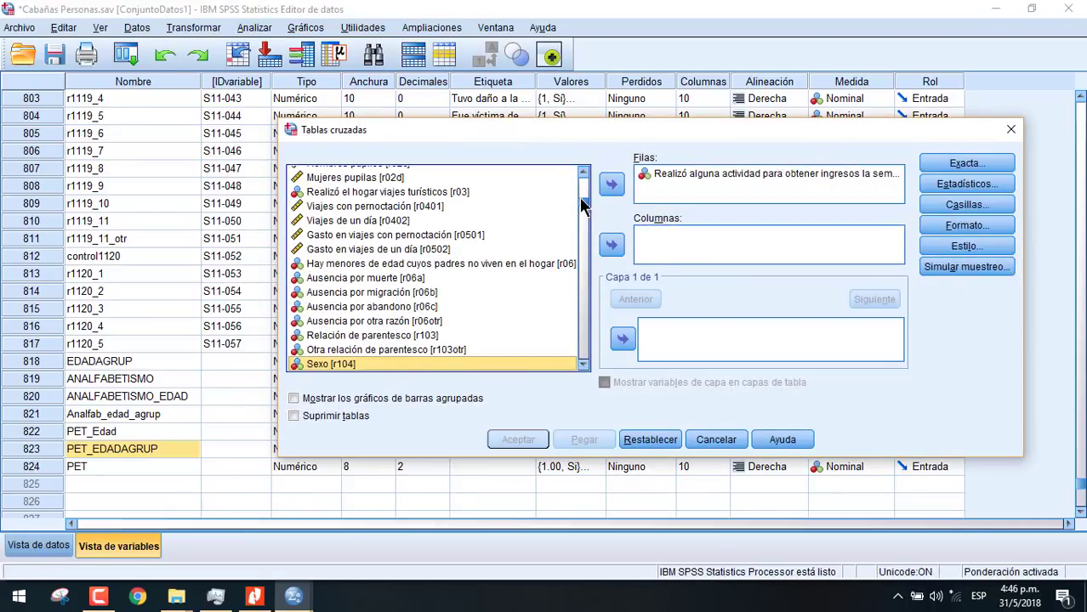
# Assign Área geográfica [area] as the column variable and run its crosstab with the income-activity variable [r404]
pyautogui.scroll(10, 584, 195)
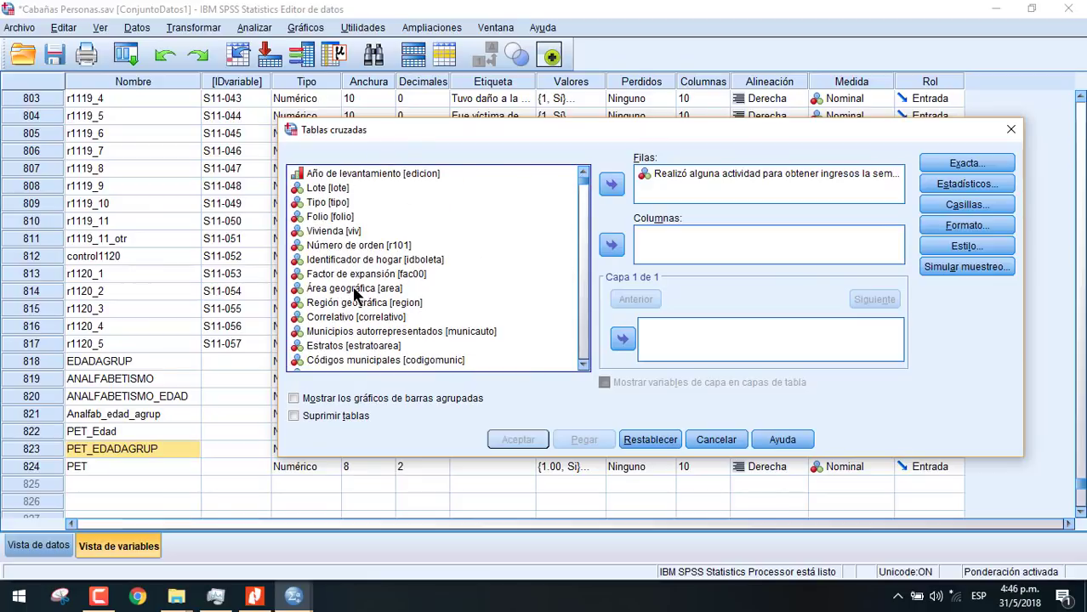
pyautogui.click(356, 289)
pyautogui.click(611, 245)
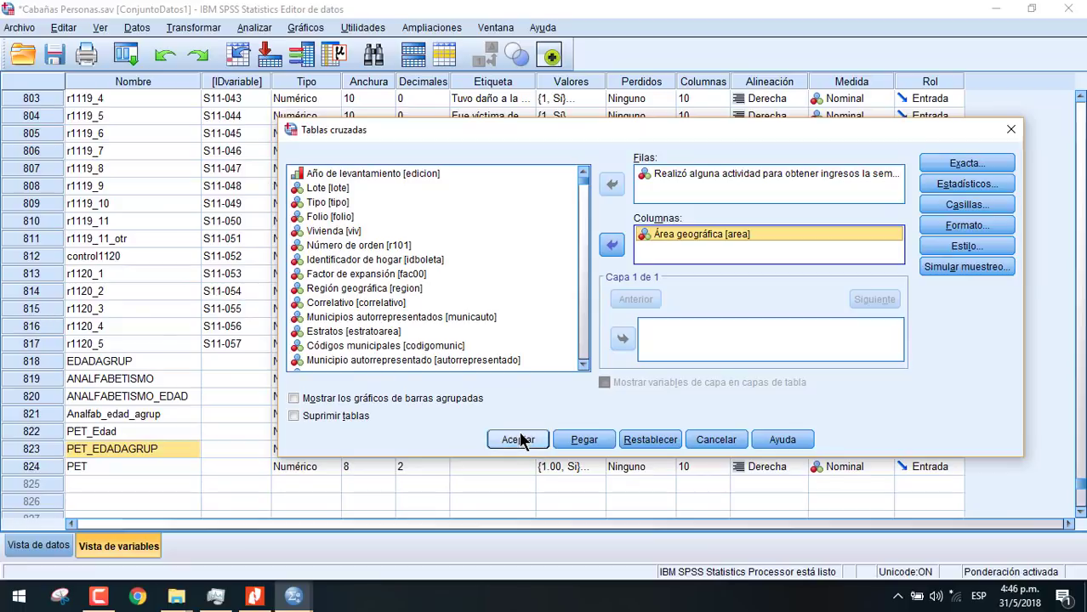
pyautogui.click(518, 439)
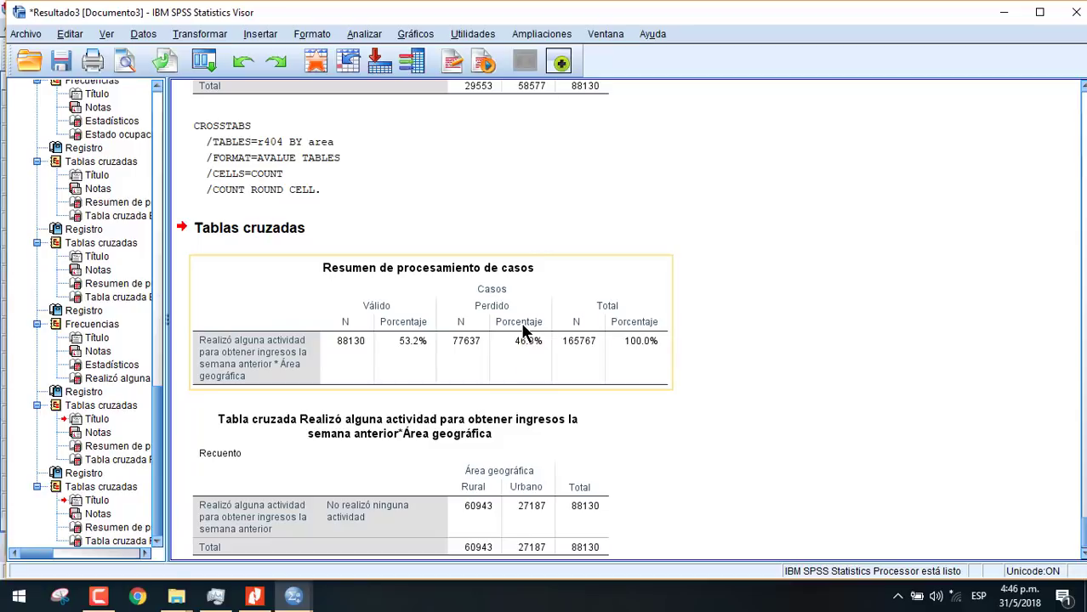
pyautogui.scroll(-1, 524, 328)
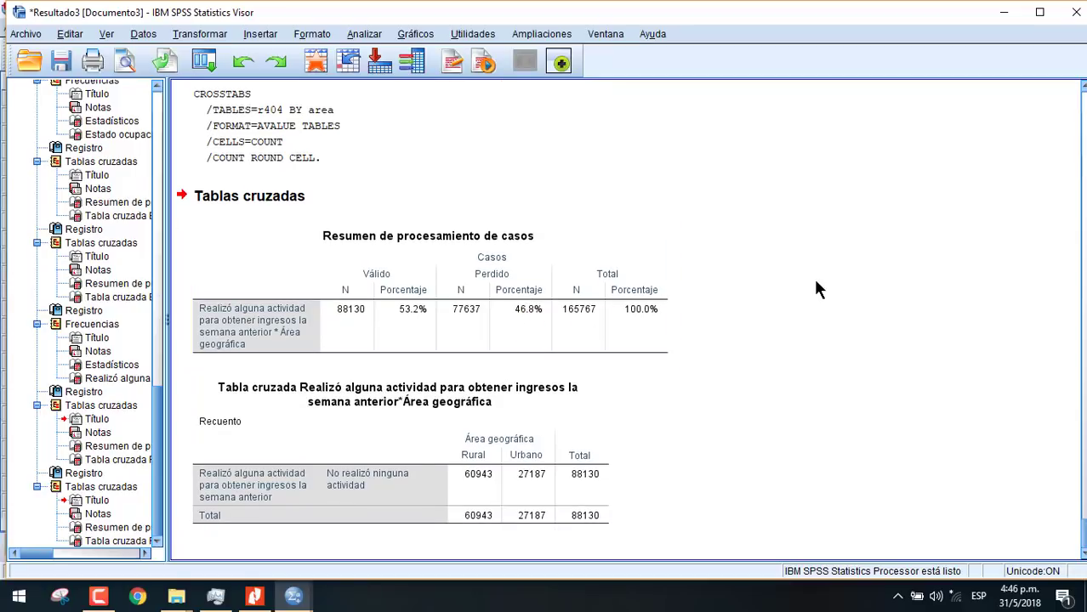
pyautogui.click(293, 596)
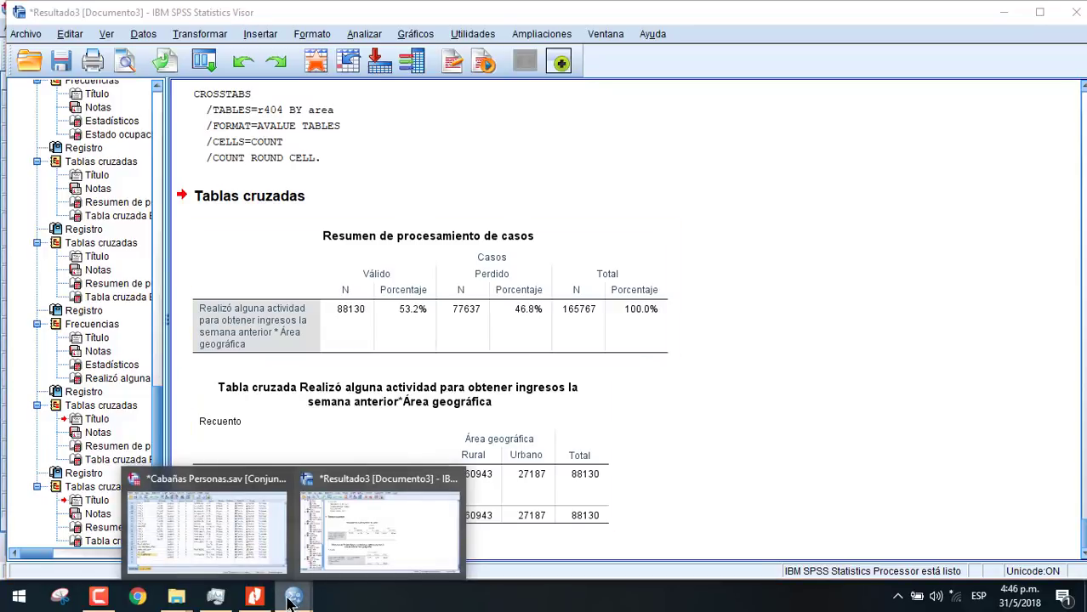
pyautogui.click(375, 549)
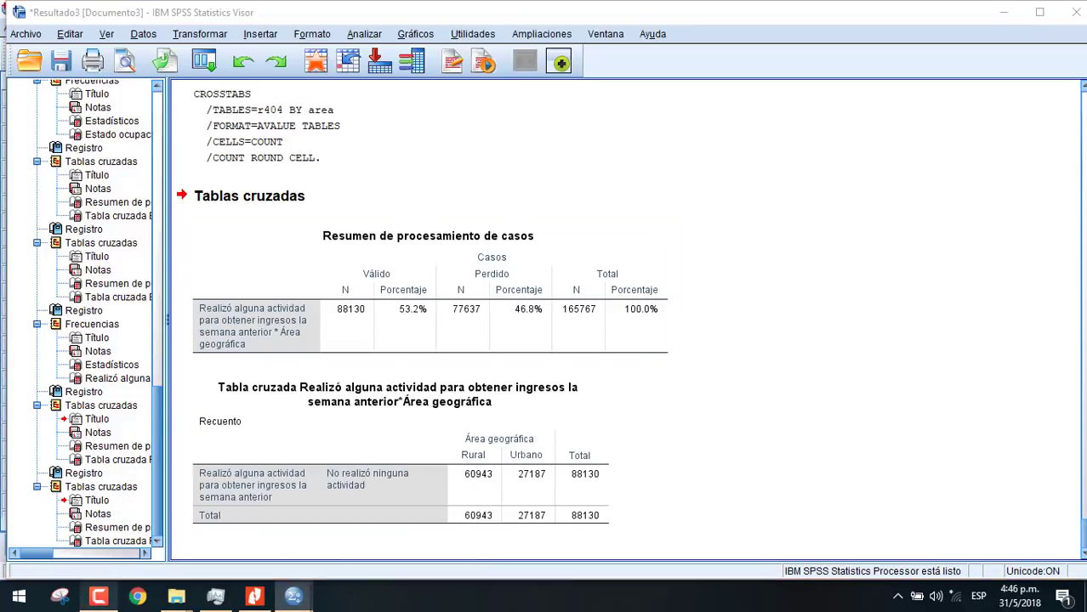
pyautogui.click(97, 596)
pyautogui.click(1017, 521)
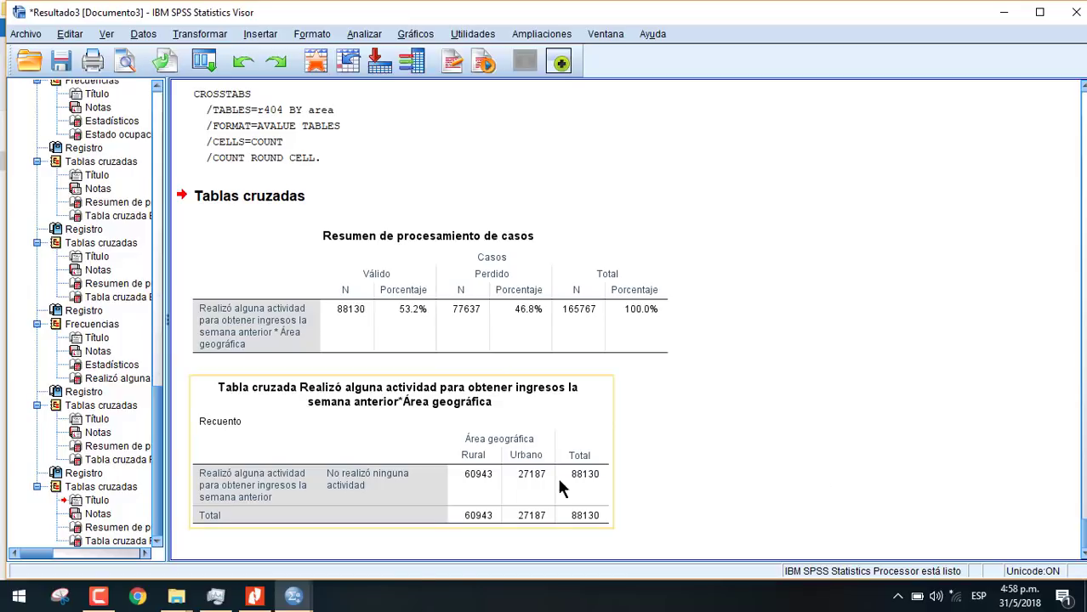
# Go back to the data editor for Cabañas Personas.sav and open Compute Variable
pyautogui.click(294, 595)
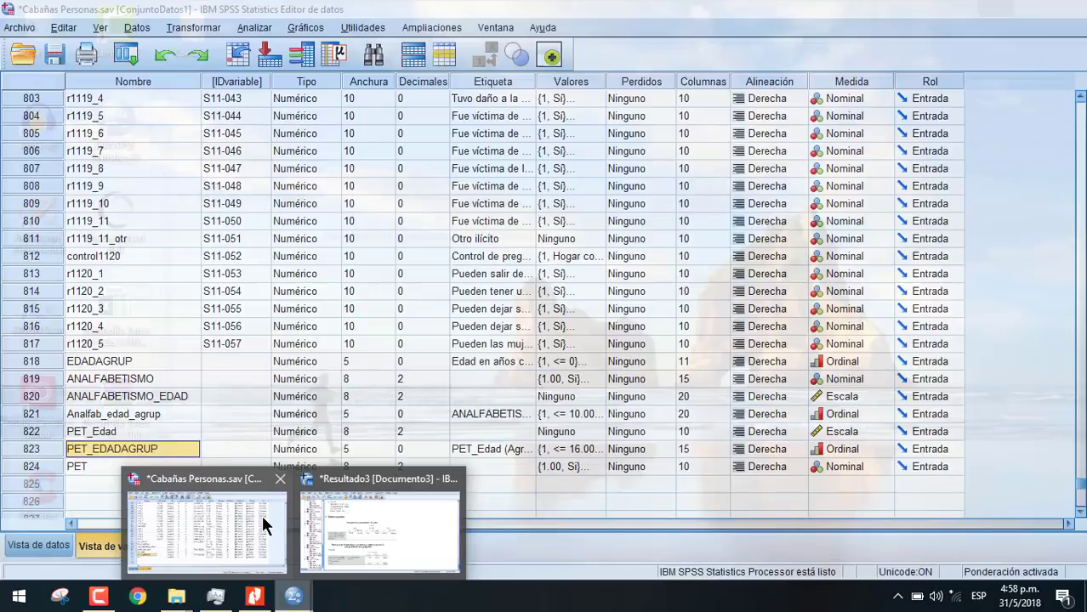
pyautogui.click(261, 513)
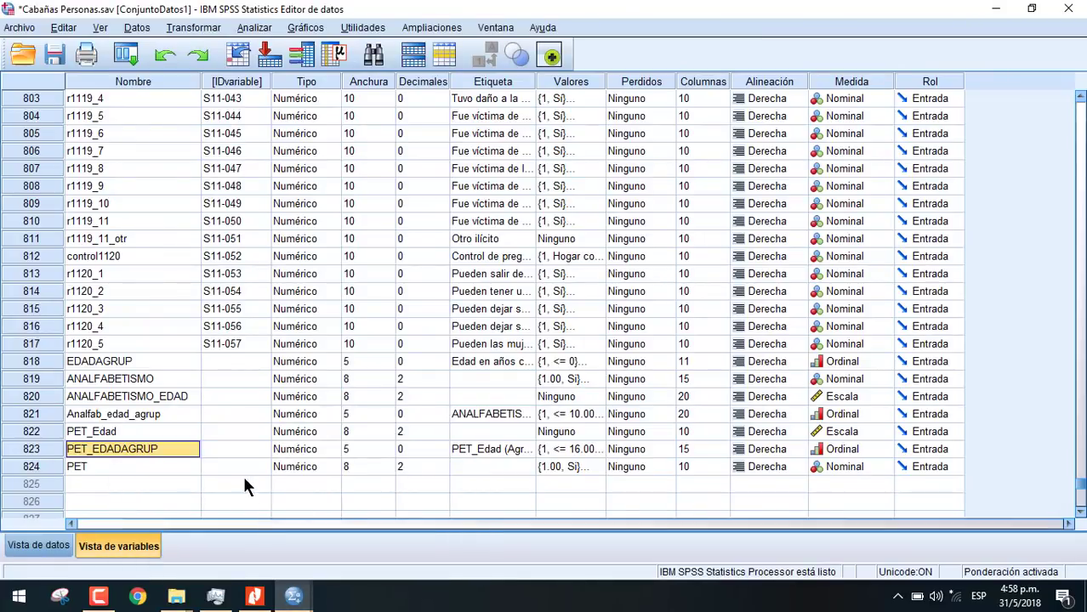
pyautogui.click(149, 467)
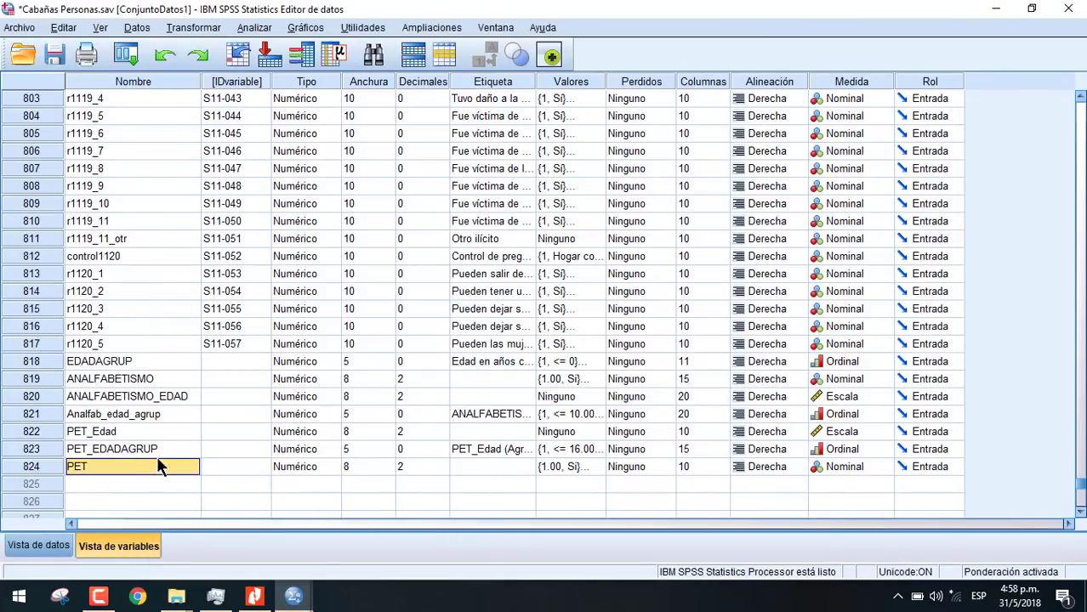
pyautogui.click(194, 28)
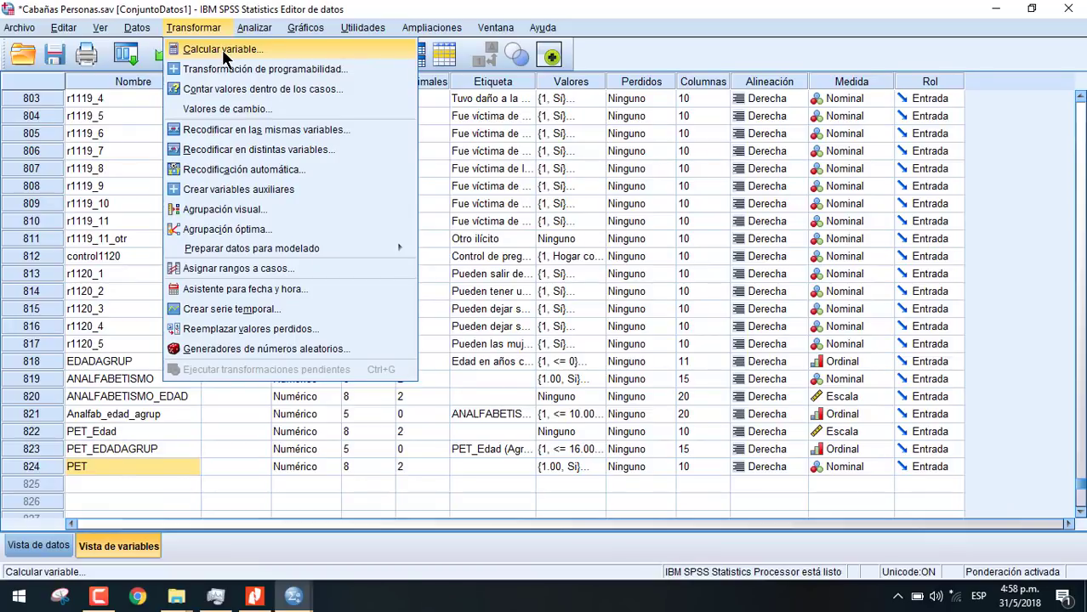
pyautogui.click(224, 49)
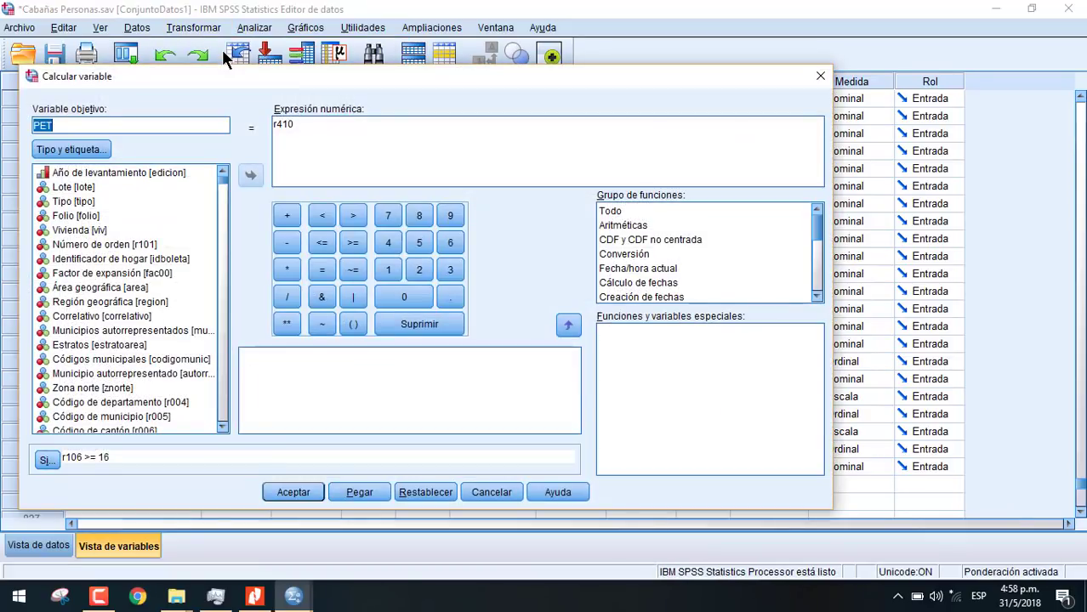
# Reset the previous Compute Variable settings and name the target variable Analfabetismo
pyautogui.click(422, 495)
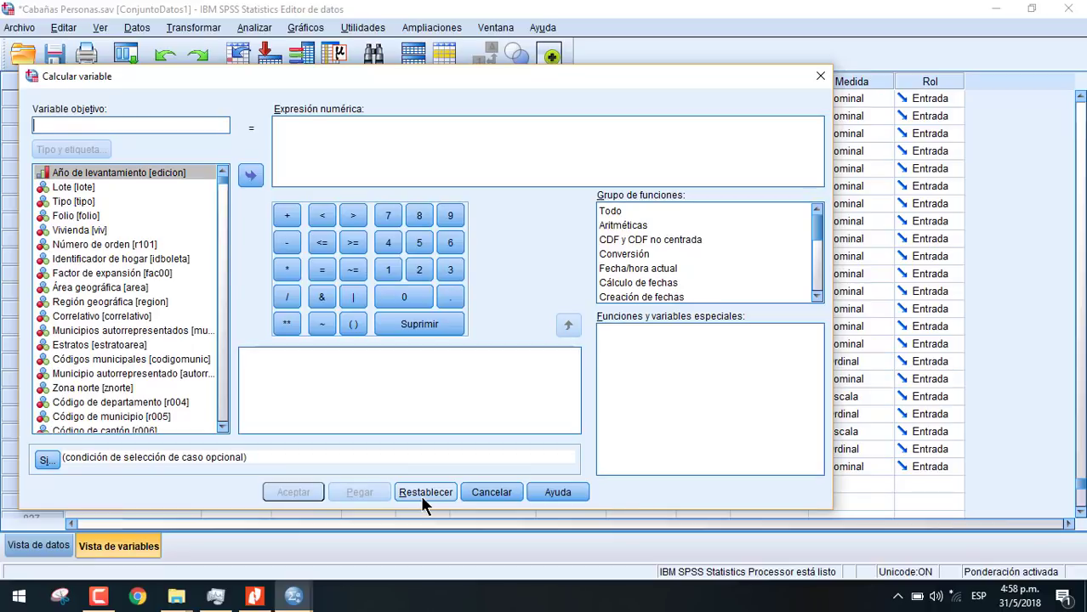
pyautogui.write('Anal')
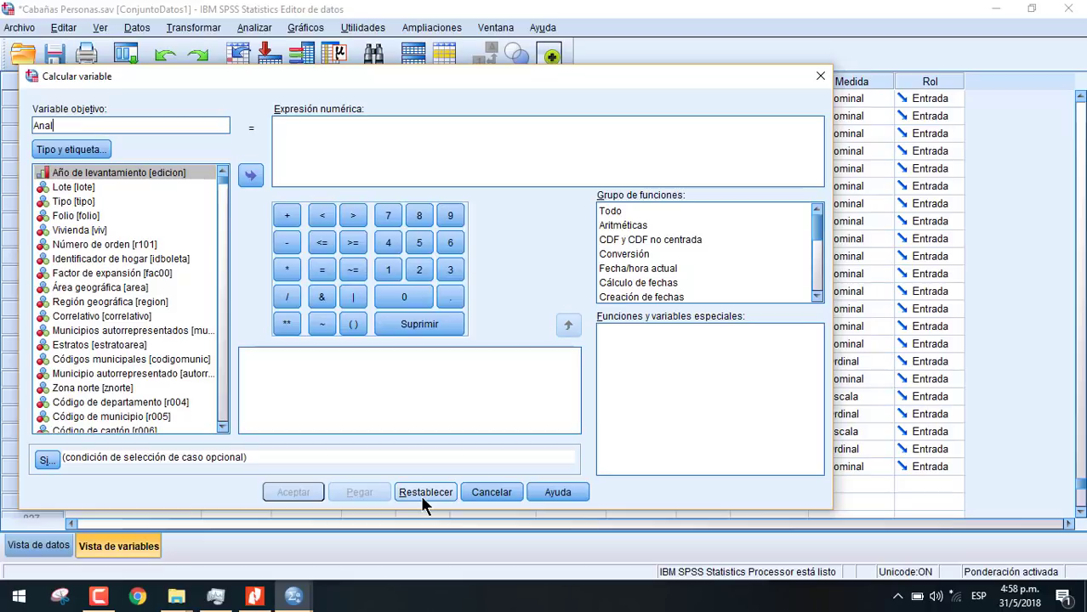
pyautogui.write('fabetismo')
# List the source variables by name instead of label and find r410
pyautogui.rightClick(95, 331)
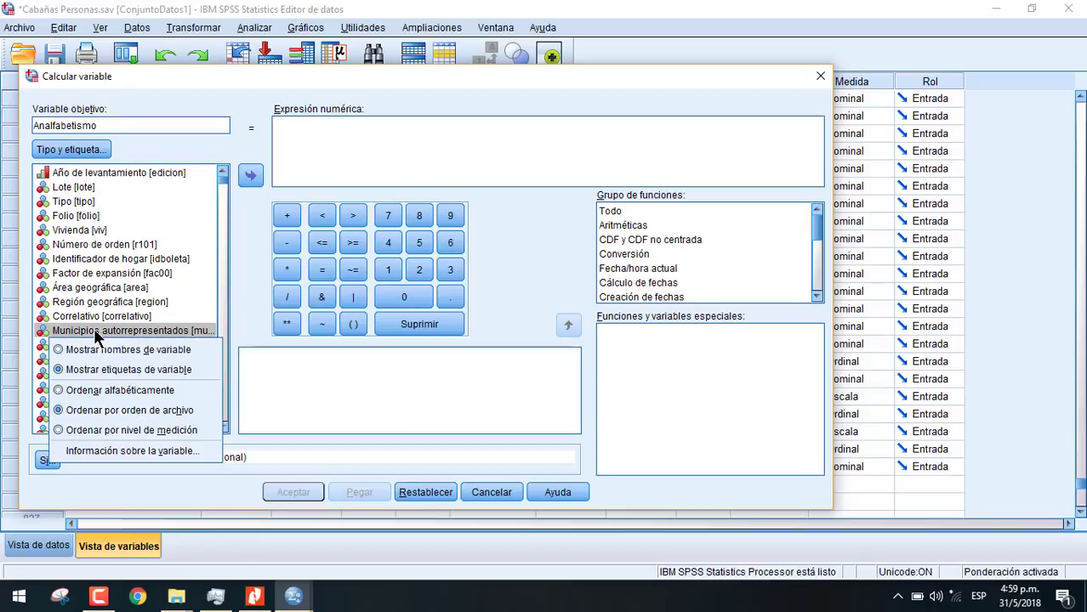
pyautogui.click(103, 350)
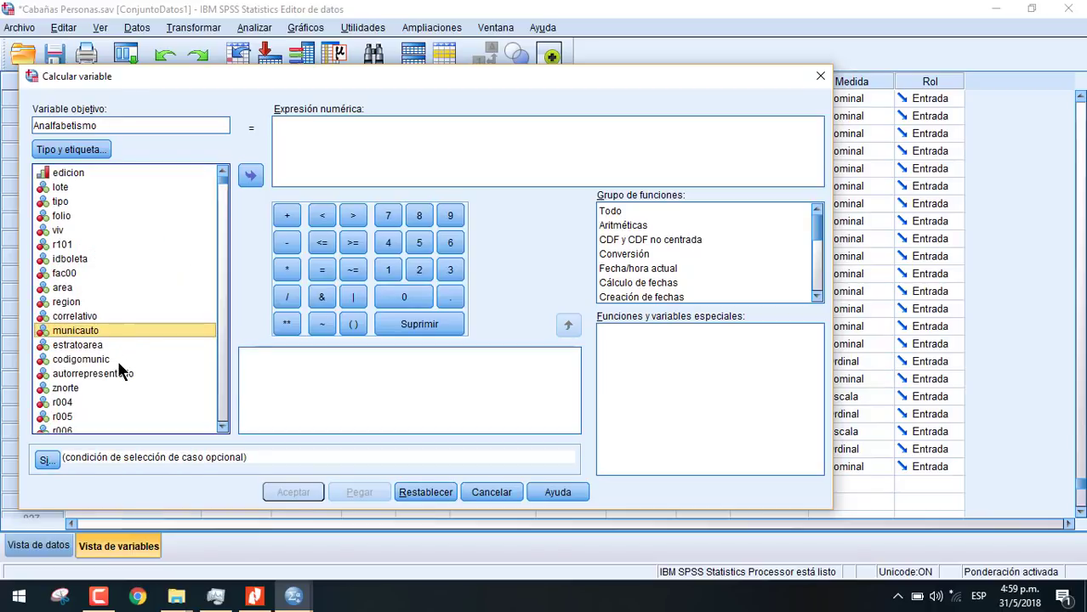
pyautogui.scroll(-10, 117, 360)
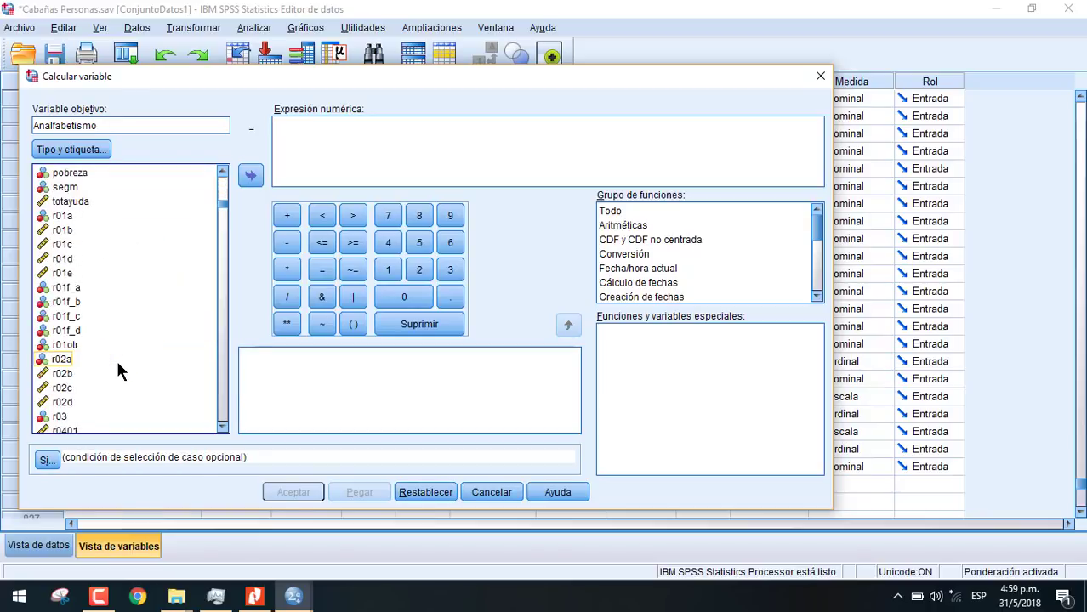
pyautogui.scroll(-20, 117, 360)
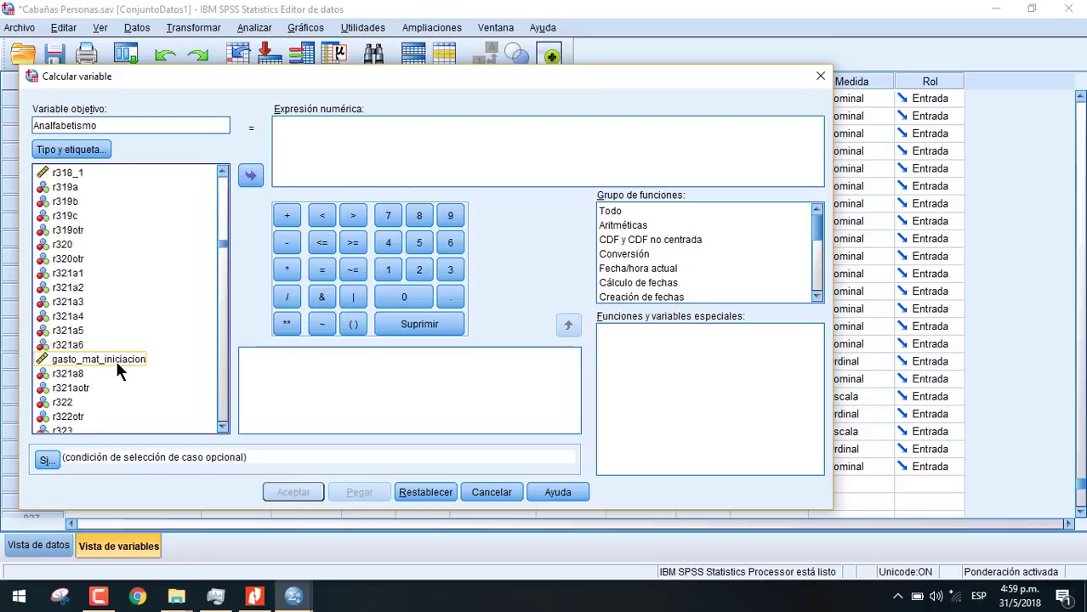
pyautogui.scroll(-20, 115, 360)
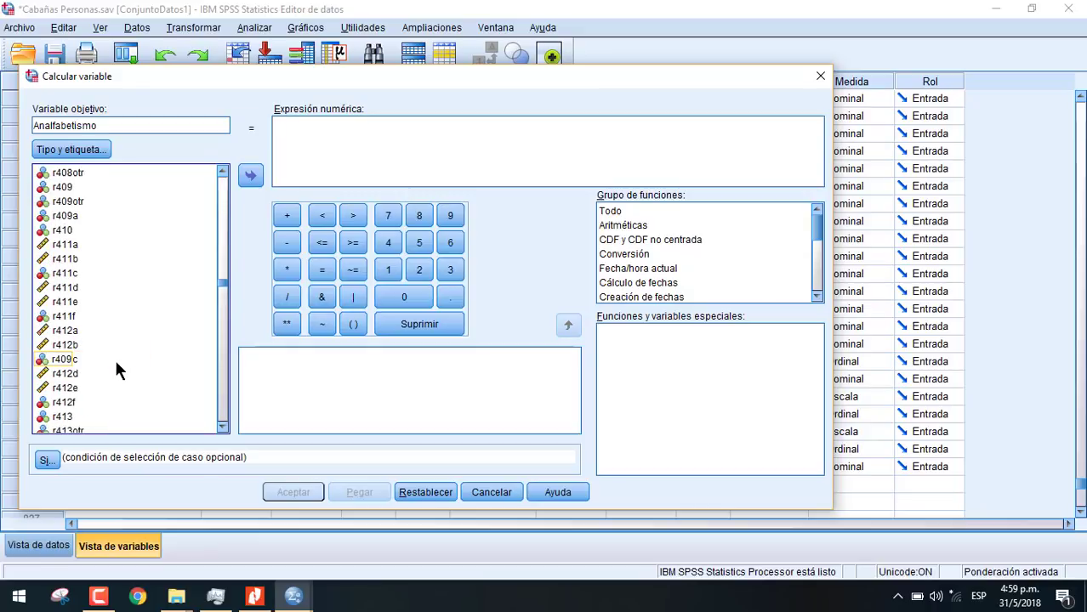
pyautogui.scroll(-12, 115, 356)
pyautogui.scroll(8, 115, 356)
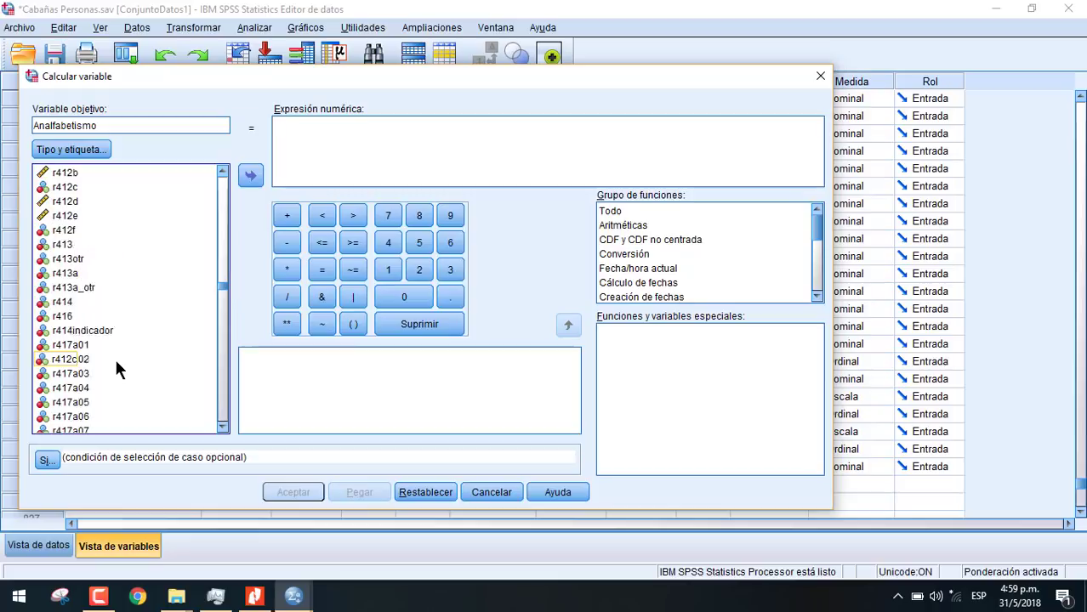
pyautogui.scroll(6, 115, 357)
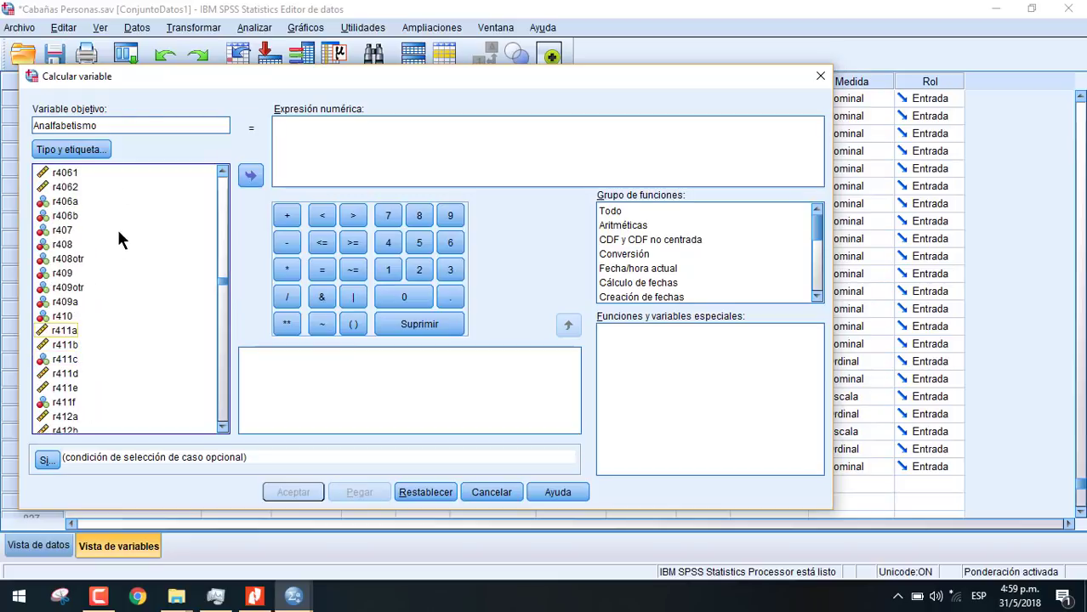
# Replace the target variable name with Trabajo_Infantil
pyautogui.moveTo(118, 125); pyautogui.dragTo(21, 112)
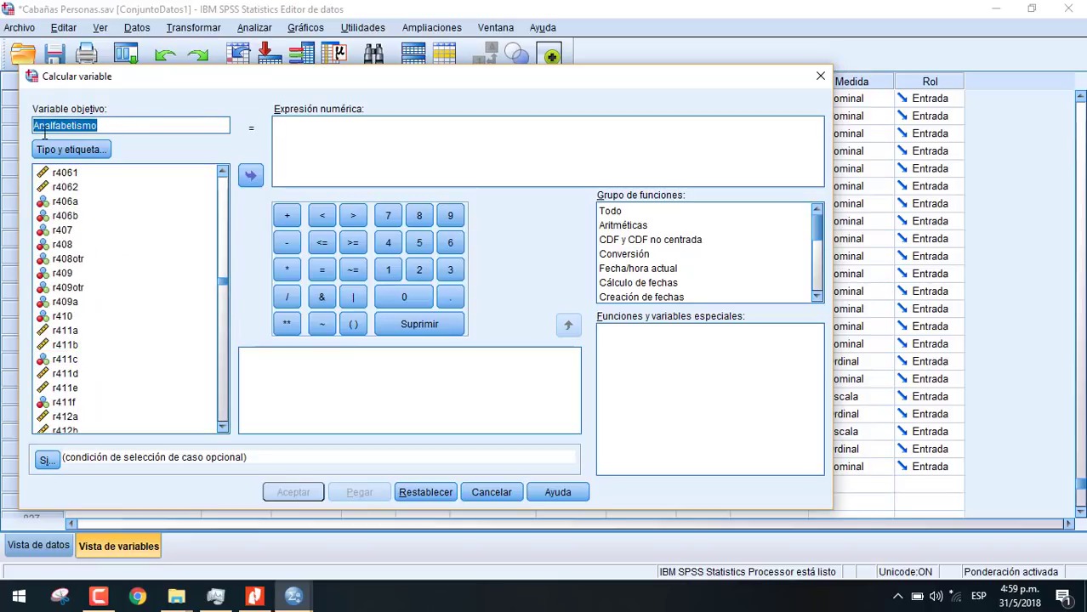
pyautogui.press('BackSpace')
pyautogui.write('Trabajo IN')
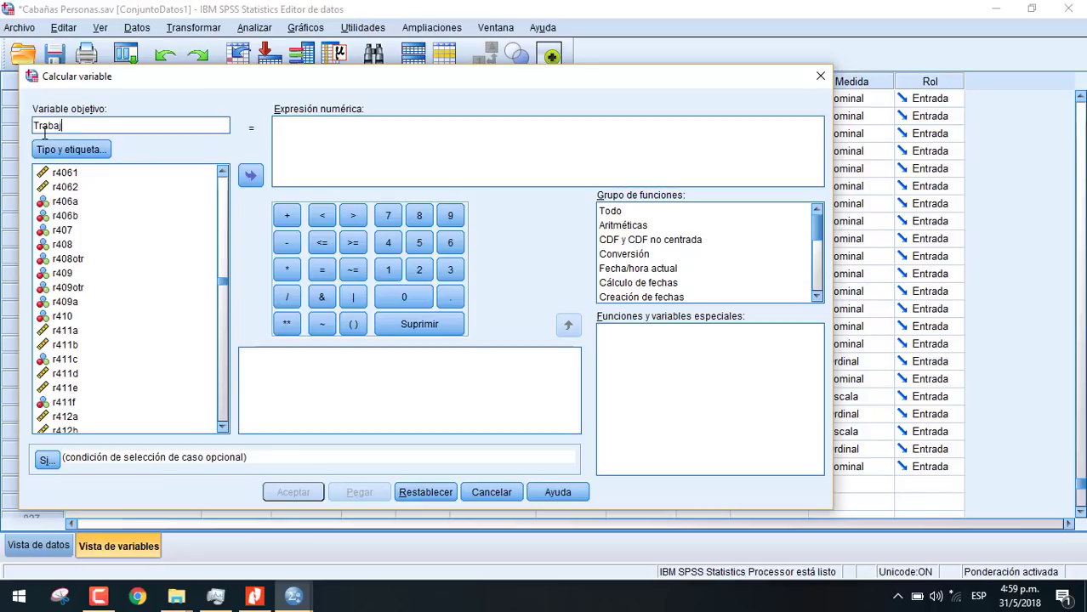
pyautogui.press('BackSpace')
pyautogui.press('BackSpace')
pyautogui.press('BackSpace')
pyautogui.write('_Infantil')
# Show variable labels in the source list again and use Ha trabajado antes [r410] as the numeric expression
pyautogui.rightClick(75, 314)
pyautogui.click(97, 355)
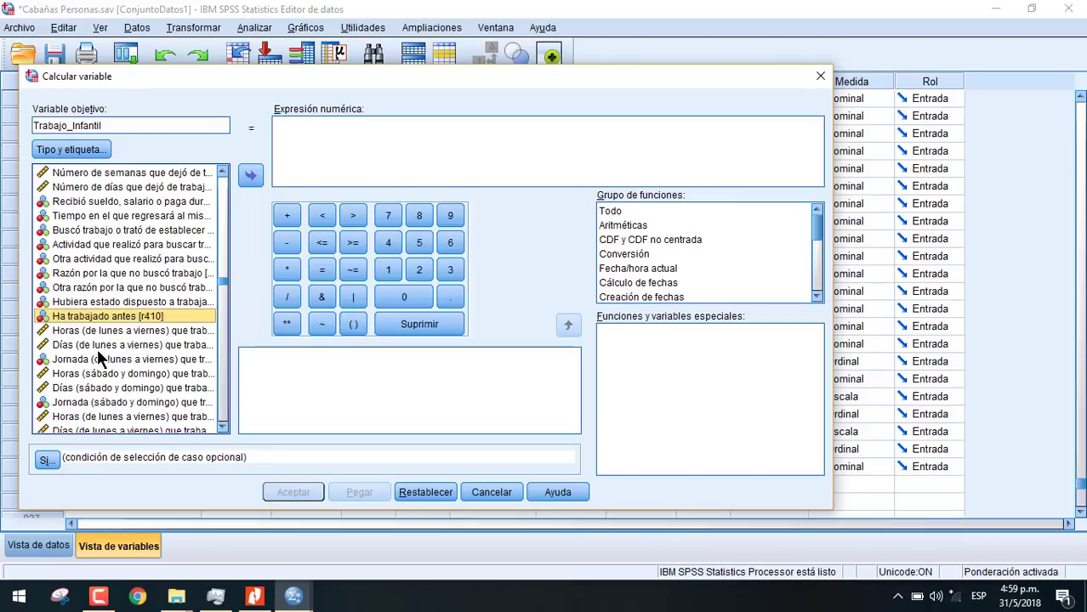
pyautogui.click(252, 175)
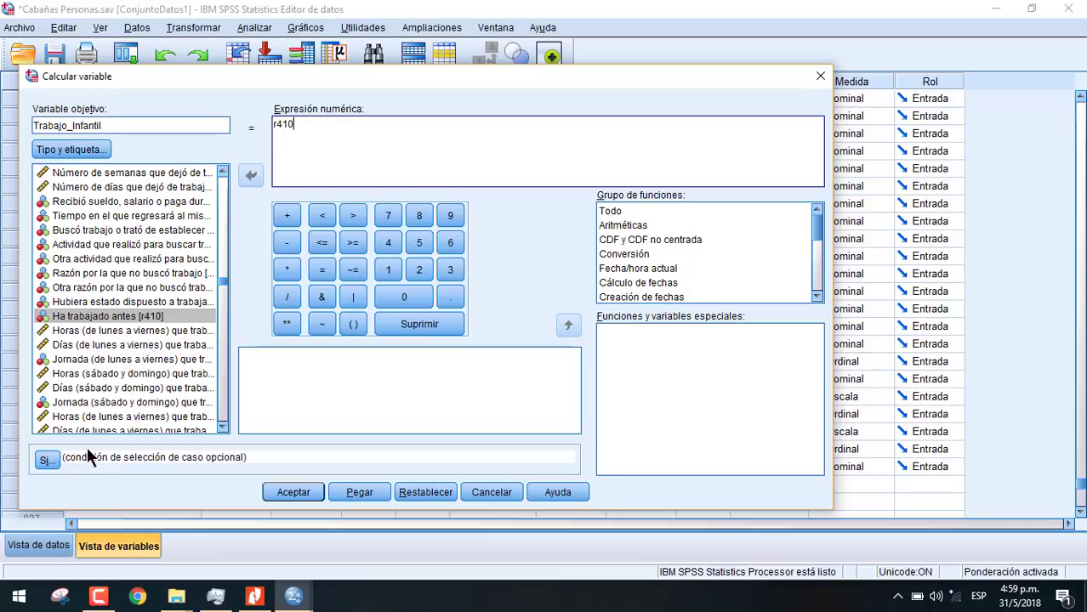
# Limit the computation to cases that satisfy a condition and begin that condition with the age variable [r106]
pyautogui.click(47, 459)
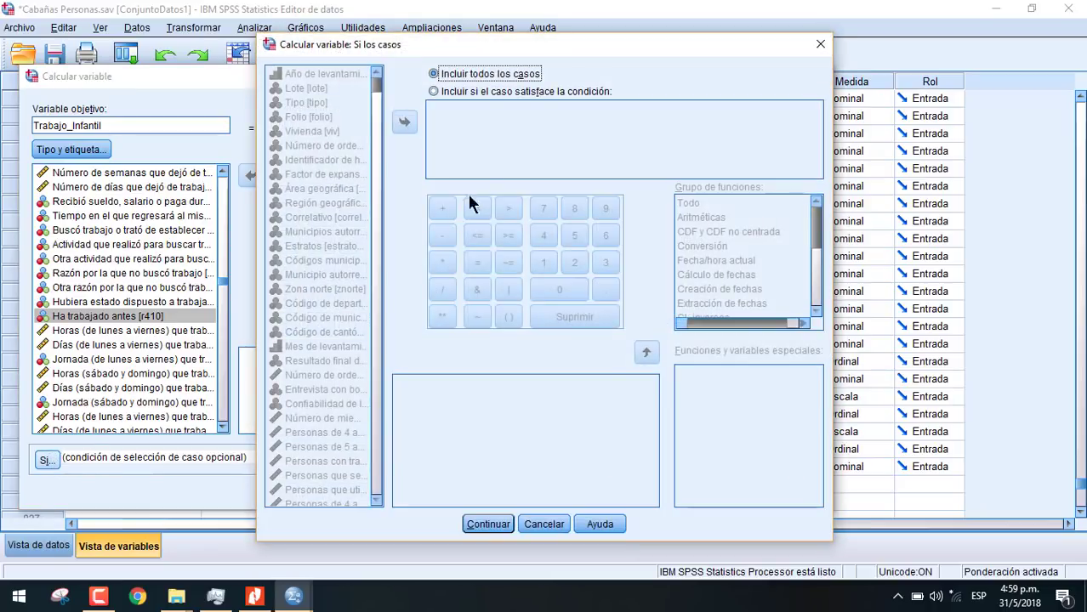
pyautogui.click(435, 92)
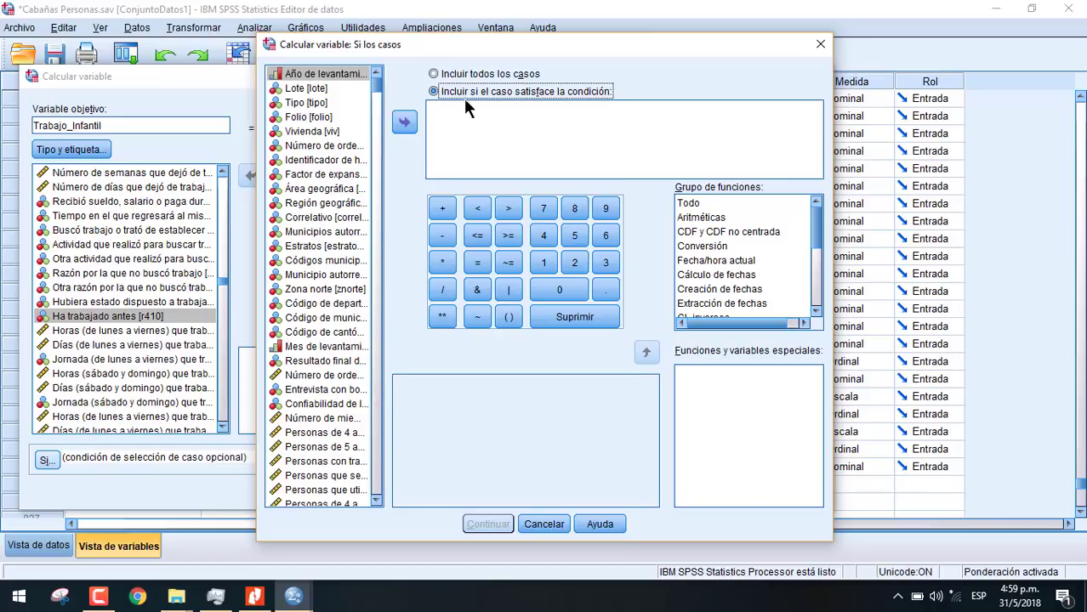
pyautogui.click(469, 123)
pyautogui.write('r')
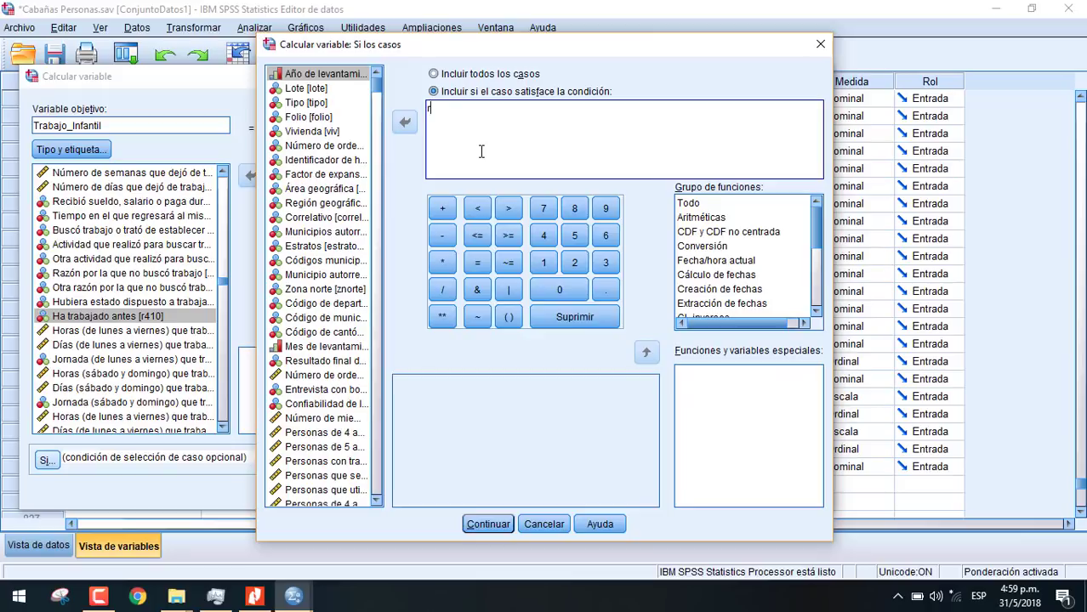
pyautogui.press('BackSpace')
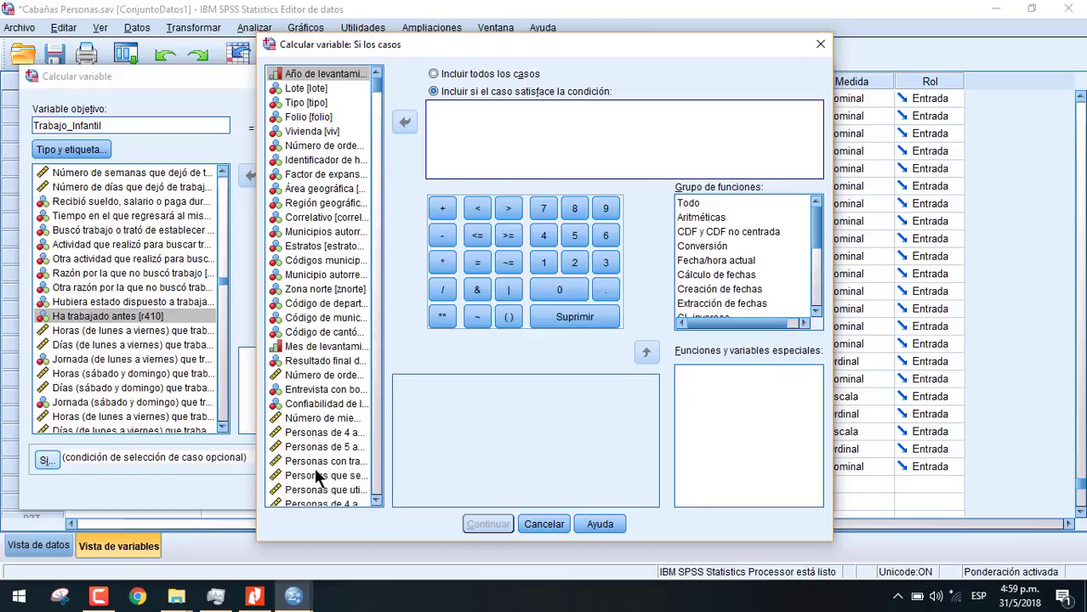
pyautogui.click(316, 470)
pyautogui.moveTo(315, 468); pyautogui.dragTo(341, 499)
pyautogui.click(404, 121)
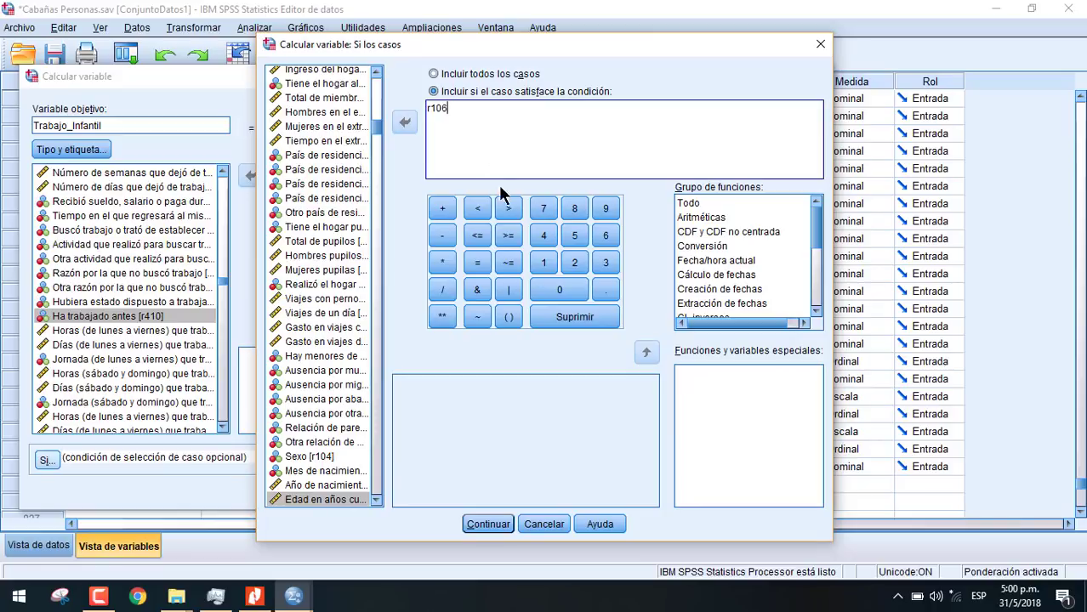
# Complete the case condition as r106 >= 5 <= 17 and accept it
pyautogui.click(508, 235)
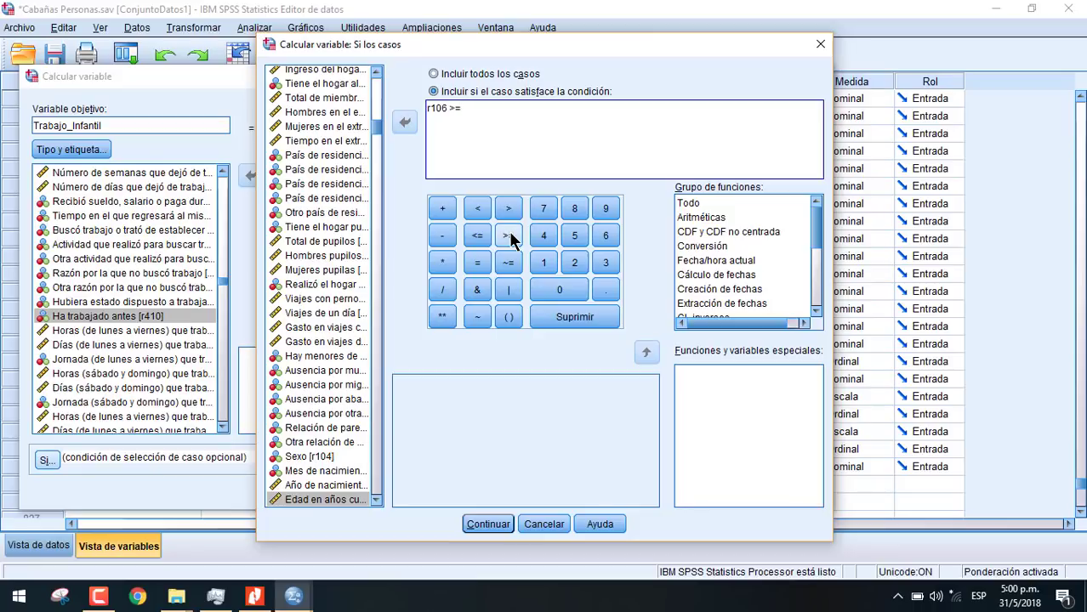
pyautogui.click(574, 236)
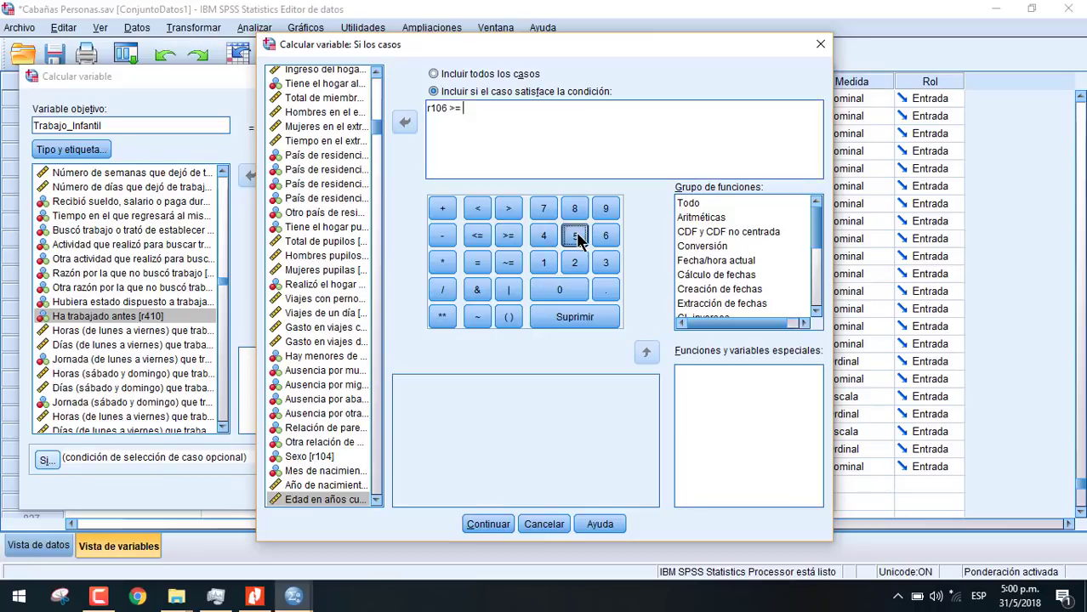
pyautogui.click(482, 237)
pyautogui.click(539, 263)
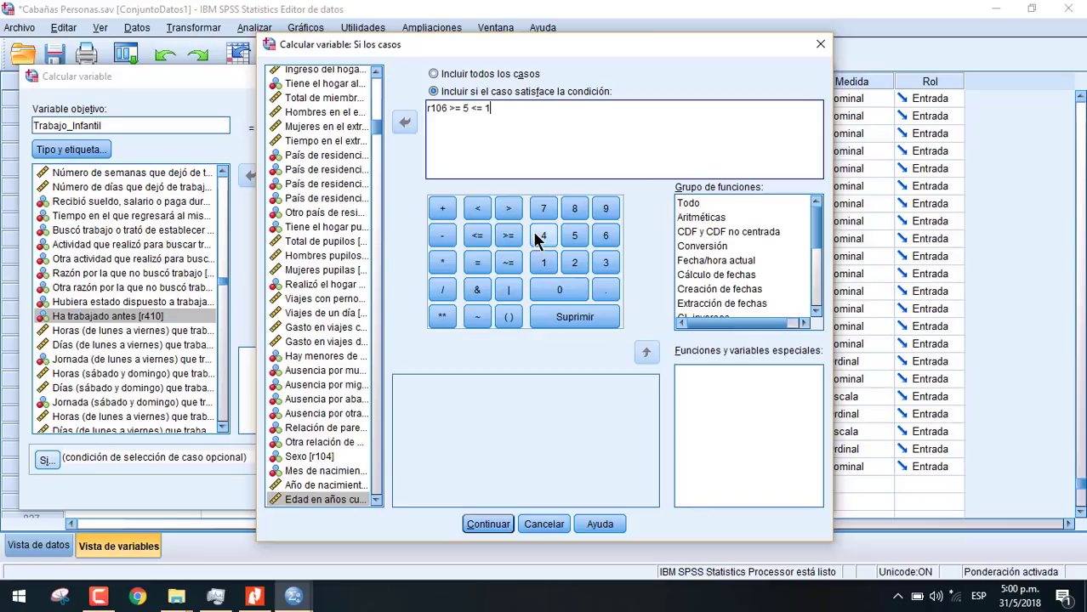
pyautogui.click(544, 236)
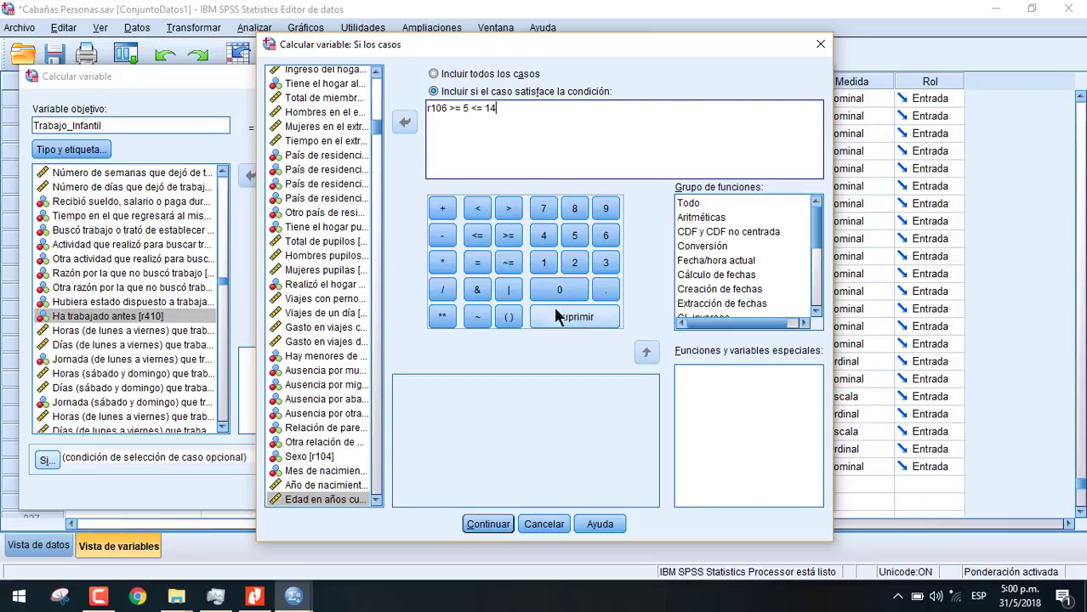
pyautogui.press('BackSpace')
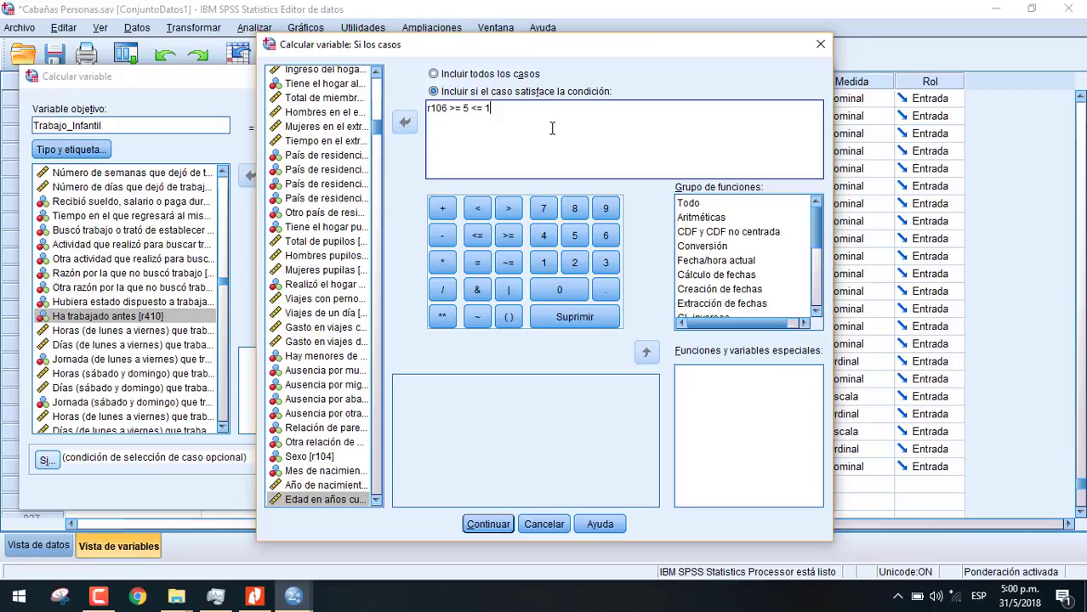
pyautogui.write('7')
pyautogui.click(487, 524)
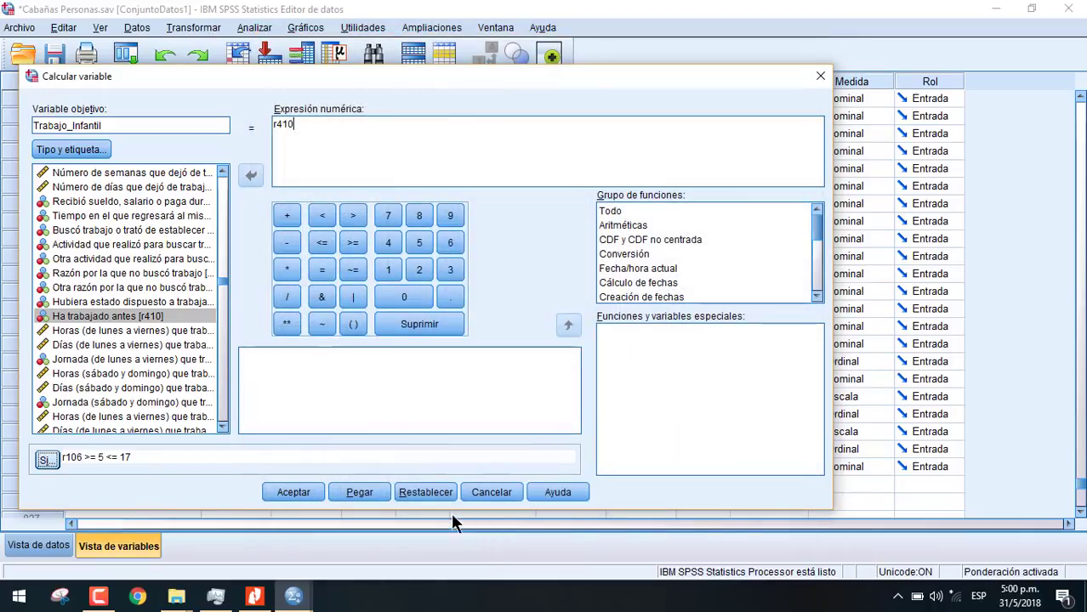
# Run the Trabajo_Infantil computation and return to the data editor to find the new variable at the end of the variable list
pyautogui.click(305, 495)
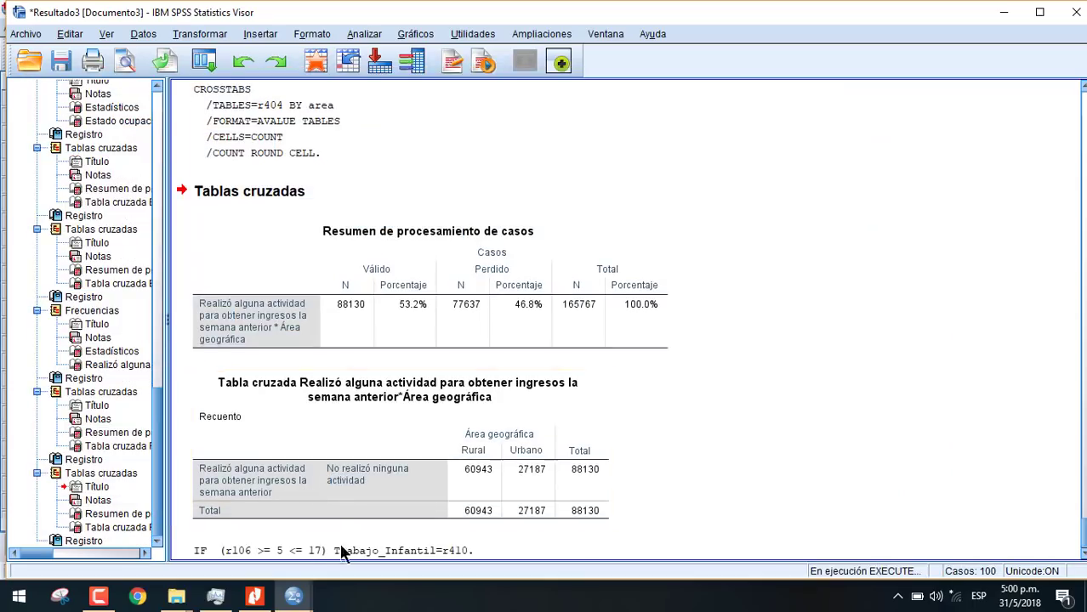
pyautogui.click(294, 598)
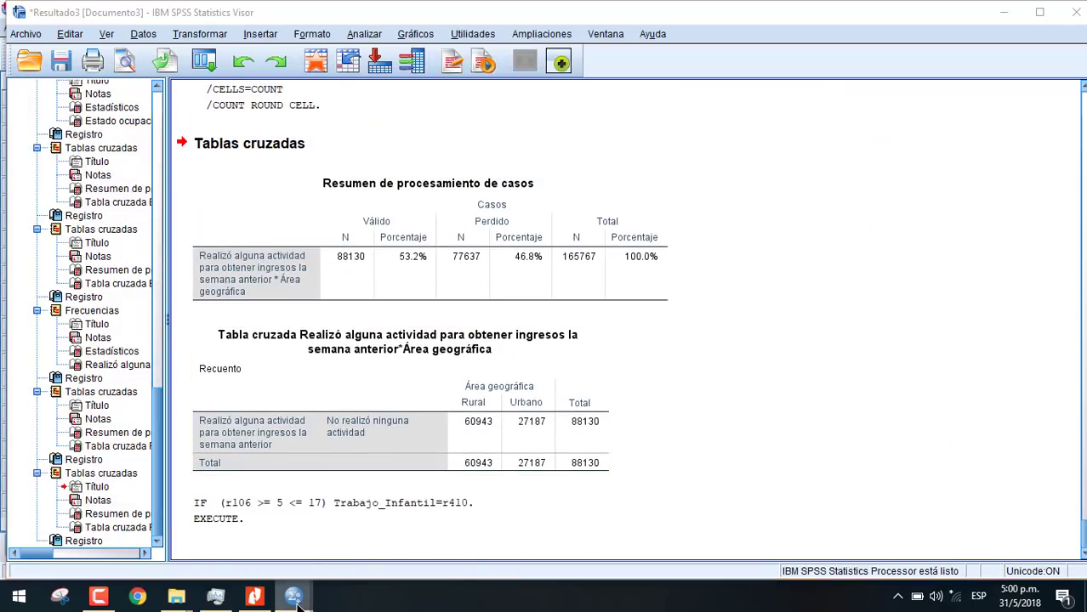
pyautogui.click(243, 544)
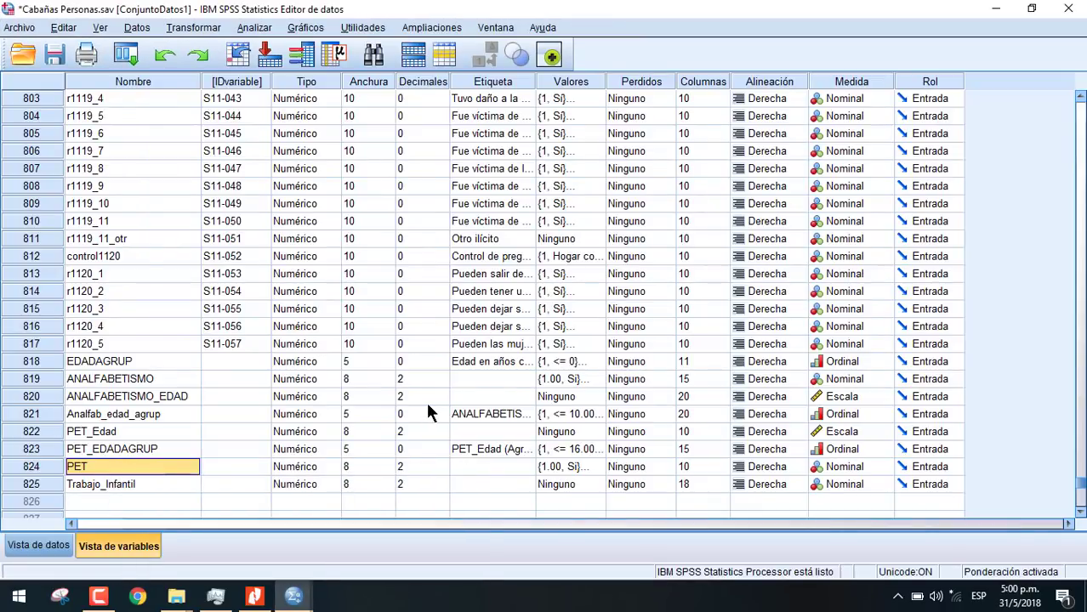
pyautogui.scroll(-3, 216, 481)
pyautogui.click(107, 381)
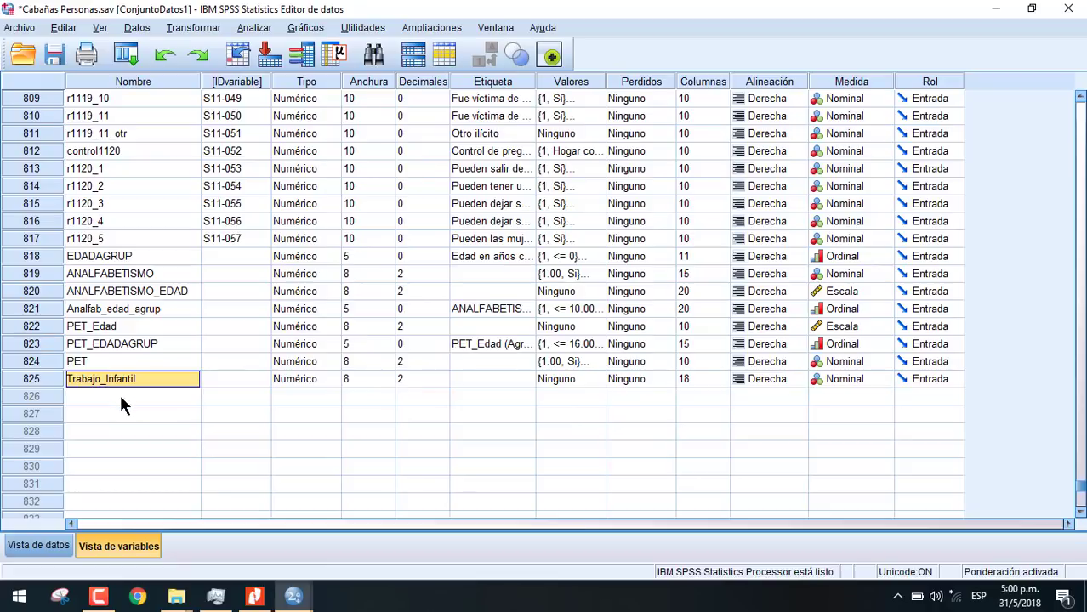
pyautogui.click(121, 398)
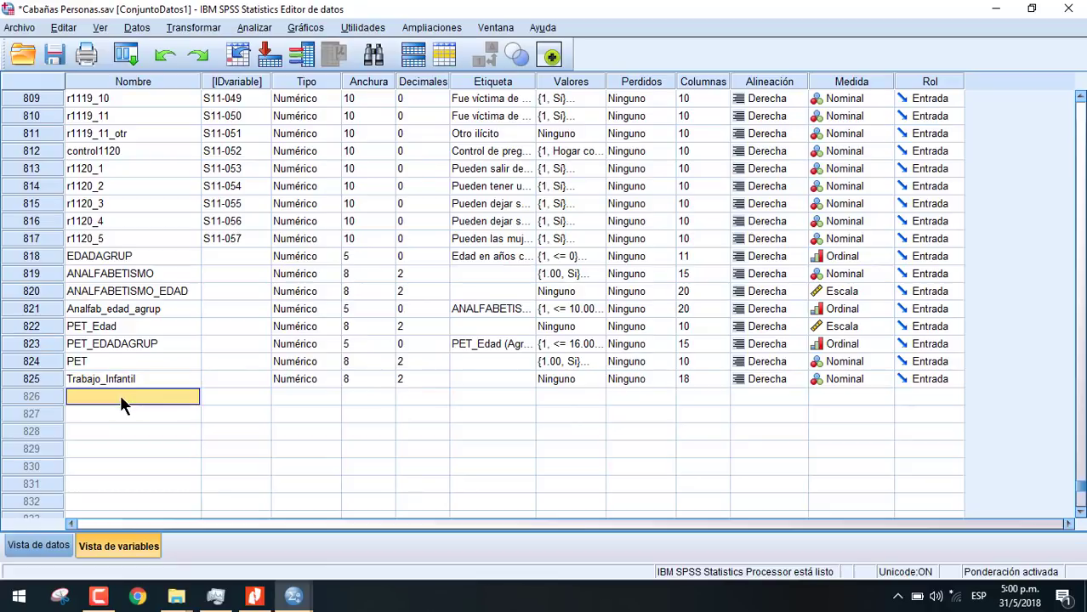
# Start another variable computation, reset its previous settings and name the target variable Trabajo_InfantilEdad
pyautogui.click(195, 28)
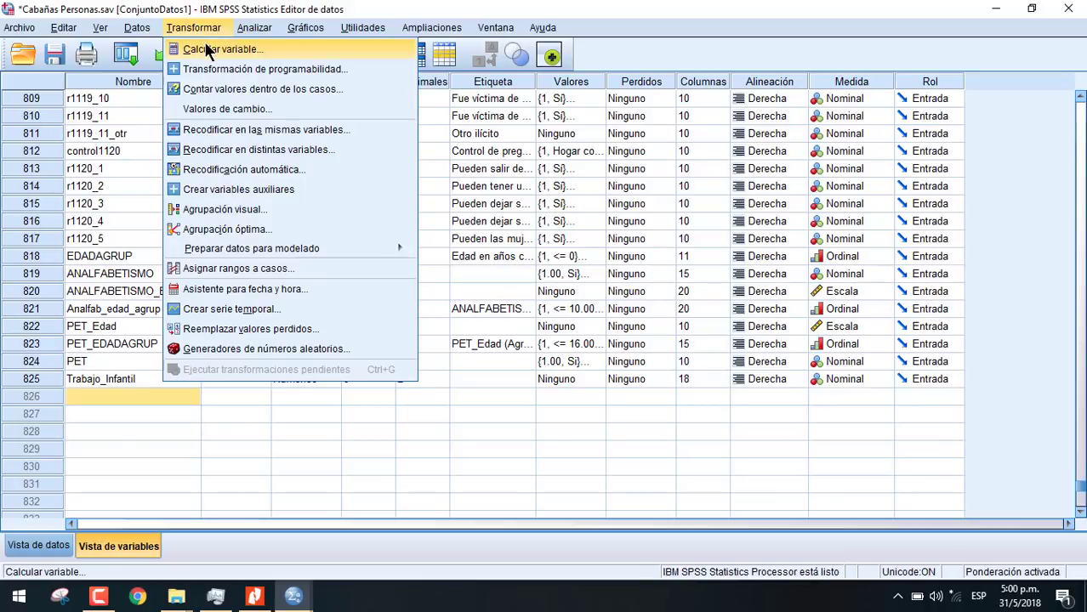
pyautogui.click(205, 49)
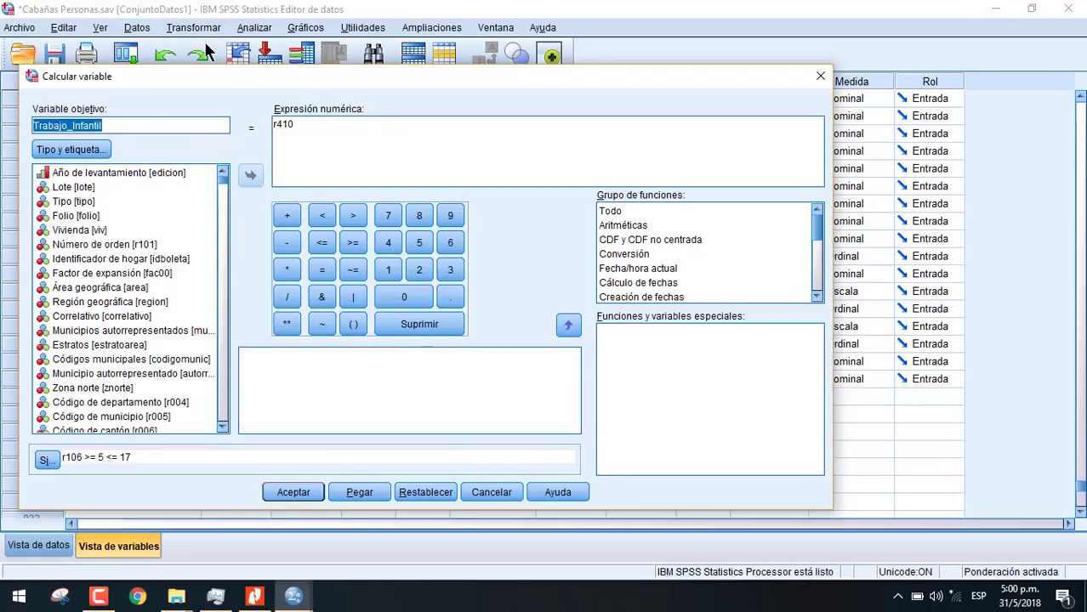
pyautogui.click(428, 492)
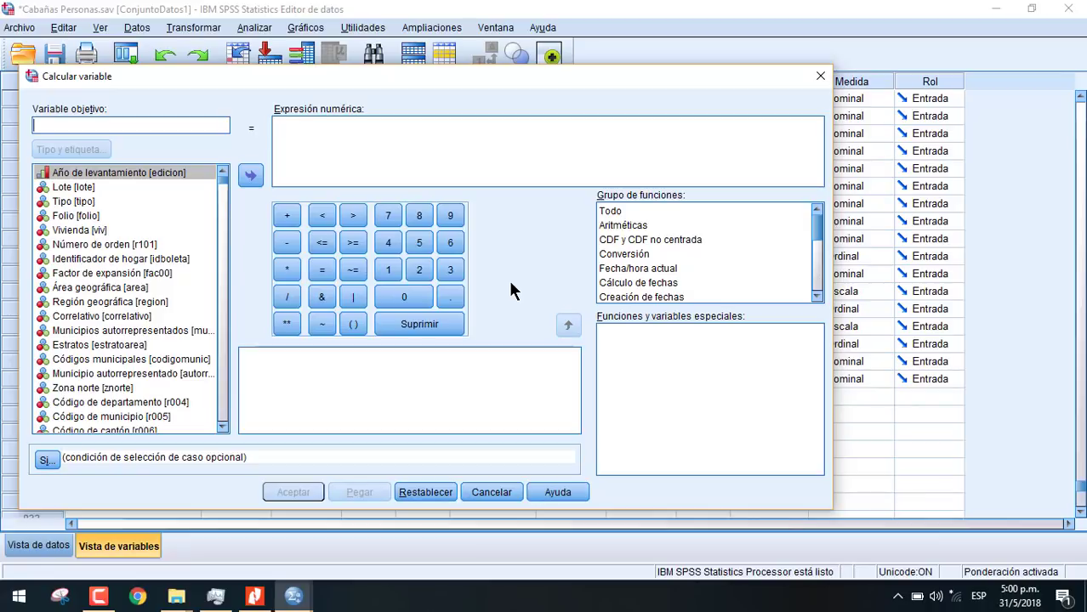
pyautogui.write('Trab')
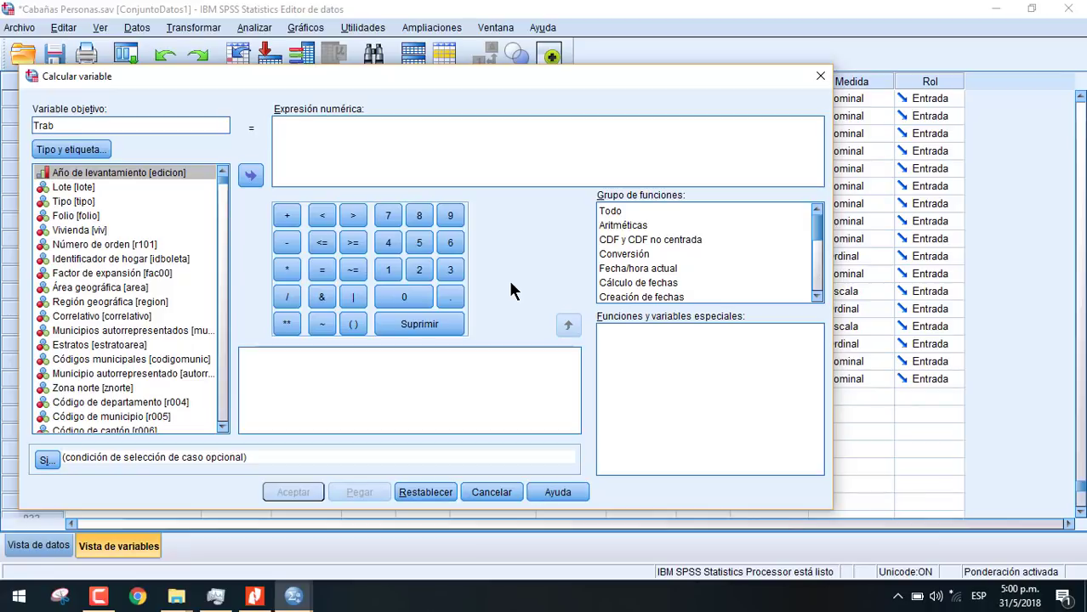
pyautogui.write('ajo_InfantilEdad')
# Find Edad en años cumplidos [r106] in the source list and use it as the numeric expression
pyautogui.moveTo(223, 178); pyautogui.dragTo(208, 446)
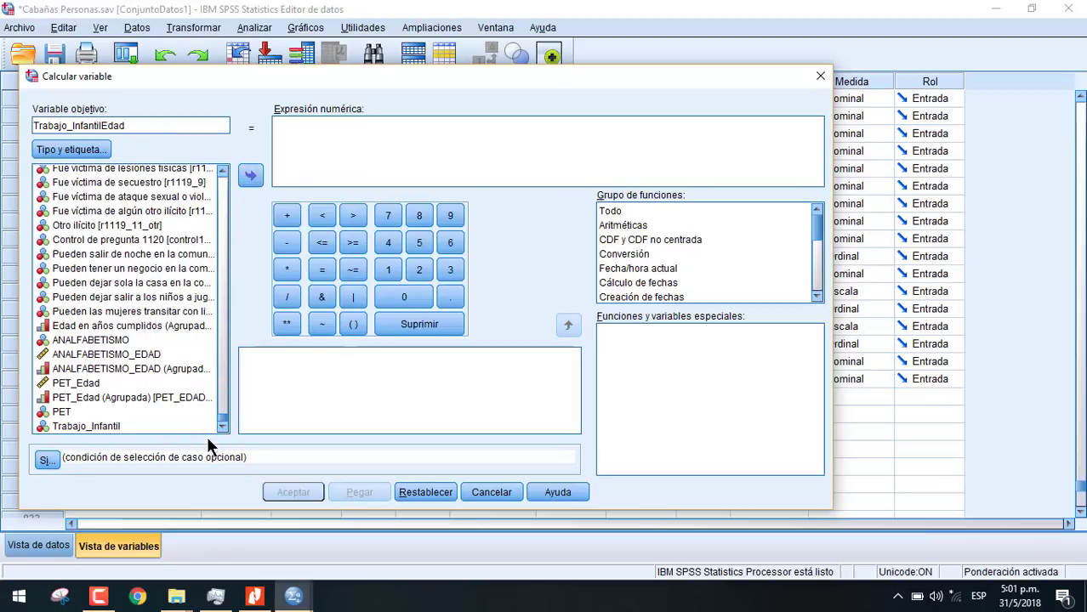
pyautogui.click(132, 426)
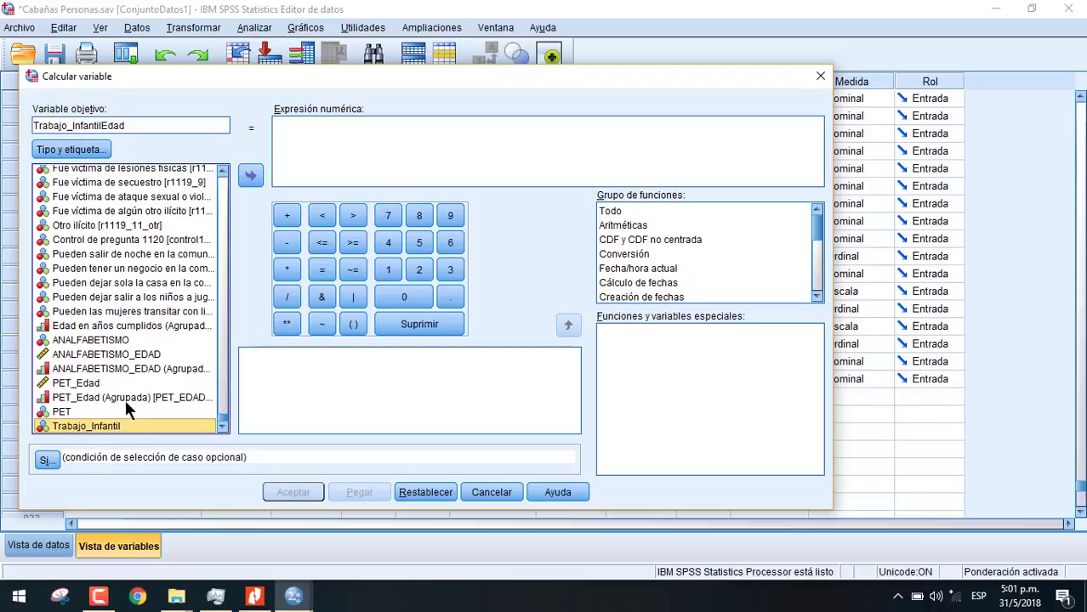
pyautogui.click(151, 226)
pyautogui.press('e')
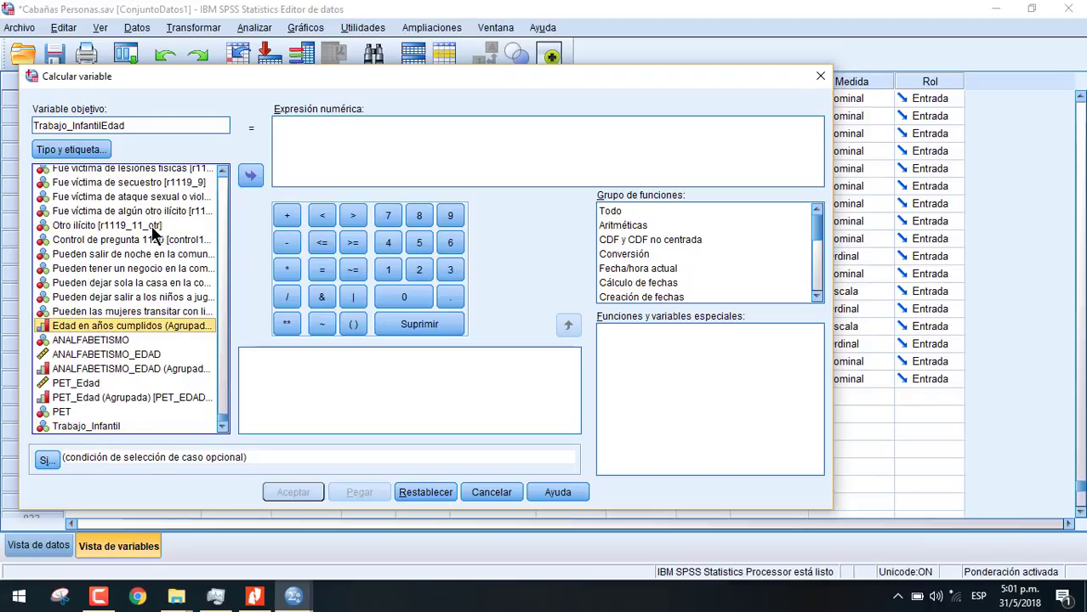
pyautogui.press('e')
pyautogui.press('e')
pyautogui.press('e')
pyautogui.press('e')
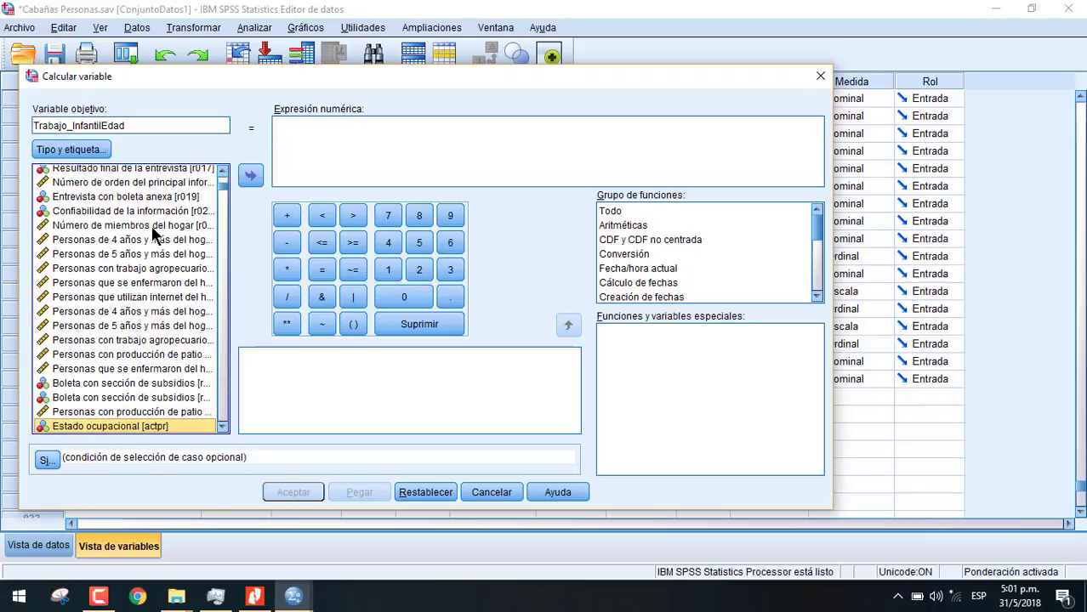
pyautogui.press('e')
pyautogui.press('e')
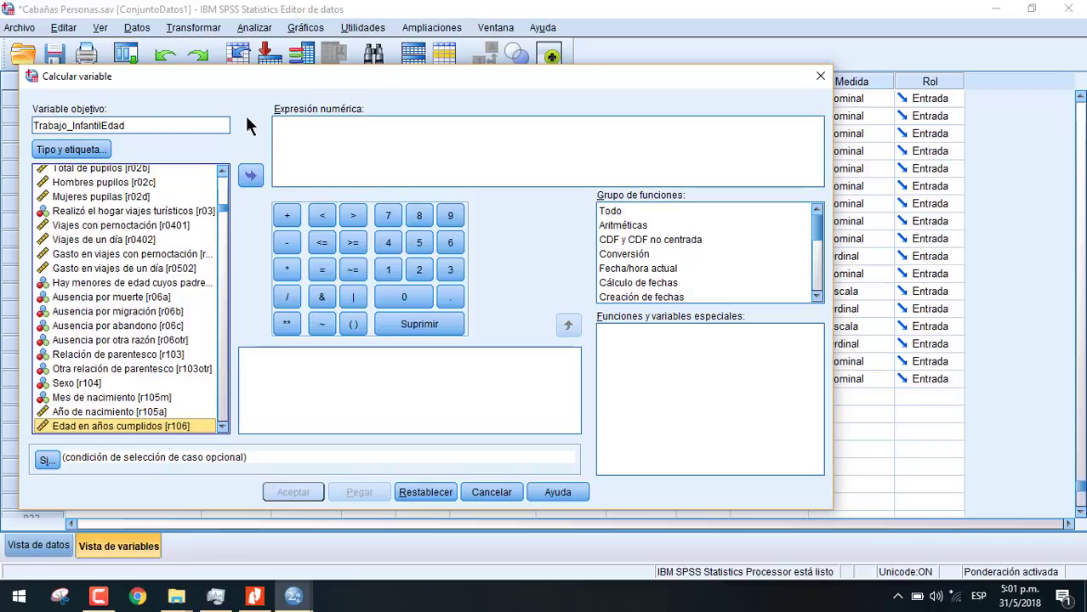
pyautogui.click(255, 183)
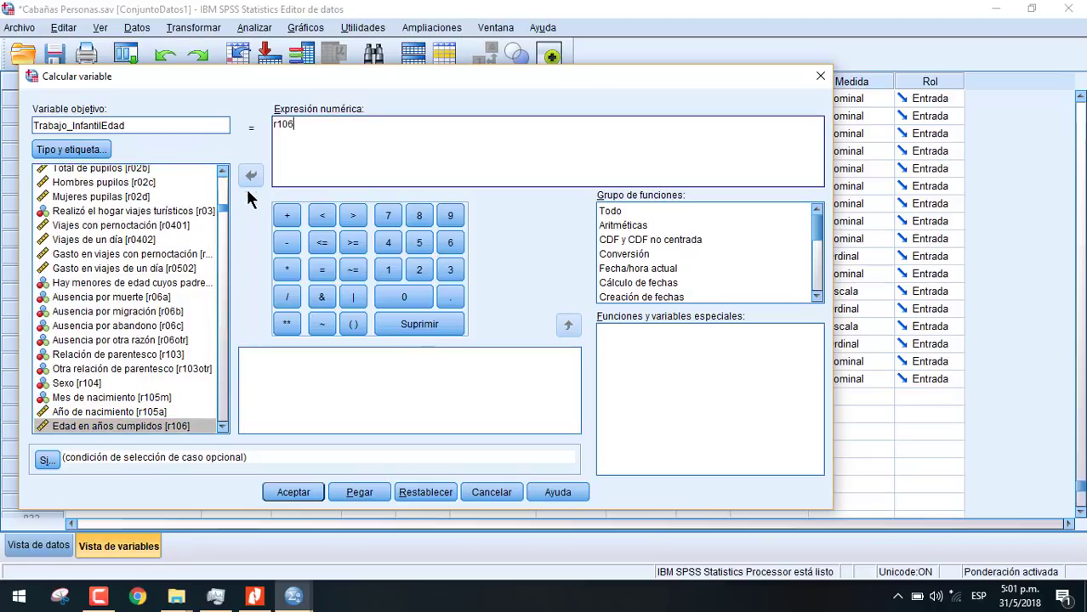
# Limit the computation to cases that satisfy a condition and begin that condition with r106 >= 5
pyautogui.click(46, 461)
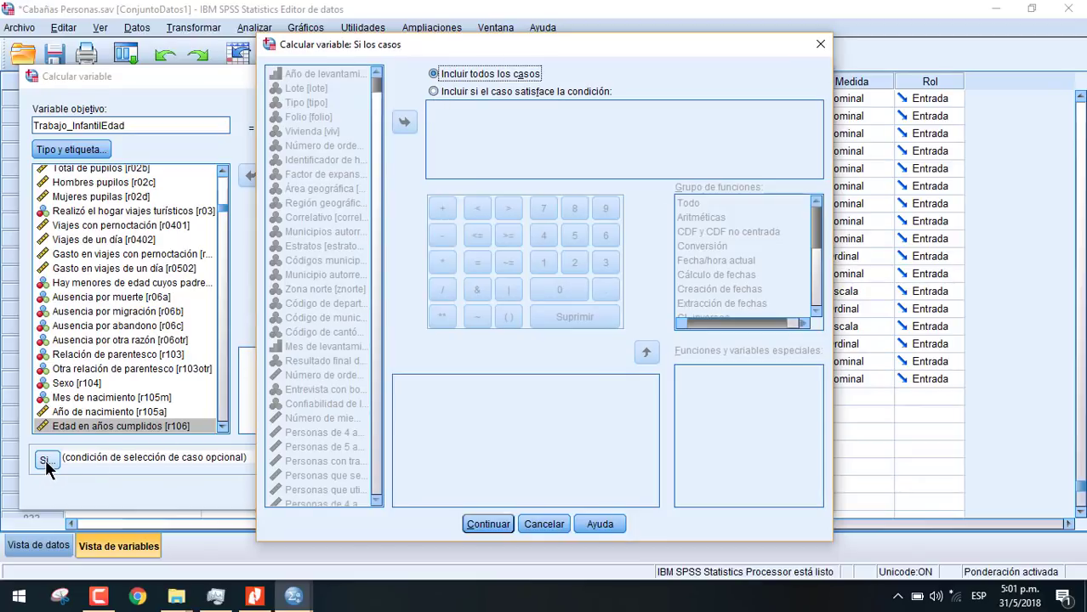
pyautogui.click(432, 89)
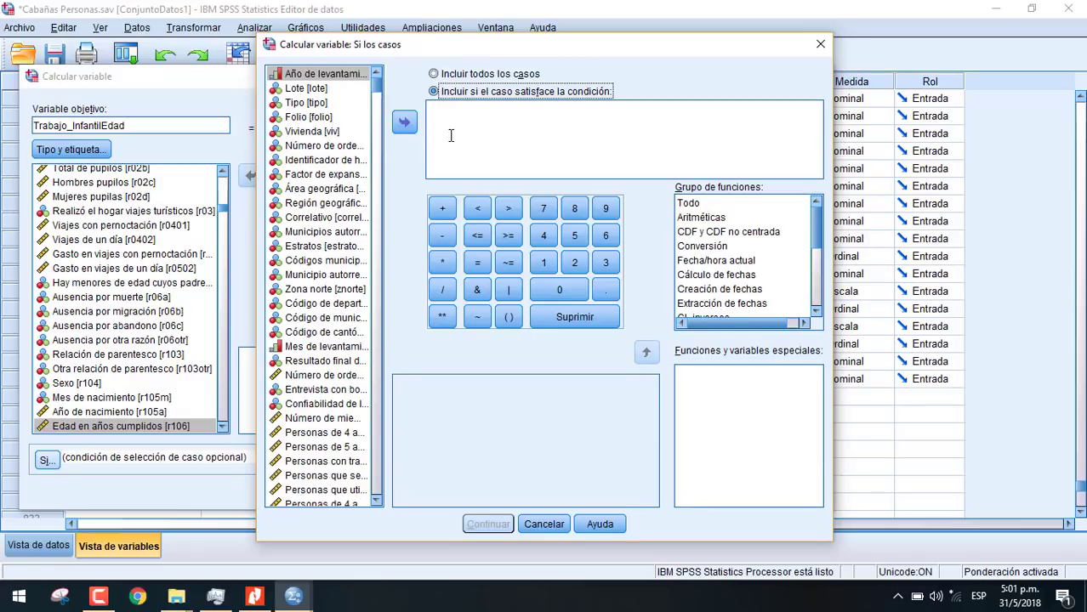
pyautogui.click(517, 123)
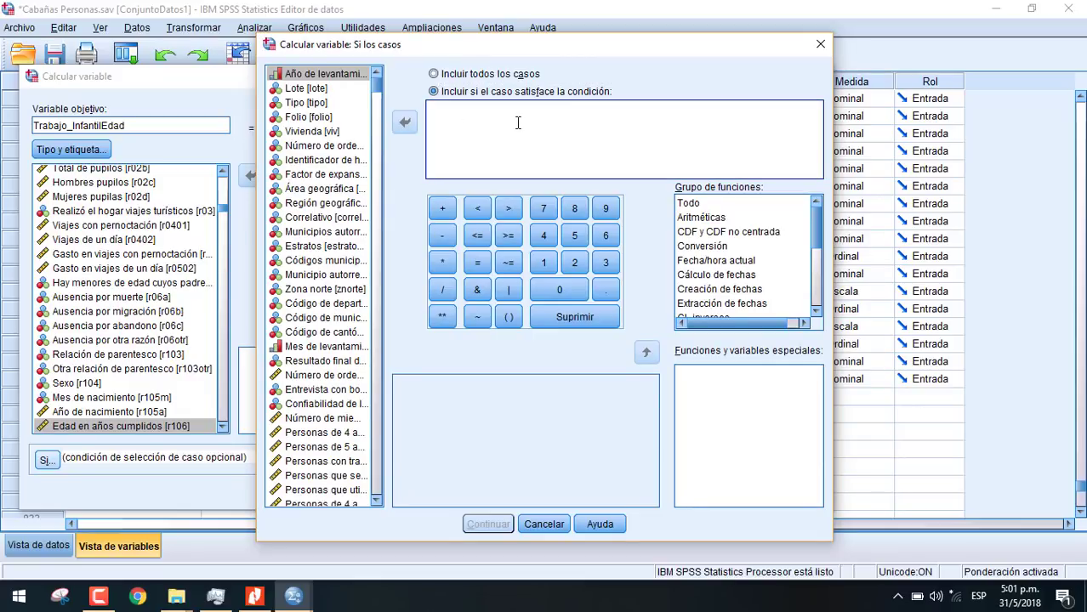
pyautogui.write('r106')
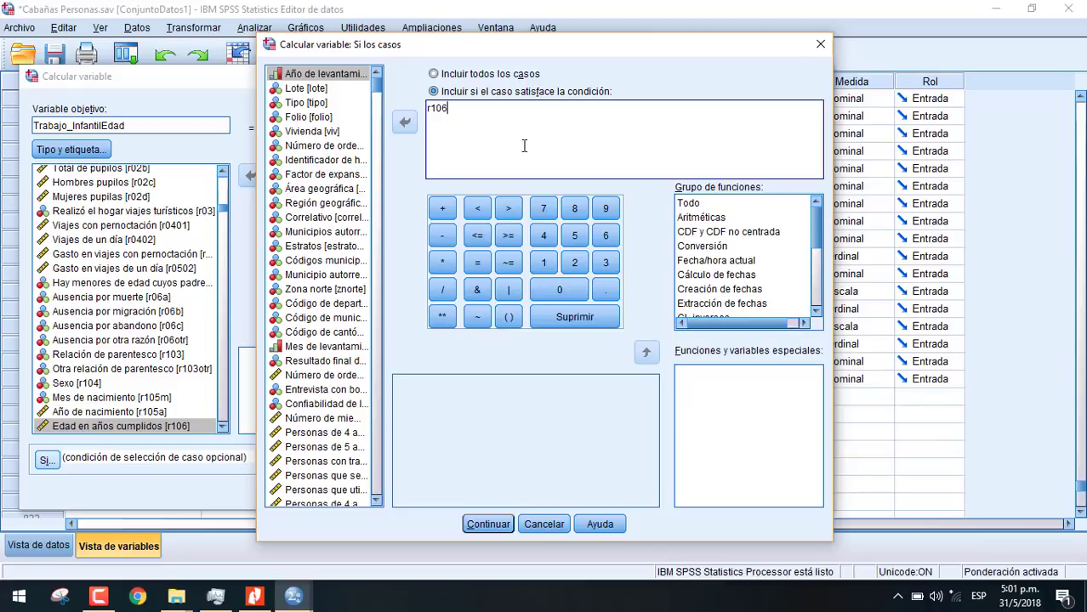
pyautogui.click(509, 237)
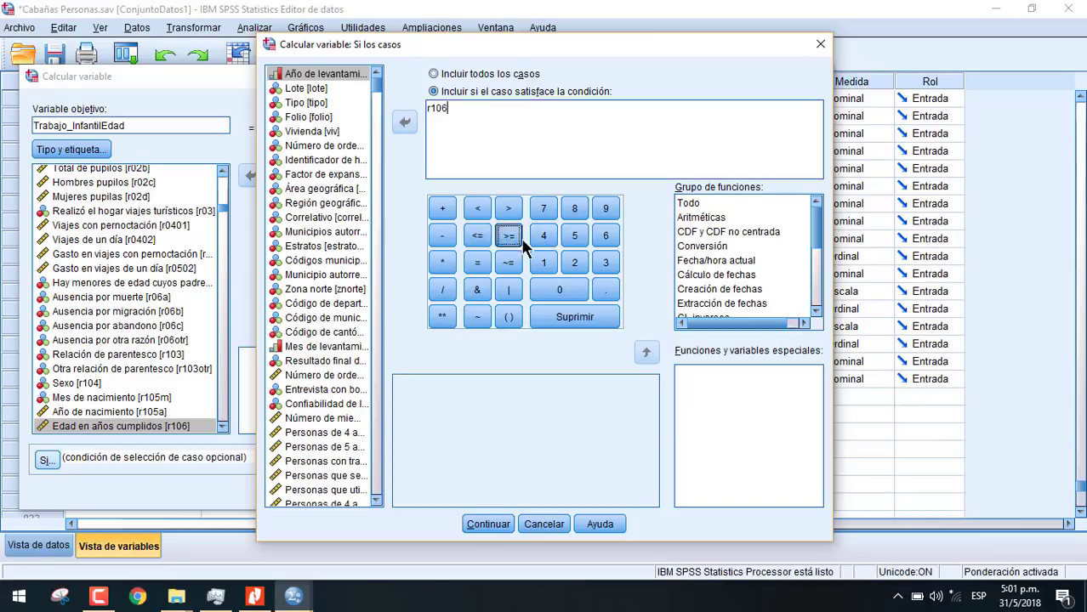
pyautogui.click(575, 237)
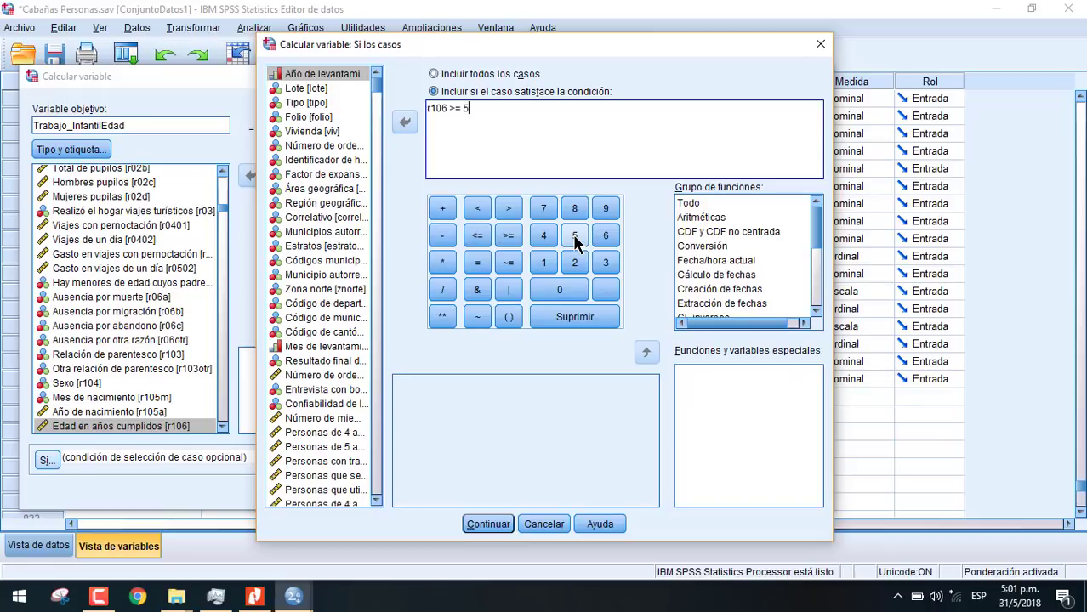
# Add r106 <= 17 to the case condition, separate it from the first comparison with a space, and try to accept it
pyautogui.write('r106')
pyautogui.click(482, 234)
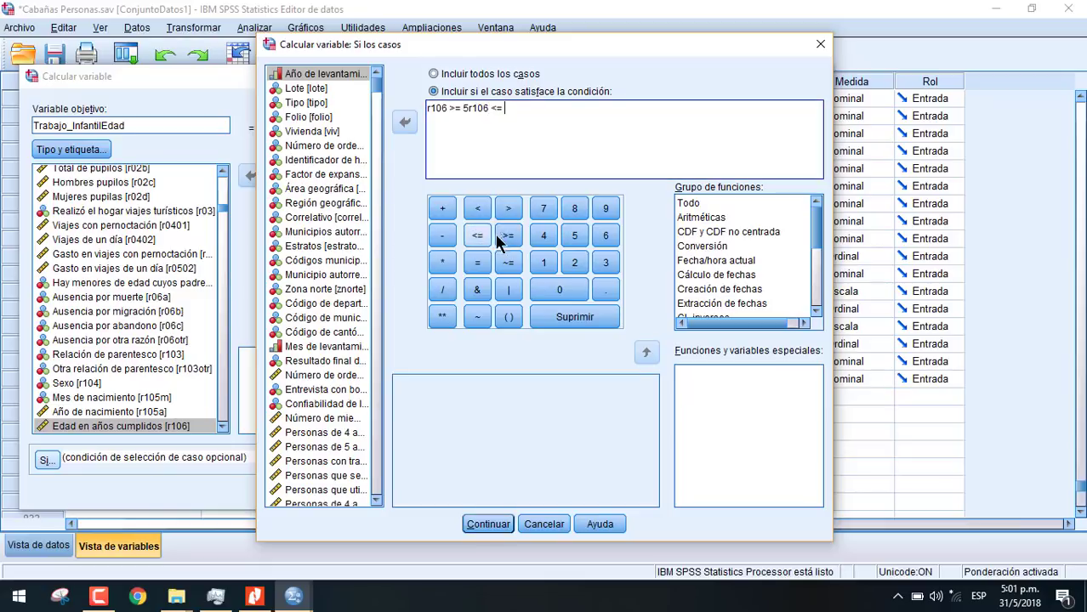
pyautogui.click(544, 263)
pyautogui.click(544, 208)
pyautogui.click(485, 524)
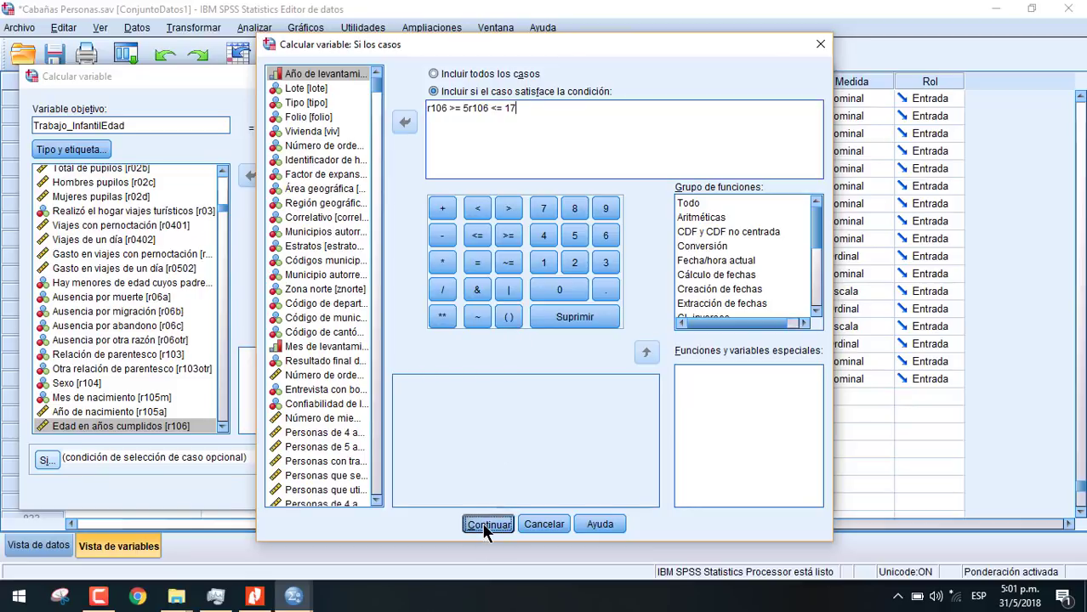
pyautogui.press('Return')
pyautogui.click(470, 108)
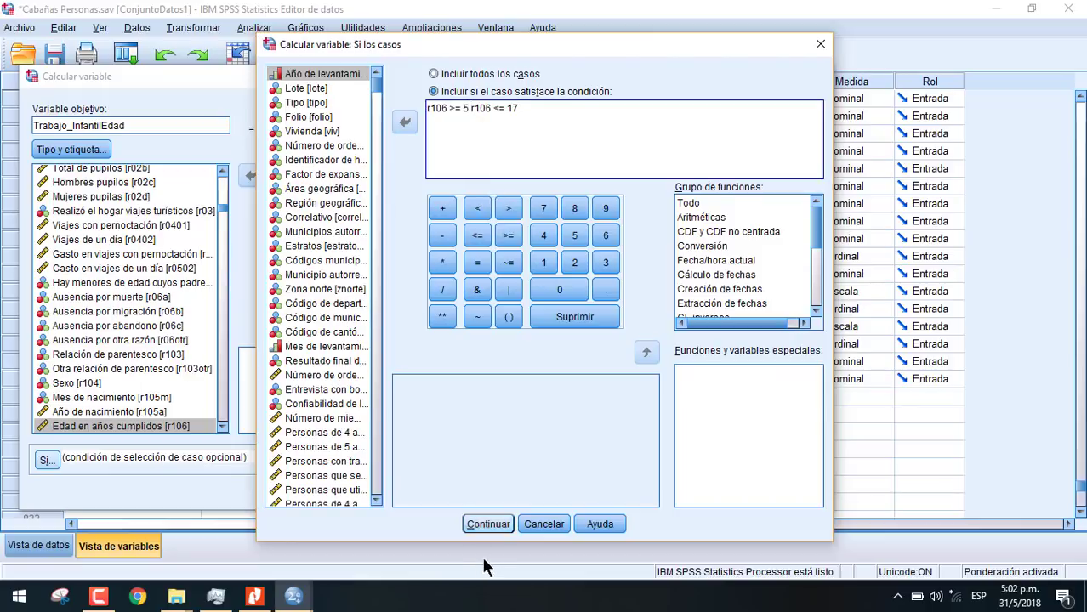
pyautogui.click(488, 524)
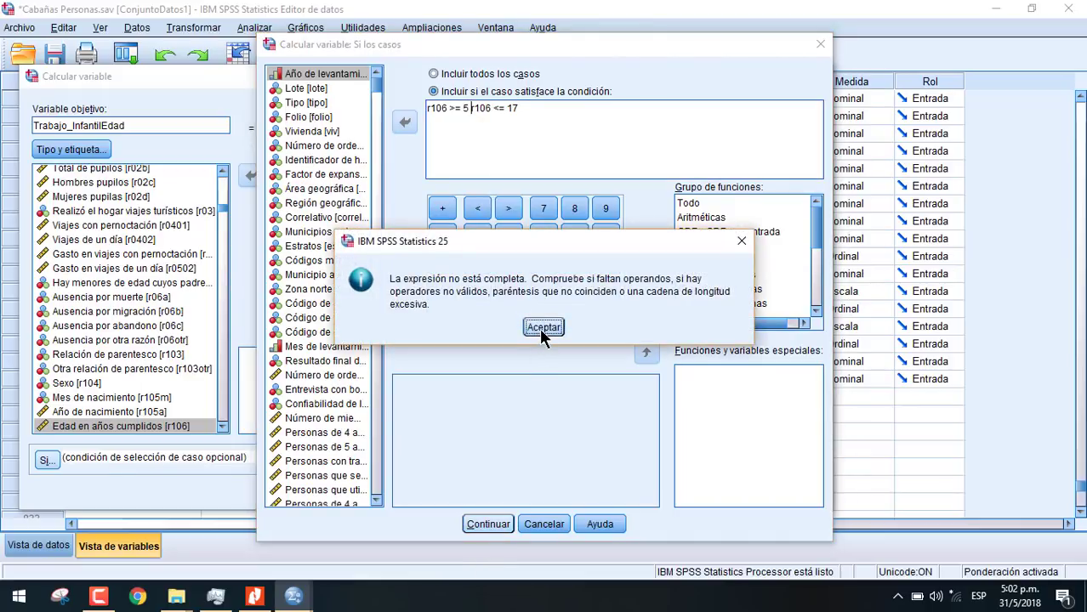
pyautogui.click(543, 328)
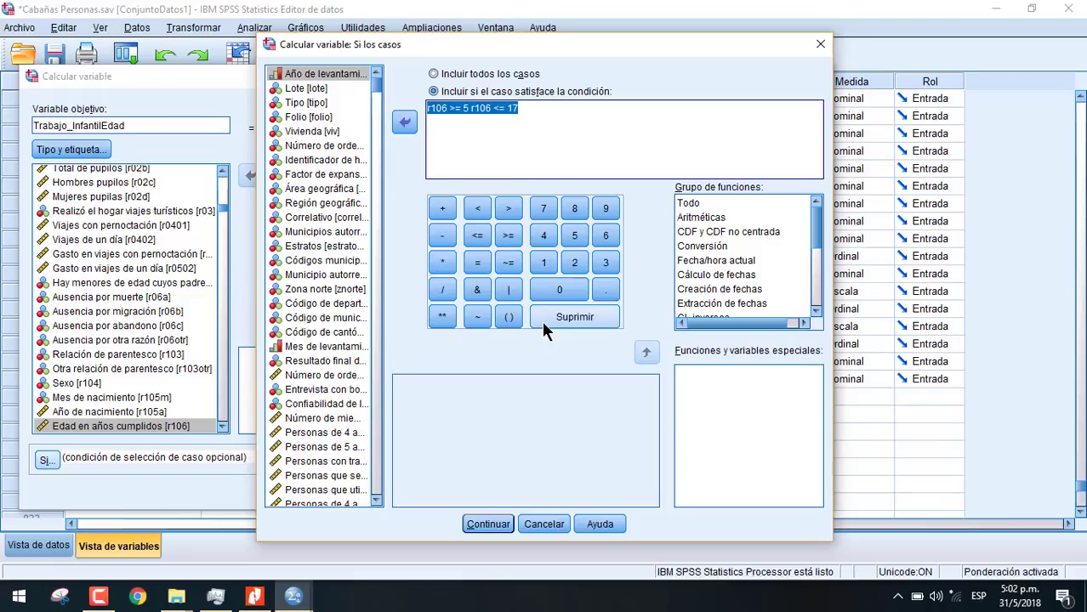
# Shorten the case condition to r106 >=5r106<=17 by removing the extra spaces and try to accept it again
pyautogui.click(552, 122)
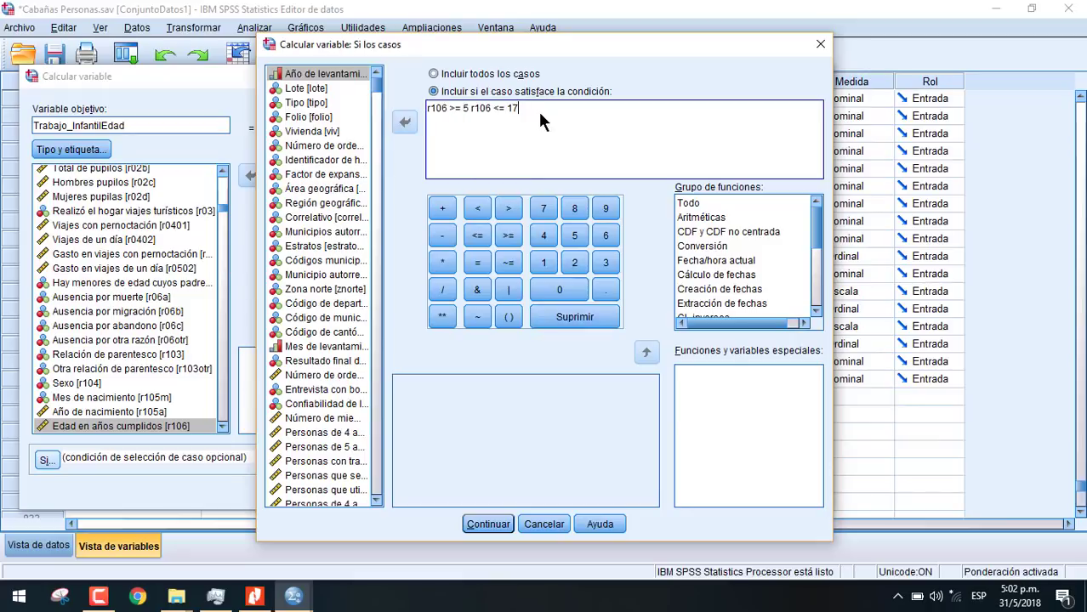
pyautogui.click(464, 109)
pyautogui.press('BackSpace')
pyautogui.click(468, 108)
pyautogui.press('BackSpace')
pyautogui.click(491, 108)
pyautogui.press('BackSpace')
pyautogui.click(501, 108)
pyautogui.press('BackSpace')
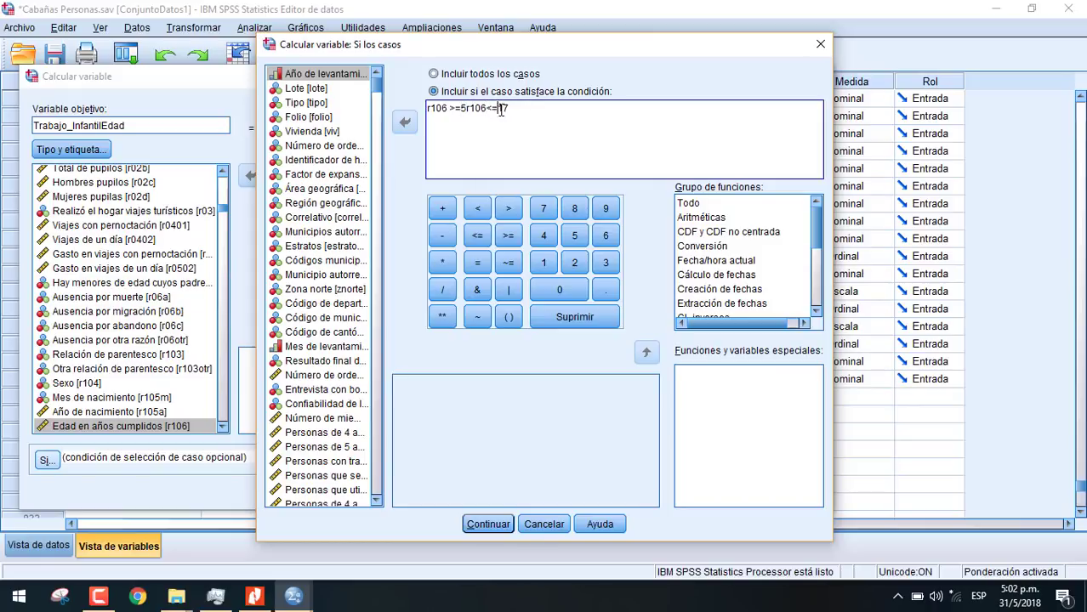
pyautogui.click(488, 524)
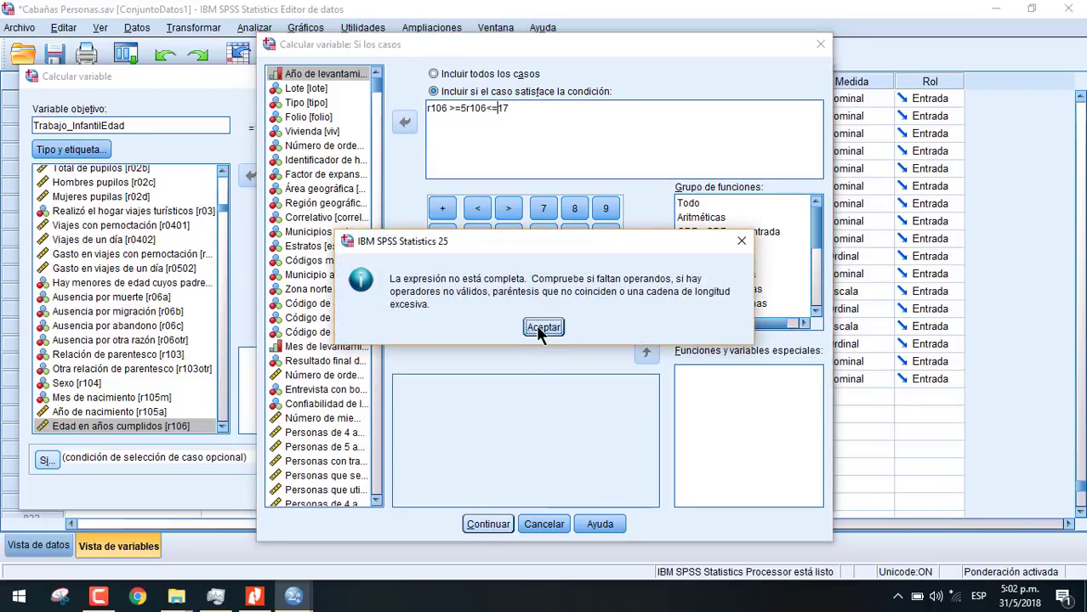
pyautogui.click(543, 328)
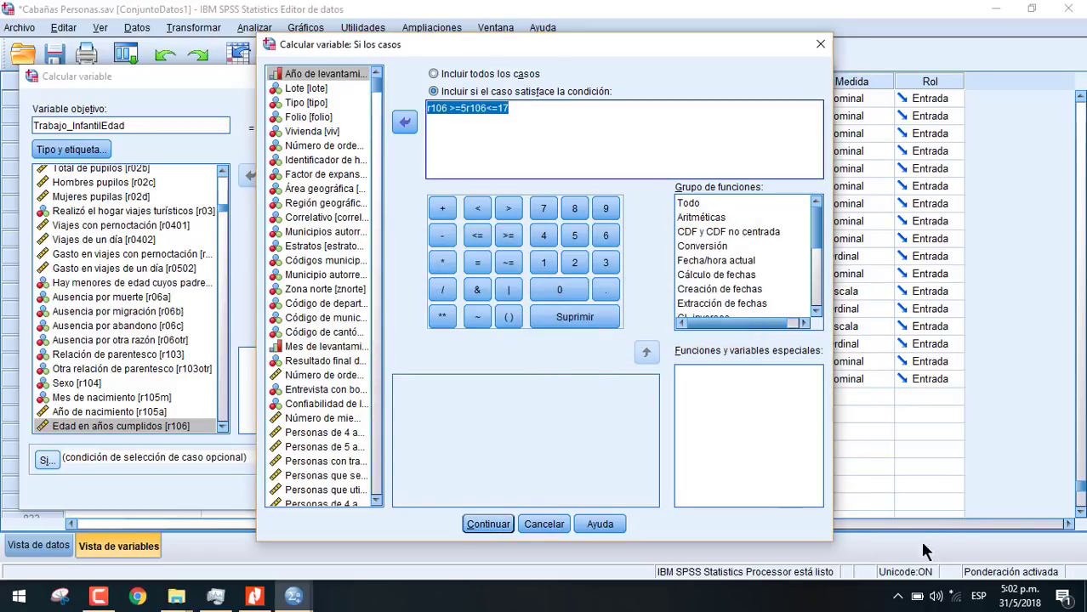
pyautogui.moveTo(99, 596)
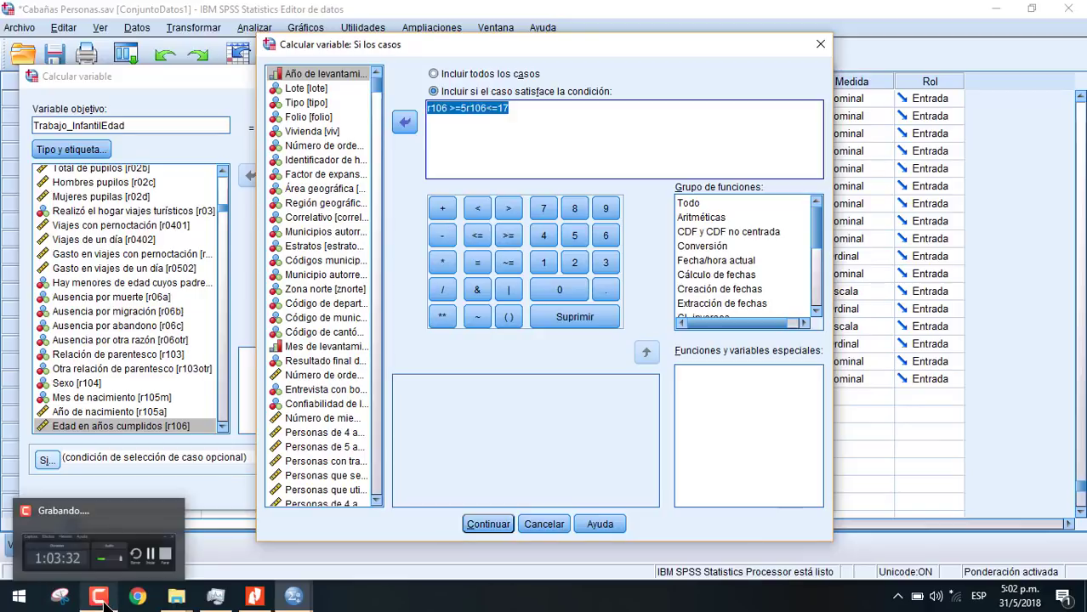
pyautogui.click(118, 520)
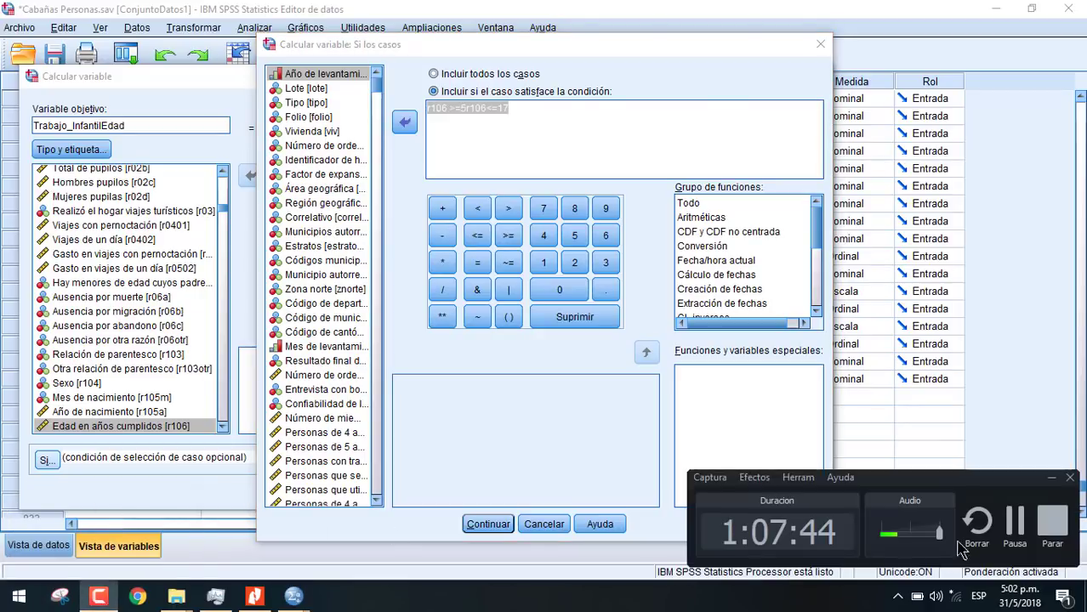
# Join the two age comparisons as r106 >=5 & r106<=17, accept the condition and run the Trabajo_InfantilEdad computation
pyautogui.click(467, 108)
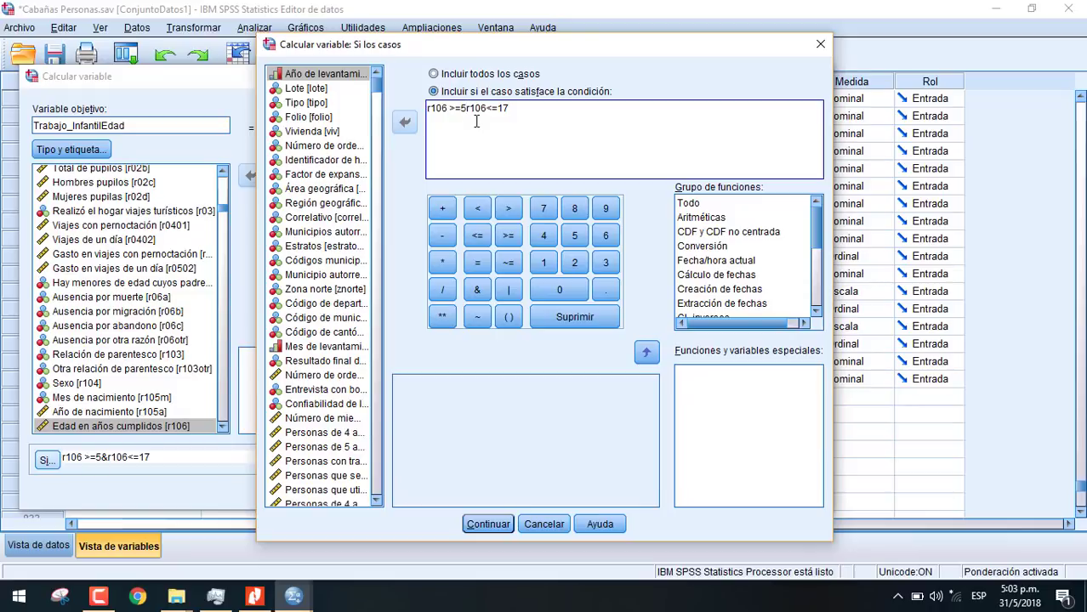
pyautogui.click(478, 292)
pyautogui.click(489, 524)
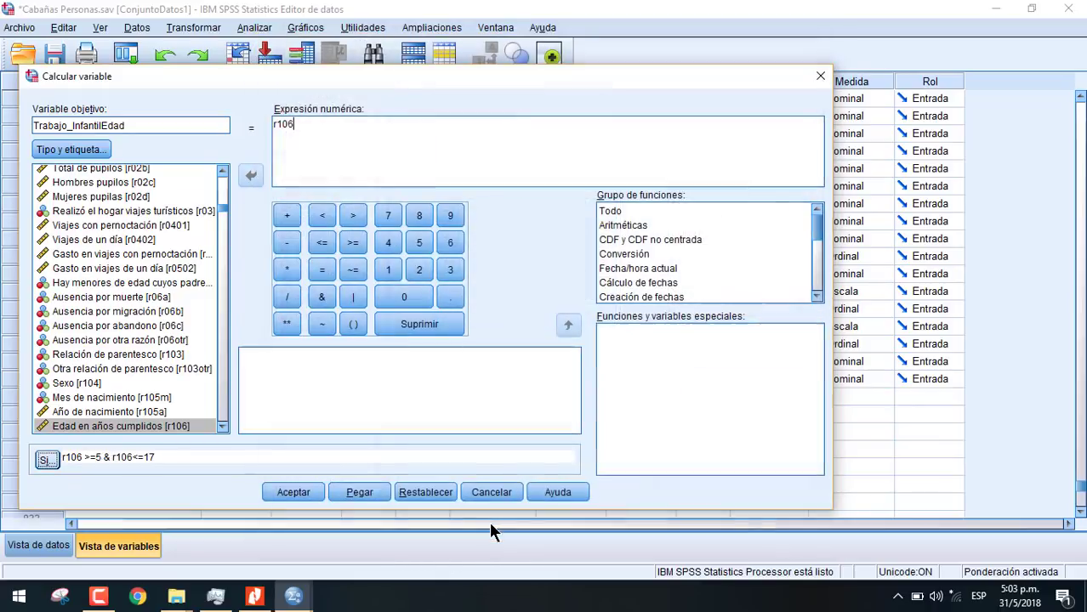
pyautogui.click(293, 492)
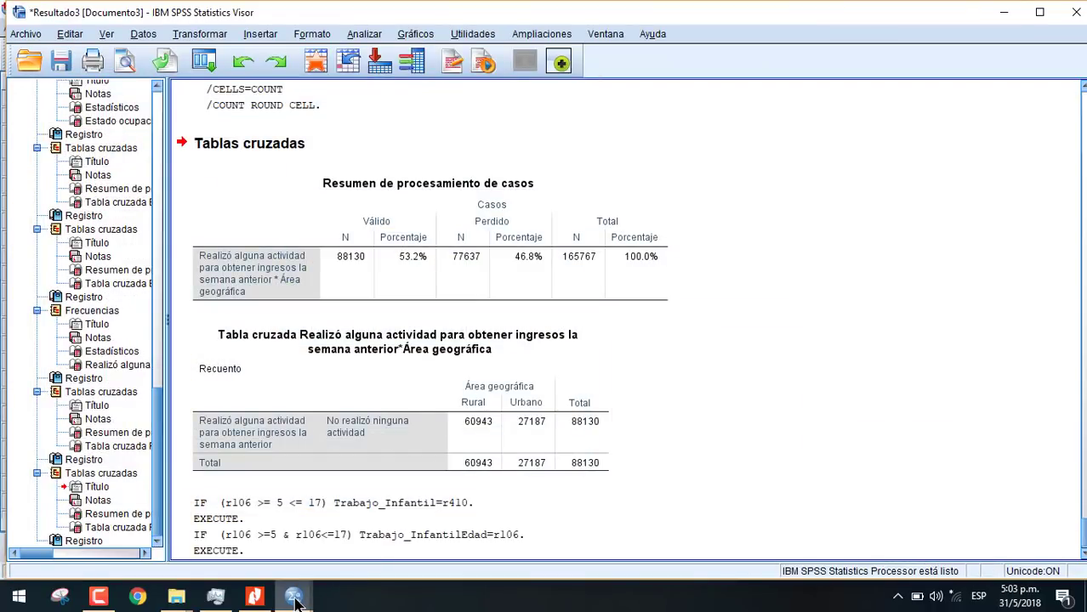
# Switch to the Cabañas Personas.sav data set, start a Frequencies analysis and remove r404 from its variables
pyautogui.moveTo(293, 596)
pyautogui.click(265, 538)
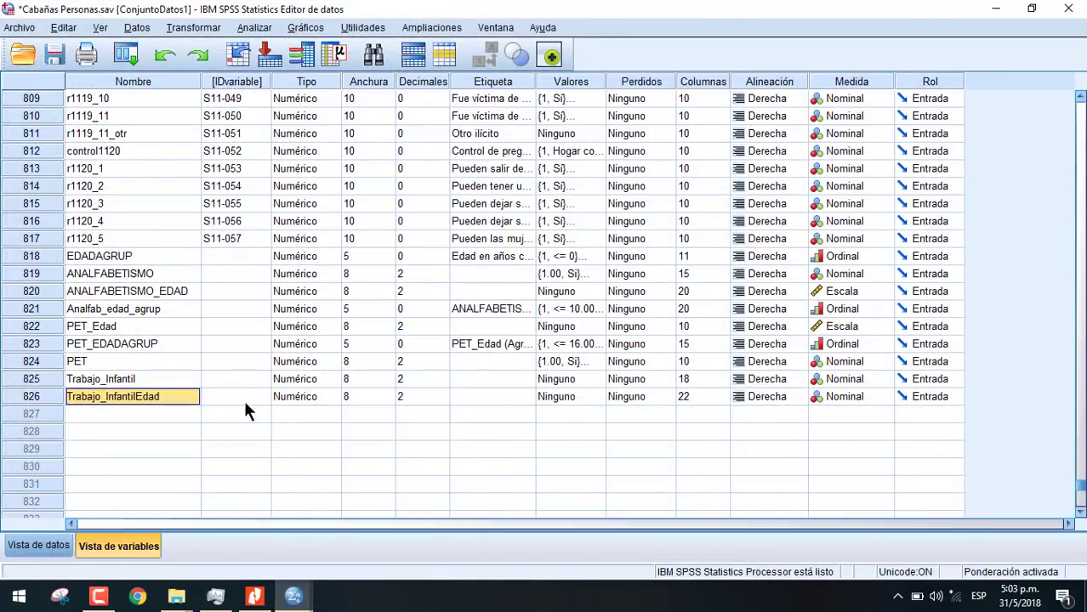
pyautogui.click(254, 28)
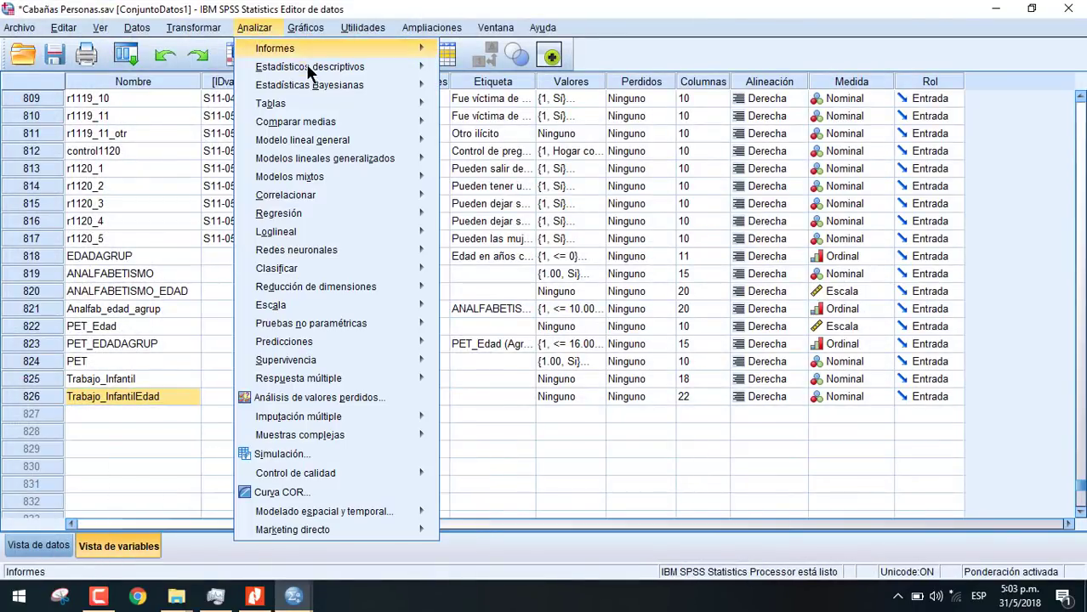
pyautogui.moveTo(310, 73)
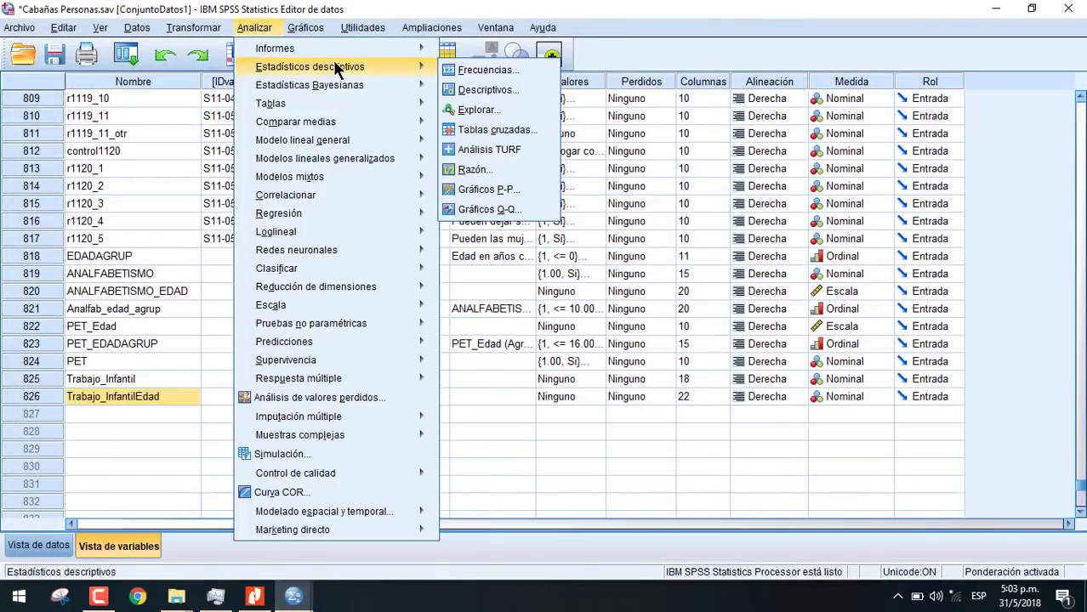
pyautogui.click(478, 68)
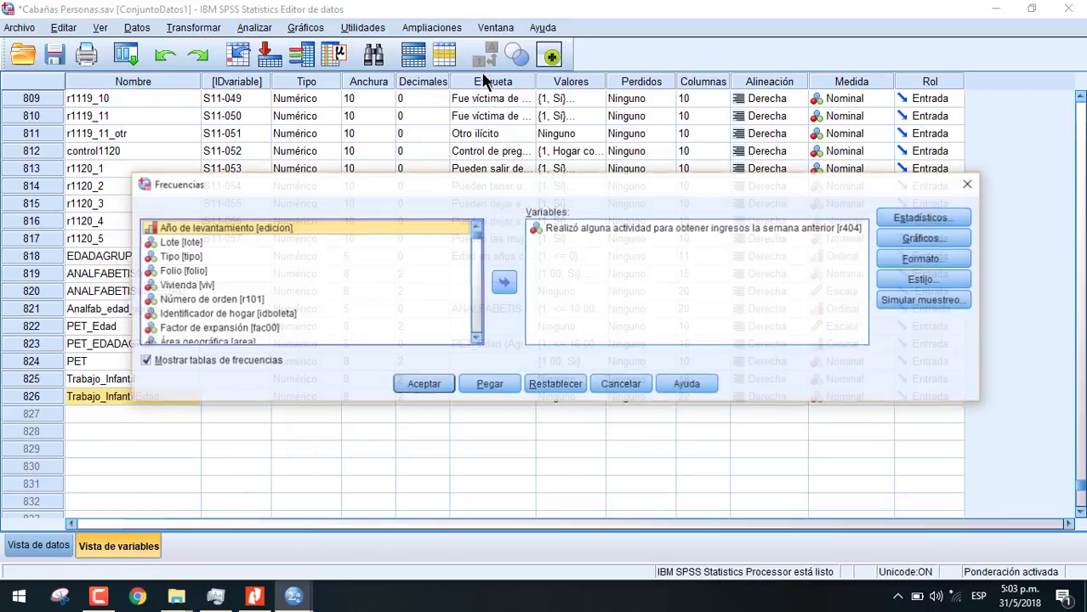
pyautogui.click(564, 234)
pyautogui.click(503, 282)
# Add Trabajo_InfantilEdad as the variable to analyse and run the Frequencies analysis
pyautogui.click(477, 285)
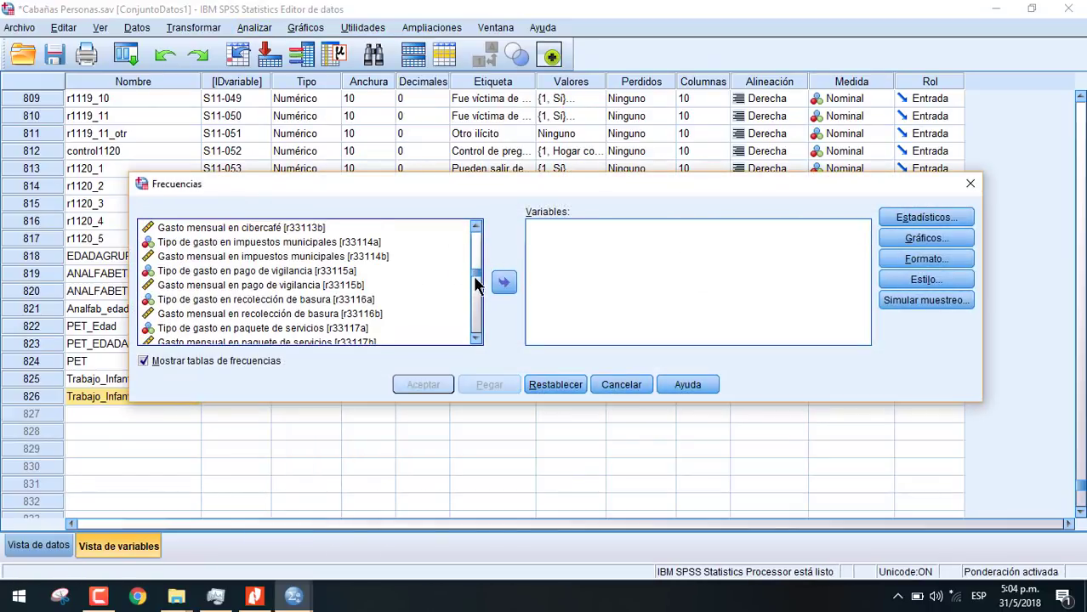
pyautogui.click(477, 285)
pyautogui.click(477, 268)
pyautogui.moveTo(477, 265); pyautogui.dragTo(474, 338)
pyautogui.click(330, 338)
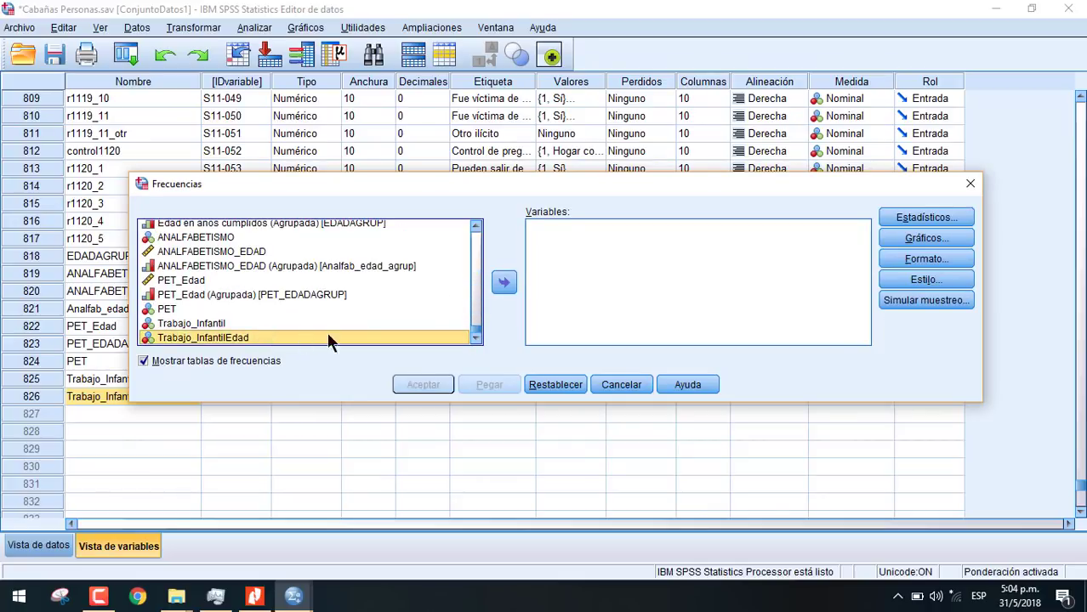
pyautogui.click(505, 281)
pyautogui.click(425, 385)
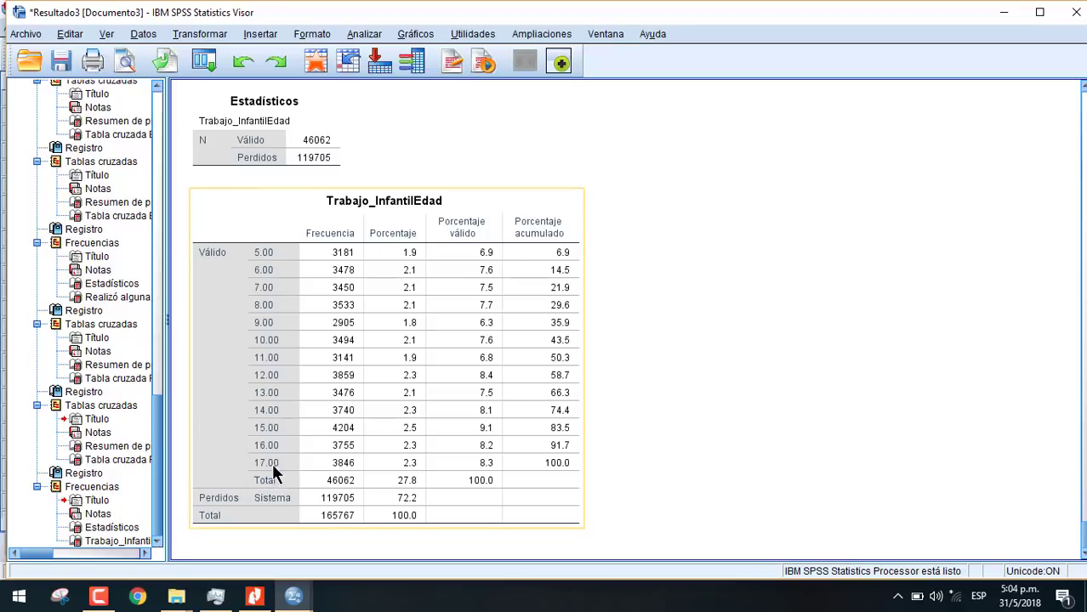
# Delete the Trabajo_InfantilEdad frequency table, its statistics table and their Frecuencias title from the output
pyautogui.click(398, 411)
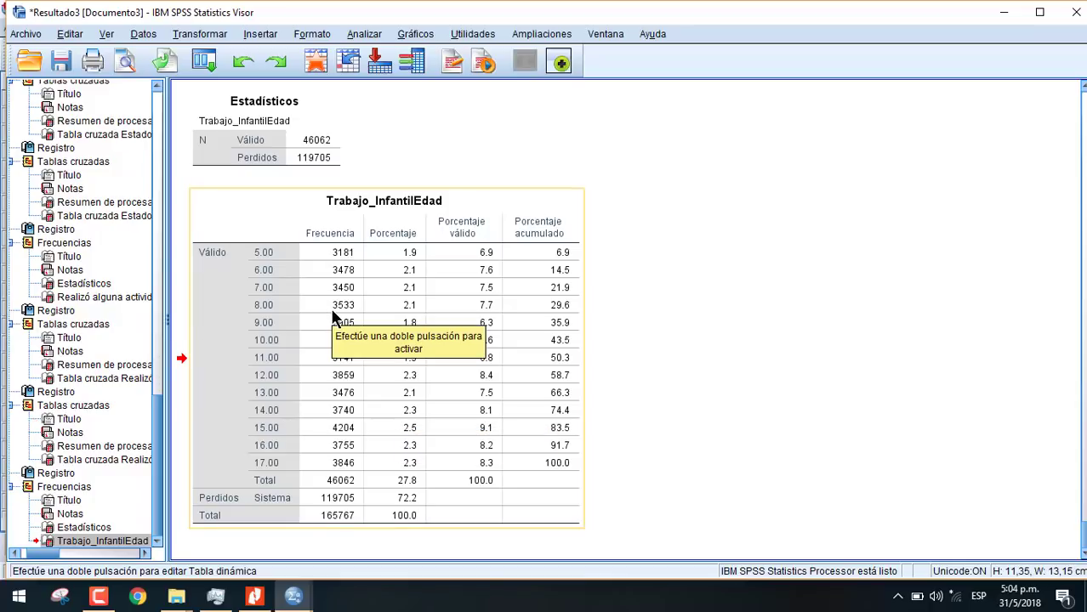
pyautogui.press('Up')
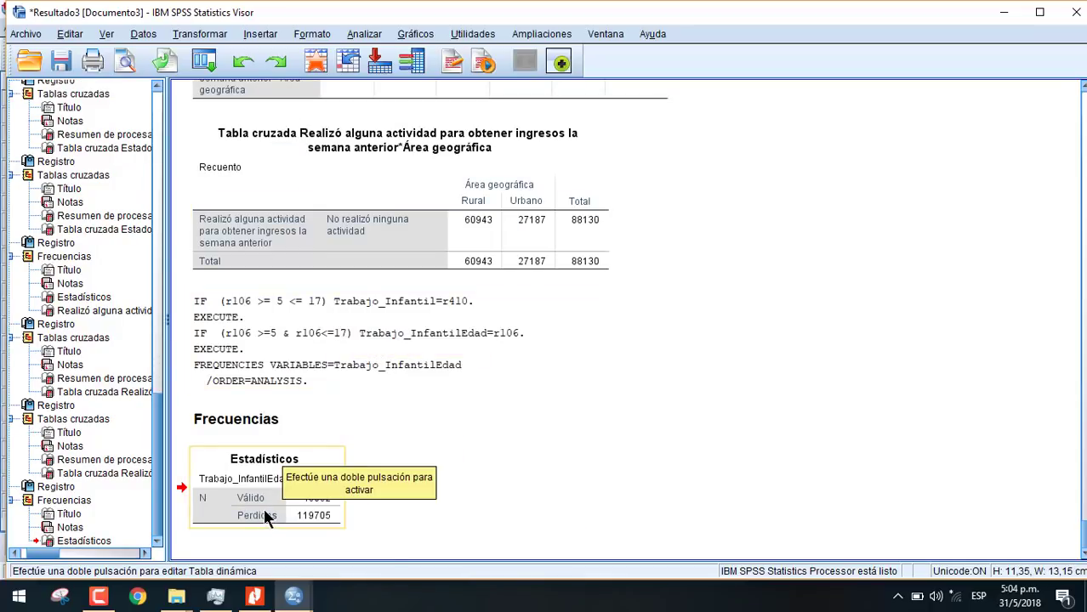
pyautogui.press('Up')
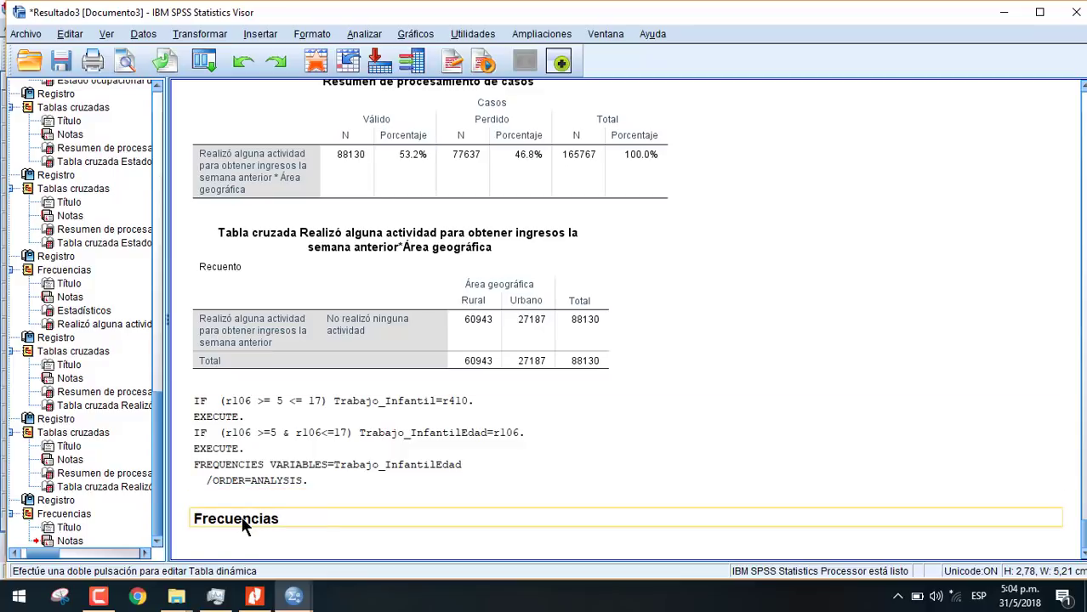
pyautogui.press('Up')
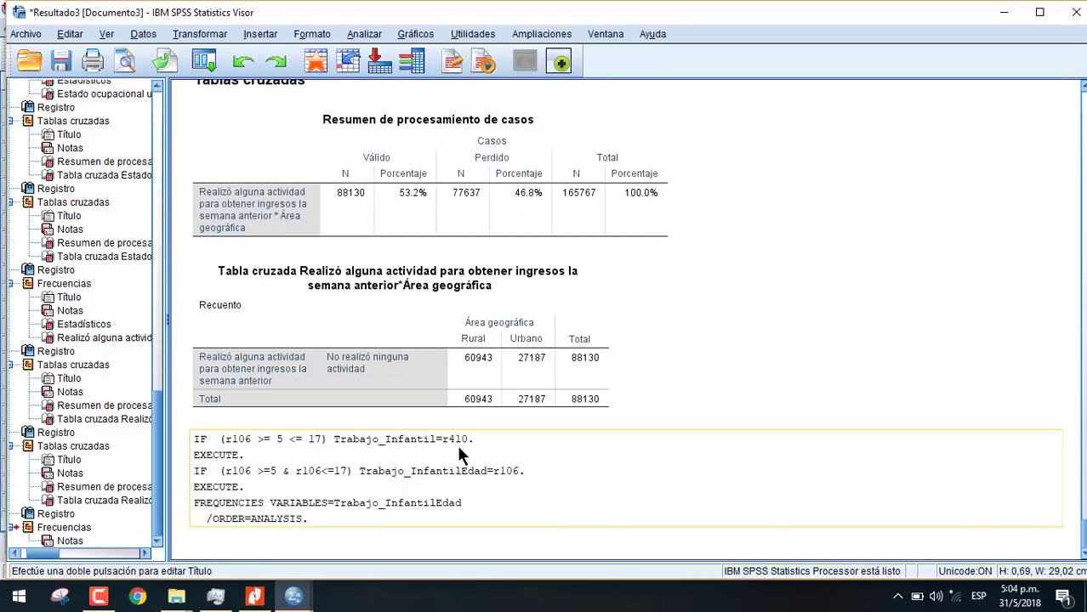
# Return to the Cabañas Personas.sav data set and select the Trabajo_Infantil variable
pyautogui.moveTo(293, 596)
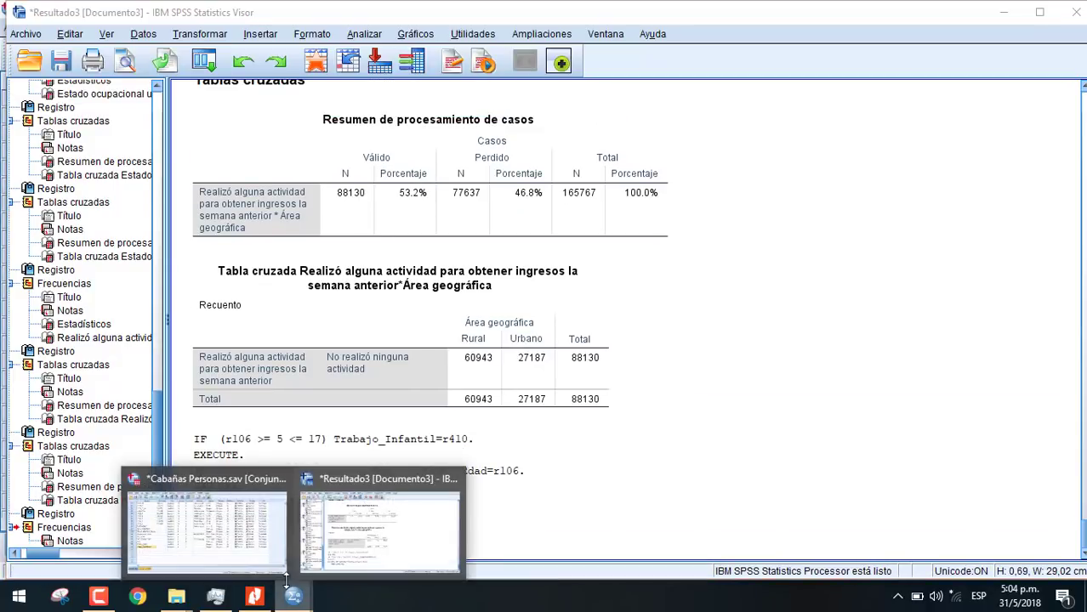
pyautogui.click(245, 546)
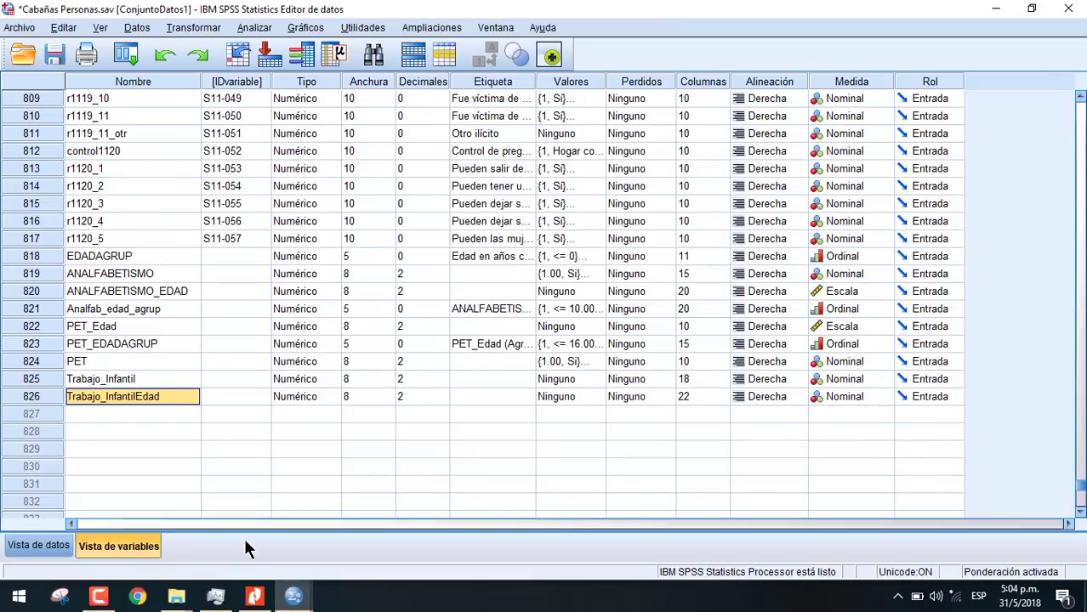
pyautogui.click(254, 27)
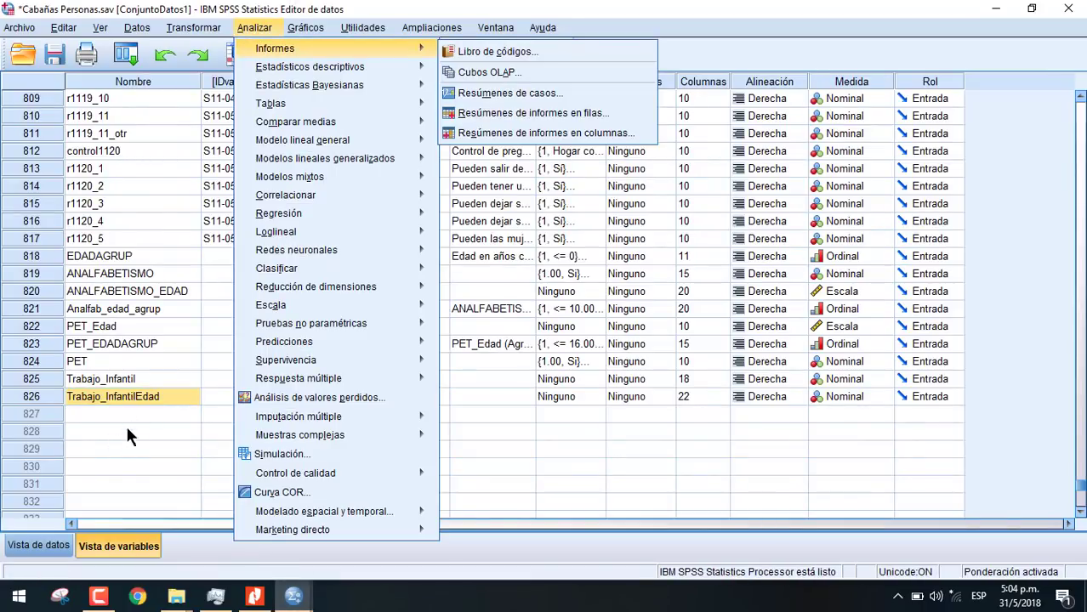
pyautogui.click(147, 430)
pyautogui.click(164, 381)
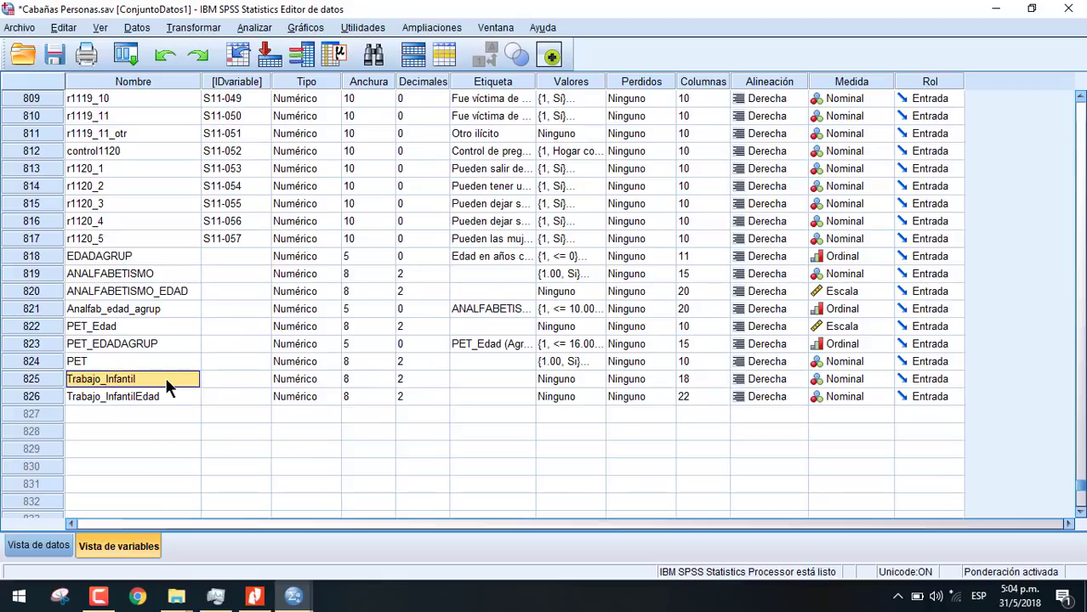
pyautogui.click(643, 385)
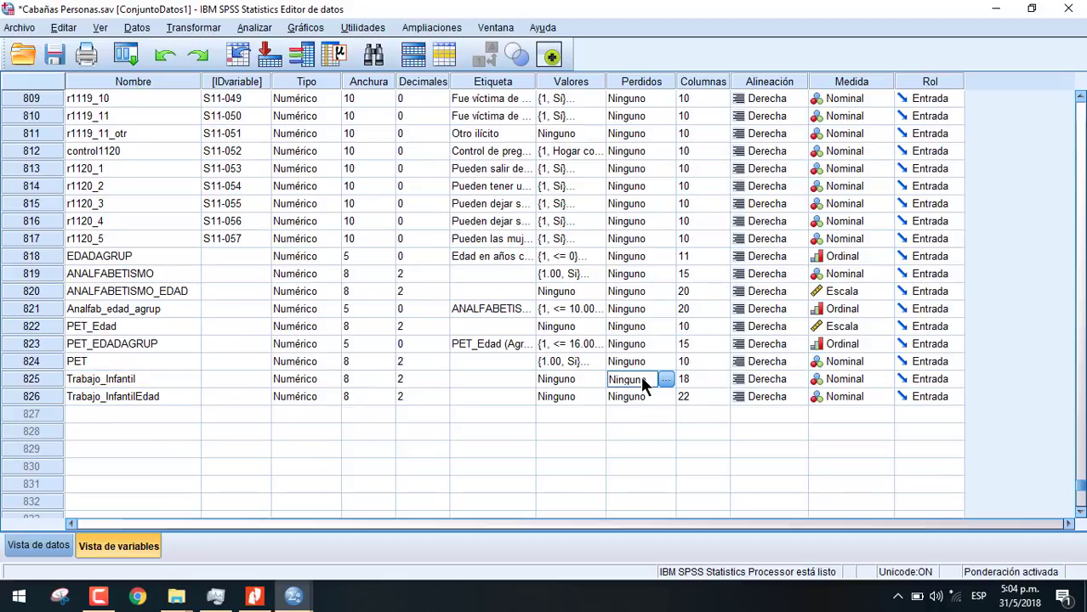
pyautogui.click(664, 382)
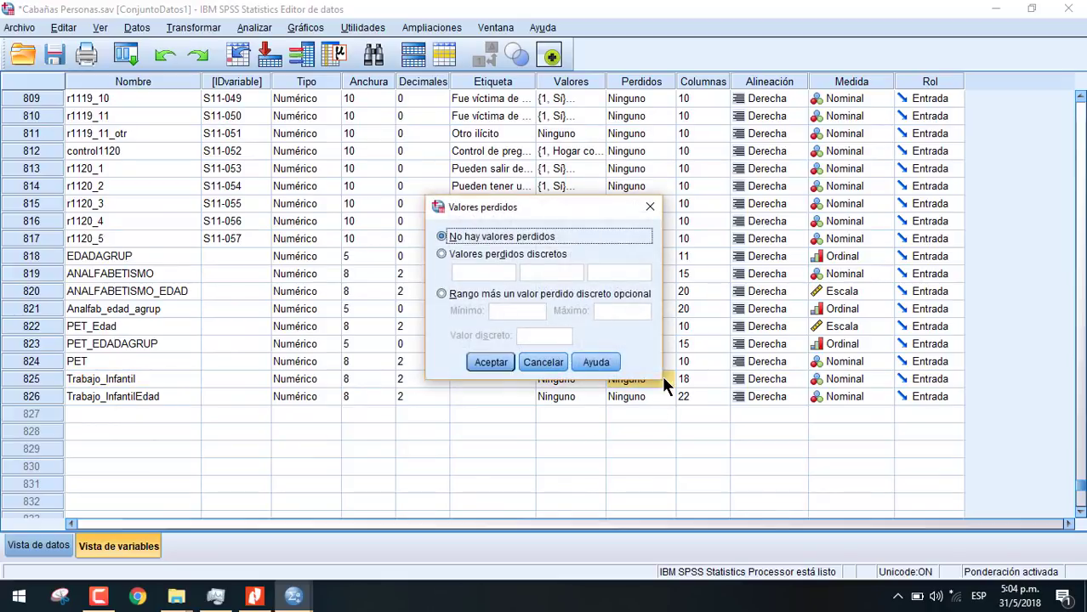
pyautogui.click(649, 210)
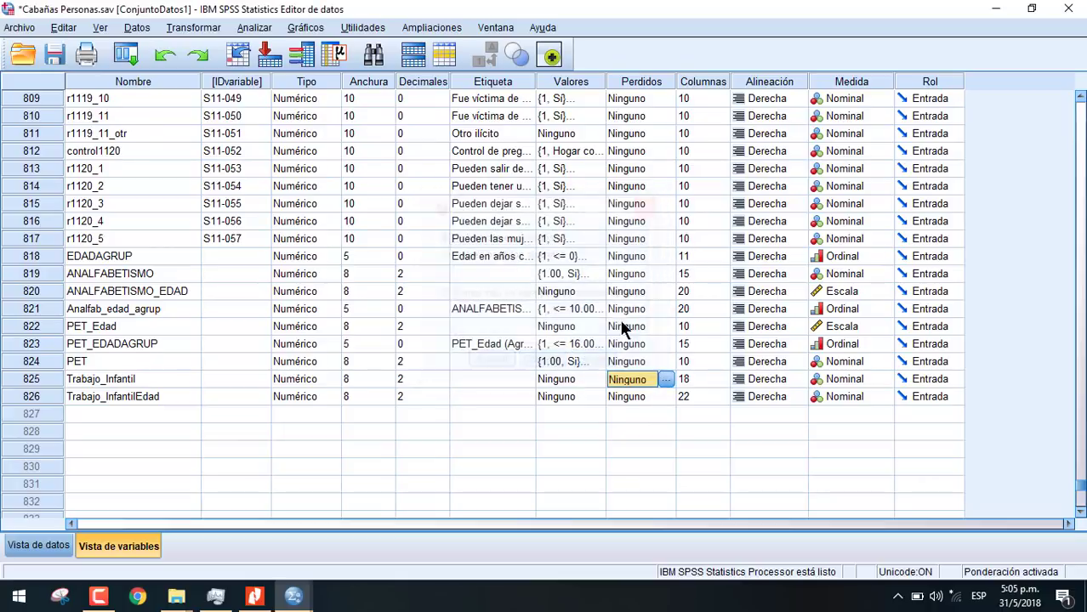
# Add a value label to Trabajo_Infantil that defines 1 as Si
pyautogui.click(576, 376)
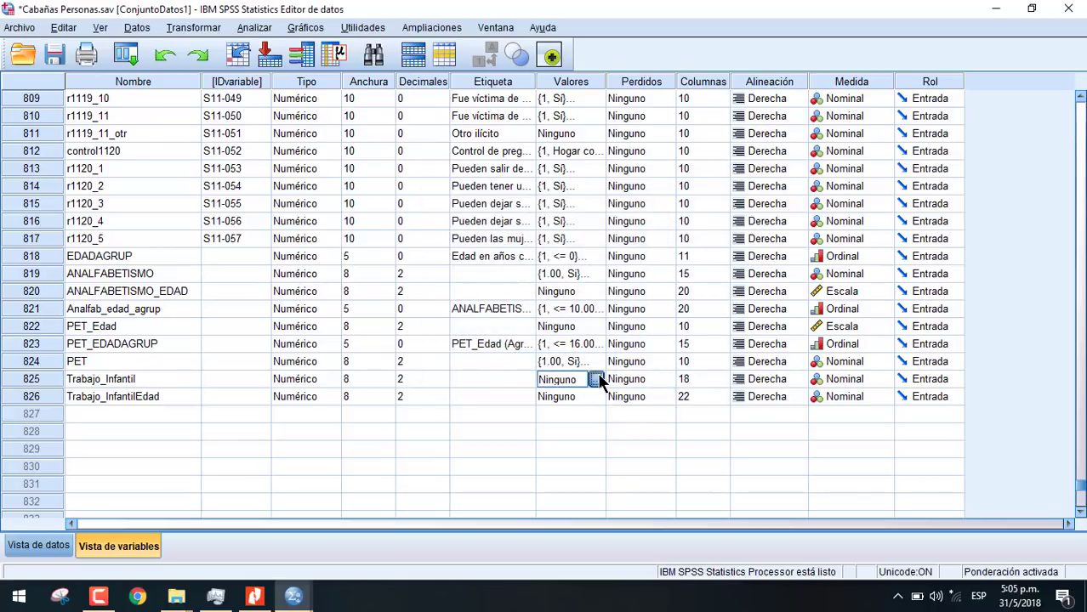
pyautogui.click(597, 380)
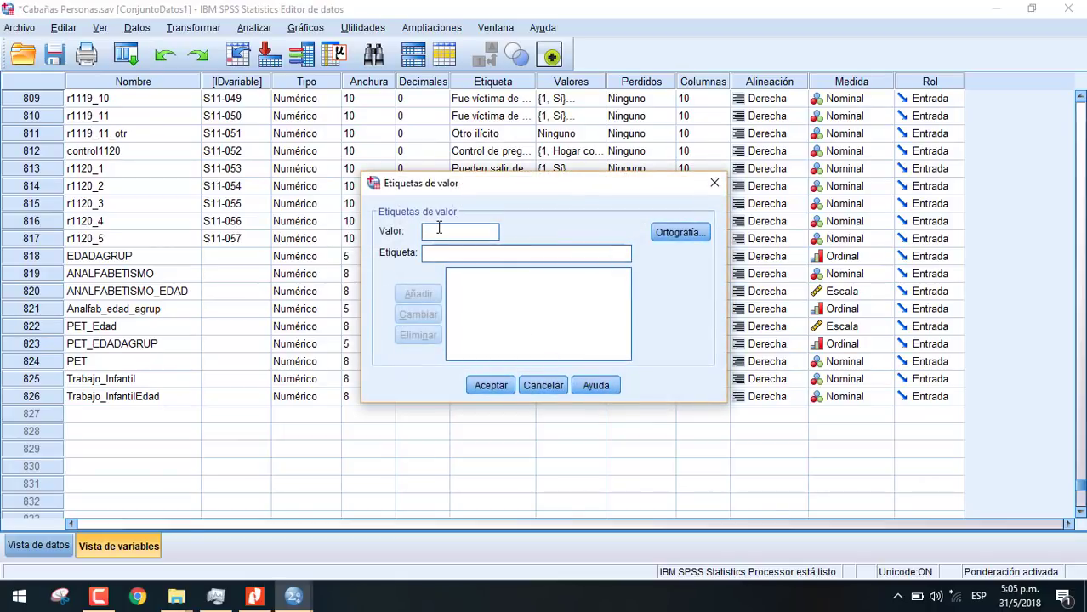
pyautogui.write('1')
pyautogui.click(443, 255)
pyautogui.write('Sí')
pyautogui.click(427, 290)
# Add a second Trabajo_Infantil value label that defines 2 as No and accept the labels
pyautogui.click(443, 226)
pyautogui.write('2')
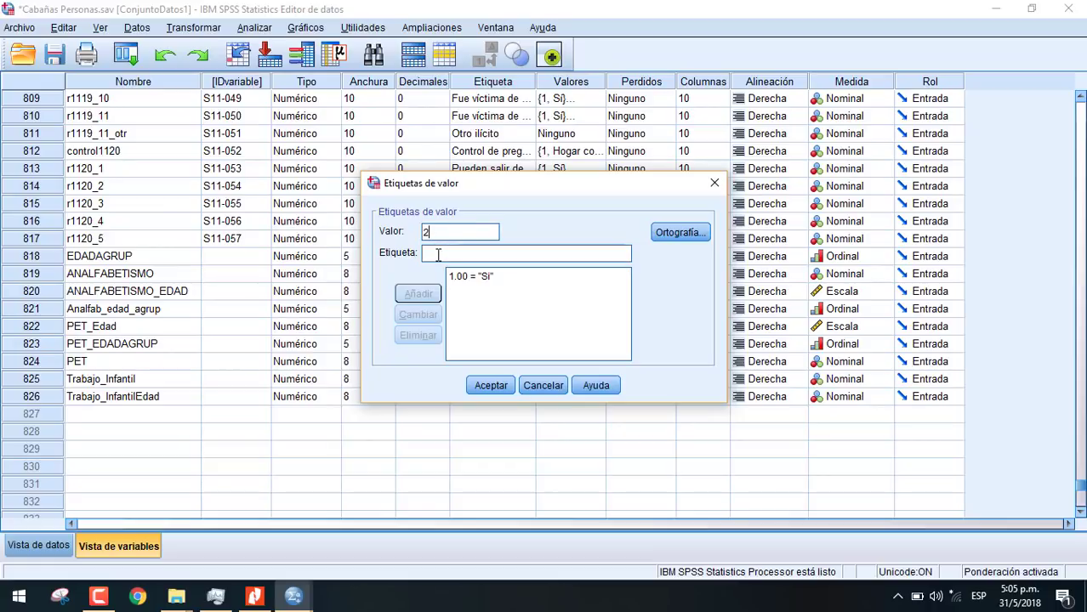
pyautogui.click(438, 254)
pyautogui.write('No')
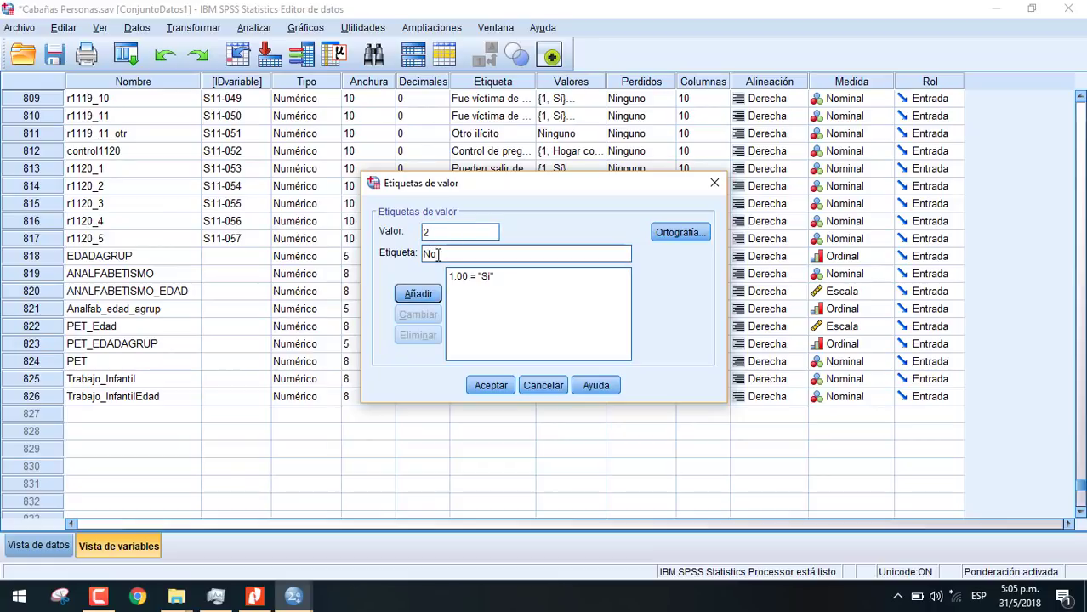
pyautogui.click(425, 292)
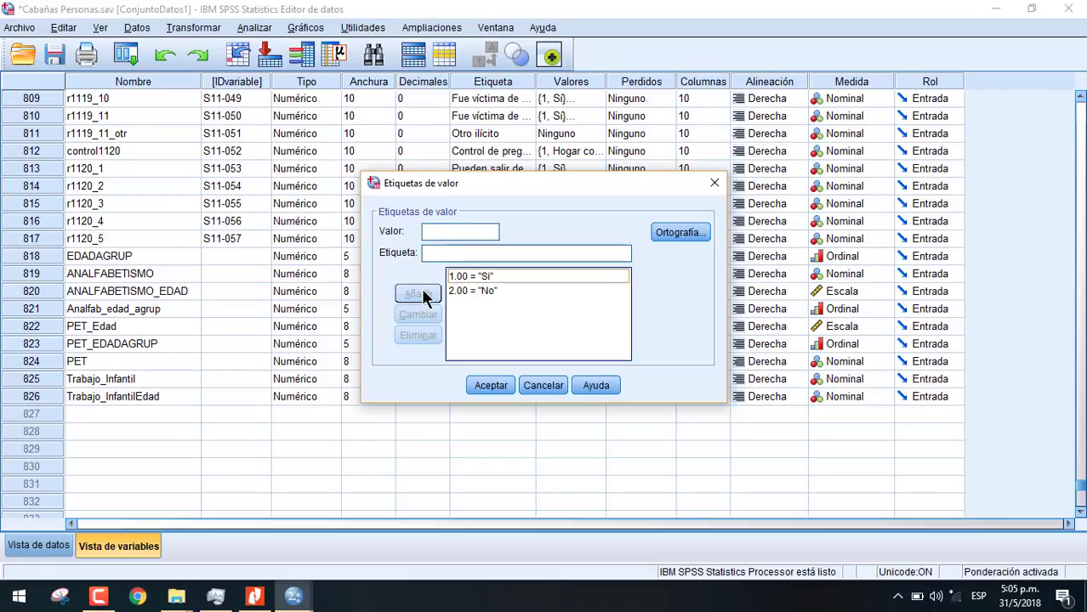
pyautogui.click(490, 389)
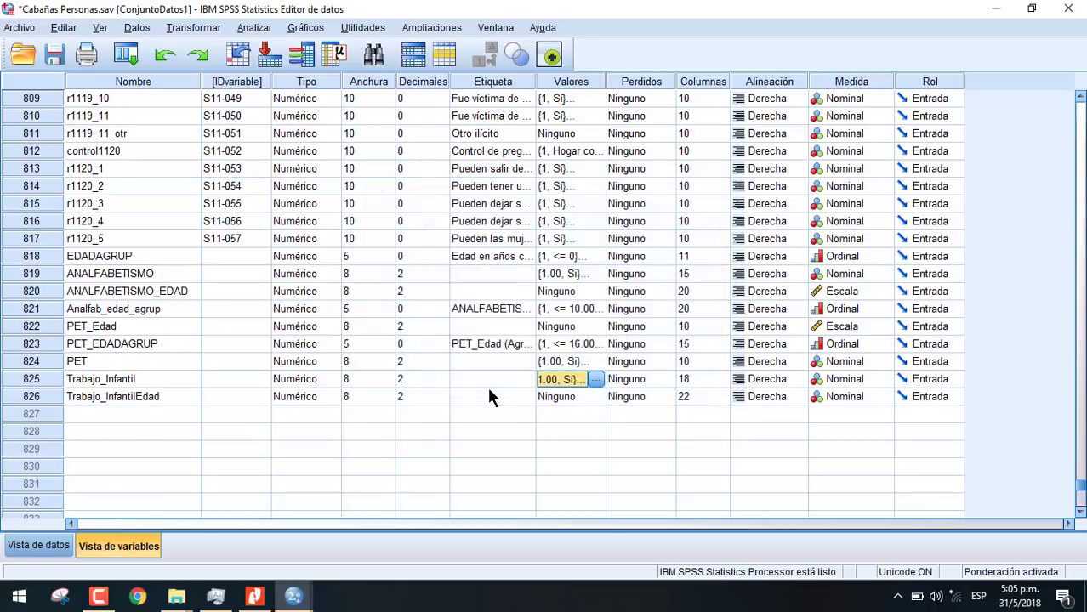
# Start a new Frequencies analysis and remove Trabajo_InfantilEdad from its variables
pyautogui.click(139, 380)
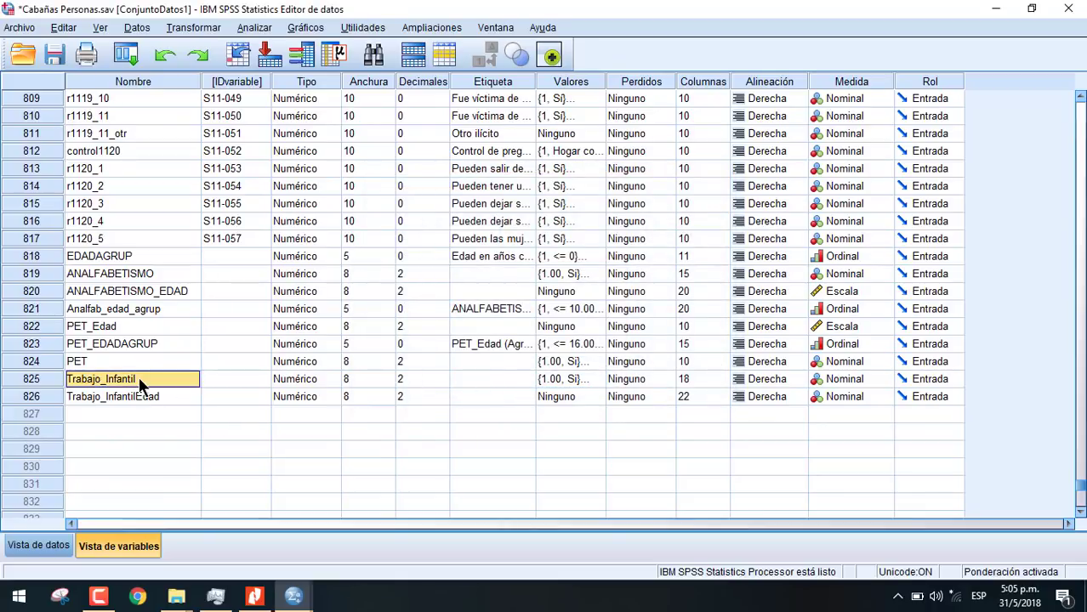
pyautogui.click(261, 30)
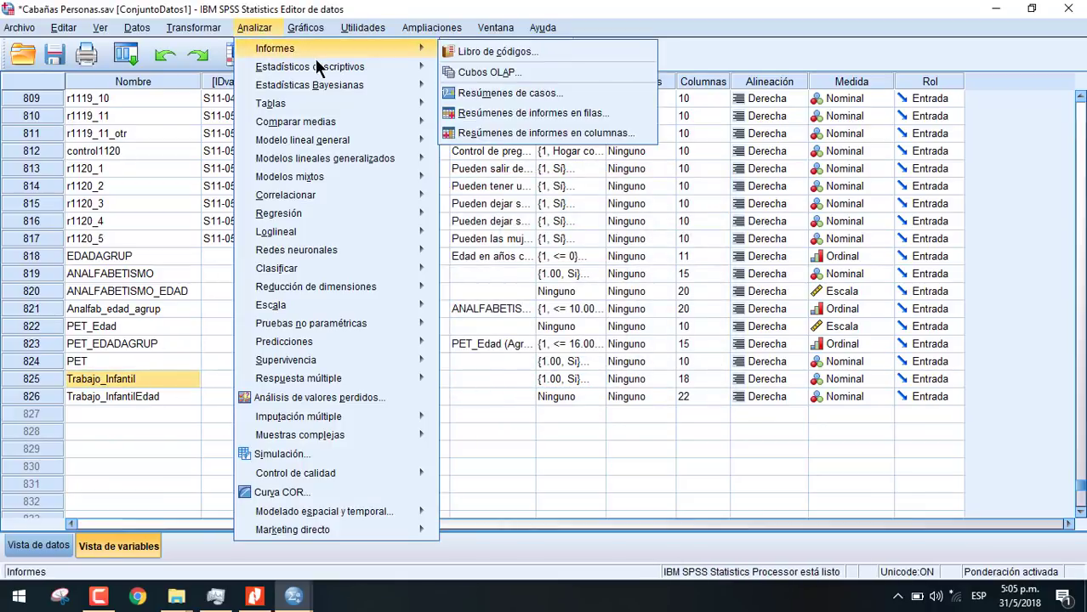
pyautogui.moveTo(312, 69)
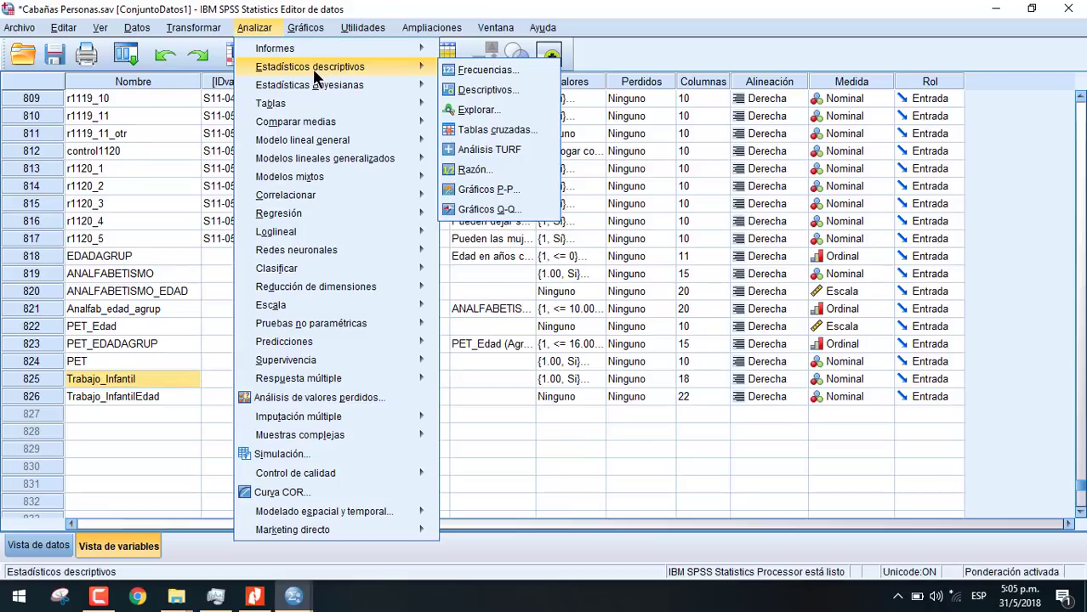
pyautogui.click(469, 72)
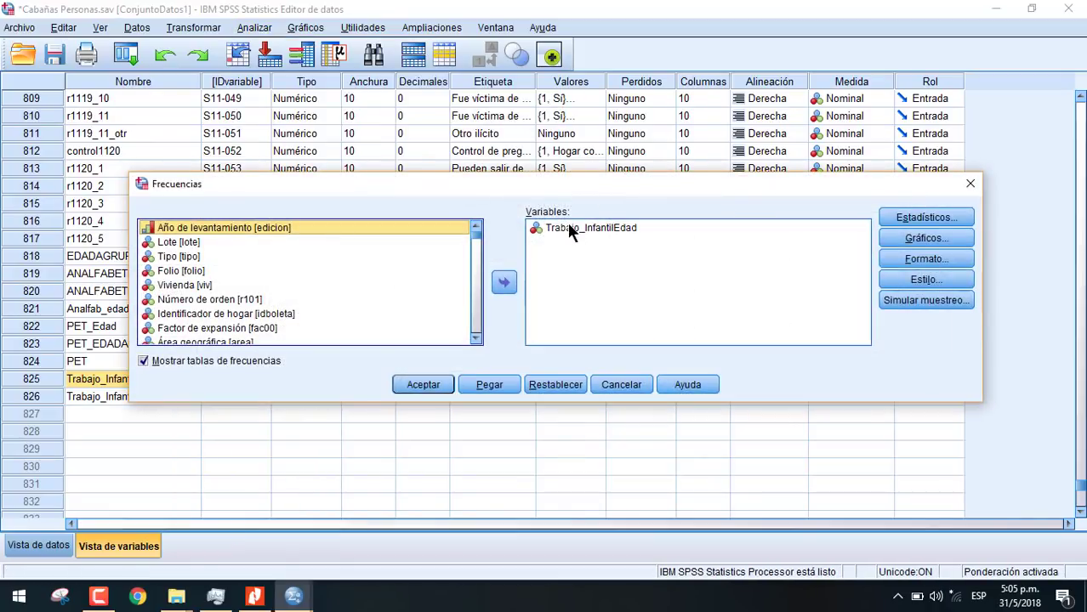
pyautogui.click(570, 232)
pyautogui.click(503, 282)
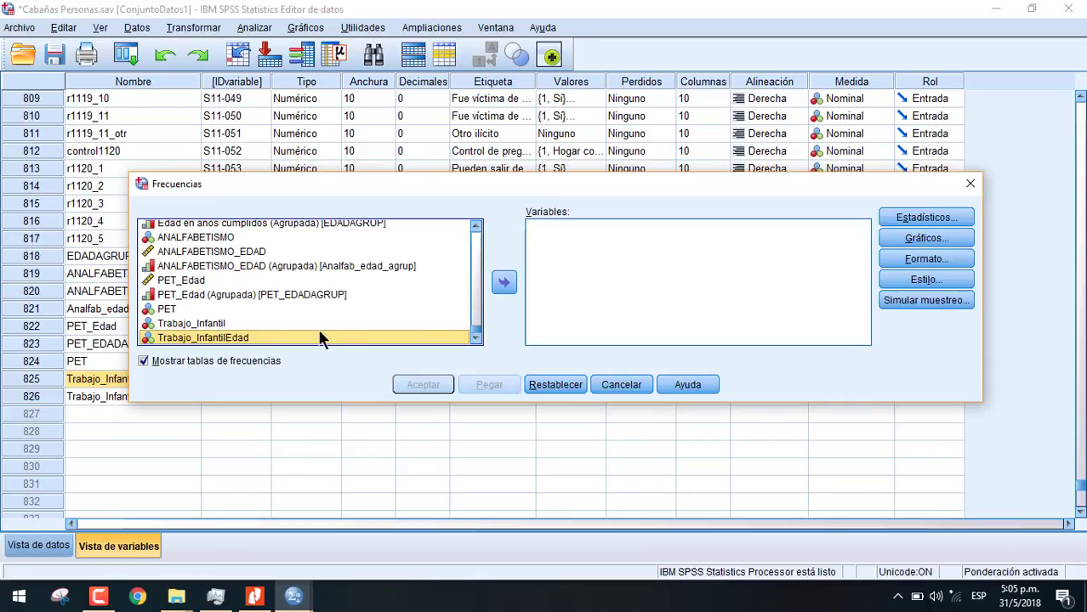
# Add Trabajo_Infantil as the variable to analyse and run its frequency table
pyautogui.click(247, 324)
pyautogui.click(503, 282)
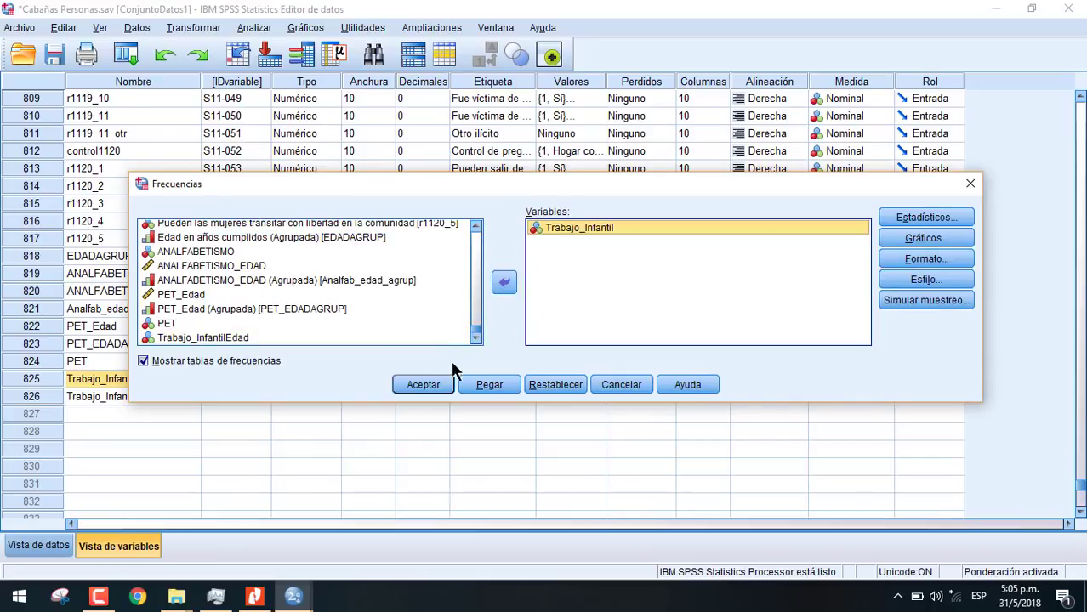
pyautogui.click(428, 382)
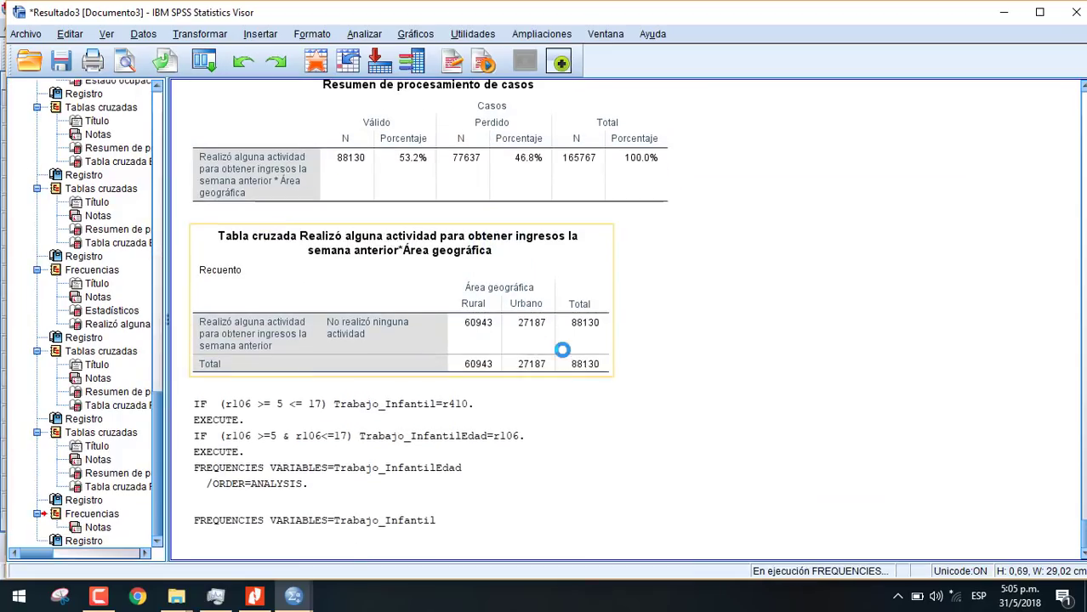
pyautogui.click(434, 471)
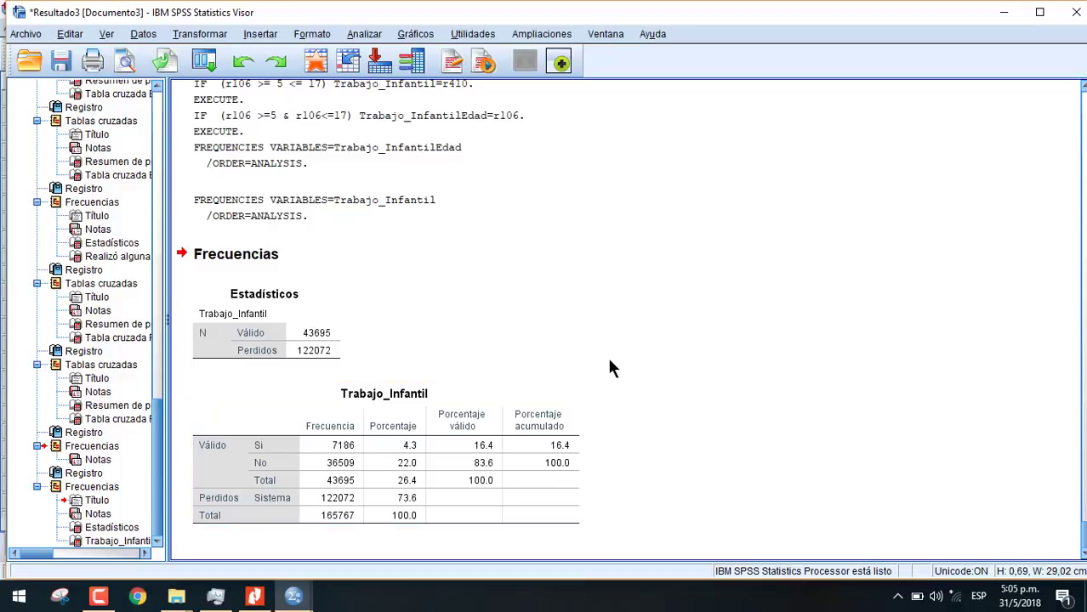
# Start a new crosstab from the data editor and clear its previous row variable and the Área geográfica column variable
pyautogui.click(294, 597)
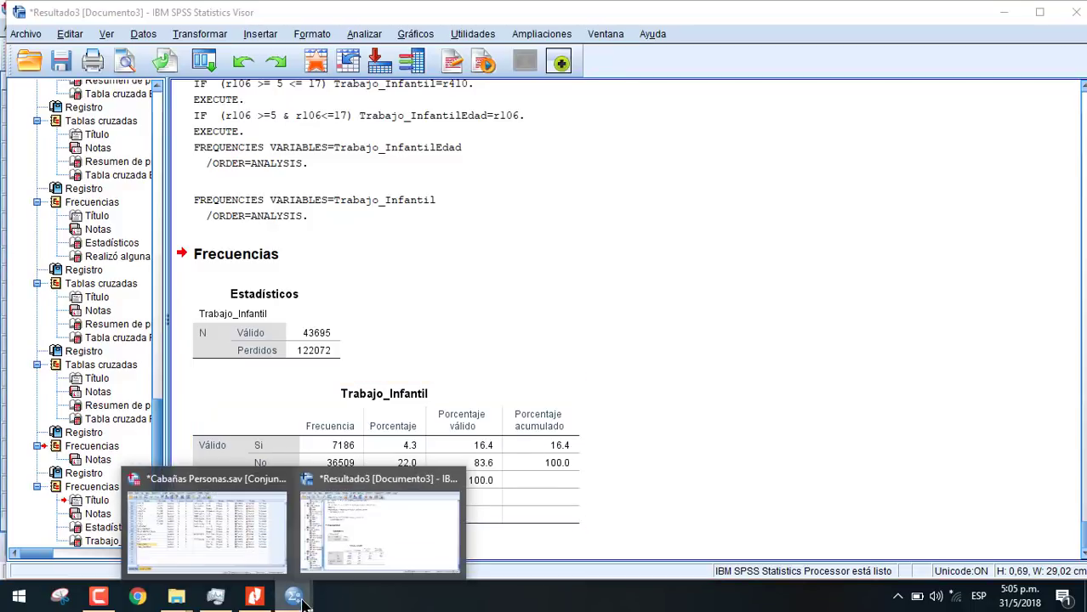
pyautogui.click(230, 534)
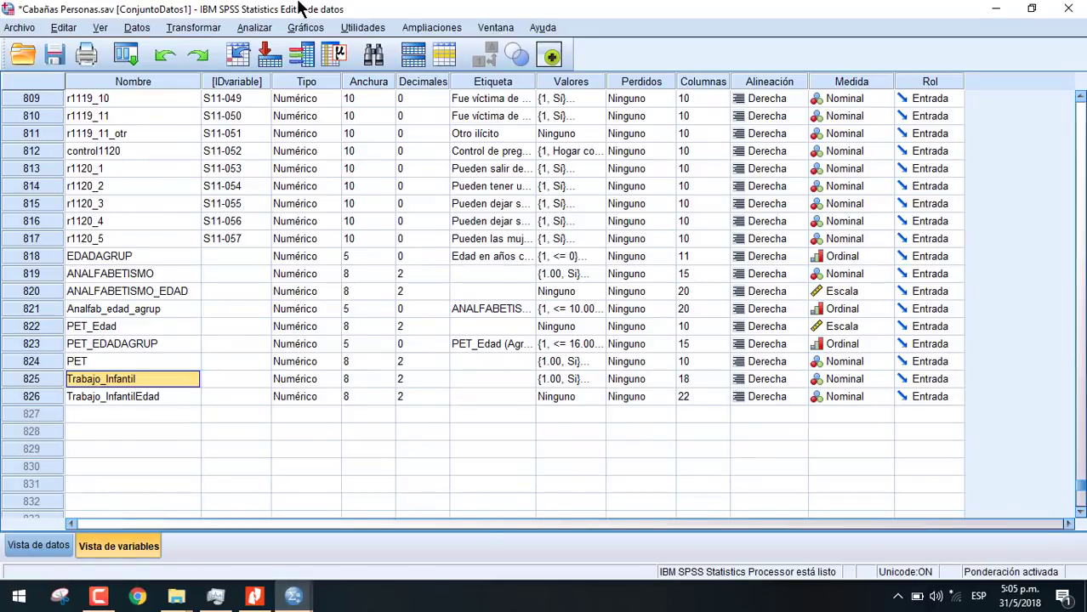
pyautogui.click(254, 29)
pyautogui.moveTo(336, 68)
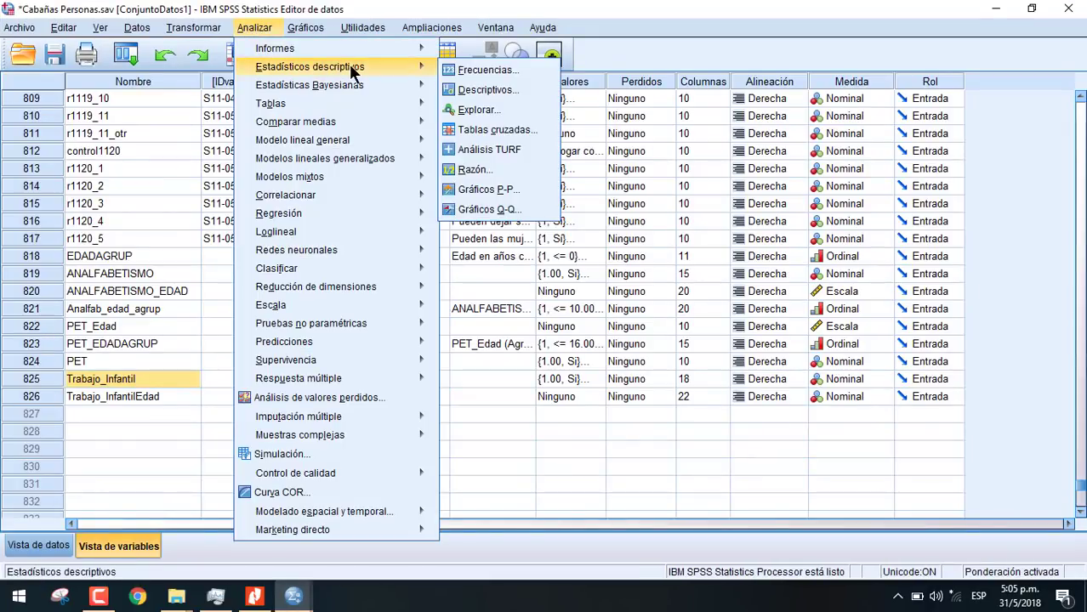
pyautogui.click(494, 130)
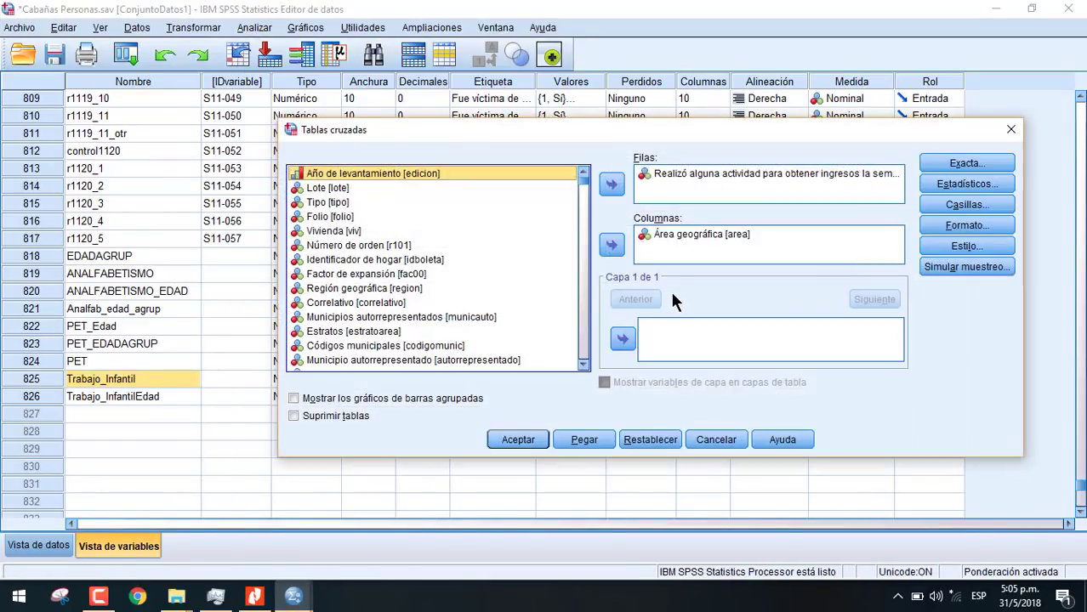
pyautogui.click(673, 234)
pyautogui.click(612, 245)
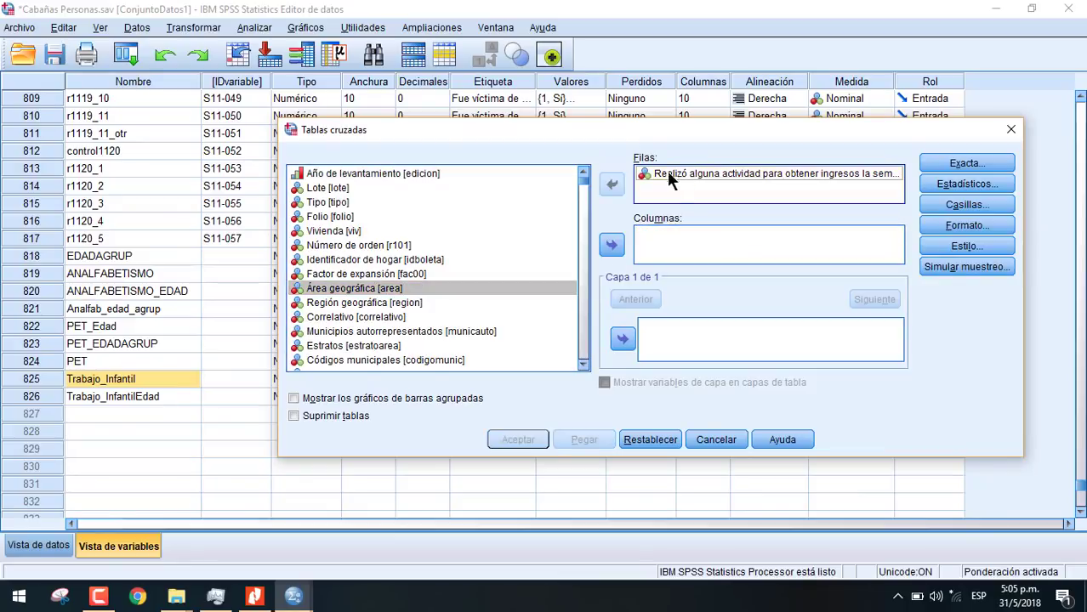
pyautogui.click(611, 184)
# Set Trabajo_Infantil as the row variable of the crosstab
pyautogui.scroll(-10, 391, 357)
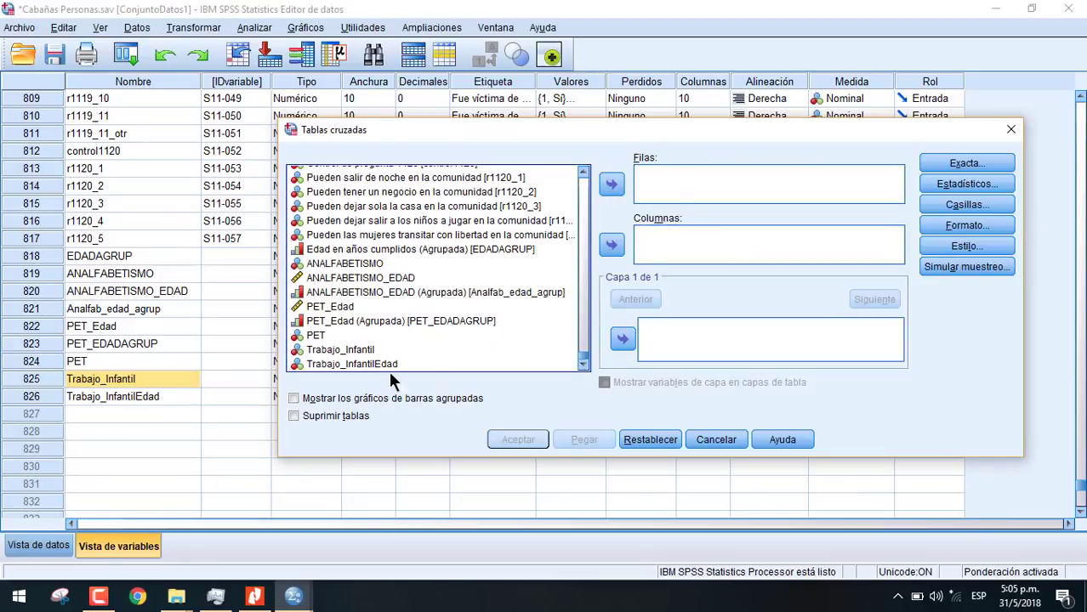
pyautogui.click(362, 350)
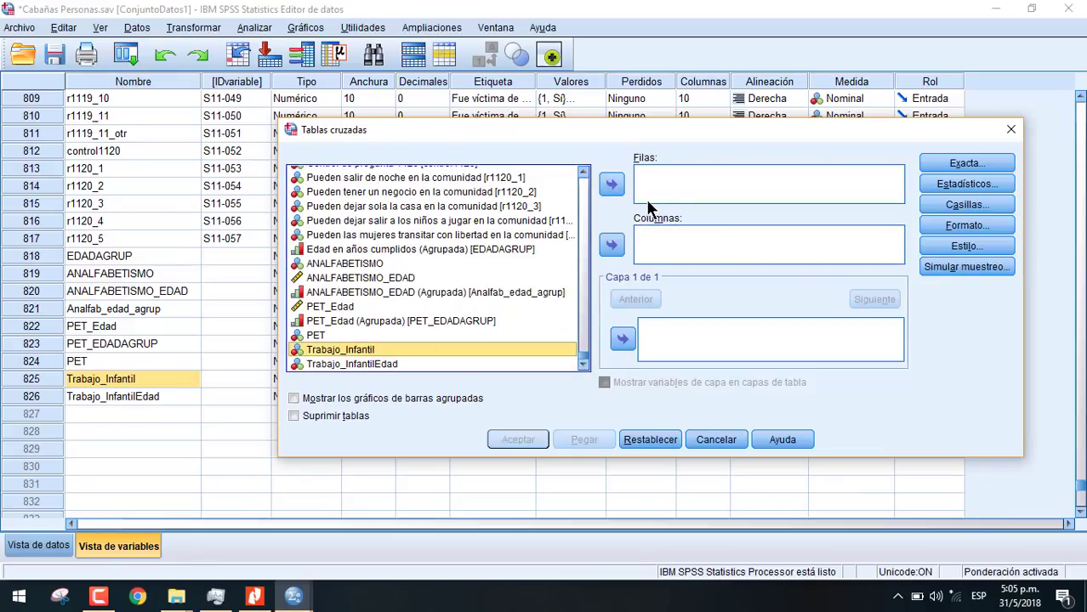
pyautogui.click(613, 186)
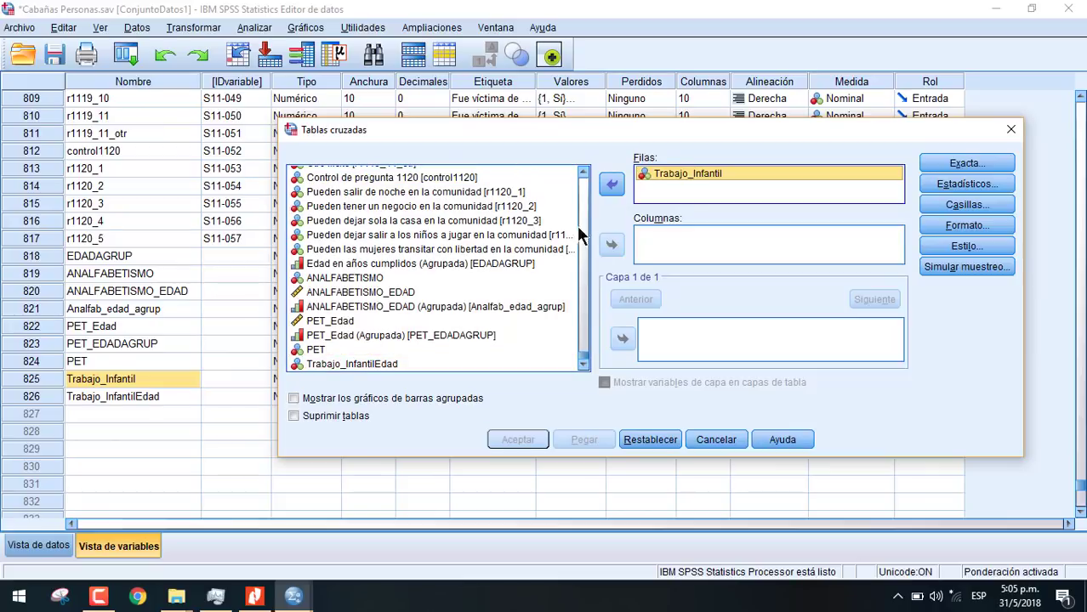
# Set Sexo [r104] as the column variable and run the crosstab of Trabajo_Infantil by sex
pyautogui.click(481, 225)
pyautogui.moveTo(587, 357); pyautogui.dragTo(583, 173)
pyautogui.click(421, 245)
pyautogui.press('s')
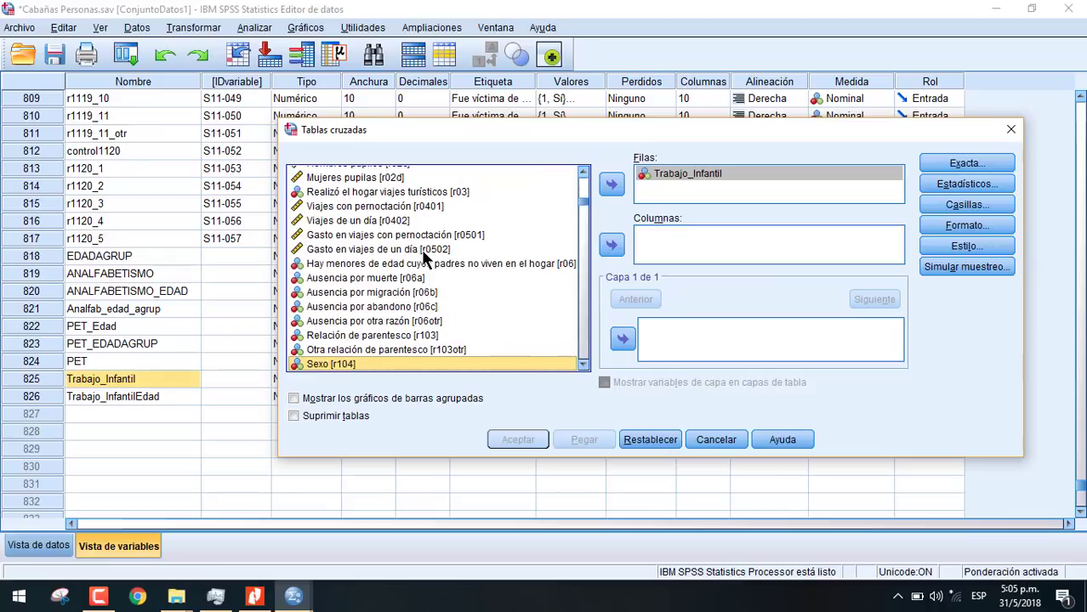
pyautogui.click(611, 245)
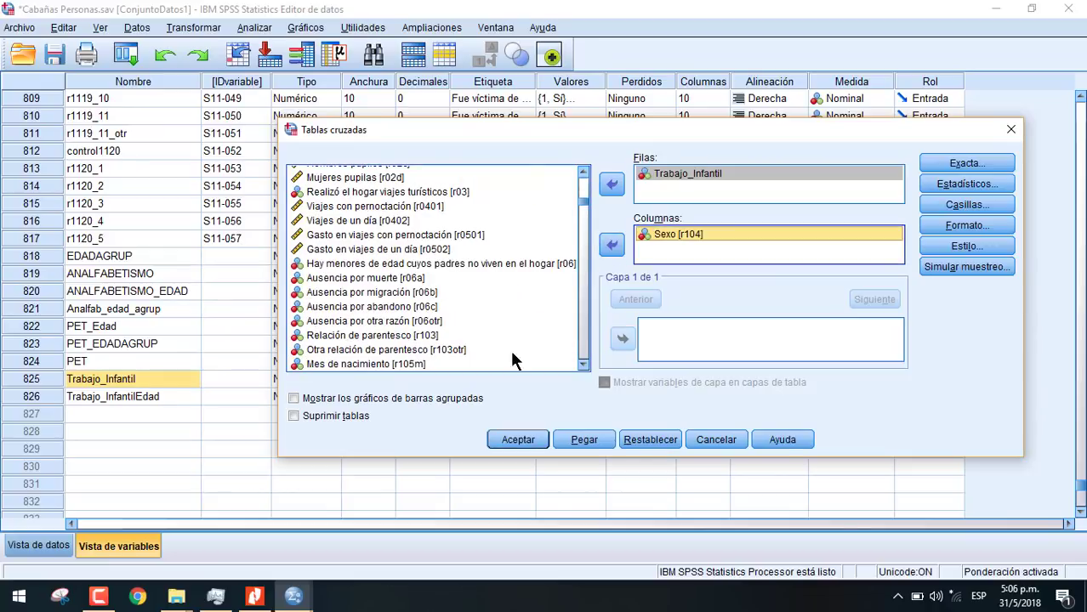
pyautogui.click(509, 442)
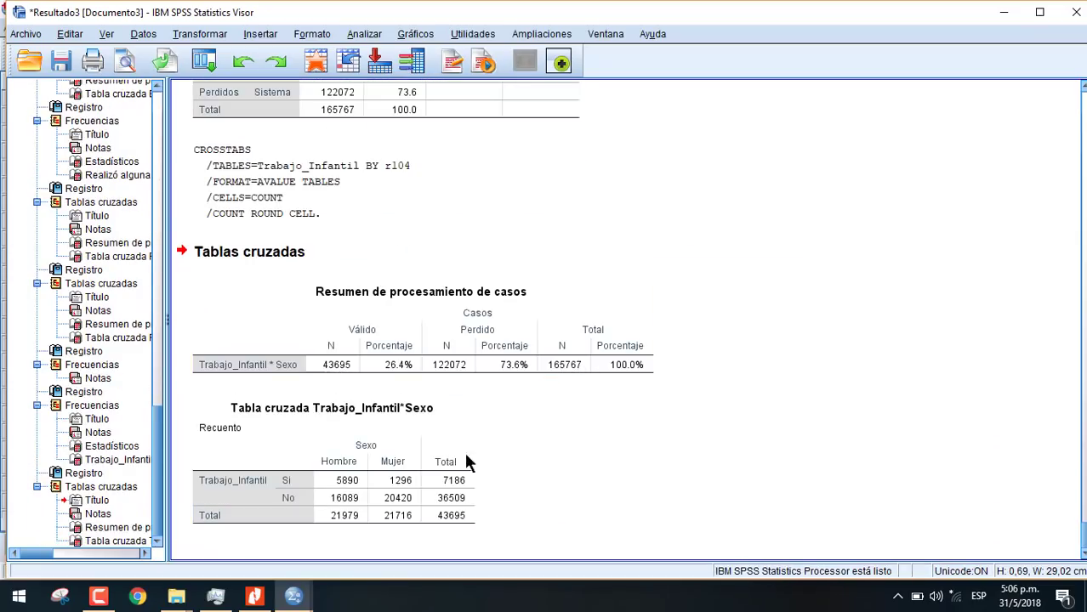
# Start another crosstab from the data editor and remove Sexo [r104] from its columns, keeping Trabajo_Infantil in the rows
pyautogui.click(294, 595)
pyautogui.click(206, 523)
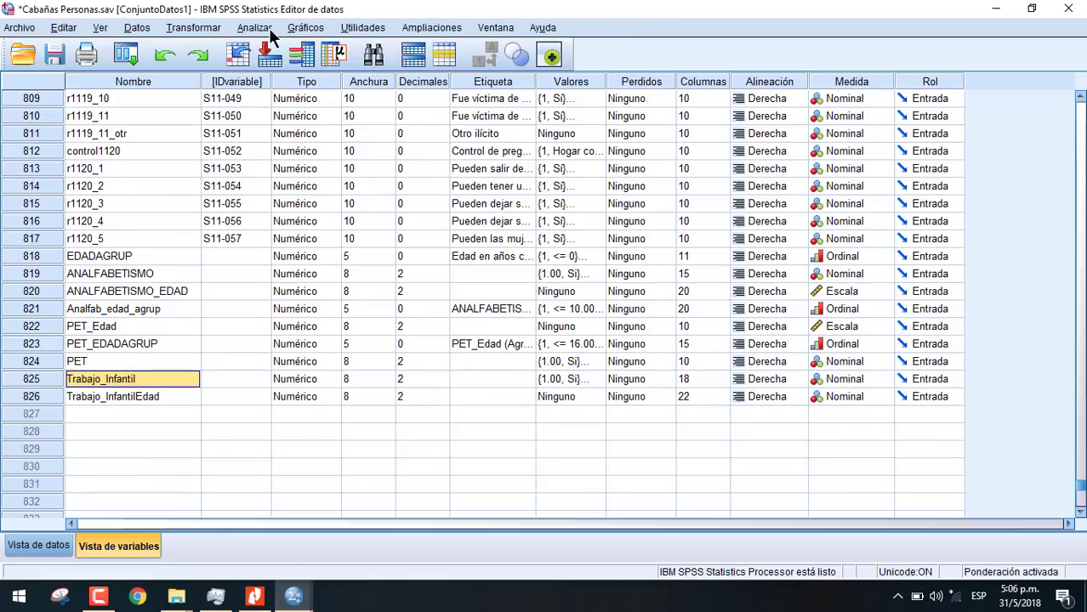
pyautogui.click(254, 27)
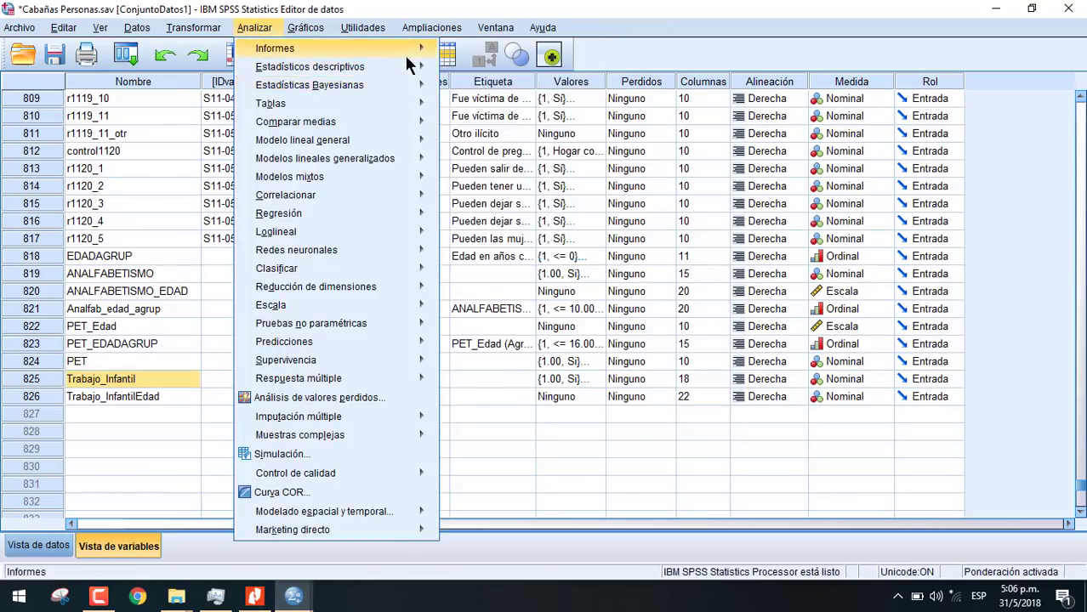
pyautogui.moveTo(400, 68)
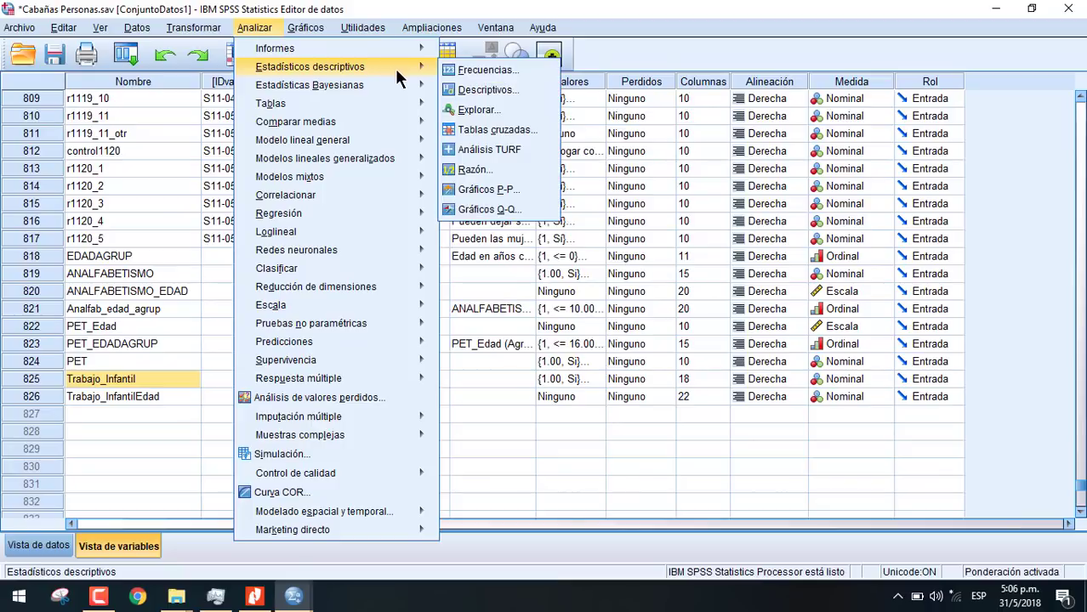
pyautogui.click(500, 136)
pyautogui.click(678, 234)
pyautogui.click(612, 245)
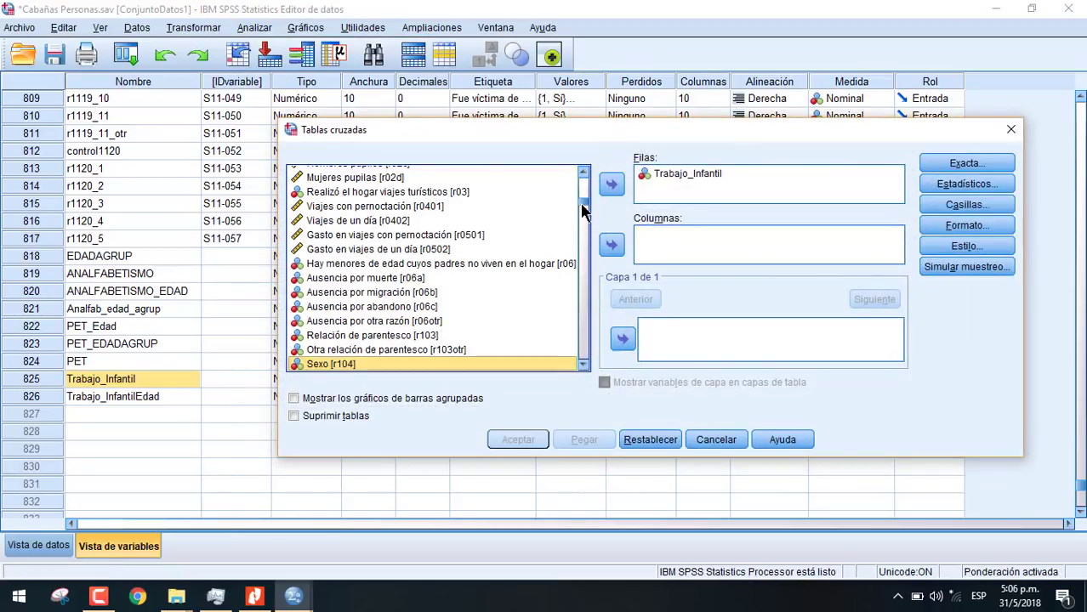
# Set Área geográfica [area] as the column variable and run the crosstab of Trabajo_Infantil by area
pyautogui.moveTo(585, 213); pyautogui.dragTo(585, 176)
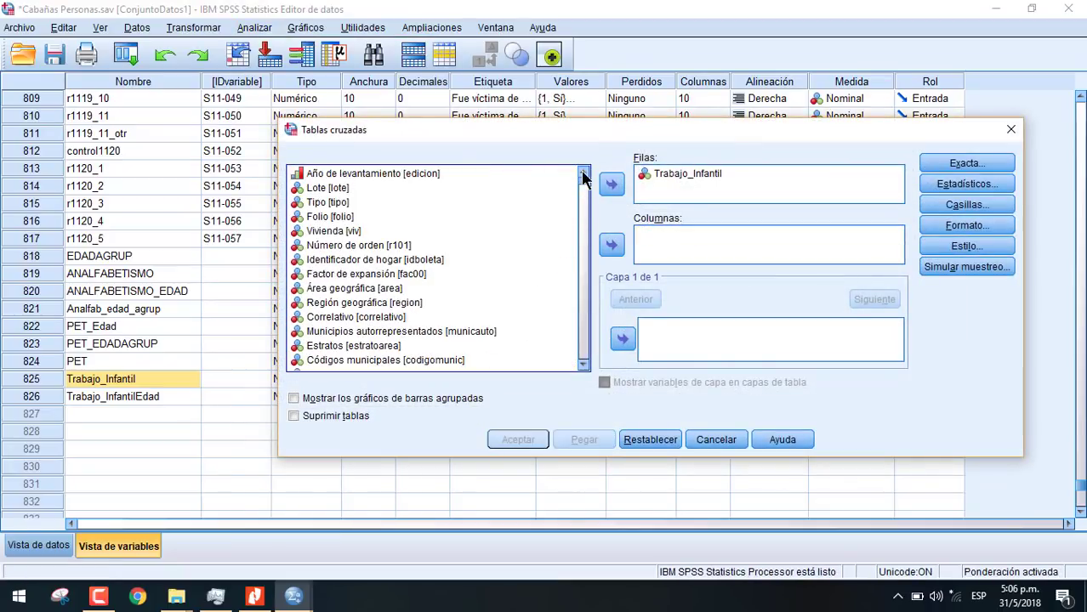
pyautogui.click(348, 291)
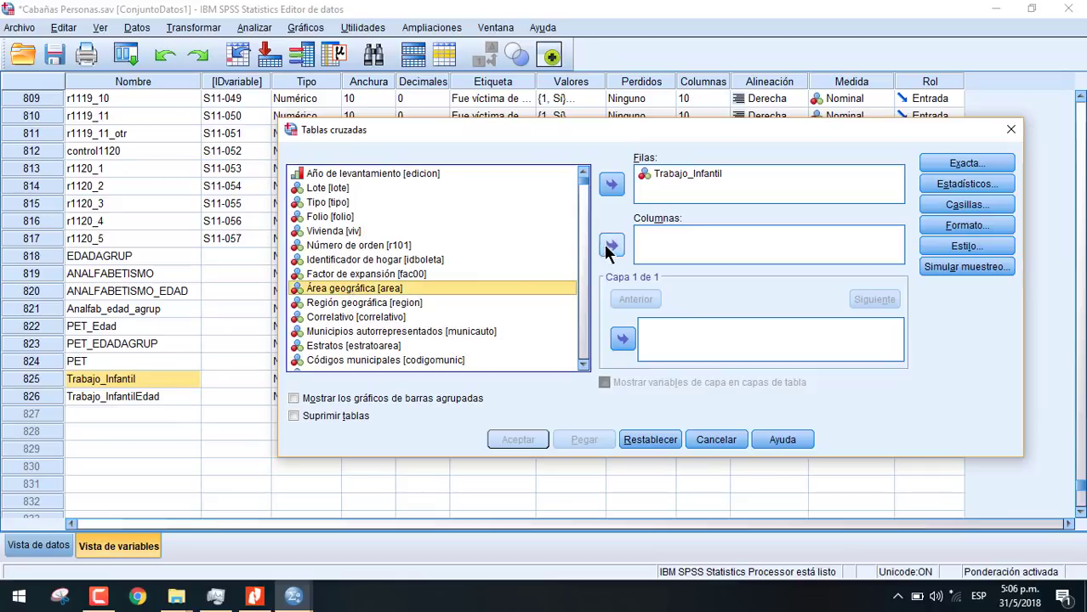
pyautogui.click(612, 245)
pyautogui.click(519, 439)
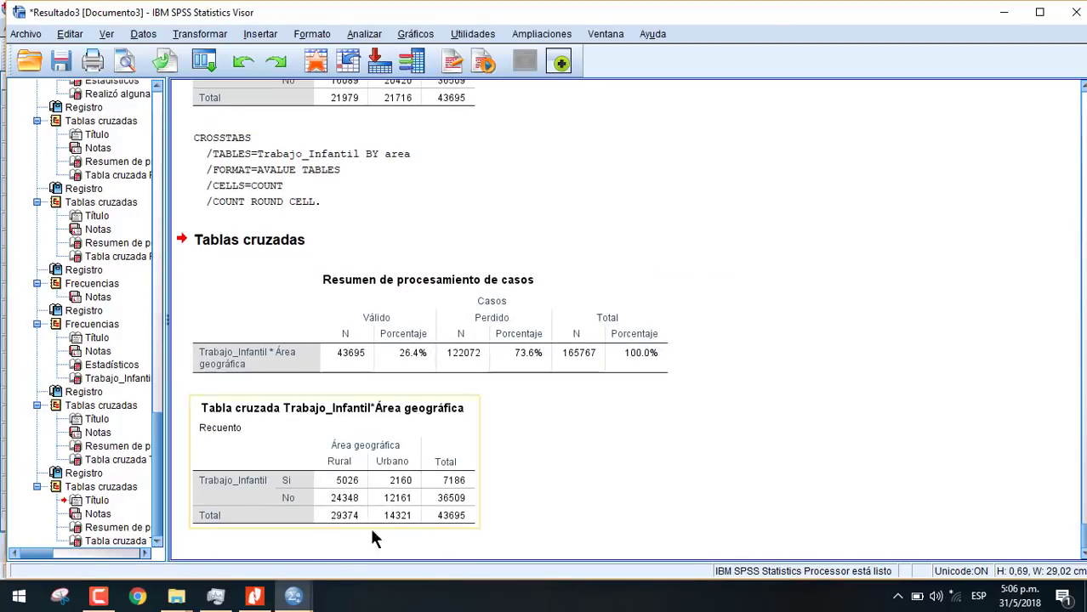
# Return to the Cabañas Personas data and set up a crosstab with Trabajo_Infantil as the column variable, replacing Área geográfica and clearing the rows
pyautogui.click(294, 598)
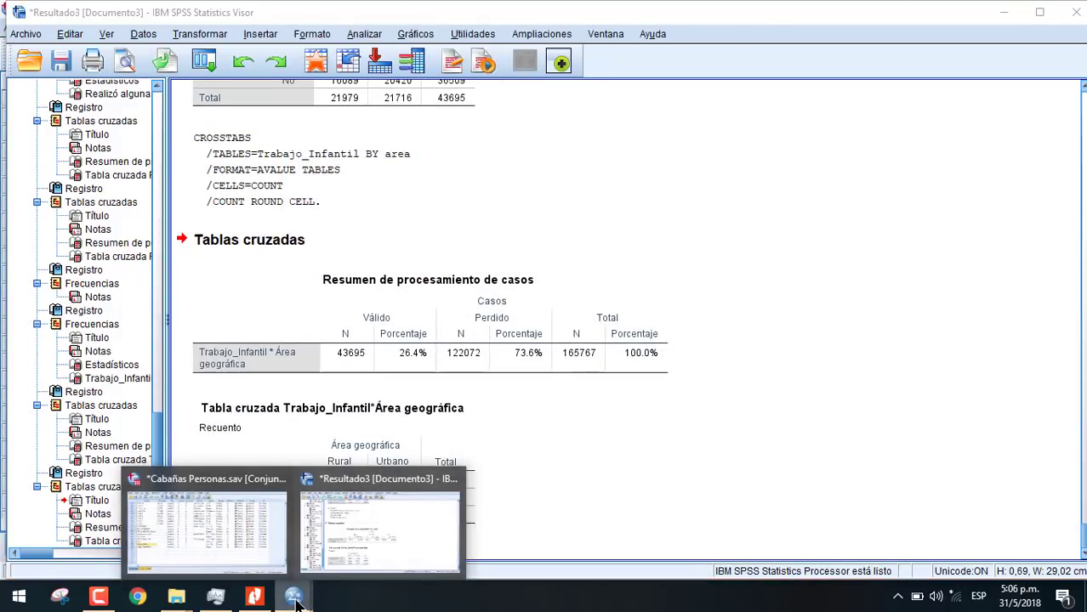
pyautogui.click(257, 549)
pyautogui.click(255, 29)
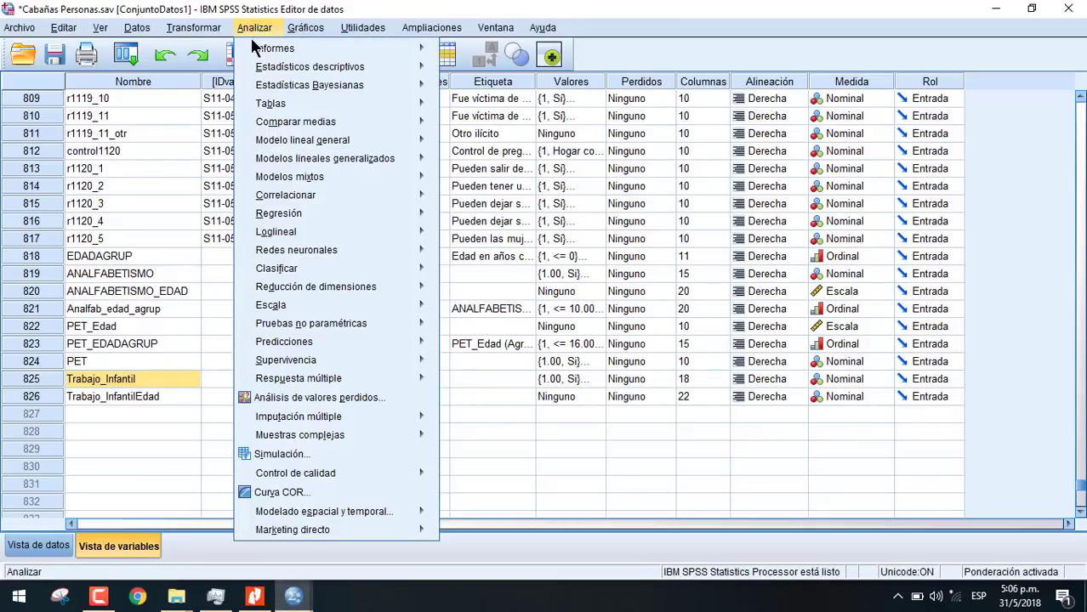
pyautogui.moveTo(321, 69)
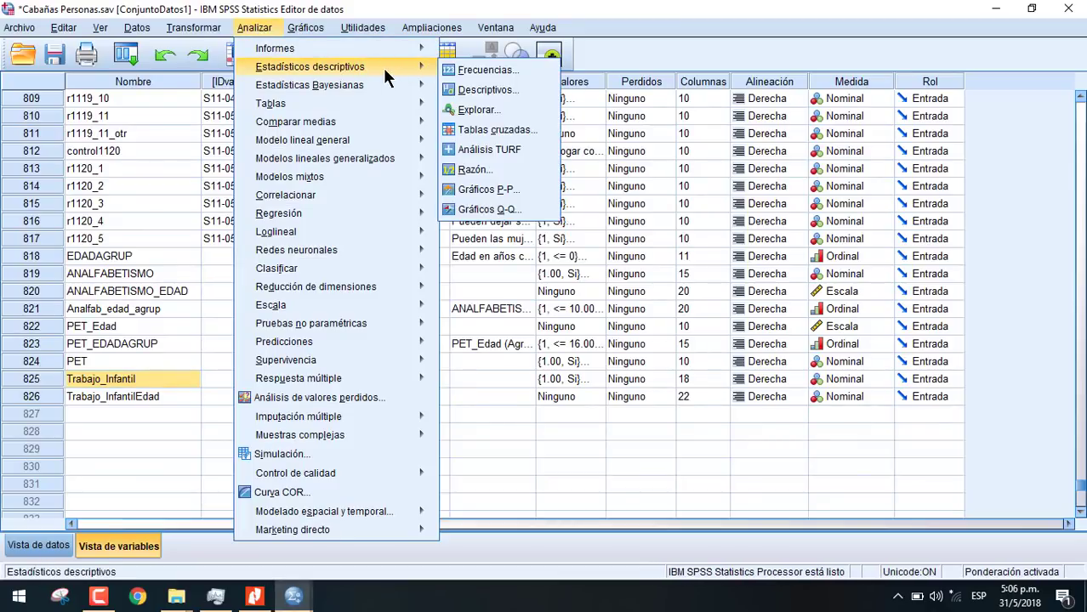
pyautogui.click(496, 132)
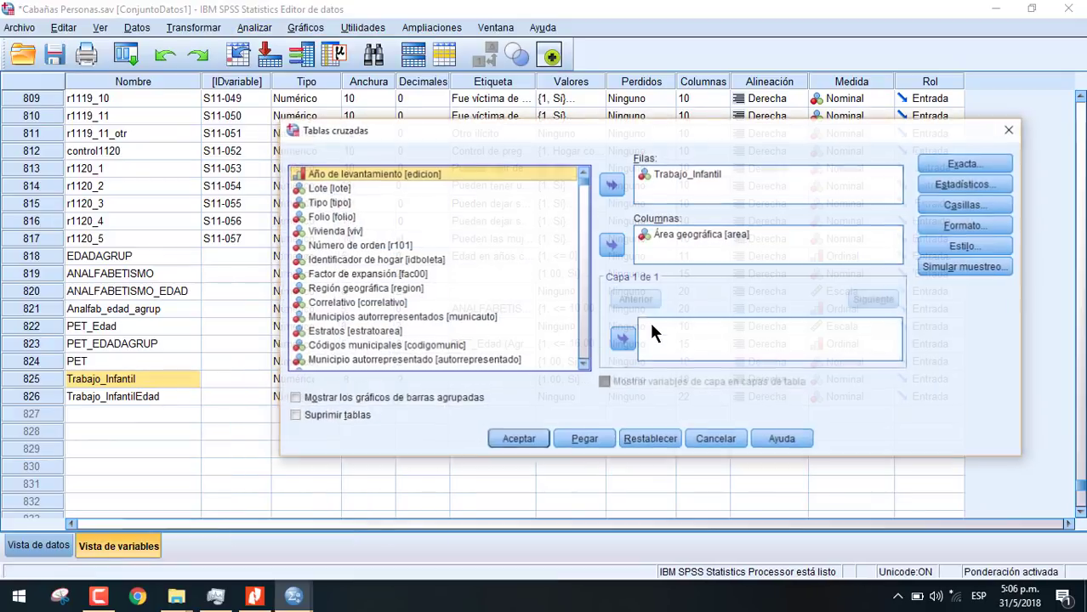
pyautogui.click(676, 232)
pyautogui.click(611, 245)
pyautogui.click(665, 175)
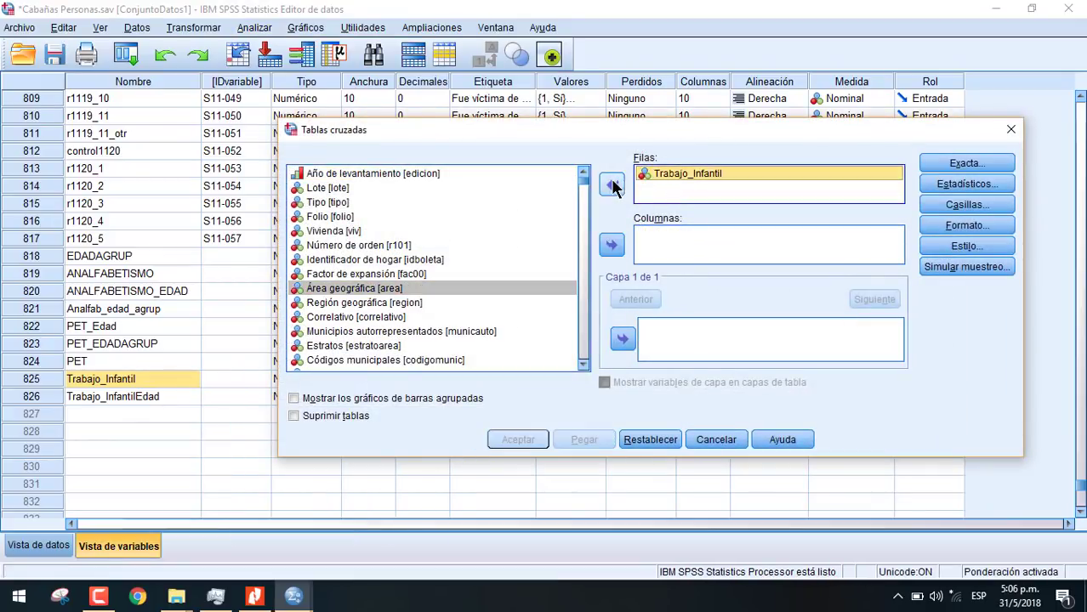
pyautogui.click(611, 185)
pyautogui.click(610, 245)
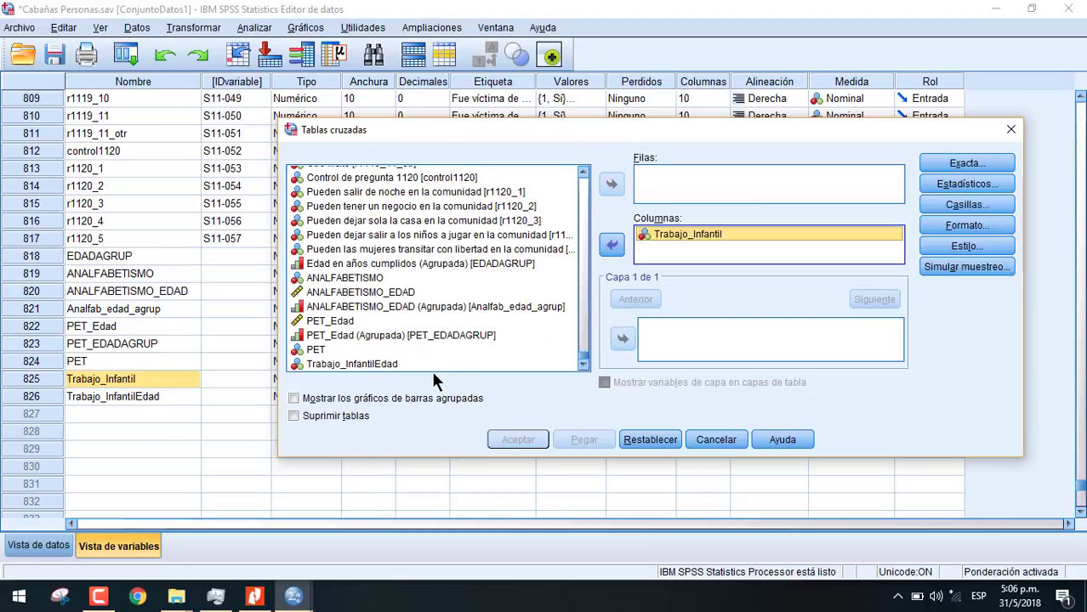
# Set Trabajo_InfantilEdad as the row variable, generate the crosstab, and review the child labour counts by age
pyautogui.click(398, 364)
pyautogui.click(611, 184)
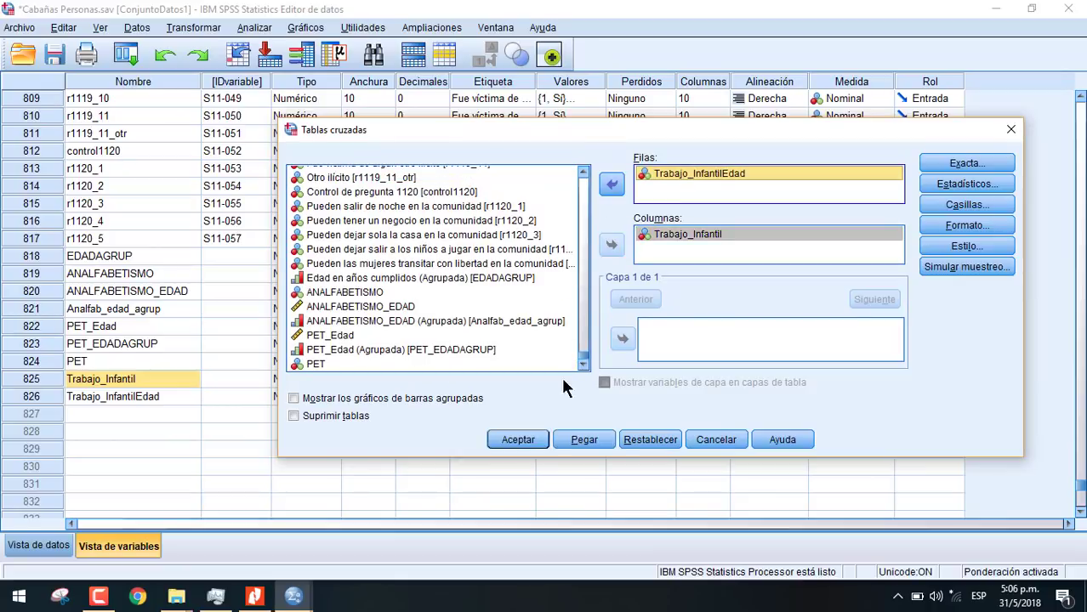
pyautogui.click(530, 439)
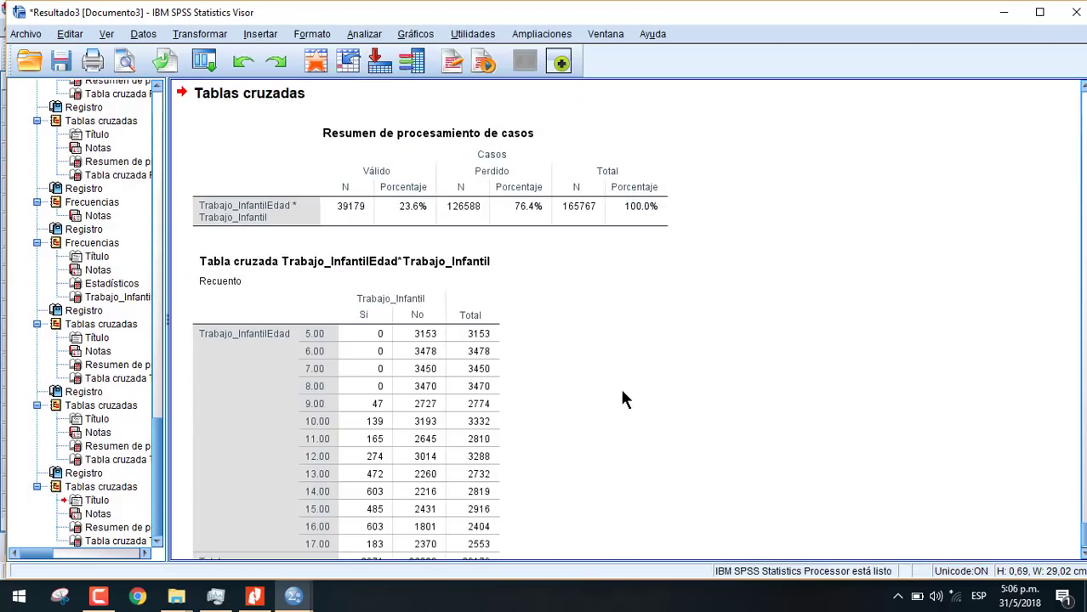
pyautogui.scroll(-1, 622, 400)
pyautogui.click(345, 326)
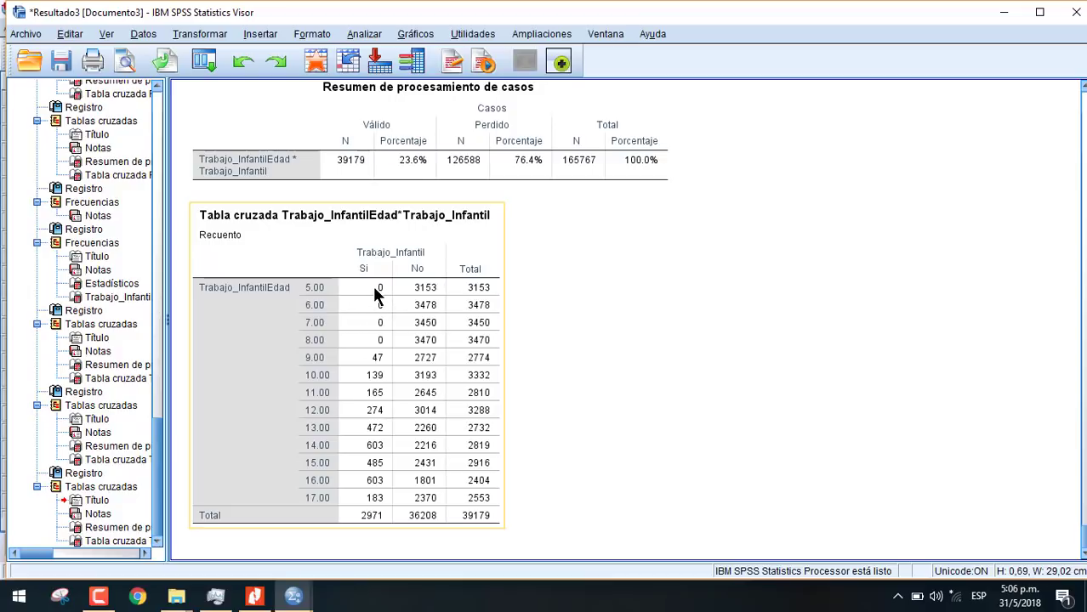
pyautogui.click(363, 361)
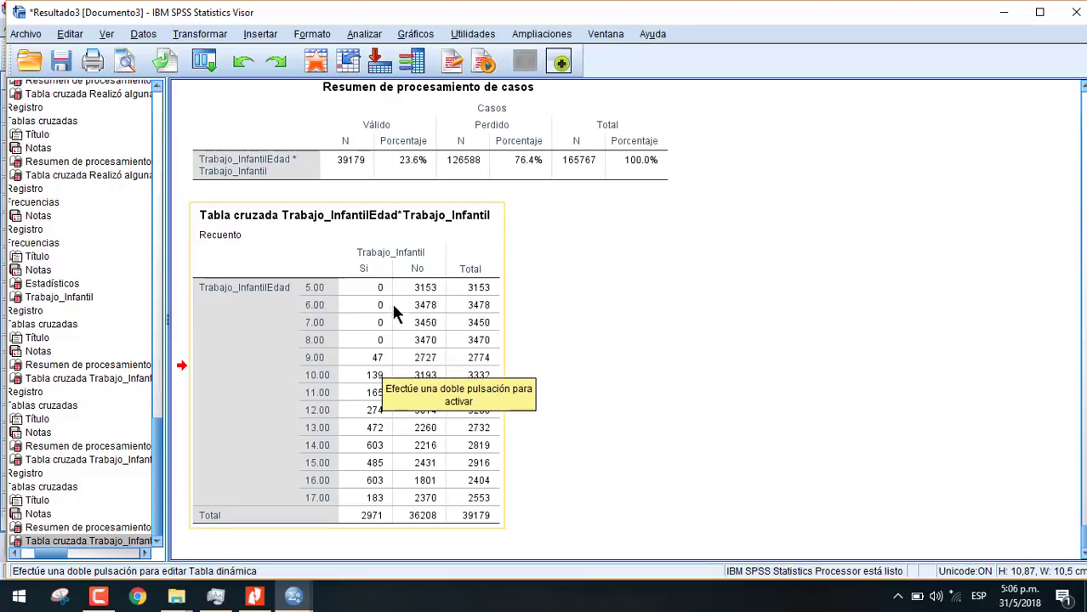
pyautogui.click(645, 333)
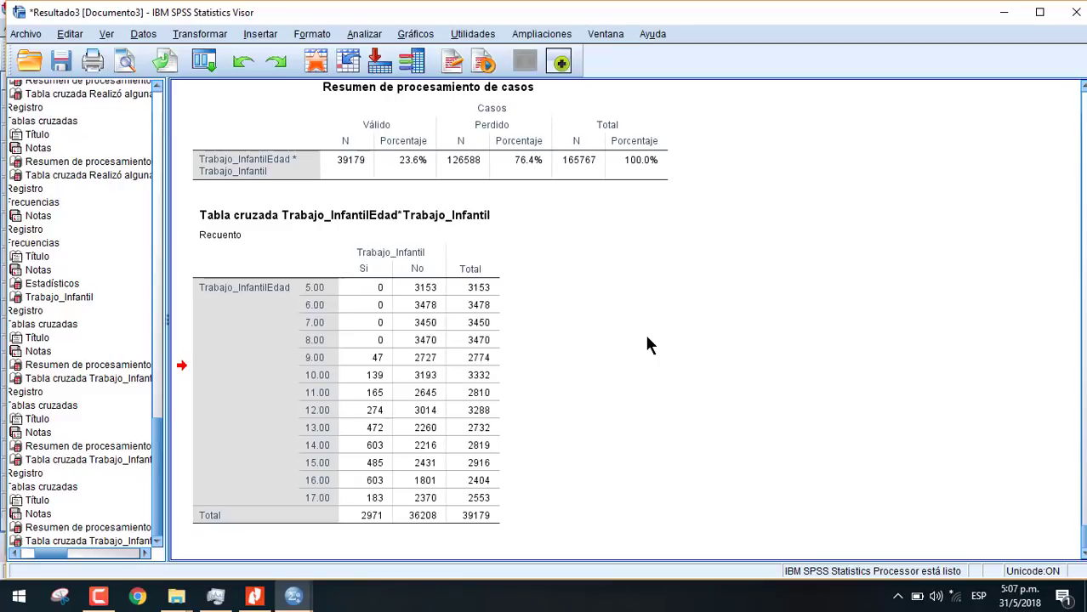
# Save the results document in the Cabañas folder as "4. Situación de Empleo"
pyautogui.click(35, 35)
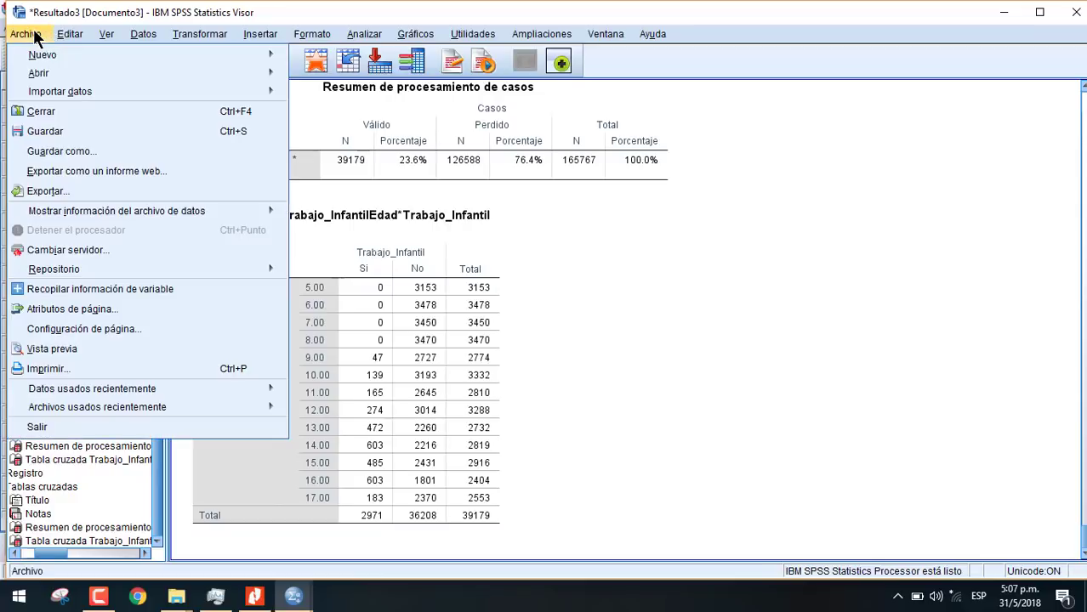
pyautogui.click(78, 150)
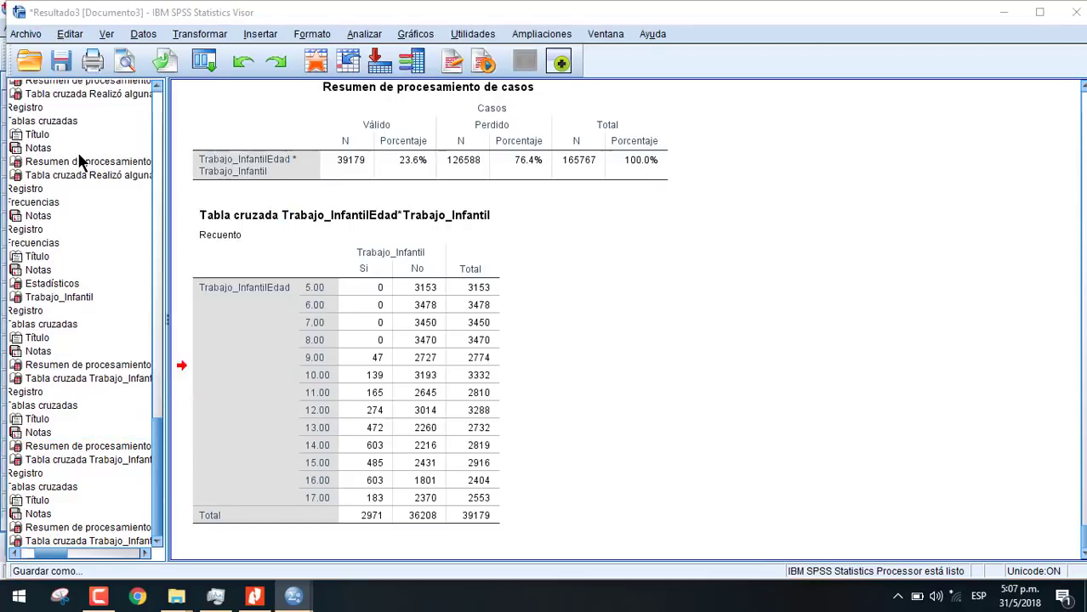
pyautogui.press('BackSpace')
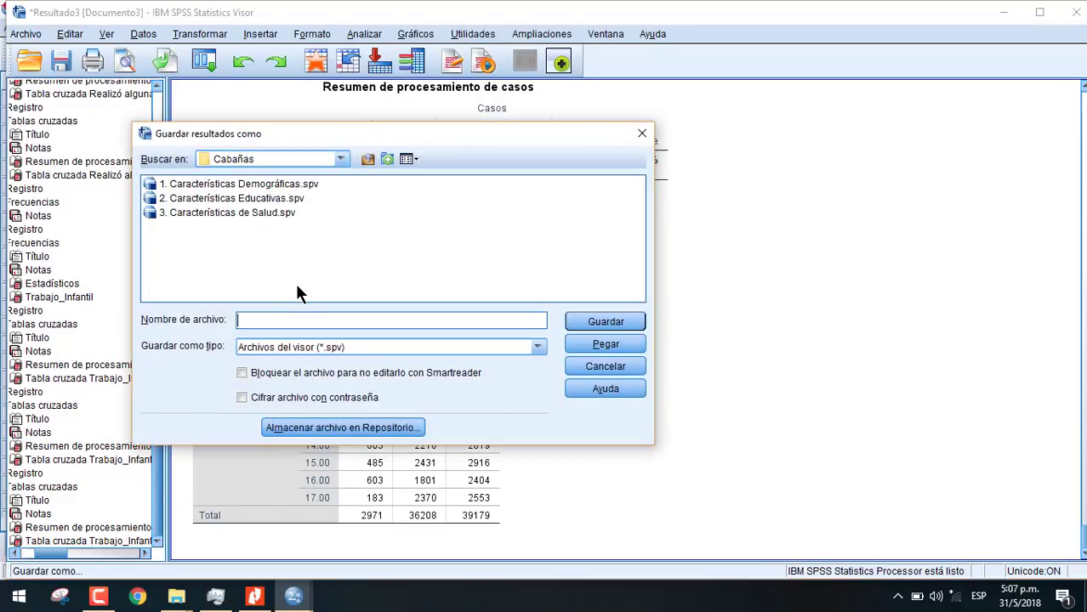
pyautogui.write('4')
pyautogui.write('.C')
pyautogui.press('BackSpace')
pyautogui.write('Situación de Empleo')
pyautogui.click(607, 323)
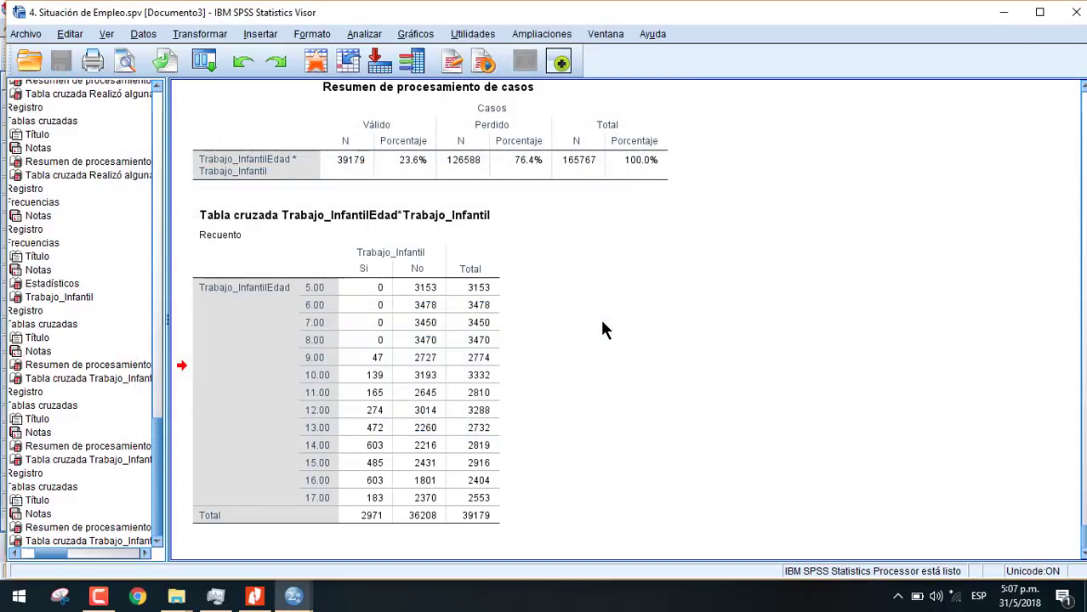
# Close the results and the Cabañas Personas dataset, saving the dataset's changes
pyautogui.click(1076, 12)
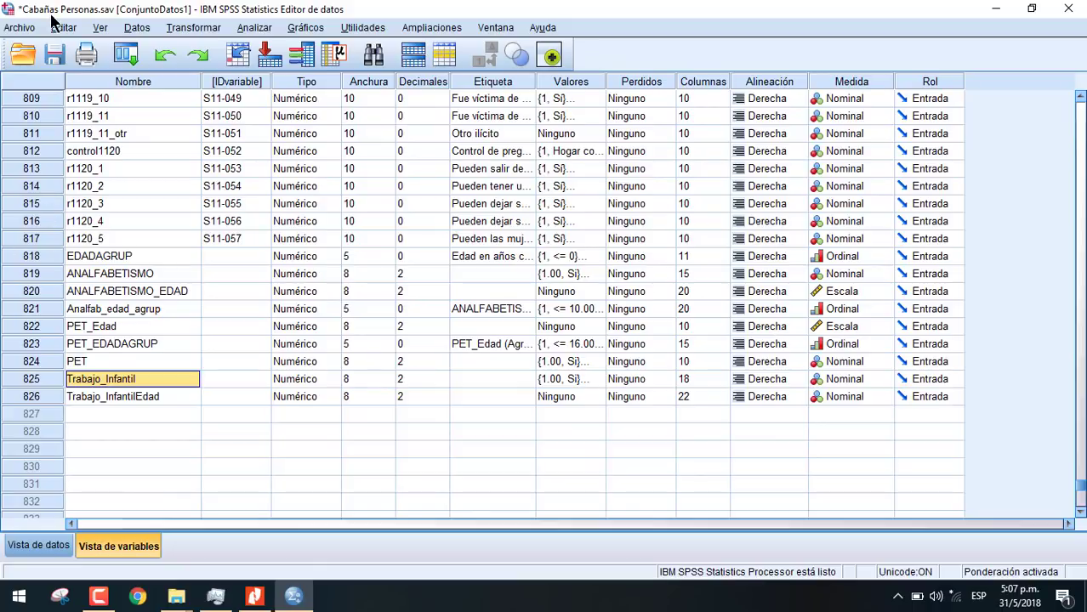
pyautogui.click(1068, 9)
pyautogui.click(522, 332)
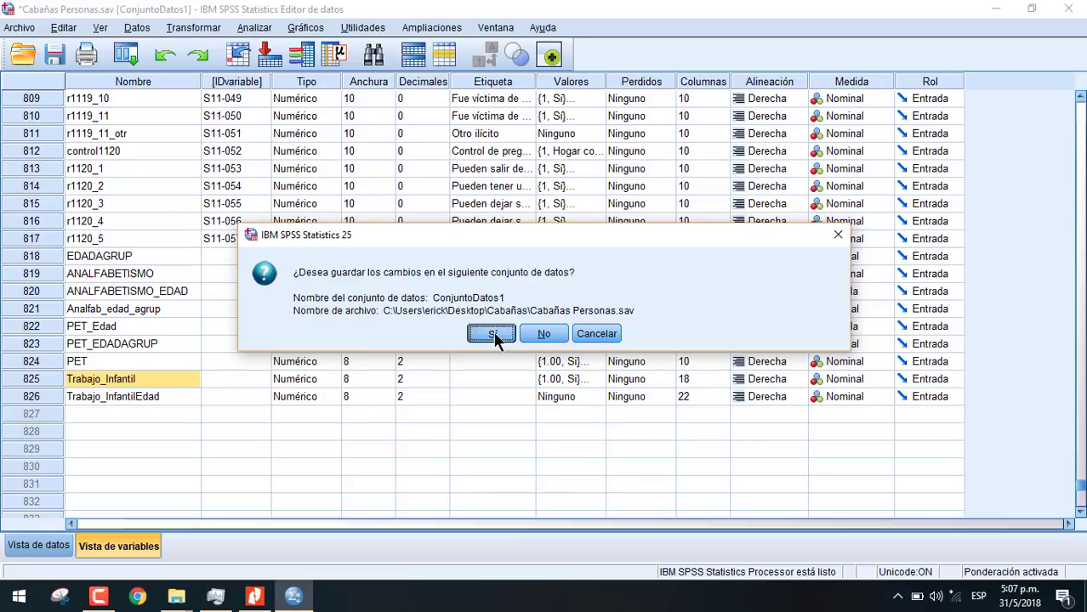
pyautogui.click(493, 334)
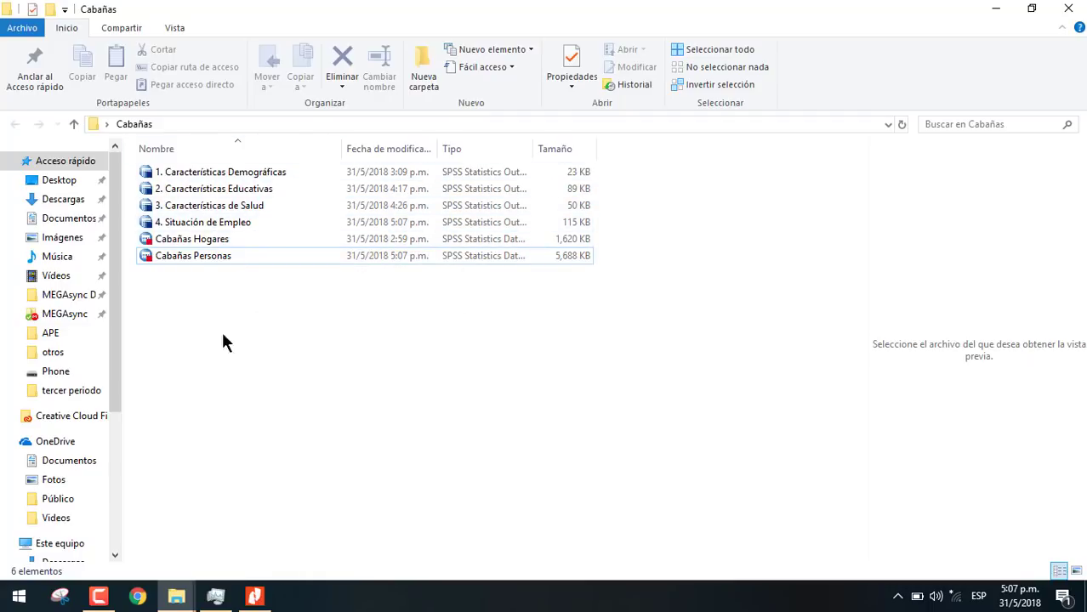
# Open the Cabañas Hogares dataset from the Cabañas folder
pyautogui.click(232, 238)
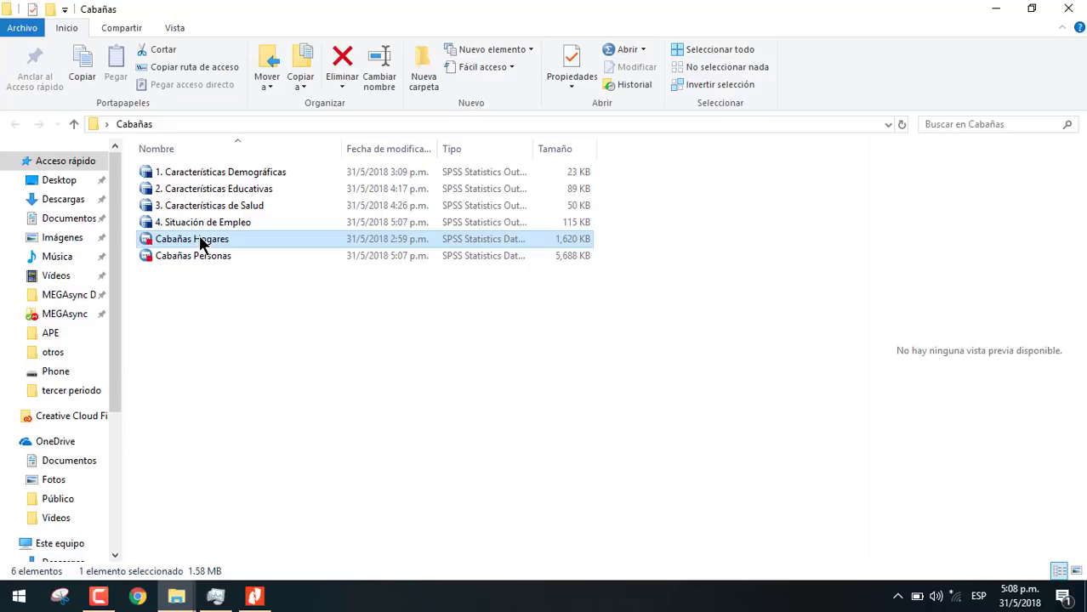
pyautogui.doubleClick(202, 244)
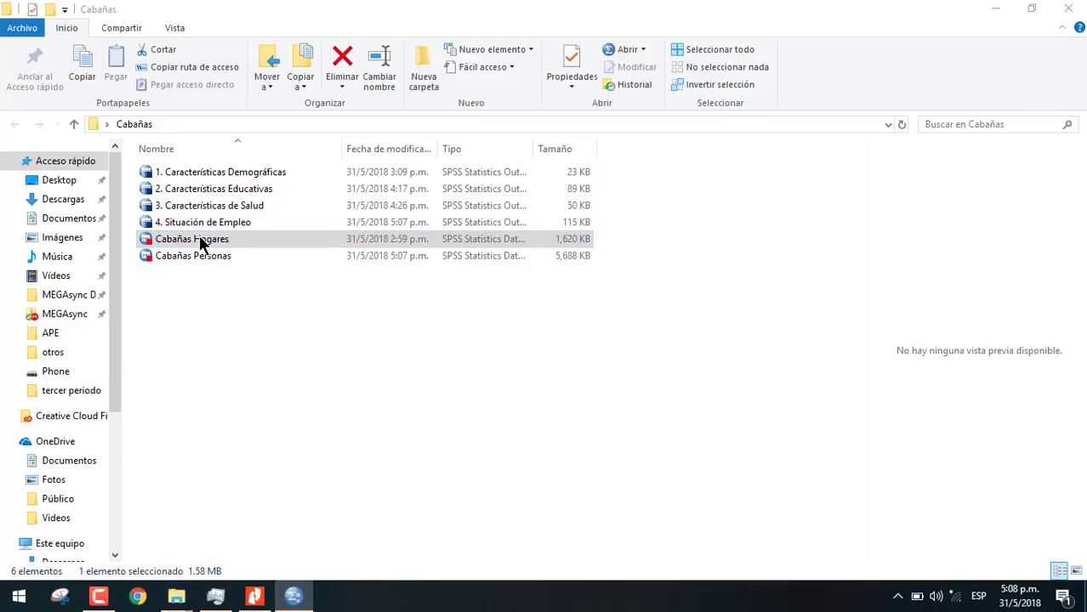
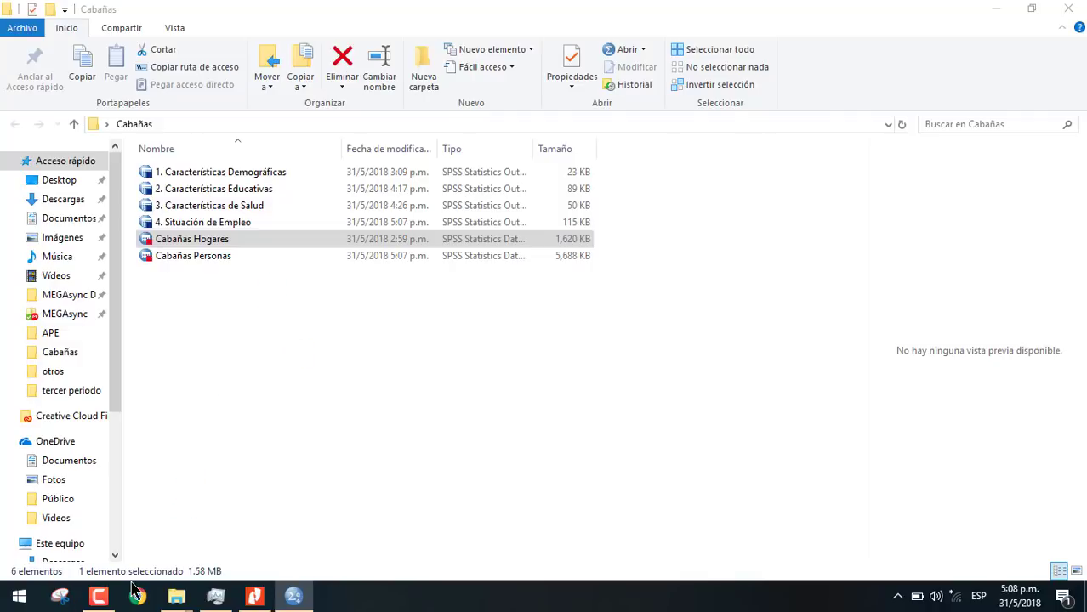
pyautogui.click(96, 599)
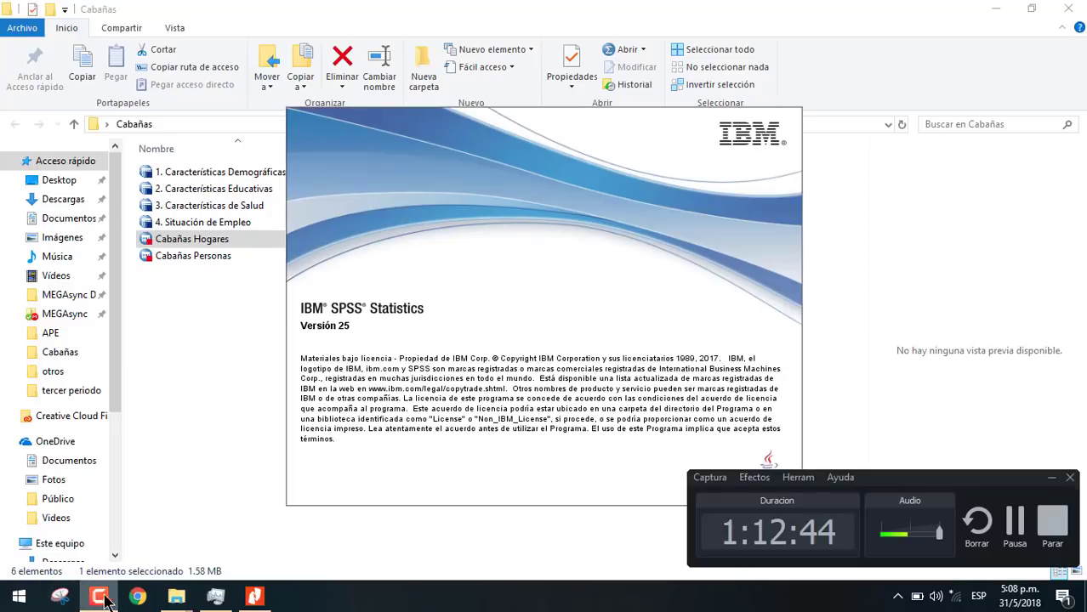
pyautogui.click(1015, 523)
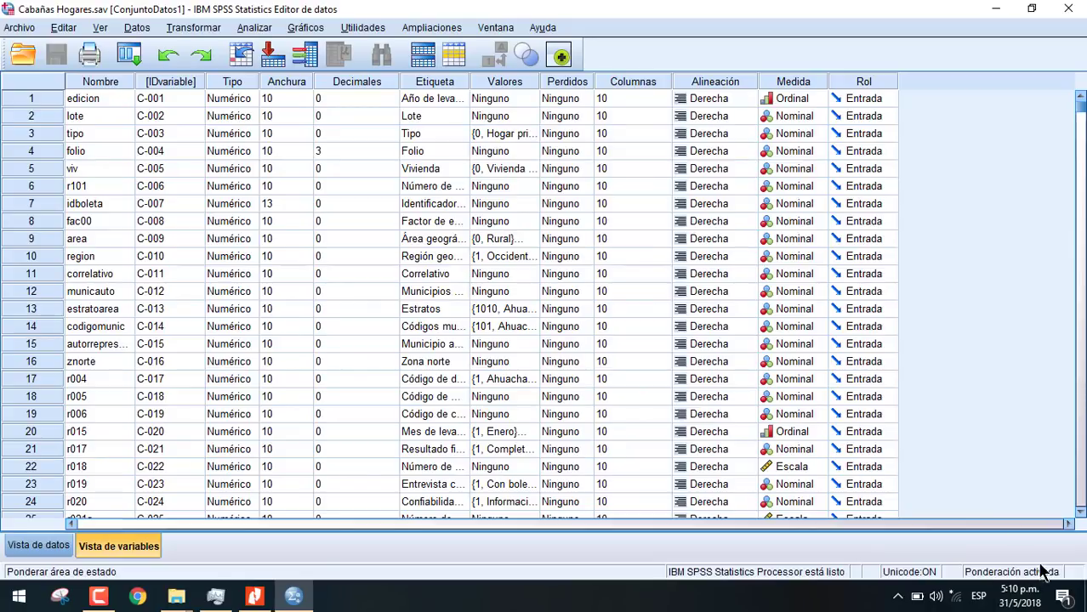
# Weight the household cases by the frequency variable Factor de expansión [fac00]
pyautogui.click(141, 31)
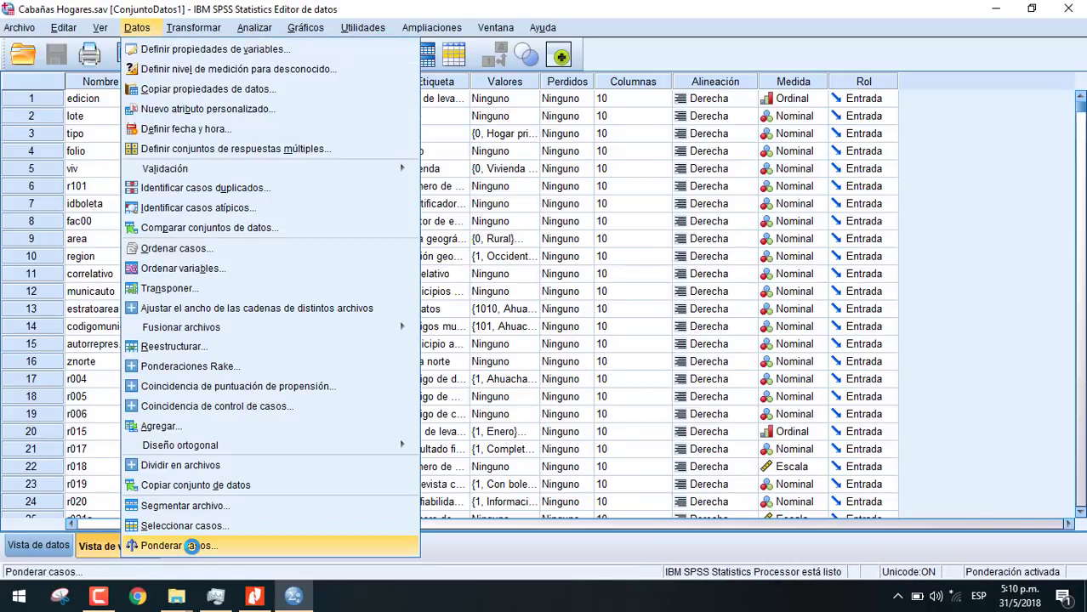
pyautogui.click(191, 546)
pyautogui.click(511, 245)
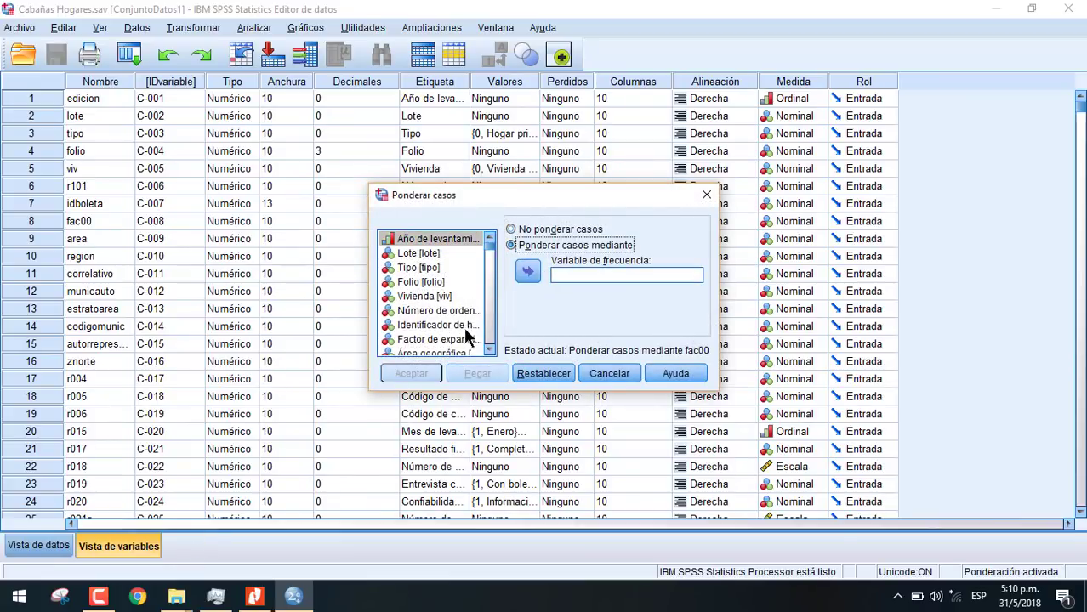
pyautogui.click(442, 340)
pyautogui.click(527, 270)
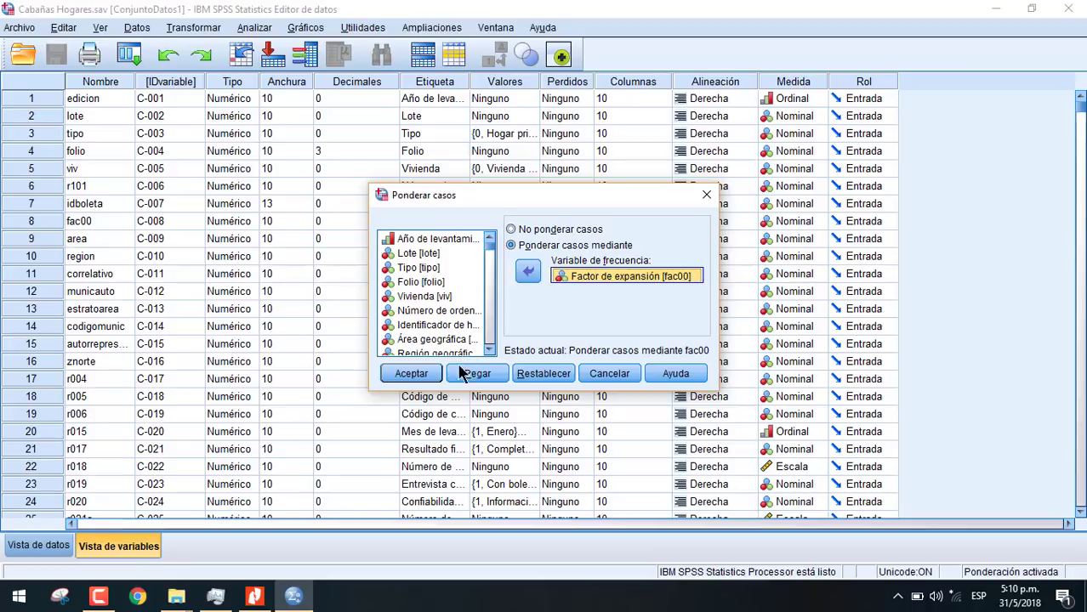
pyautogui.click(409, 373)
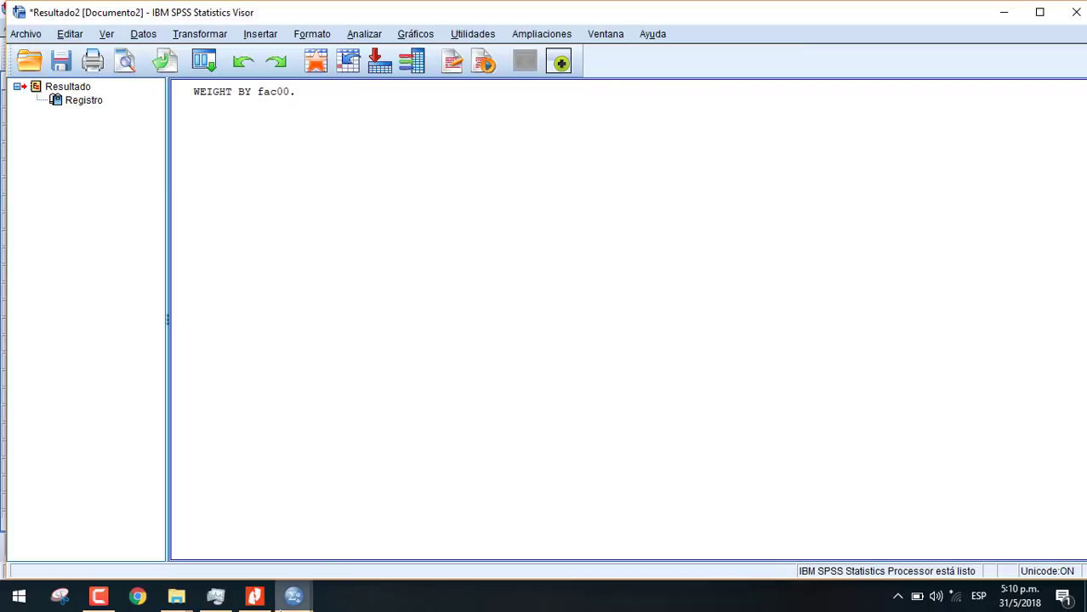
# Return to the Cabañas Hogares dataset and start Visual Binning (Agrupación visual)
pyautogui.moveTo(294, 596)
pyautogui.click(242, 552)
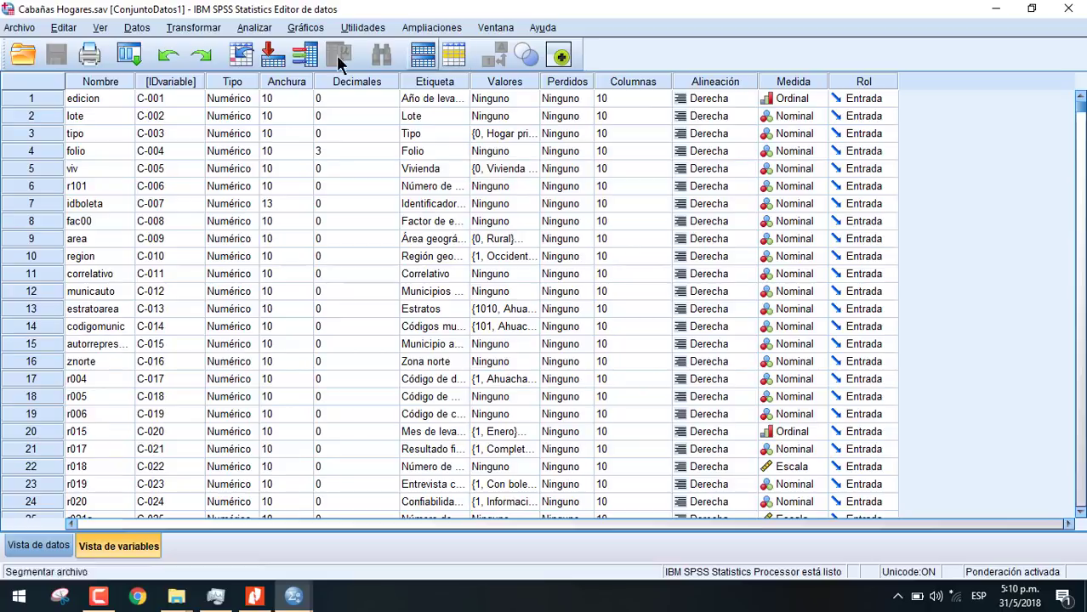
pyautogui.click(254, 29)
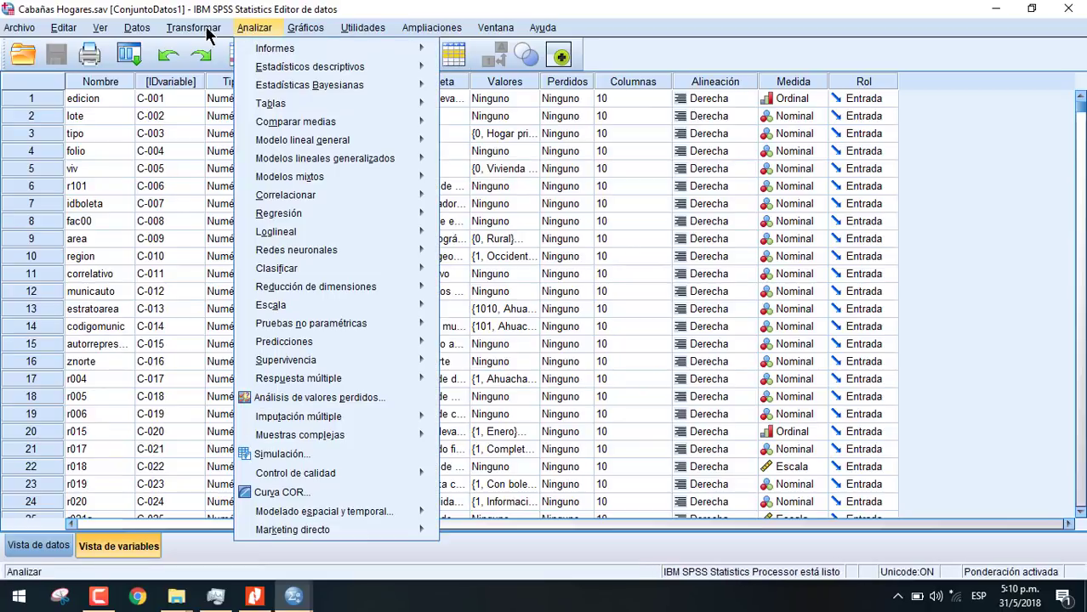
pyautogui.click(203, 29)
pyautogui.click(212, 28)
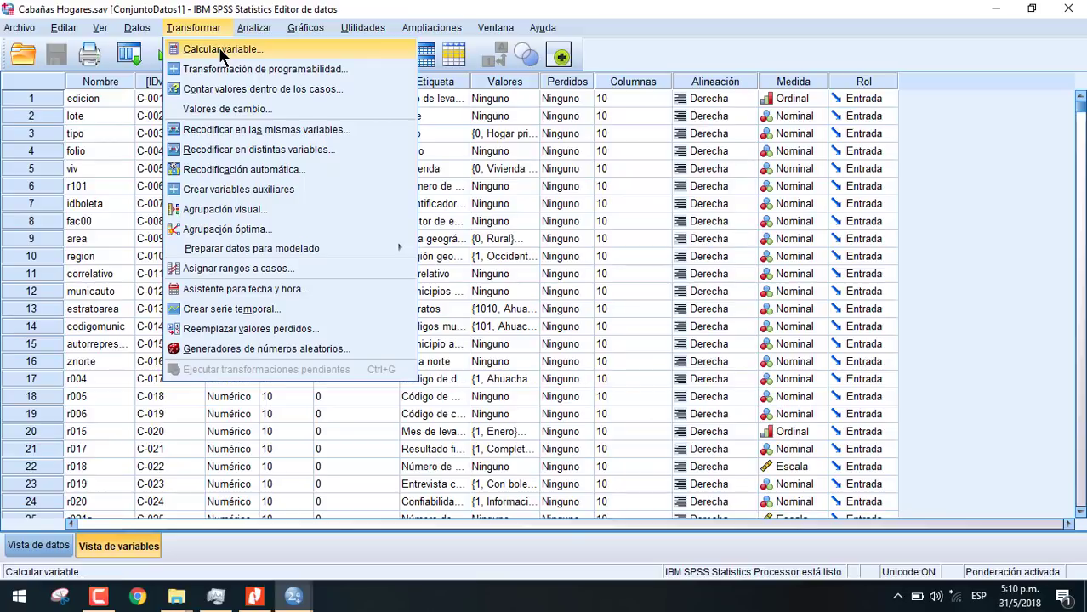
pyautogui.click(253, 32)
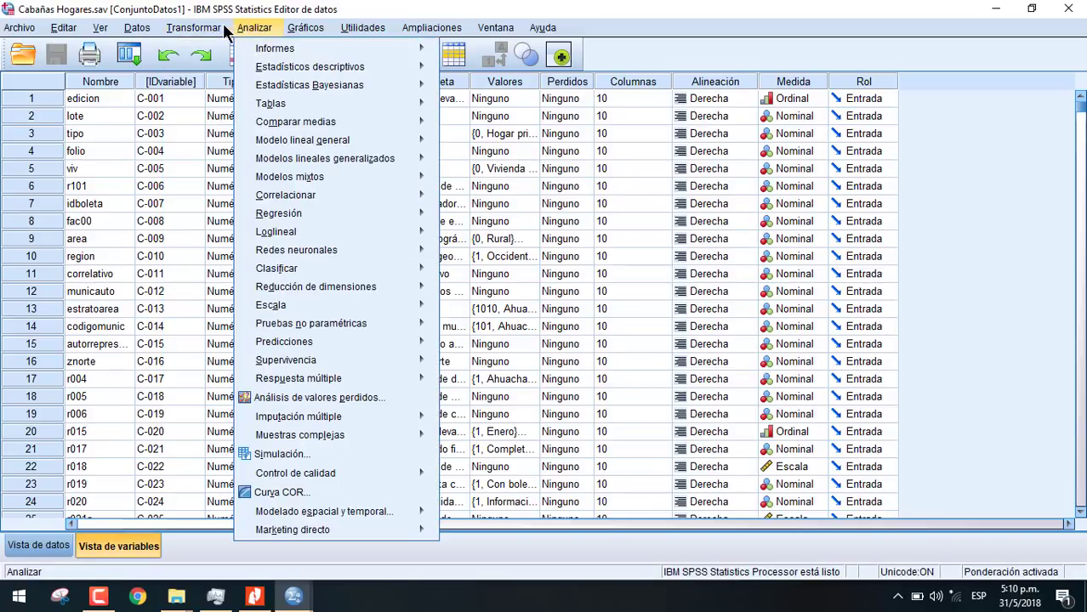
pyautogui.moveTo(214, 28)
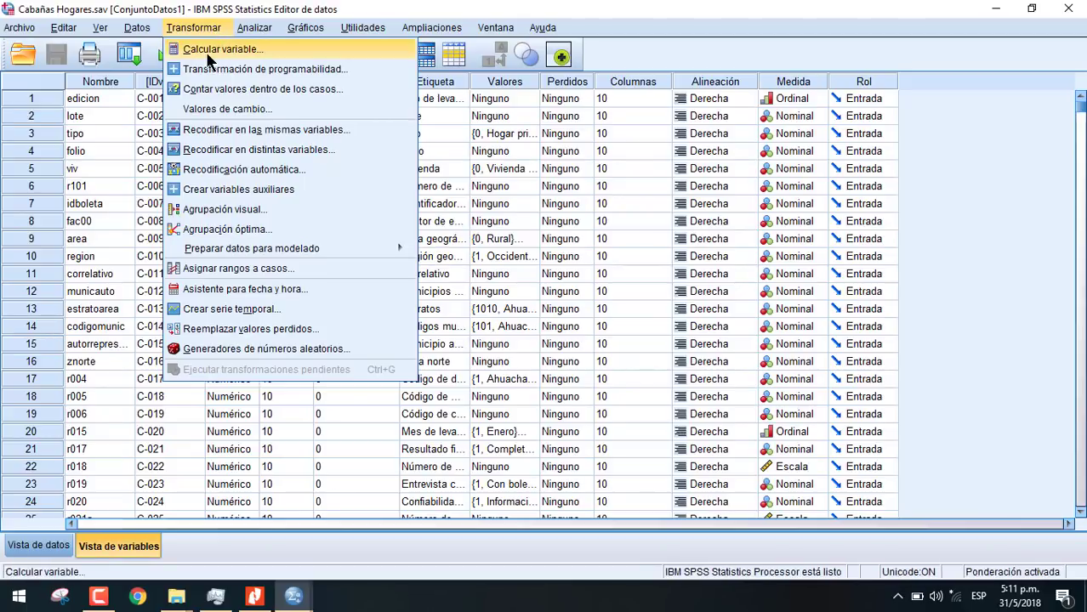
pyautogui.click(225, 209)
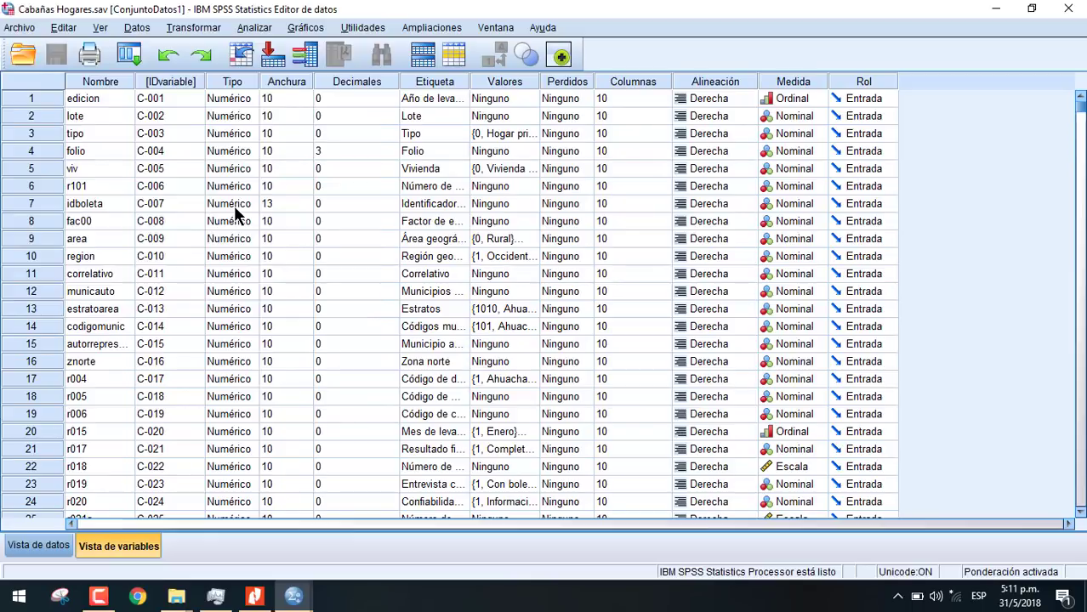
# Select Ingreso total del hogar [ingfa] for Visual Binning, scan its data, and name the binned variable INGRESOAGRUP
pyautogui.click(102, 209)
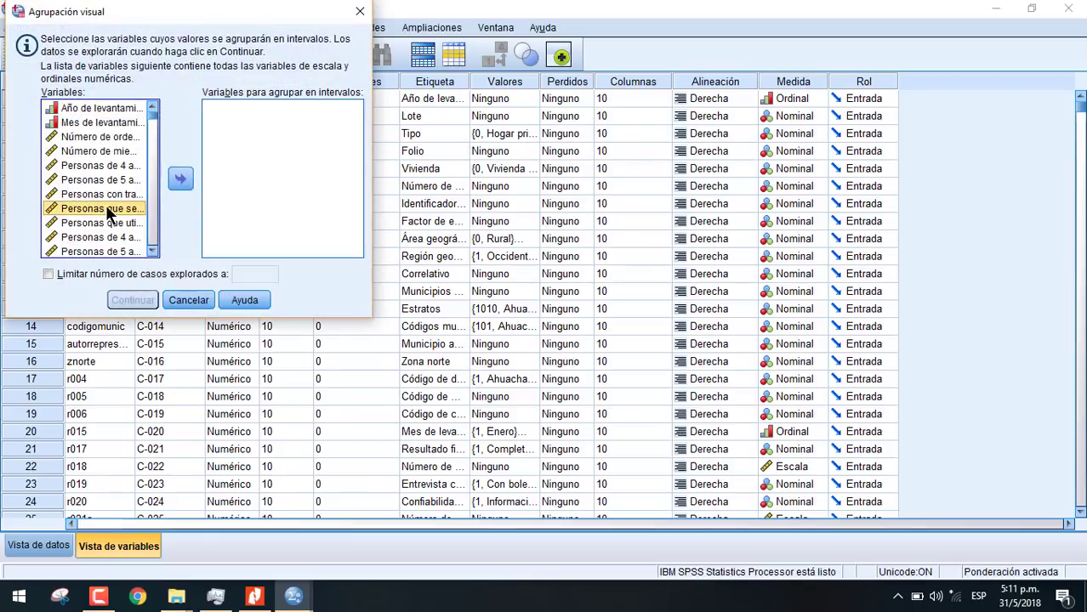
pyautogui.press('i')
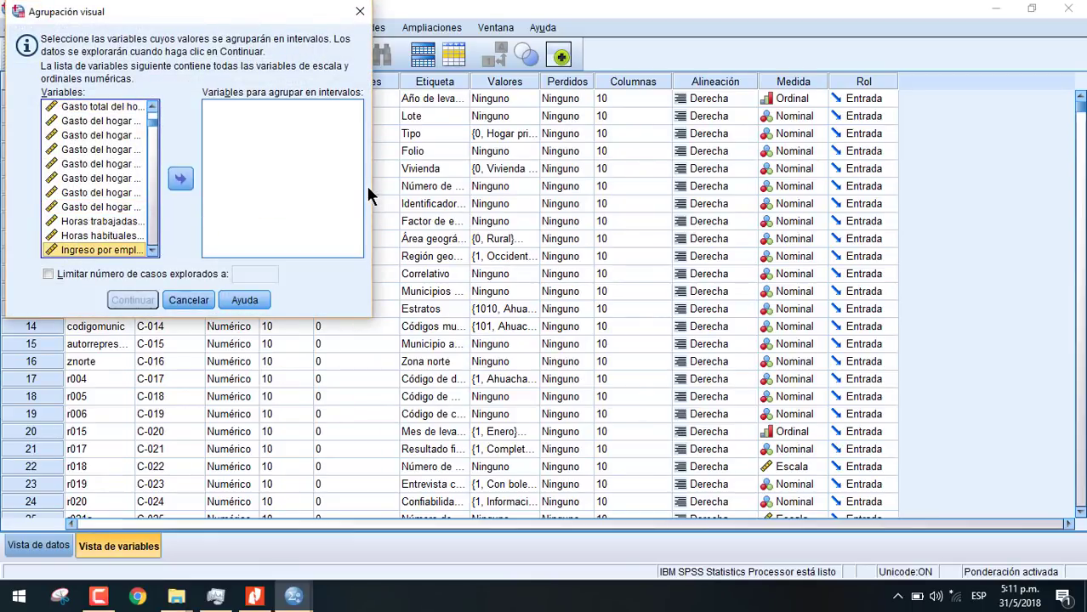
pyautogui.moveTo(374, 176); pyautogui.dragTo(784, 177)
pyautogui.press('Down')
pyautogui.press('Down')
pyautogui.press('Down')
pyautogui.press('Down')
pyautogui.press('Down')
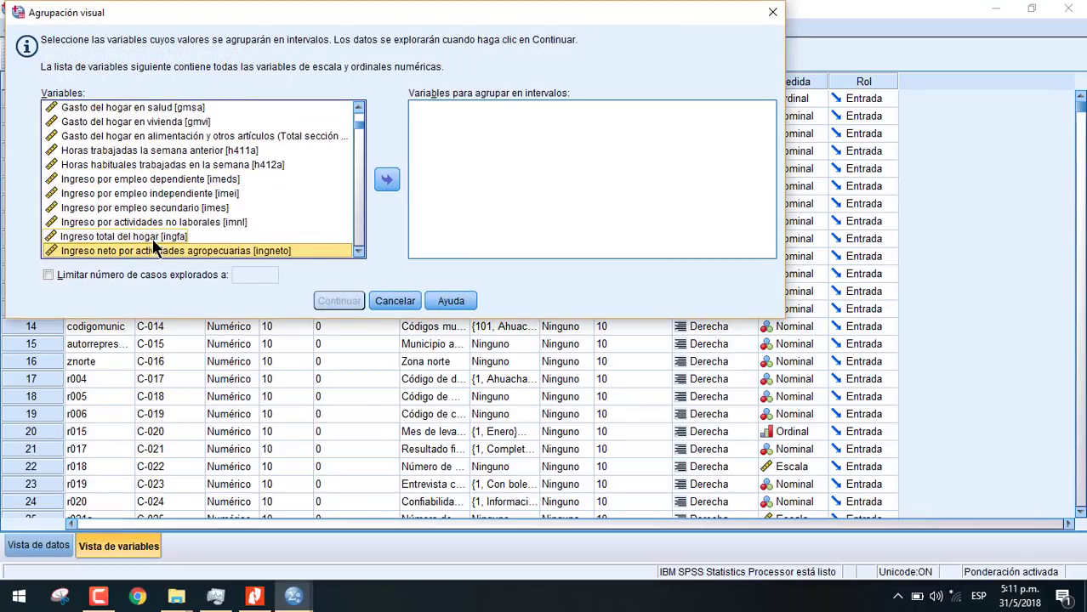
pyautogui.click(149, 239)
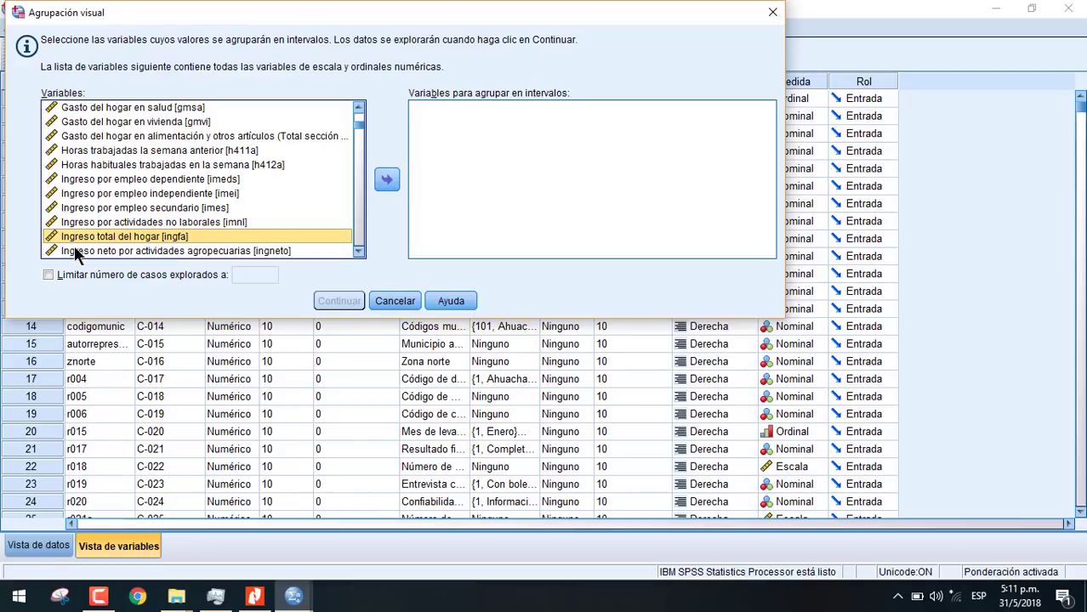
pyautogui.click(390, 180)
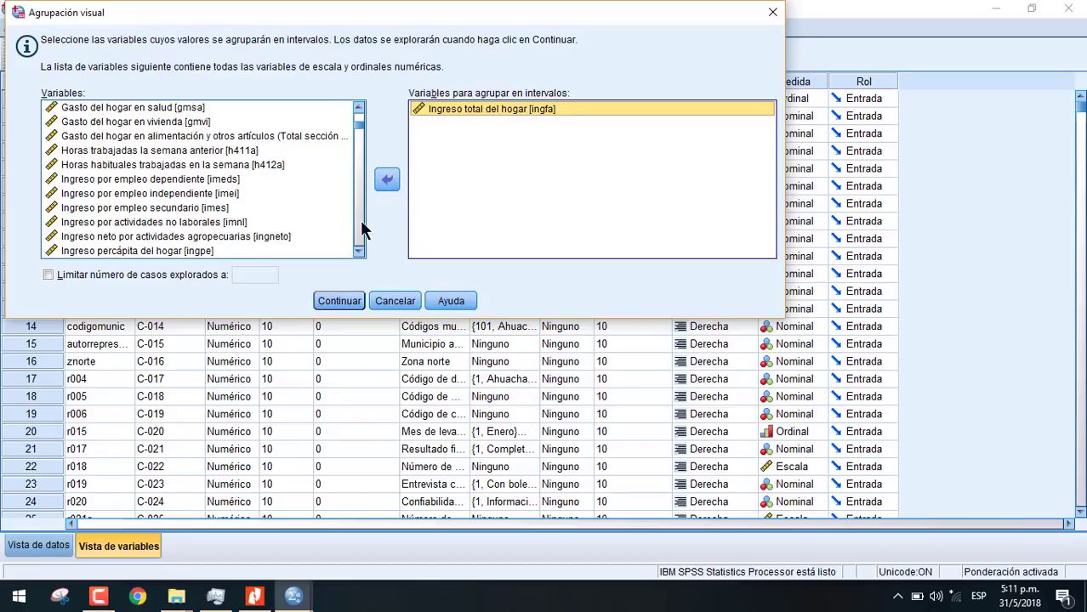
pyautogui.click(339, 303)
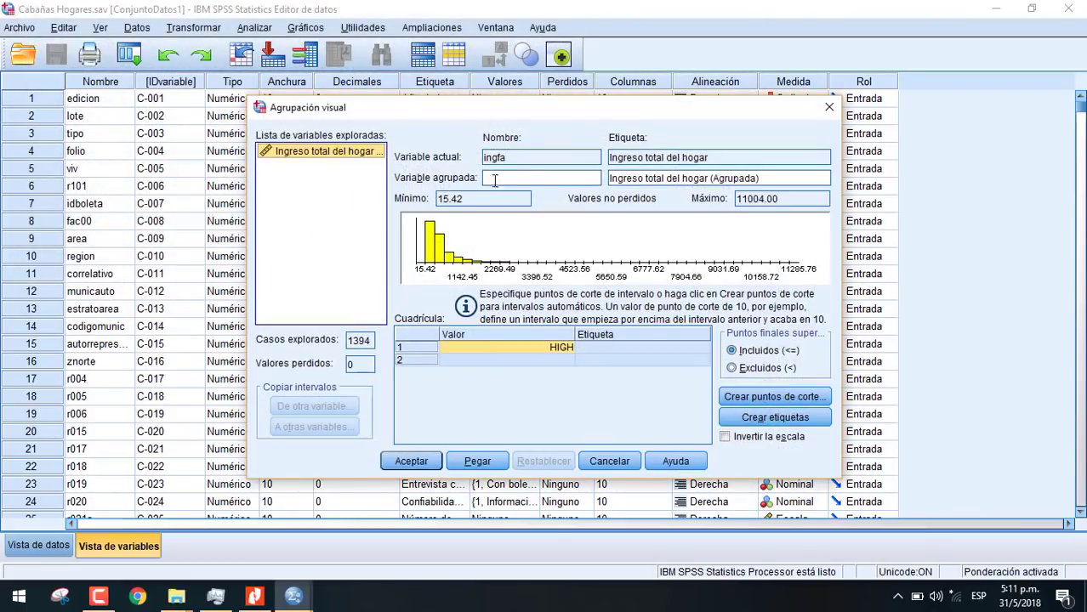
pyautogui.click(505, 177)
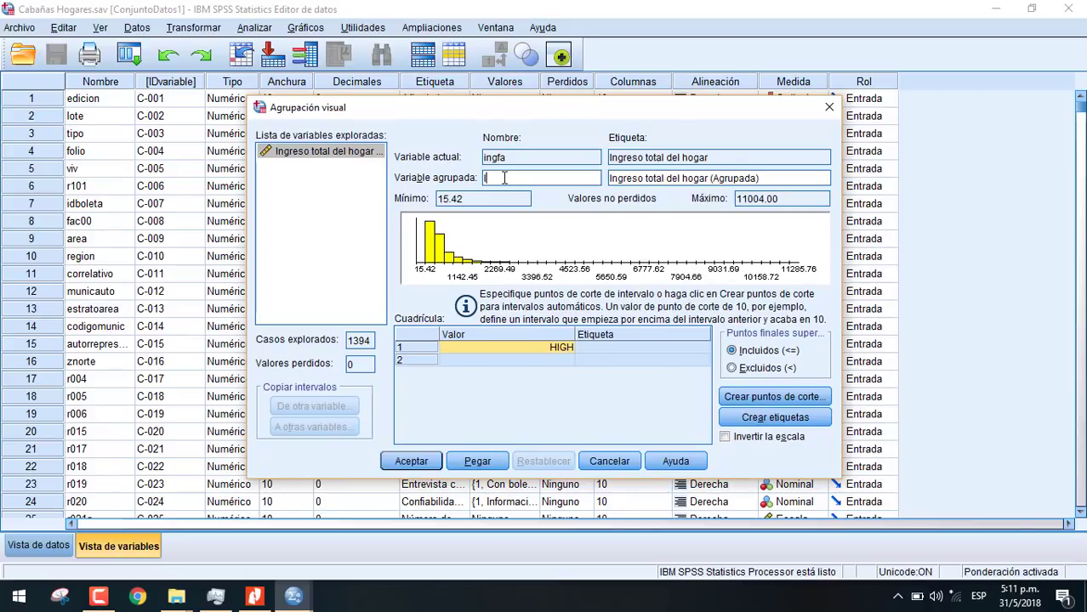
pyautogui.write('INGRESOAGRUP')
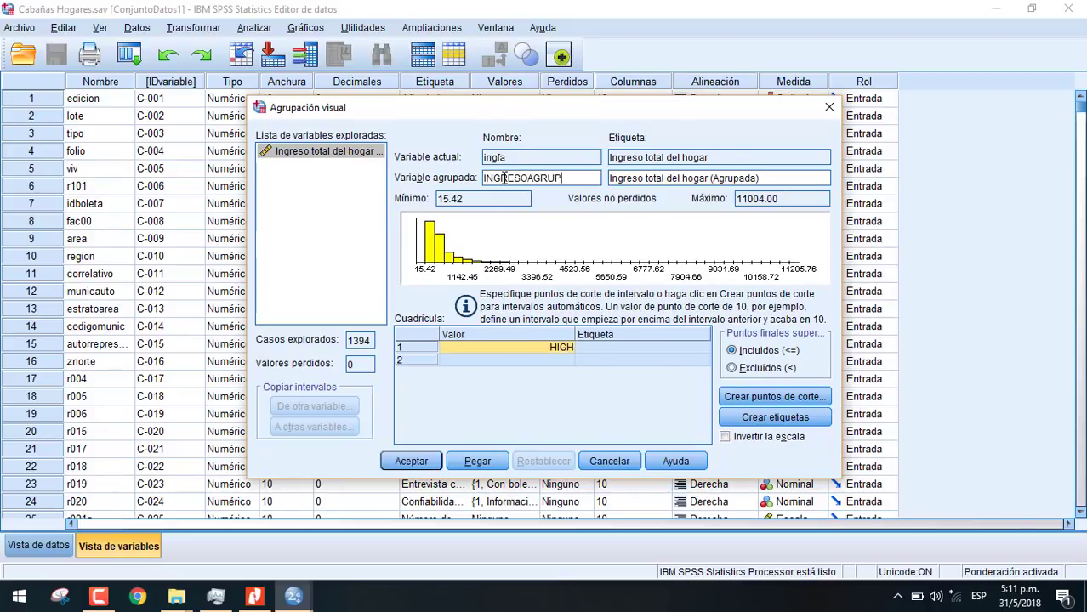
# Try equal-width cut points for household income starting at 0, with 111 cut points and a width of 100
pyautogui.click(749, 401)
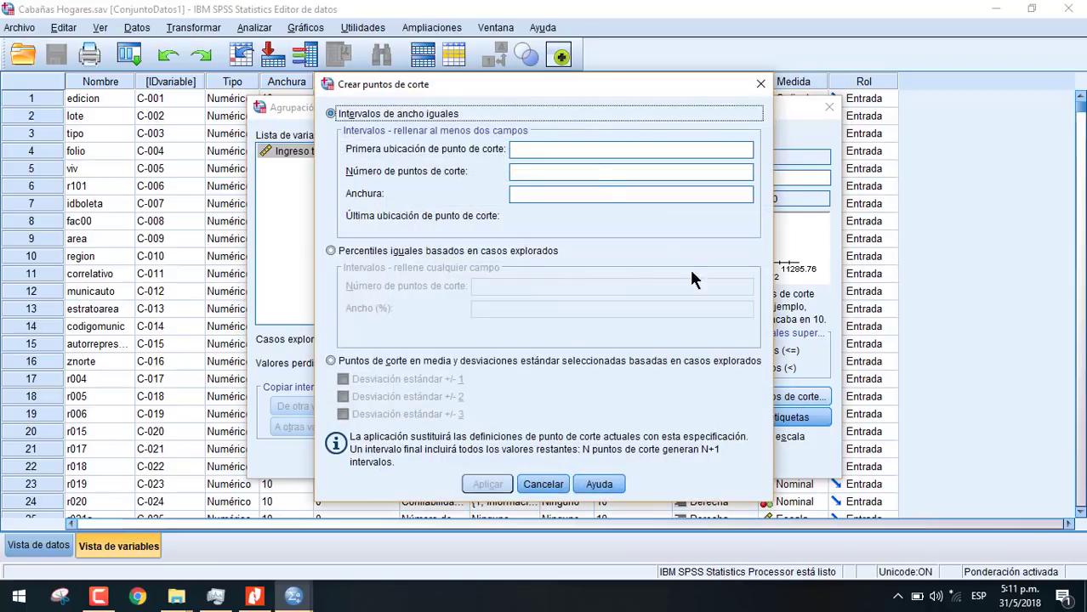
pyautogui.click(528, 153)
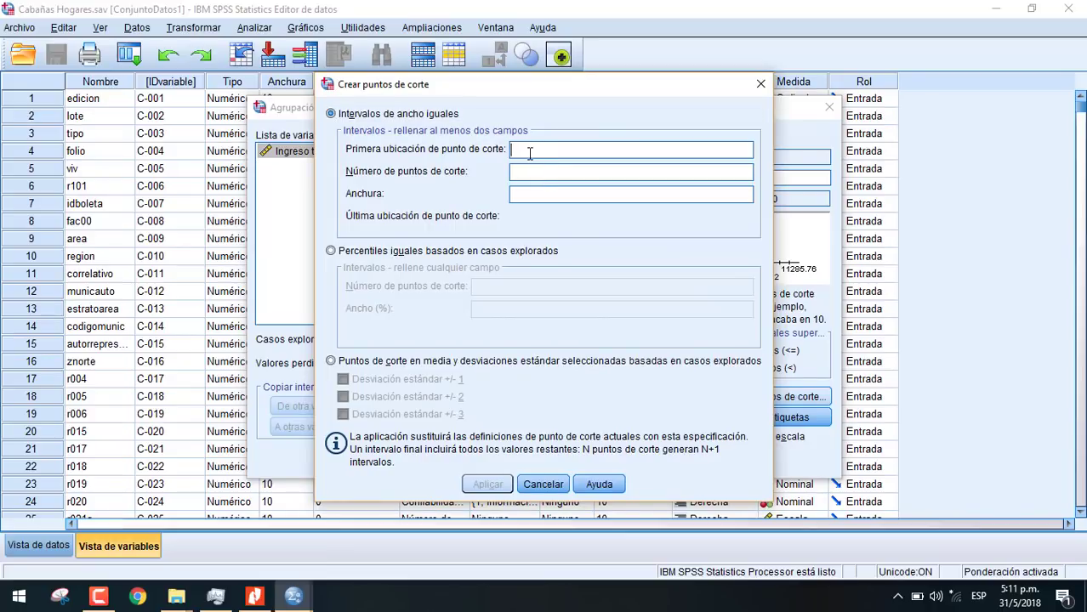
pyautogui.write('0')
pyautogui.click(528, 197)
pyautogui.write('100')
pyautogui.click(543, 173)
pyautogui.write('111')
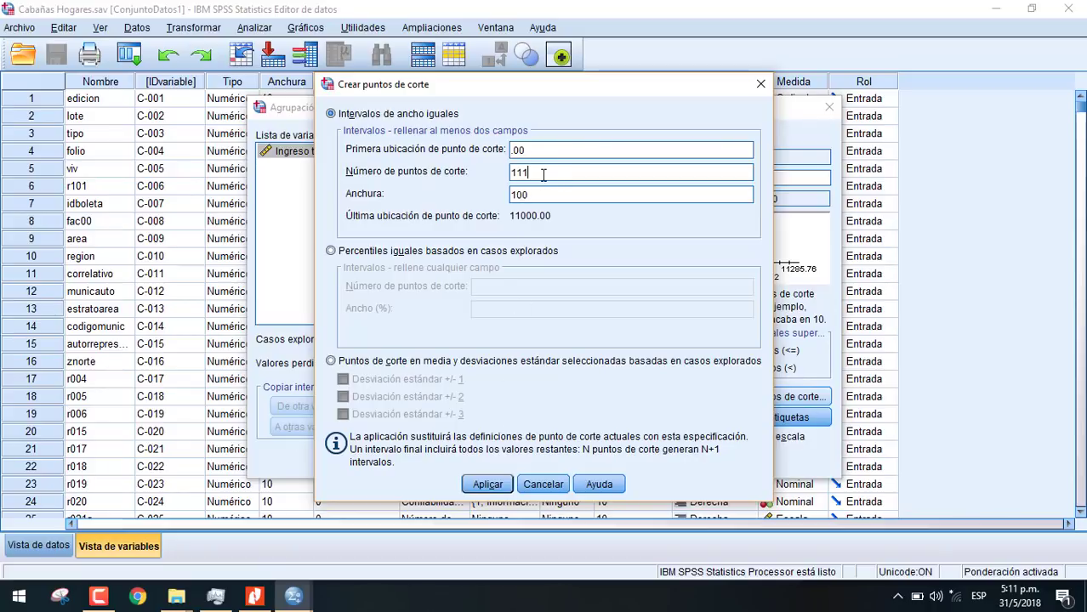
# Try a cut-point width of 300 with 37 cut points
pyautogui.click(547, 195)
pyautogui.moveTo(547, 195); pyautogui.dragTo(486, 189)
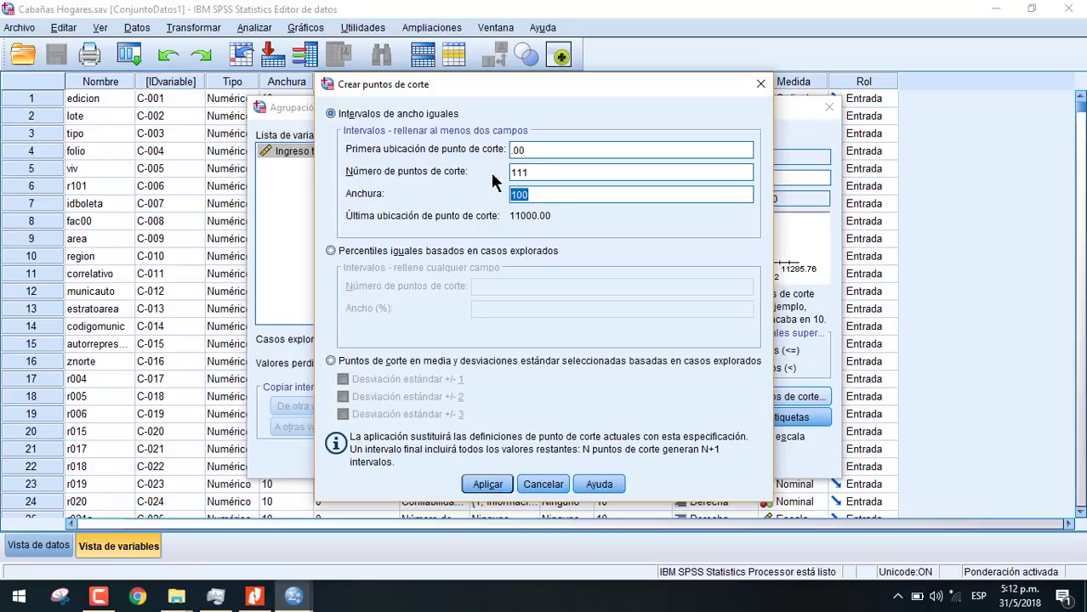
pyautogui.click(548, 170)
pyautogui.moveTo(545, 195); pyautogui.dragTo(487, 192)
pyautogui.moveTo(546, 174); pyautogui.dragTo(488, 190)
pyautogui.write('300')
pyautogui.moveTo(543, 170); pyautogui.dragTo(474, 171)
pyautogui.press('BackSpace')
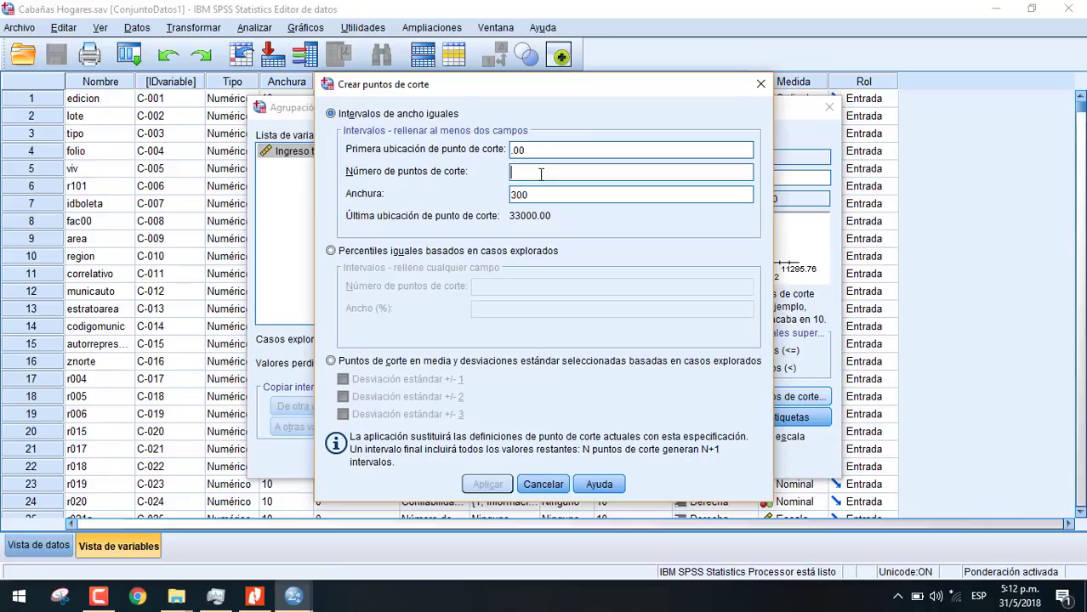
pyautogui.write('37')
pyautogui.press('Tab')
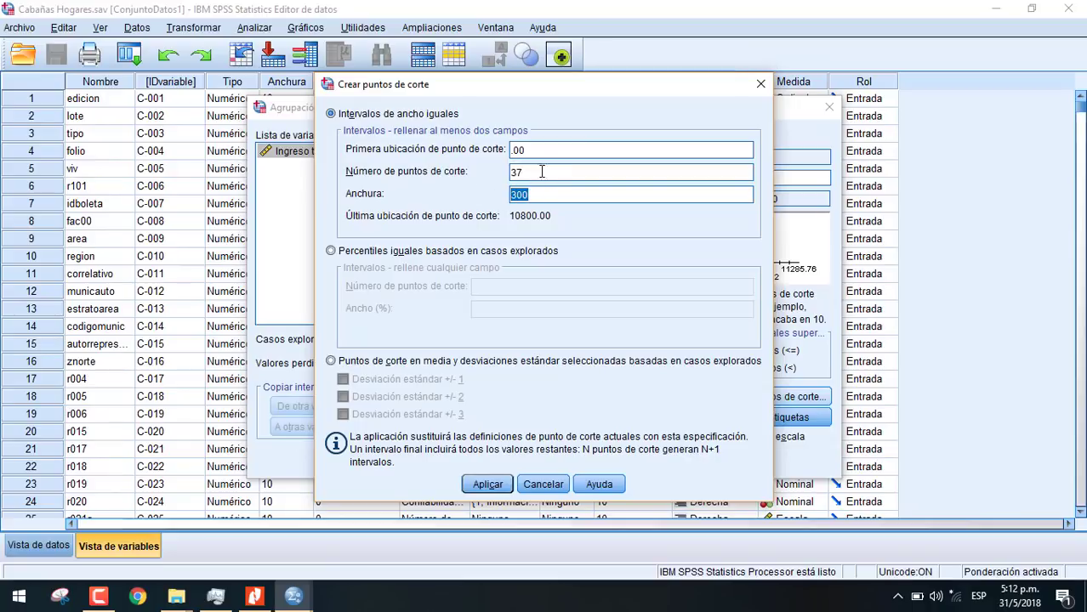
# Try a first cut point of 15.42, the variable's minimum, with 37 cut points and a width of 300
pyautogui.press('BackSpace')
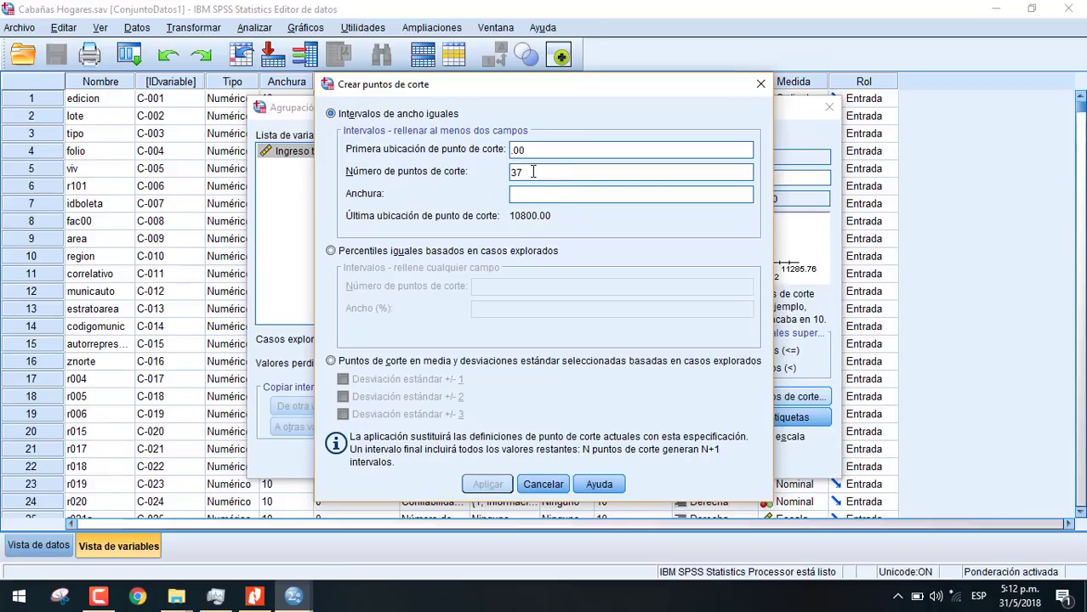
pyautogui.doubleClick(518, 172)
pyautogui.press('BackSpace')
pyautogui.moveTo(546, 84); pyautogui.dragTo(825, 84)
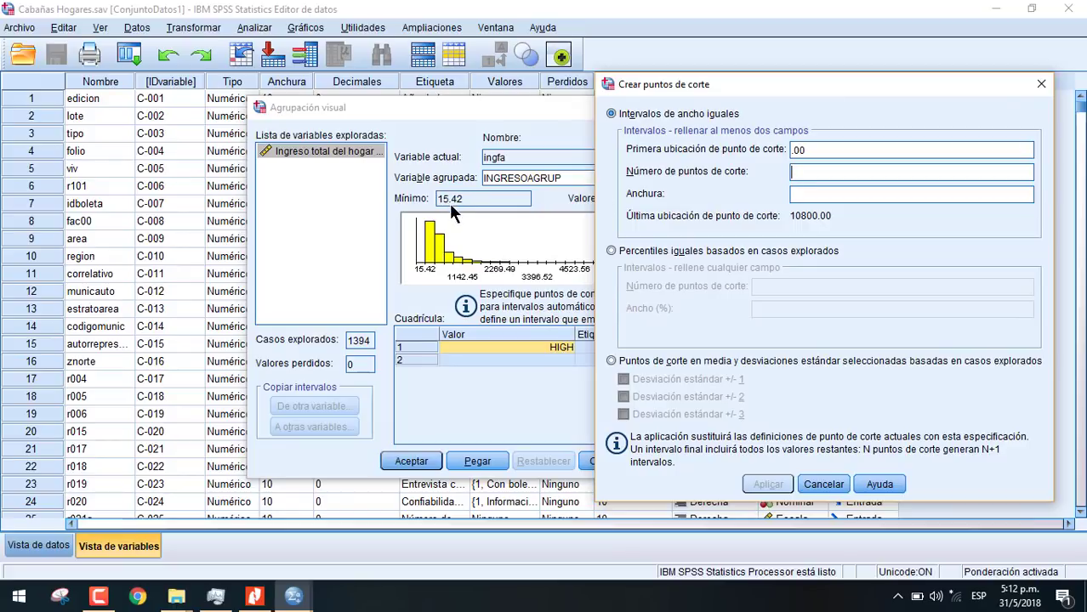
pyautogui.moveTo(820, 149); pyautogui.dragTo(766, 149)
pyautogui.press('BackSpace')
pyautogui.write('15.42')
pyautogui.click(817, 196)
pyautogui.write('300')
pyautogui.click(825, 173)
pyautogui.write('37')
# Try a cut-point width of 400 with 28 cut points
pyautogui.moveTo(822, 194); pyautogui.dragTo(782, 174)
pyautogui.press('BackSpace')
pyautogui.press('BackSpace')
pyautogui.click(803, 193)
pyautogui.write('400')
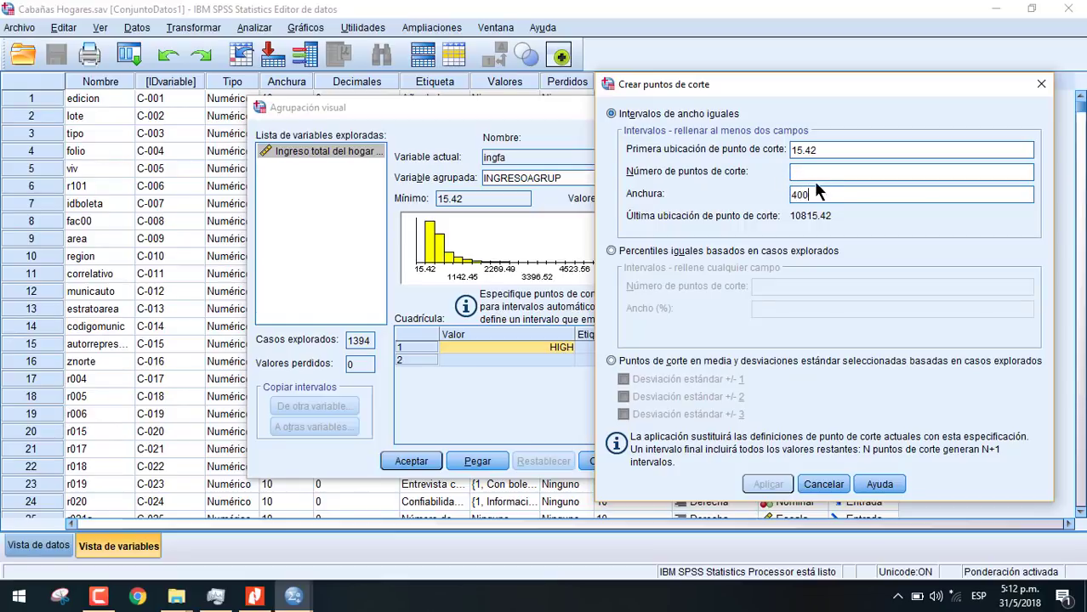
pyautogui.click(819, 172)
pyautogui.write('28')
# Try a cut-point width of 500 with 22 cut points
pyautogui.click(821, 195)
pyautogui.moveTo(821, 195); pyautogui.dragTo(783, 196)
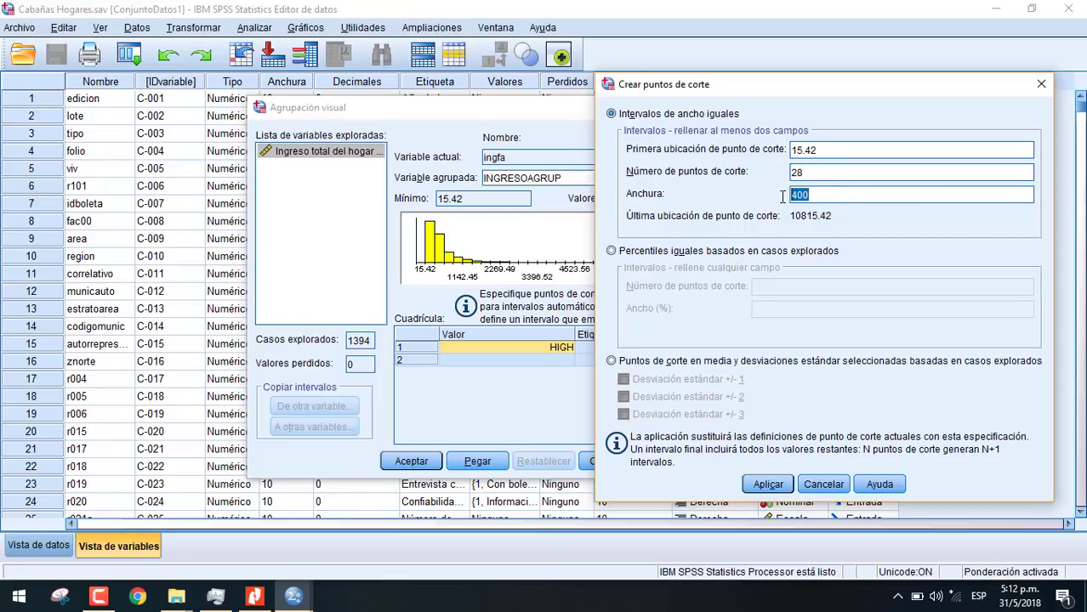
pyautogui.press('BackSpace')
pyautogui.write('500')
pyautogui.moveTo(814, 173); pyautogui.dragTo(791, 173)
pyautogui.press('BackSpace')
pyautogui.write('22')
# Clear the interval width and the number of cut points
pyautogui.click(832, 195)
pyautogui.press('BackSpace')
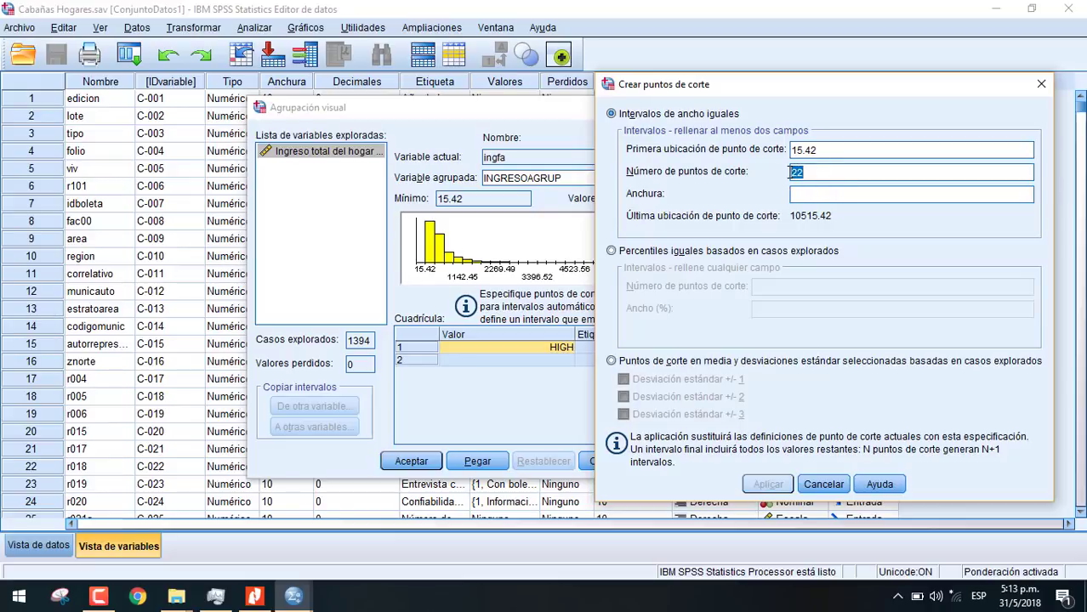
pyautogui.press('BackSpace')
pyautogui.click(98, 598)
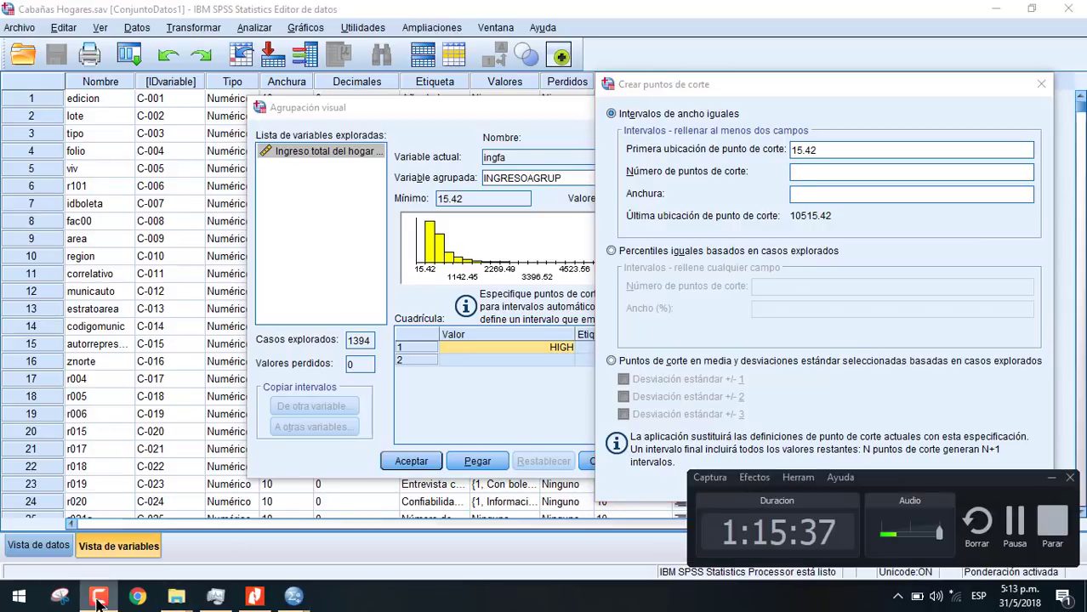
pyautogui.click(1015, 525)
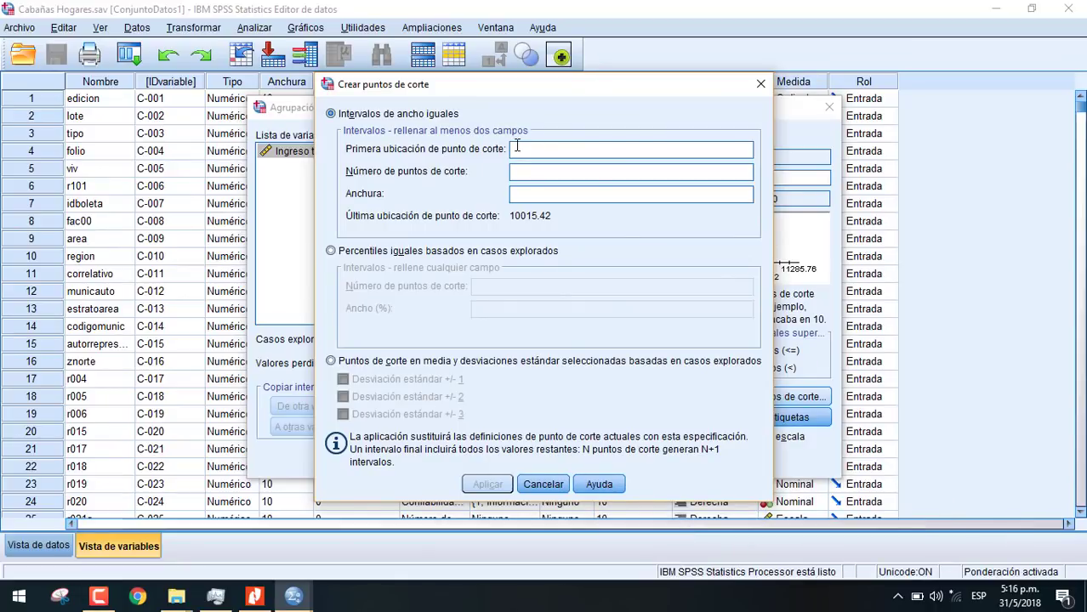
# Apply equal-width cut points to household income starting at 15.42, with 11 cut points and a width of 1000
pyautogui.write('15')
pyautogui.moveTo(521, 88); pyautogui.dragTo(638, 106)
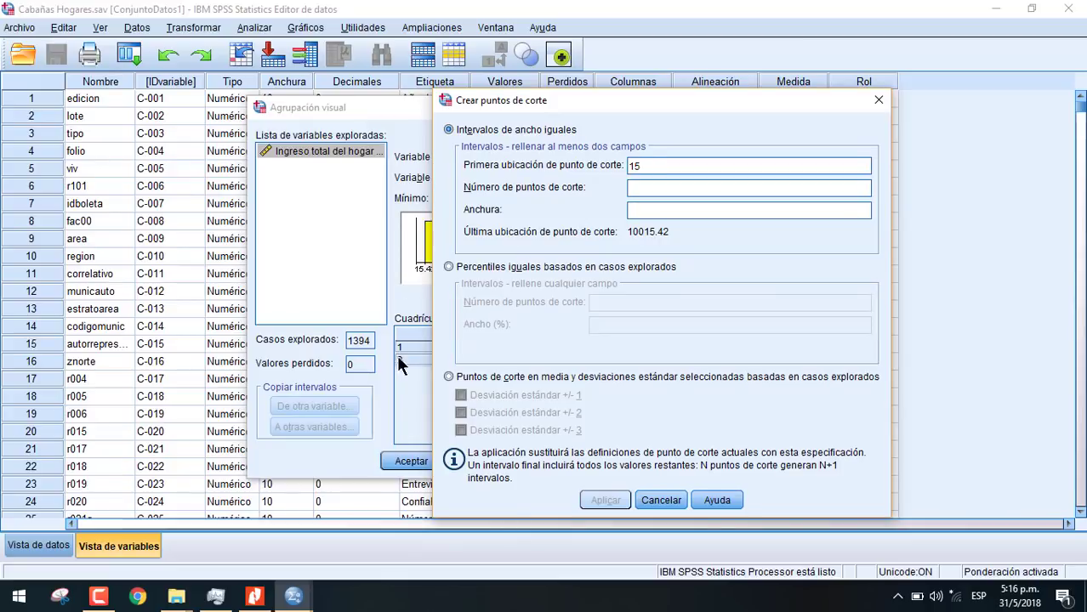
pyautogui.moveTo(555, 92); pyautogui.dragTo(629, 95)
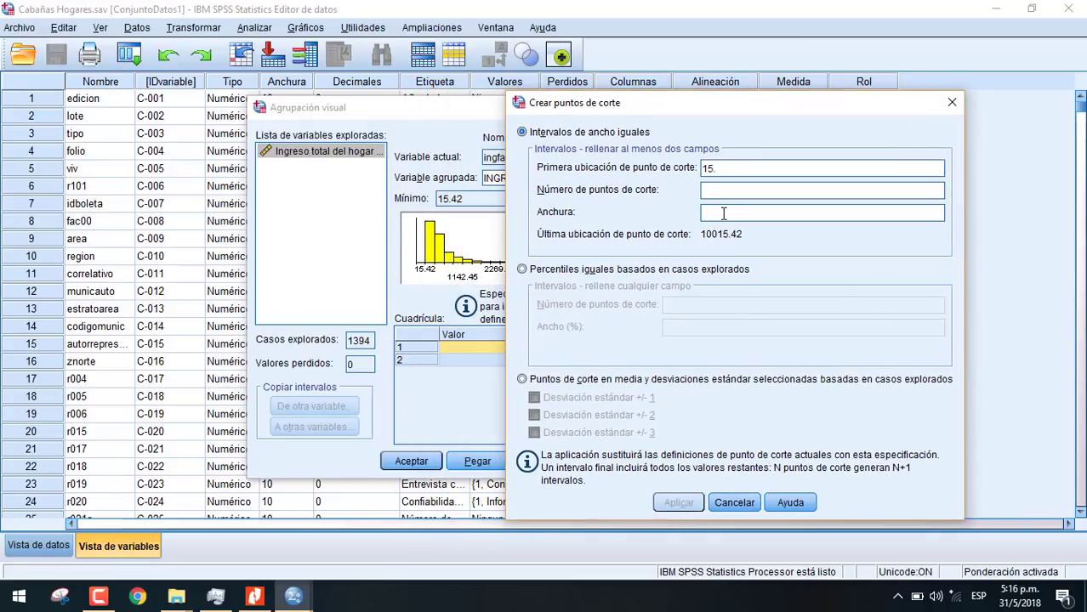
pyautogui.write('42')
pyautogui.write('1000')
pyautogui.click(740, 191)
pyautogui.write('11')
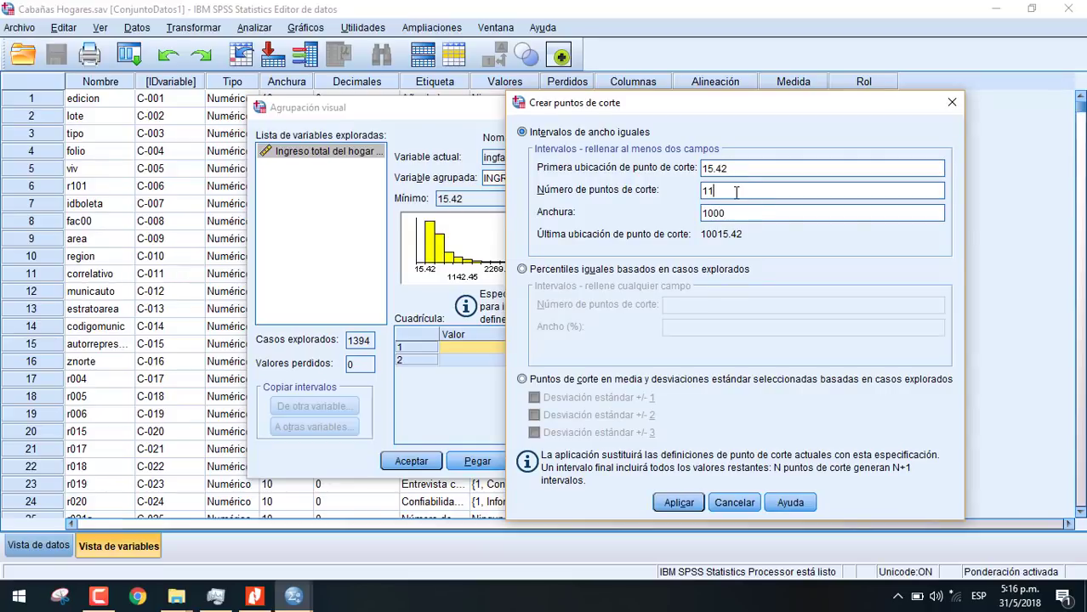
pyautogui.click(678, 502)
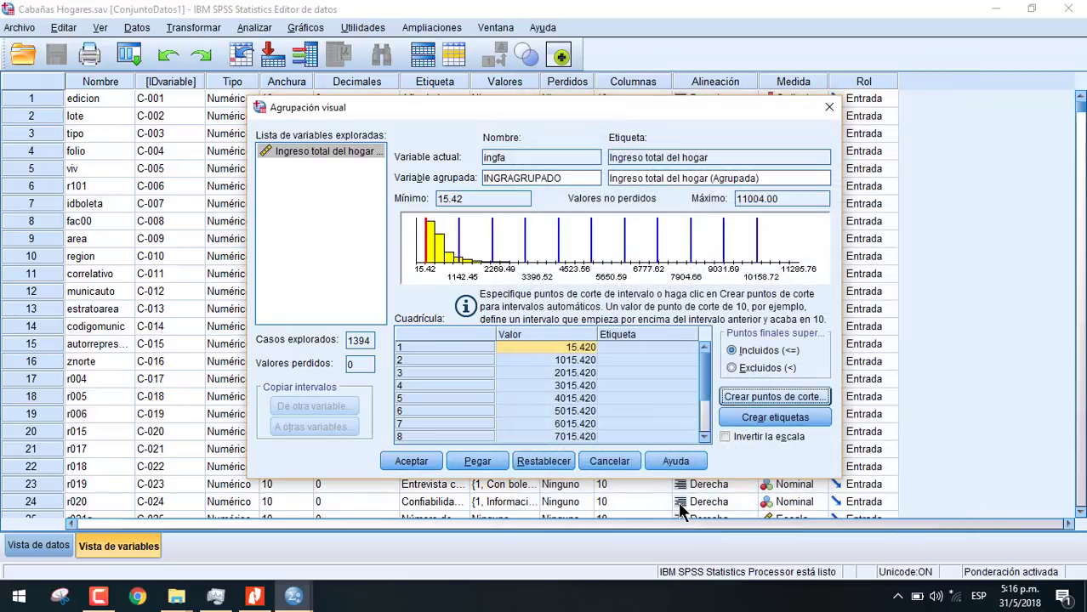
# Generate the interval labels automatically and confirm creation of the binned variable INGRAGRUPADO
pyautogui.click(752, 419)
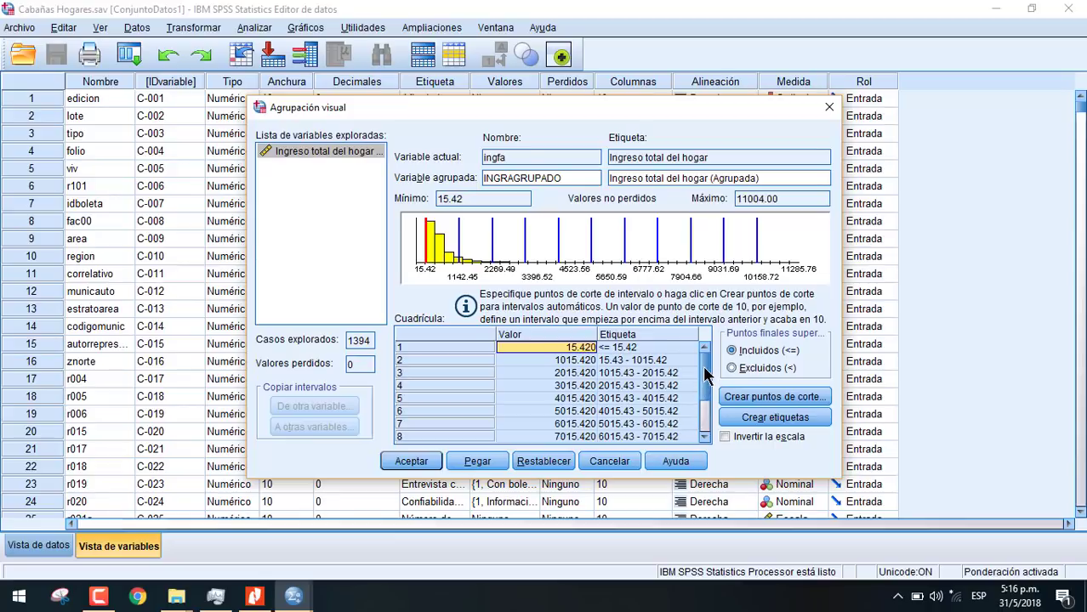
pyautogui.scroll(-2, 704, 374)
pyautogui.scroll(2, 706, 371)
pyautogui.click(411, 462)
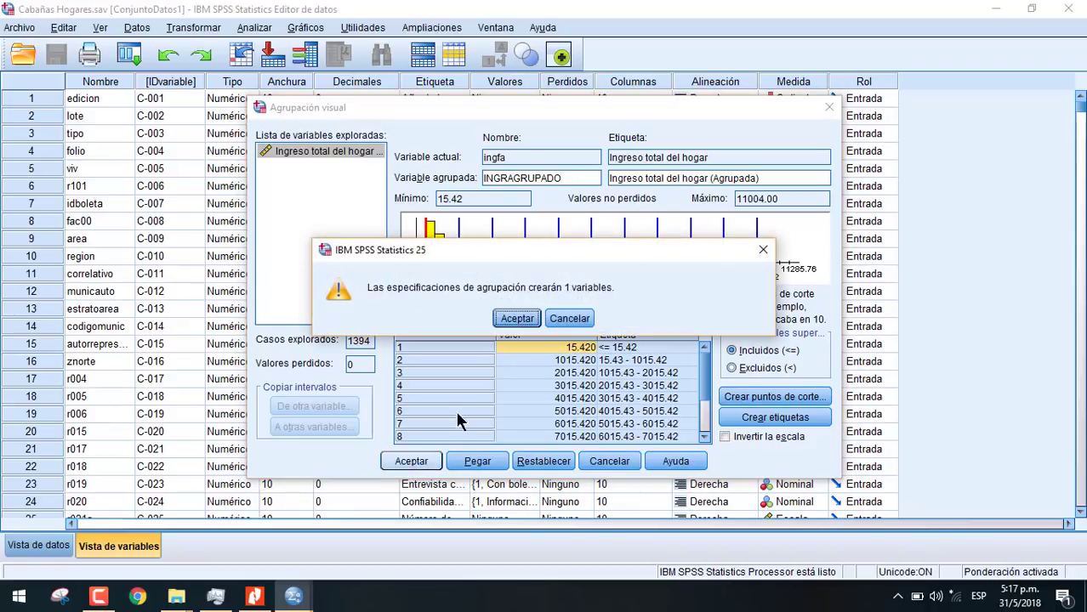
pyautogui.click(516, 320)
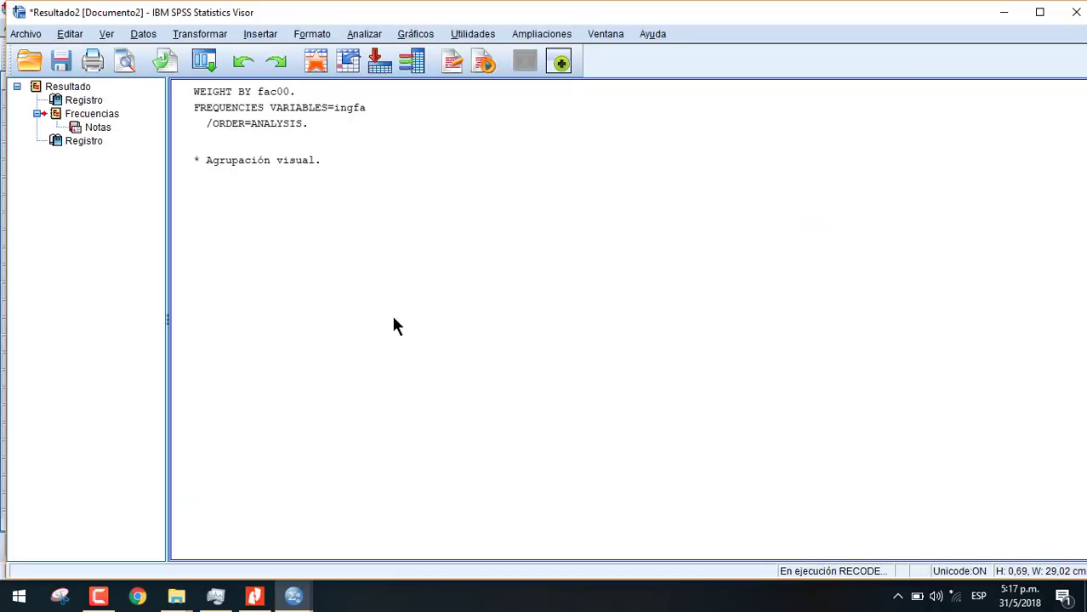
# Switch to the Cabañas Hogares.sav data editor and locate the new INGRAGRUPADO variable at the end of the variable list
pyautogui.moveTo(292, 596)
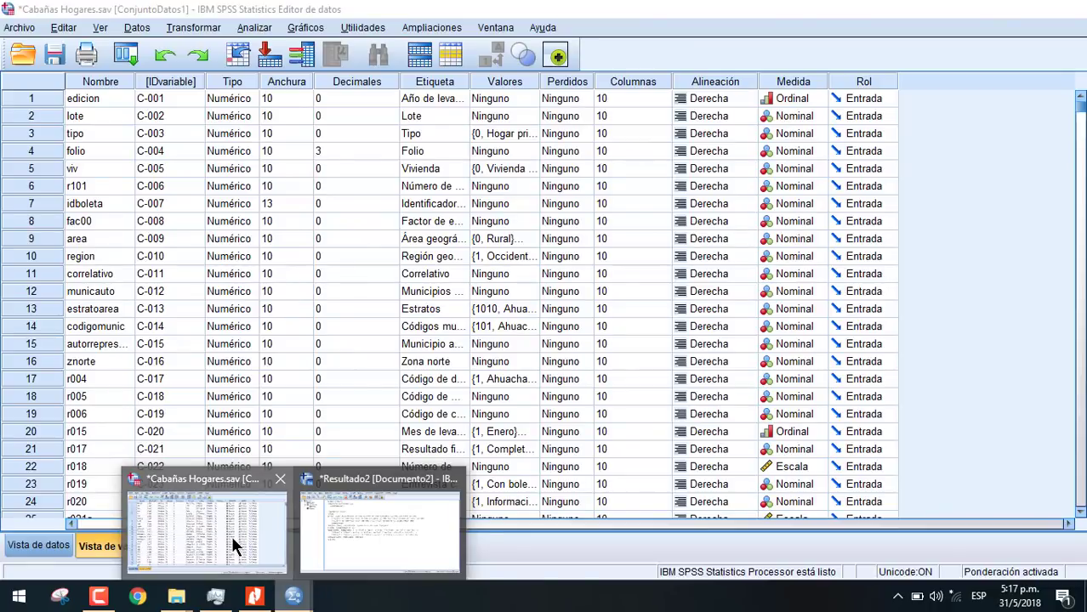
pyautogui.click(236, 536)
pyautogui.scroll(-6, 184, 400)
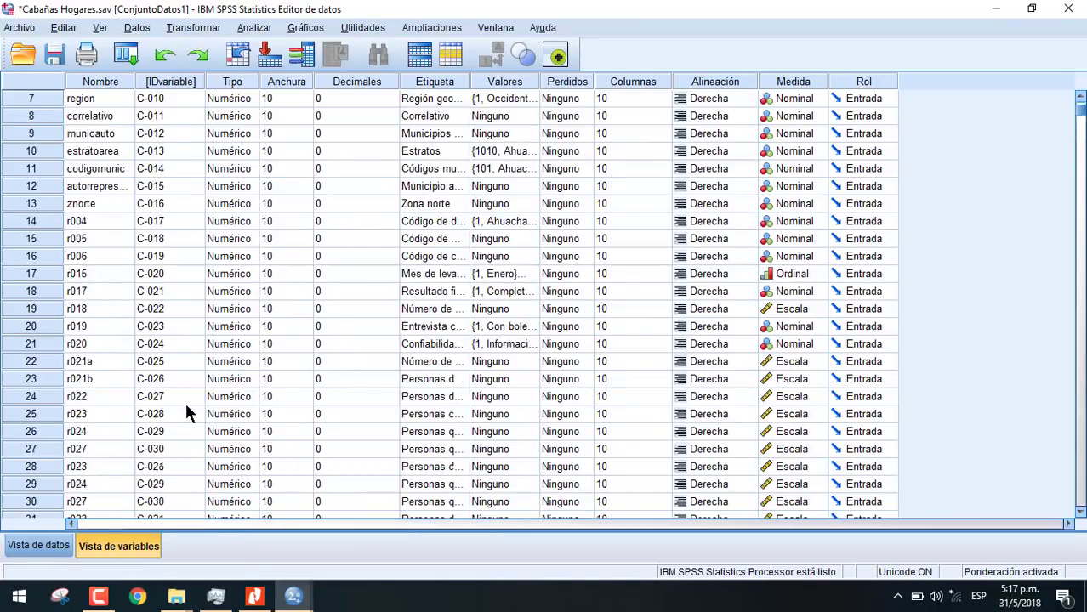
pyautogui.scroll(-20, 192, 441)
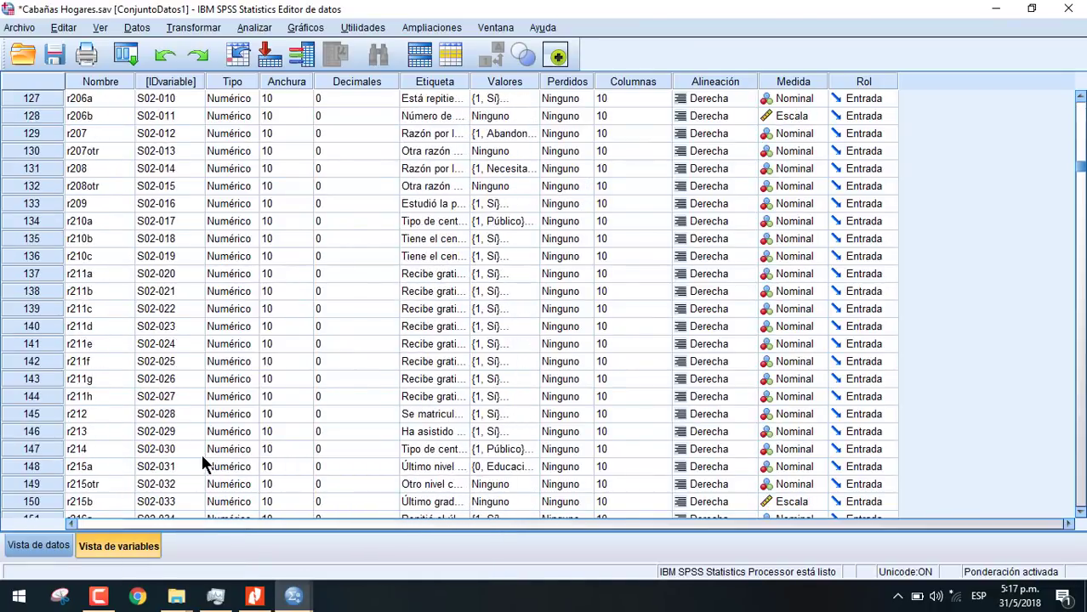
pyautogui.scroll(-7, 210, 467)
pyautogui.moveTo(1080, 207); pyautogui.dragTo(1081, 269)
pyautogui.moveTo(1074, 391); pyautogui.dragTo(1081, 490)
pyautogui.click(108, 284)
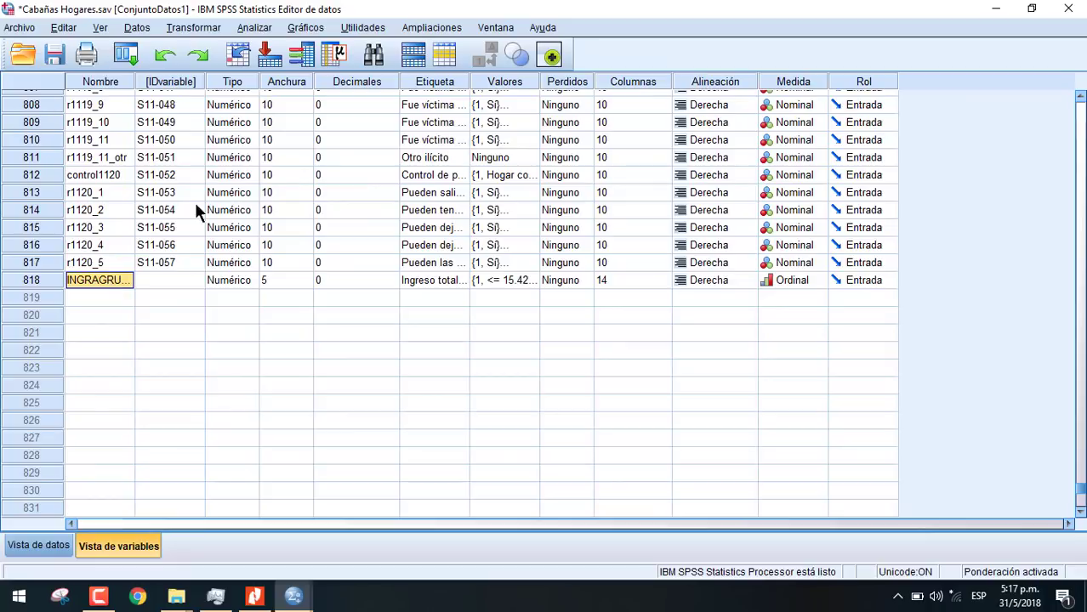
pyautogui.scroll(7, 464, 374)
# Run a frequency table for the grouped household income variable INGRAGRUPADO, replacing ingfa in the Frequencies variable selection
pyautogui.click(247, 28)
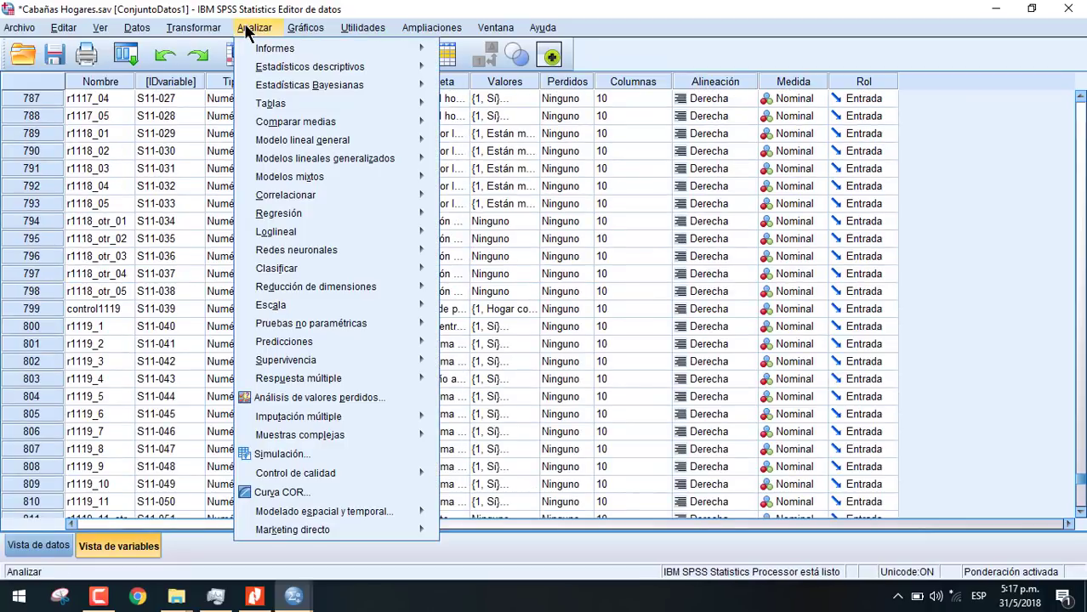
pyautogui.moveTo(367, 67)
pyautogui.click(485, 68)
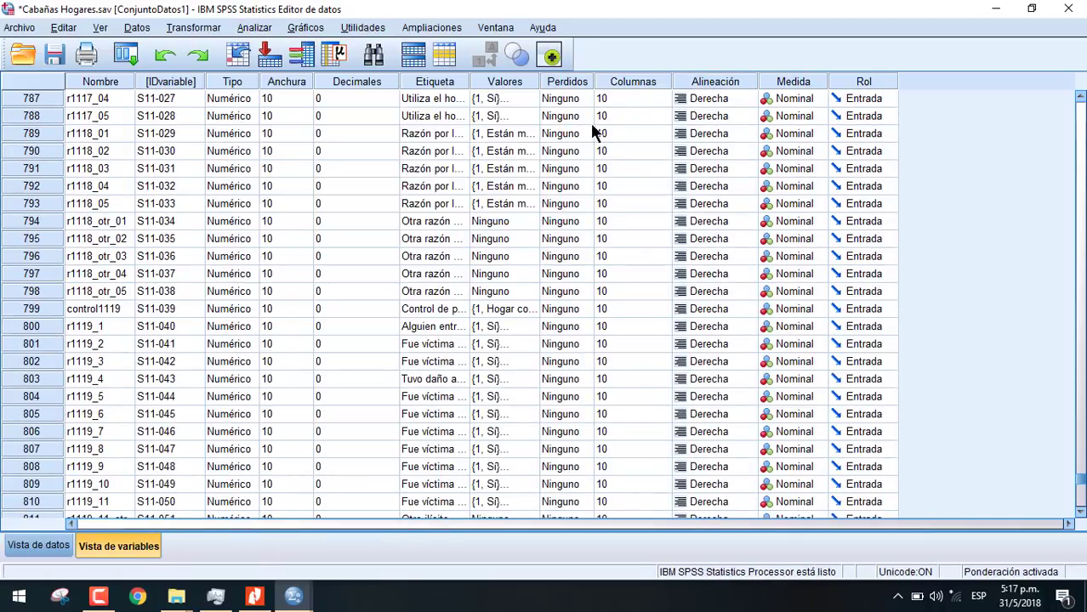
pyautogui.click(587, 228)
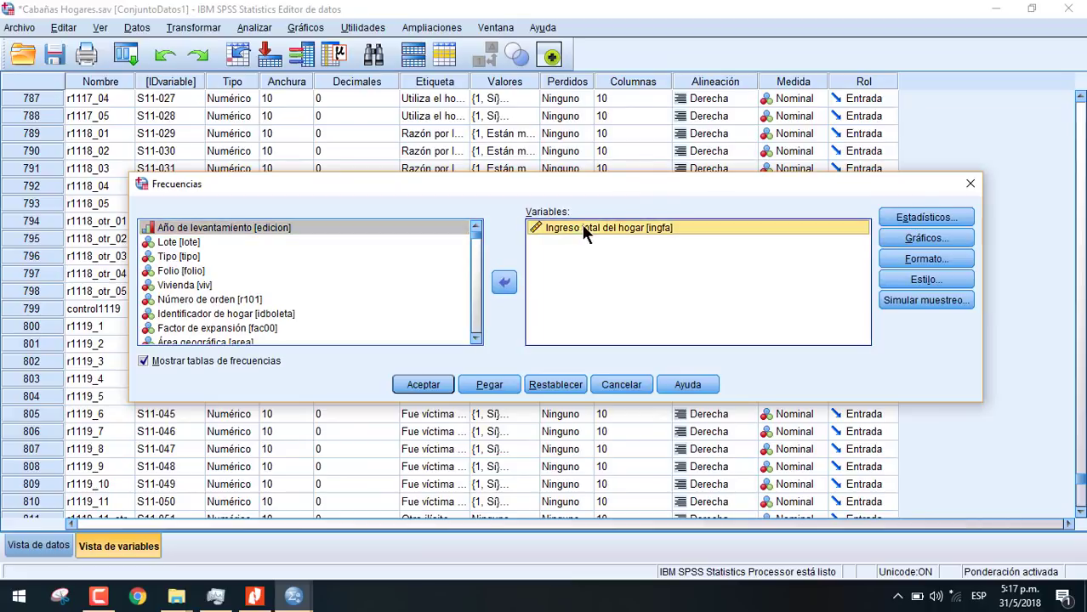
pyautogui.click(504, 283)
pyautogui.scroll(-5, 310, 338)
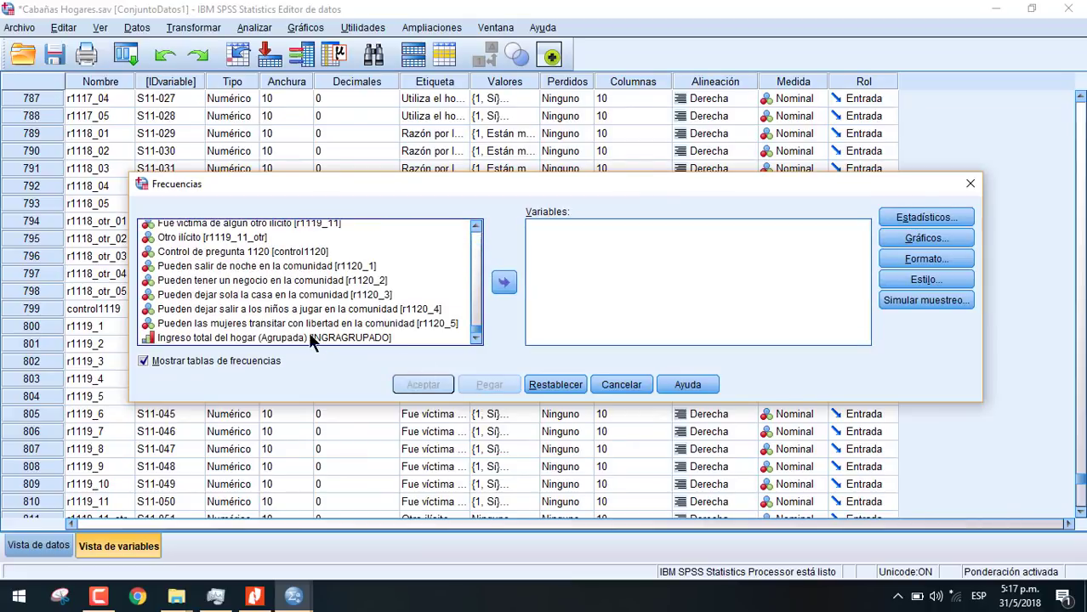
pyautogui.click(289, 338)
pyautogui.click(503, 283)
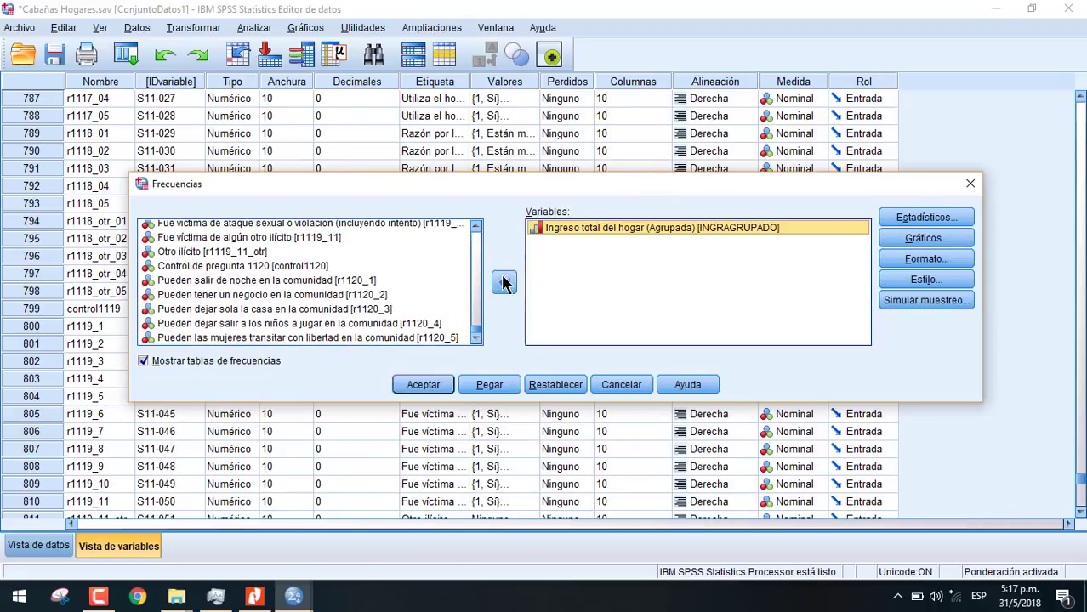
pyautogui.click(422, 386)
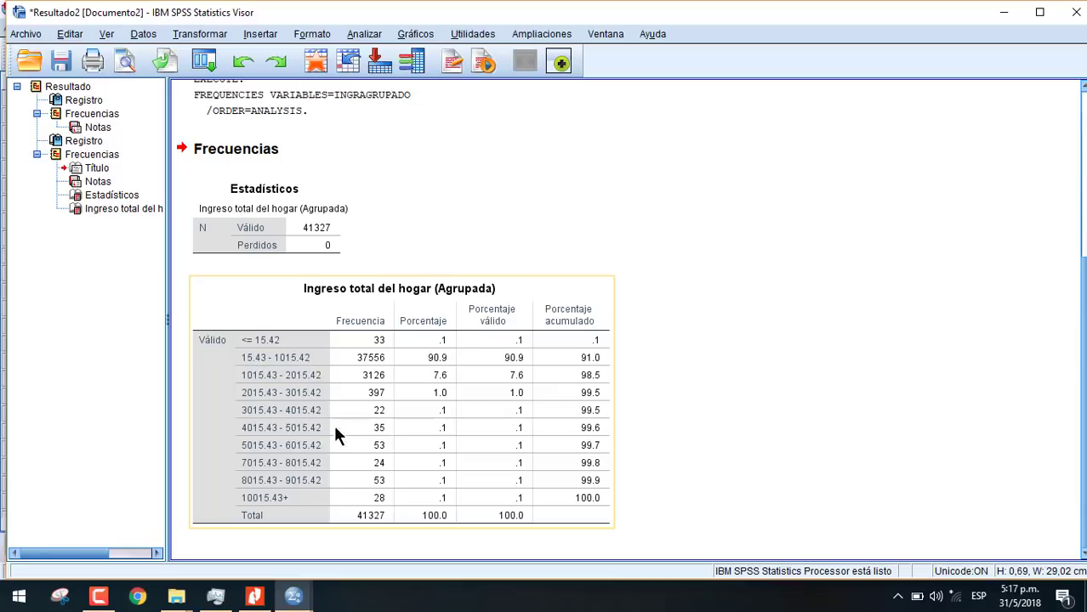
# Start a cross-tabulation from the Cabañas Hogares.sav data editor with grouped household income (INGRAGRUPADO) as the row variable
pyautogui.click(296, 599)
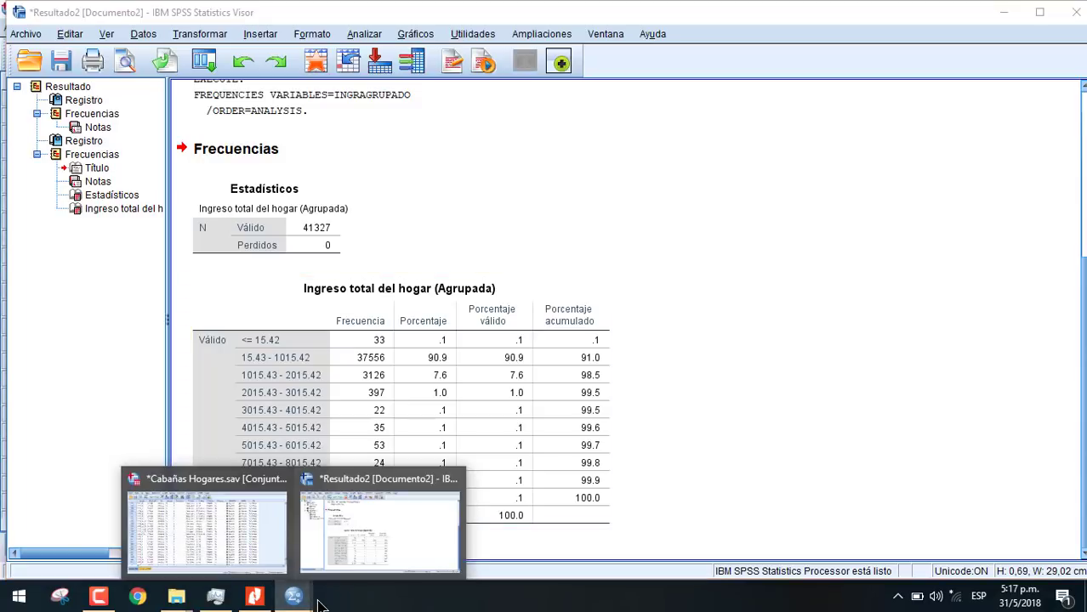
pyautogui.click(245, 549)
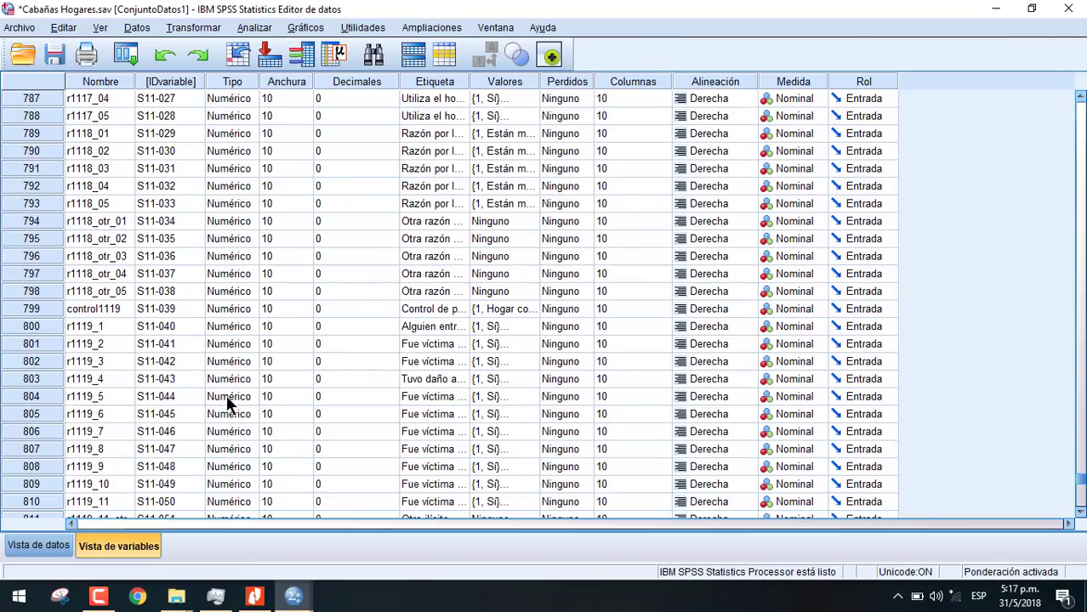
pyautogui.click(252, 28)
pyautogui.moveTo(298, 72)
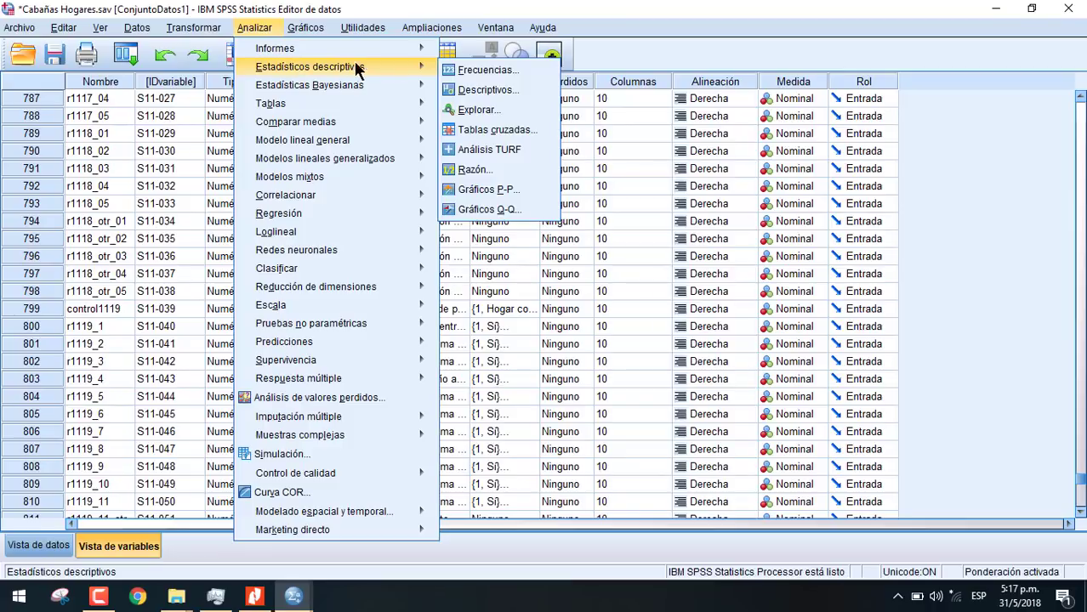
pyautogui.click(483, 130)
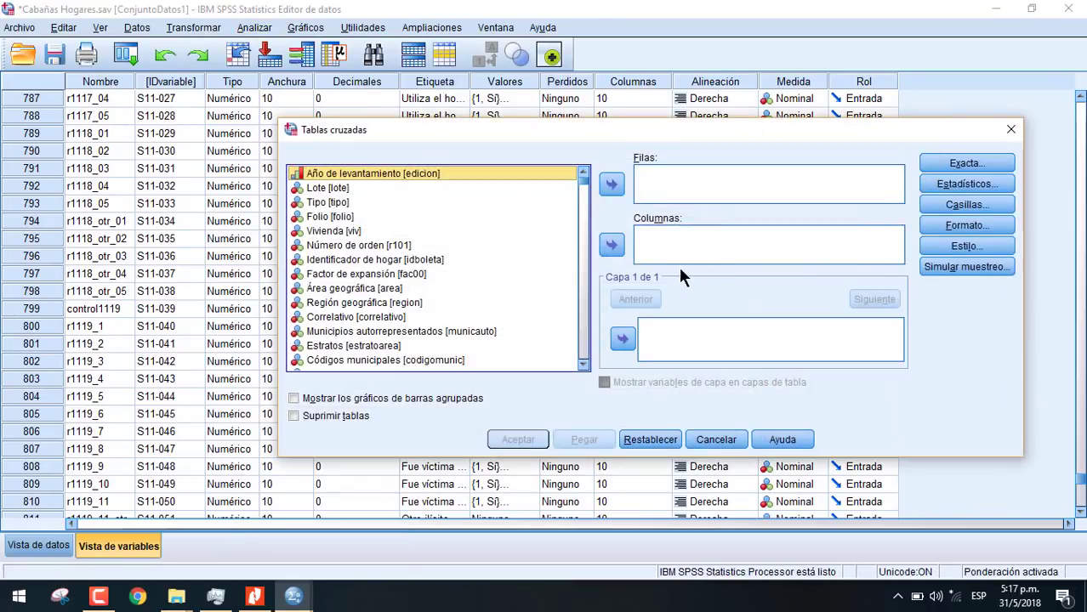
pyautogui.moveTo(583, 178); pyautogui.dragTo(568, 417)
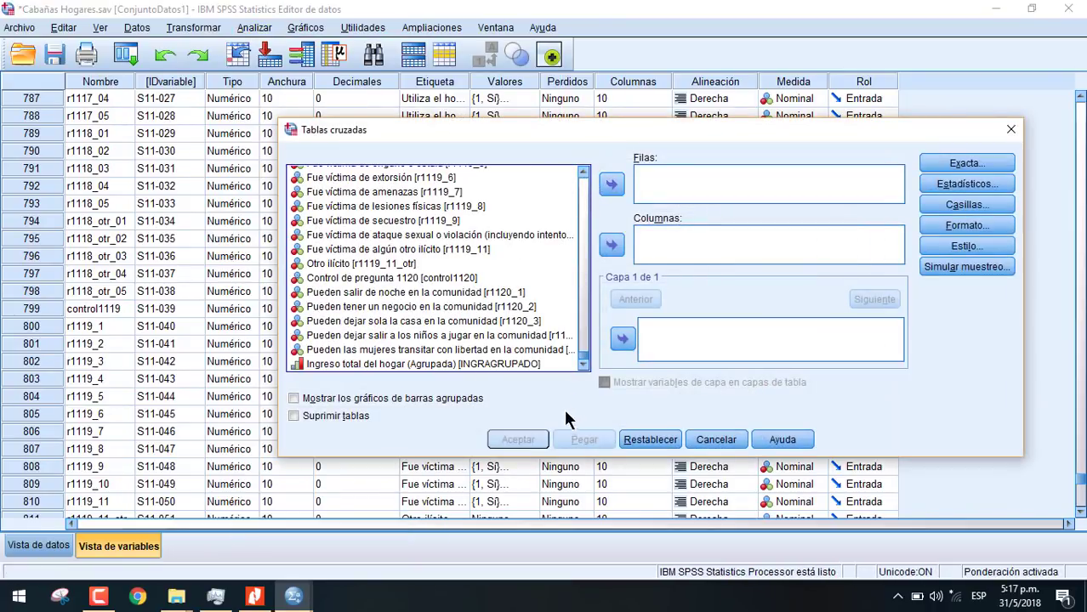
pyautogui.click(356, 364)
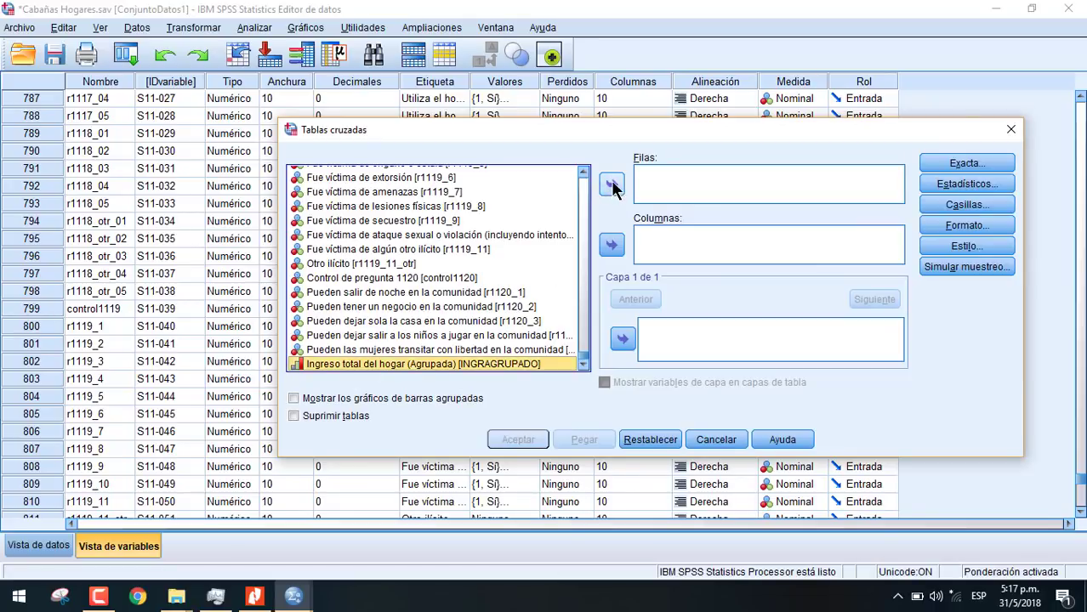
pyautogui.click(612, 184)
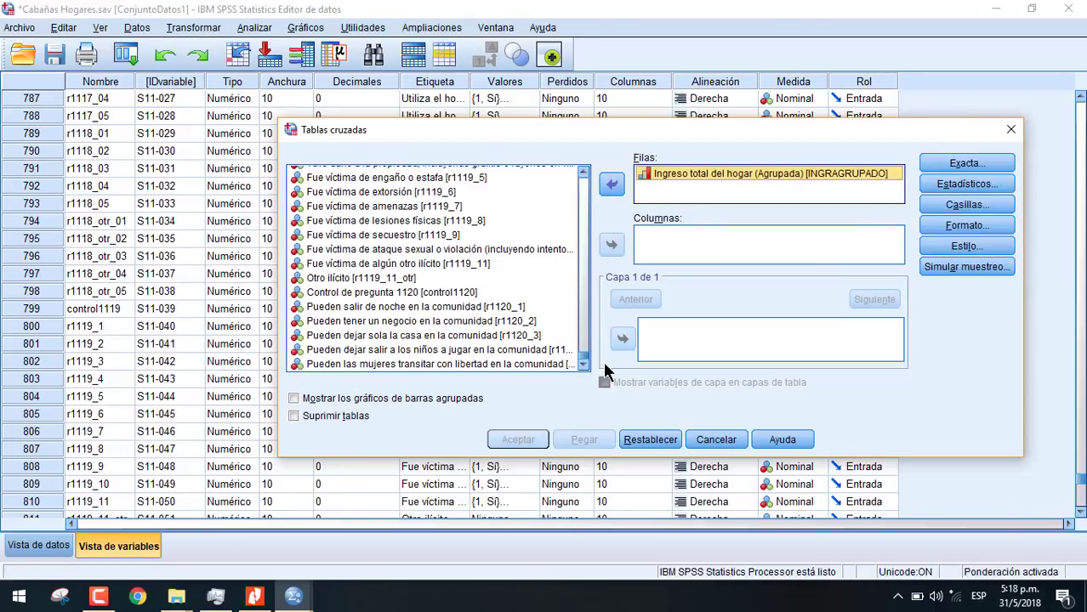
# Set Área geográfica [area] as the column variable, generate the cross-tabulation and review the income counts by area
pyautogui.moveTo(583, 347); pyautogui.dragTo(583, 176)
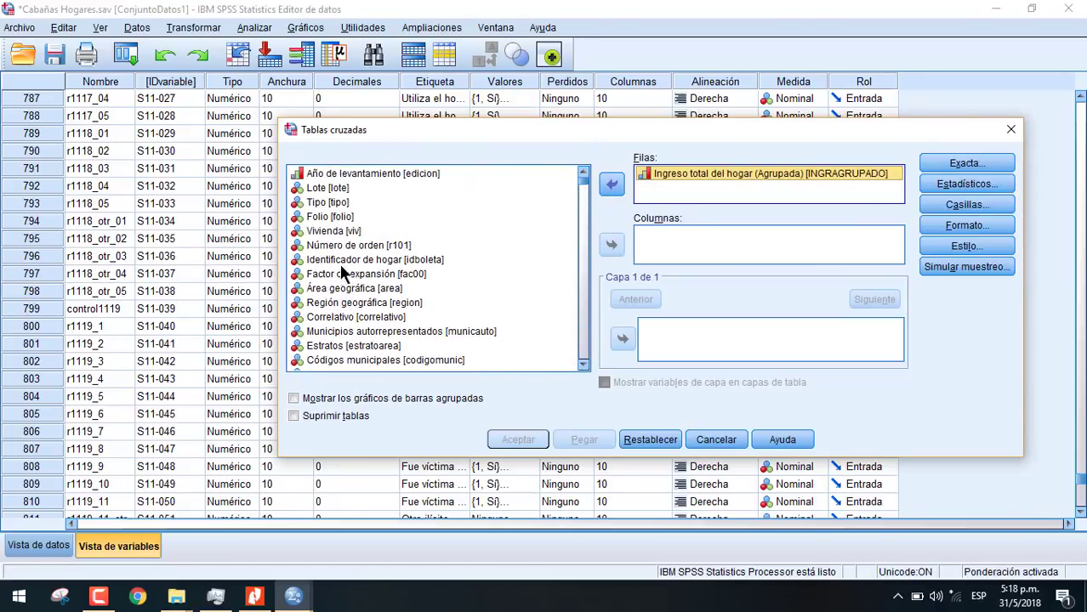
pyautogui.click(348, 288)
pyautogui.click(611, 245)
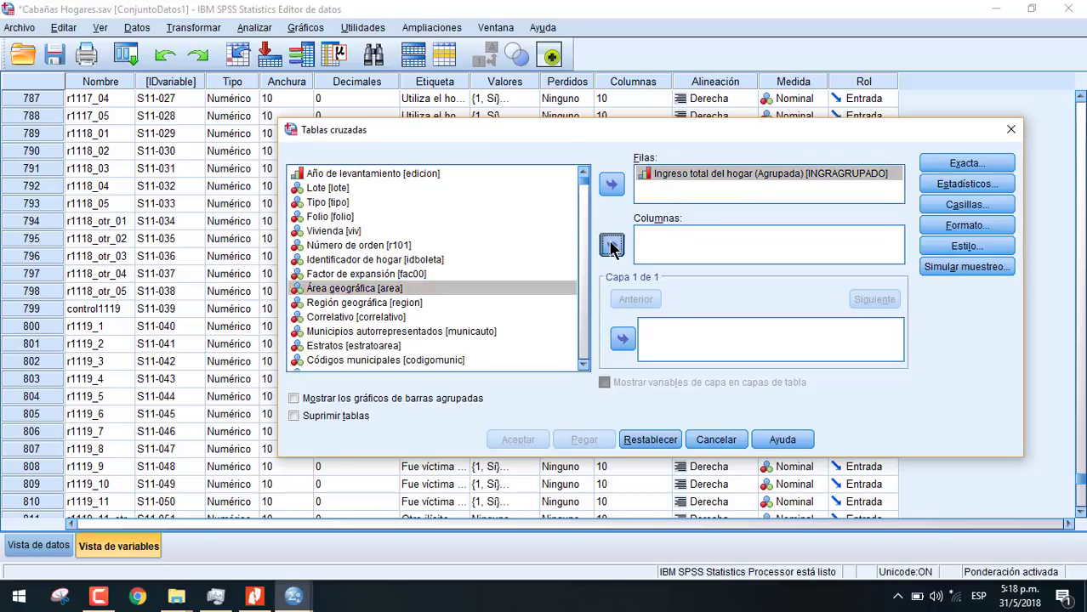
pyautogui.click(516, 440)
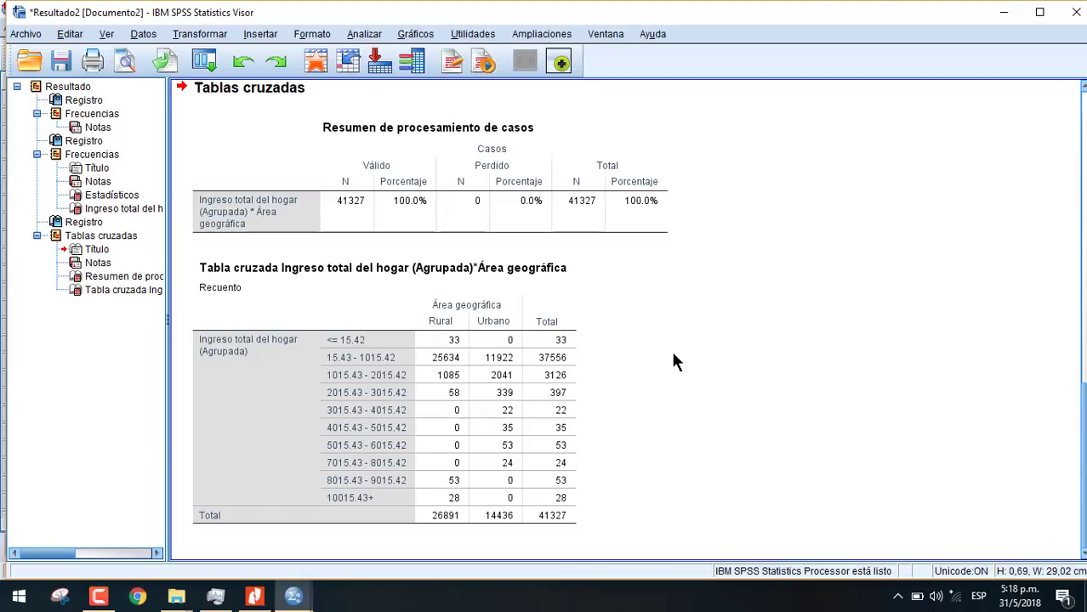
pyautogui.click(506, 378)
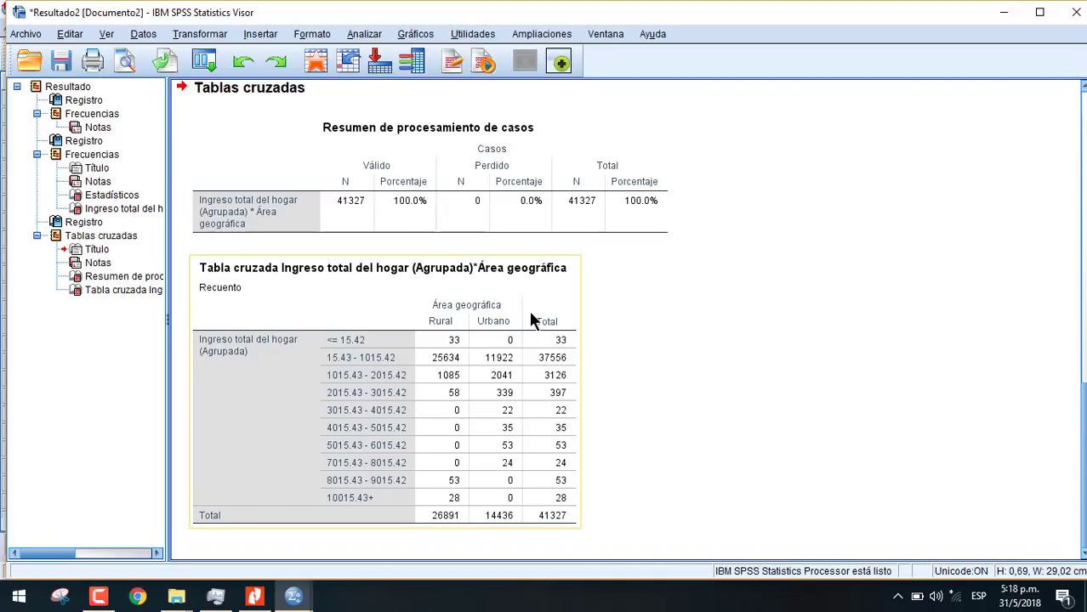
pyautogui.click(745, 349)
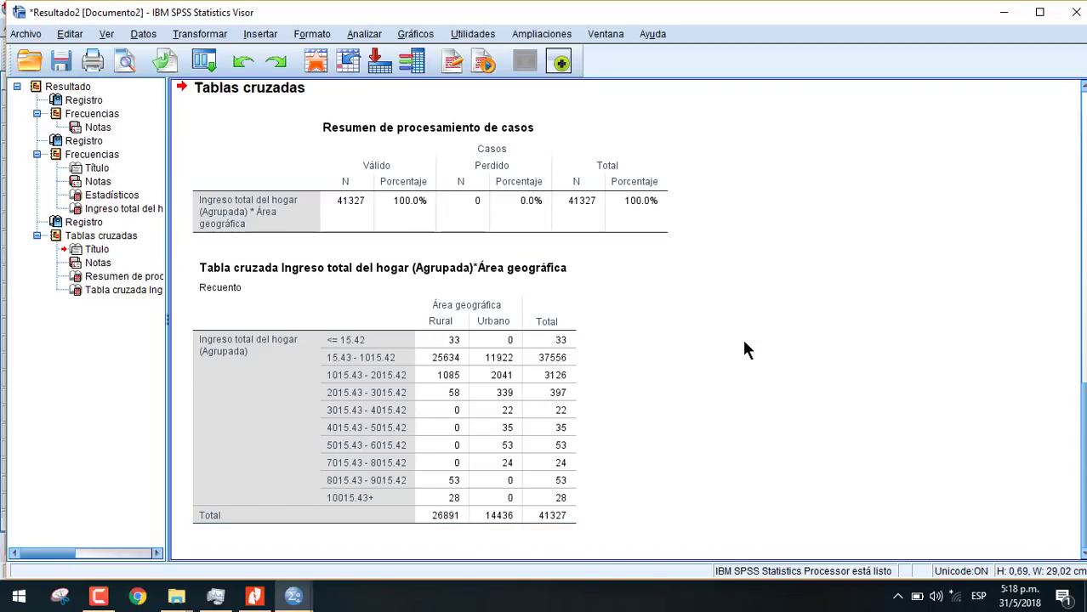
pyautogui.click(565, 327)
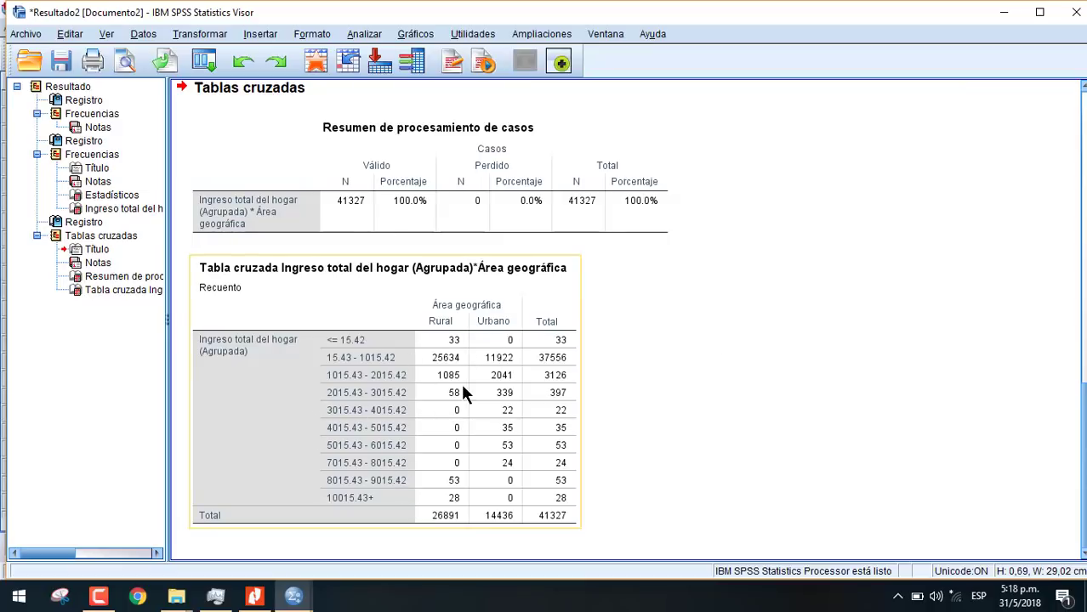
pyautogui.click(468, 539)
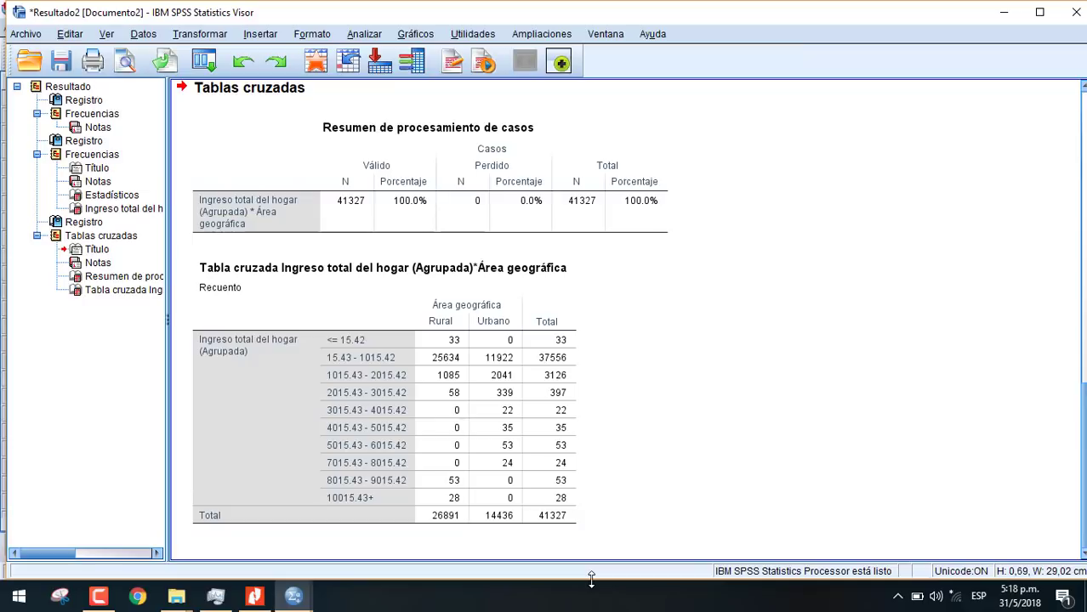
# Start Visual Binning in the Cabañas Hogares.sav data editor and choose Ingreso del hogar por remesas monetarias [irefa] as the variable to bin
pyautogui.click(292, 598)
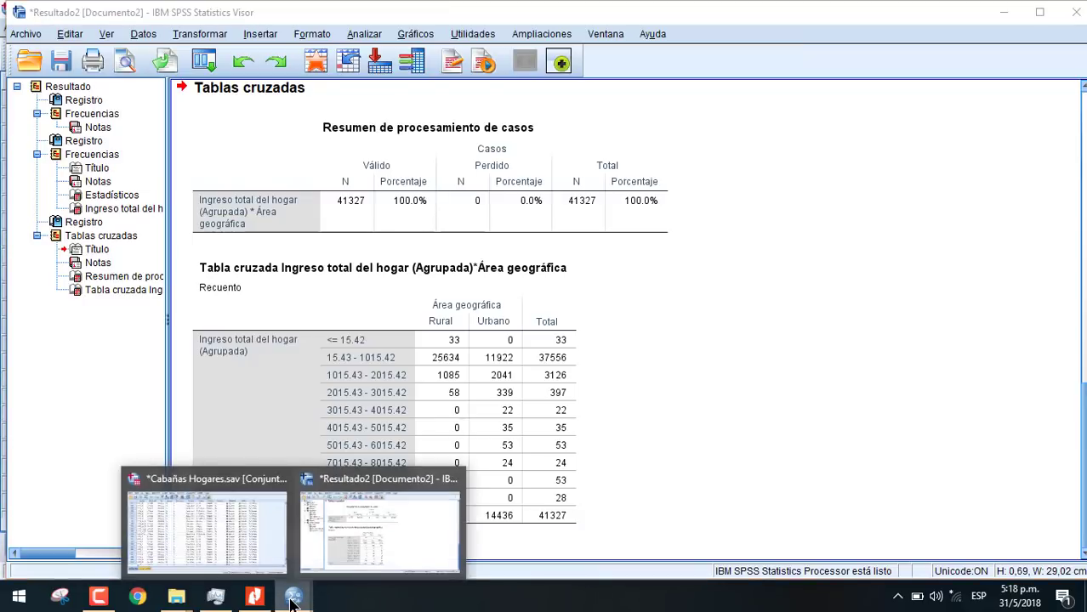
pyautogui.click(250, 537)
pyautogui.click(193, 28)
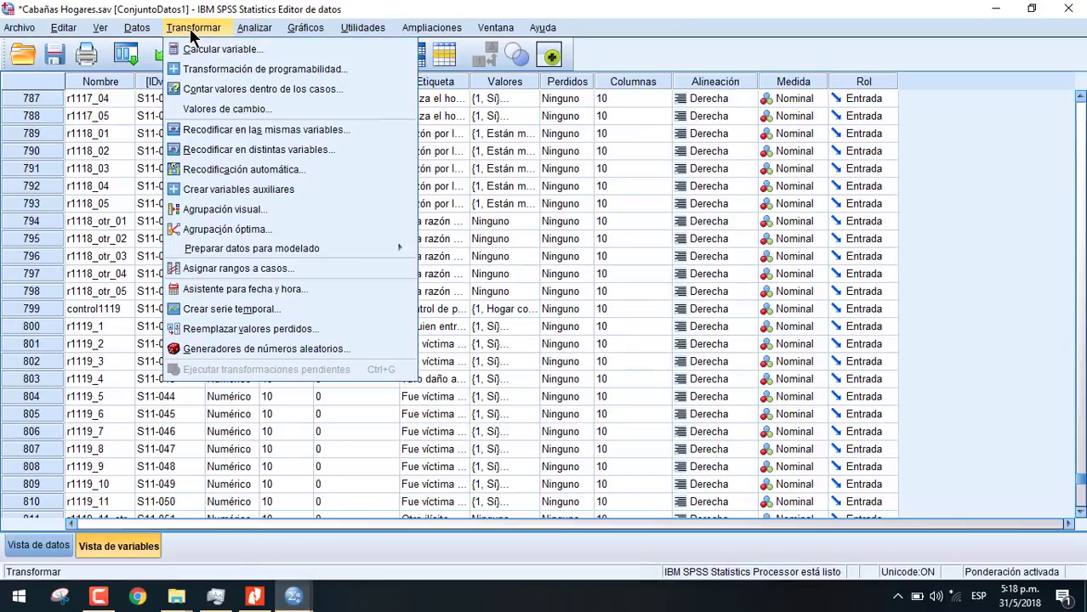
pyautogui.click(226, 210)
pyautogui.click(179, 197)
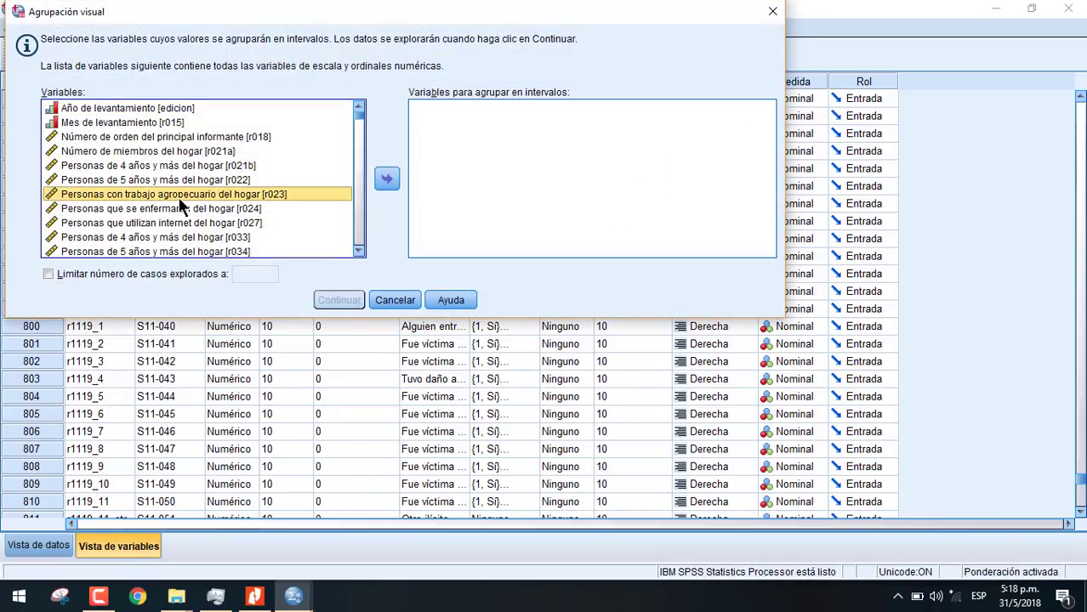
pyautogui.press('i')
pyautogui.press('i')
pyautogui.press('i')
pyautogui.press('i')
pyautogui.press('i')
pyautogui.press('i')
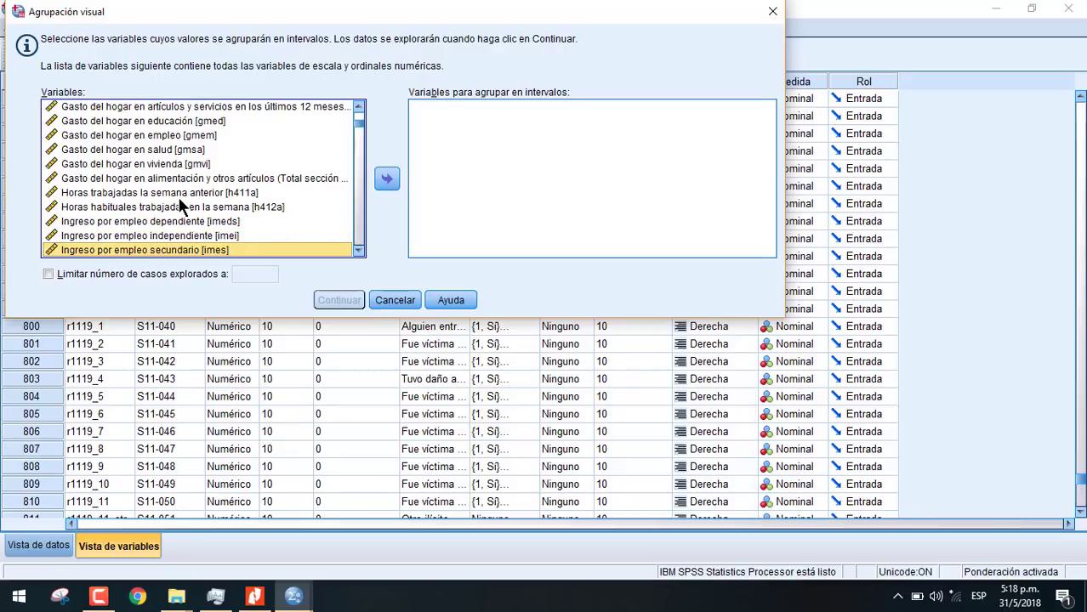
pyautogui.press('i')
pyautogui.press('i')
pyautogui.press('i')
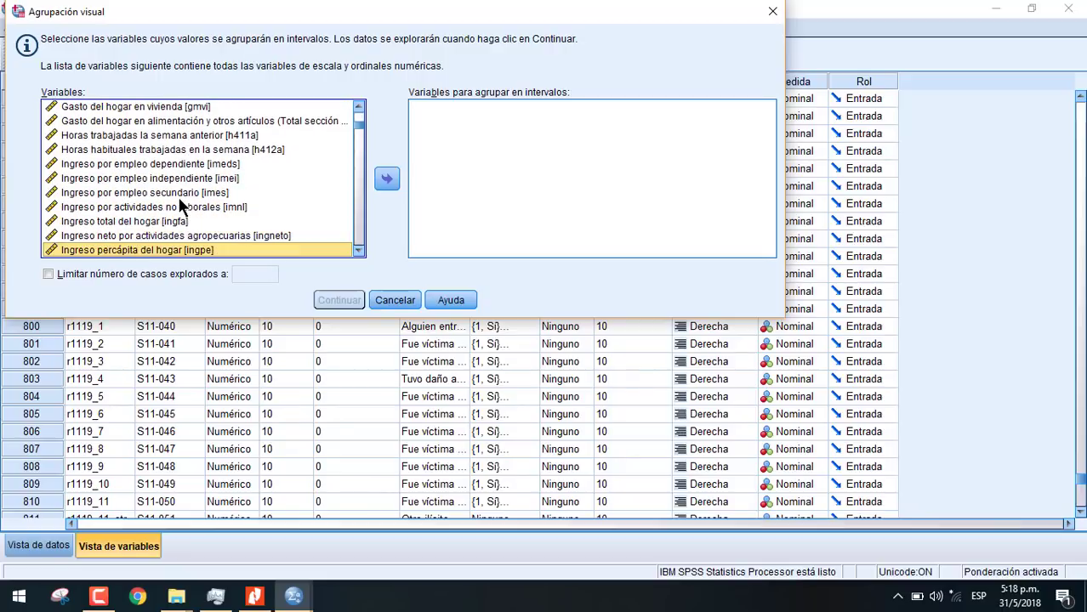
pyautogui.press('i')
pyautogui.press('i')
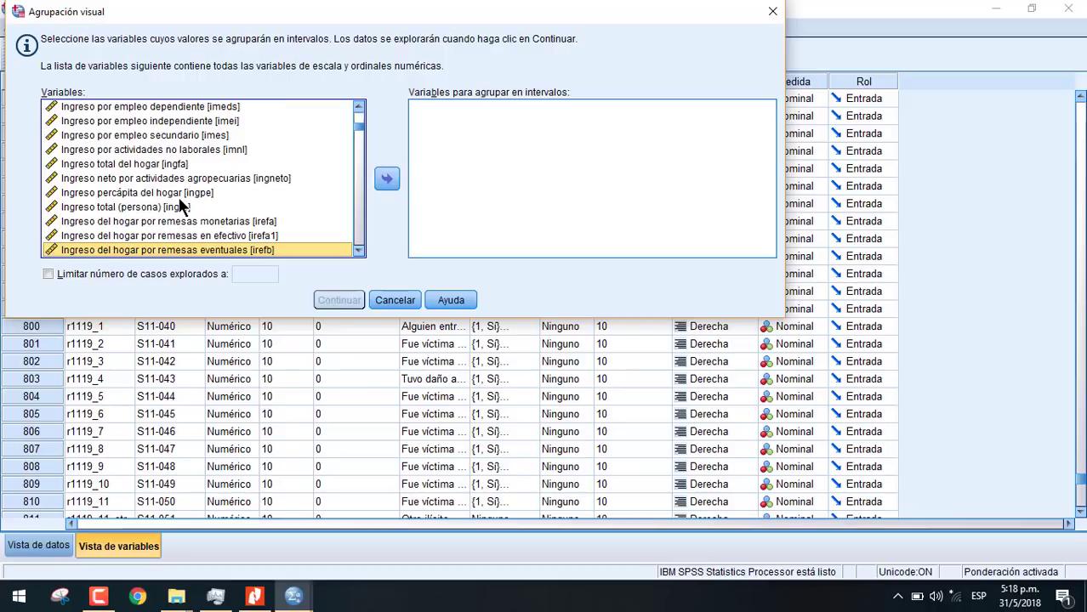
pyautogui.click(173, 218)
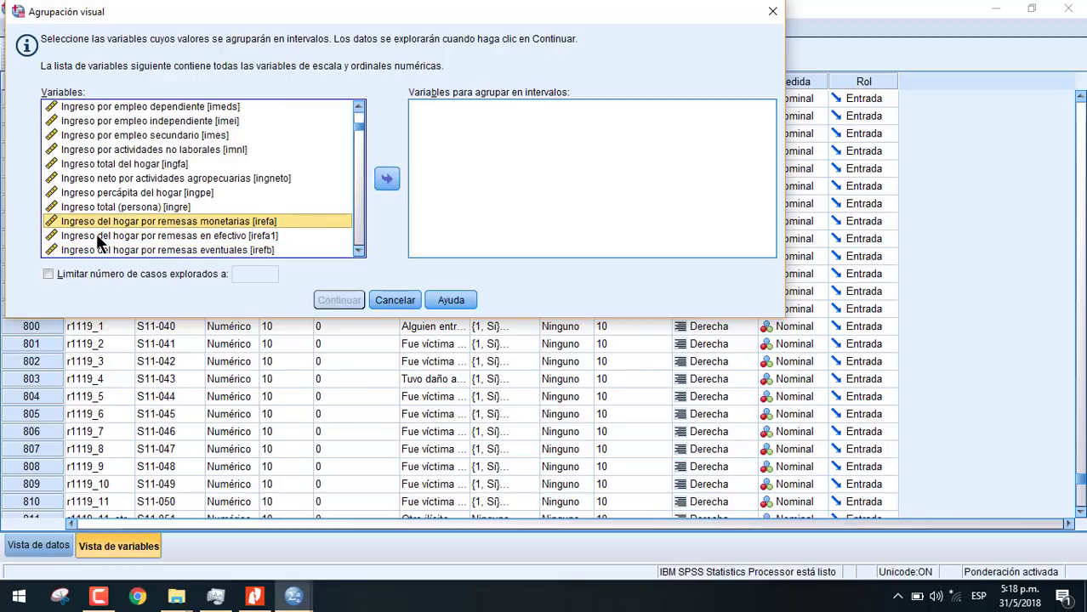
pyautogui.click(387, 176)
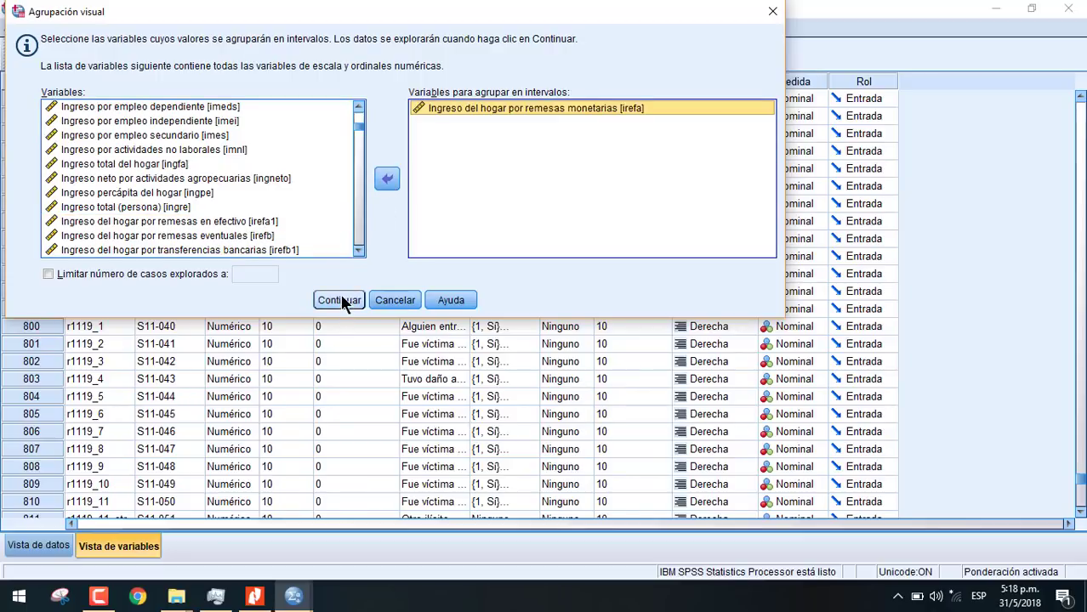
# Continue to the binning settings for irefa and name the binned variable REMESAAGRUP
pyautogui.click(341, 298)
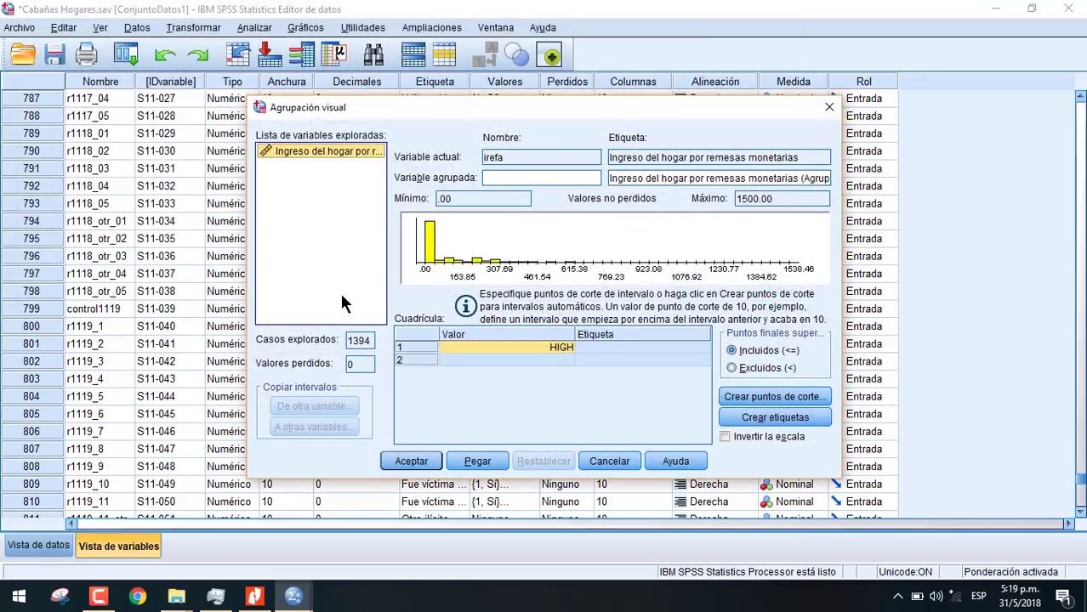
pyautogui.click(518, 179)
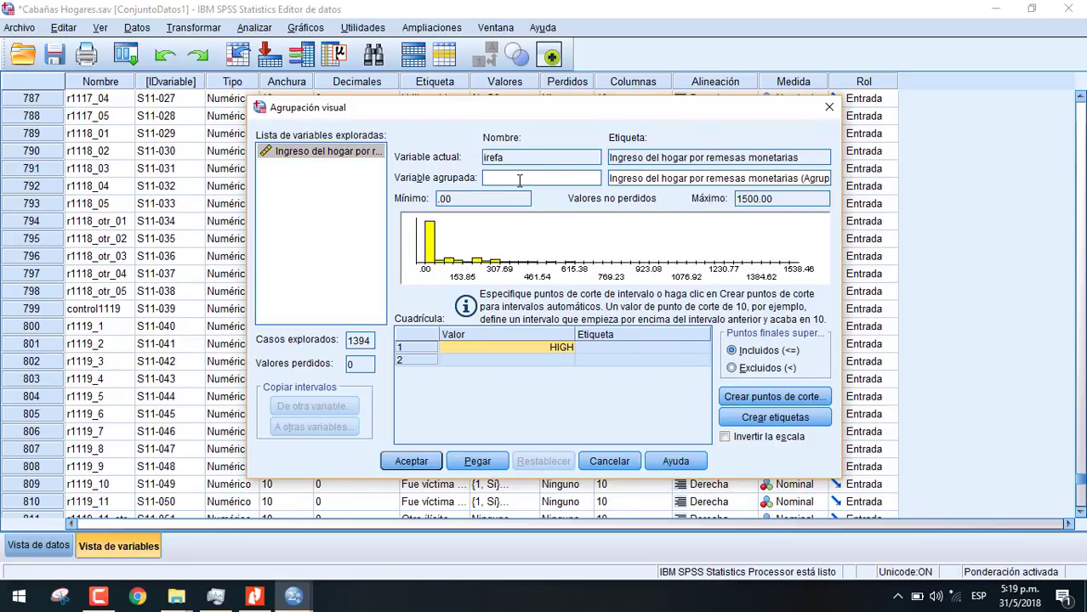
pyautogui.write('REMESAAGRUP')
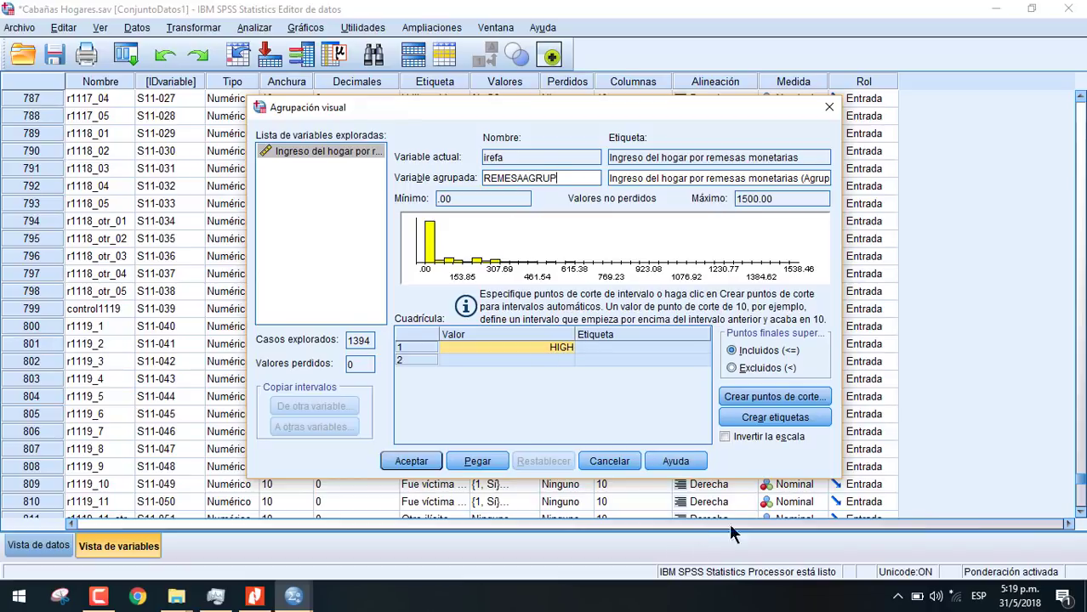
# Start creating equal-width cut points for REMESAAGRUP with the first cut point at 0
pyautogui.click(777, 399)
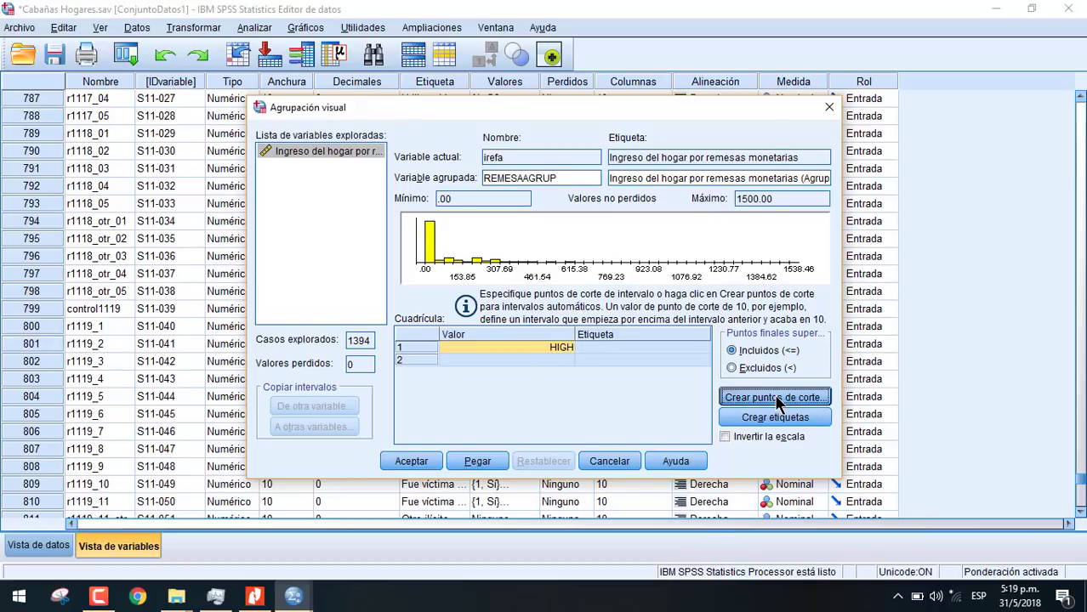
pyautogui.click(591, 151)
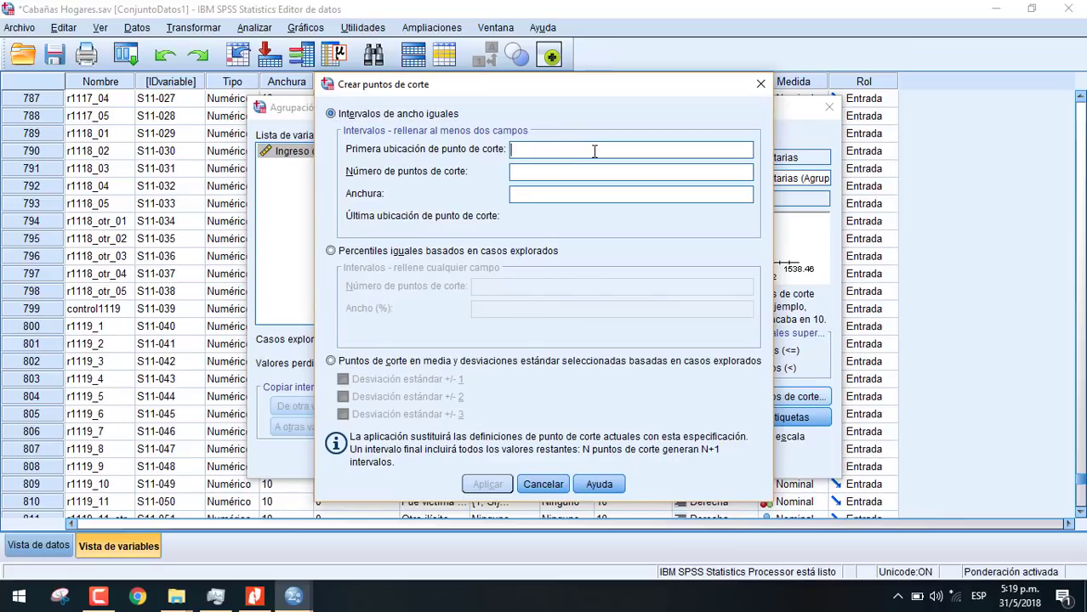
pyautogui.write('0')
# Try interval widths of 100 and 200 with 15 and 8 cut points for the remittance bins
pyautogui.click(558, 194)
pyautogui.write('100')
pyautogui.click(565, 171)
pyautogui.write('15')
pyautogui.moveTo(548, 194); pyautogui.dragTo(512, 195)
pyautogui.write('200')
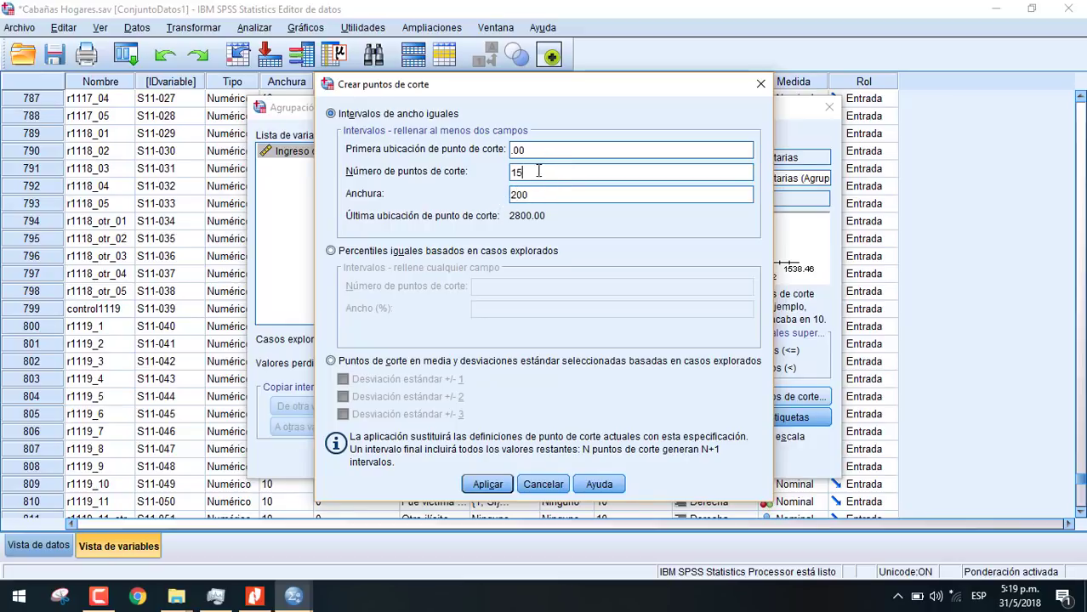
pyautogui.doubleClick(516, 173)
pyautogui.press('BackSpace')
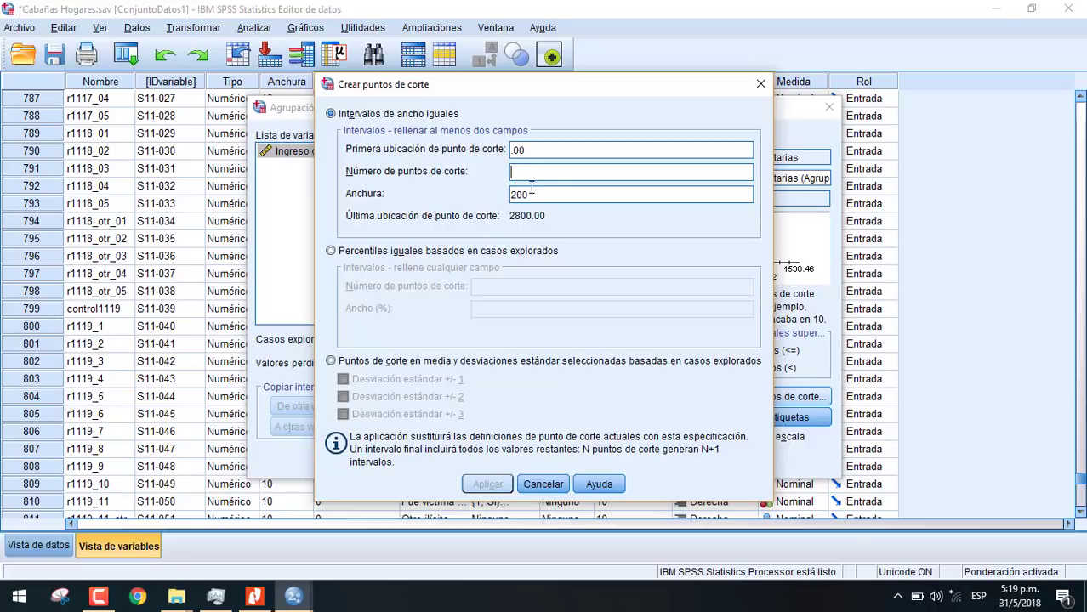
pyautogui.write('8')
pyautogui.click(532, 194)
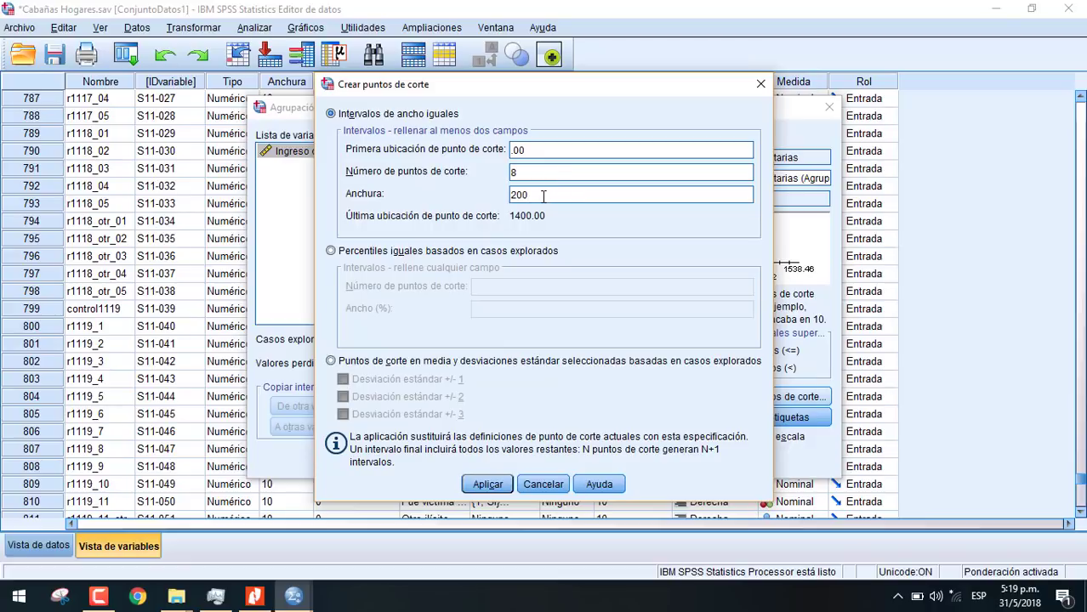
# Set the interval width to 150 with 10 cut points and apply them to the remittance bins
pyautogui.doubleClick(515, 194)
pyautogui.write('150')
pyautogui.doubleClick(512, 174)
pyautogui.write('10')
pyautogui.click(546, 196)
pyautogui.moveTo(525, 94); pyautogui.dragTo(676, 96)
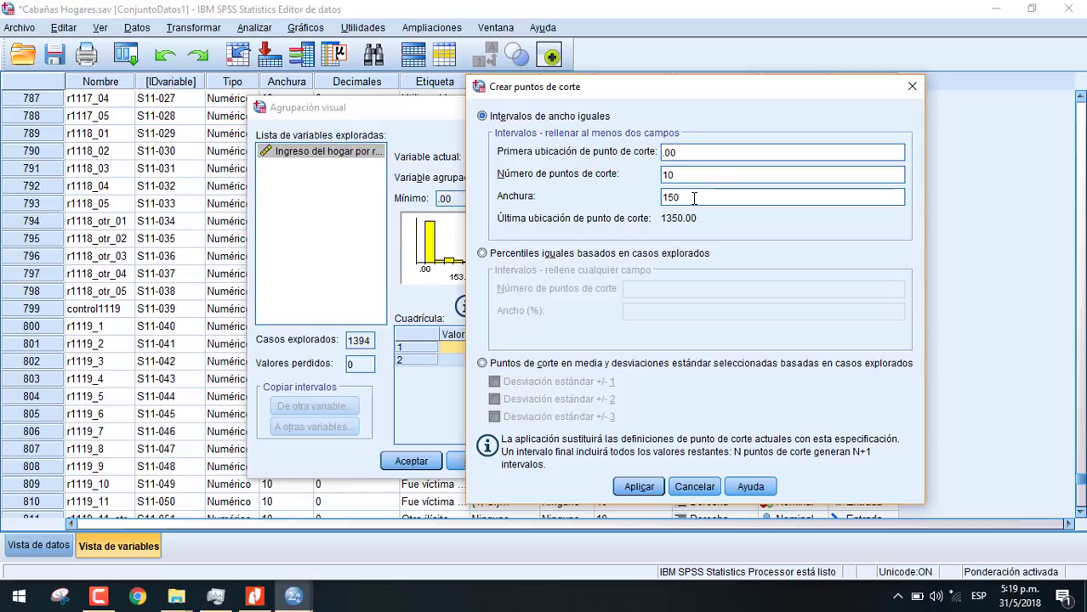
pyautogui.click(638, 488)
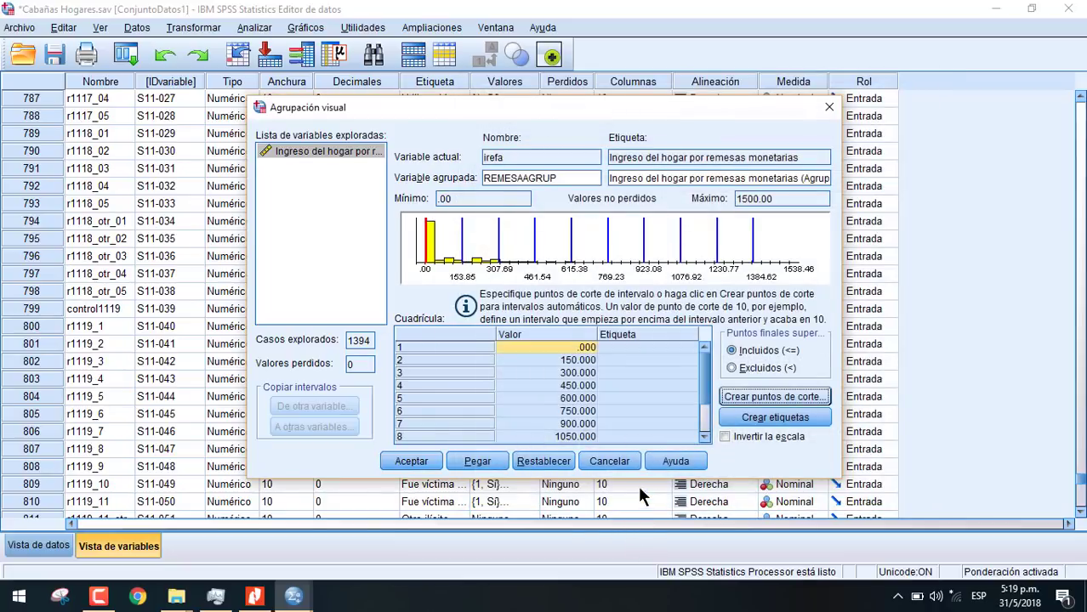
# Generate labels for the remittance intervals, review them and create the REMESAAGRUP variable
pyautogui.click(771, 418)
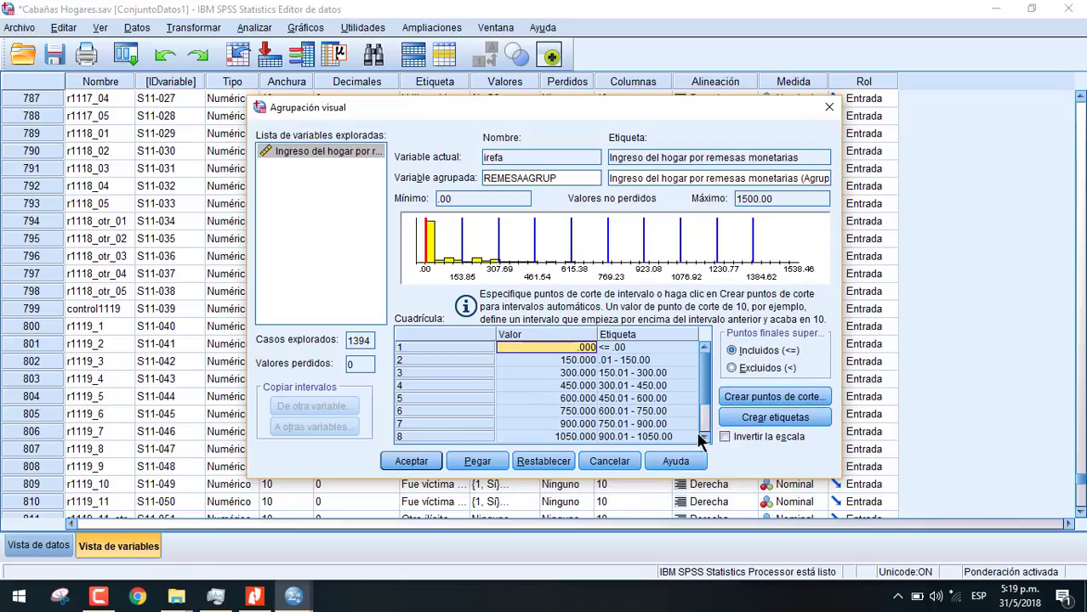
pyautogui.click(703, 410)
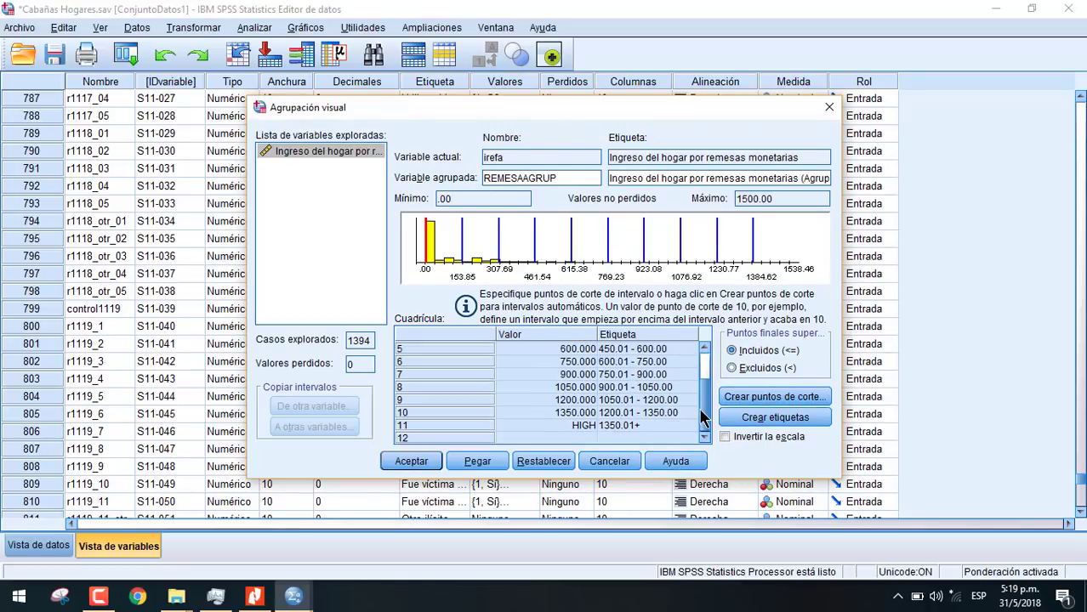
pyautogui.scroll(2, 704, 410)
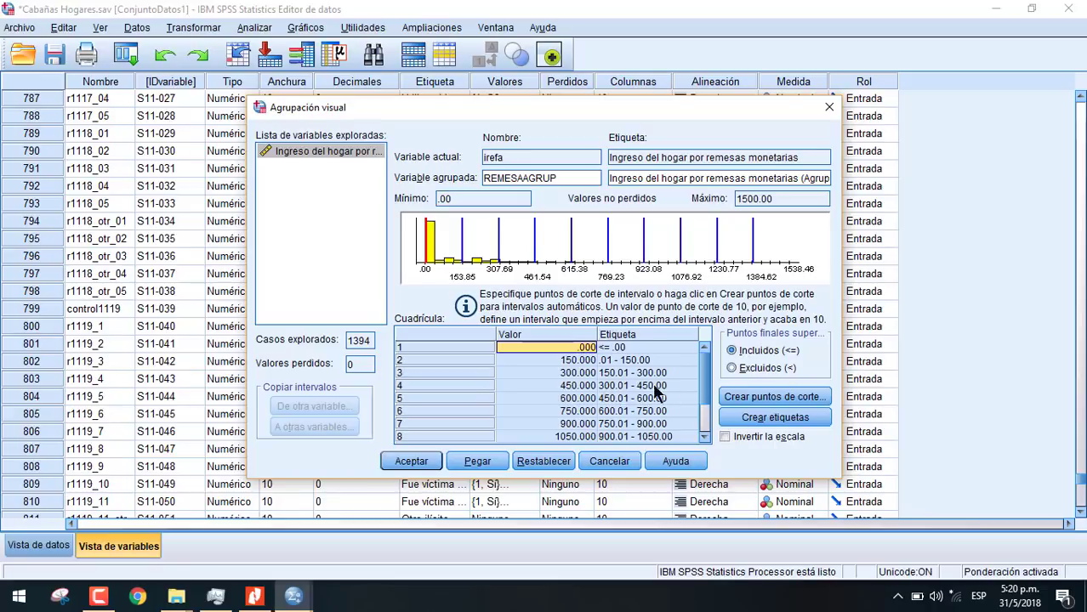
pyautogui.click(422, 464)
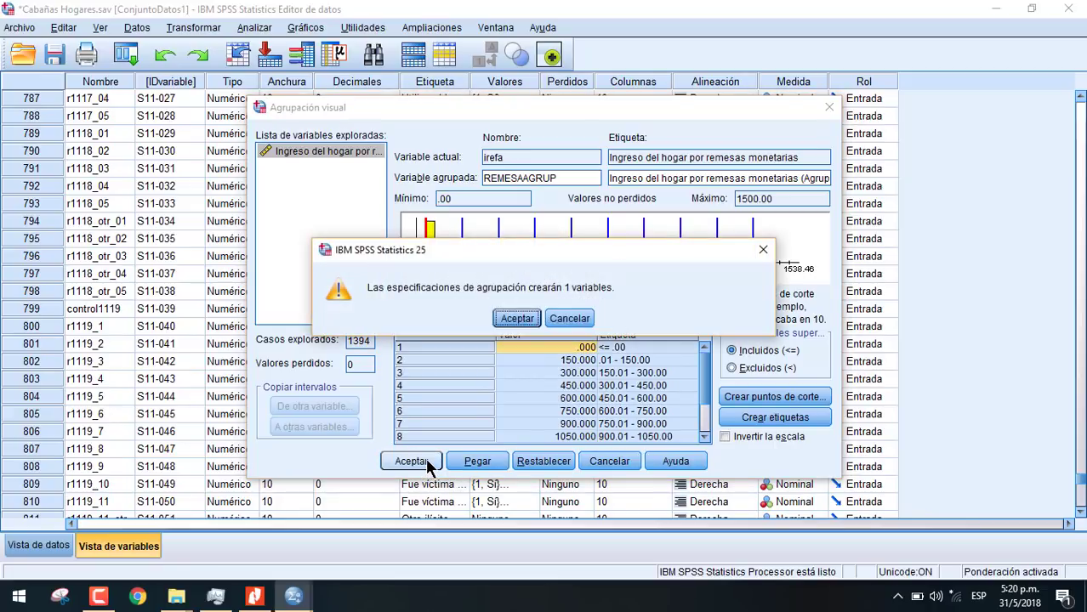
pyautogui.click(515, 314)
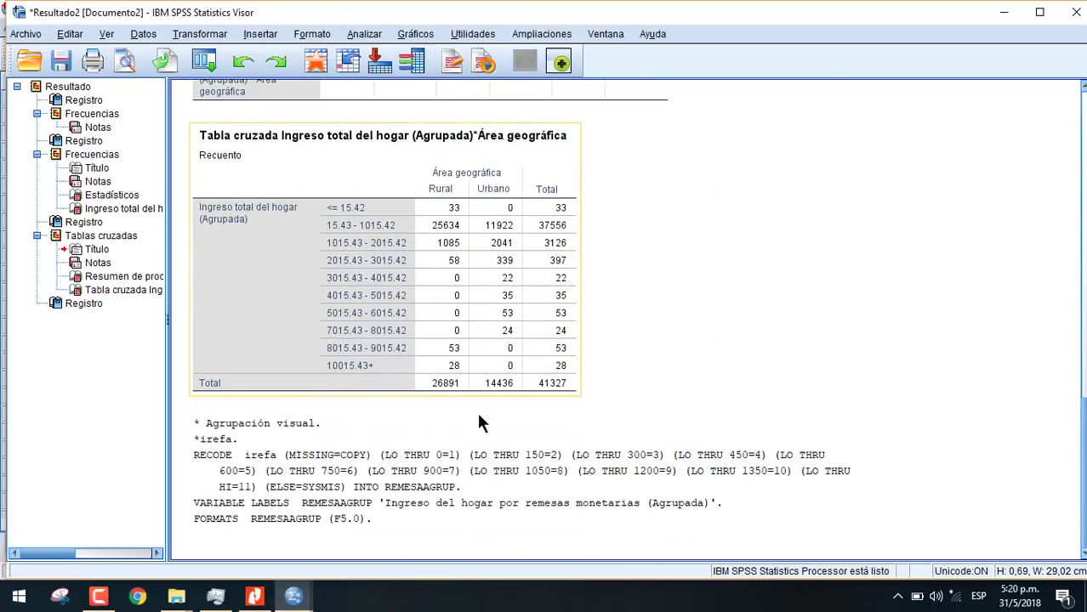
# Return to the Cabañas Hogares.sav data editor and check the REMESAAGRUP variable at the end of the variable list
pyautogui.click(294, 597)
pyautogui.click(262, 555)
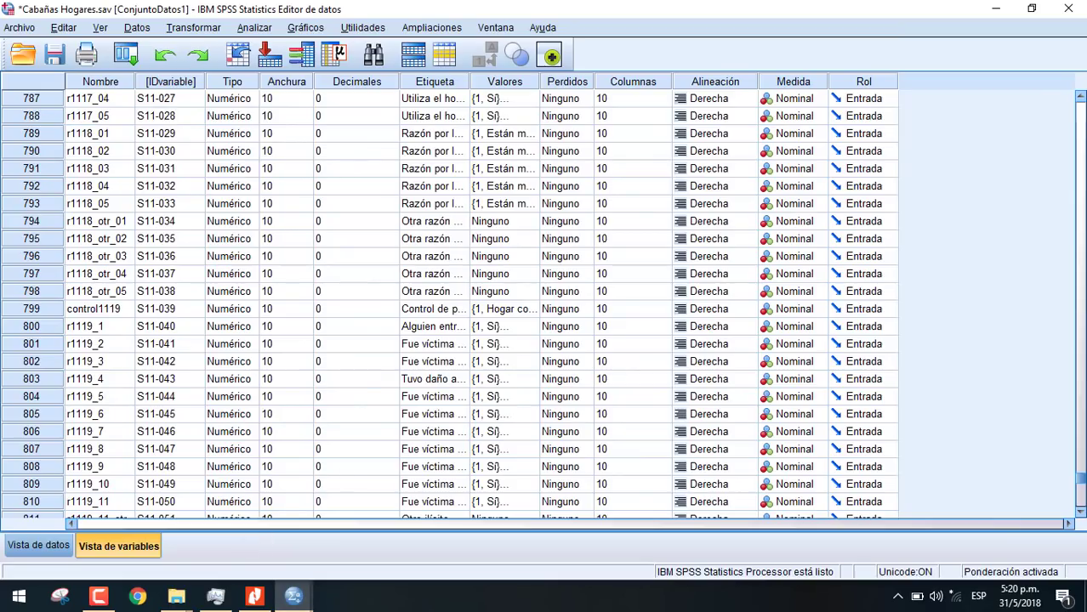
pyautogui.scroll(-7, 1029, 441)
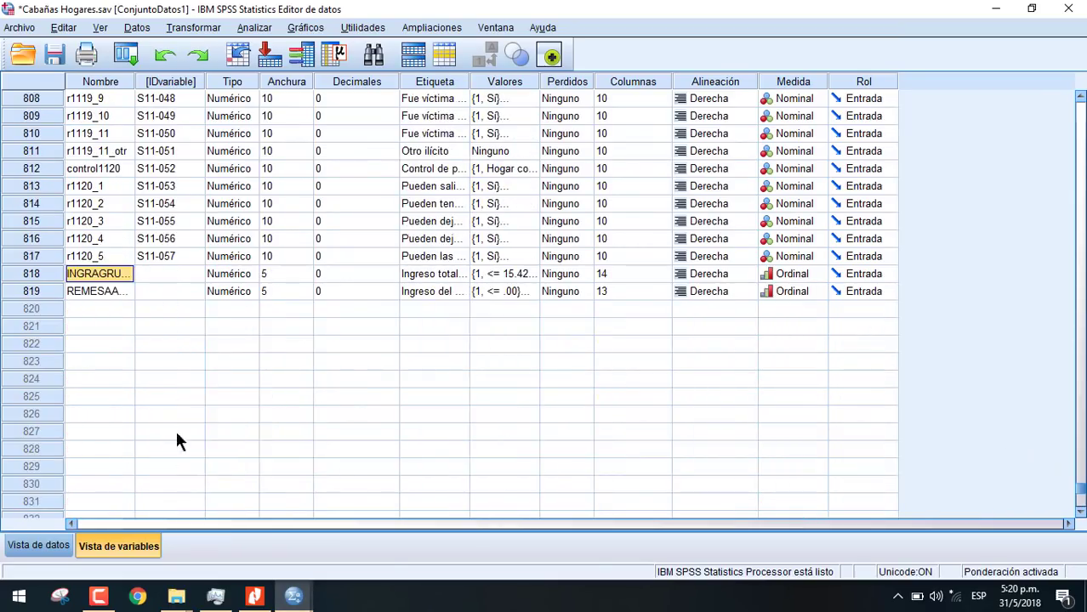
pyautogui.click(96, 292)
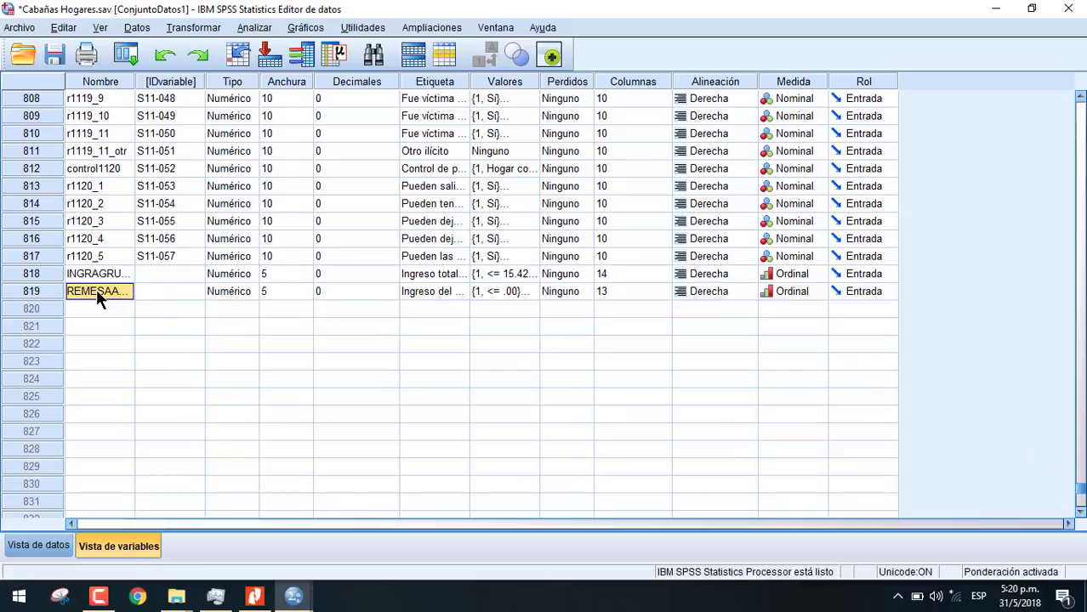
pyautogui.doubleClick(96, 290)
# Start a frequency analysis and remove grouped total income (INGRAGRUPADO) from the analysed variables
pyautogui.click(260, 29)
pyautogui.moveTo(340, 68)
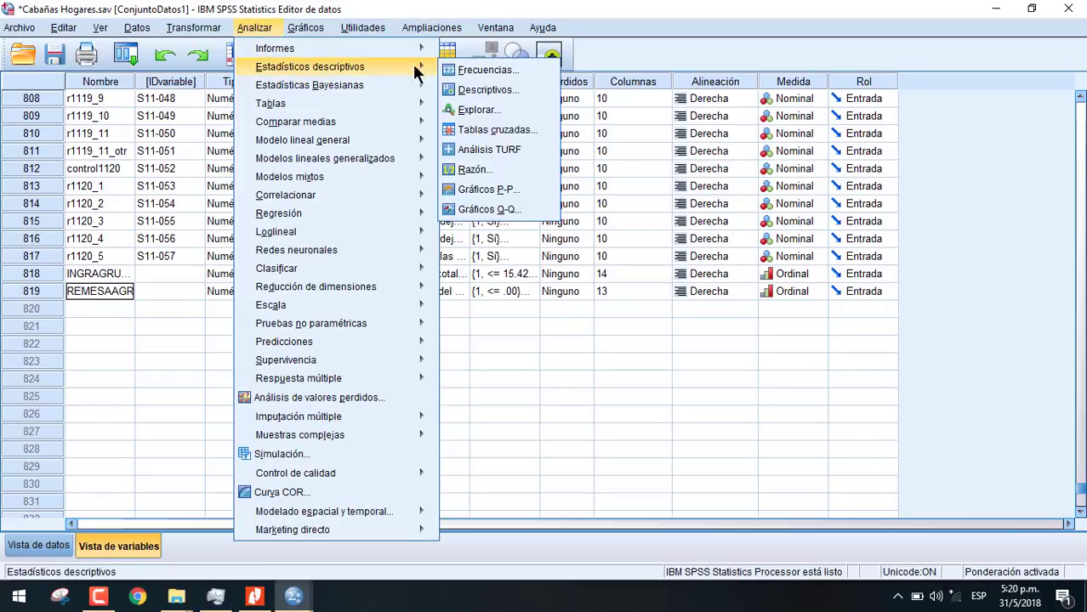
pyautogui.click(466, 67)
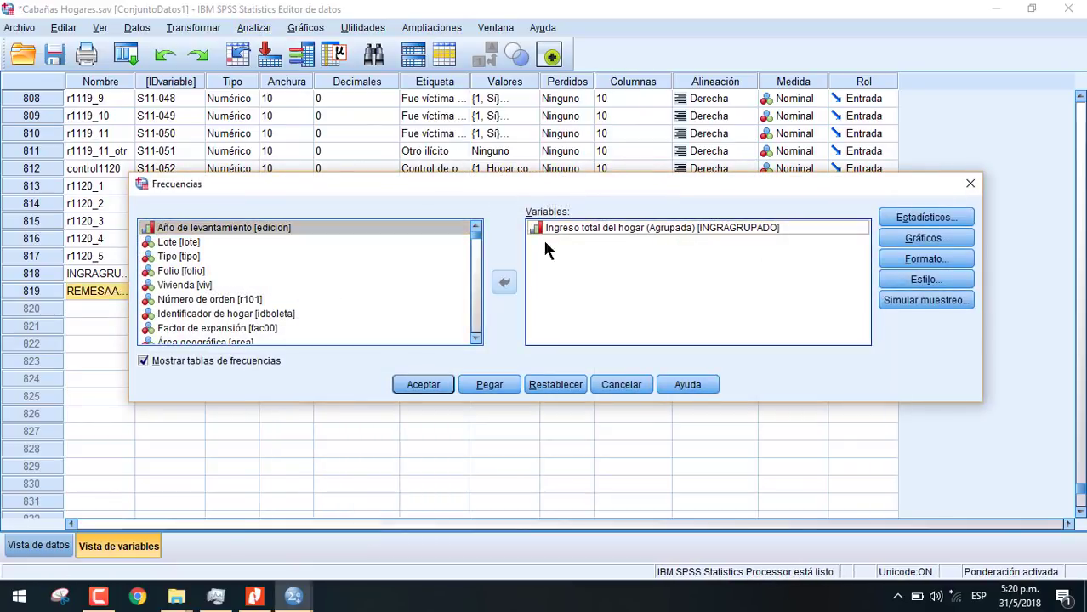
pyautogui.click(545, 228)
pyautogui.click(504, 283)
# Add grouped remittance income (REMESAAGRUP) to the frequency analysis and generate its table
pyautogui.click(476, 338)
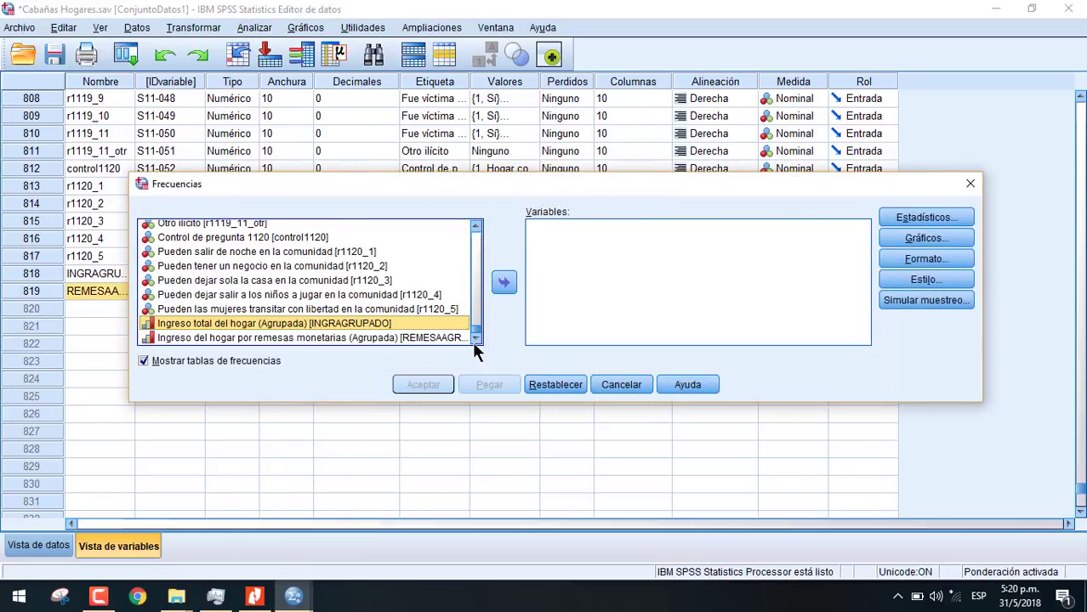
pyautogui.click(397, 337)
pyautogui.click(510, 281)
pyautogui.click(425, 387)
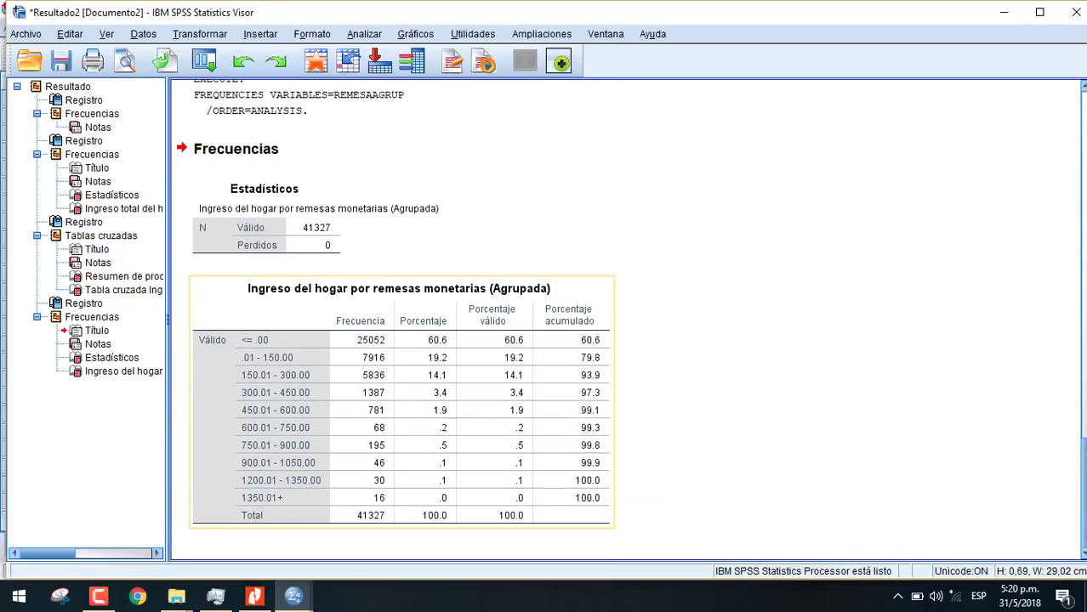
pyautogui.click(814, 399)
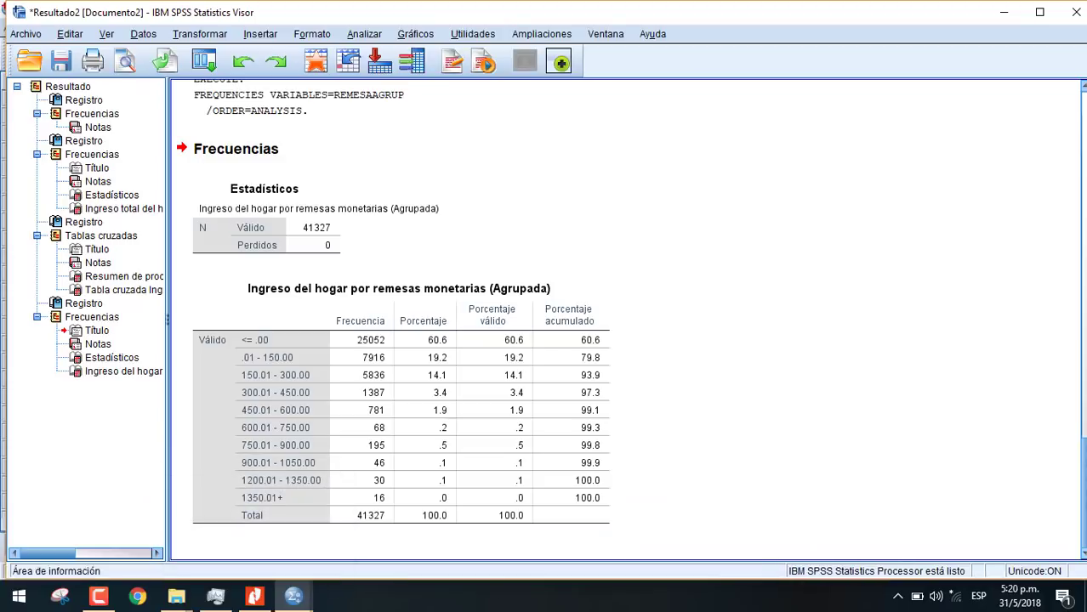
# Start a cross-tabulation from the Cabañas Hogares.sav data editor and remove INGRAGRUPADO from the rows
pyautogui.moveTo(302, 598)
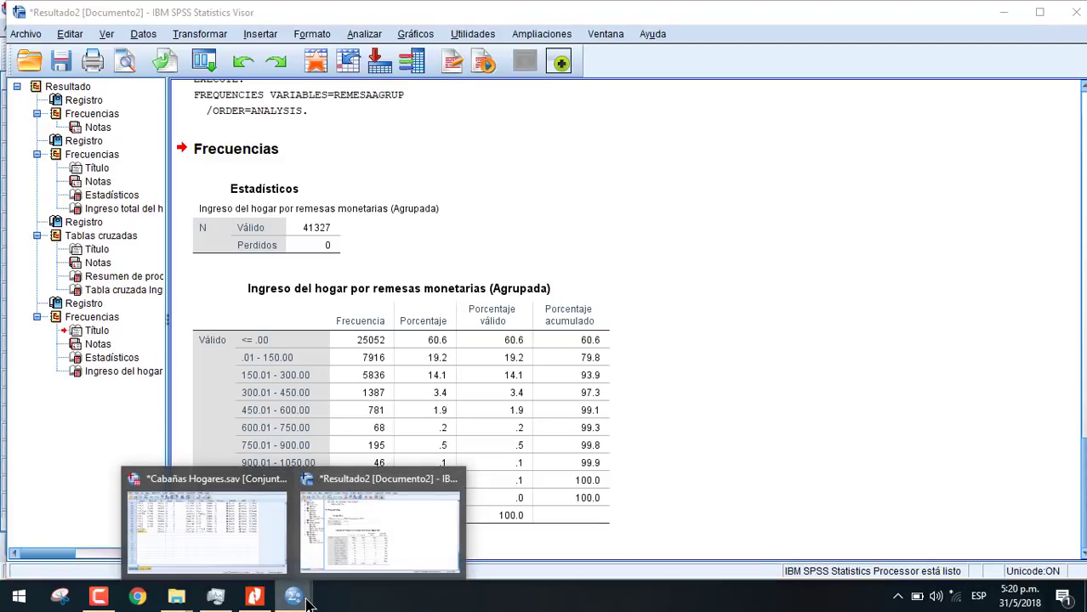
pyautogui.click(250, 506)
pyautogui.click(246, 28)
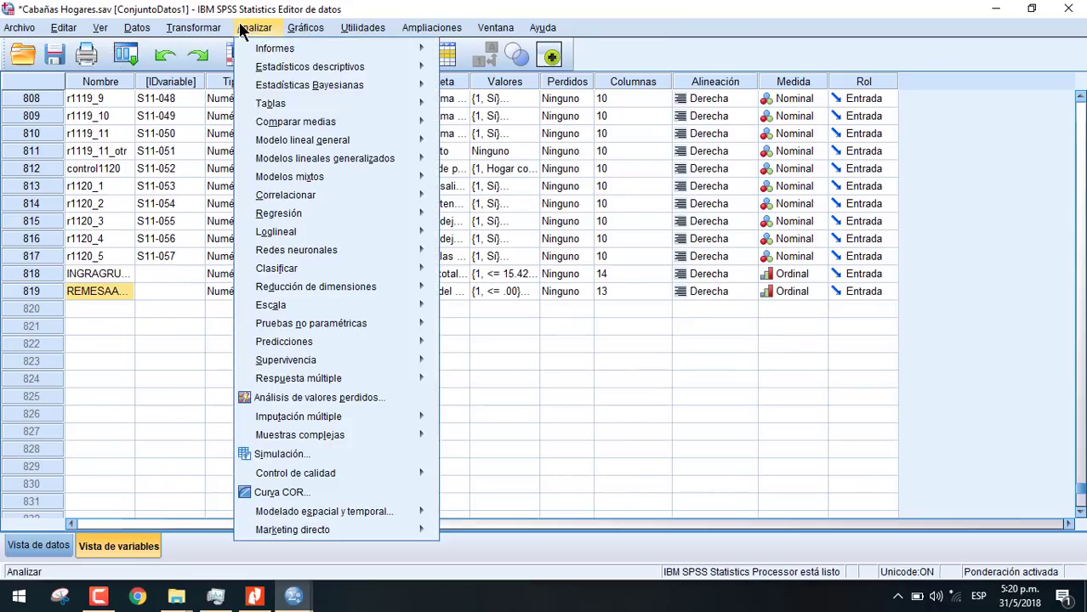
pyautogui.moveTo(407, 73)
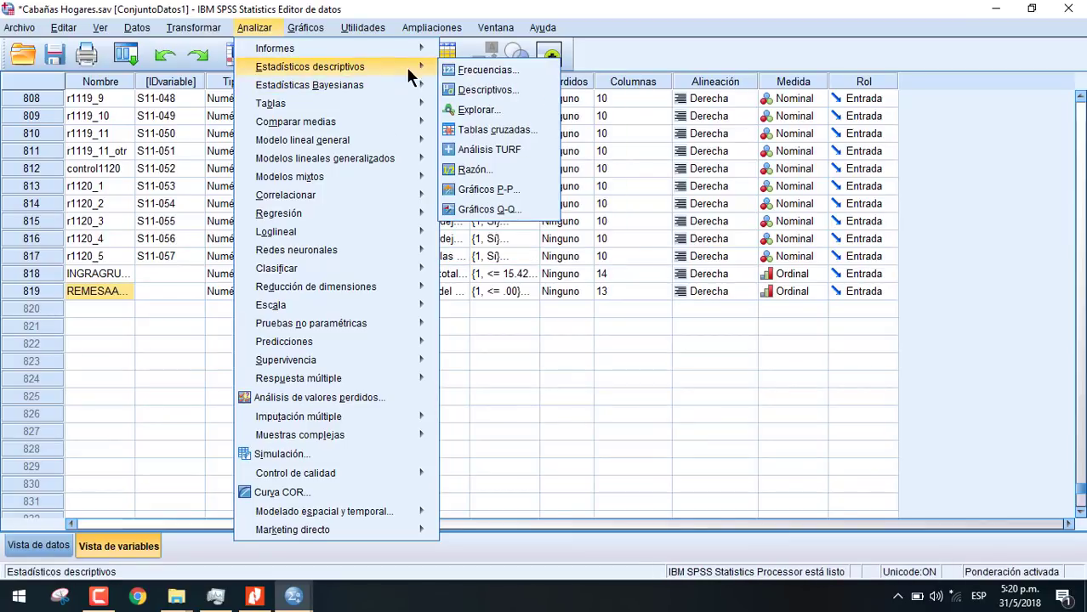
pyautogui.click(489, 130)
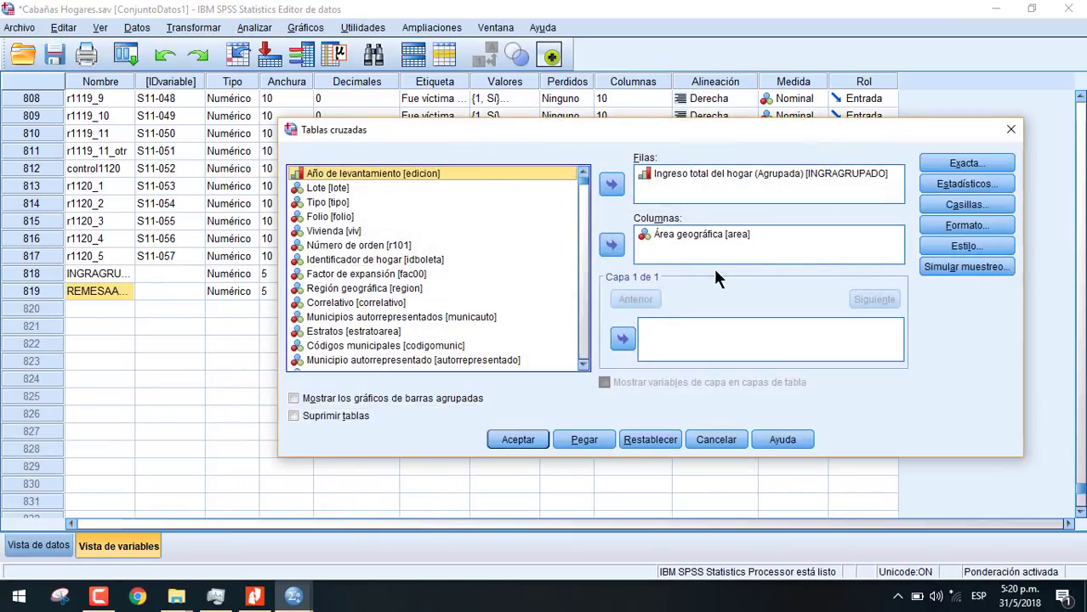
pyautogui.click(680, 174)
pyautogui.click(612, 184)
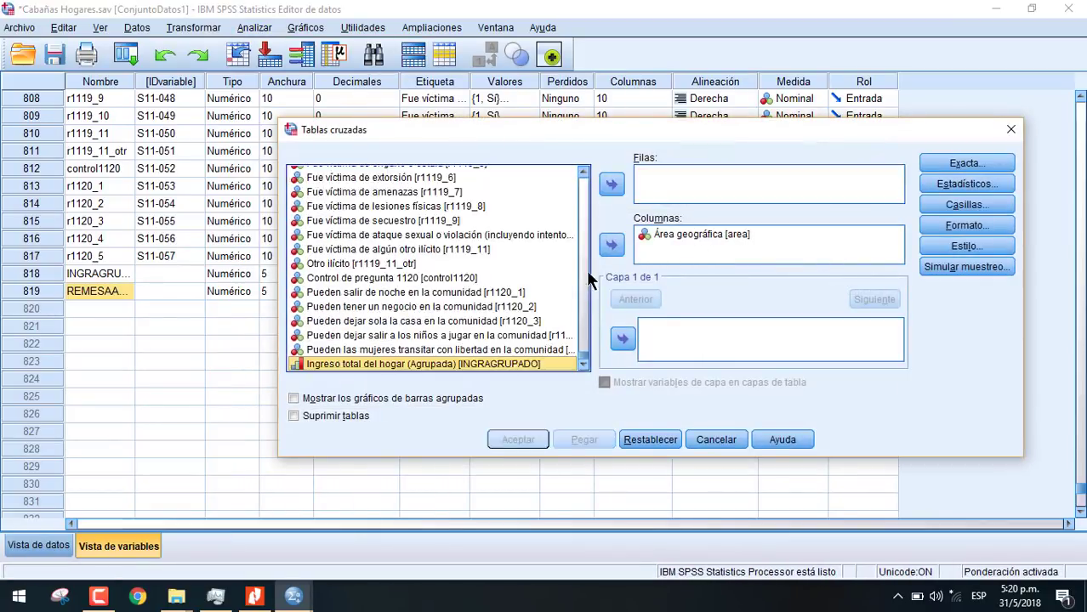
# Set grouped remittance income (REMESAAGRUP) as the row variable against Área geográfica and generate the cross-tabulation
pyautogui.scroll(5, 582, 365)
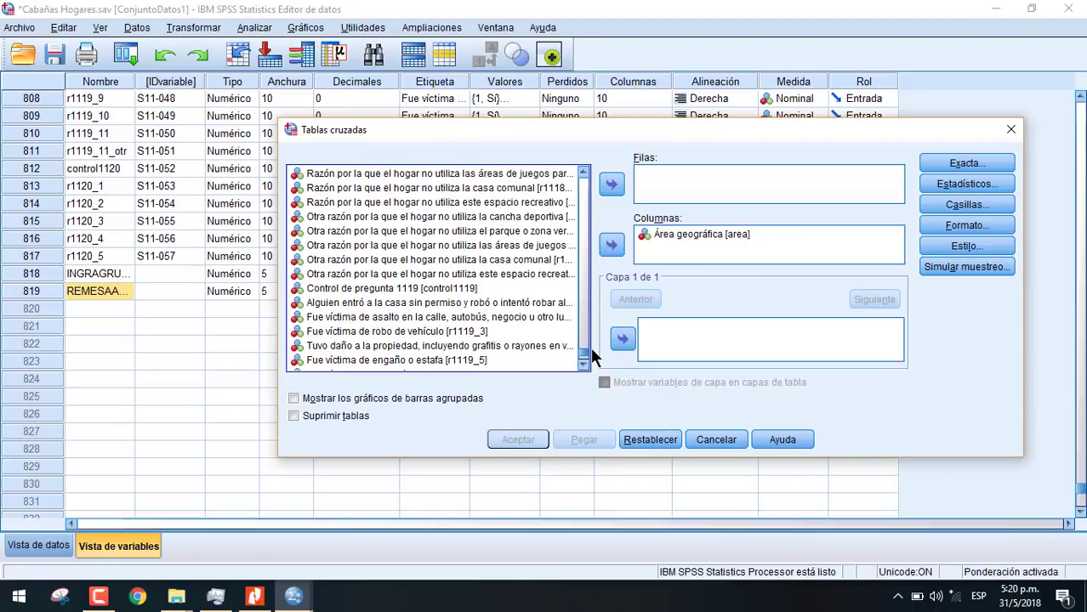
pyautogui.scroll(-3, 586, 358)
pyautogui.click(522, 364)
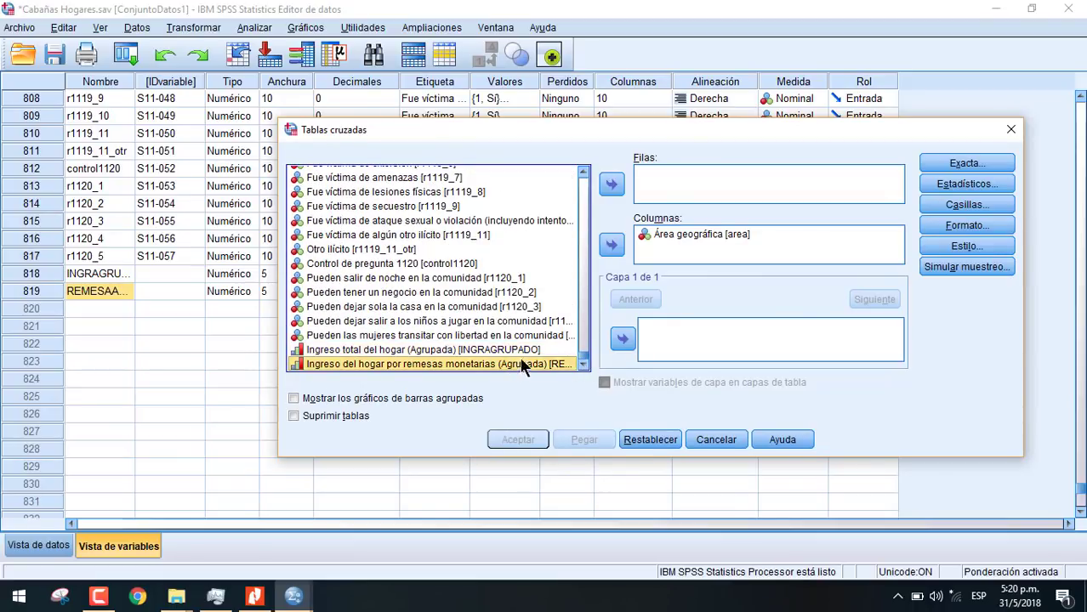
pyautogui.click(612, 184)
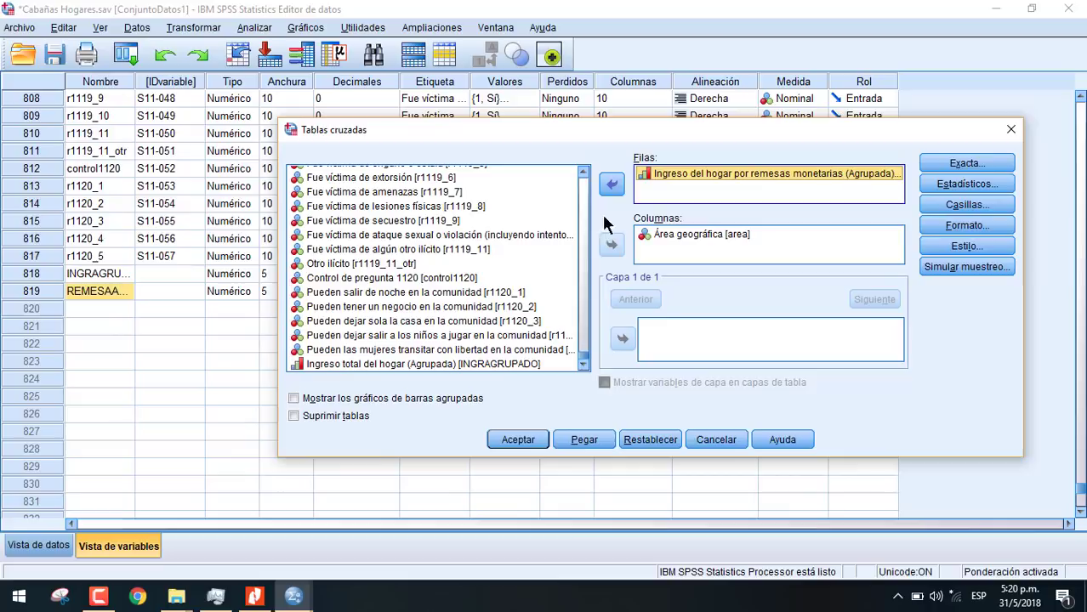
pyautogui.click(519, 440)
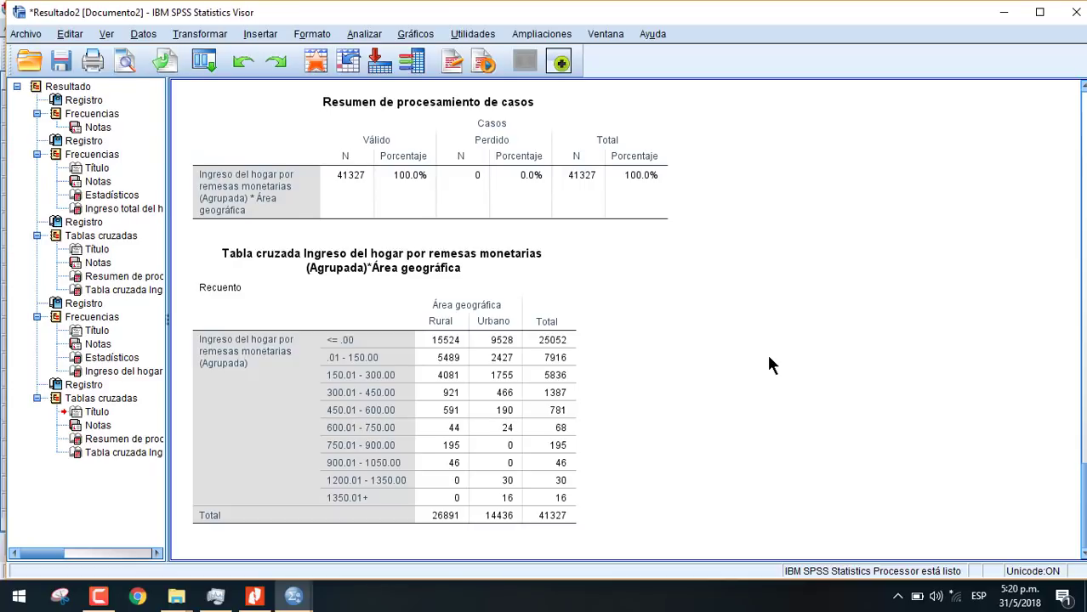
# Save the output as "5. Ingresos" in the Cabañas folder and close its viewer window
pyautogui.click(25, 34)
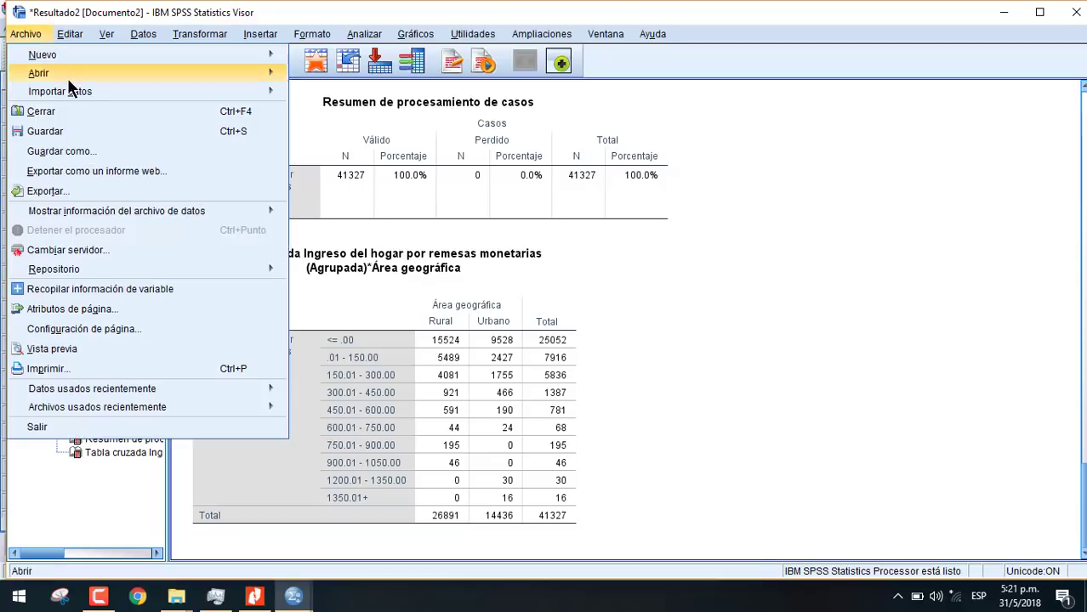
pyautogui.click(93, 154)
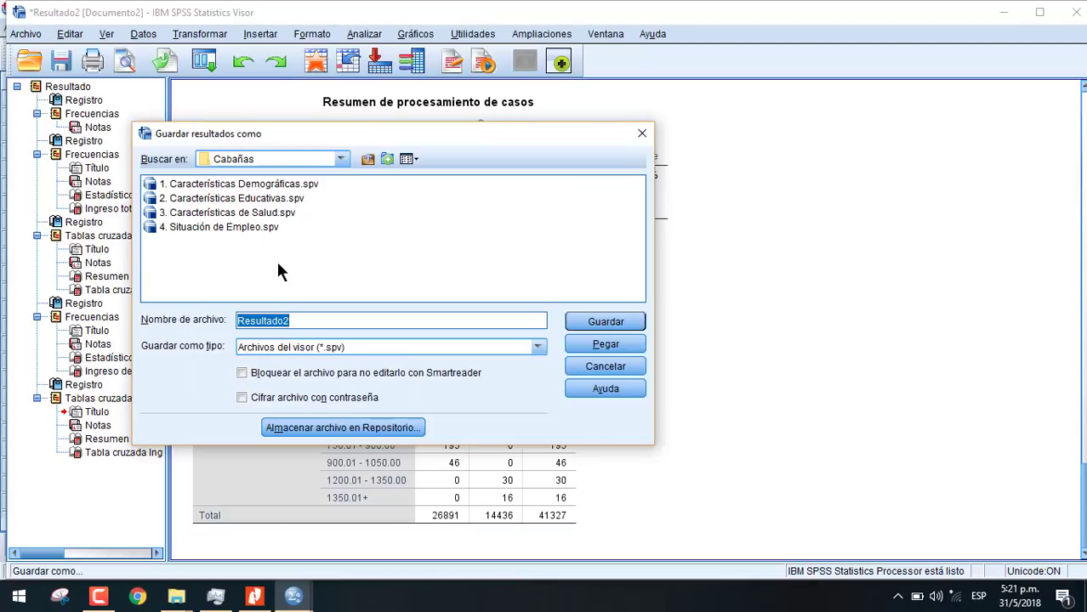
pyautogui.write('5. Ingr')
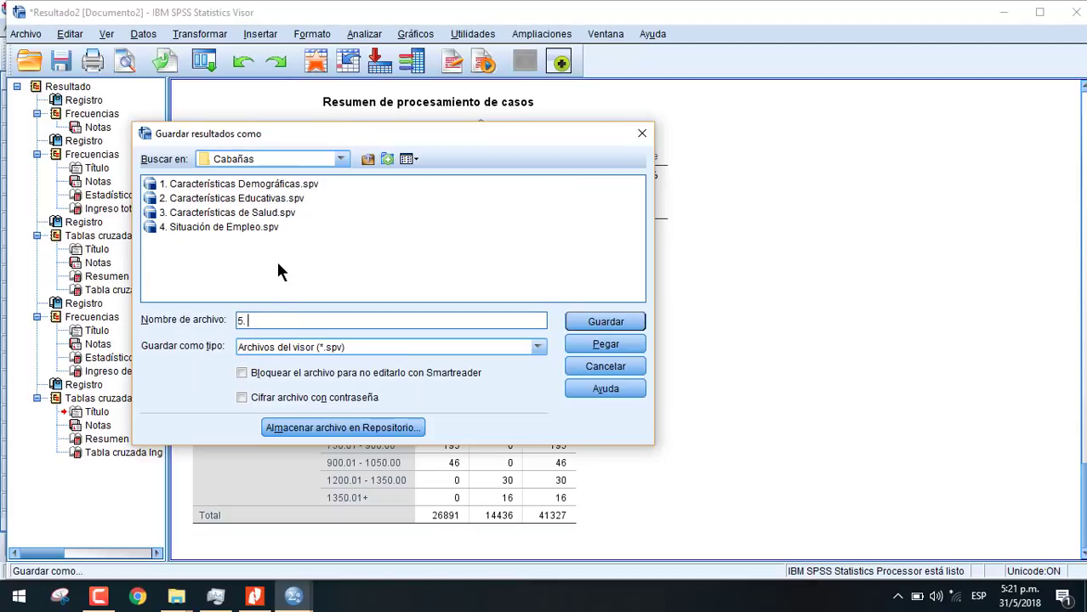
pyautogui.write('esos')
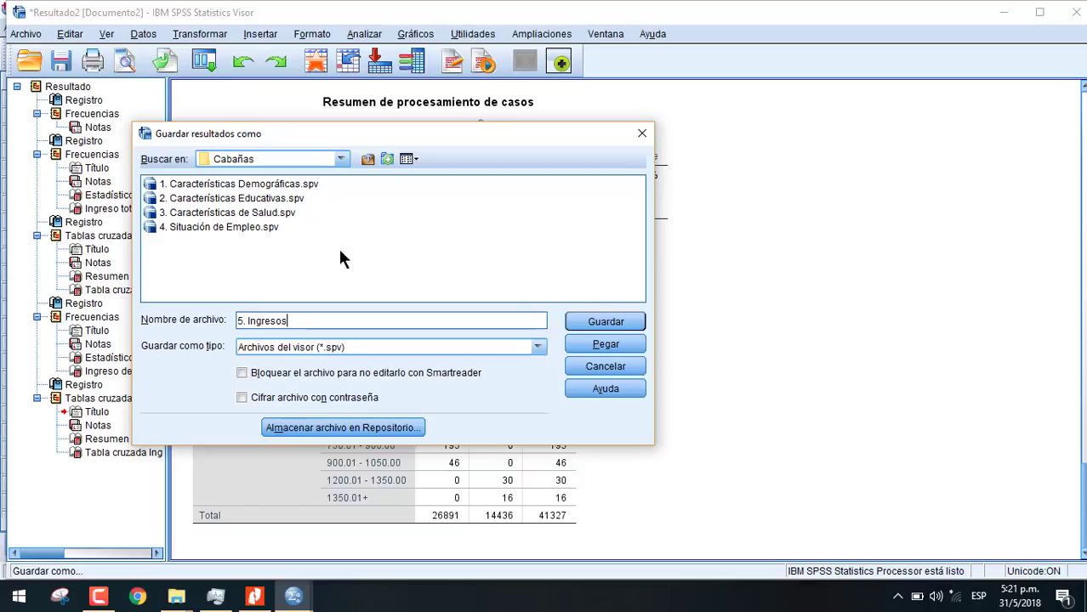
pyautogui.click(606, 328)
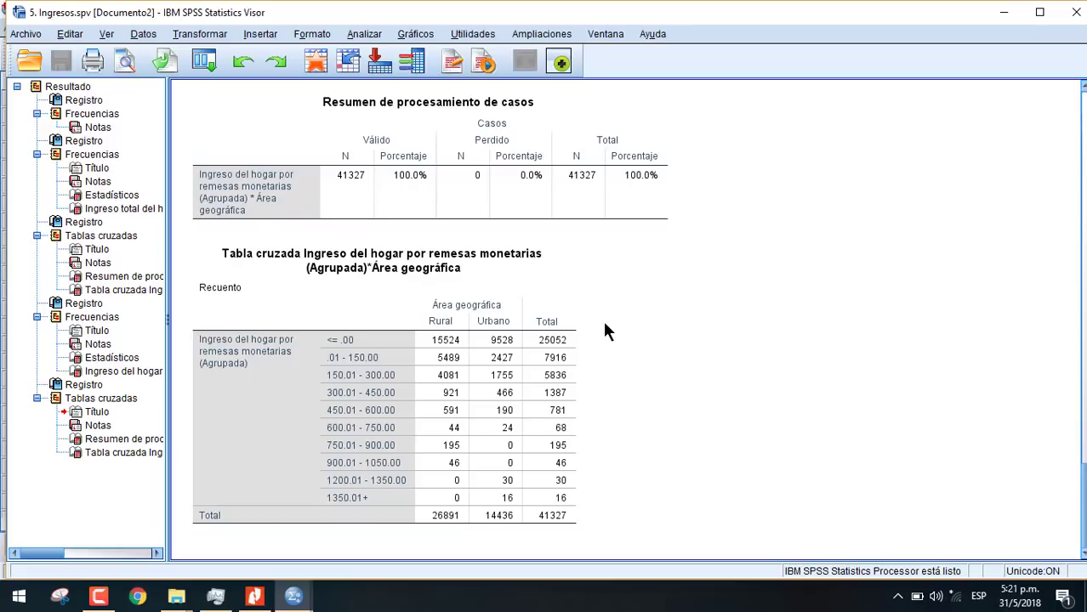
pyautogui.click(1076, 11)
pyautogui.scroll(4, 634, 349)
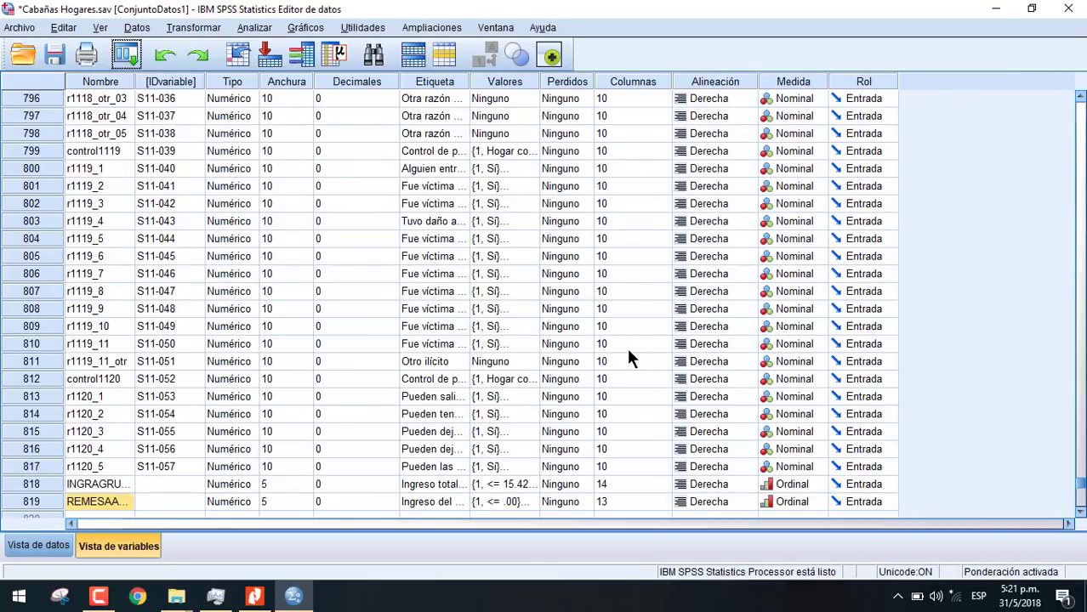
pyautogui.scroll(-2, 629, 357)
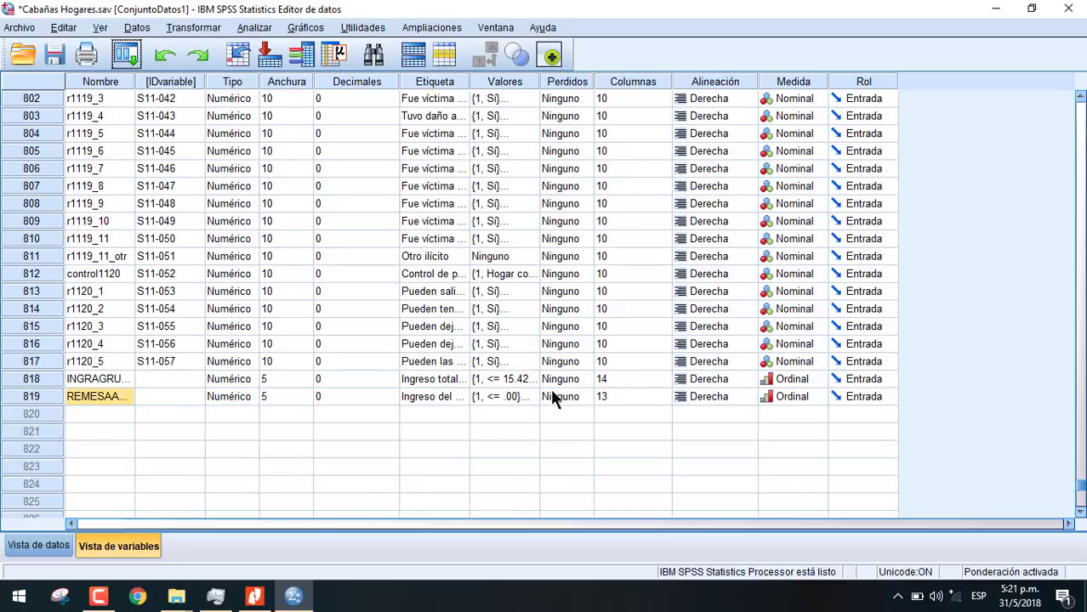
pyautogui.click(98, 596)
pyautogui.click(1025, 519)
# Start a frequency analysis and remove grouped remittance income (REMESAAGRUP) from its analysis variables
pyautogui.click(256, 29)
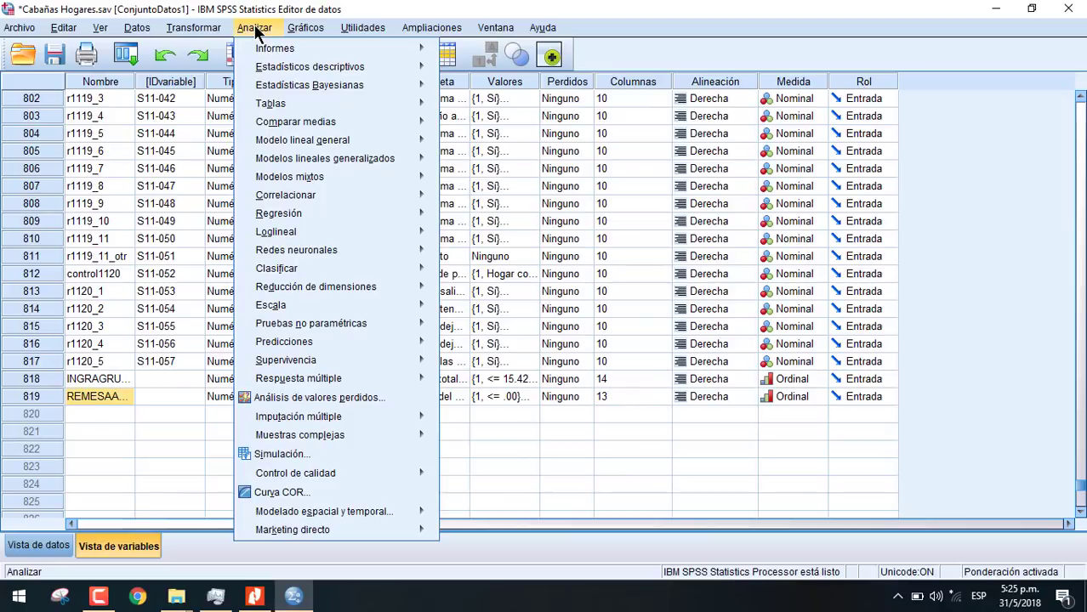
pyautogui.moveTo(326, 62)
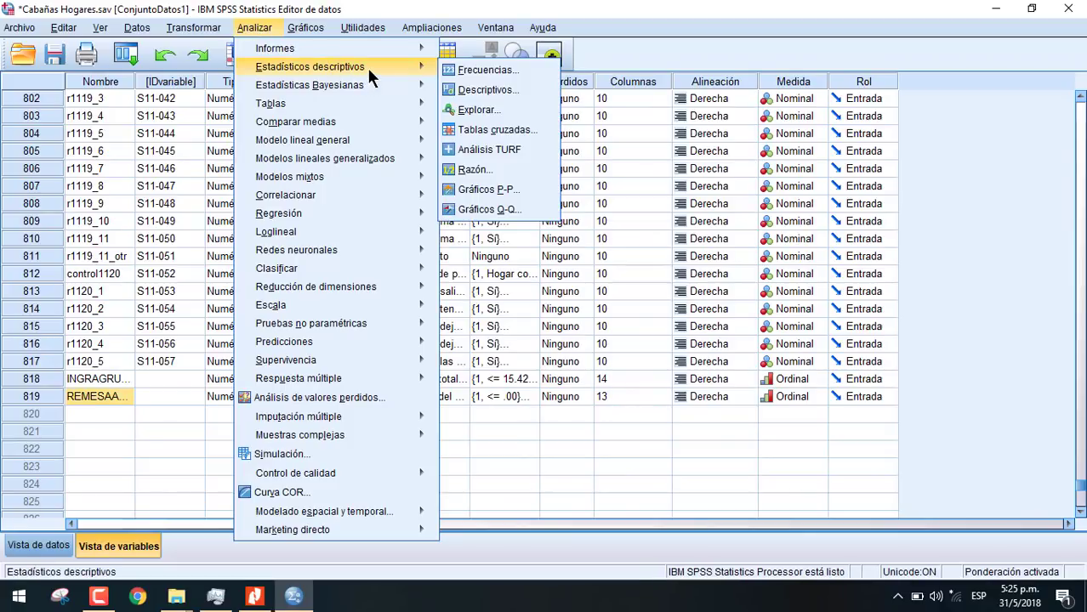
pyautogui.click(484, 75)
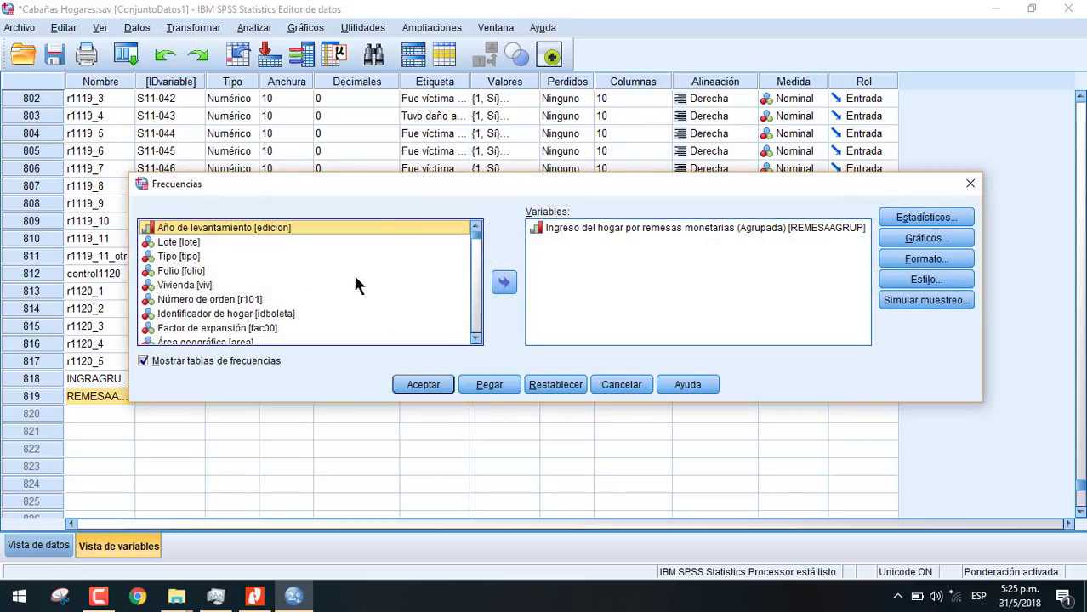
pyautogui.click(581, 229)
pyautogui.click(503, 281)
# Display the available frequency variables by name and locate r301 in the list
pyautogui.rightClick(281, 296)
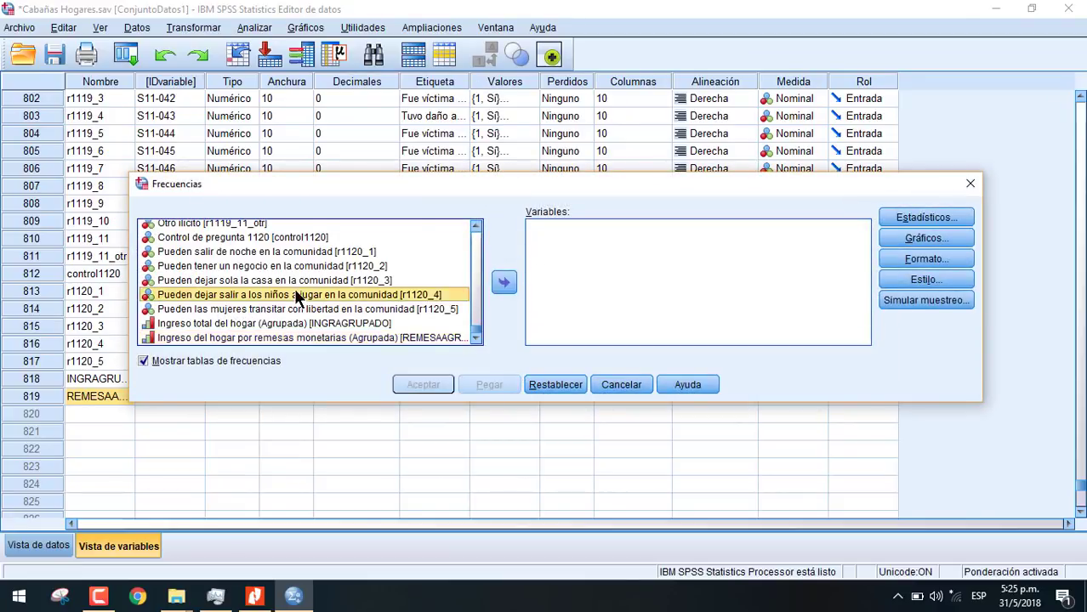
pyautogui.click(276, 311)
pyautogui.moveTo(333, 313); pyautogui.dragTo(333, 314)
pyautogui.scroll(15, 332, 313)
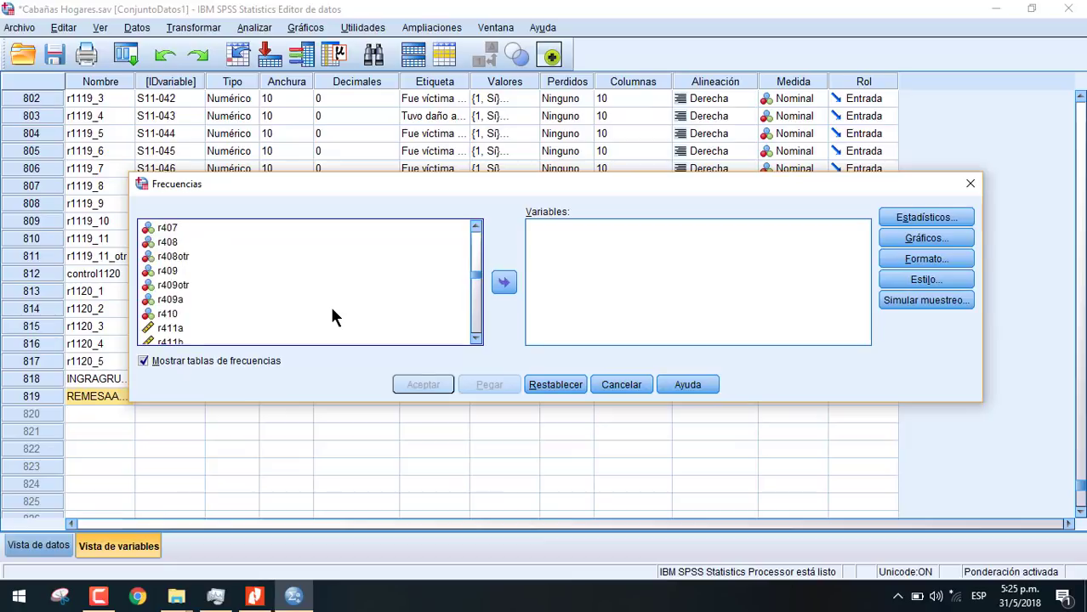
pyautogui.scroll(15, 332, 314)
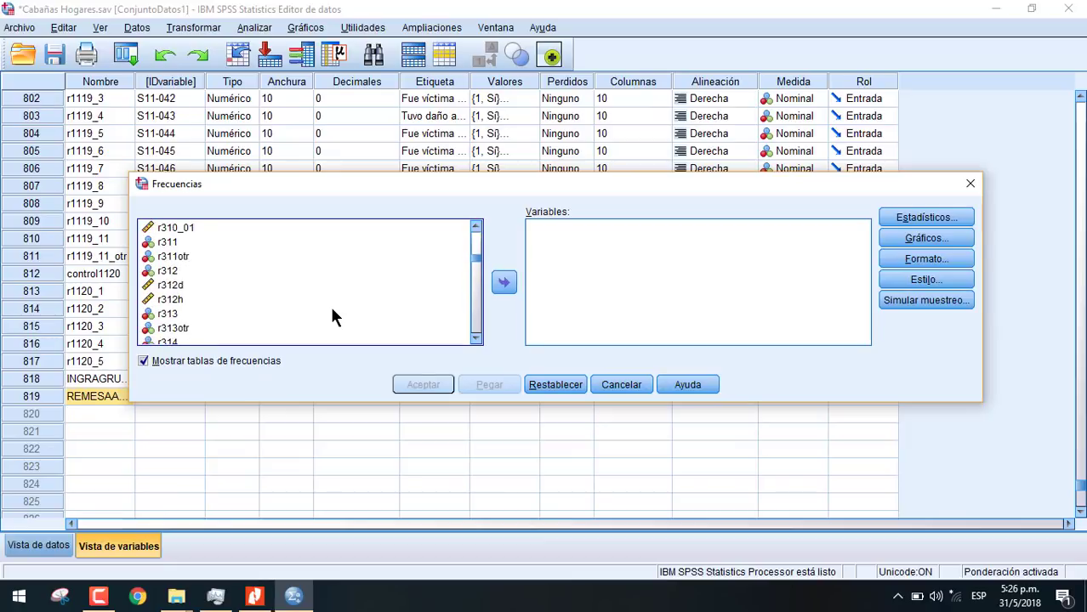
pyautogui.scroll(5, 329, 304)
pyautogui.scroll(-5, 328, 300)
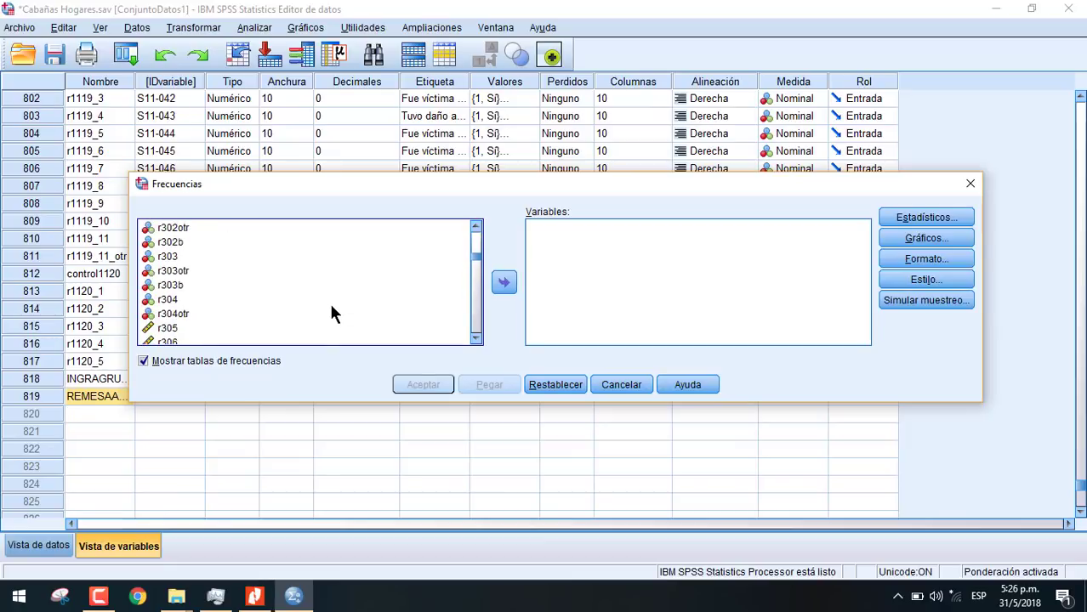
pyautogui.scroll(2, 284, 315)
# Switch the variable list back to labels and generate the frequency table for Tipo de vivienda [r301]
pyautogui.click(192, 242)
pyautogui.rightClick(194, 243)
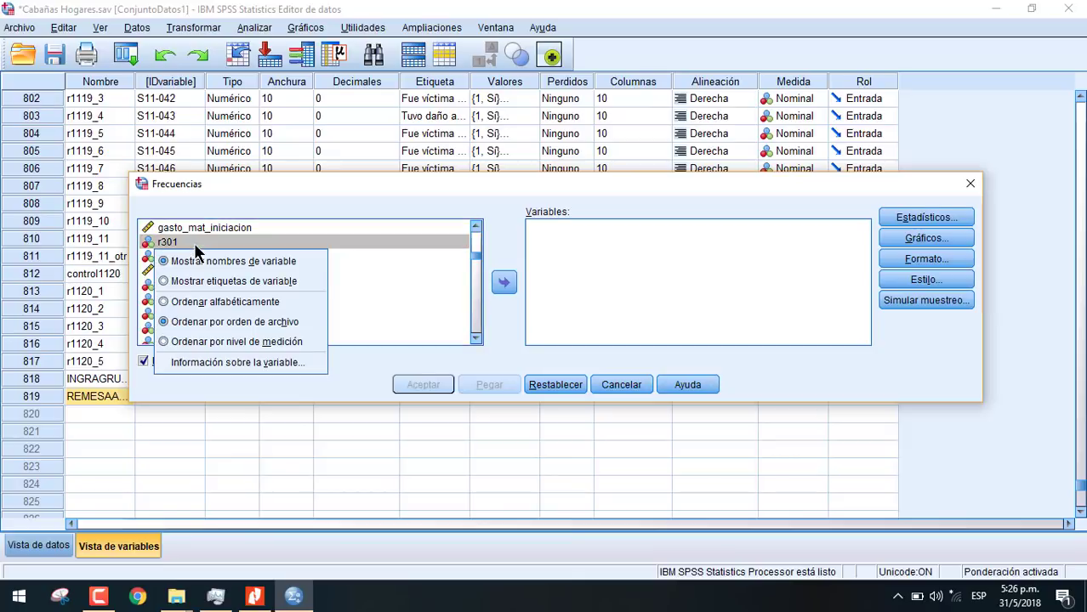
pyautogui.click(221, 276)
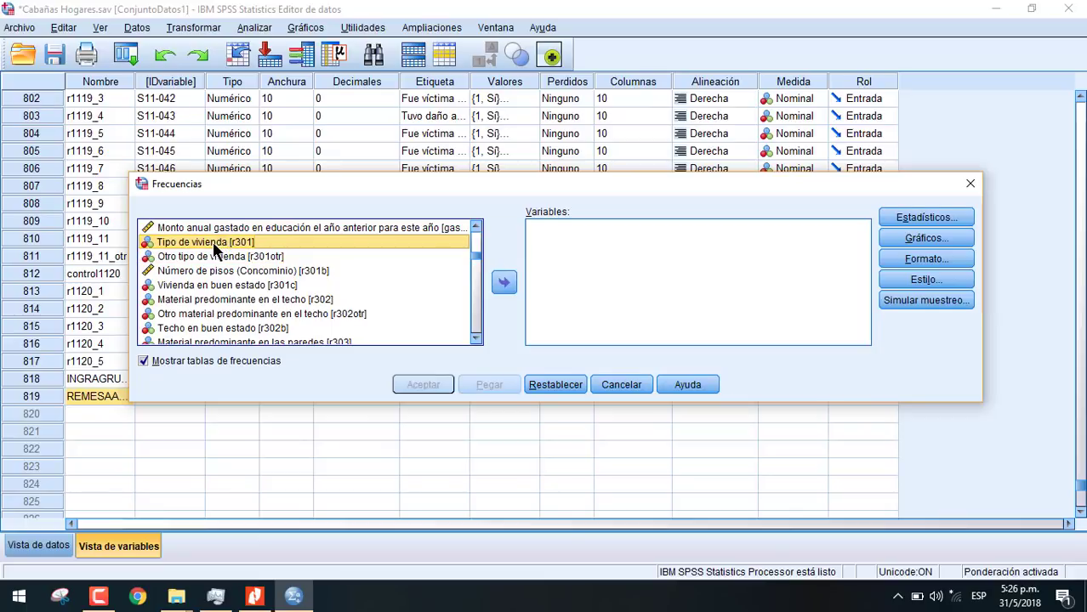
pyautogui.click(505, 284)
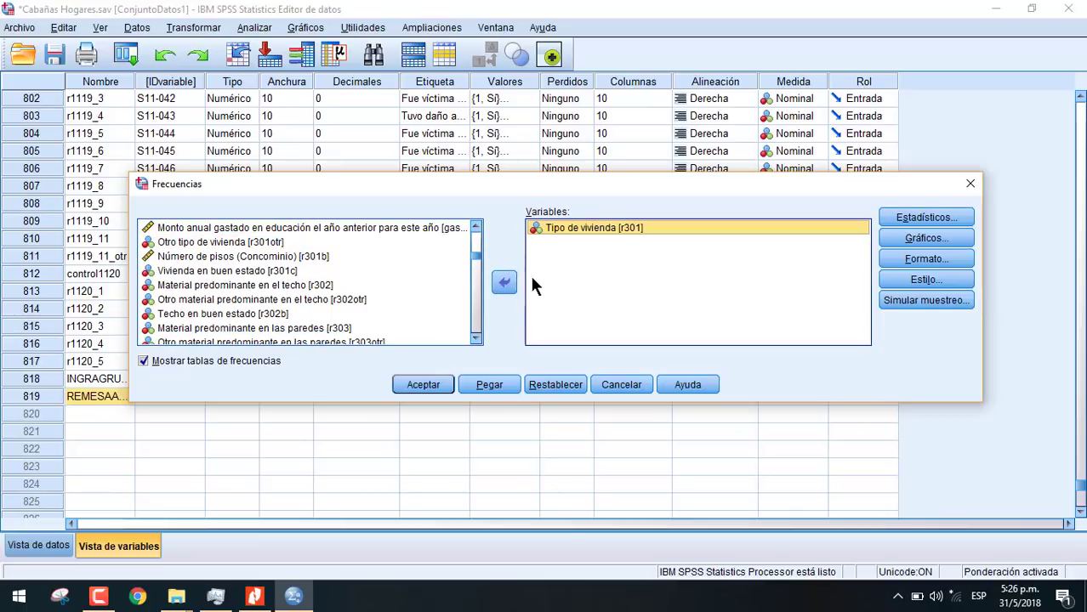
pyautogui.click(426, 387)
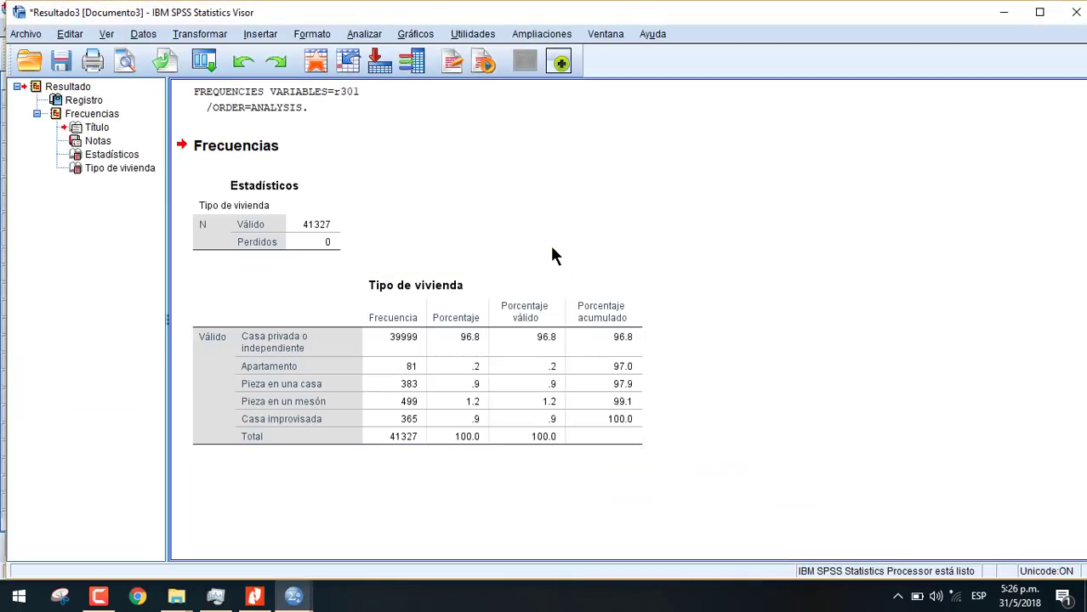
# Start a cross-tabulation from the Cabañas Hogares.sav data editor and remove grouped remittance income (REMESAAGRUP) from the rows
pyautogui.moveTo(302, 605)
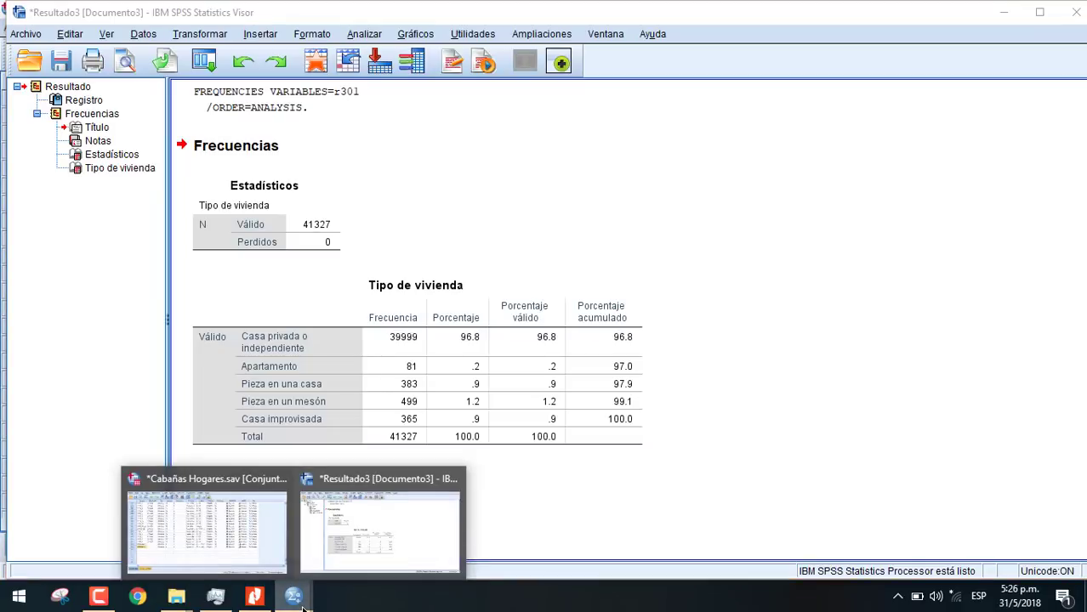
pyautogui.click(272, 566)
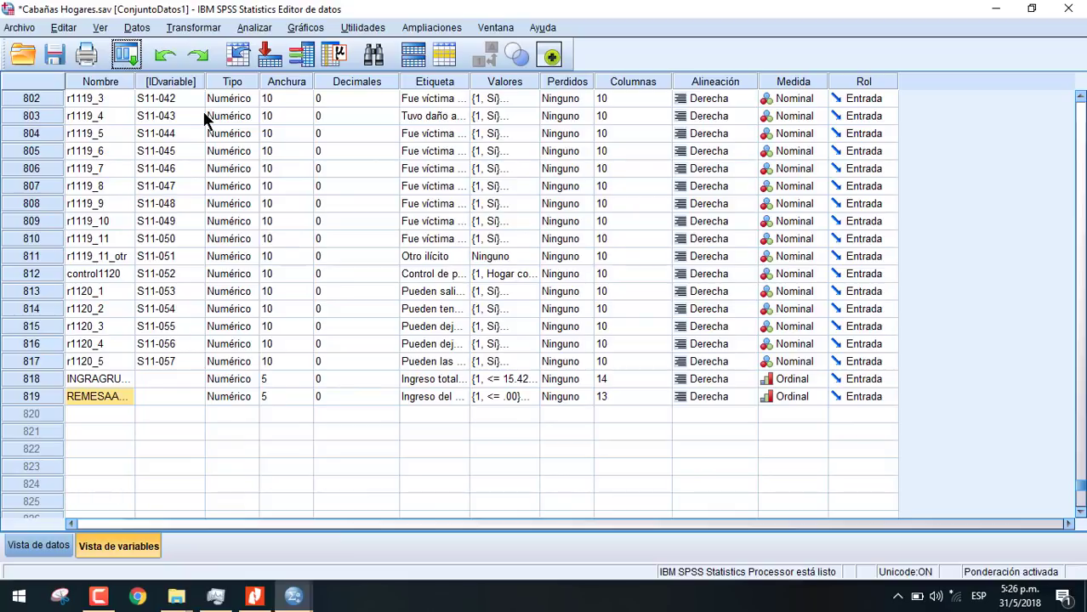
pyautogui.click(255, 28)
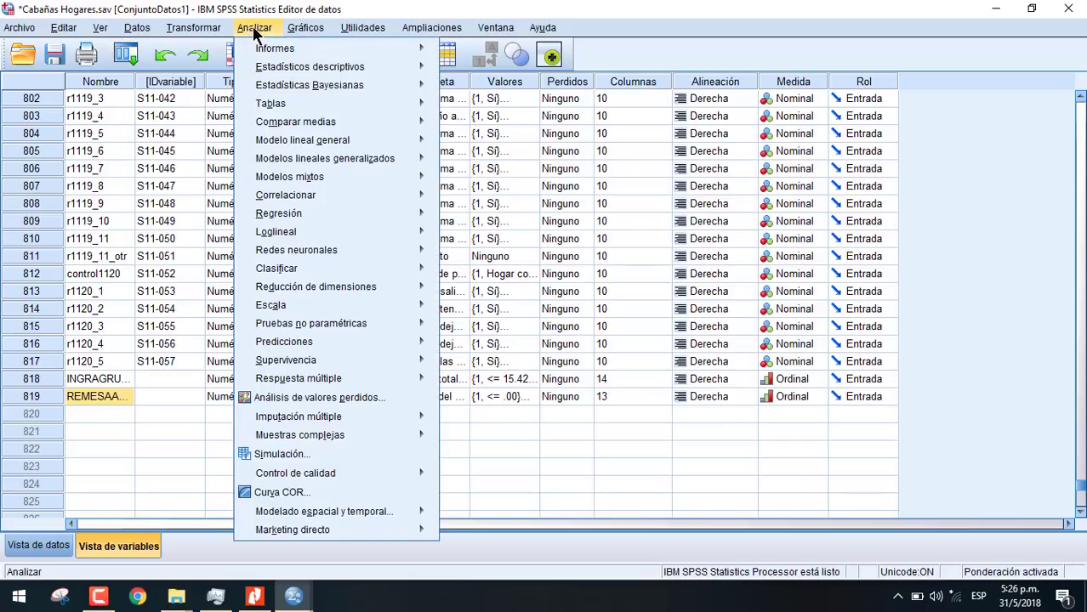
pyautogui.moveTo(329, 68)
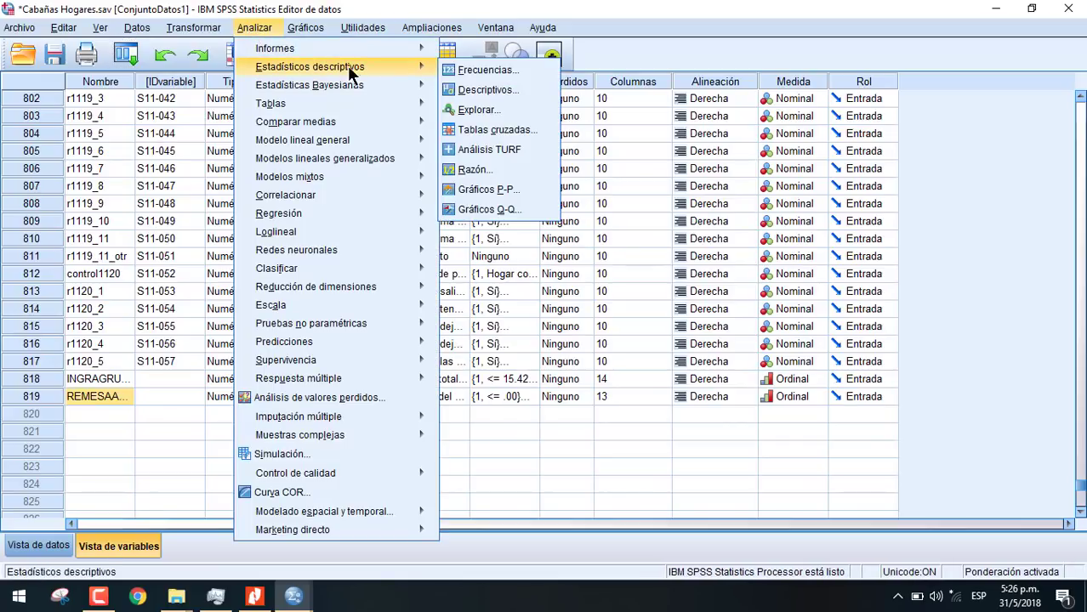
pyautogui.click(478, 130)
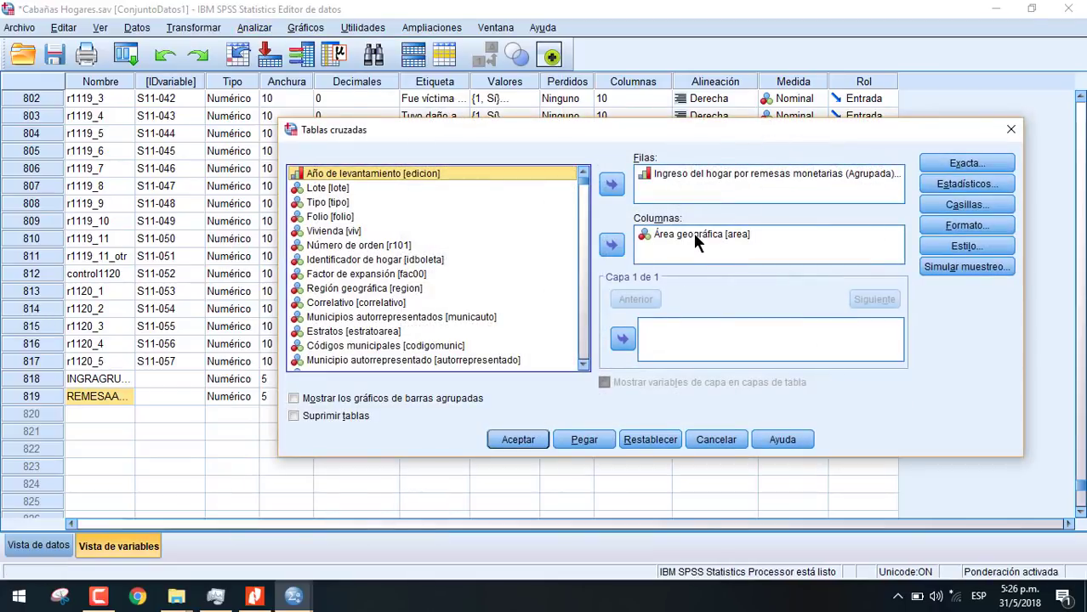
pyautogui.click(682, 175)
pyautogui.click(611, 185)
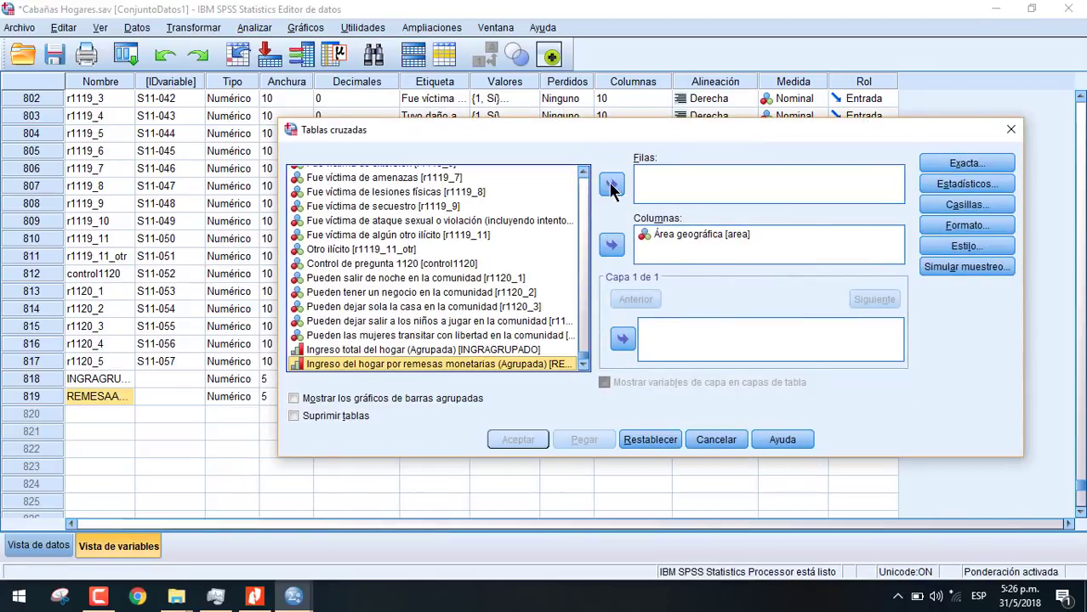
# Display the cross-tabulation's available variables by name and find r301 after gasto_mat_iniciacion
pyautogui.click(459, 293)
pyautogui.rightClick(460, 292)
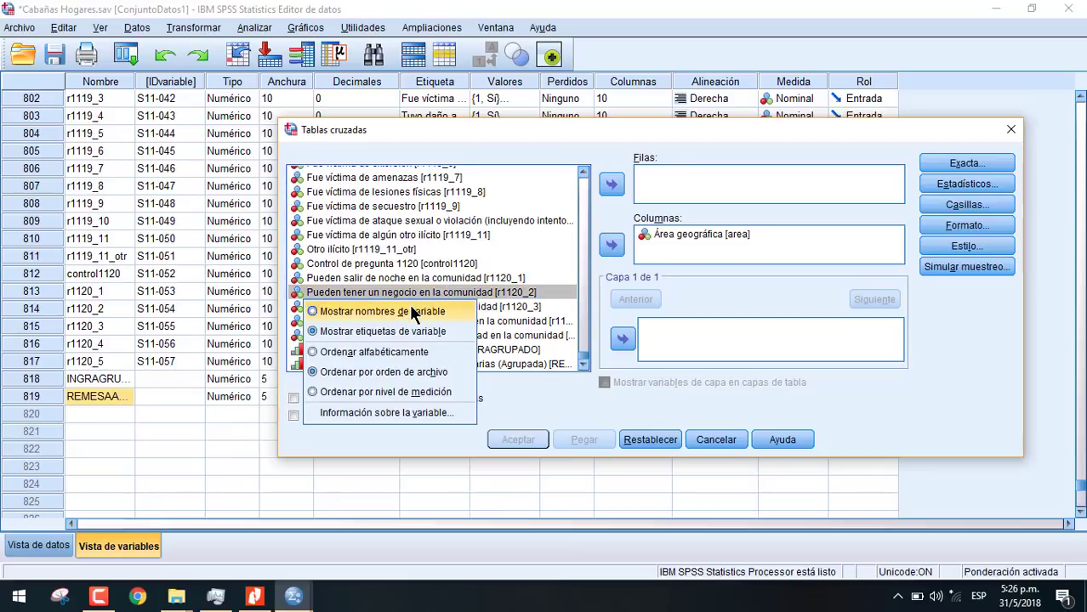
pyautogui.click(412, 312)
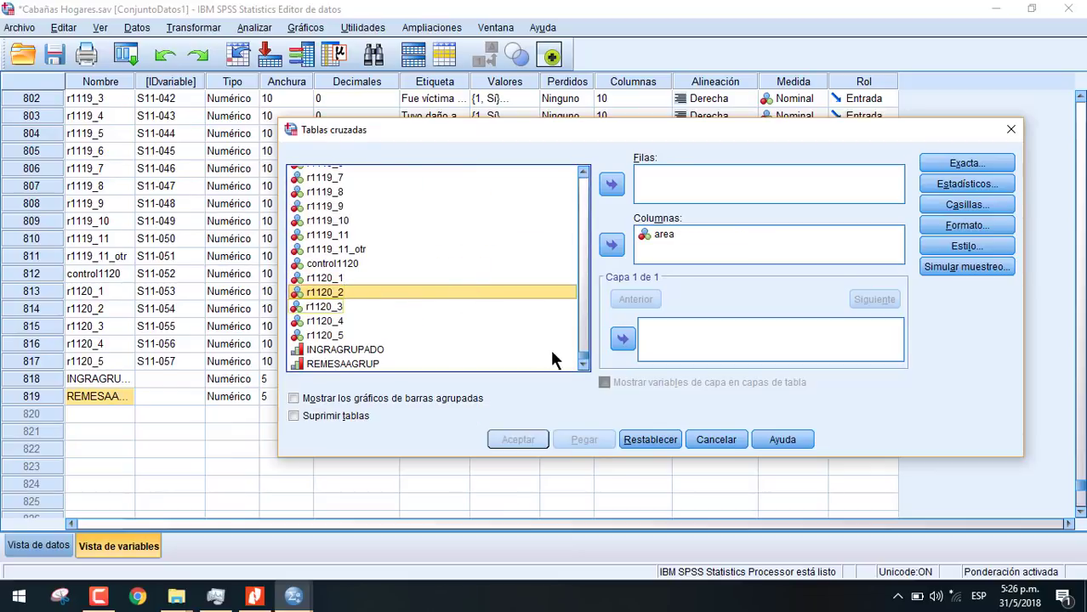
pyautogui.moveTo(583, 357); pyautogui.dragTo(588, 219)
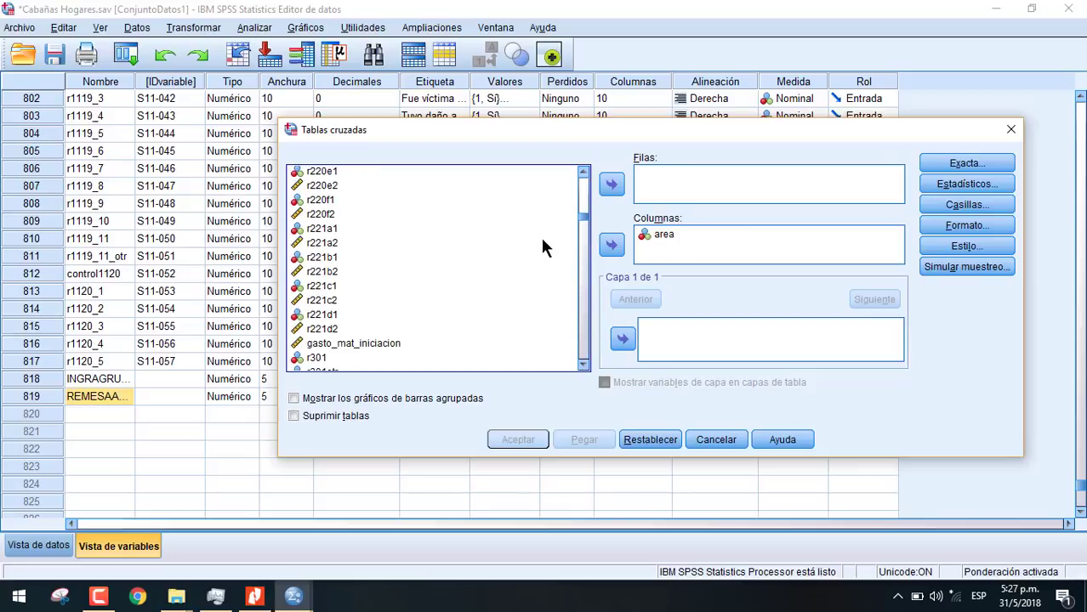
pyautogui.scroll(-3, 494, 251)
# Restore the variable labels and generate the cross-tabulation of Tipo de vivienda [r301] in rows against Área geográfica
pyautogui.click(341, 232)
pyautogui.rightClick(341, 230)
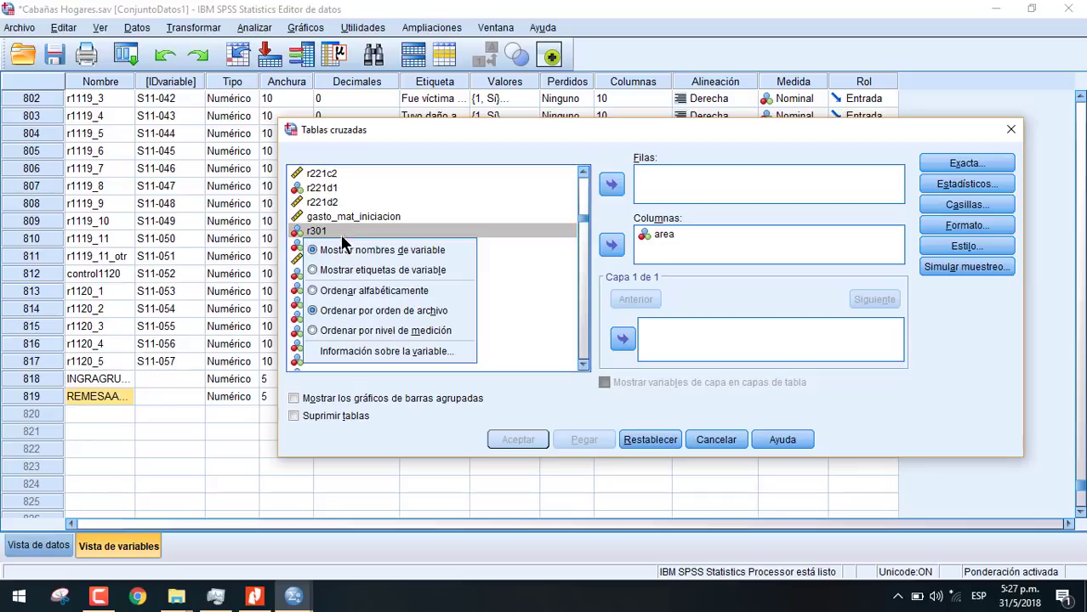
pyautogui.click(349, 270)
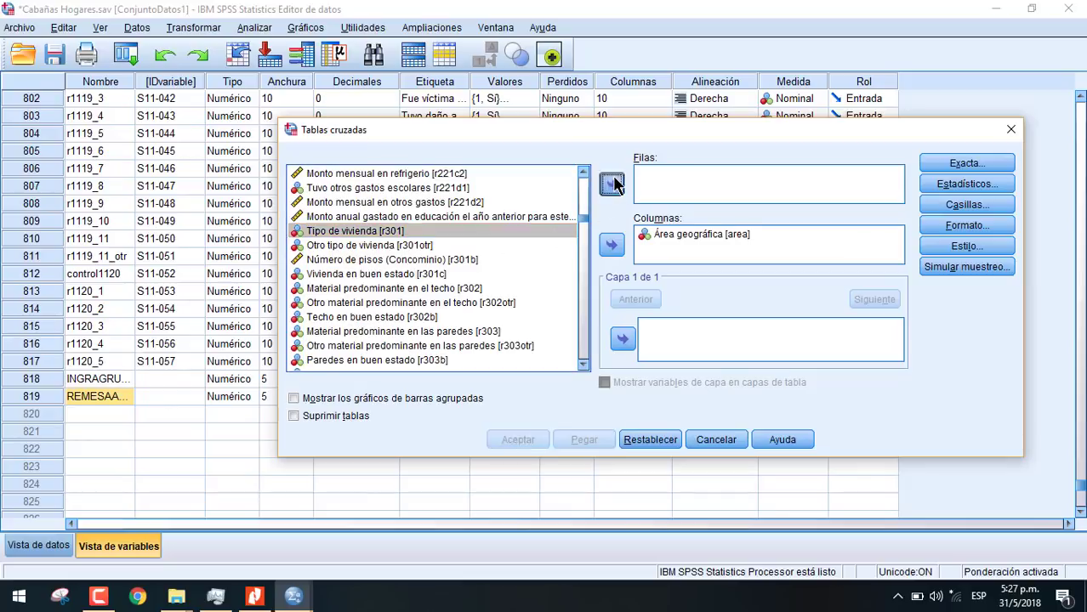
pyautogui.click(612, 184)
pyautogui.click(518, 439)
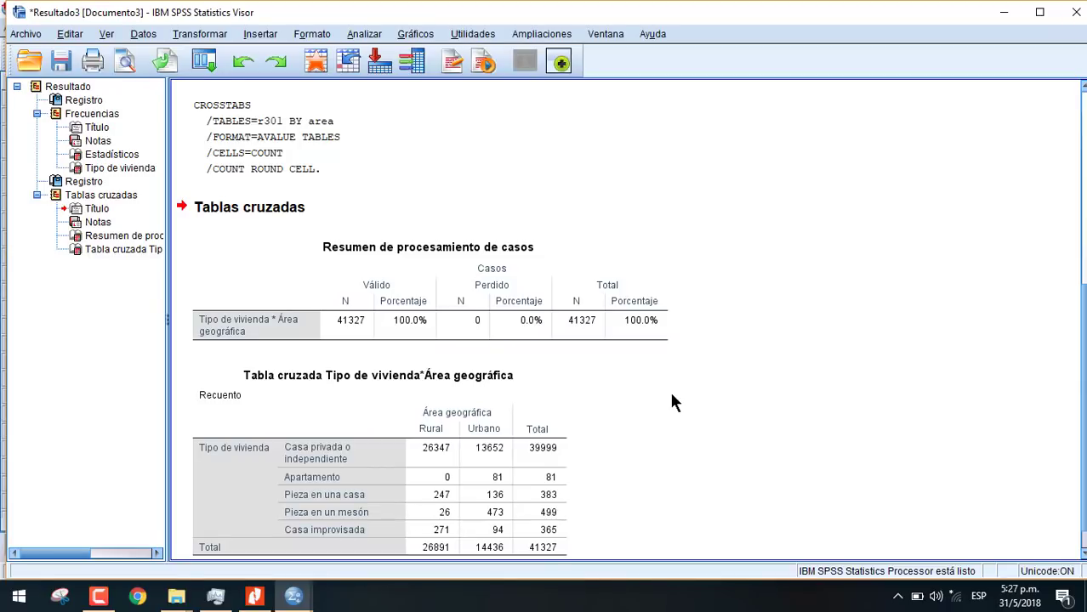
pyautogui.scroll(-1, 691, 384)
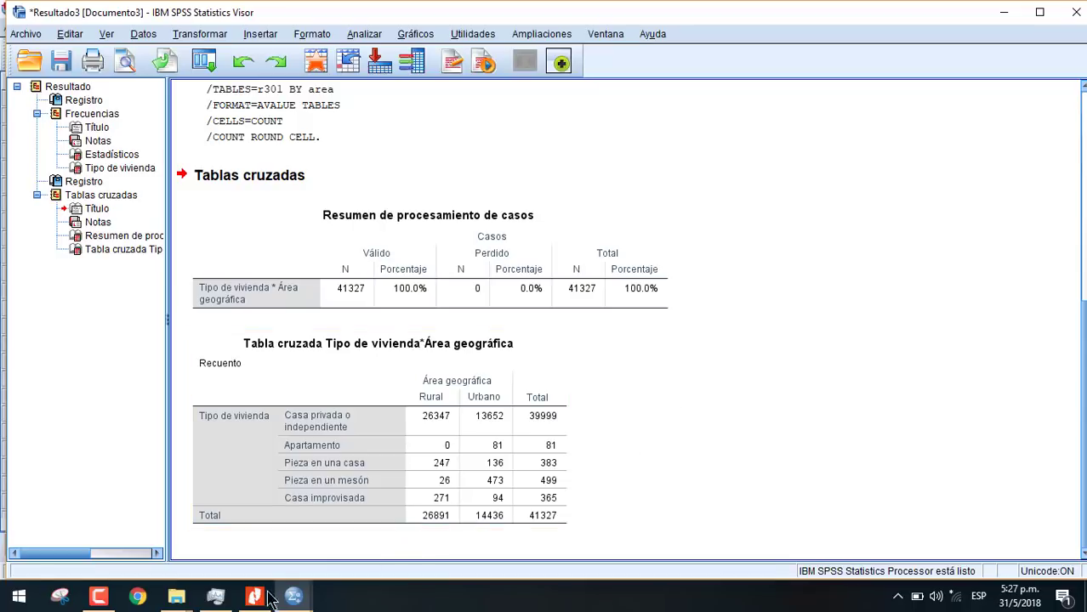
# Start a frequency analysis from the Cabañas Hogares.sav data editor and remove Tipo de vivienda [r301] from its variables
pyautogui.moveTo(298, 604)
pyautogui.click(256, 544)
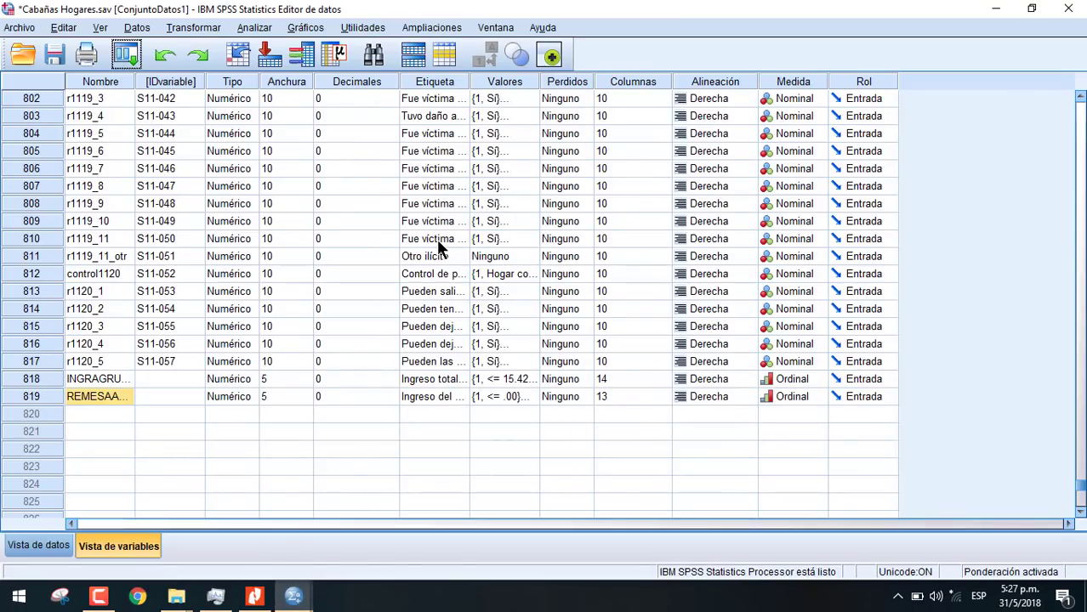
pyautogui.click(249, 27)
pyautogui.moveTo(365, 70)
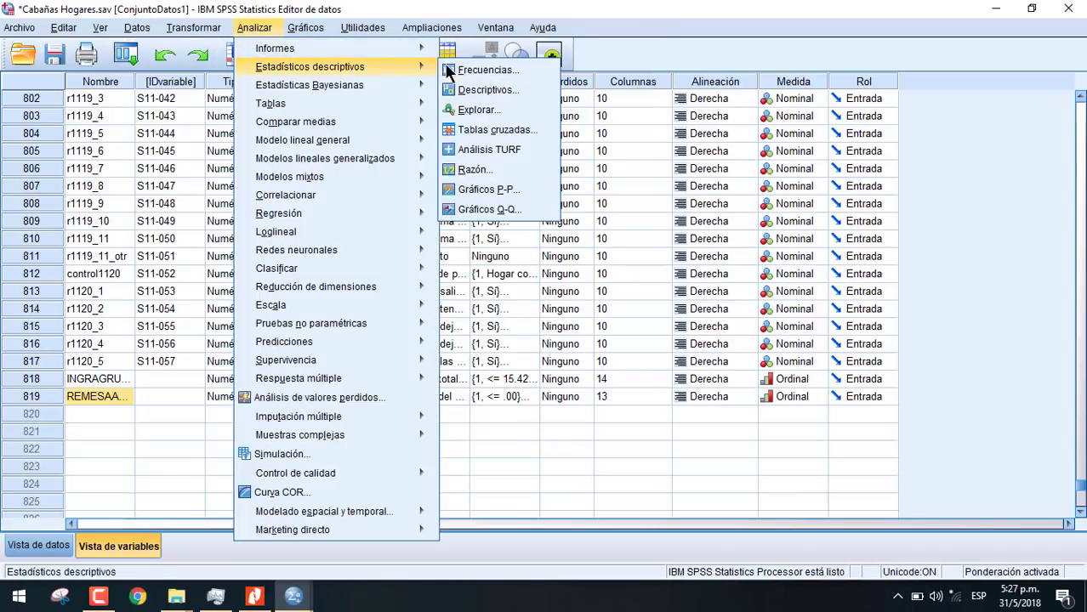
pyautogui.click(466, 68)
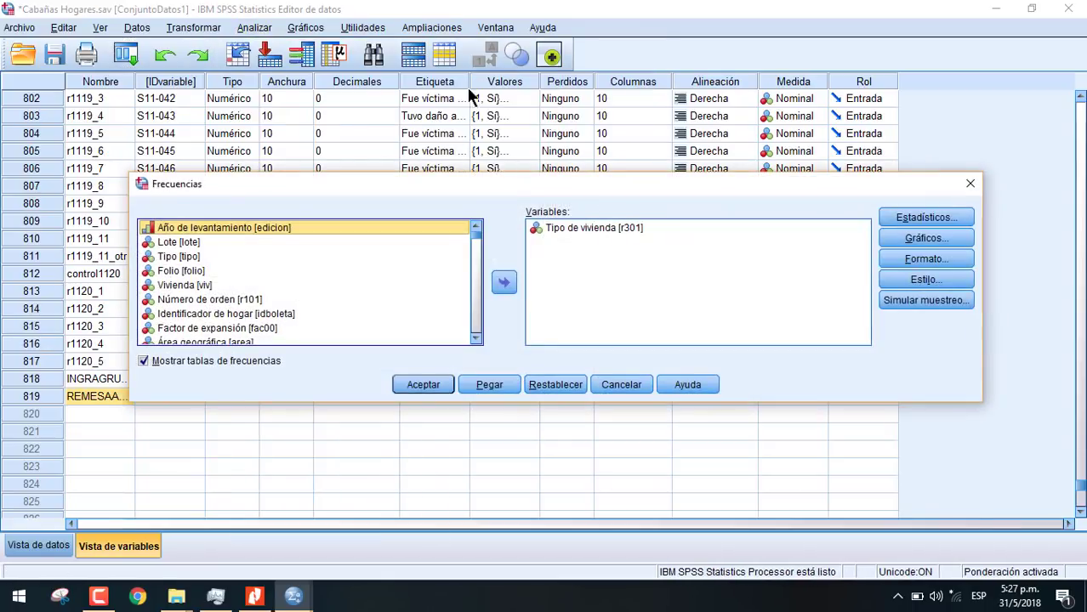
pyautogui.click(587, 228)
pyautogui.click(504, 282)
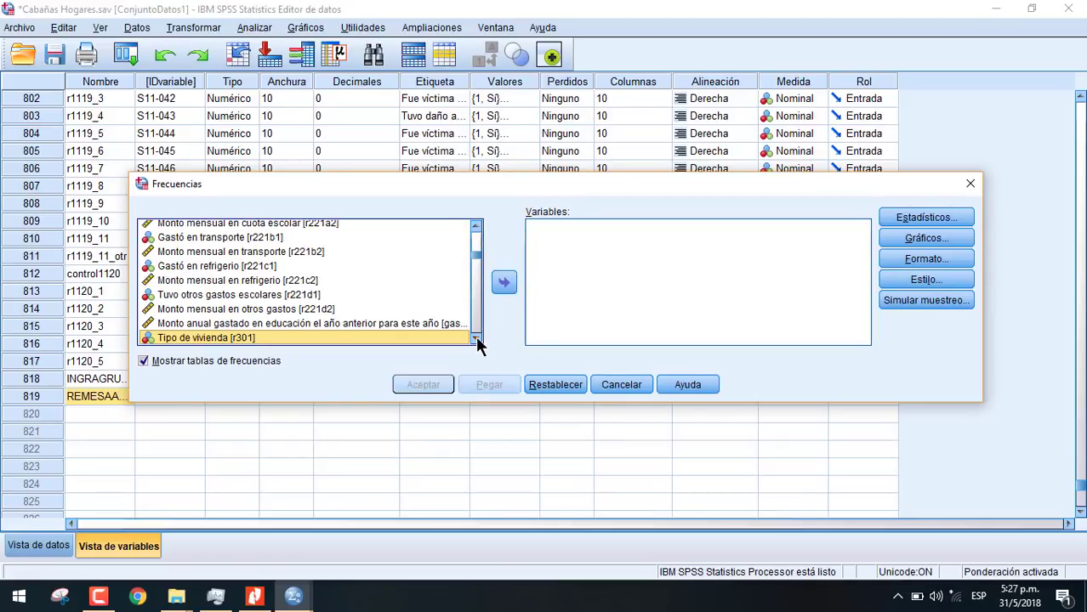
# Add Forma de tenencia de la vivienda [r308] to the frequency analysis and generate its table
pyautogui.moveTo(476, 338); pyautogui.dragTo(475, 337)
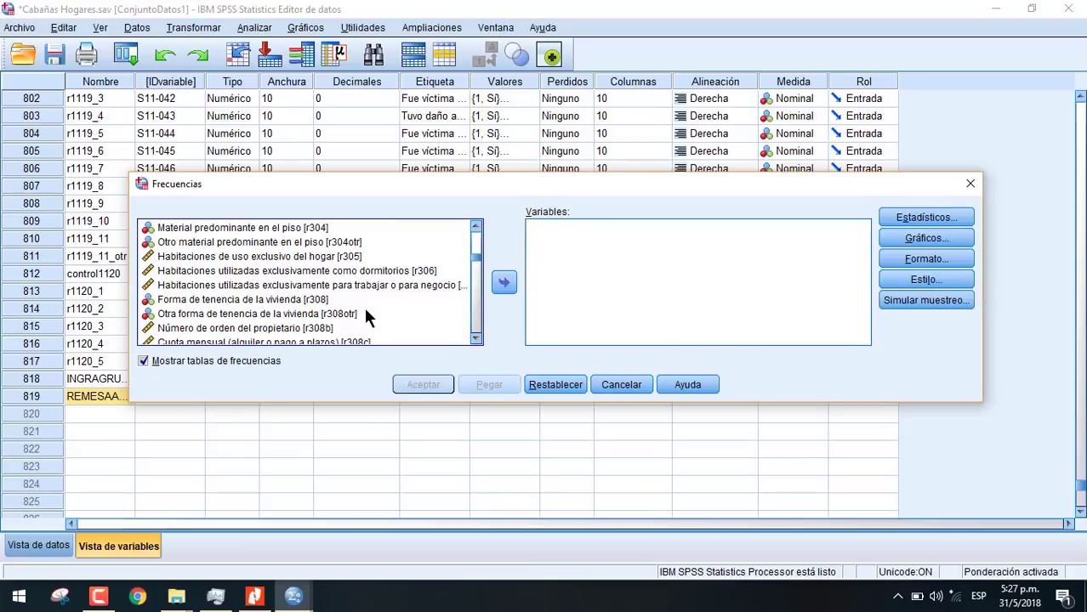
pyautogui.click(297, 299)
pyautogui.click(502, 280)
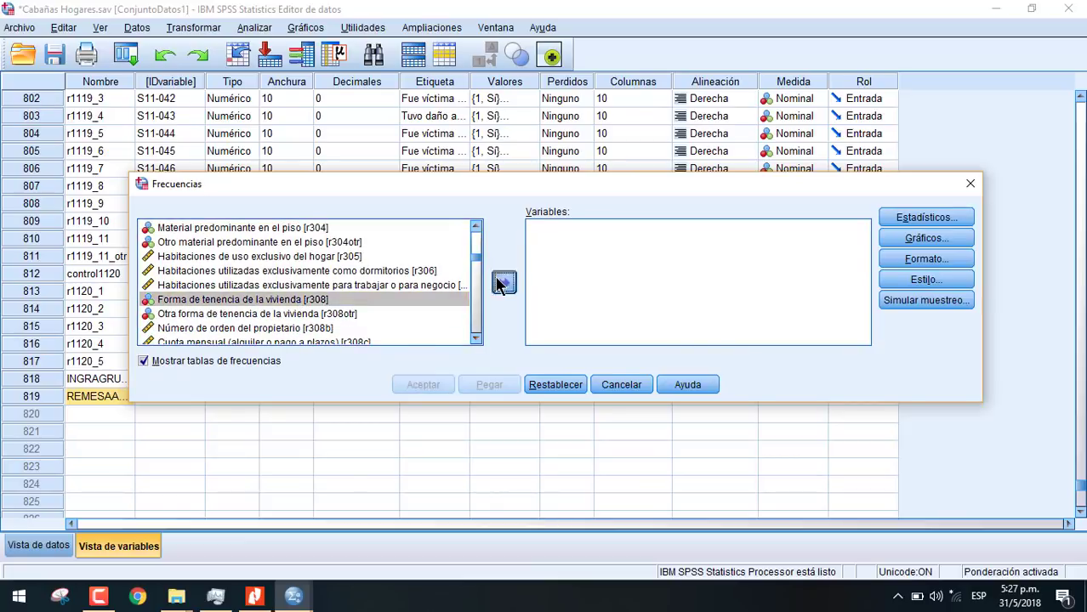
pyautogui.click(432, 387)
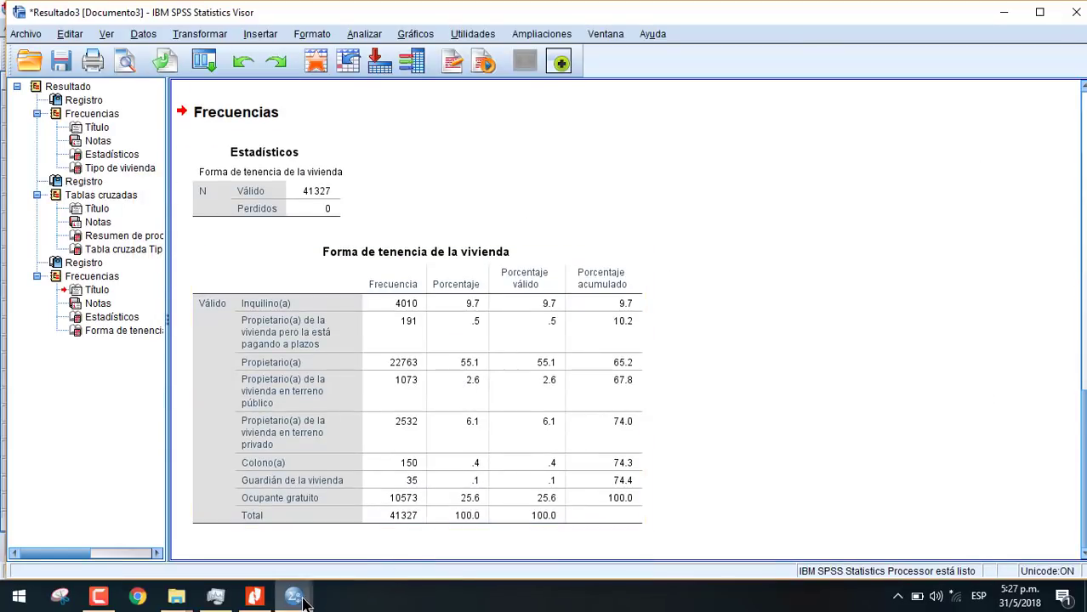
# Start a cross-tabulation from the Cabañas Hogares.sav data editor and remove Tipo de vivienda [r301] from its rows
pyautogui.moveTo(293, 595)
pyautogui.click(243, 539)
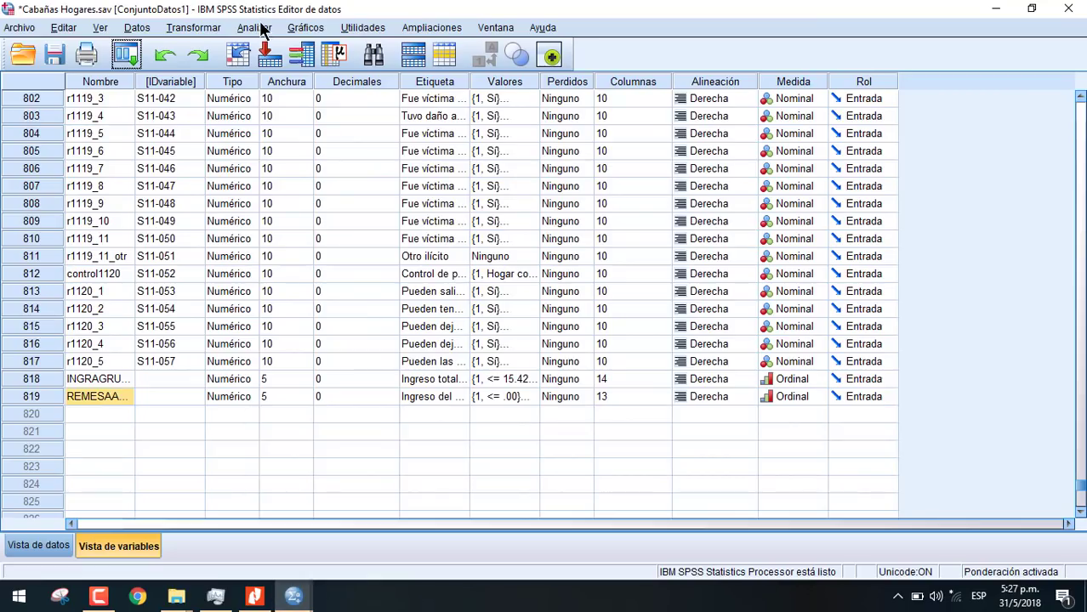
pyautogui.click(255, 27)
pyautogui.moveTo(425, 68)
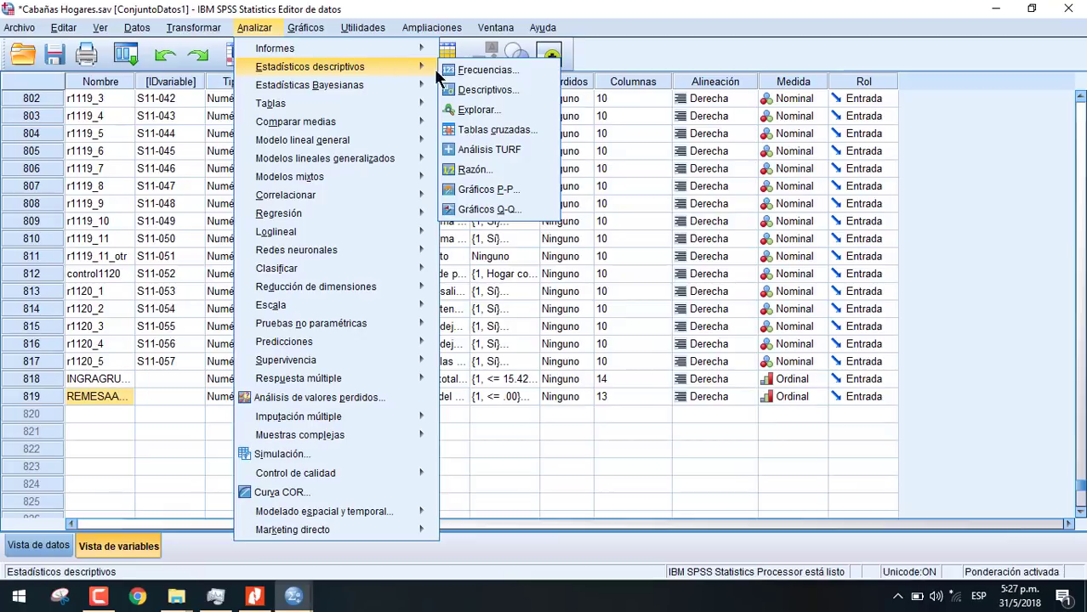
pyautogui.click(496, 129)
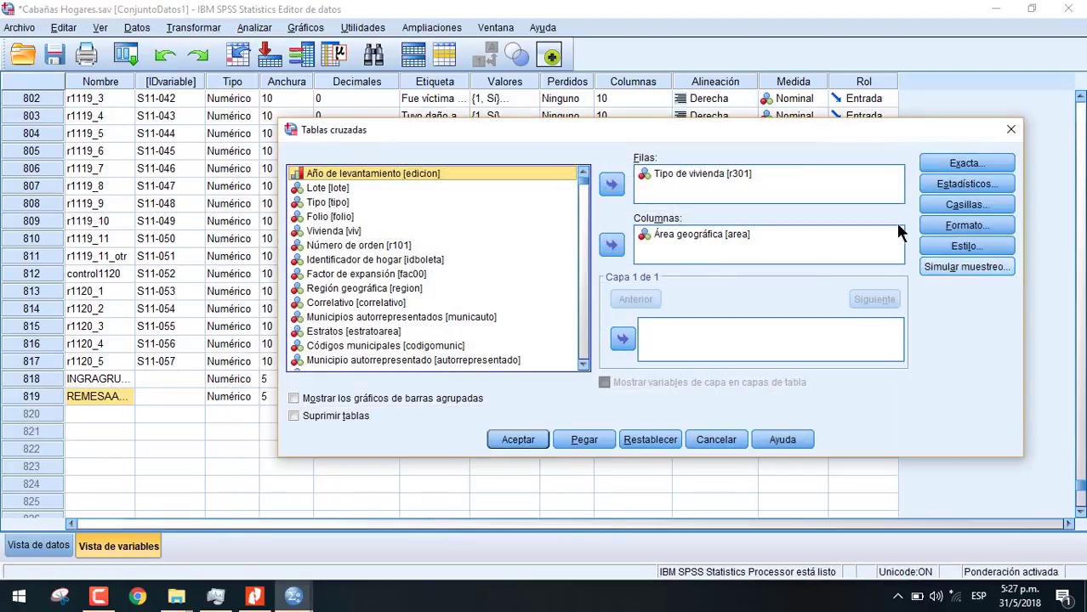
pyautogui.click(646, 175)
pyautogui.click(611, 184)
# Put Forma de tenencia de la vivienda [r308] in the rows and generate the cross-tabulation against Área geográfica
pyautogui.scroll(-3, 584, 362)
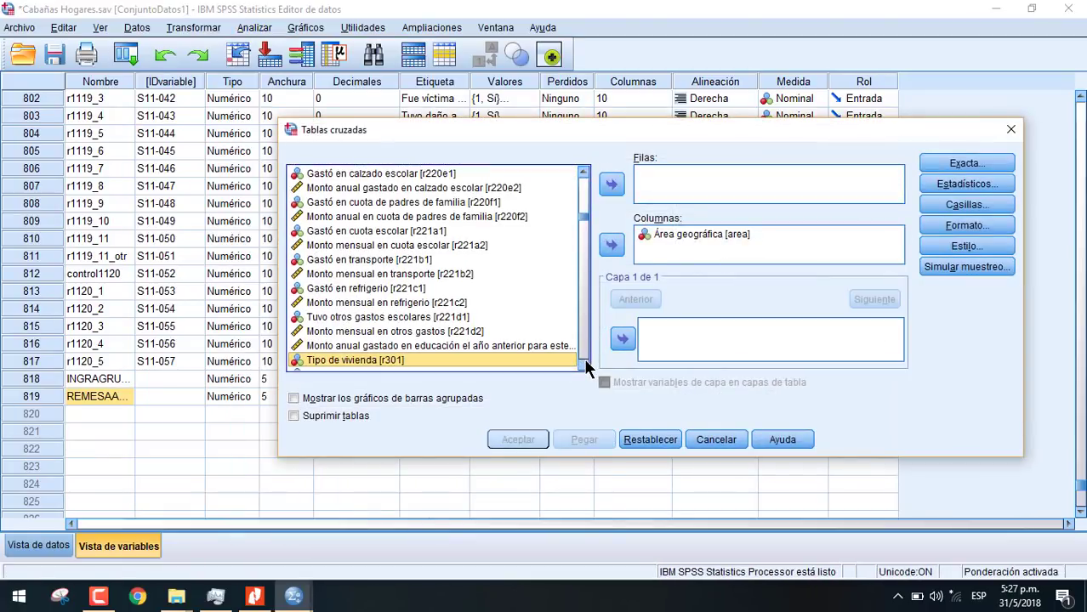
pyautogui.scroll(-3, 585, 366)
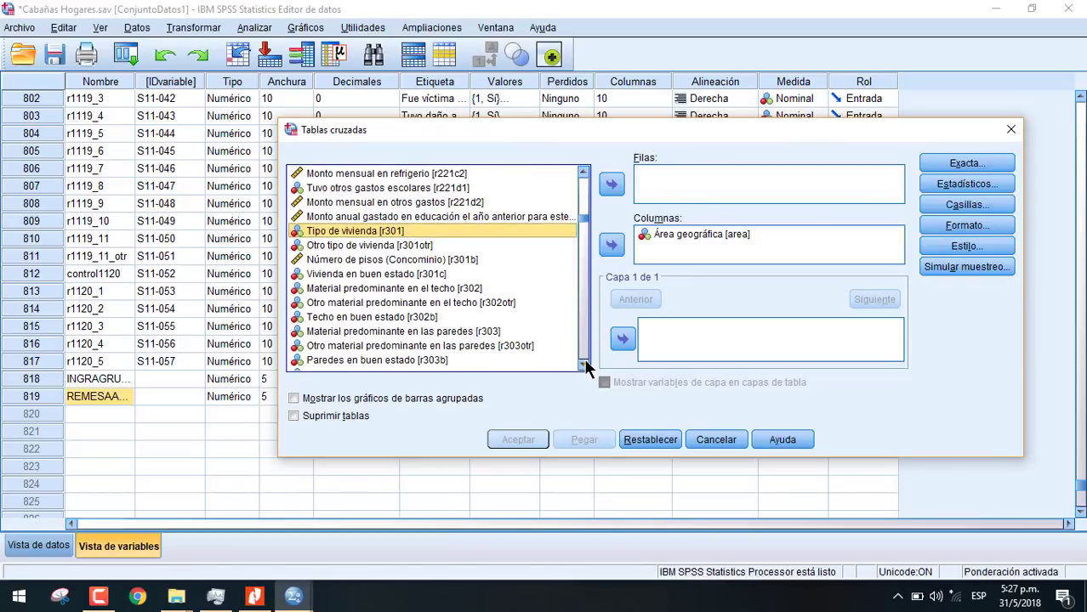
pyautogui.click(583, 364)
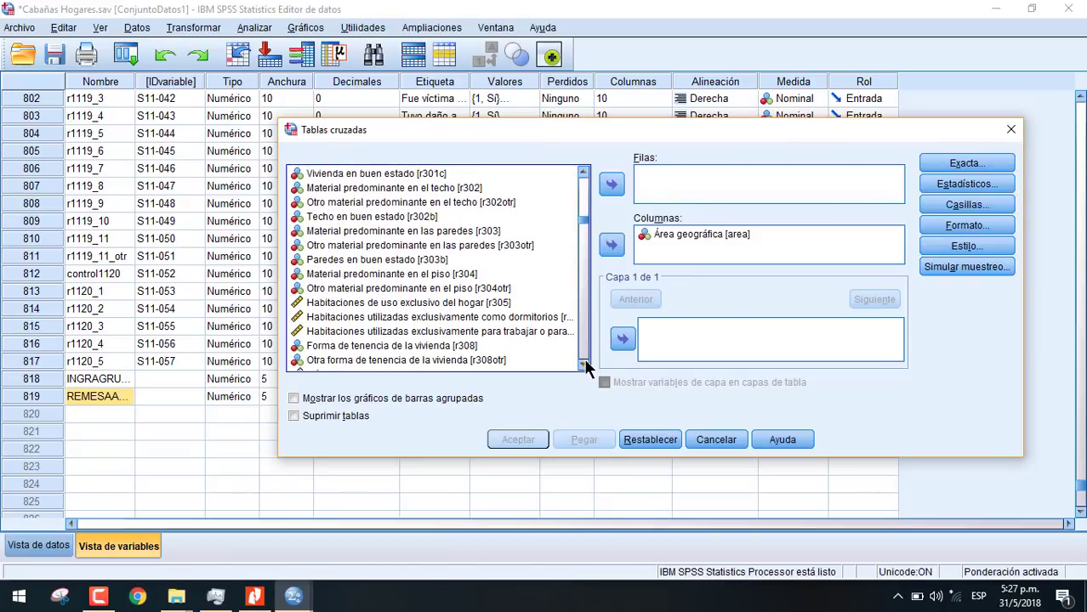
pyautogui.click(485, 345)
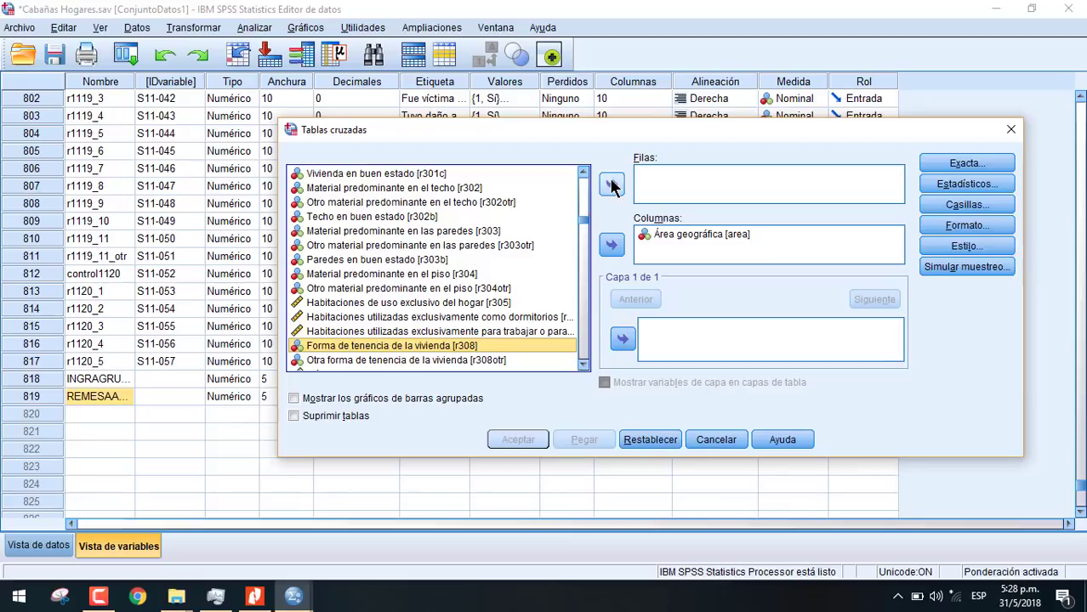
pyautogui.click(612, 184)
pyautogui.click(518, 440)
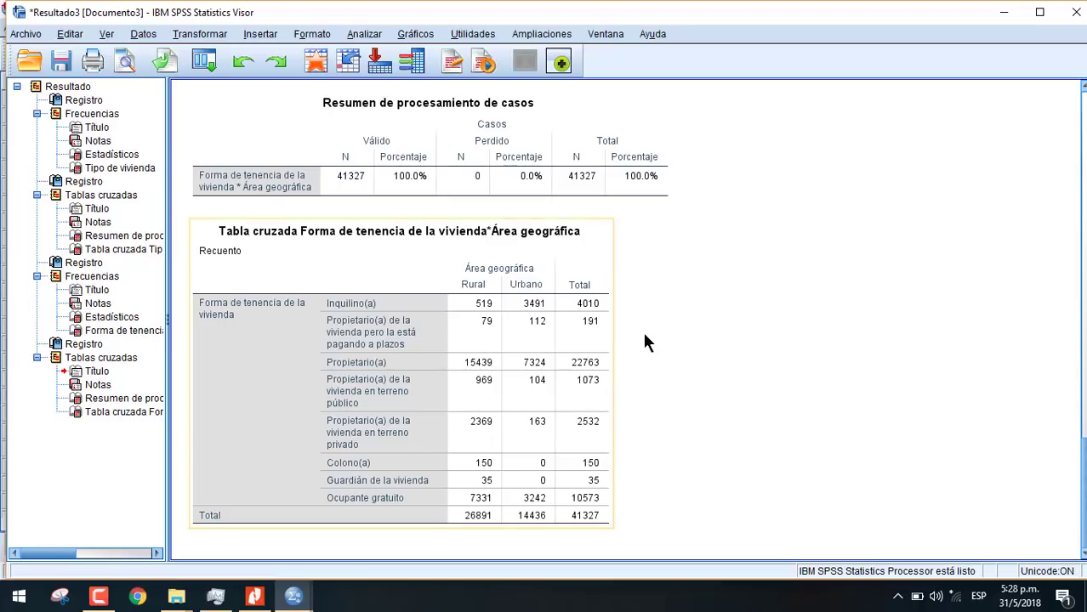
# Start a frequency analysis from the Cabañas Hogares.sav data editor and remove Forma de tenencia de la vivienda [r308] from its variables
pyautogui.moveTo(289, 598)
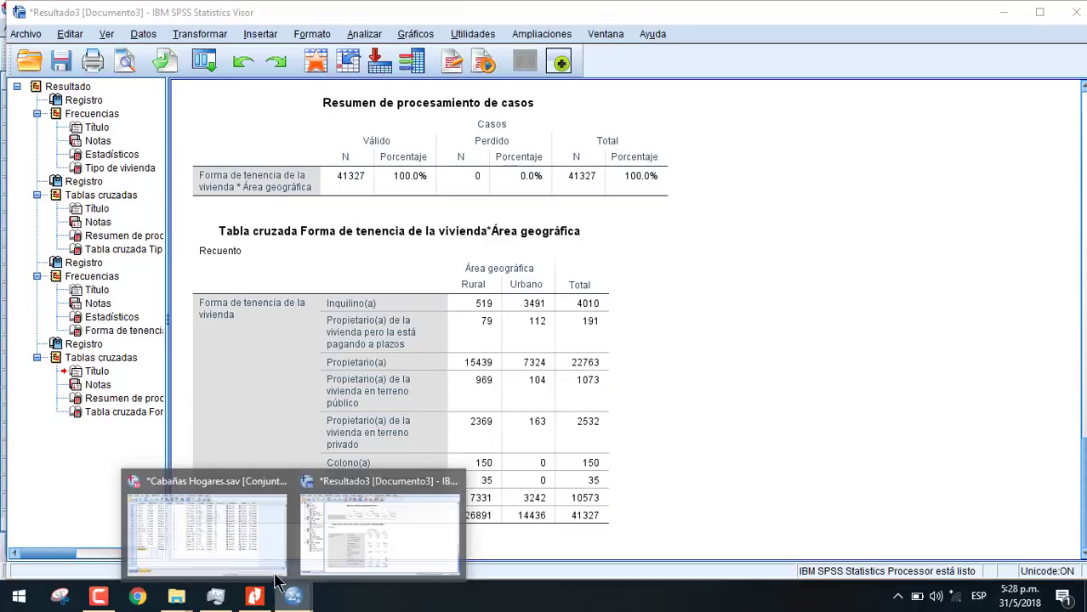
pyautogui.click(223, 534)
pyautogui.click(255, 27)
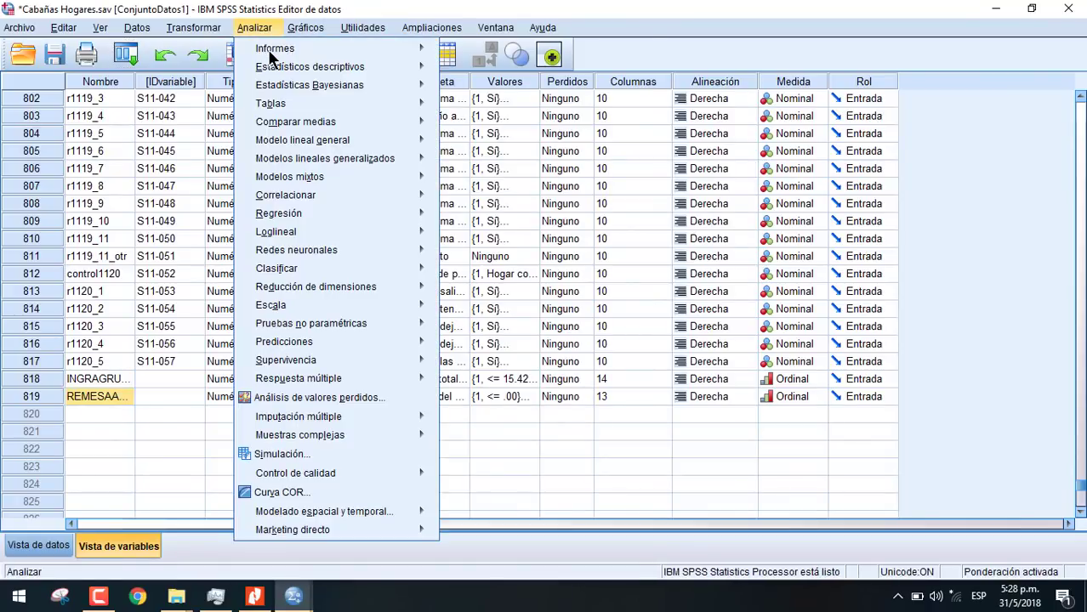
pyautogui.moveTo(391, 76)
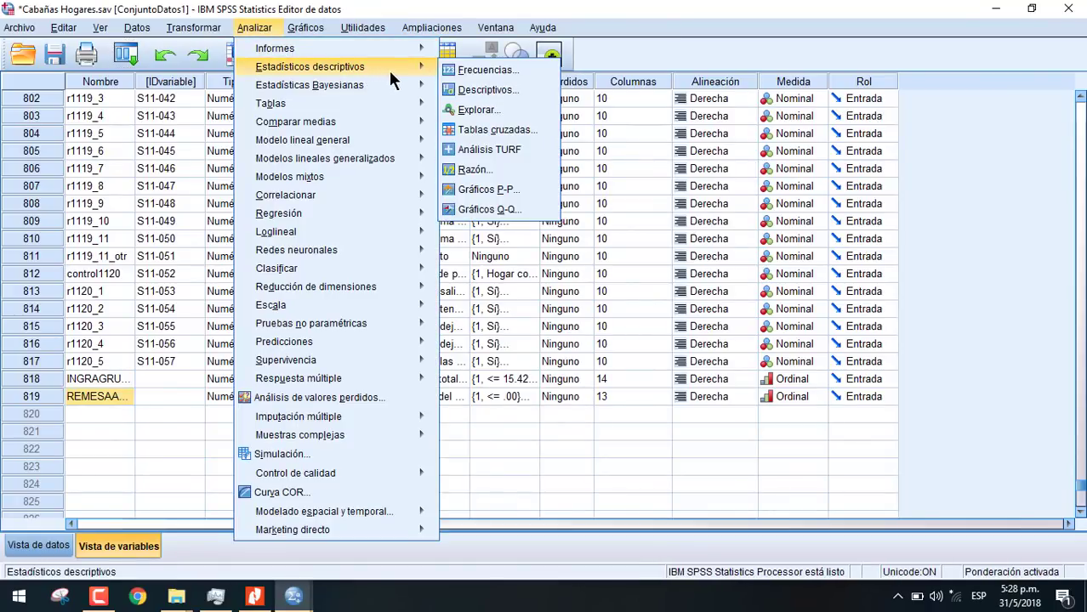
pyautogui.click(463, 71)
pyautogui.click(596, 228)
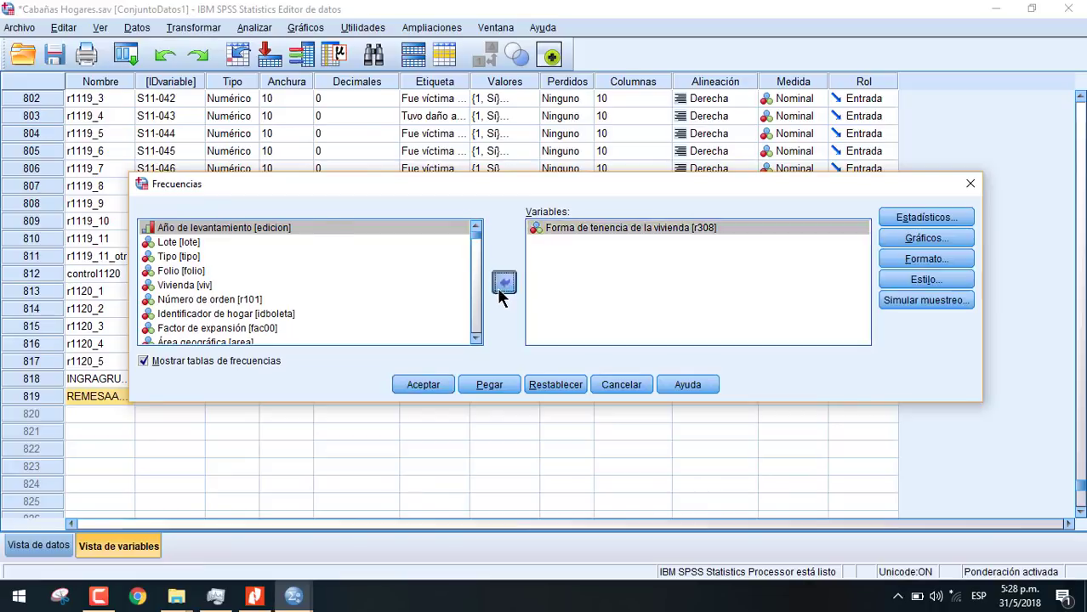
pyautogui.click(504, 281)
# Add Material predominante en el techo [r302] to the frequency analysis and generate its table
pyautogui.click(477, 228)
pyautogui.click(476, 228)
pyautogui.click(477, 228)
pyautogui.click(476, 228)
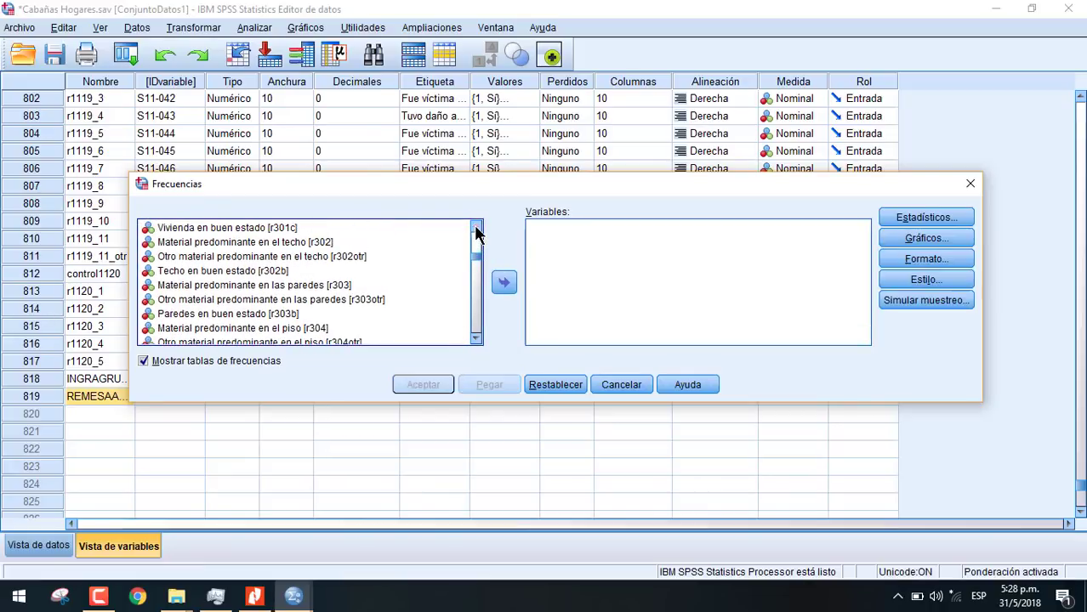
pyautogui.click(271, 244)
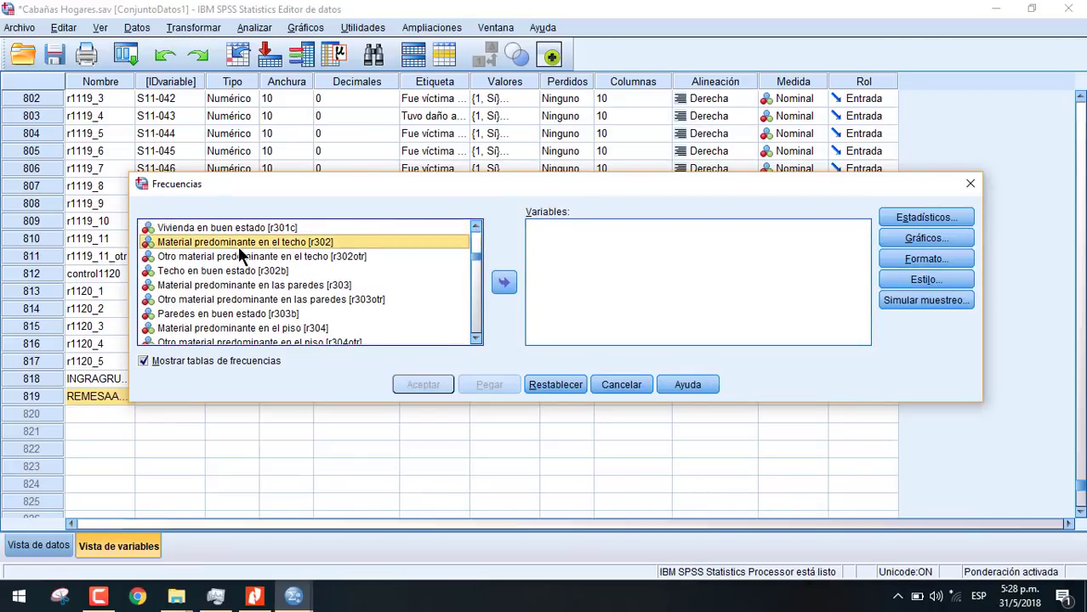
pyautogui.click(504, 282)
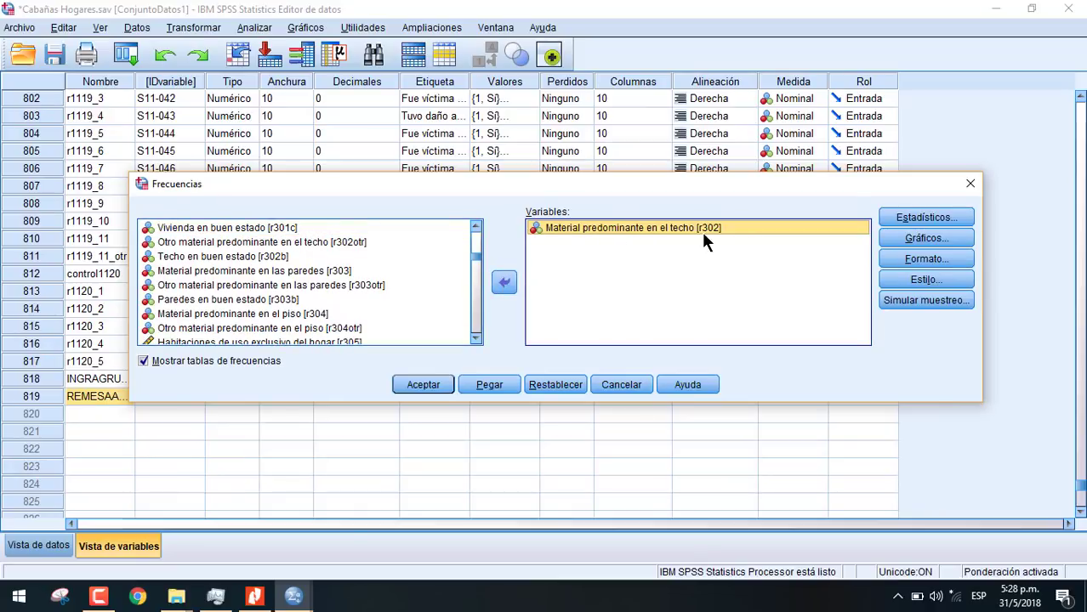
pyautogui.click(426, 385)
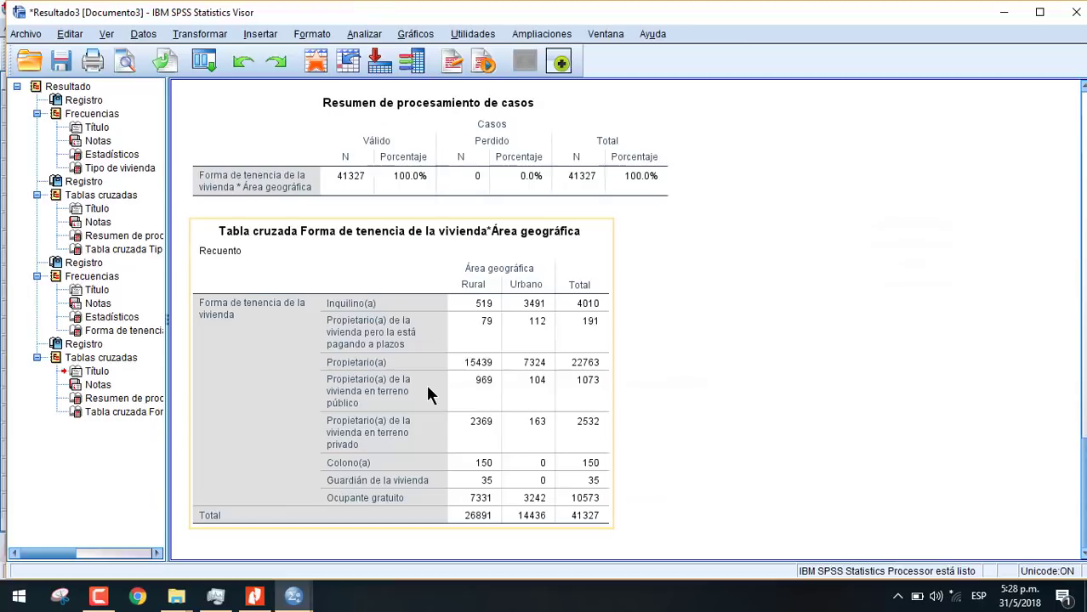
pyautogui.click(290, 598)
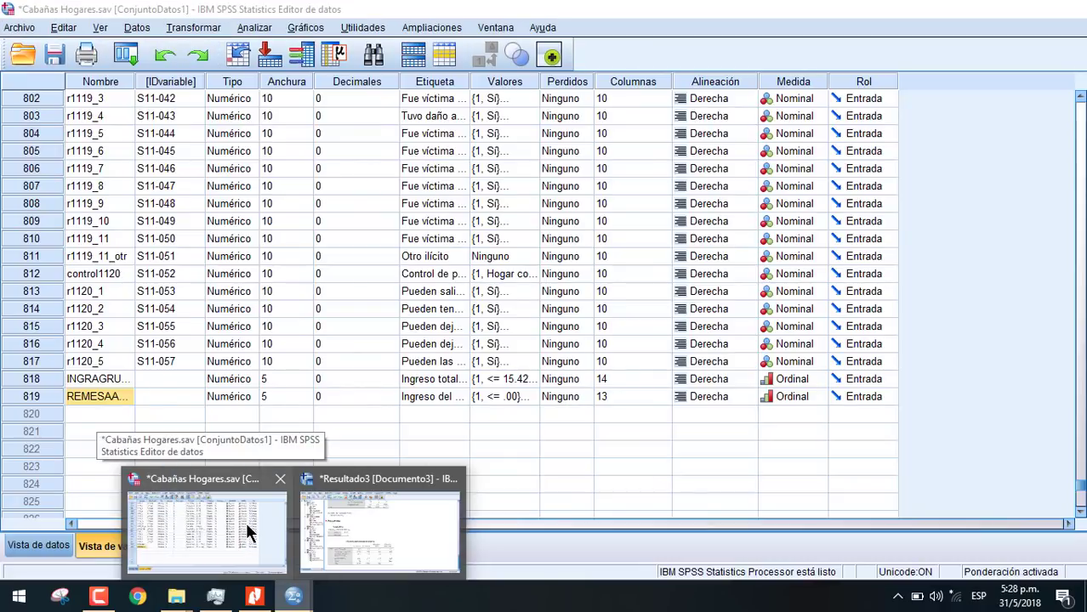
pyautogui.click(245, 532)
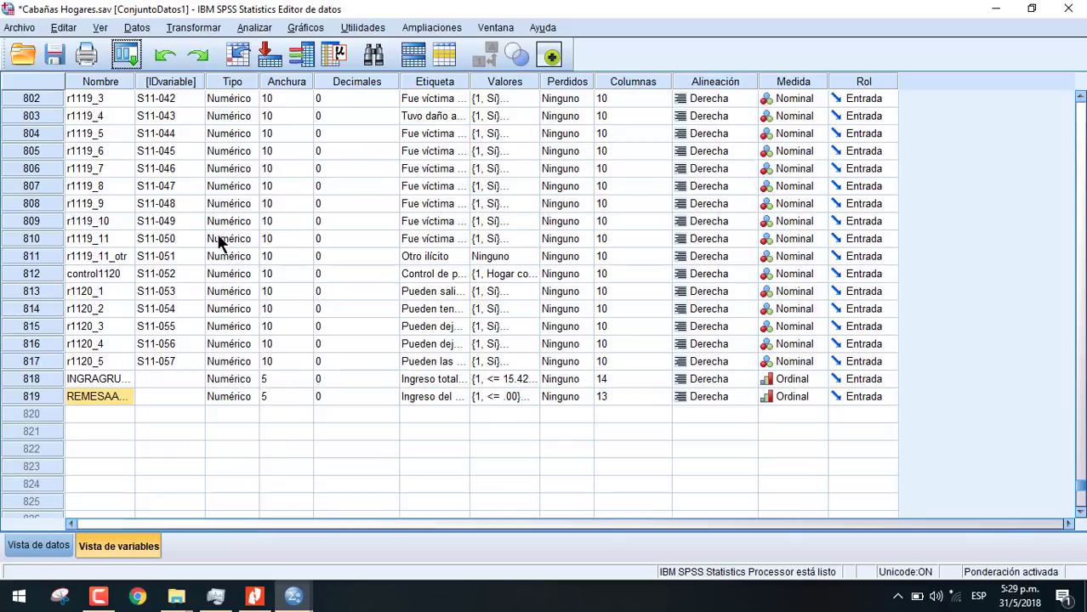
pyautogui.click(258, 30)
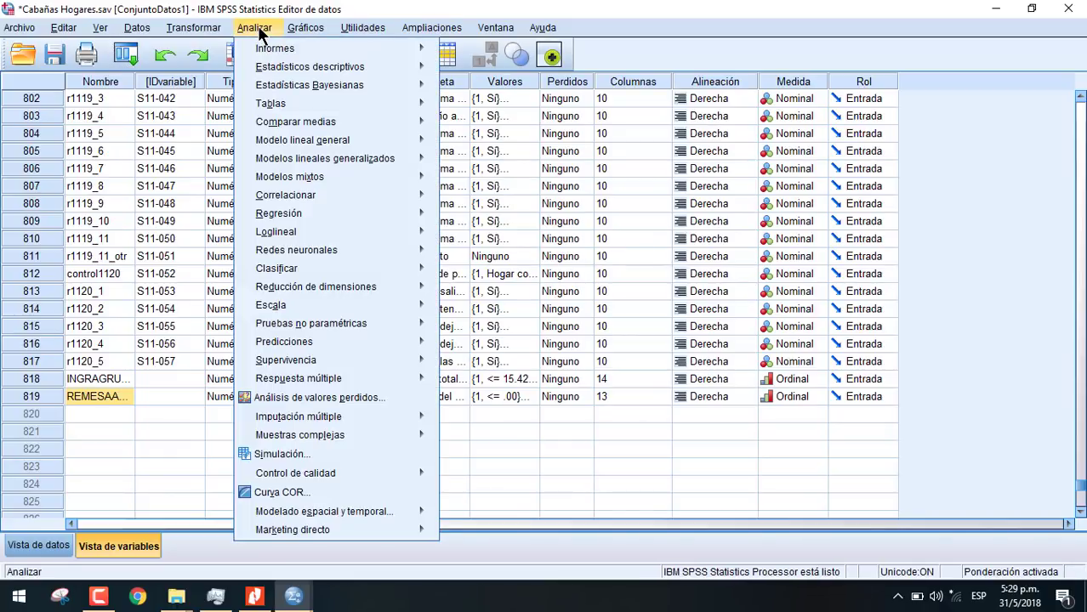
pyautogui.click(425, 536)
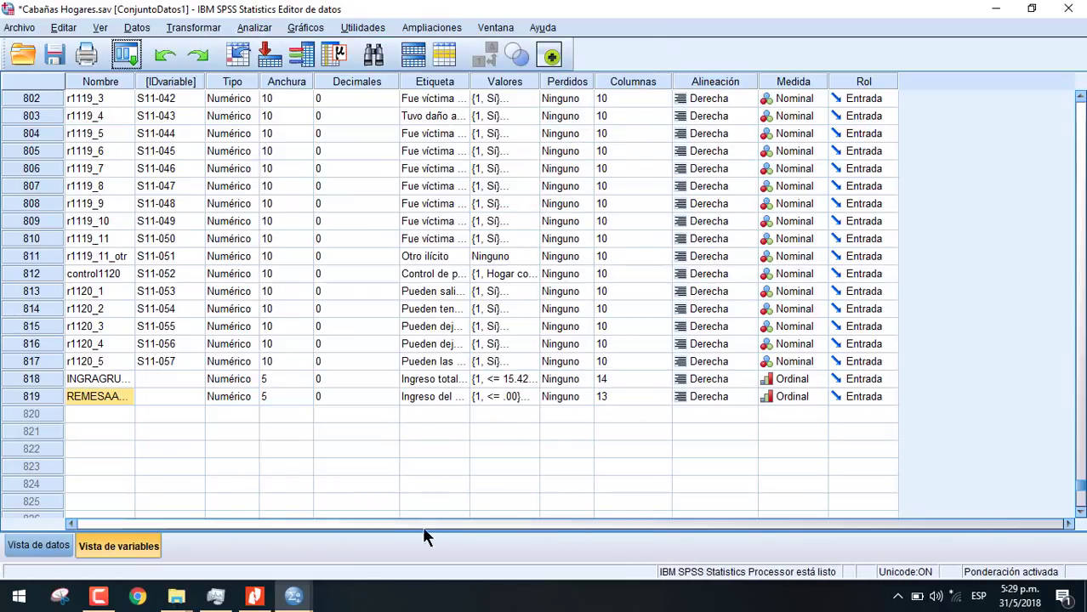
# Return to the output document and select the Material predominante en el techo frequency table for review
pyautogui.moveTo(294, 596)
pyautogui.click(362, 520)
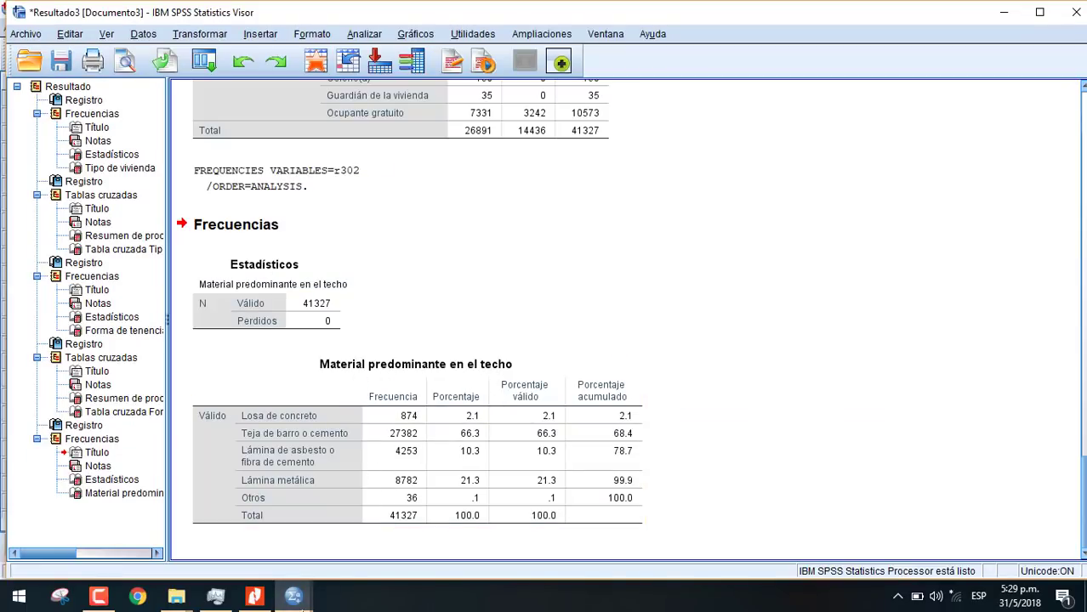
pyautogui.moveTo(293, 595)
pyautogui.click(415, 361)
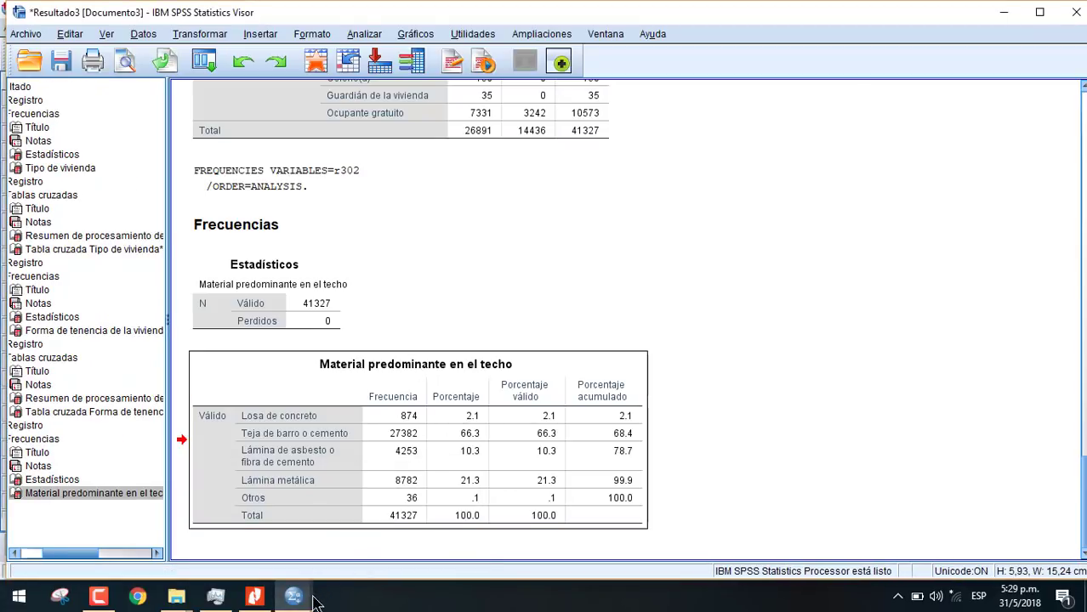
# Start a cross-tabulation from the Cabañas Hogares.sav data editor and remove Forma de tenencia de la vivienda [r308] from its rows
pyautogui.moveTo(293, 596)
pyautogui.click(238, 536)
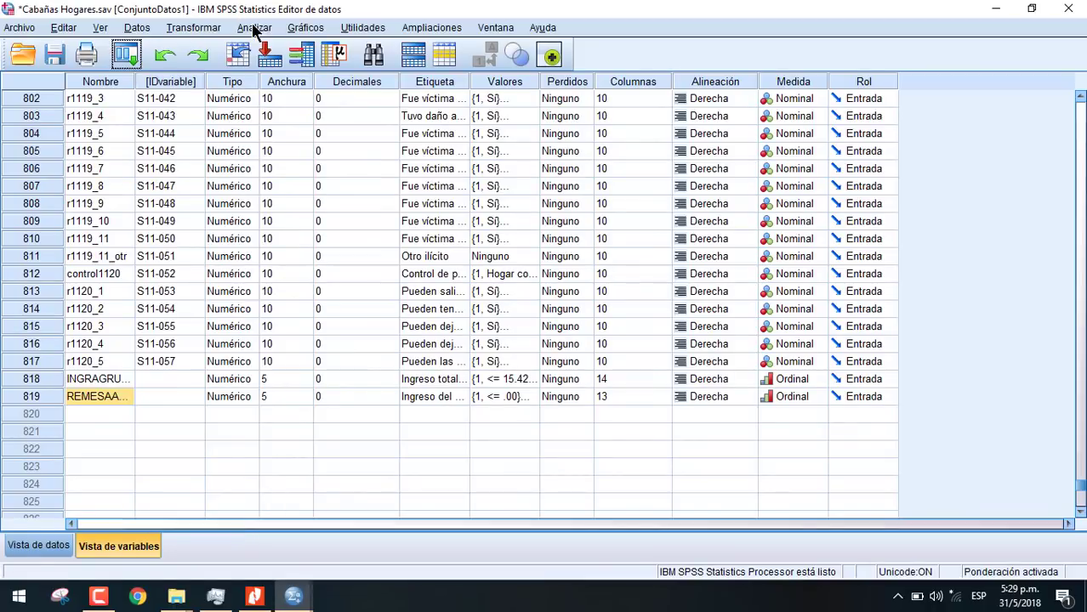
pyautogui.click(254, 27)
pyautogui.moveTo(366, 66)
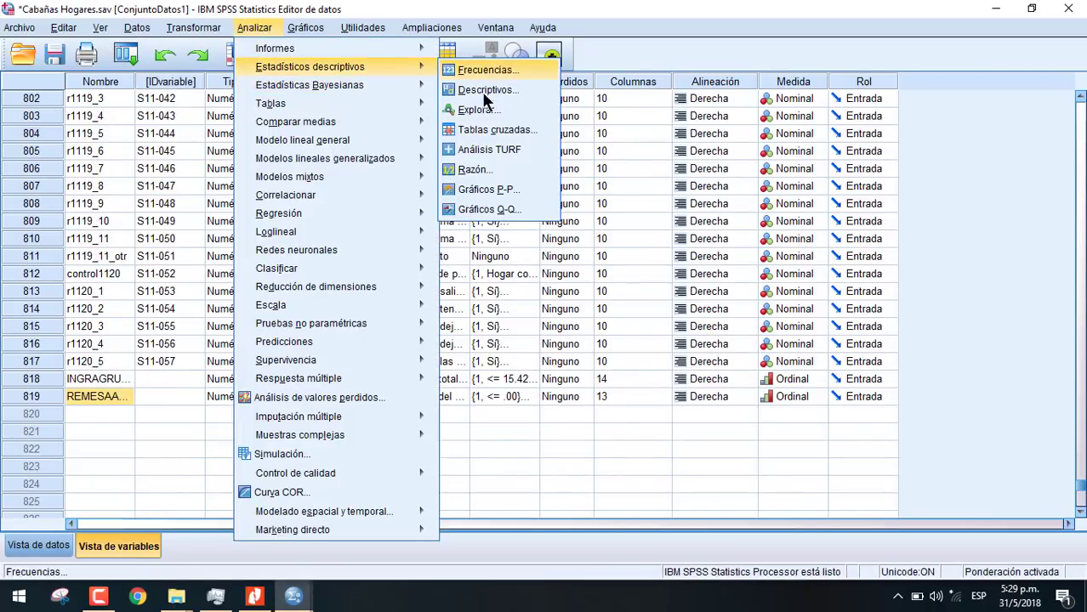
pyautogui.click(481, 133)
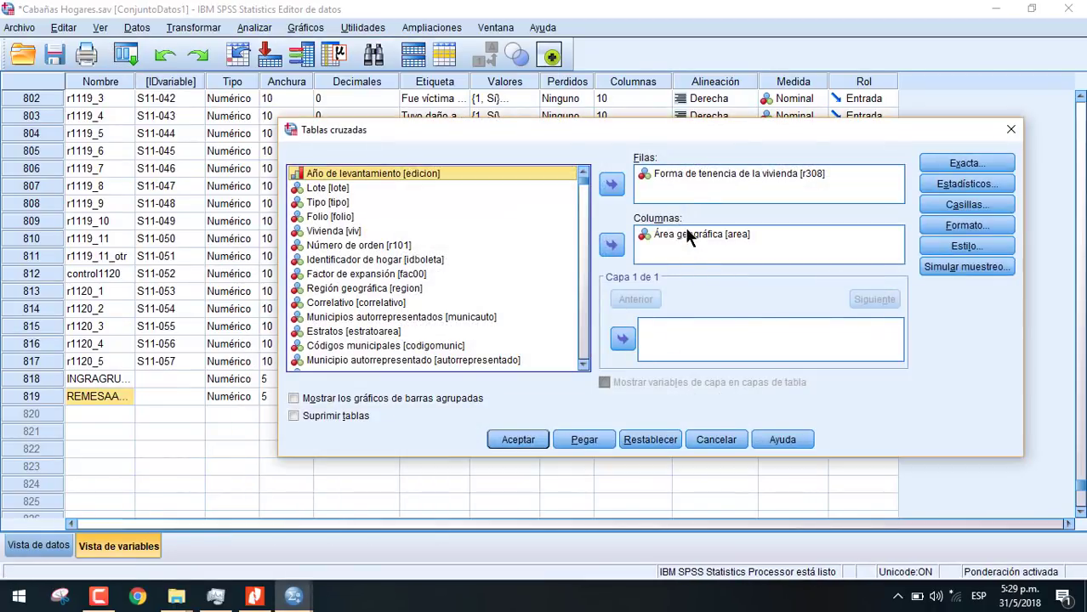
pyautogui.click(687, 174)
pyautogui.click(612, 183)
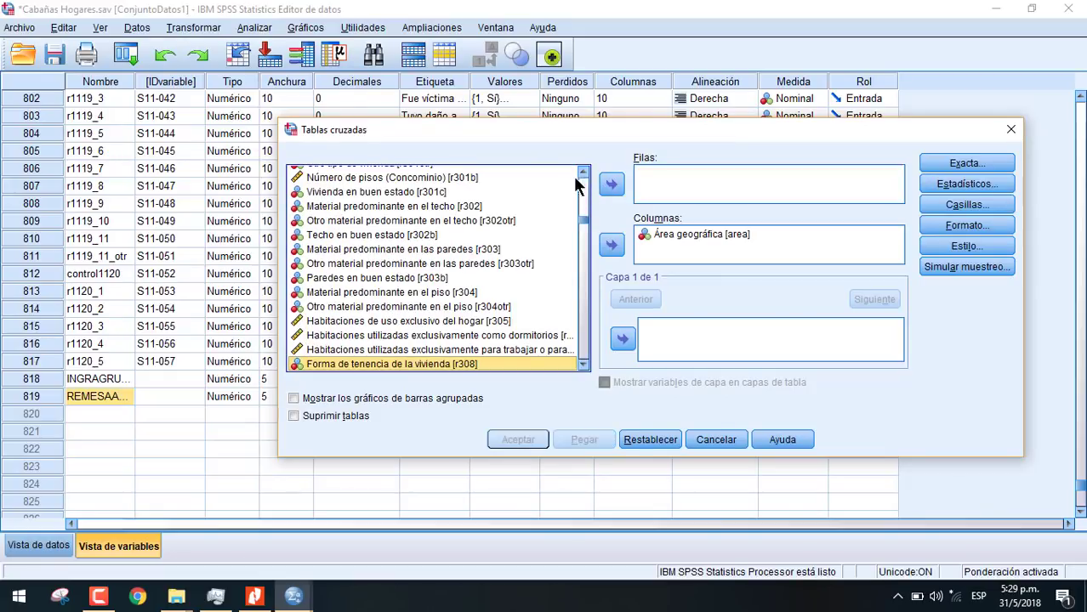
# Put Material predominante en el techo [r302] in the rows and generate the cross-tabulation against Área geográfica
pyautogui.click(437, 208)
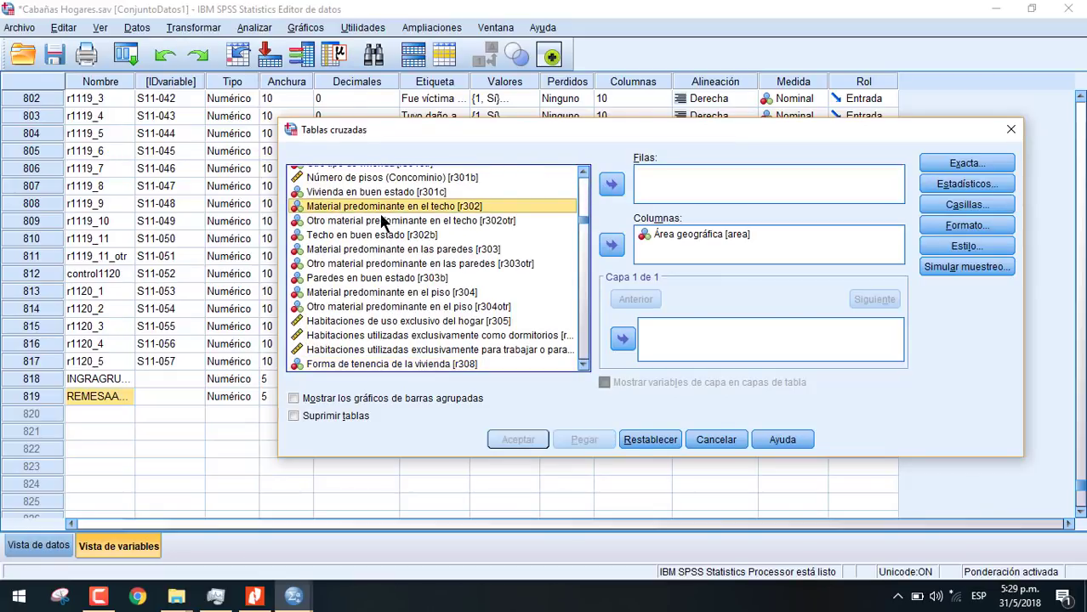
pyautogui.click(611, 184)
pyautogui.click(518, 440)
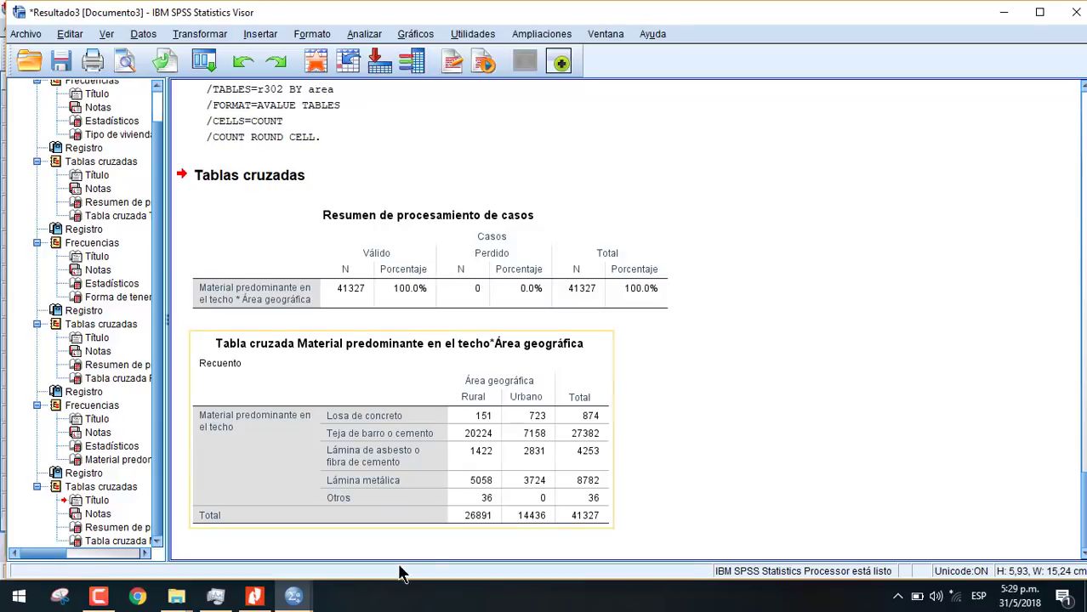
# Start a frequency analysis from the Cabañas Hogares.sav data editor and remove Material predominante en el techo [r302] from its variables
pyautogui.moveTo(293, 598)
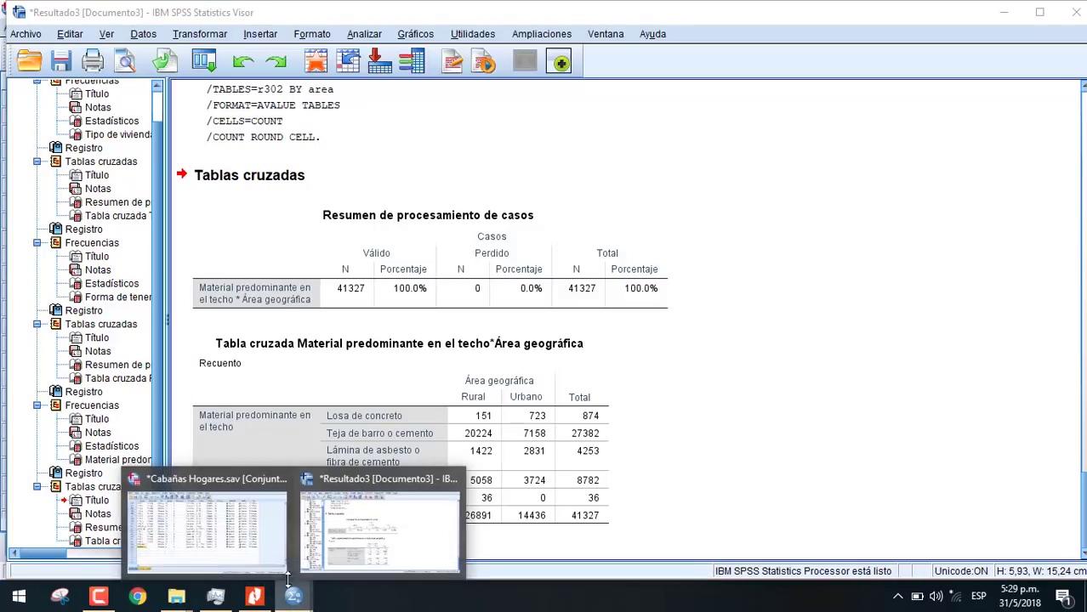
pyautogui.click(226, 526)
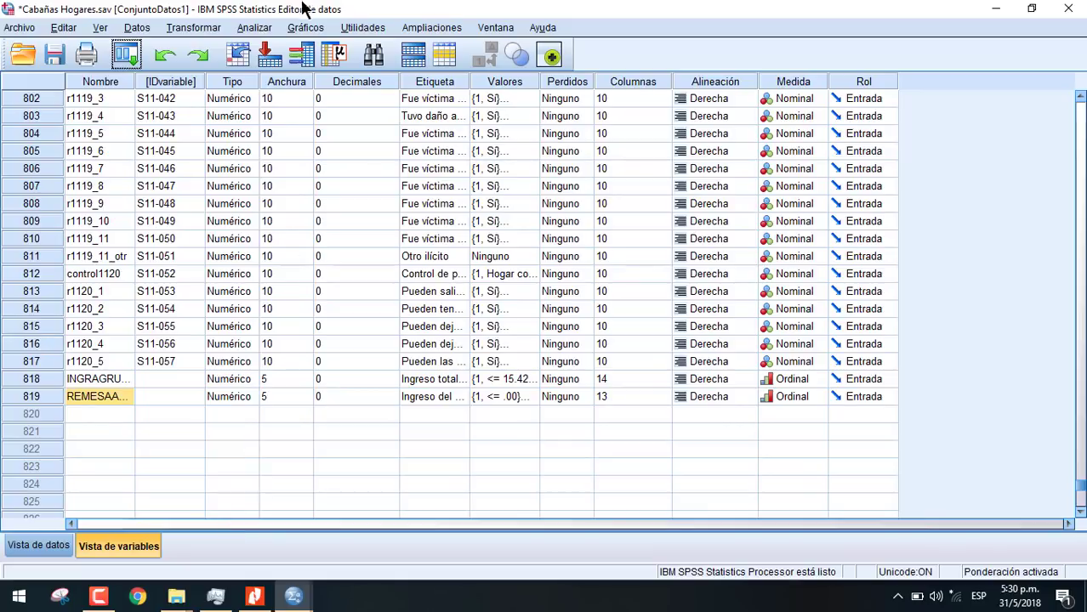
pyautogui.click(258, 28)
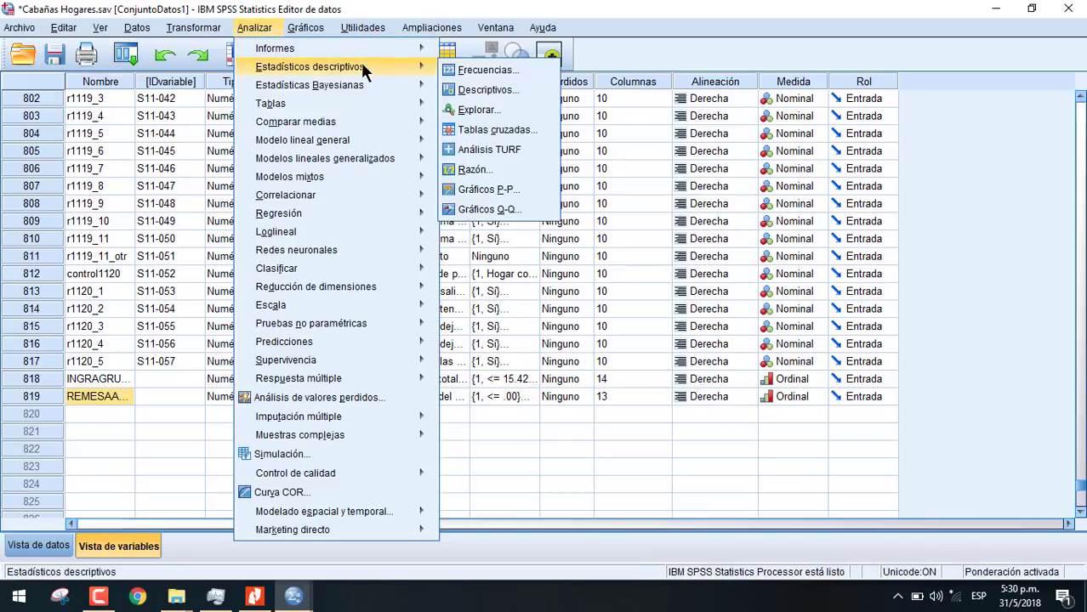
pyautogui.moveTo(401, 66)
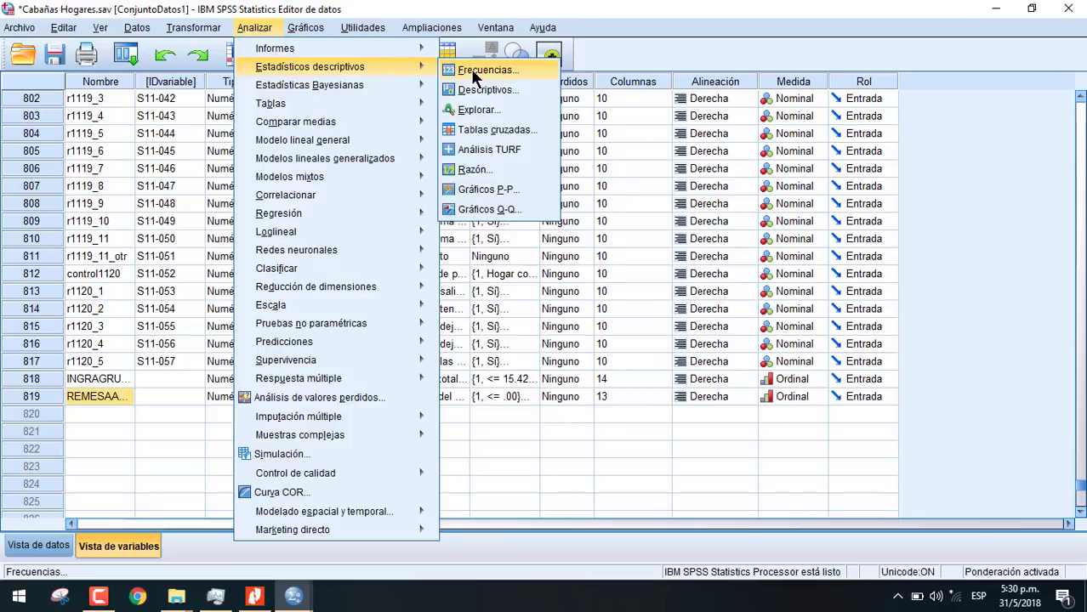
pyautogui.click(472, 72)
pyautogui.click(504, 282)
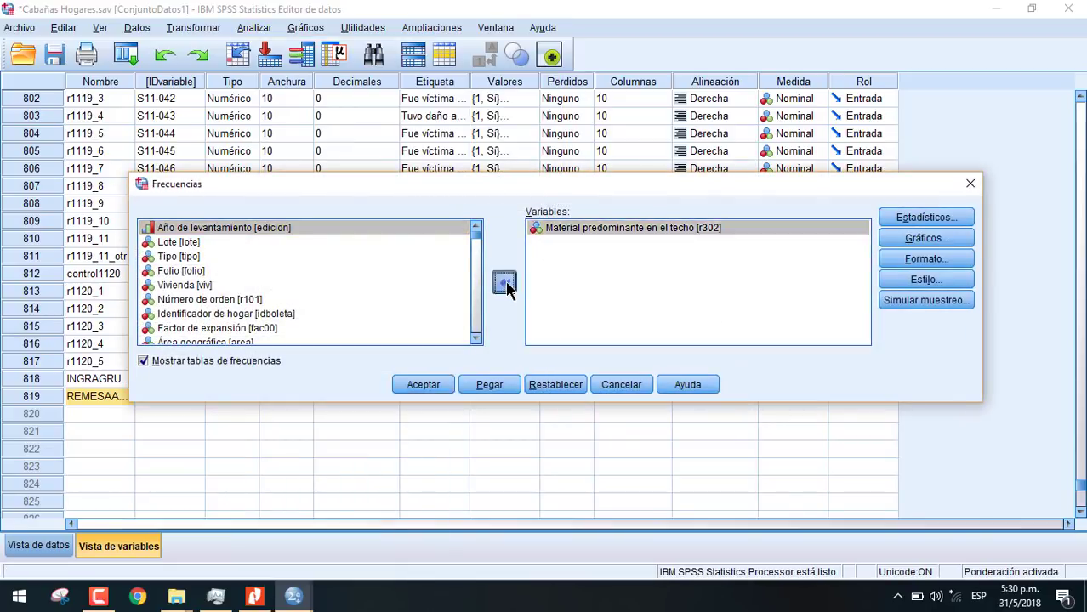
# Add Material predominante en las paredes [r303] to the frequency analysis and generate its table
pyautogui.scroll(-2, 478, 340)
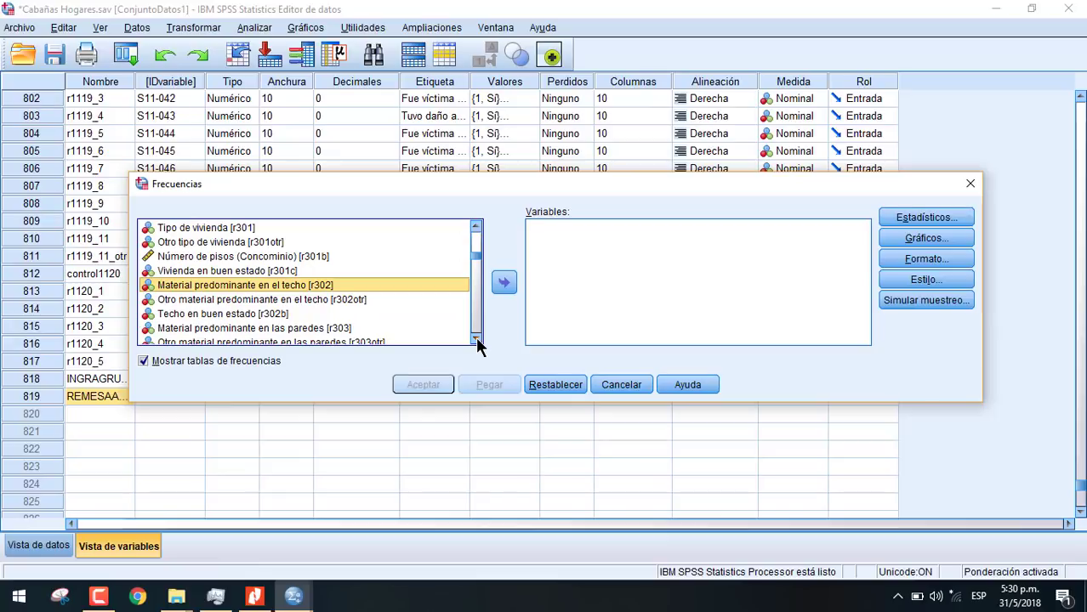
pyautogui.click(475, 338)
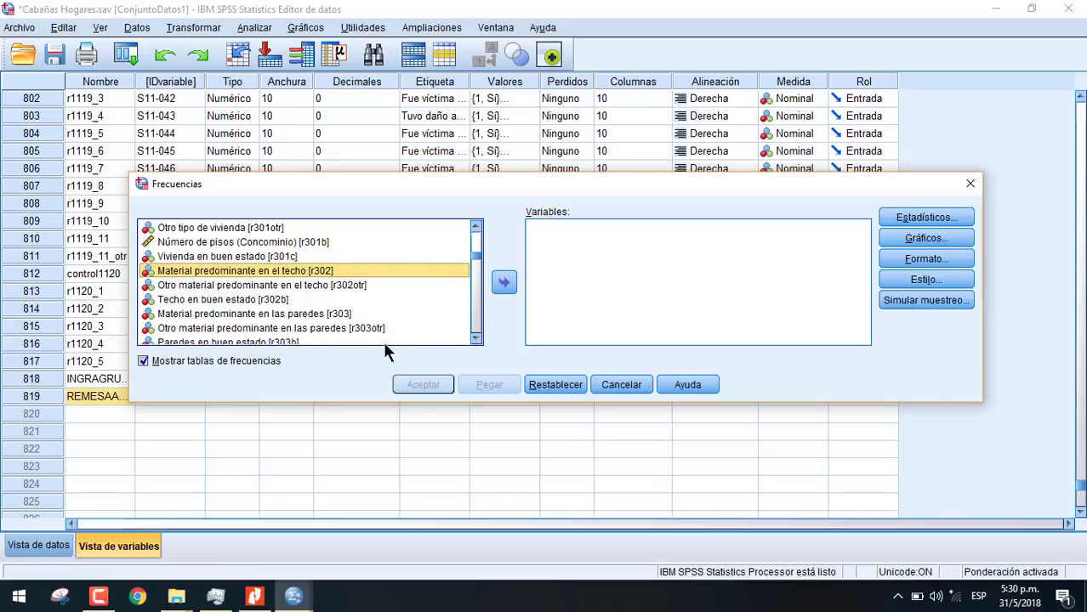
pyautogui.click(347, 314)
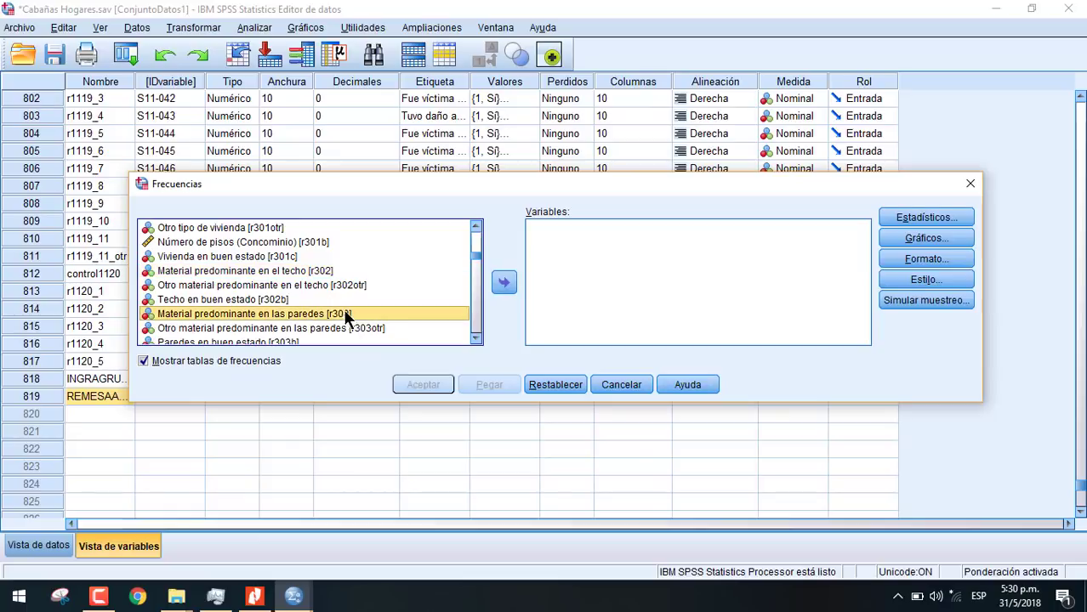
pyautogui.click(505, 282)
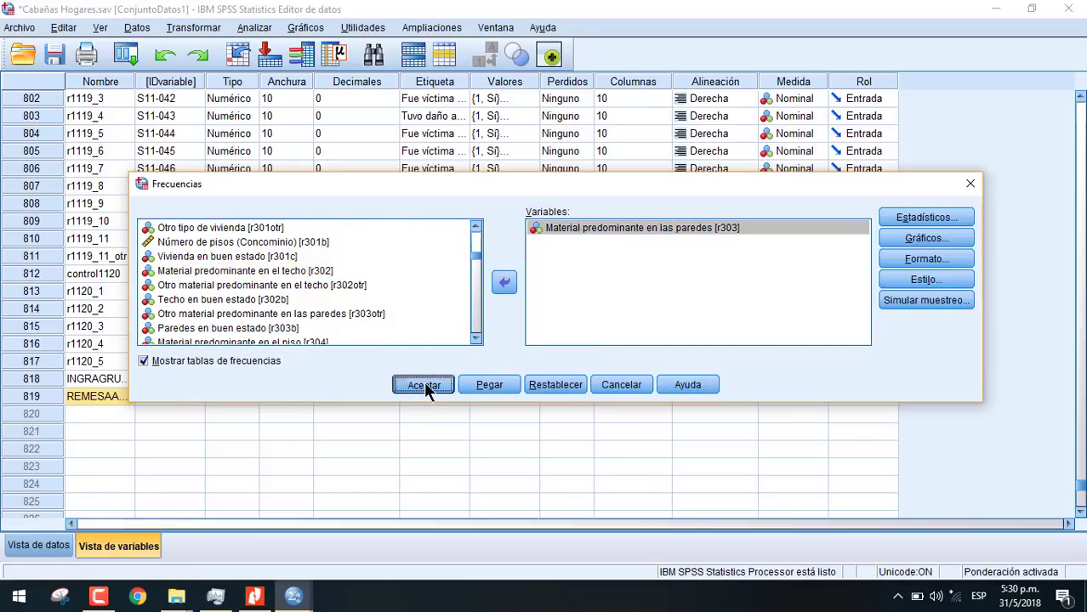
pyautogui.click(423, 386)
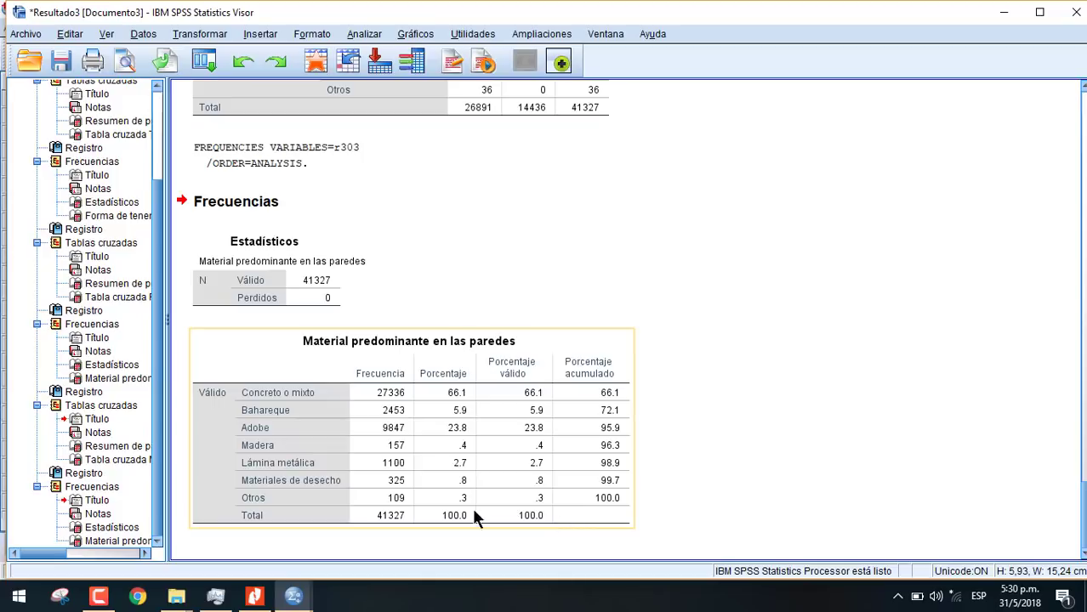
# Start a cross-tabulation from the Cabañas Hogares.sav data editor and remove Material predominante en el techo [r302] from its rows
pyautogui.moveTo(296, 599)
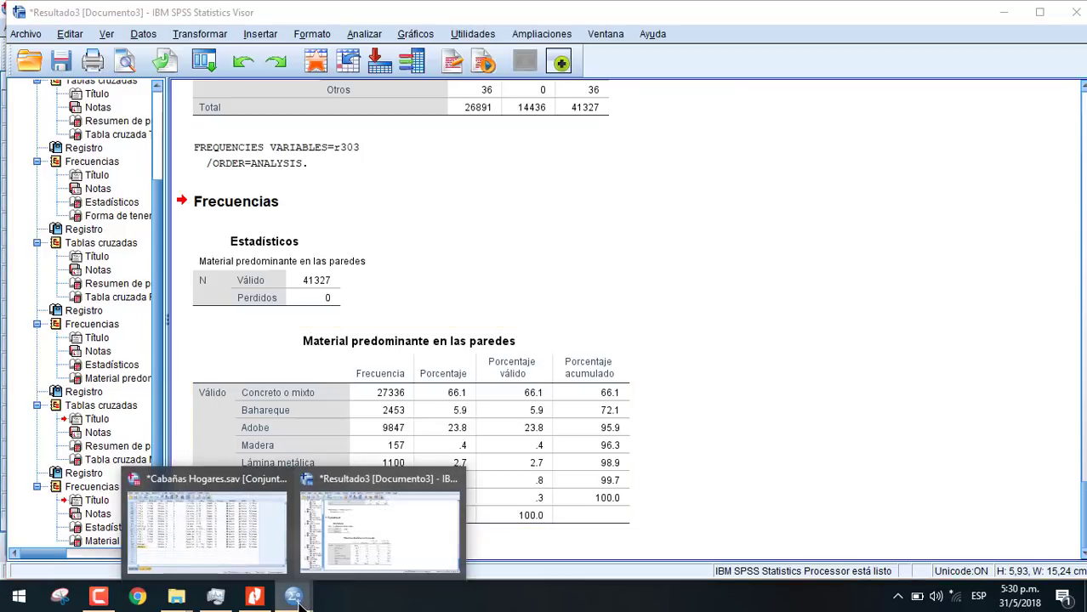
pyautogui.click(260, 556)
pyautogui.click(249, 28)
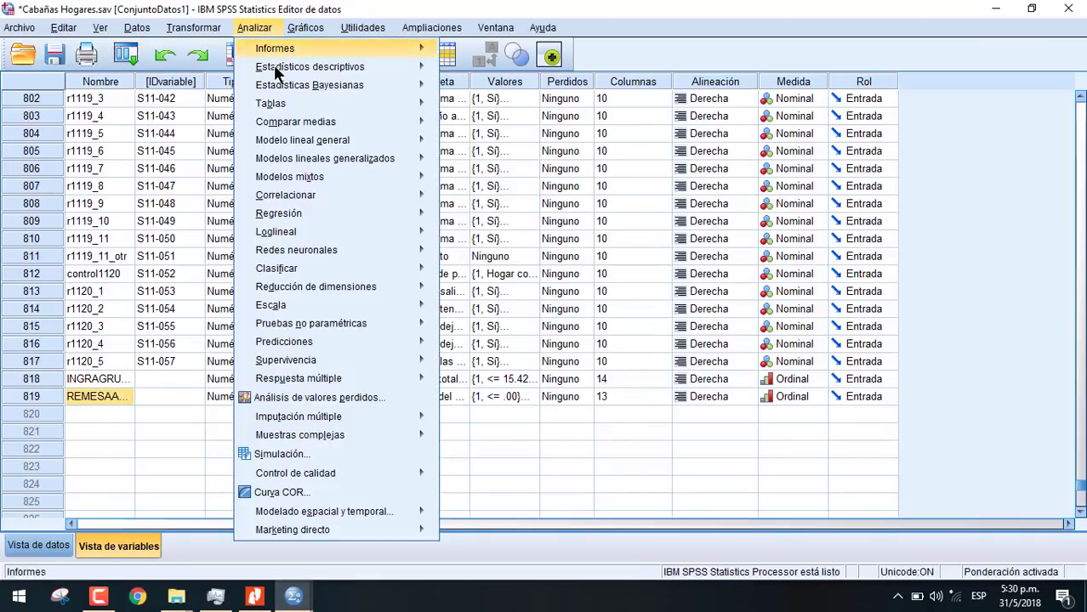
pyautogui.moveTo(374, 68)
pyautogui.click(493, 134)
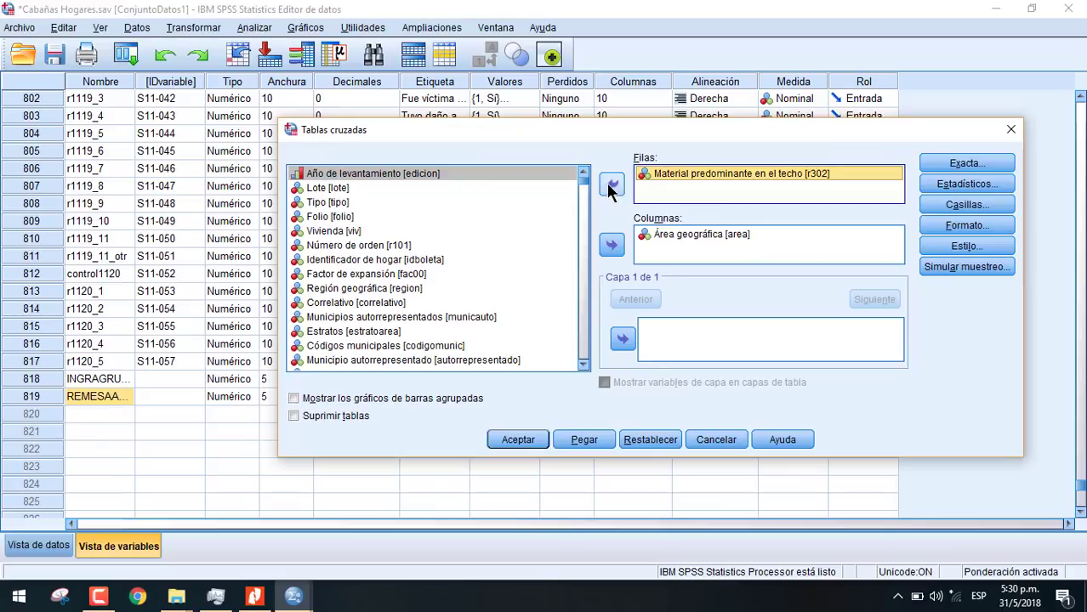
pyautogui.click(612, 184)
# Put Material predominante en las paredes [r303] in the rows and generate the cross-tabulation against Área geográfica
pyautogui.click(583, 365)
pyautogui.scroll(-5, 583, 365)
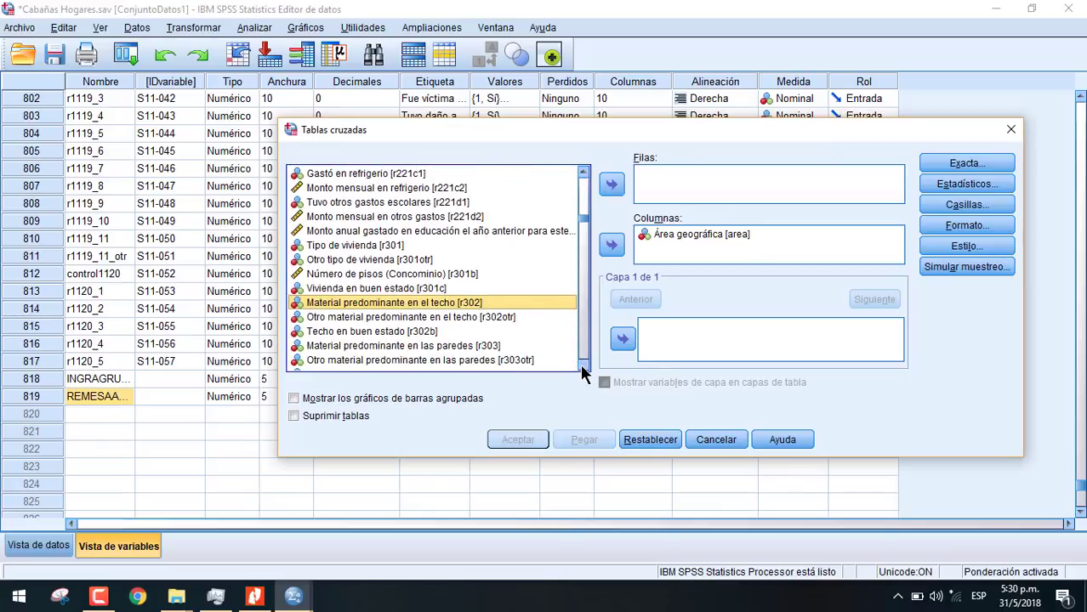
pyautogui.click(459, 319)
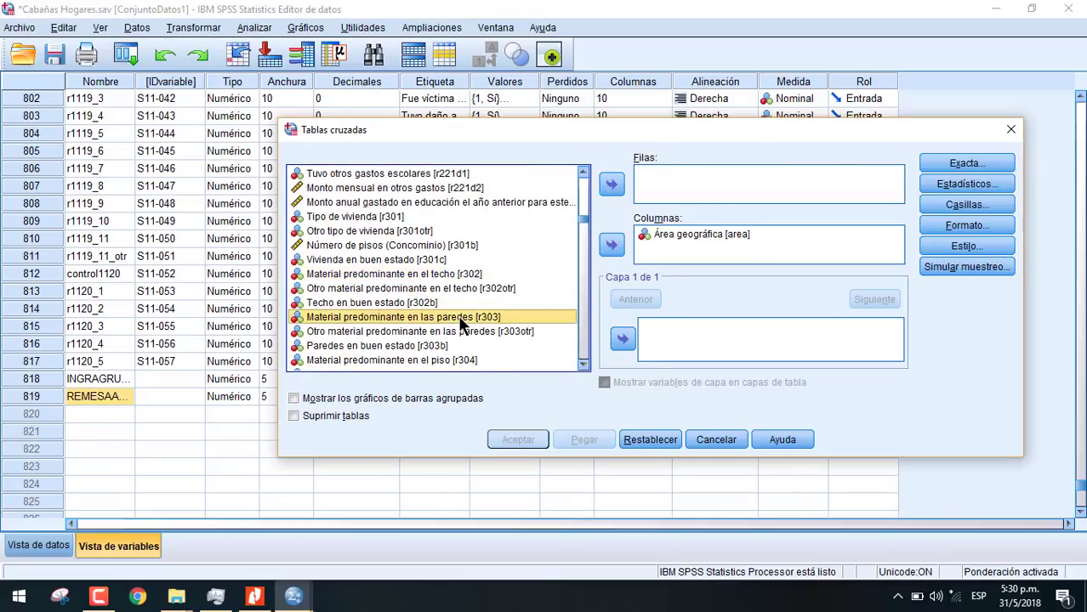
pyautogui.click(612, 184)
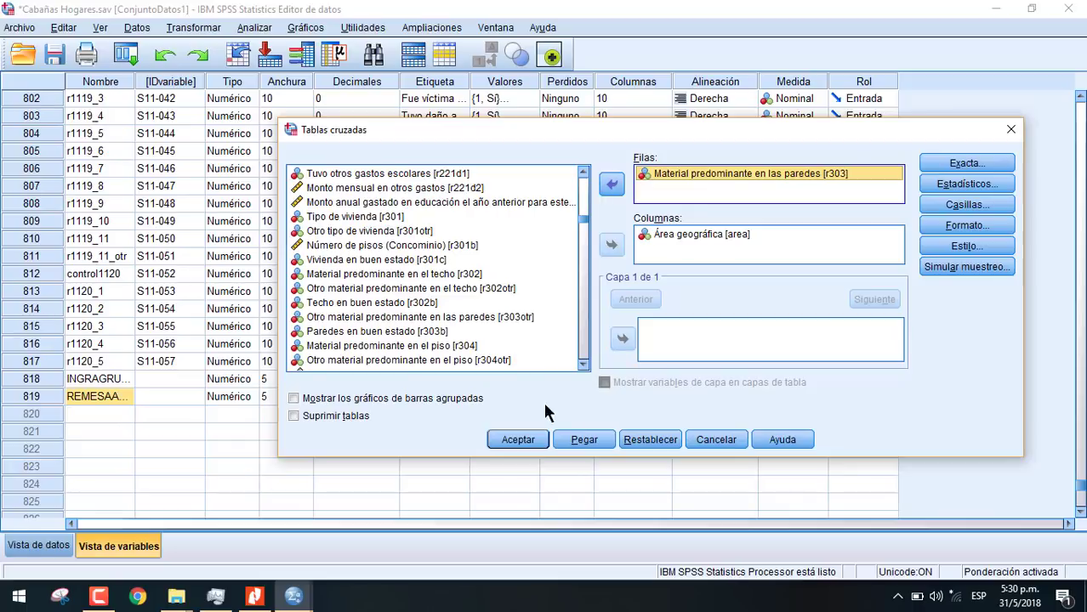
pyautogui.click(518, 441)
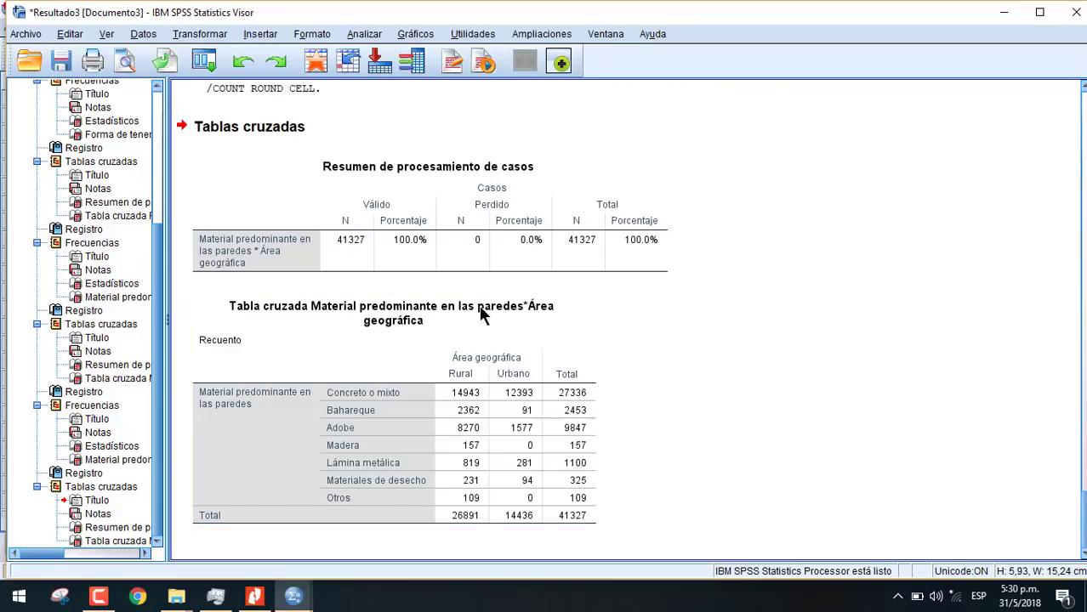
# Return to the Cabañas Hogares.sav data editor, start a frequency analysis and remove Material predominante en las paredes [r303] from its variables
pyautogui.click(282, 604)
pyautogui.click(242, 545)
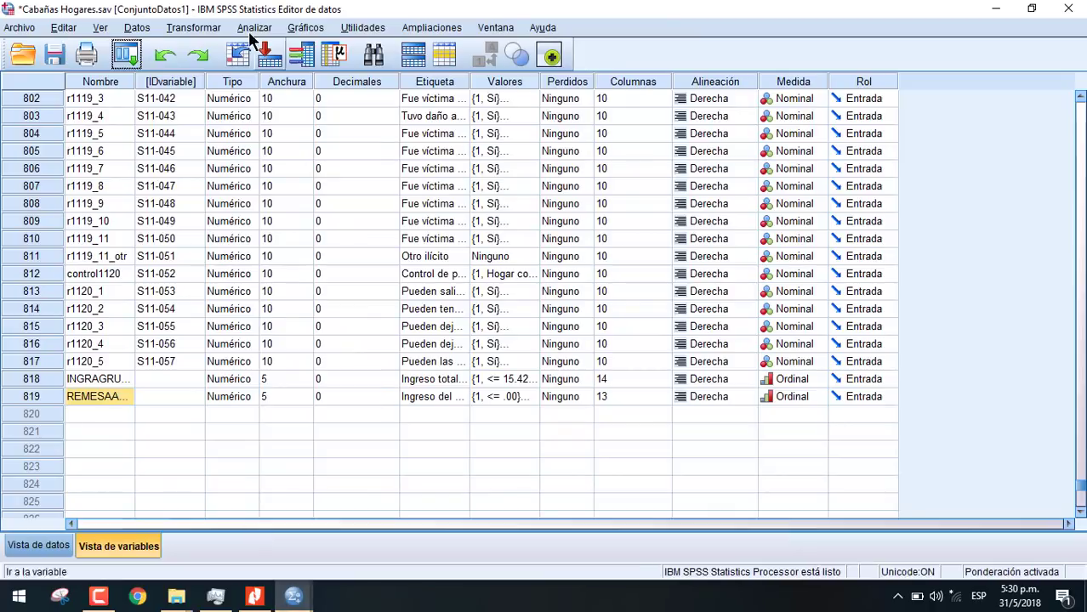
pyautogui.click(253, 28)
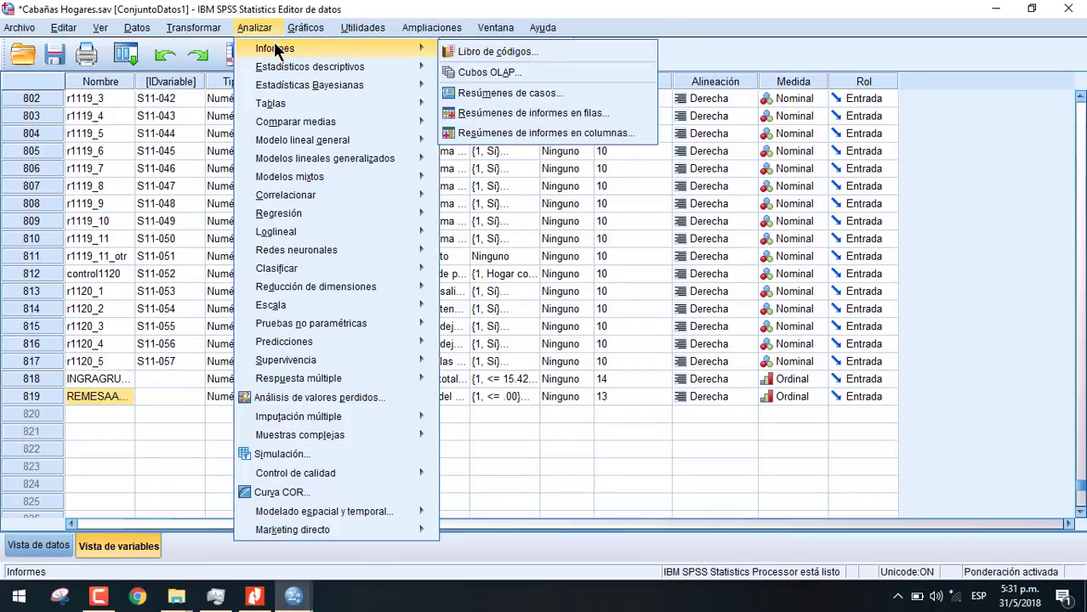
pyautogui.moveTo(336, 68)
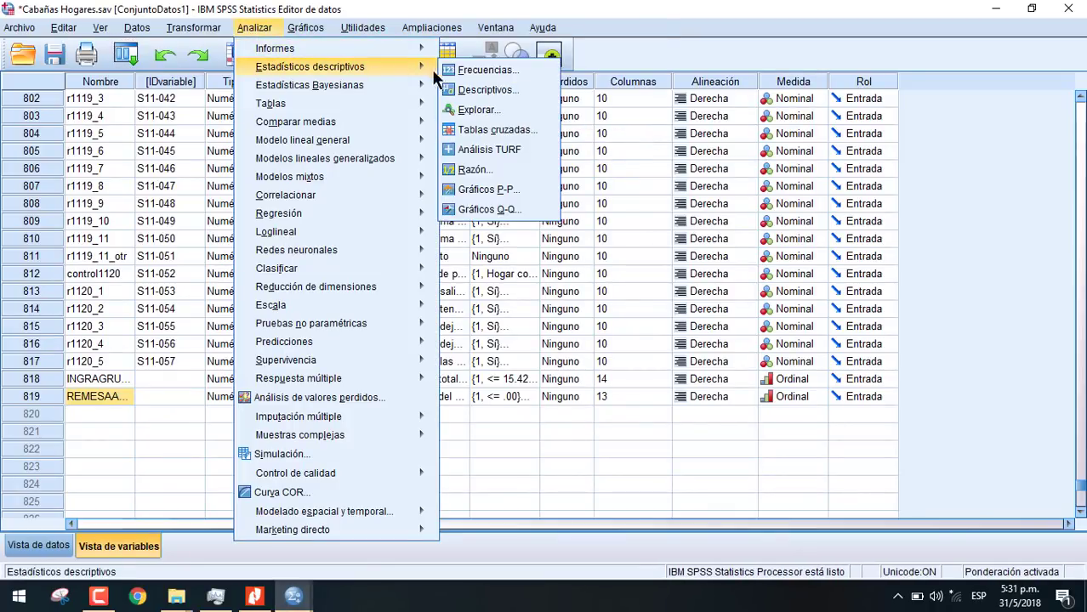
pyautogui.click(485, 69)
pyautogui.click(596, 228)
pyautogui.click(504, 282)
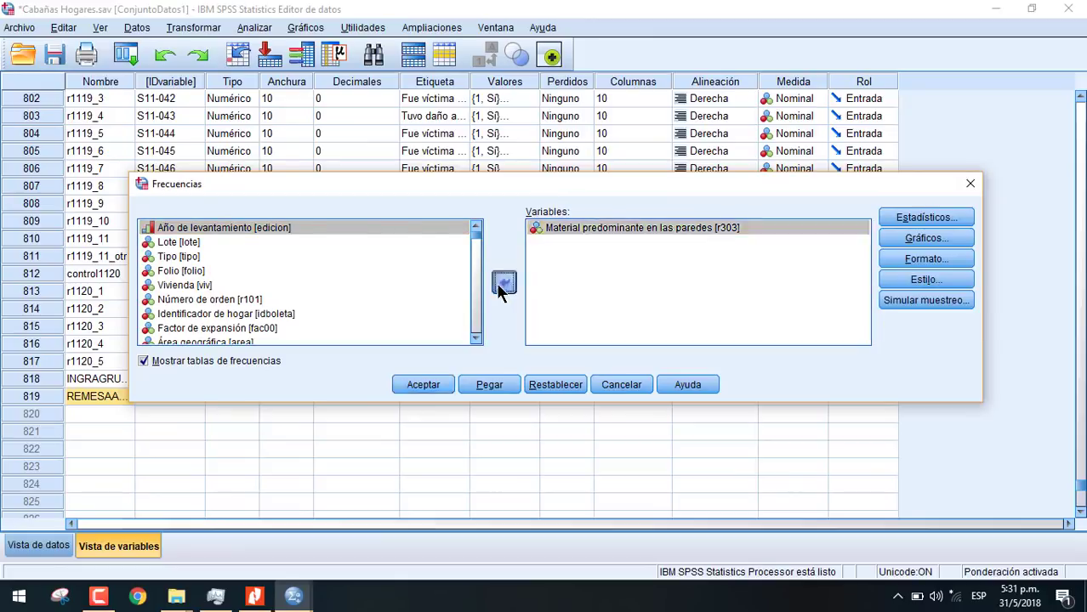
# Add Material predominante en el piso [r304] to the frequency analysis and generate its table
pyautogui.click(475, 338)
pyautogui.click(476, 338)
pyautogui.click(475, 338)
pyautogui.click(476, 338)
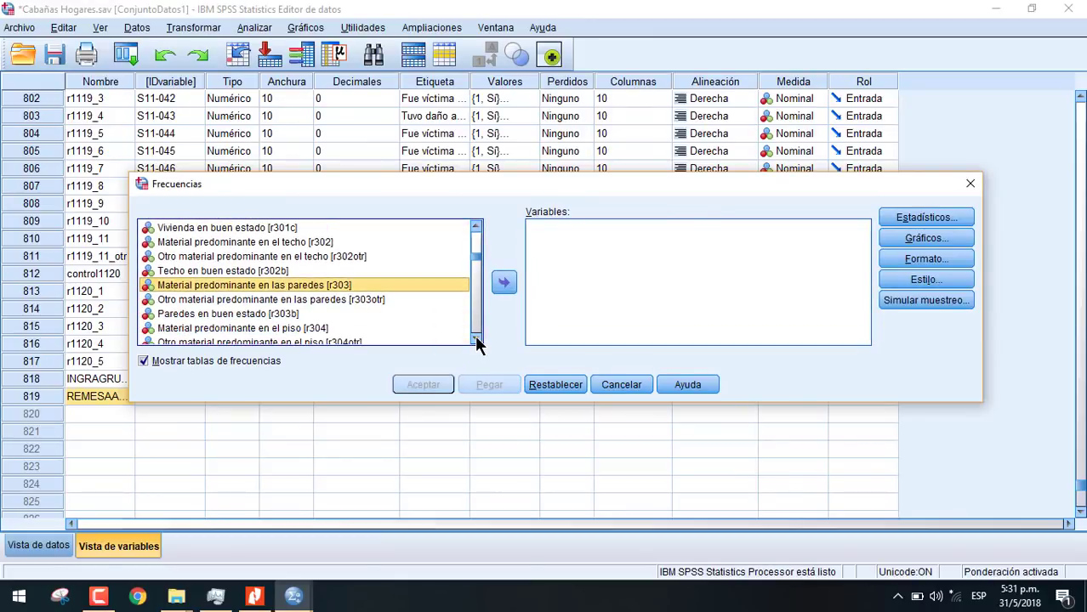
pyautogui.click(475, 339)
pyautogui.click(476, 339)
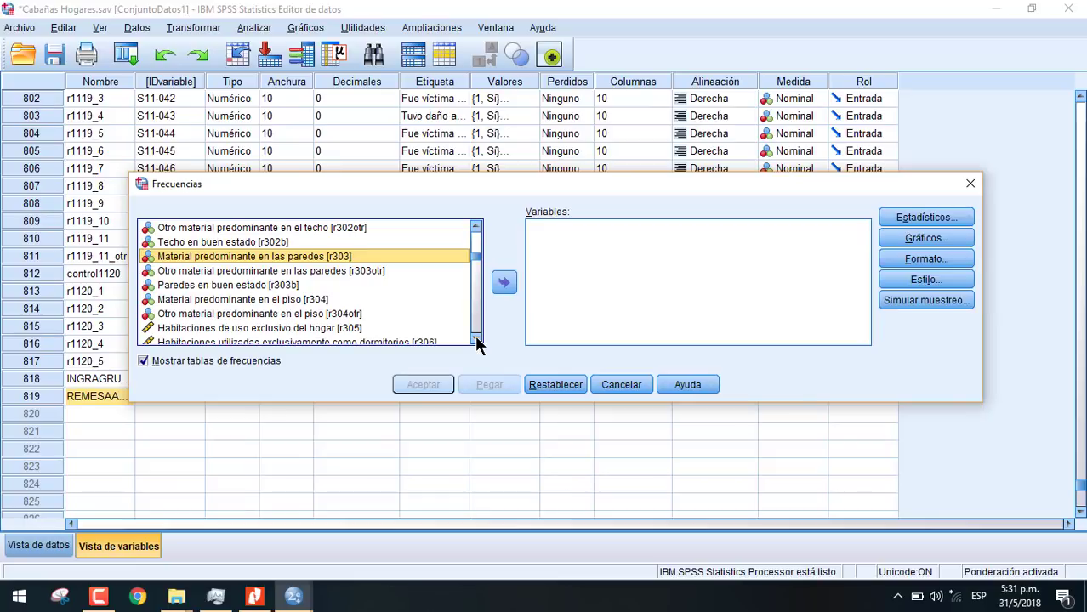
pyautogui.click(476, 339)
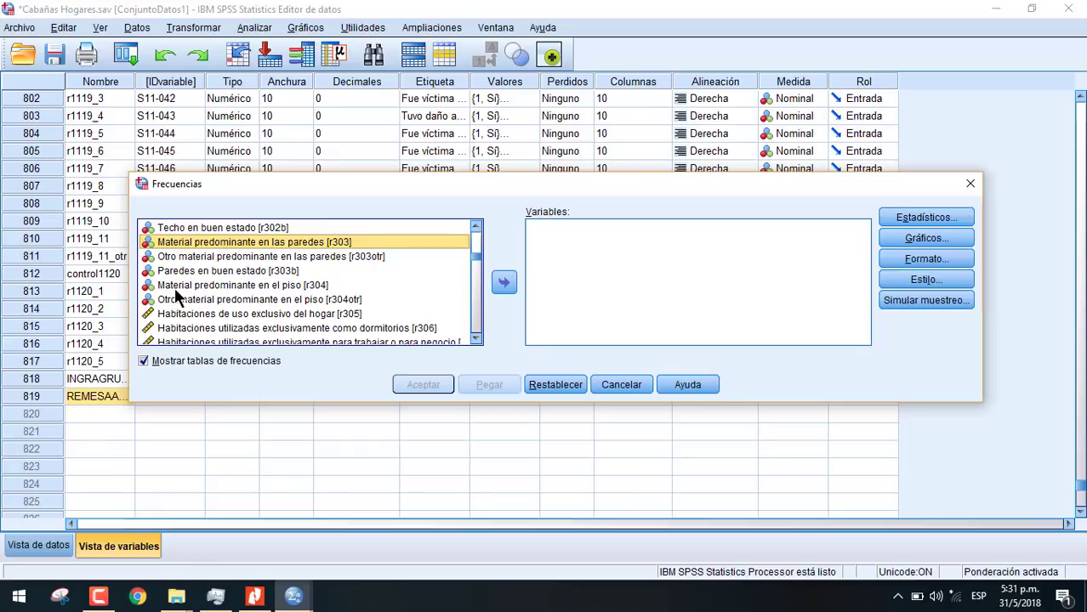
pyautogui.click(237, 285)
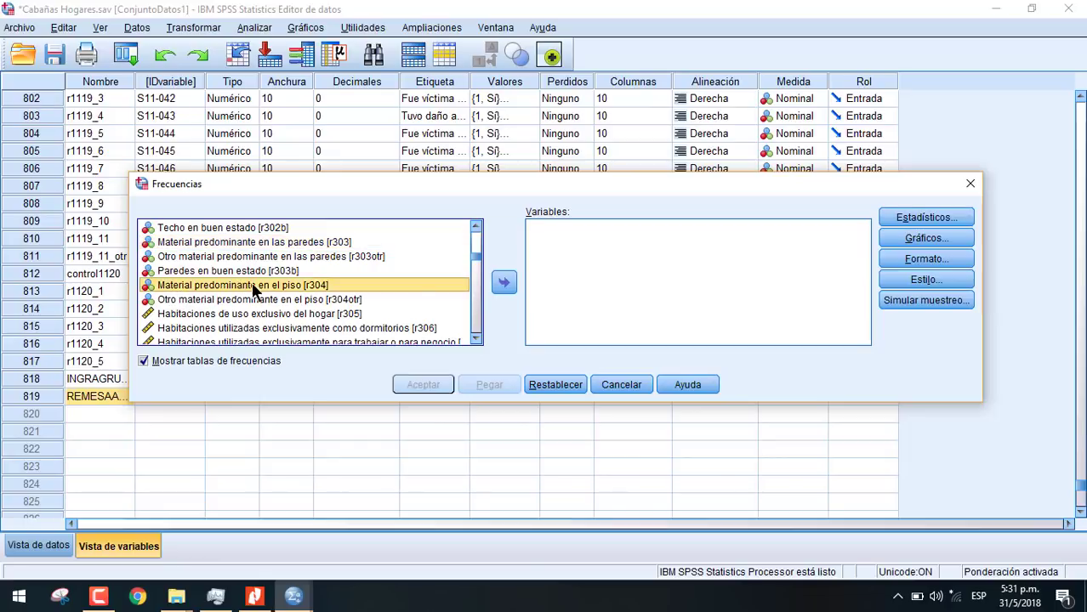
pyautogui.click(503, 282)
pyautogui.click(418, 386)
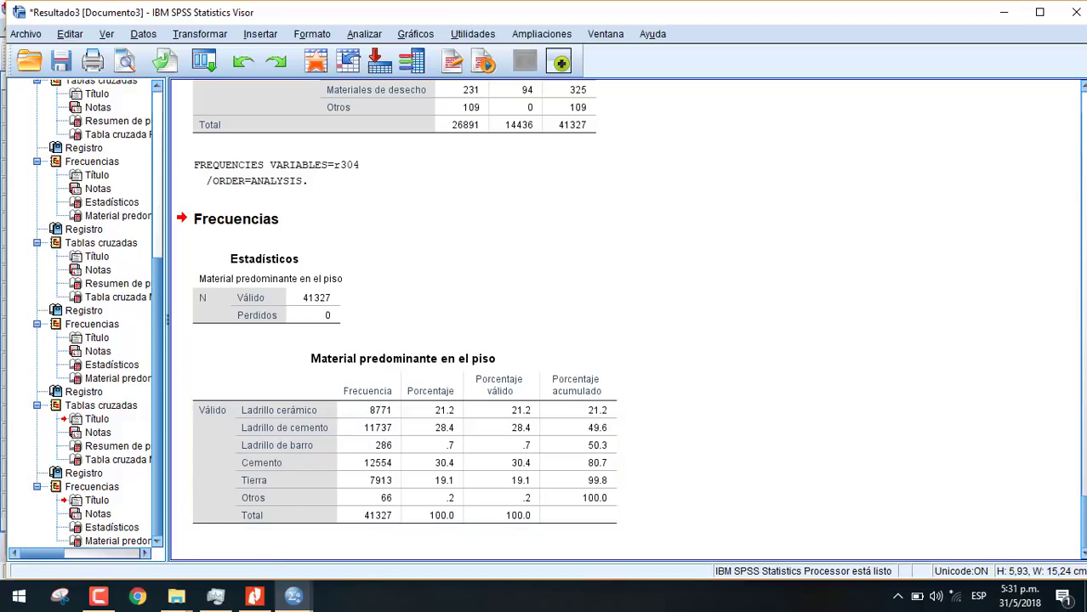
# Start a cross-tabulation from the Cabañas Hogares.sav data editor and clear Material predominante en las paredes [r303] from its rows
pyautogui.moveTo(299, 602)
pyautogui.click(236, 520)
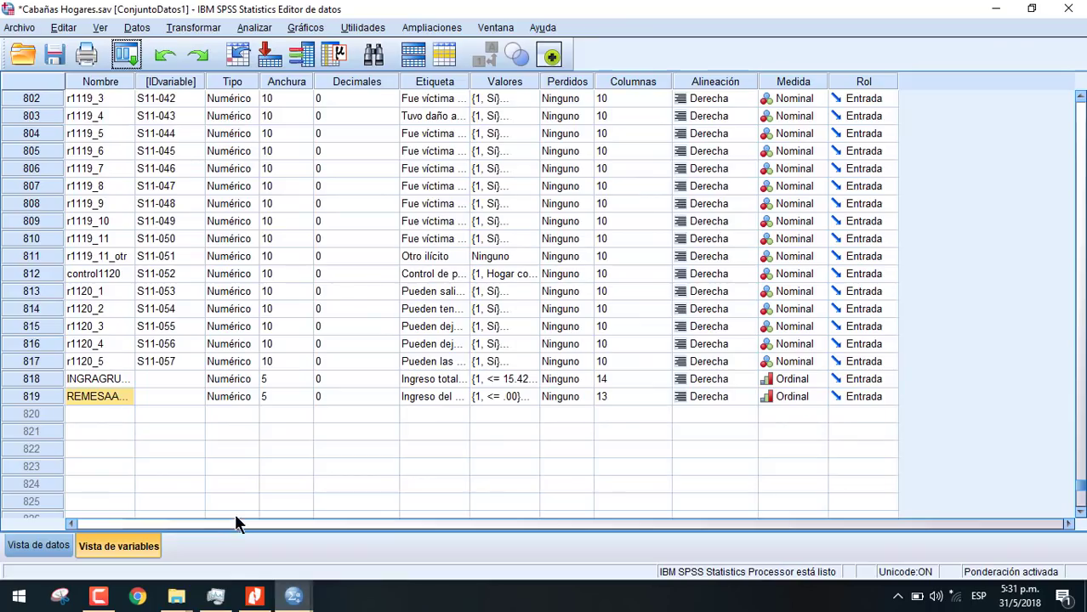
pyautogui.click(247, 29)
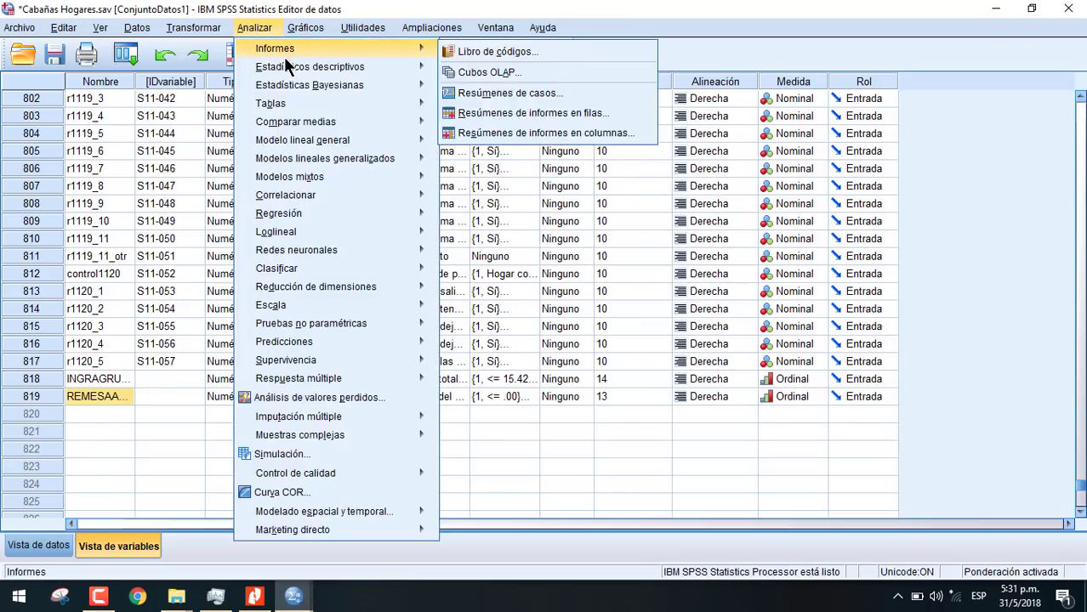
pyautogui.moveTo(343, 66)
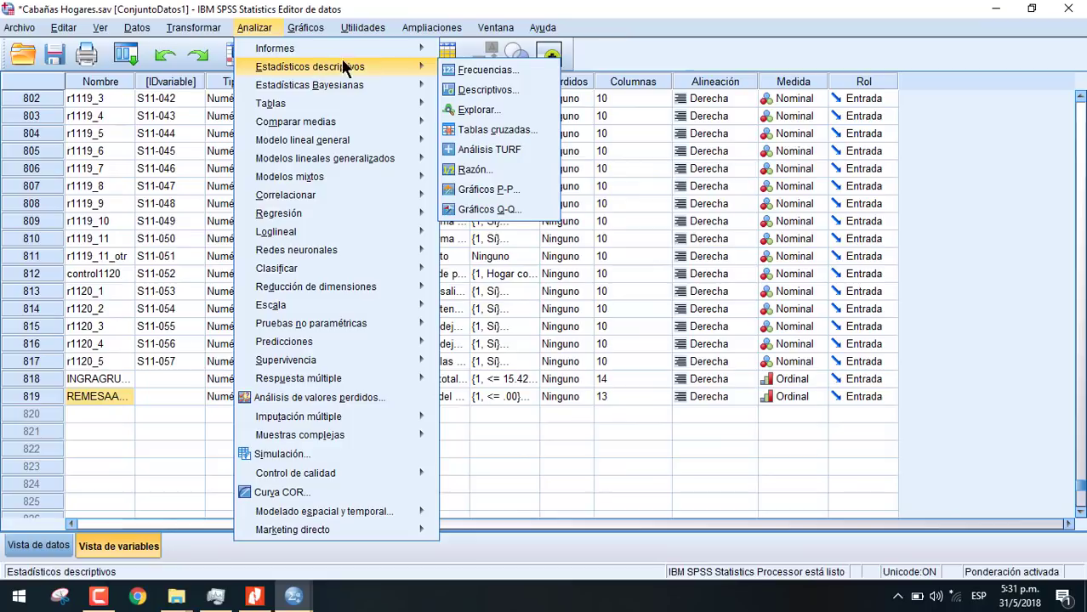
pyautogui.click(486, 127)
pyautogui.click(686, 173)
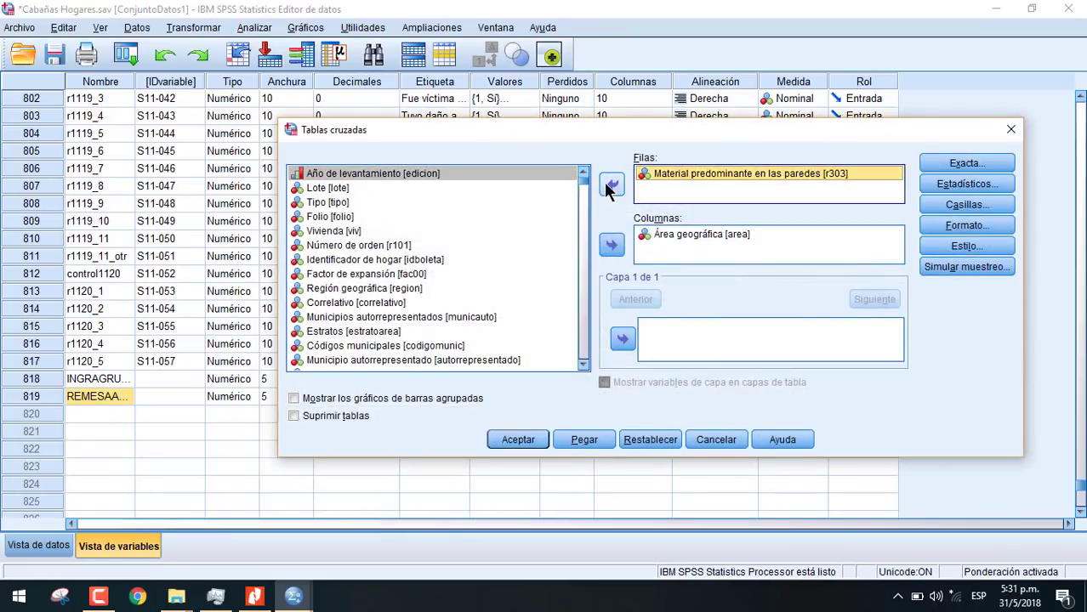
pyautogui.click(611, 185)
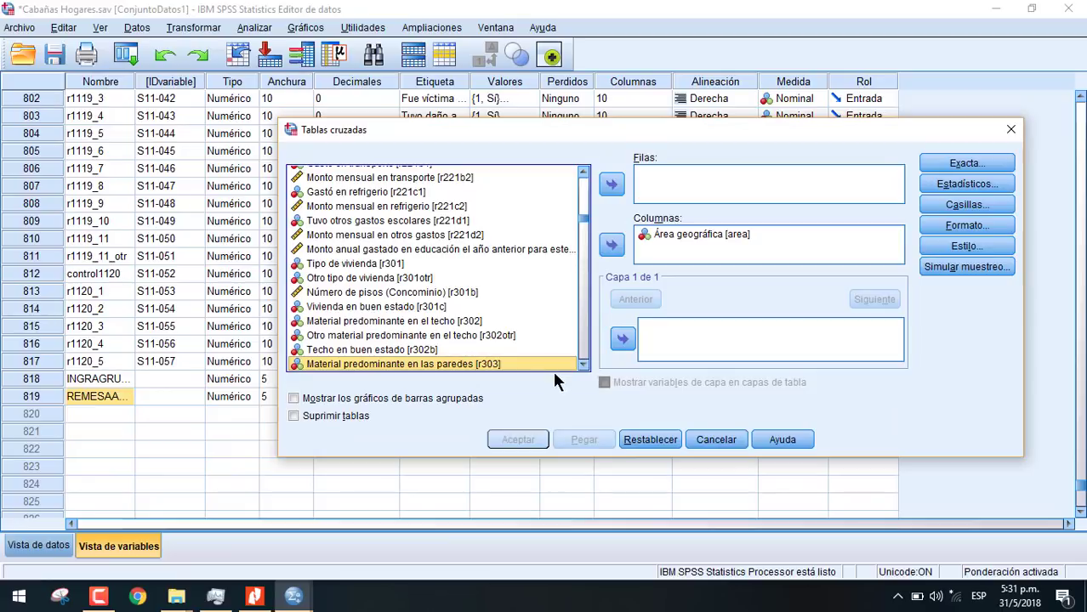
# Put Material predominante en el piso [r304] in the rows and generate the cross-tabulation against Área geográfica
pyautogui.click(582, 362)
pyautogui.click(581, 363)
pyautogui.click(581, 362)
pyautogui.click(582, 362)
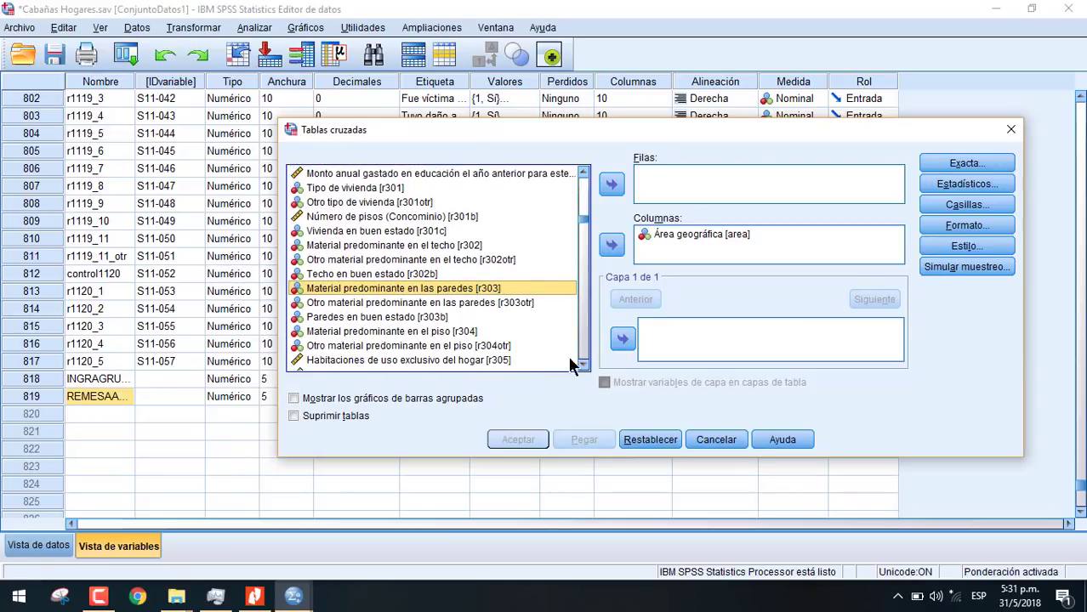
pyautogui.click(437, 330)
pyautogui.click(612, 184)
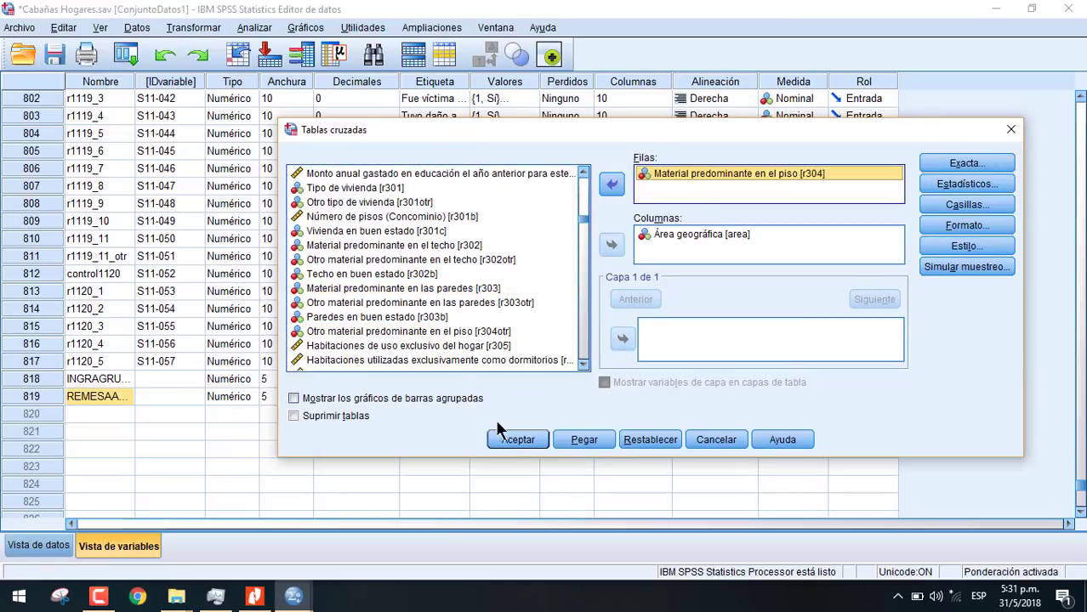
pyautogui.click(518, 440)
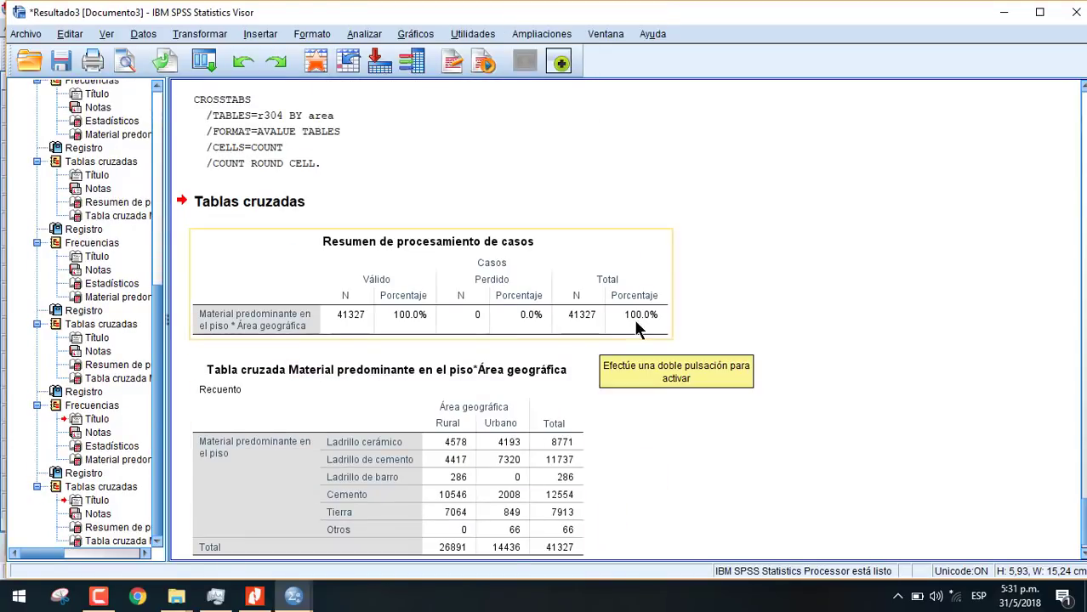
pyautogui.scroll(-1, 637, 357)
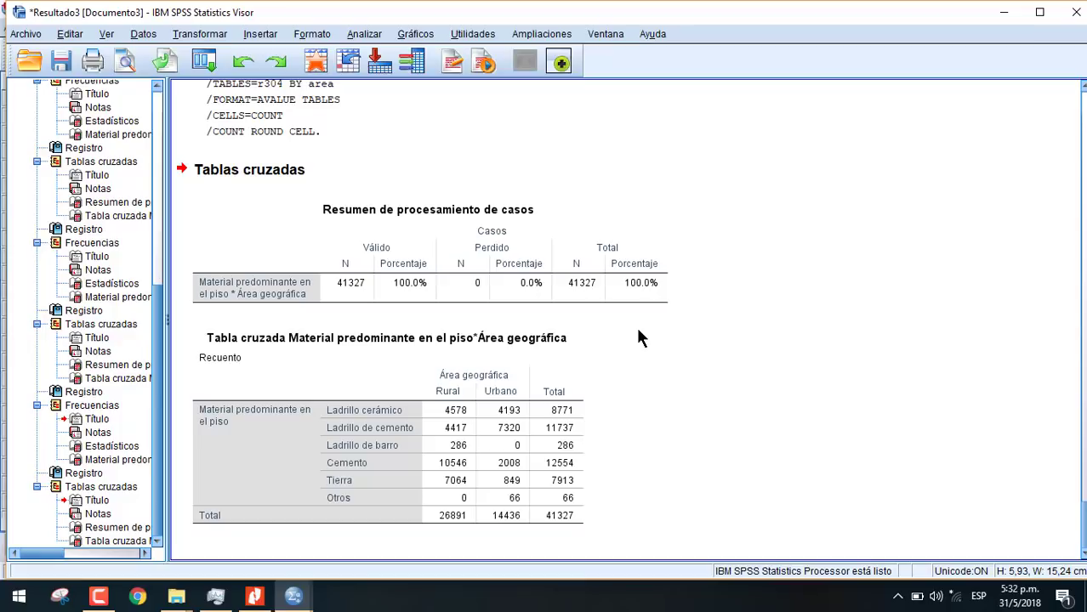
# Return to the Cabañas Hogares.sav data editor, start a frequency analysis and remove Material predominante en el piso [r304] from its variables
pyautogui.moveTo(294, 596)
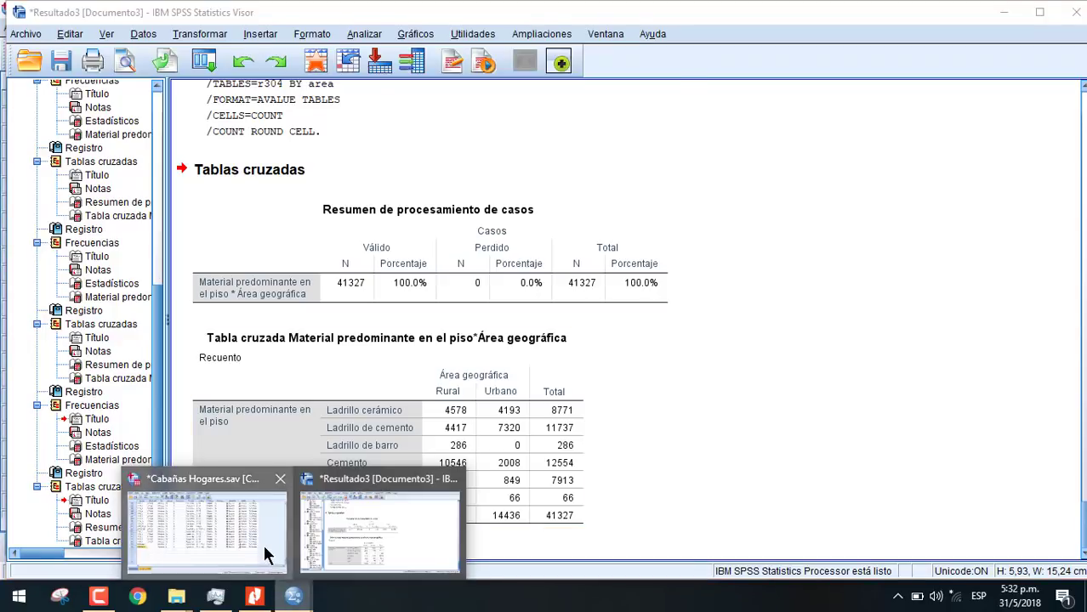
pyautogui.click(265, 549)
pyautogui.click(257, 27)
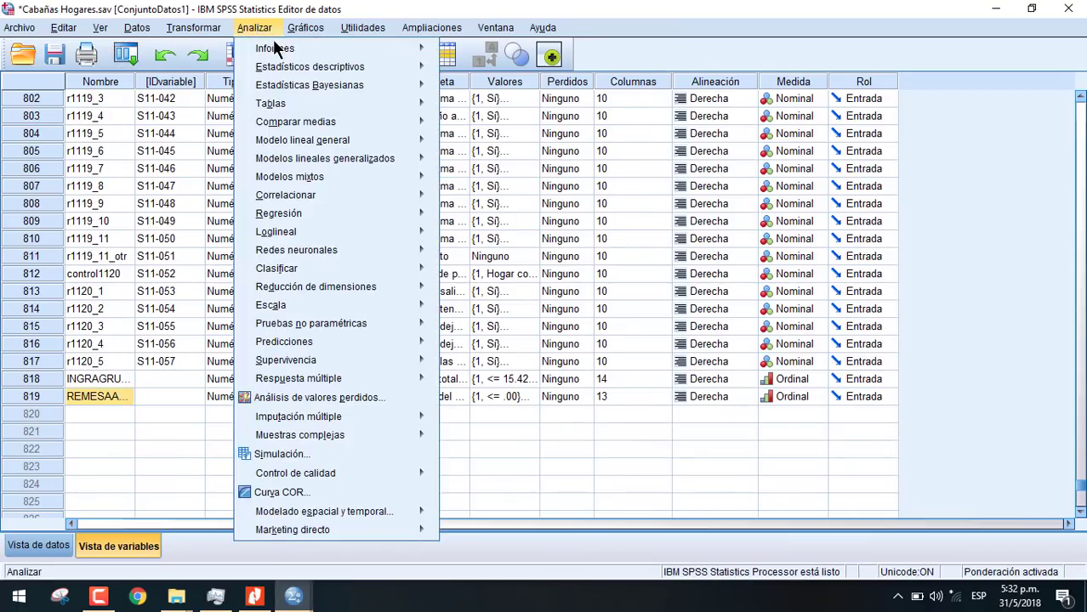
pyautogui.moveTo(300, 71)
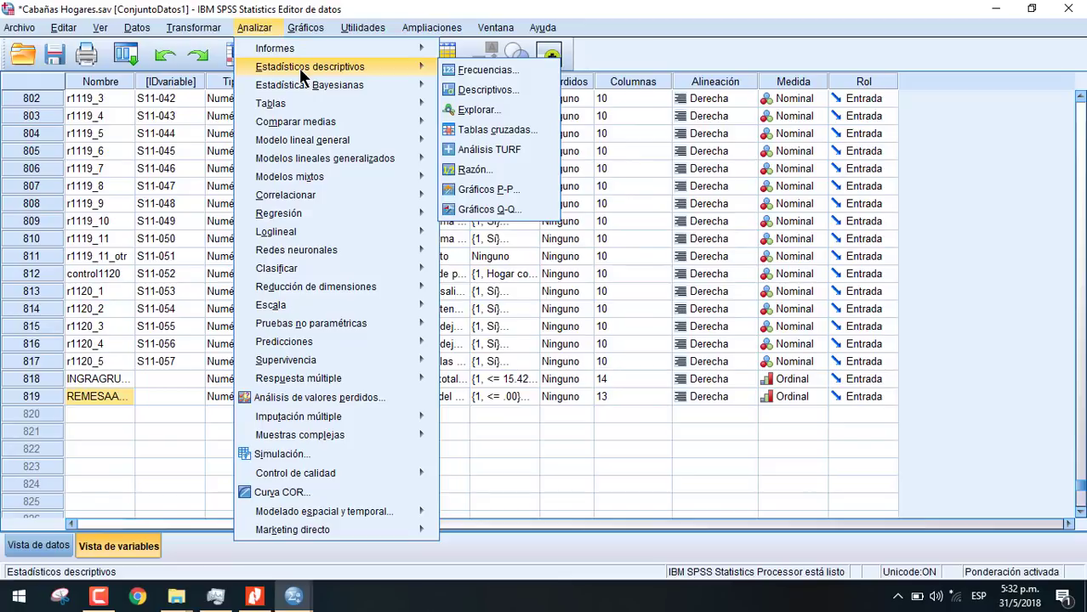
pyautogui.click(480, 68)
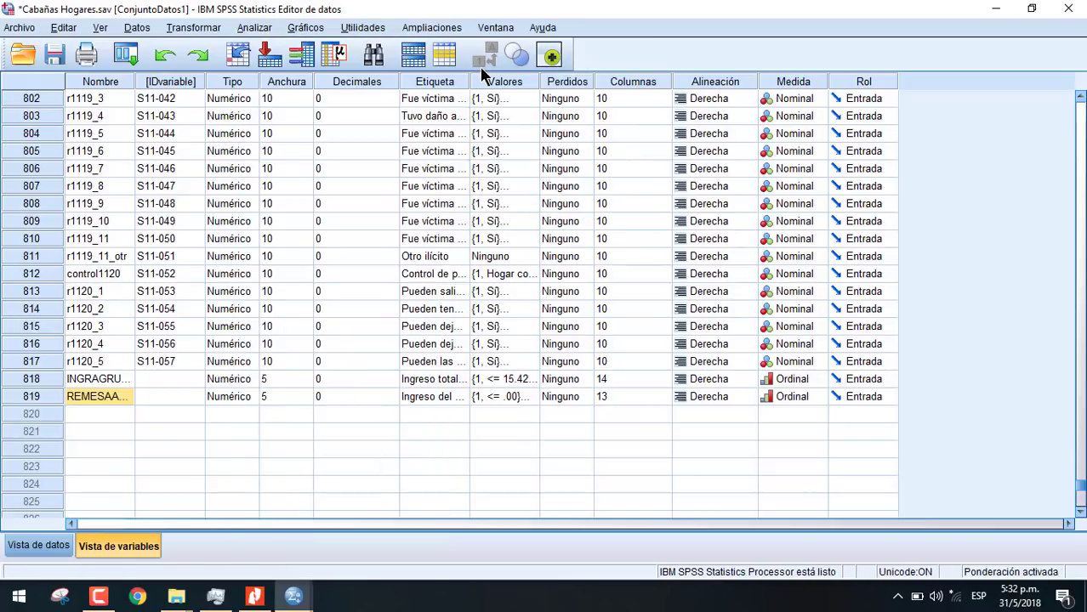
pyautogui.click(563, 229)
pyautogui.click(503, 281)
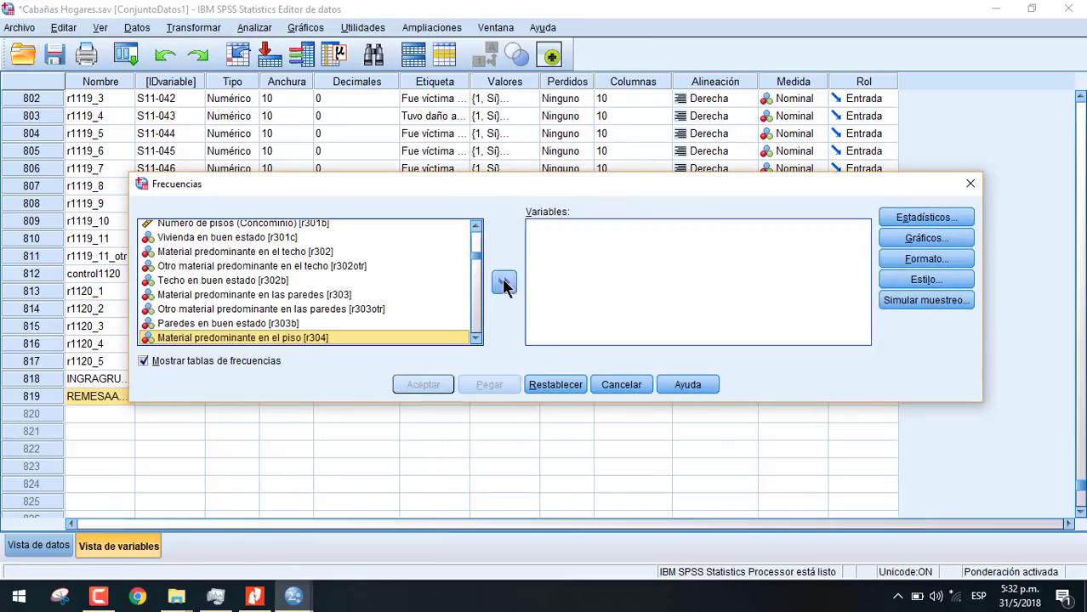
# Add Tipo de alumbrado de la vivienda [r311] to the frequency analysis and generate its table
pyautogui.scroll(-5, 352, 267)
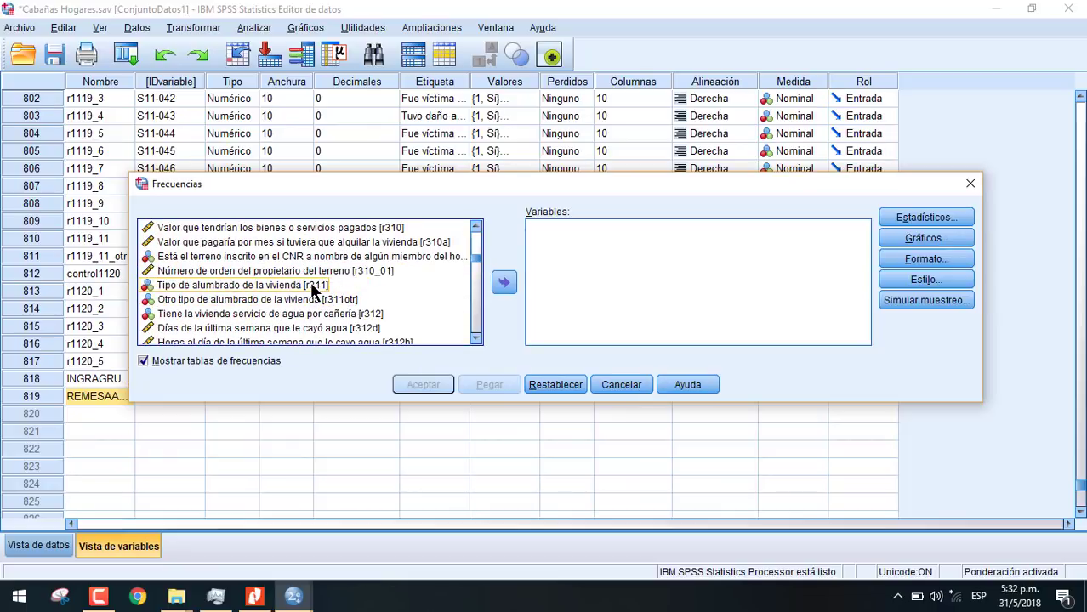
pyautogui.click(307, 290)
pyautogui.click(502, 282)
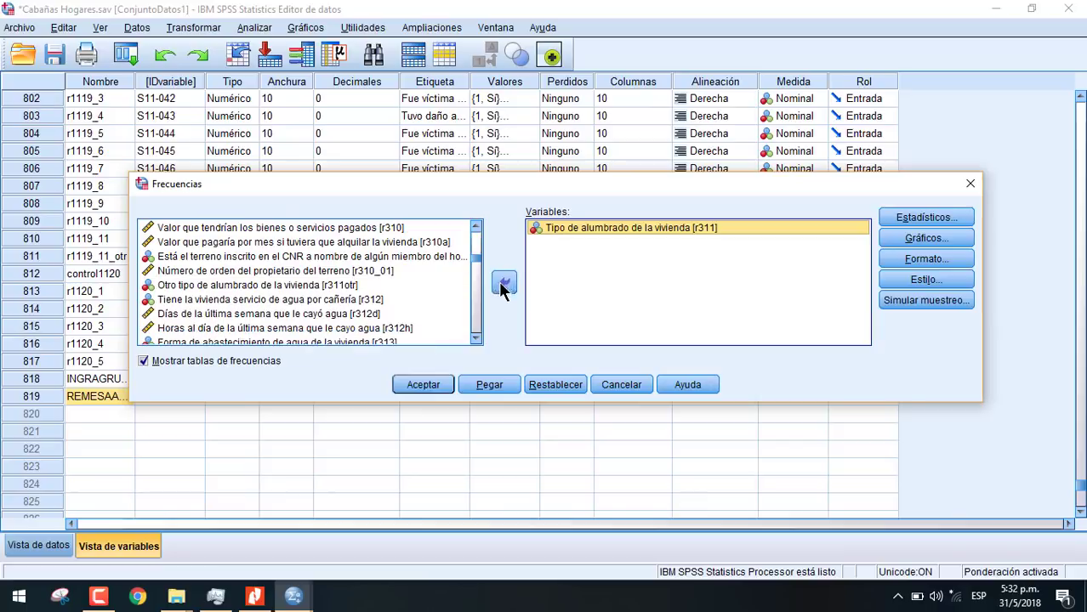
pyautogui.click(430, 384)
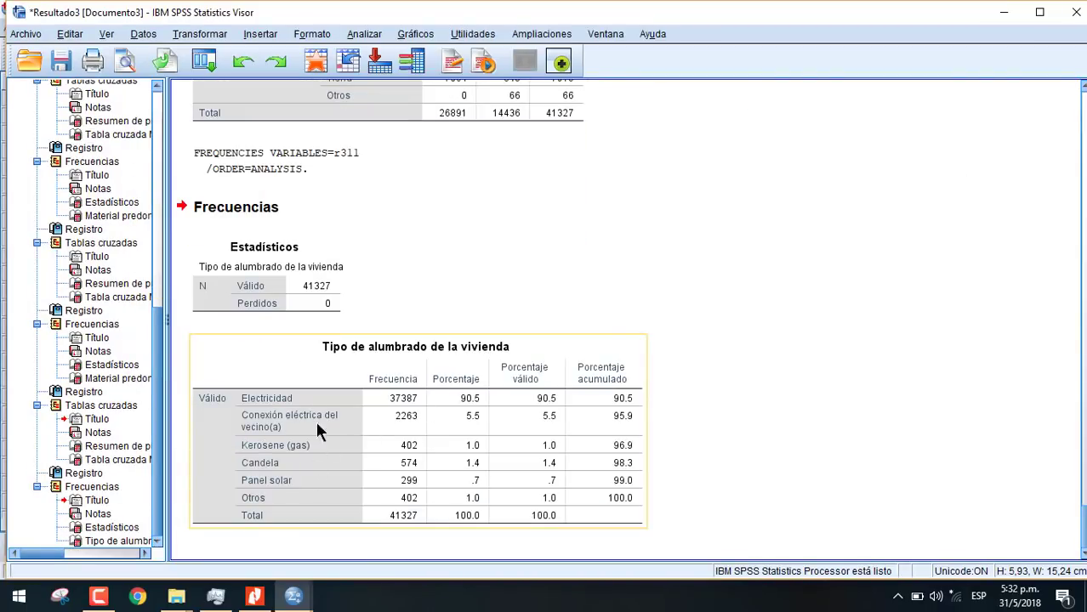
# Start a cross-tabulation from the Cabañas Hogares.sav data editor and clear Material predominante en el piso [r304] from its rows
pyautogui.click(294, 596)
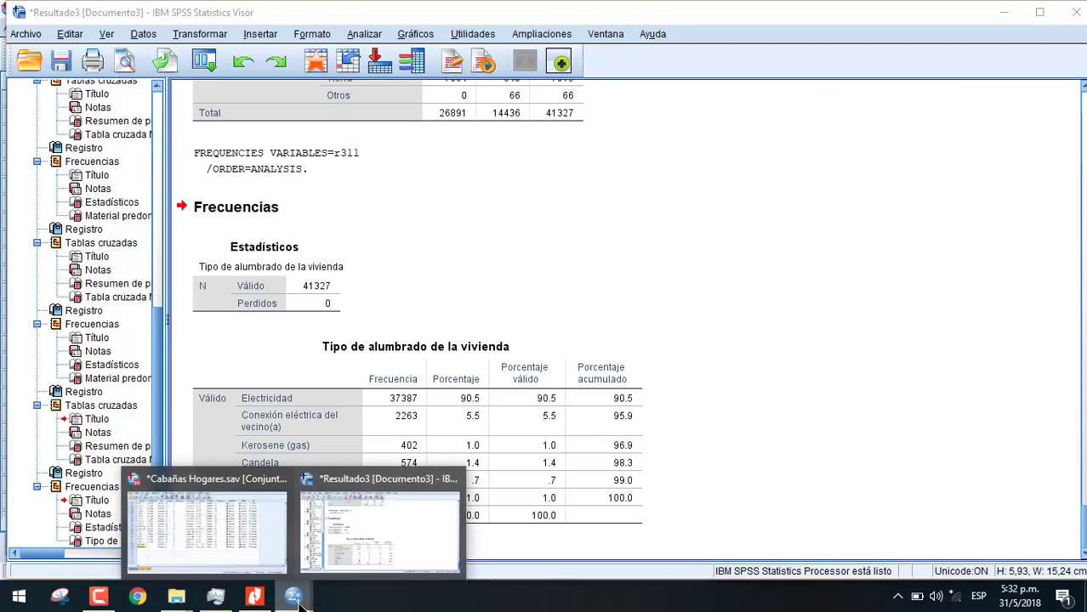
pyautogui.click(239, 539)
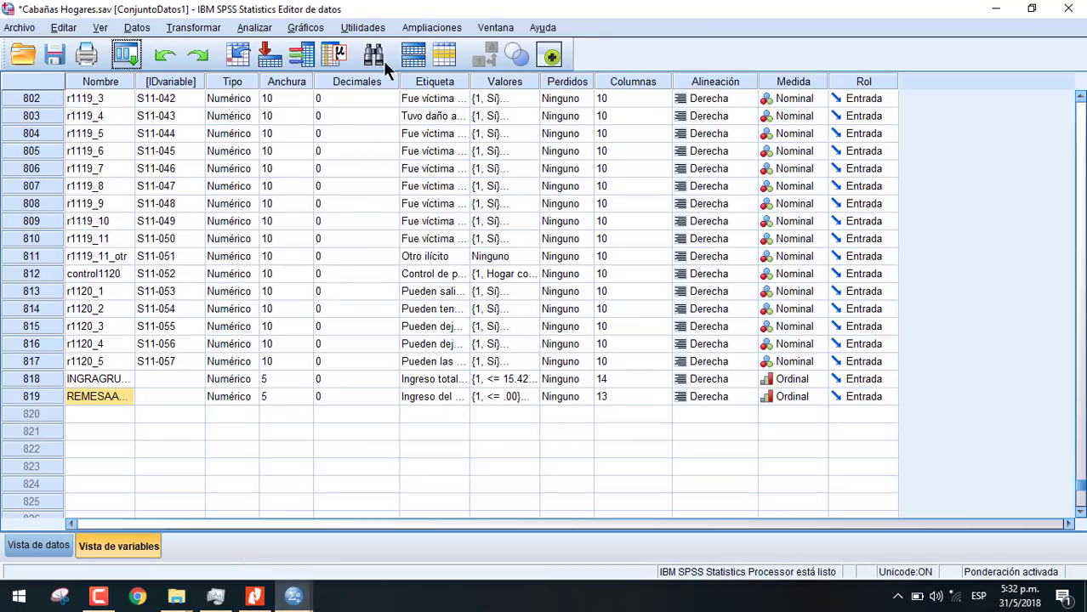
pyautogui.click(258, 28)
pyautogui.moveTo(272, 68)
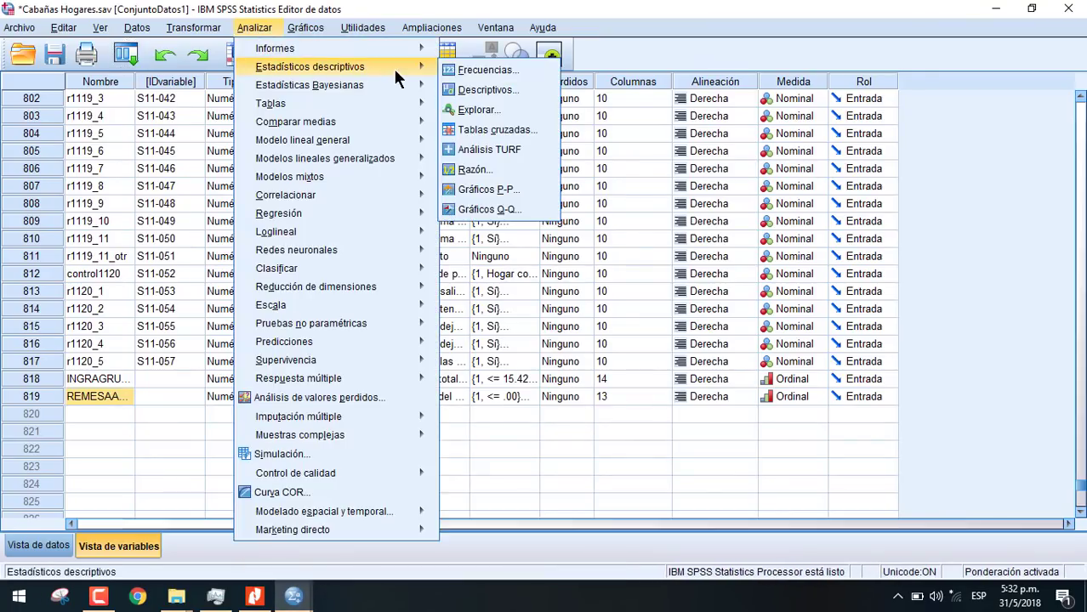
pyautogui.click(499, 134)
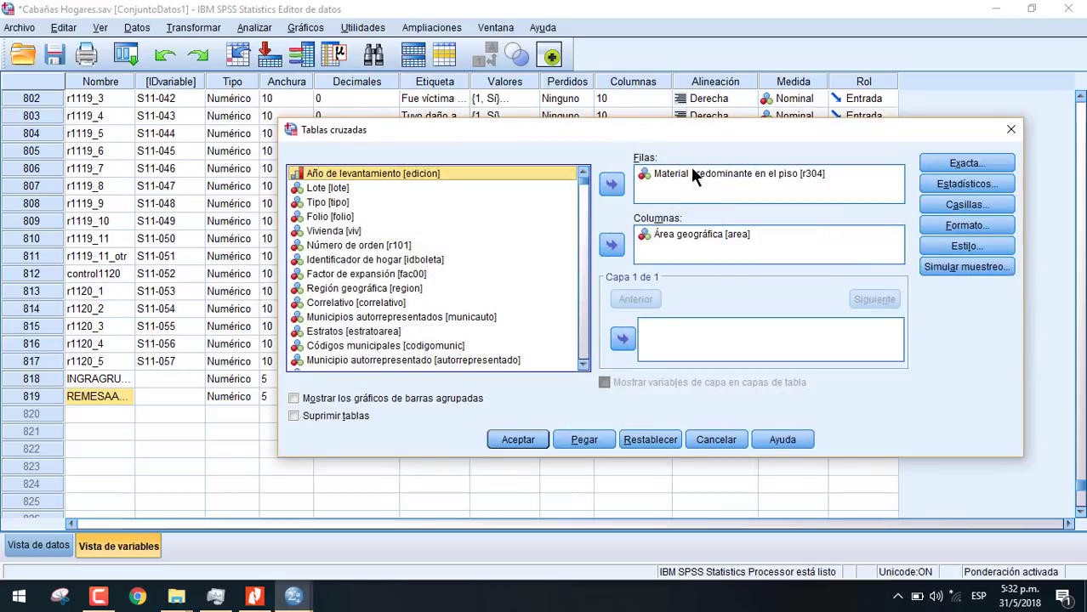
pyautogui.click(691, 174)
pyautogui.click(611, 184)
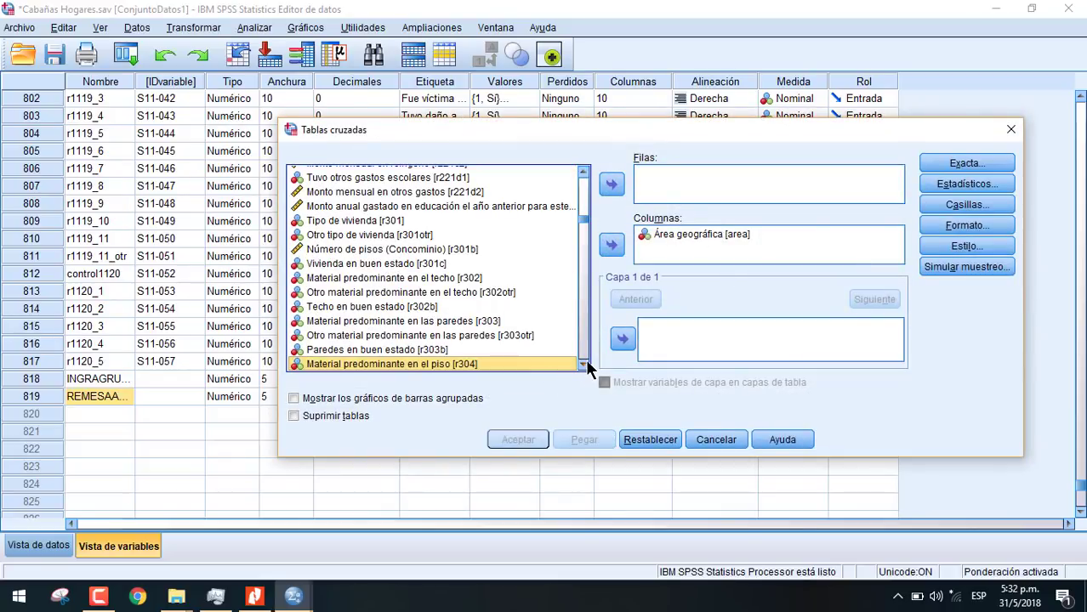
# Put Tipo de alumbrado de la vivienda [r311] in the rows and generate the cross-tabulation against Área geográfica
pyautogui.moveTo(586, 362); pyautogui.dragTo(582, 362)
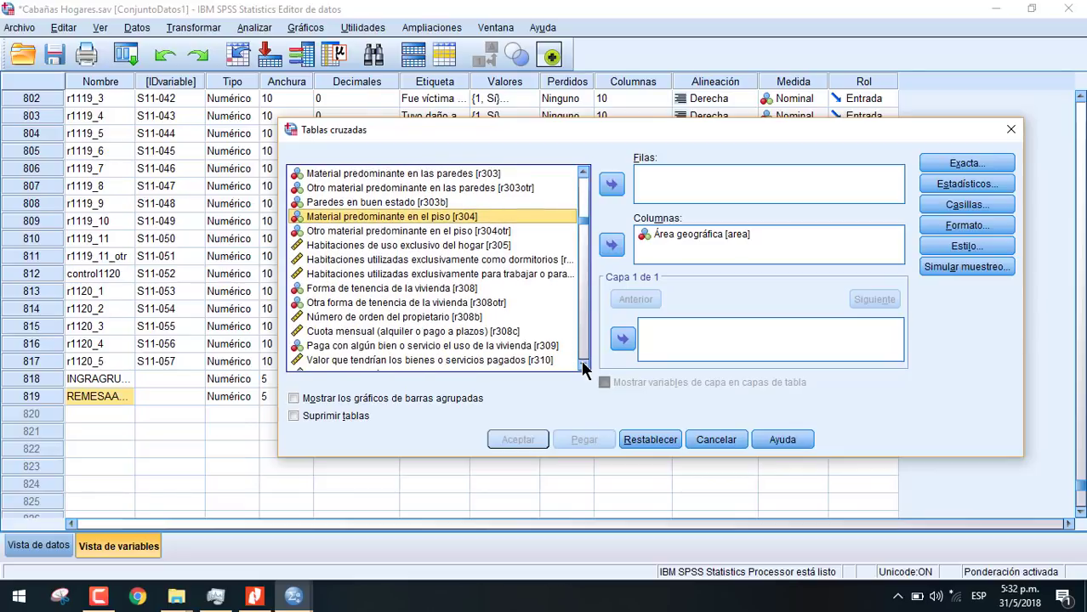
pyautogui.click(583, 365)
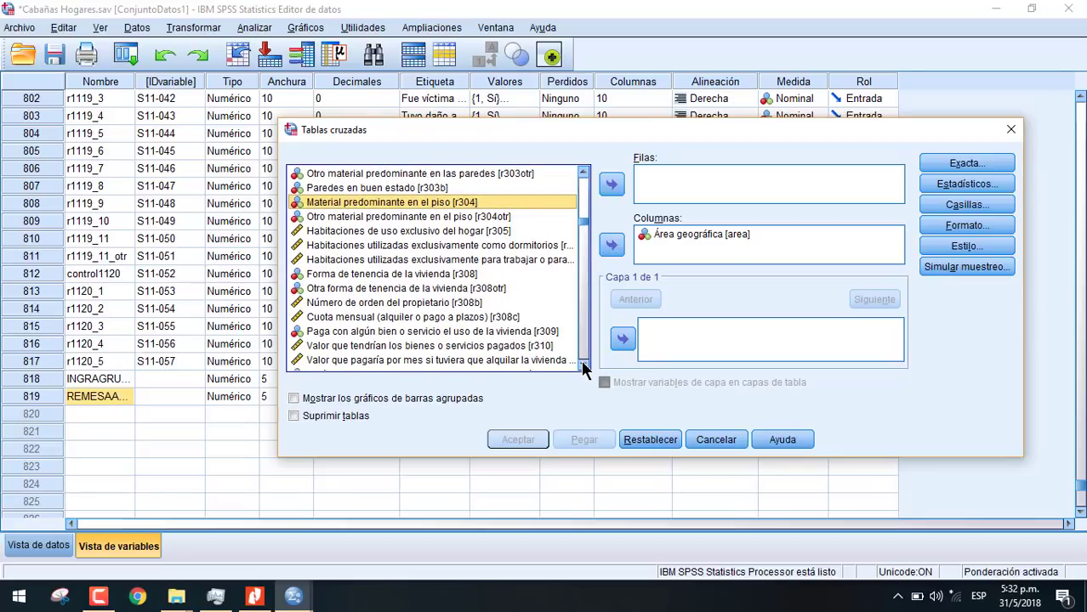
pyautogui.click(583, 364)
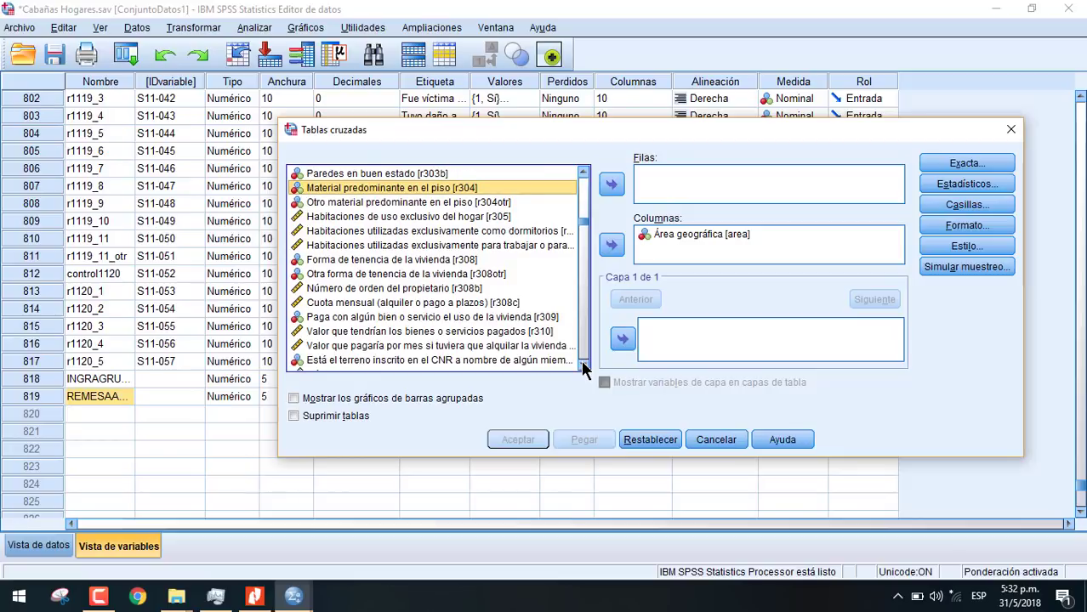
pyautogui.click(582, 365)
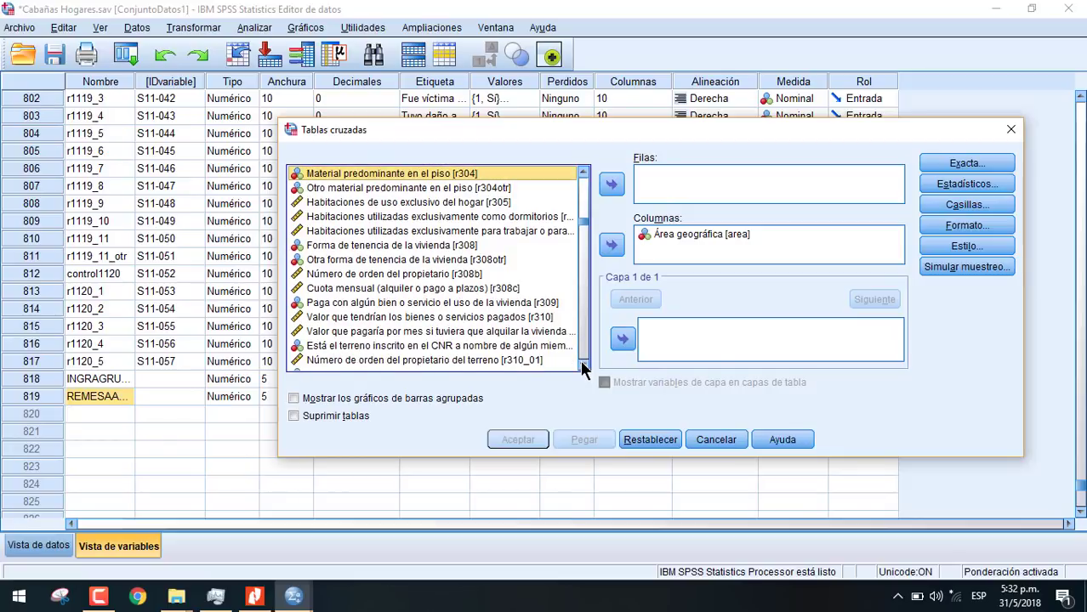
pyautogui.click(583, 365)
pyautogui.click(583, 365)
pyautogui.click(435, 346)
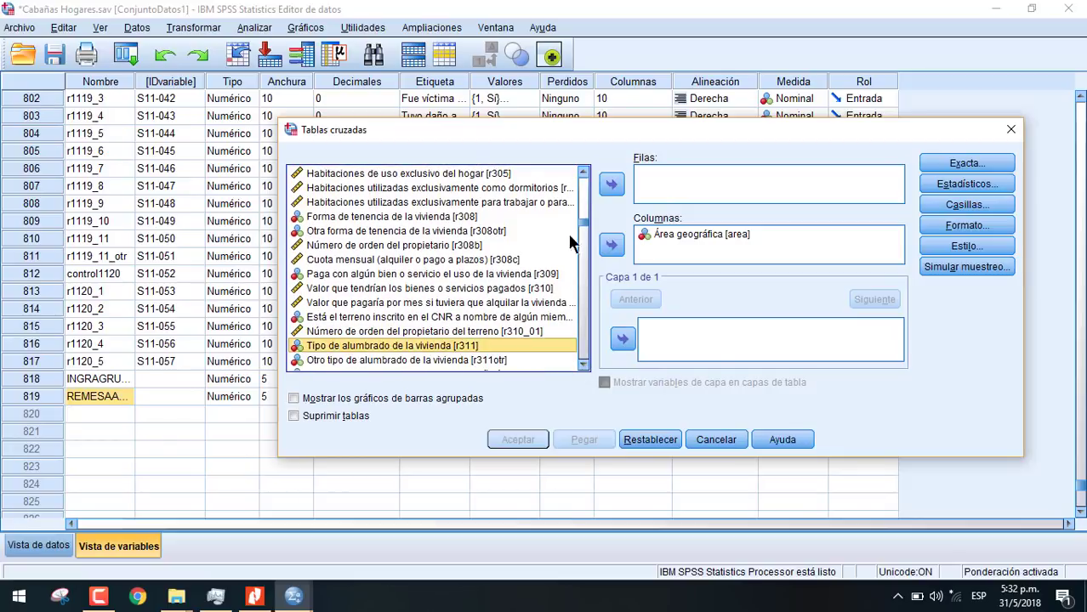
pyautogui.click(612, 184)
pyautogui.click(518, 440)
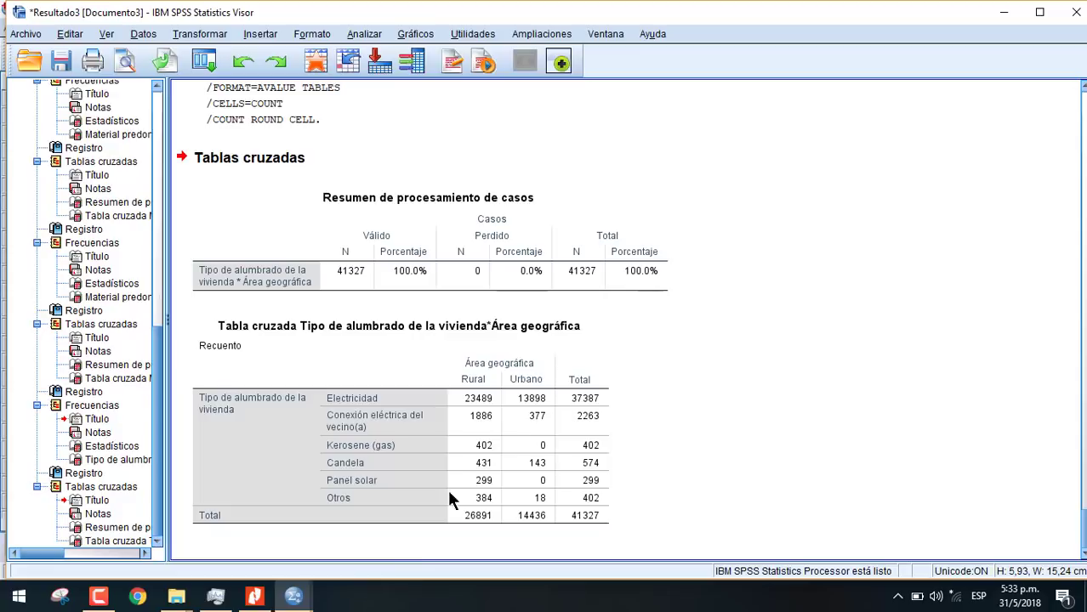
# Return to the Cabañas Hogares.sav data editor, start a frequency analysis and remove Tipo de alumbrado de la vivienda [r311] from its variables
pyautogui.moveTo(297, 597)
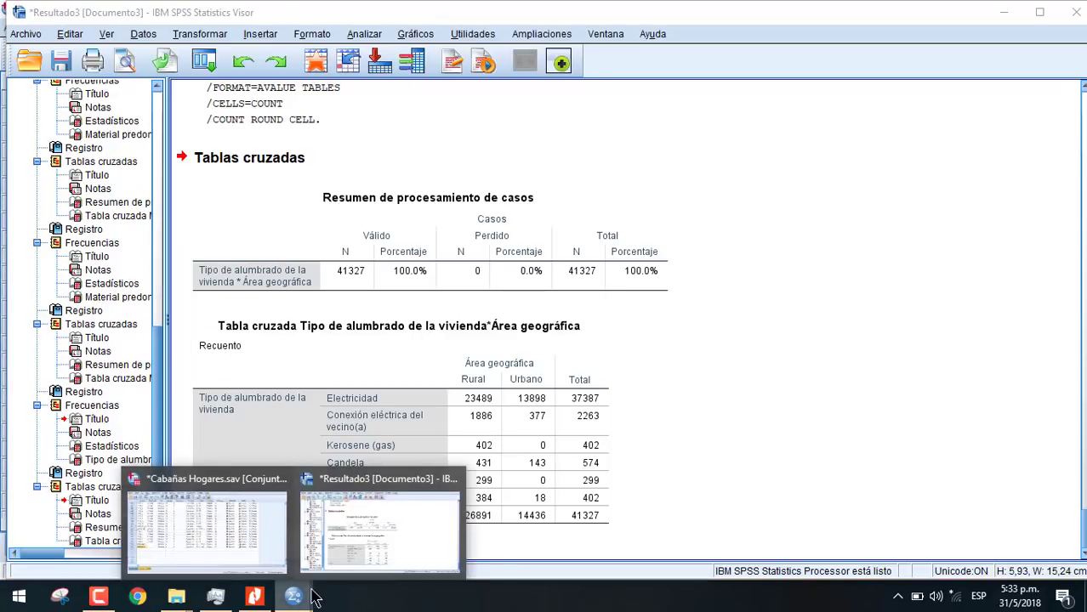
pyautogui.click(201, 506)
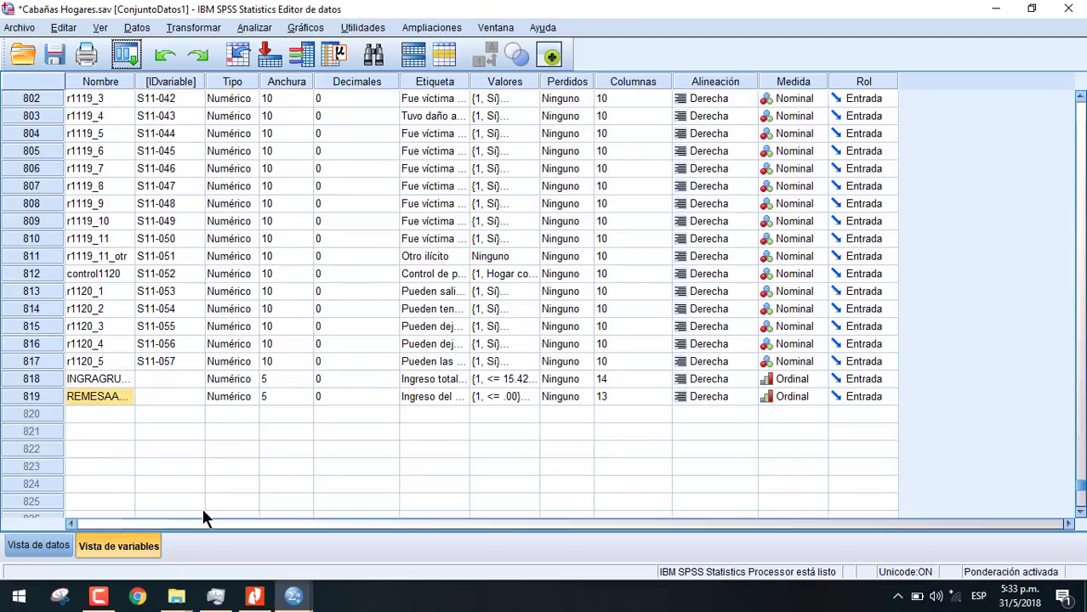
pyautogui.click(247, 26)
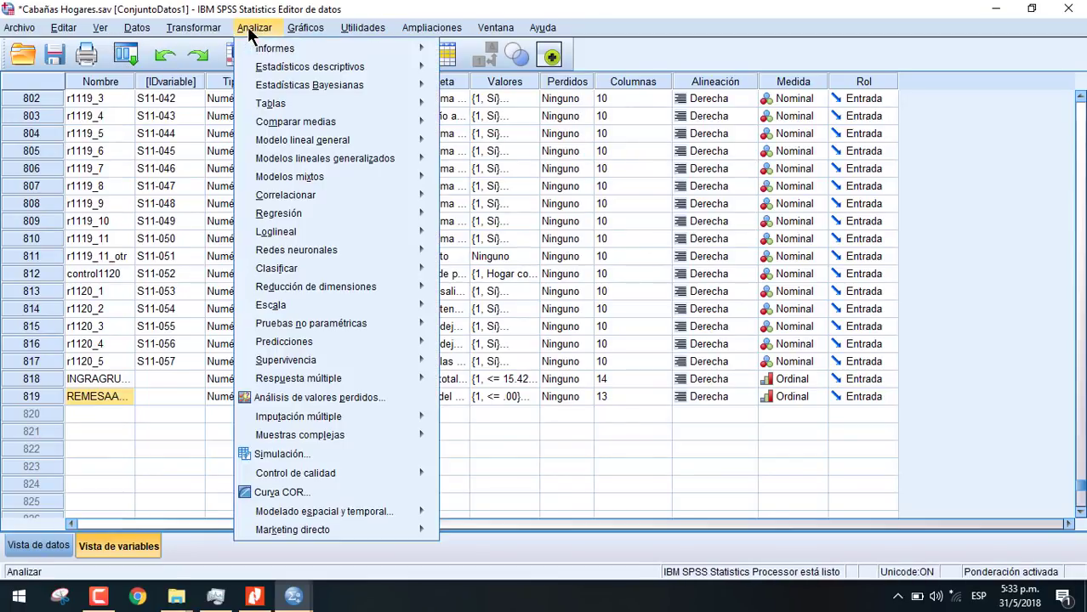
pyautogui.moveTo(343, 68)
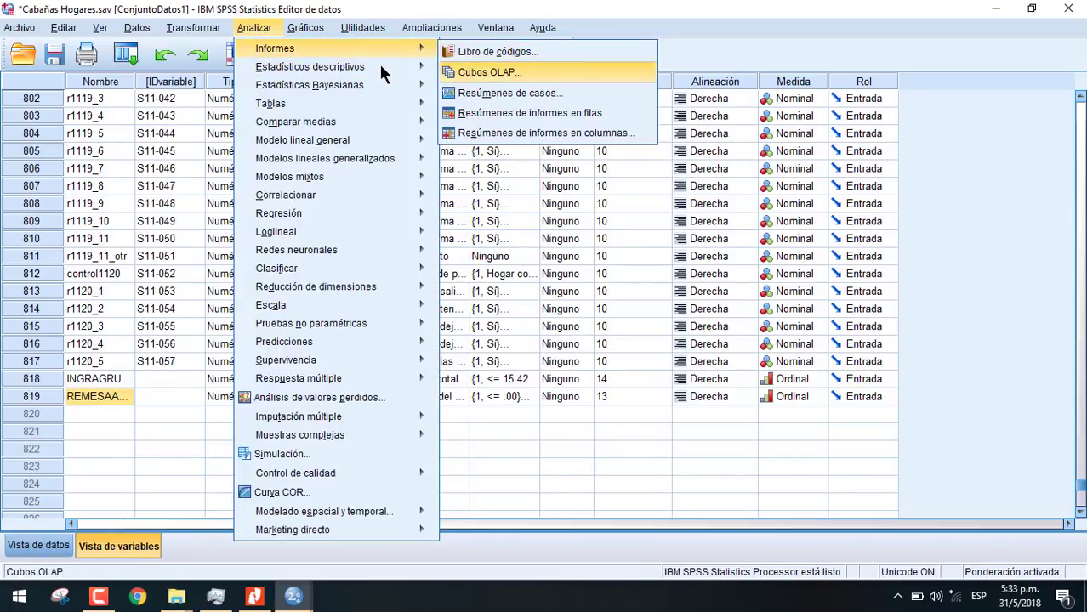
pyautogui.click(487, 71)
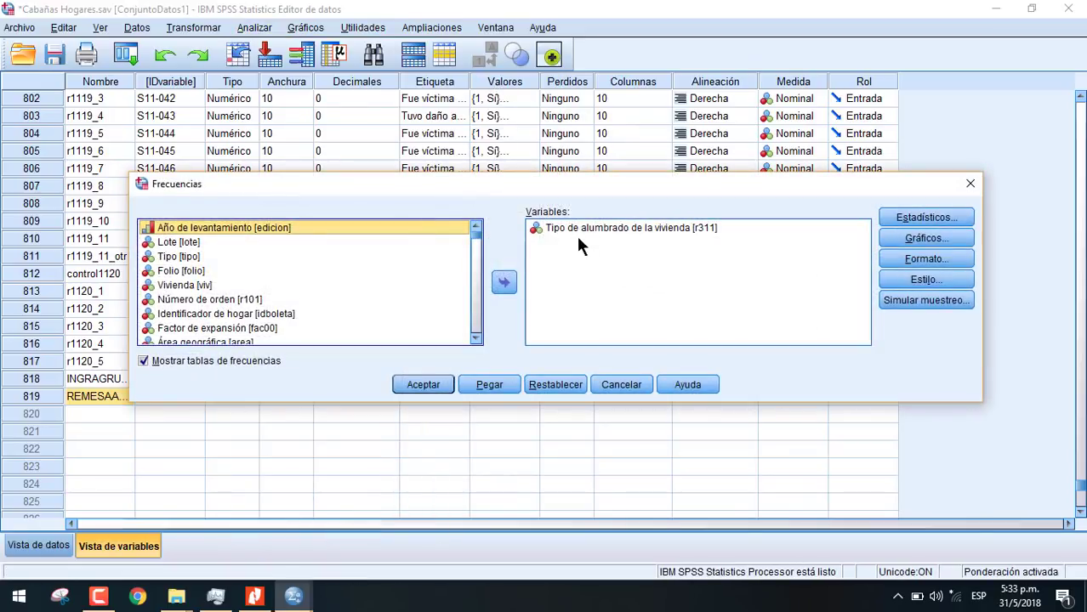
pyautogui.click(571, 228)
pyautogui.click(503, 283)
# Add Tiene la vivienda servicio de agua por cañería [r312] to the frequency analysis and generate its table
pyautogui.scroll(-5, 475, 339)
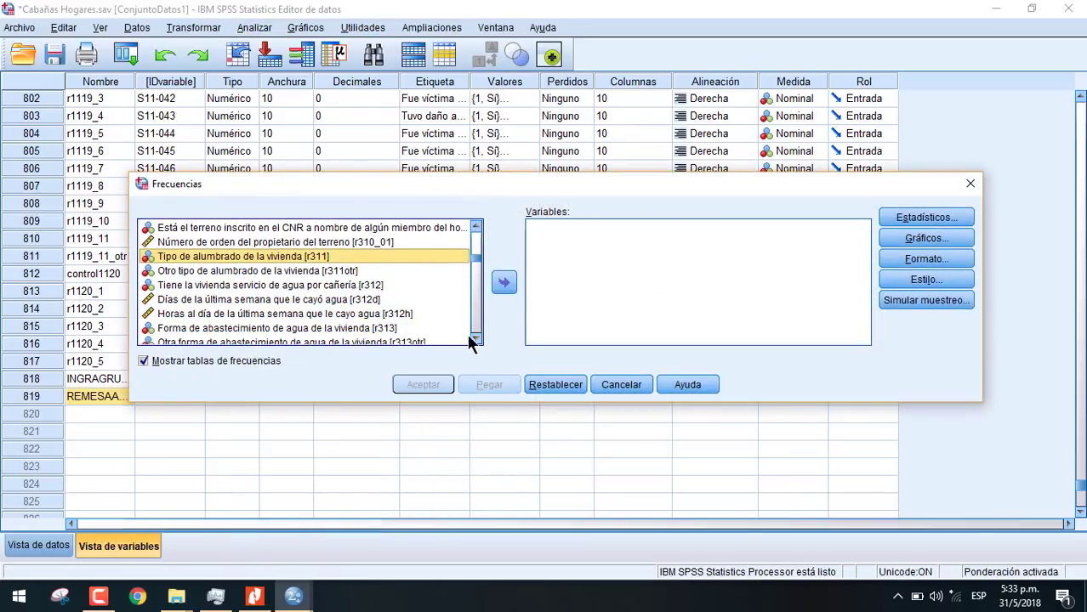
pyautogui.click(374, 286)
pyautogui.click(505, 283)
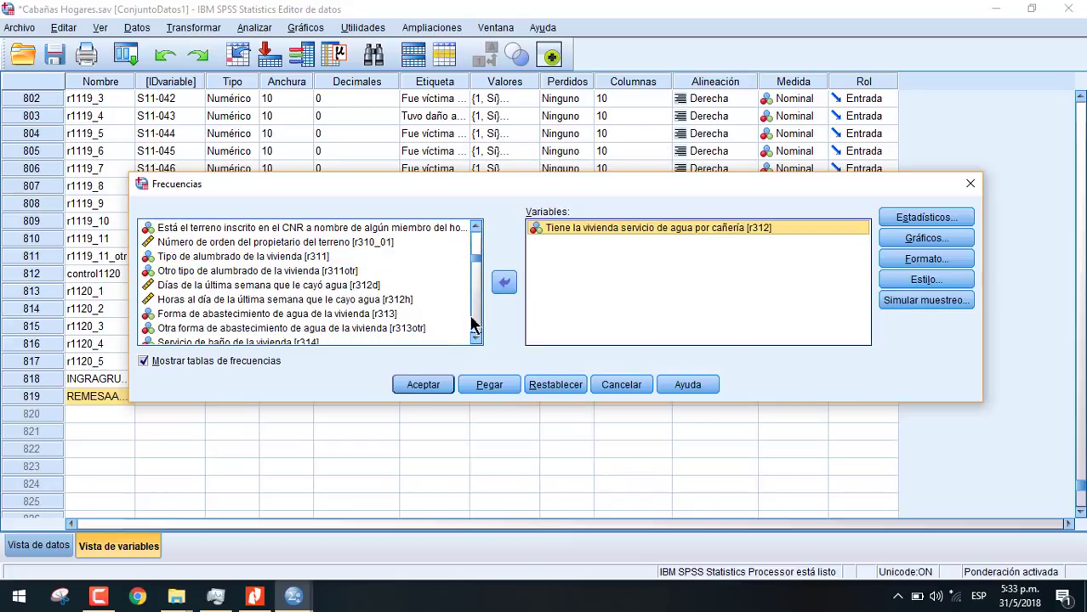
pyautogui.click(424, 384)
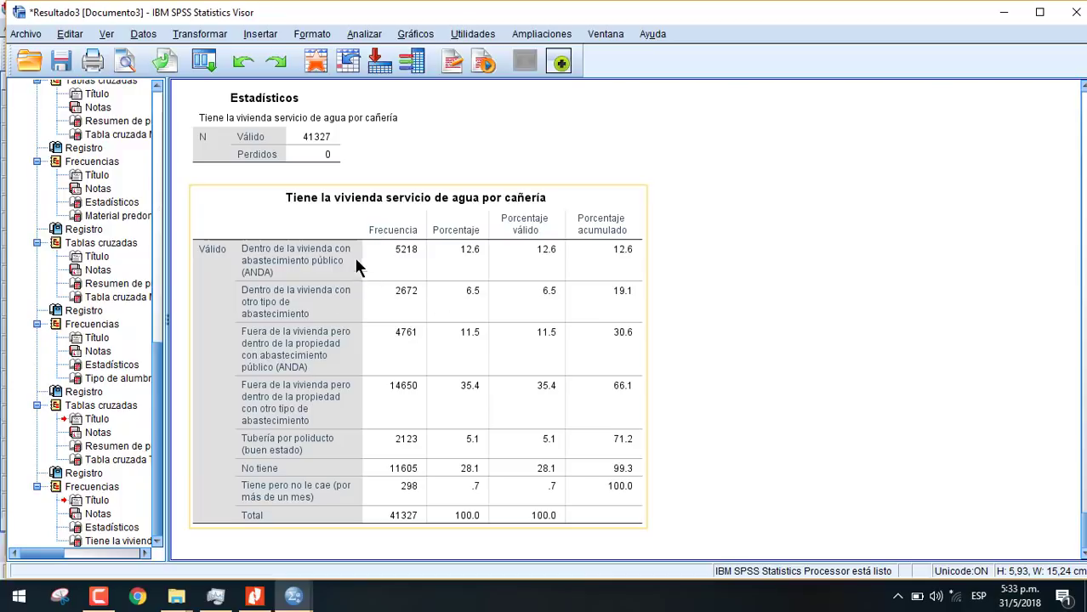
pyautogui.click(717, 225)
pyautogui.click(405, 230)
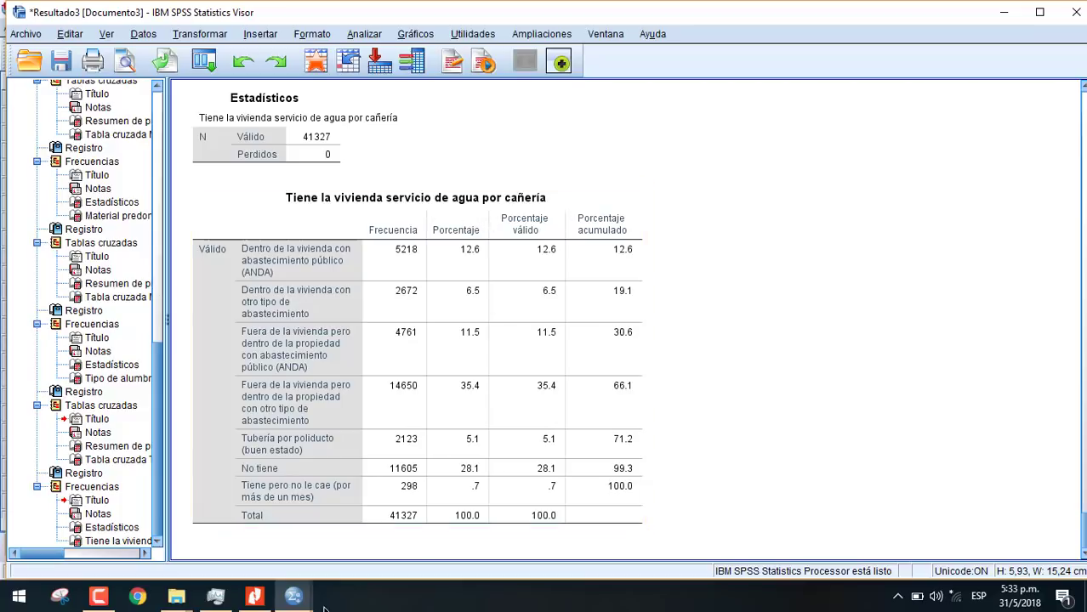
# Start a cross-tabulation from the Cabañas Hogares.sav data editor and clear Tipo de alumbrado de la vivienda [r311] from its rows
pyautogui.click(294, 597)
pyautogui.click(219, 549)
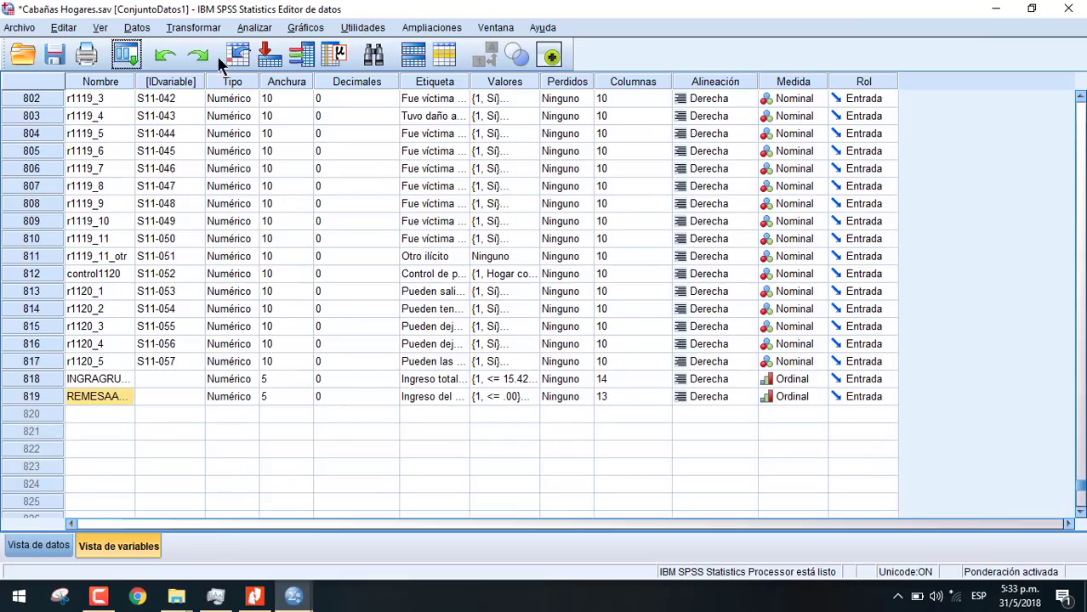
pyautogui.click(253, 28)
pyautogui.moveTo(328, 75)
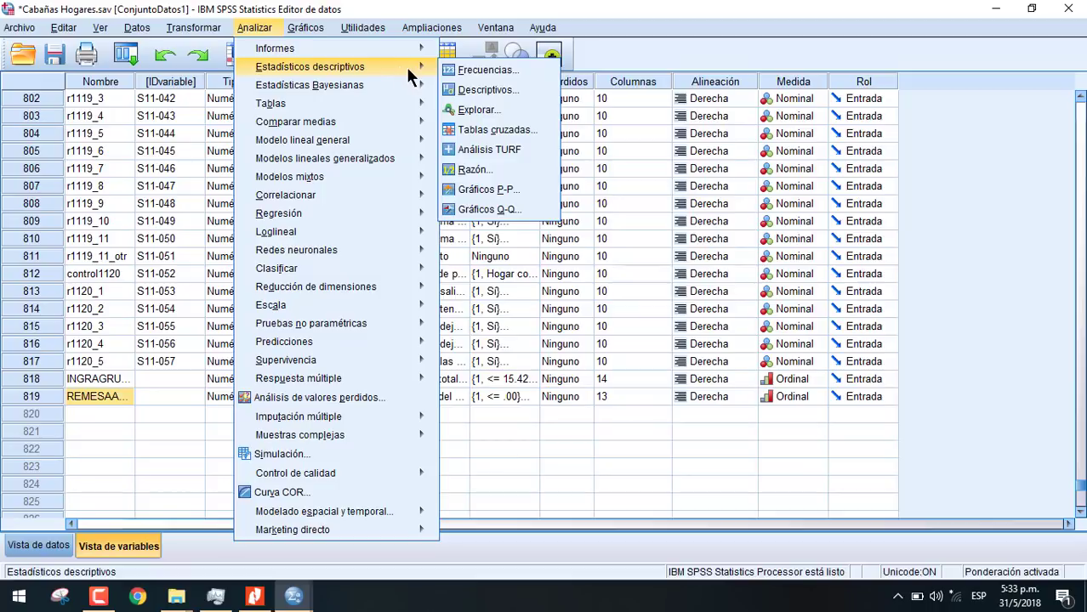
pyautogui.click(491, 132)
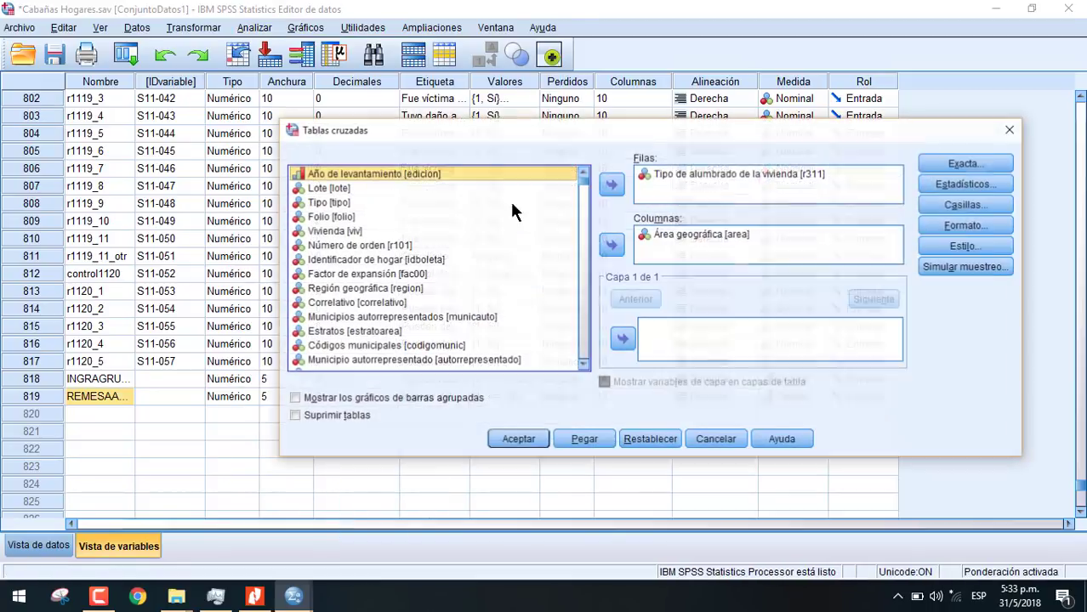
pyautogui.click(675, 233)
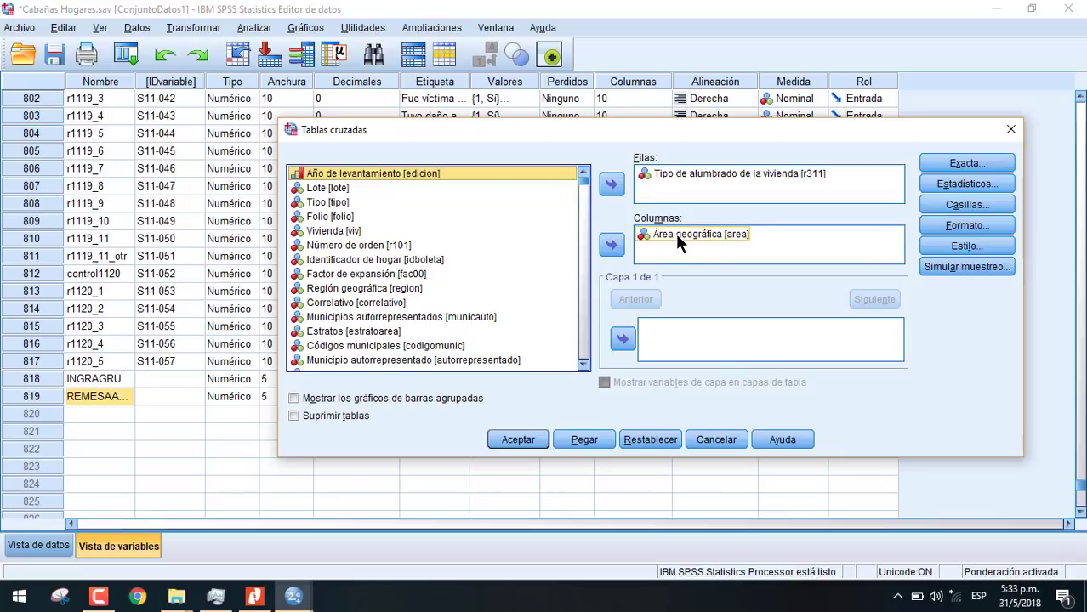
pyautogui.click(666, 172)
pyautogui.click(662, 173)
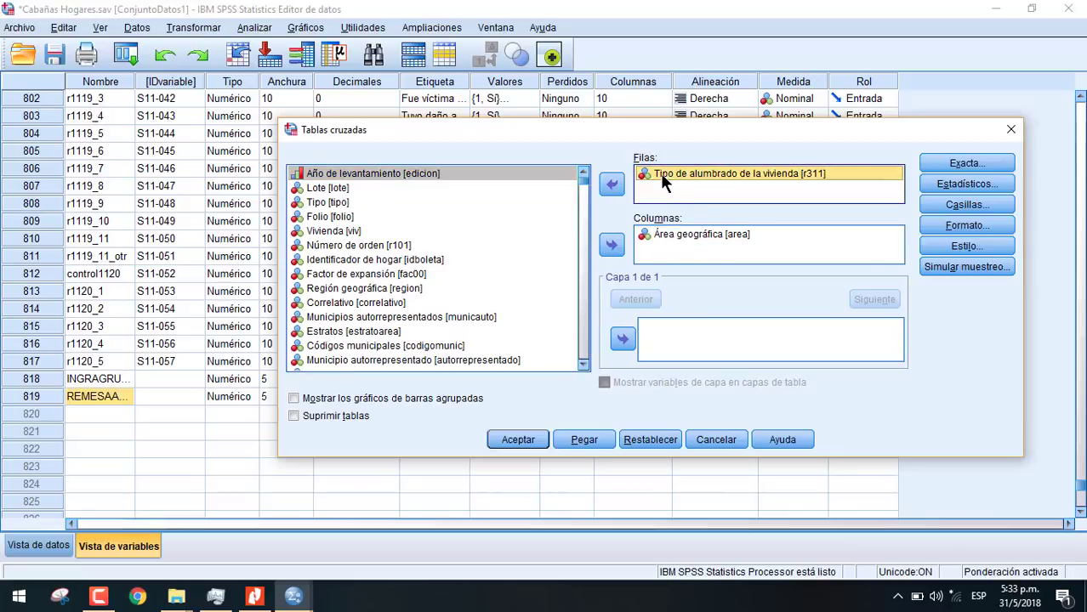
pyautogui.click(614, 186)
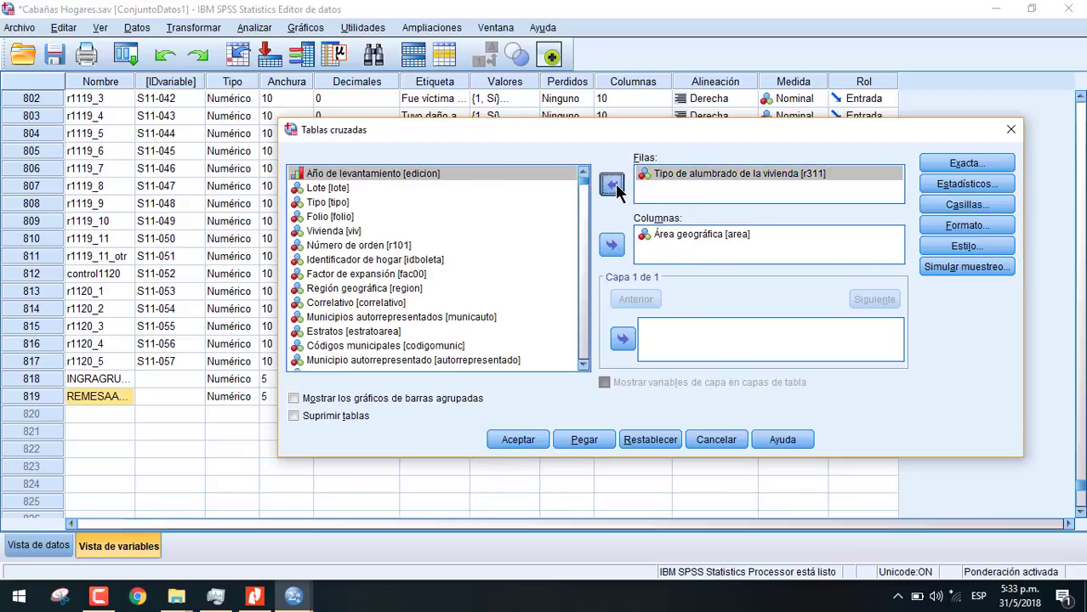
# Put Tiene la vivienda servicio de agua por cañería [r312] in the rows and generate the cross-tabulation against Área geográfica
pyautogui.click(582, 364)
pyautogui.click(583, 364)
pyautogui.click(582, 365)
pyautogui.click(583, 364)
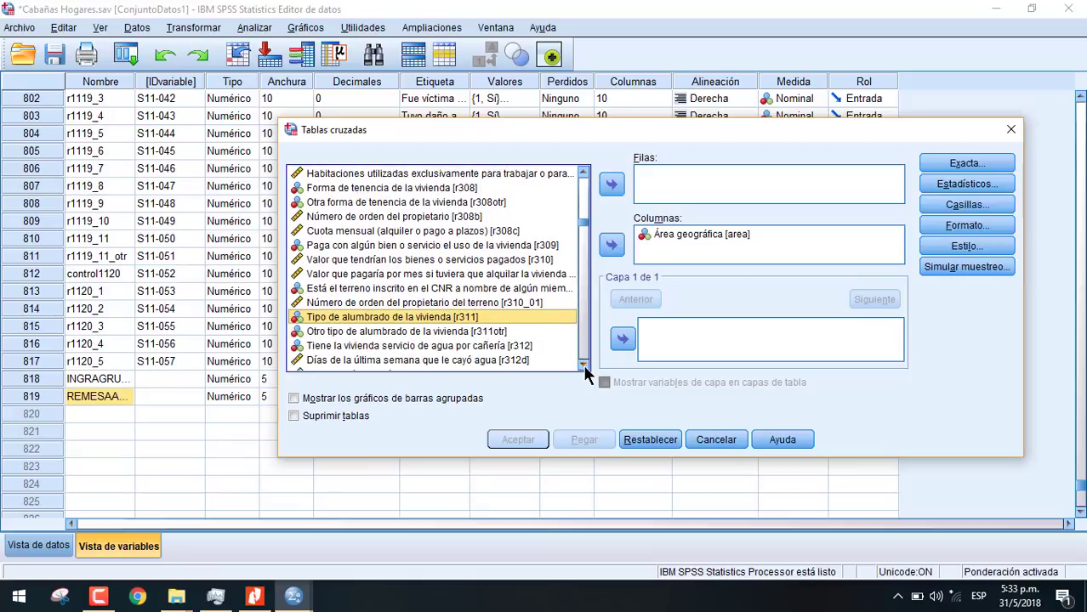
pyautogui.click(583, 364)
pyautogui.click(519, 331)
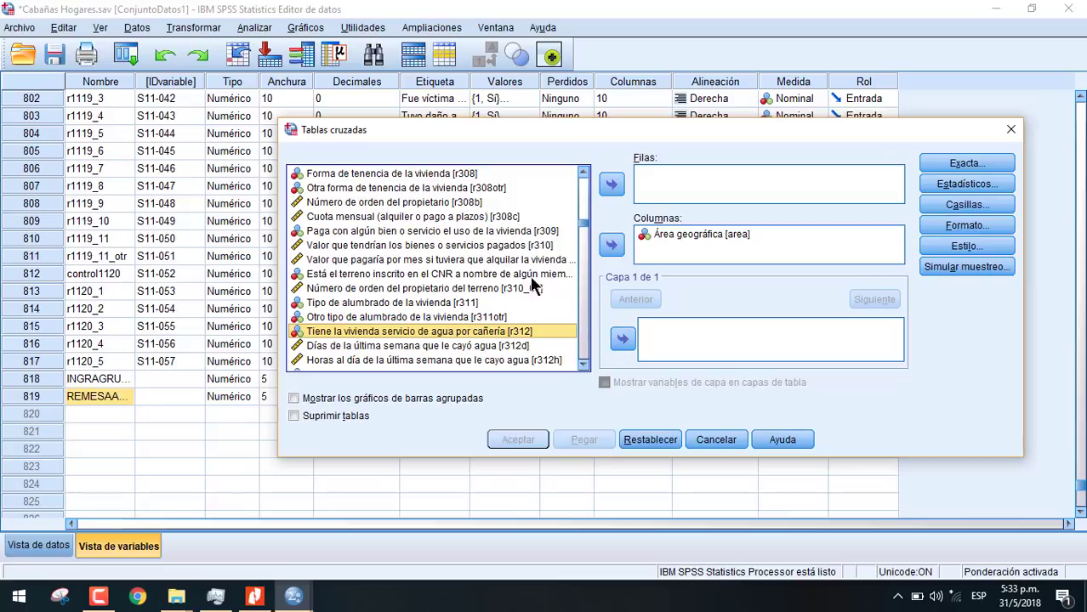
pyautogui.click(610, 185)
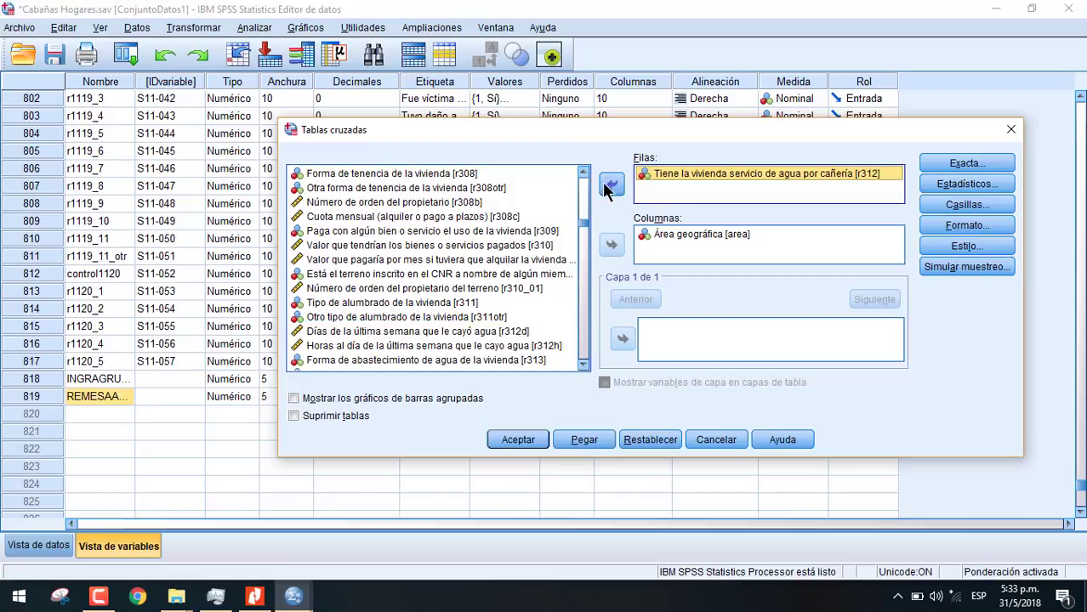
pyautogui.click(508, 435)
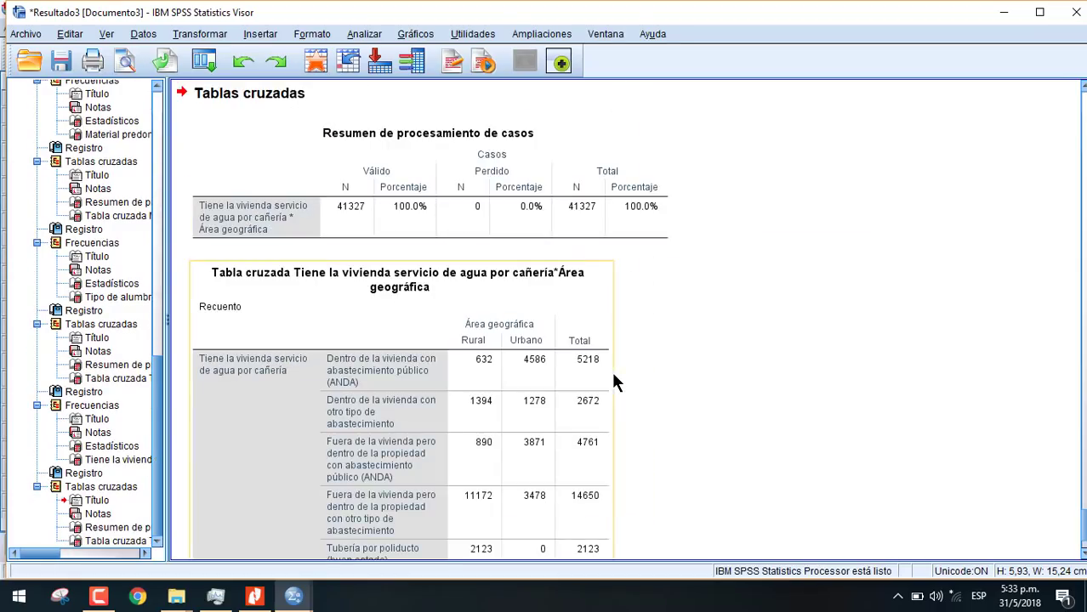
pyautogui.scroll(-2, 619, 369)
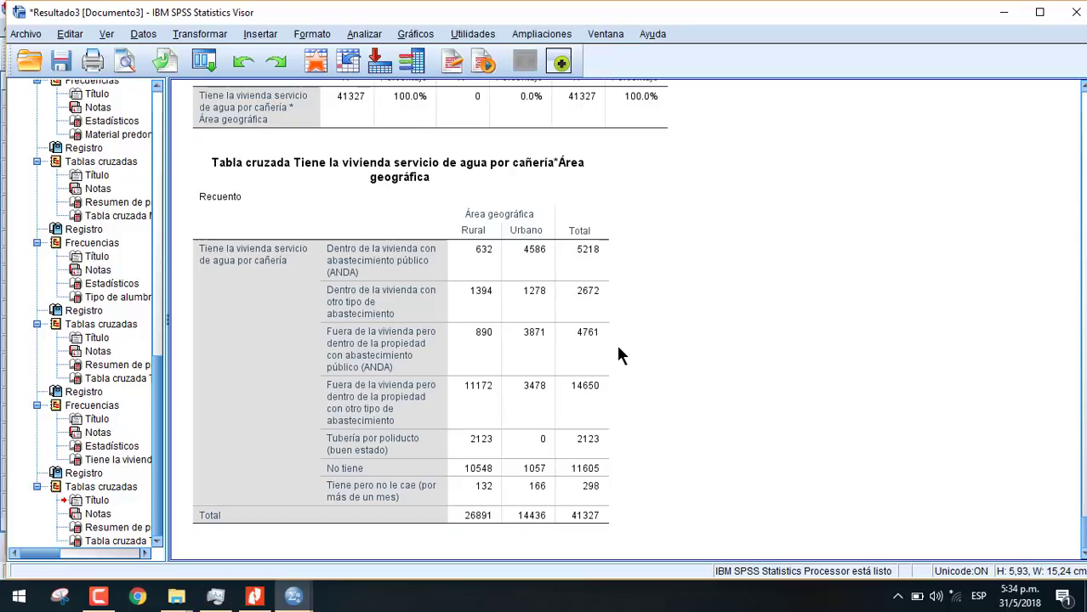
# Return to the Cabañas Hogares.sav data editor, start a frequency analysis and remove Tiene la vivienda servicio de agua por cañería [r312] from its variables
pyautogui.moveTo(293, 600)
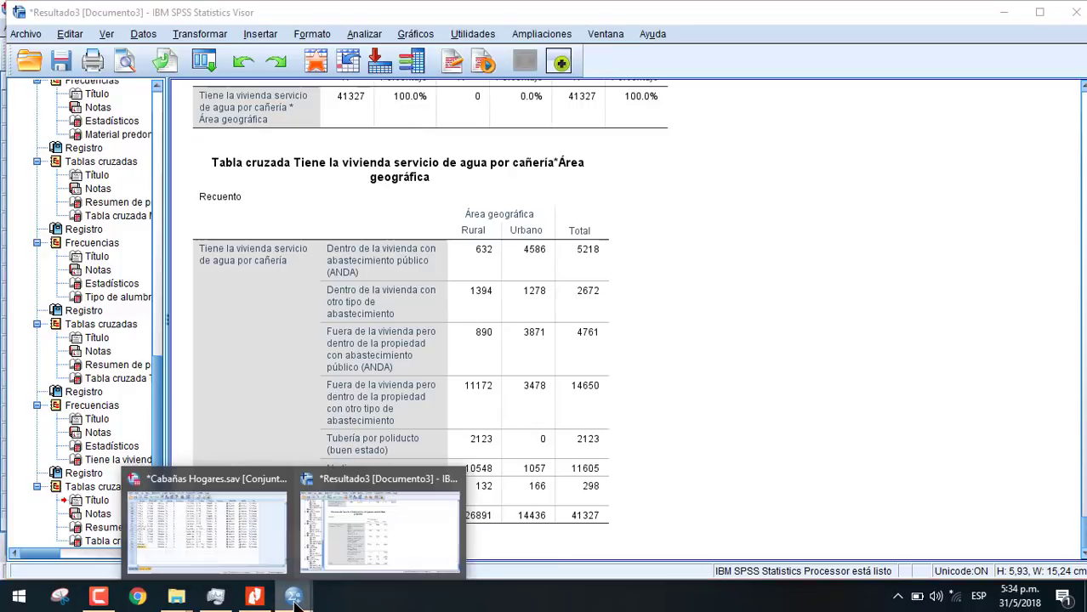
pyautogui.click(248, 534)
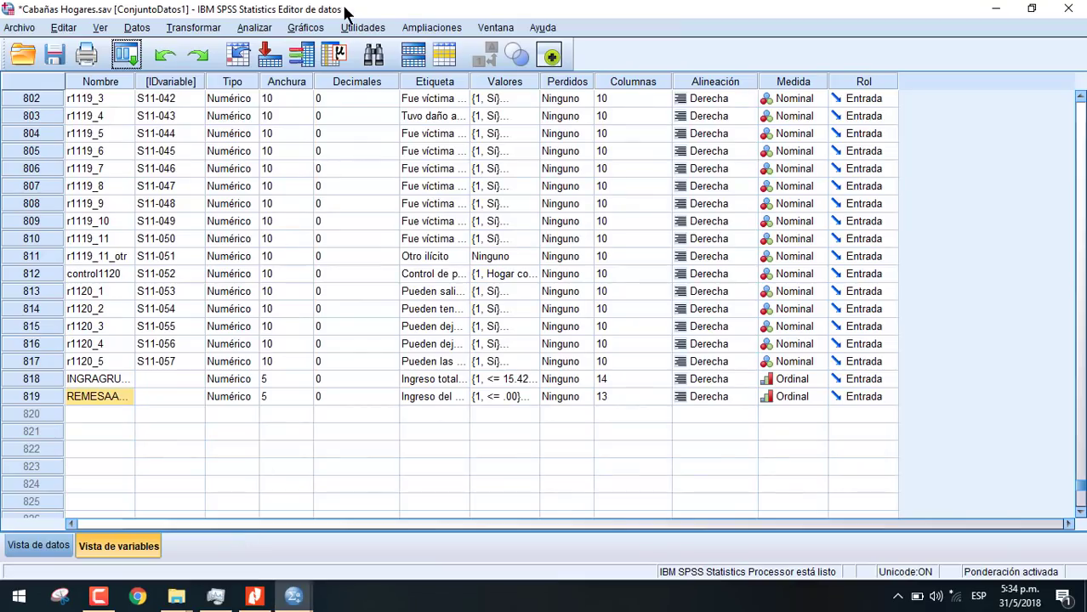
pyautogui.click(253, 28)
pyautogui.moveTo(311, 68)
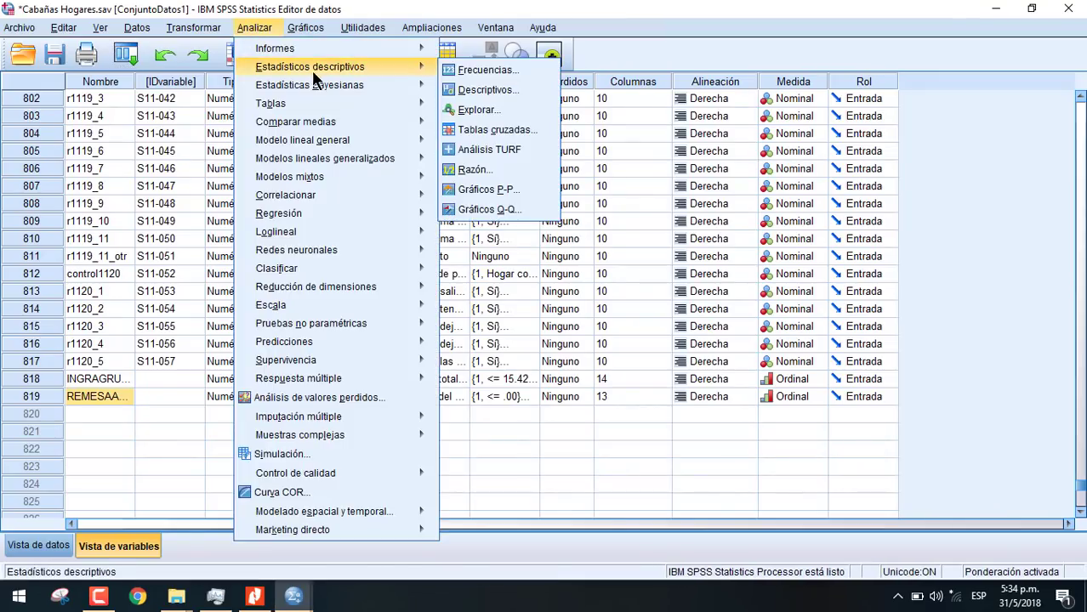
pyautogui.click(476, 70)
pyautogui.click(563, 228)
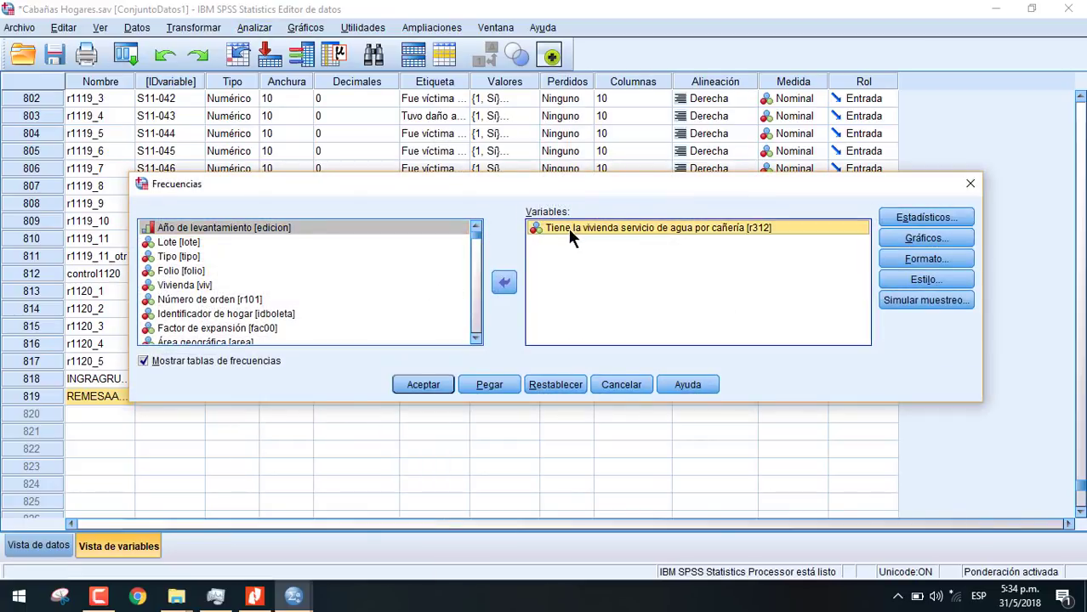
pyautogui.click(504, 284)
# Add Tiene servicio sanitario la vivienda [r315a] to the frequency analysis and generate its table
pyautogui.click(476, 337)
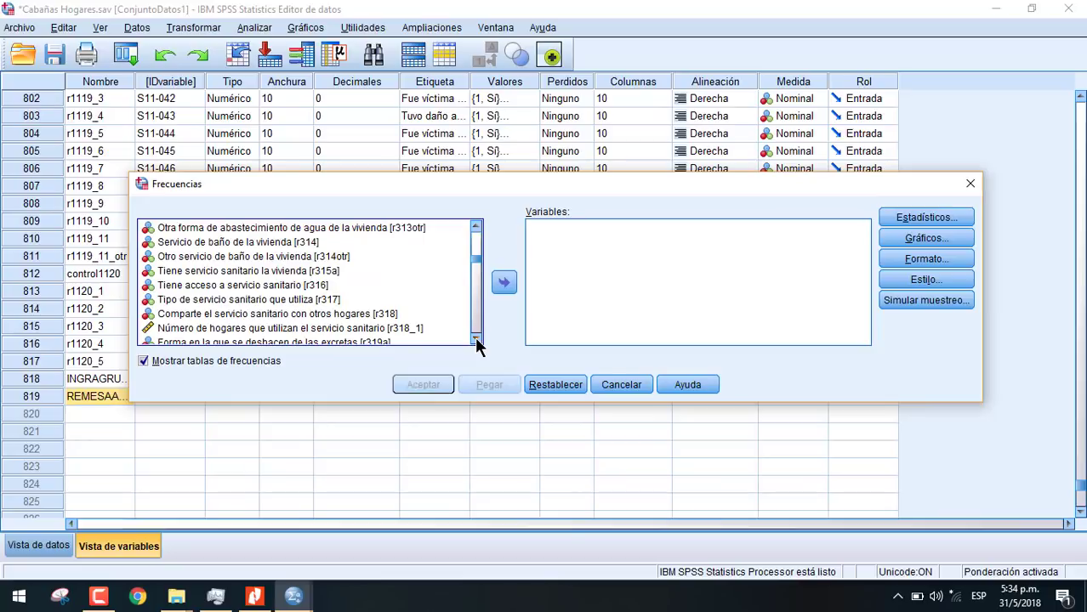
pyautogui.click(334, 300)
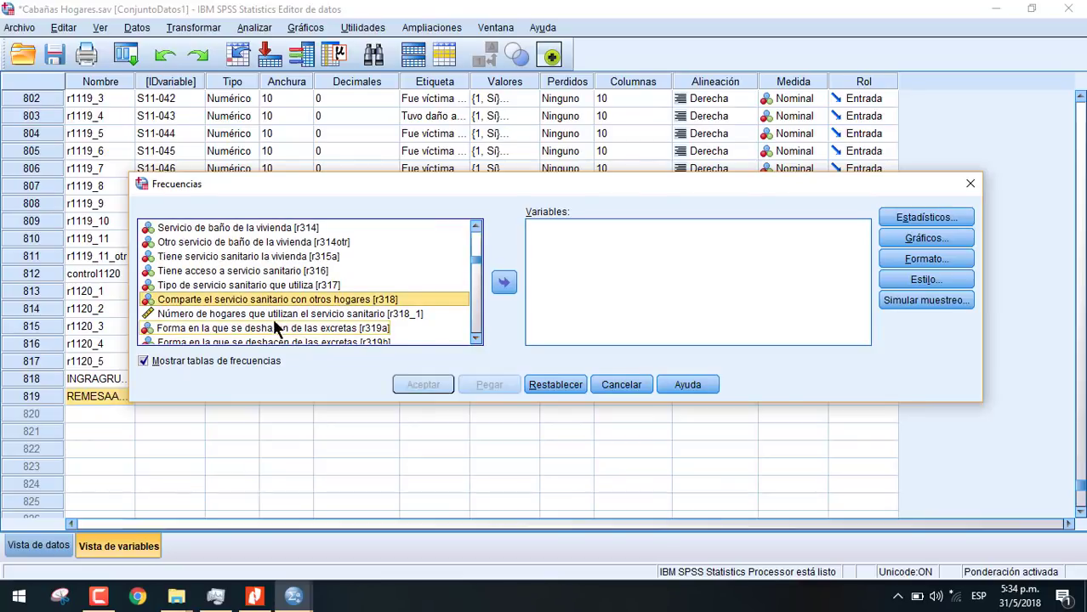
pyautogui.click(225, 271)
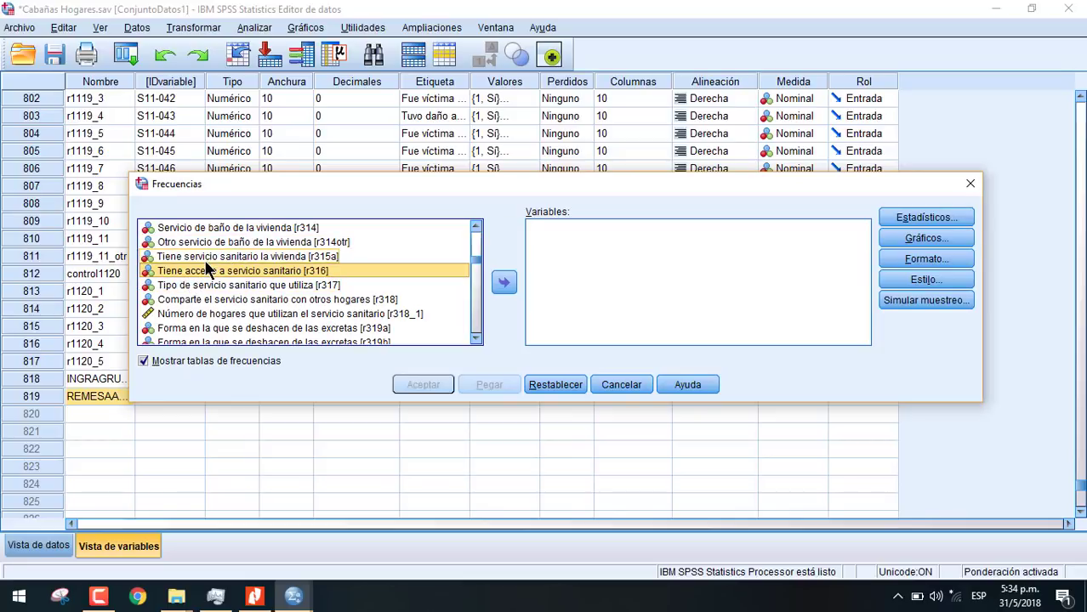
pyautogui.click(198, 258)
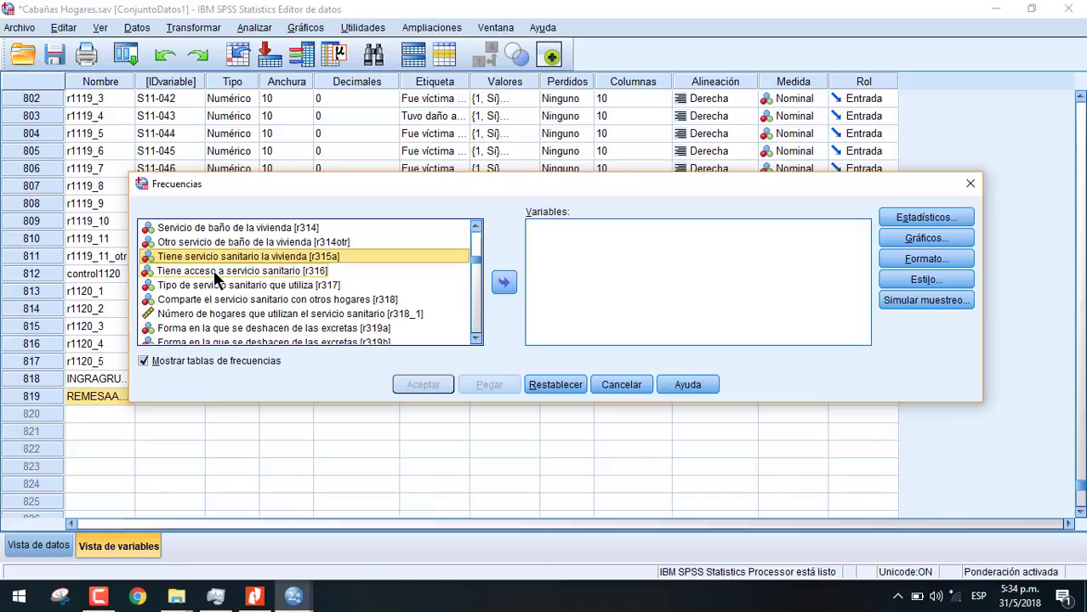
pyautogui.click(504, 286)
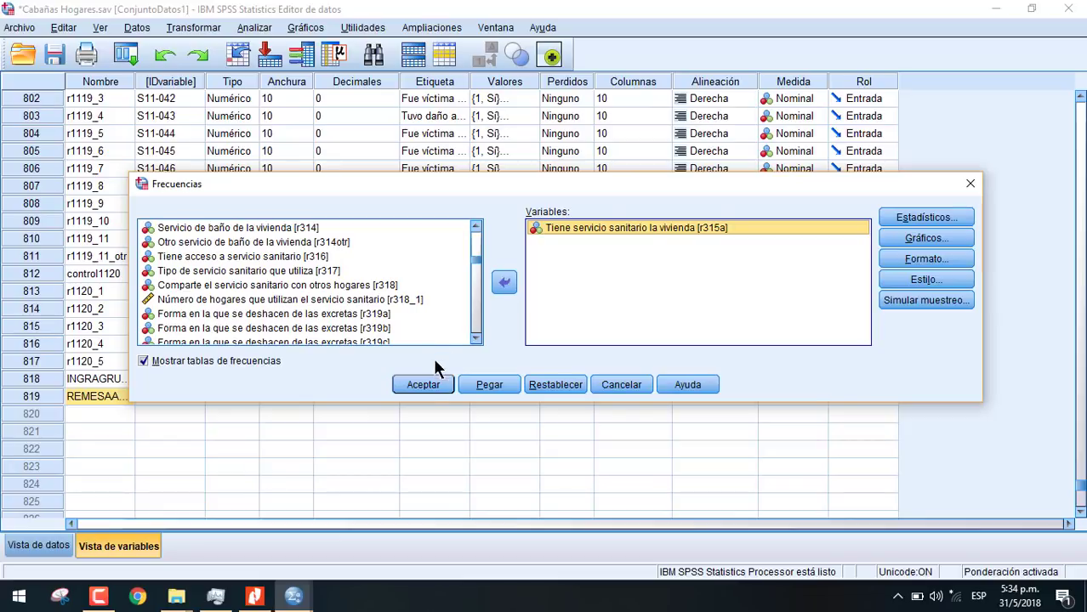
pyautogui.click(417, 384)
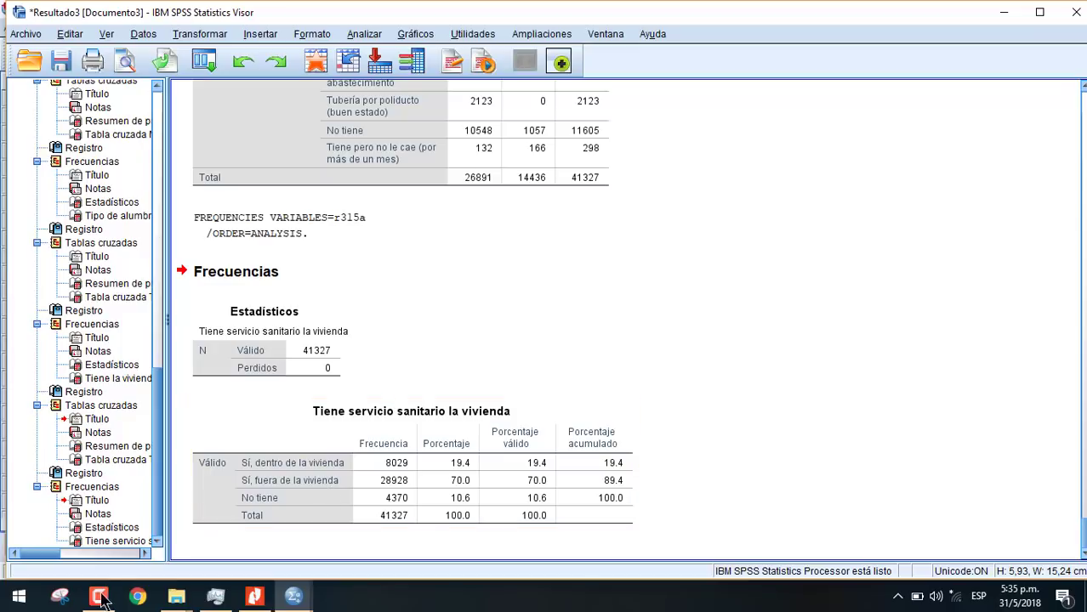
pyautogui.click(98, 596)
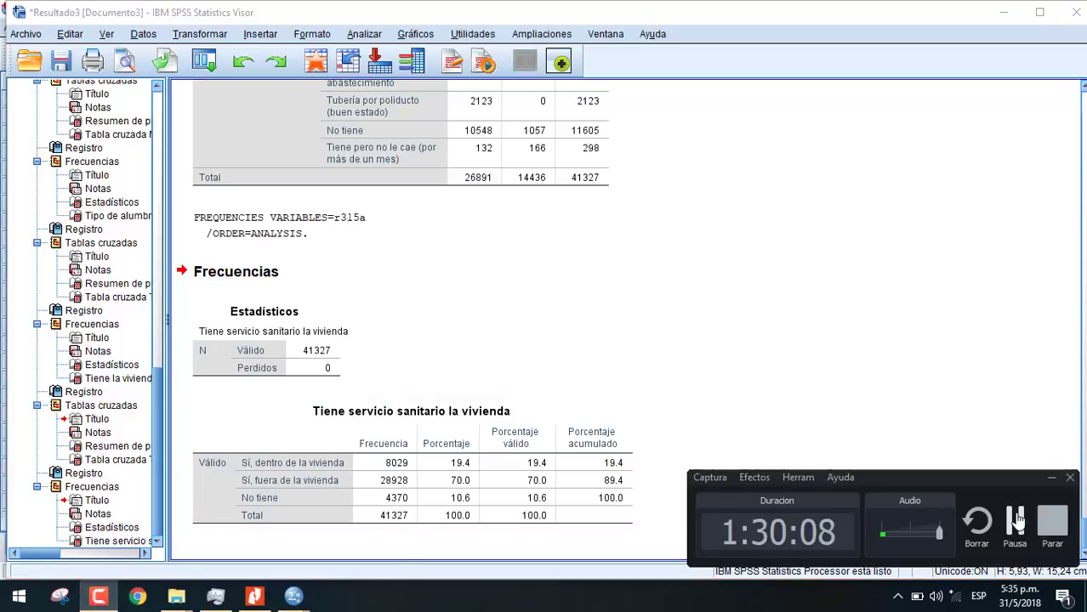
pyautogui.click(1015, 520)
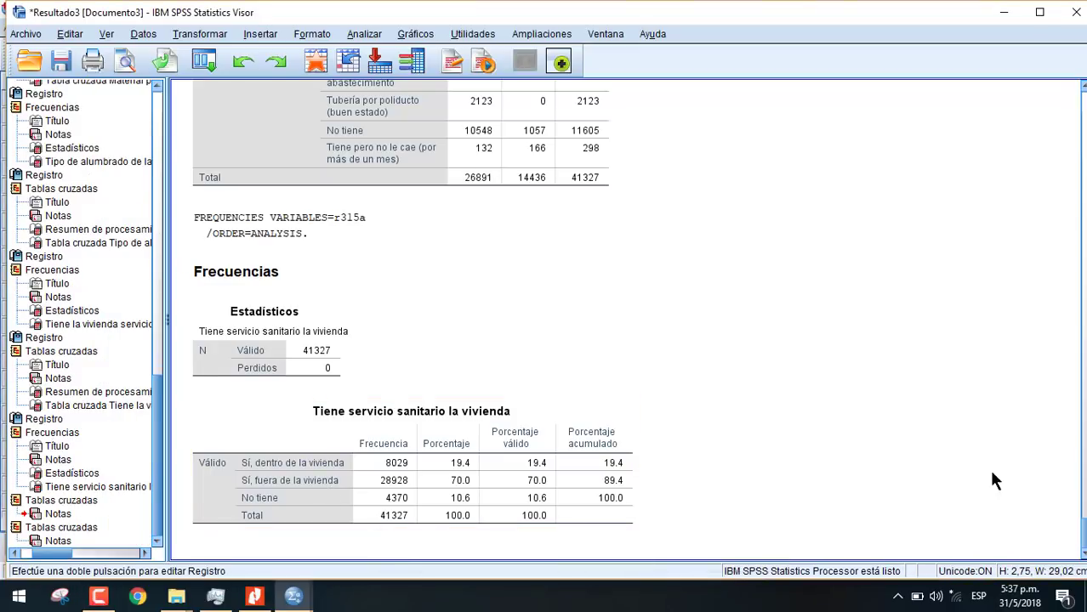
# Start a cross-tabulation from the Cabañas Hogares.sav data editor and clear Tipo de servicio sanitario que utiliza [r317] from its rows
pyautogui.click(294, 598)
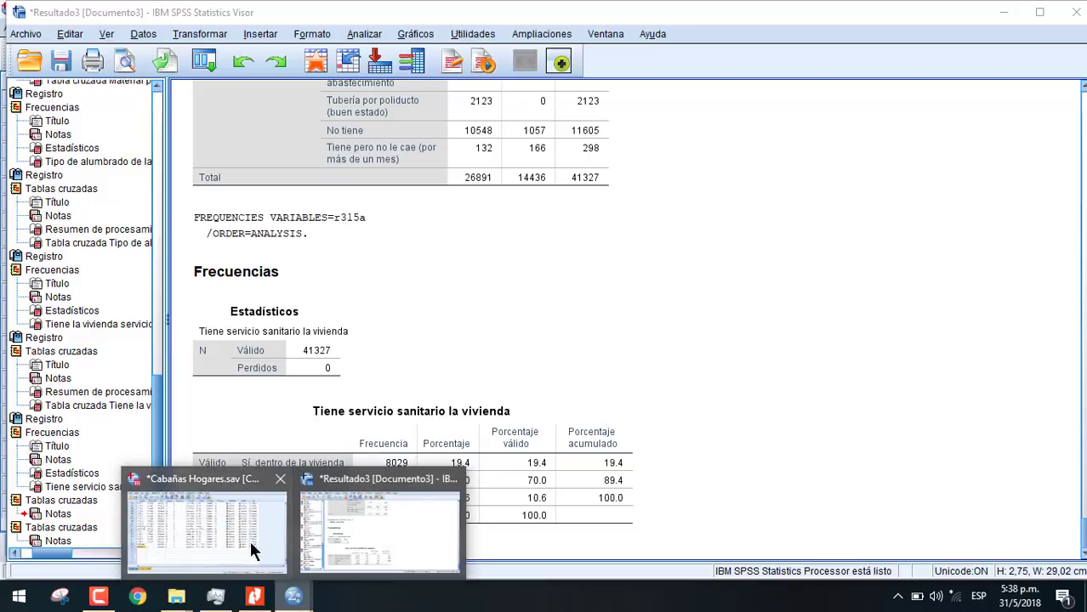
pyautogui.click(219, 517)
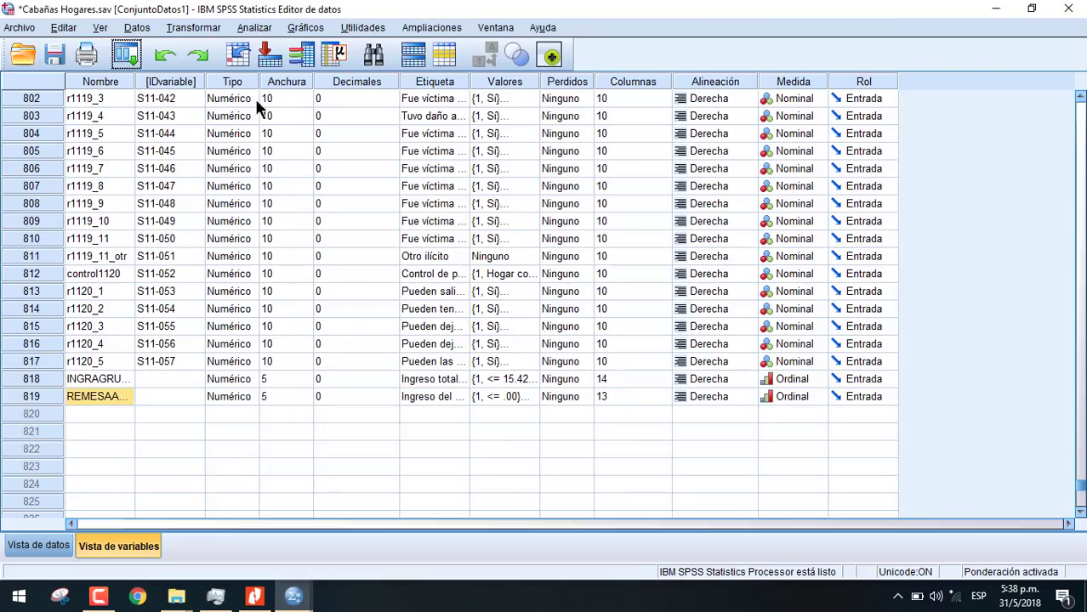
pyautogui.click(247, 27)
pyautogui.moveTo(399, 68)
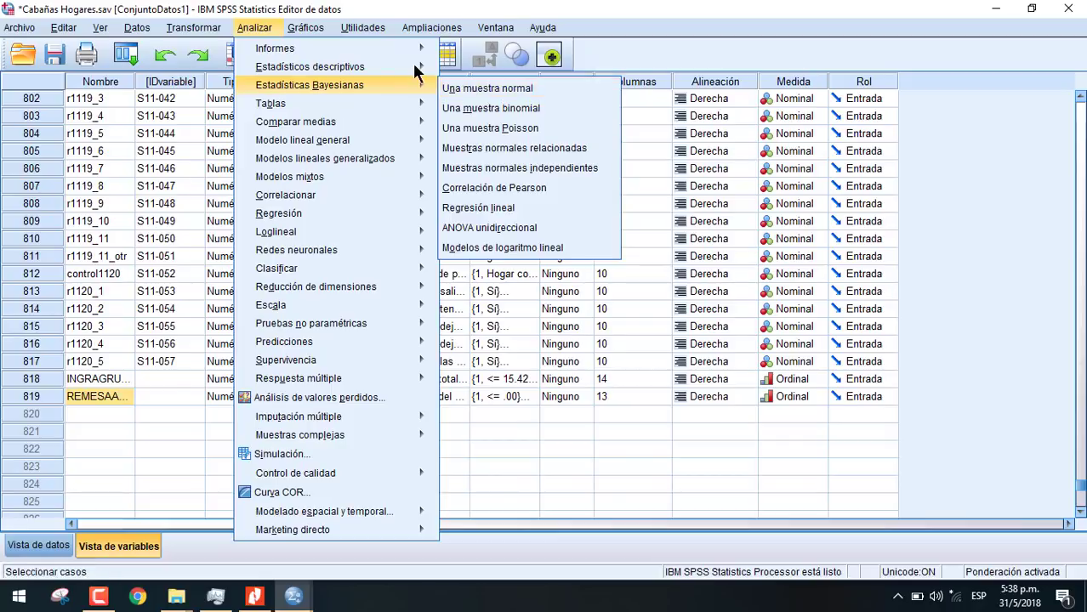
pyautogui.click(503, 136)
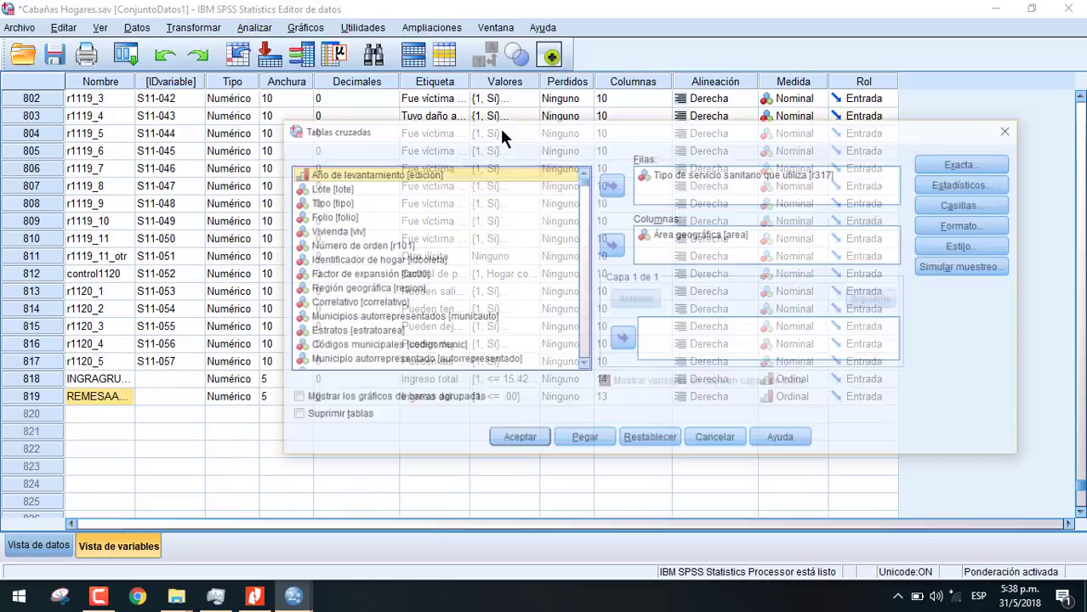
pyautogui.click(695, 173)
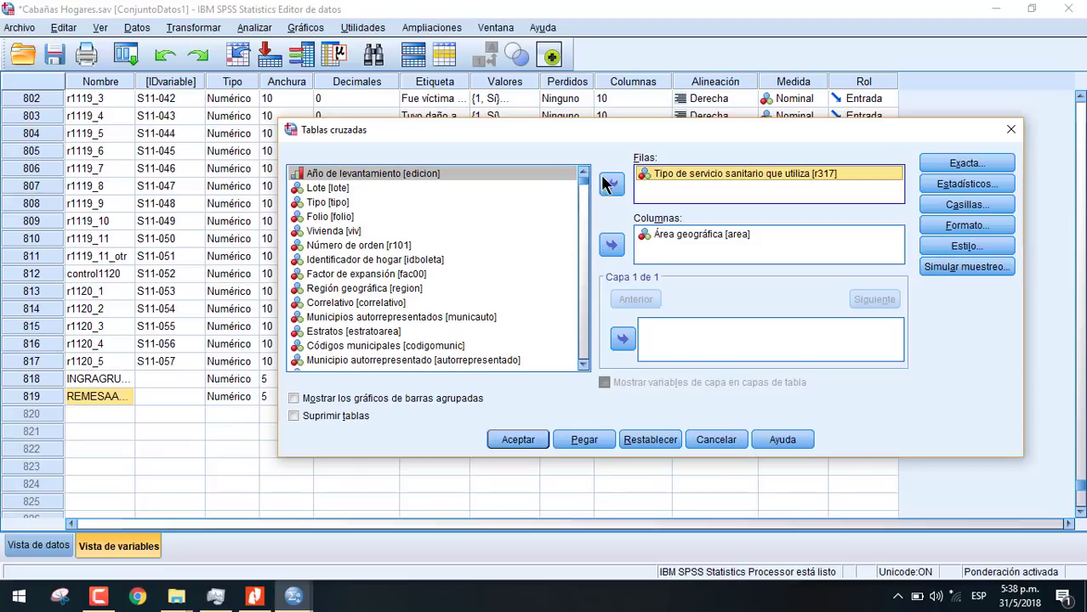
pyautogui.click(609, 185)
# Put Tiene servicio sanitario la vivienda [r315a] in the rows and generate the cross-tabulation against Área geográfica
pyautogui.click(480, 335)
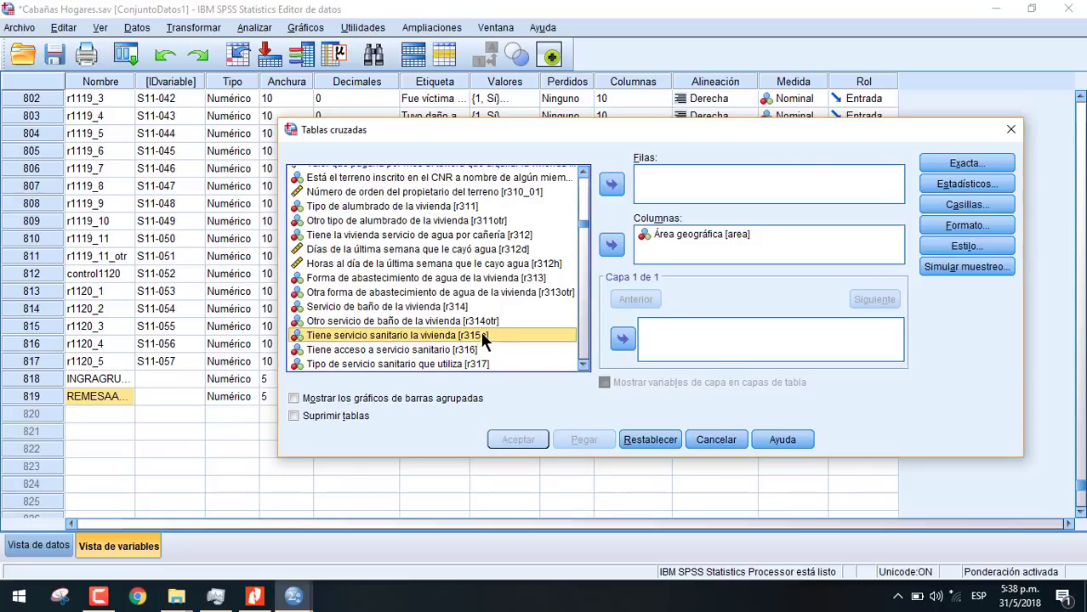
pyautogui.click(612, 184)
pyautogui.click(514, 441)
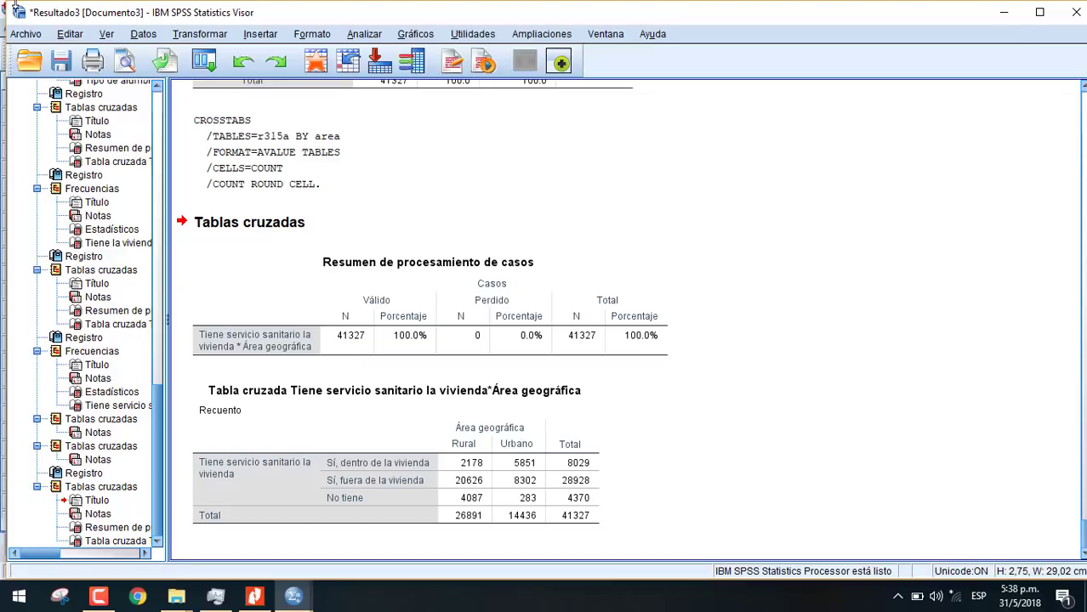
# Save the output as "6. Características de la Vivienda" in the Cabañas folder and close its viewer window
pyautogui.click(30, 34)
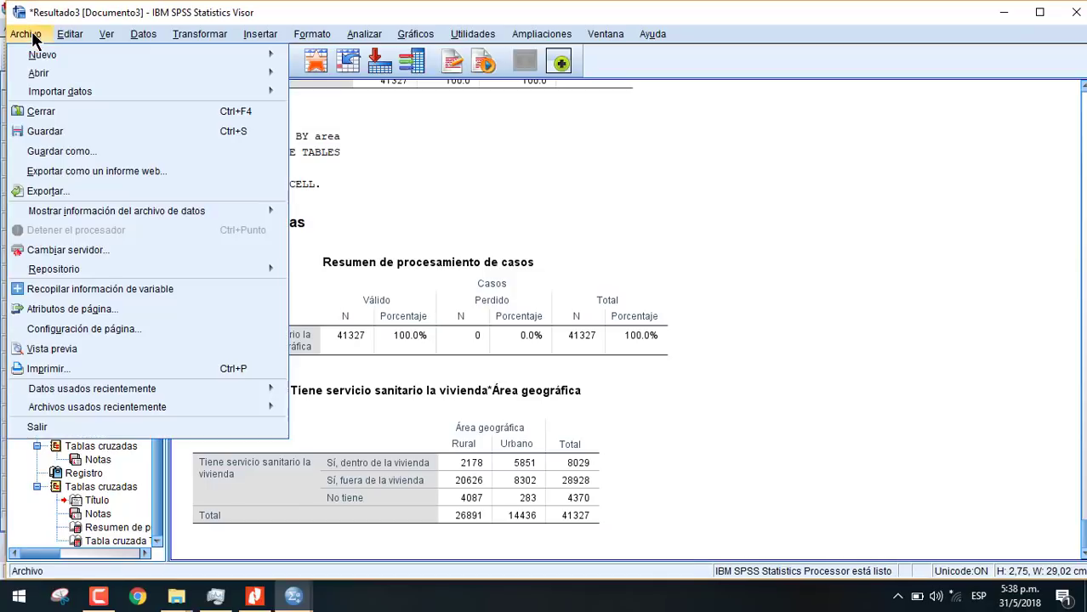
pyautogui.click(74, 150)
pyautogui.press('BackSpace')
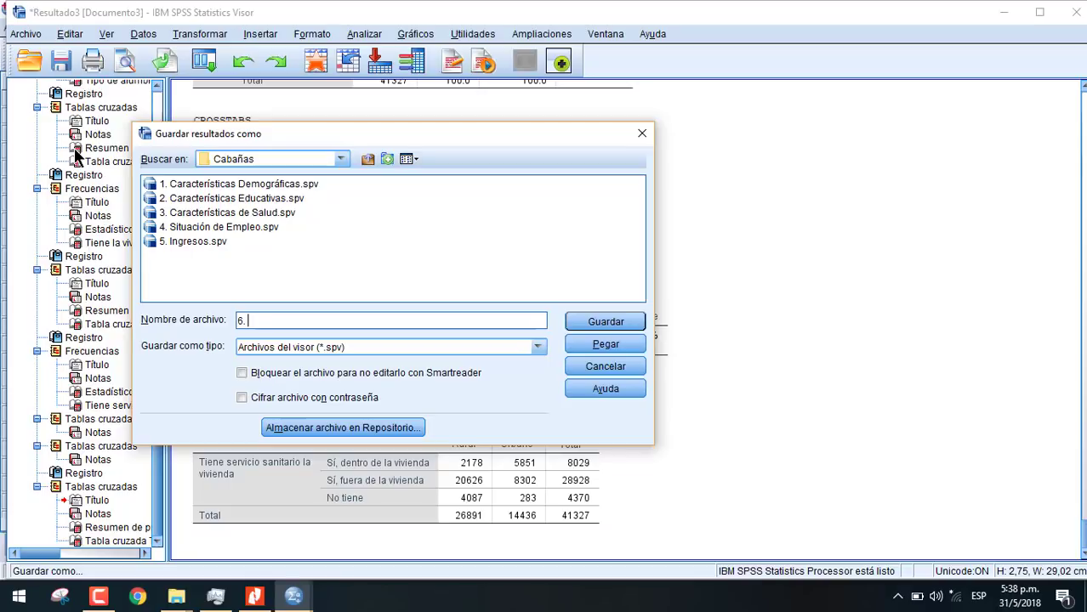
pyautogui.write('6. Caracte')
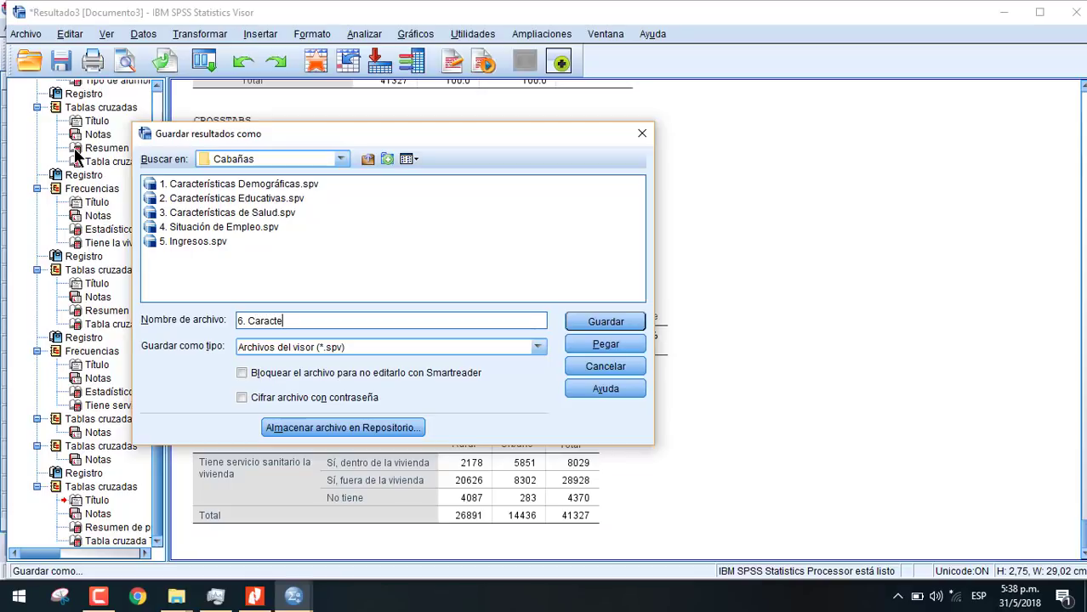
pyautogui.write('rísticas de la Vivienda')
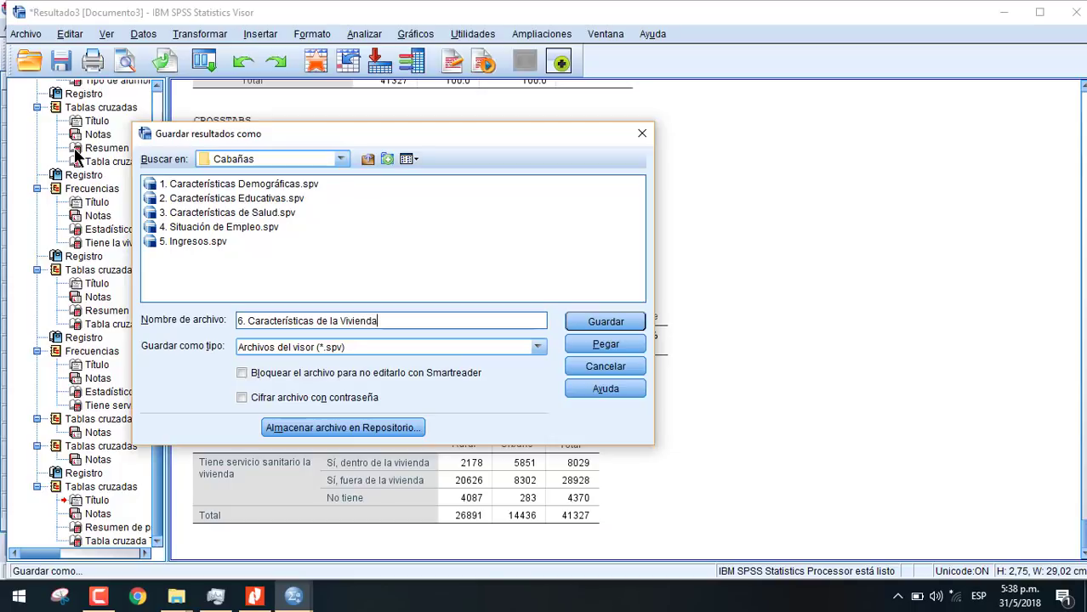
pyautogui.click(593, 321)
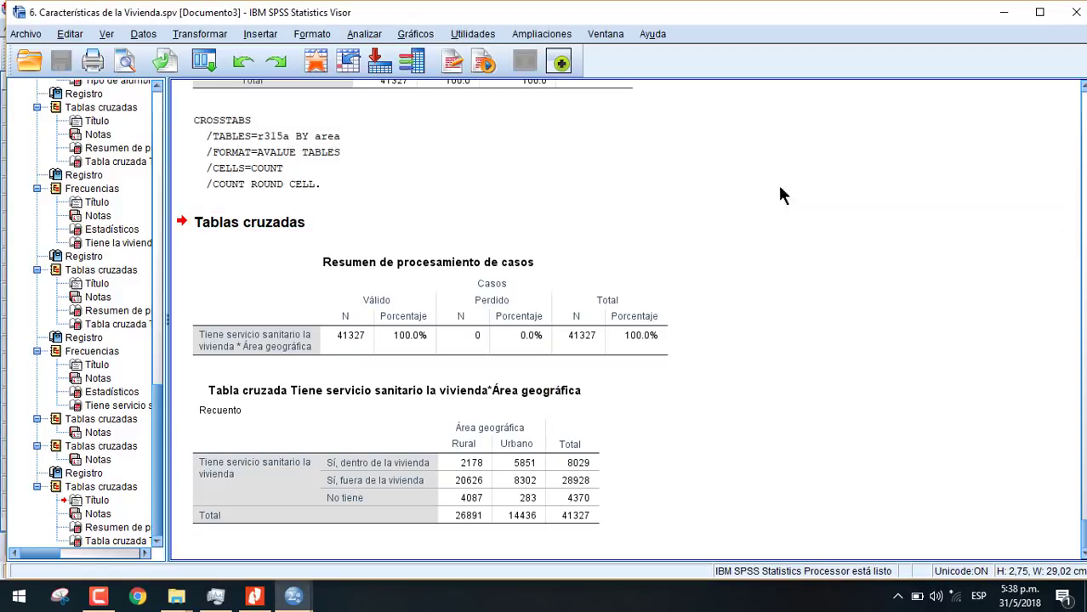
pyautogui.click(1076, 12)
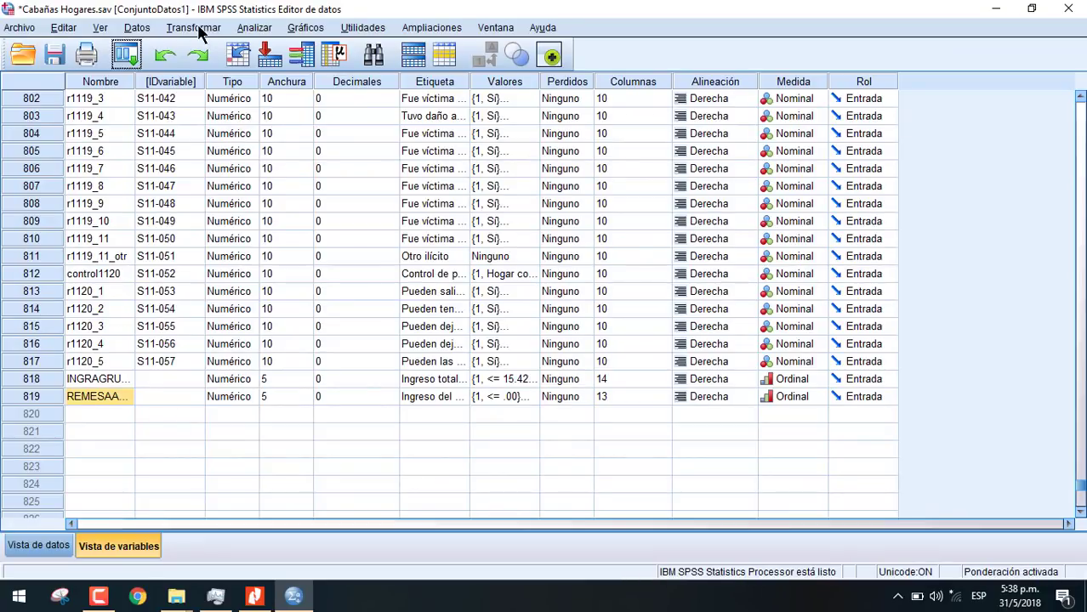
# Start a new frequency analysis and remove Tiene servicio sanitario la vivienda [r315a] from its variables
pyautogui.click(250, 27)
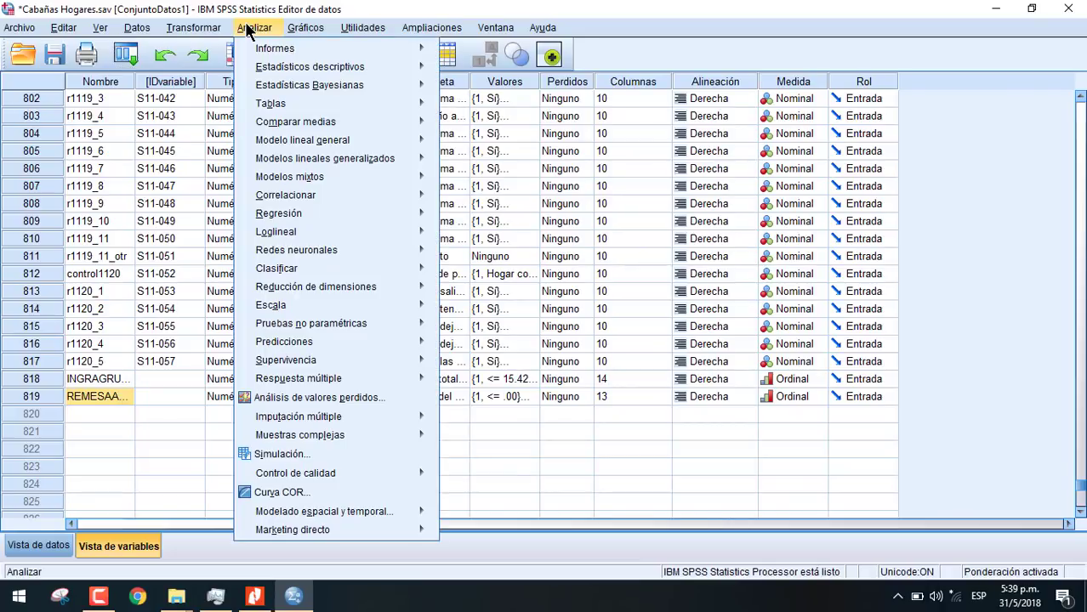
pyautogui.click(468, 71)
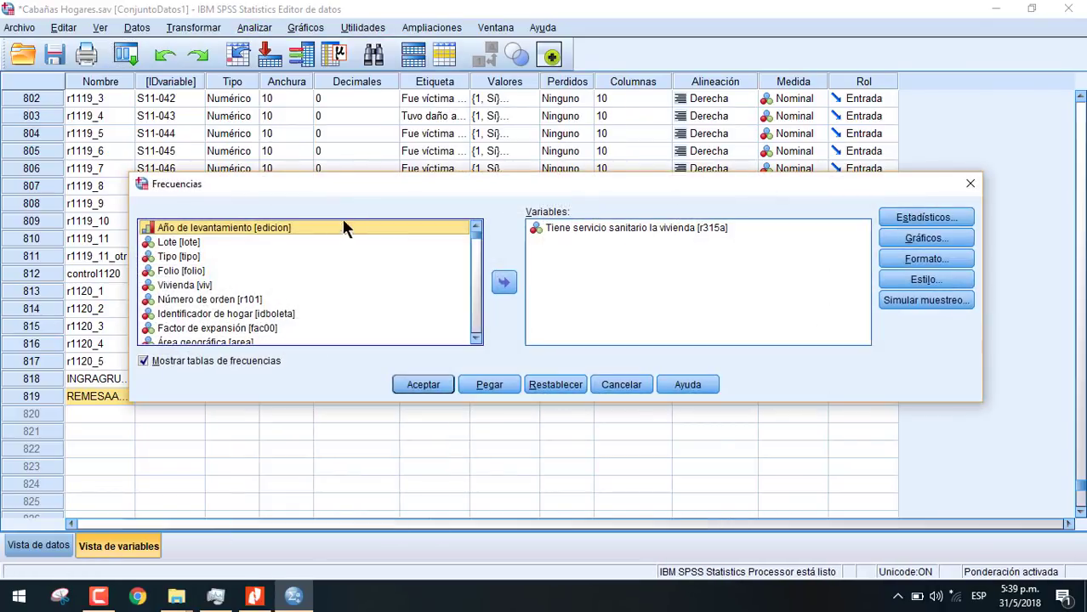
pyautogui.click(626, 228)
pyautogui.click(503, 282)
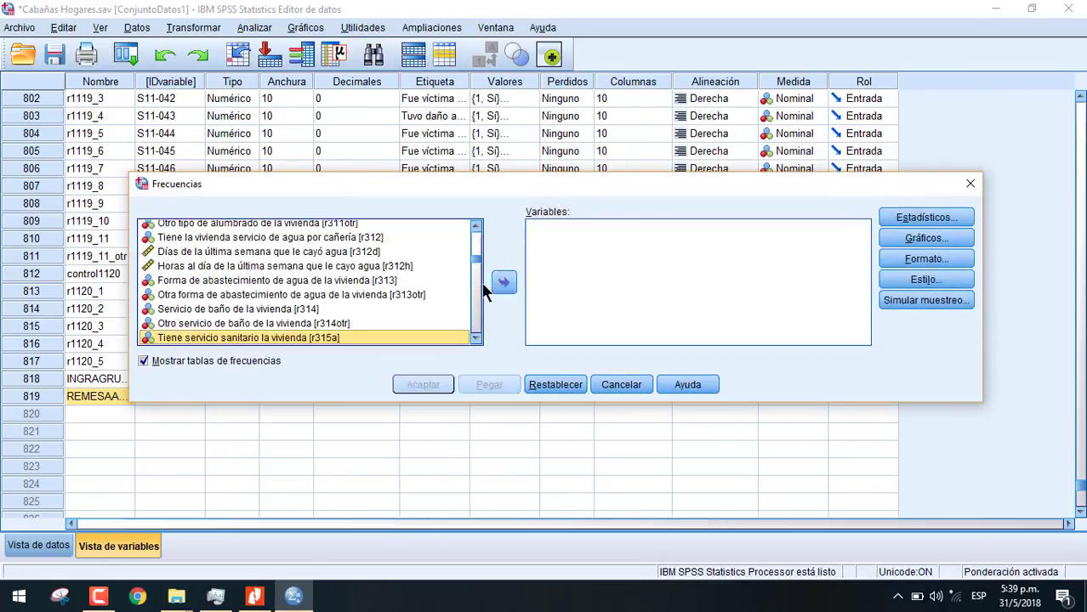
# Look through the variables available for the frequency analysis for the one describing the household's poverty level
pyautogui.click(321, 294)
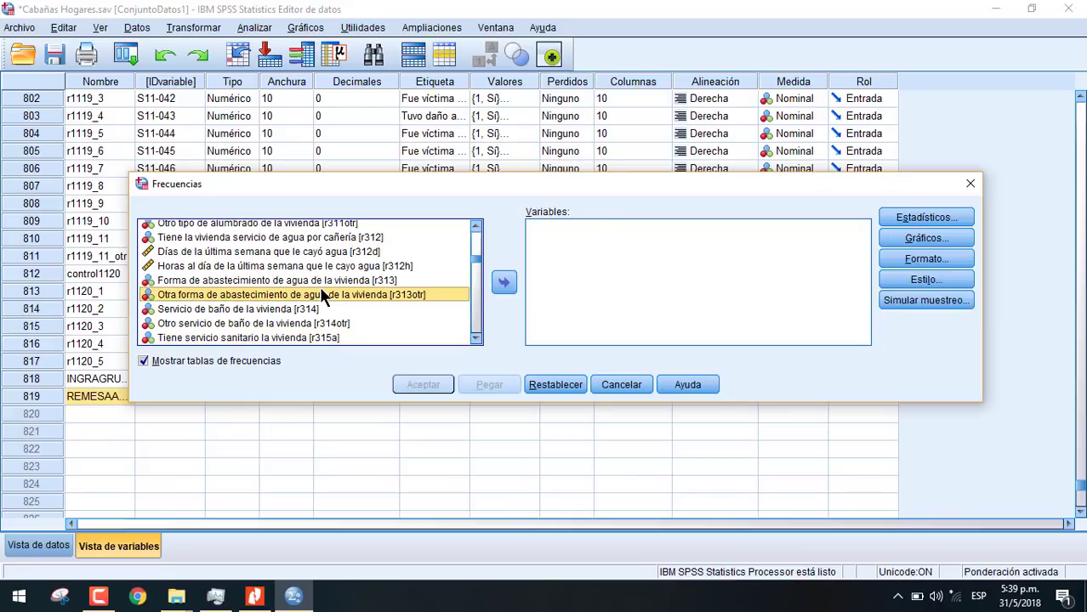
pyautogui.press('Down')
pyautogui.press('Down')
pyautogui.press('Down')
pyautogui.press('Down')
pyautogui.press('Down')
pyautogui.press('Down')
pyautogui.press('Down')
pyautogui.press('Down')
pyautogui.press('Down')
pyautogui.press('Down')
pyautogui.press('Down')
pyautogui.press('Down')
pyautogui.press('Down')
pyautogui.press('Down')
pyautogui.press('Down')
pyautogui.press('Down')
pyautogui.press('Down')
pyautogui.press('Down')
pyautogui.press('Down')
pyautogui.press('Down')
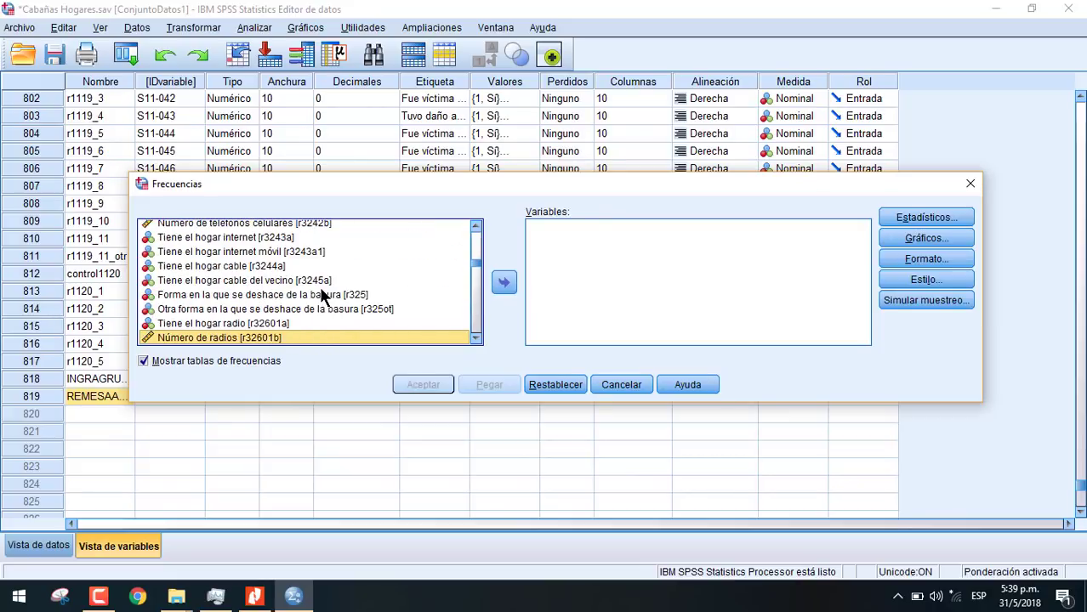
pyautogui.press('Down')
pyautogui.press('Down')
pyautogui.press('Down')
pyautogui.press('Down')
pyautogui.press('Down')
pyautogui.press('Down')
pyautogui.press('Down')
pyautogui.press('Down')
pyautogui.press('Down')
pyautogui.press('Down')
pyautogui.press('Down')
pyautogui.press('Down')
pyautogui.press('Down')
pyautogui.press('Down')
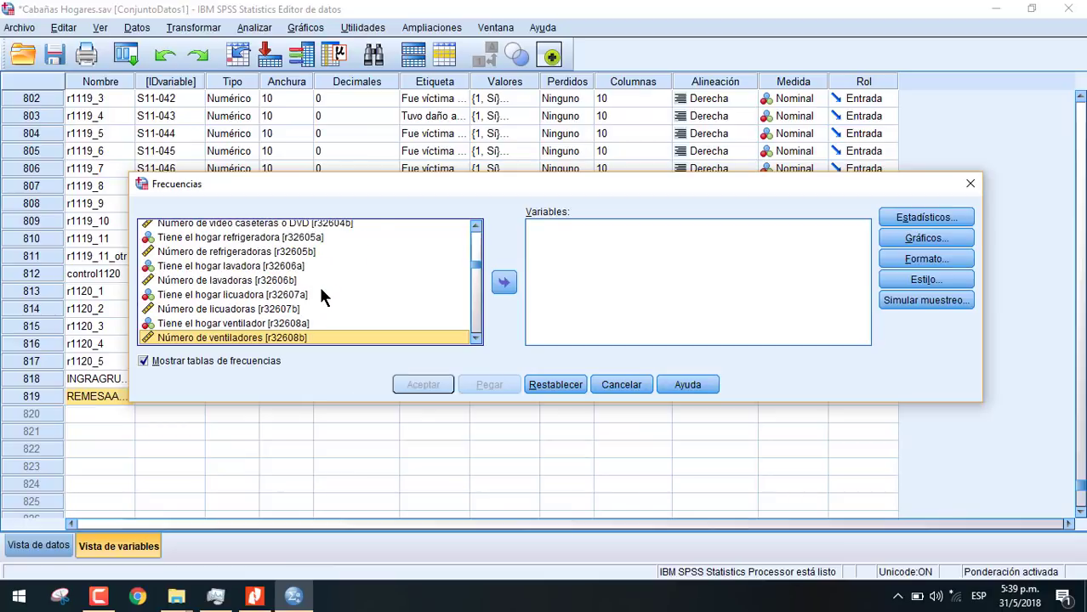
pyautogui.press('Down')
pyautogui.press('Down')
pyautogui.press('Down')
pyautogui.press('Down')
pyautogui.press('Down')
pyautogui.press('Down')
pyautogui.press('Down')
pyautogui.press('Down')
pyautogui.press('Down')
pyautogui.press('Down')
pyautogui.press('Down')
pyautogui.press('Down')
pyautogui.press('Down')
pyautogui.press('Down')
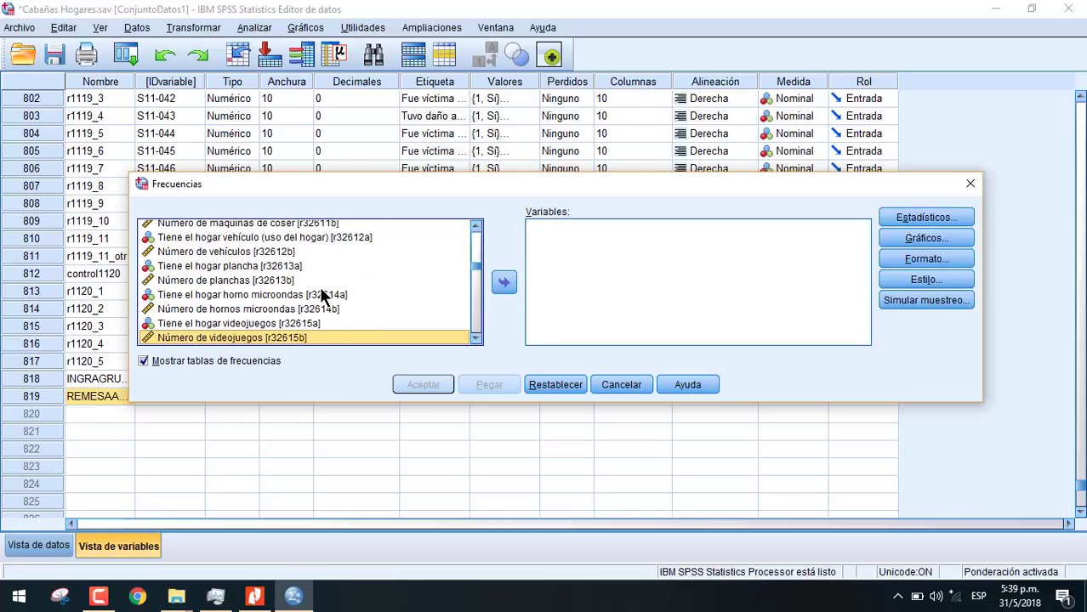
pyautogui.press('Down')
pyautogui.press('Down')
pyautogui.press('Down')
pyautogui.press('Down')
pyautogui.press('Down')
pyautogui.press('Down')
pyautogui.press('Down')
pyautogui.press('Down')
pyautogui.press('Down')
pyautogui.press('Down')
pyautogui.press('Down')
pyautogui.press('Down')
pyautogui.press('Down')
pyautogui.press('Down')
pyautogui.press('Down')
pyautogui.press('Down')
pyautogui.press('Down')
pyautogui.press('Down')
pyautogui.press('Down')
pyautogui.press('Down')
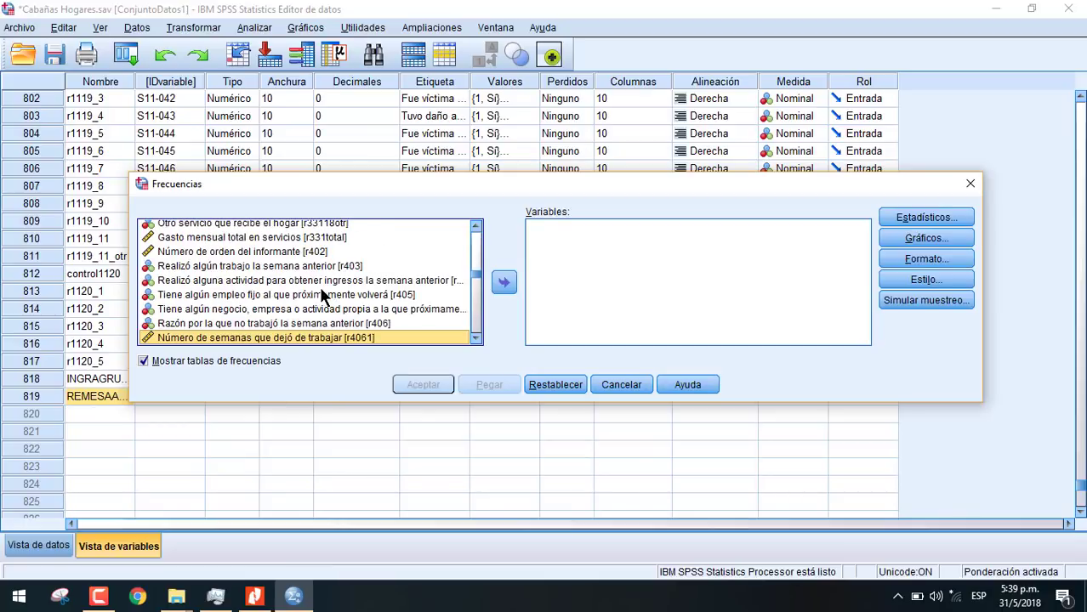
pyautogui.press('Down')
pyautogui.press('Down')
pyautogui.press('Down')
pyautogui.press('Down')
pyautogui.press('Down')
pyautogui.press('Down')
pyautogui.press('Down')
pyautogui.press('Down')
pyautogui.press('Down')
pyautogui.press('Down')
pyautogui.press('Down')
pyautogui.press('Down')
pyautogui.press('Down')
pyautogui.press('Down')
pyautogui.press('Down')
pyautogui.press('Down')
pyautogui.press('Down')
pyautogui.press('Down')
pyautogui.press('Down')
pyautogui.press('Down')
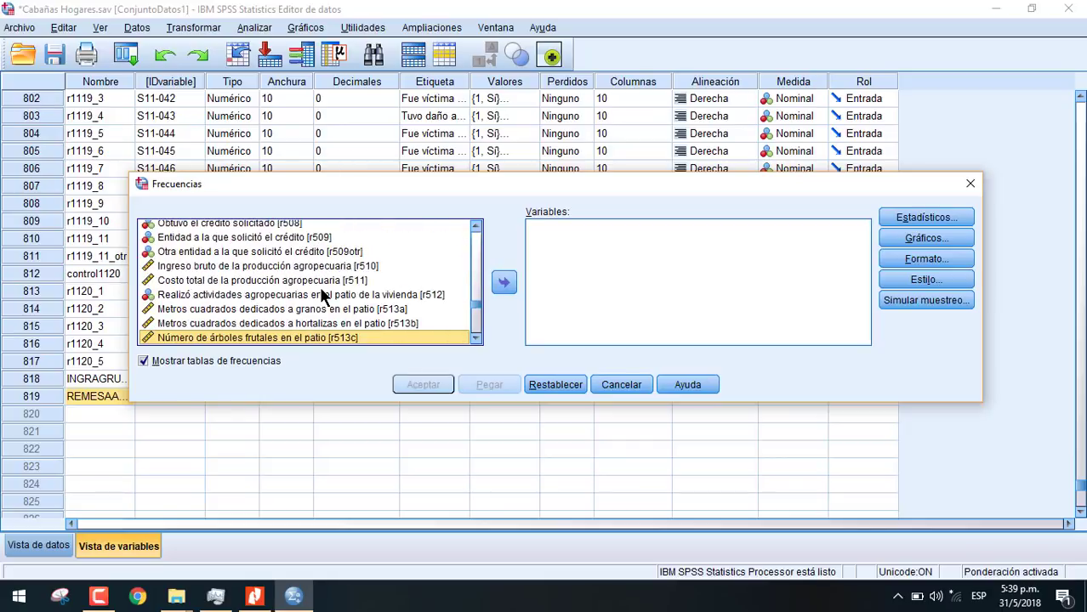
pyautogui.press('n')
pyautogui.press('n')
pyautogui.press('n')
pyautogui.press('n')
pyautogui.press('n')
pyautogui.press('n')
pyautogui.press('n')
pyautogui.press('n')
pyautogui.press('n')
pyautogui.press('n')
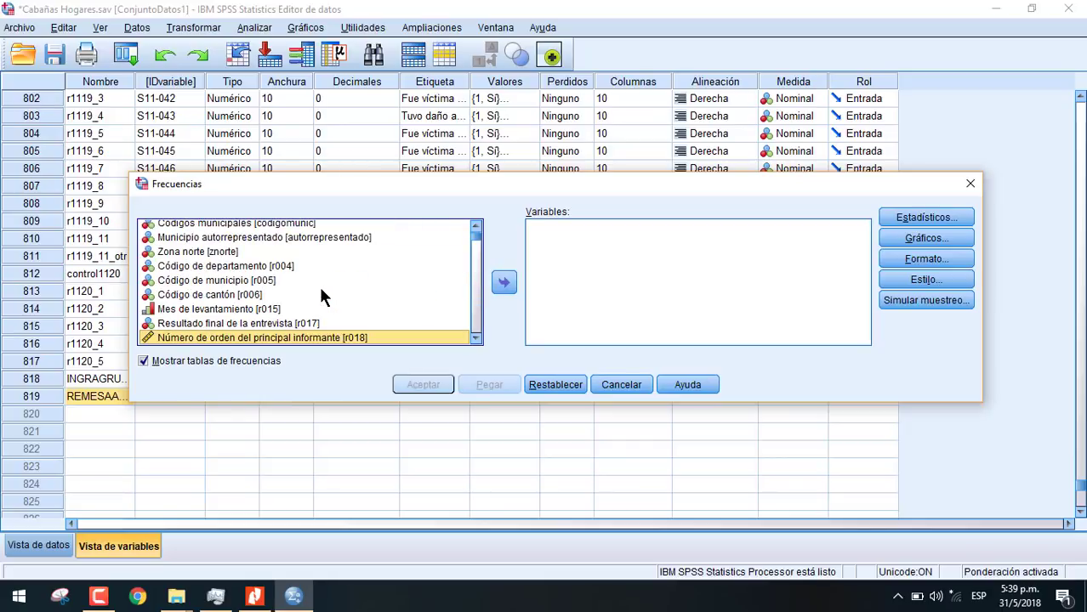
# Add Condición de pobreza del hogar [pobreza] to the frequency analysis and generate its frequency table
pyautogui.press('c')
pyautogui.press('c')
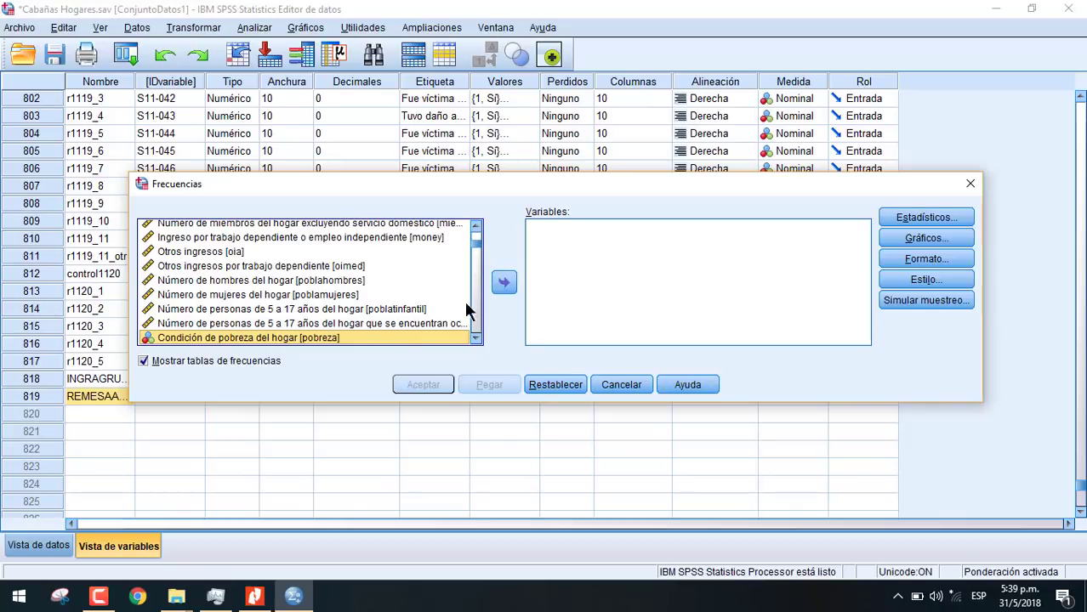
pyautogui.click(504, 283)
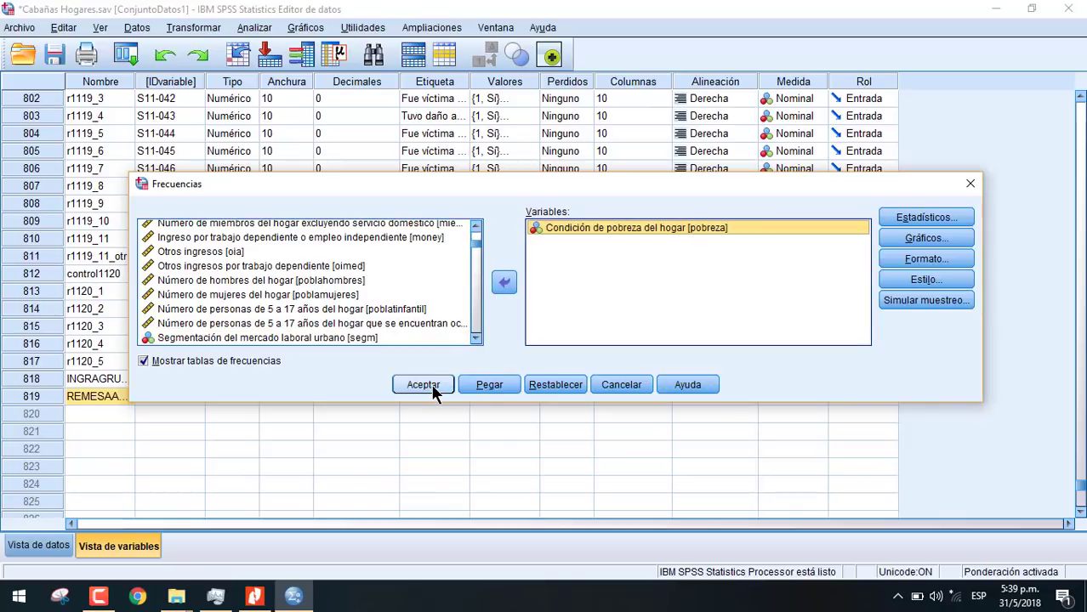
pyautogui.click(433, 388)
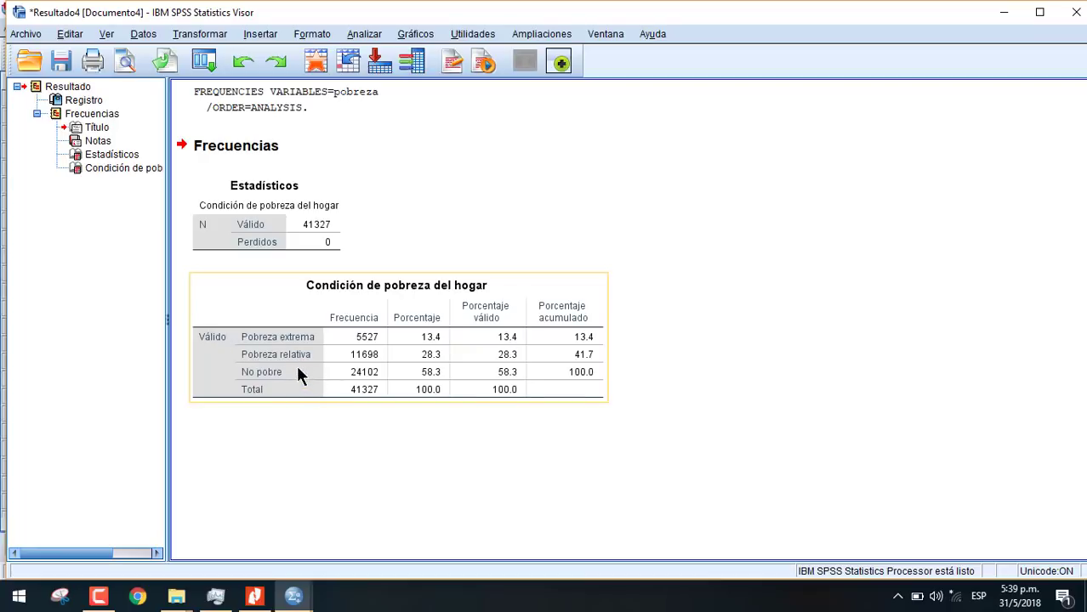
# Start a cross-tabulation from the Cabañas Hogares.sav data editor and clear Tiene servicio sanitario la vivienda [r315a] from its rows
pyautogui.click(293, 598)
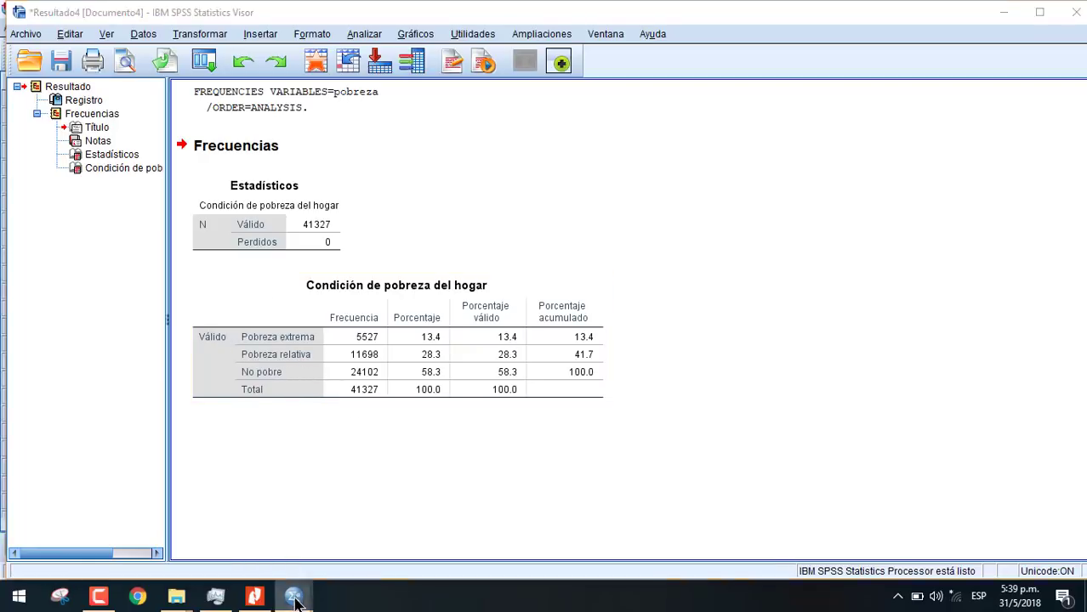
pyautogui.click(239, 551)
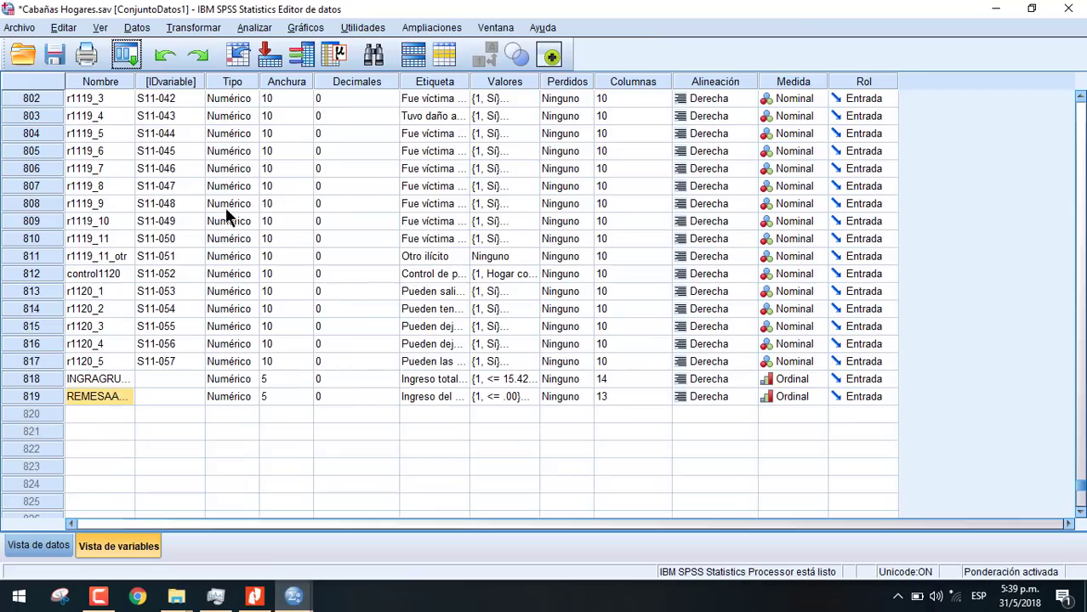
pyautogui.click(257, 29)
pyautogui.moveTo(287, 72)
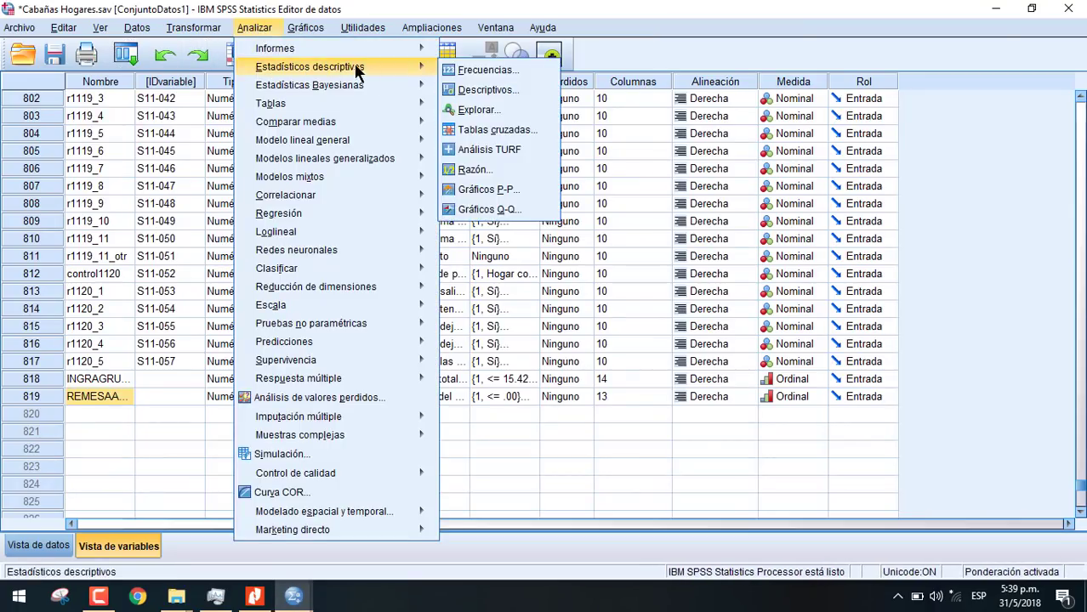
pyautogui.click(482, 131)
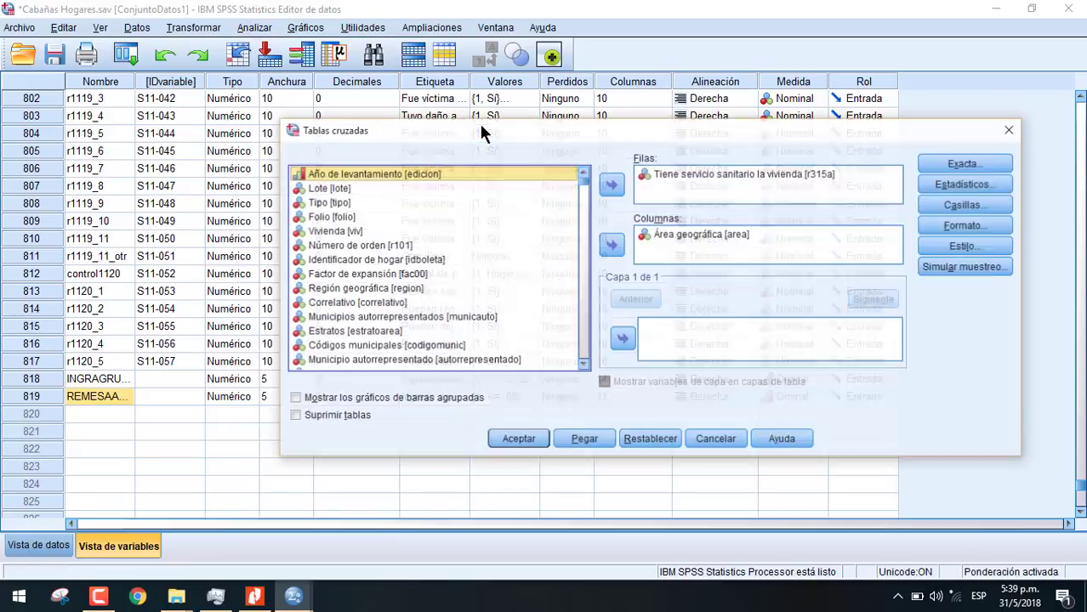
pyautogui.click(694, 174)
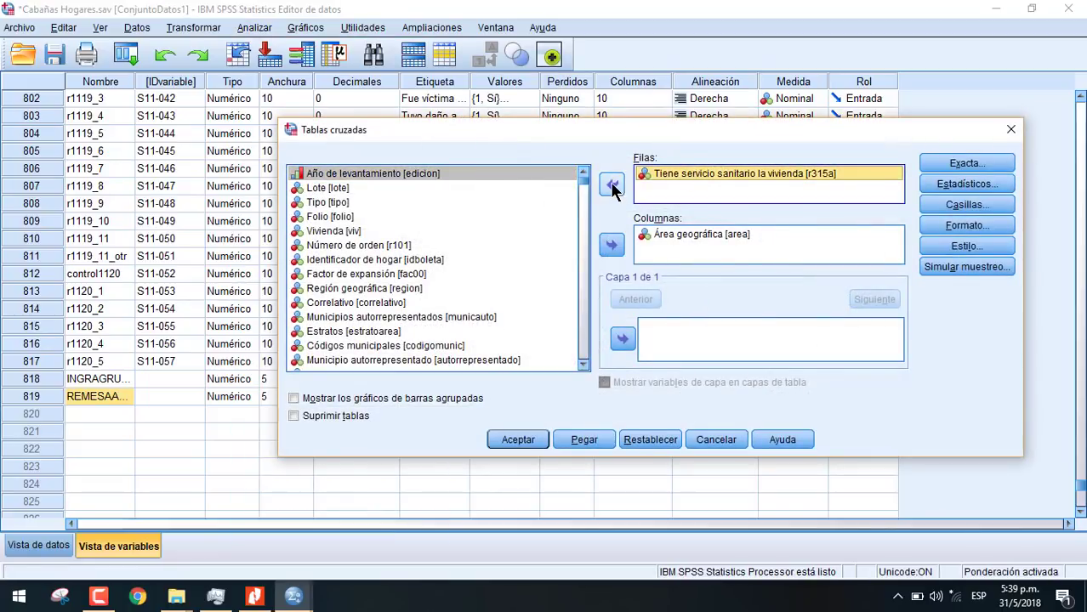
pyautogui.click(612, 185)
# Put Condición de pobreza del hogar [pobreza] in the rows and generate the cross-tabulation against Área geográfica
pyautogui.click(388, 248)
pyautogui.moveTo(583, 226); pyautogui.dragTo(583, 177)
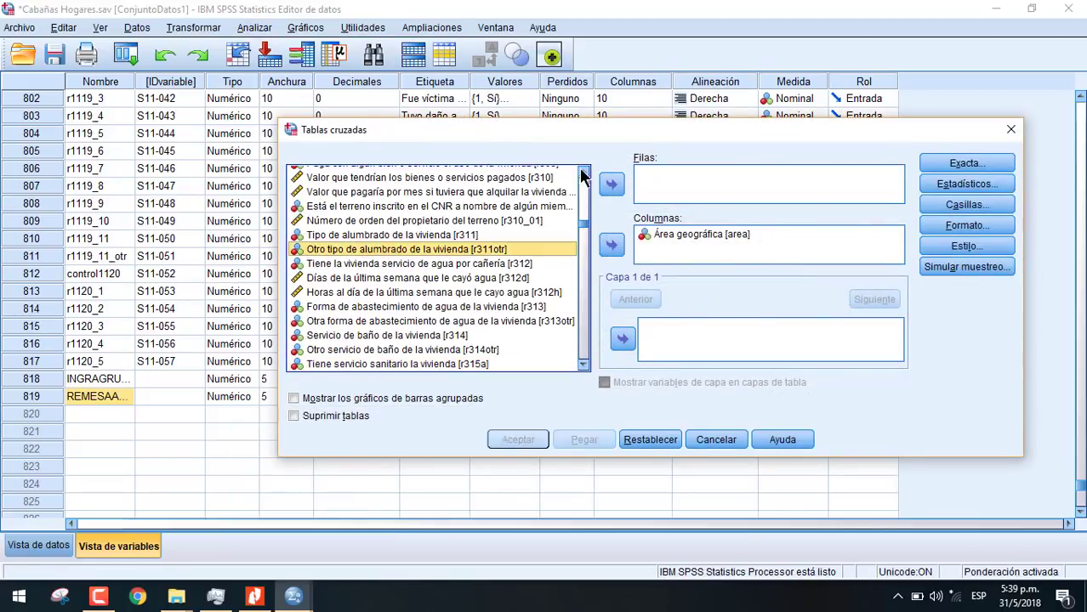
pyautogui.click(316, 231)
pyautogui.press('c')
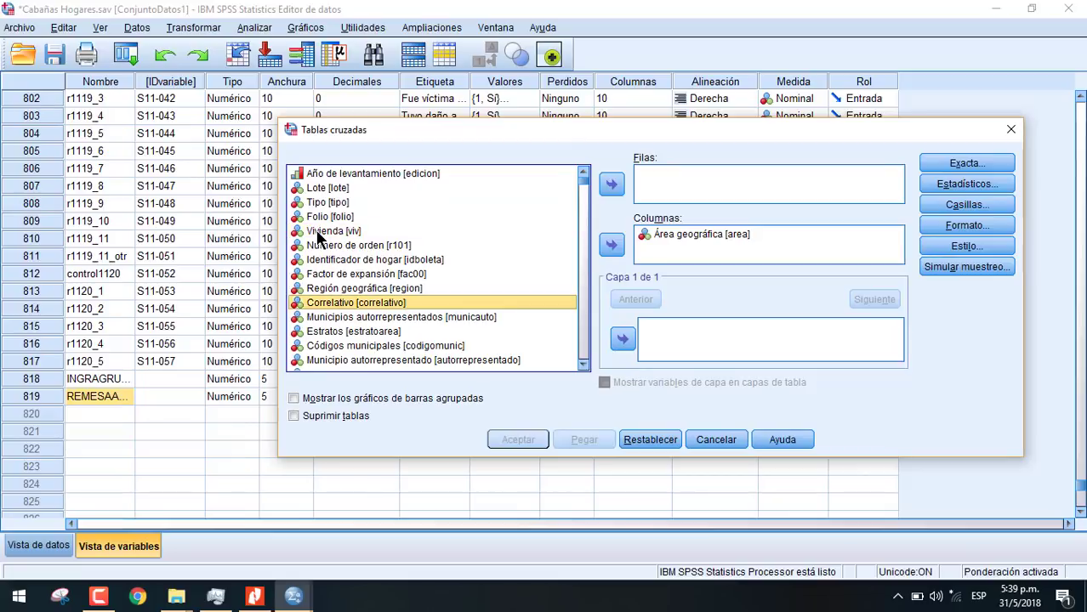
pyautogui.press('c')
pyautogui.press('c')
pyautogui.press('c')
pyautogui.press('c')
pyautogui.press('c')
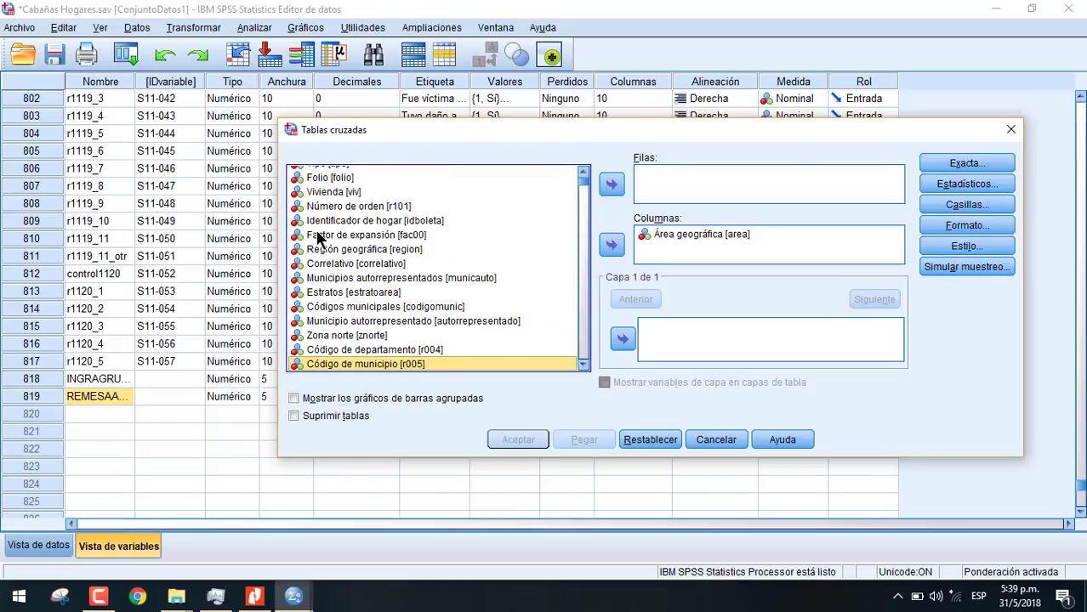
pyautogui.press('c')
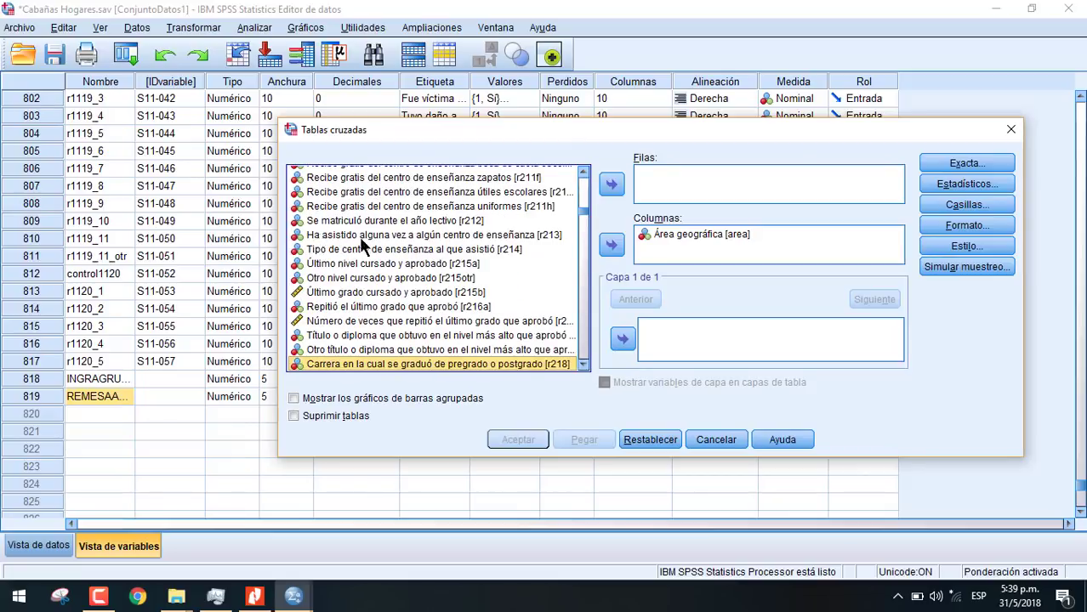
pyautogui.moveTo(583, 217); pyautogui.dragTo(583, 174)
pyautogui.press('c')
pyautogui.press('c')
pyautogui.press('c')
pyautogui.press('c')
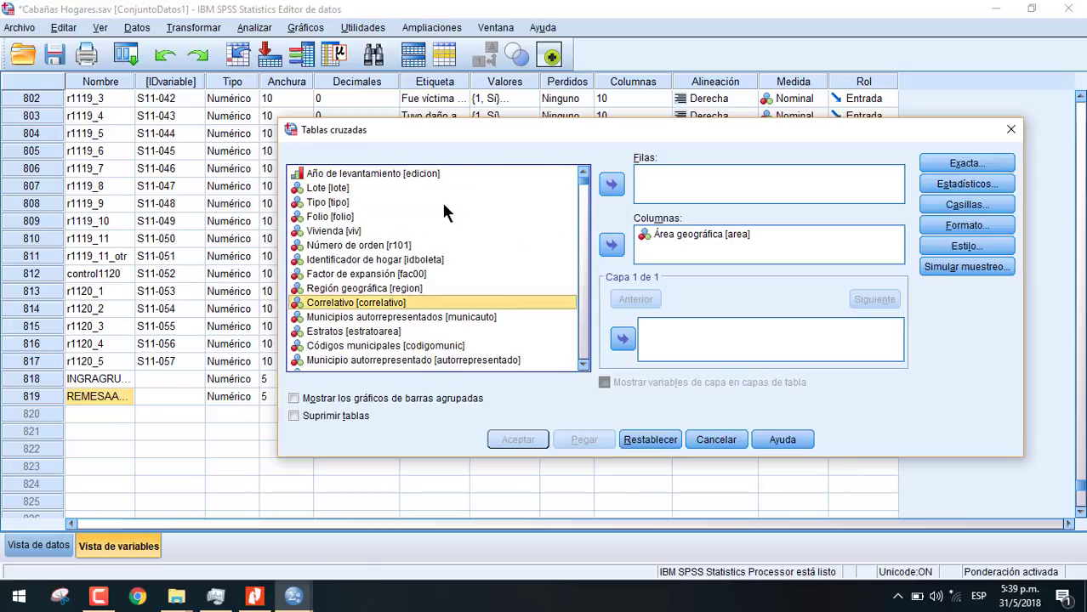
pyautogui.press('c')
pyautogui.press('c')
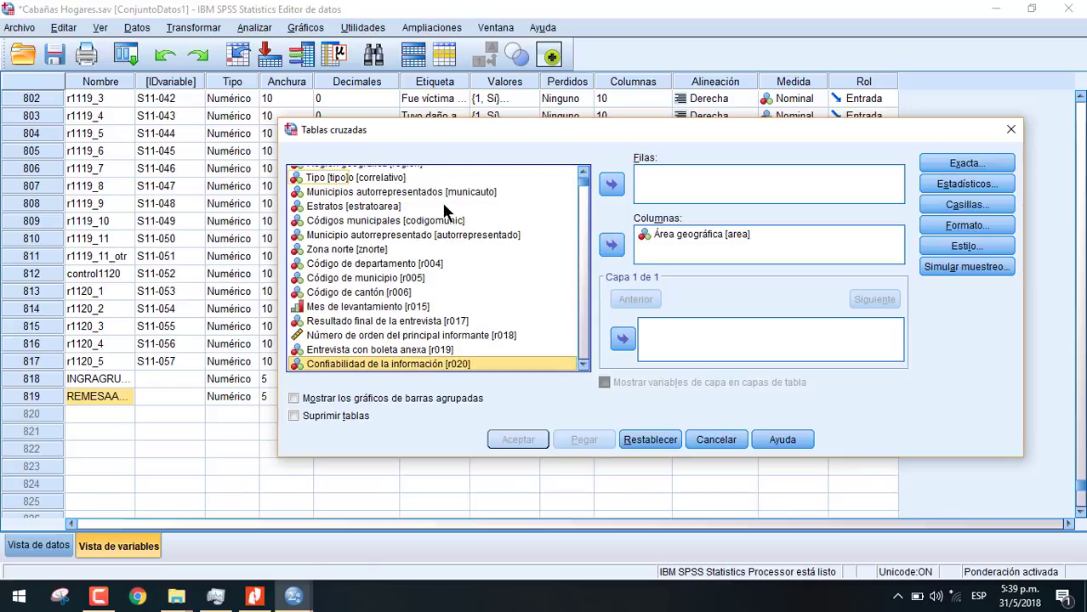
pyautogui.press('c')
pyautogui.click(612, 184)
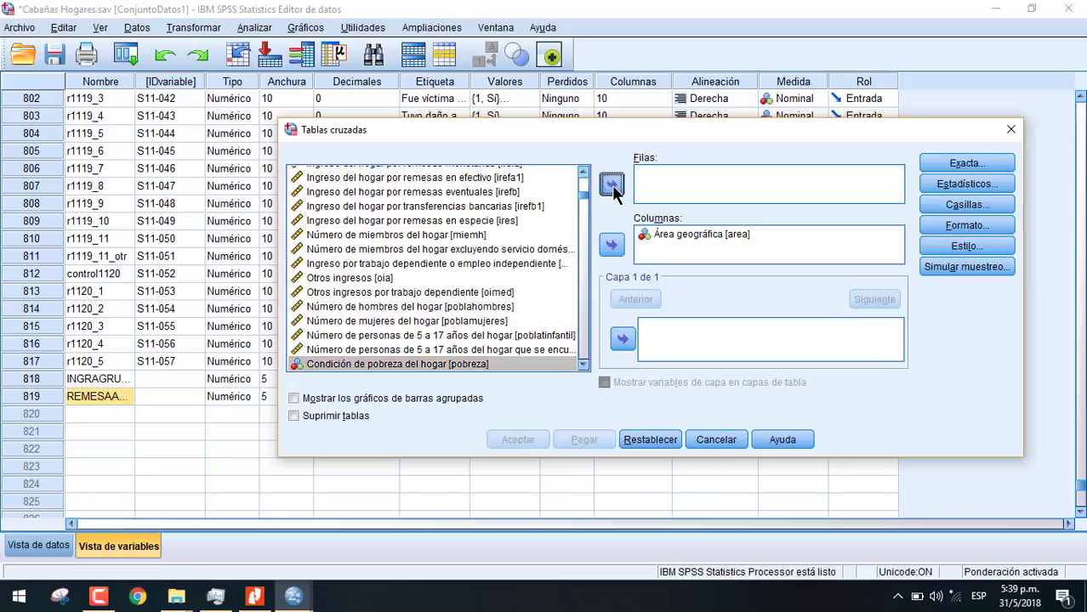
pyautogui.click(516, 440)
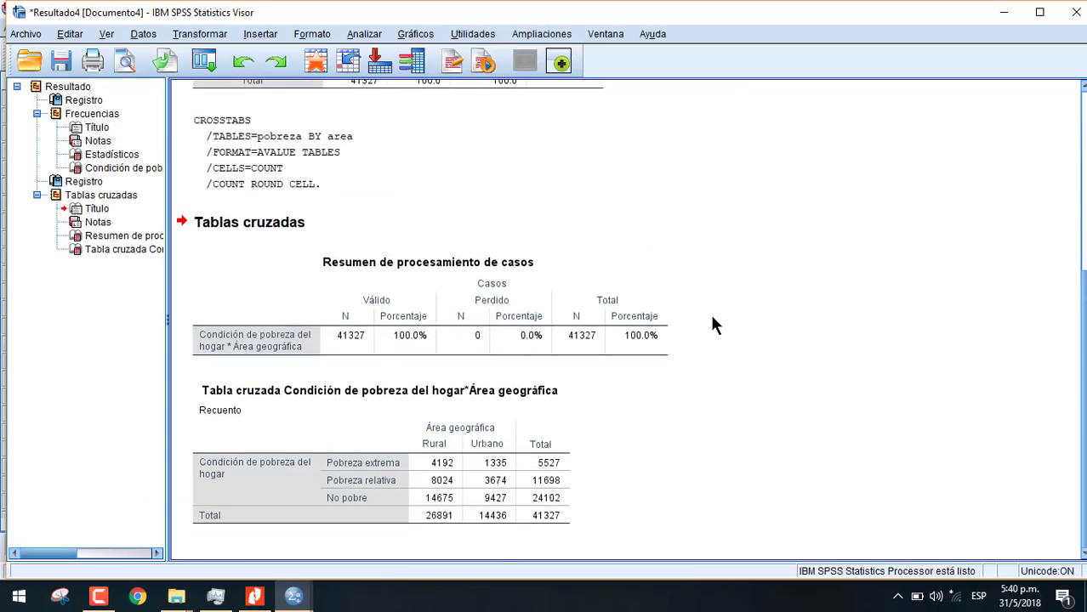
pyautogui.click(528, 496)
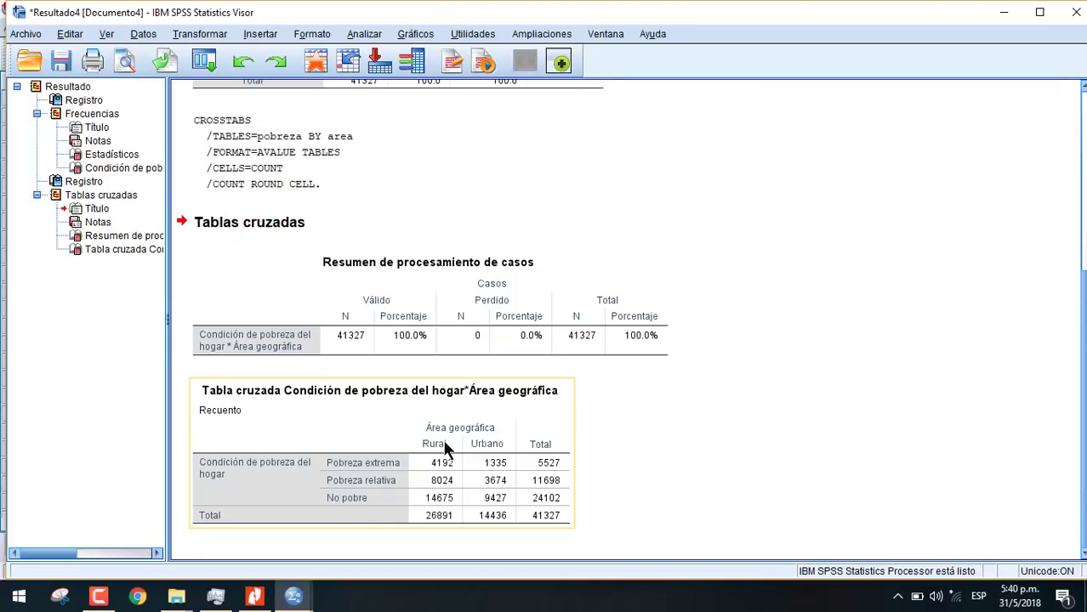
# Save the output as "7. Niveles de Pobreza" in the Cabañas folder as a viewer file
pyautogui.click(25, 34)
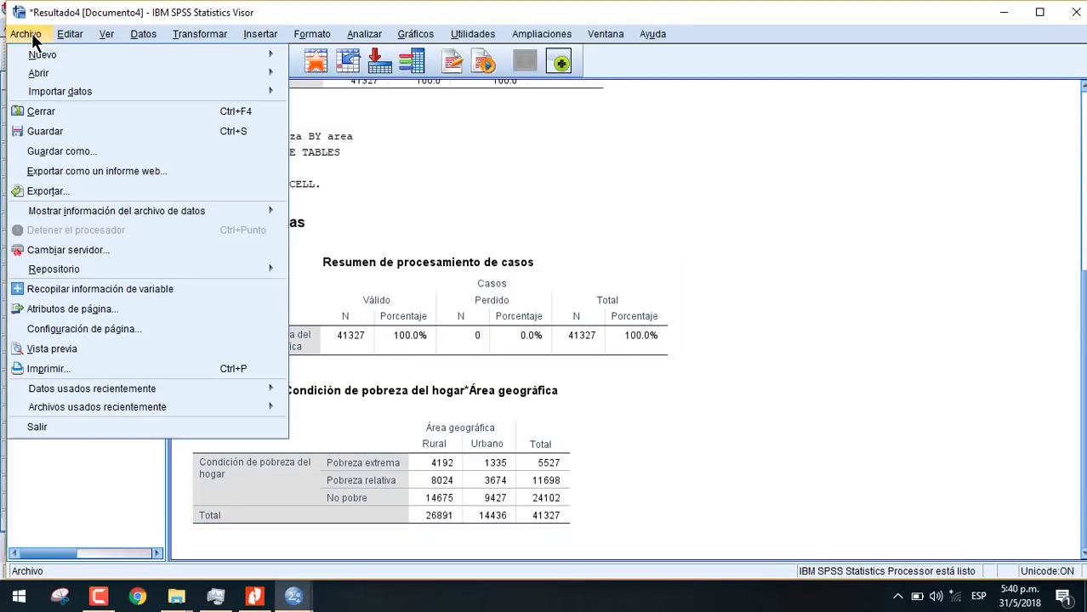
pyautogui.click(79, 157)
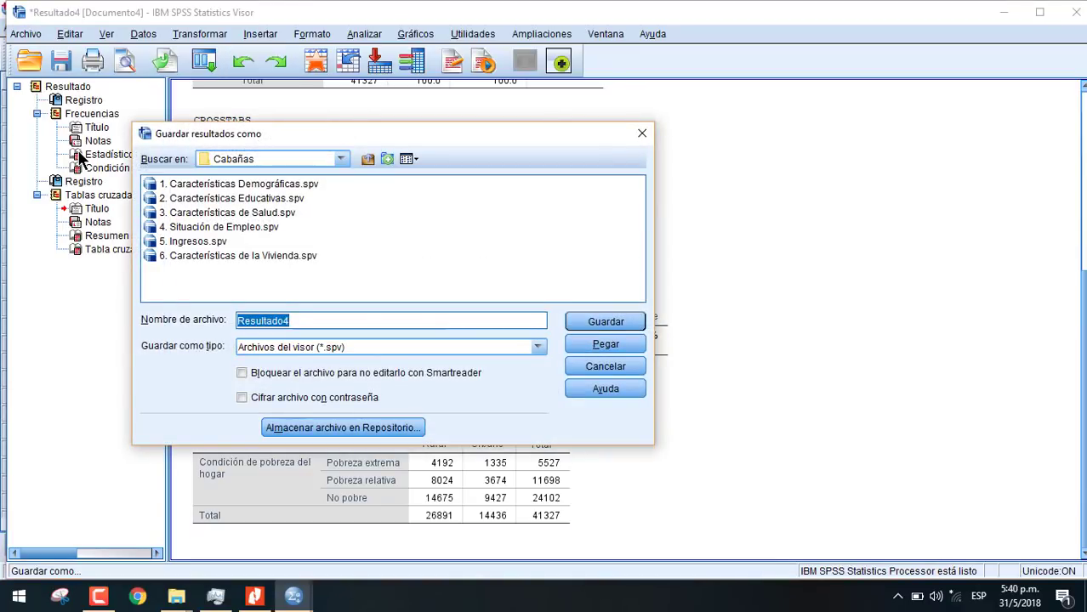
pyautogui.press('BackSpace')
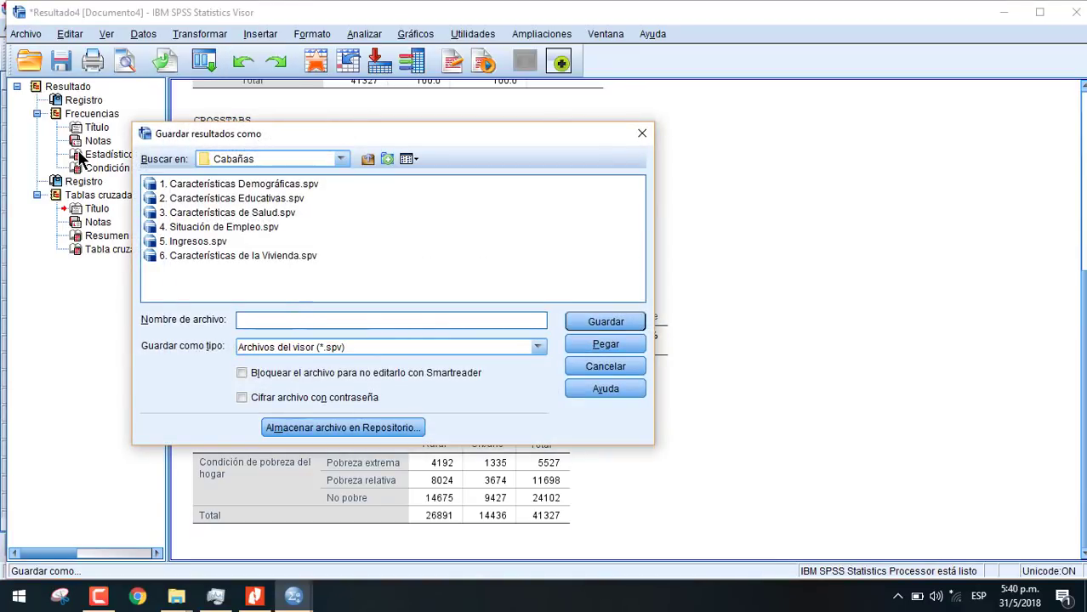
pyautogui.write('7. Niveles de Pobreza')
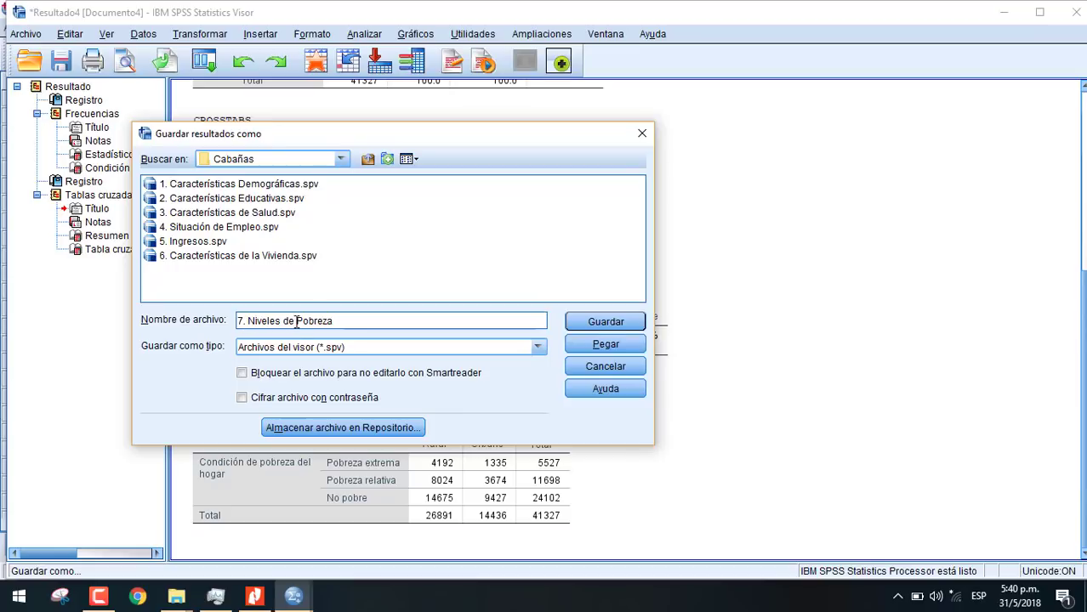
pyautogui.click(605, 323)
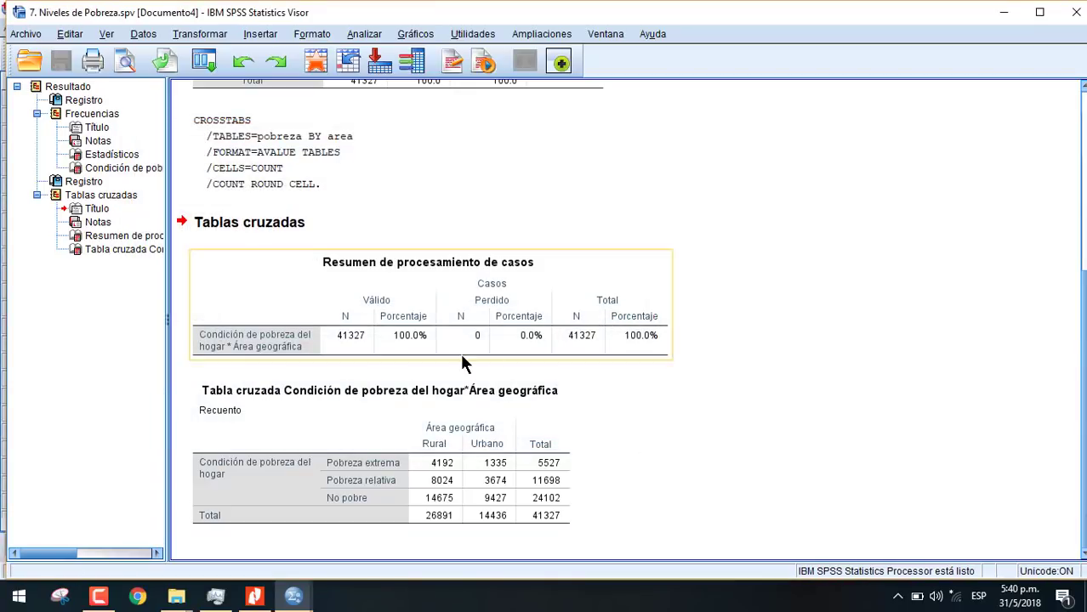